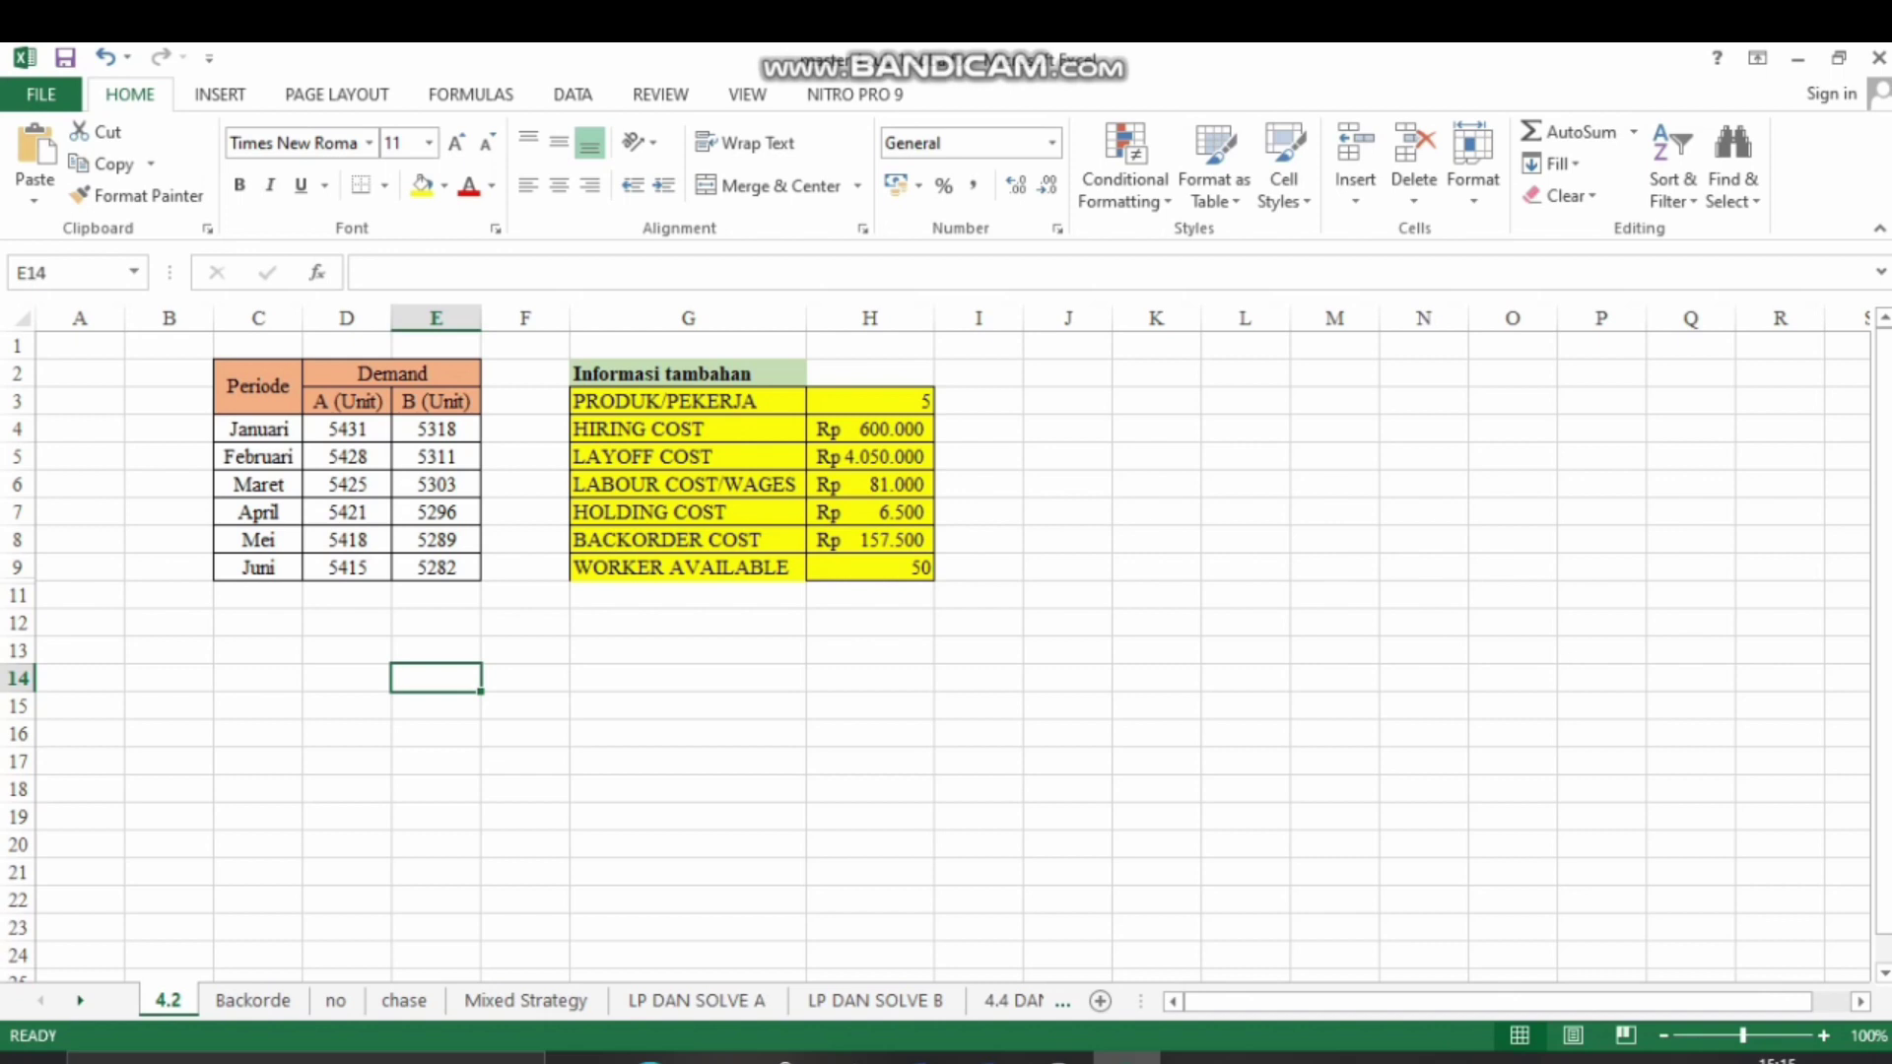
# Review the Januari to Juni demand figures for product A on the 4.2 sheet.
pyautogui.moveTo(347, 429); pyautogui.dragTo(347, 567)
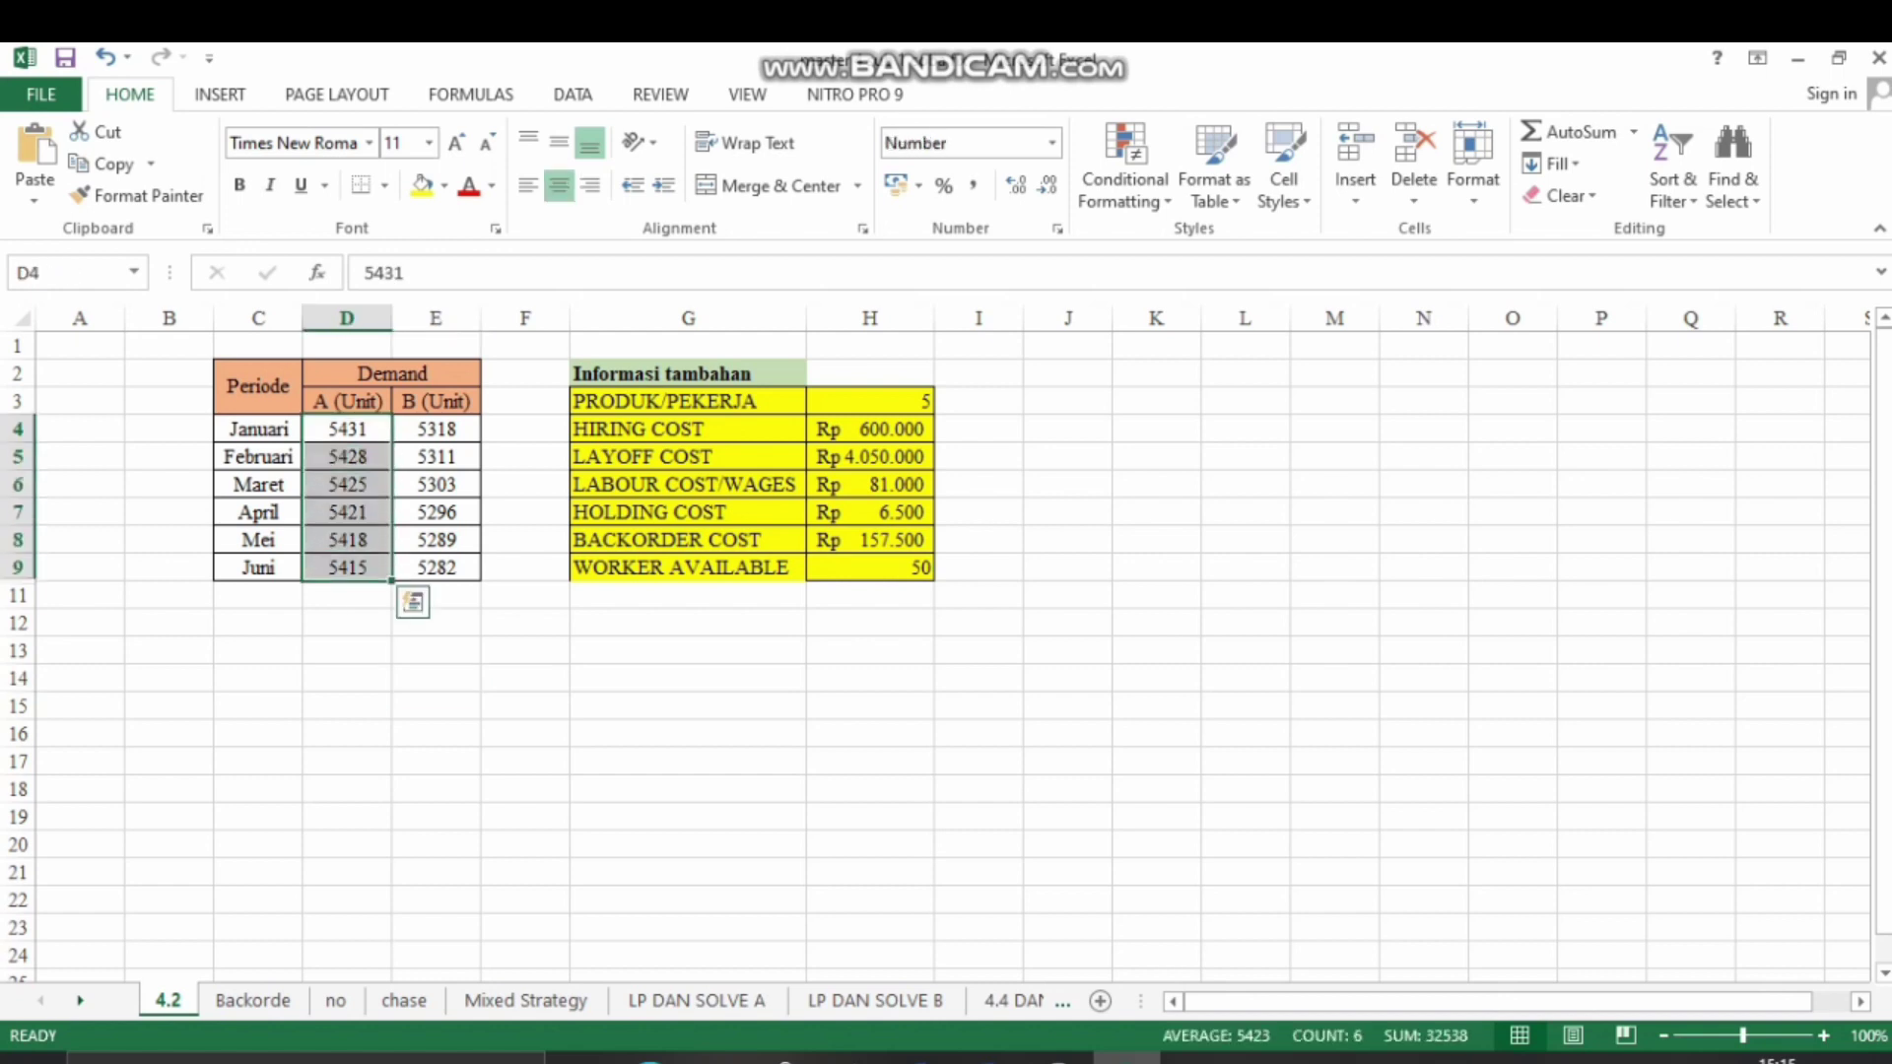
pyautogui.click(347, 623)
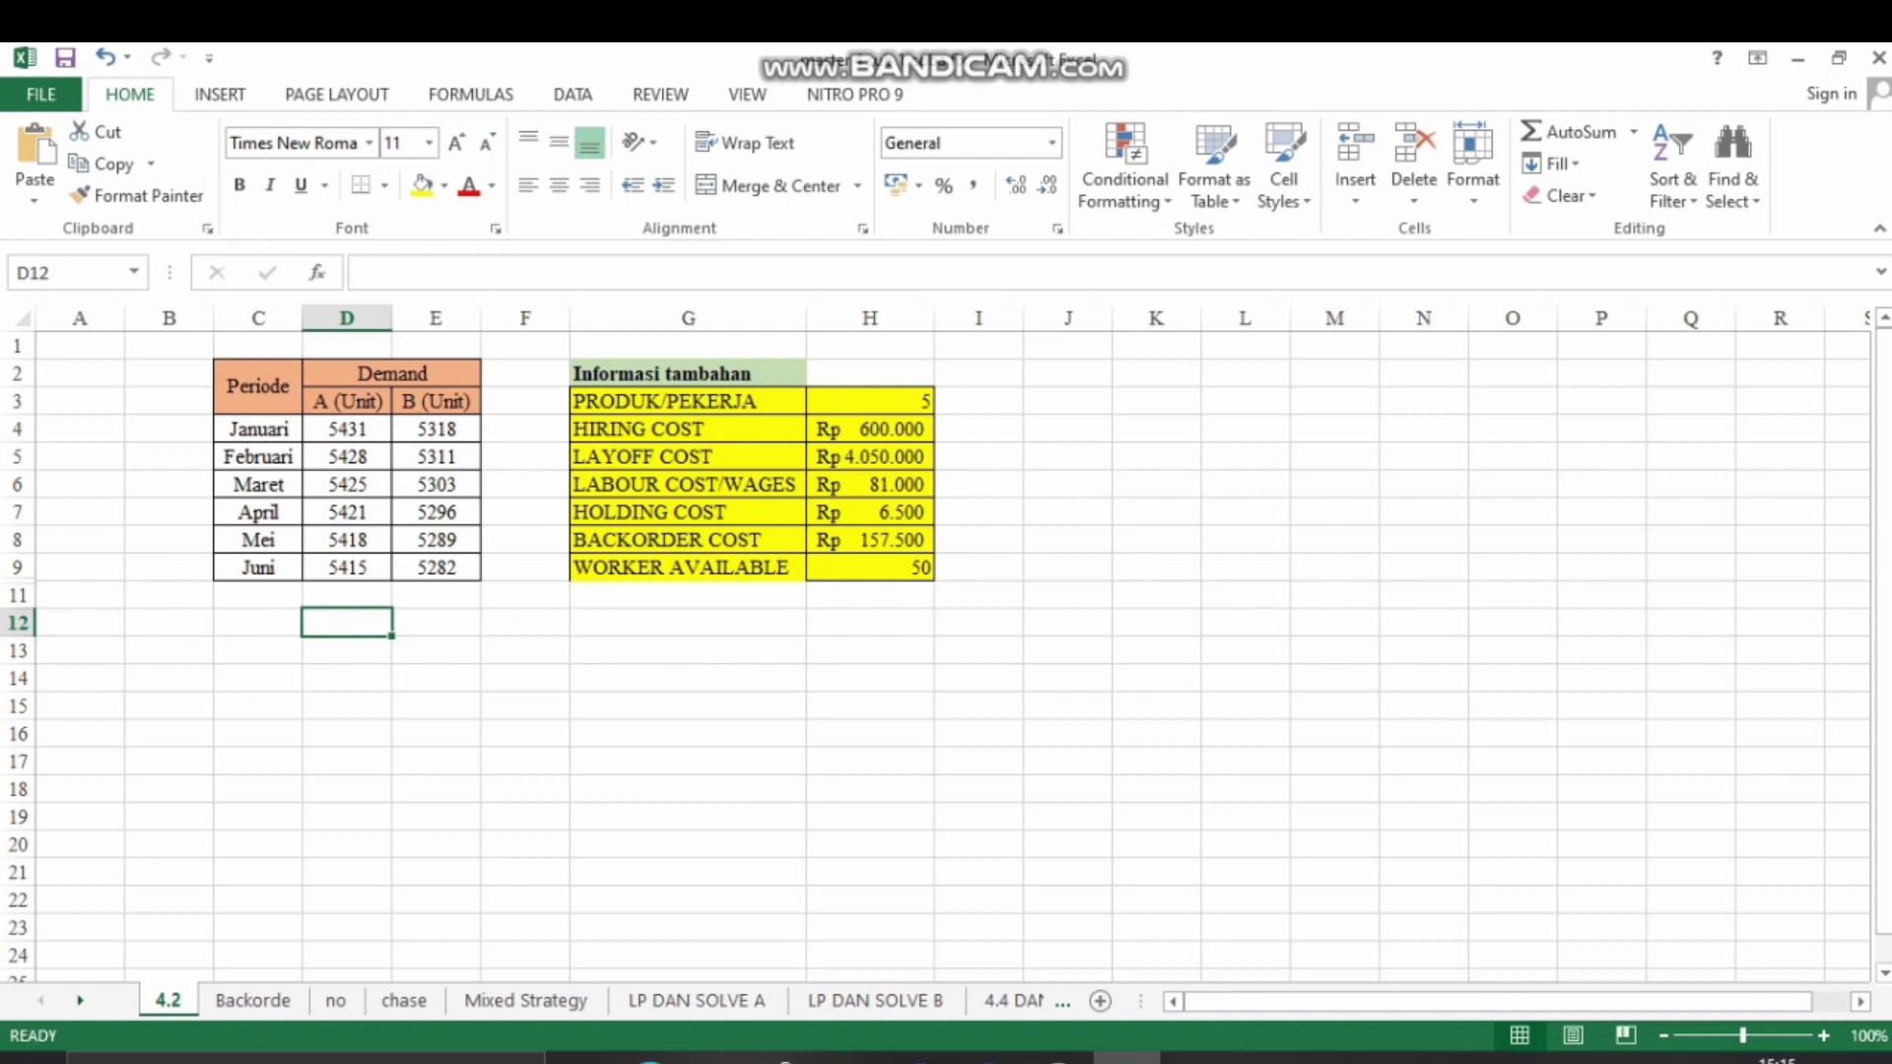
pyautogui.moveTo(347, 429); pyautogui.dragTo(347, 595)
pyautogui.click(347, 651)
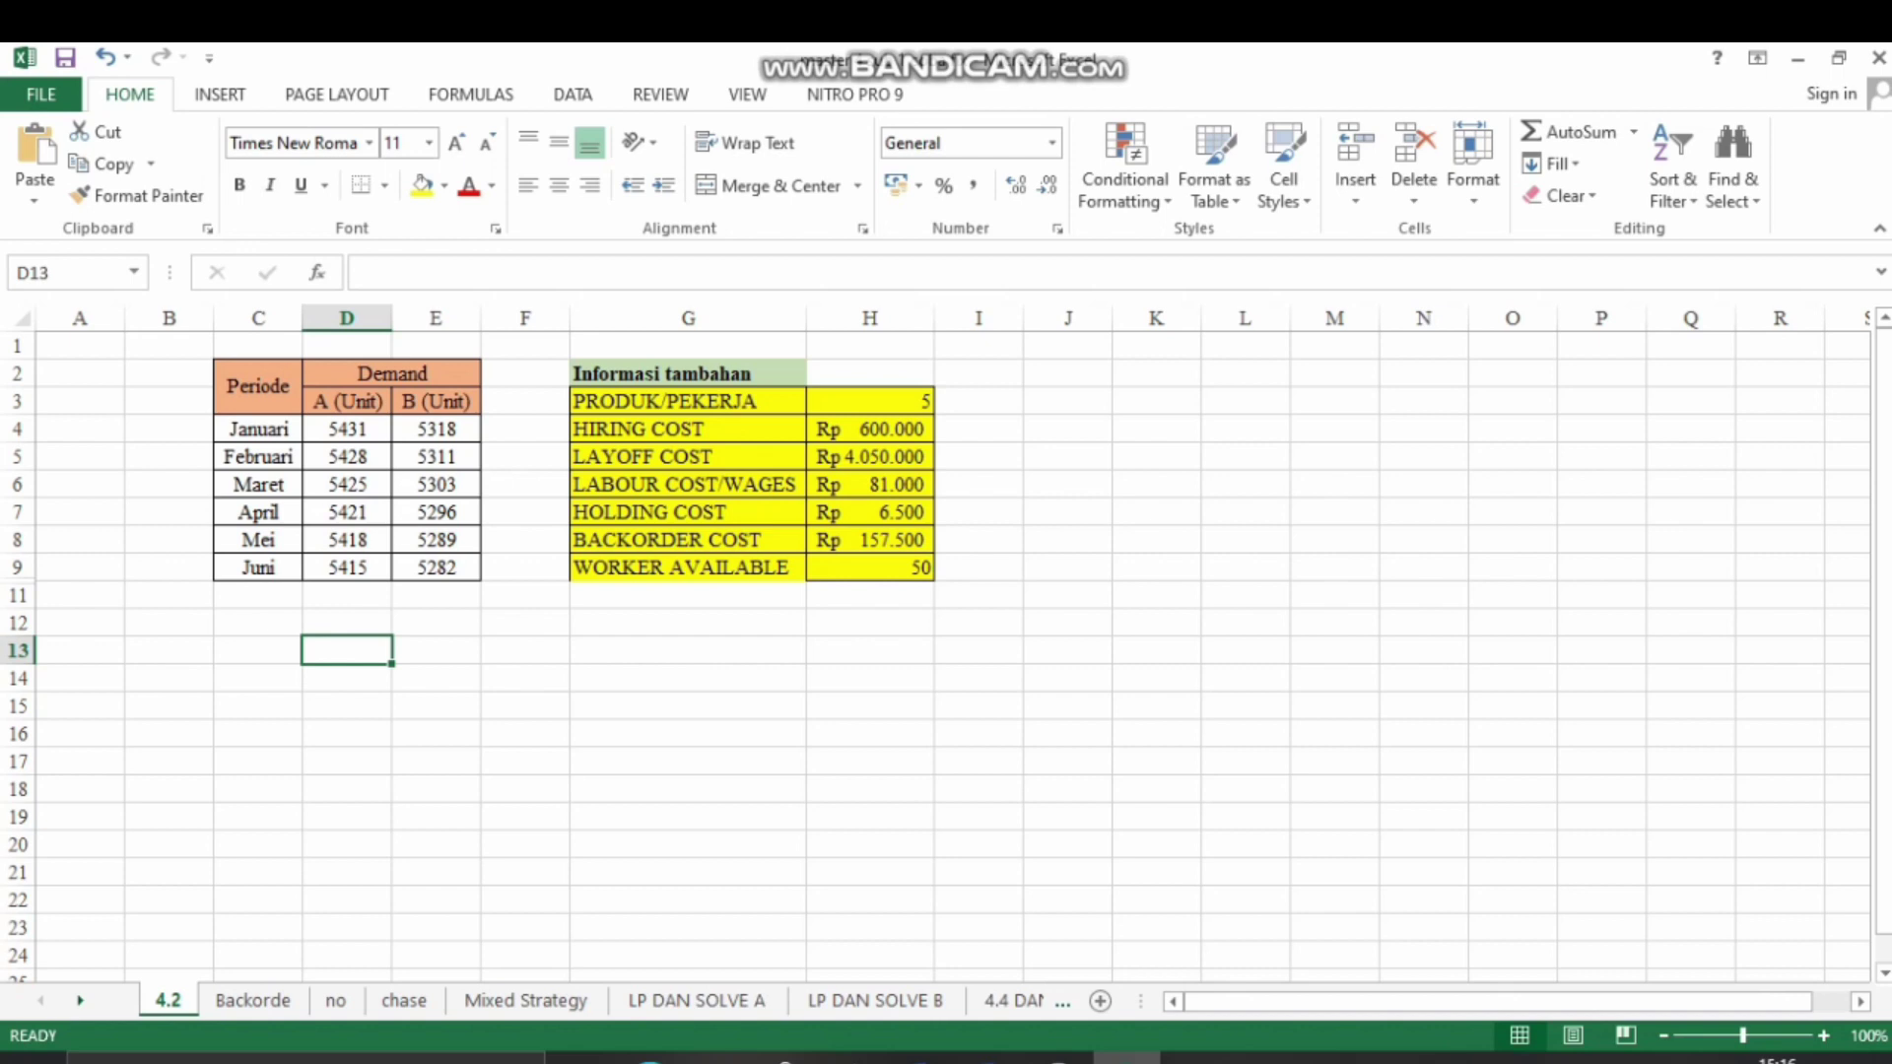
pyautogui.moveTo(347, 428); pyautogui.dragTo(347, 567)
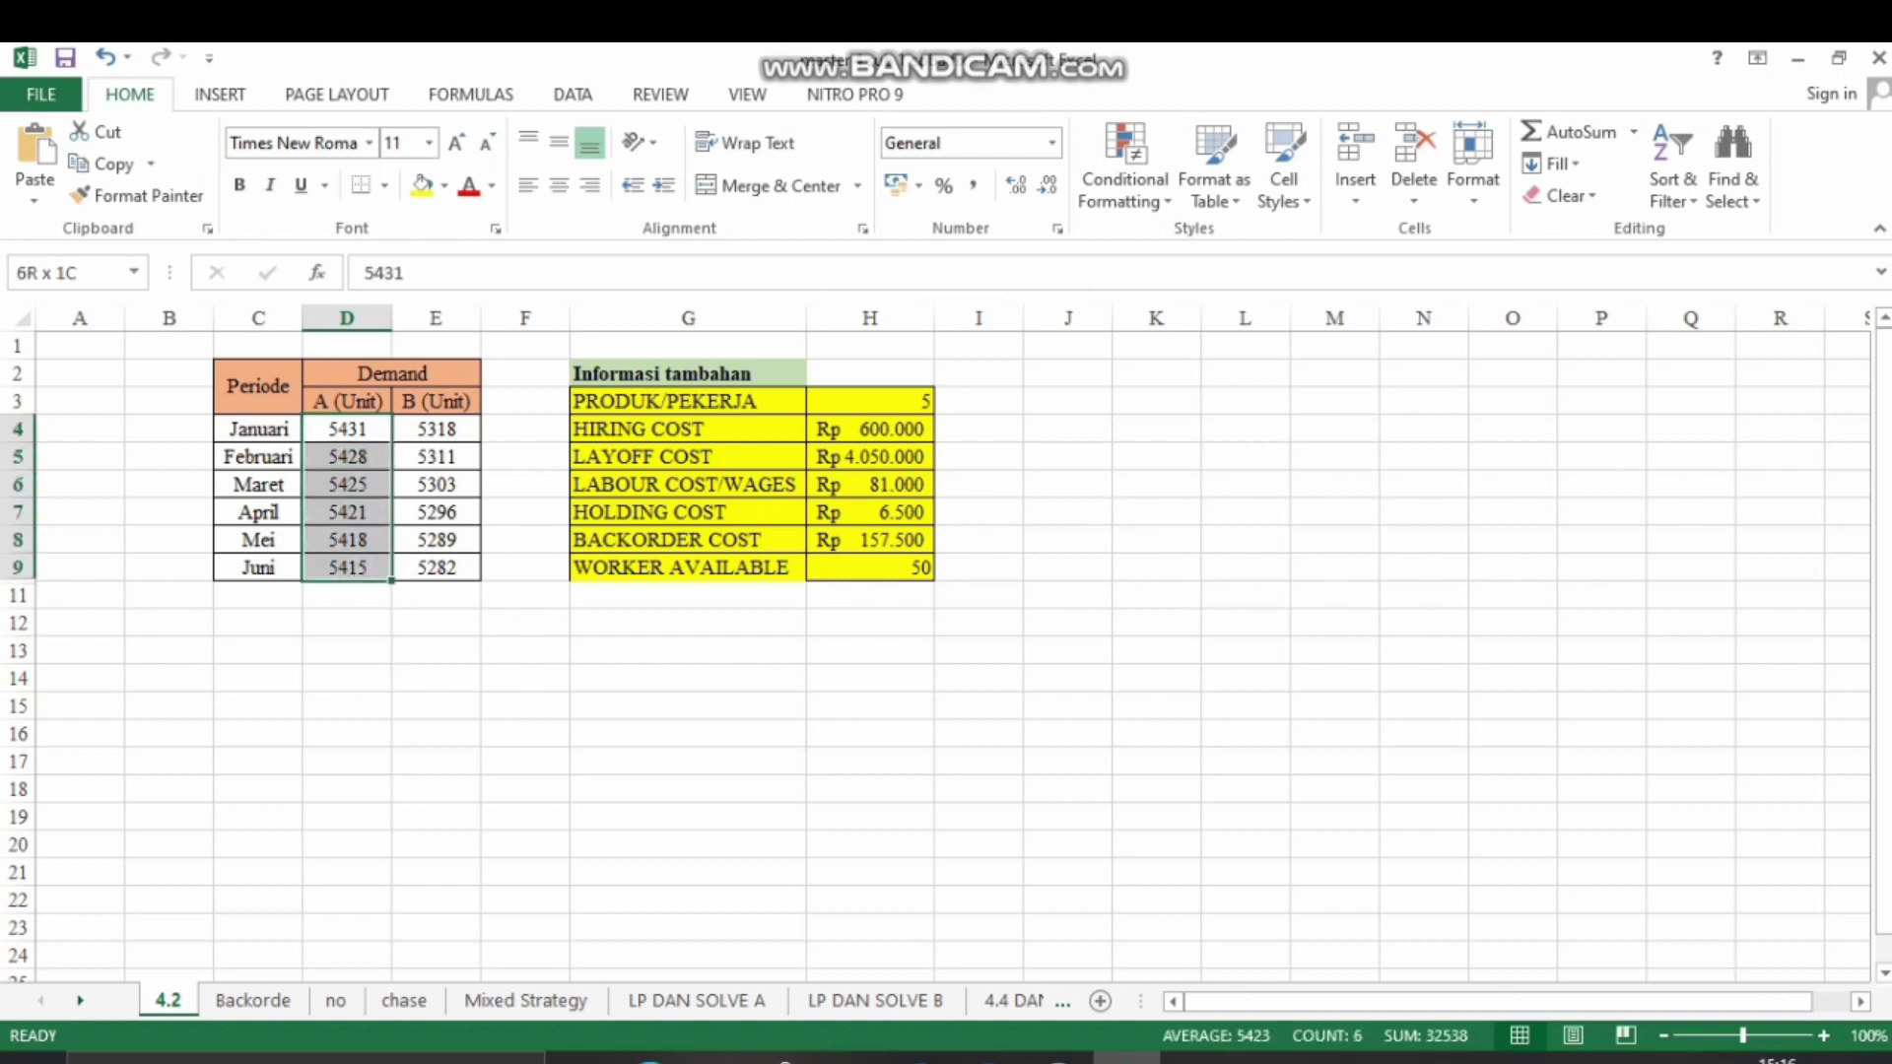
pyautogui.click(347, 428)
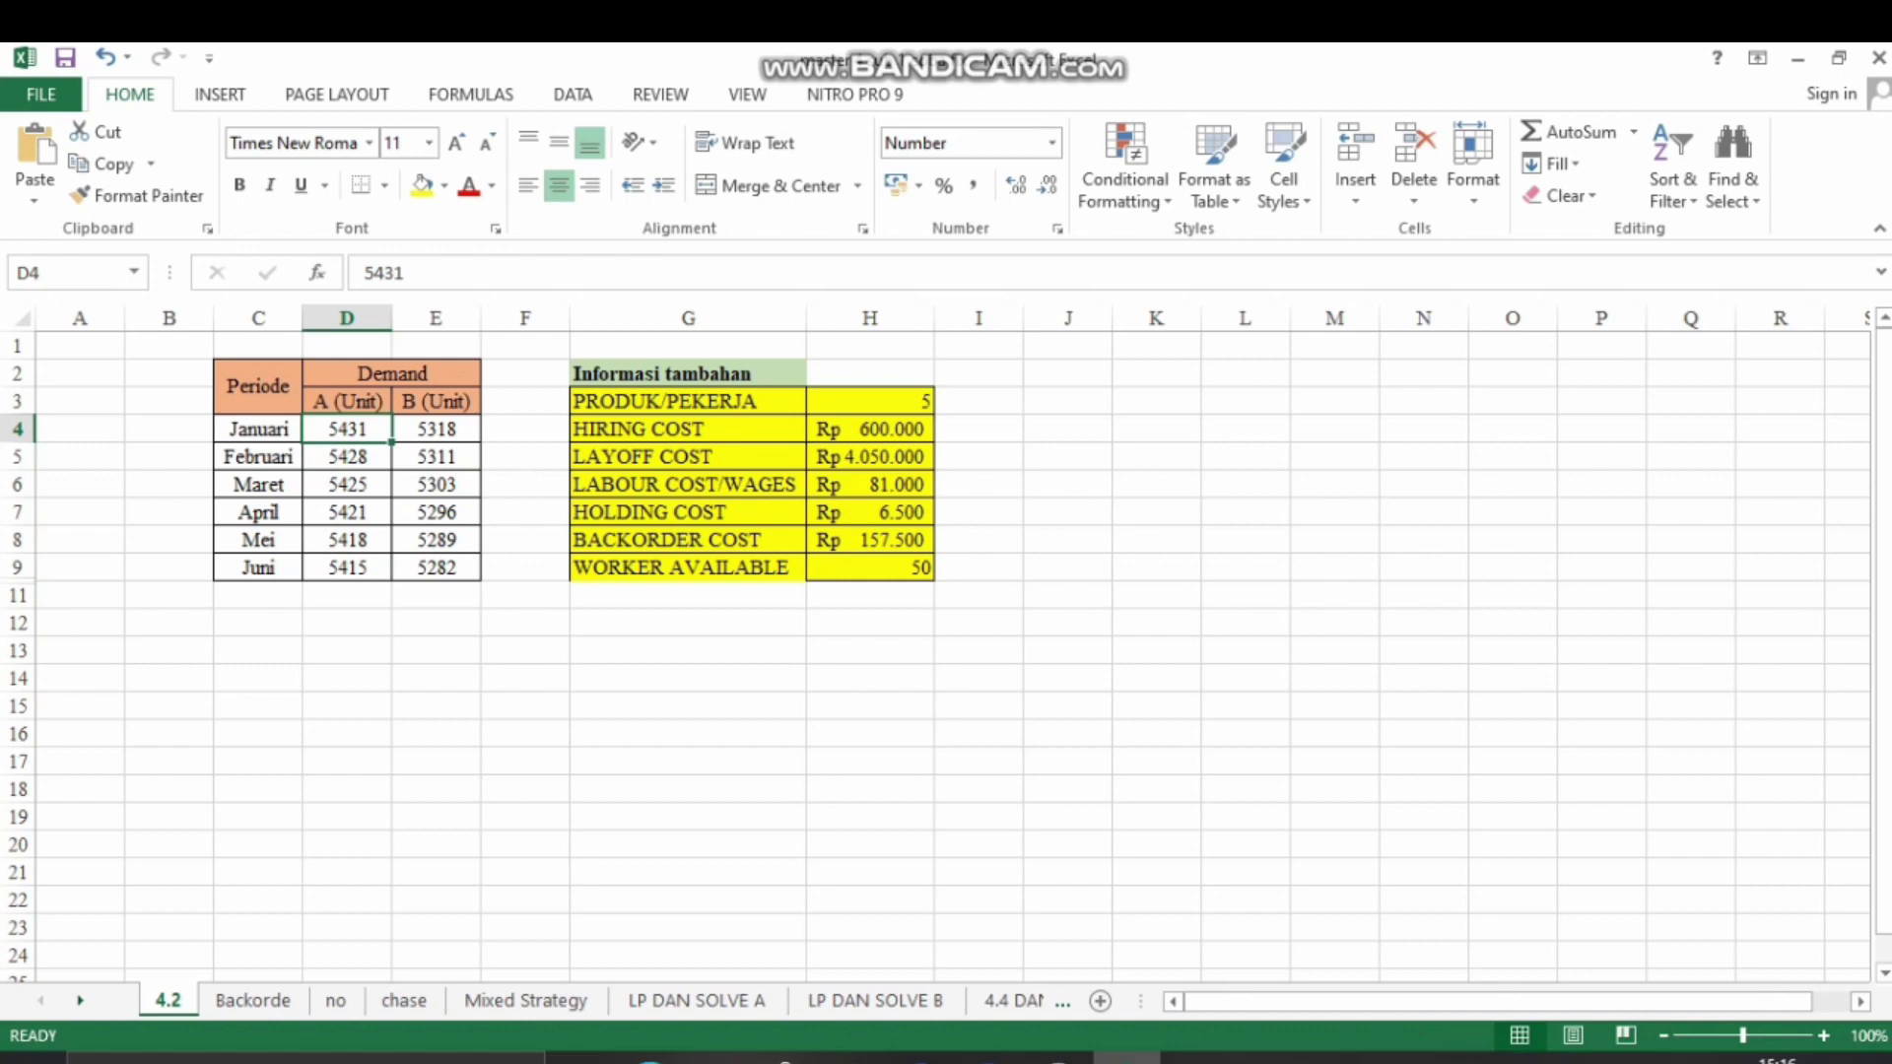
pyautogui.click(347, 762)
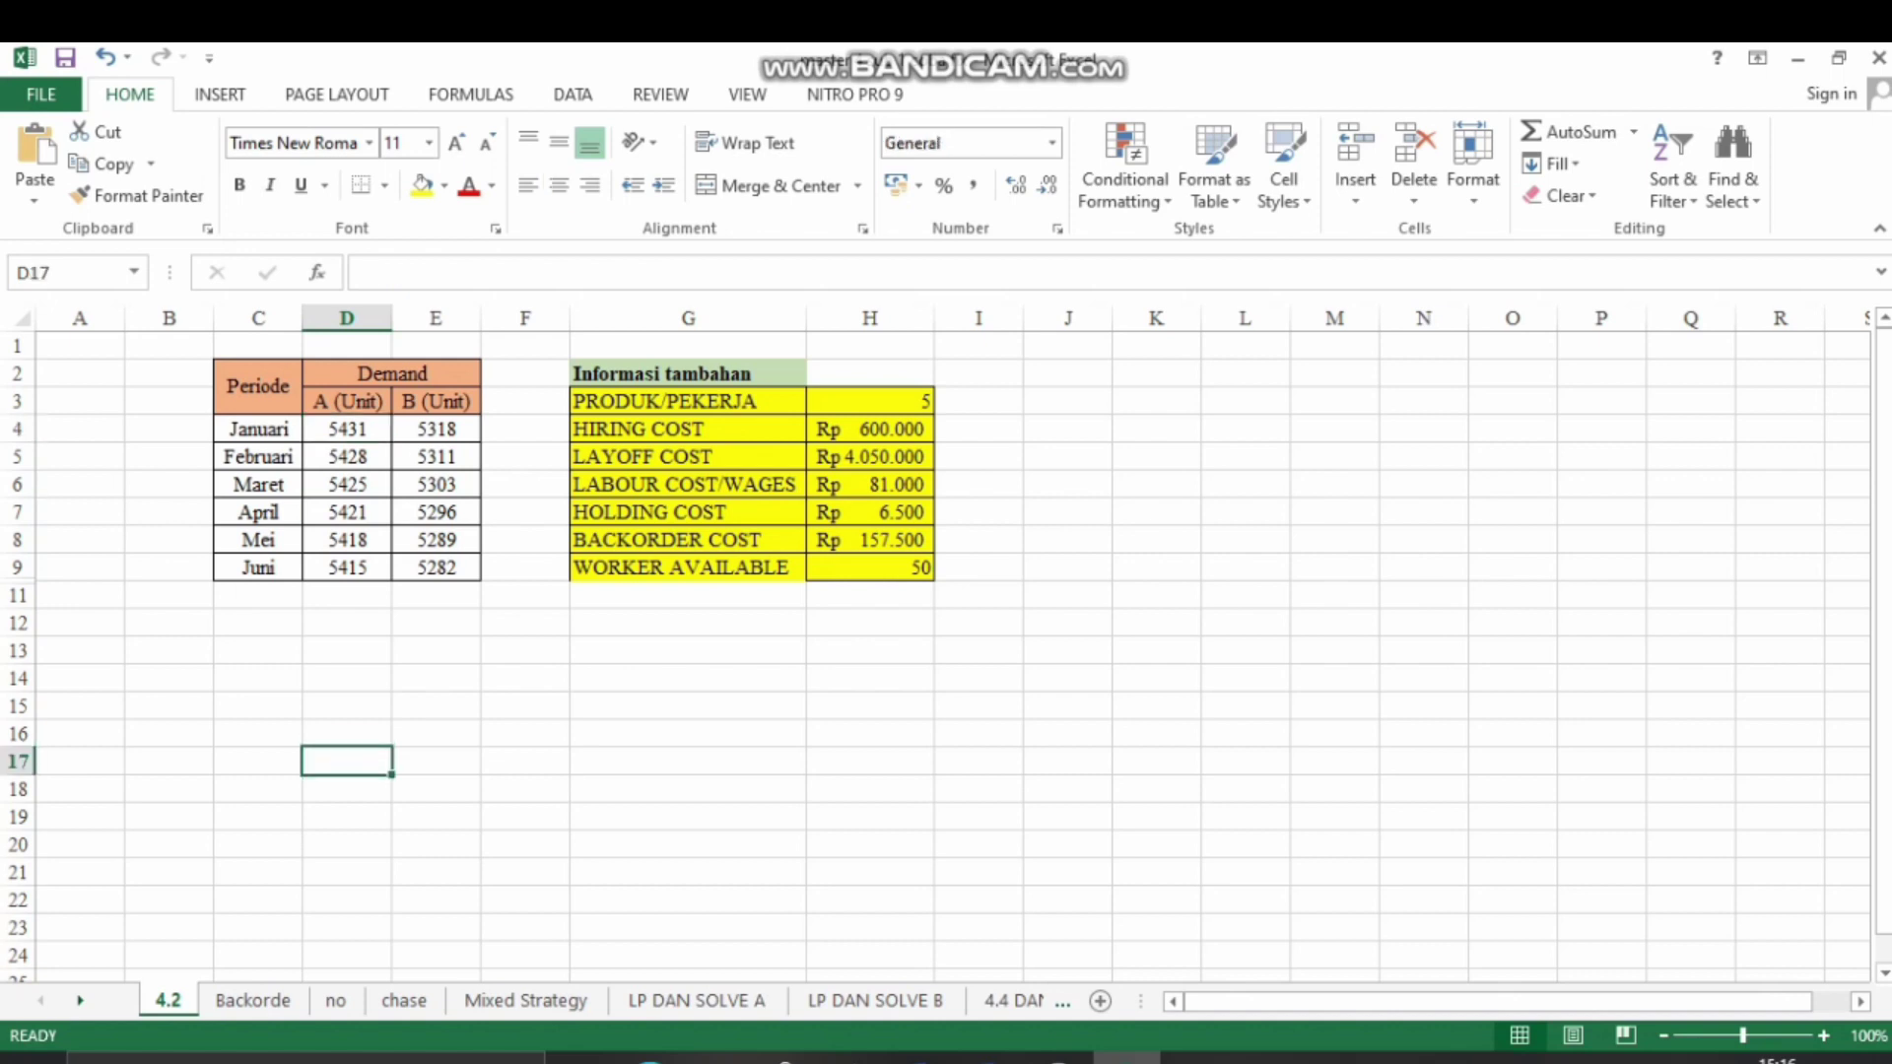
# Open the Backorde sheet and look over its Produk A planning table.
pyautogui.click(253, 1001)
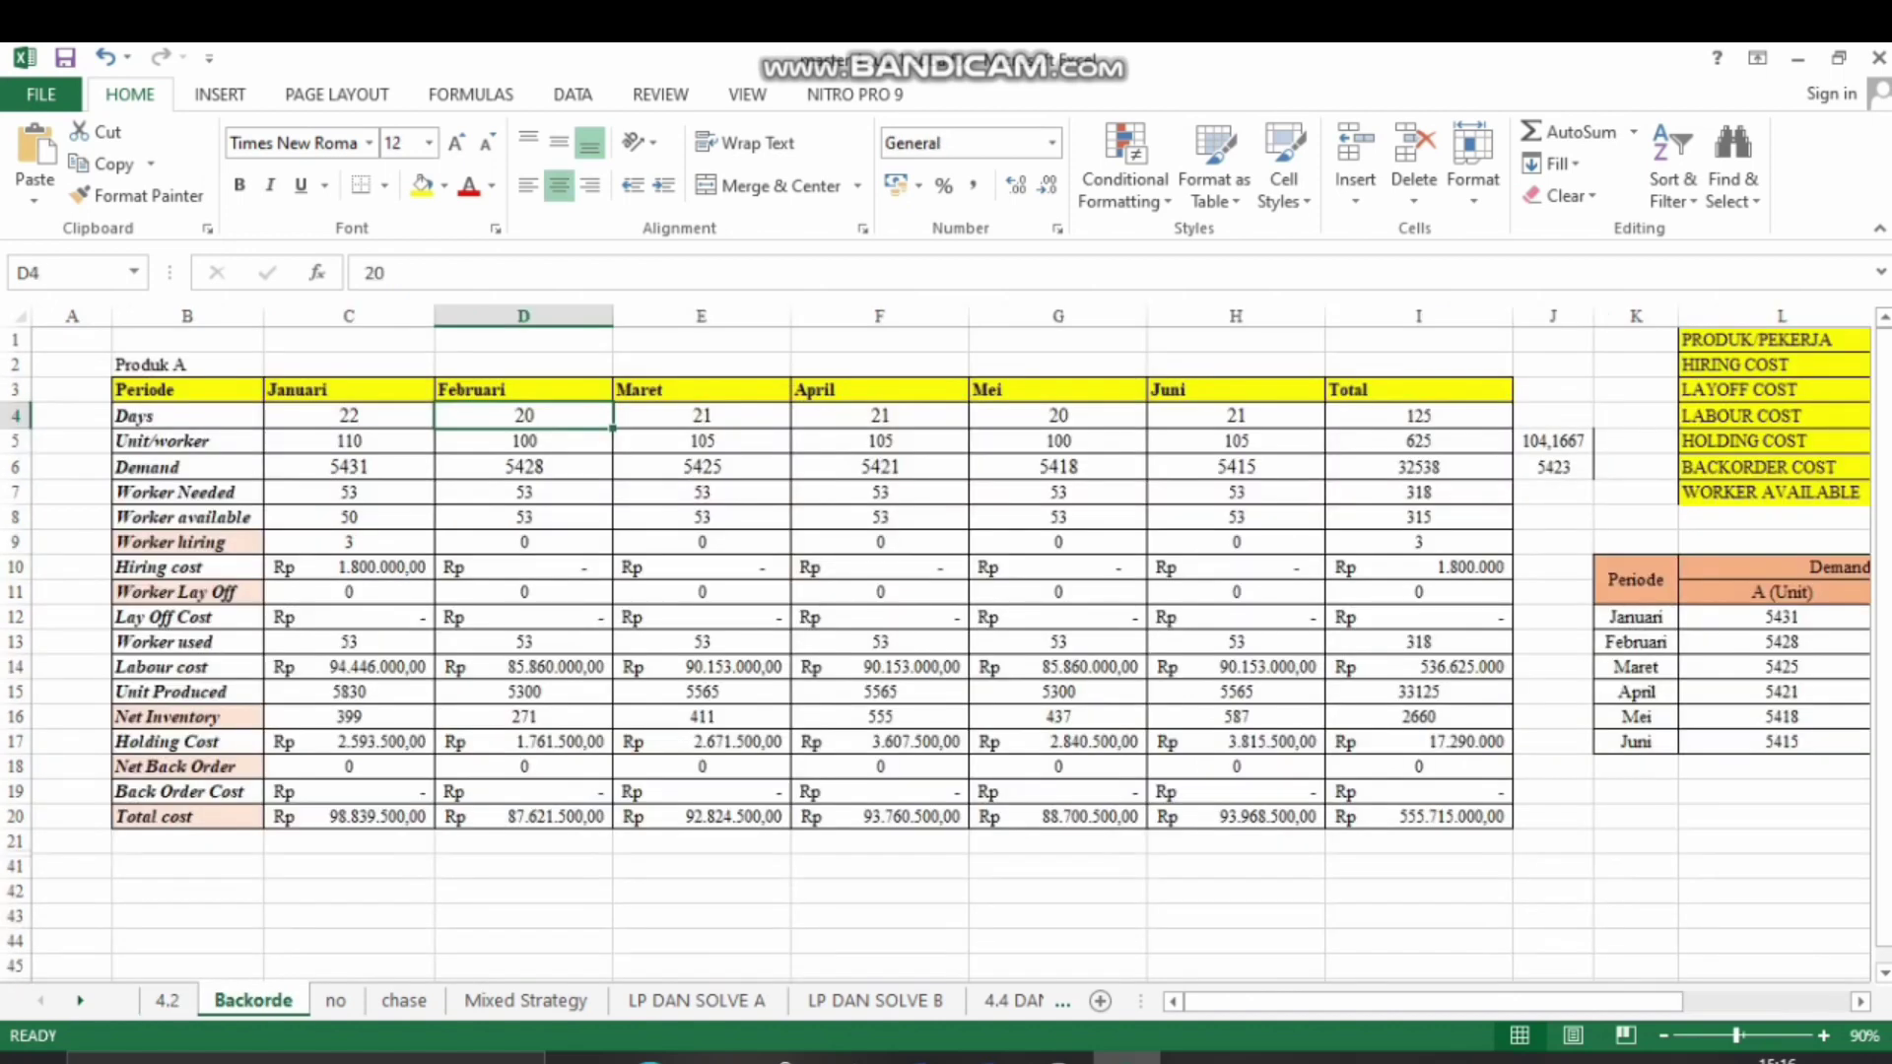
pyautogui.click(348, 892)
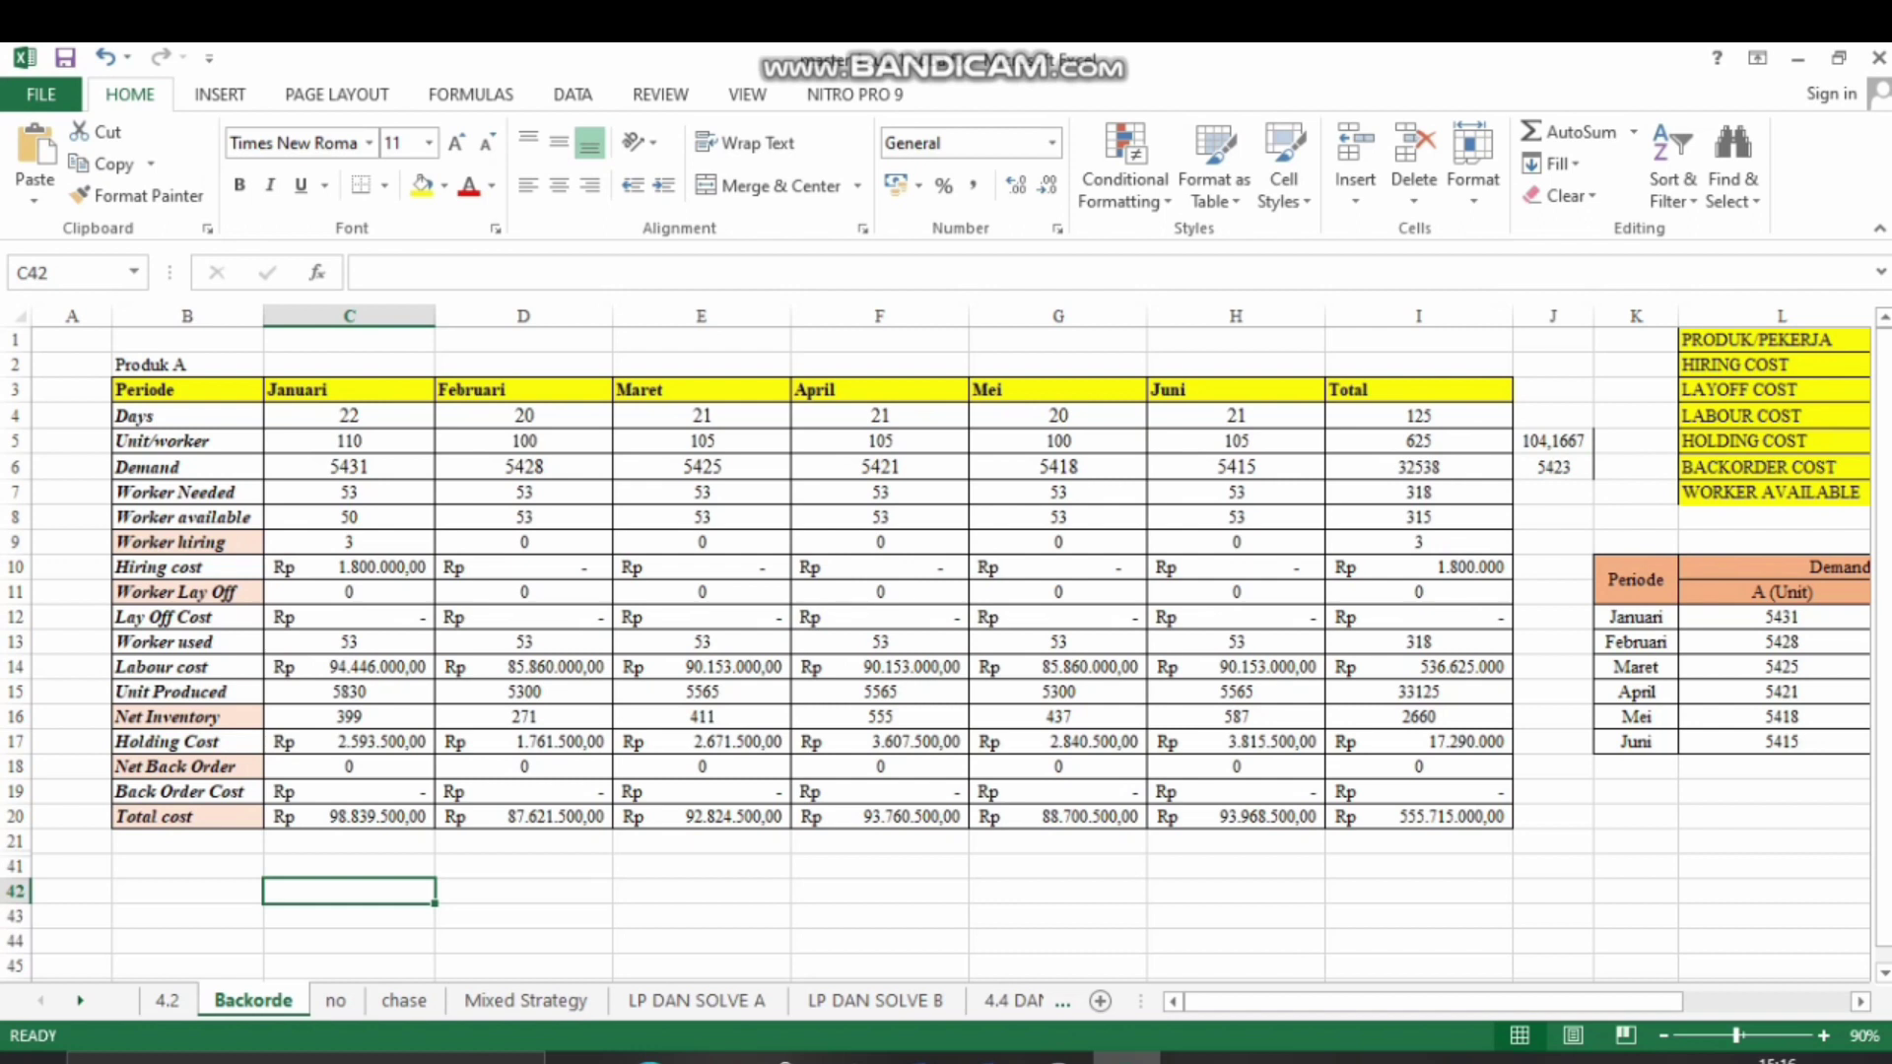
pyautogui.click(523, 842)
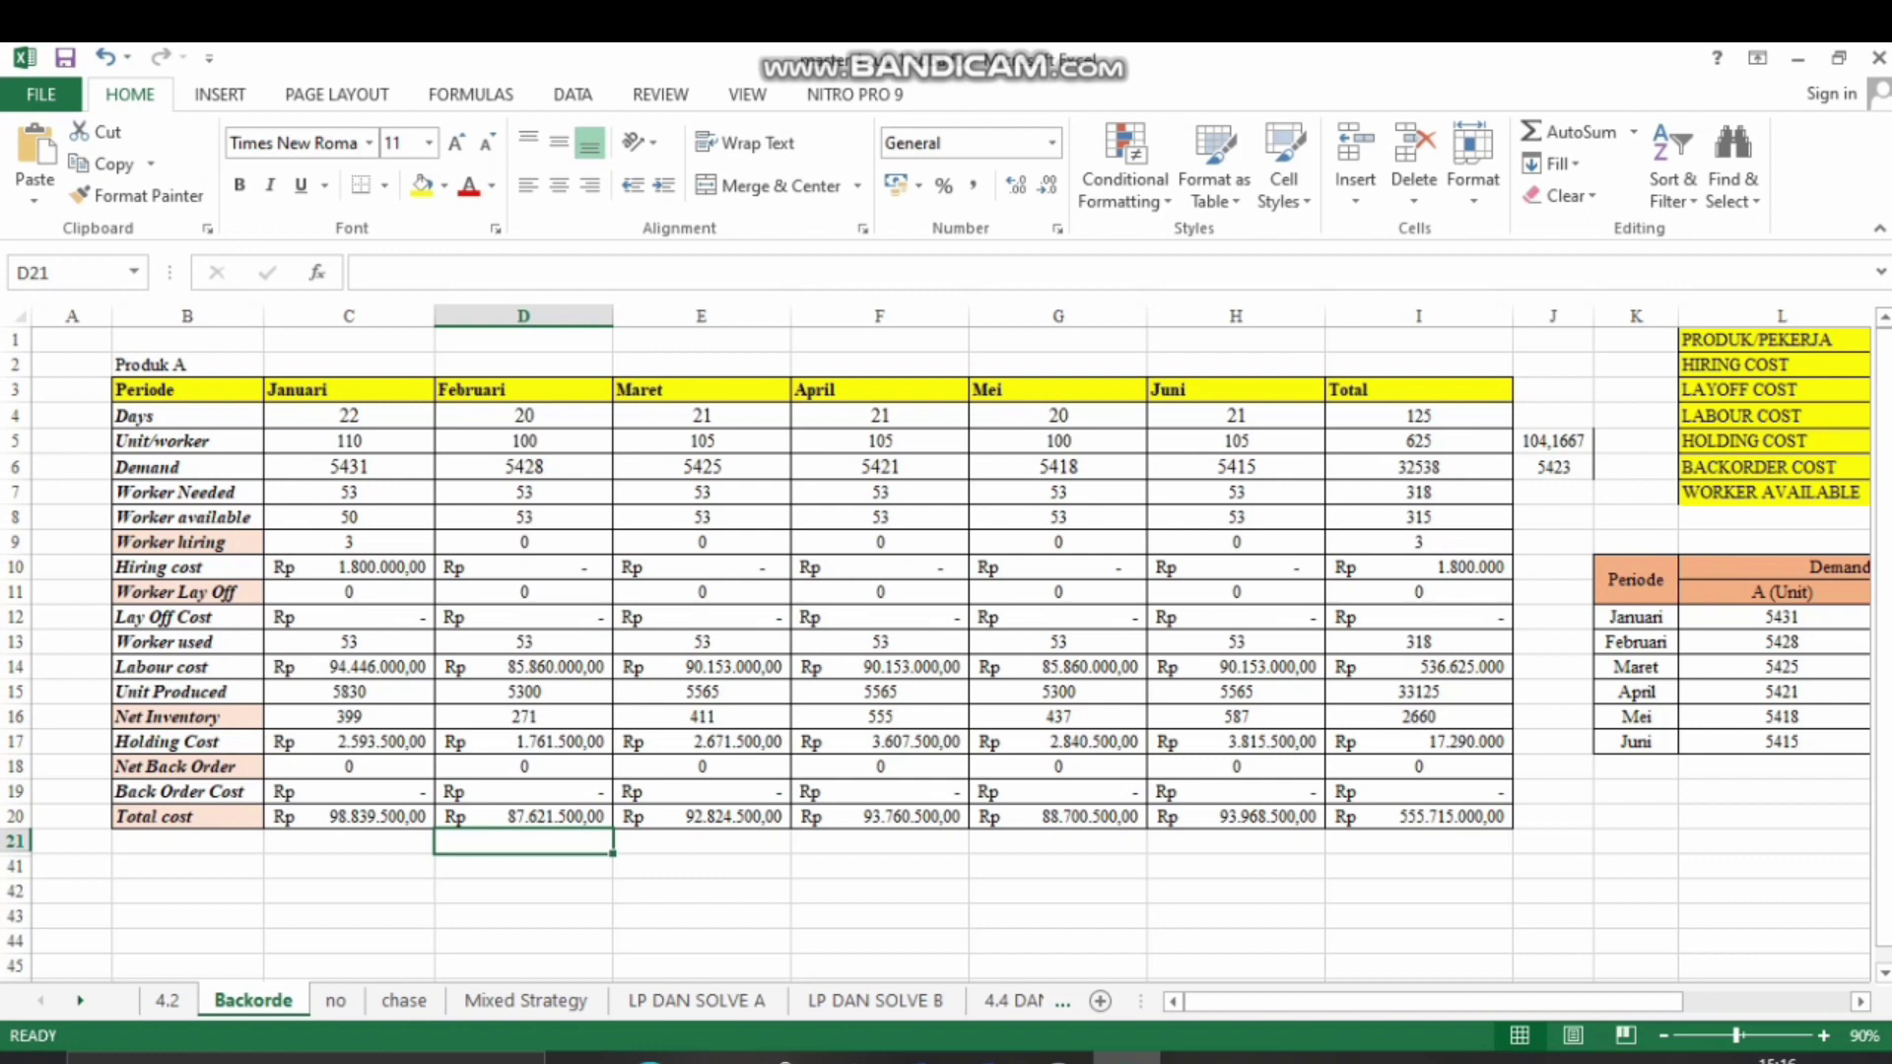
# Review the Days row of the Produk A table across the monthly columns, returning to Januari.
pyautogui.click(349, 416)
pyautogui.press('Right')
pyautogui.press('Right')
pyautogui.press('Right')
pyautogui.press('Right')
pyautogui.press('Right')
pyautogui.press('Right')
pyautogui.press('Right')
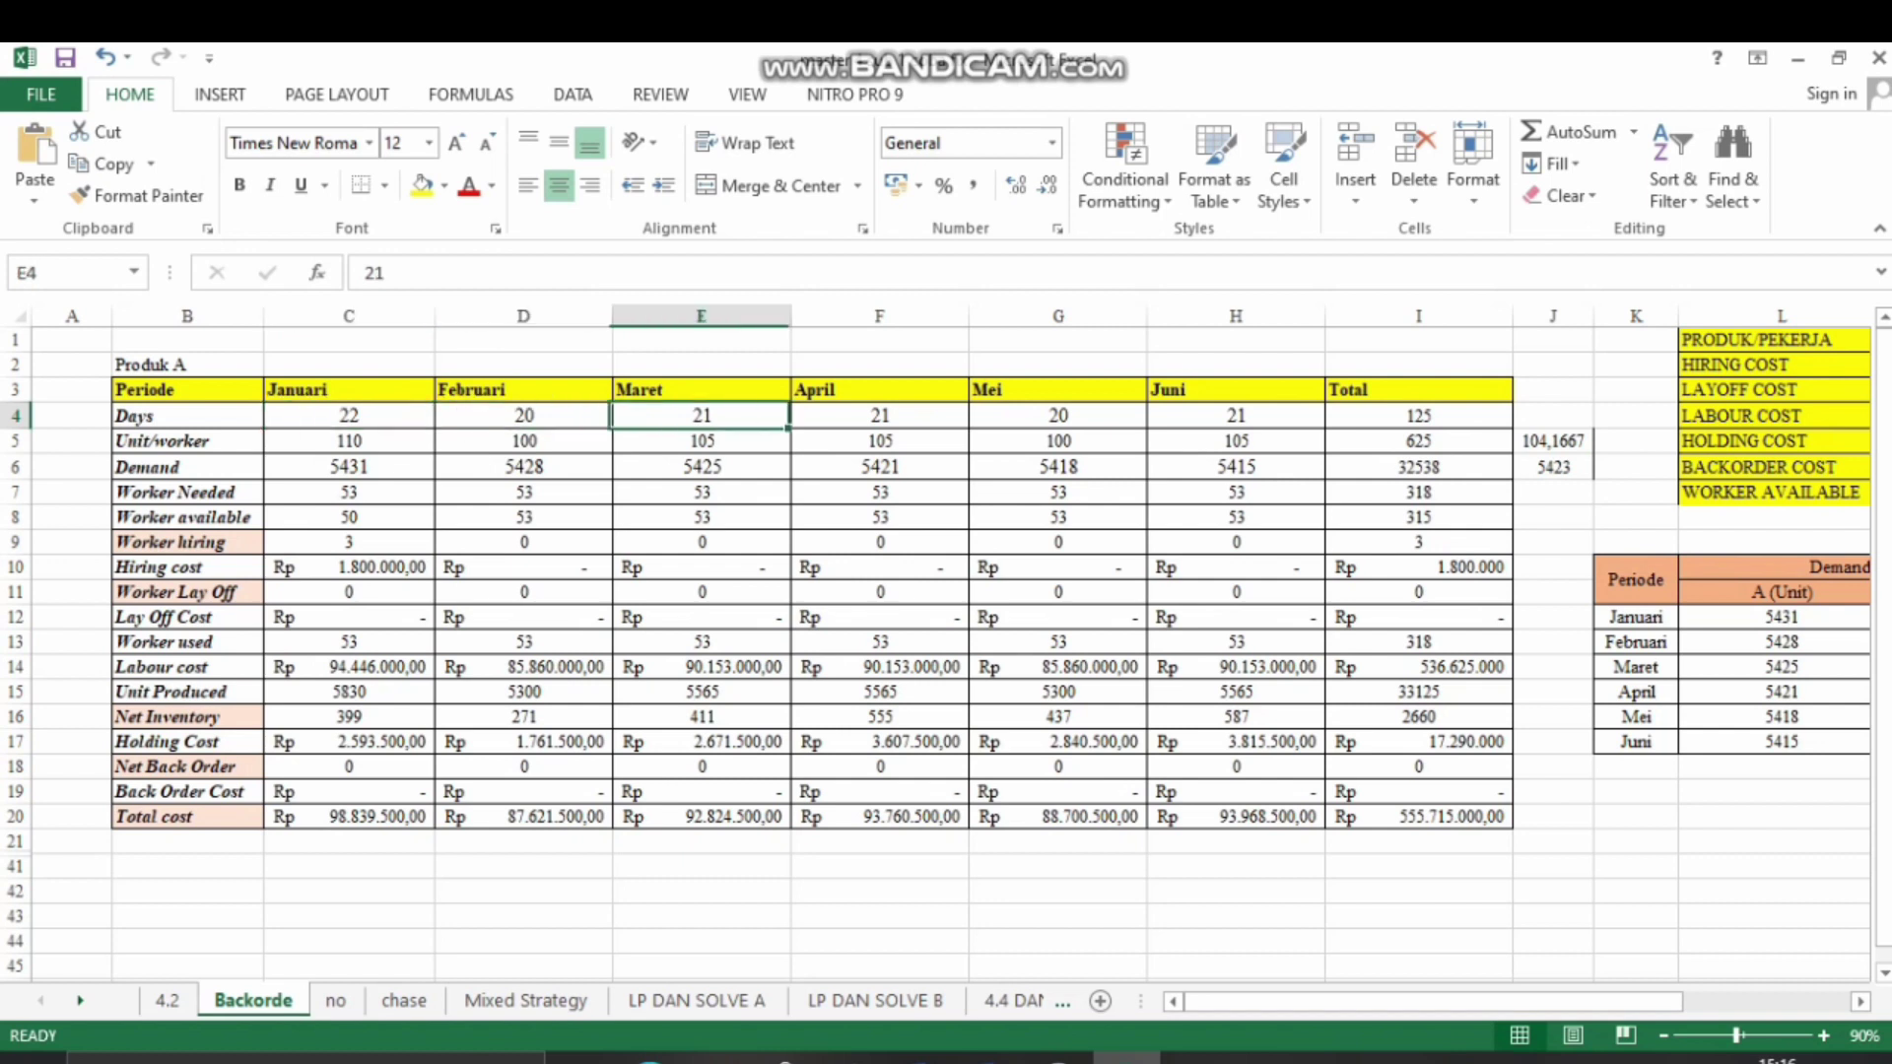
pyautogui.press('Left')
pyautogui.press('Left')
pyautogui.press('Left')
pyautogui.press('Left')
pyautogui.press('Left')
pyautogui.press('Left')
pyautogui.press('Left')
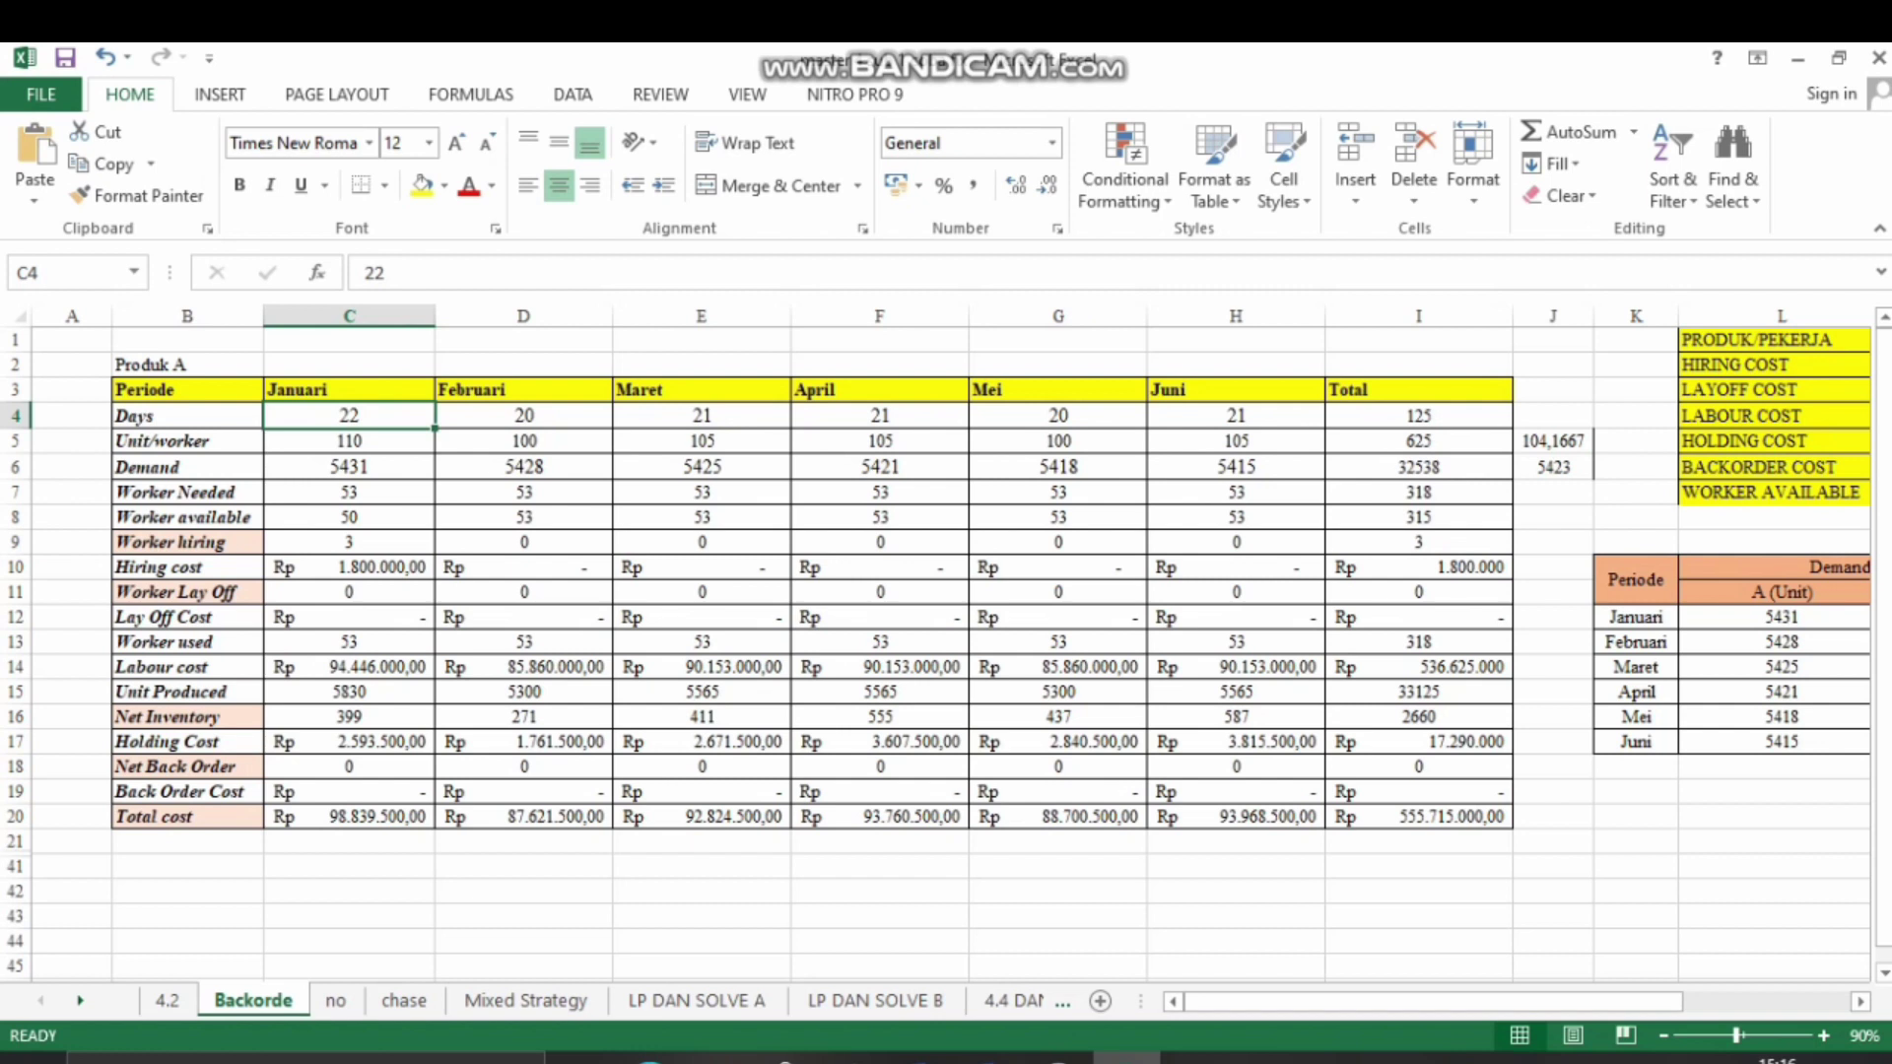
# Examine the Unit/worker formulas across the months and the Januari days value they use.
pyautogui.press('Down')
pyautogui.press('Up')
pyautogui.press('Down')
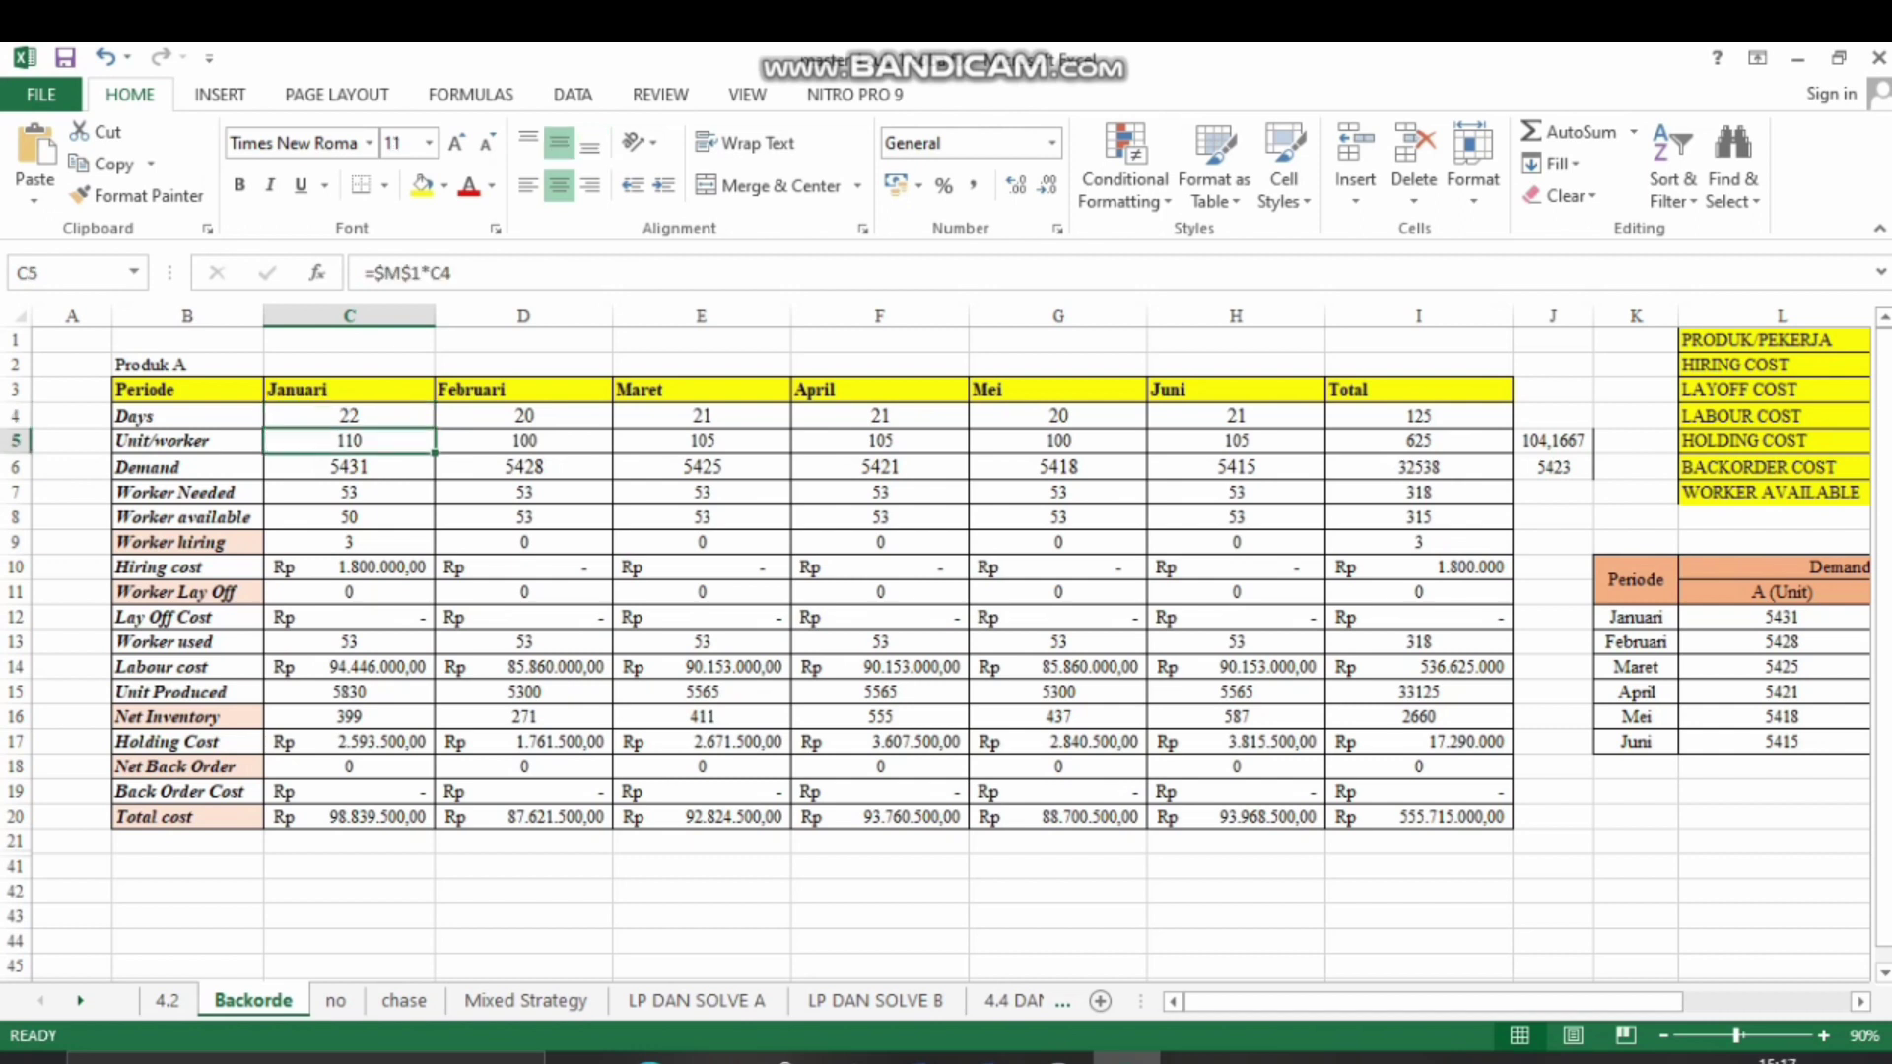
pyautogui.moveTo(1434, 1001)
pyautogui.mouseDown()
pyautogui.moveTo(1521, 1001)
pyautogui.moveTo(1432, 1001)
pyautogui.mouseUp()
pyautogui.click(349, 416)
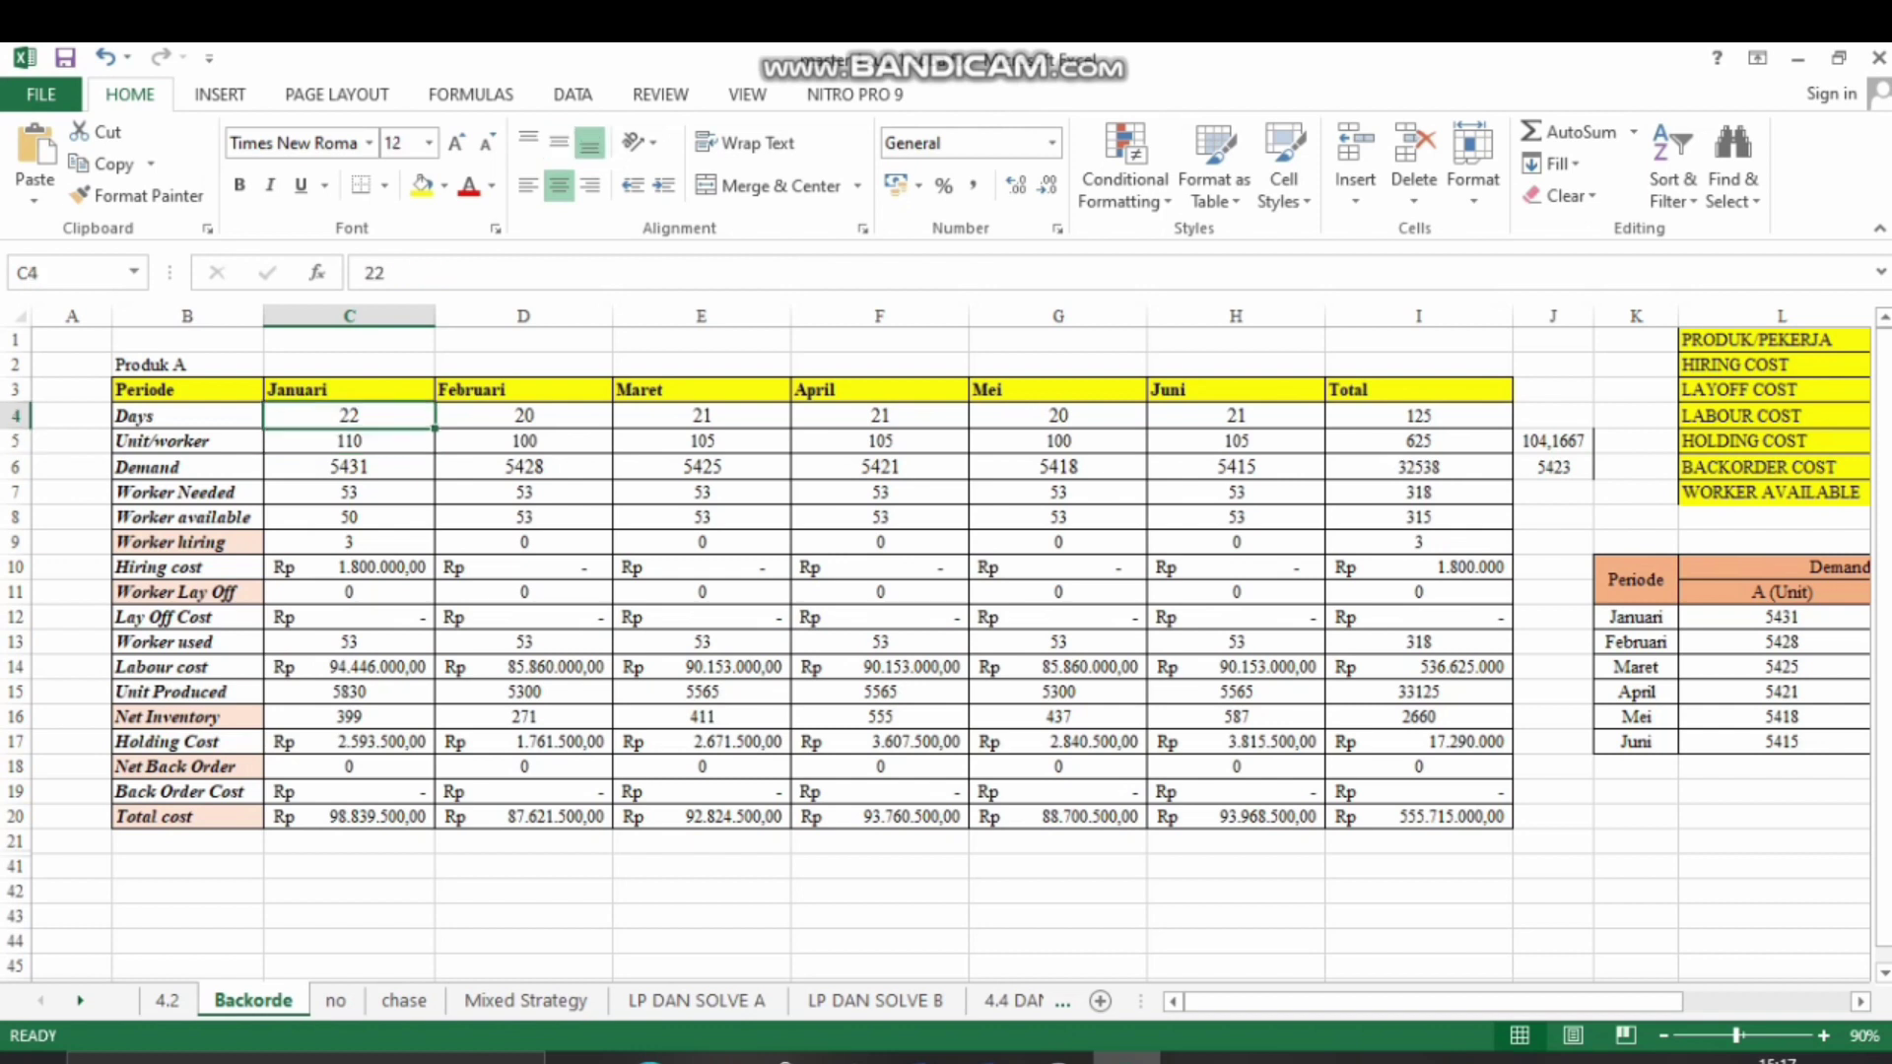
pyautogui.click(348, 442)
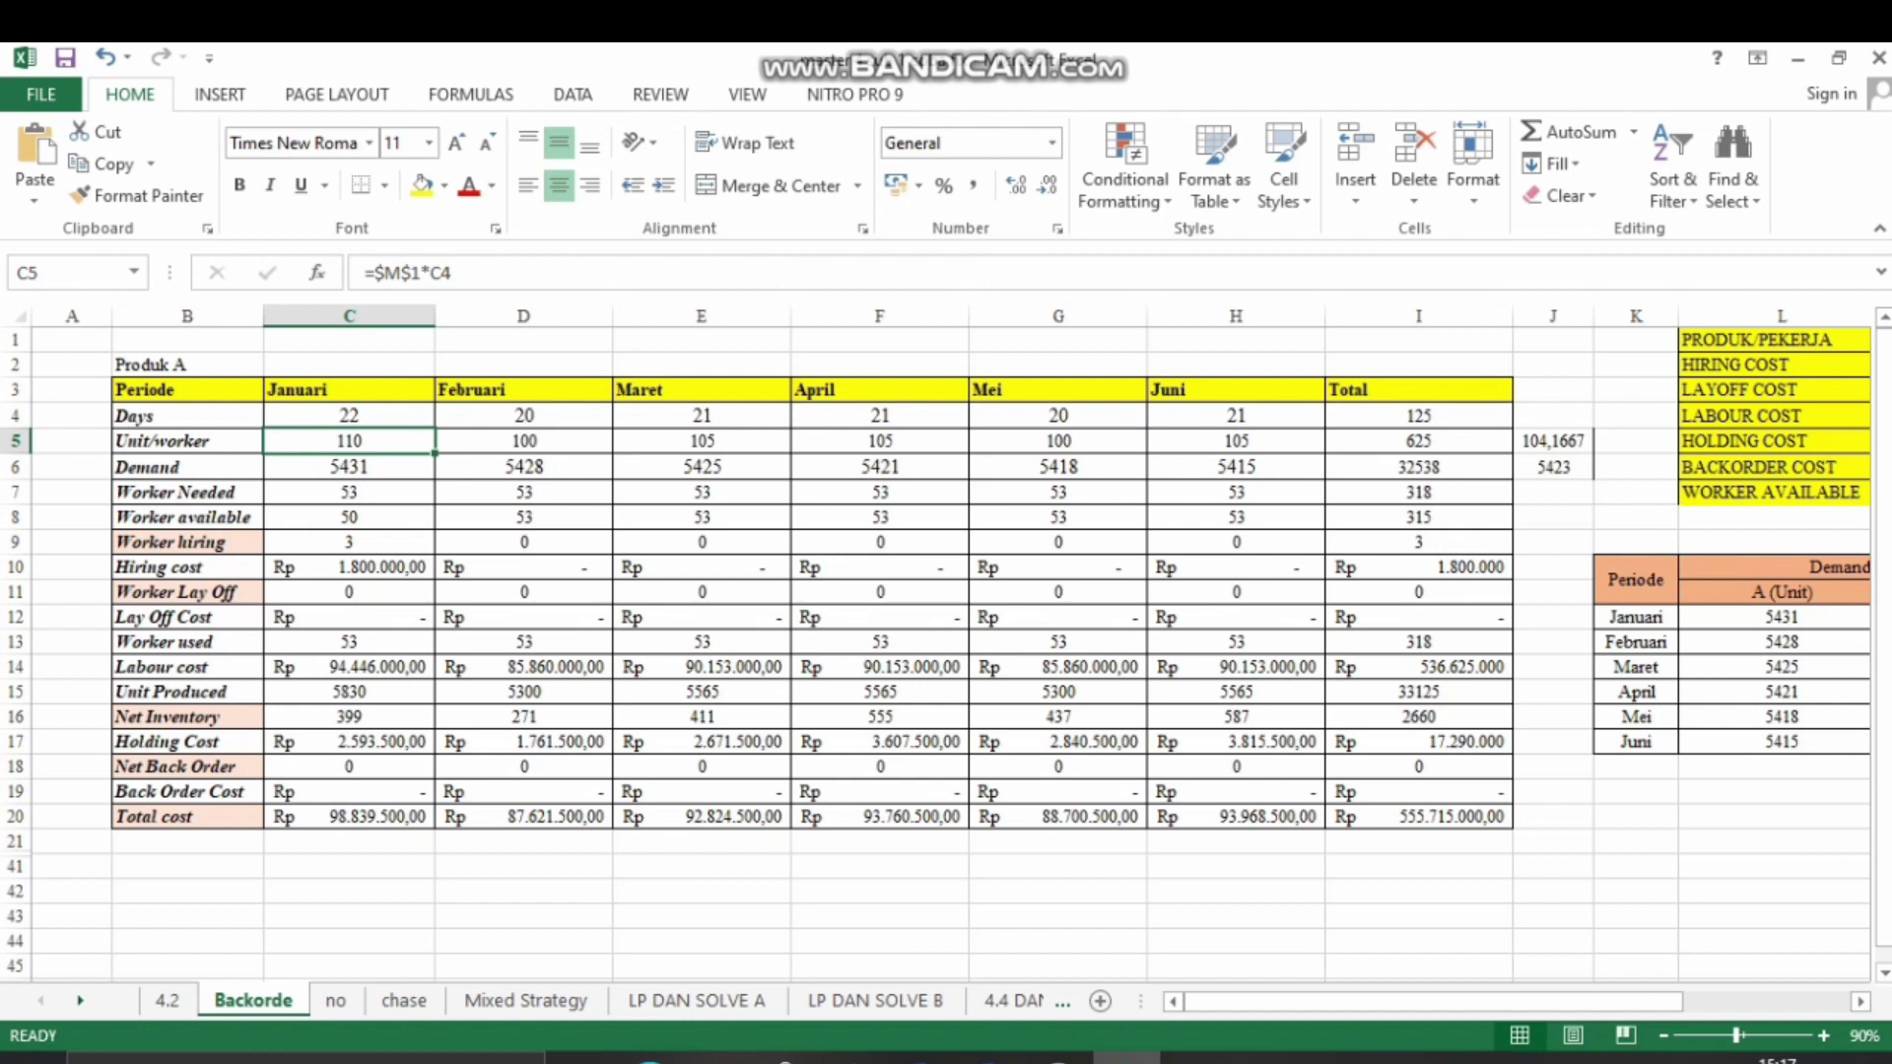
pyautogui.click(348, 493)
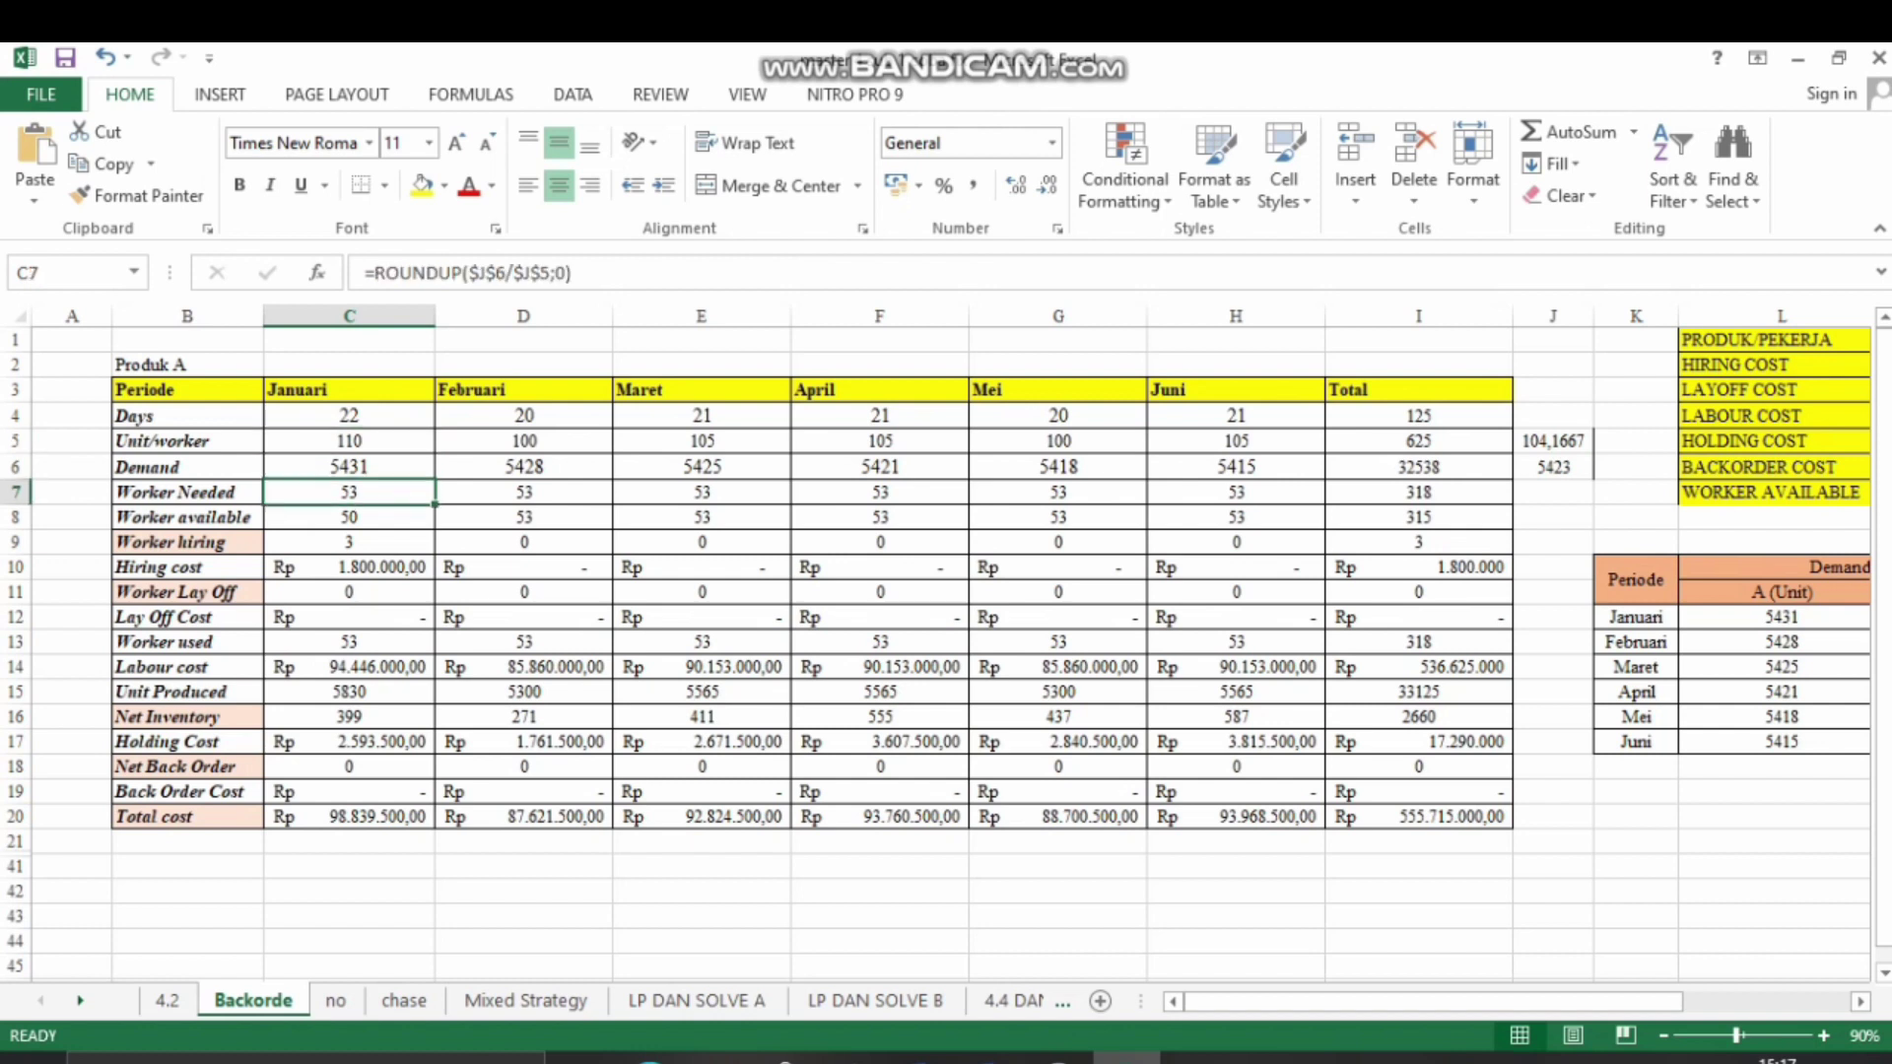
pyautogui.click(349, 442)
pyautogui.click(524, 441)
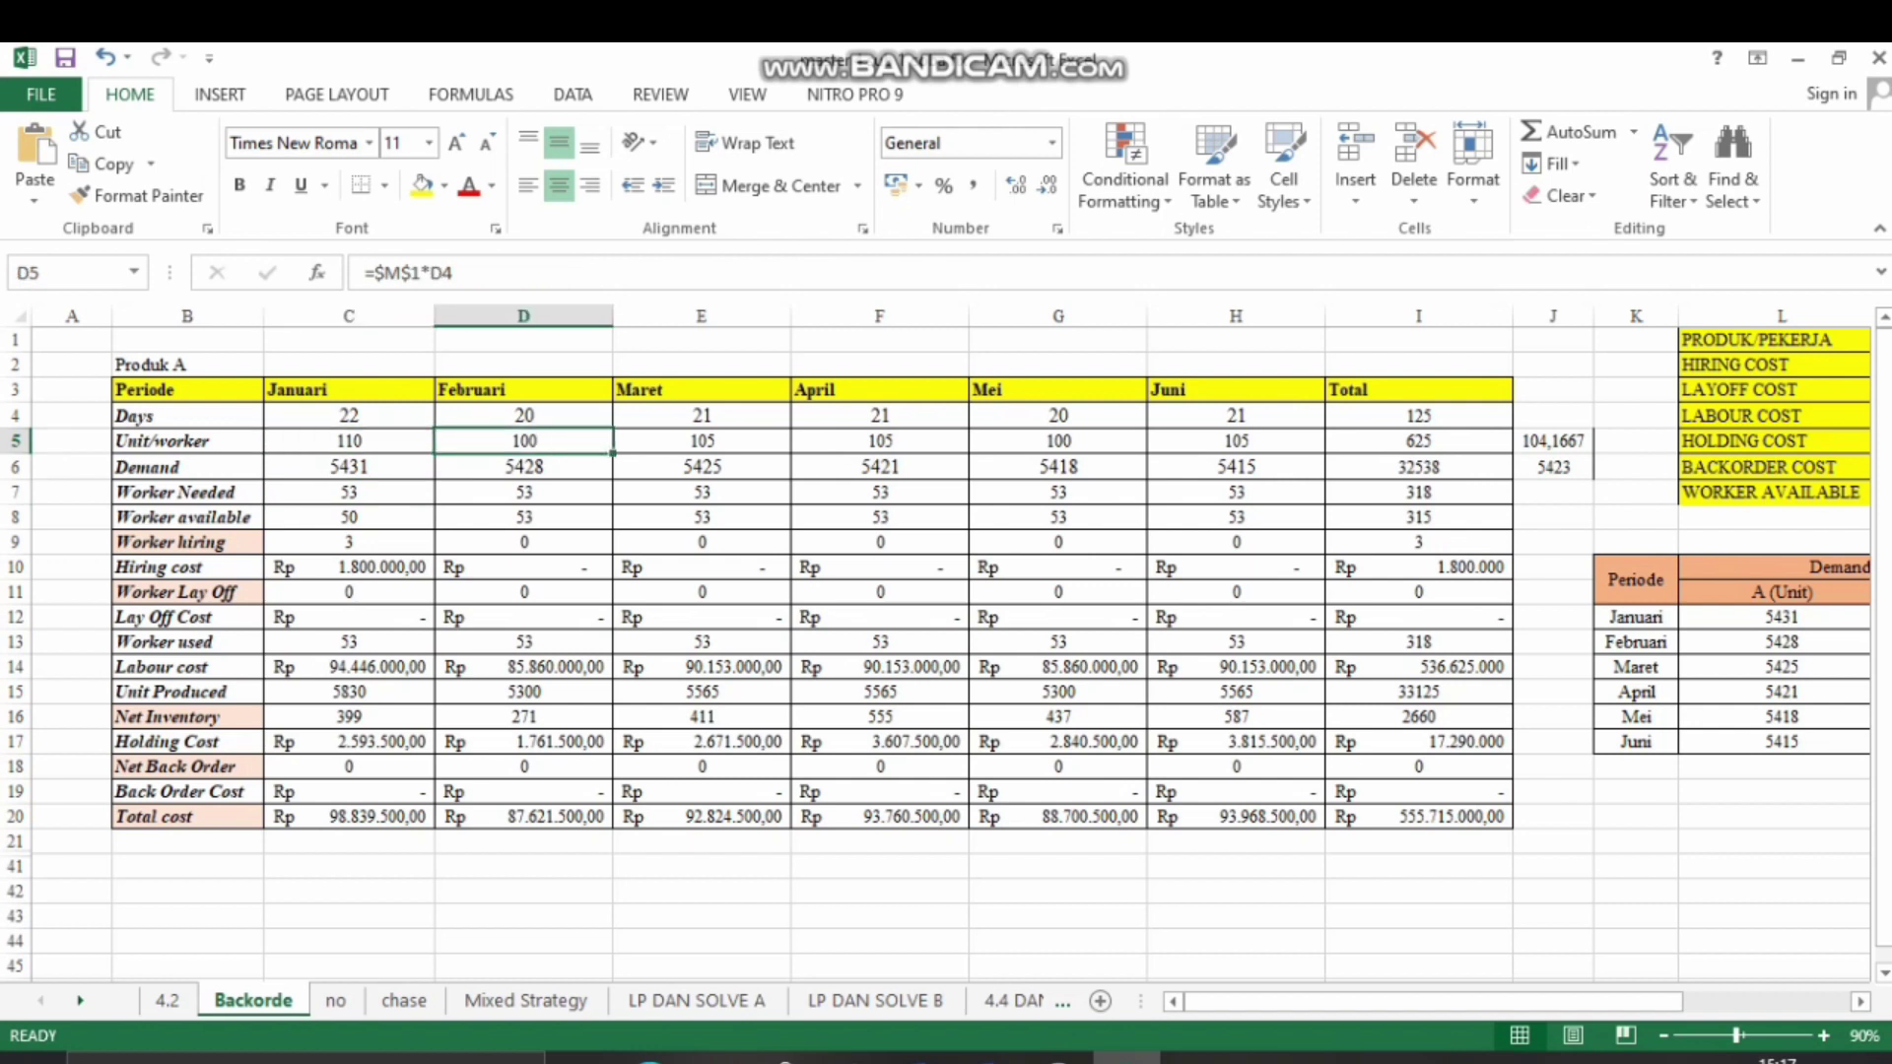
pyautogui.press('Right')
pyautogui.press('Right')
pyautogui.press('Right')
pyautogui.press('Right')
pyautogui.press('Left')
pyautogui.press('Left')
pyautogui.press('Left')
pyautogui.press('Left')
pyautogui.press('Left')
pyautogui.press('Left')
# Check the Januari Demand formula and its source on the 4.2 sheet, returning to the Backorde sheet.
pyautogui.press('Down')
pyautogui.press('Right')
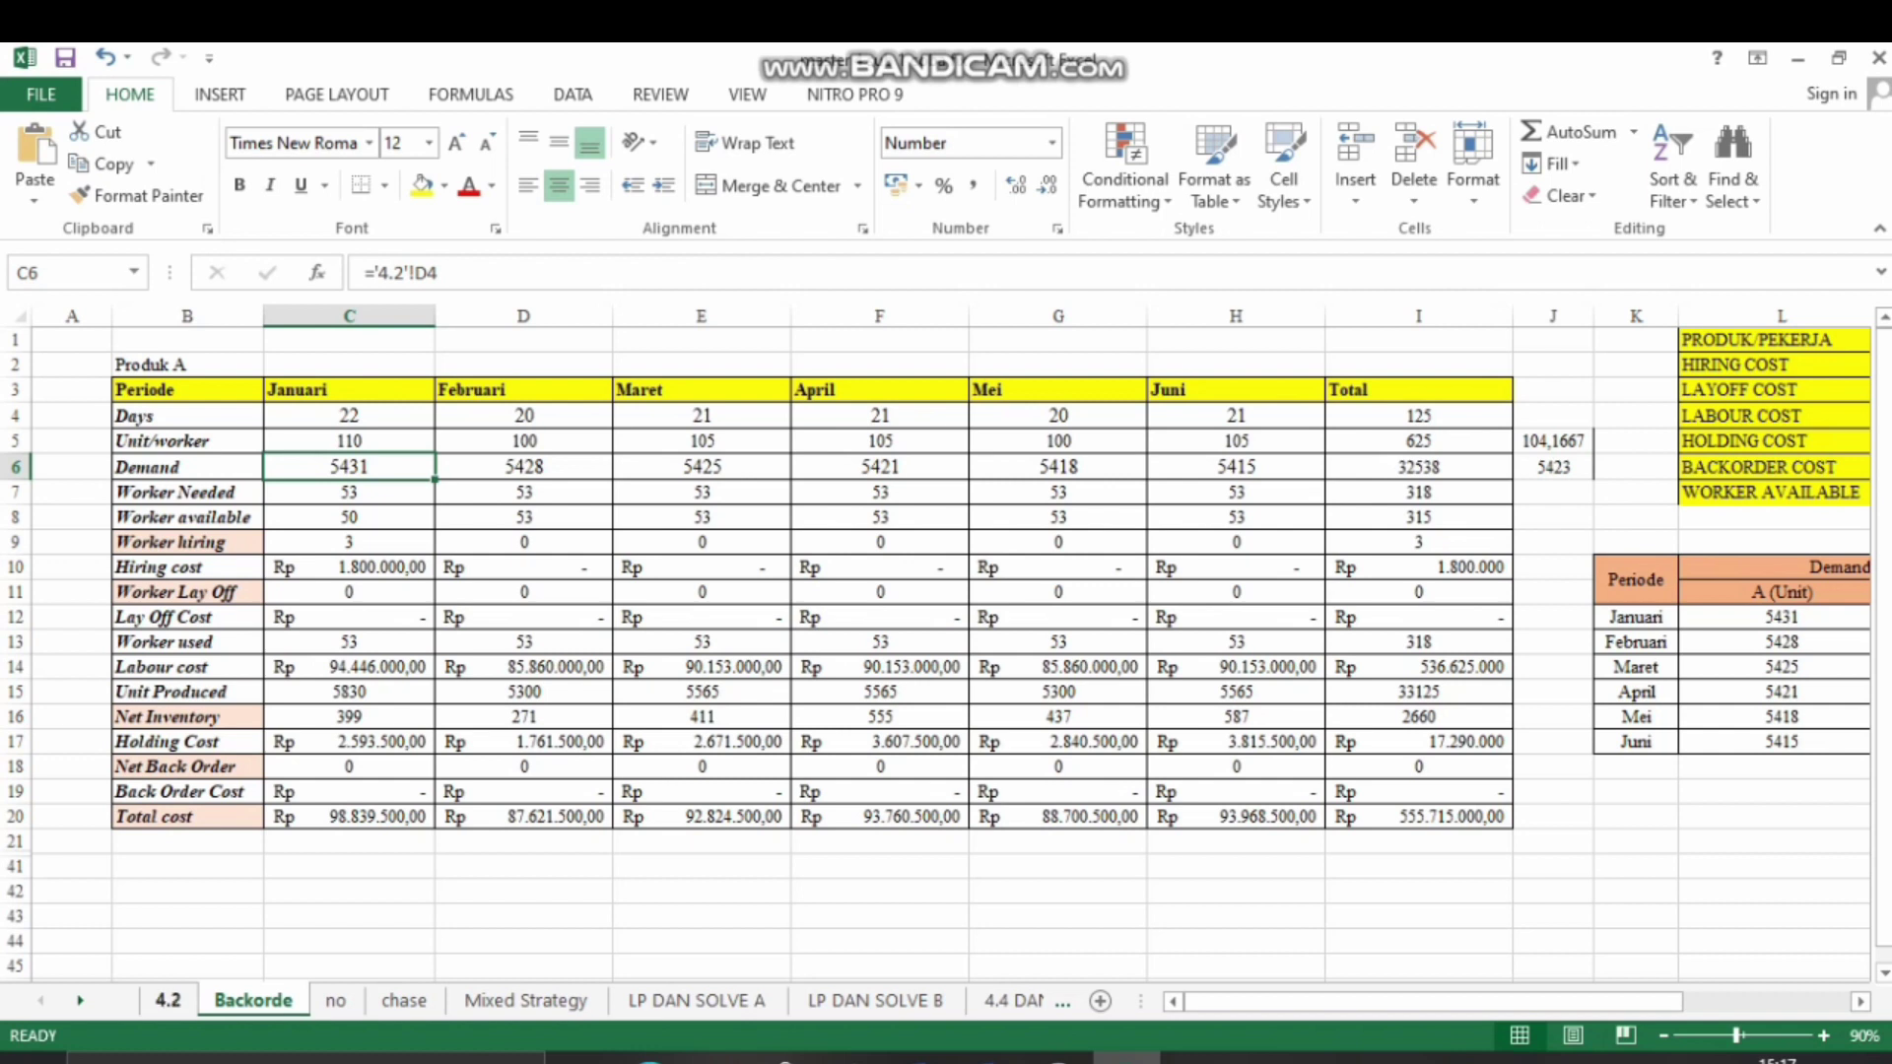
pyautogui.hotkey('ctrl', 'pageup')
pyautogui.hotkey('ctrl', 'pagedown')
# Trace the Worker Needed formula to the Unit/worker and Demand averages in J5 and J6, checking both rows' totals.
pyautogui.click(348, 492)
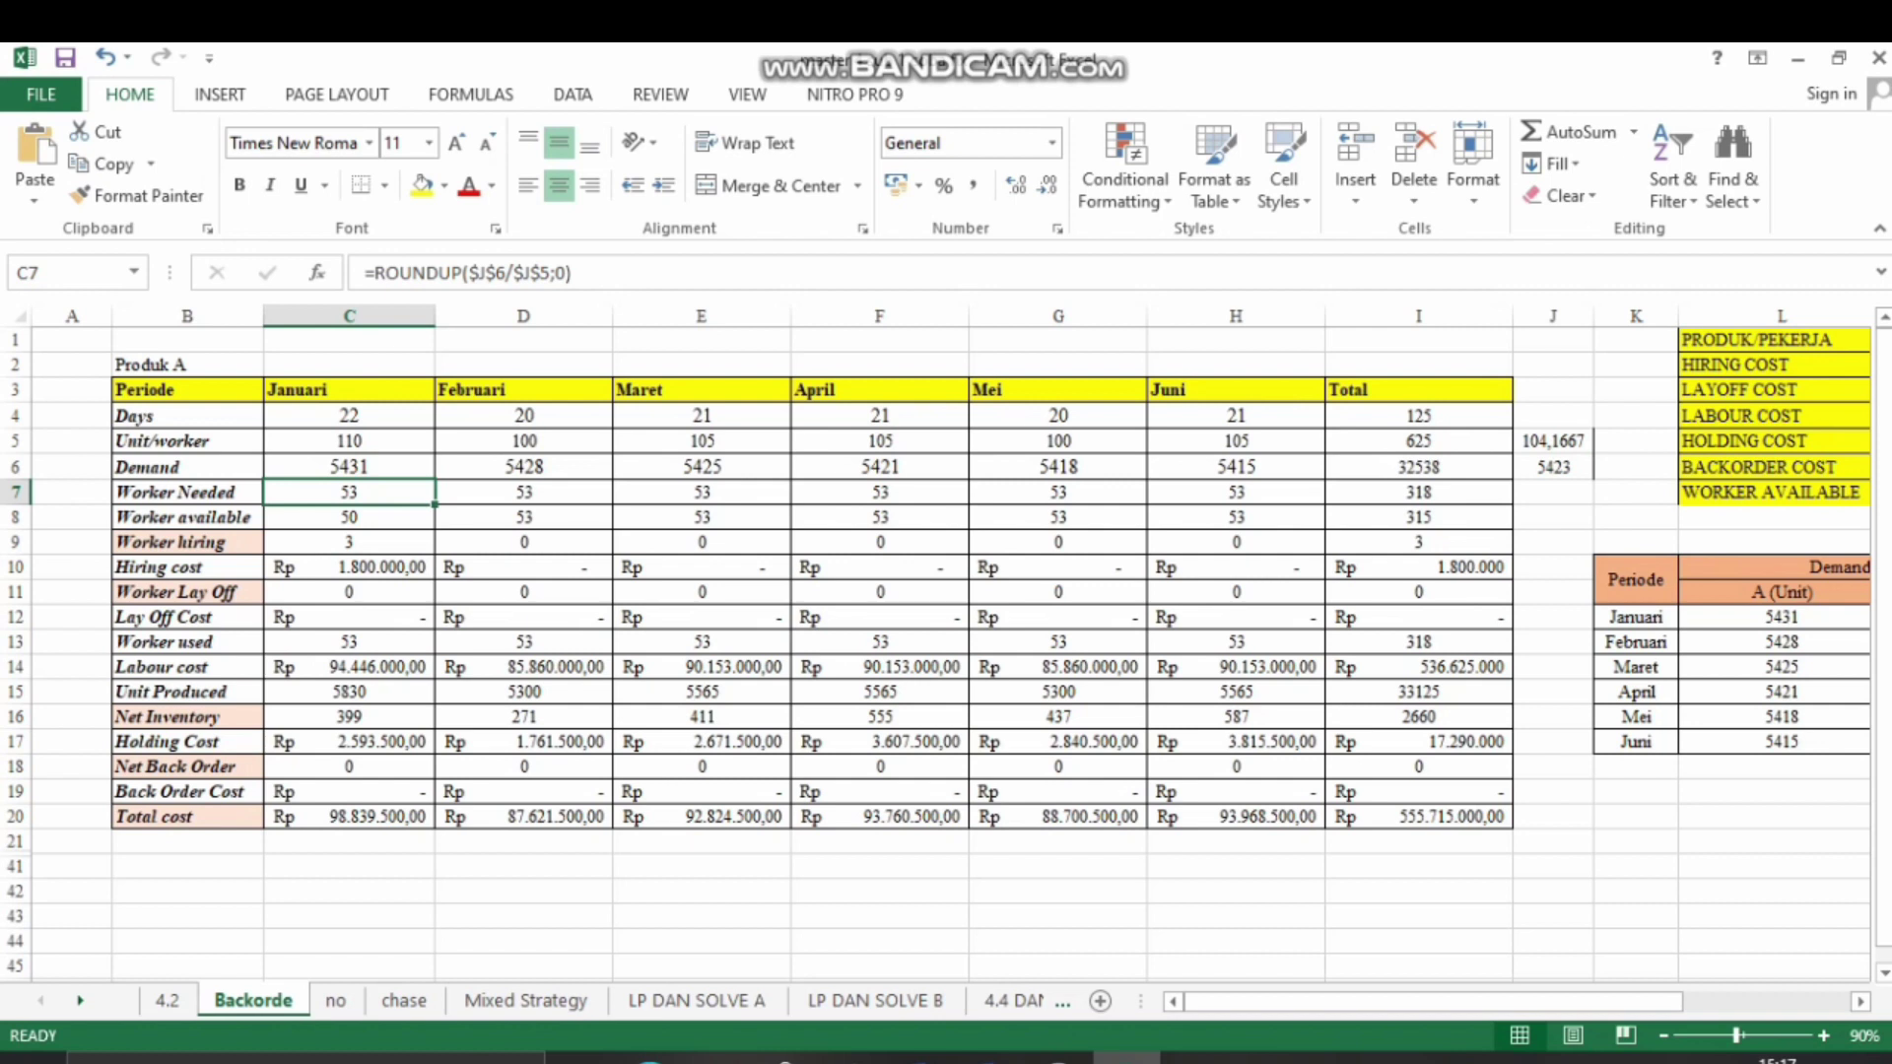
pyautogui.click(701, 493)
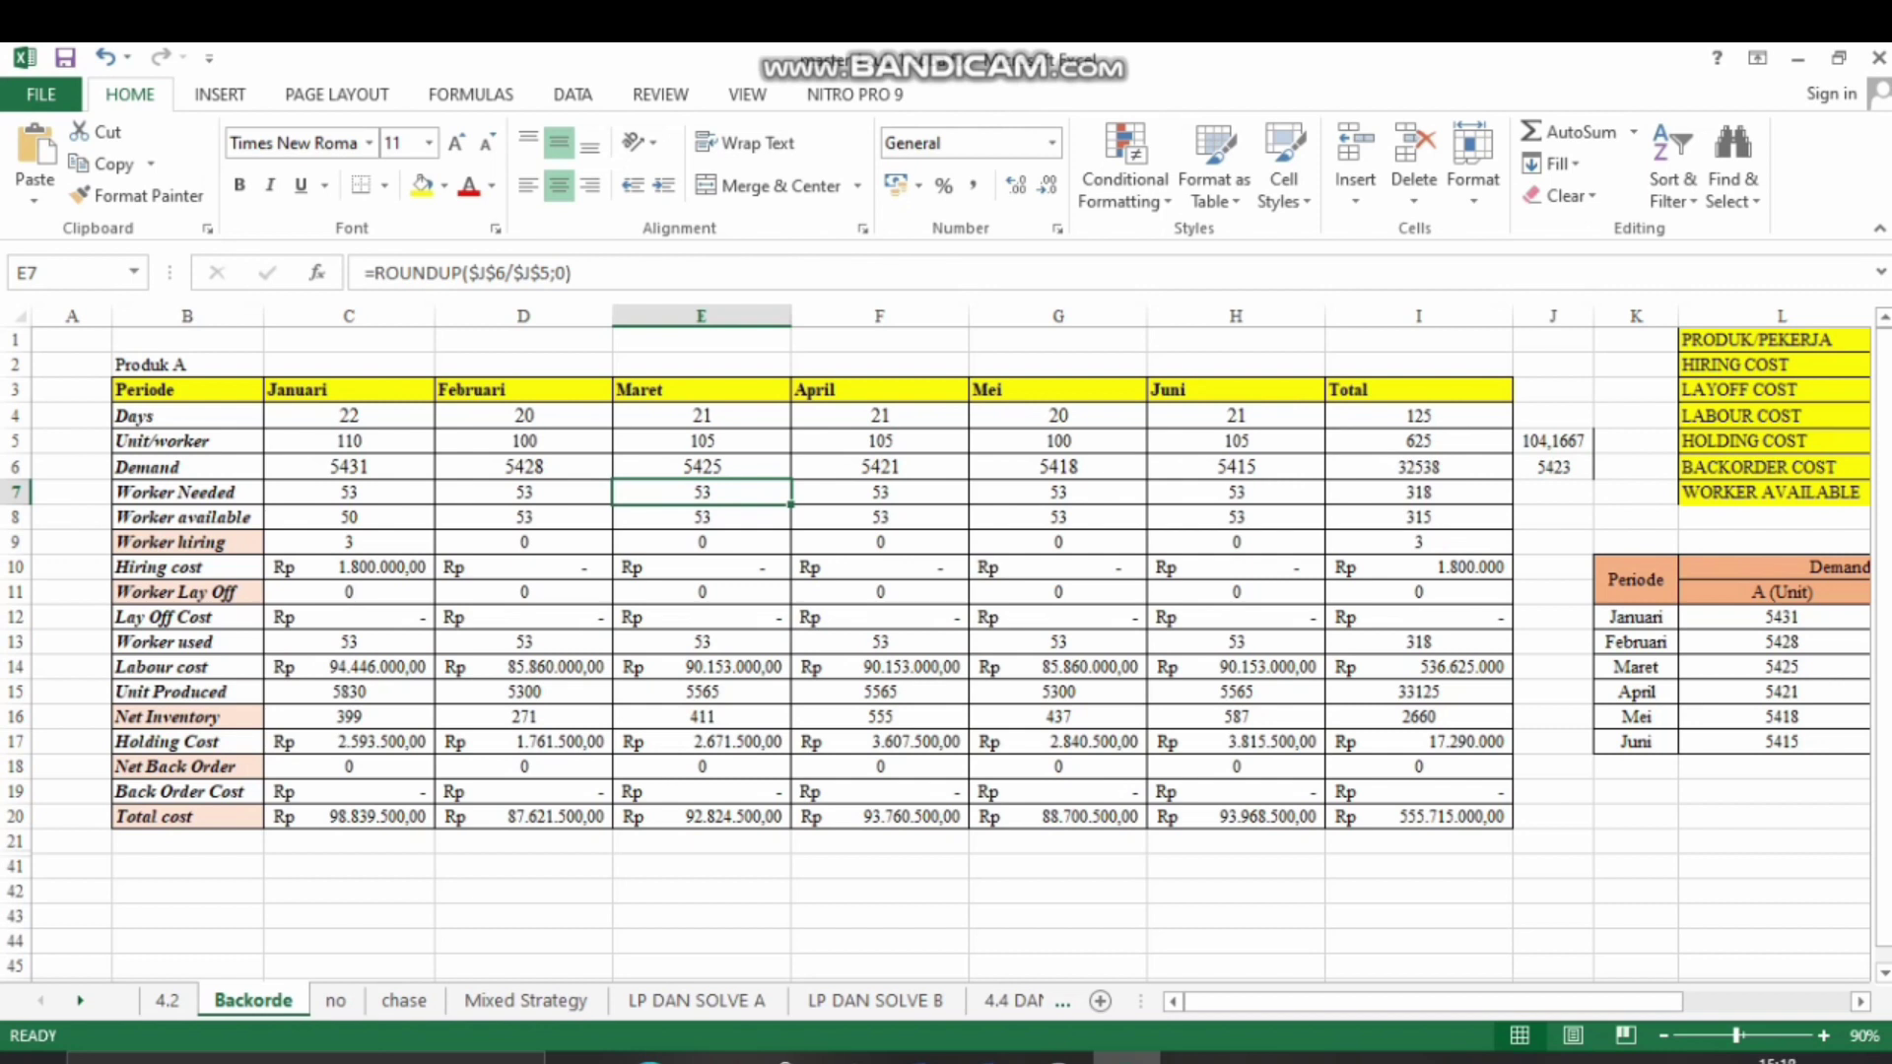
pyautogui.click(1419, 441)
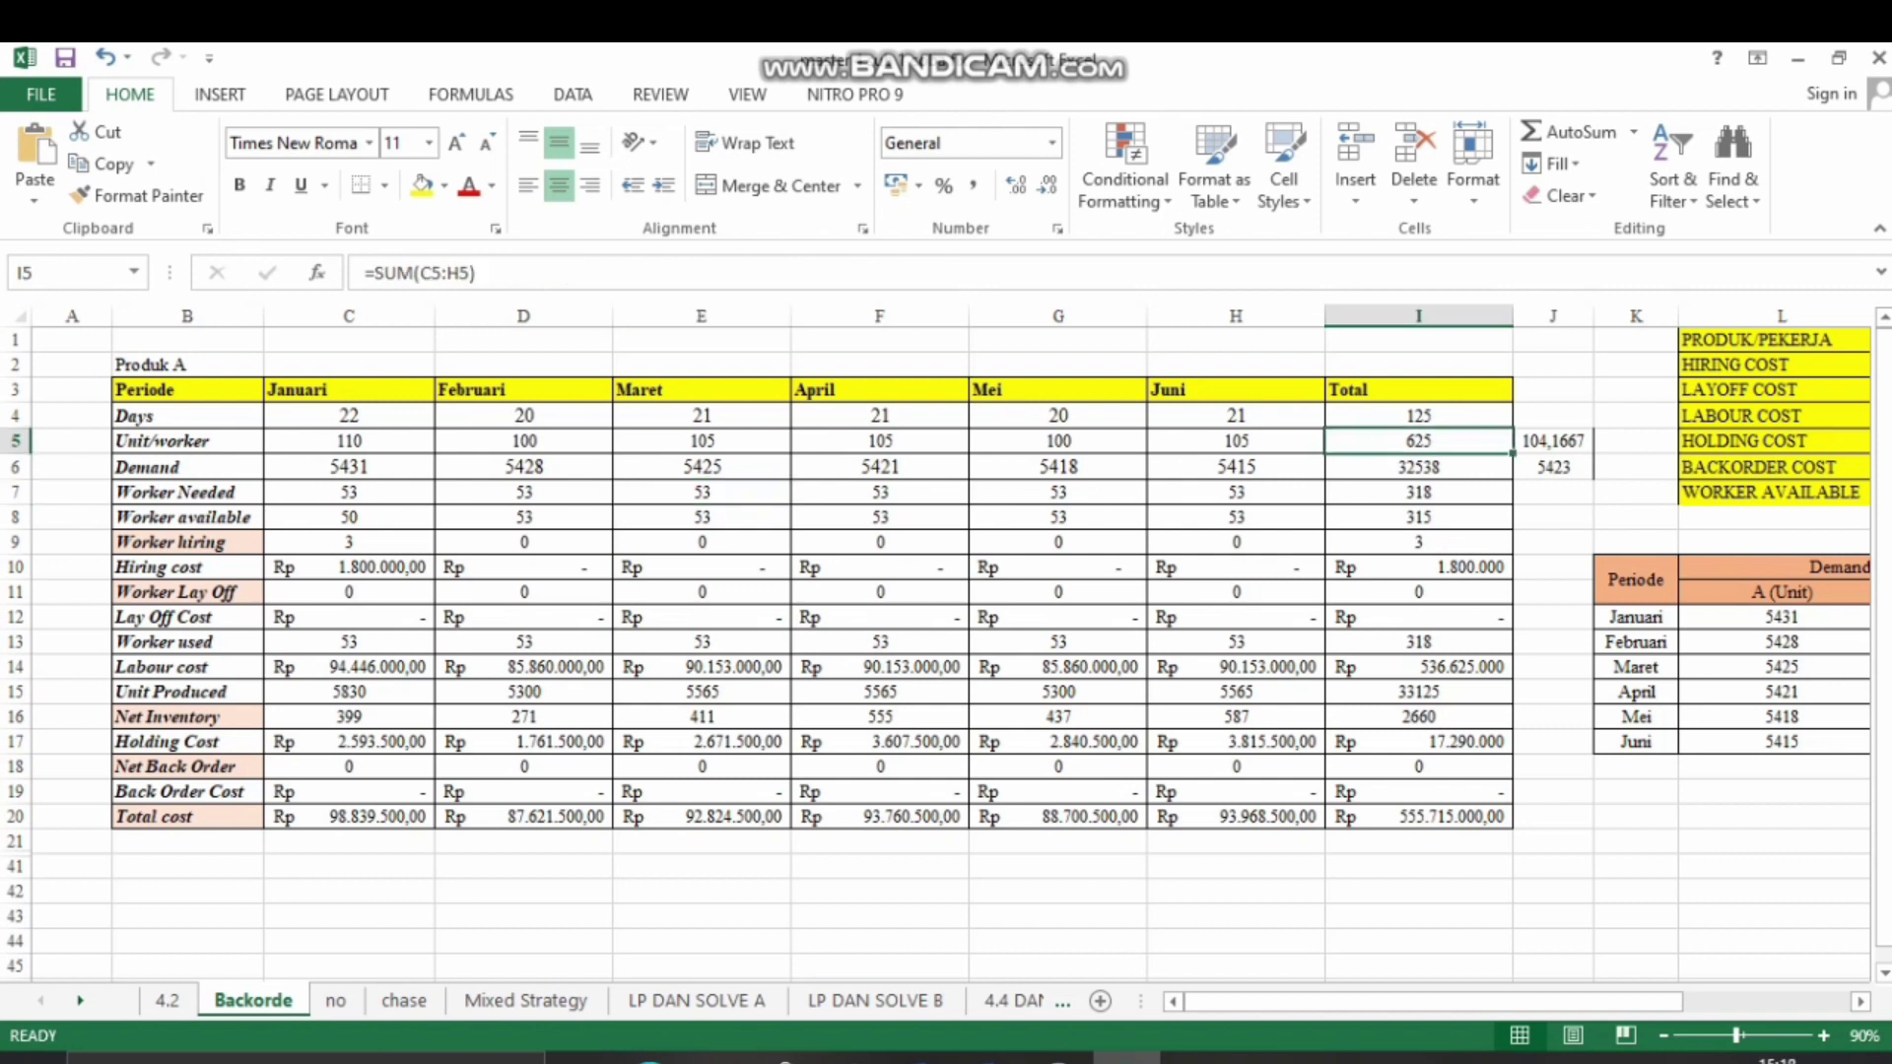
pyautogui.click(1552, 442)
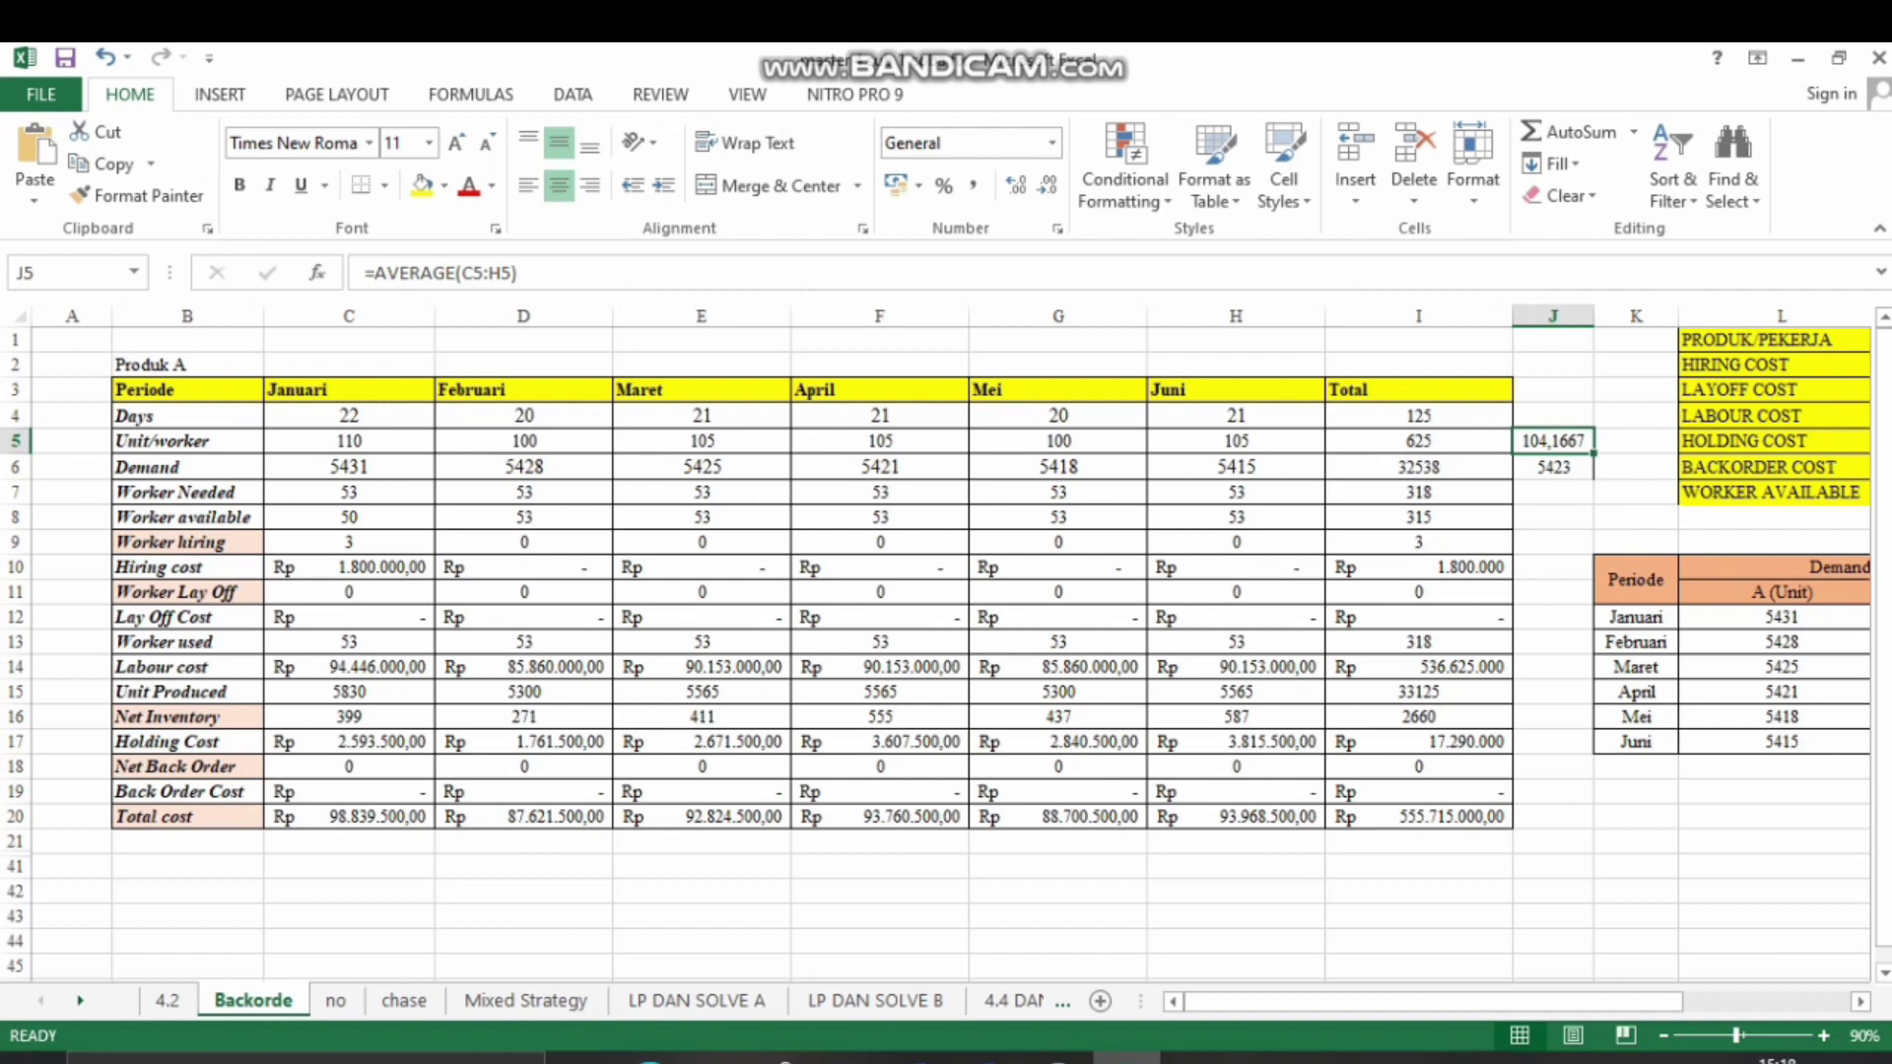
pyautogui.click(349, 467)
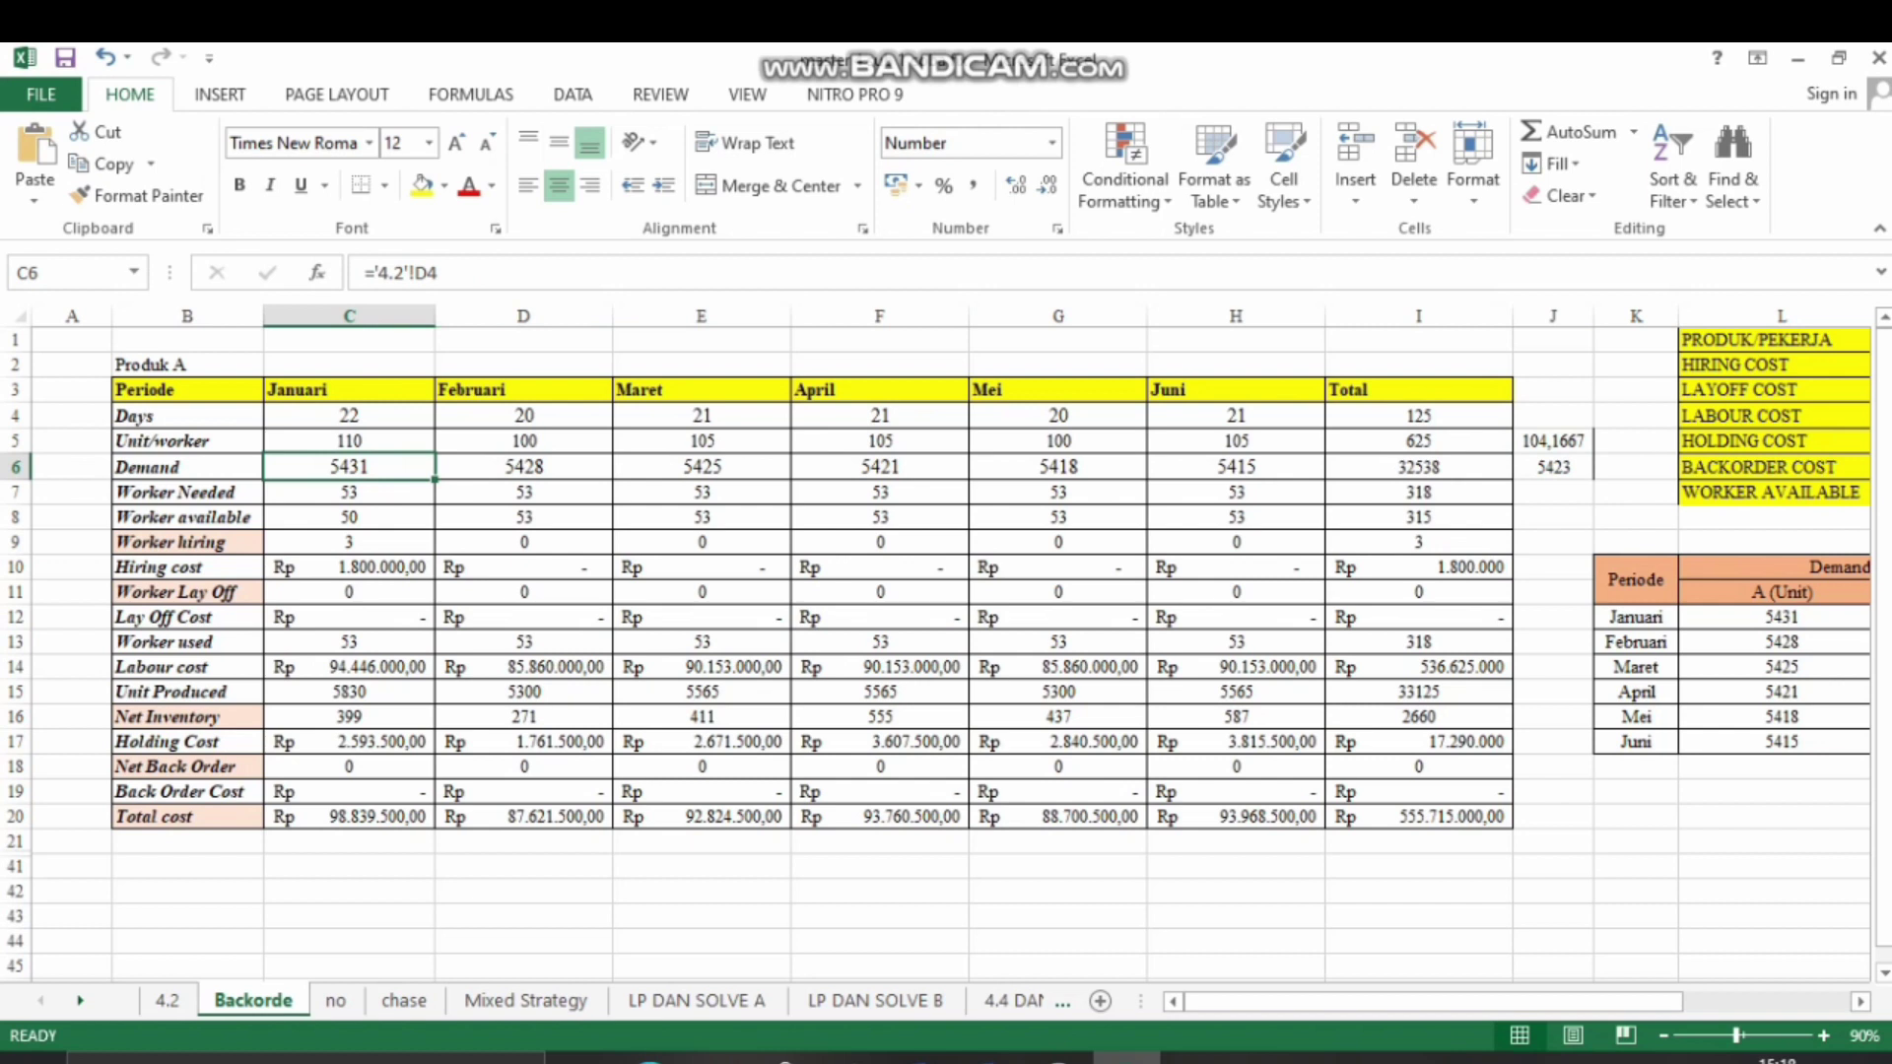
pyautogui.click(1419, 467)
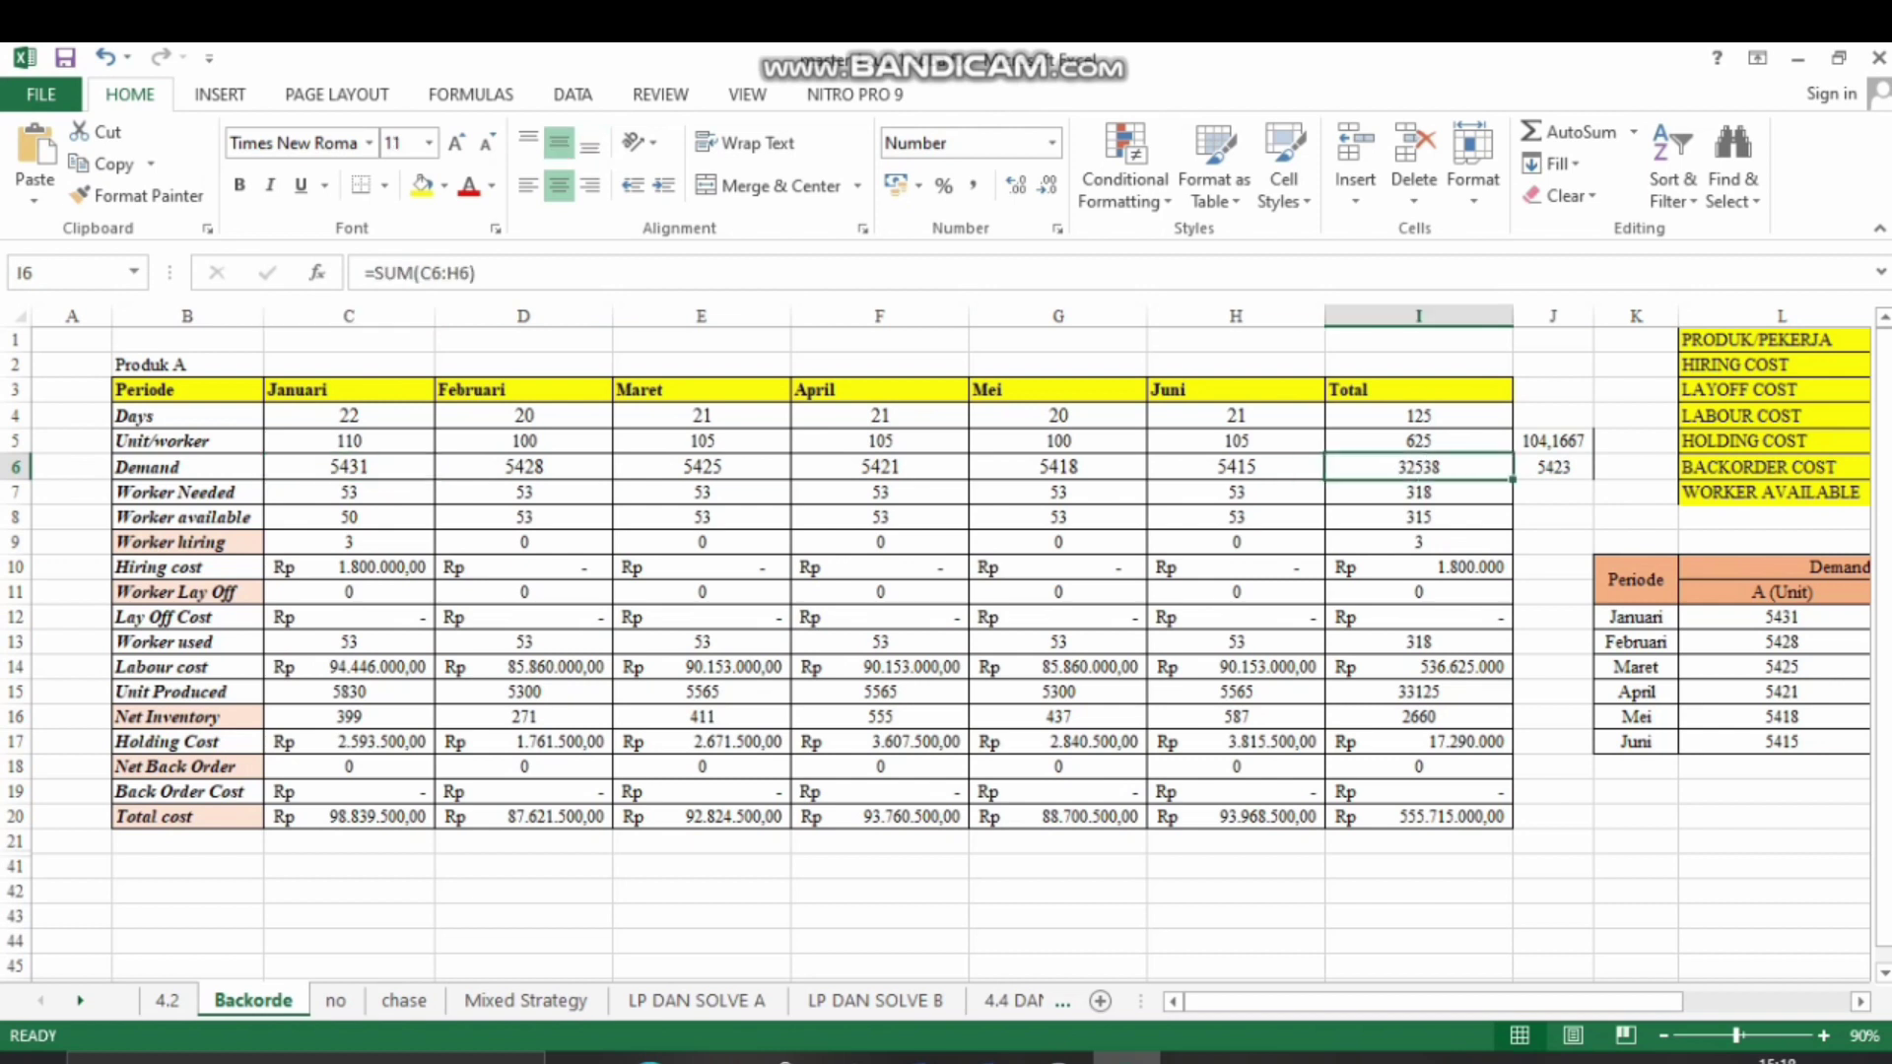
pyautogui.click(1552, 467)
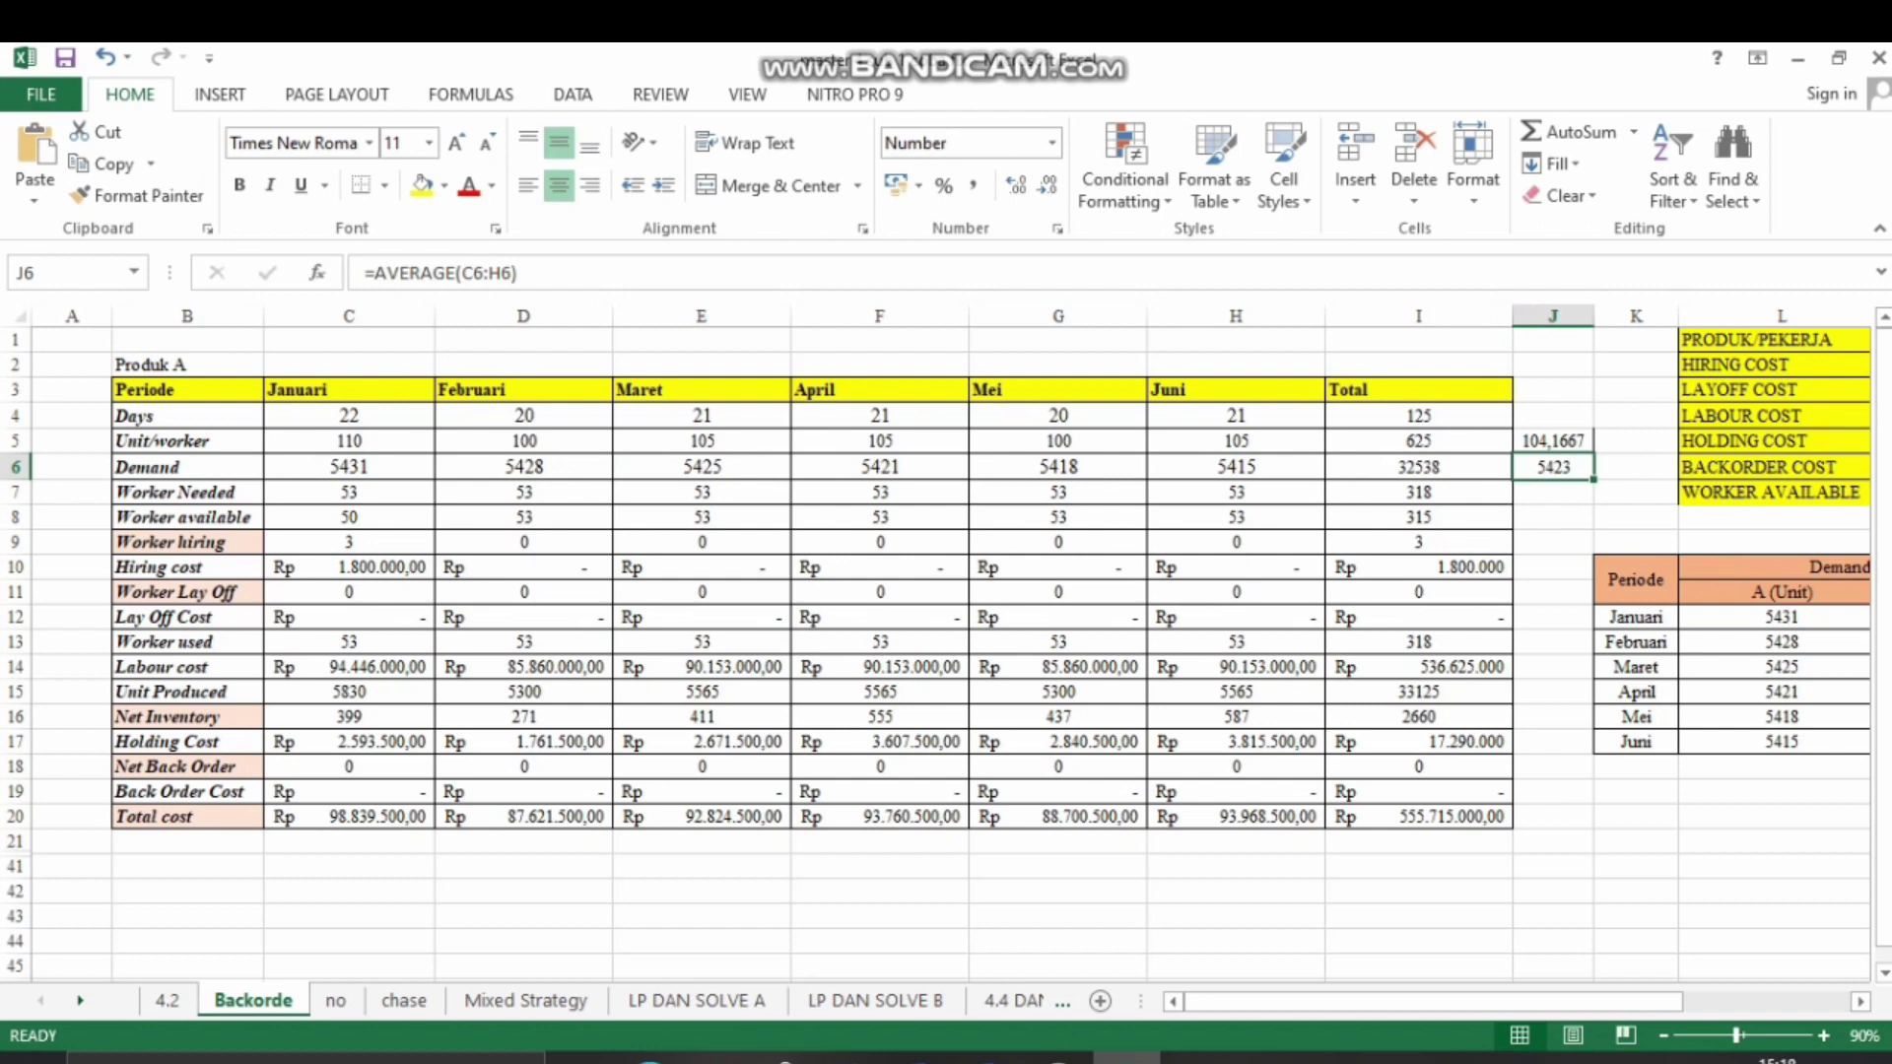
# Compare the Worker Needed formulas in row 7 from Januari to Maret.
pyautogui.click(348, 493)
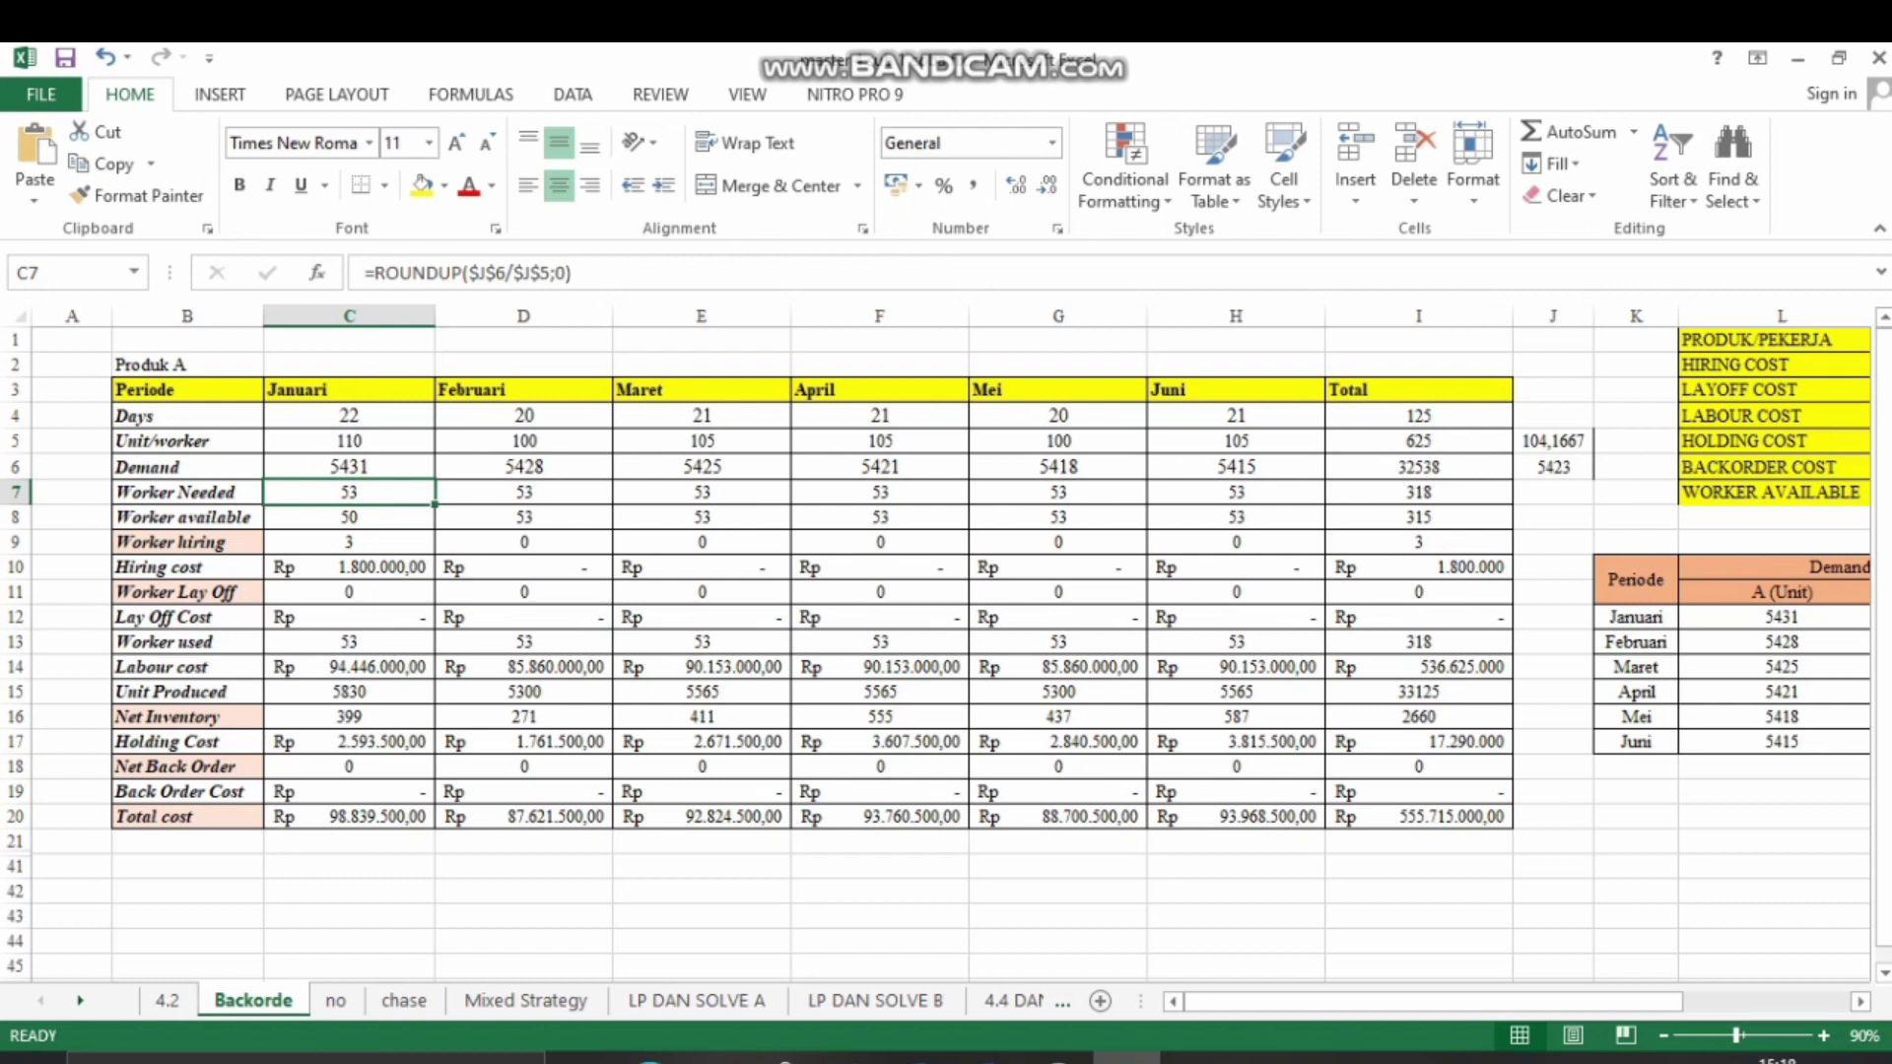
pyautogui.press('Right')
pyautogui.press('Right')
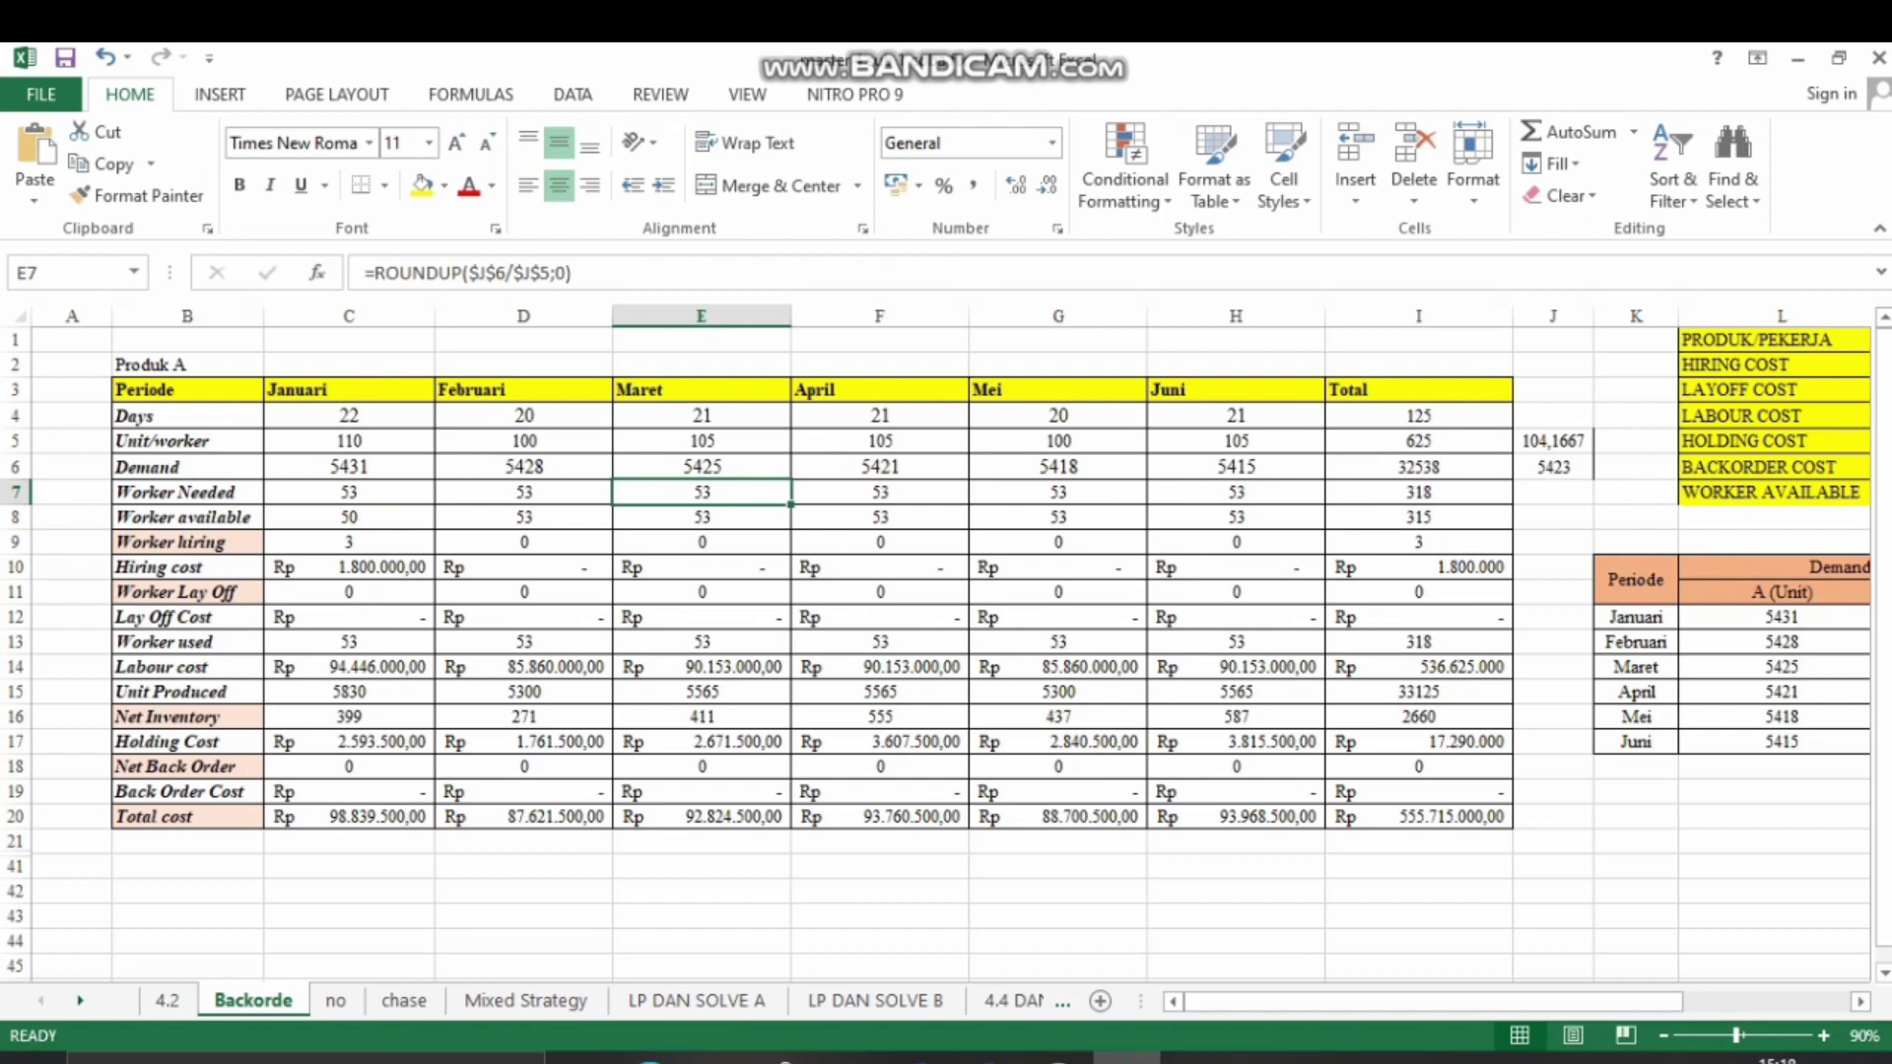
pyautogui.press('Left')
pyautogui.press('Left')
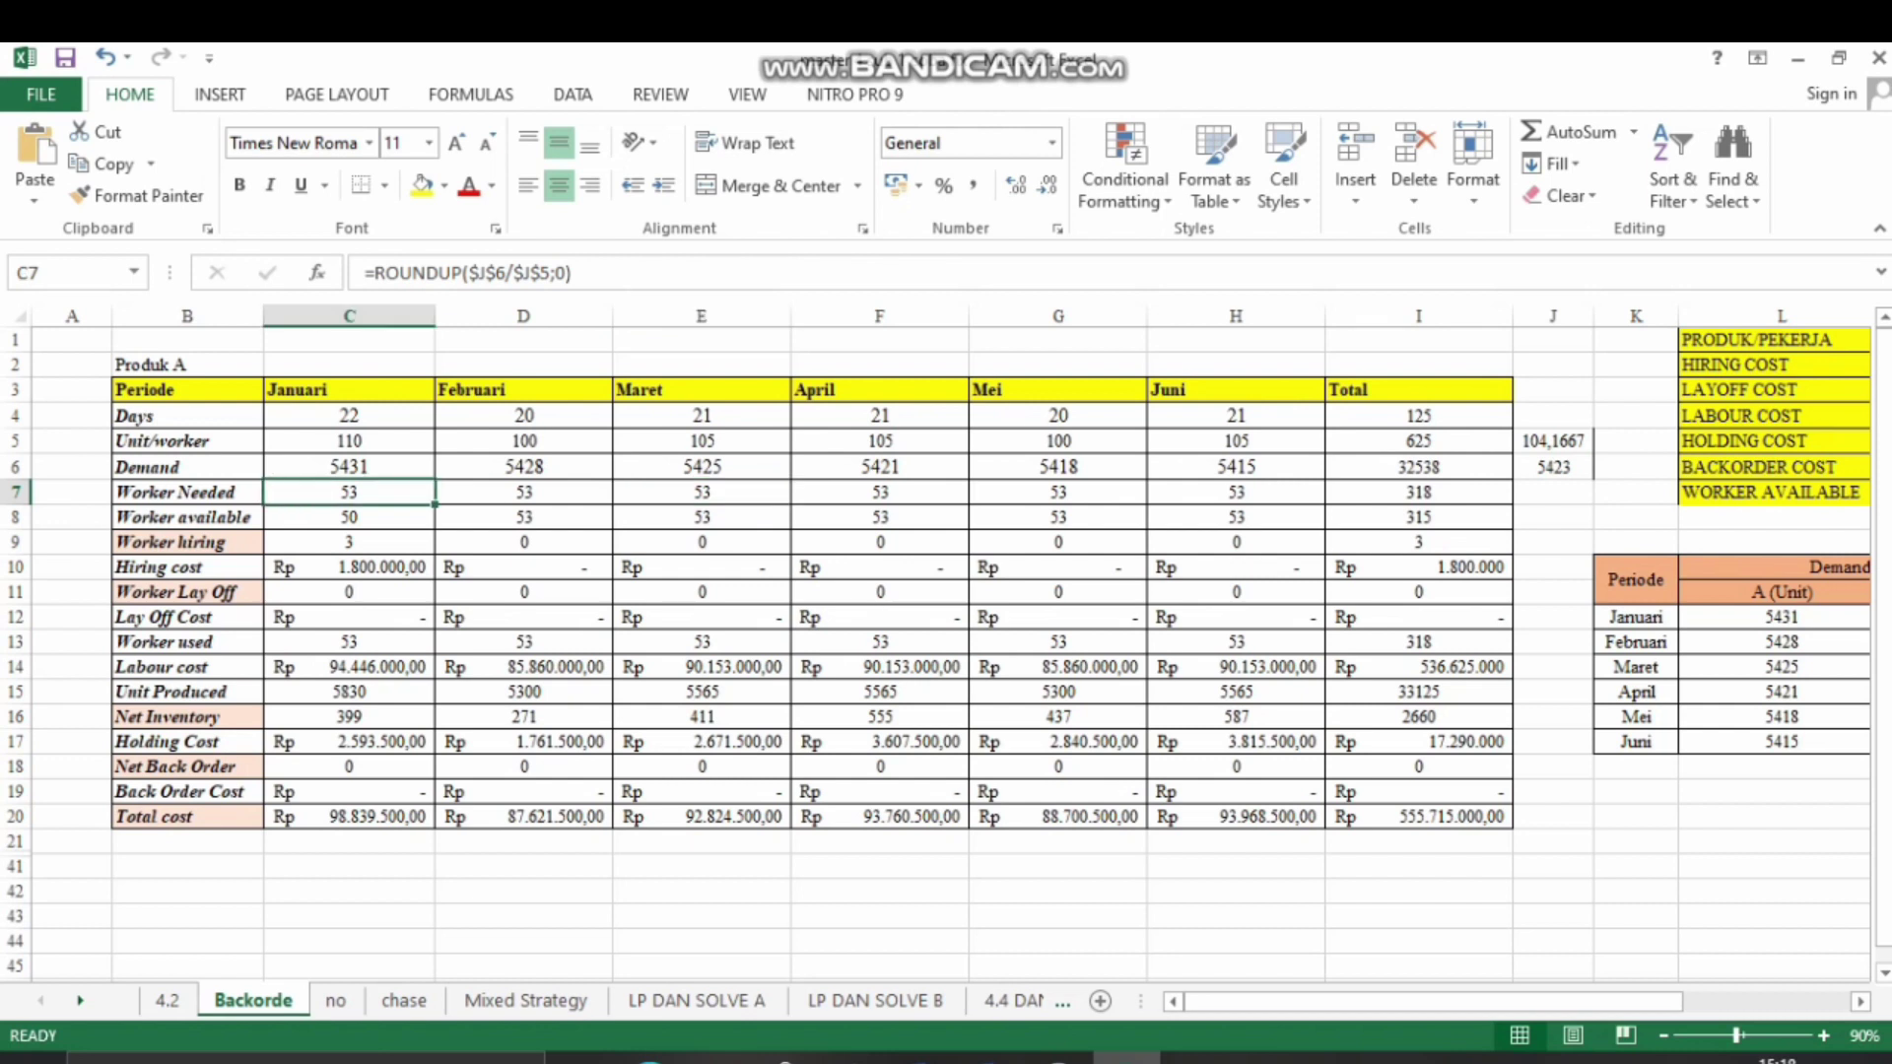
# Inspect the Januari Worker available formula in C8 and compare it with the Worker Needed cell above.
pyautogui.press('Down')
pyautogui.moveTo(1433, 1001)
pyautogui.mouseDown()
pyautogui.moveTo(1544, 1001)
pyautogui.moveTo(1433, 1001)
pyautogui.mouseUp()
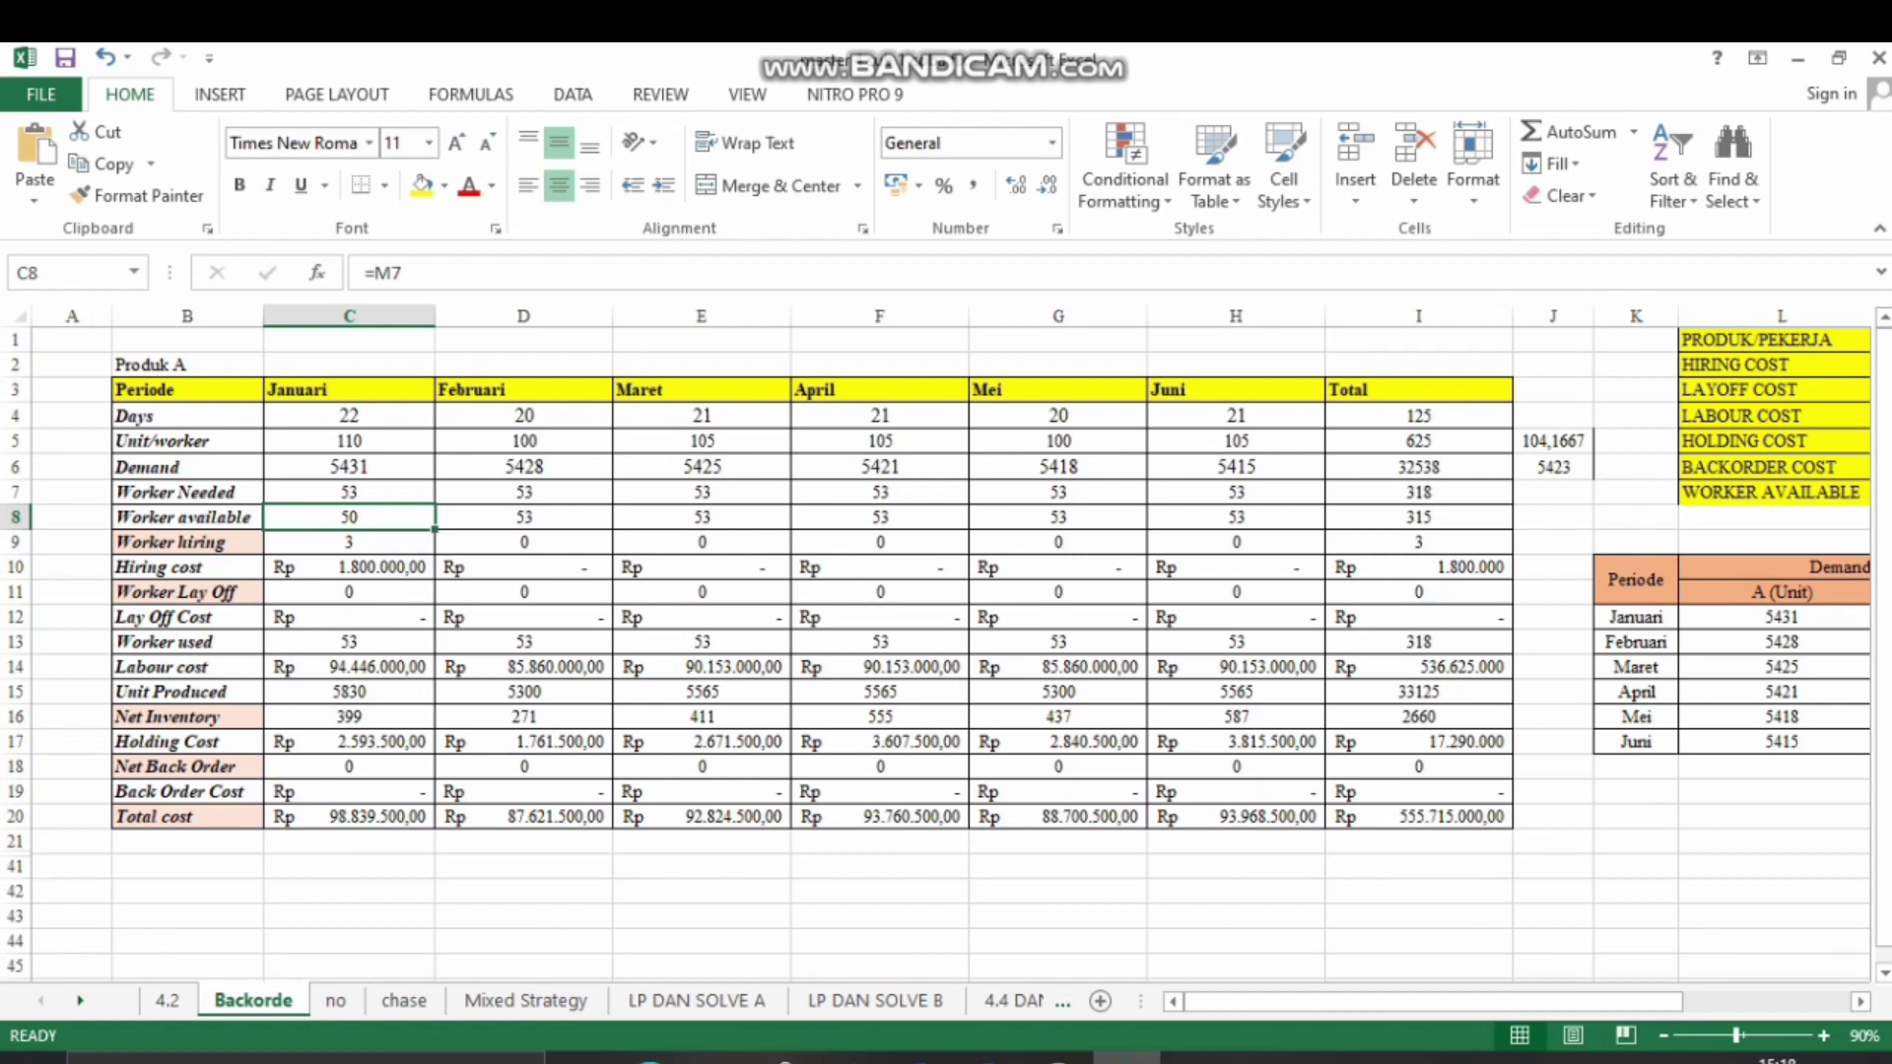
pyautogui.click(349, 492)
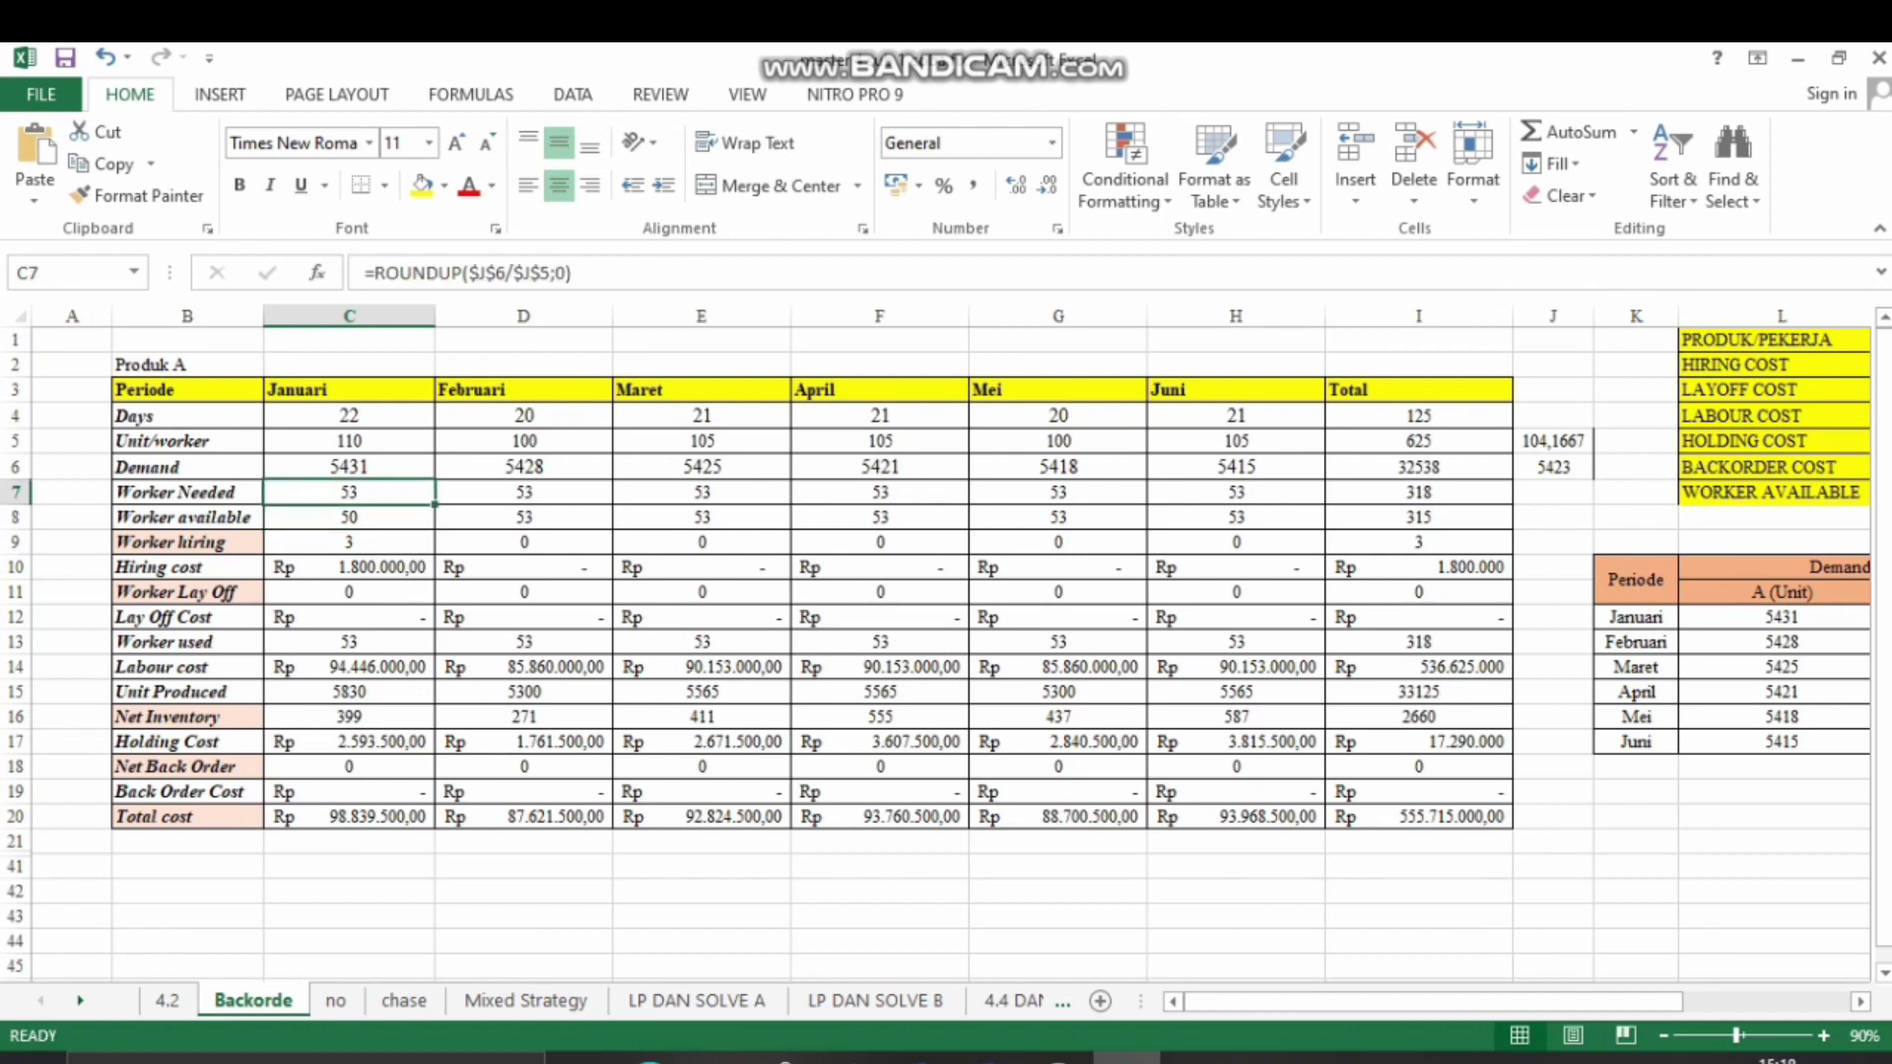
# Examine the Worker hiring formulas from Januari to April, including the Februari Worker available formula they use.
pyautogui.click(349, 542)
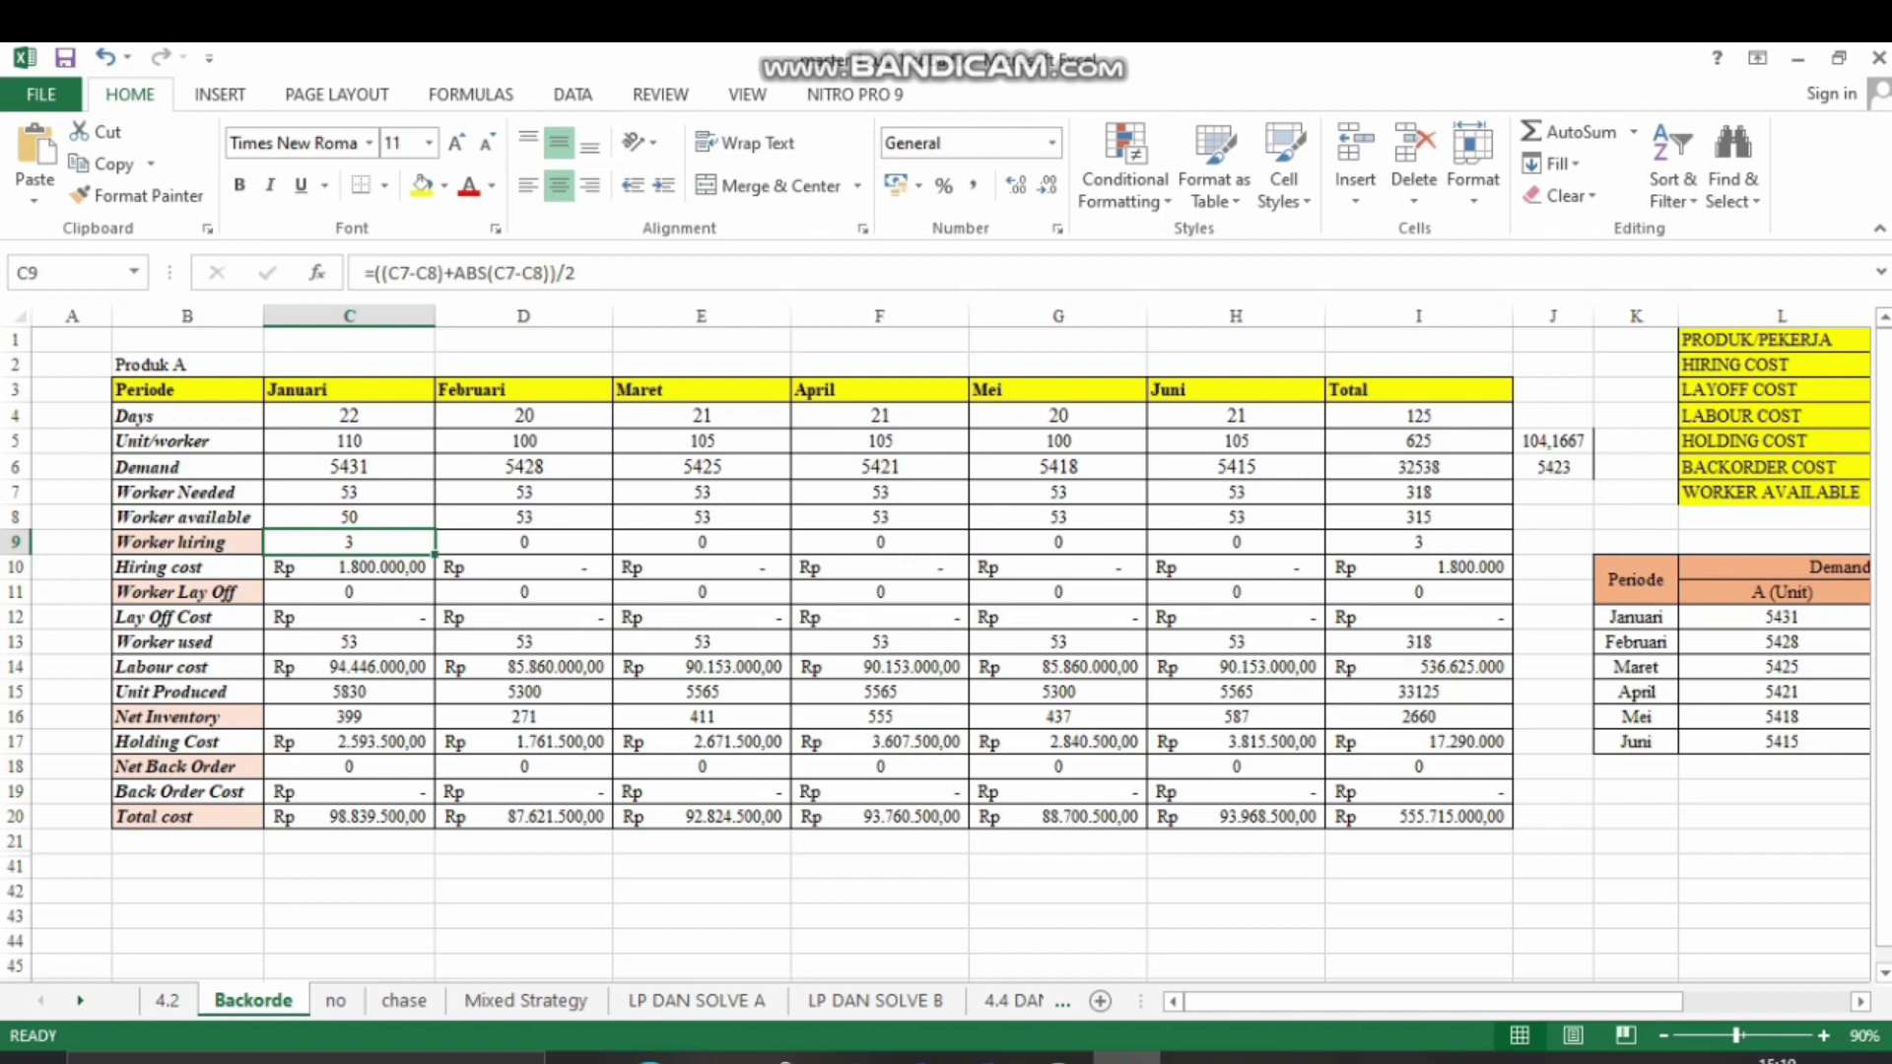
pyautogui.press('Right')
pyautogui.press('Up')
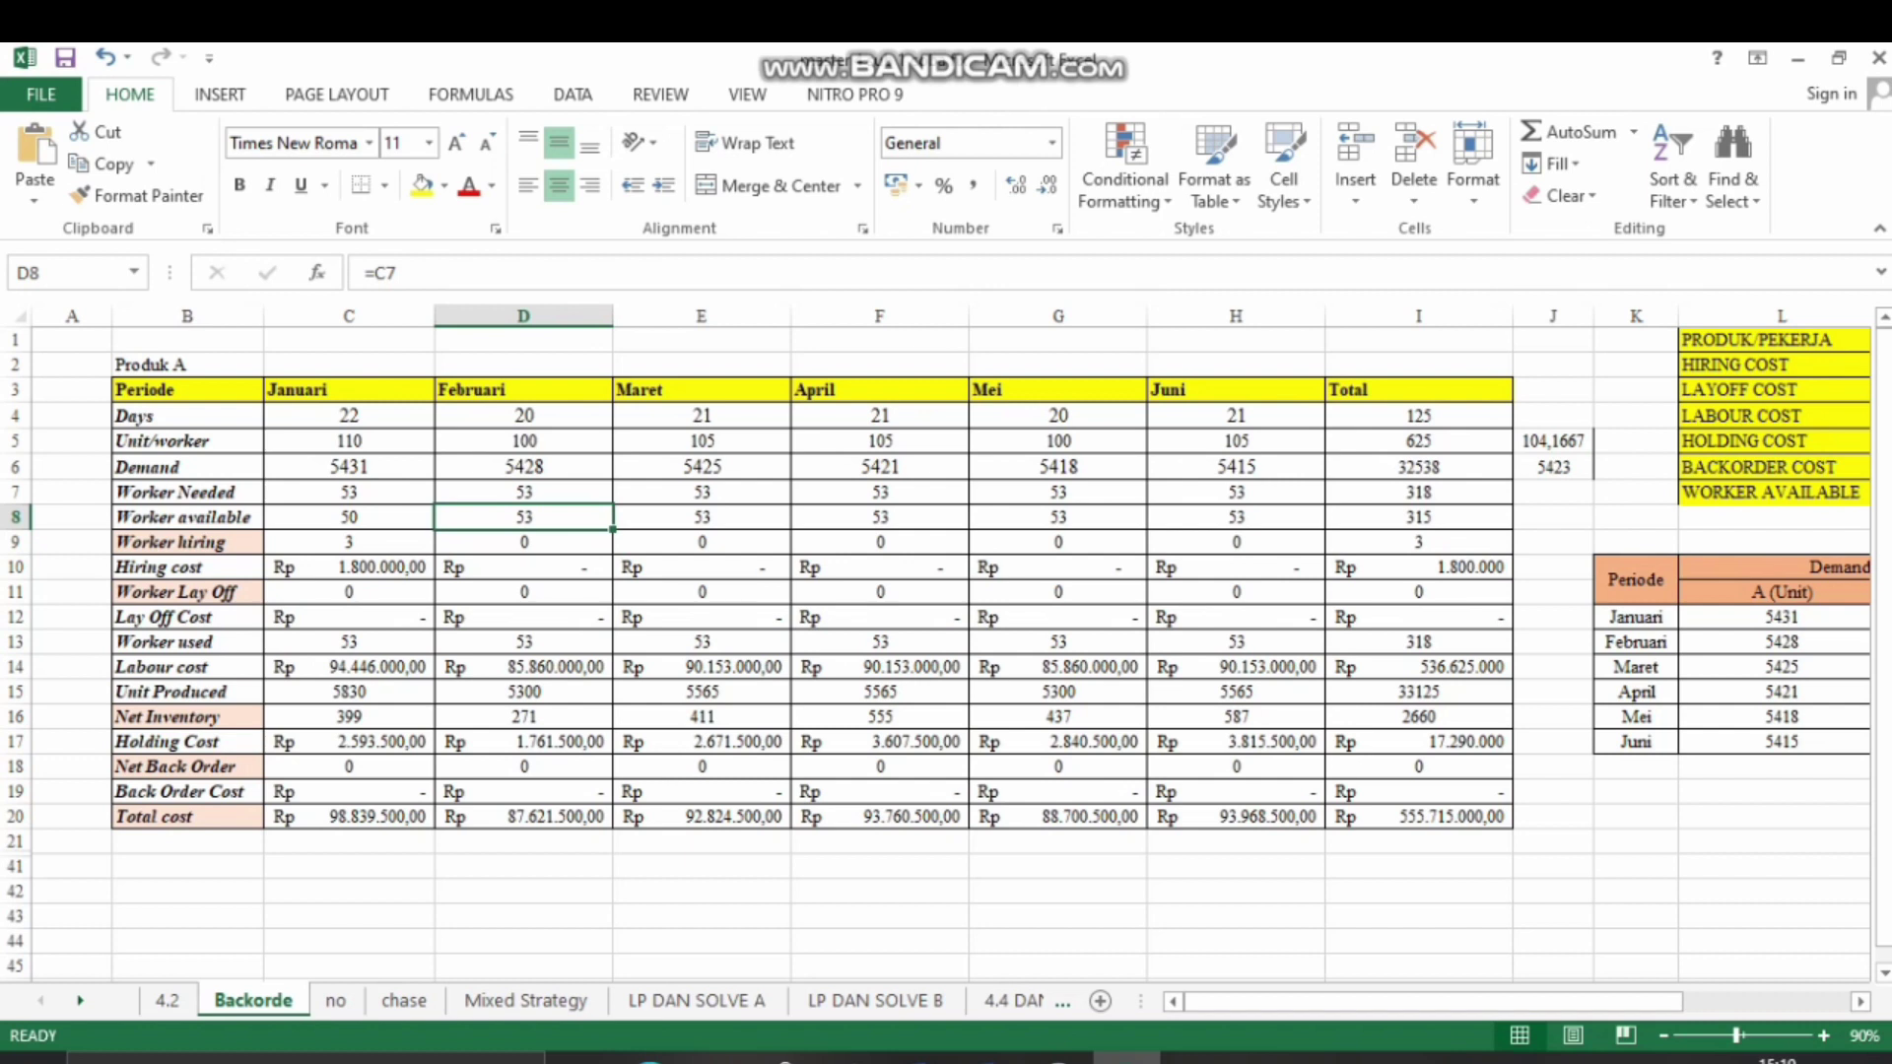
pyautogui.press('Down')
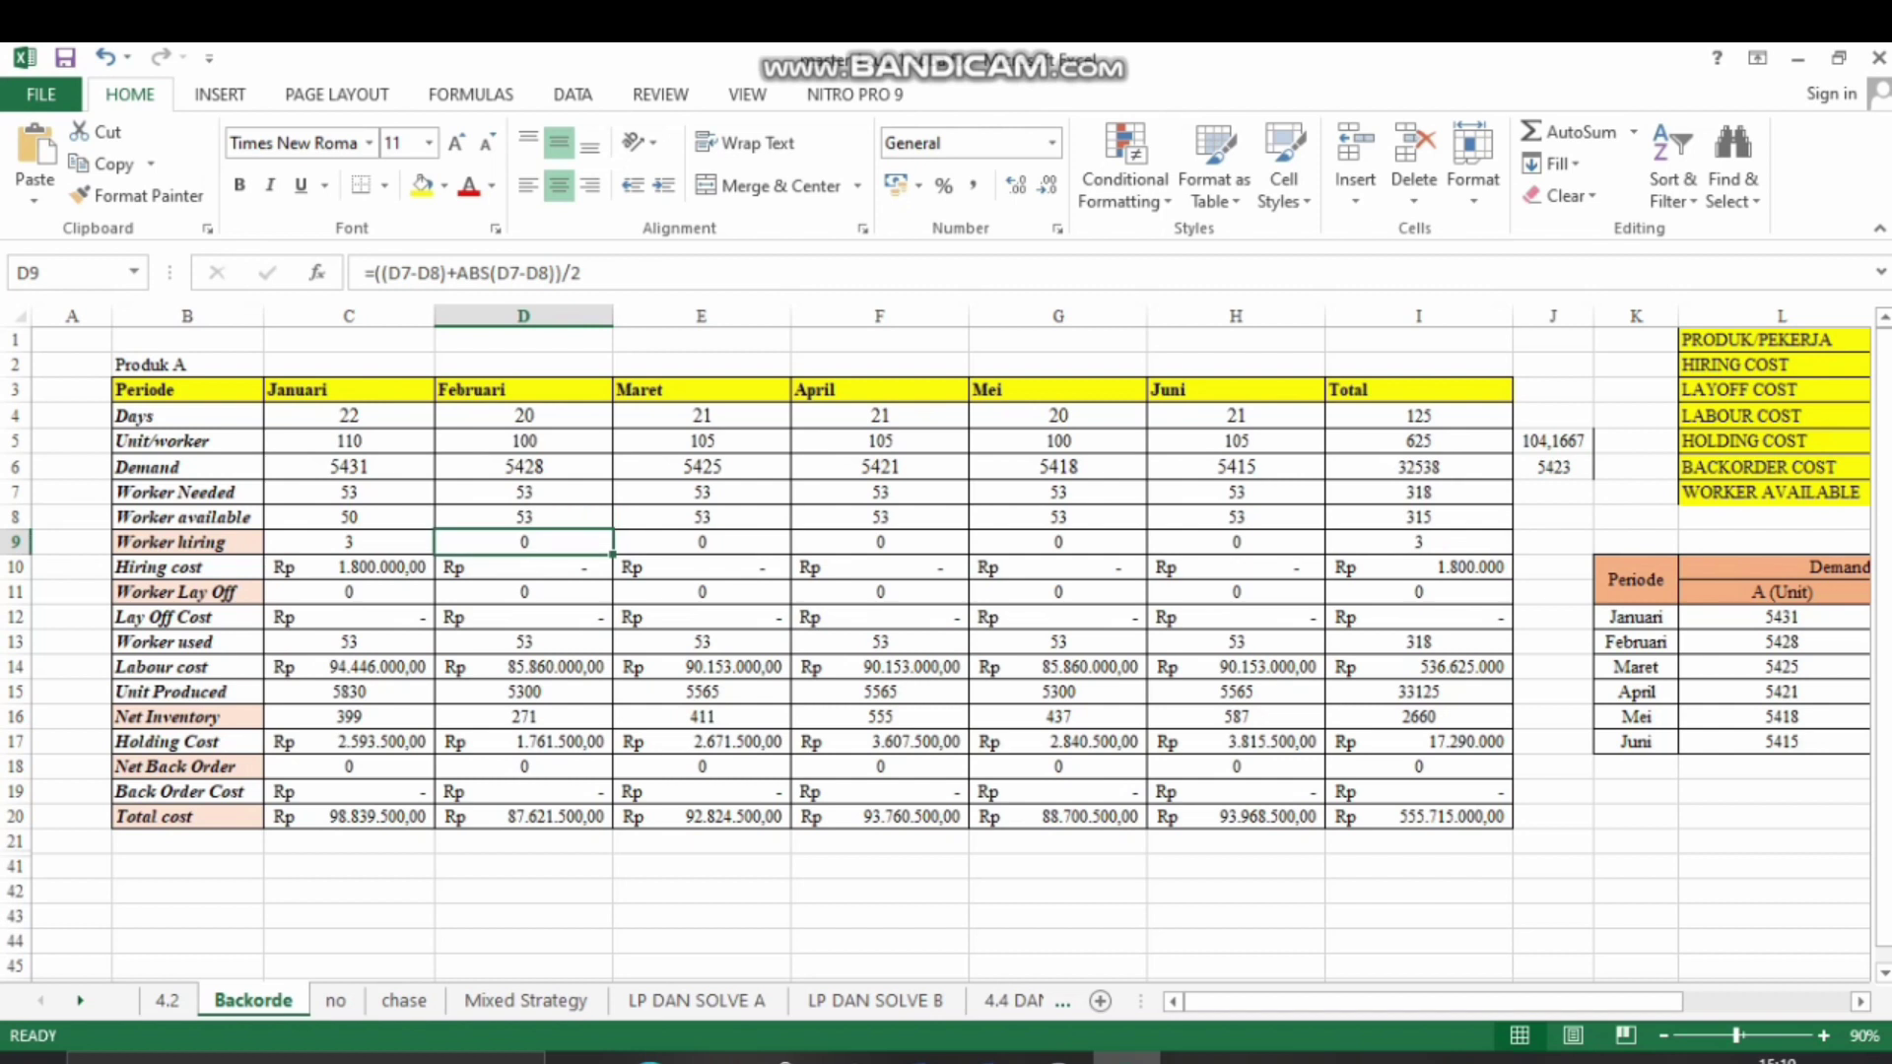
pyautogui.press('Right')
pyautogui.press('Right')
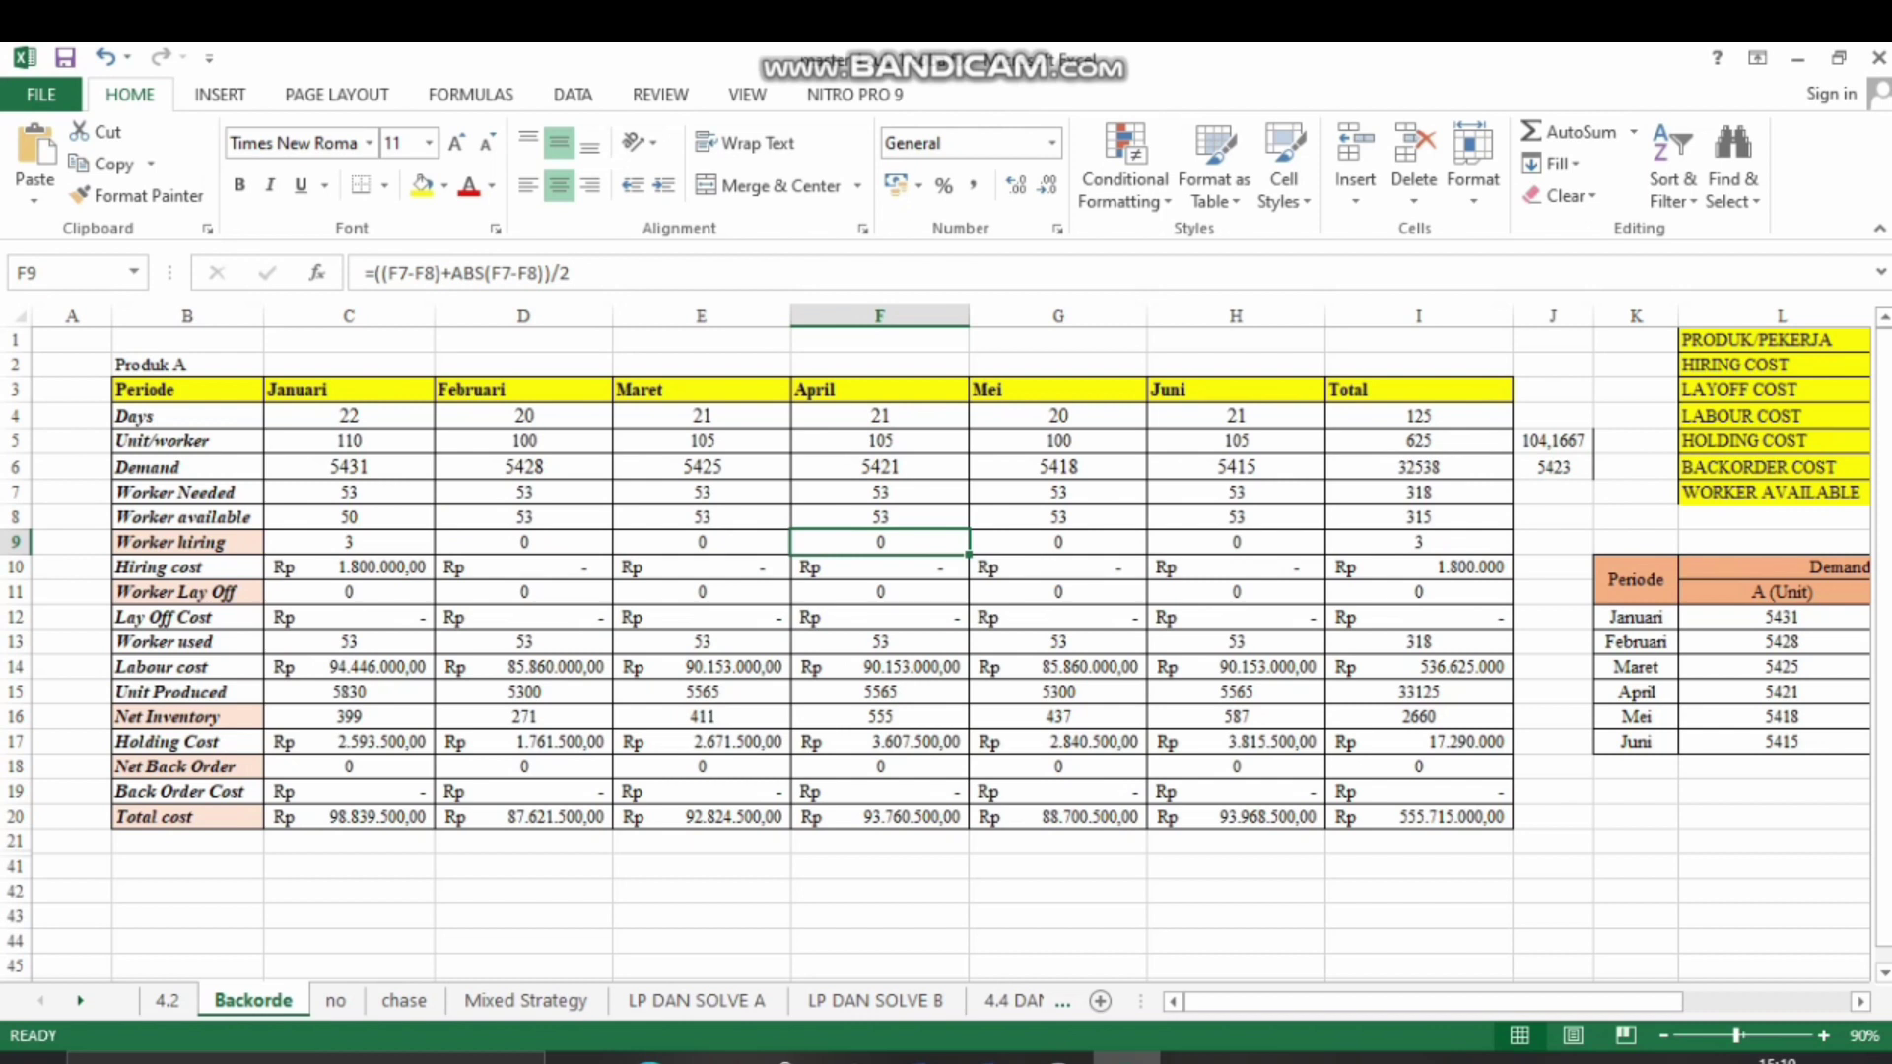
# Inspect the Januari Hiring cost formula in C10 and the Worker hiring cell it refers to.
pyautogui.click(349, 568)
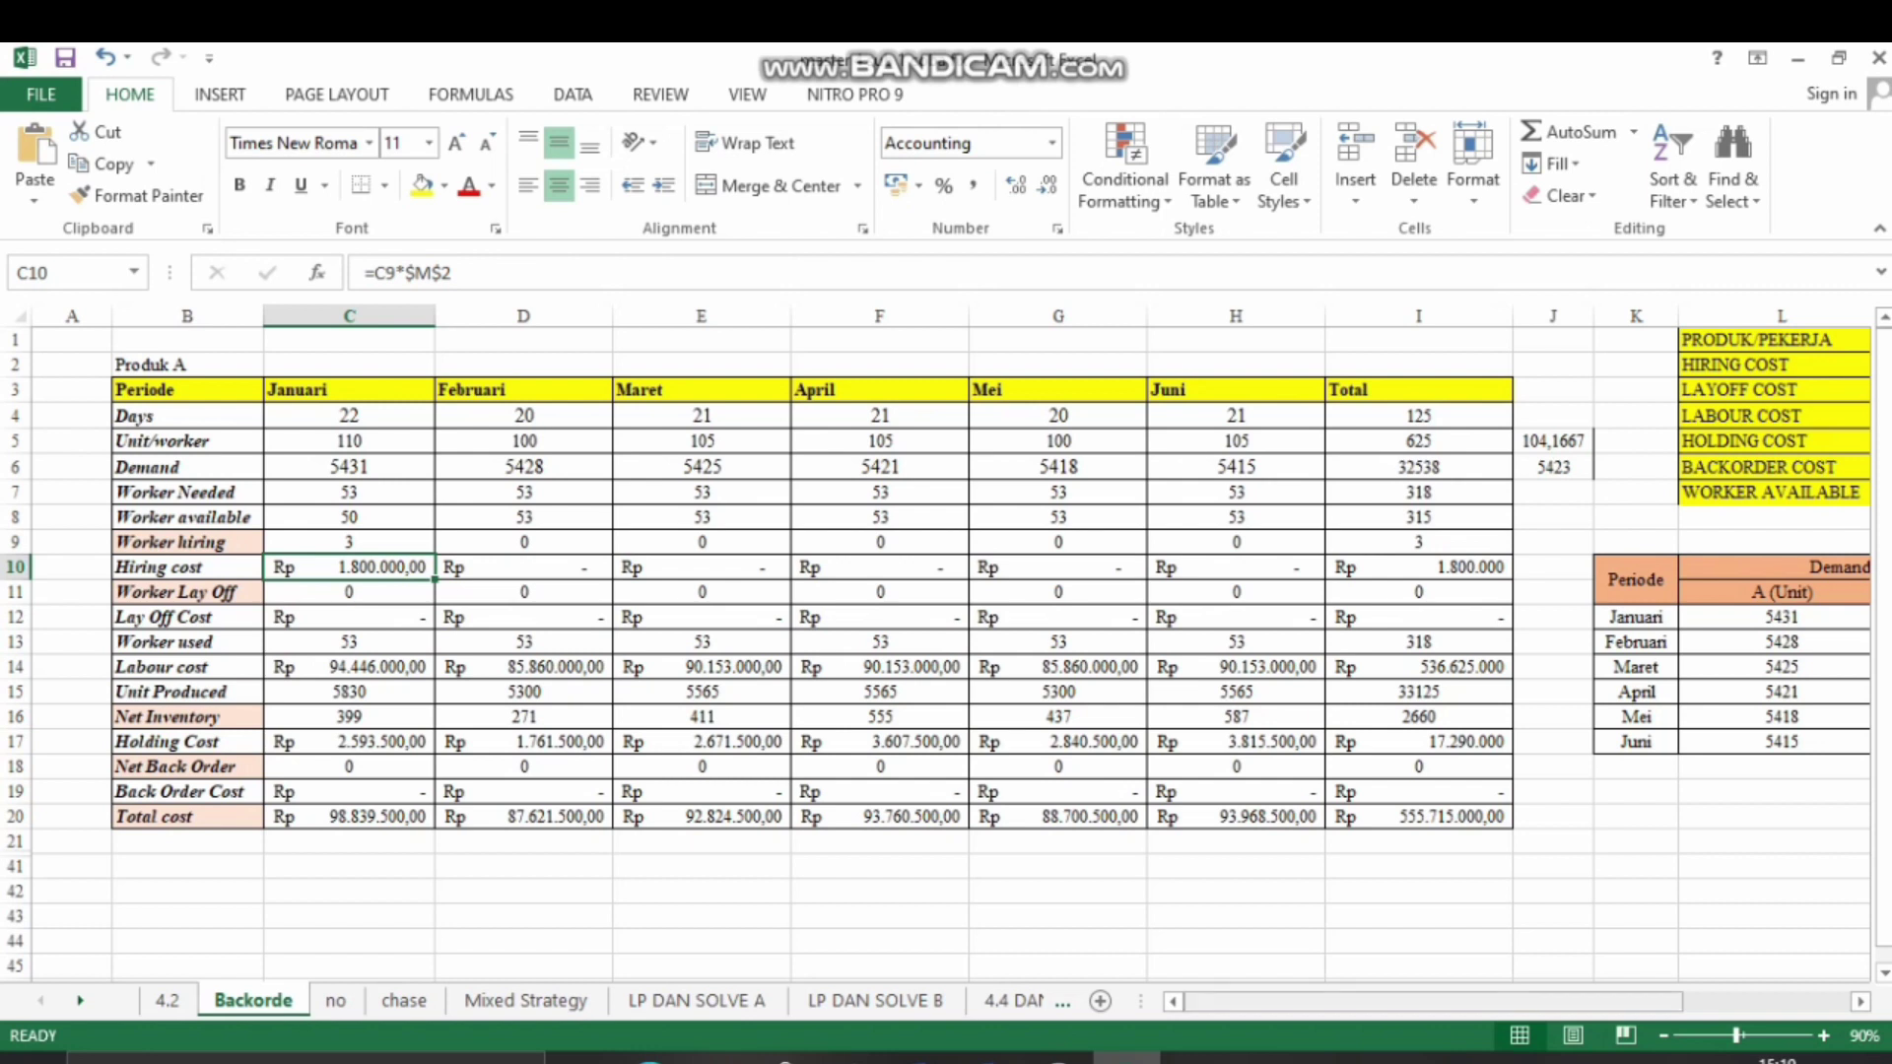
pyautogui.click(349, 543)
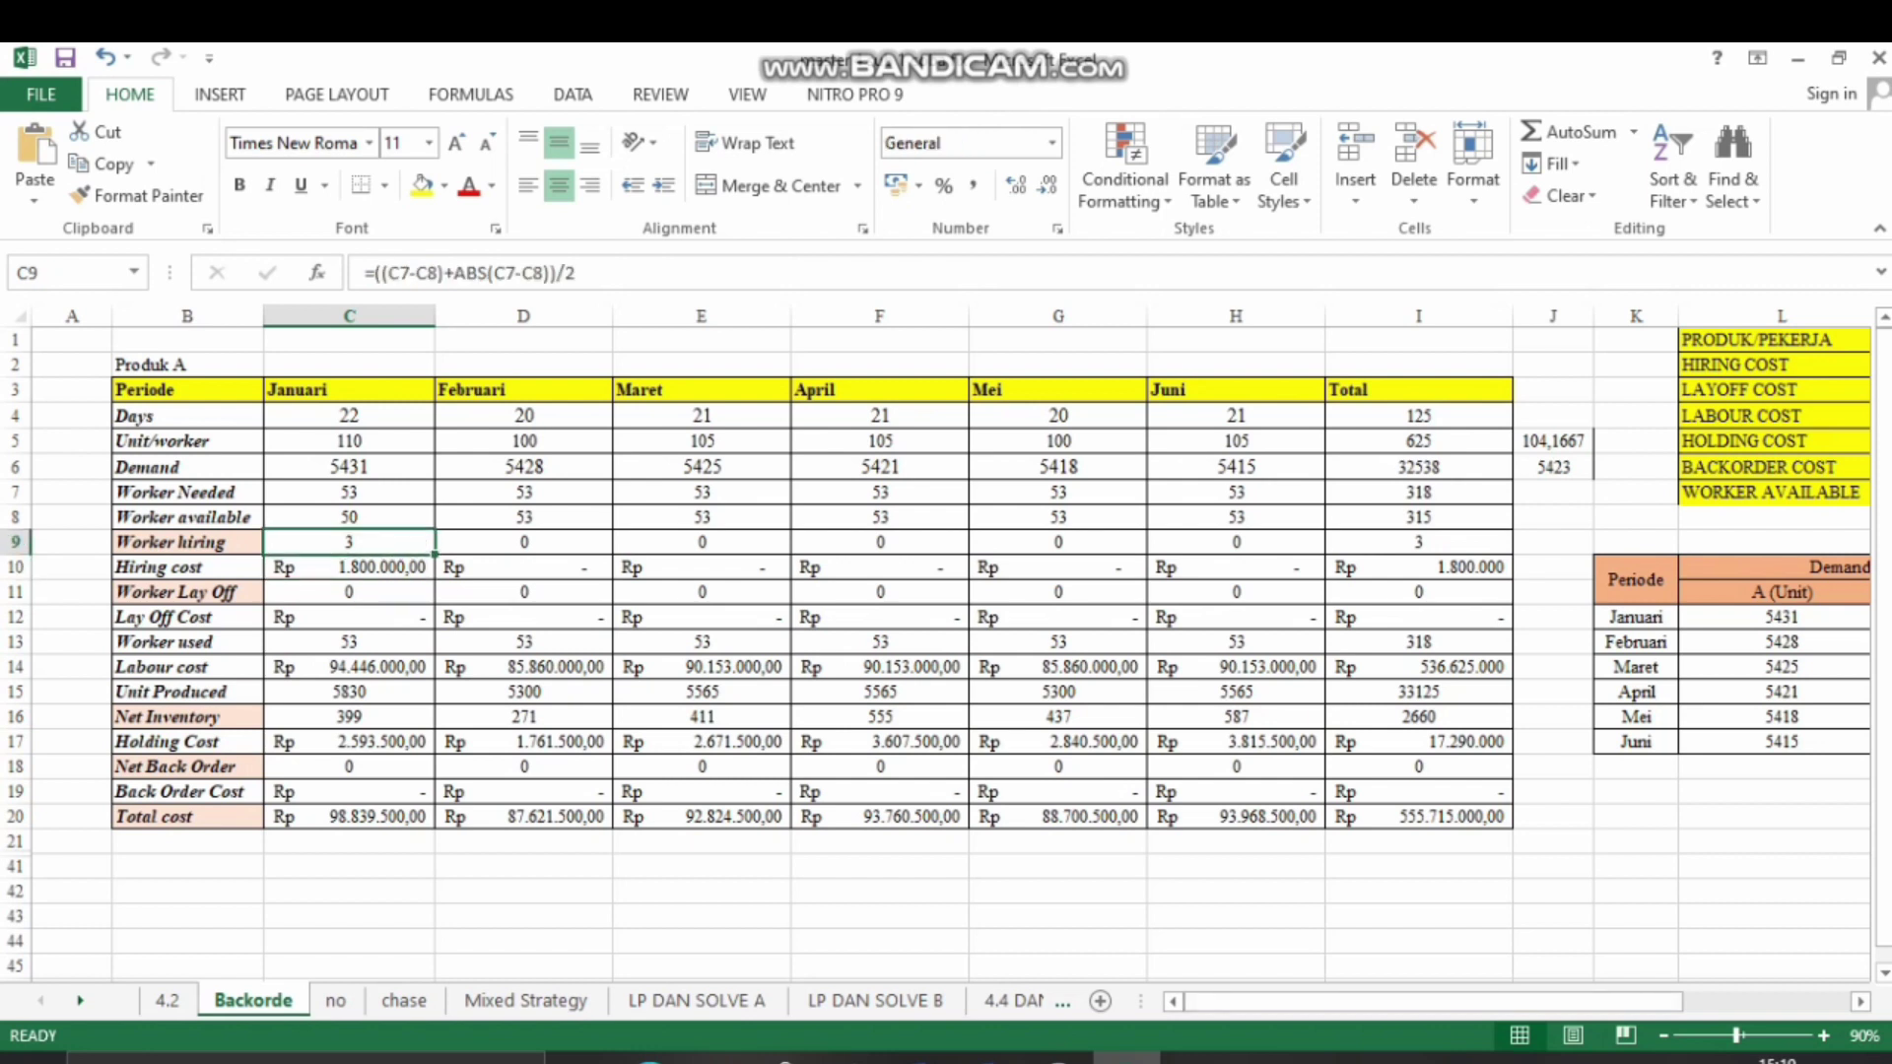
# Inspect the Januari Hiring cost formula in C10 together with the HIRING COST rate in M2 that it uses.
pyautogui.click(348, 567)
pyautogui.moveTo(1214, 1001); pyautogui.dragTo(1281, 1001)
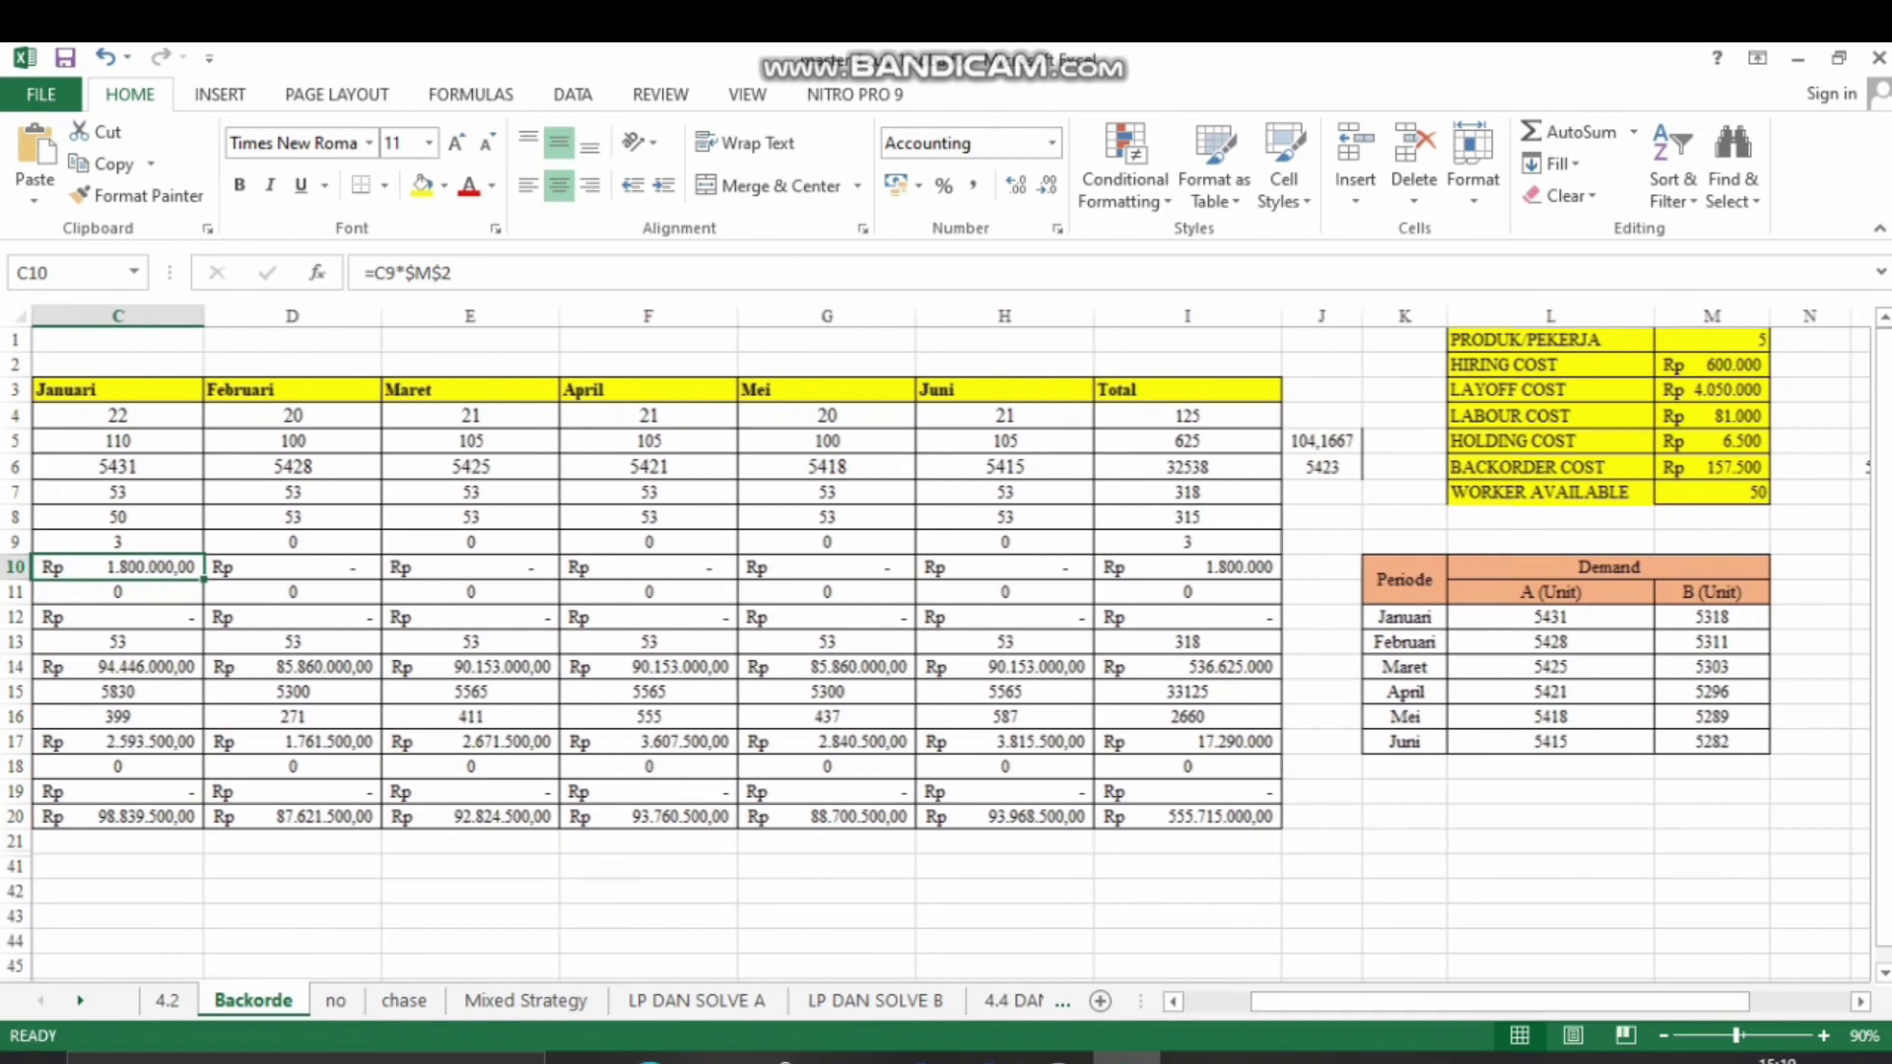
pyautogui.click(1711, 364)
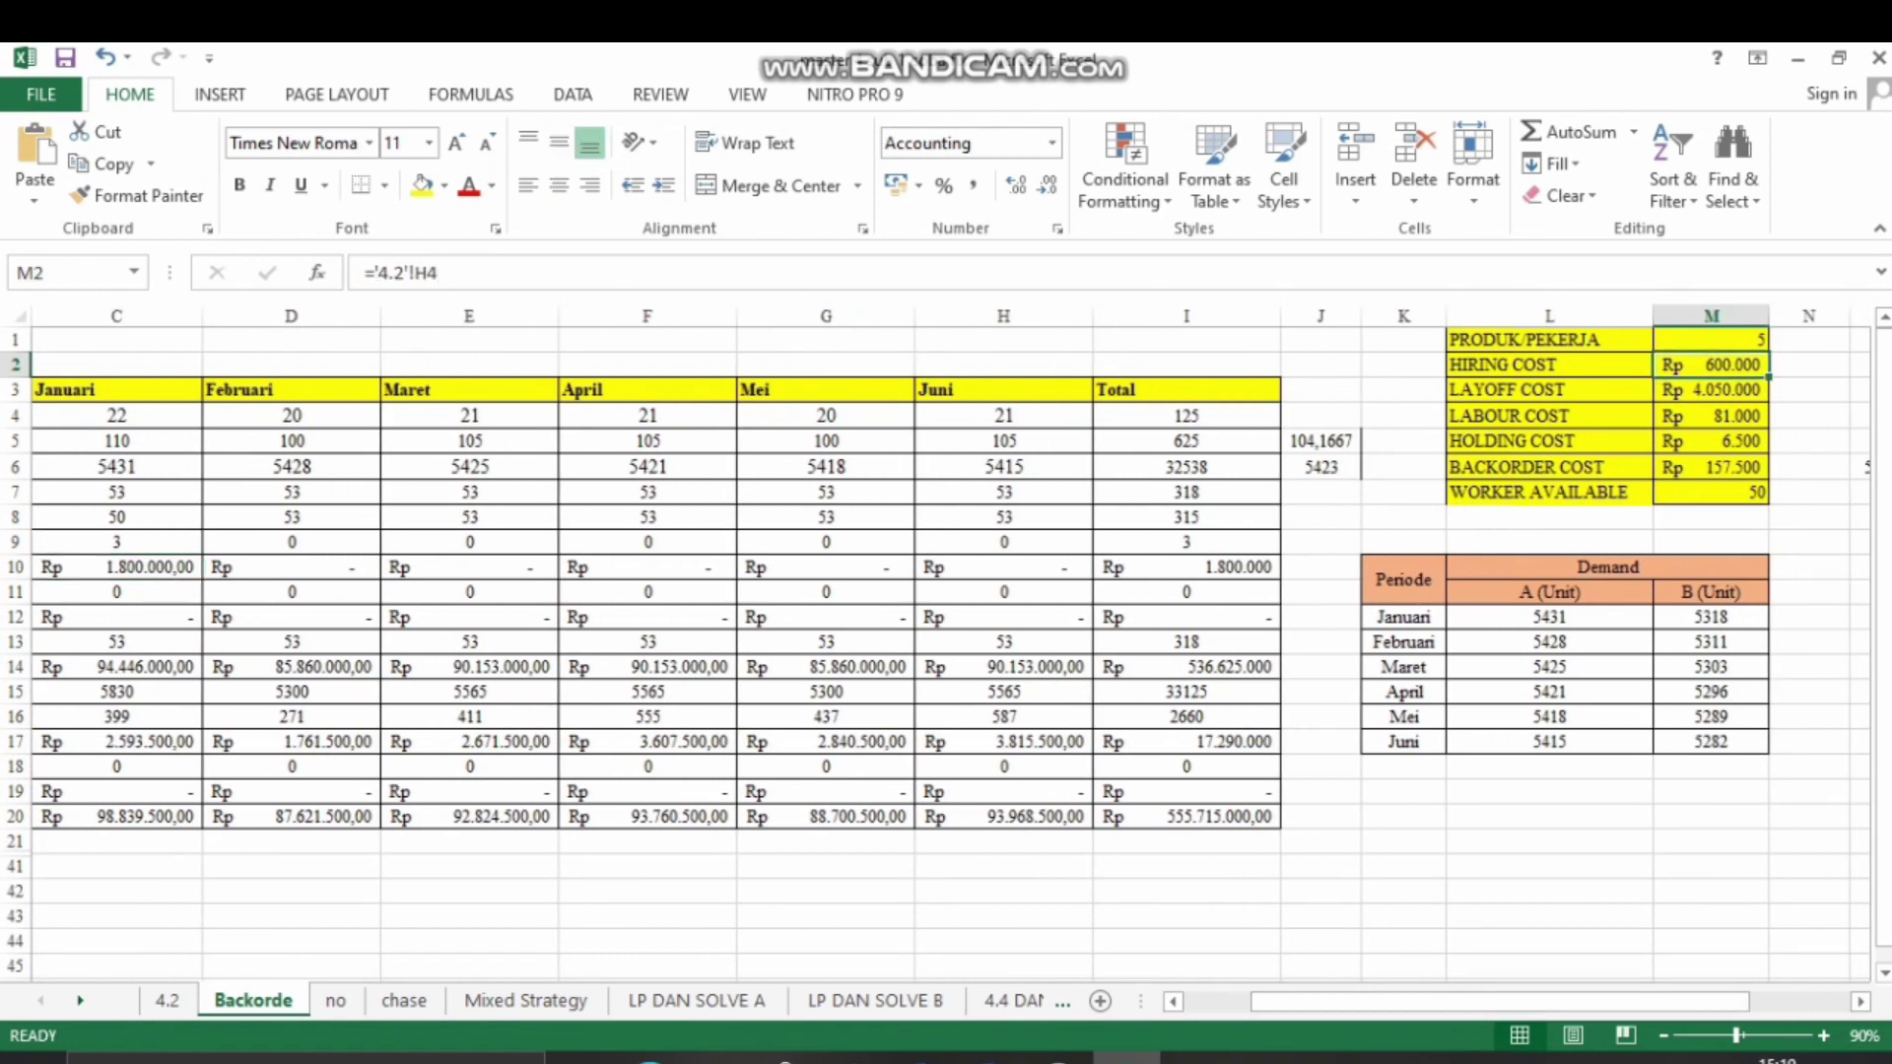
pyautogui.moveTo(1499, 1001); pyautogui.dragTo(1430, 1001)
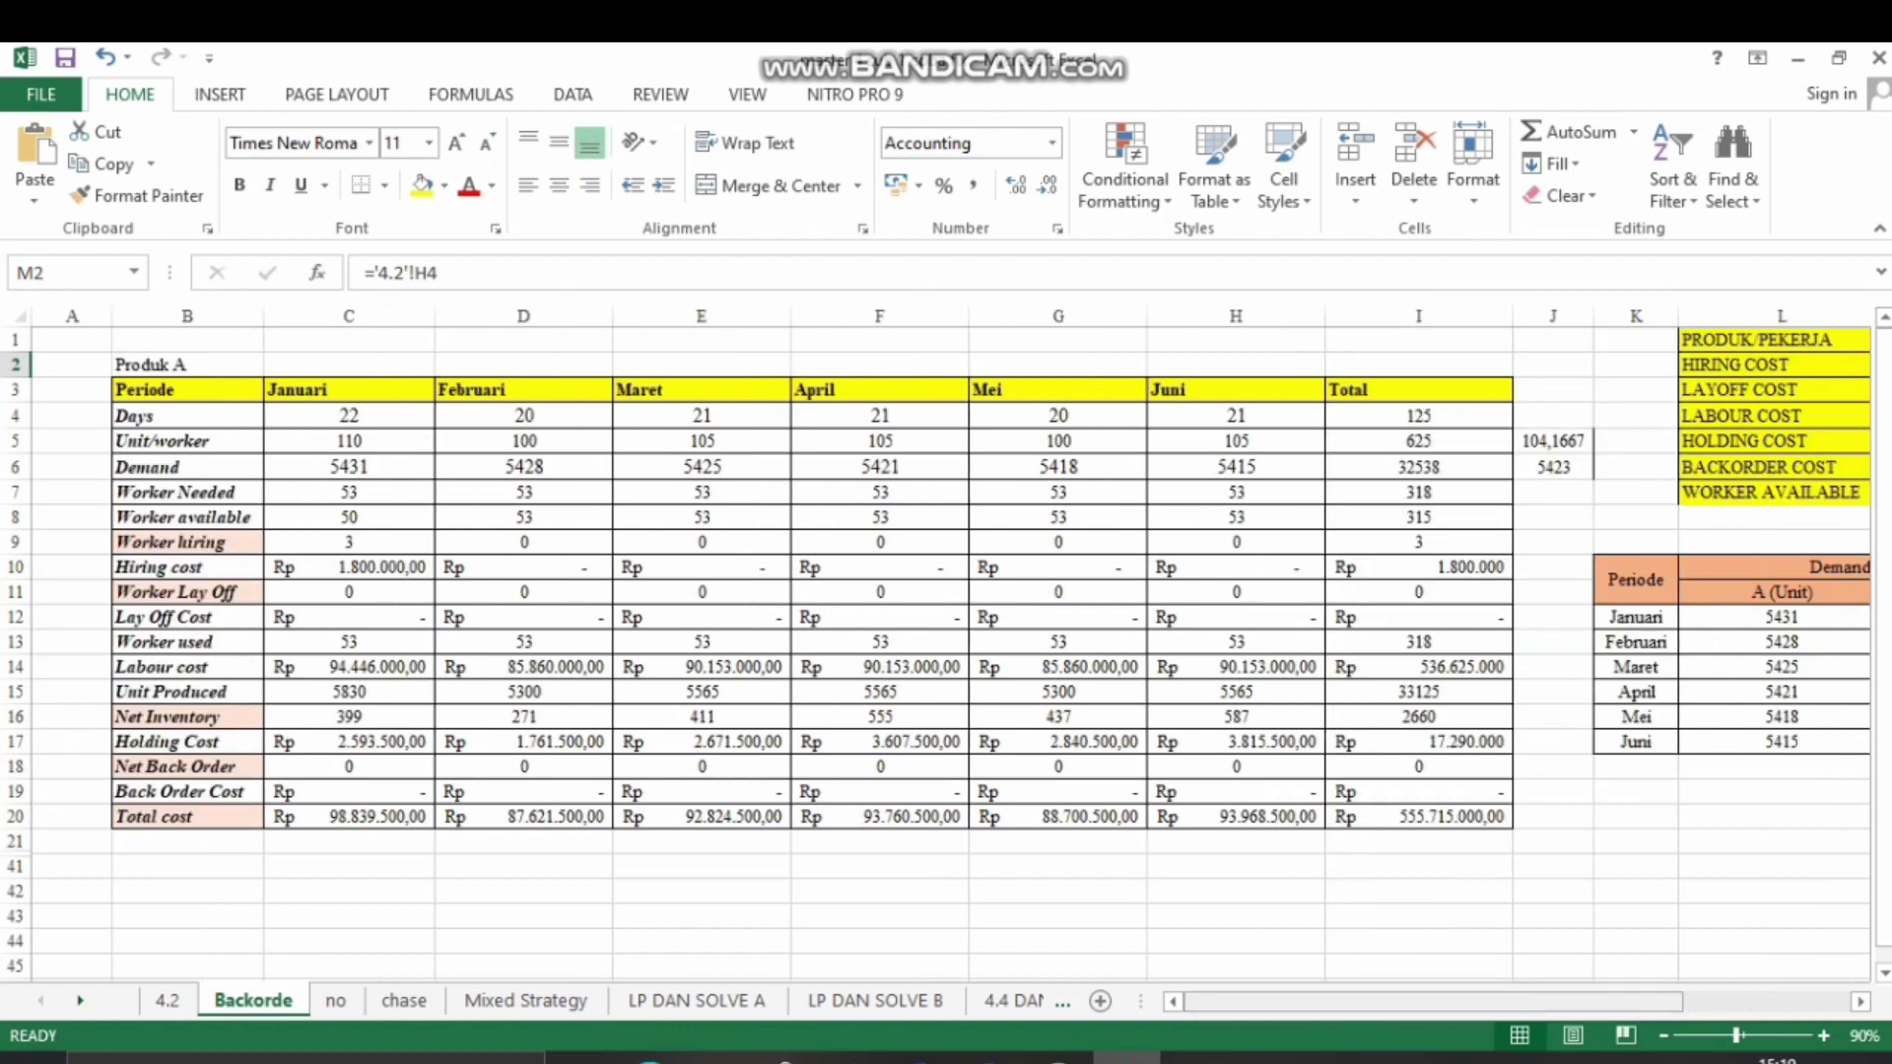
pyautogui.click(348, 568)
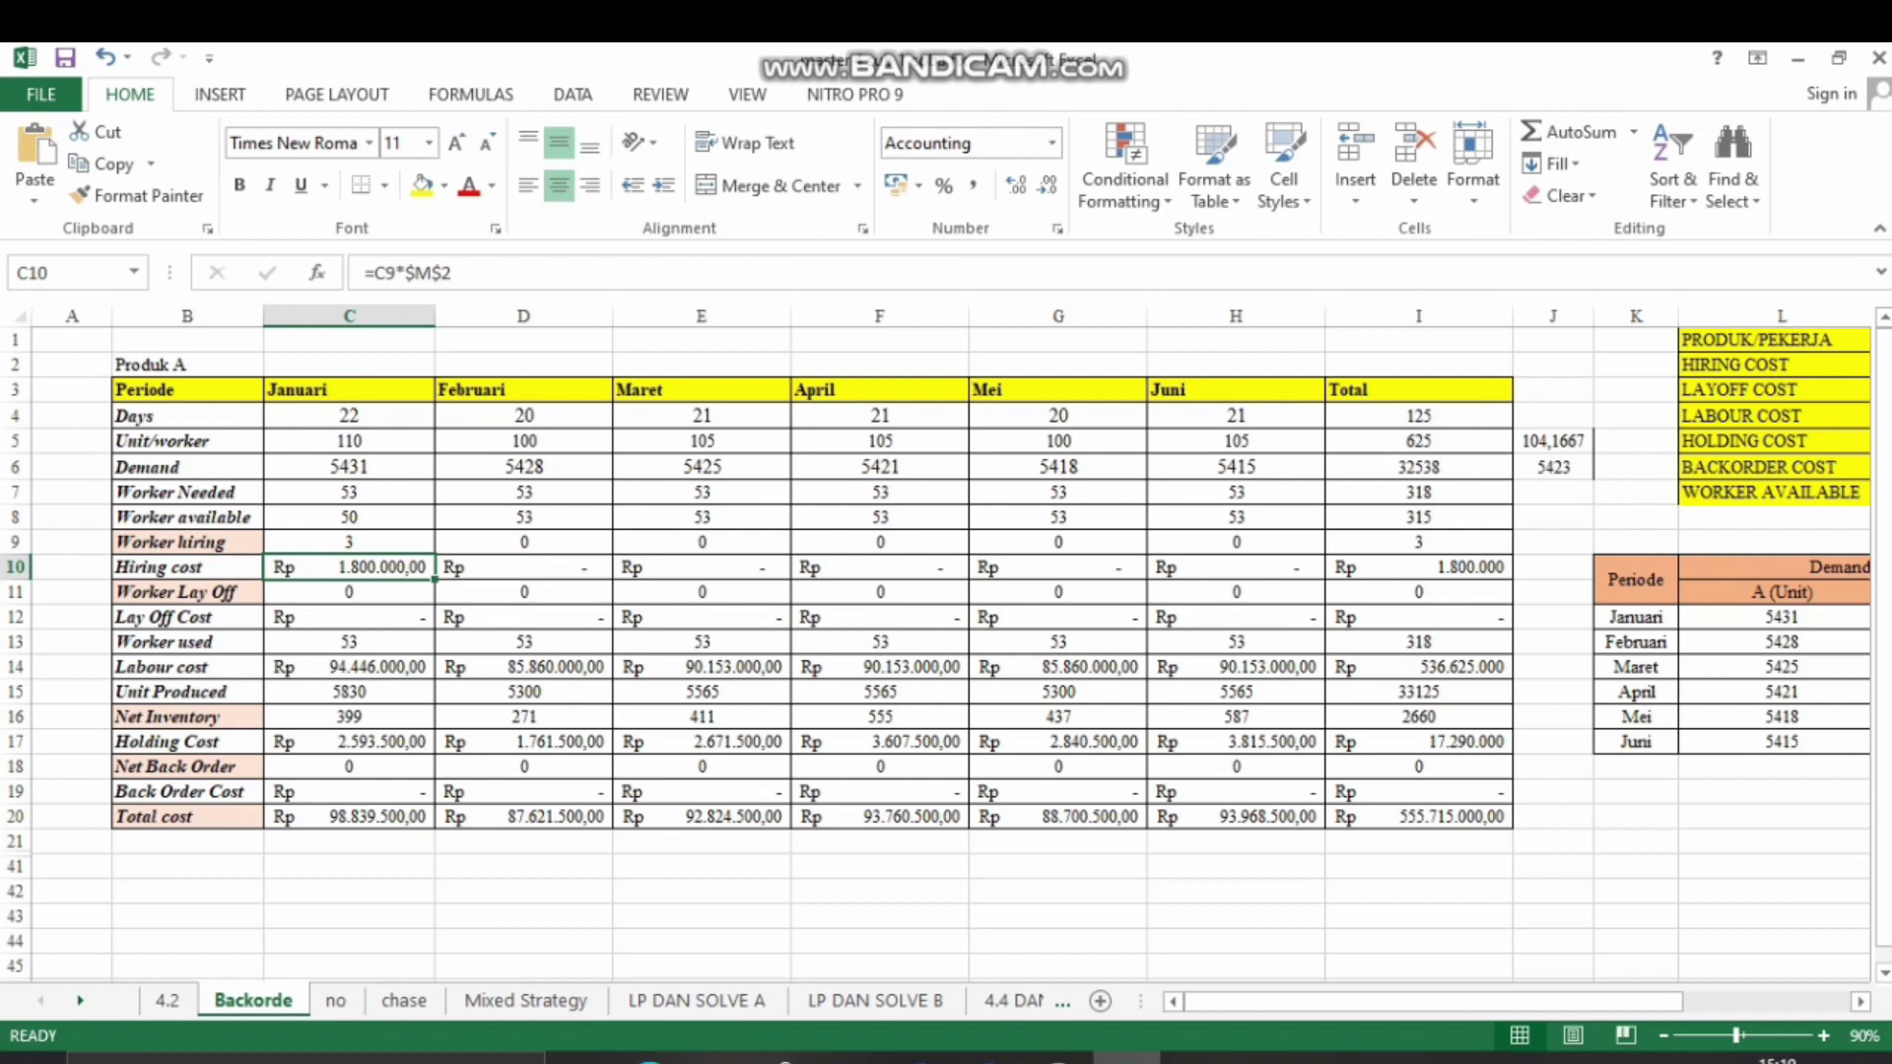
# Step down through the Januari Worker Lay Off and Lay Off Cost formulas to the Worker used formula in C13.
pyautogui.press('Down')
pyautogui.press('Down')
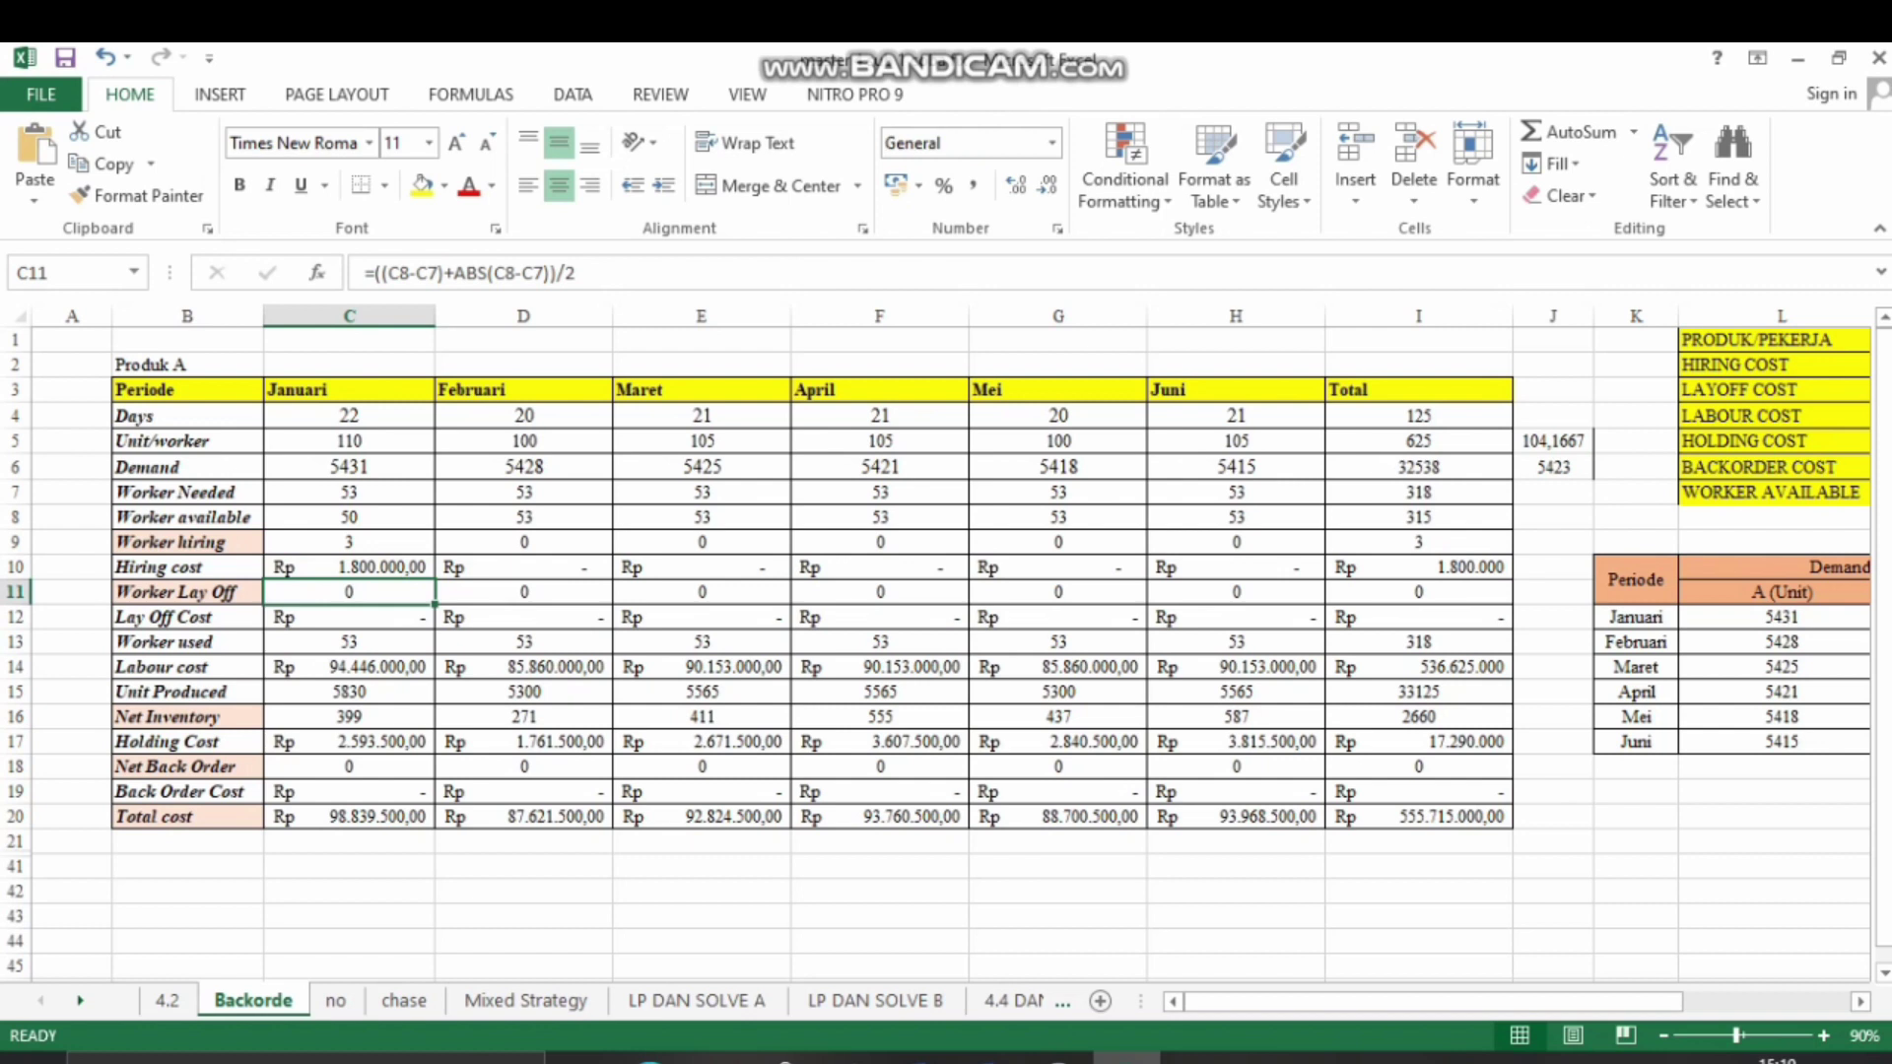
pyautogui.press('Down')
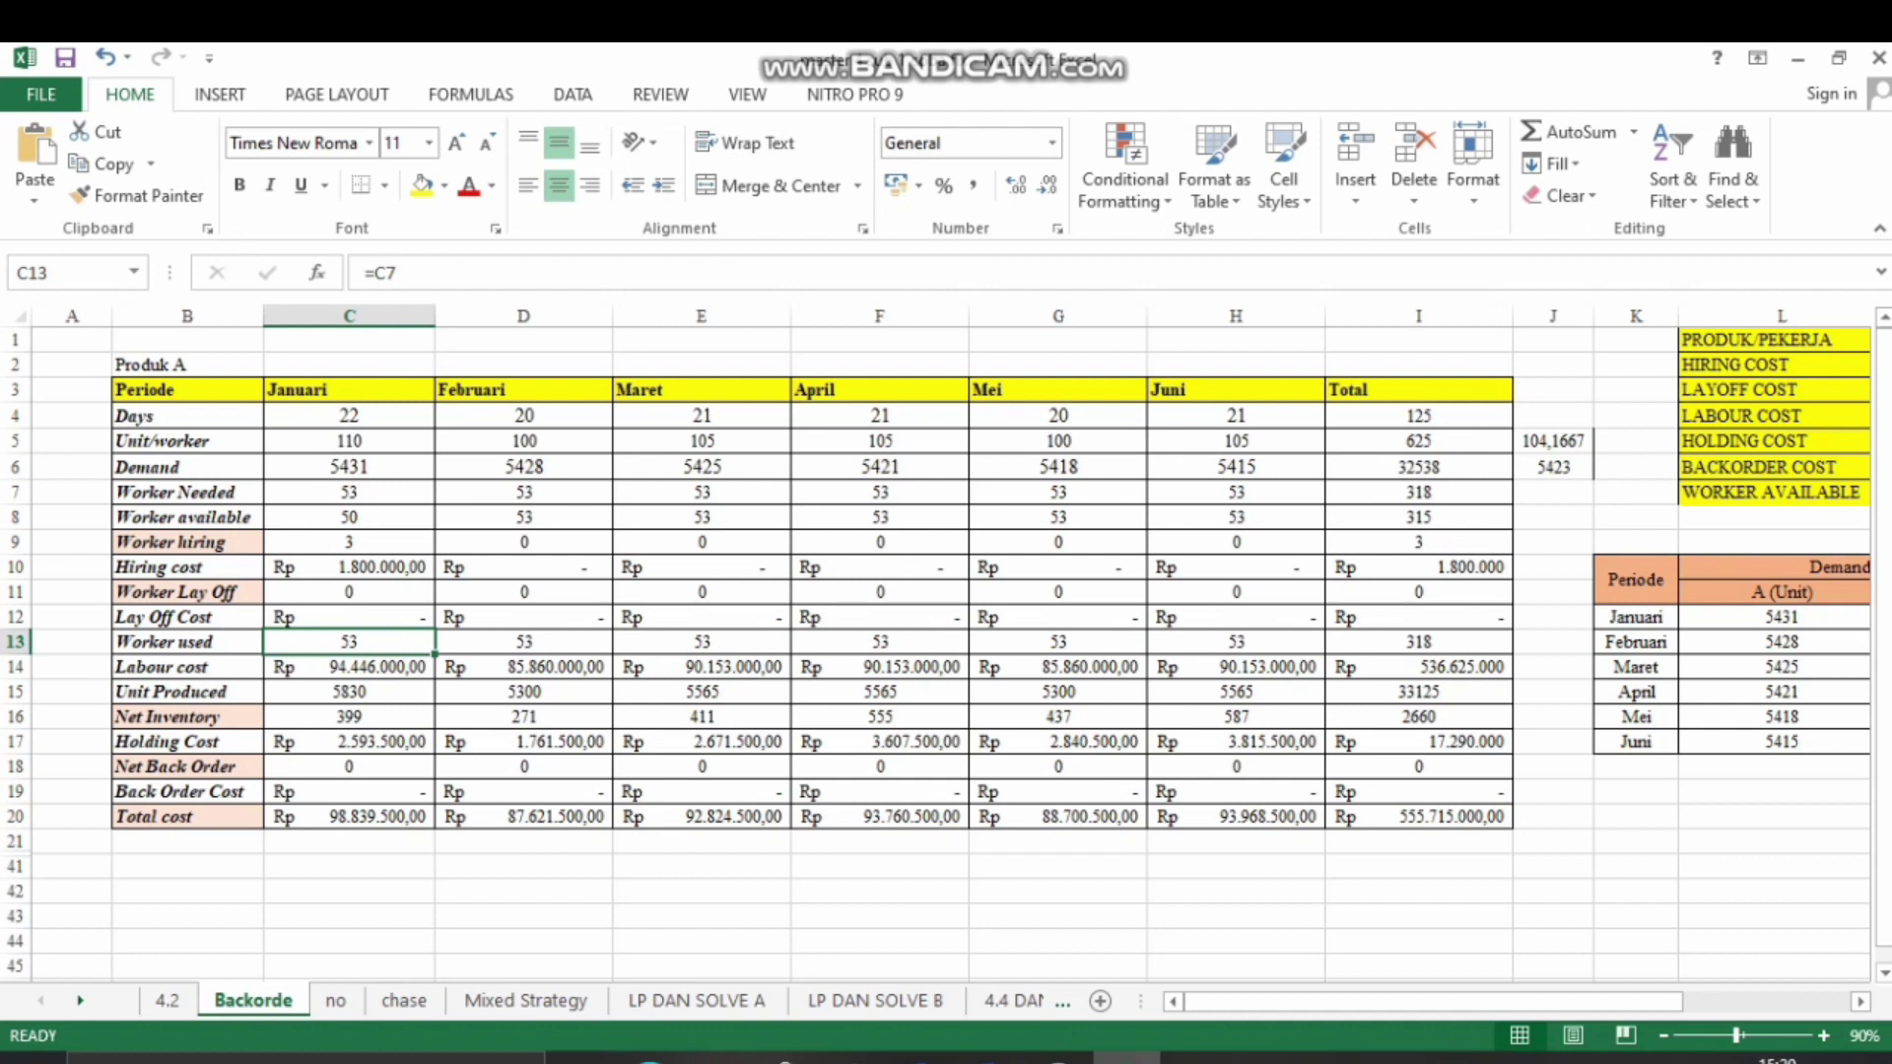
# Compare the Worker used formulas in row 13 from Februari to Juni, including the Total column.
pyautogui.press('Right')
pyautogui.press('Right')
pyautogui.press('Right')
pyautogui.press('Right')
pyautogui.press('Right')
pyautogui.press('Right')
pyautogui.press('Left')
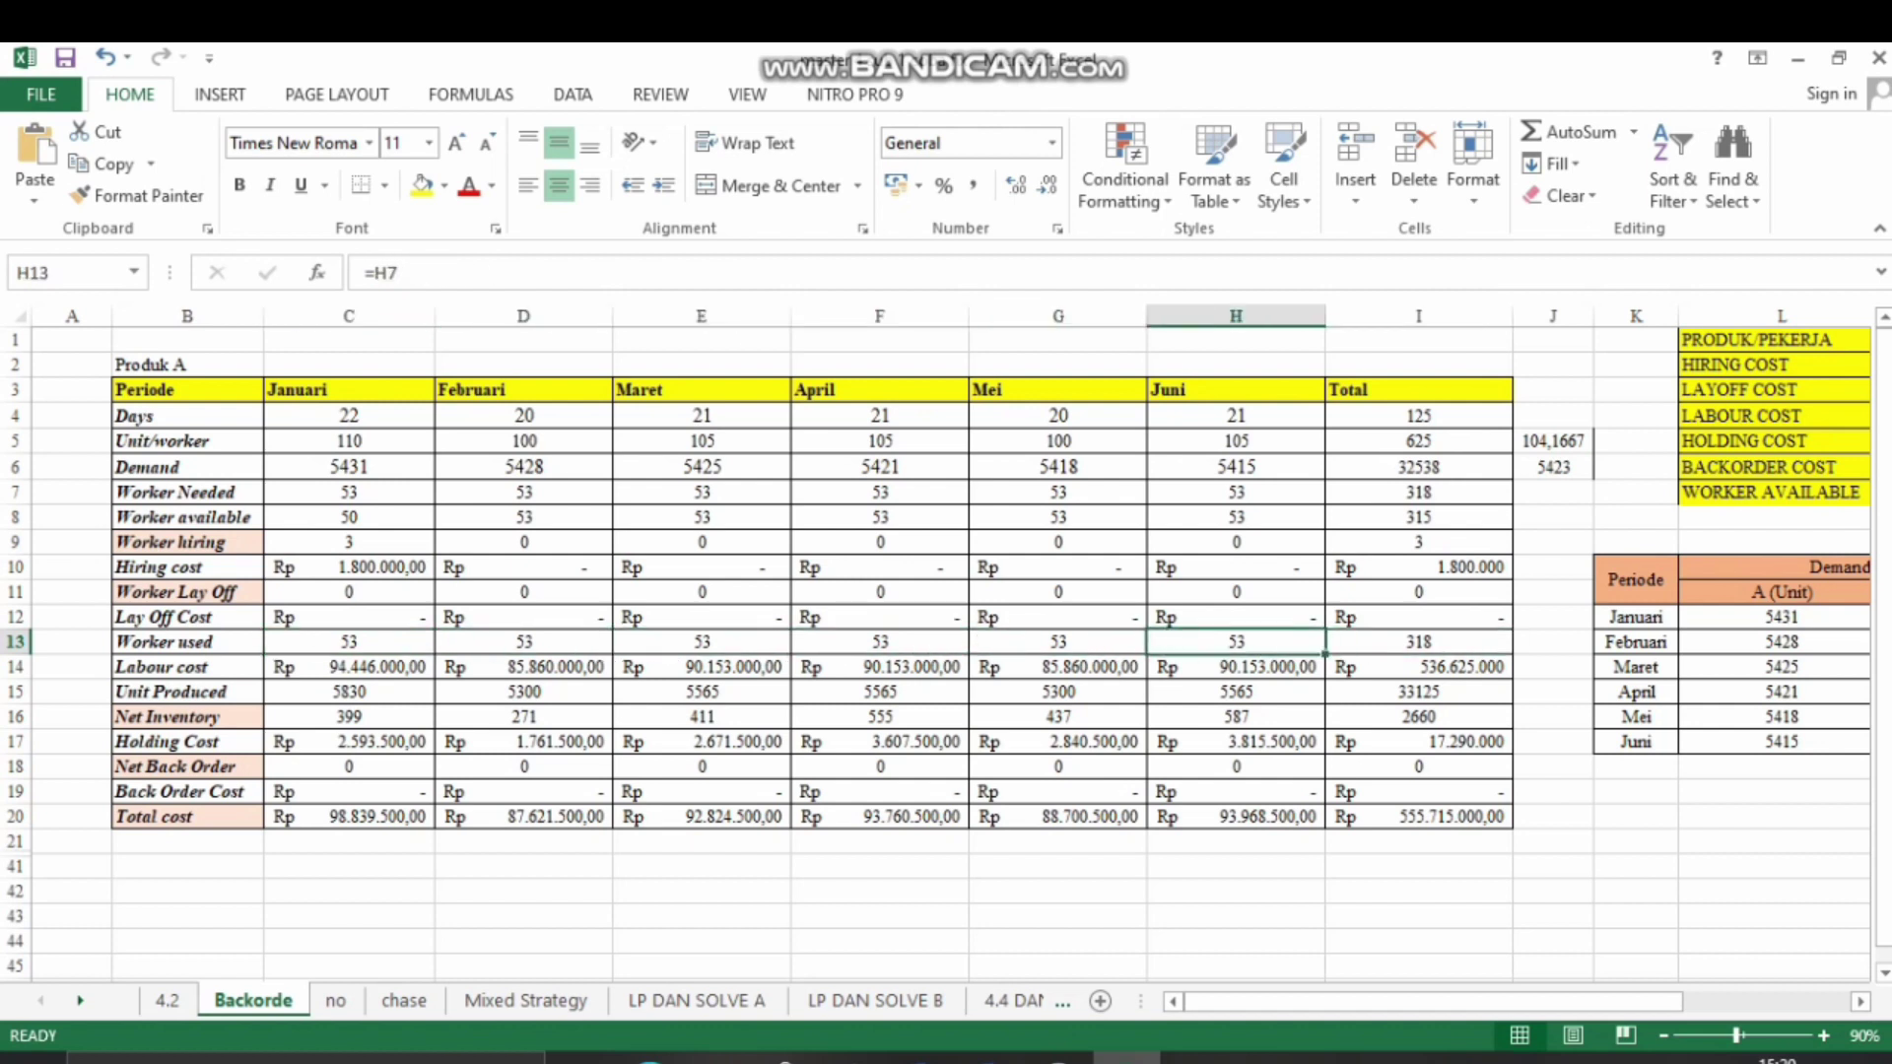
# Inspect the Januari Labour cost formula in C14 and the Worker used cell it refers to.
pyautogui.click(348, 668)
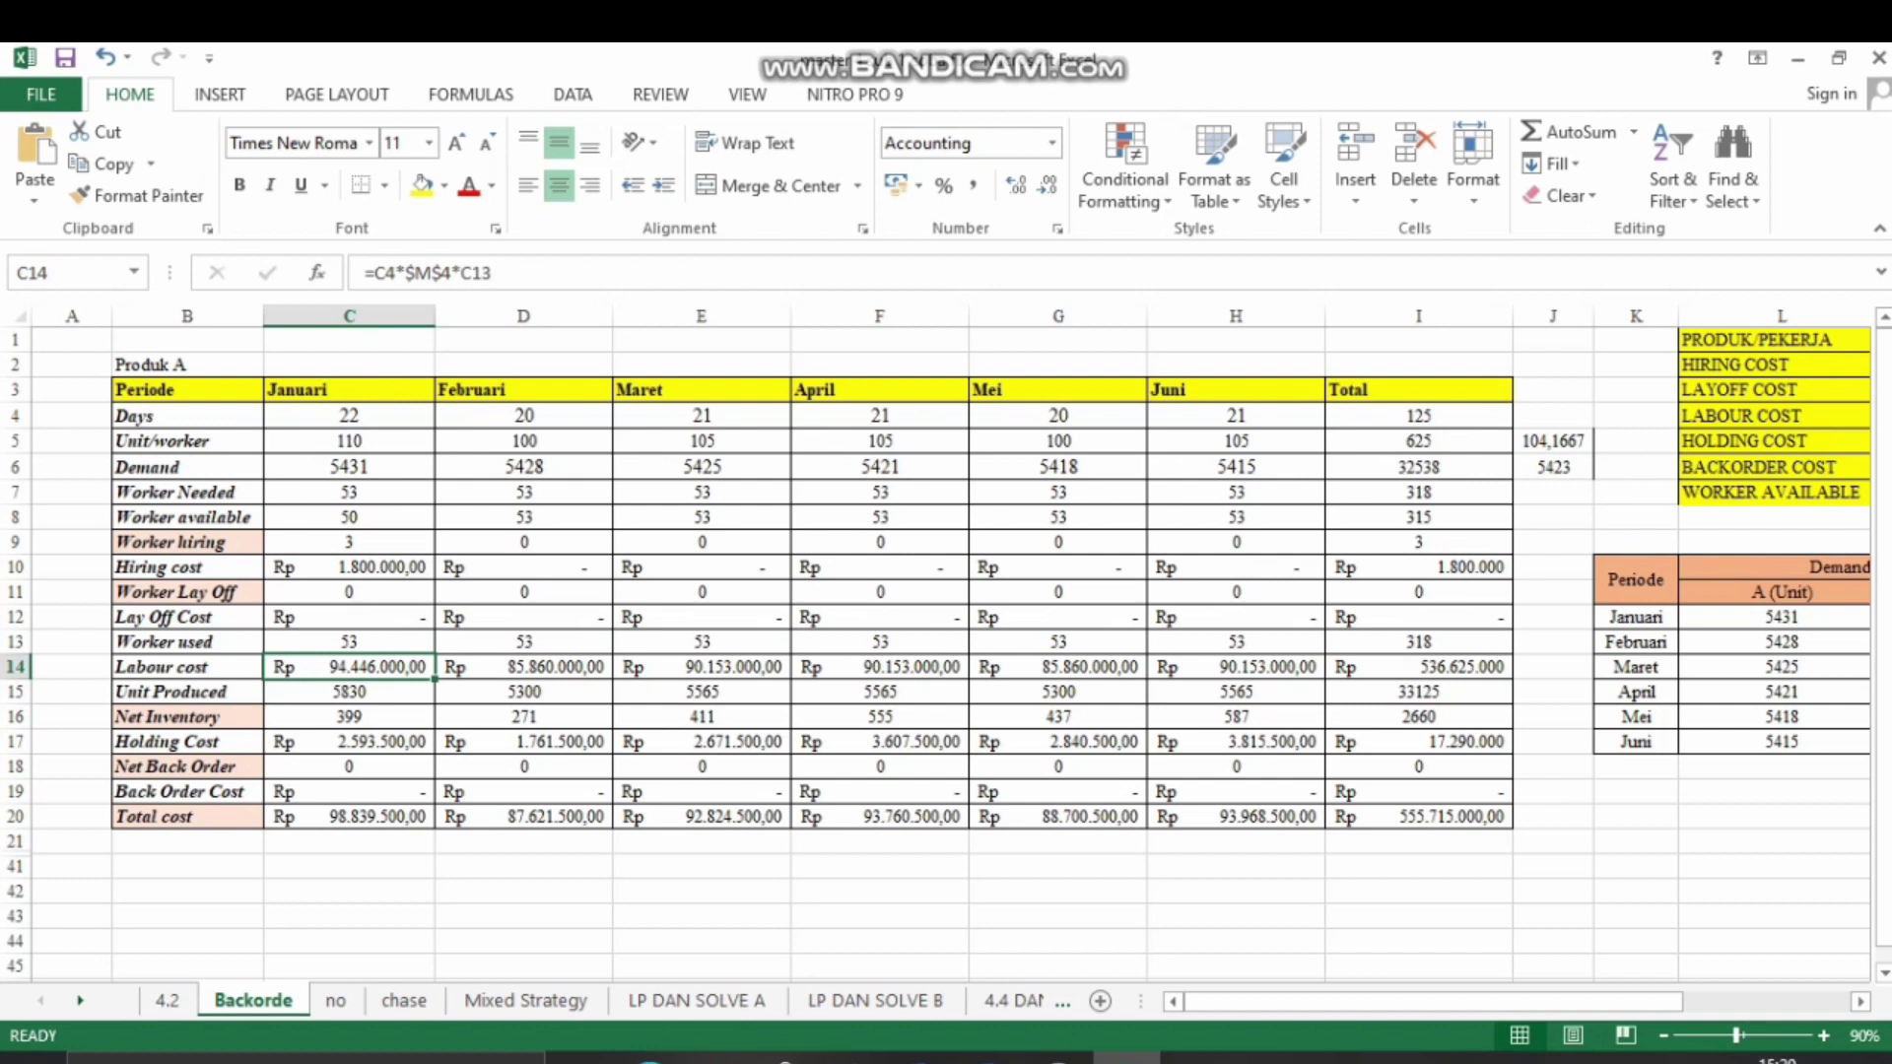
pyautogui.moveTo(1197, 1001)
pyautogui.mouseDown()
pyautogui.moveTo(1261, 1001)
pyautogui.moveTo(1192, 1001)
pyautogui.mouseUp()
pyautogui.click(349, 643)
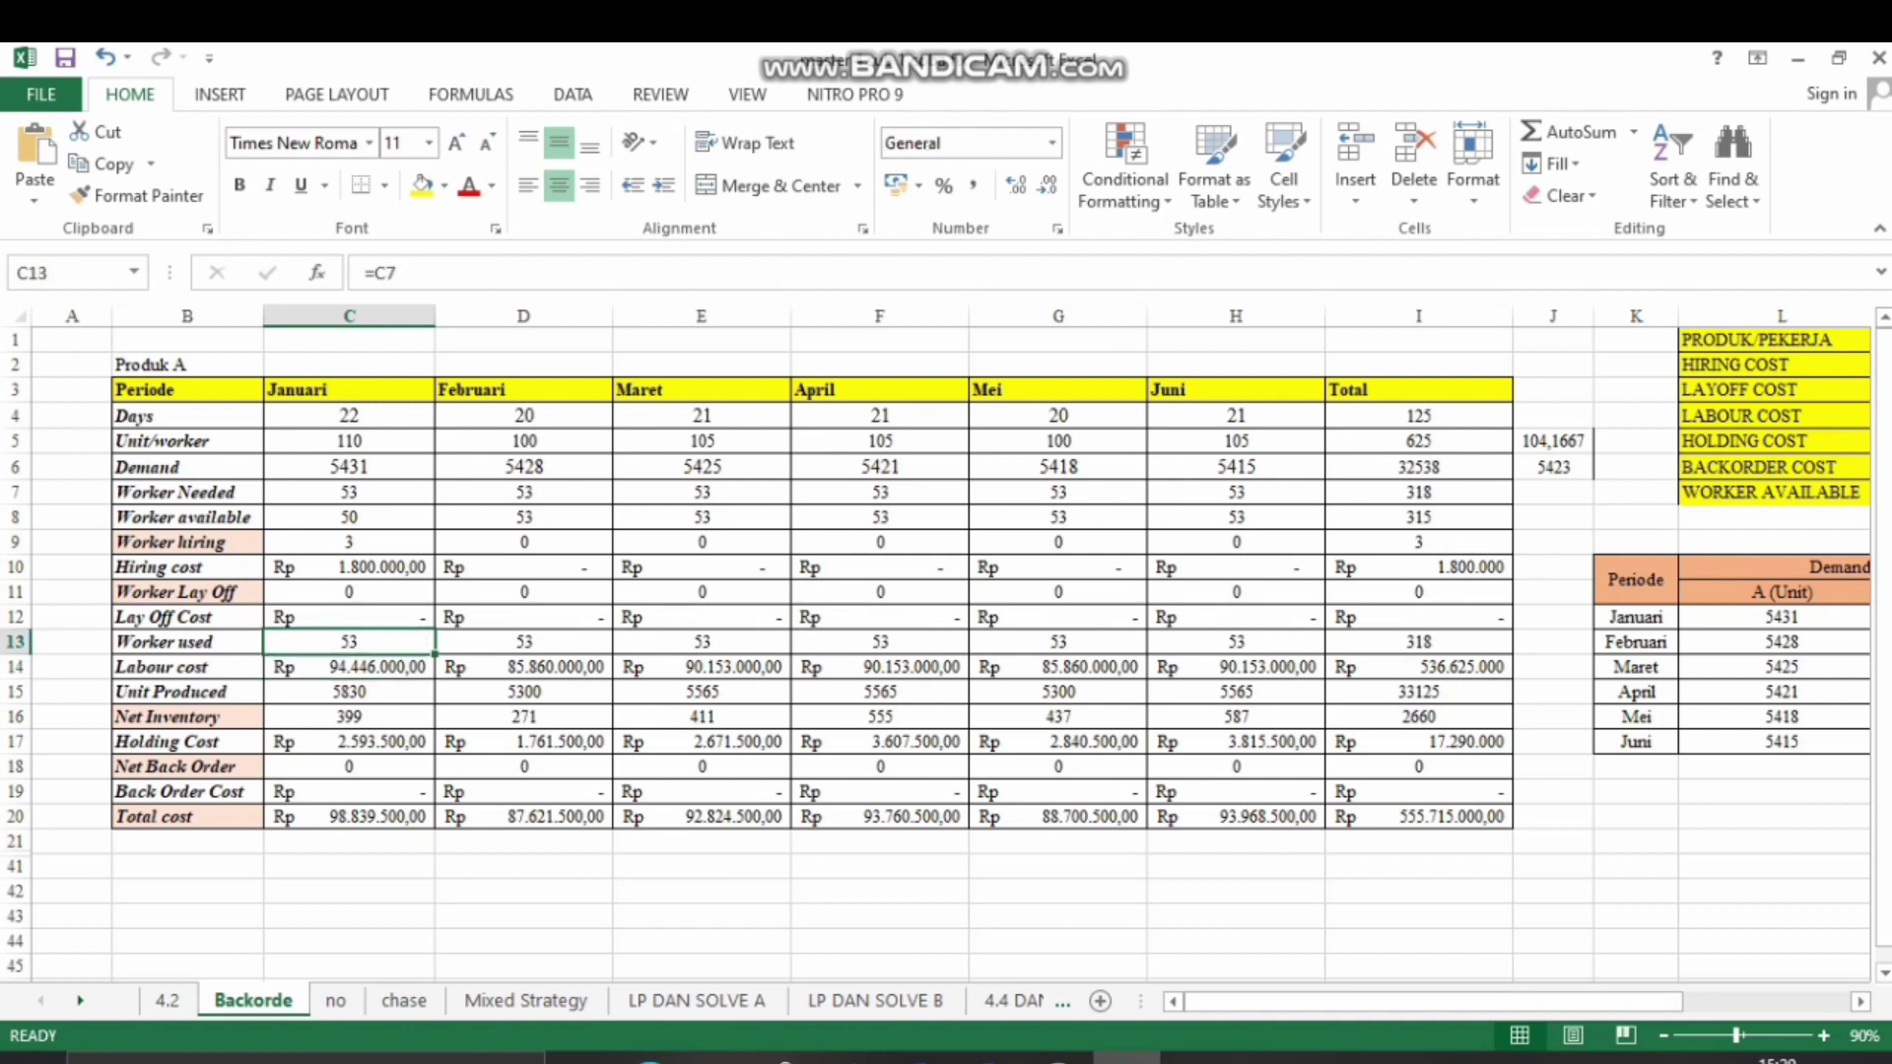
pyautogui.click(349, 667)
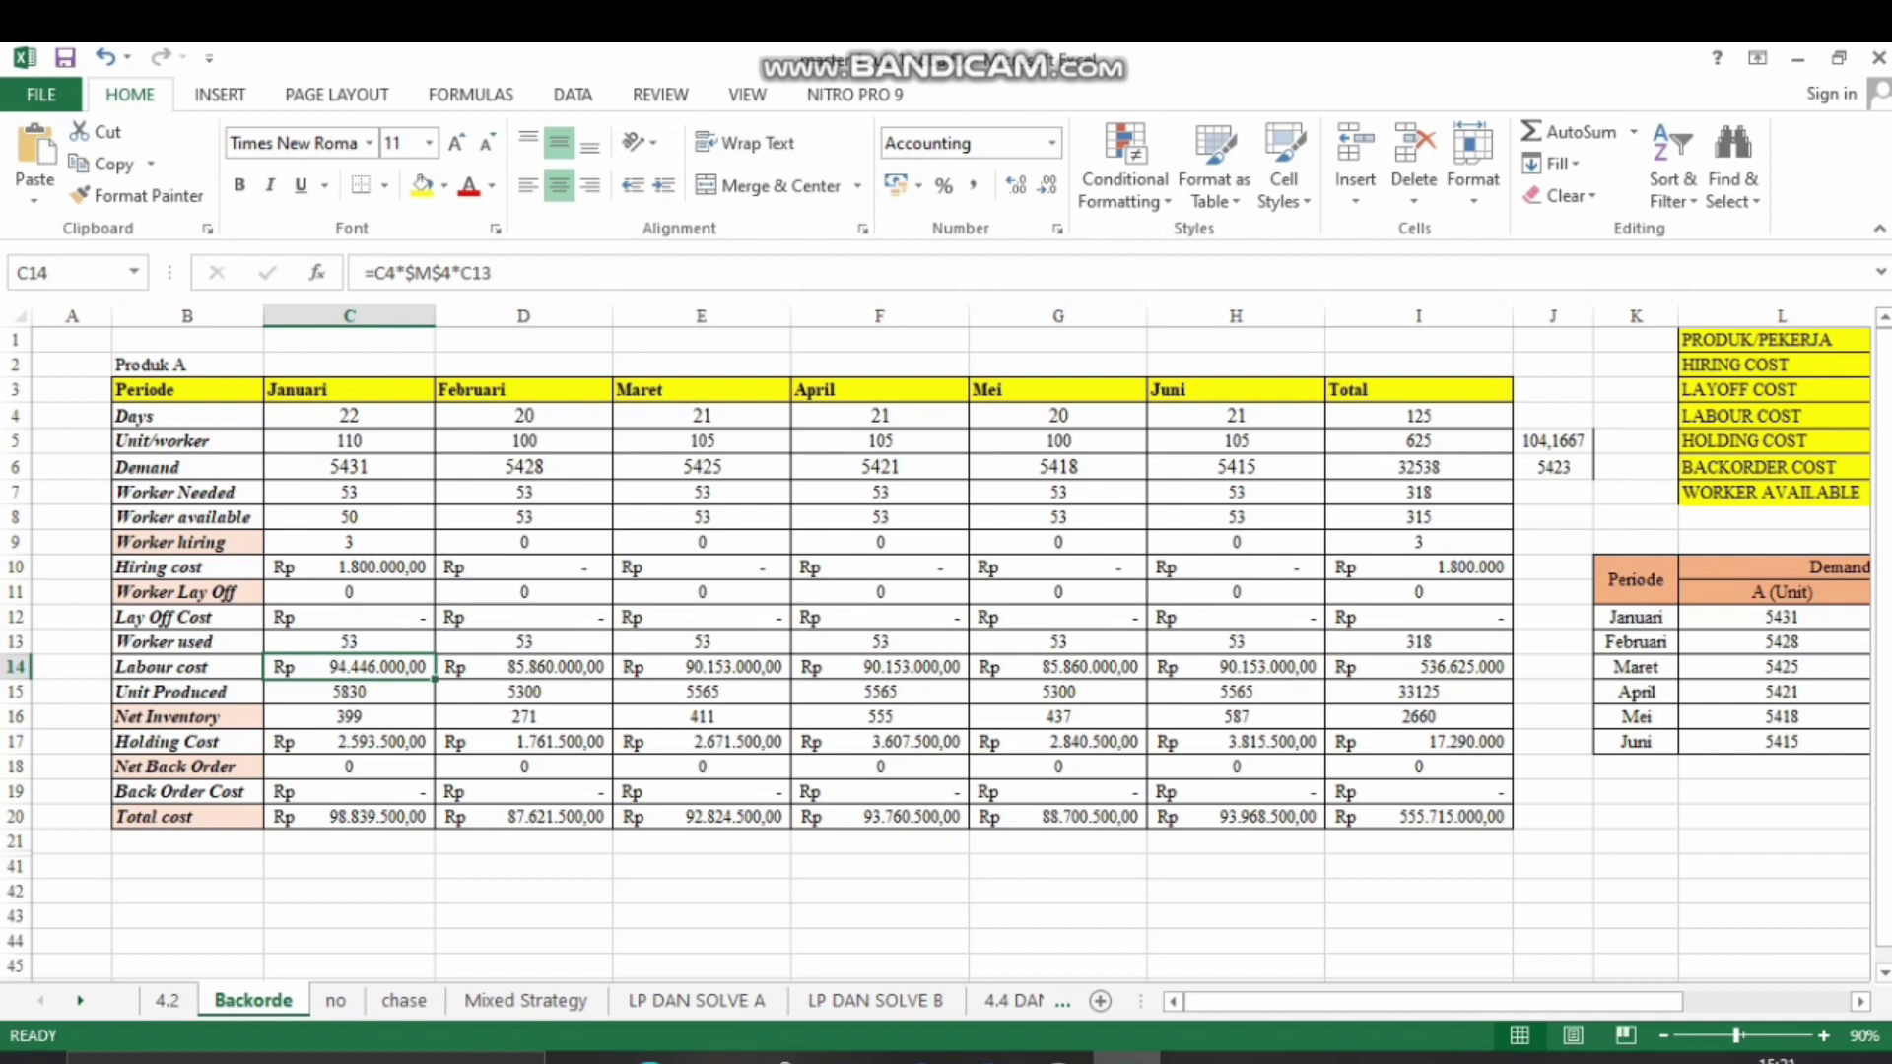
# Inspect the Januari Unit Produced formula in C15 together with the PRODUK/PEKERJA value in M1 that it uses.
pyautogui.click(349, 692)
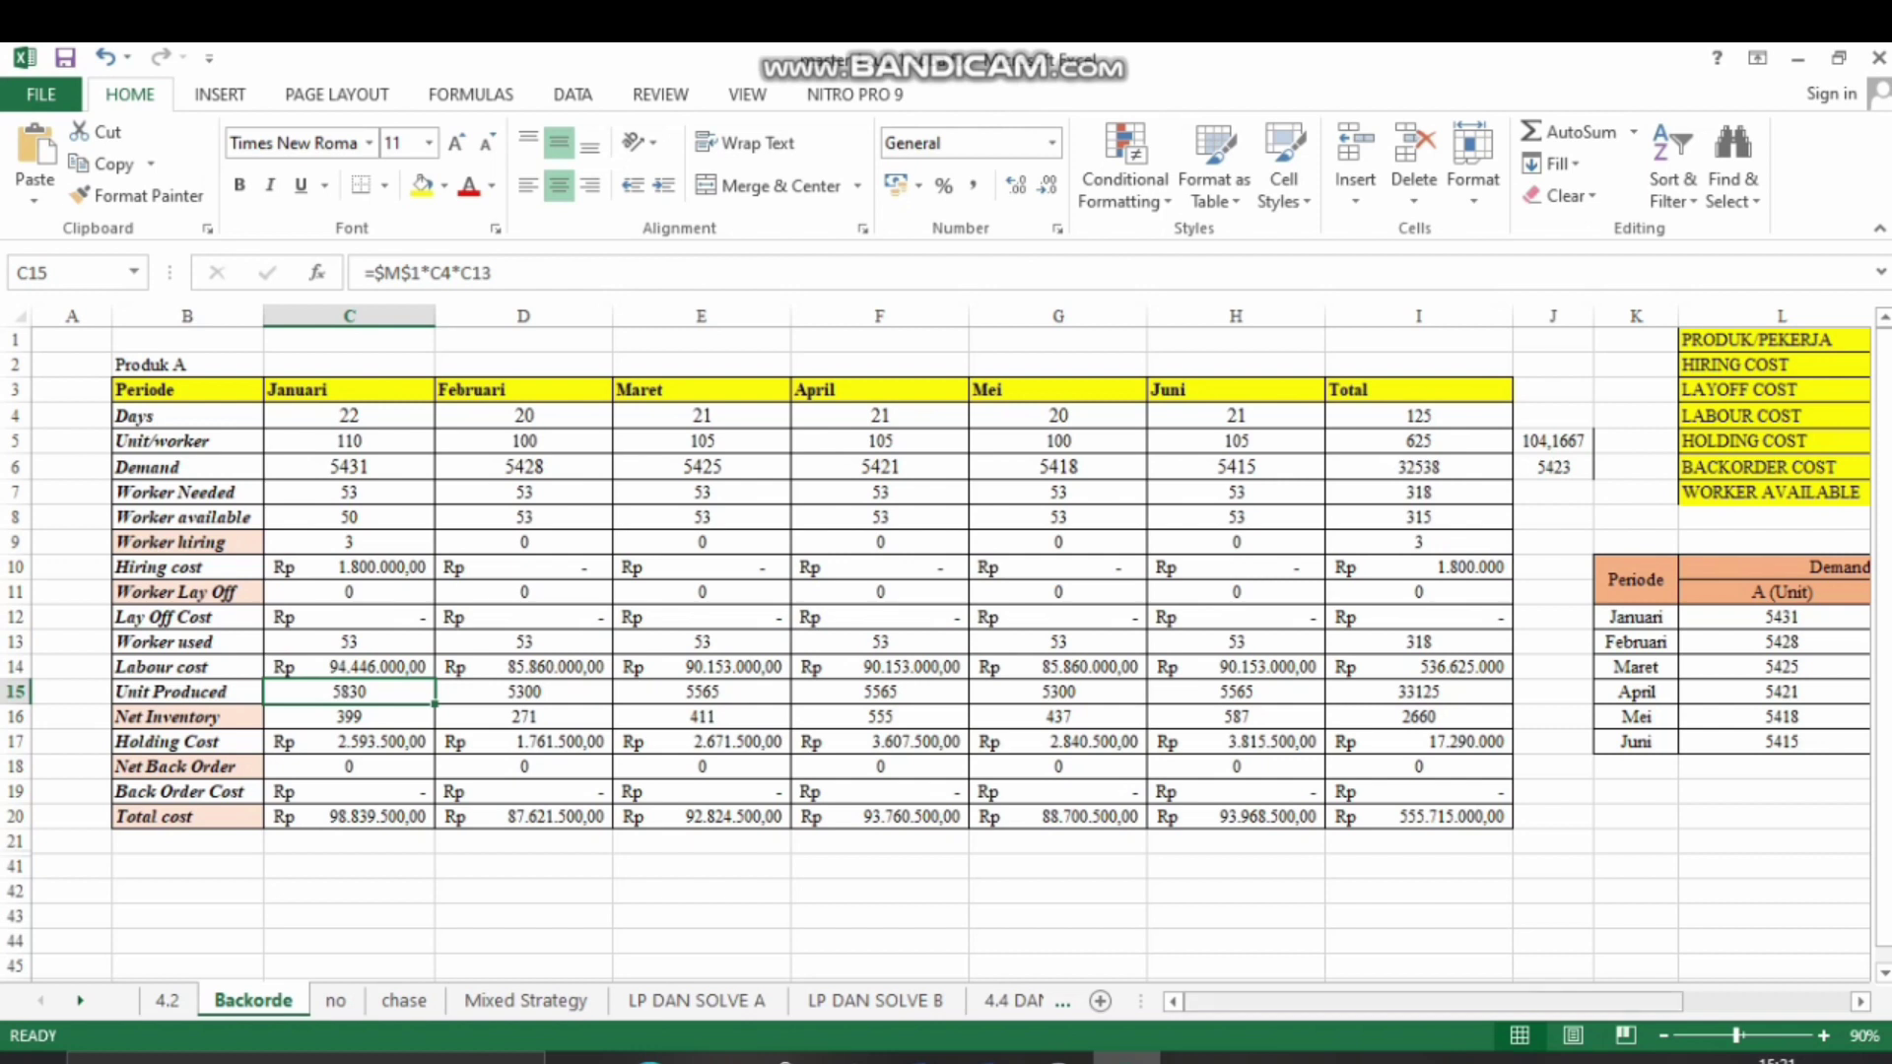
pyautogui.moveTo(1439, 1002); pyautogui.dragTo(1505, 1002)
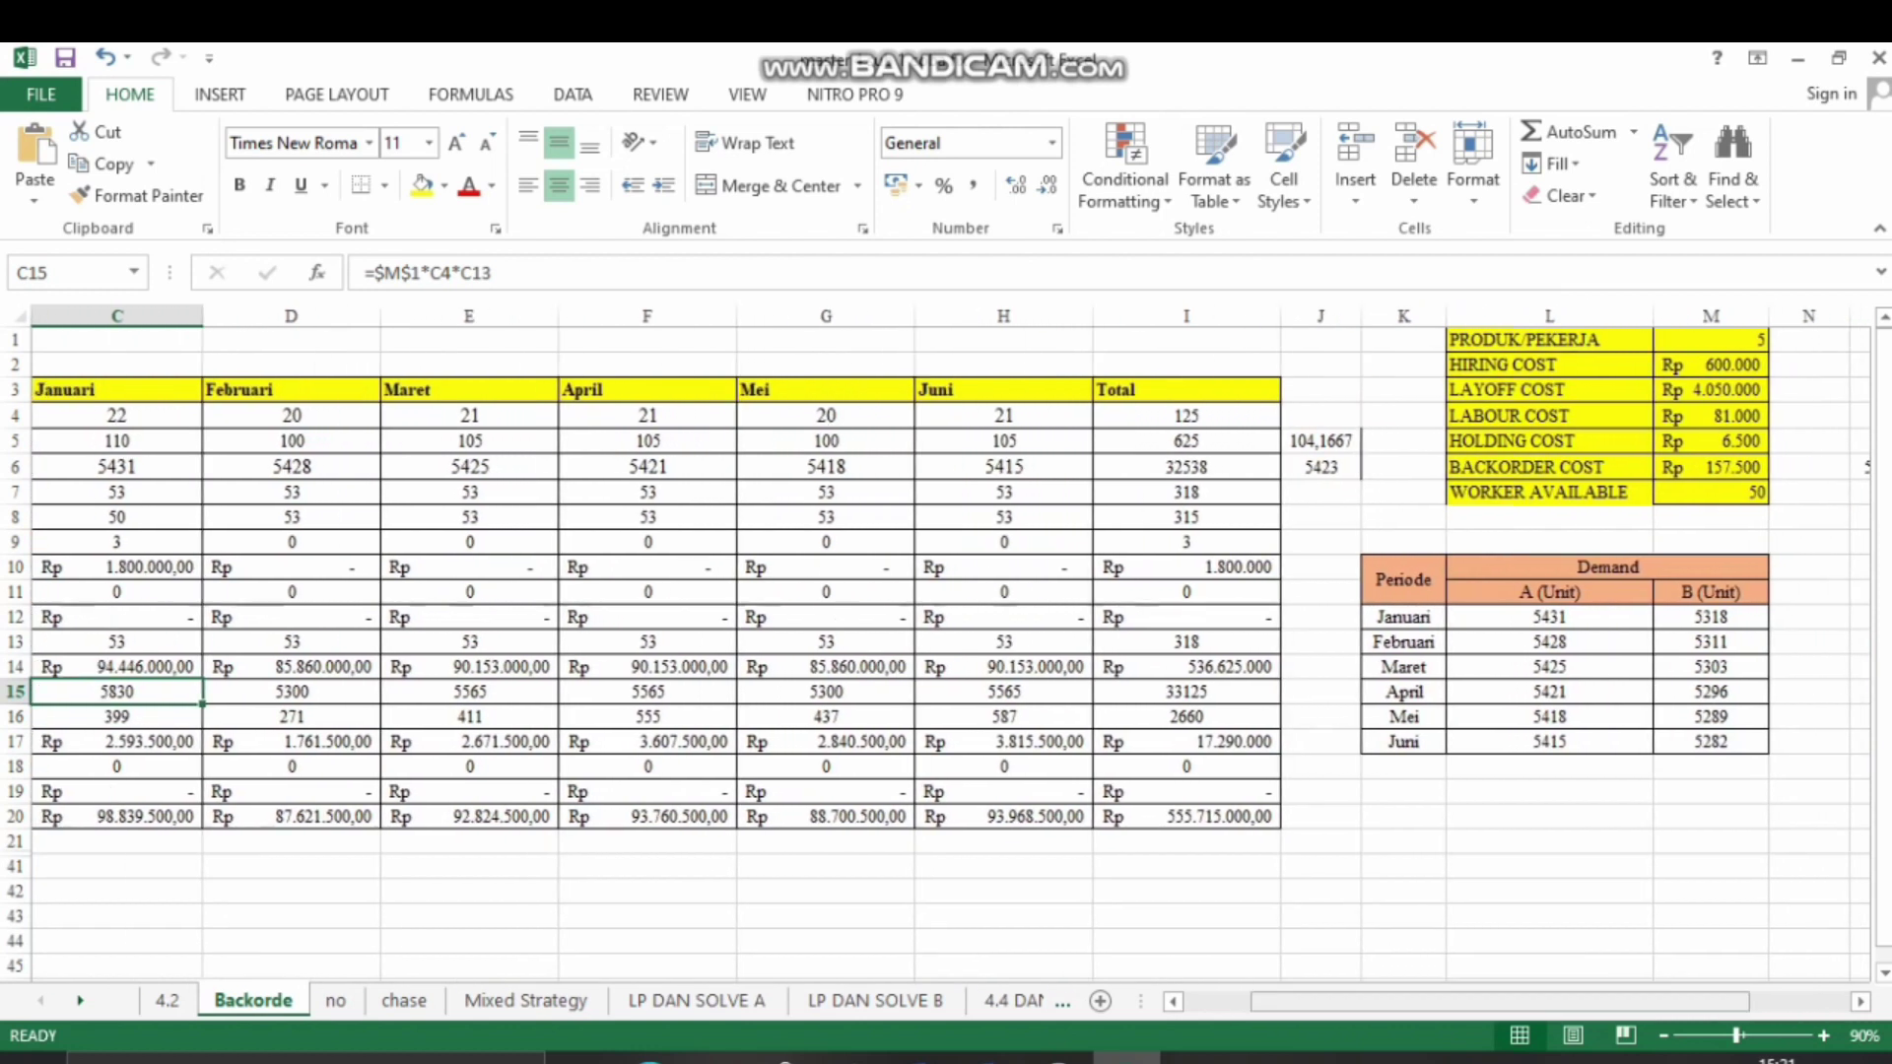
pyautogui.click(1711, 340)
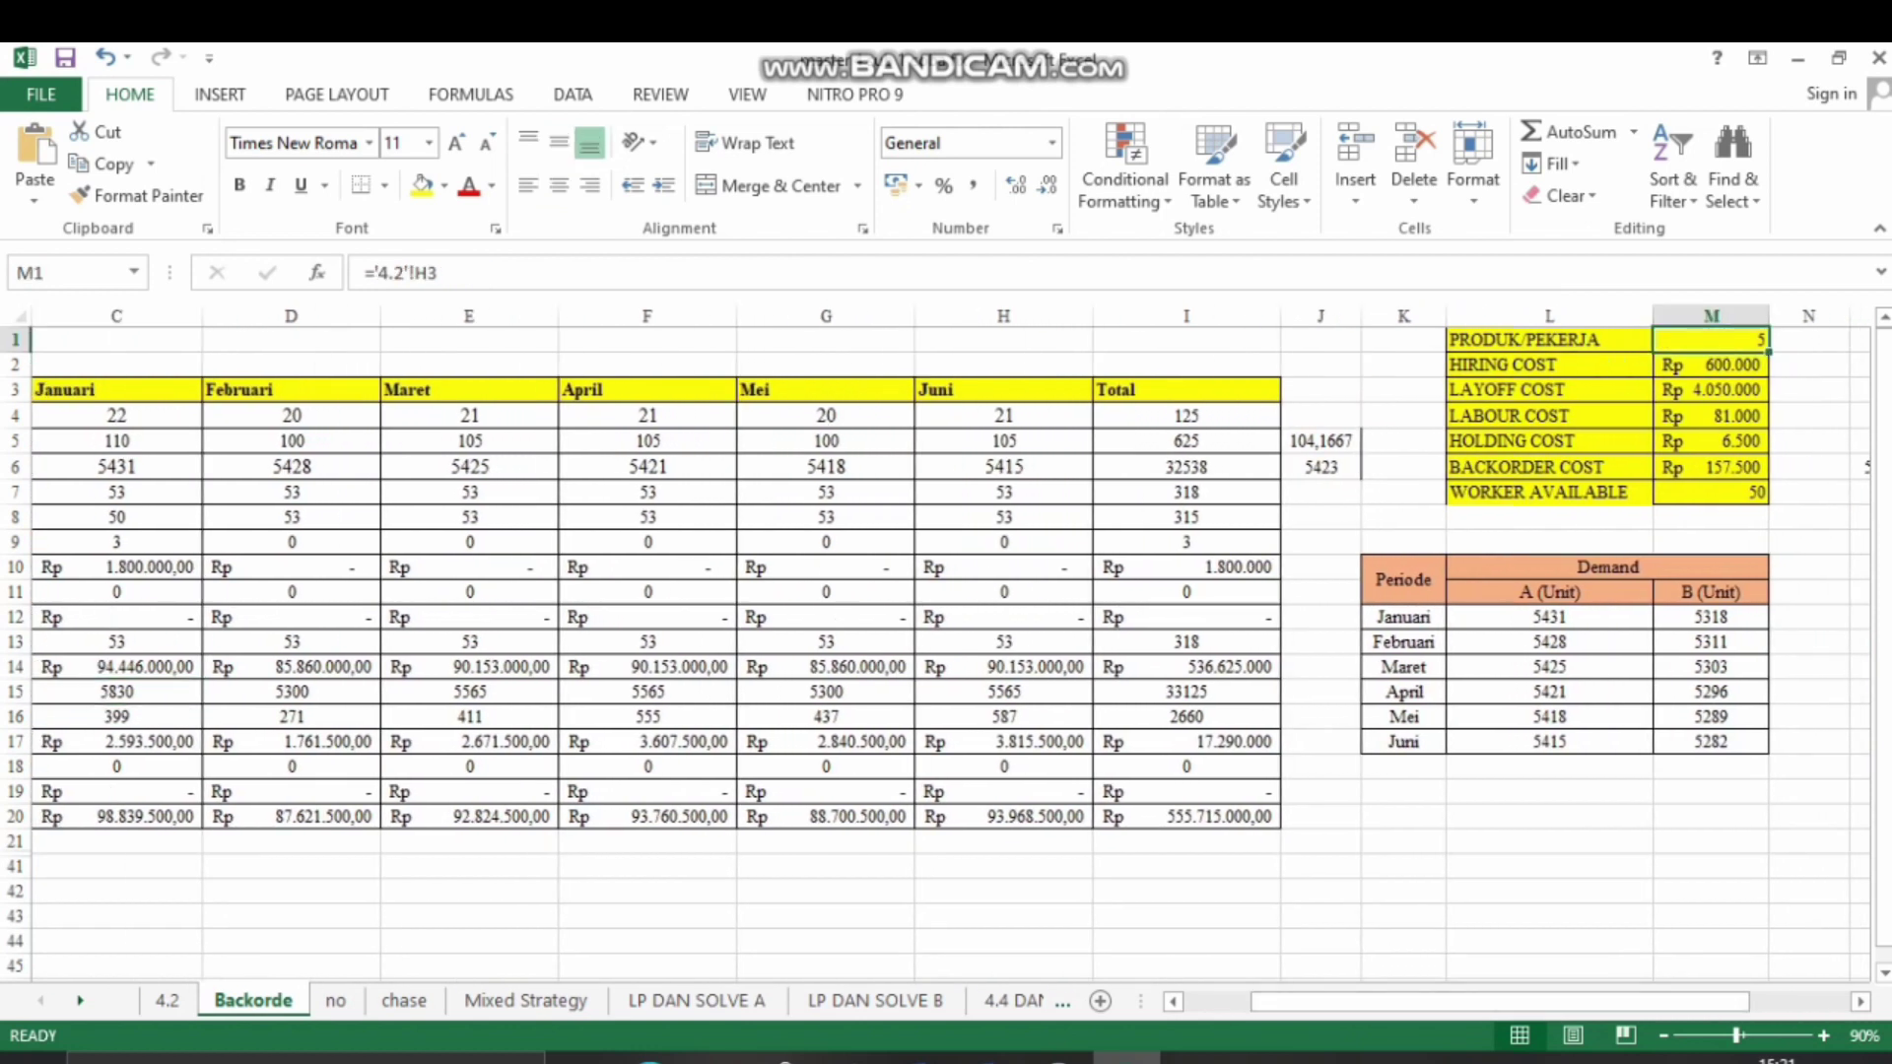
pyautogui.moveTo(1399, 1002); pyautogui.dragTo(1325, 1002)
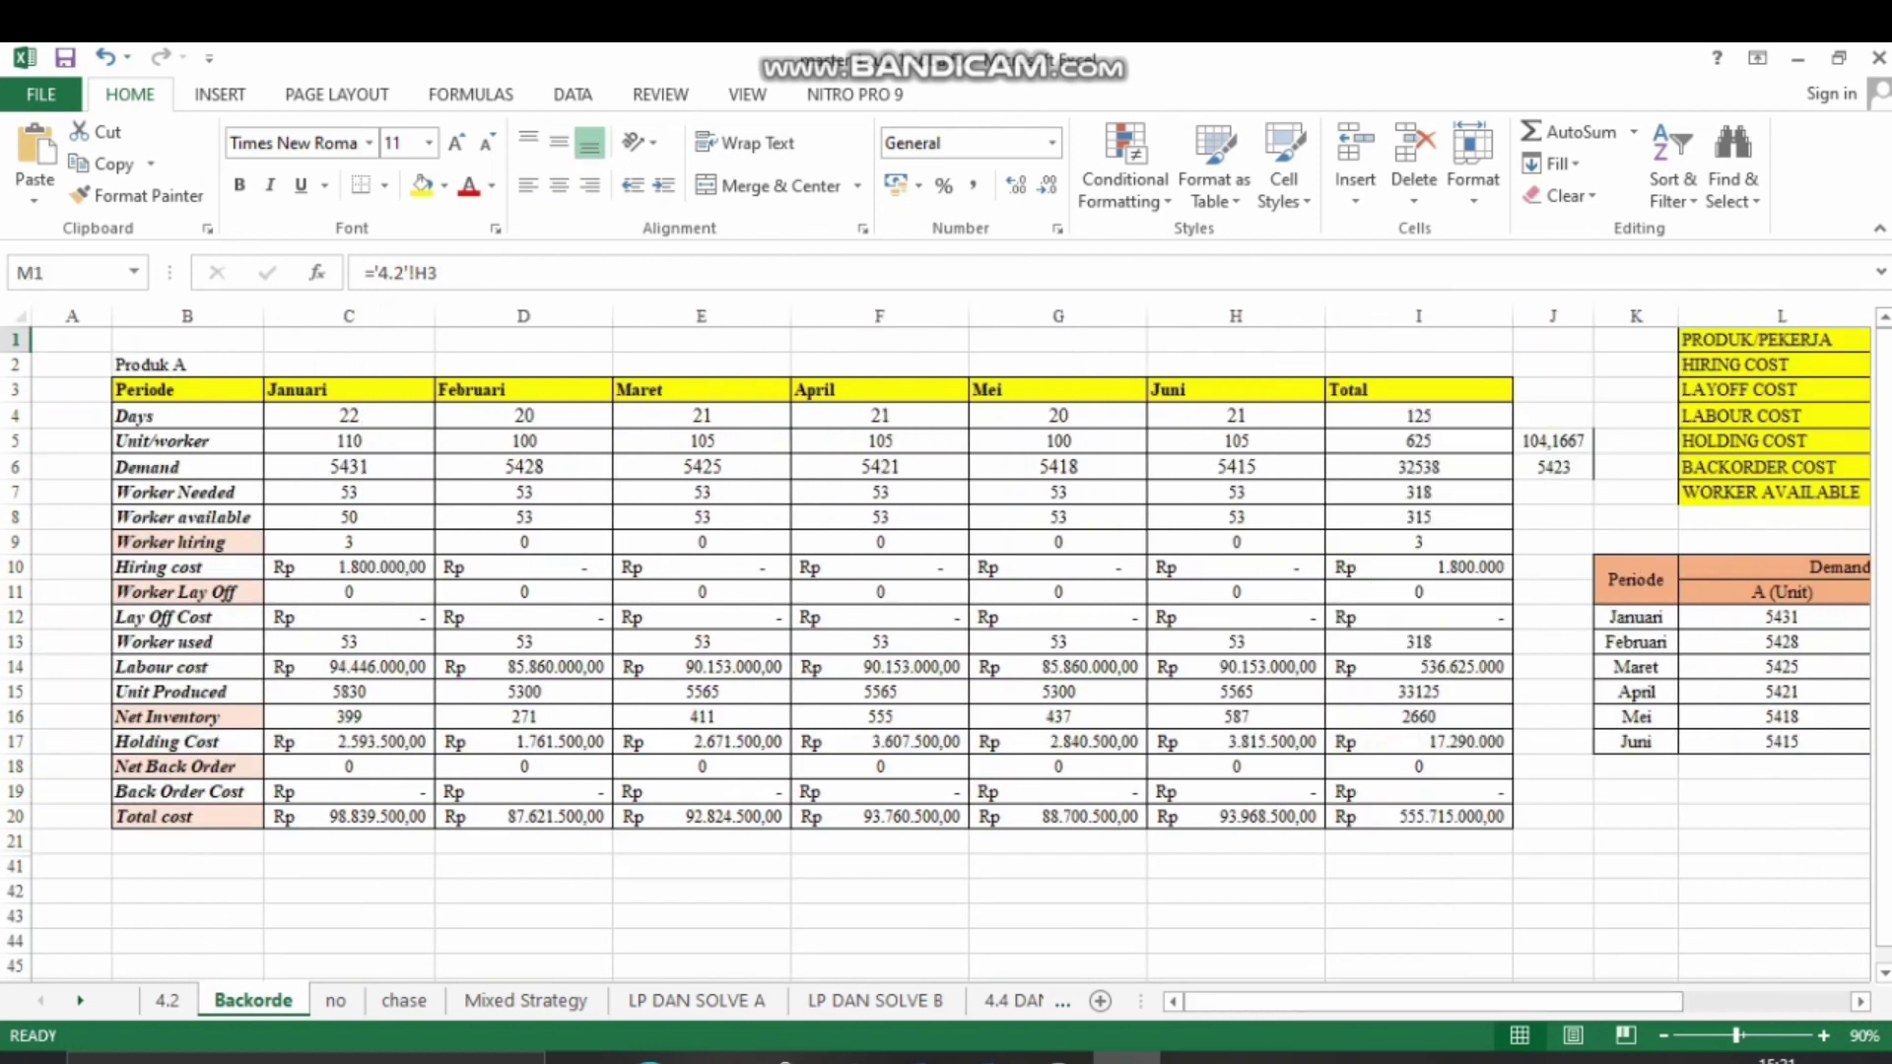
pyautogui.click(349, 691)
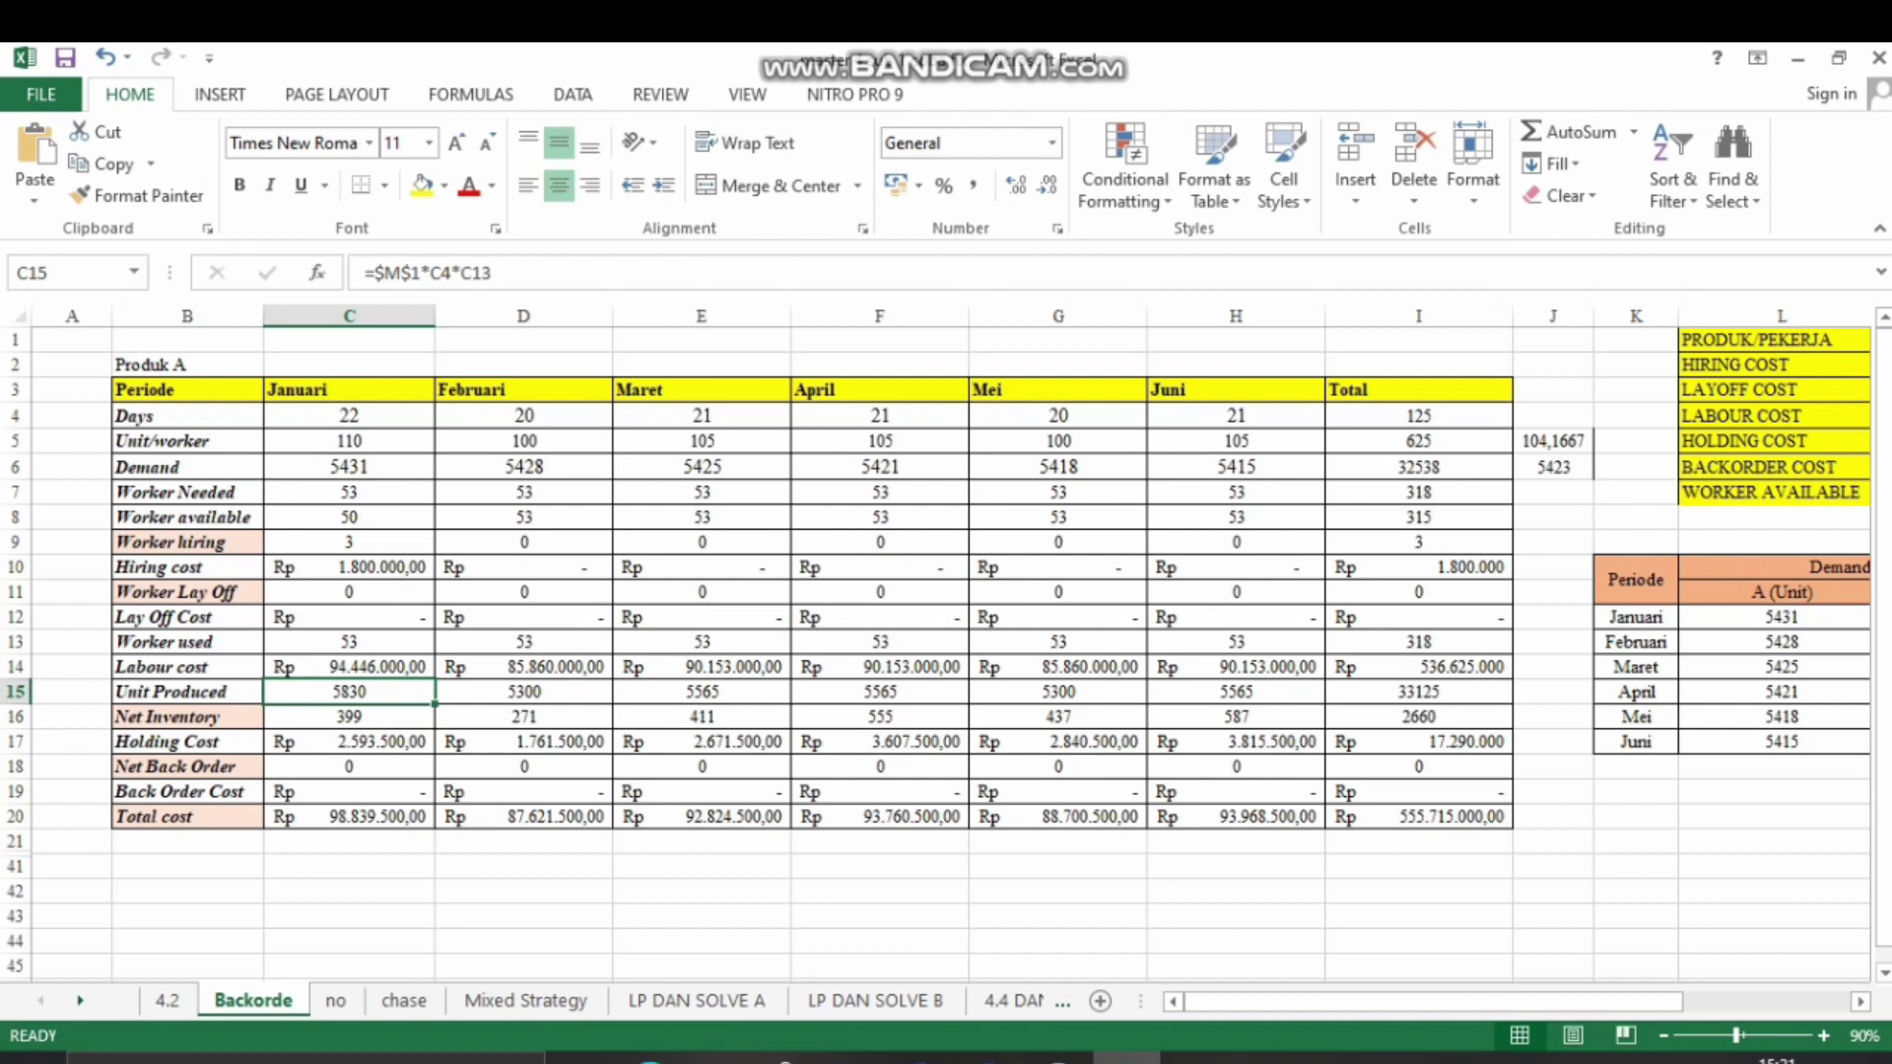
# Check the Januari Unit/worker, Days and Labour cost cells against the Unit Produced formula in C15.
pyautogui.click(349, 442)
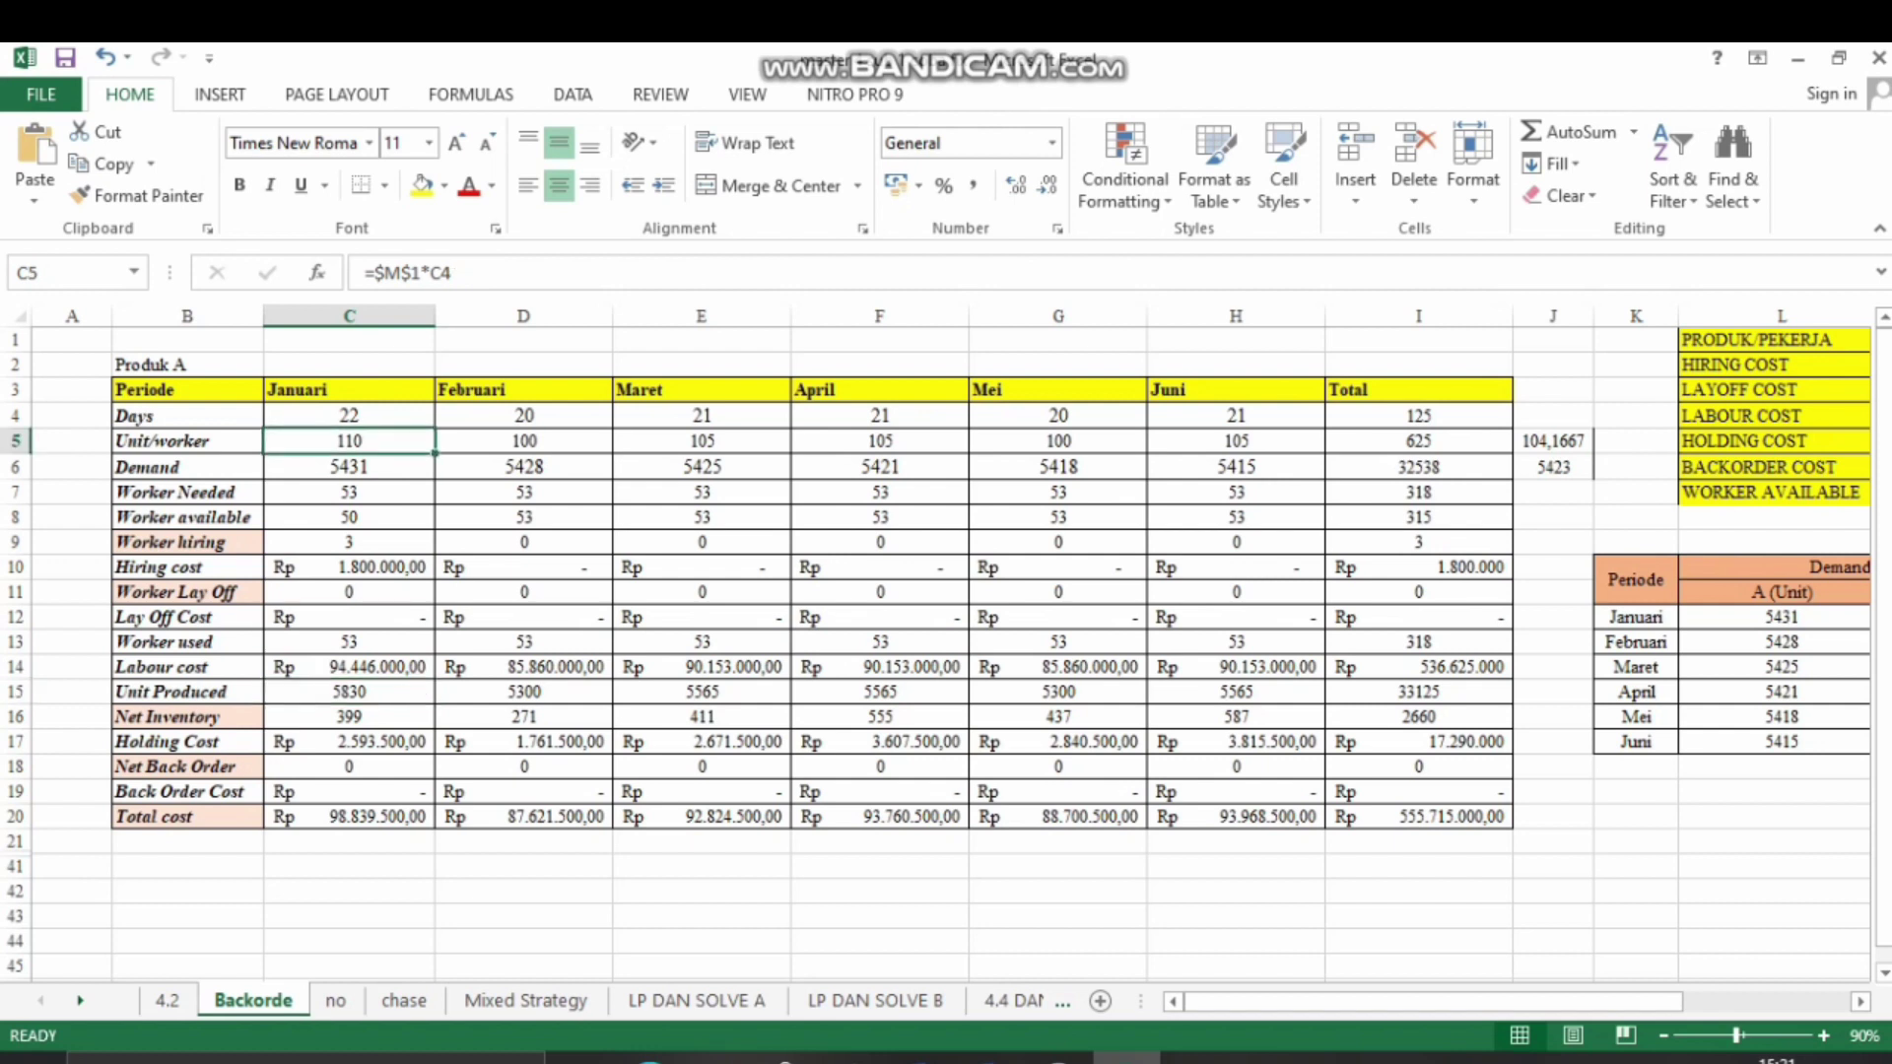
pyautogui.click(349, 416)
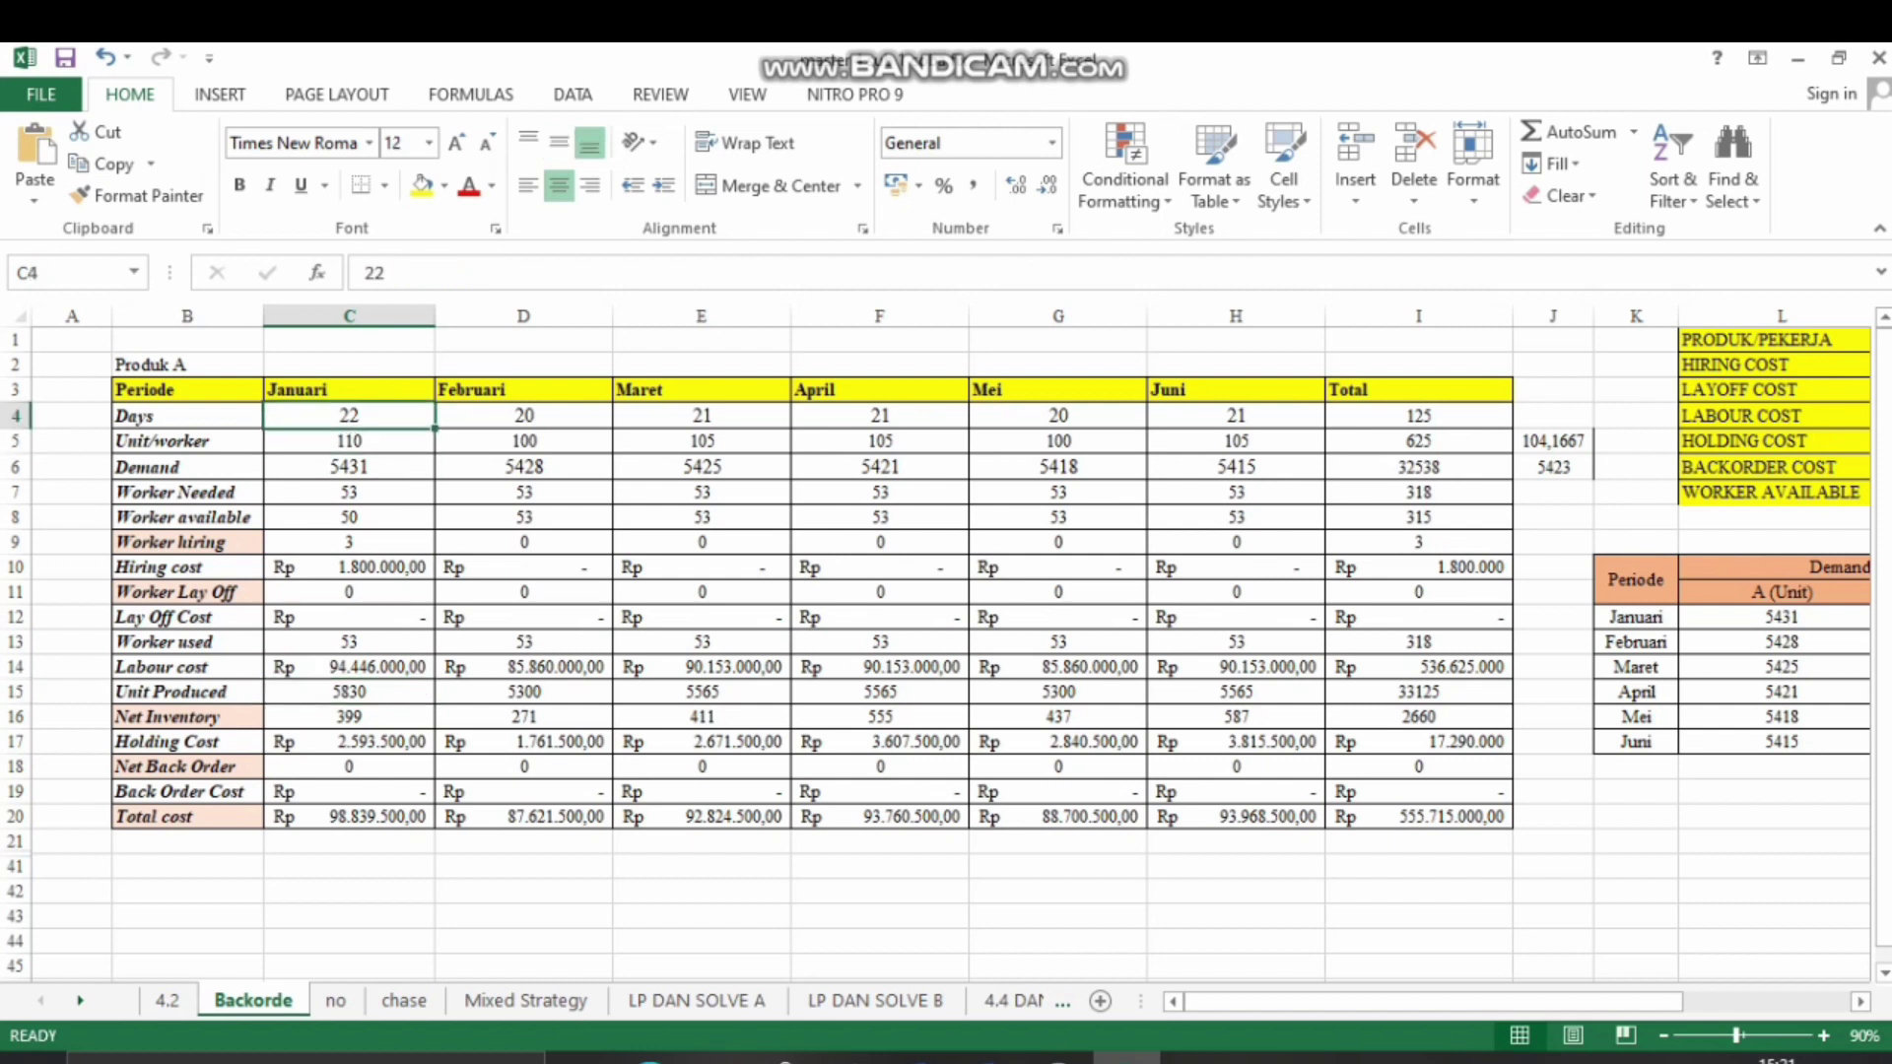
pyautogui.click(349, 667)
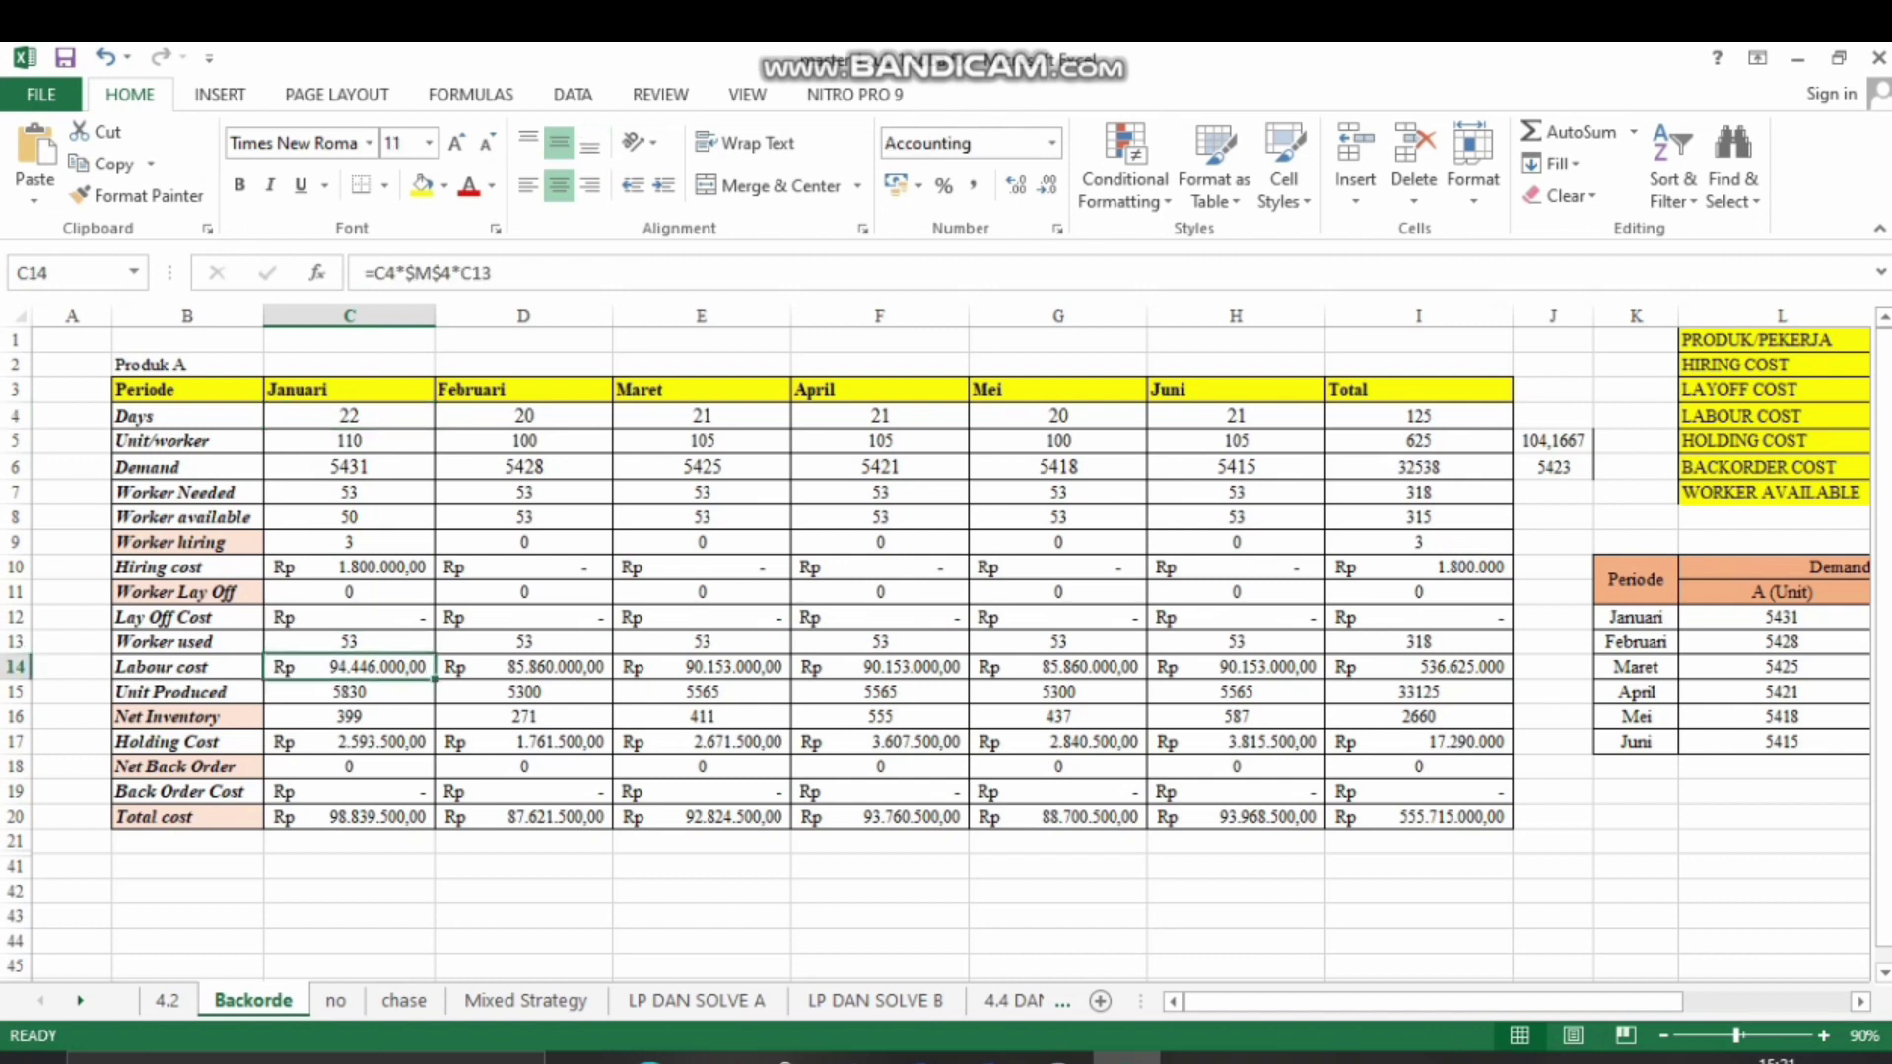
pyautogui.click(348, 692)
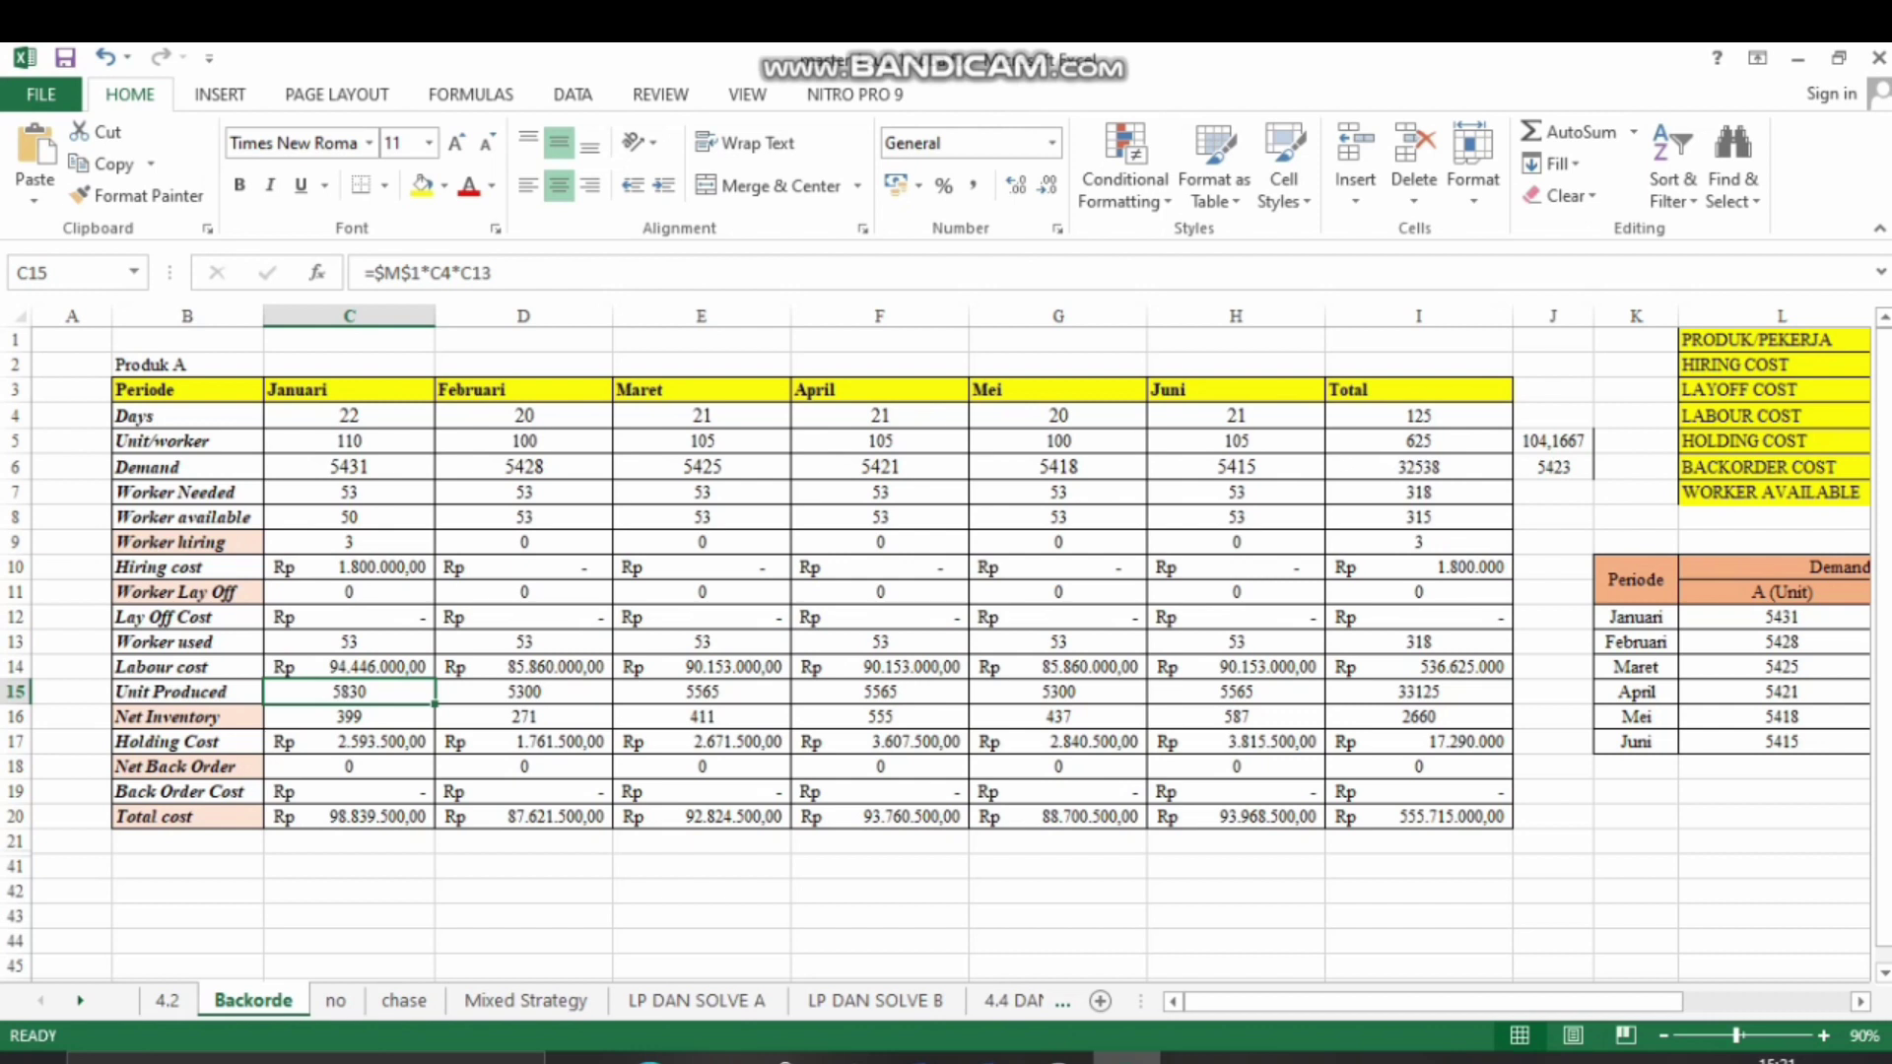
# Examine the Januari Net Inventory, Holding Cost, Net Back Order and Back Order Cost formulas in C16 to C19.
pyautogui.press('Down')
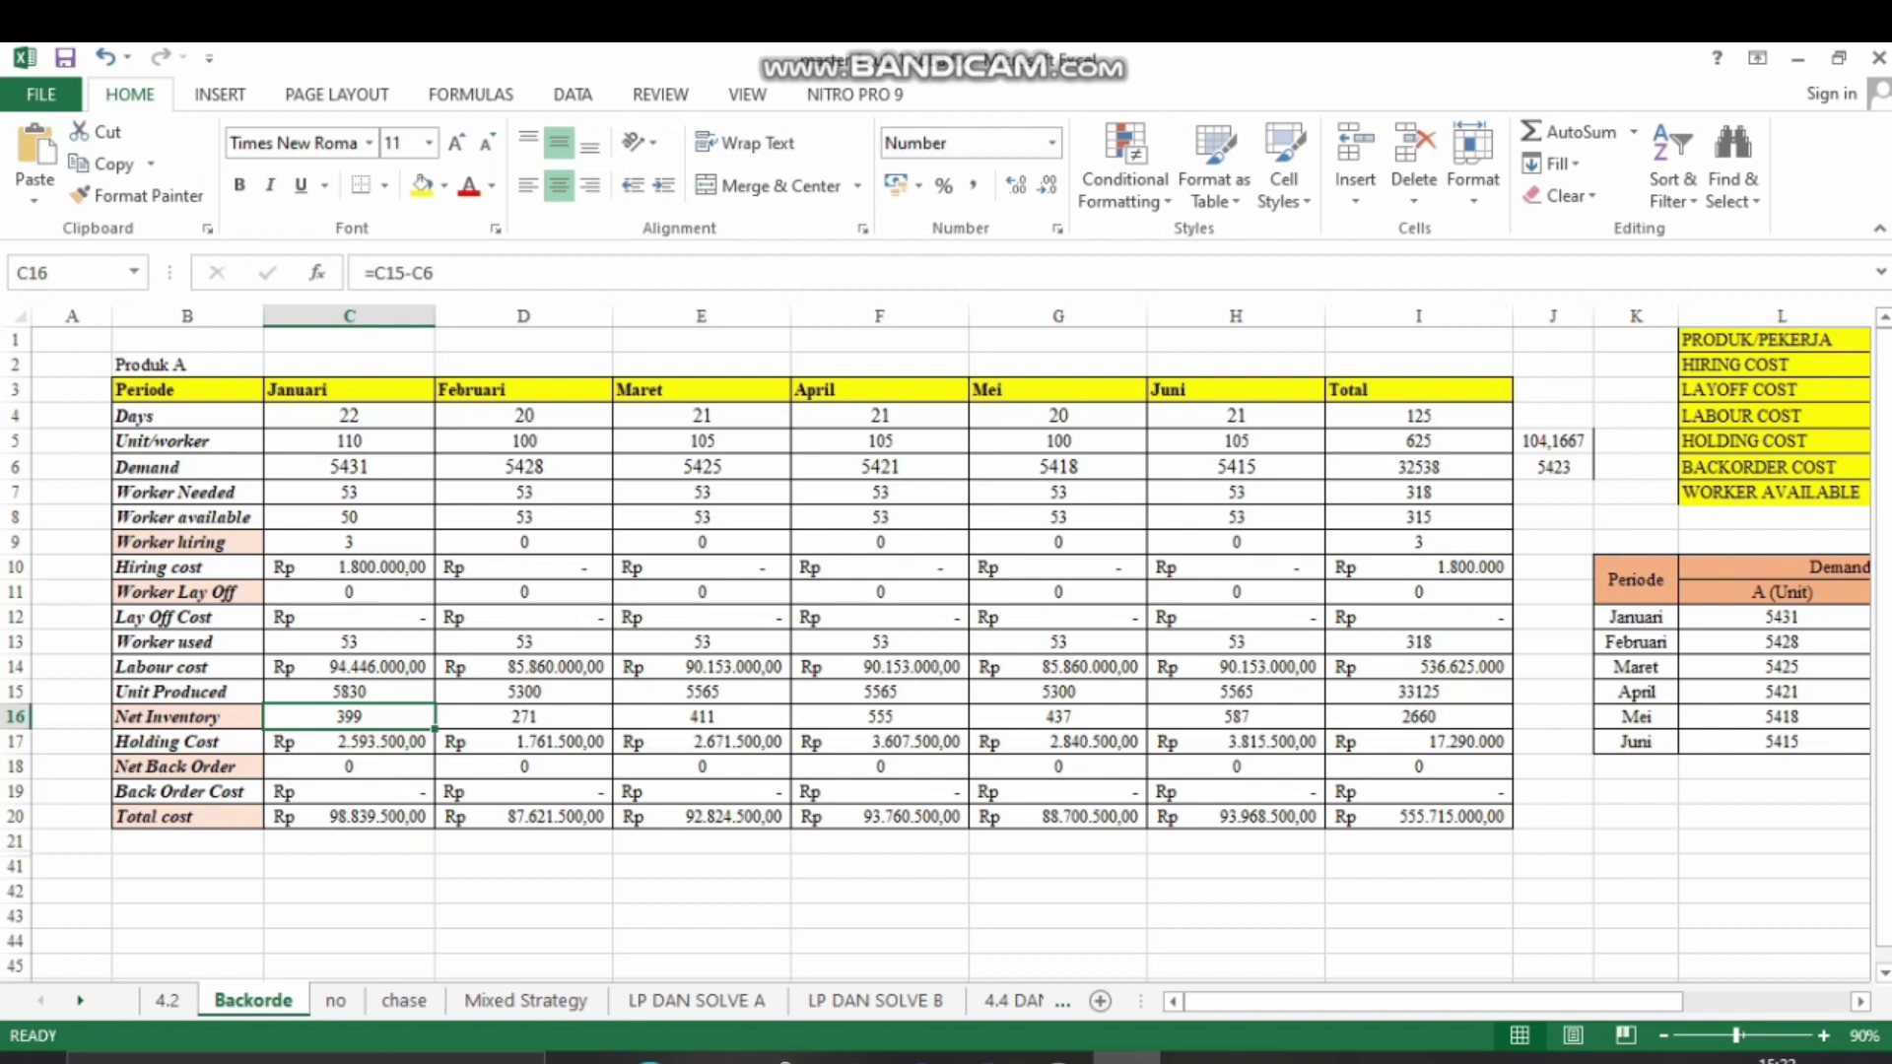
pyautogui.click(349, 741)
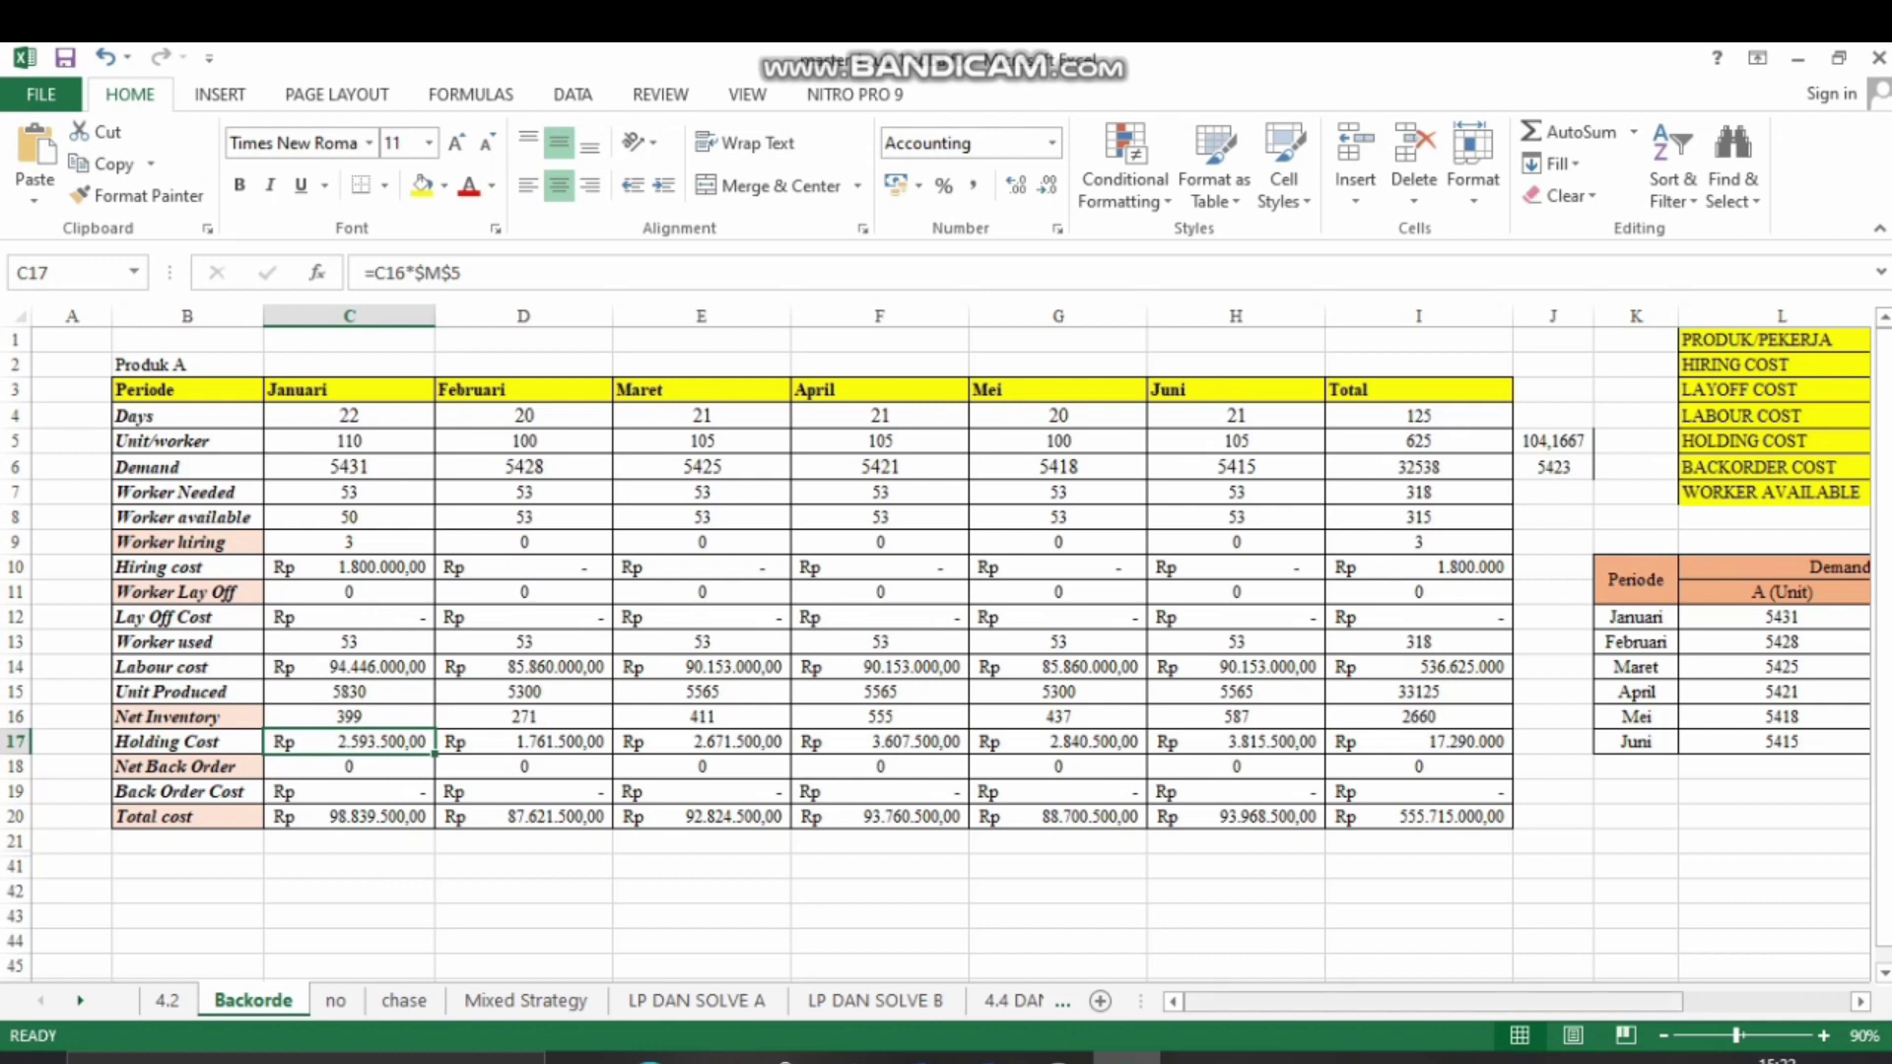
pyautogui.moveTo(1432, 1002)
pyautogui.mouseDown()
pyautogui.moveTo(1484, 1002)
pyautogui.moveTo(1433, 1002)
pyautogui.mouseUp()
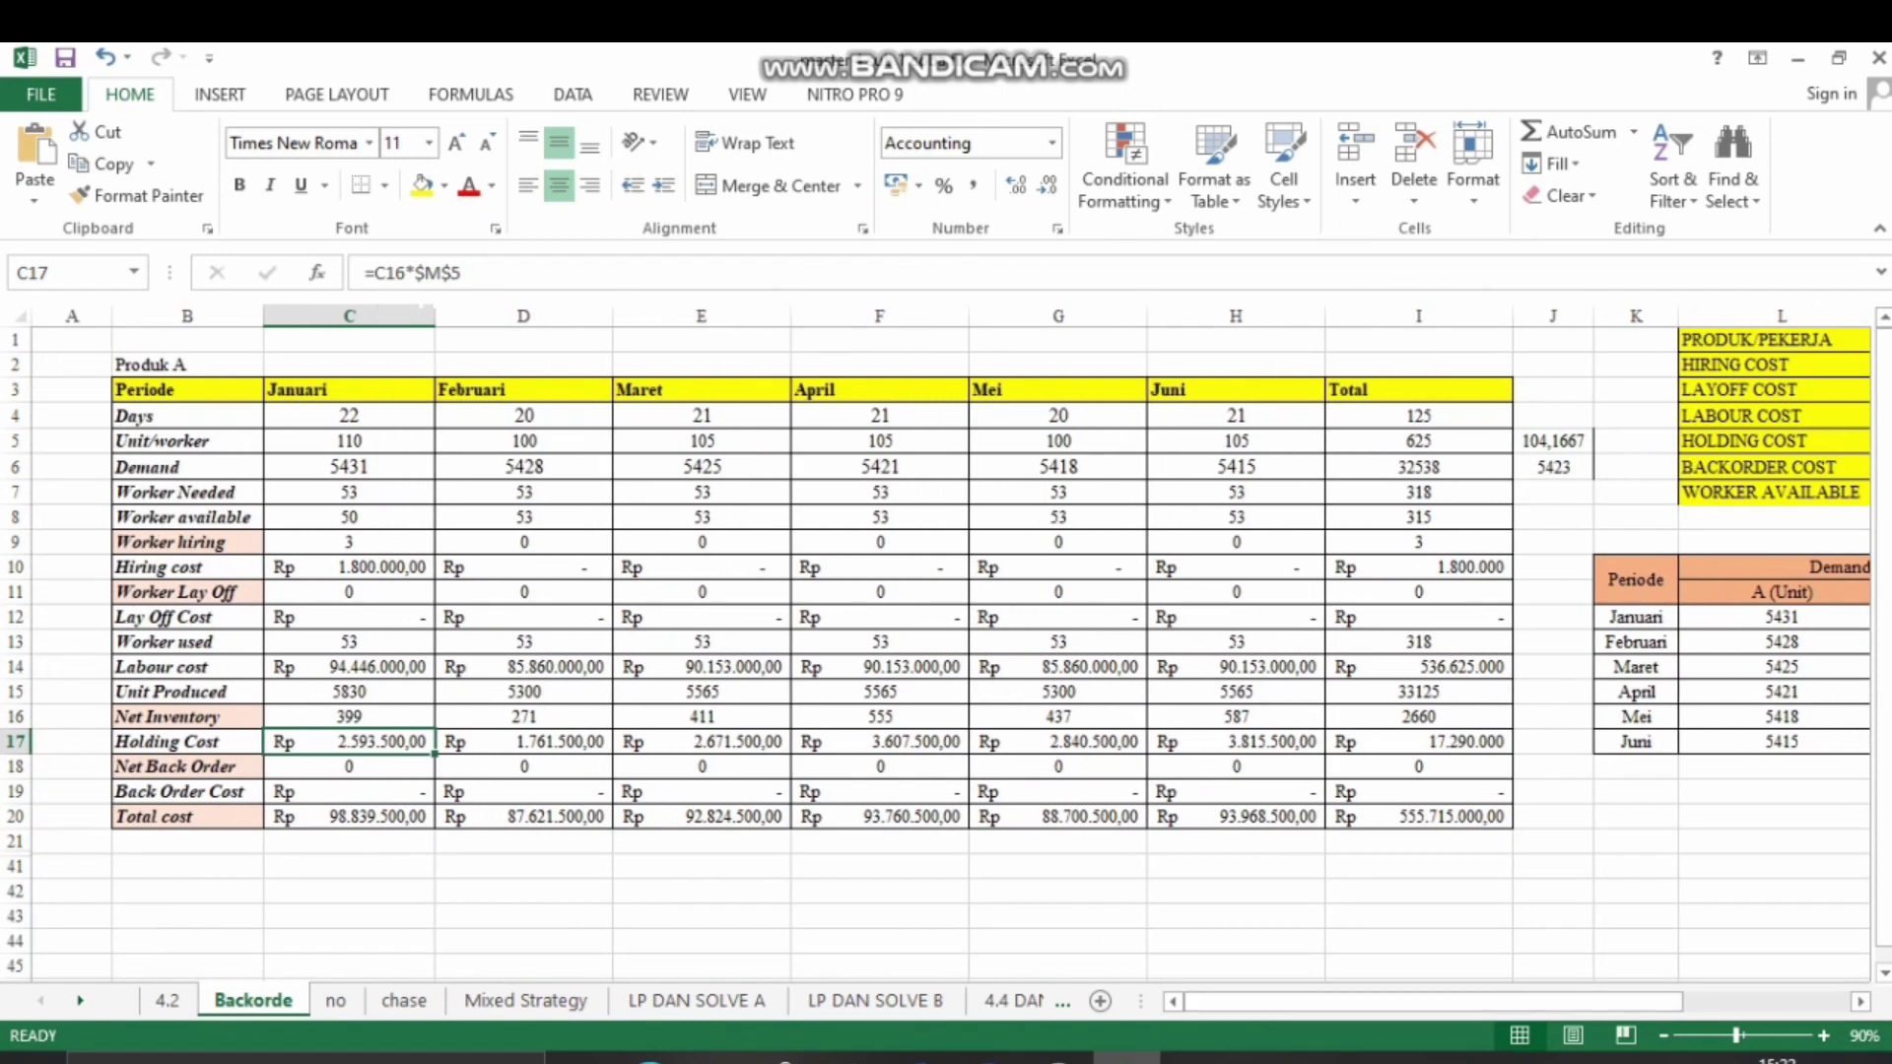
pyautogui.click(348, 718)
pyautogui.click(348, 742)
pyautogui.click(349, 766)
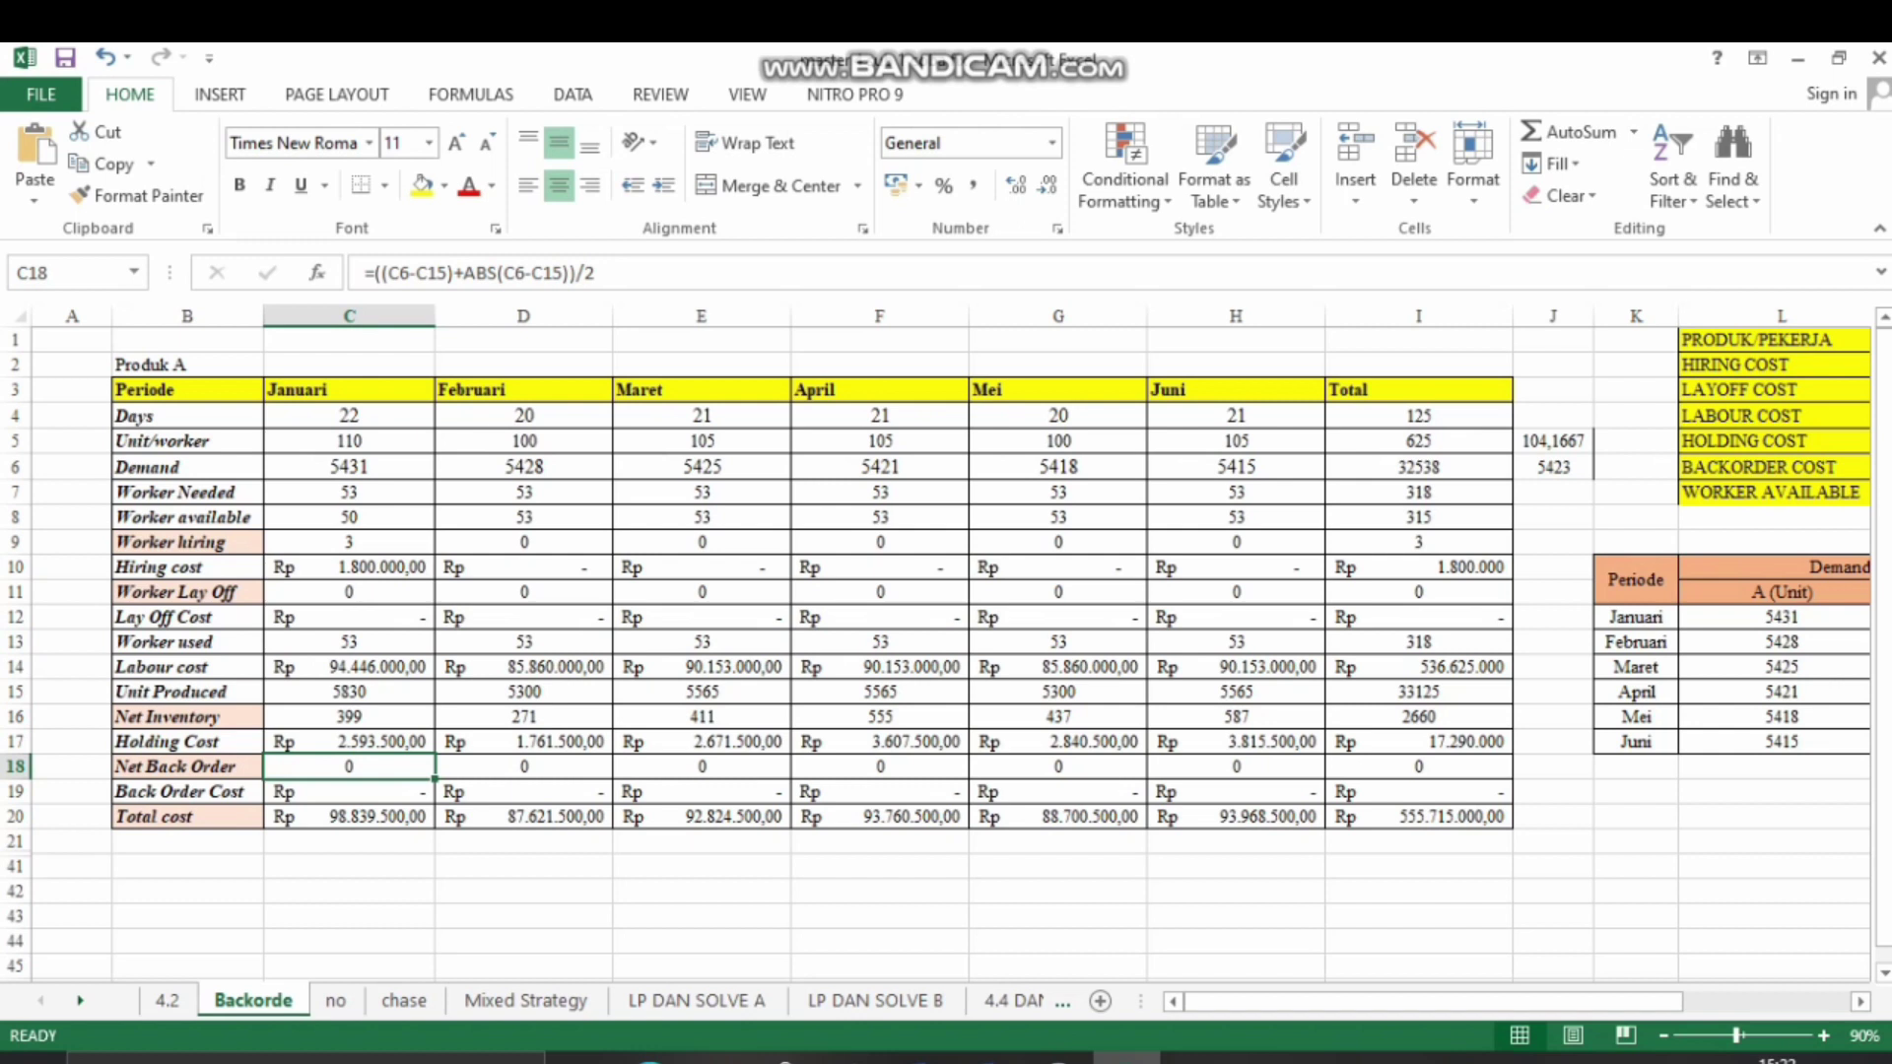
pyautogui.click(349, 792)
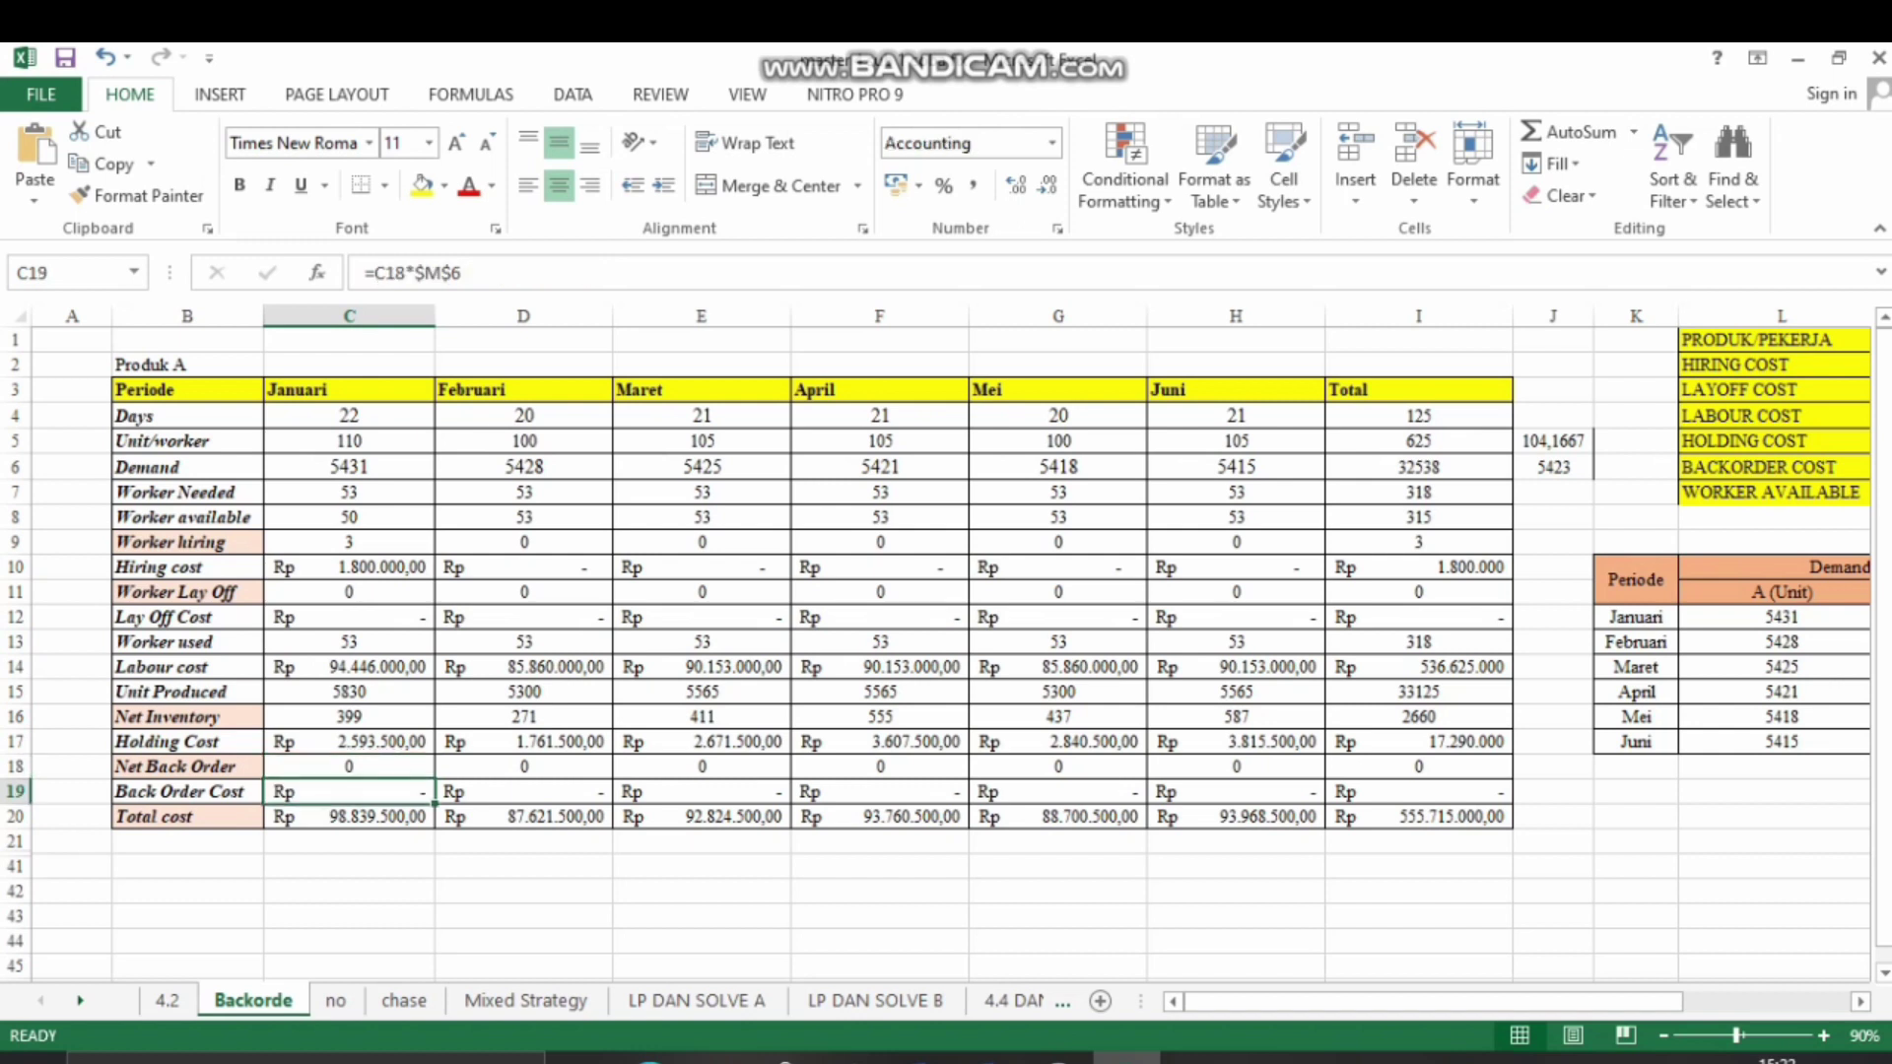
# Compare the Total cost formulas in row 20 from Januari to the Total column.
pyautogui.click(348, 817)
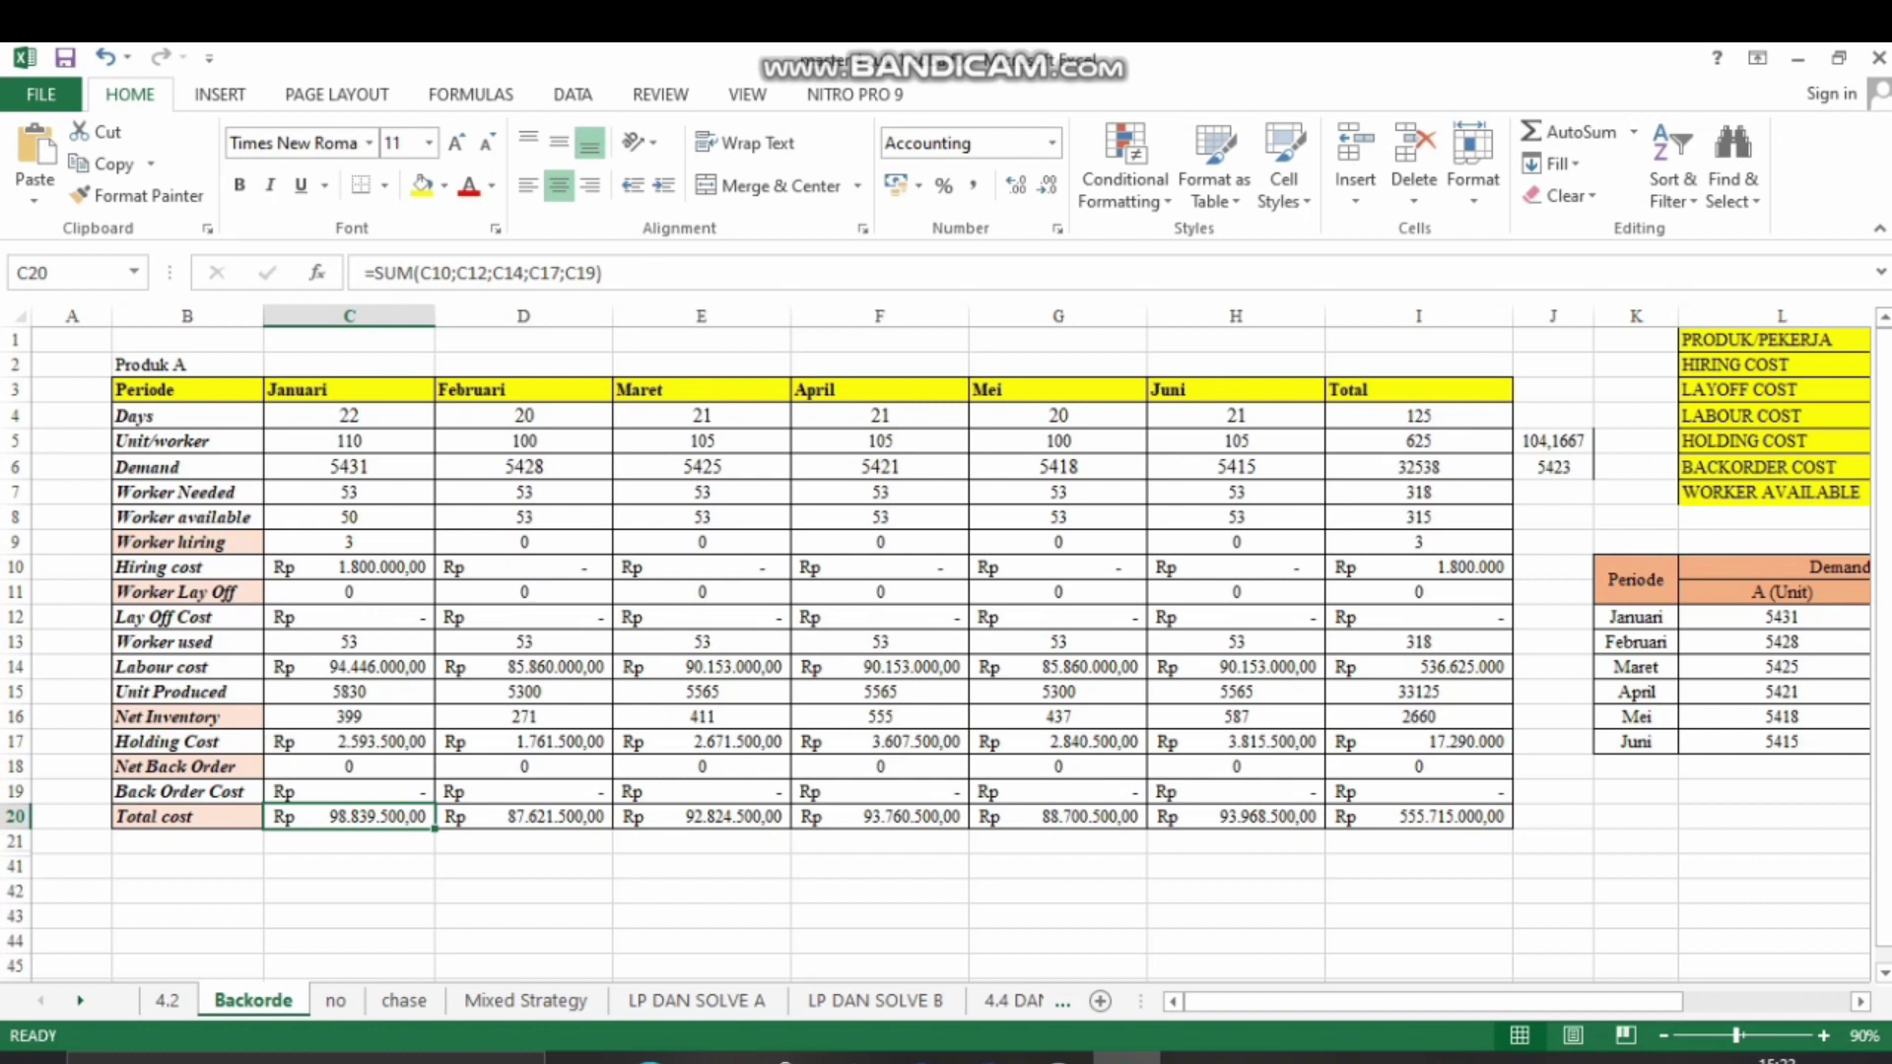
pyautogui.press('Right')
pyautogui.press('Right')
pyautogui.press('Right')
pyautogui.press('Right')
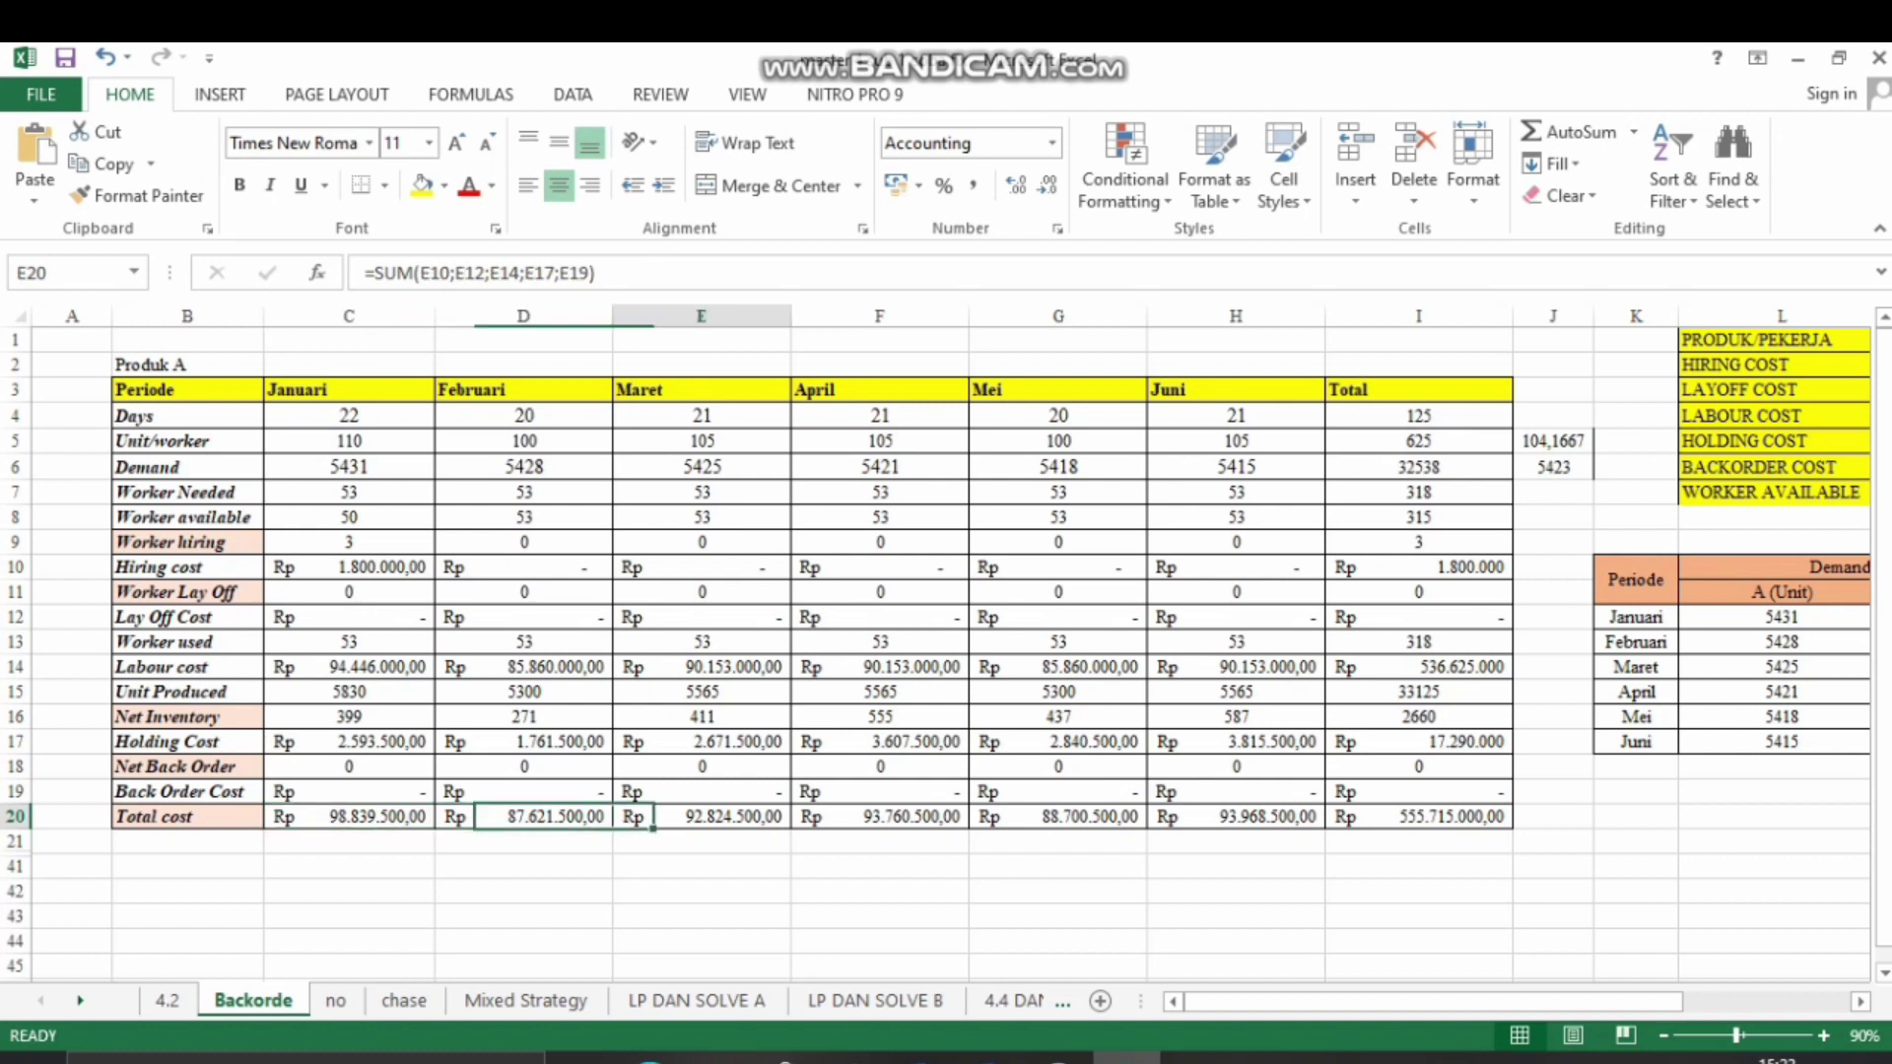
pyautogui.press('Right')
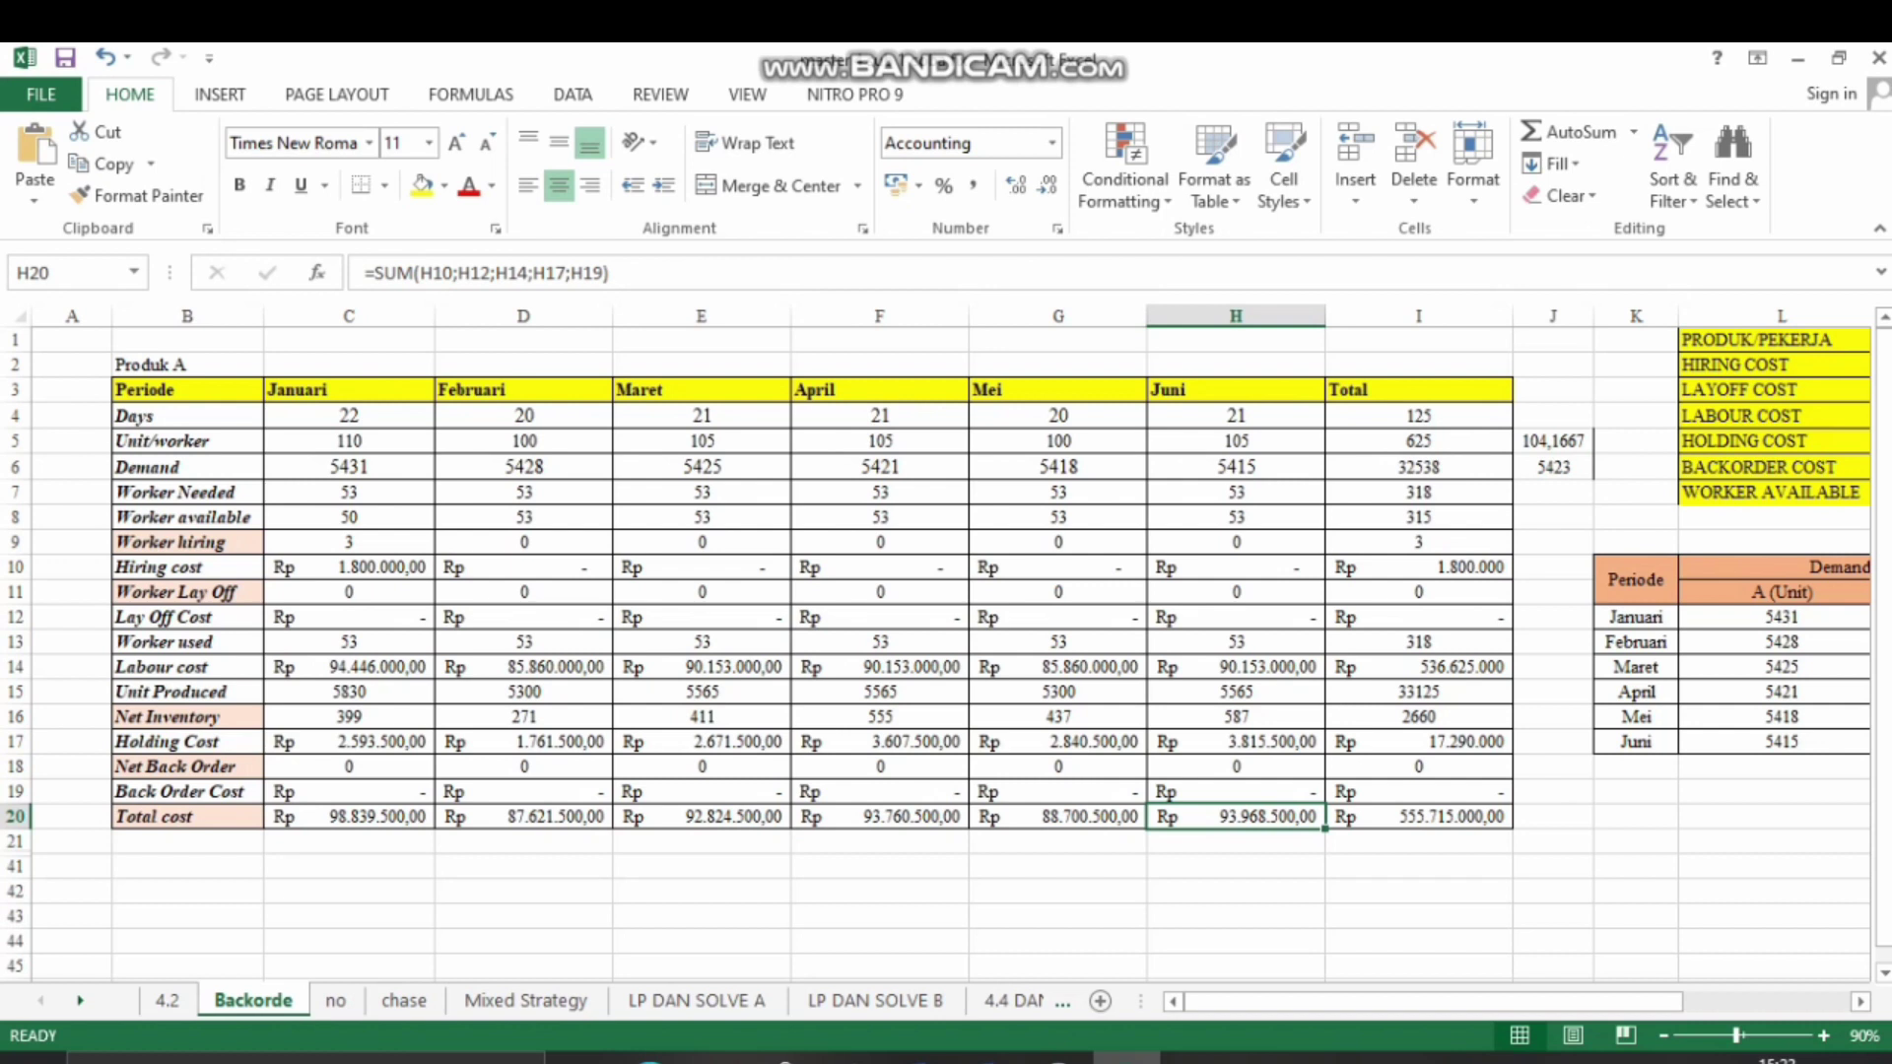
pyautogui.press('Right')
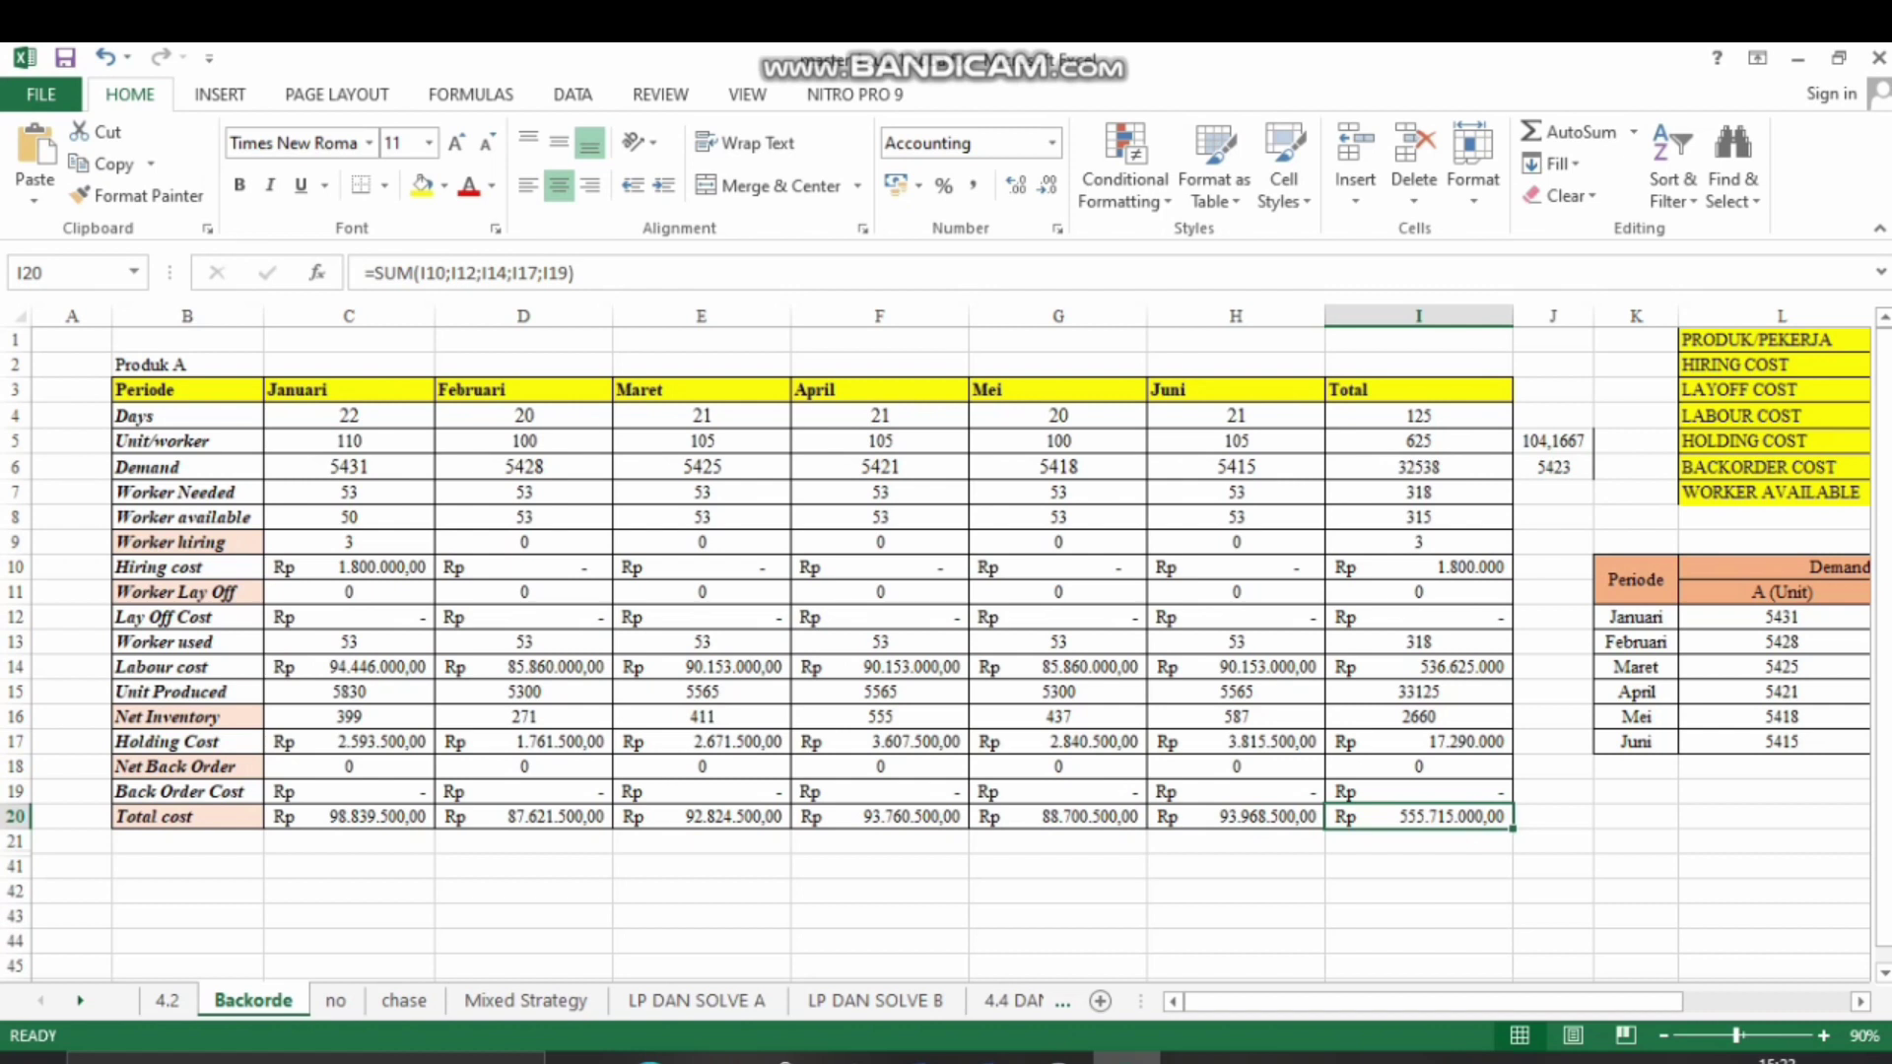
pyautogui.press('F2')
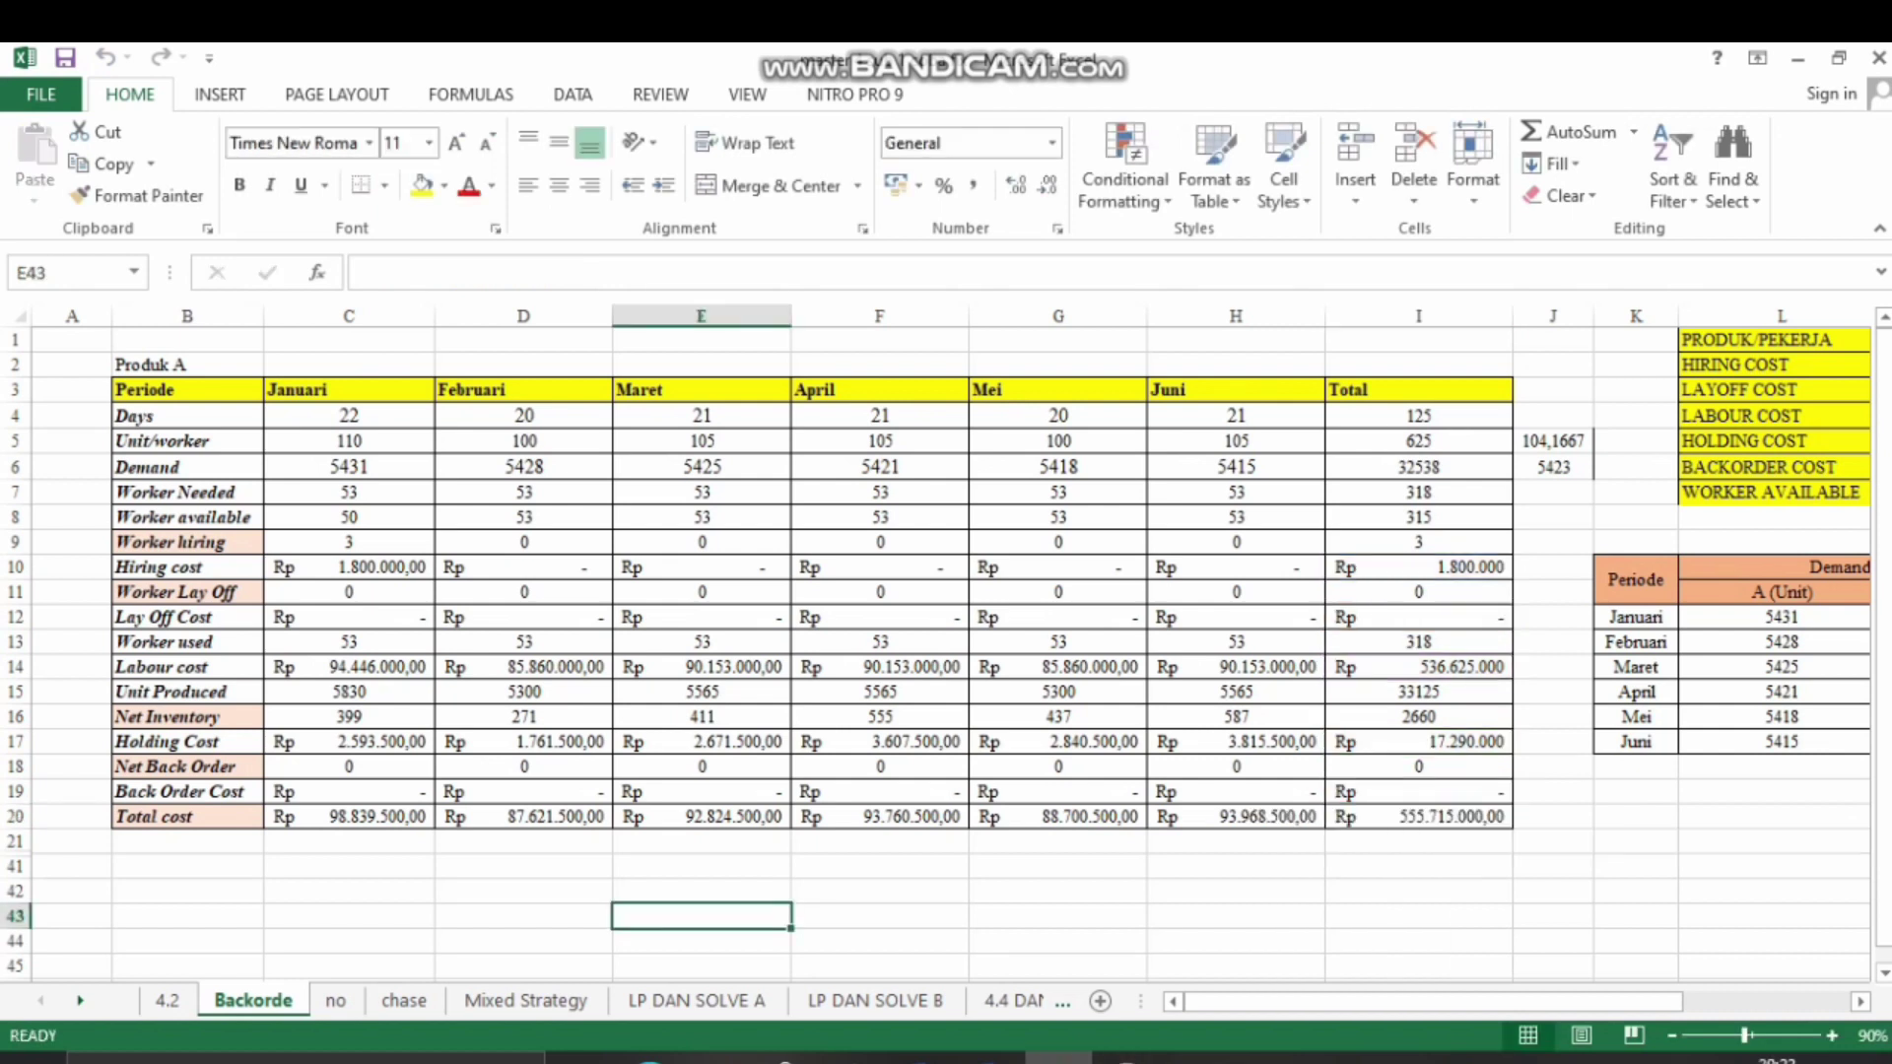
# Review the Januari Net Back Order formula in C18 alongside the Back Order Cost and Net Inventory formulas.
pyautogui.click(349, 767)
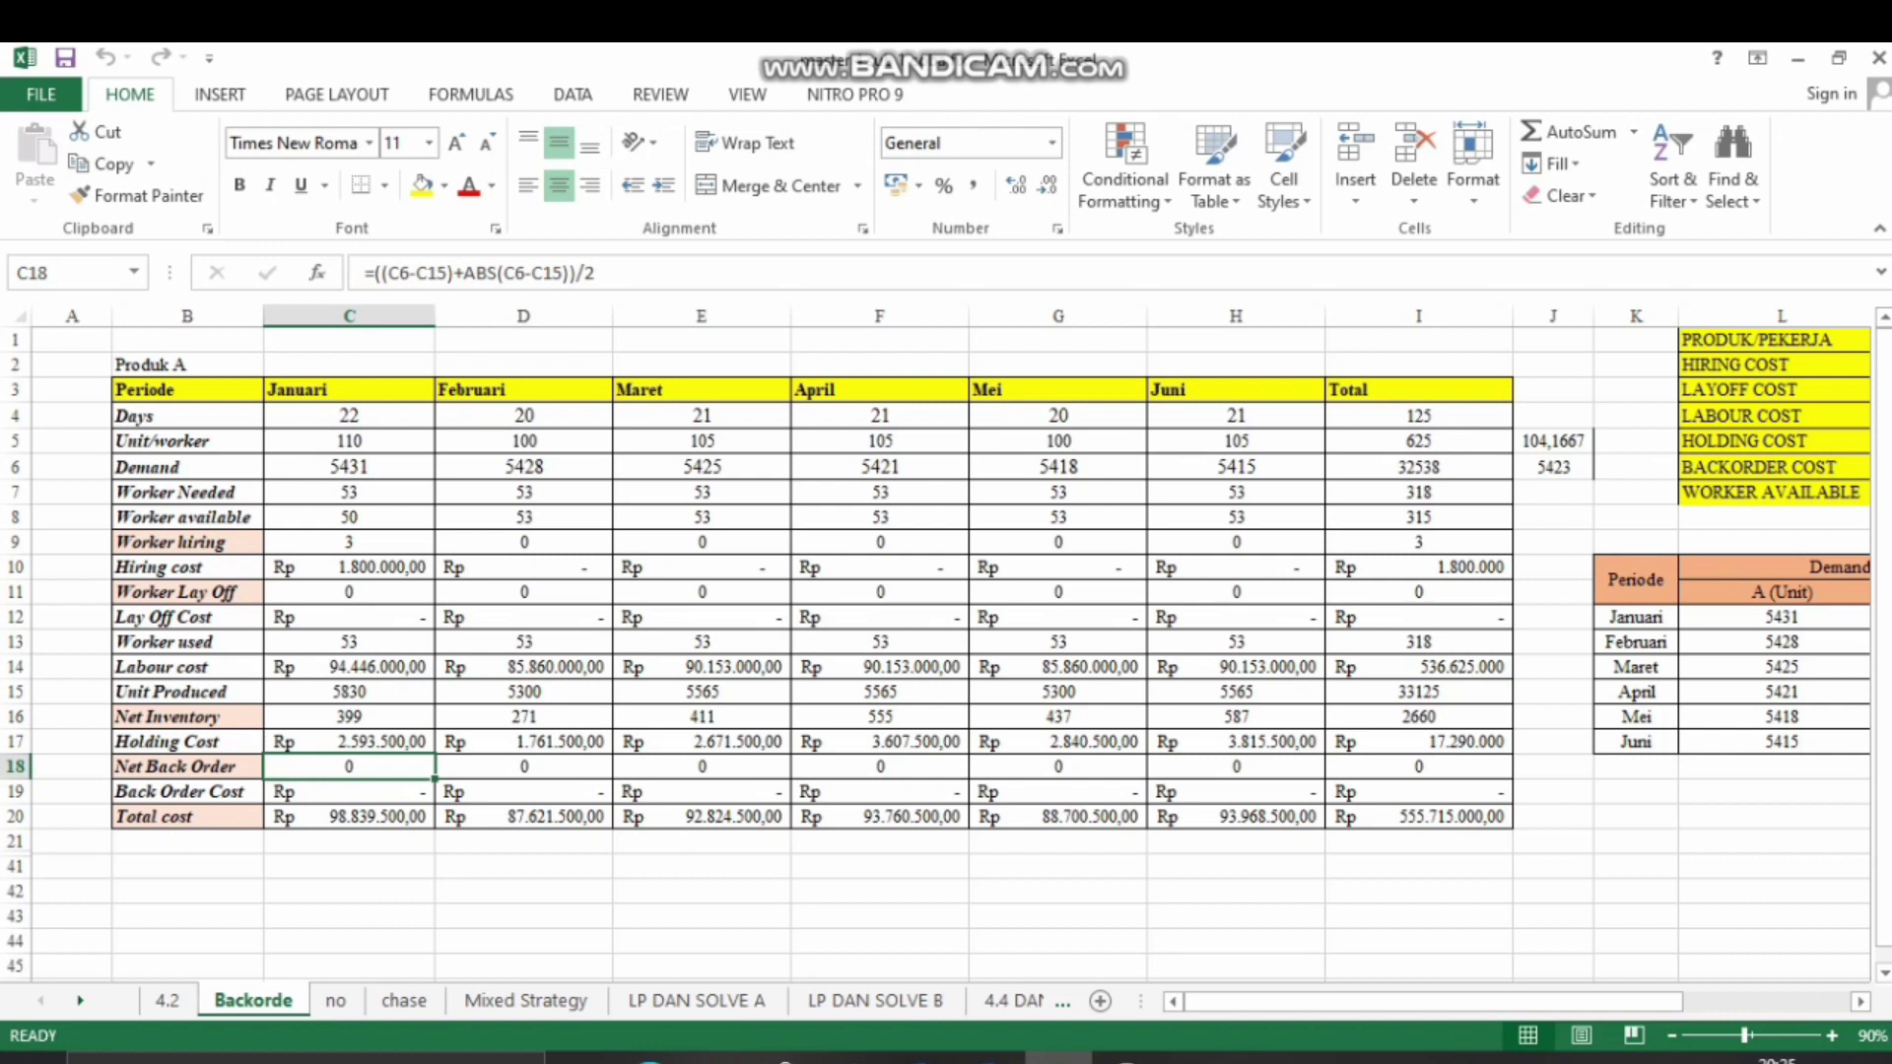
pyautogui.click(349, 792)
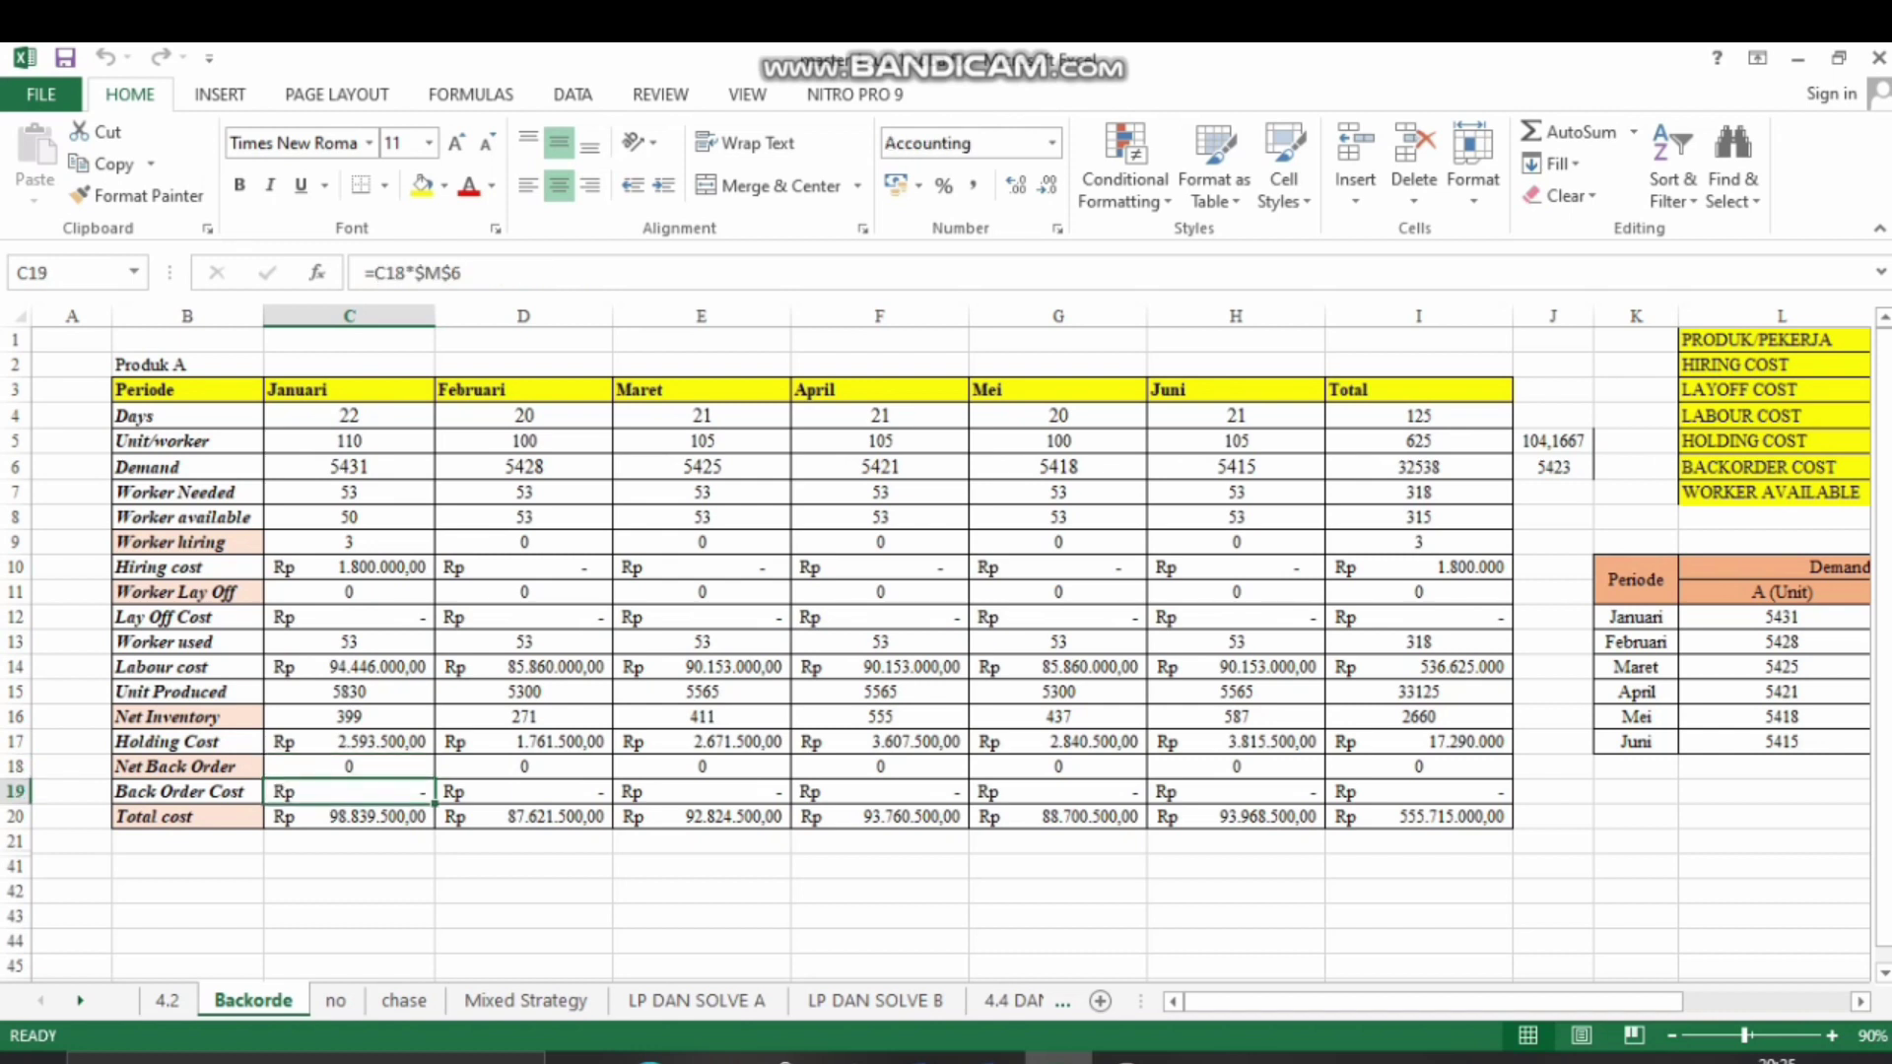
pyautogui.press('Up')
pyautogui.press('Up')
pyautogui.press('Up')
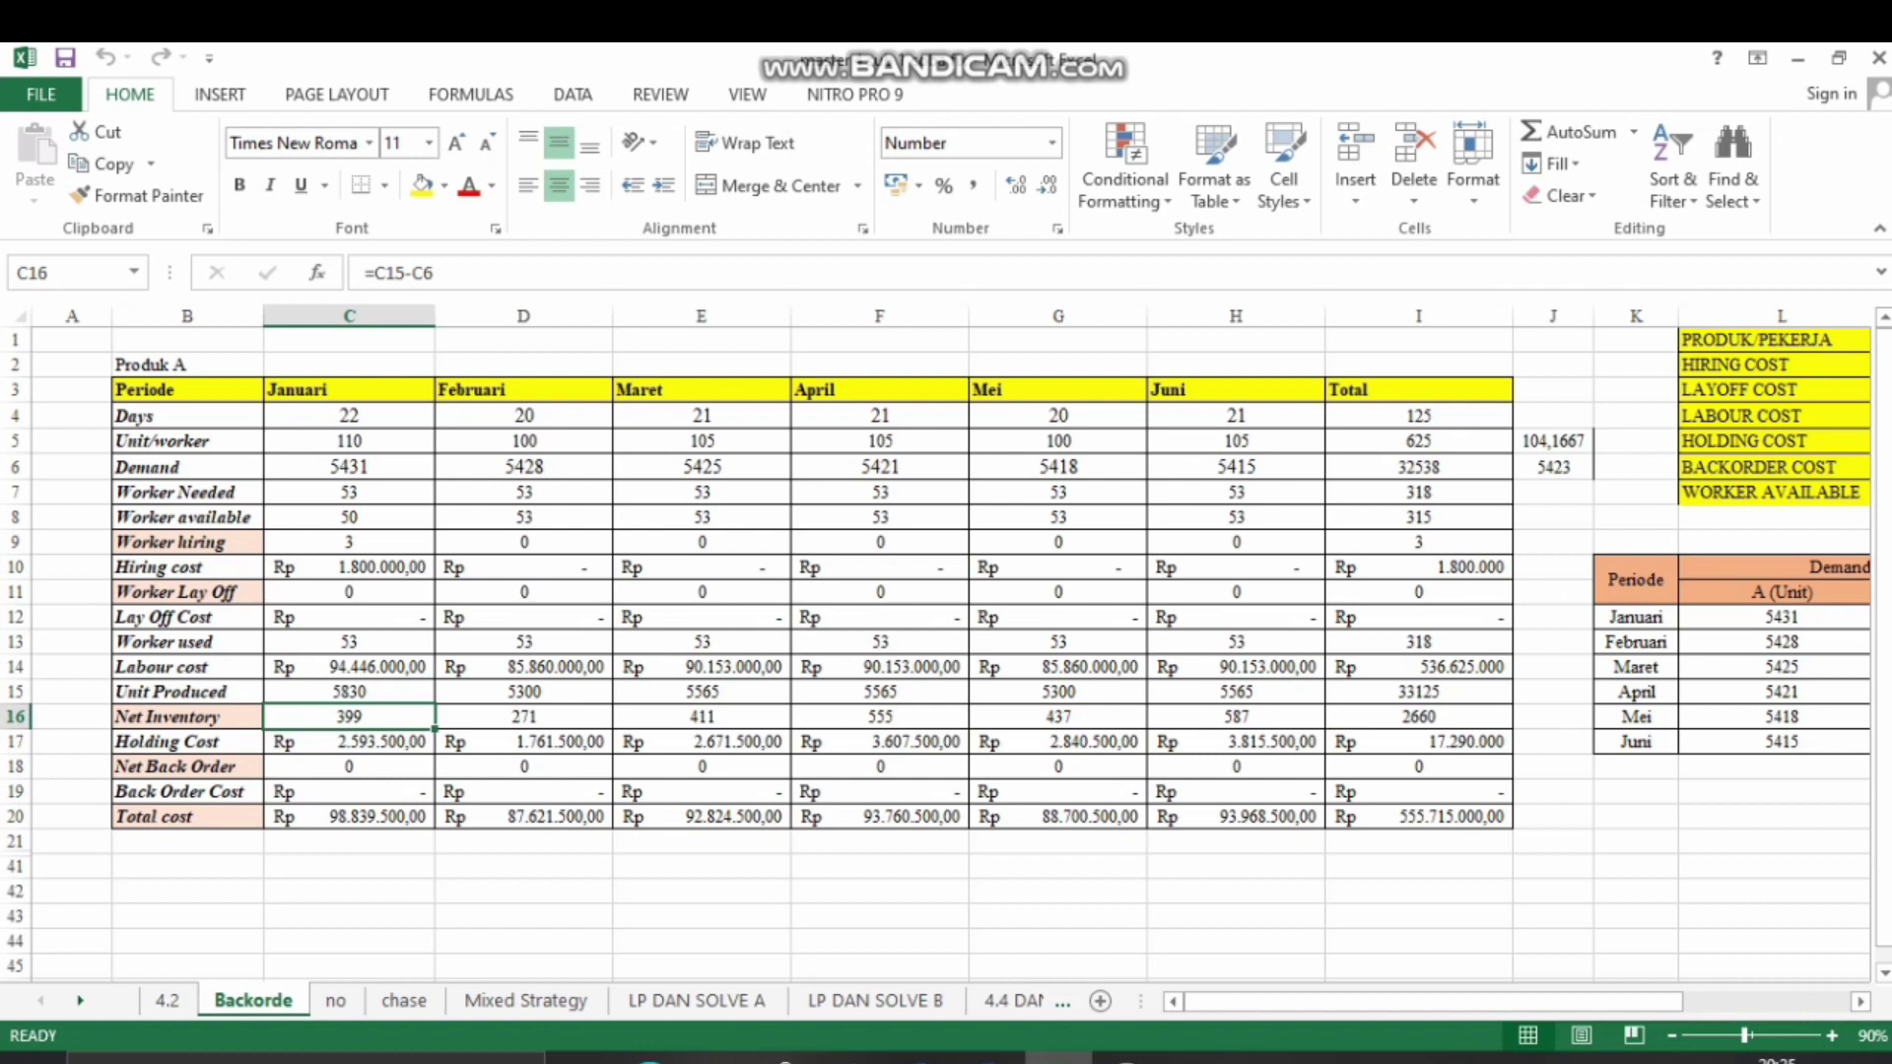
pyautogui.press('Down')
pyautogui.press('Down')
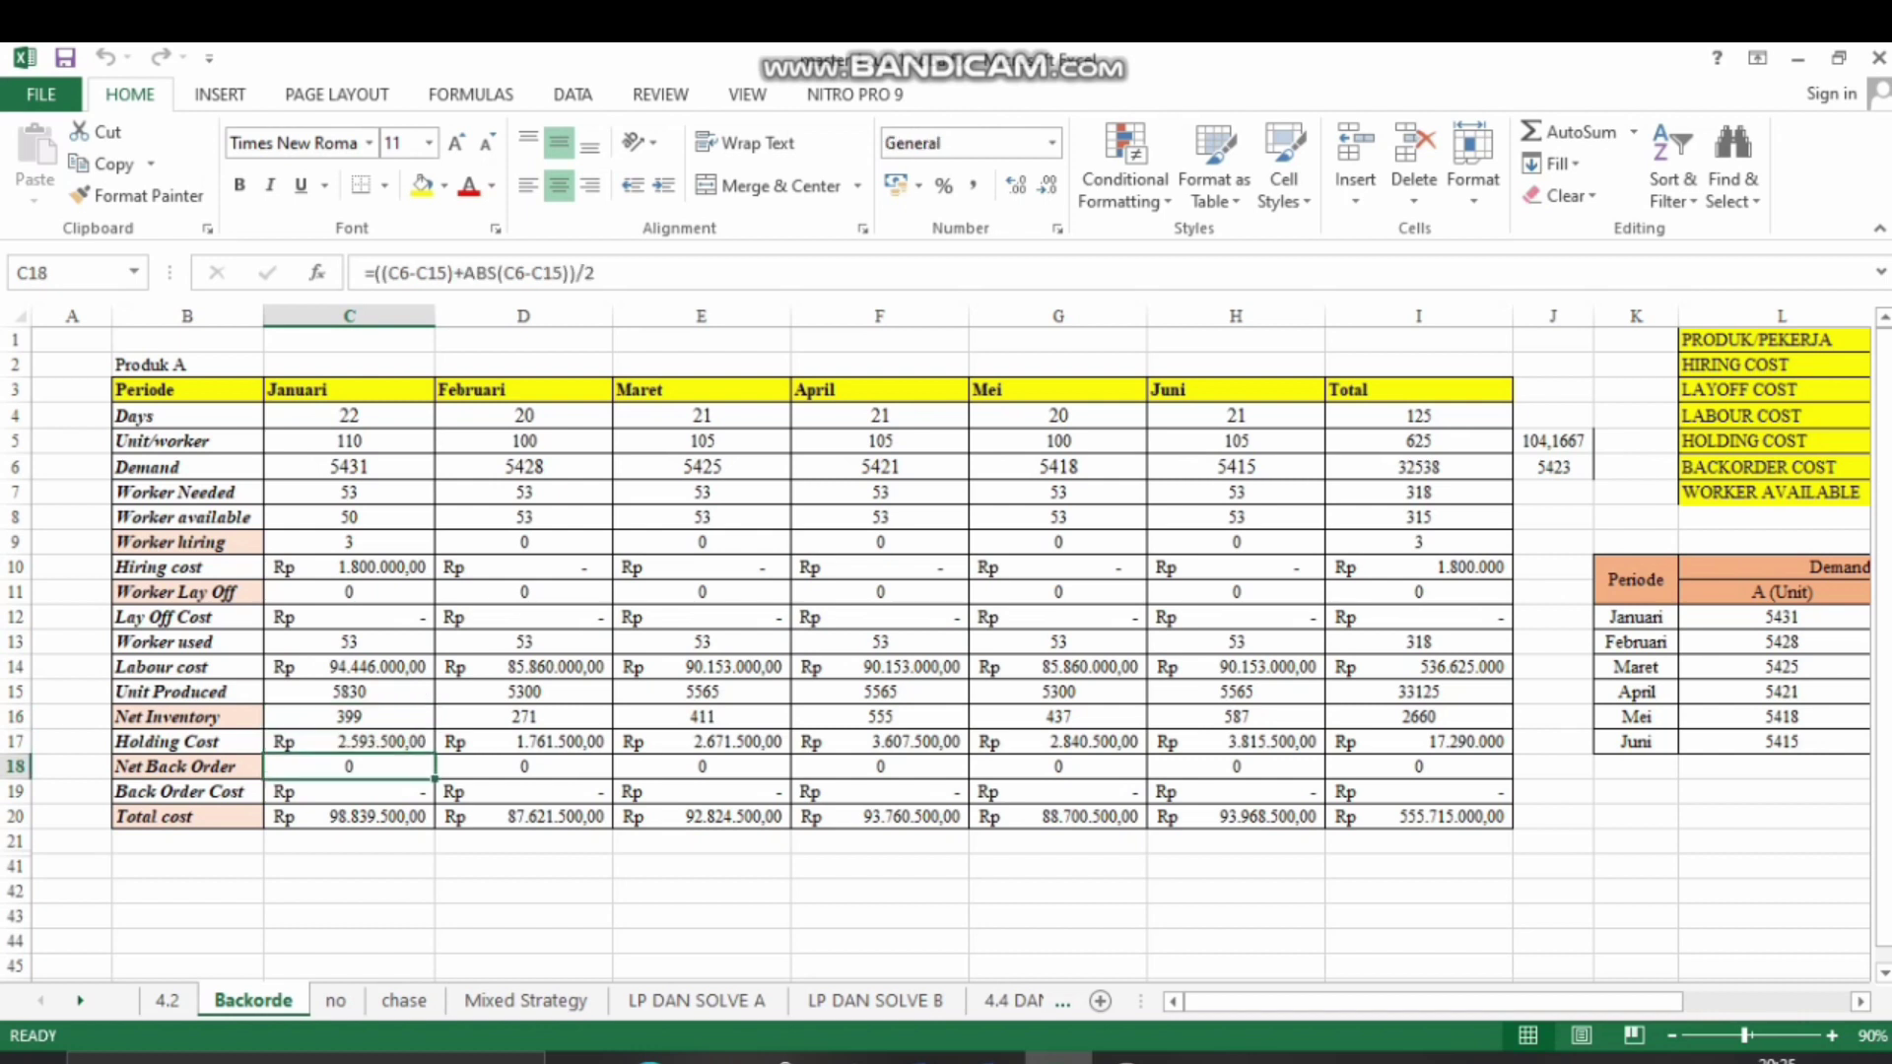
# Compare the Net Back Order formulas in row 18 from Februari to April.
pyautogui.press('Right')
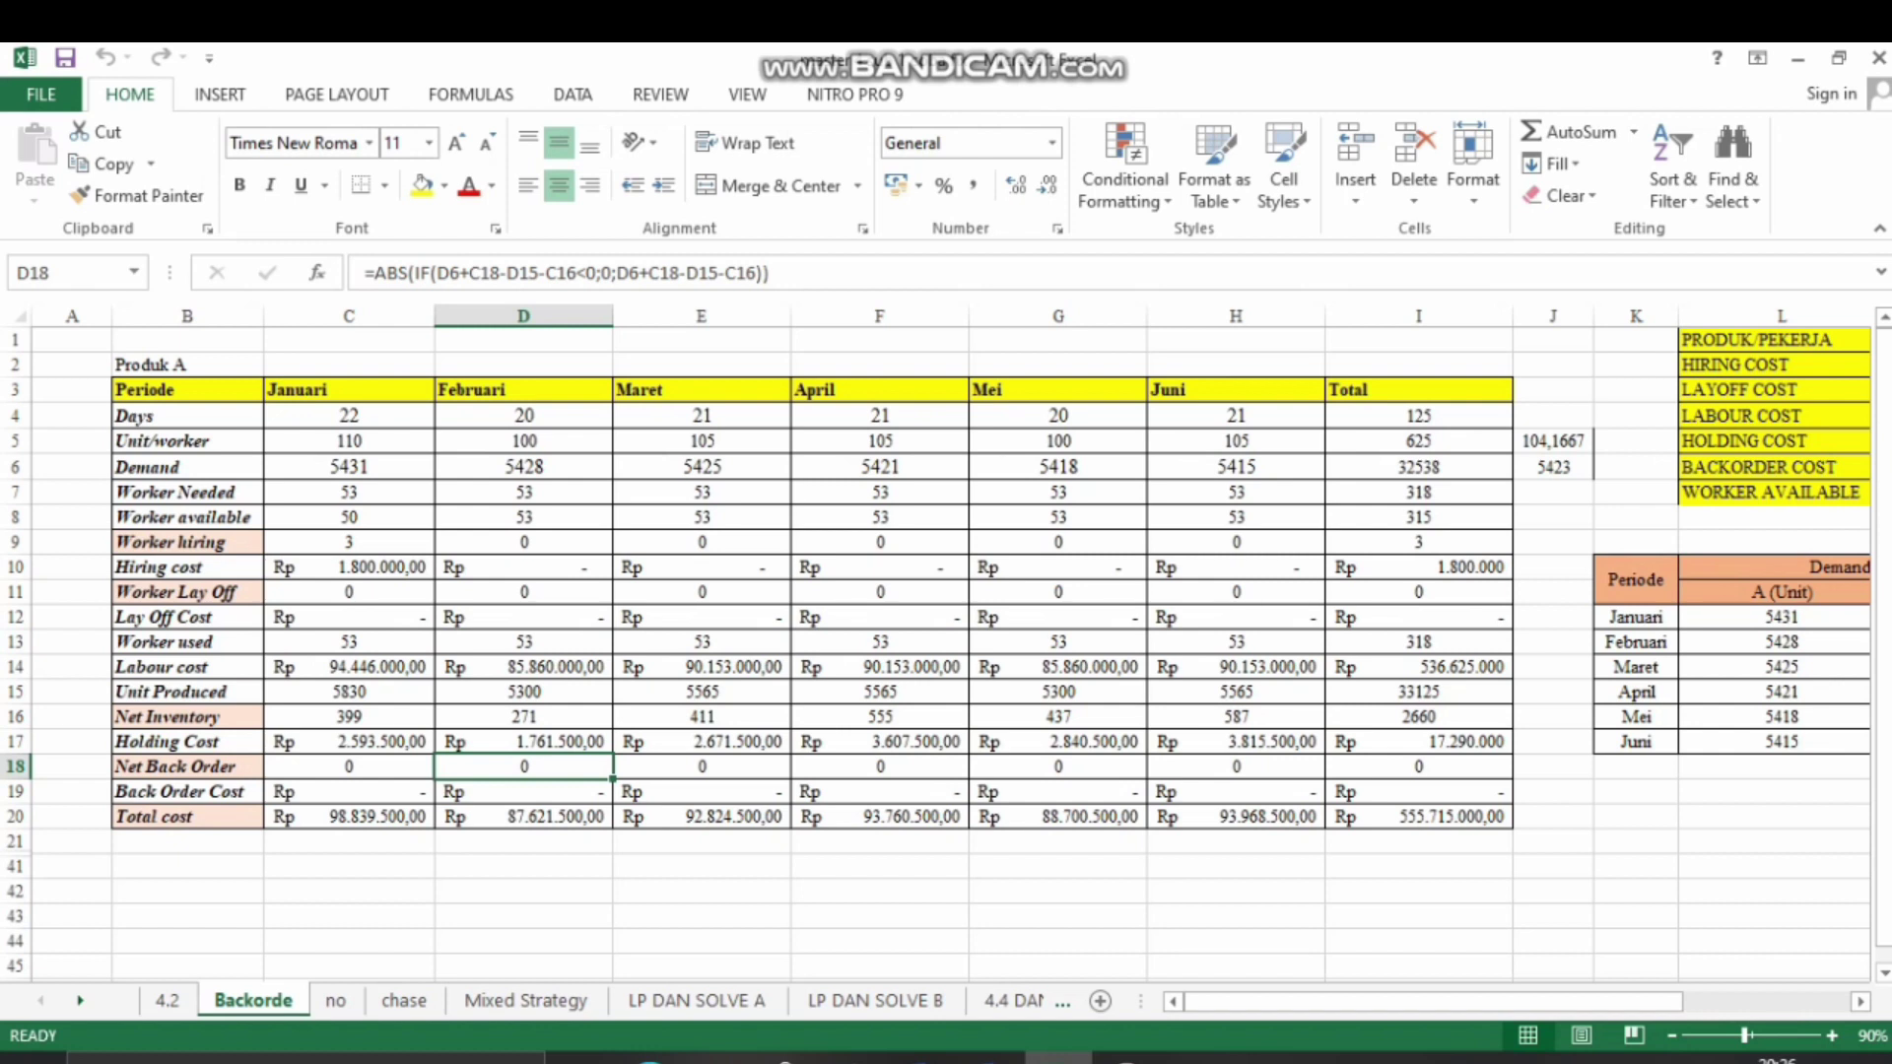
pyautogui.press('Right')
pyautogui.press('Right')
pyautogui.press('Left')
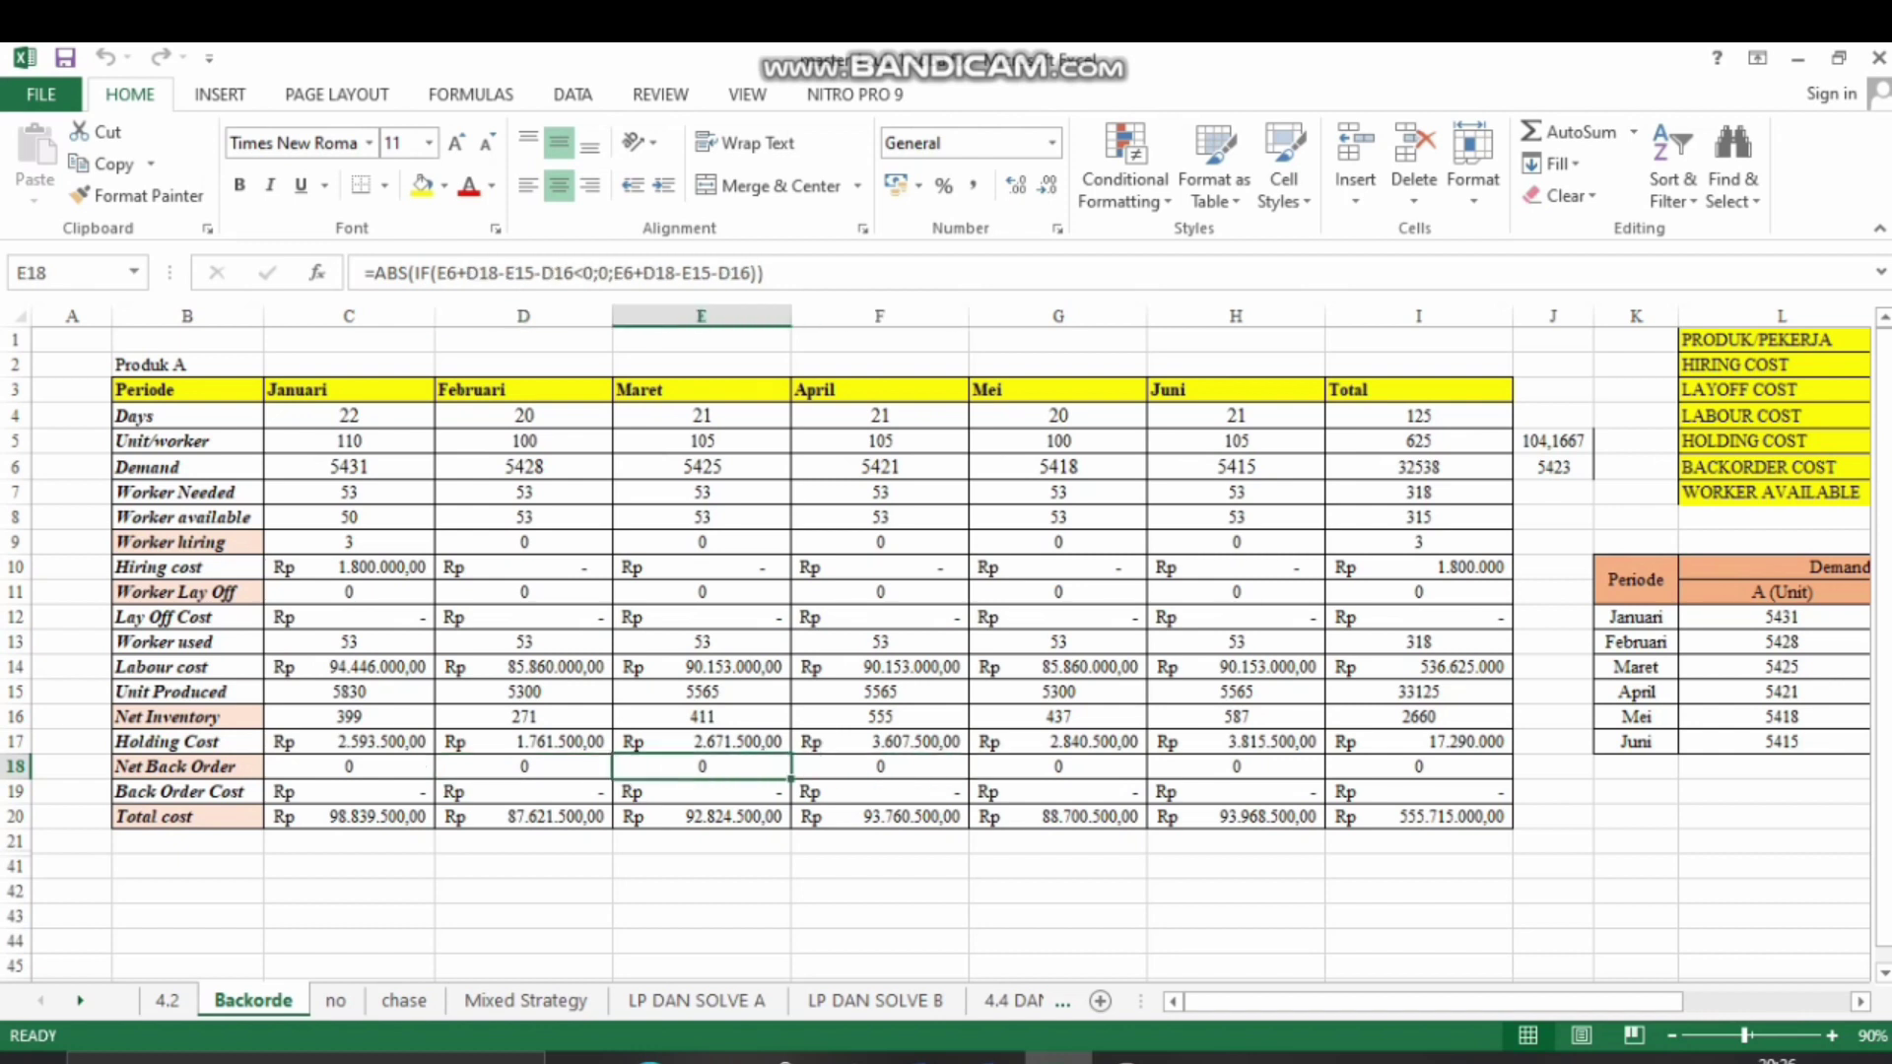
# Recheck the Net Back Order formulas in row 18 of the backorder table, going past April and back toward Januari.
pyautogui.press('Right')
pyautogui.press('Right')
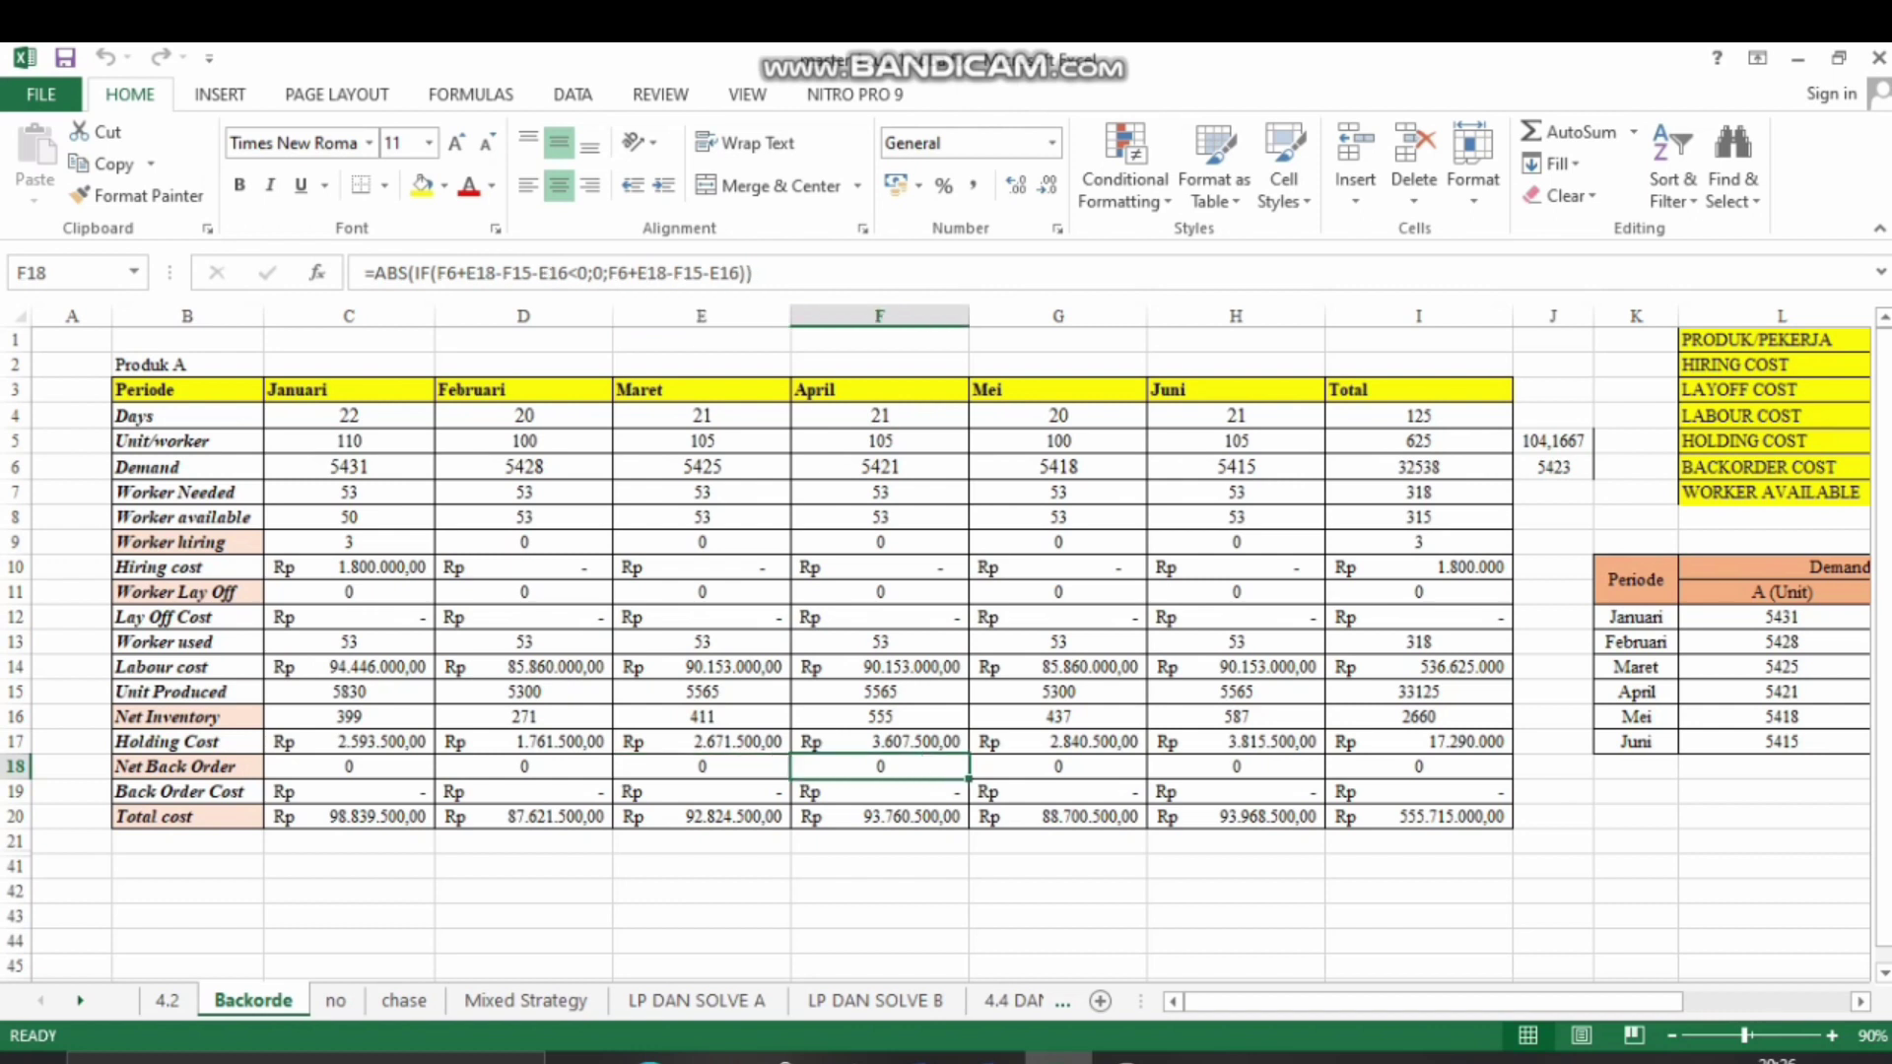
pyautogui.press('Left')
pyautogui.press('Left')
pyautogui.press('Left')
pyautogui.press('Left')
pyautogui.press('Left')
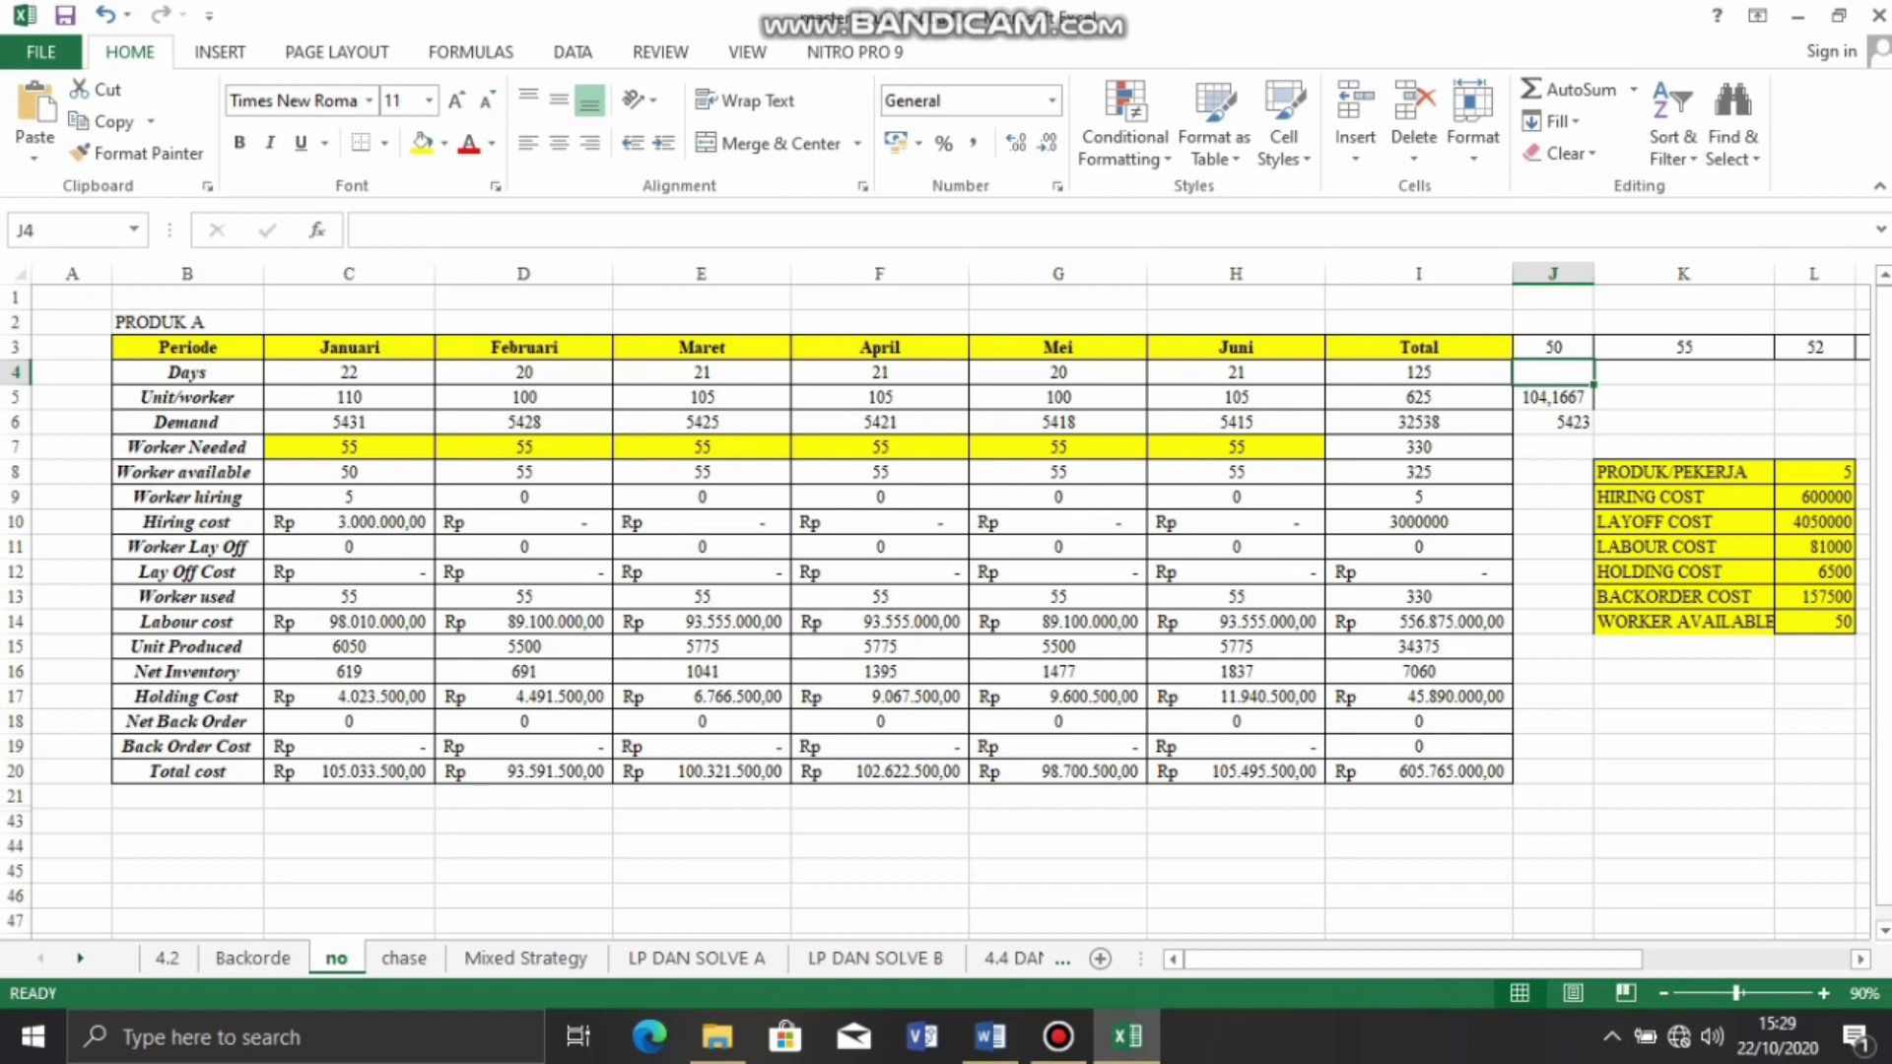
# Examine the Januari Days, Unit/worker and Demand formulas on the "no" sheet, plus the PRODUK/PEKERJA source in L8.
pyautogui.click(348, 373)
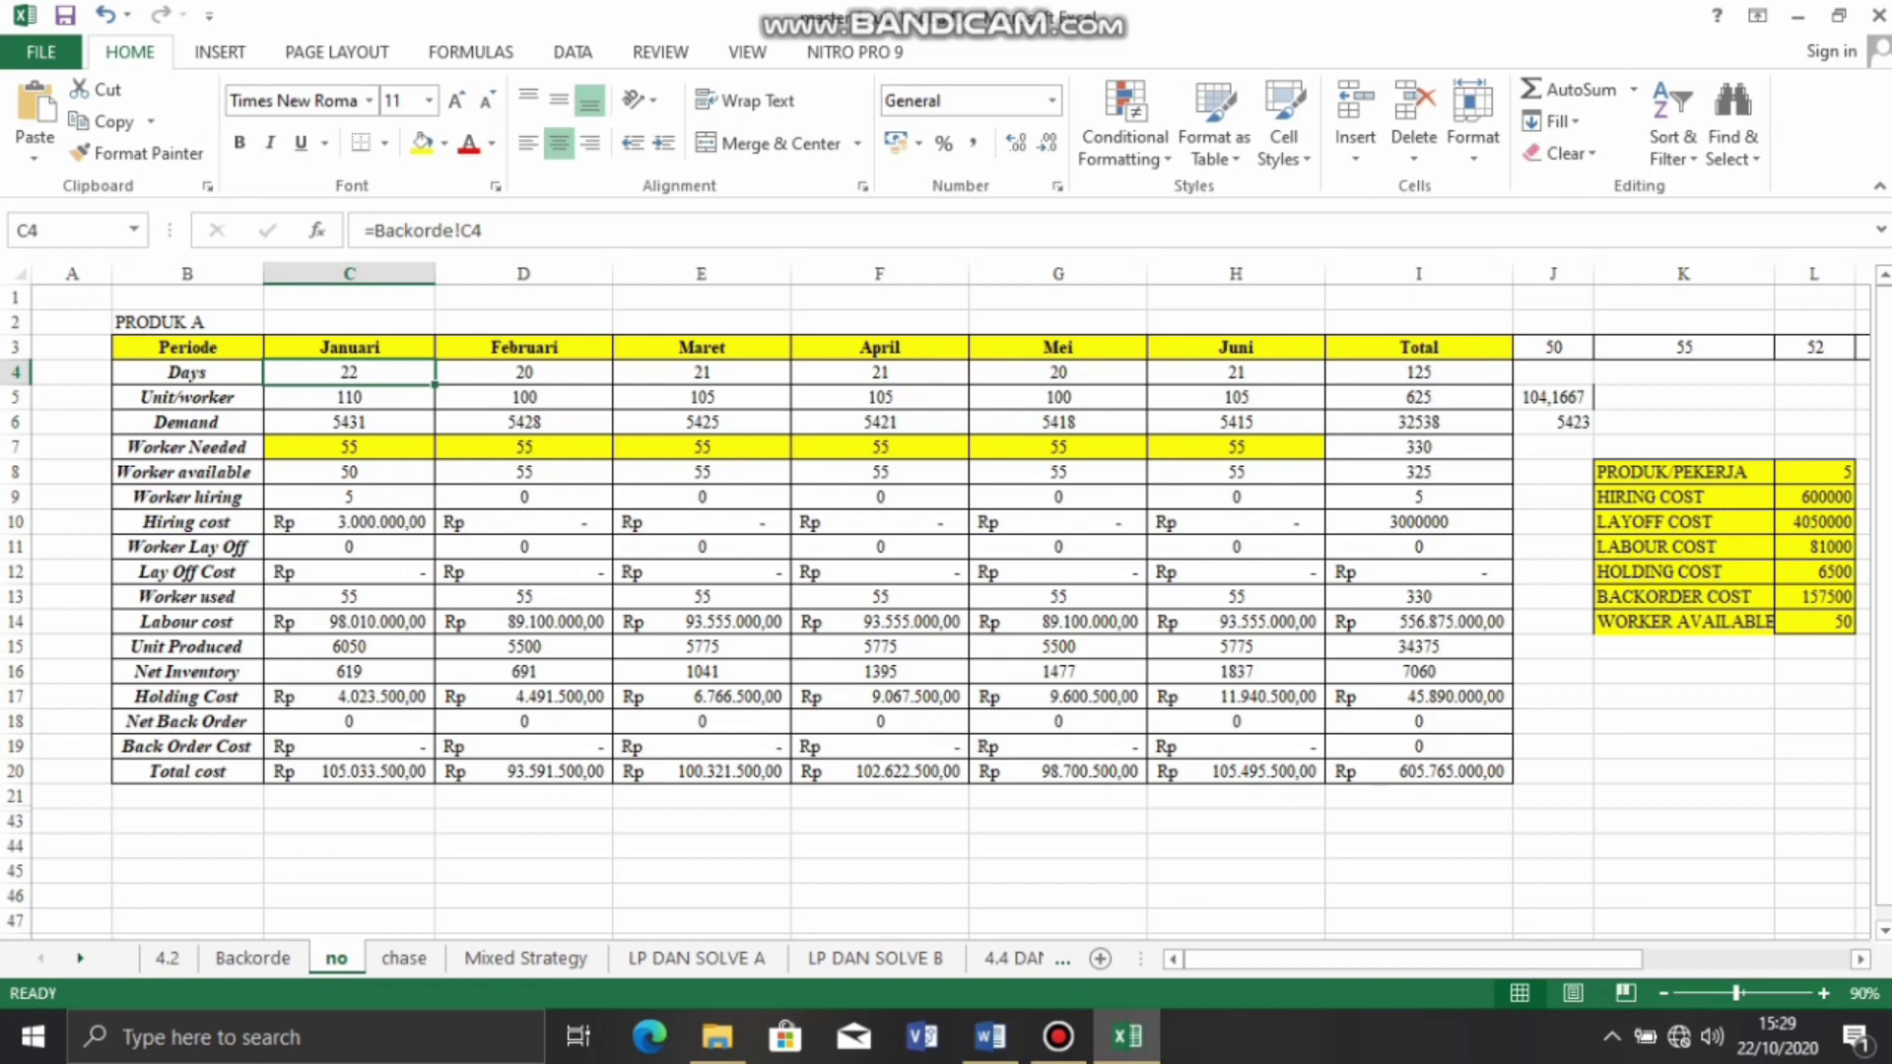
pyautogui.click(349, 397)
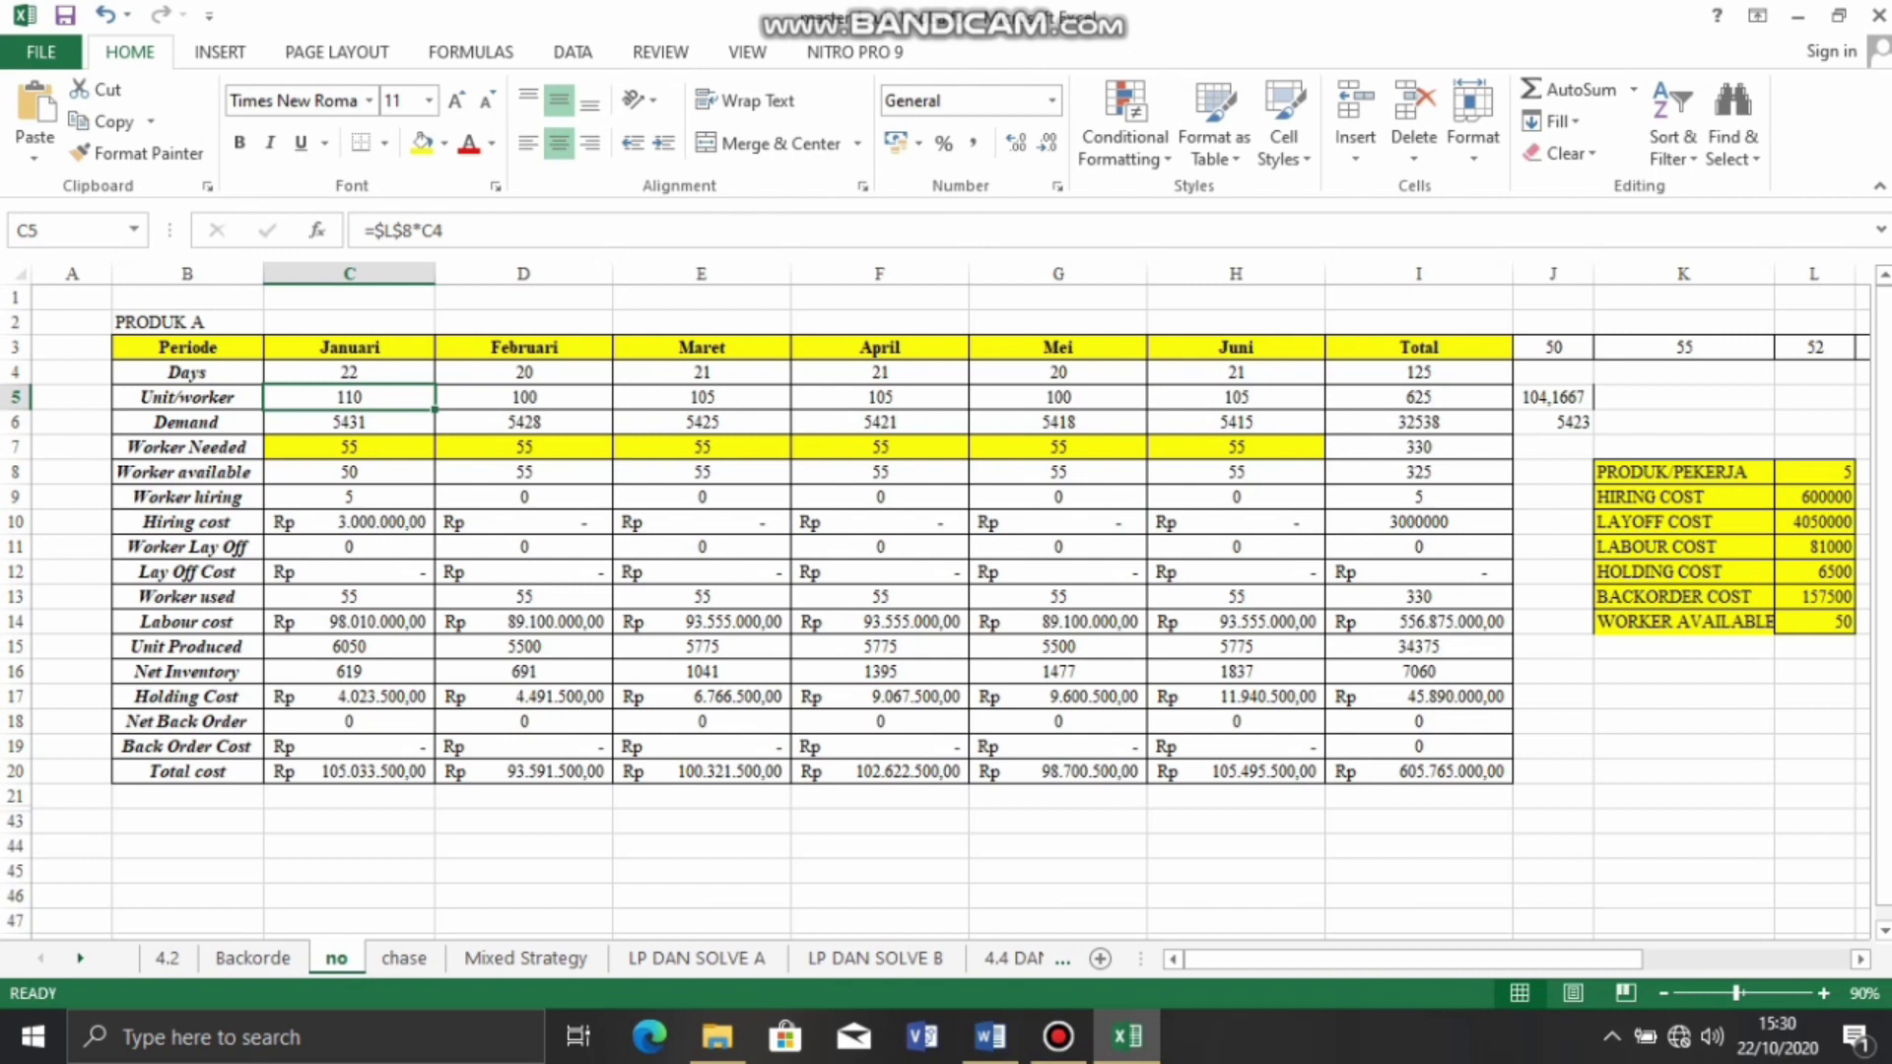
pyautogui.click(1814, 472)
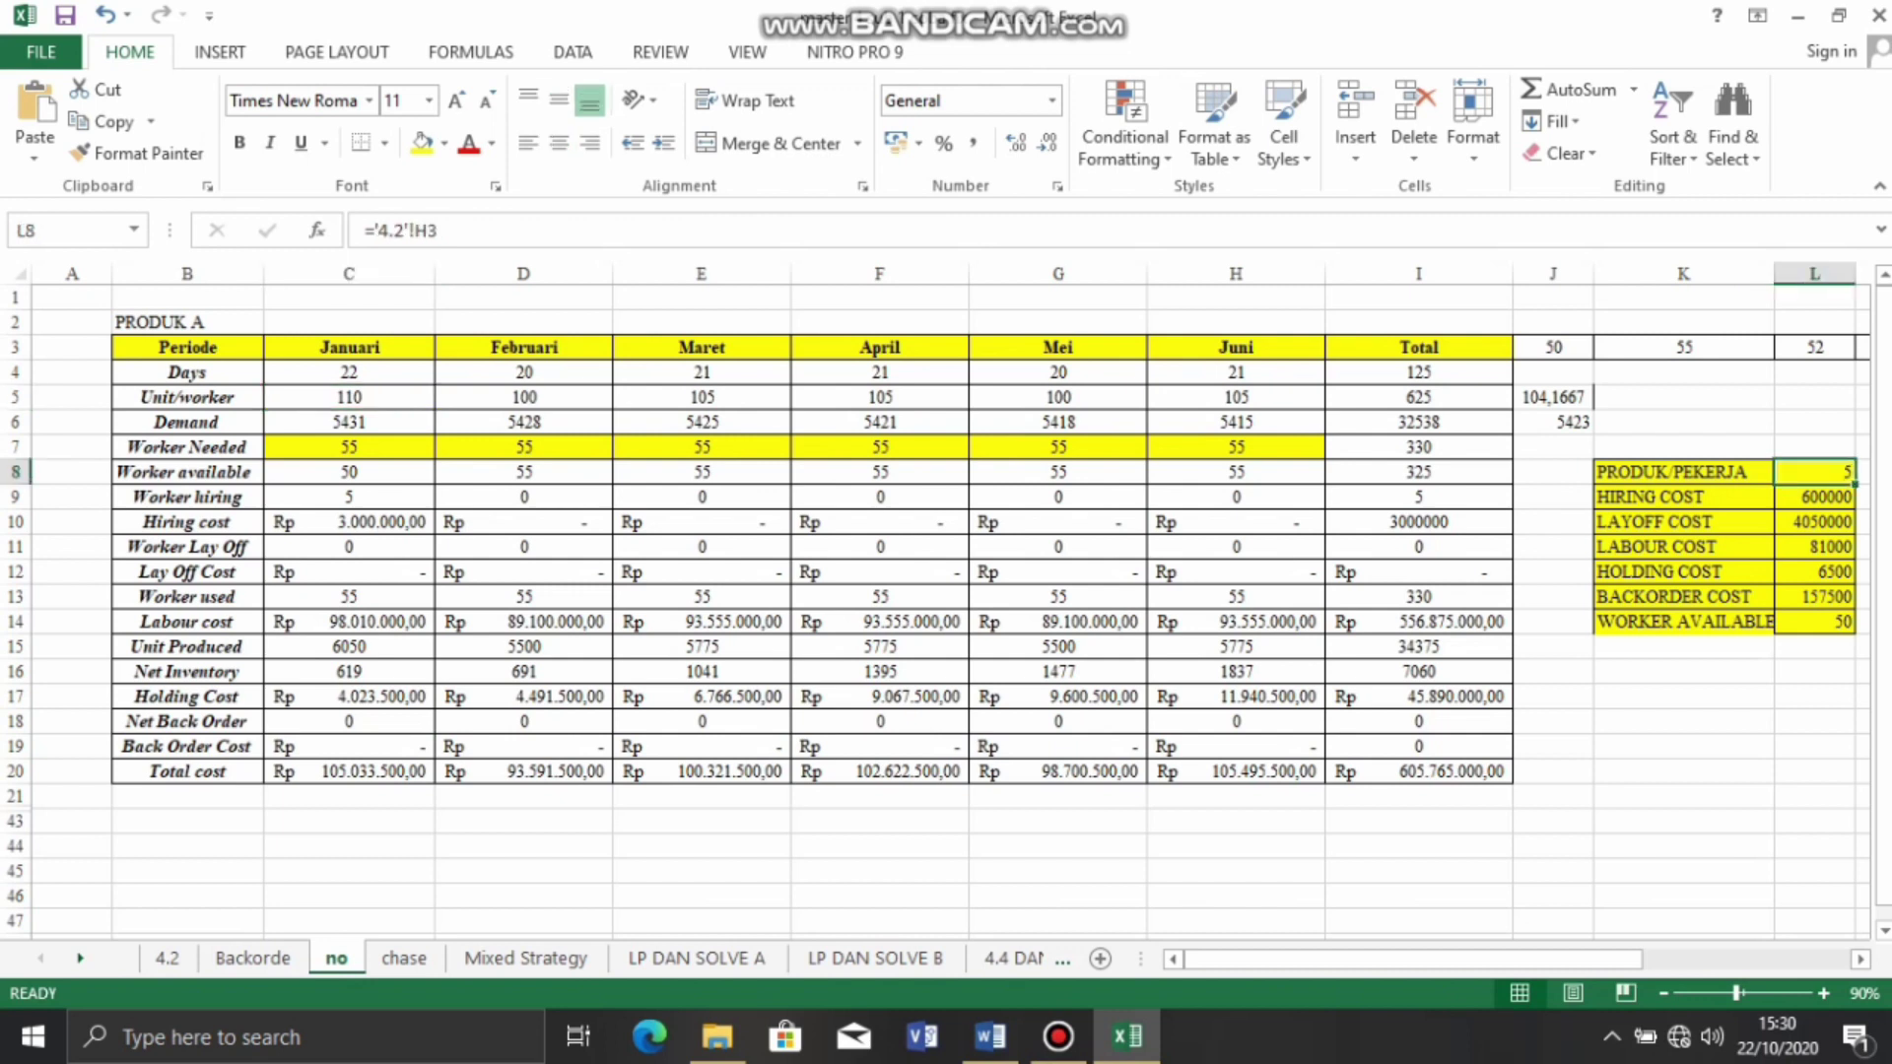
pyautogui.click(349, 373)
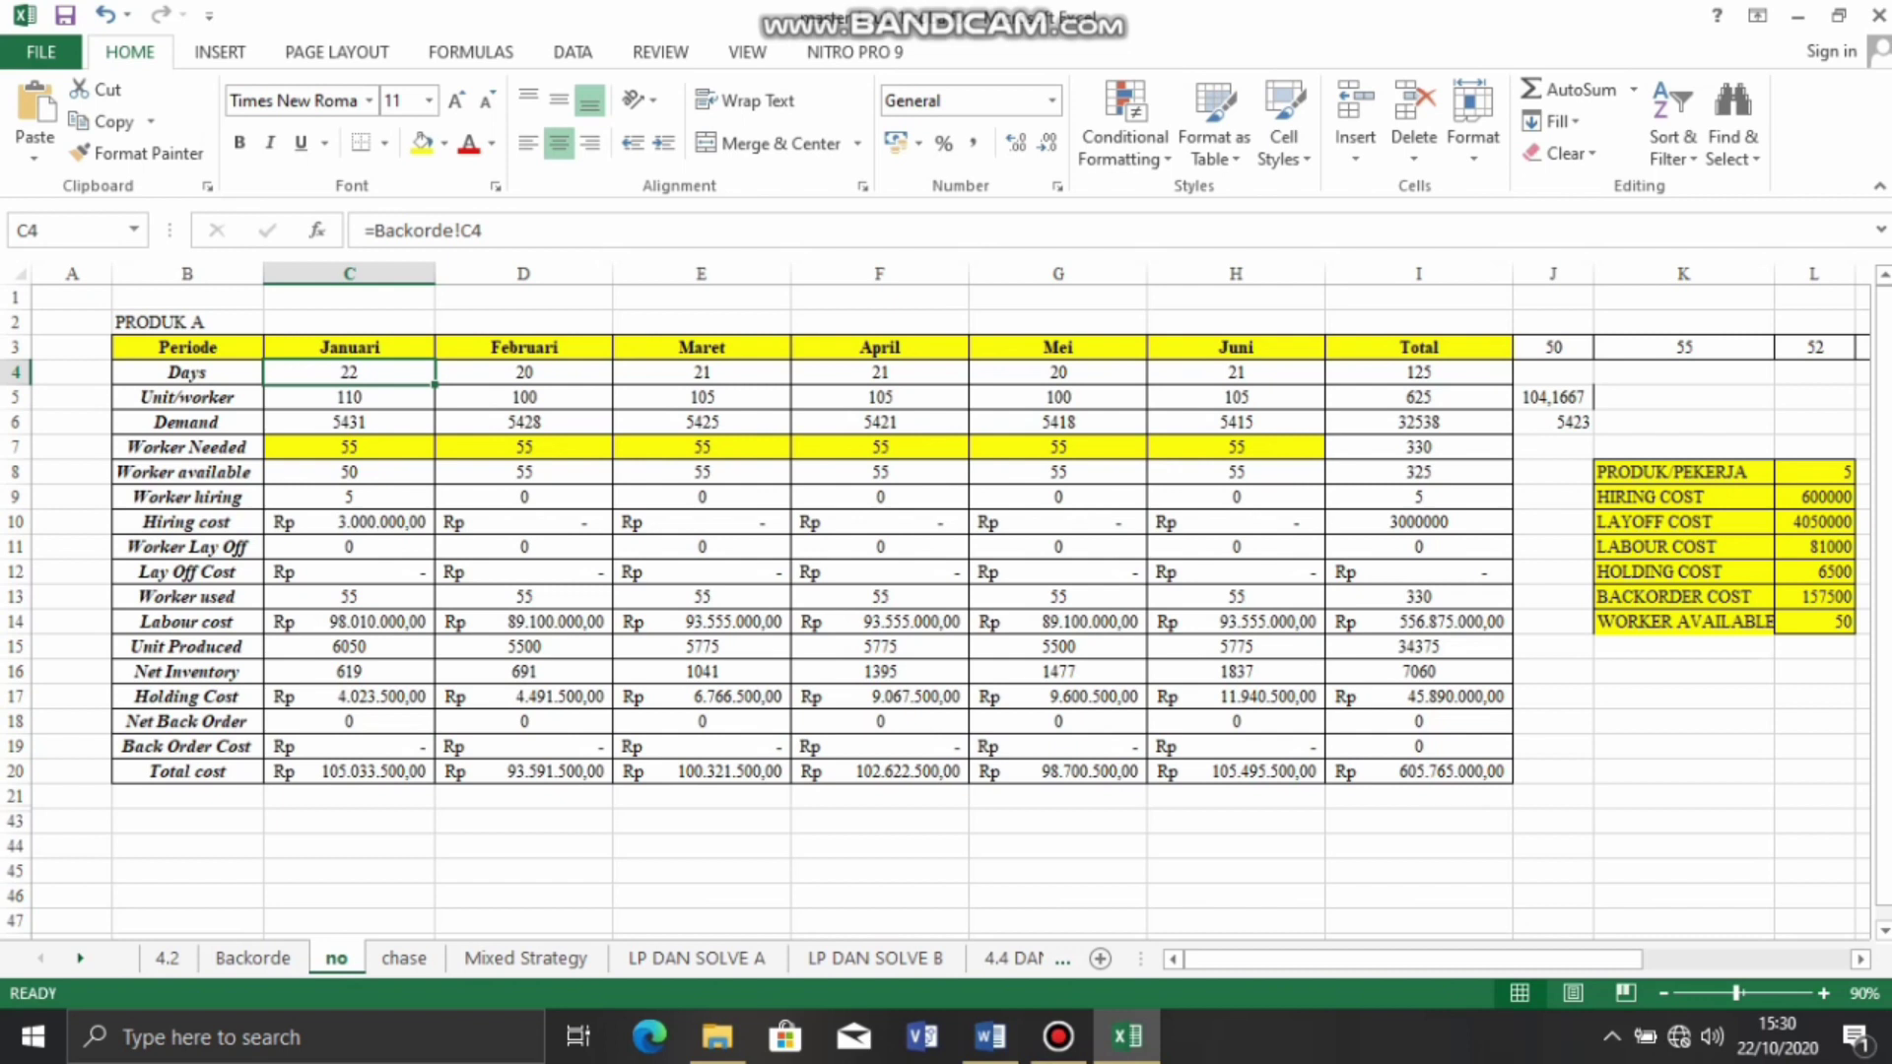
pyautogui.click(348, 423)
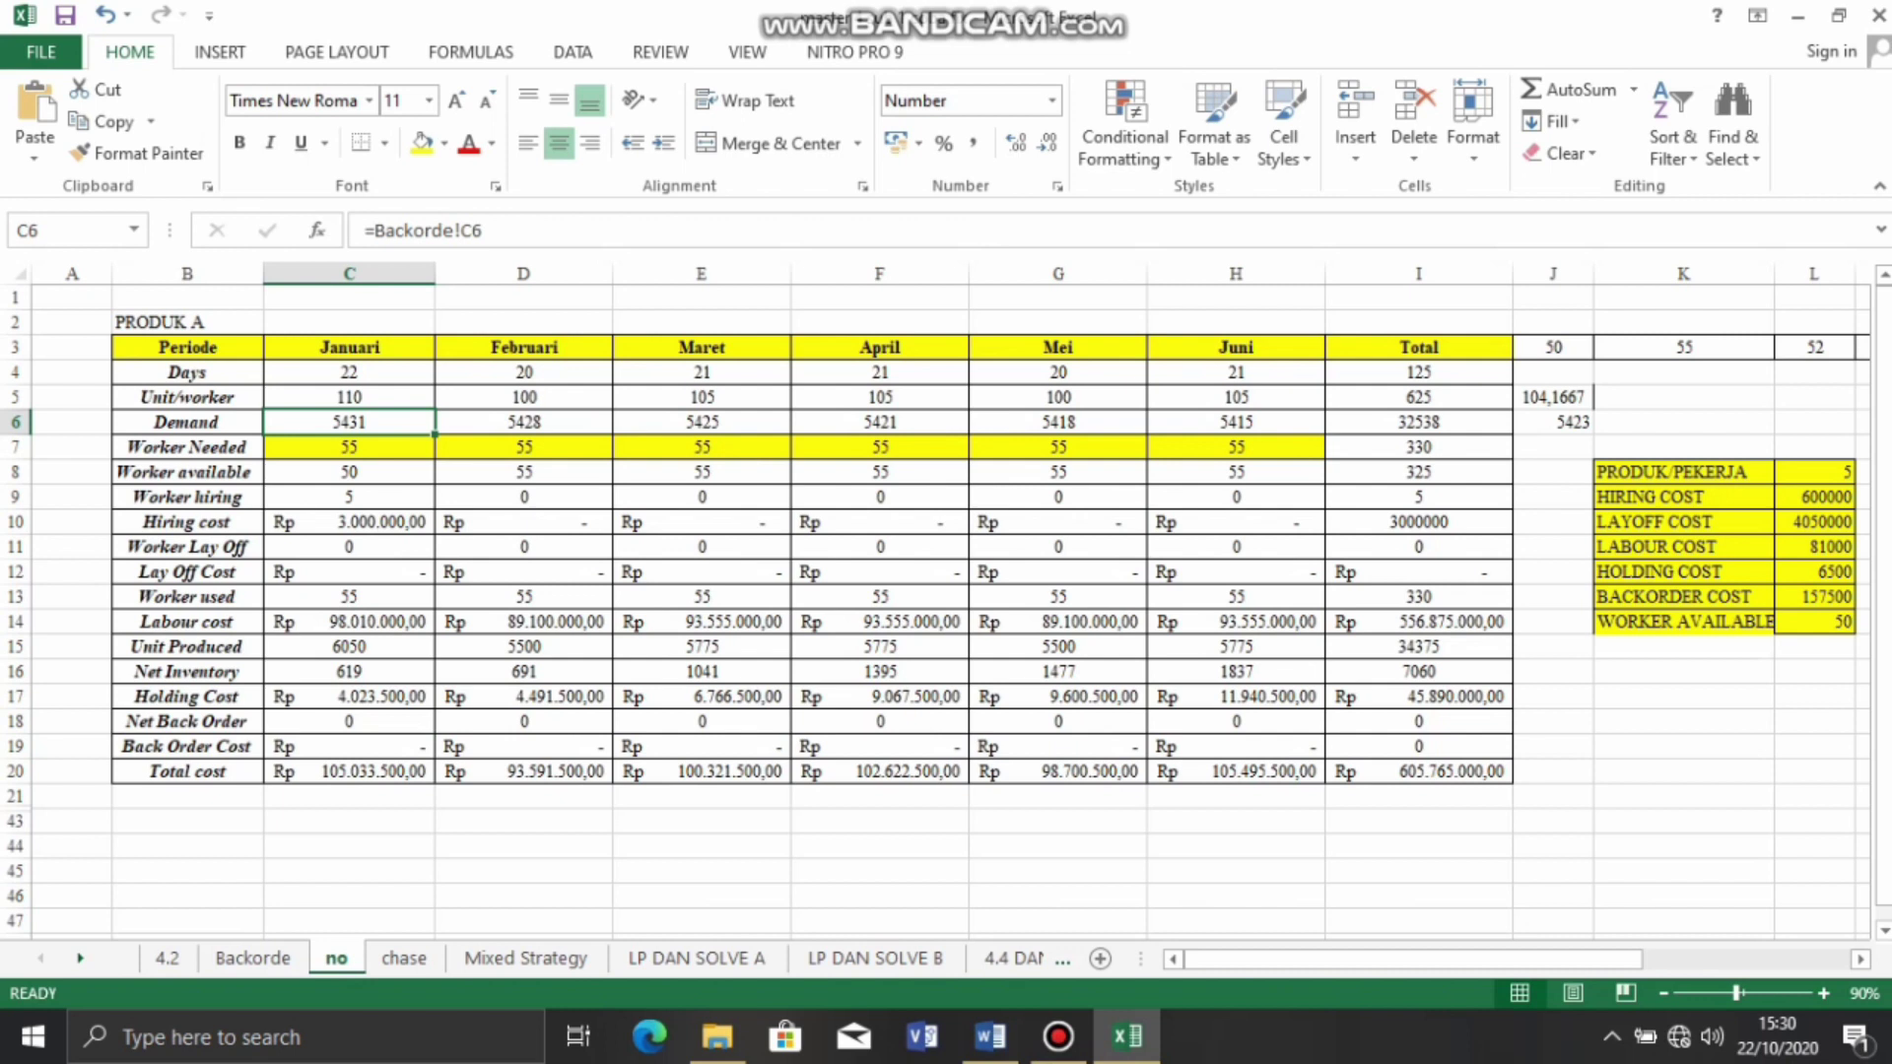
# Trace the Januari Worker Needed formula in C7 to the monthly ROUNDUP worker calculations in J3 to O3.
pyautogui.click(349, 448)
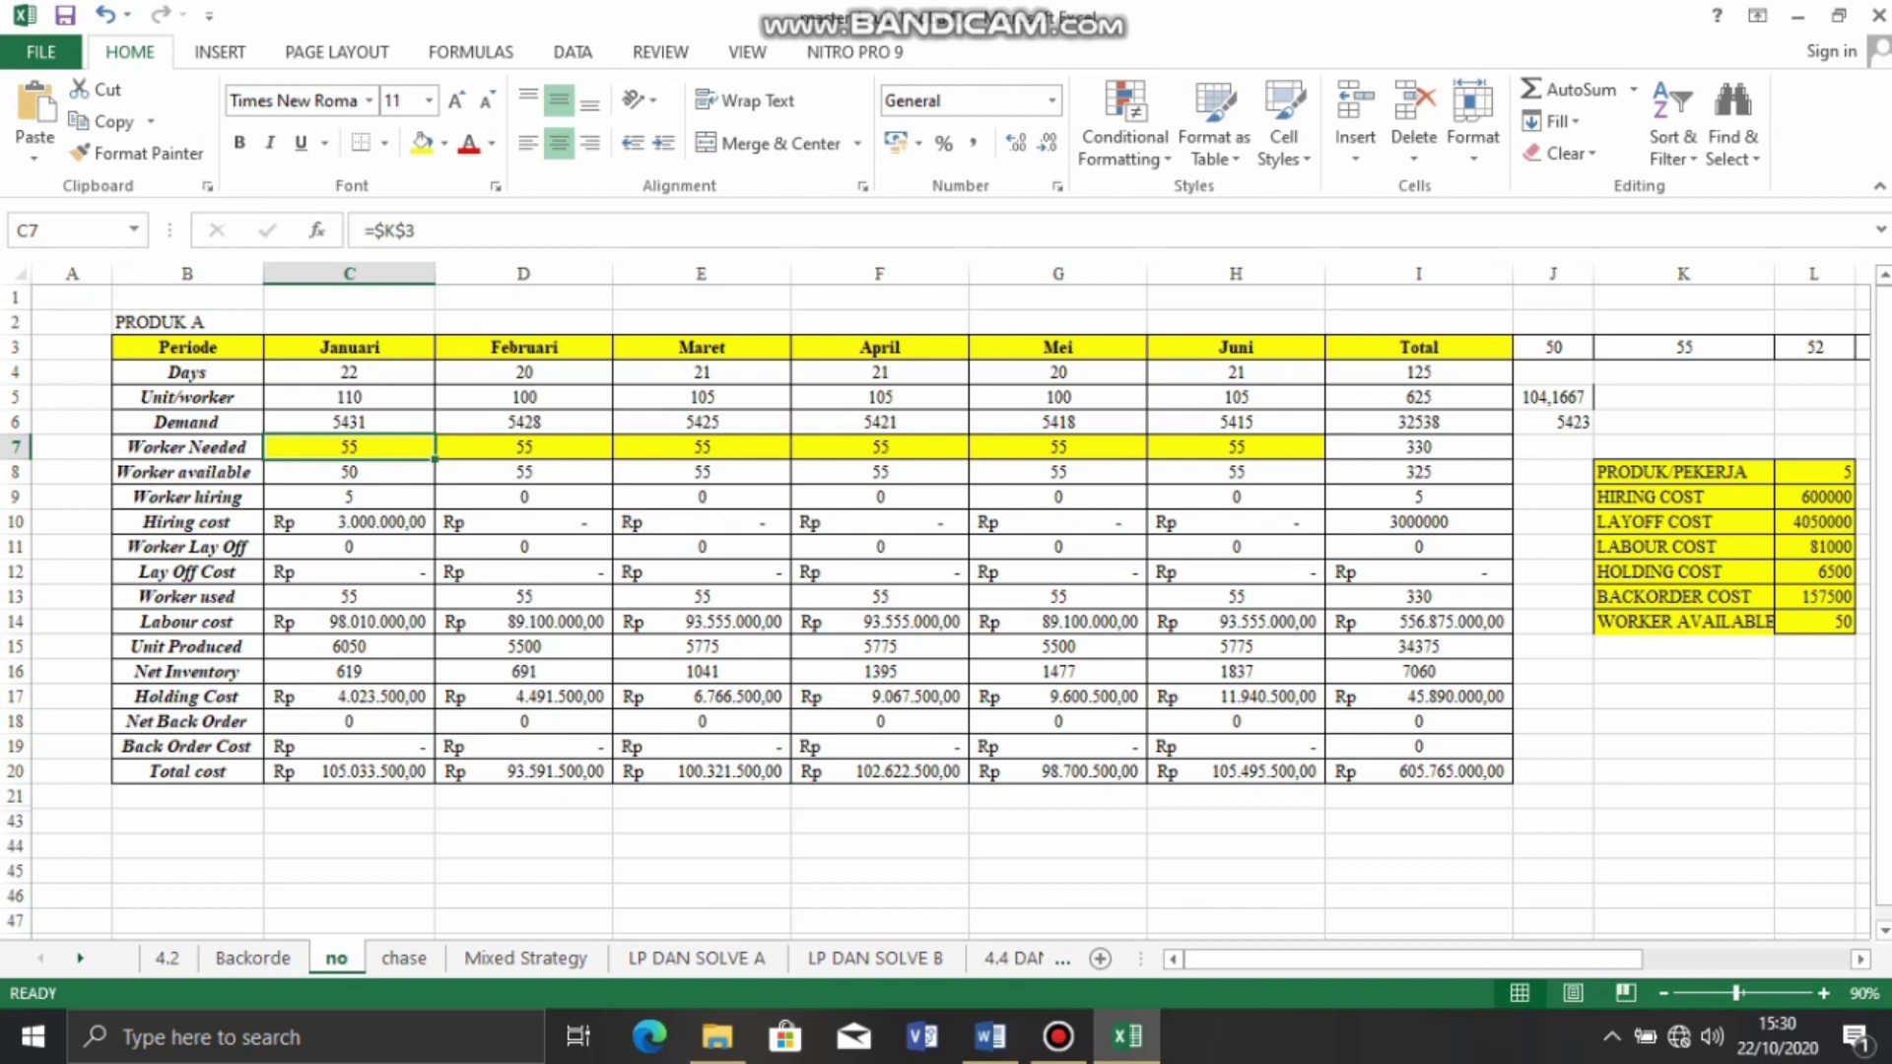
pyautogui.click(1553, 348)
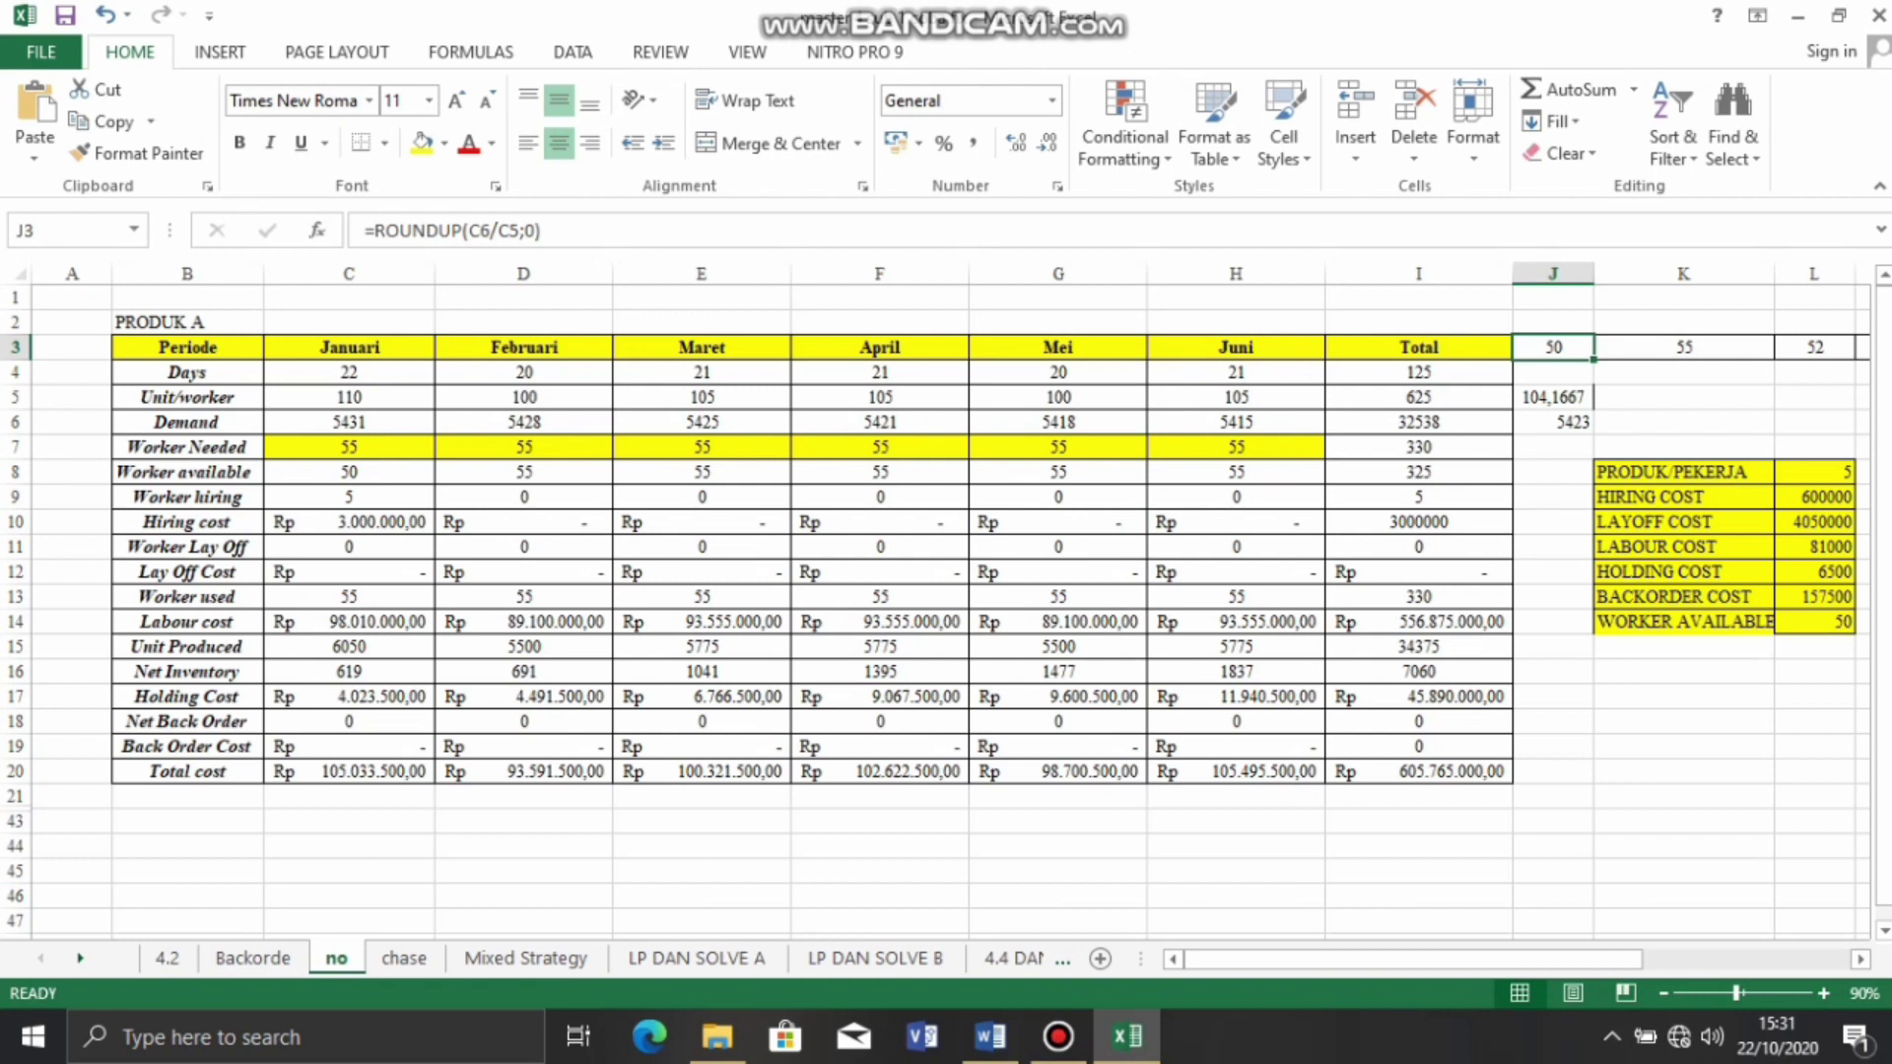
pyautogui.click(1683, 348)
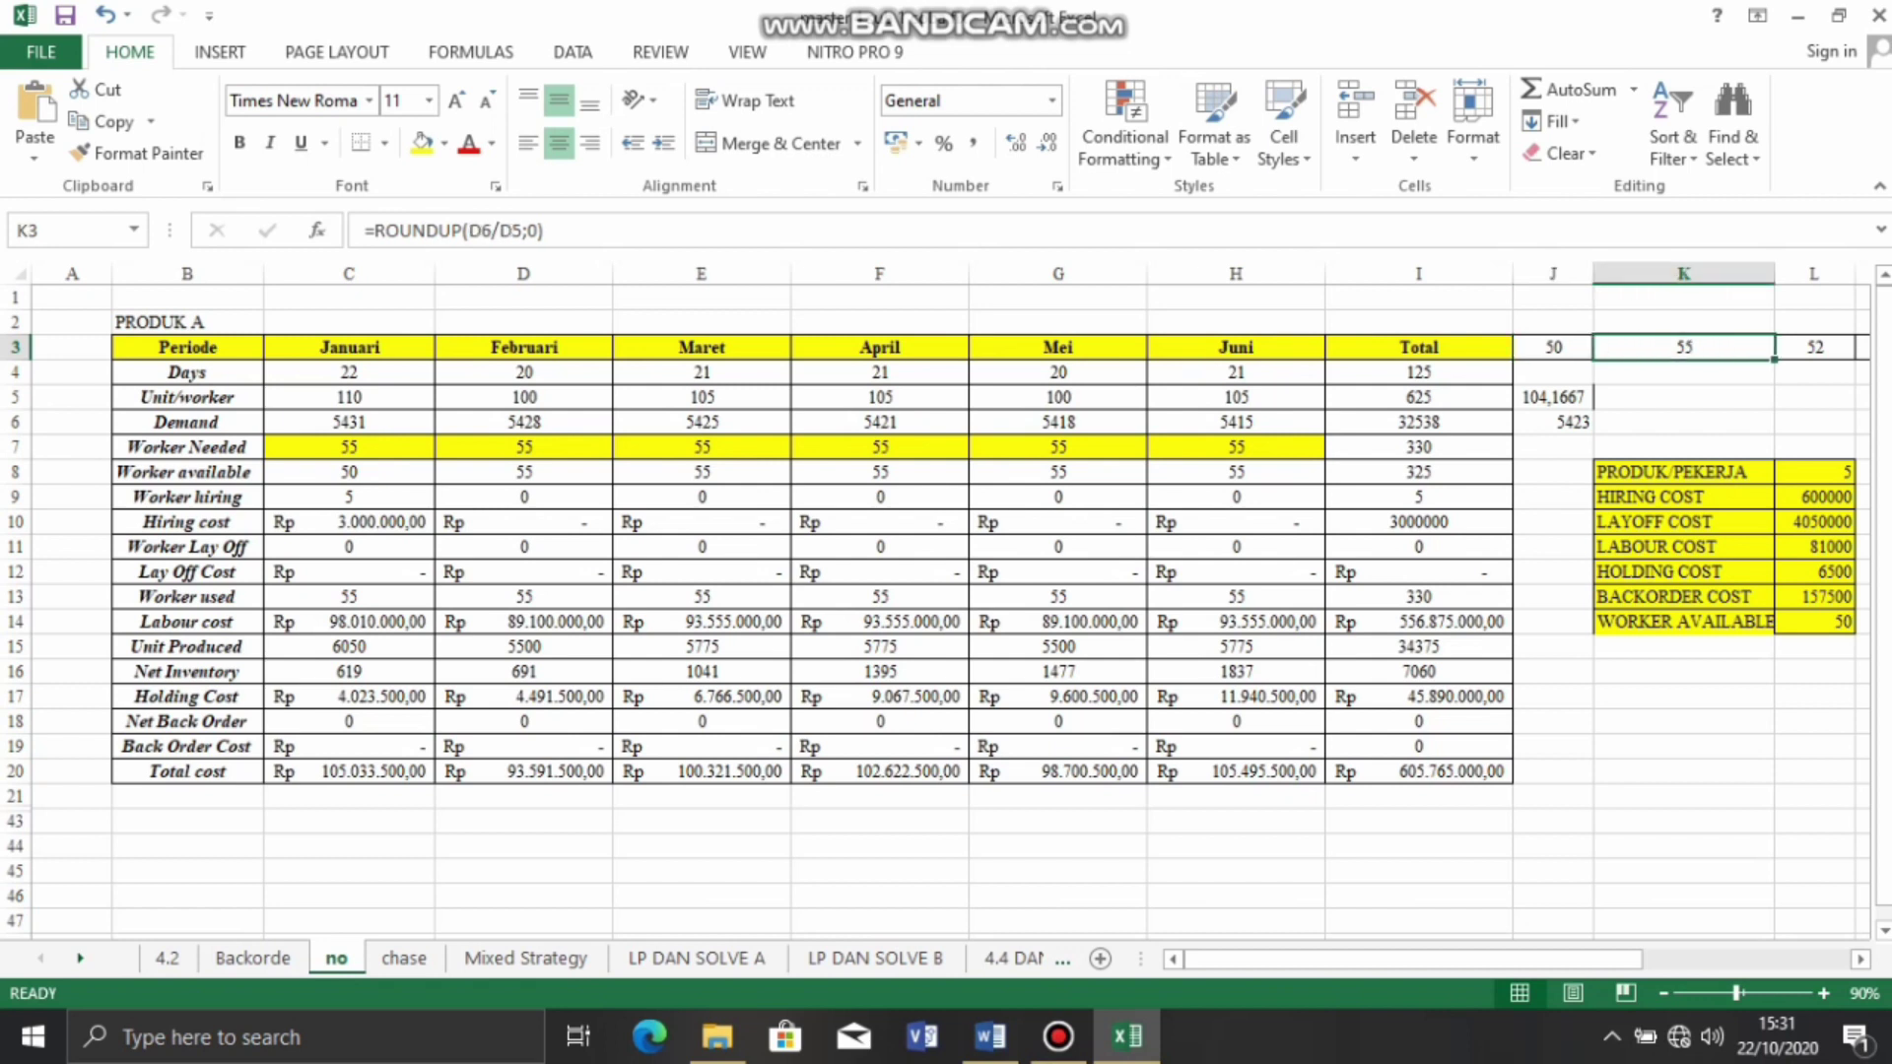
pyautogui.click(1815, 348)
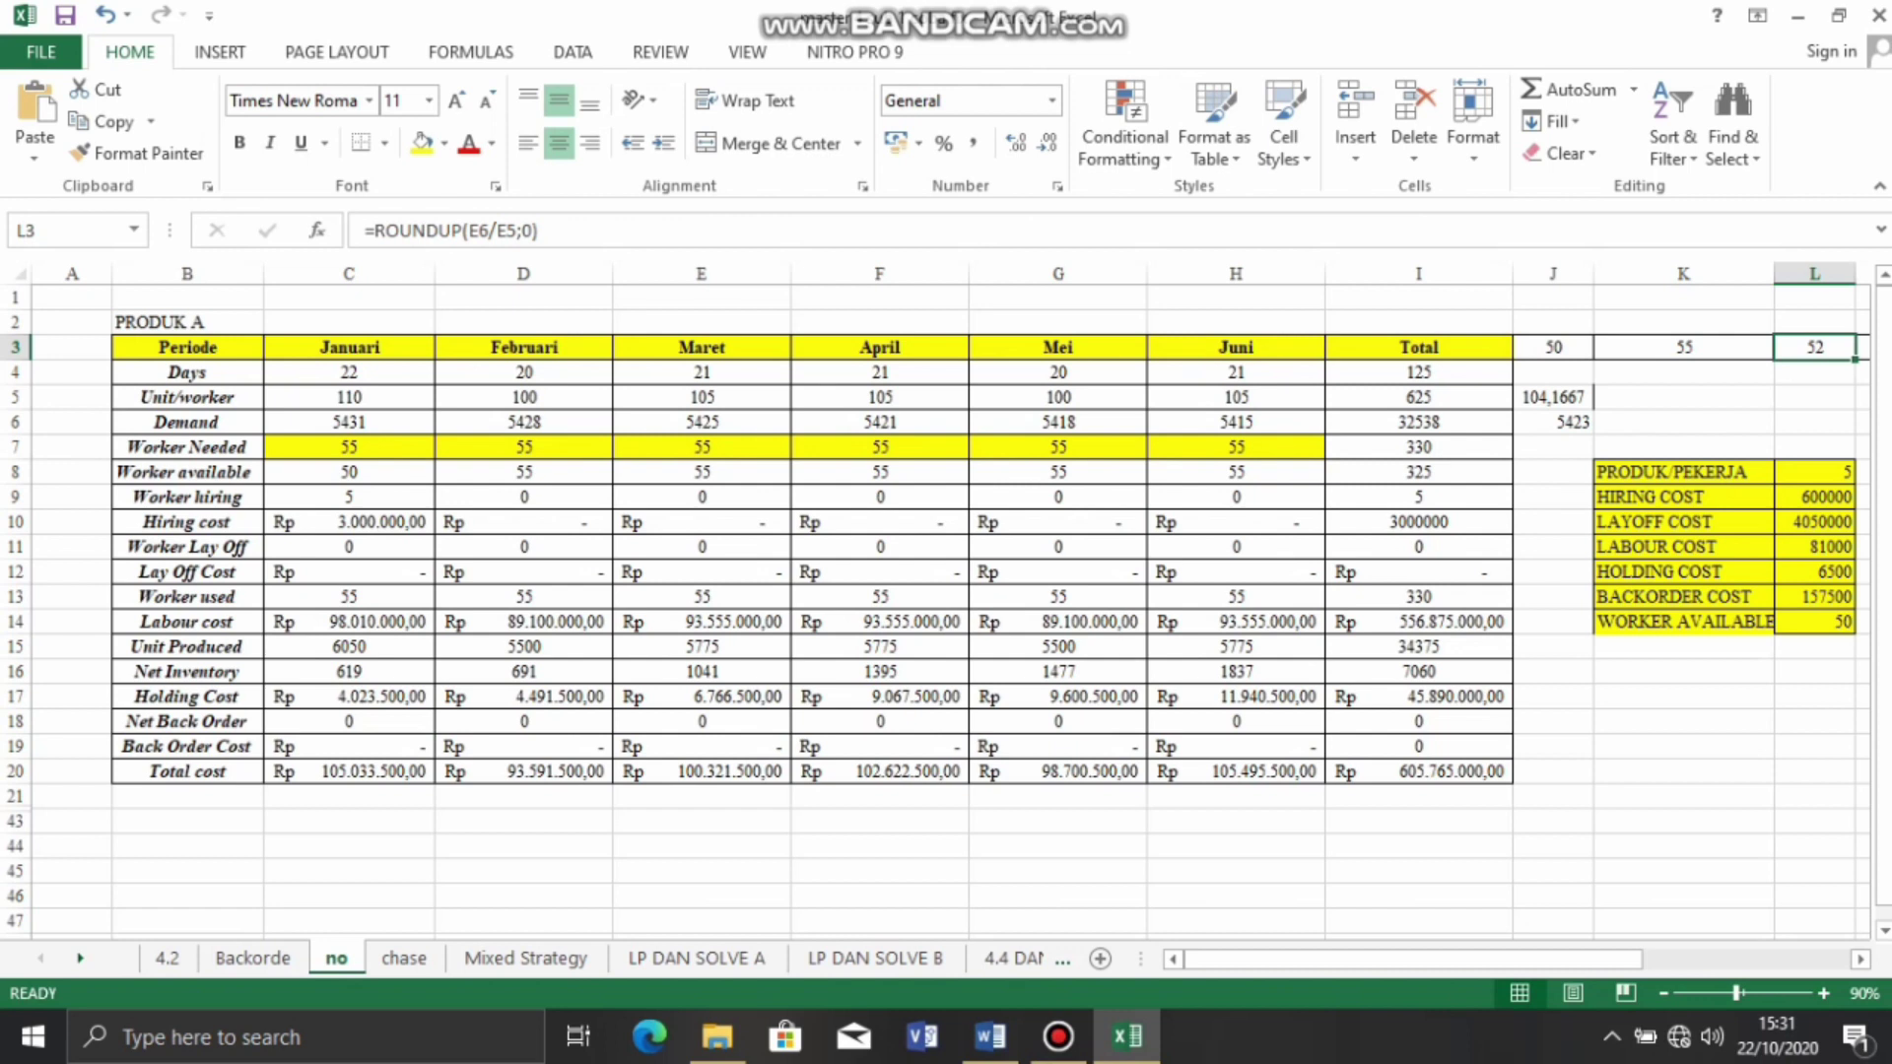
pyautogui.press('Right')
pyautogui.press('Right')
pyautogui.press('Right')
pyautogui.press('Right')
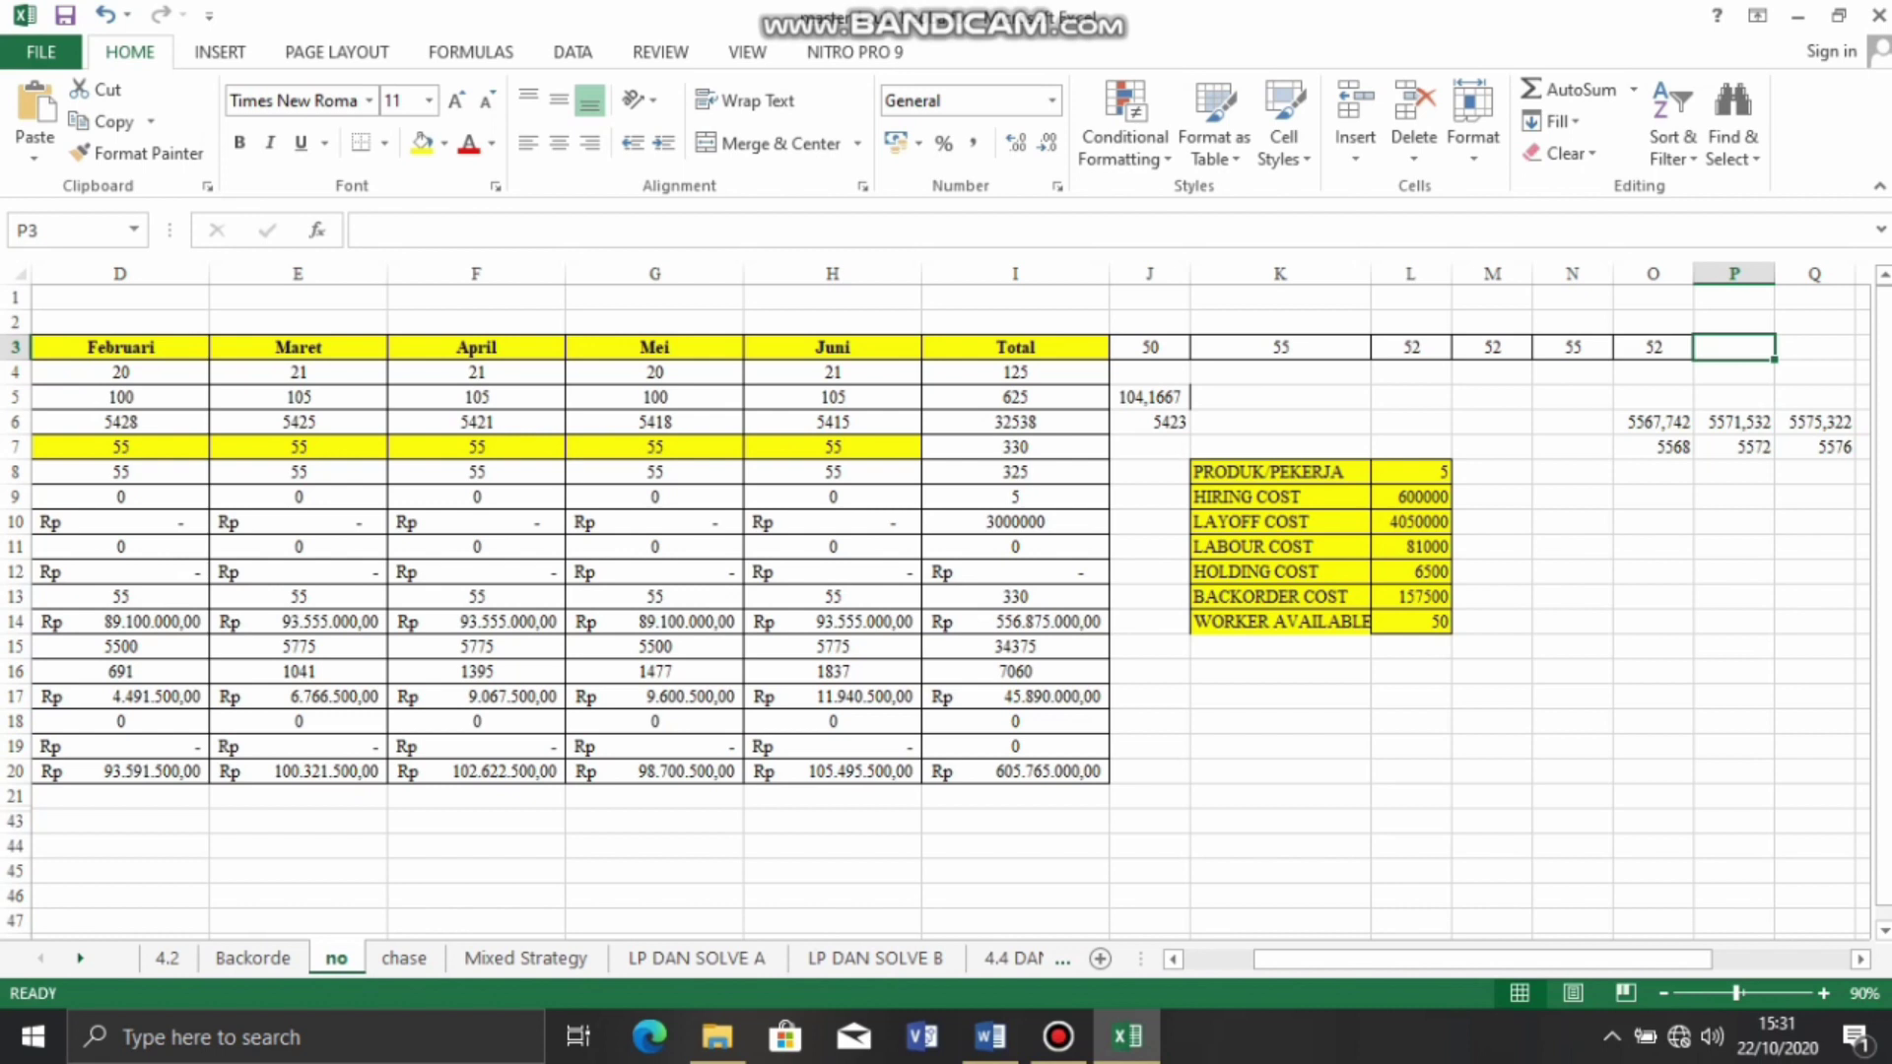
# Review the Februari worker calculation in K3 against the Worker Needed formulas for Januari and Juni in C7 and H7.
pyautogui.press('Left')
pyautogui.press('Left')
pyautogui.press('Left')
pyautogui.press('Left')
pyautogui.press('Left')
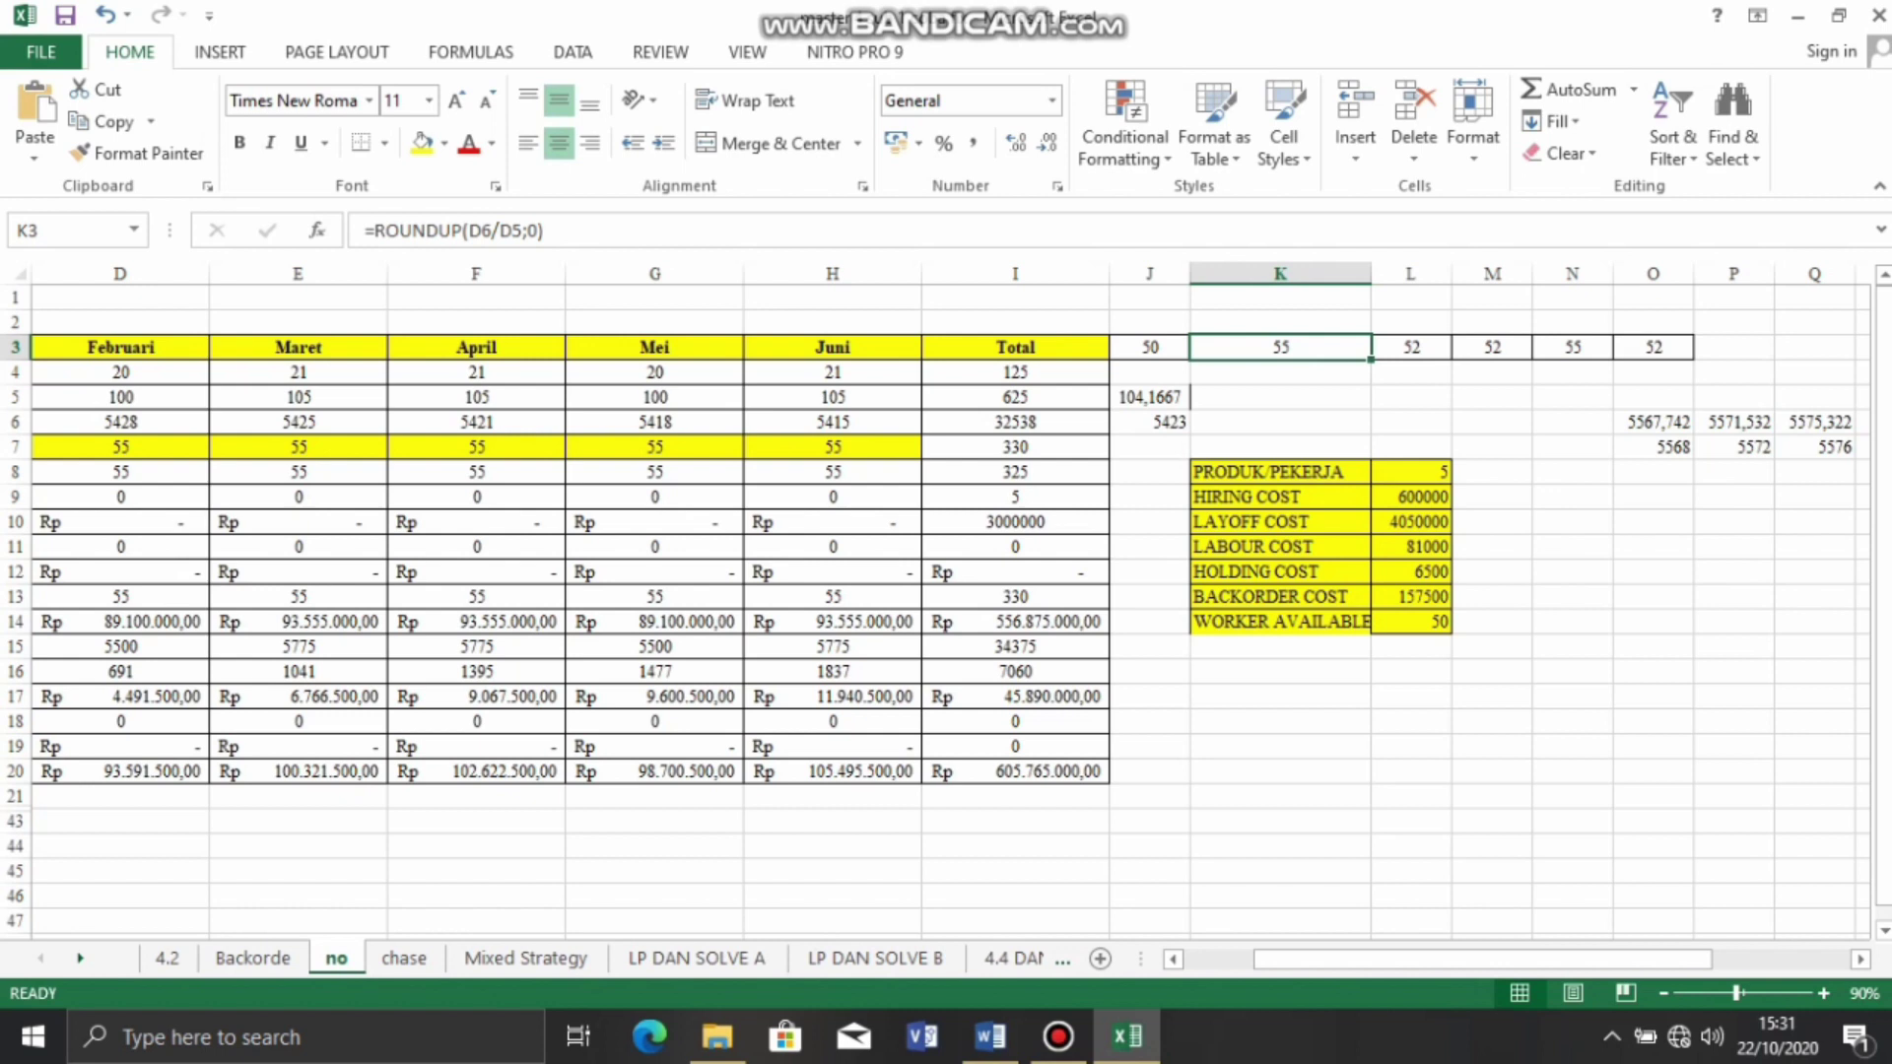
pyautogui.moveTo(1439, 958); pyautogui.dragTo(1368, 958)
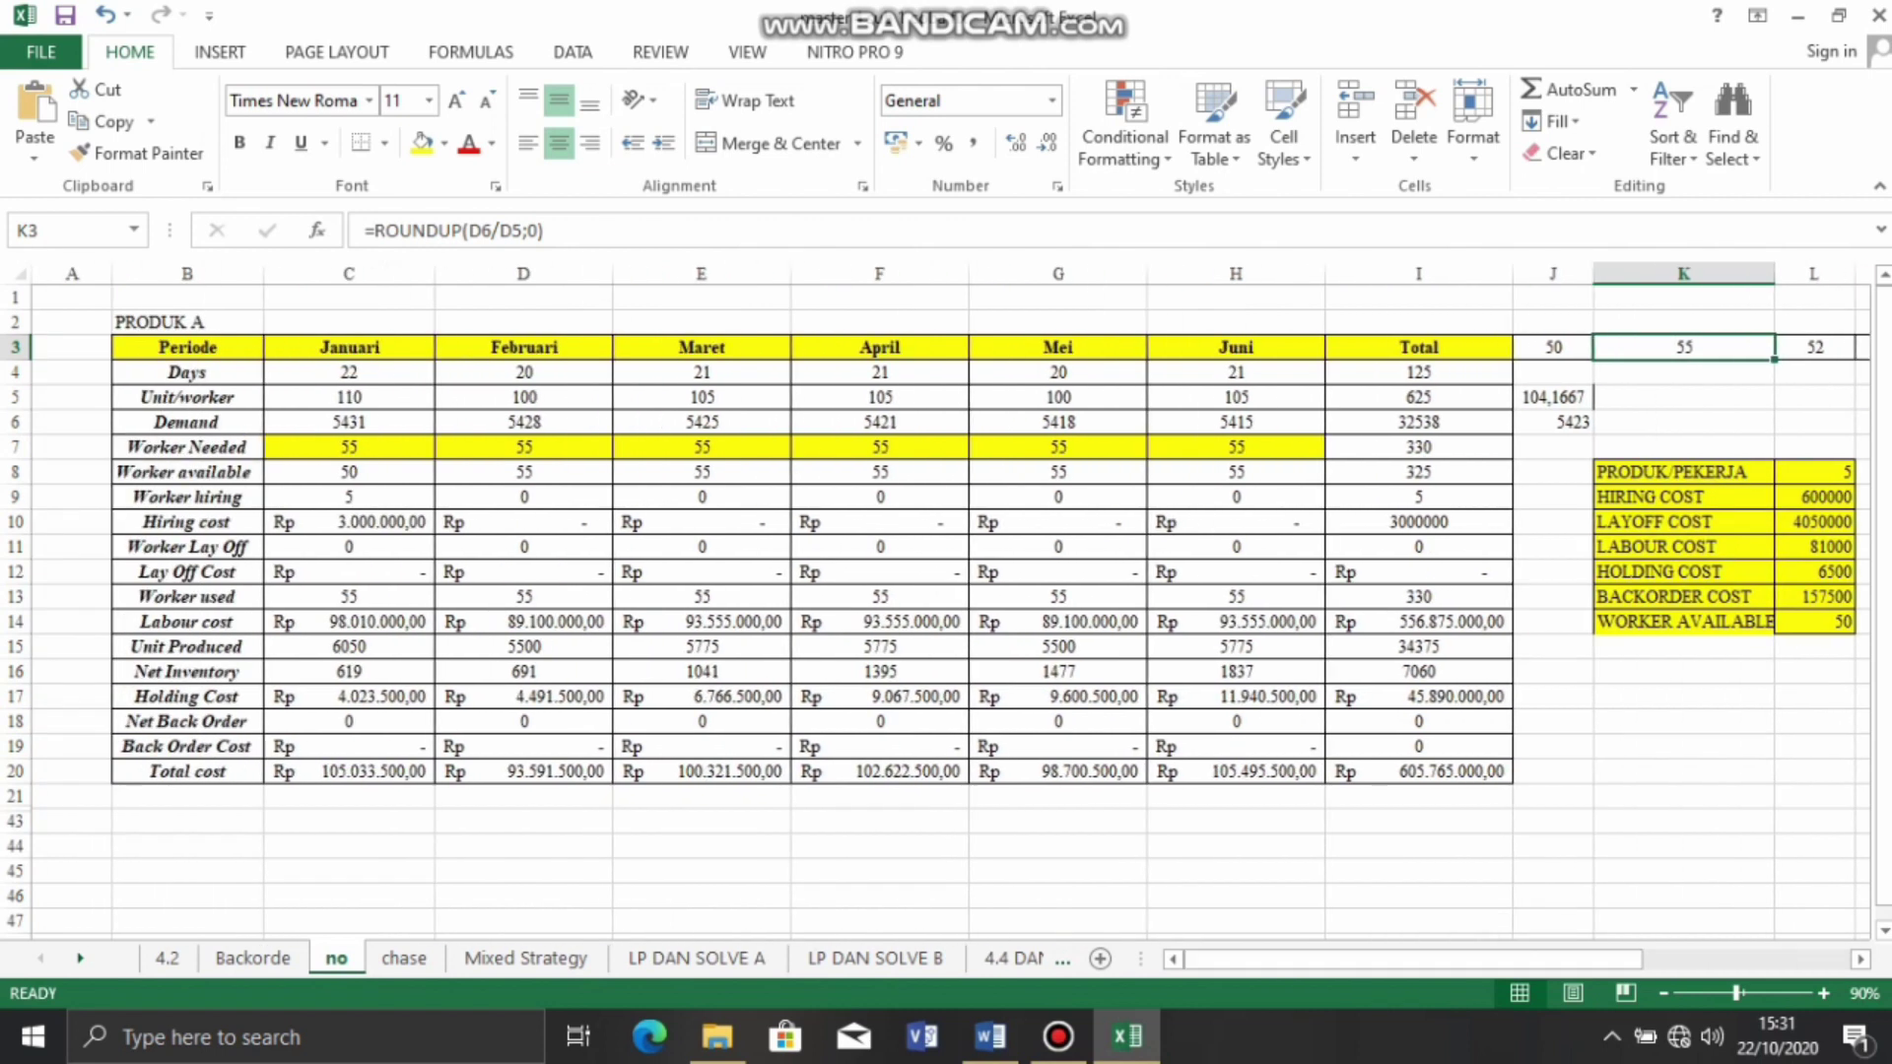
pyautogui.click(349, 448)
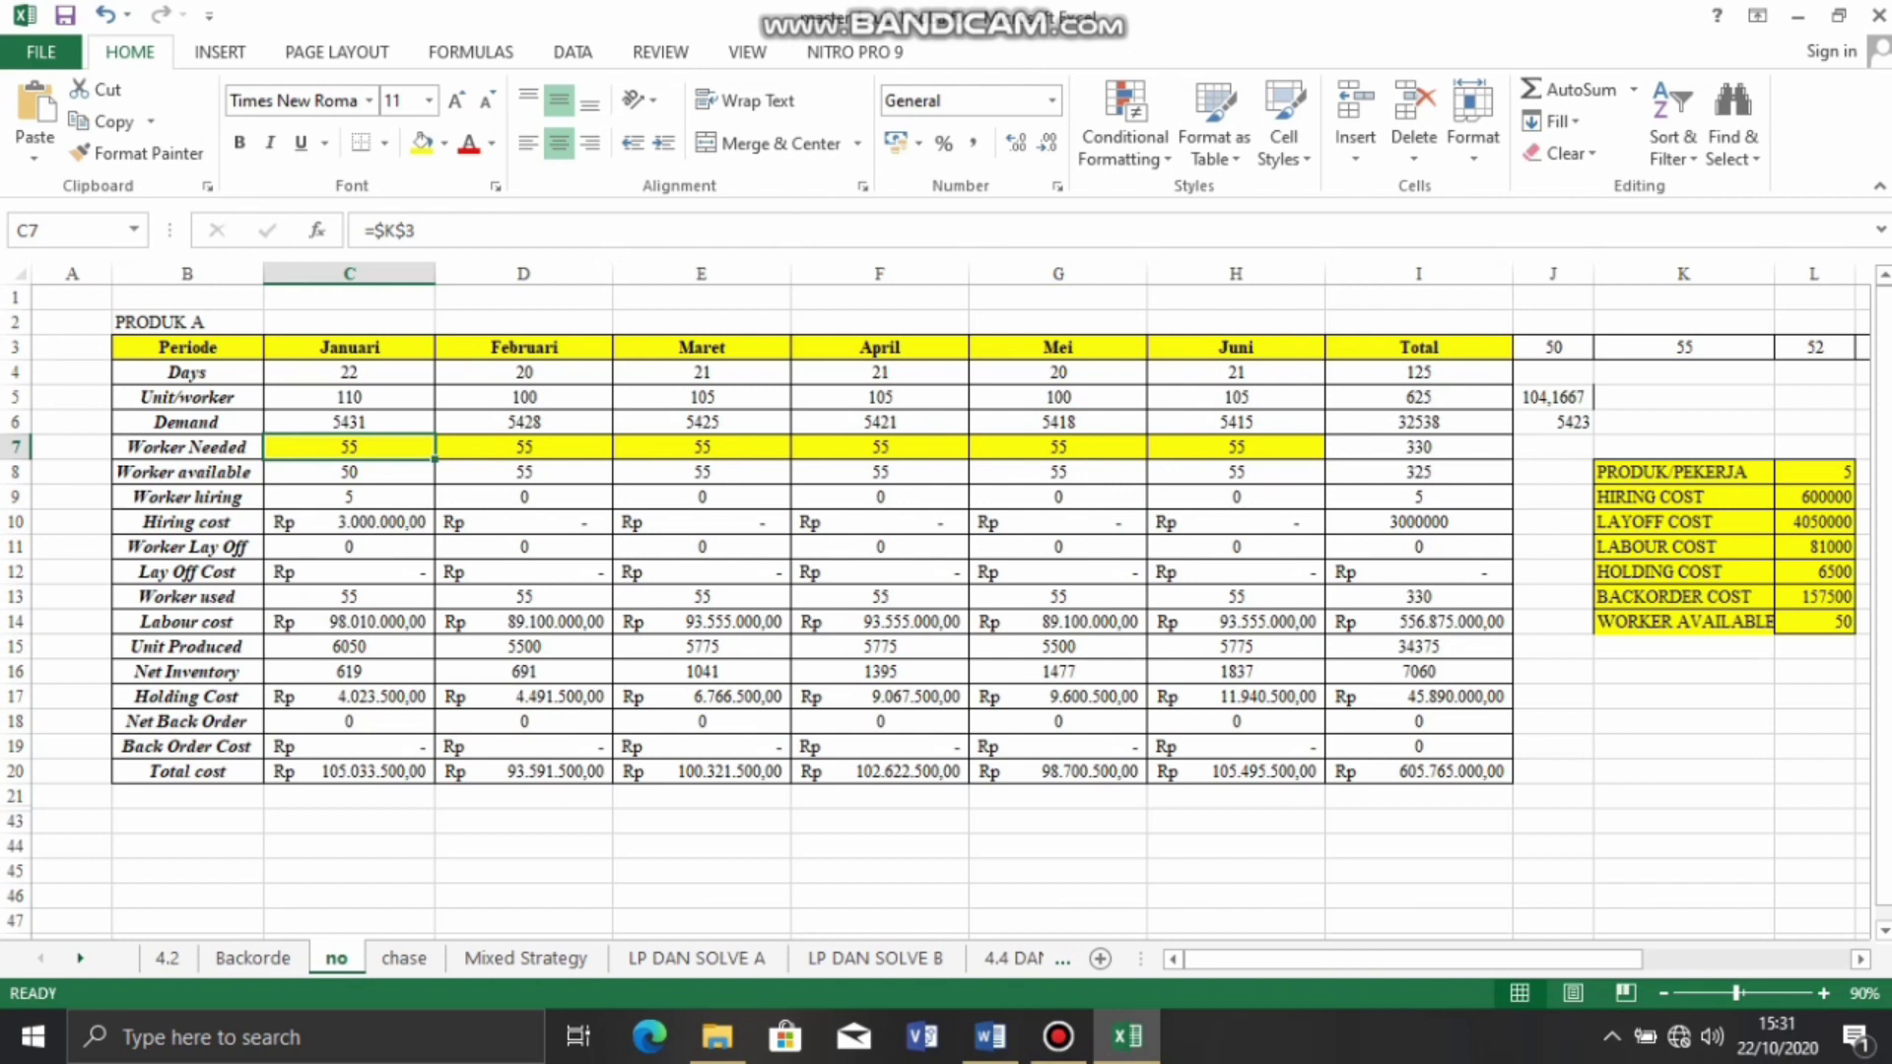
pyautogui.click(1236, 447)
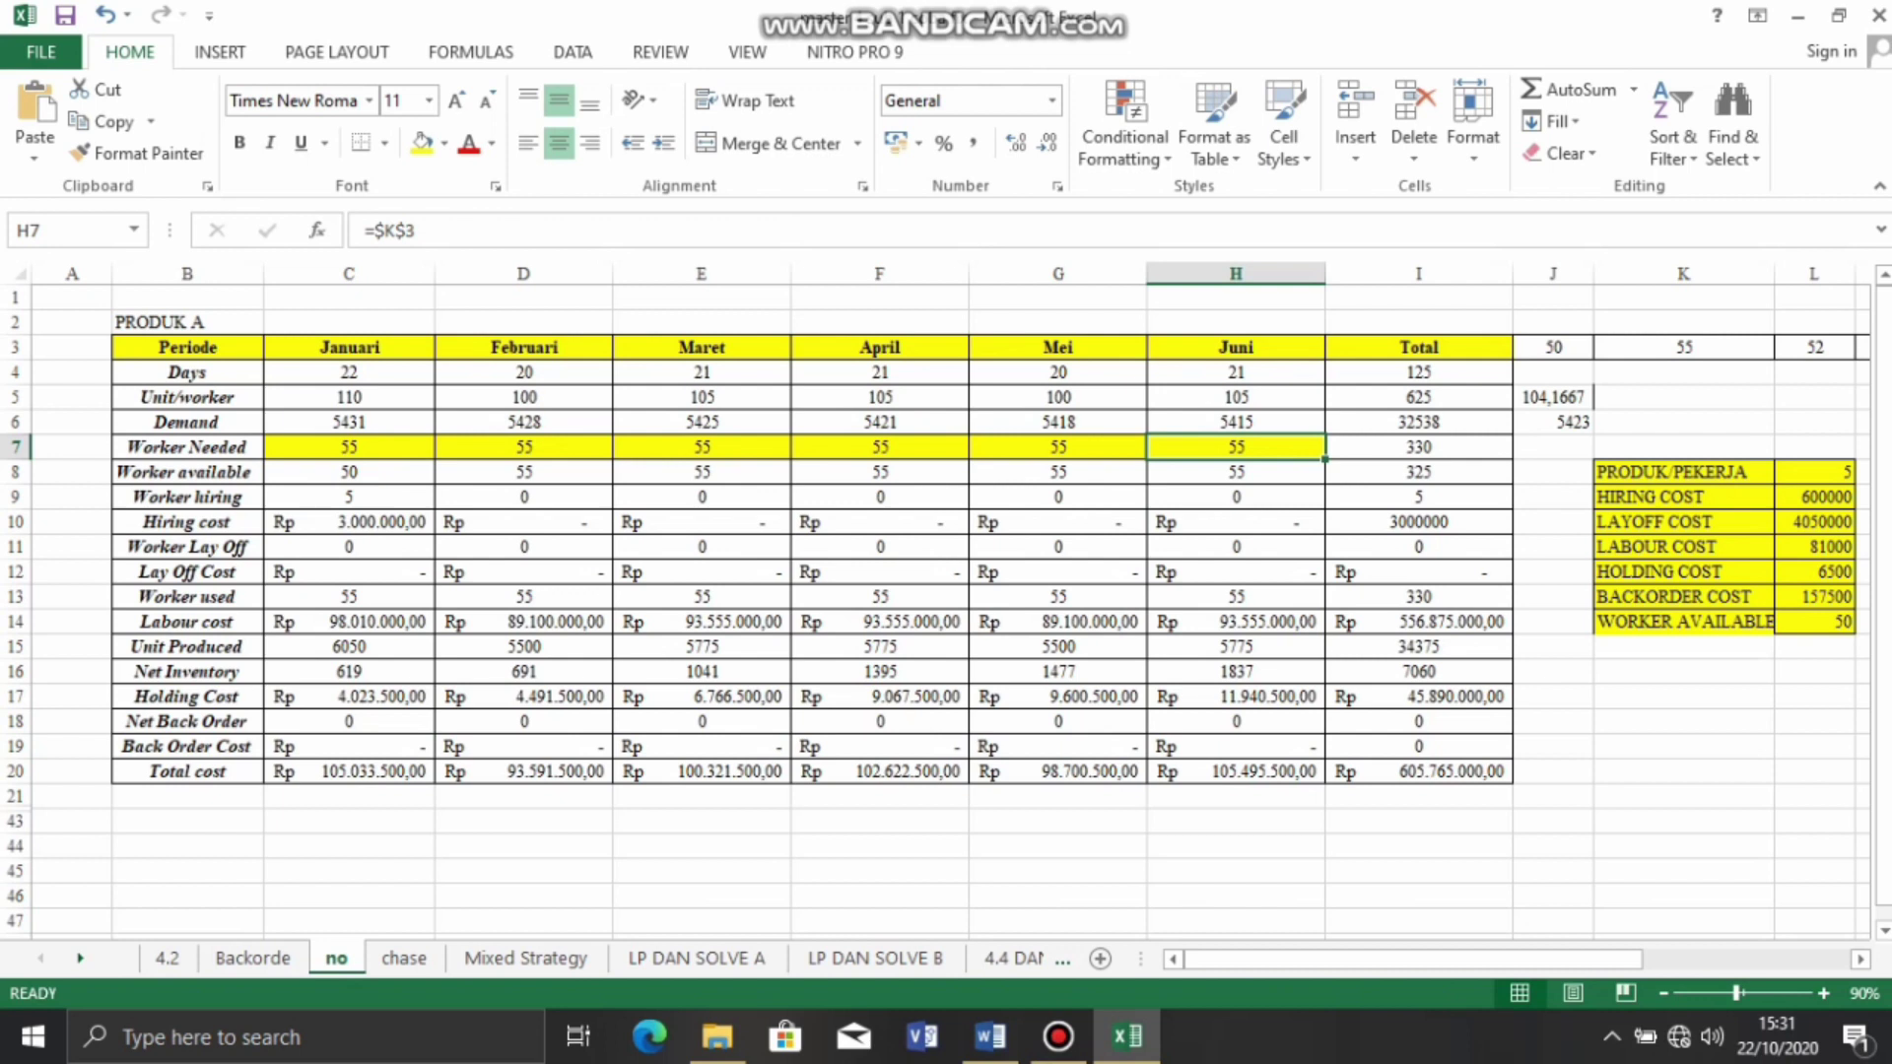
# Examine the Januari Worker available, Worker hiring and Hiring cost formulas in C8 to C10.
pyautogui.click(349, 472)
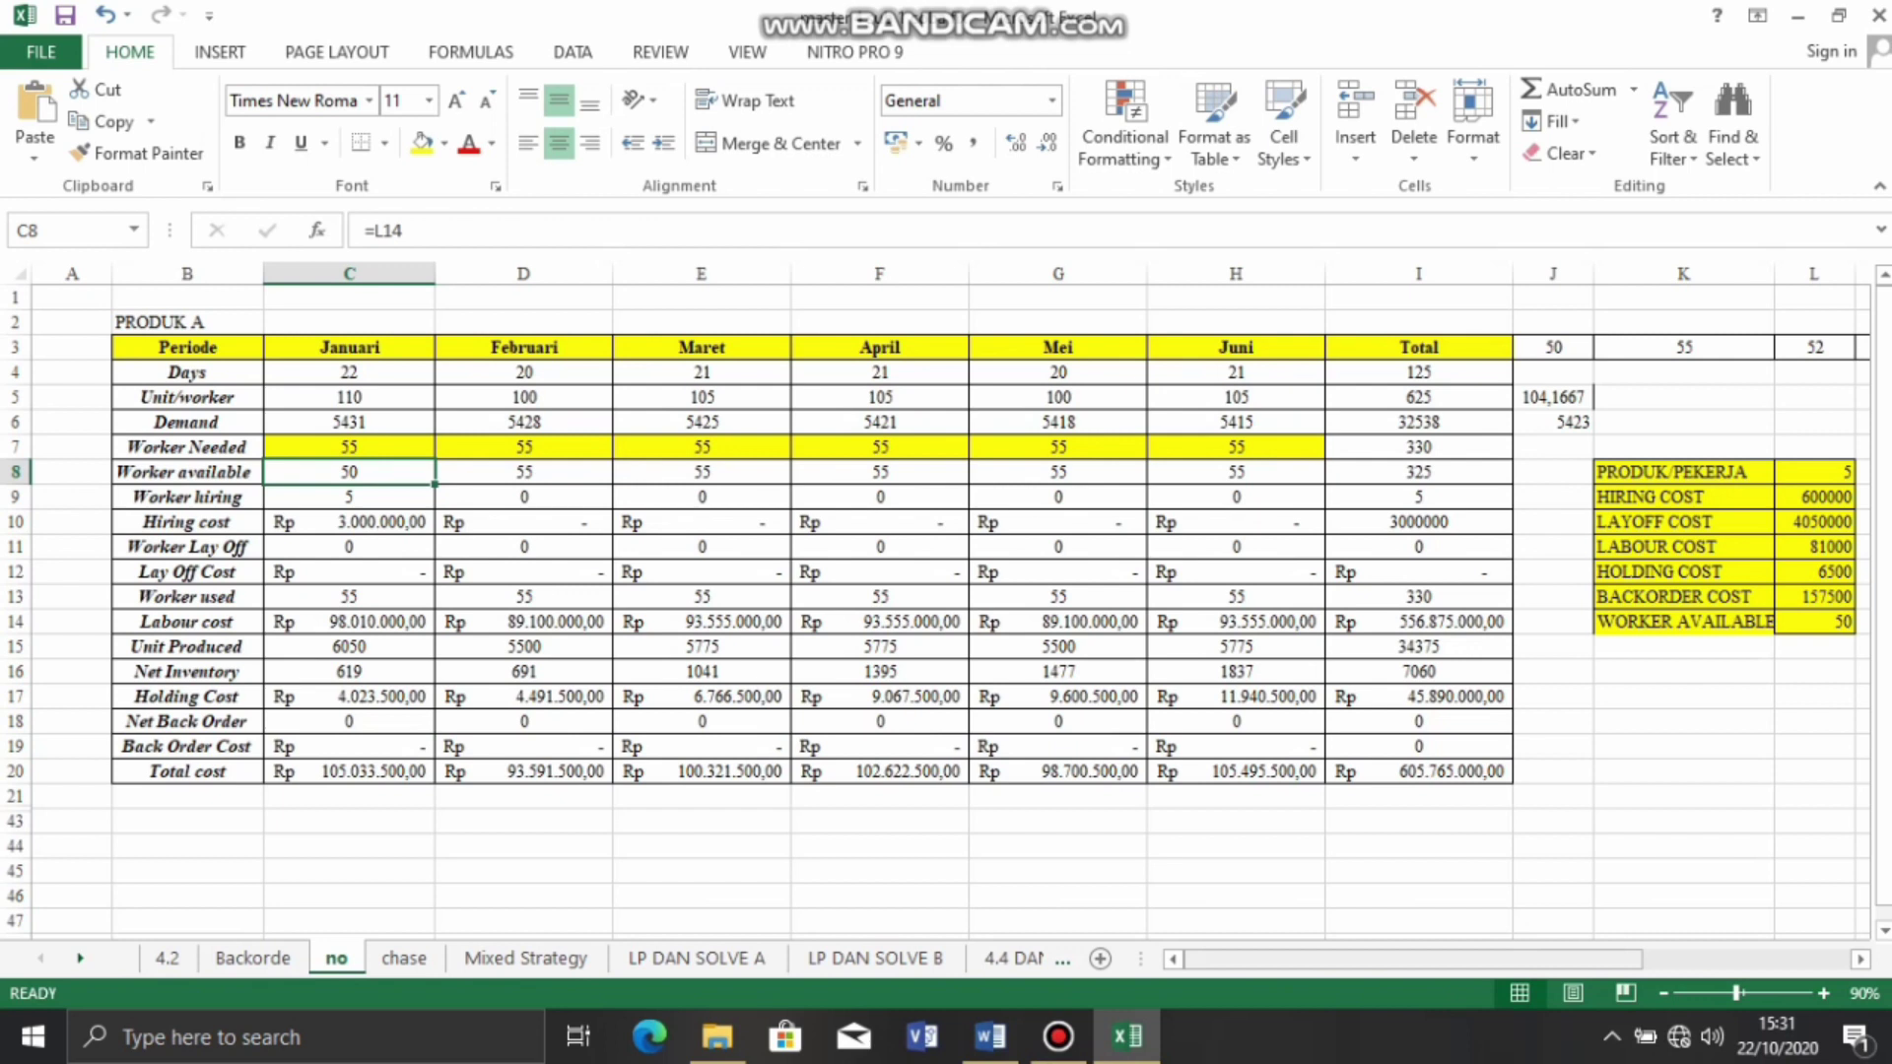
pyautogui.moveTo(1409, 958)
pyautogui.mouseDown()
pyautogui.moveTo(1439, 958)
pyautogui.moveTo(1410, 958)
pyautogui.mouseUp()
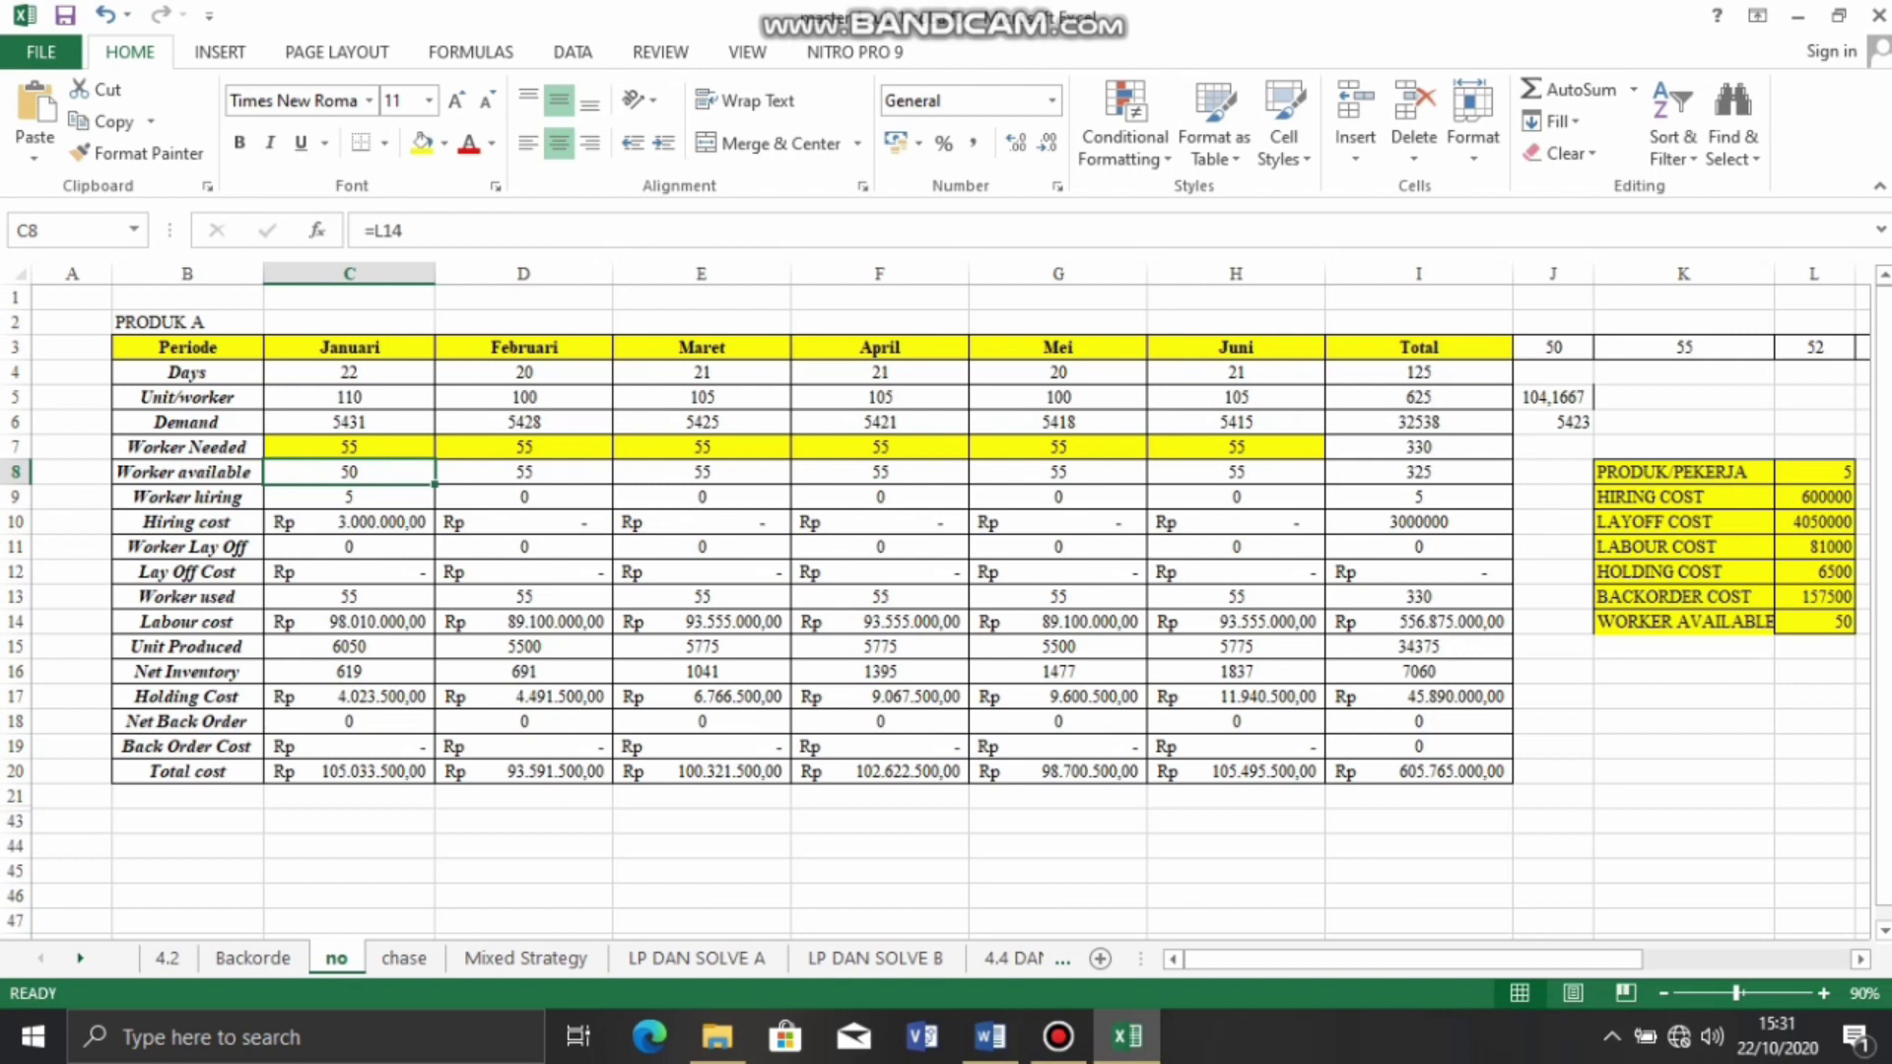
pyautogui.click(349, 497)
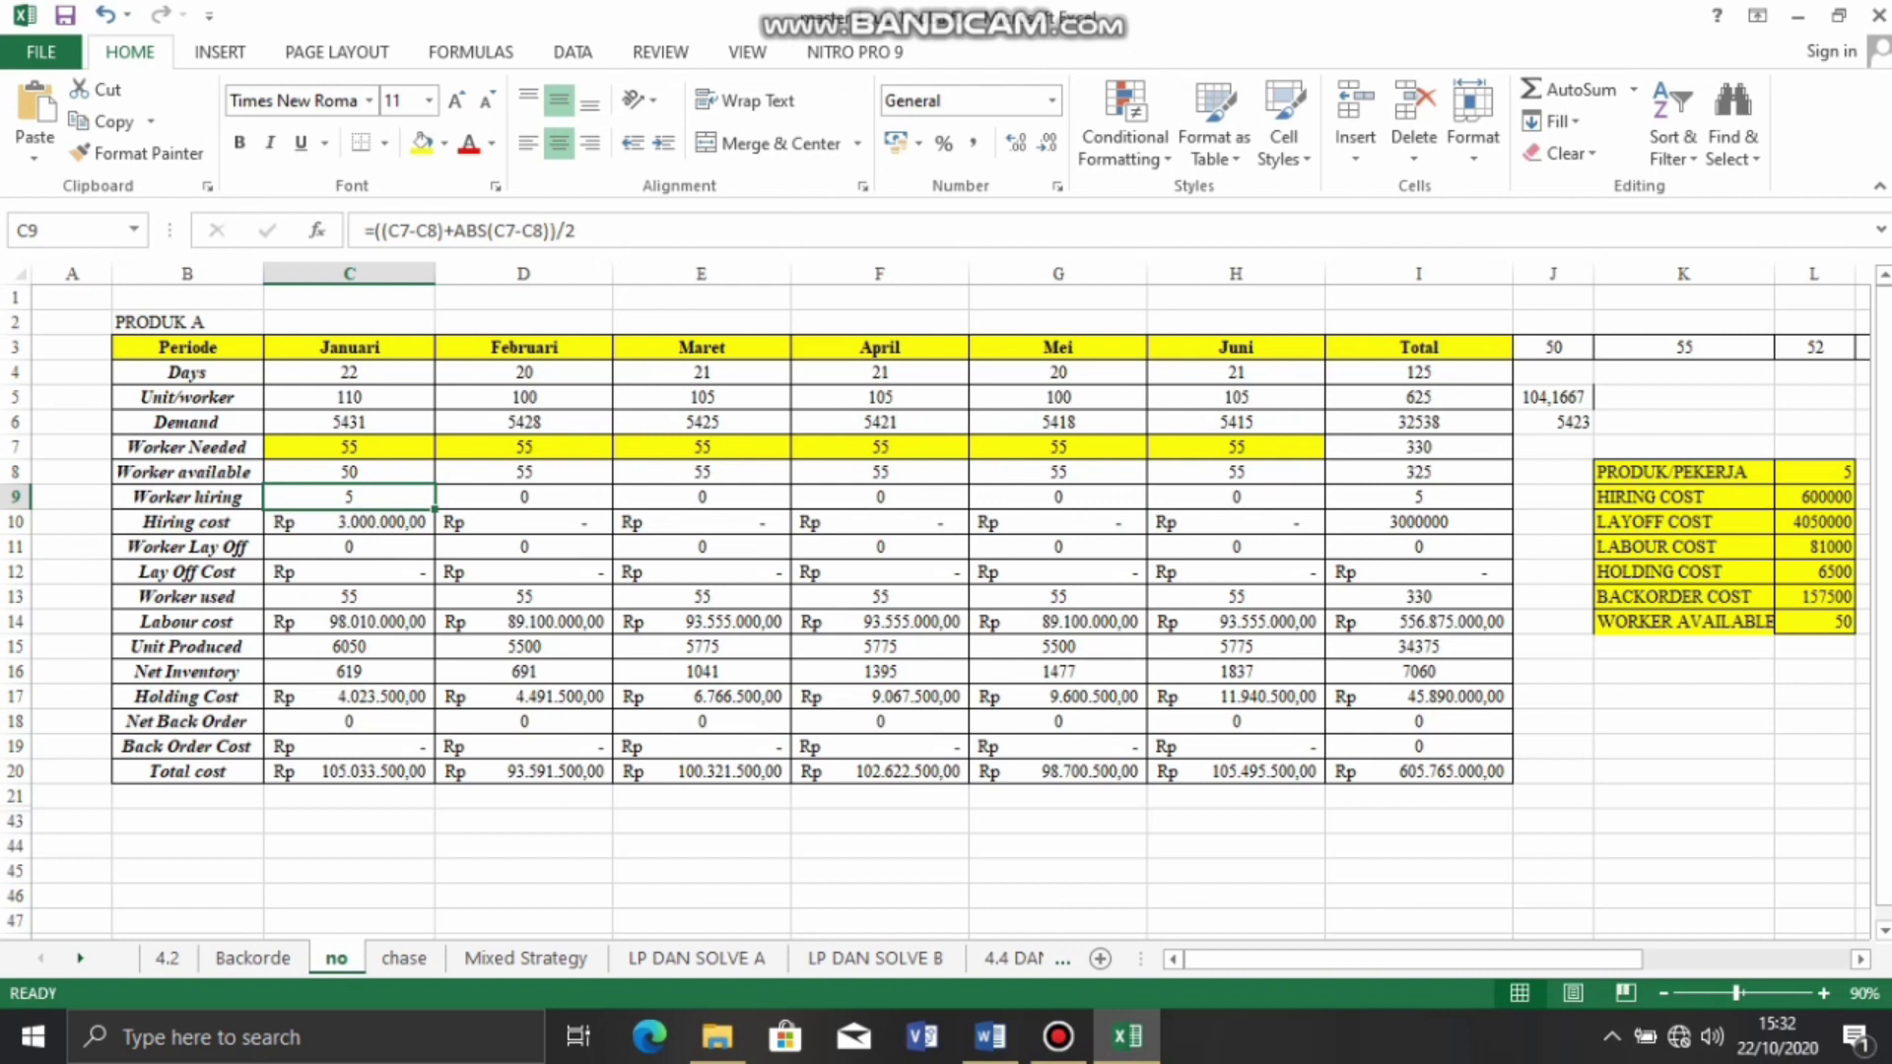
pyautogui.click(349, 522)
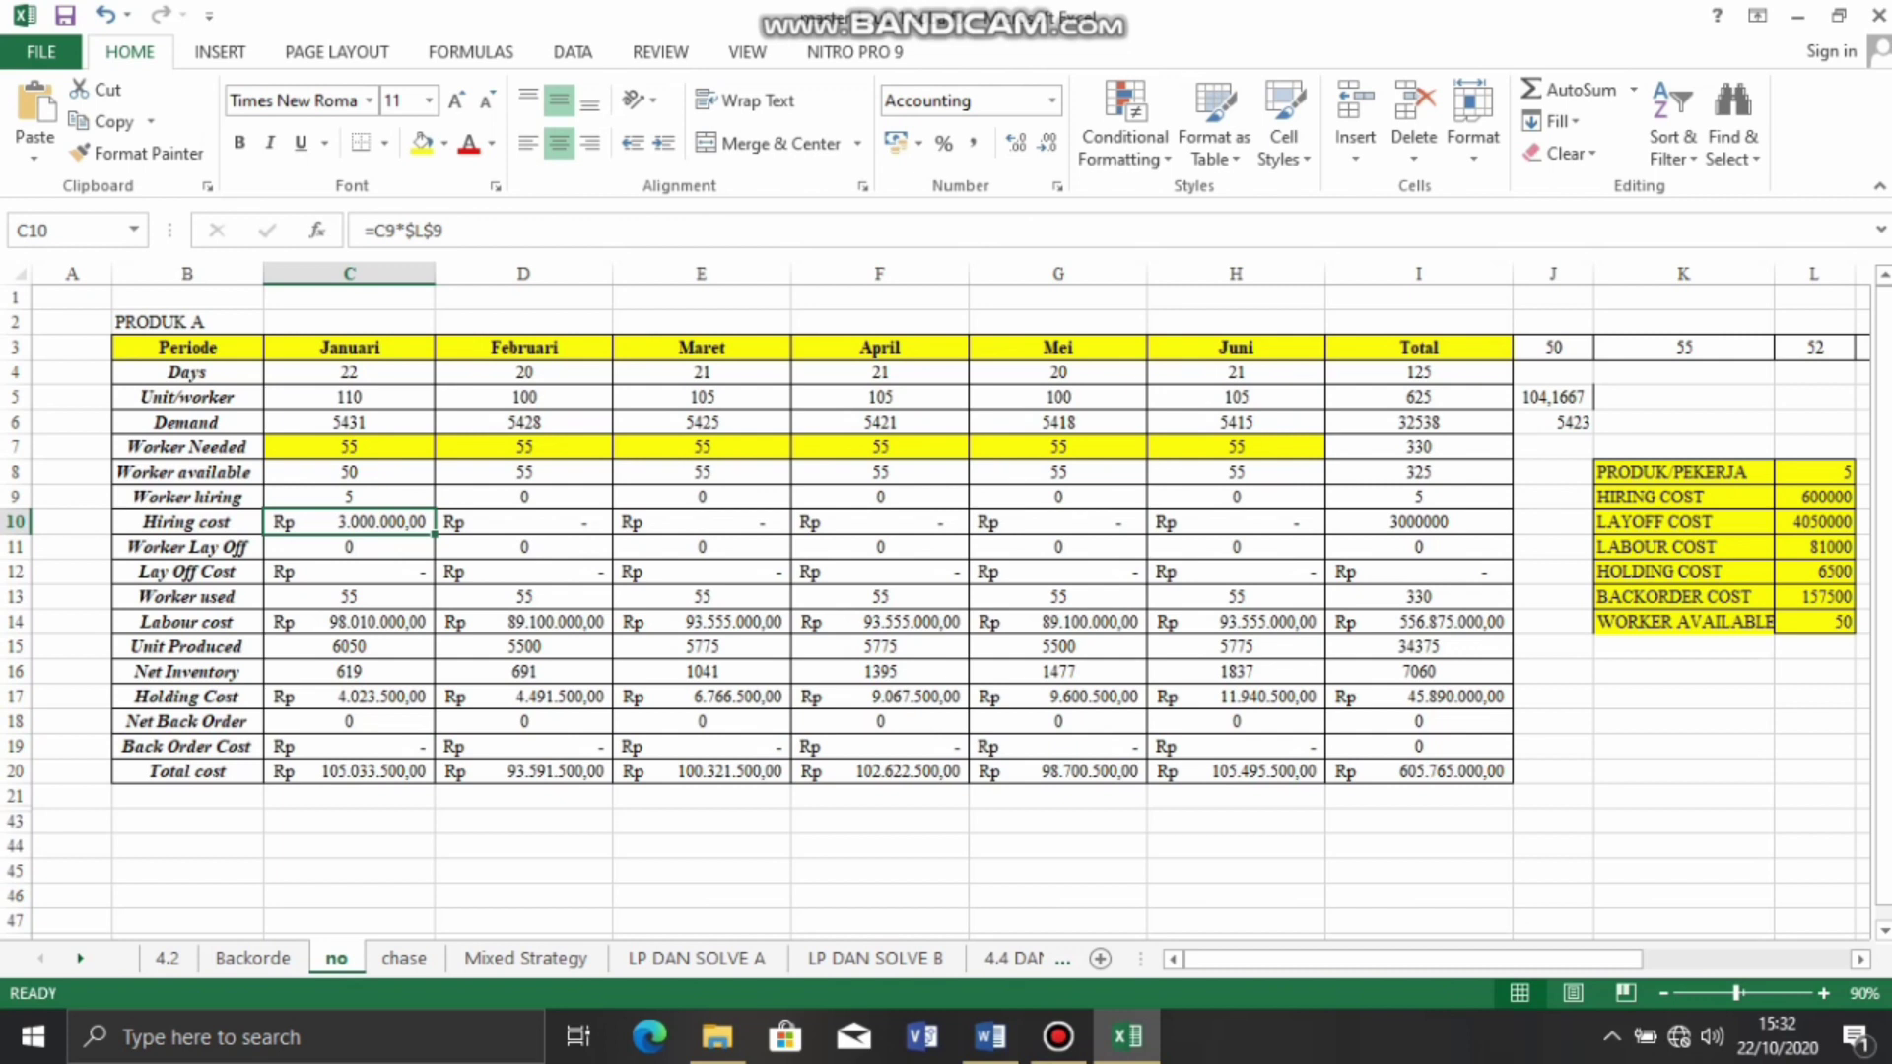
# Check the Februari Worker available formula in D8 and compare the Worker hiring formulas from Februari to Juni in row 9.
pyautogui.click(523, 472)
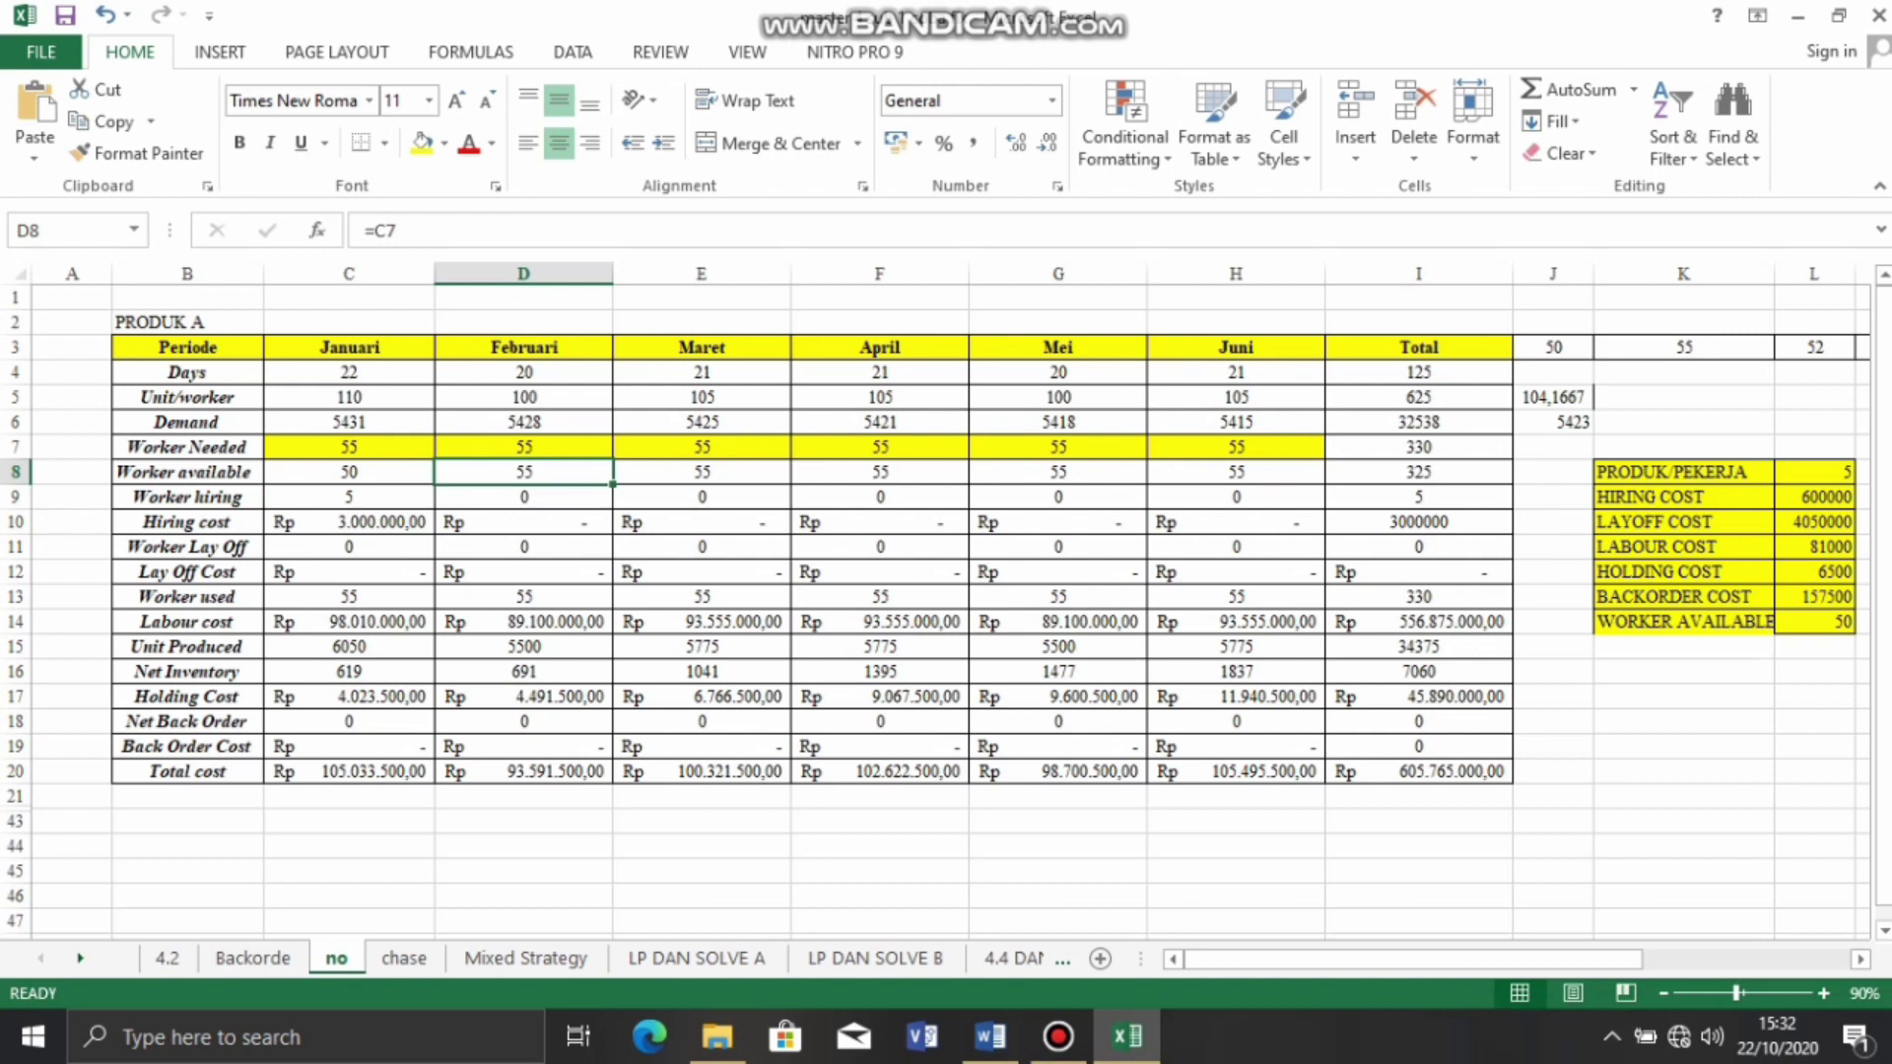
pyautogui.click(523, 498)
pyautogui.press('Right')
pyautogui.press('Right')
pyautogui.press('Right')
pyautogui.press('Right')
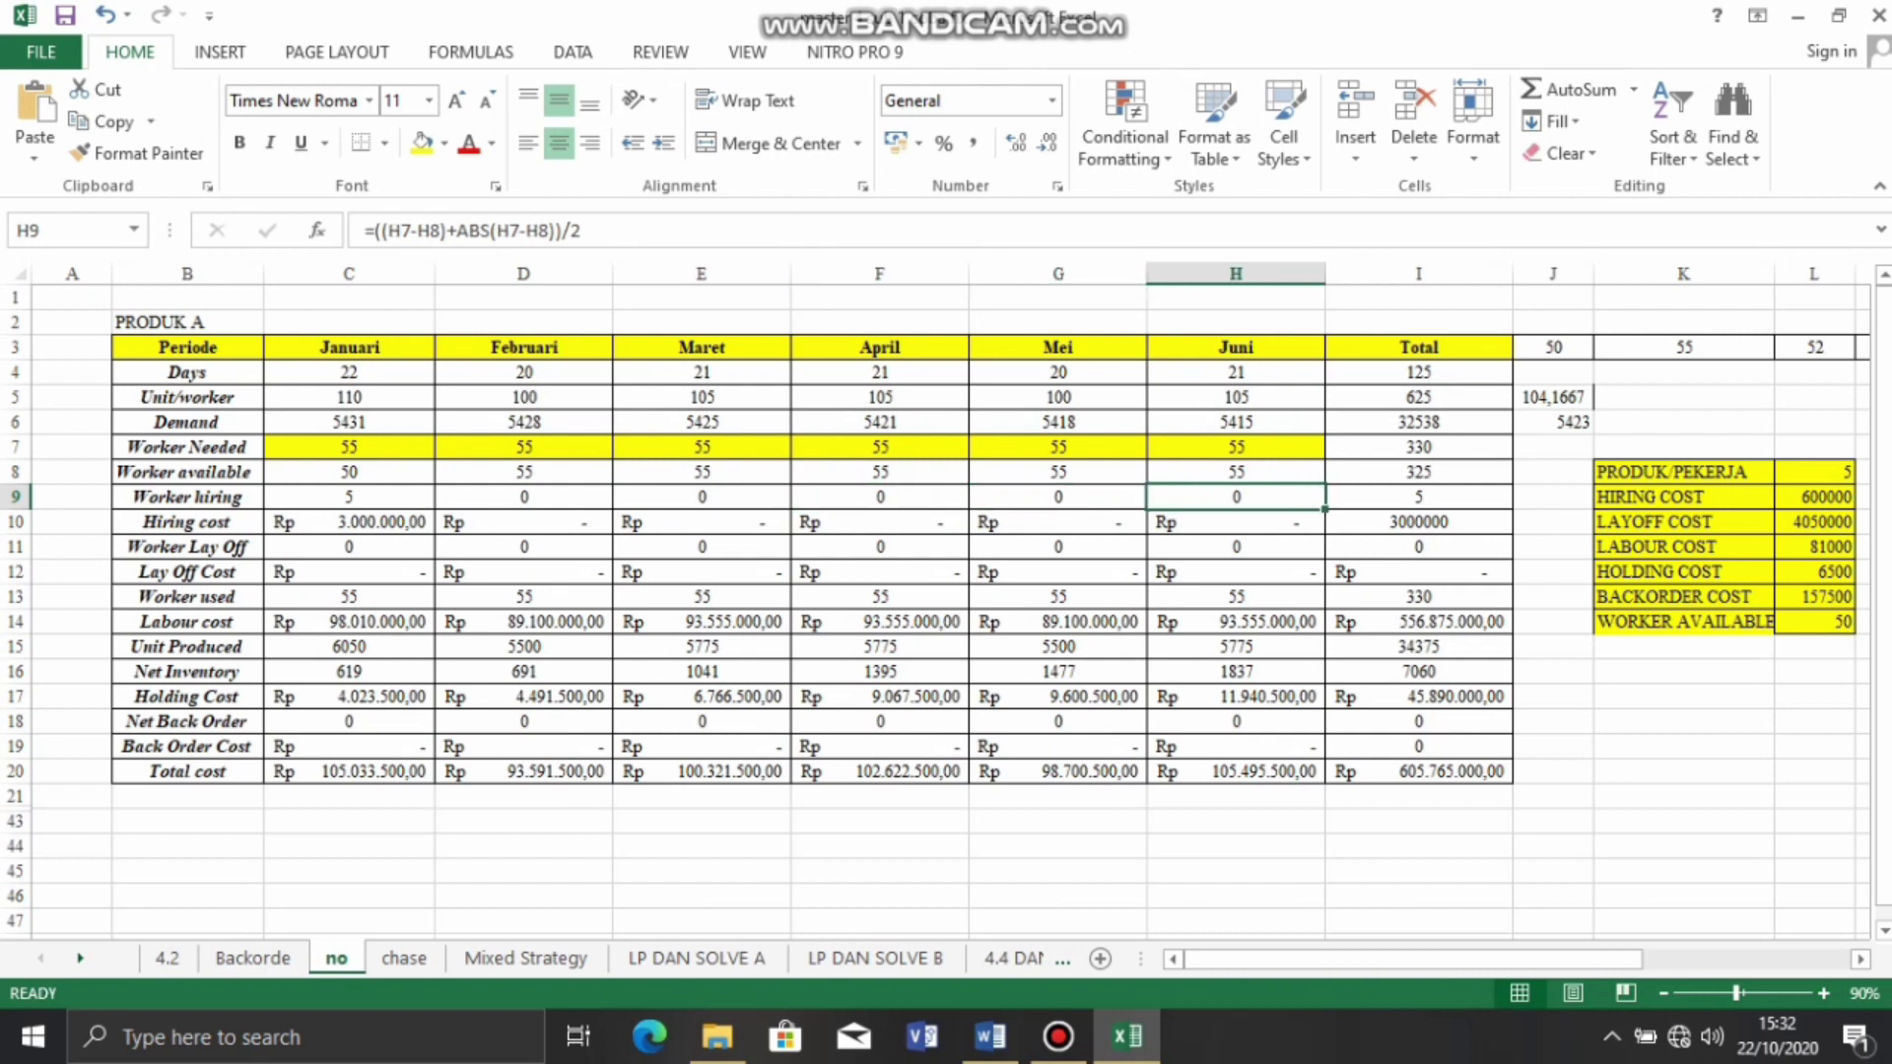
# Examine the Januari Worker Lay Off formula in C11 and the Lay Off Cost formulas from Januari to Maret in row 12.
pyautogui.click(349, 547)
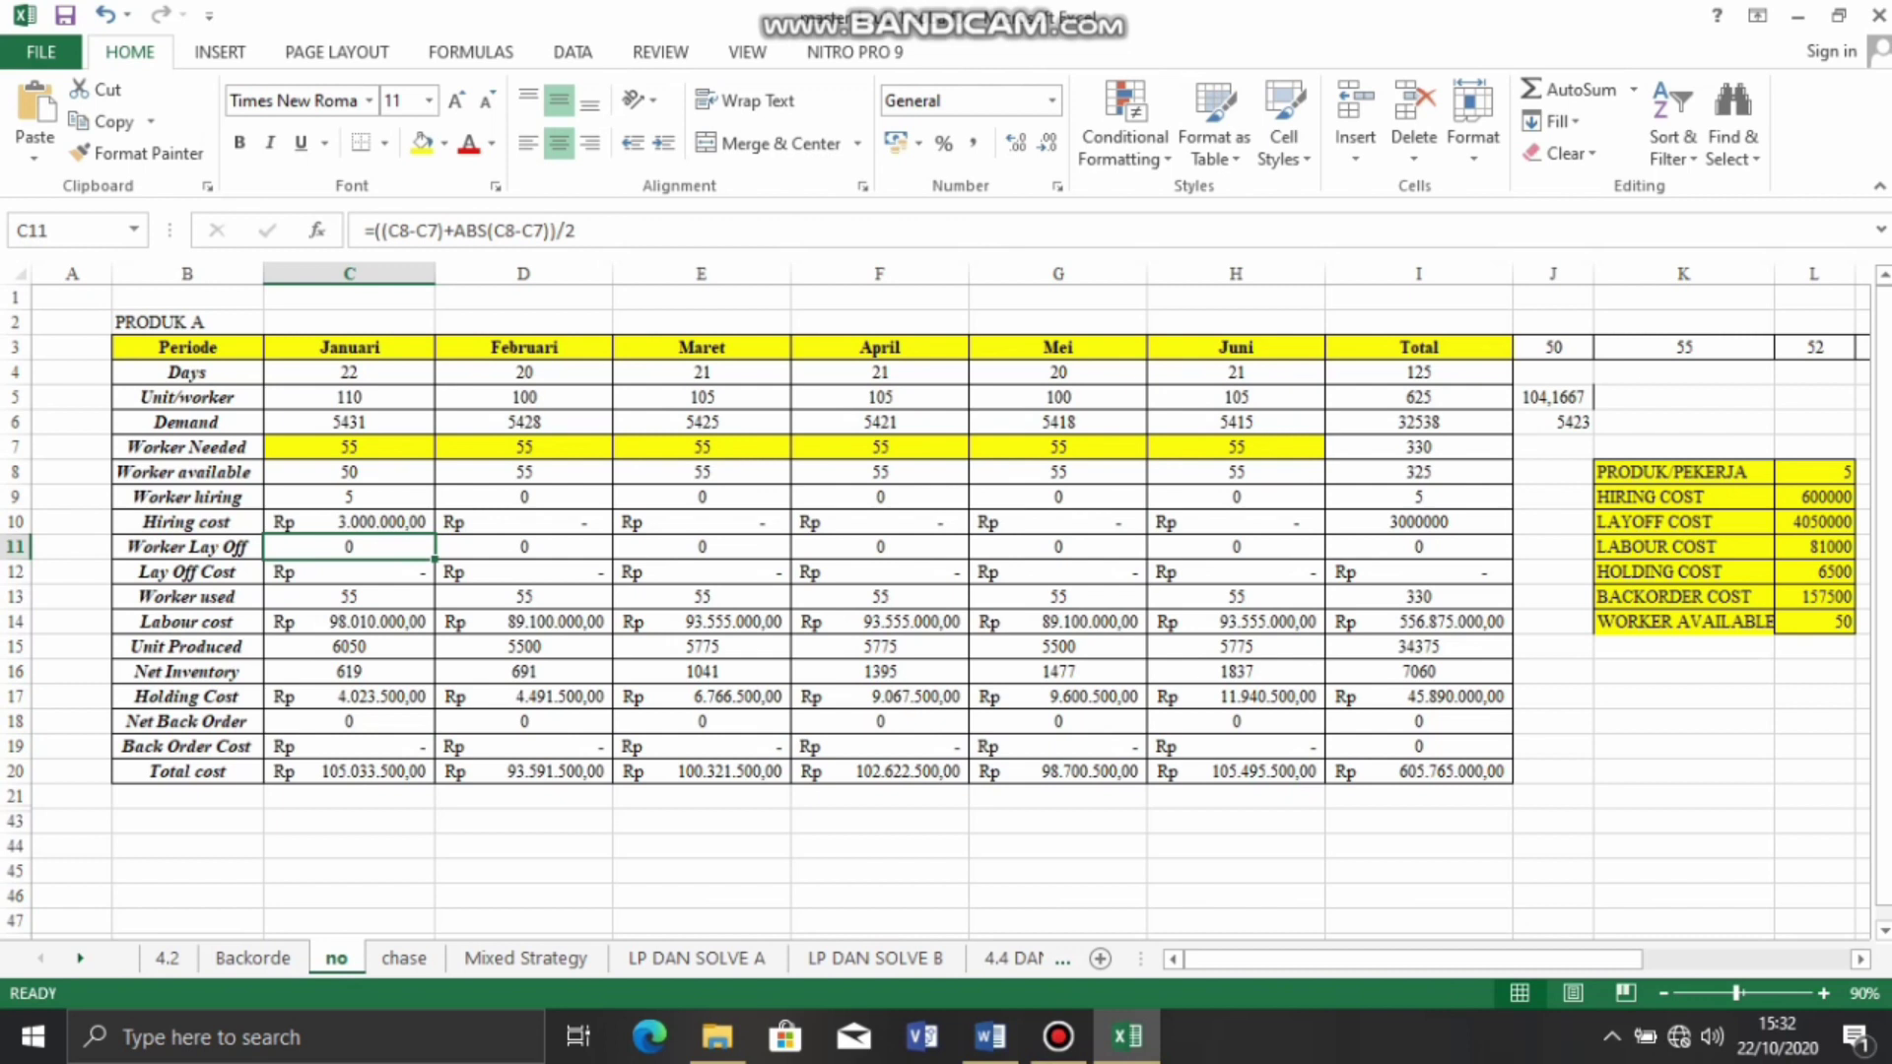
pyautogui.press('Down')
pyautogui.press('Right')
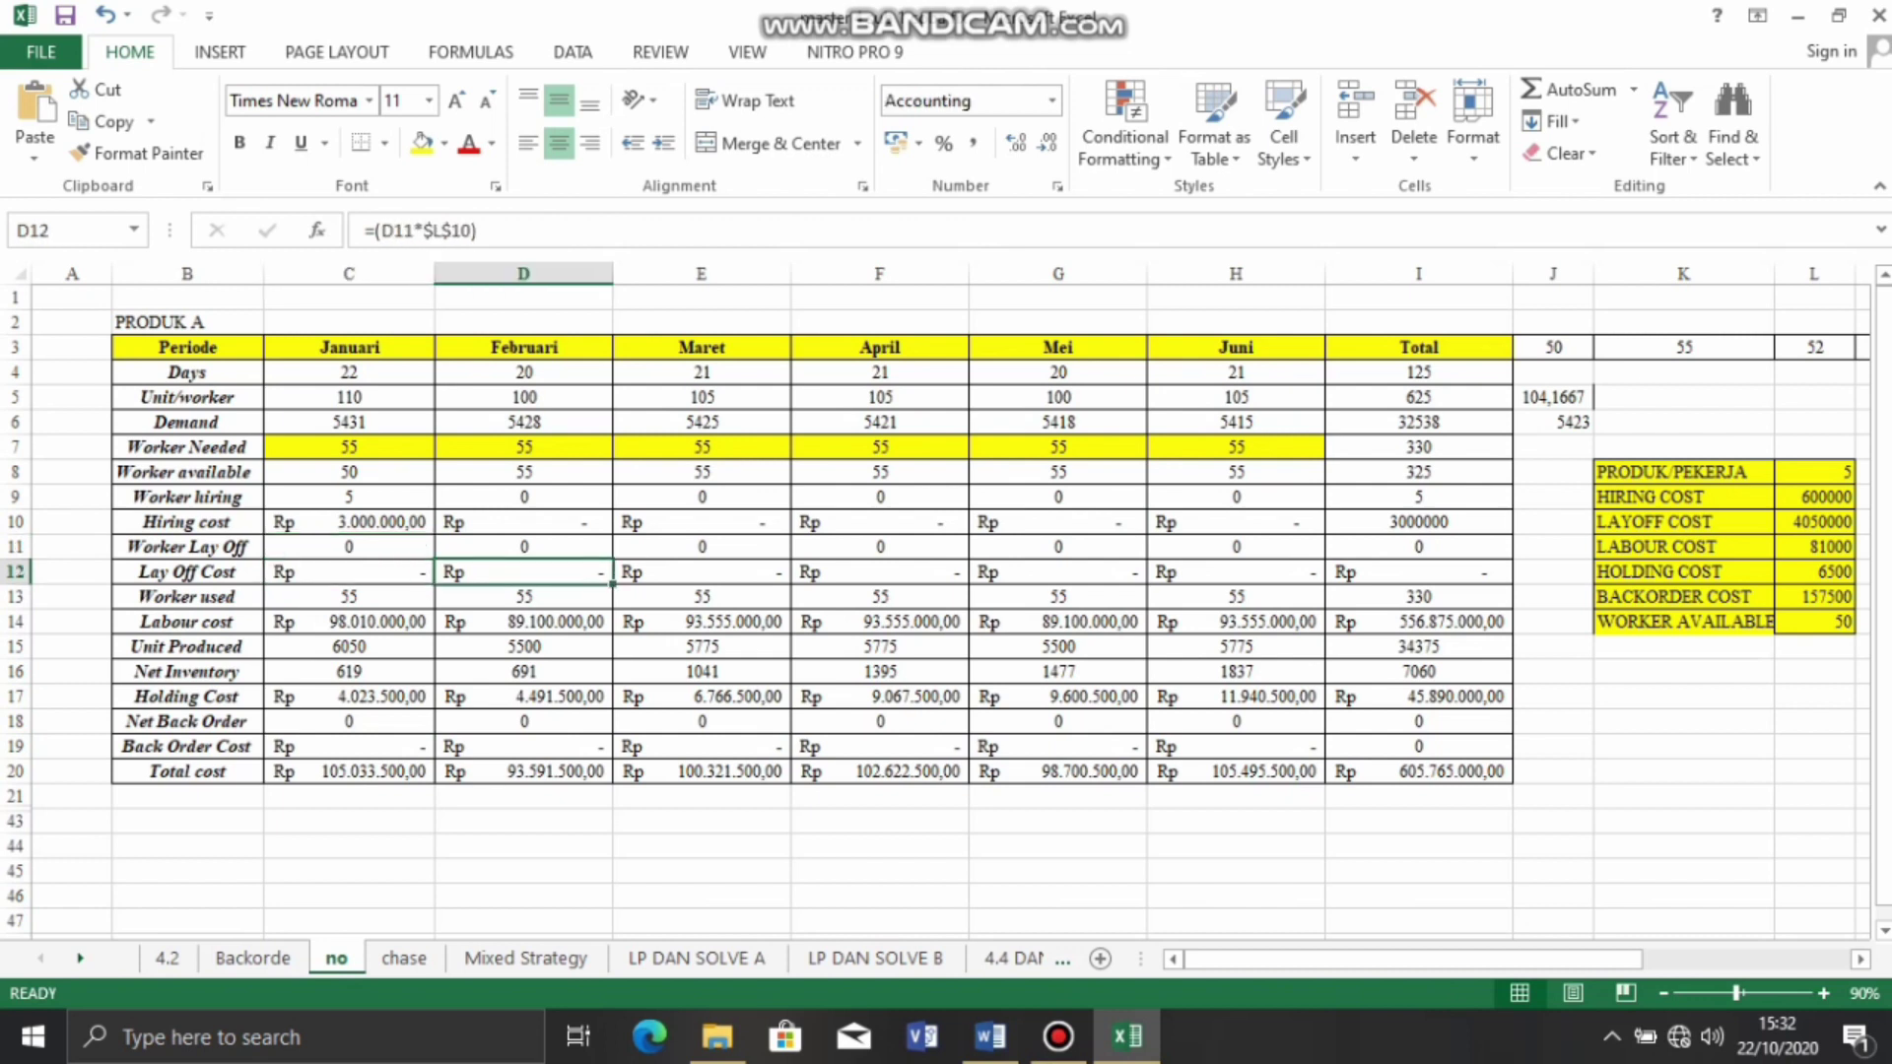
pyautogui.press('Right')
# Examine the Januari Worker used, Labour cost and Unit Produced formulas in C13 to C15, including the LABOUR COST source in L11.
pyautogui.click(349, 597)
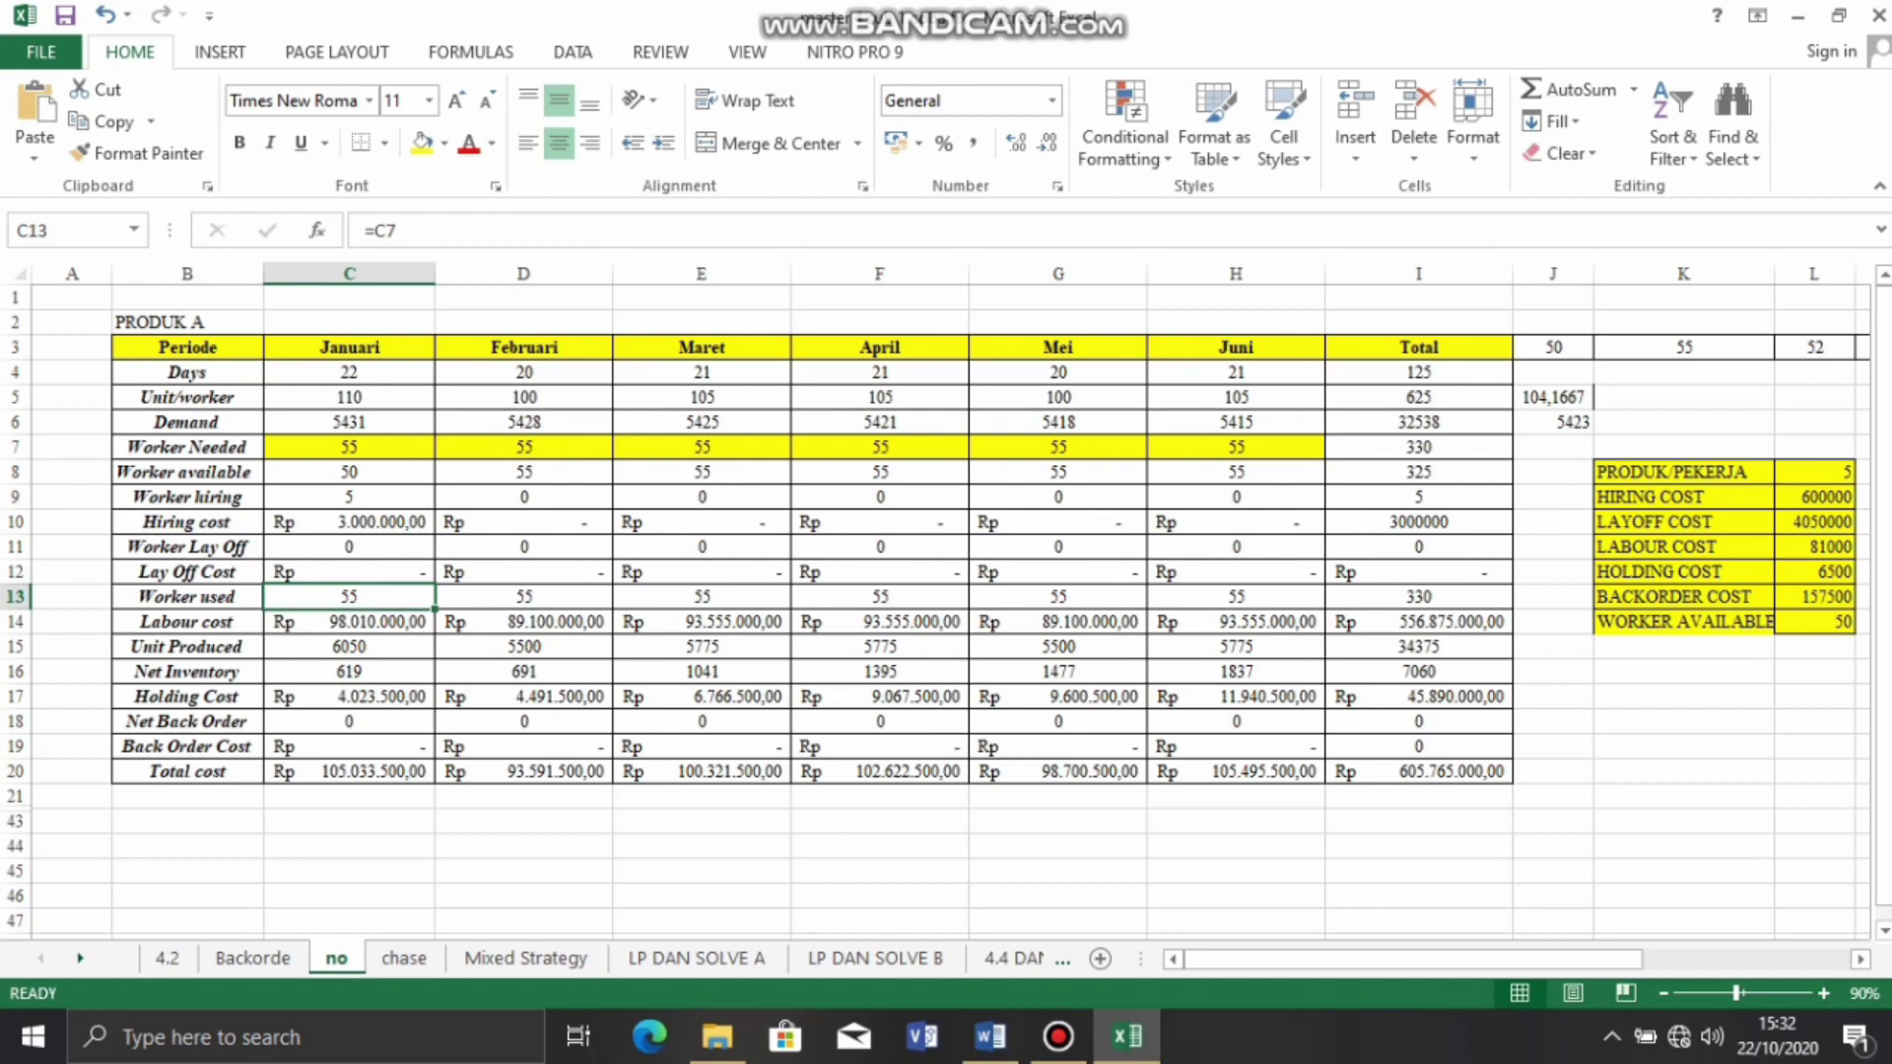
pyautogui.click(349, 622)
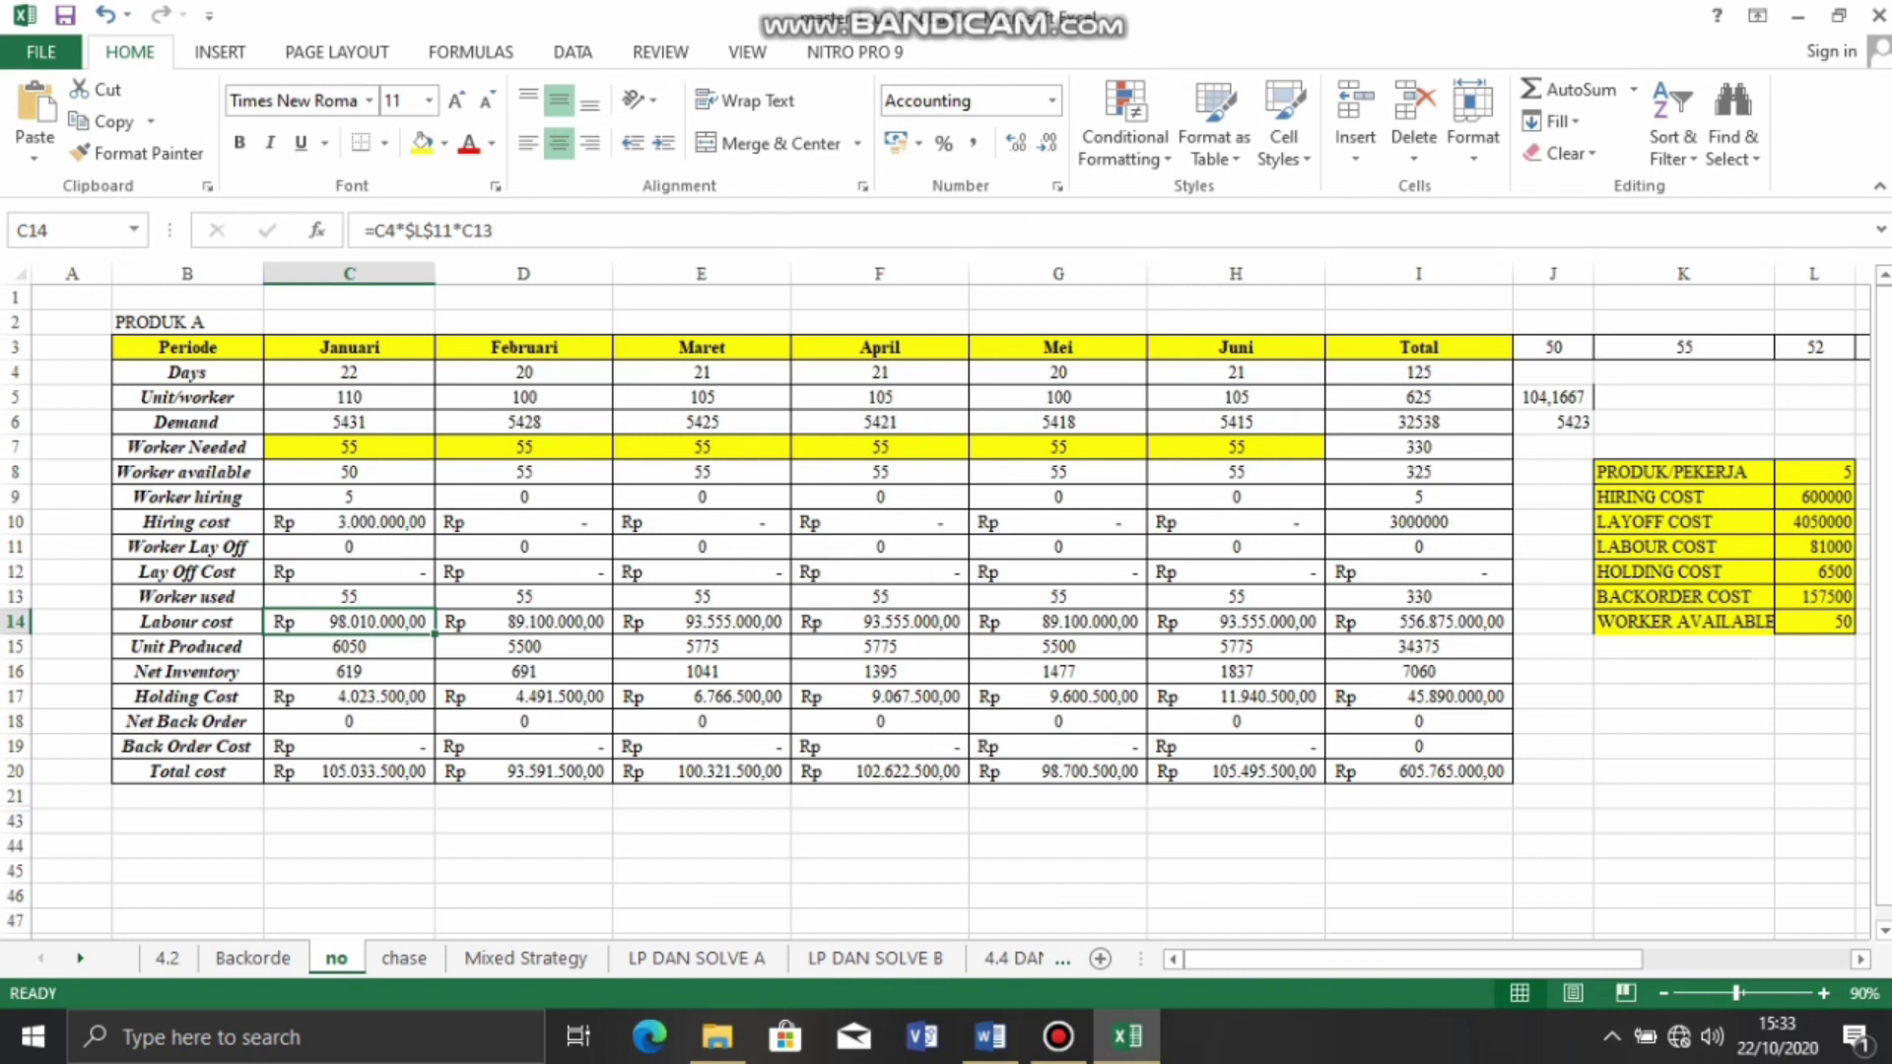
pyautogui.click(1814, 547)
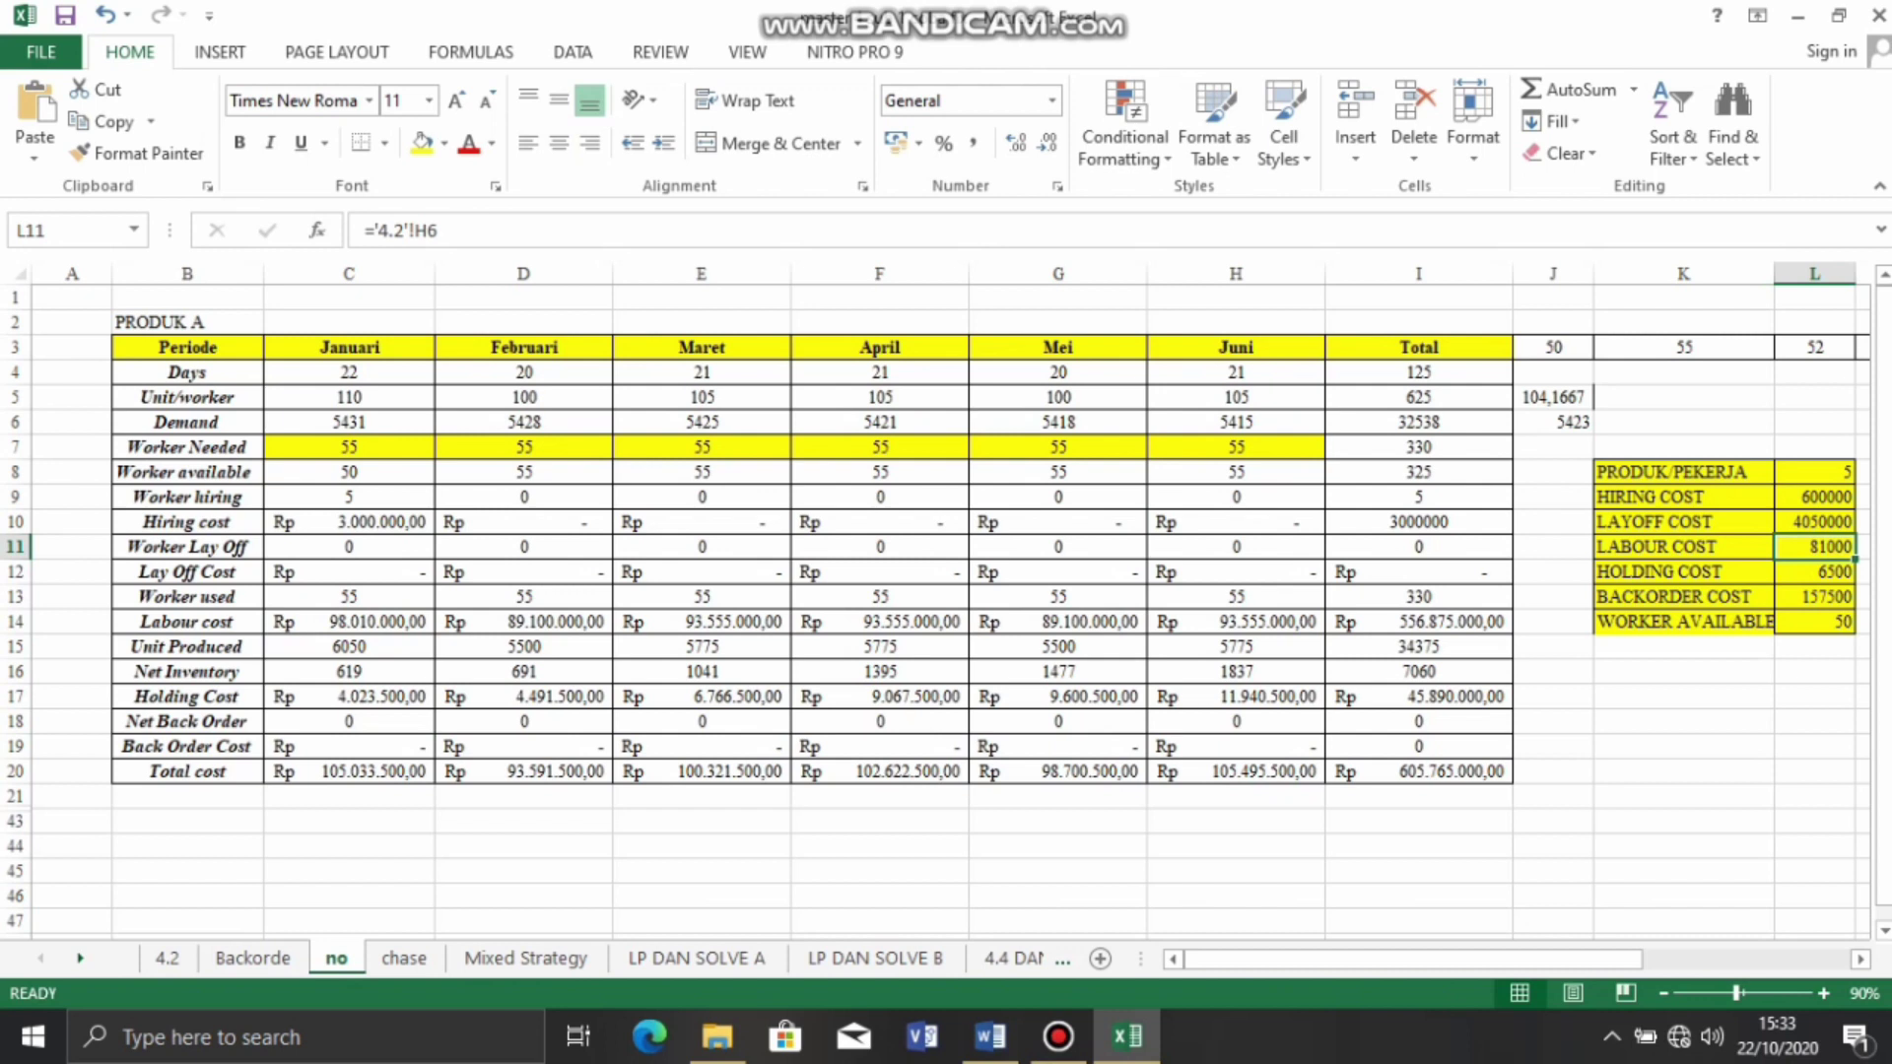
pyautogui.click(349, 622)
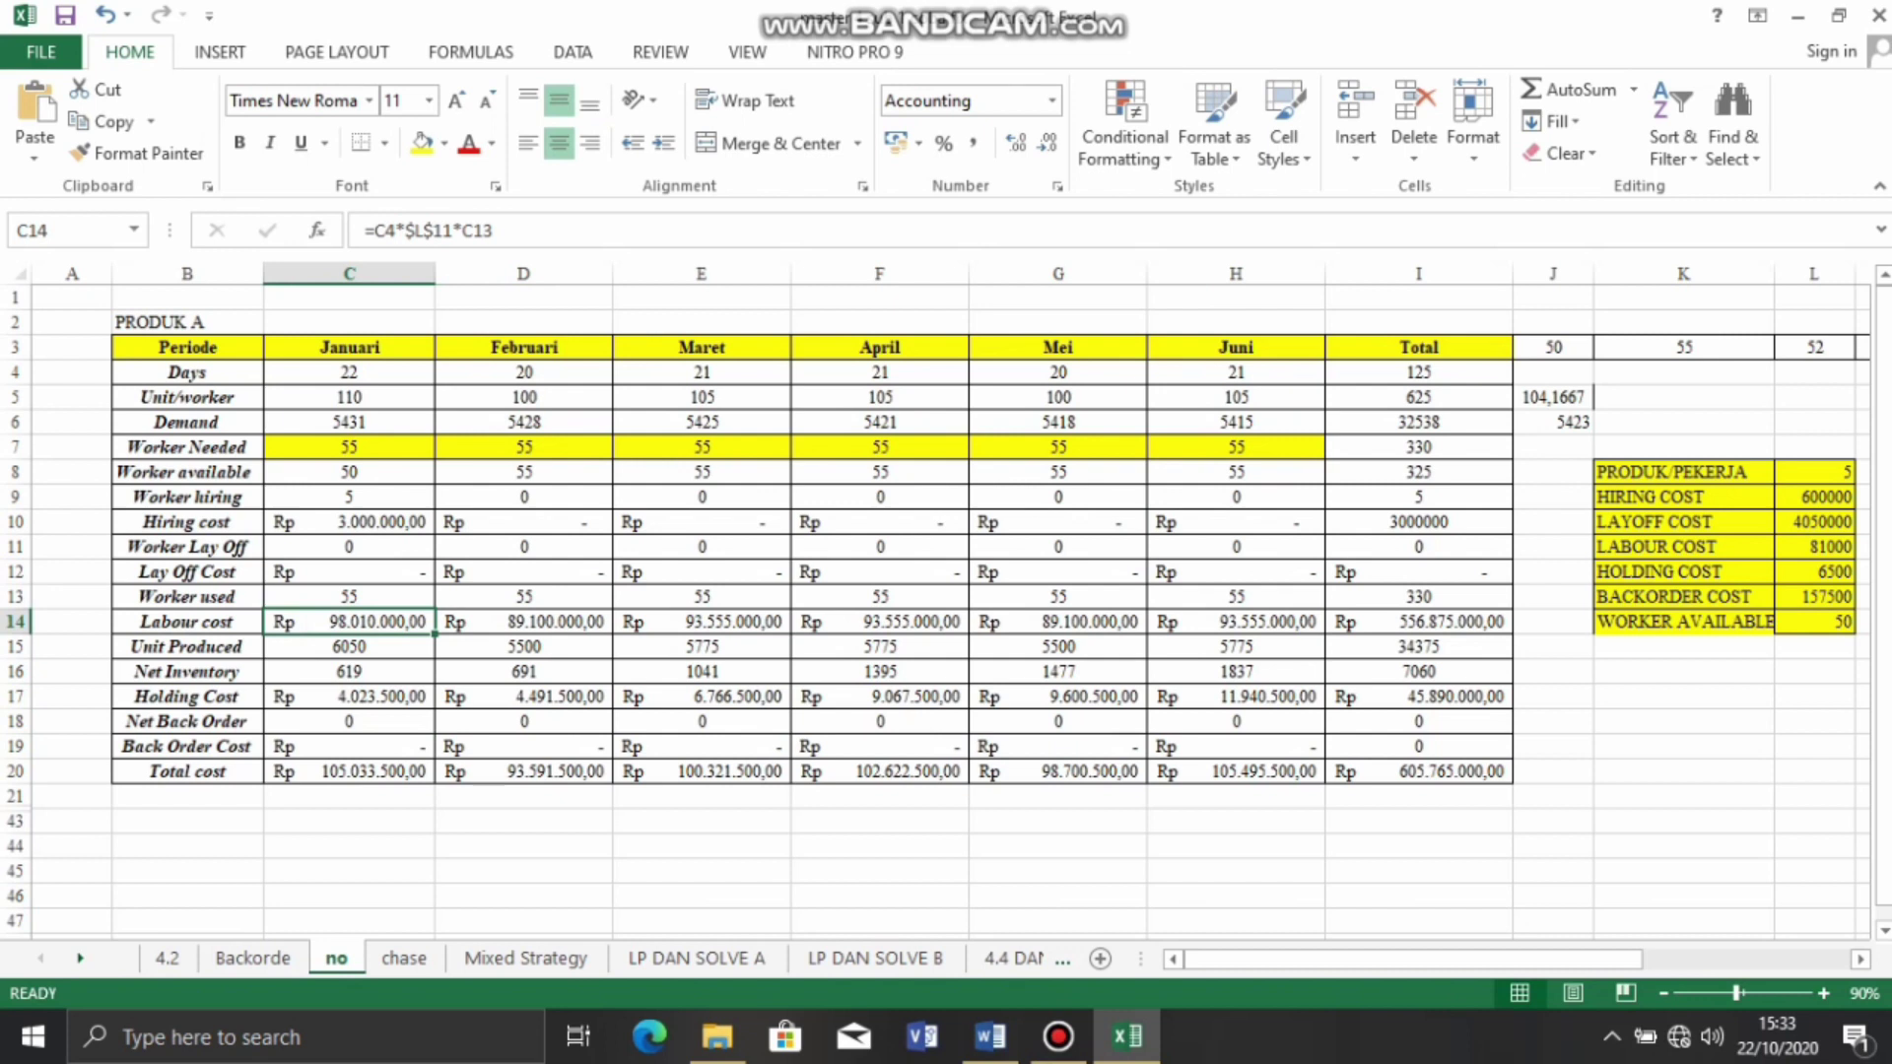
pyautogui.click(349, 647)
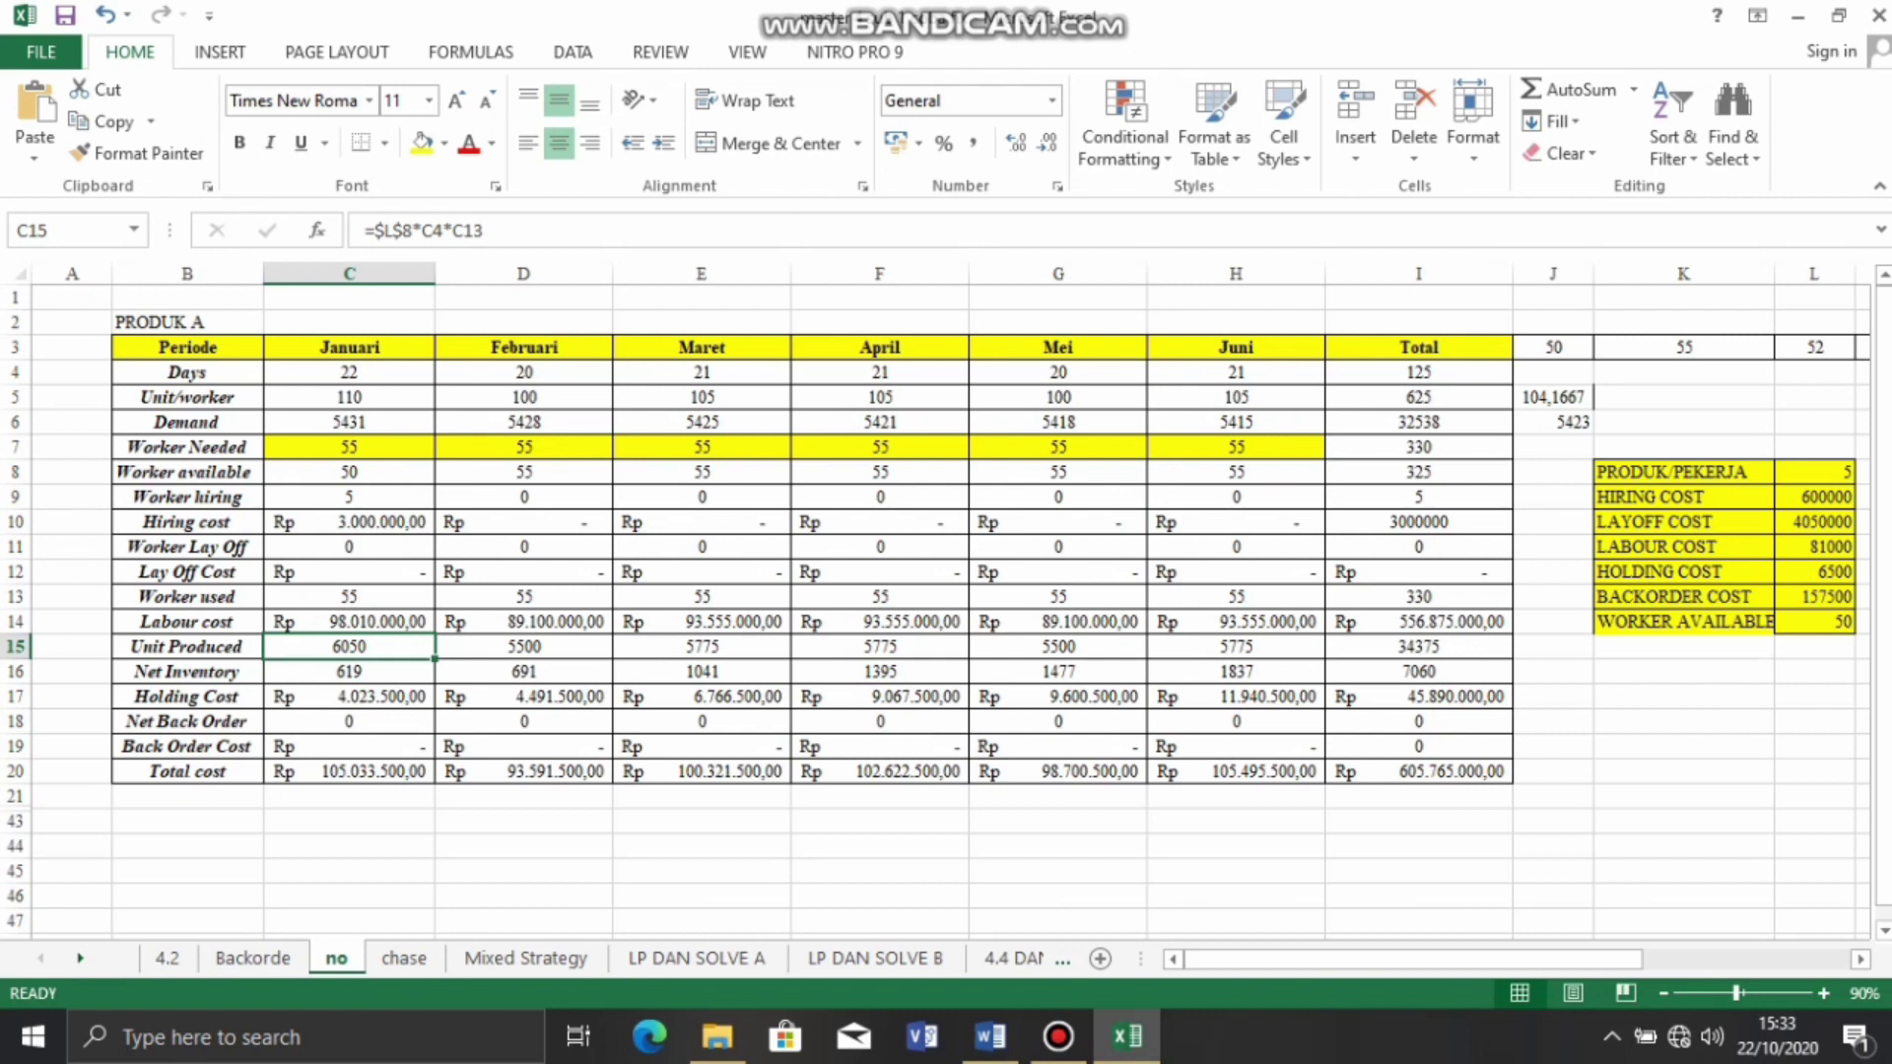
# Compare the Net Inventory formulas in row 16 from Januari to Juni, checking the Februari Unit Produced formula alongside.
pyautogui.press('Down')
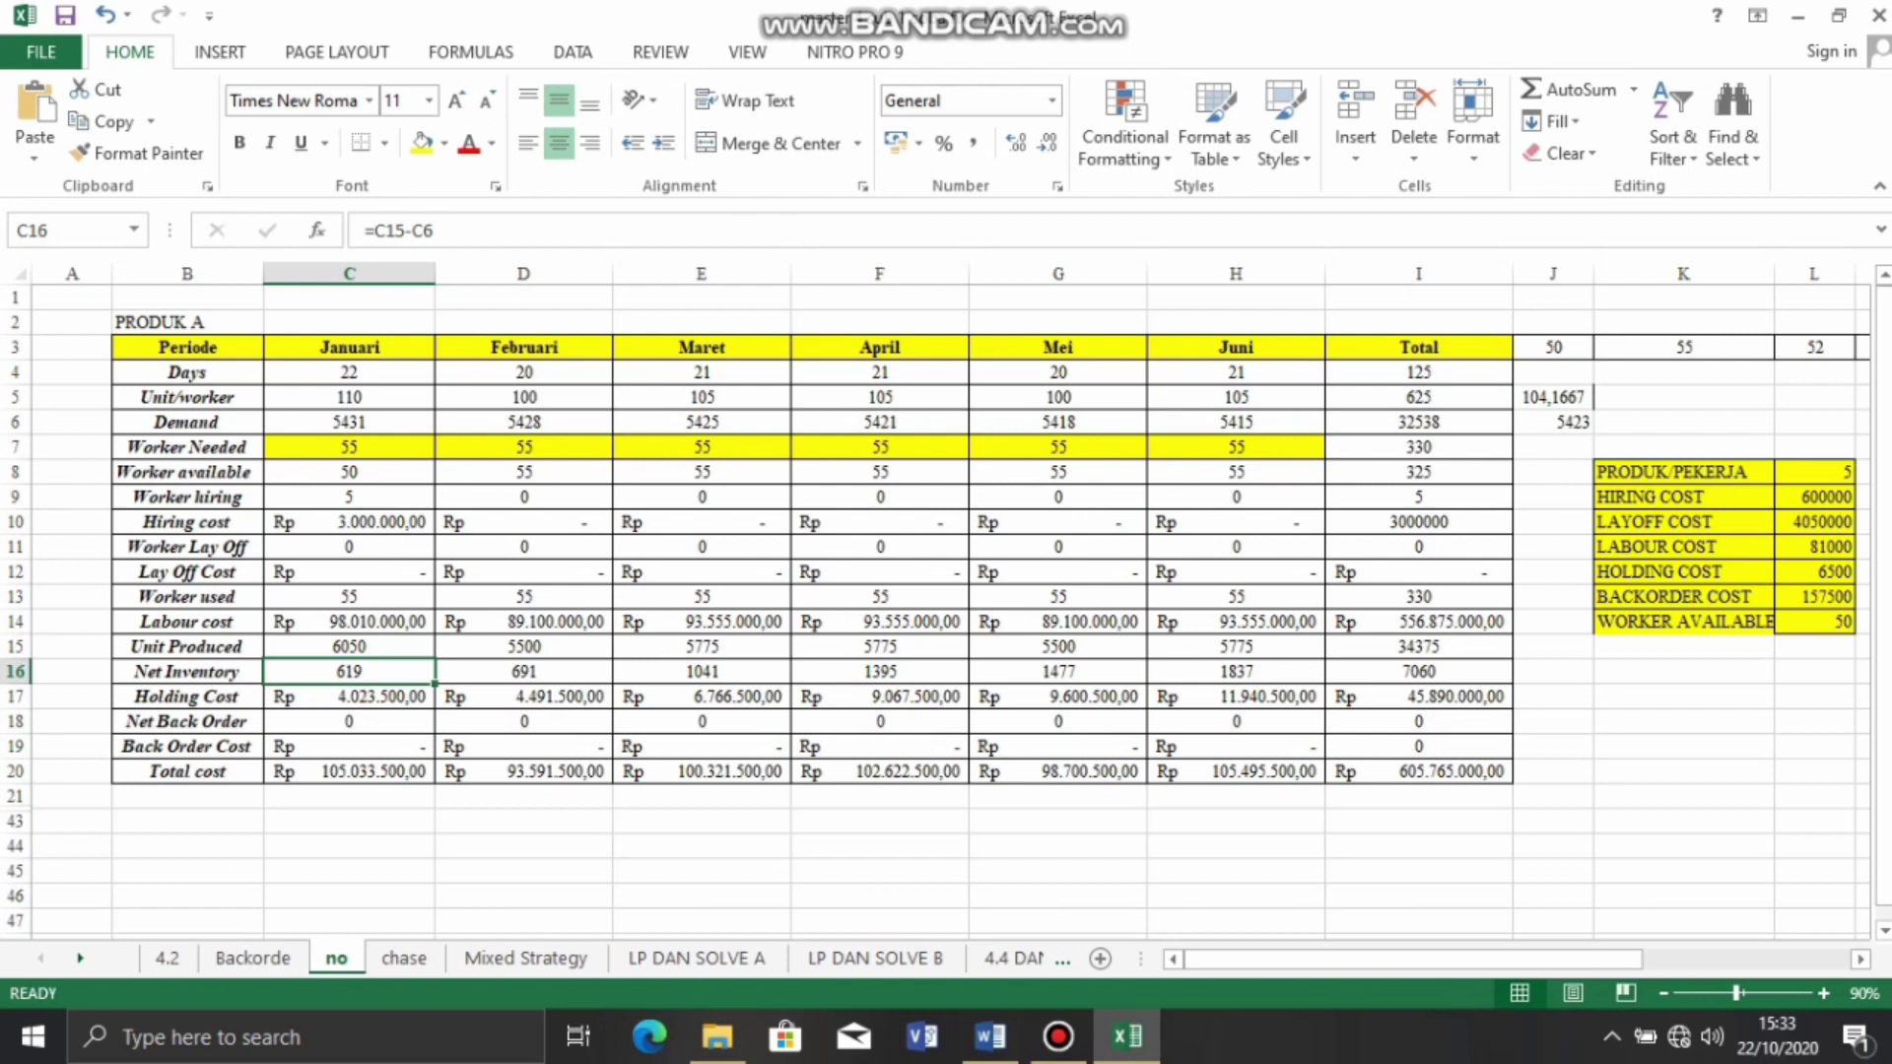
pyautogui.press('Right')
pyautogui.press('Up')
pyautogui.press('Down')
pyautogui.press('Up')
pyautogui.press('Down')
pyautogui.press('Right')
pyautogui.press('Right')
pyautogui.press('Right')
pyautogui.press('Right')
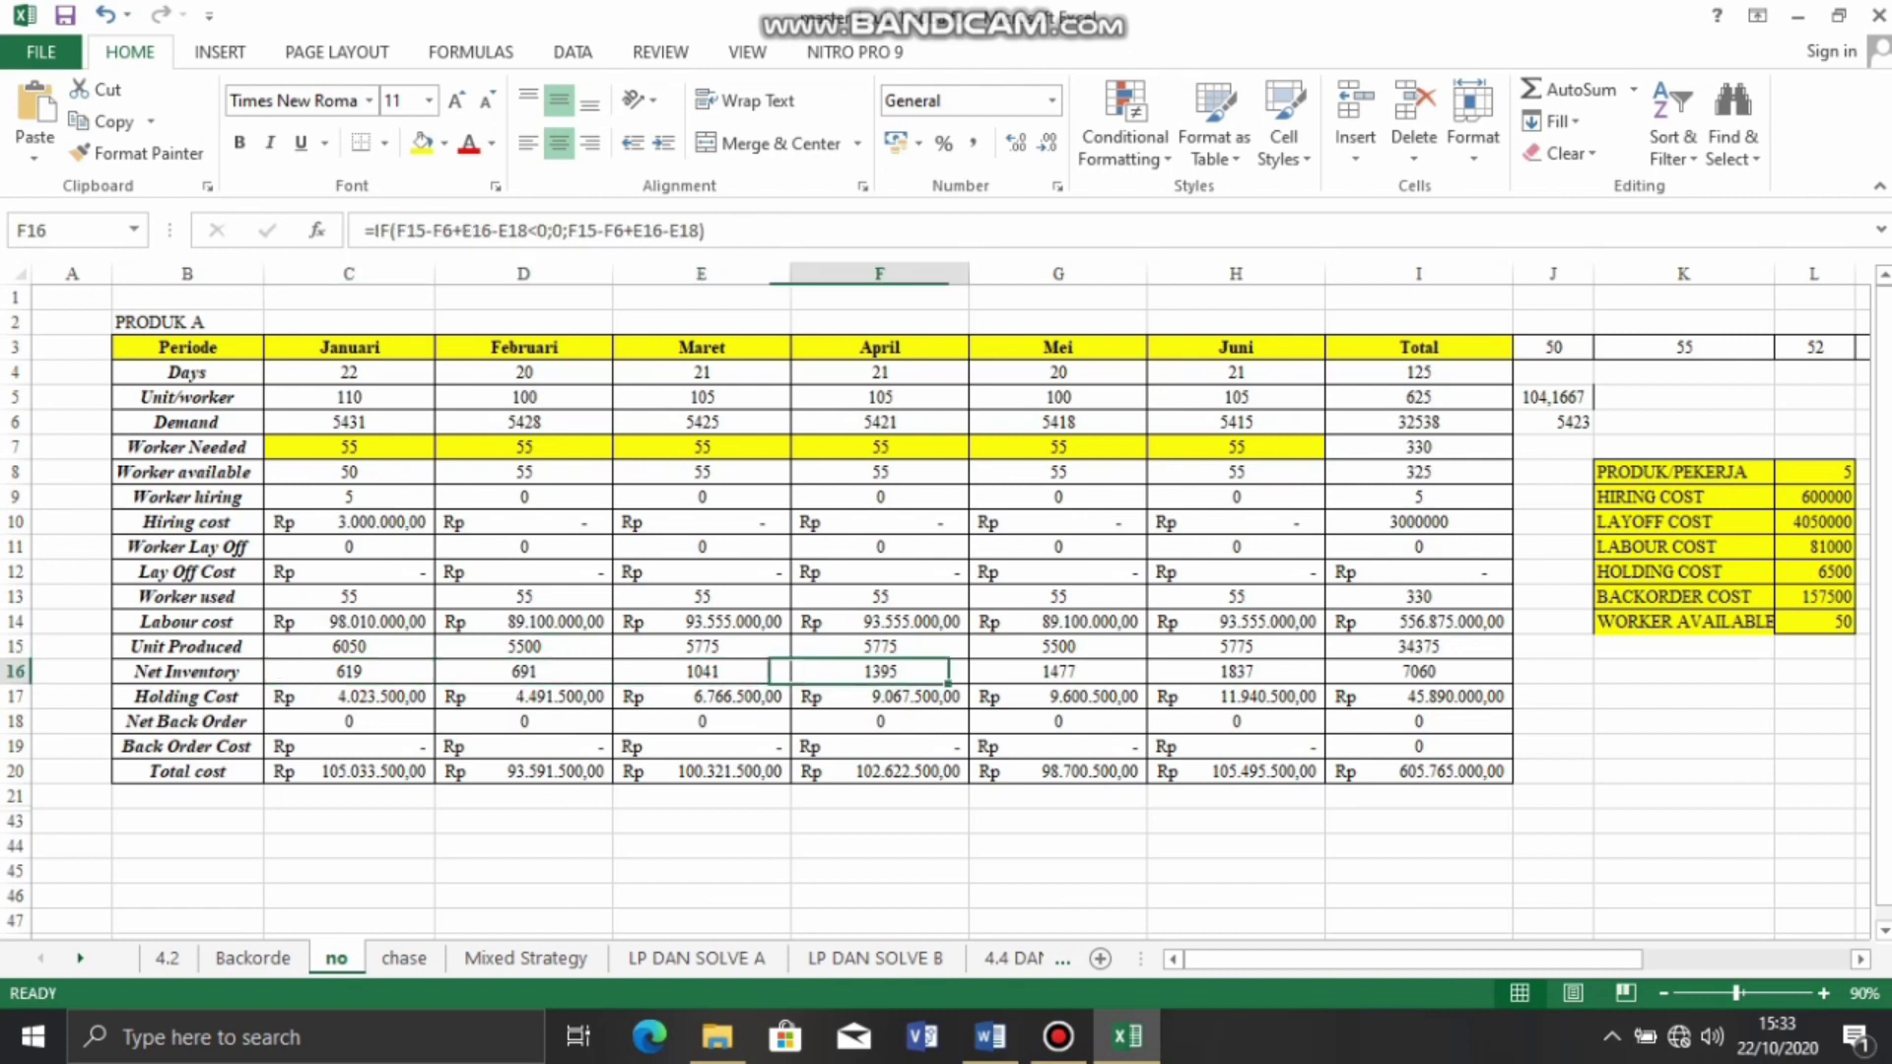
# Review the Januari Net Inventory formula in C16 together with the Holding Cost formula in C17.
pyautogui.press('Left')
pyautogui.press('Left')
pyautogui.press('Left')
pyautogui.press('Left')
pyautogui.press('Left')
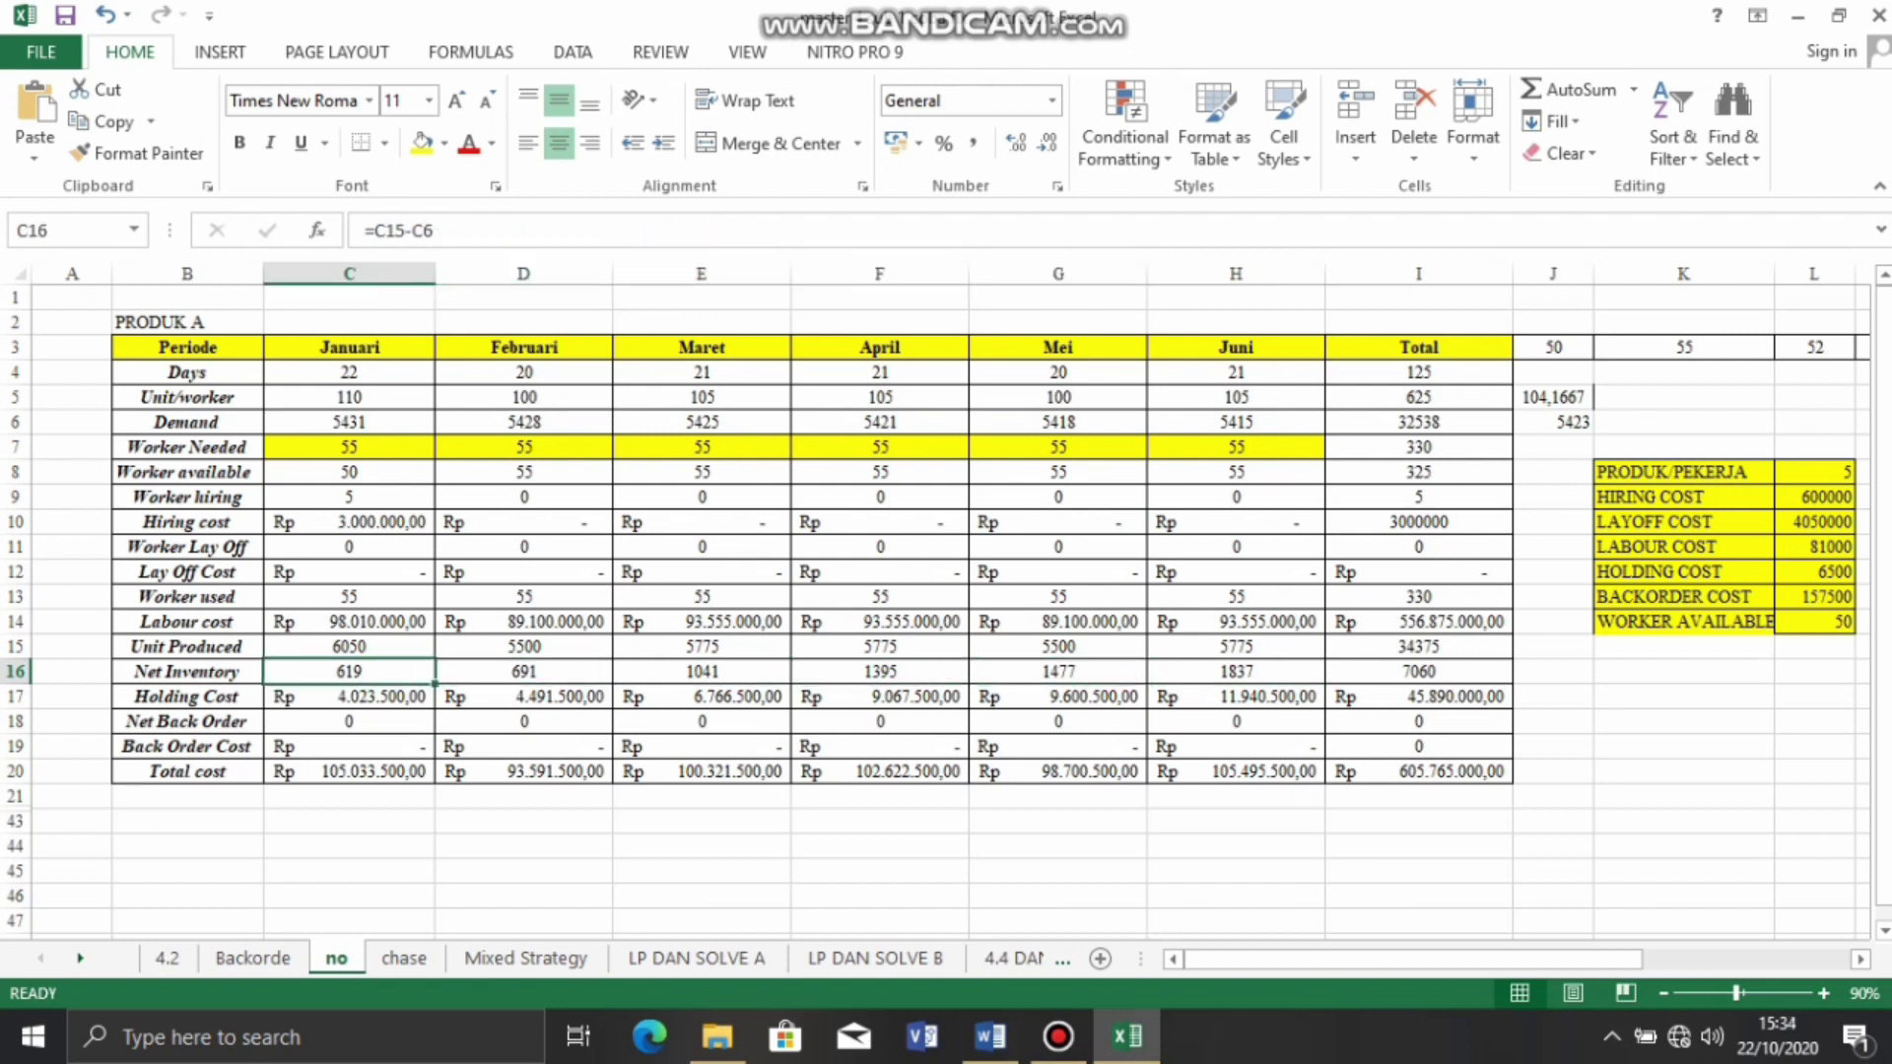
pyautogui.press('Down')
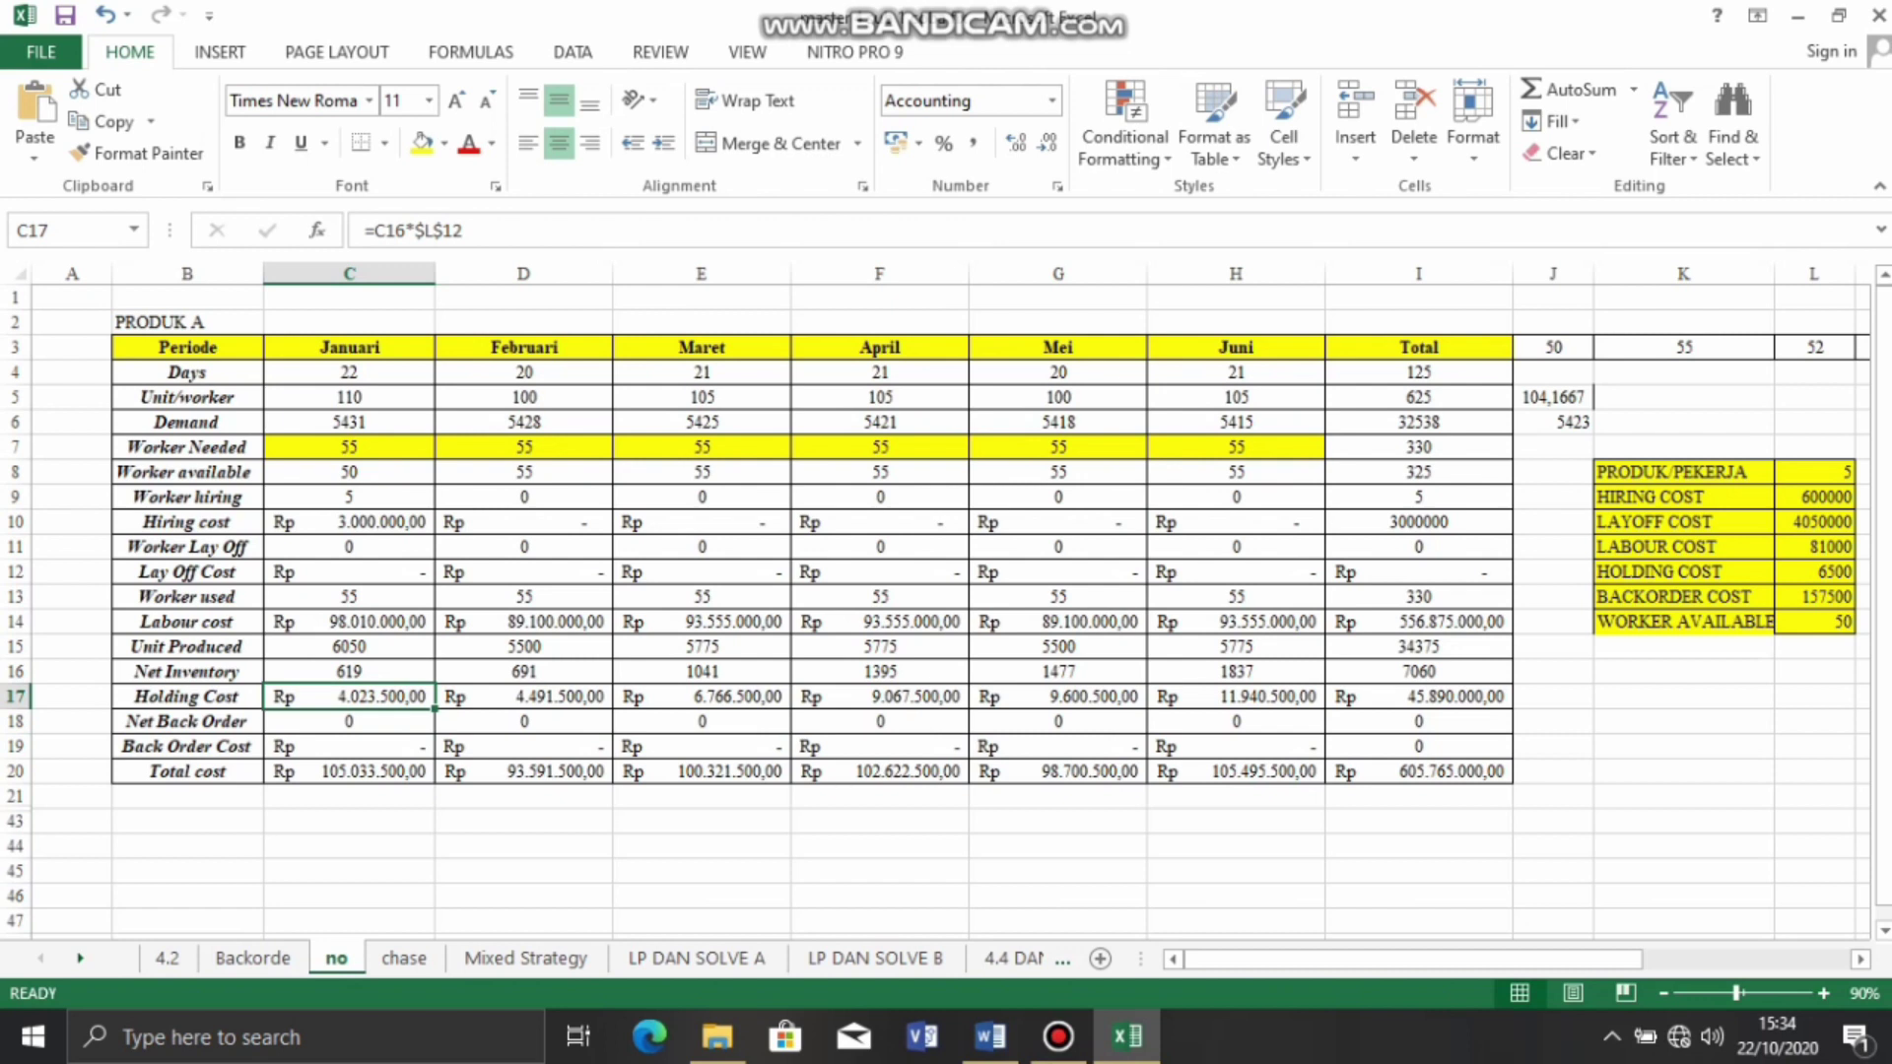
pyautogui.press('Up')
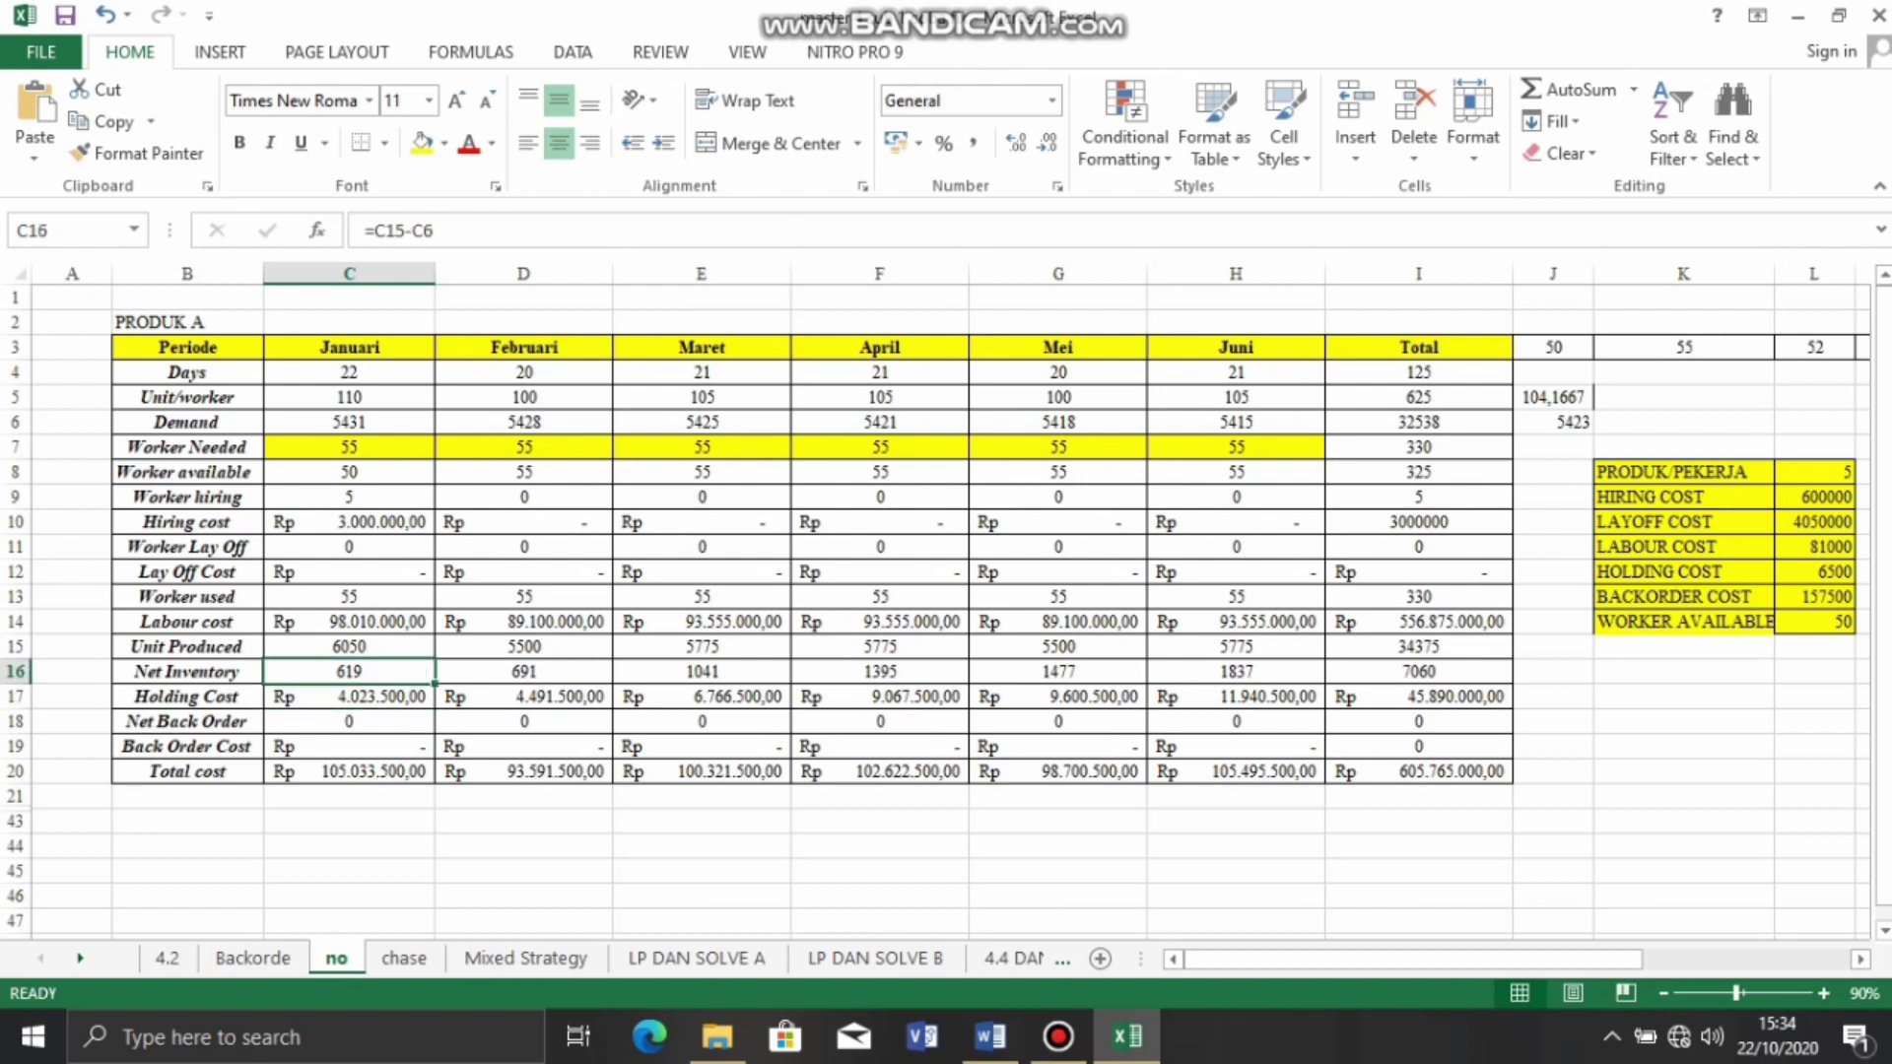
pyautogui.press('Down')
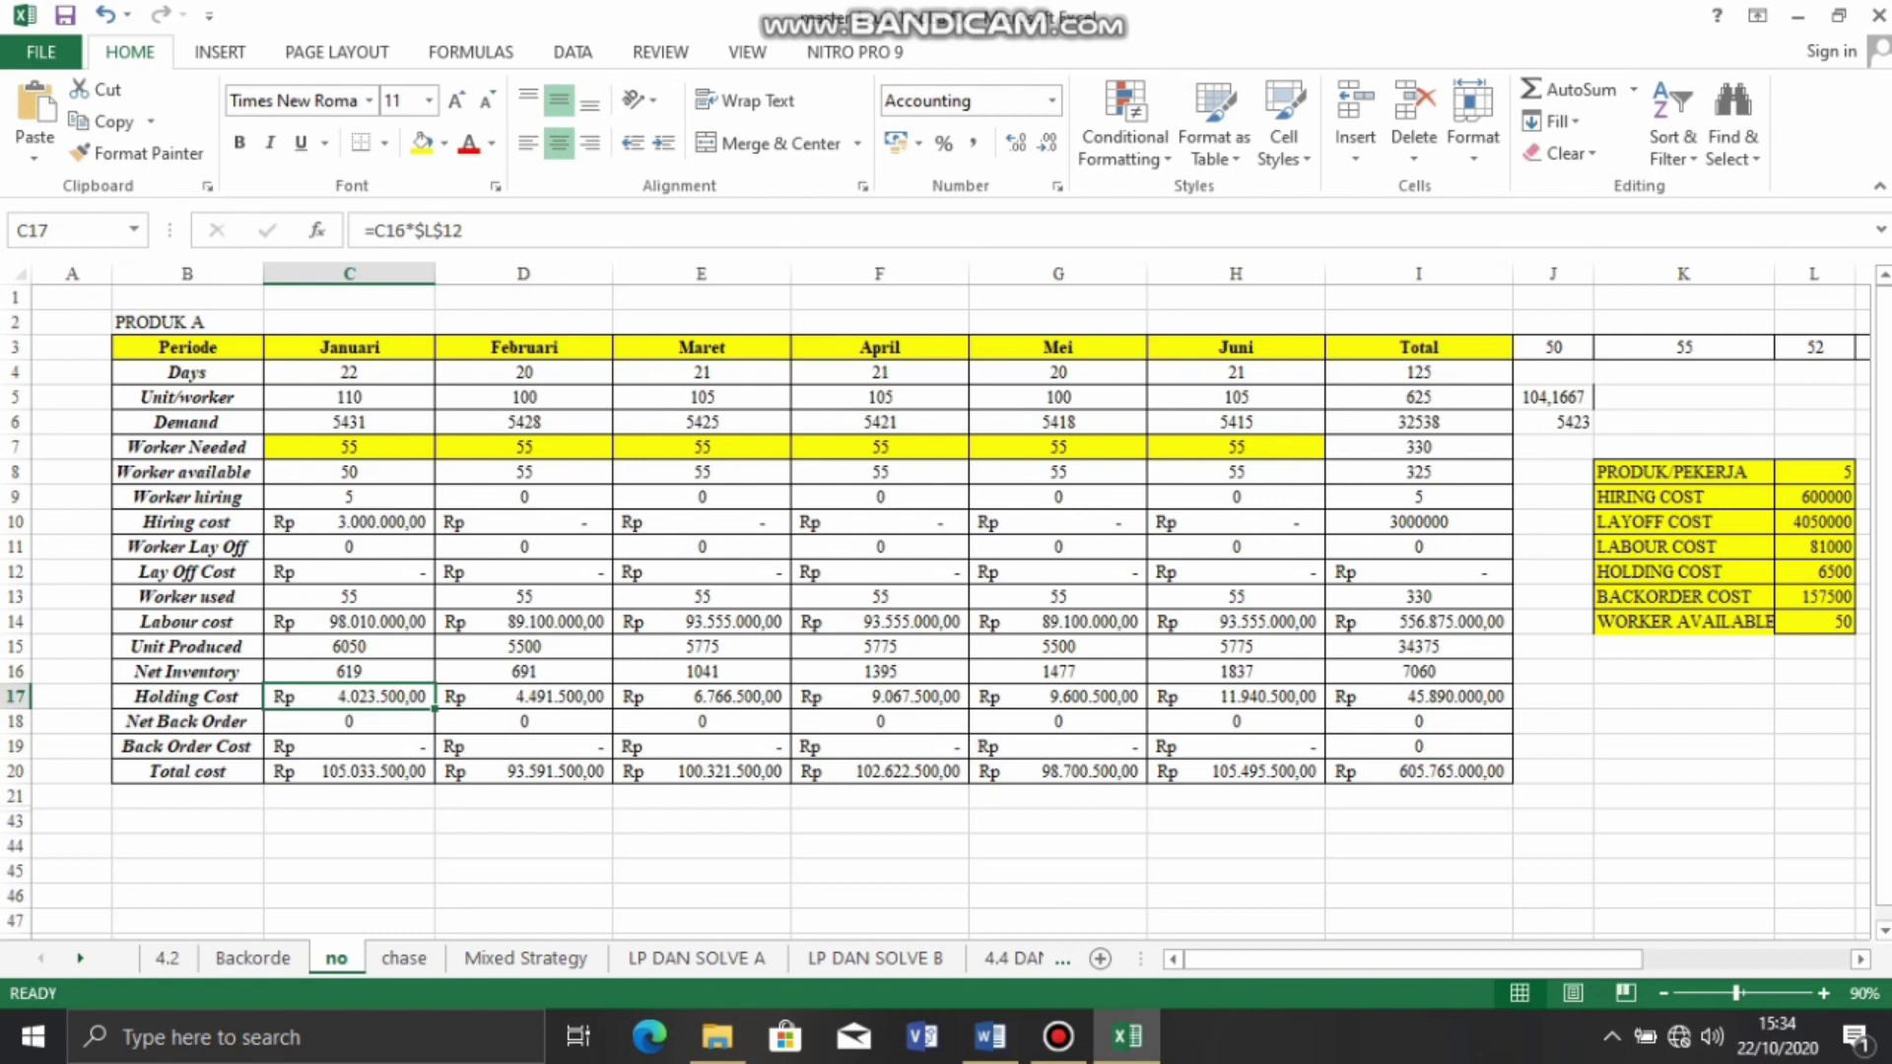
# Compare the Net Back Order formulas for Januari and Februari in row 18, and check the Januari Back Order Cost formula in C19.
pyautogui.click(348, 722)
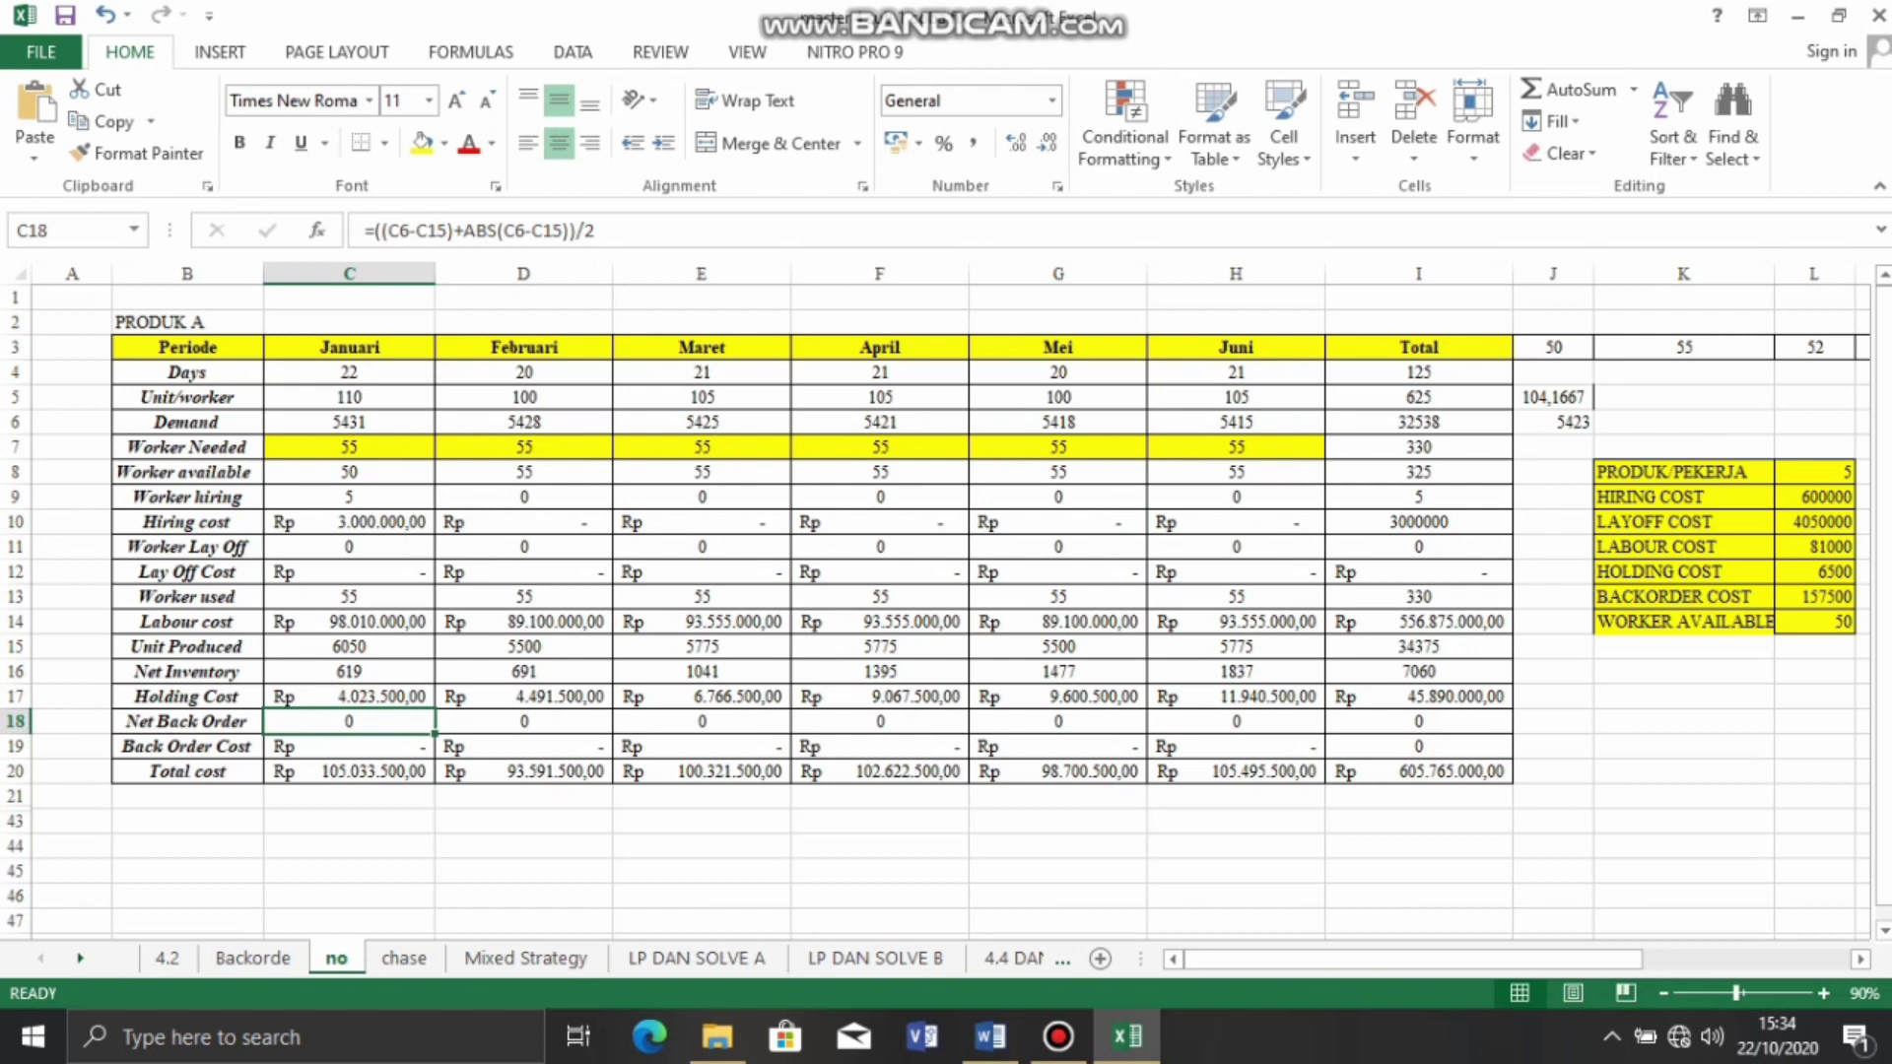
pyautogui.click(523, 722)
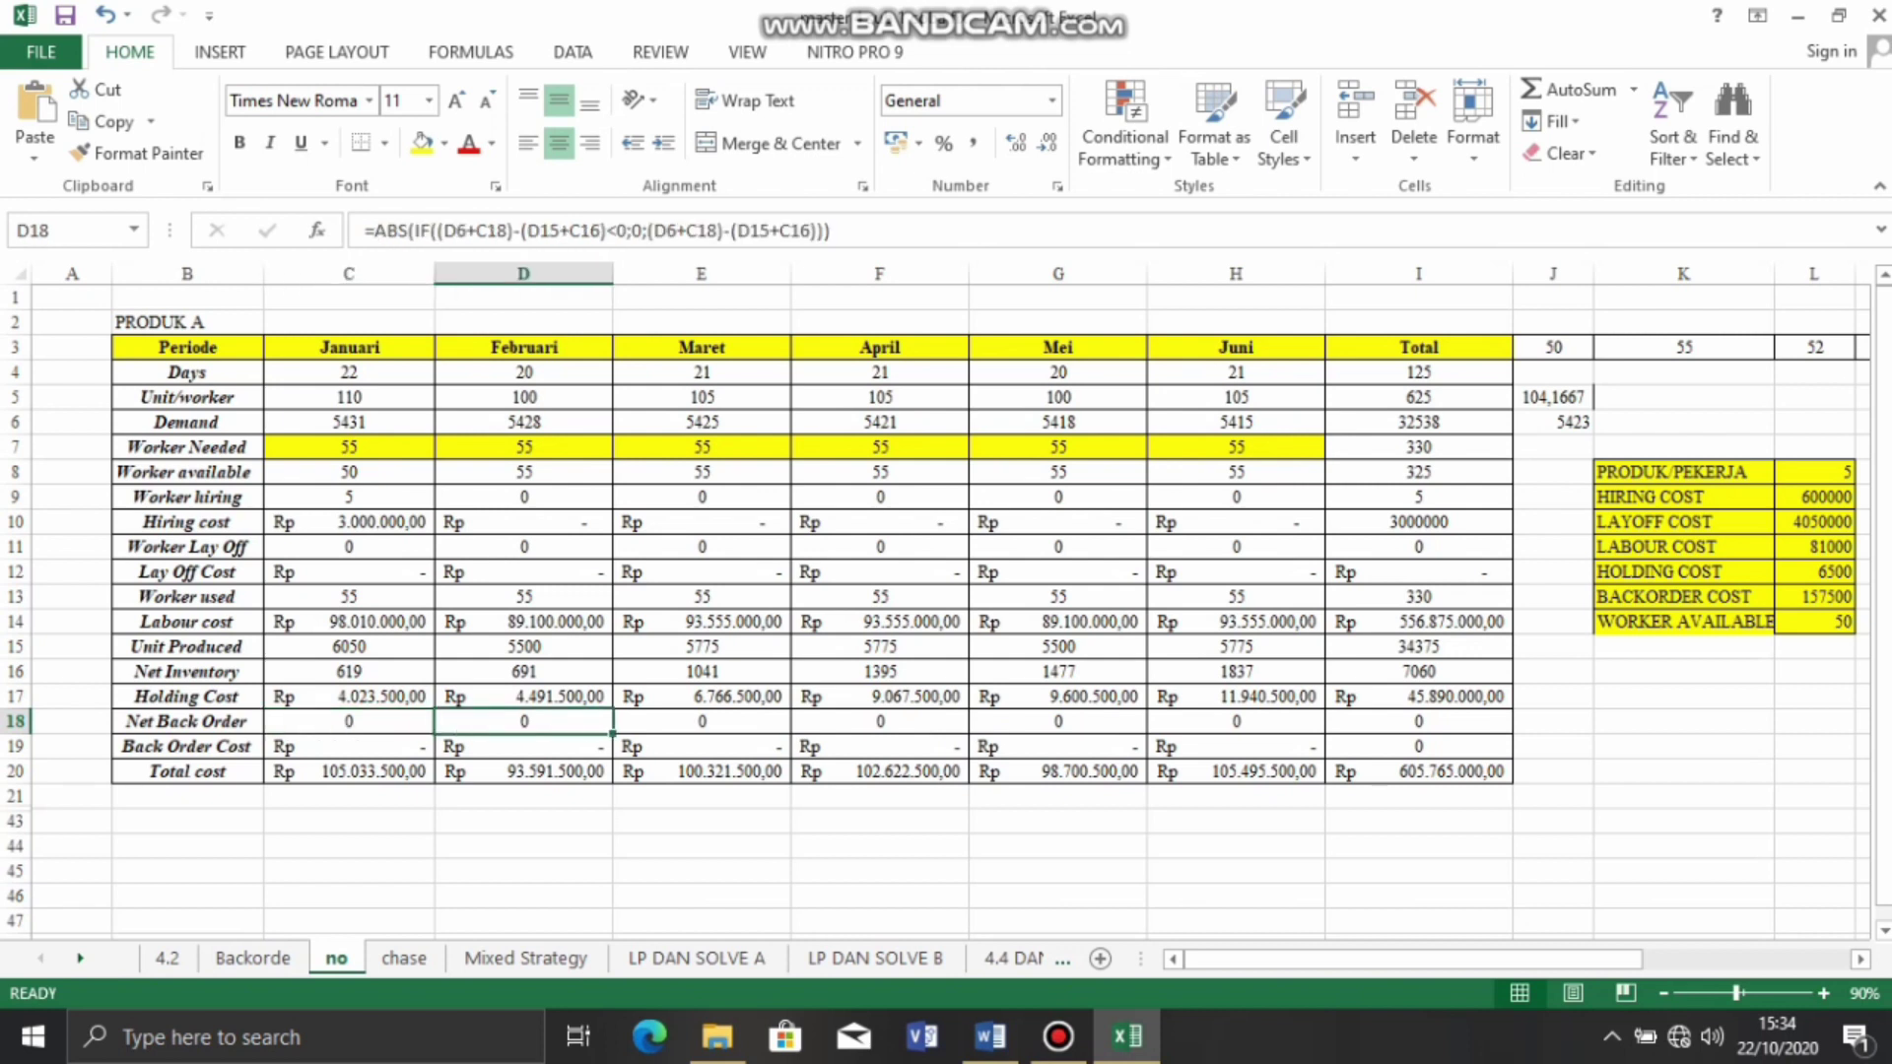
pyautogui.click(349, 722)
pyautogui.click(349, 747)
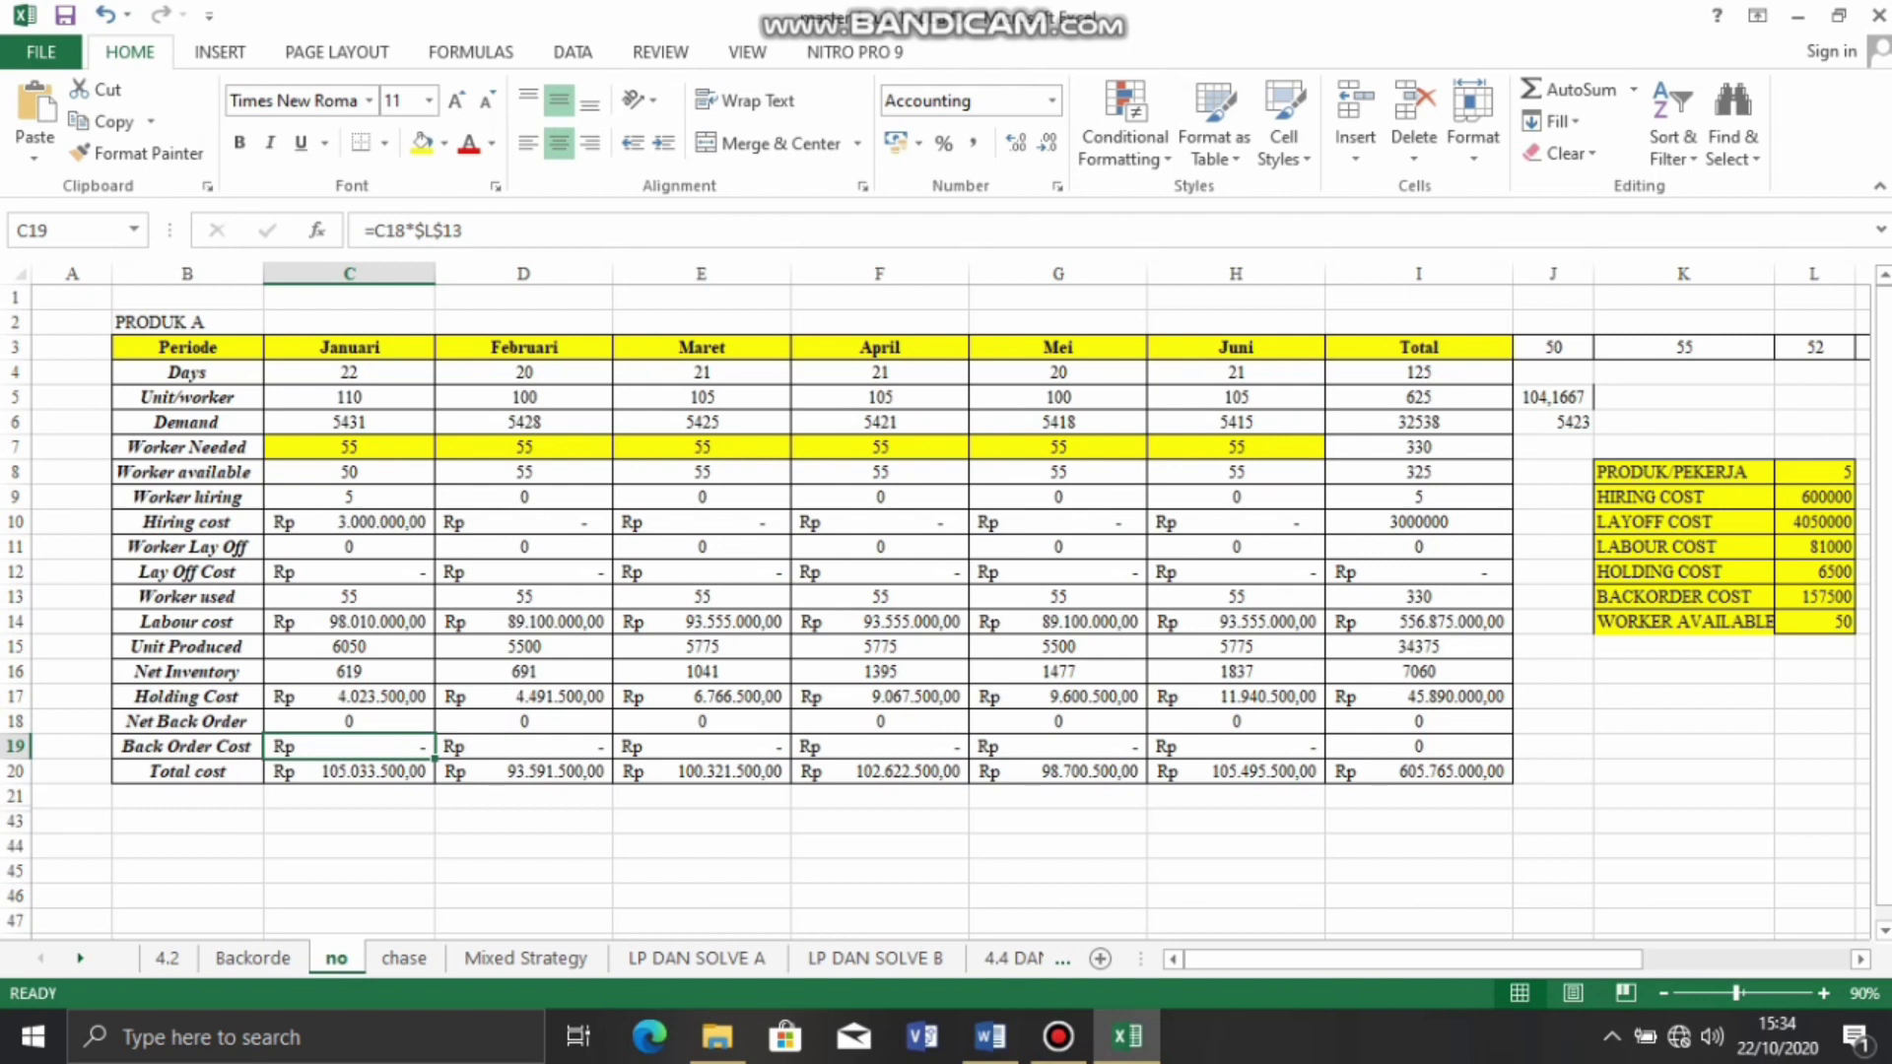
# Examine the Total cost formula for Januari in C20 and the overall Total cost formula in I20 with its referenced cells.
pyautogui.click(349, 772)
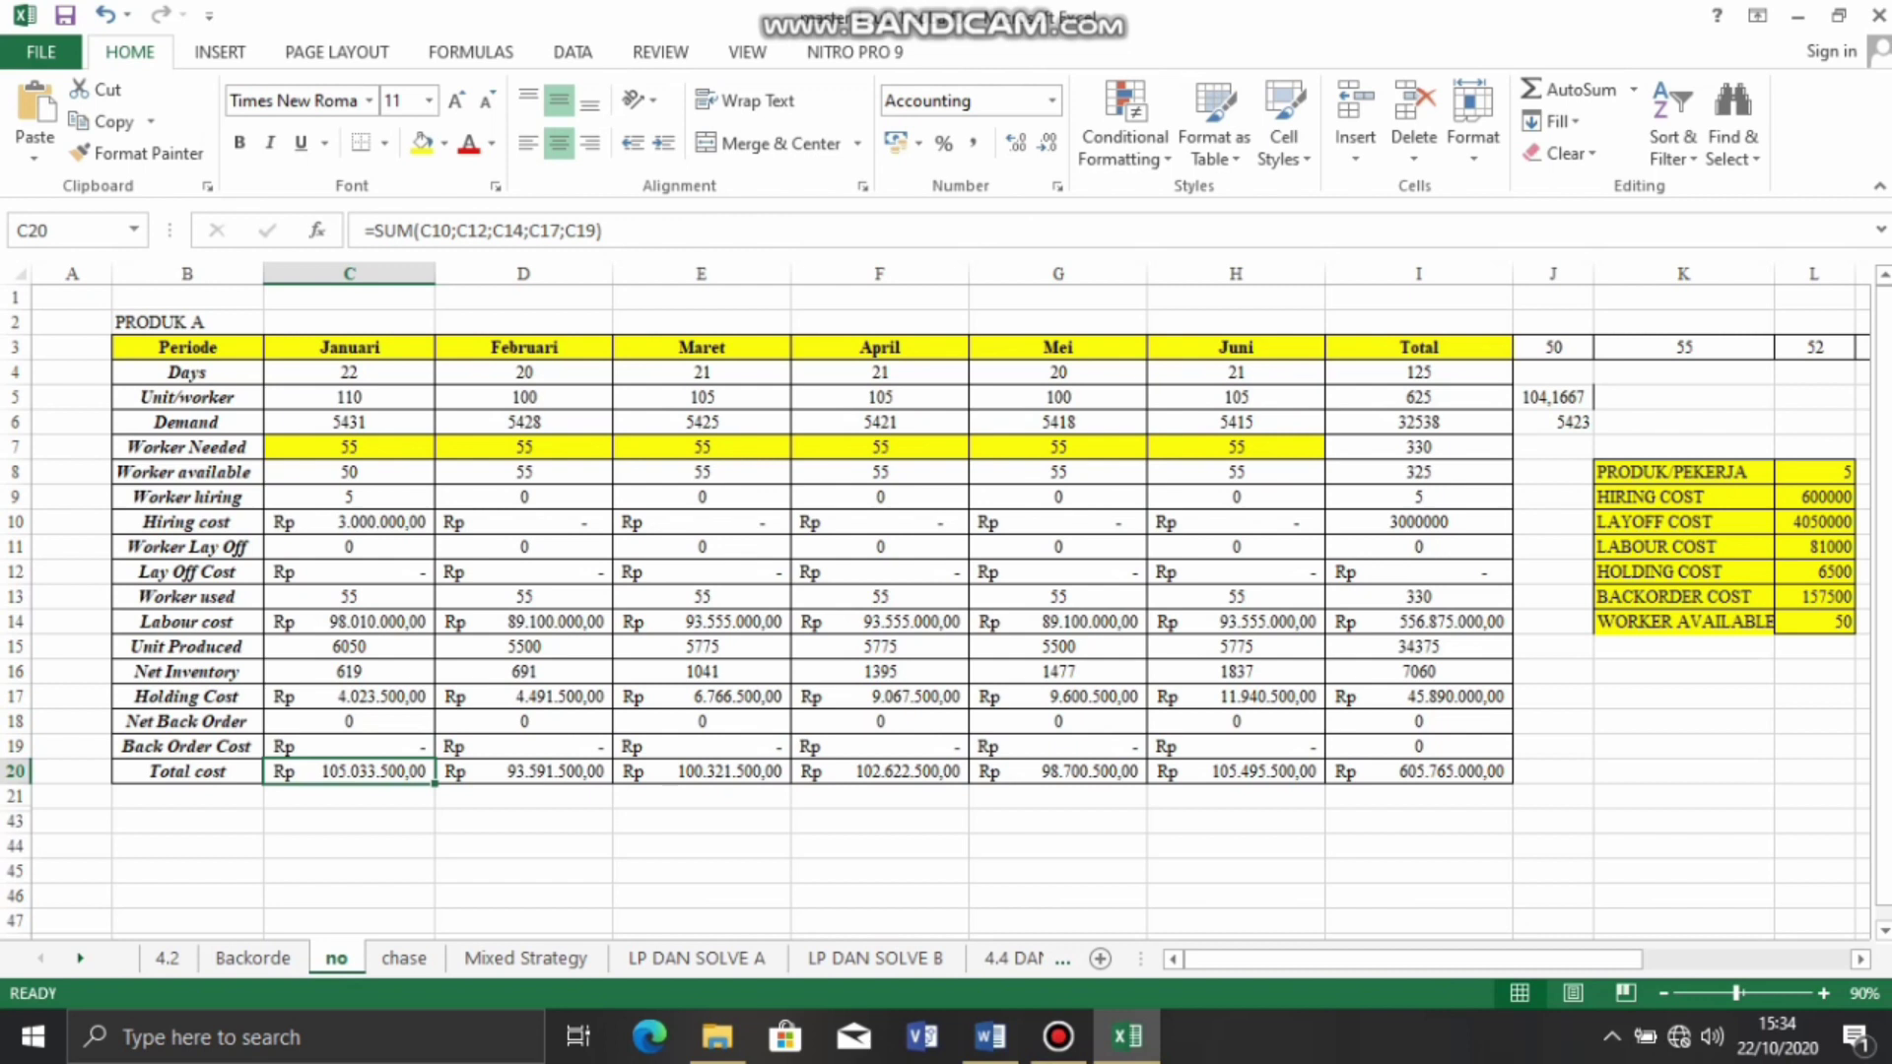
pyautogui.click(1420, 771)
pyautogui.doubleClick(1420, 771)
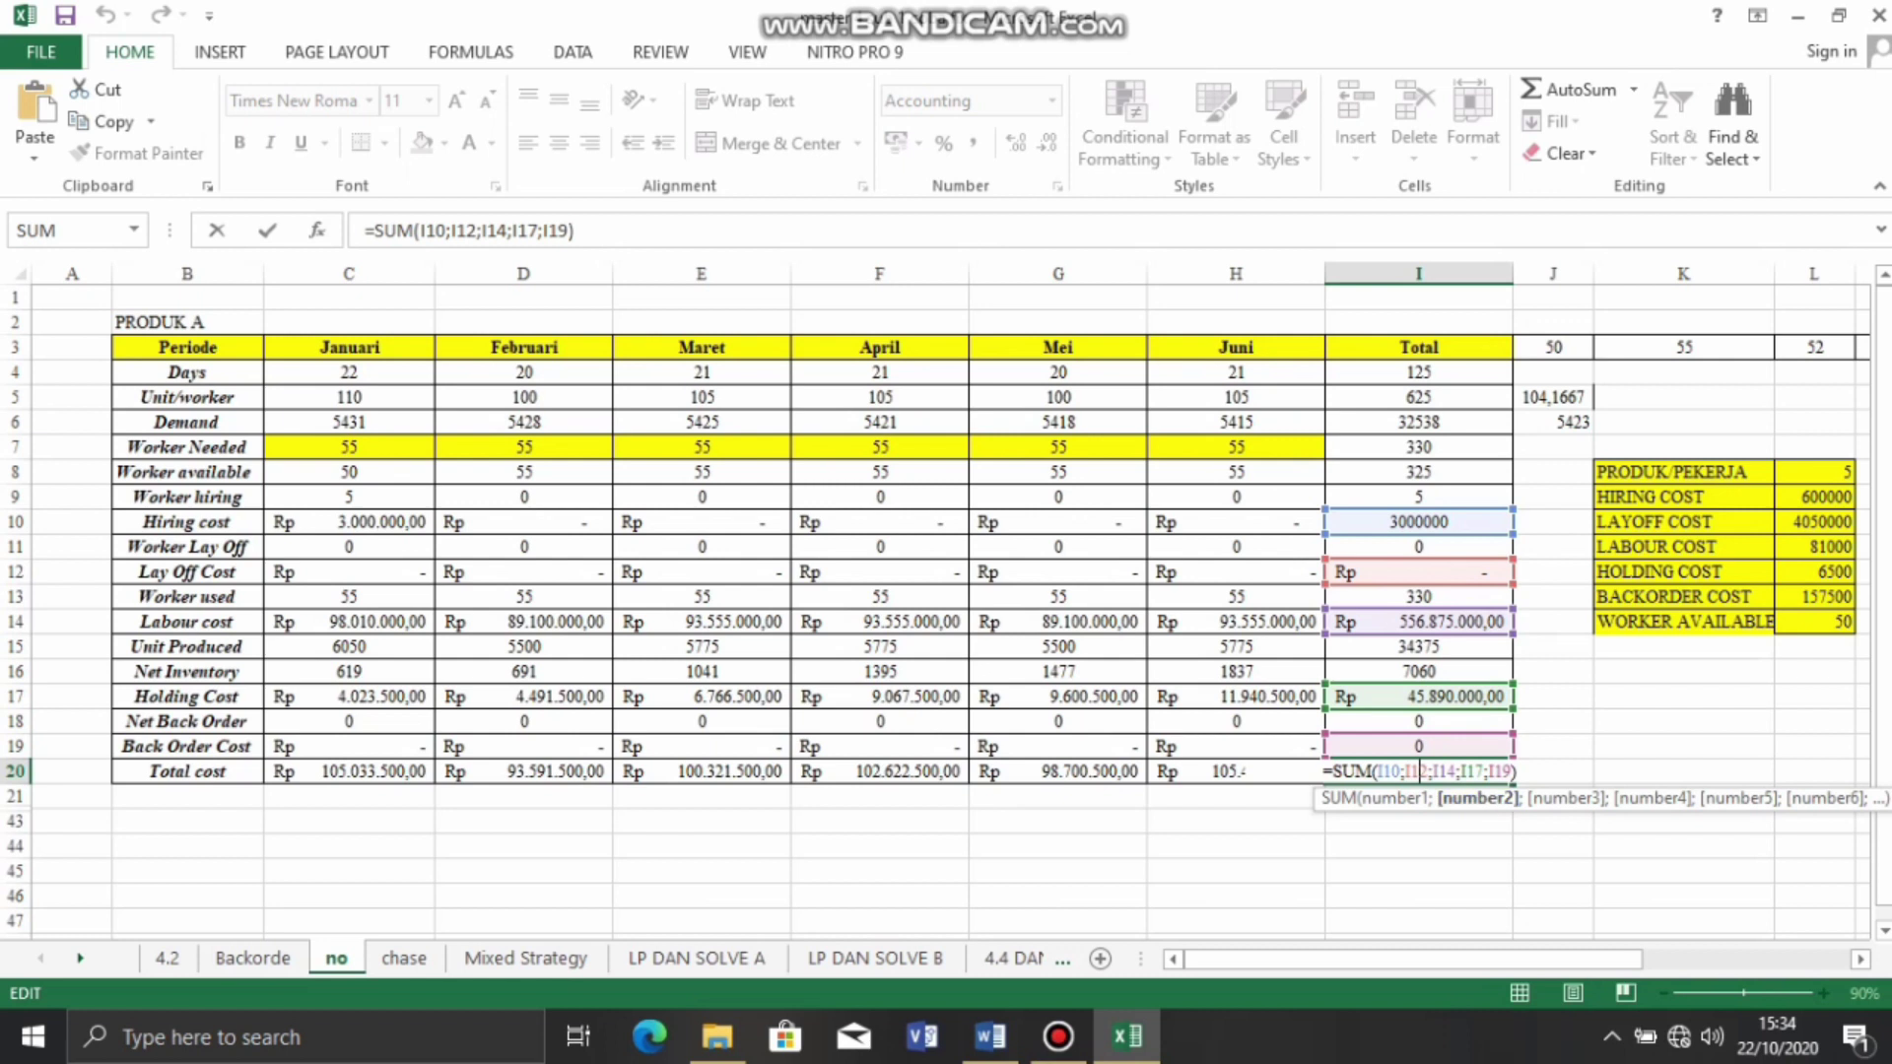
pyautogui.press('Return')
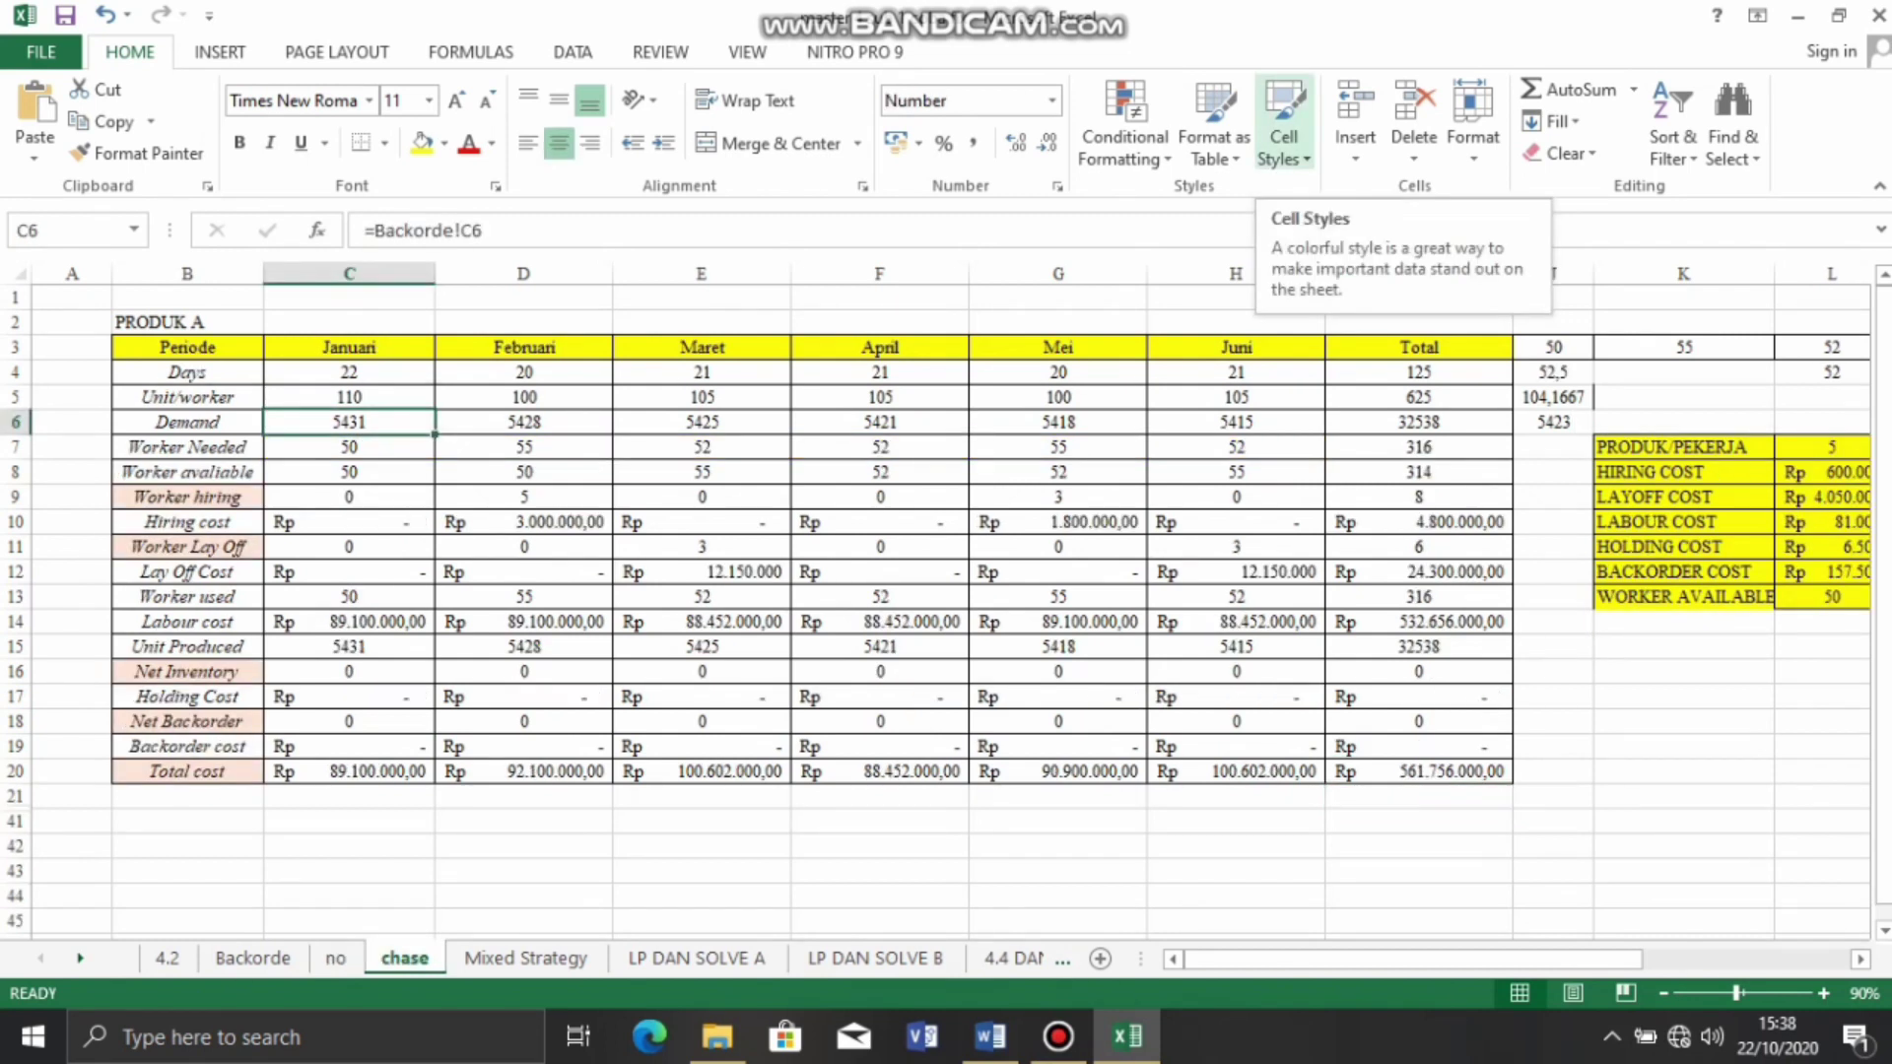
# Review the Januari Days, Unit/worker and Demand formulas in C4 to C6 of the chase sheet.
pyautogui.click(187, 448)
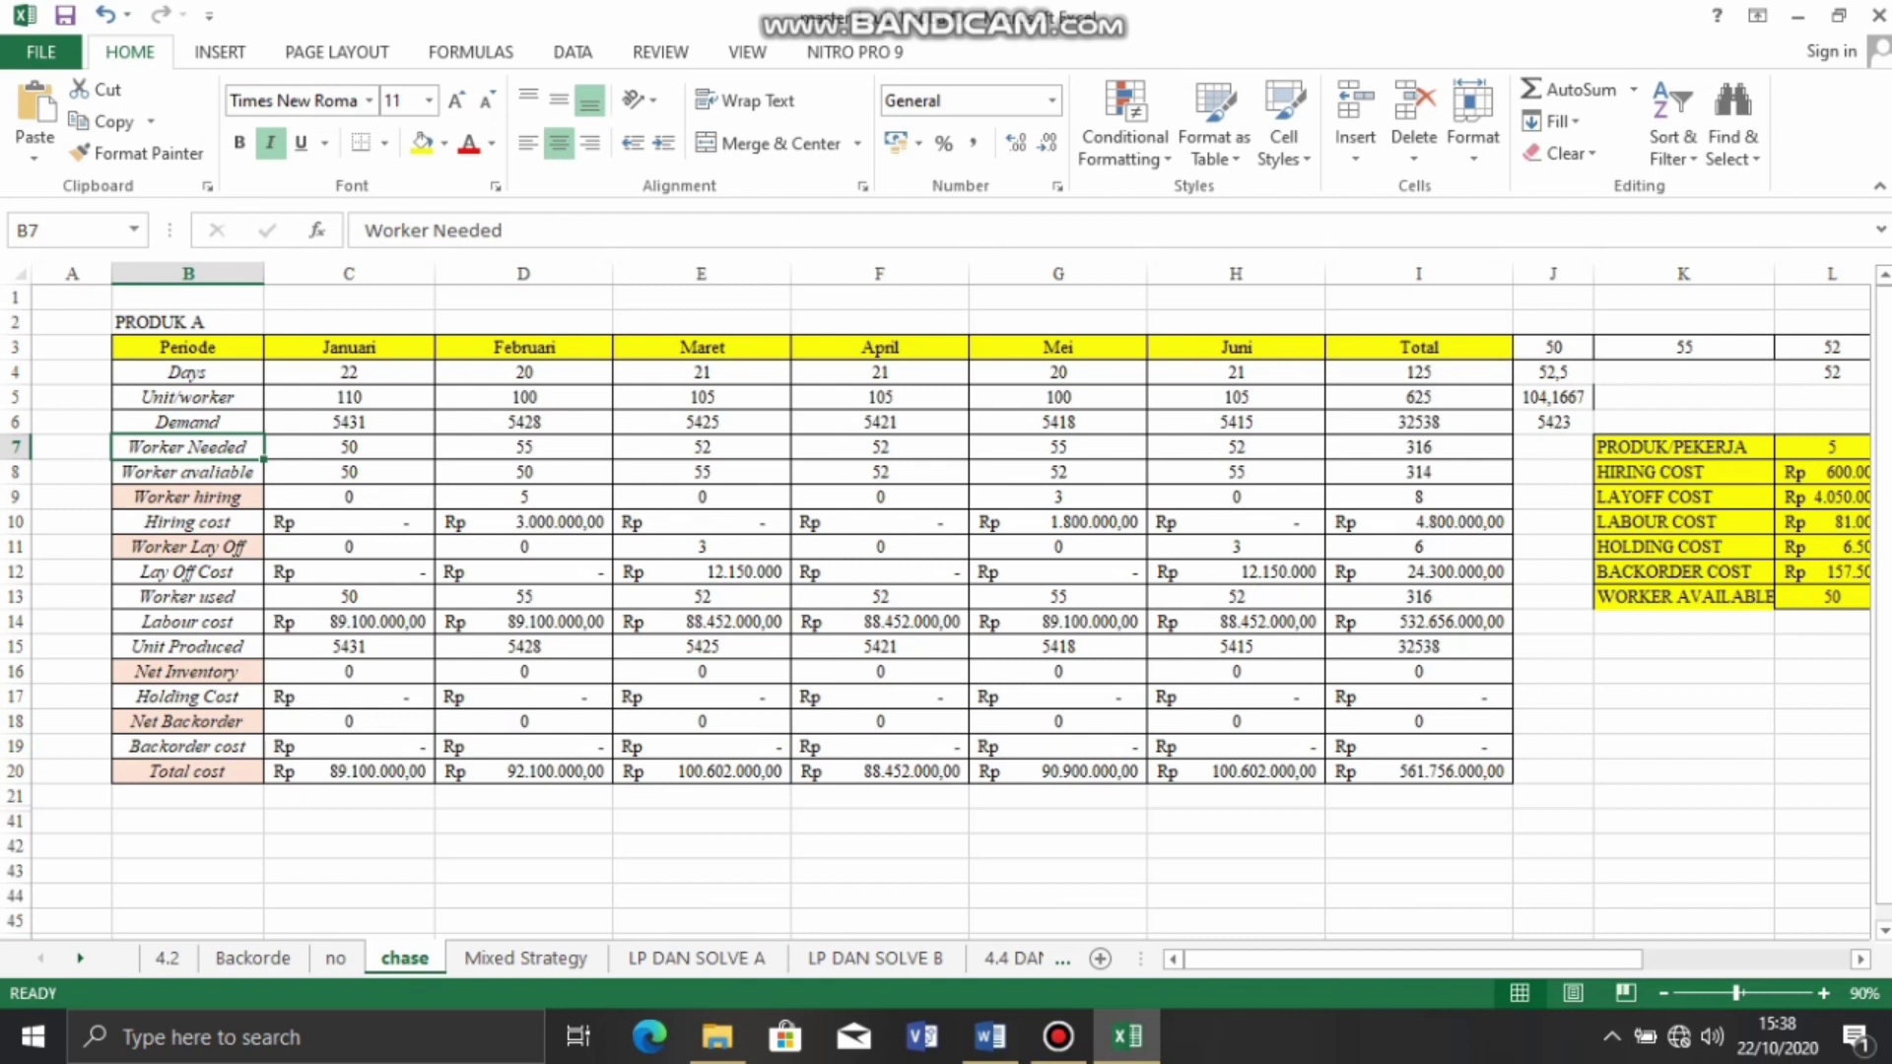
pyautogui.click(348, 372)
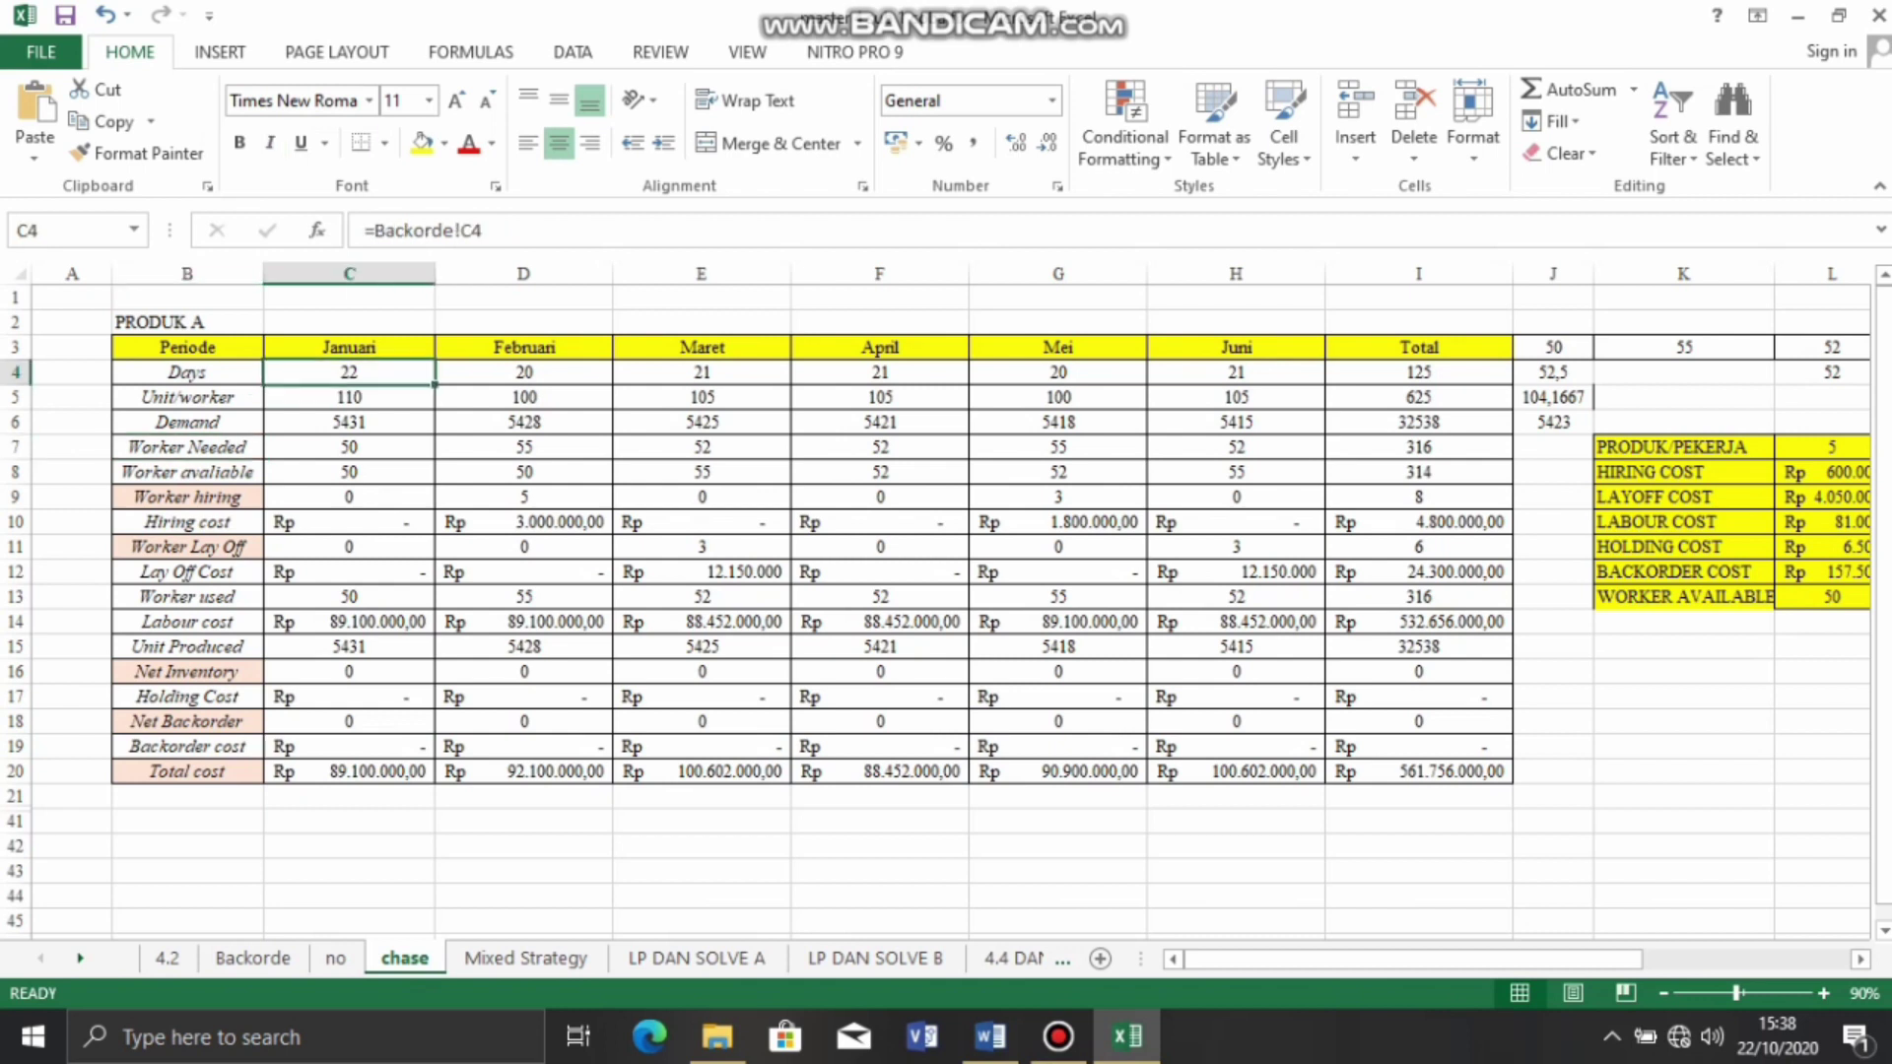
pyautogui.click(349, 397)
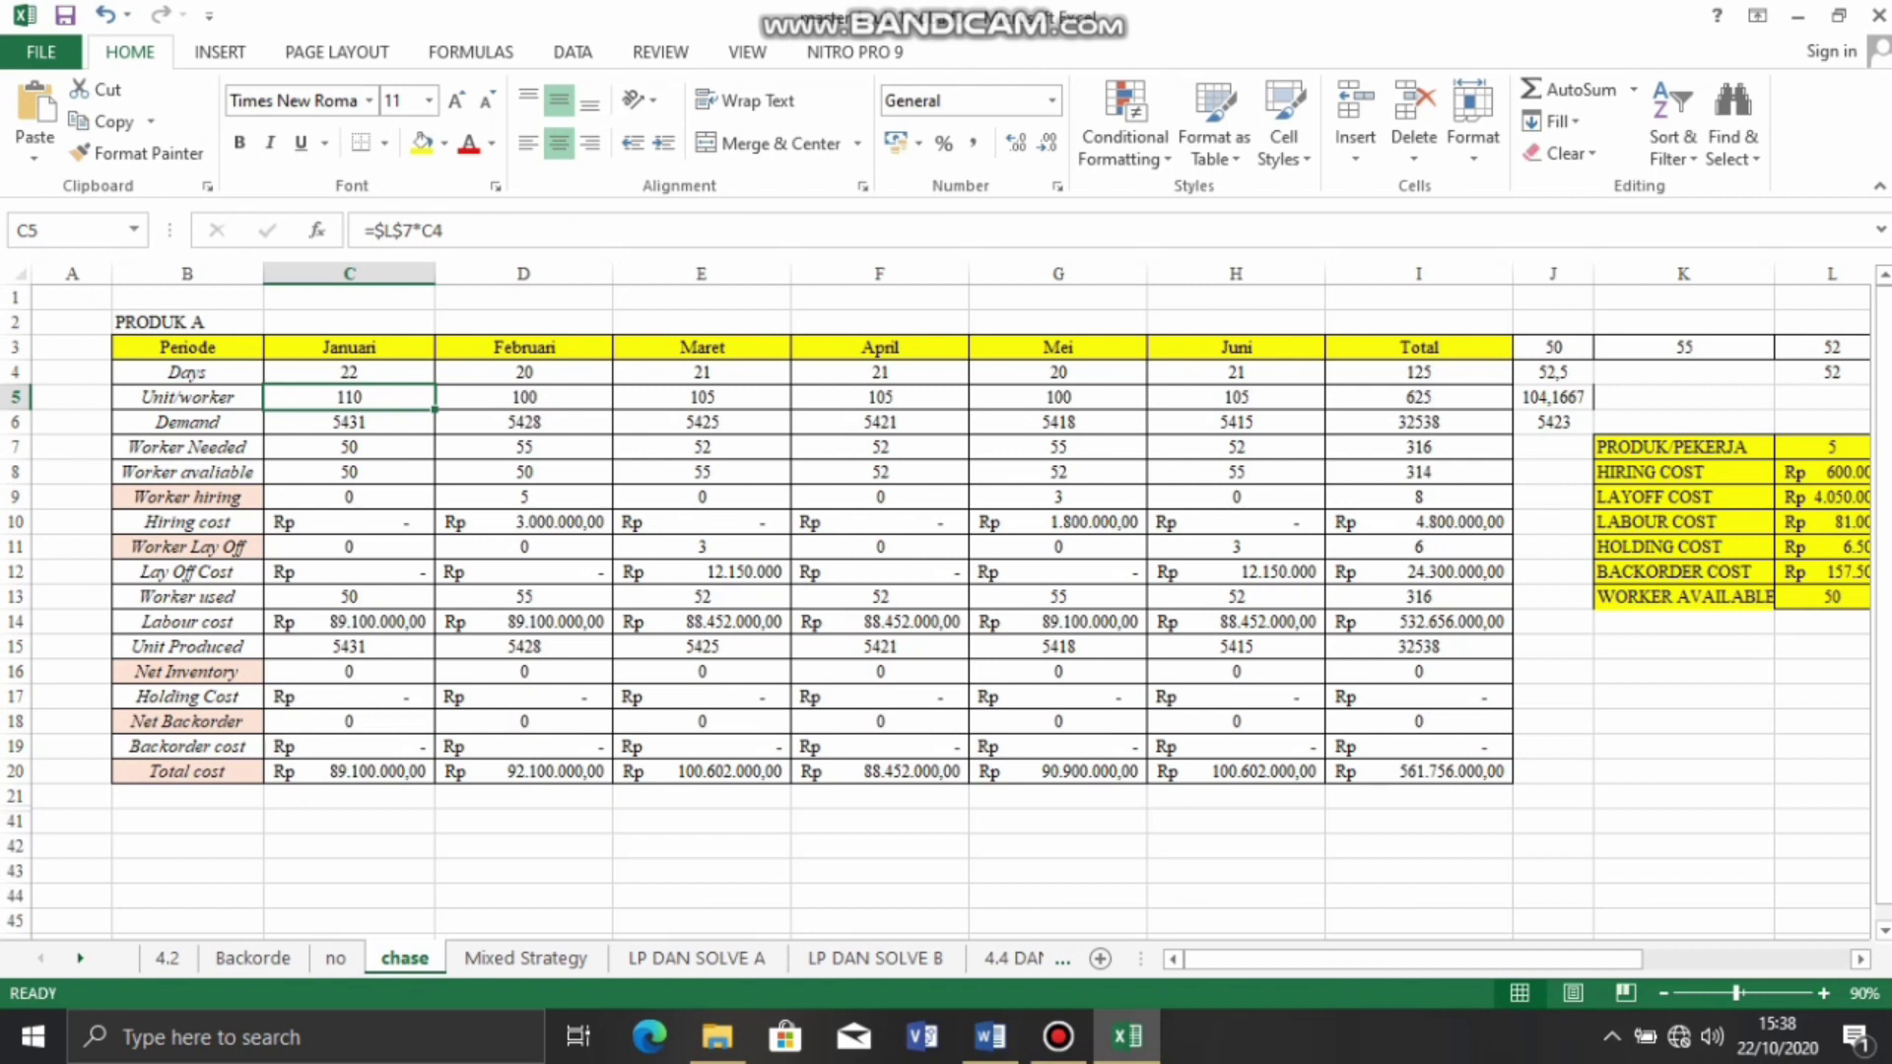
pyautogui.click(349, 372)
pyautogui.click(349, 397)
pyautogui.click(348, 423)
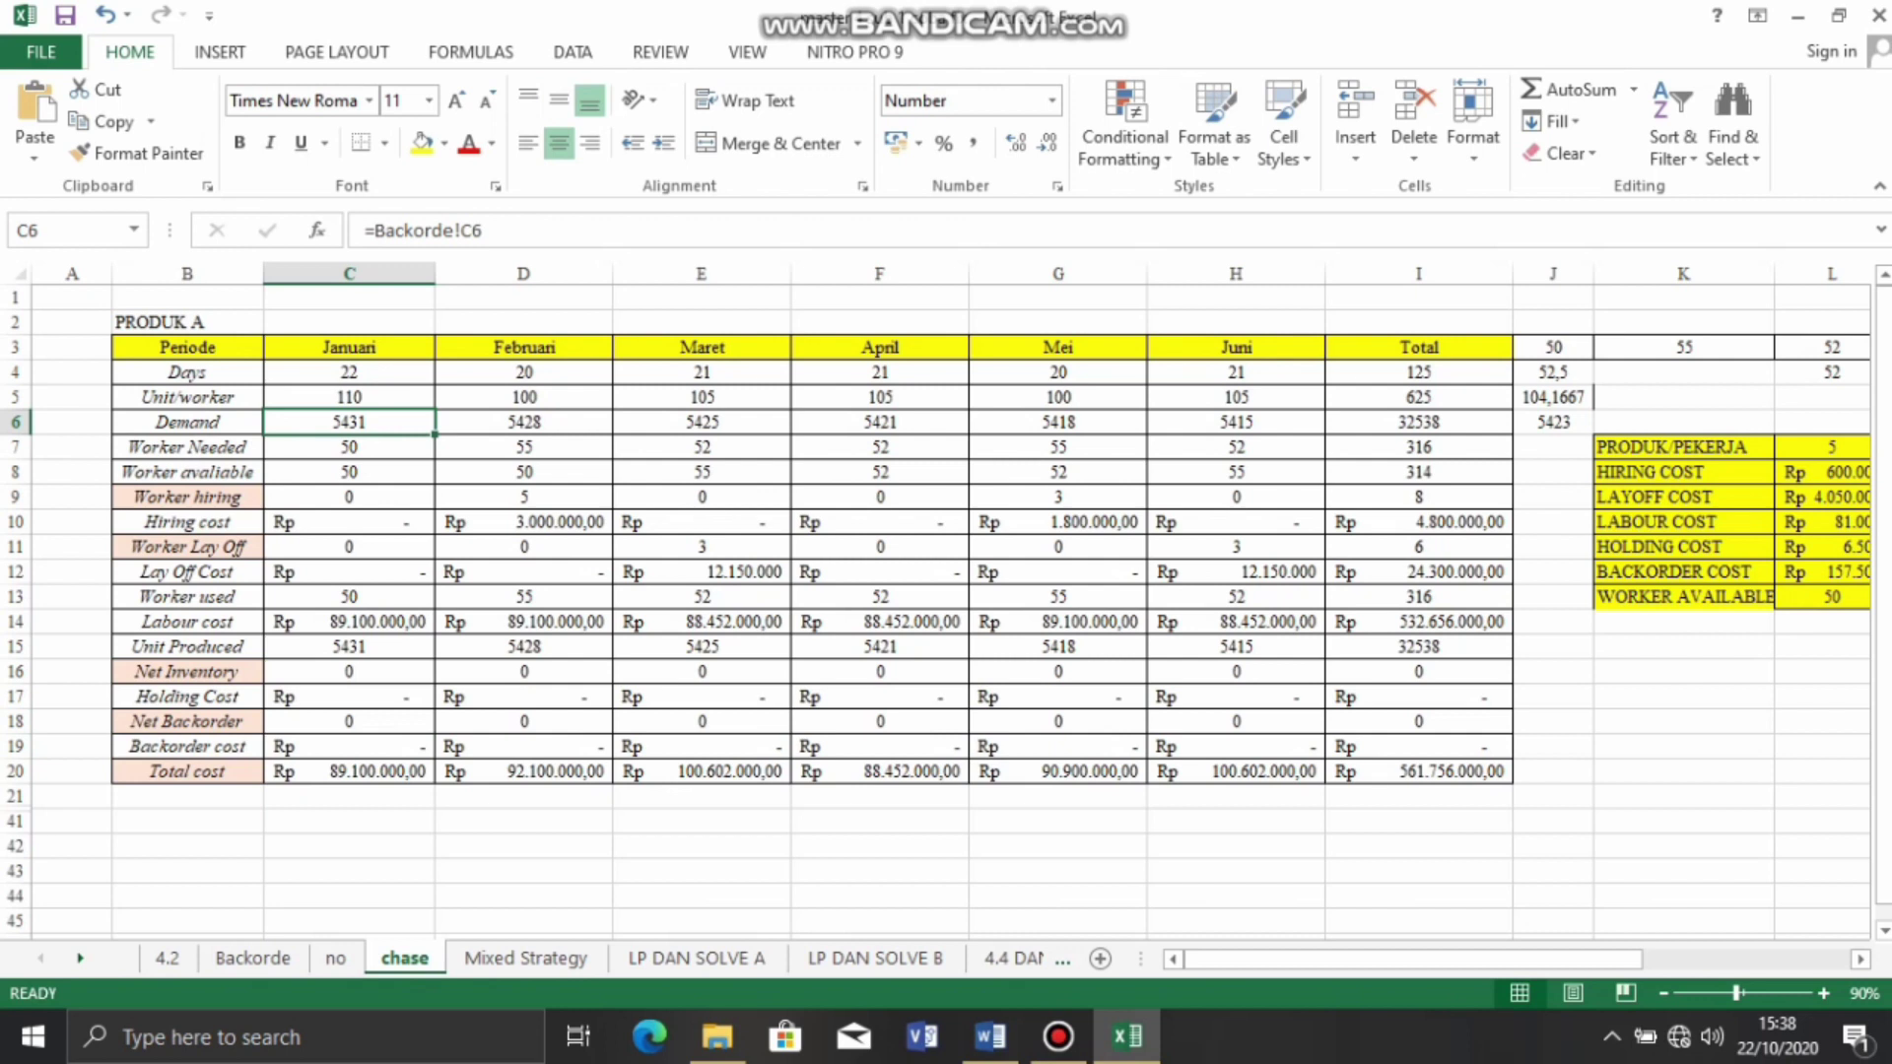
# Compare the Worker Needed formulas from Januari to Maret in row 7 of the chase sheet.
pyautogui.click(348, 447)
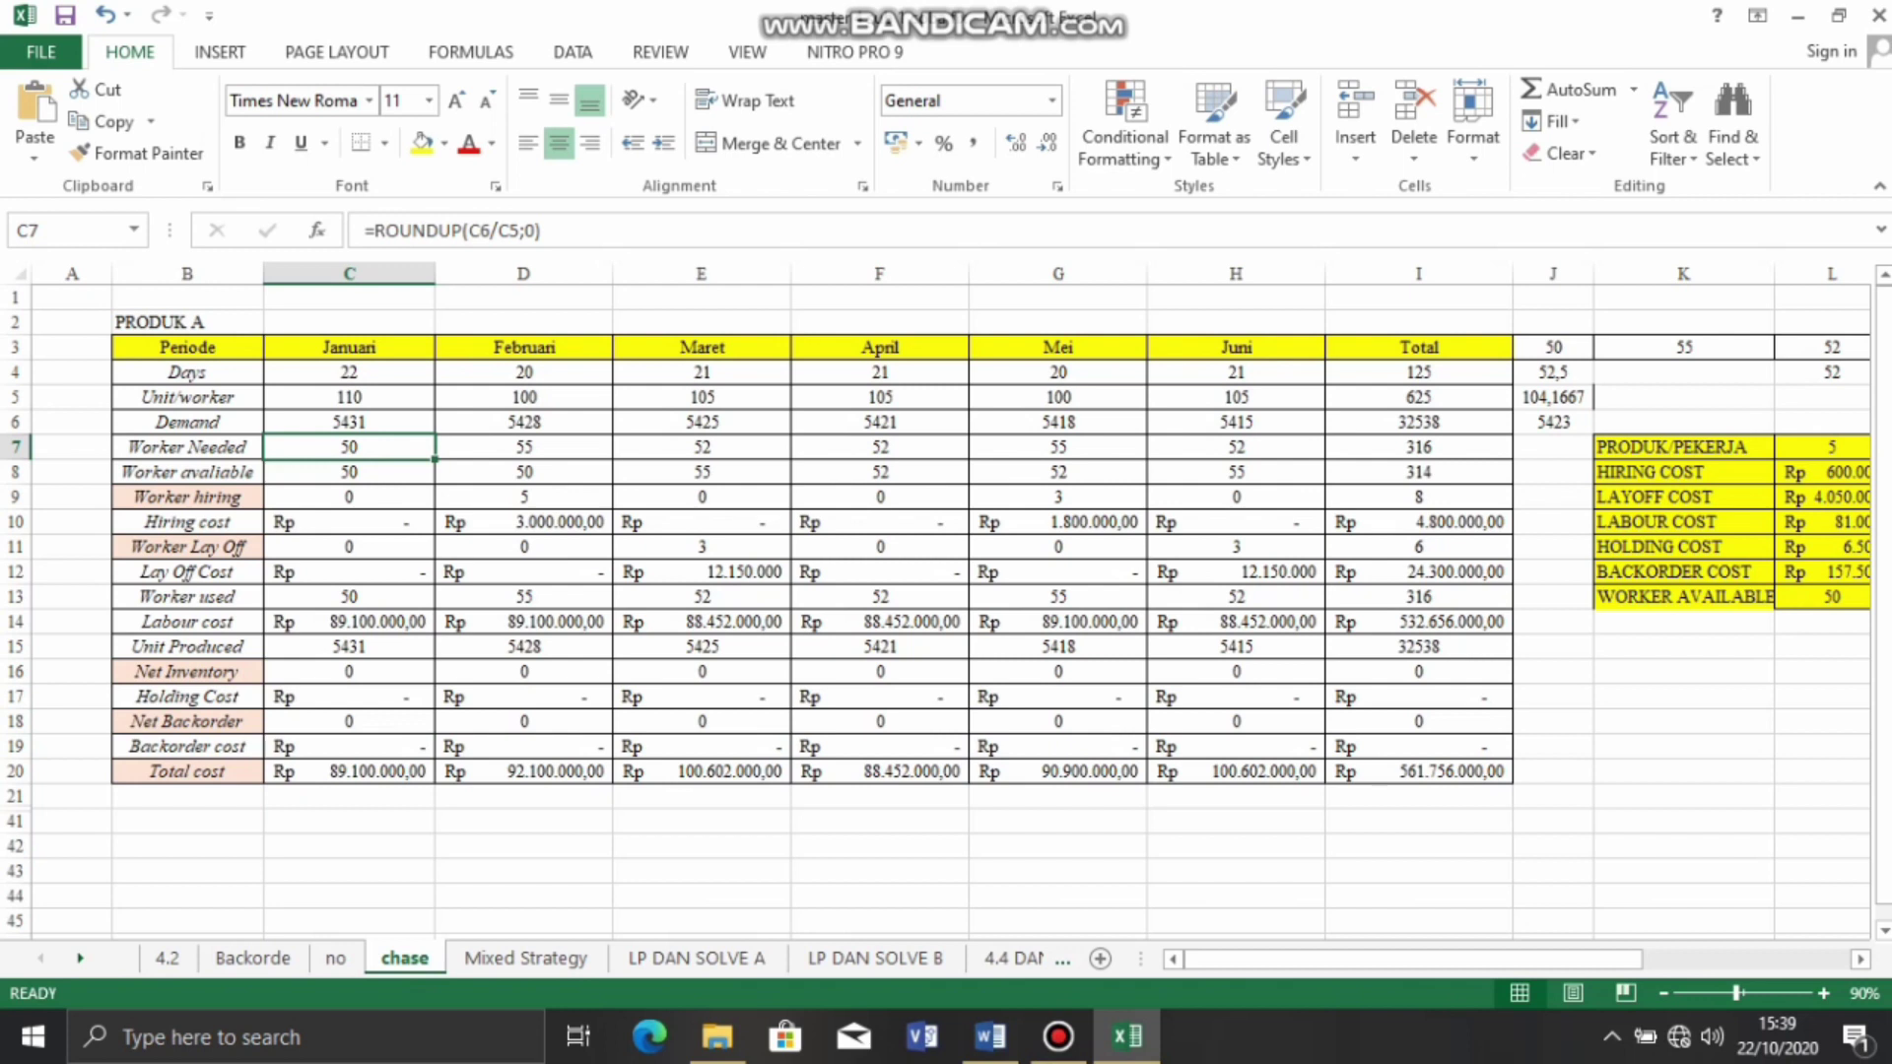
pyautogui.press('Right')
pyautogui.press('Right')
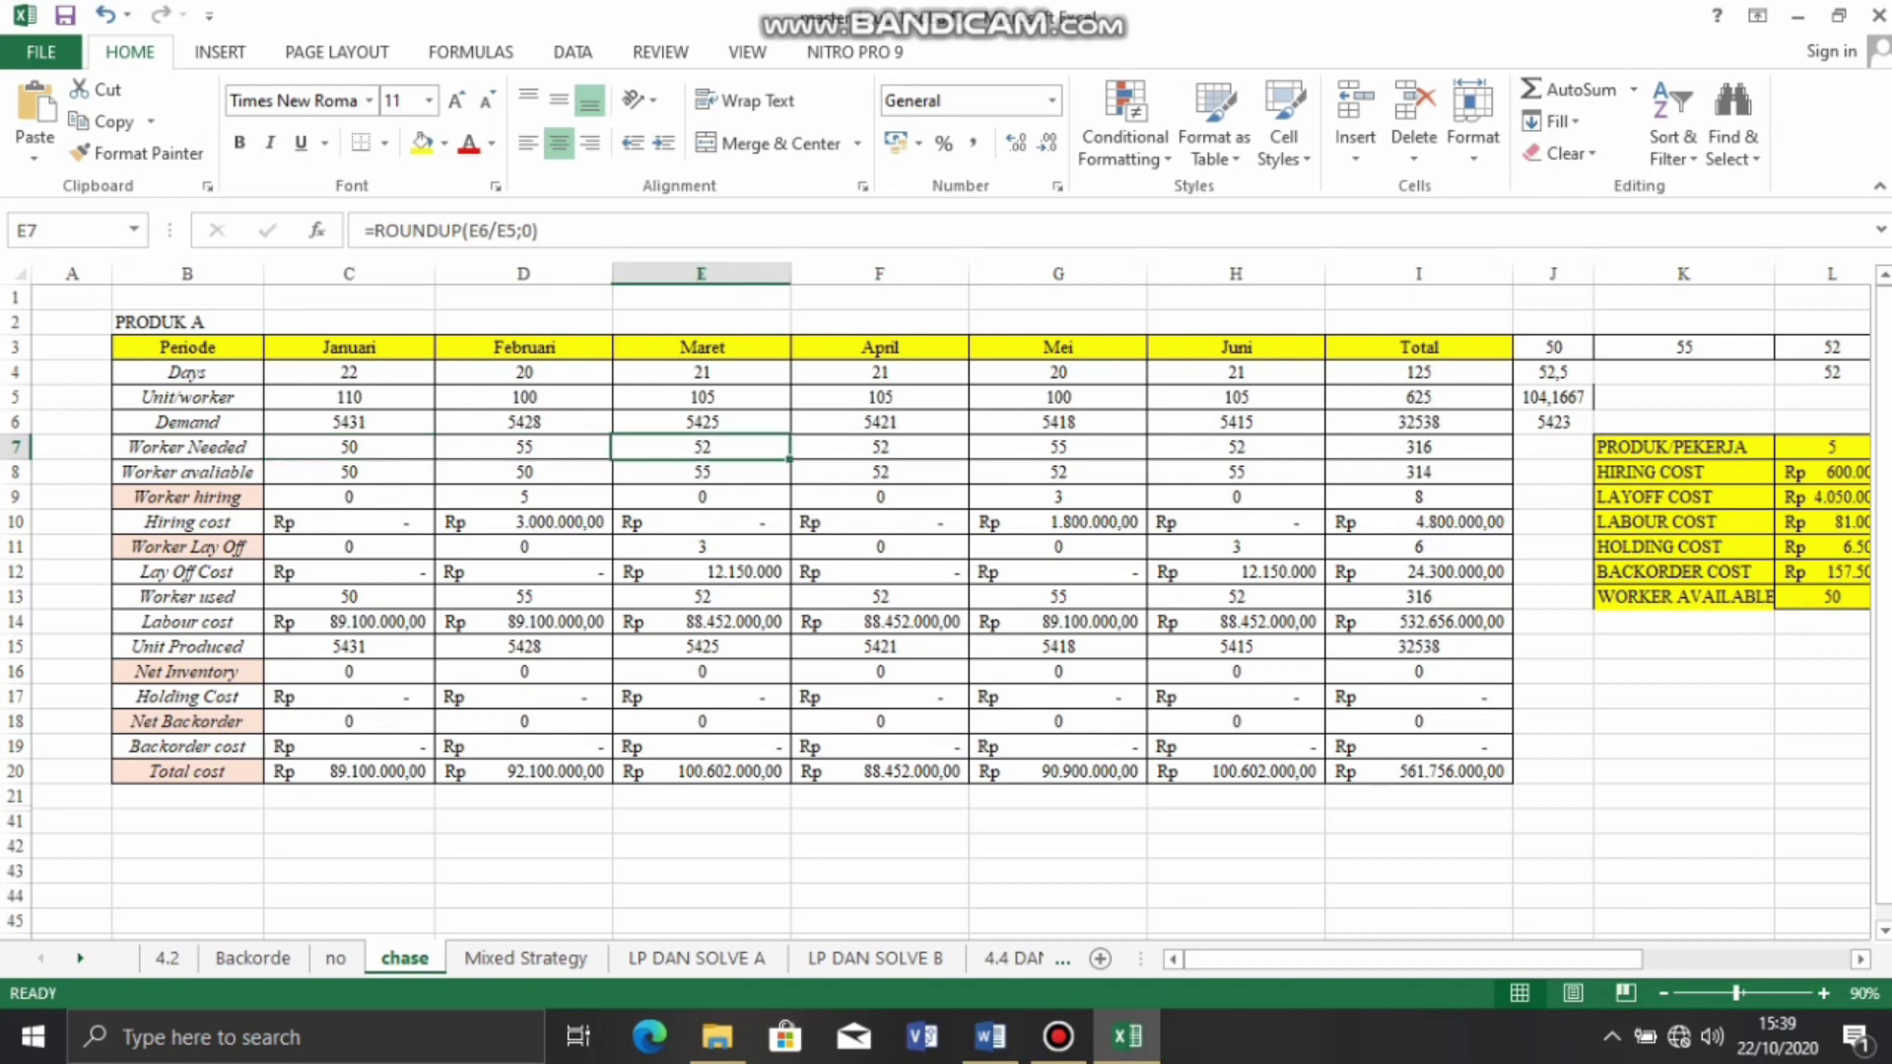
pyautogui.press('Left')
pyautogui.press('Left')
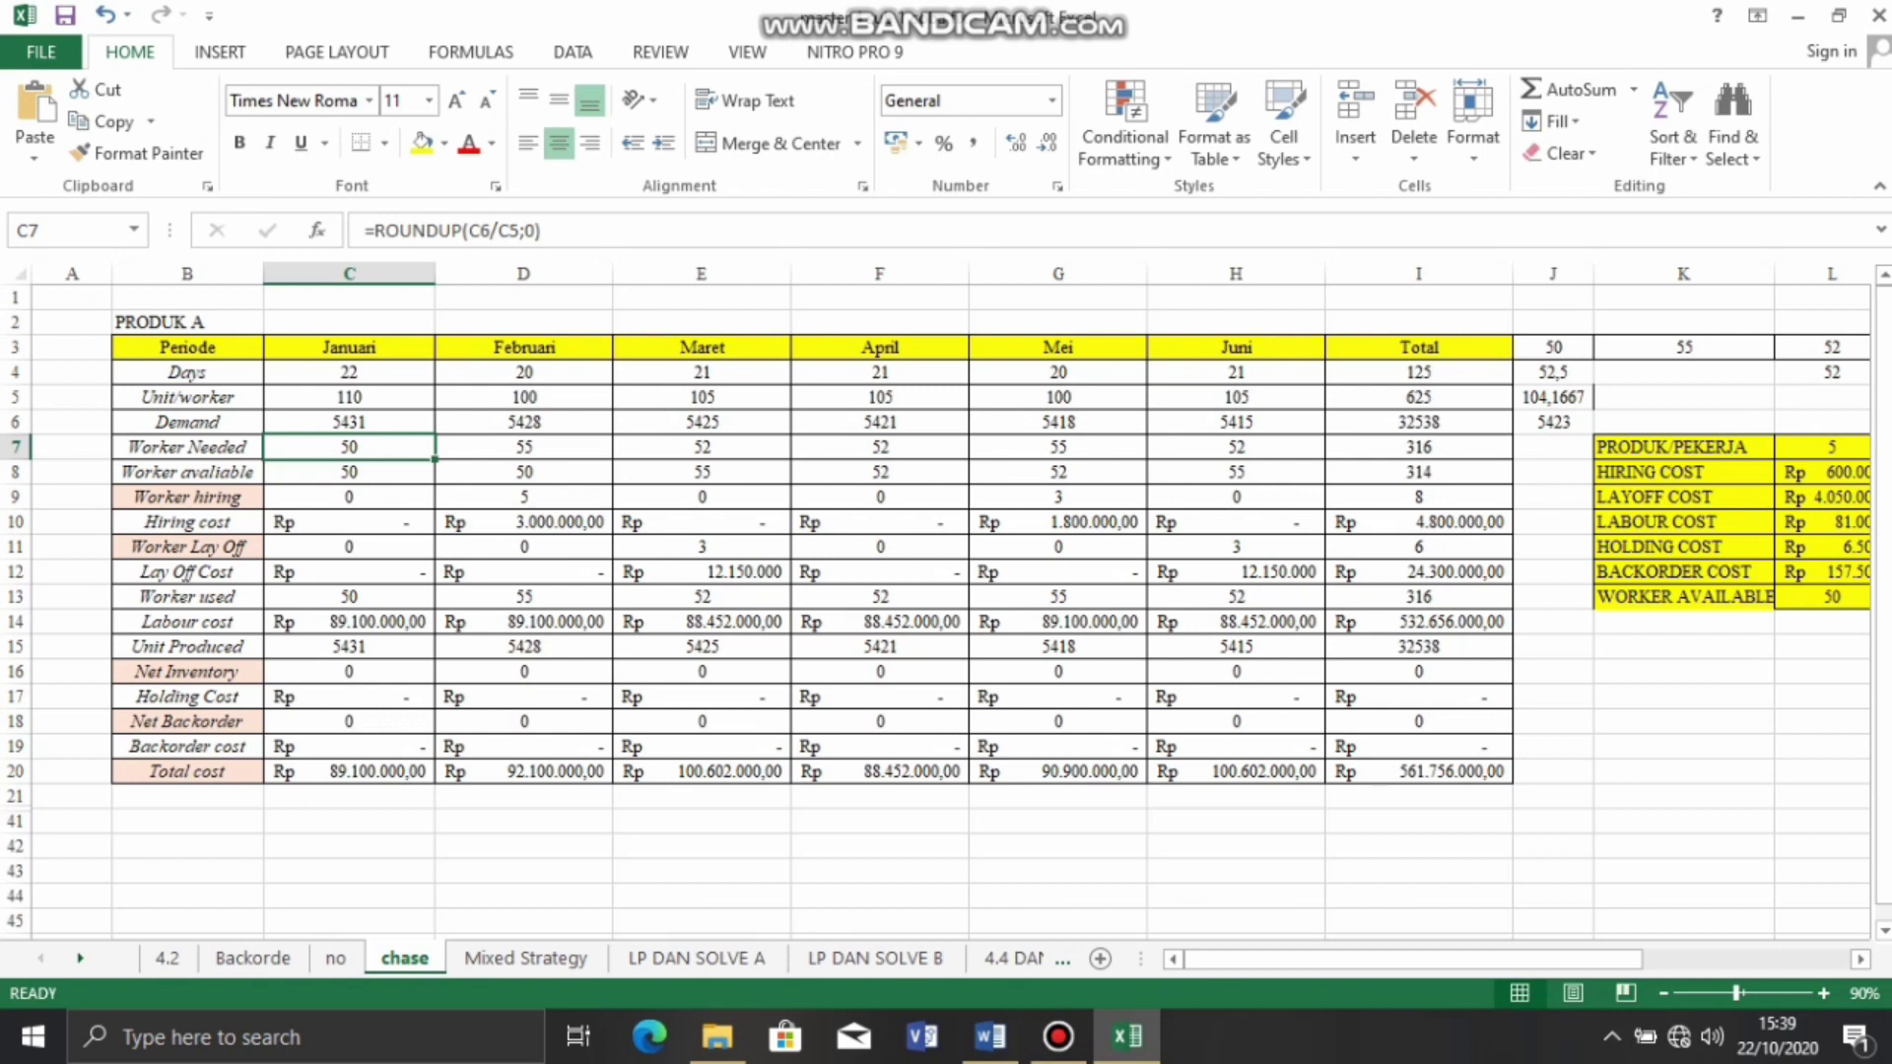
# Examine the Januari worker formulas from C7 to C11, covering workers needed, available, hired and laid off.
pyautogui.press('Down')
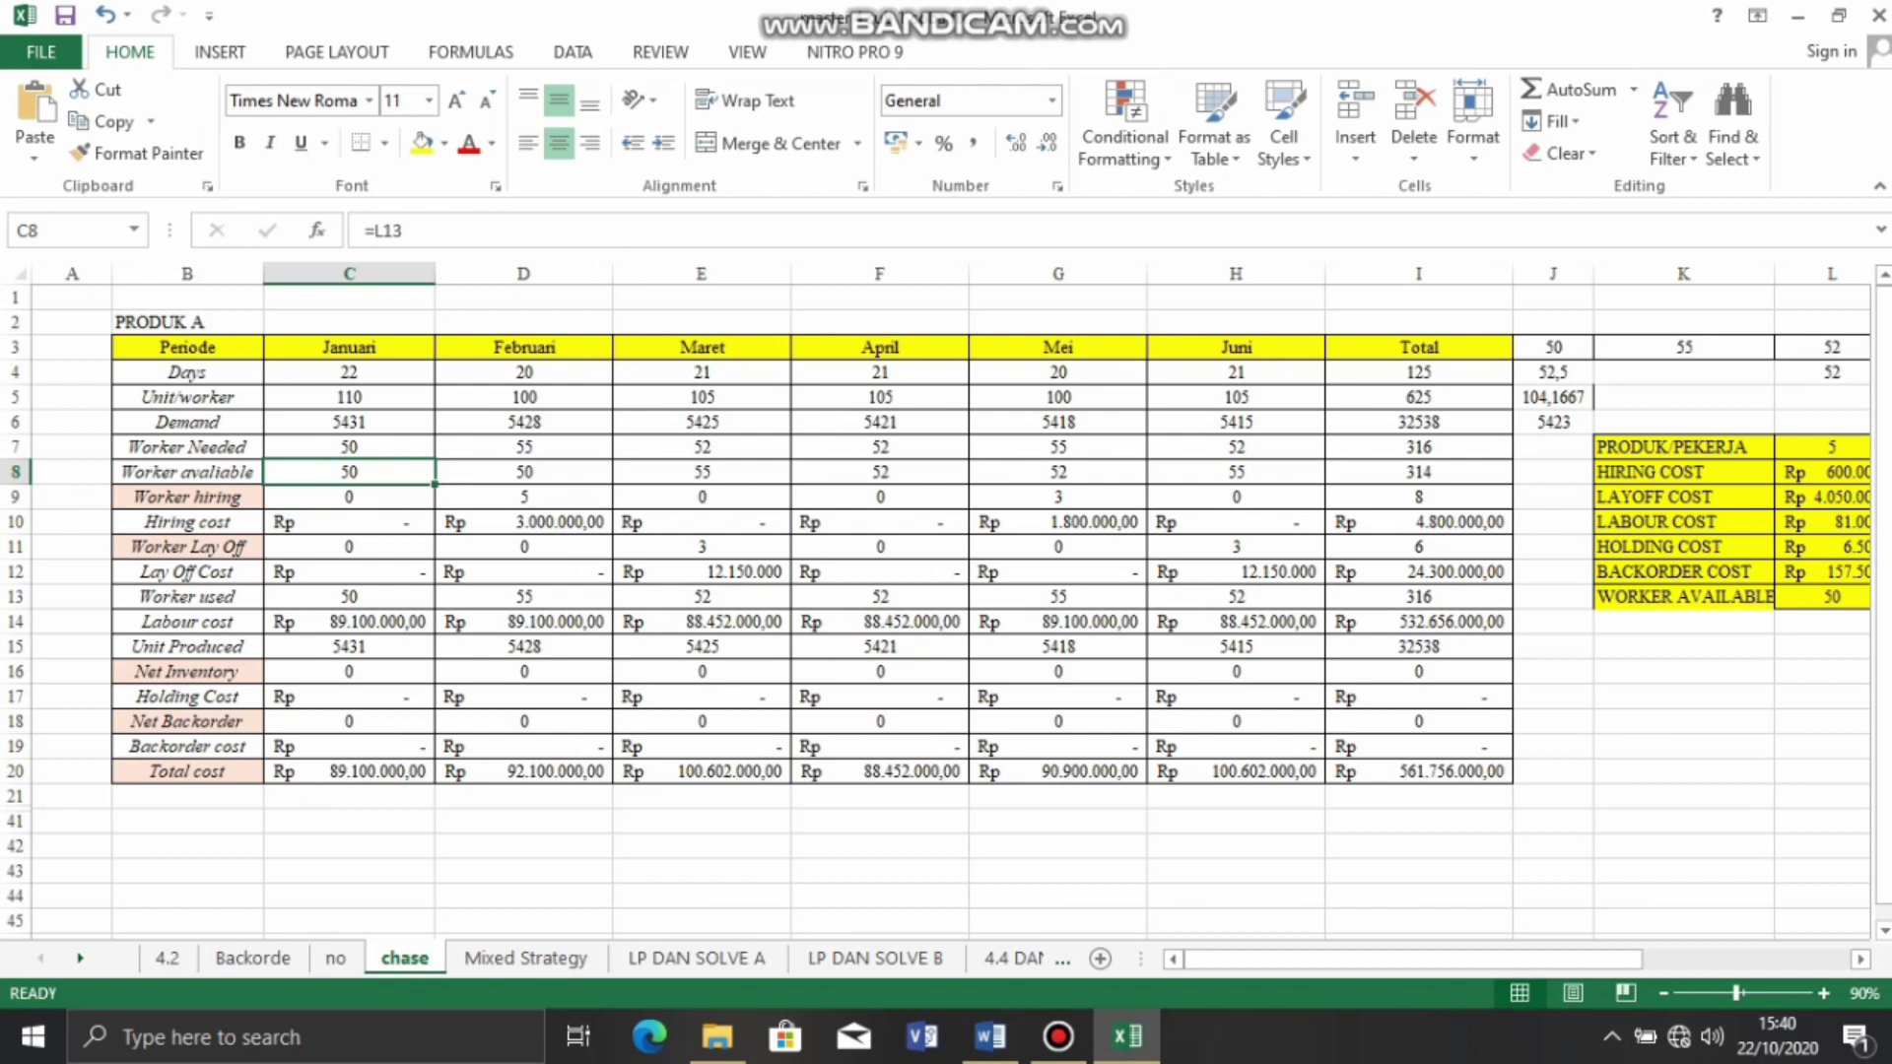
pyautogui.click(349, 447)
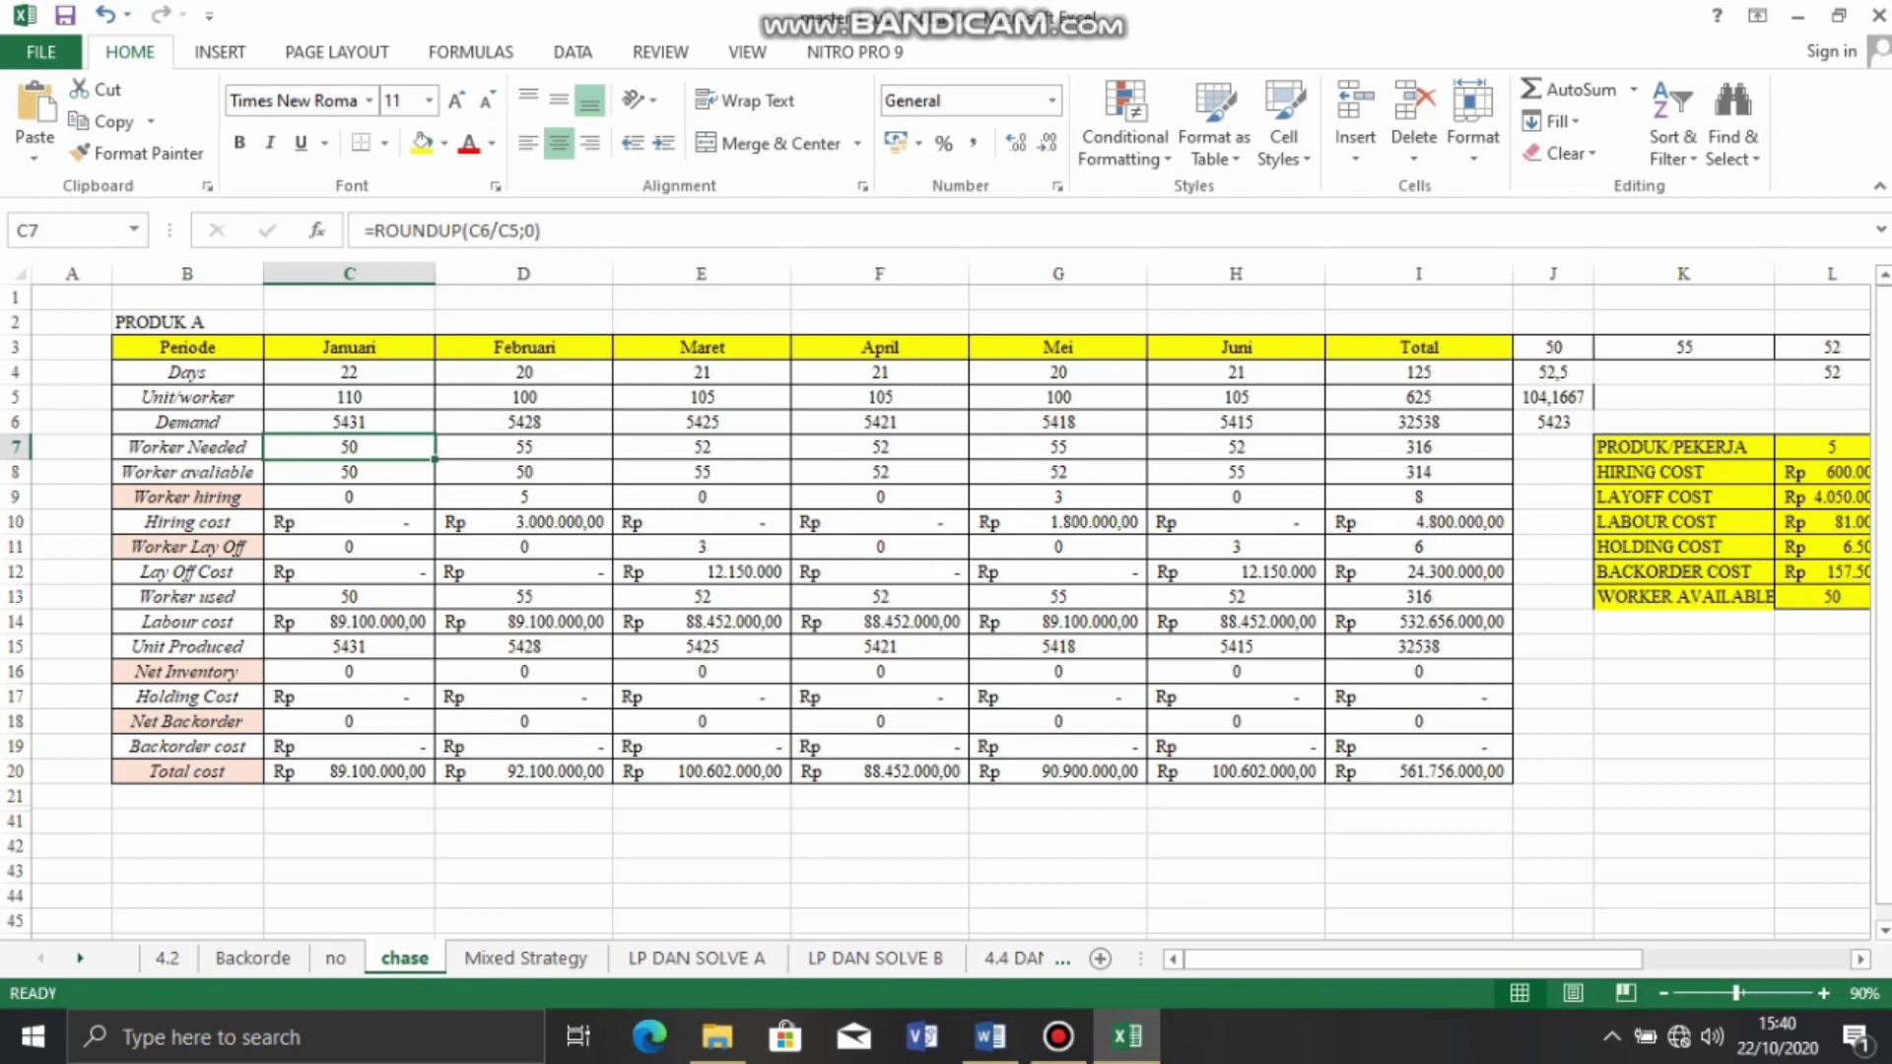
pyautogui.click(348, 497)
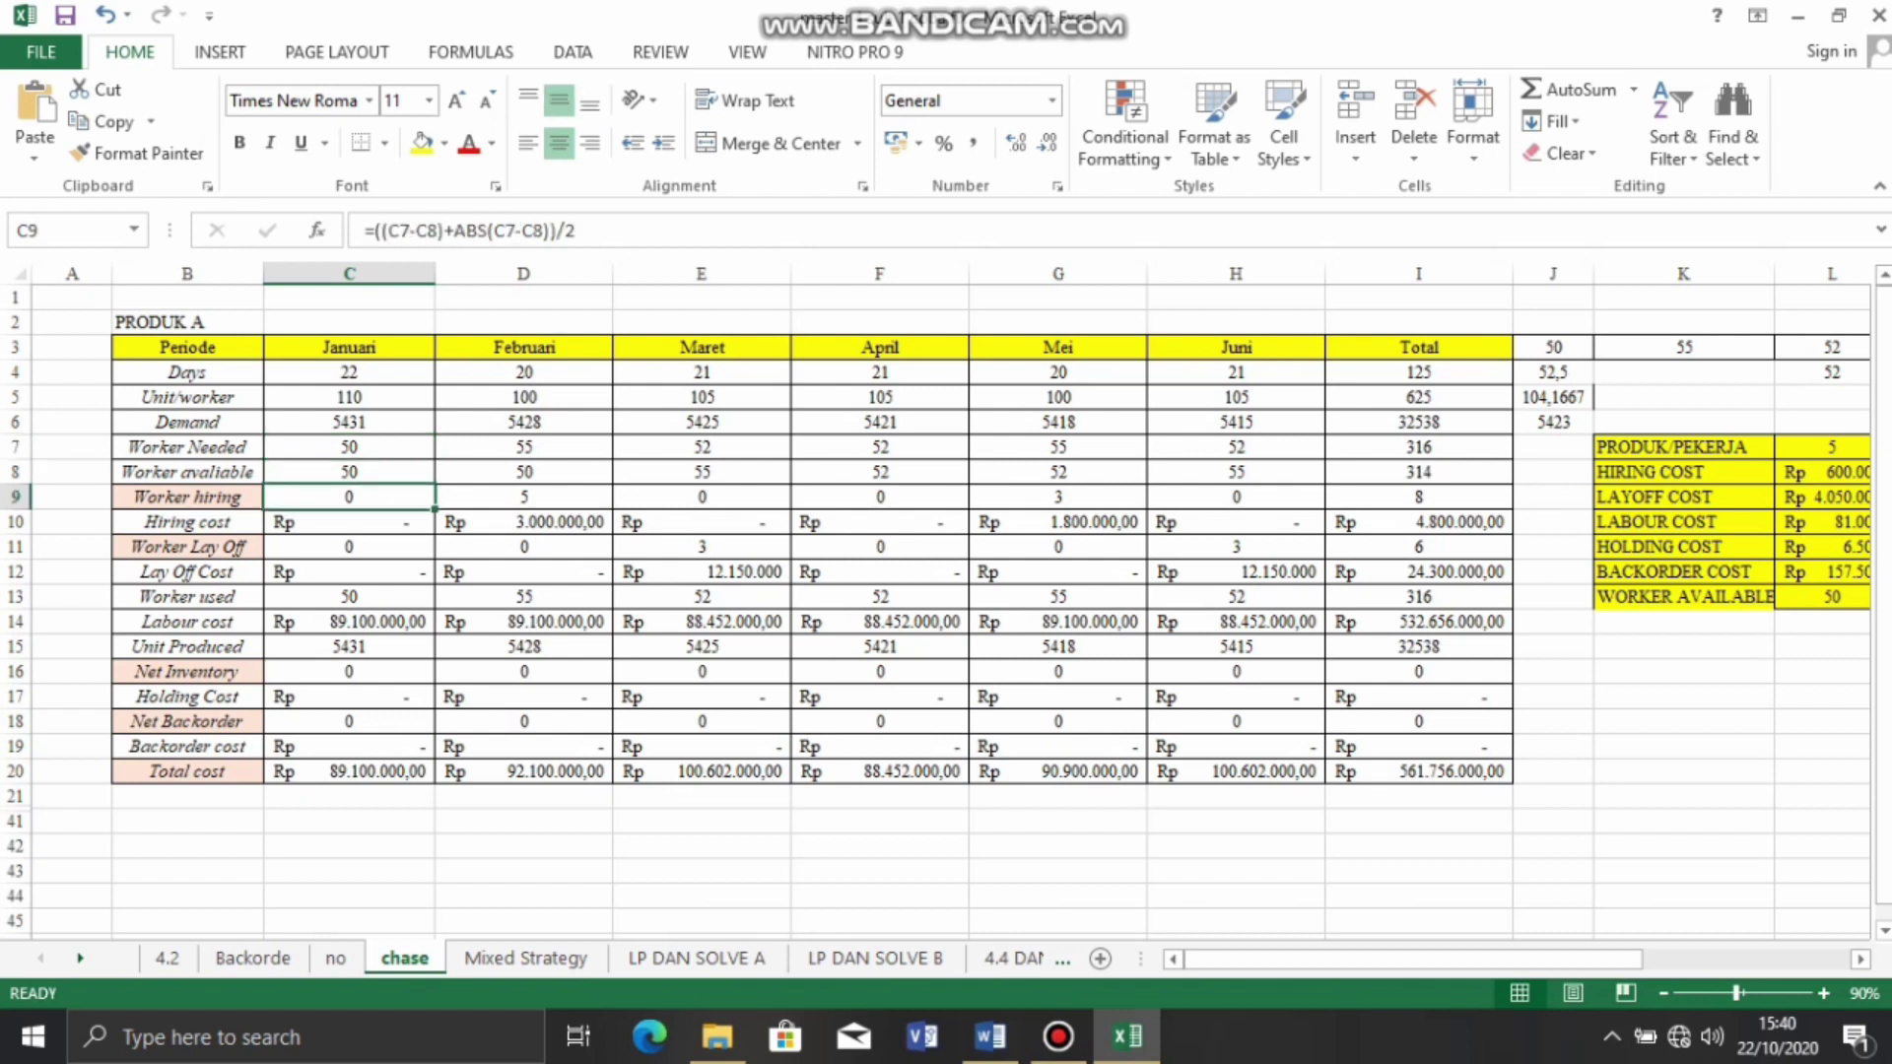
pyautogui.press('Down')
pyautogui.press('Down')
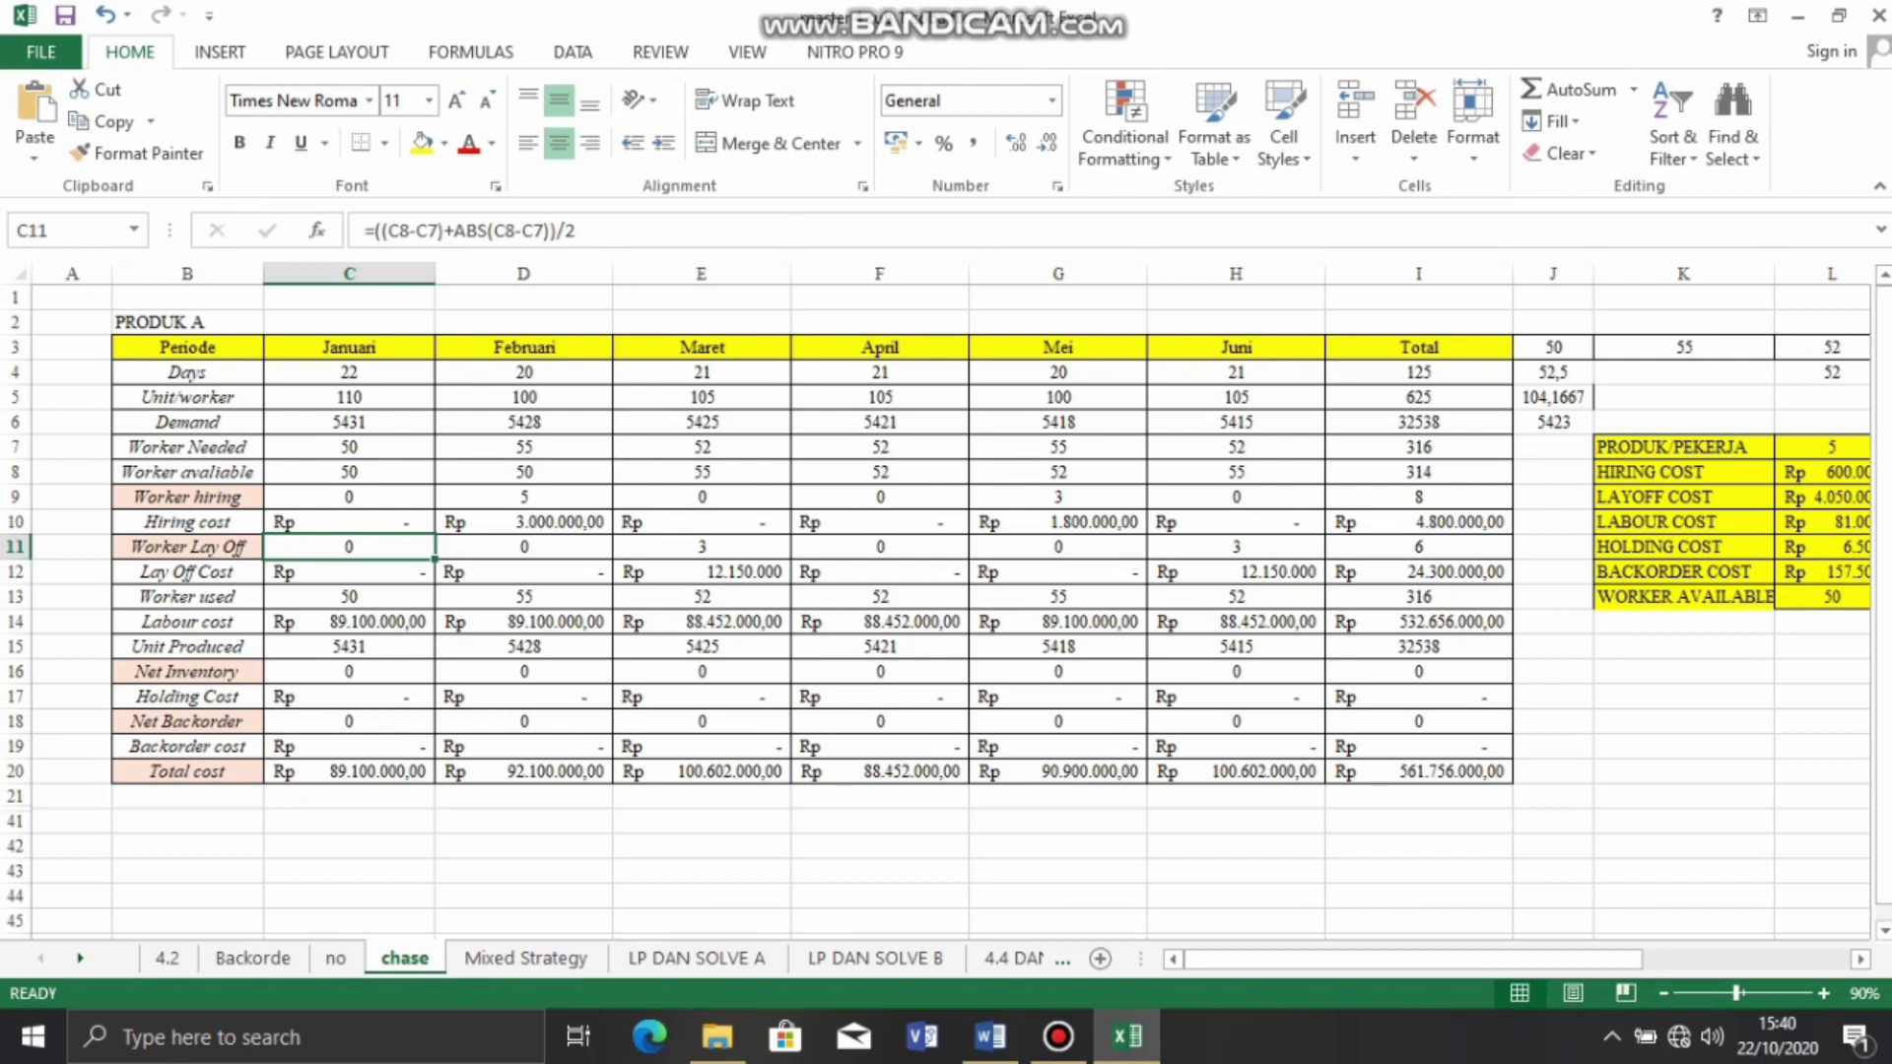
# Trace the Februari Hiring cost through the D7 and D8 worker formulas, Worker hiring in D9 and the cost formula in D10.
pyautogui.click(525, 472)
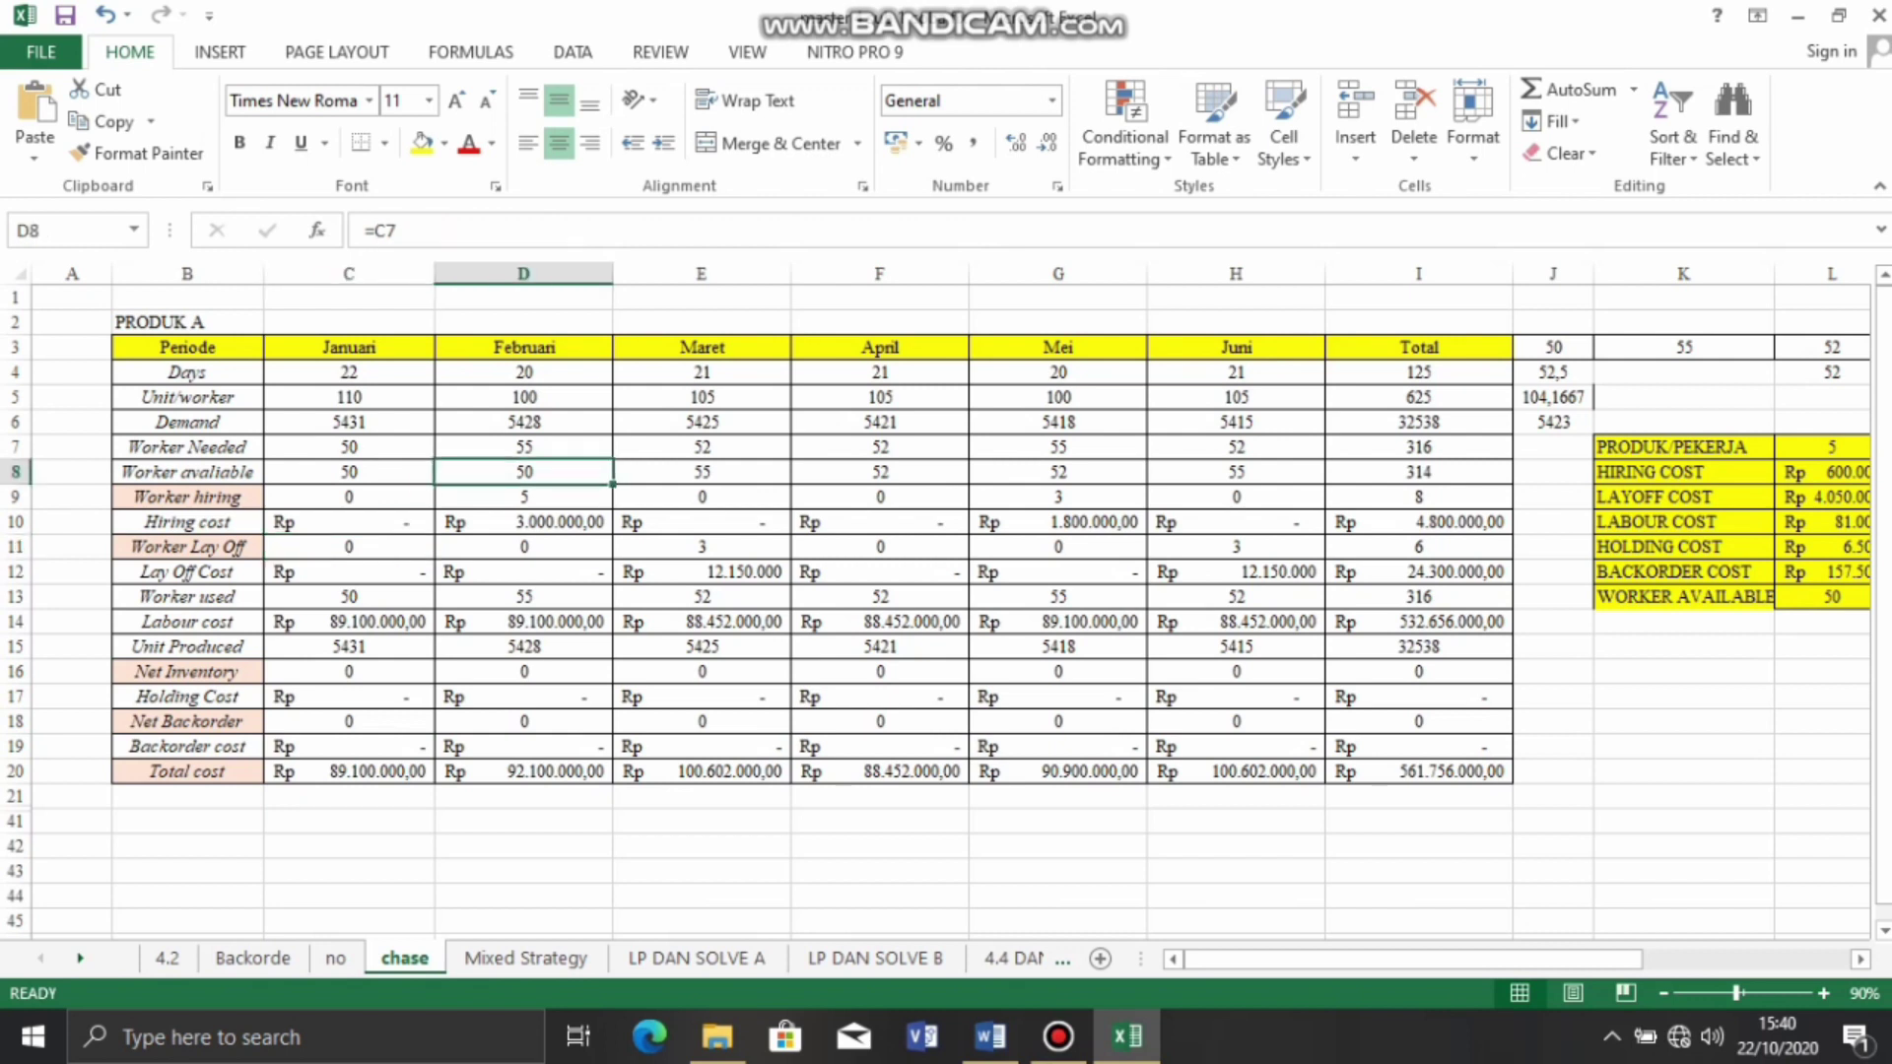
pyautogui.click(524, 447)
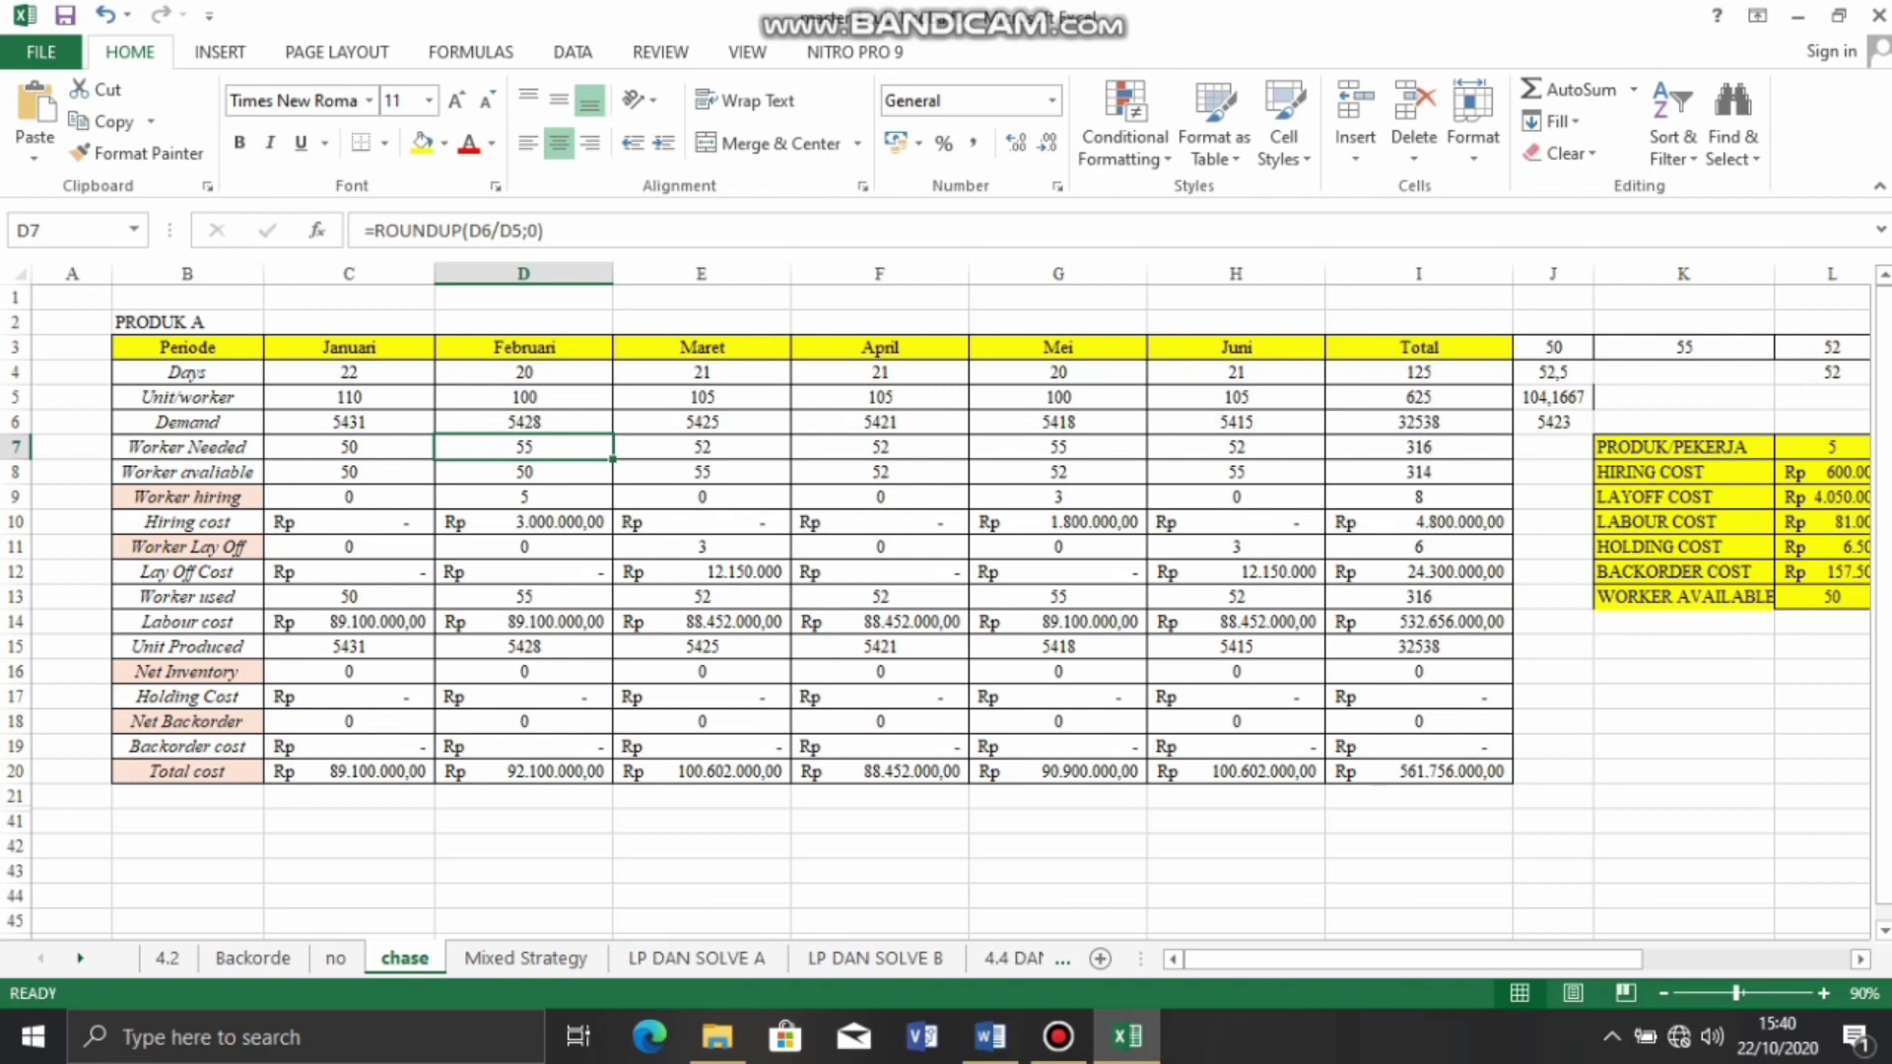
pyautogui.click(523, 497)
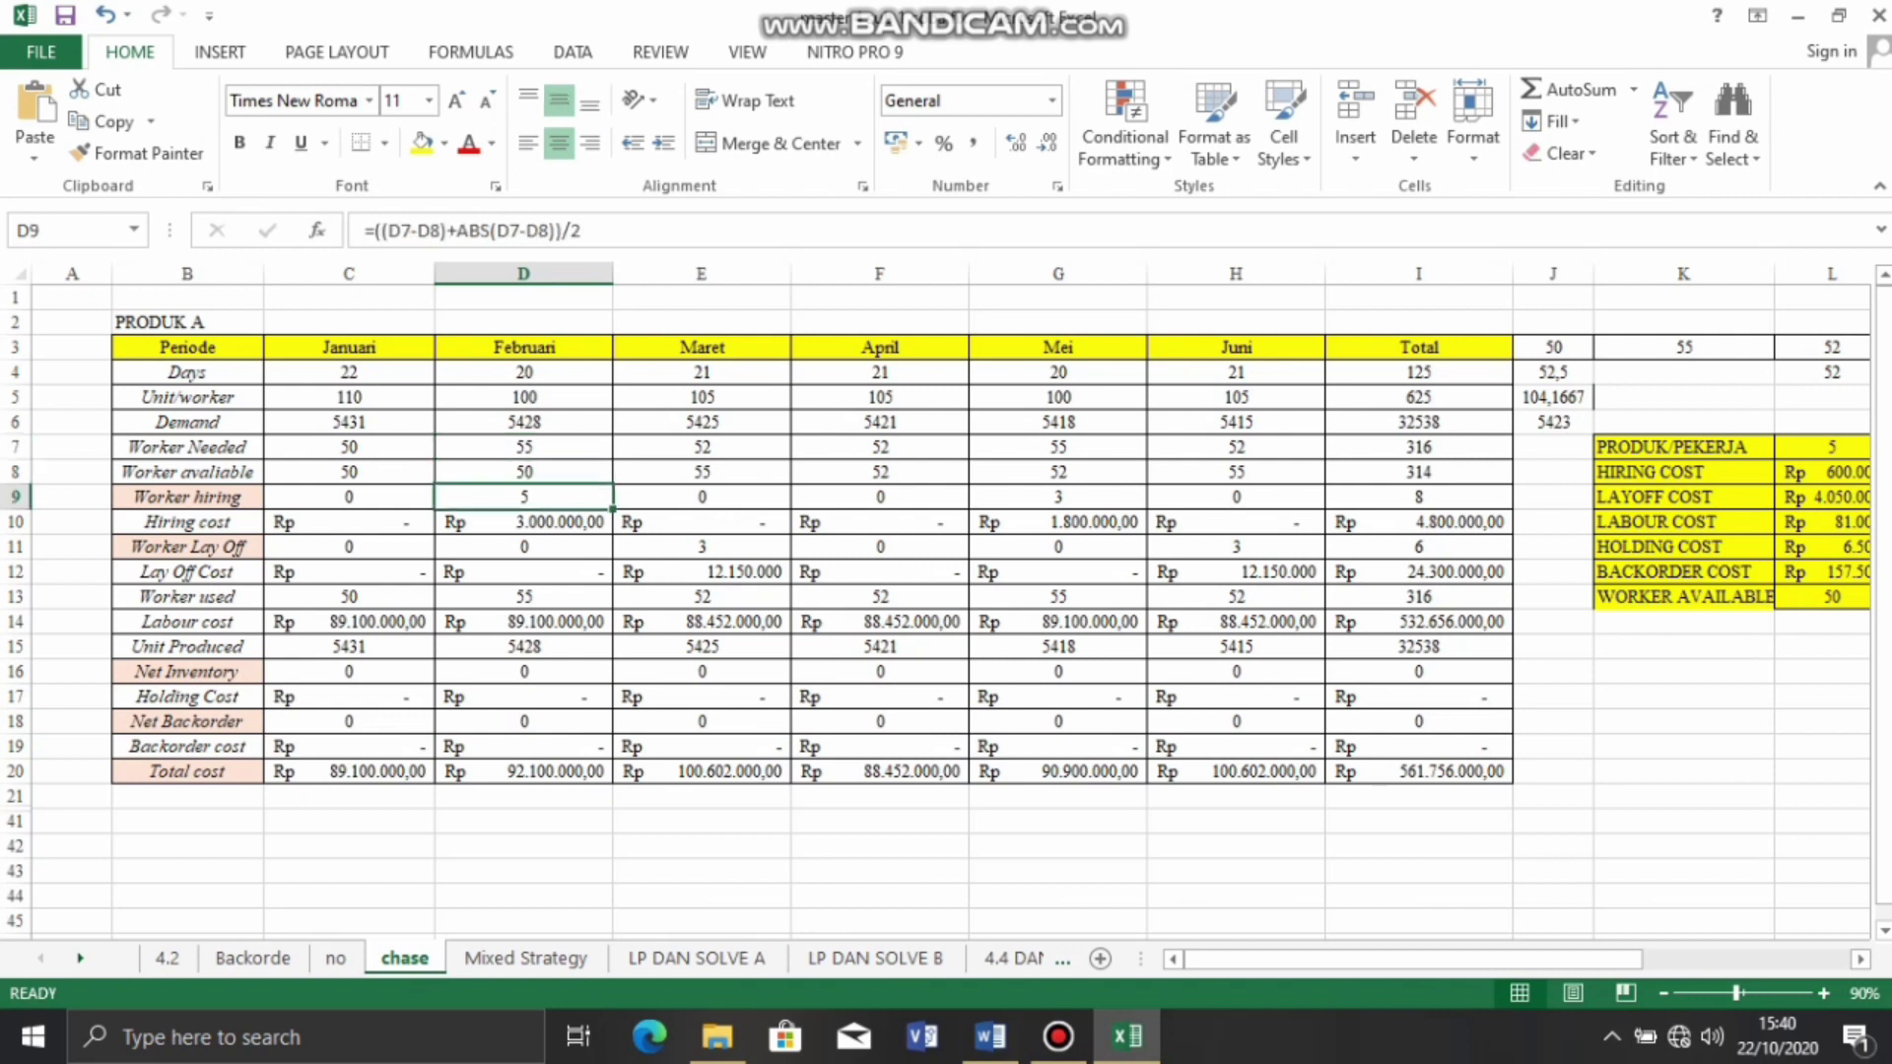
pyautogui.click(523, 522)
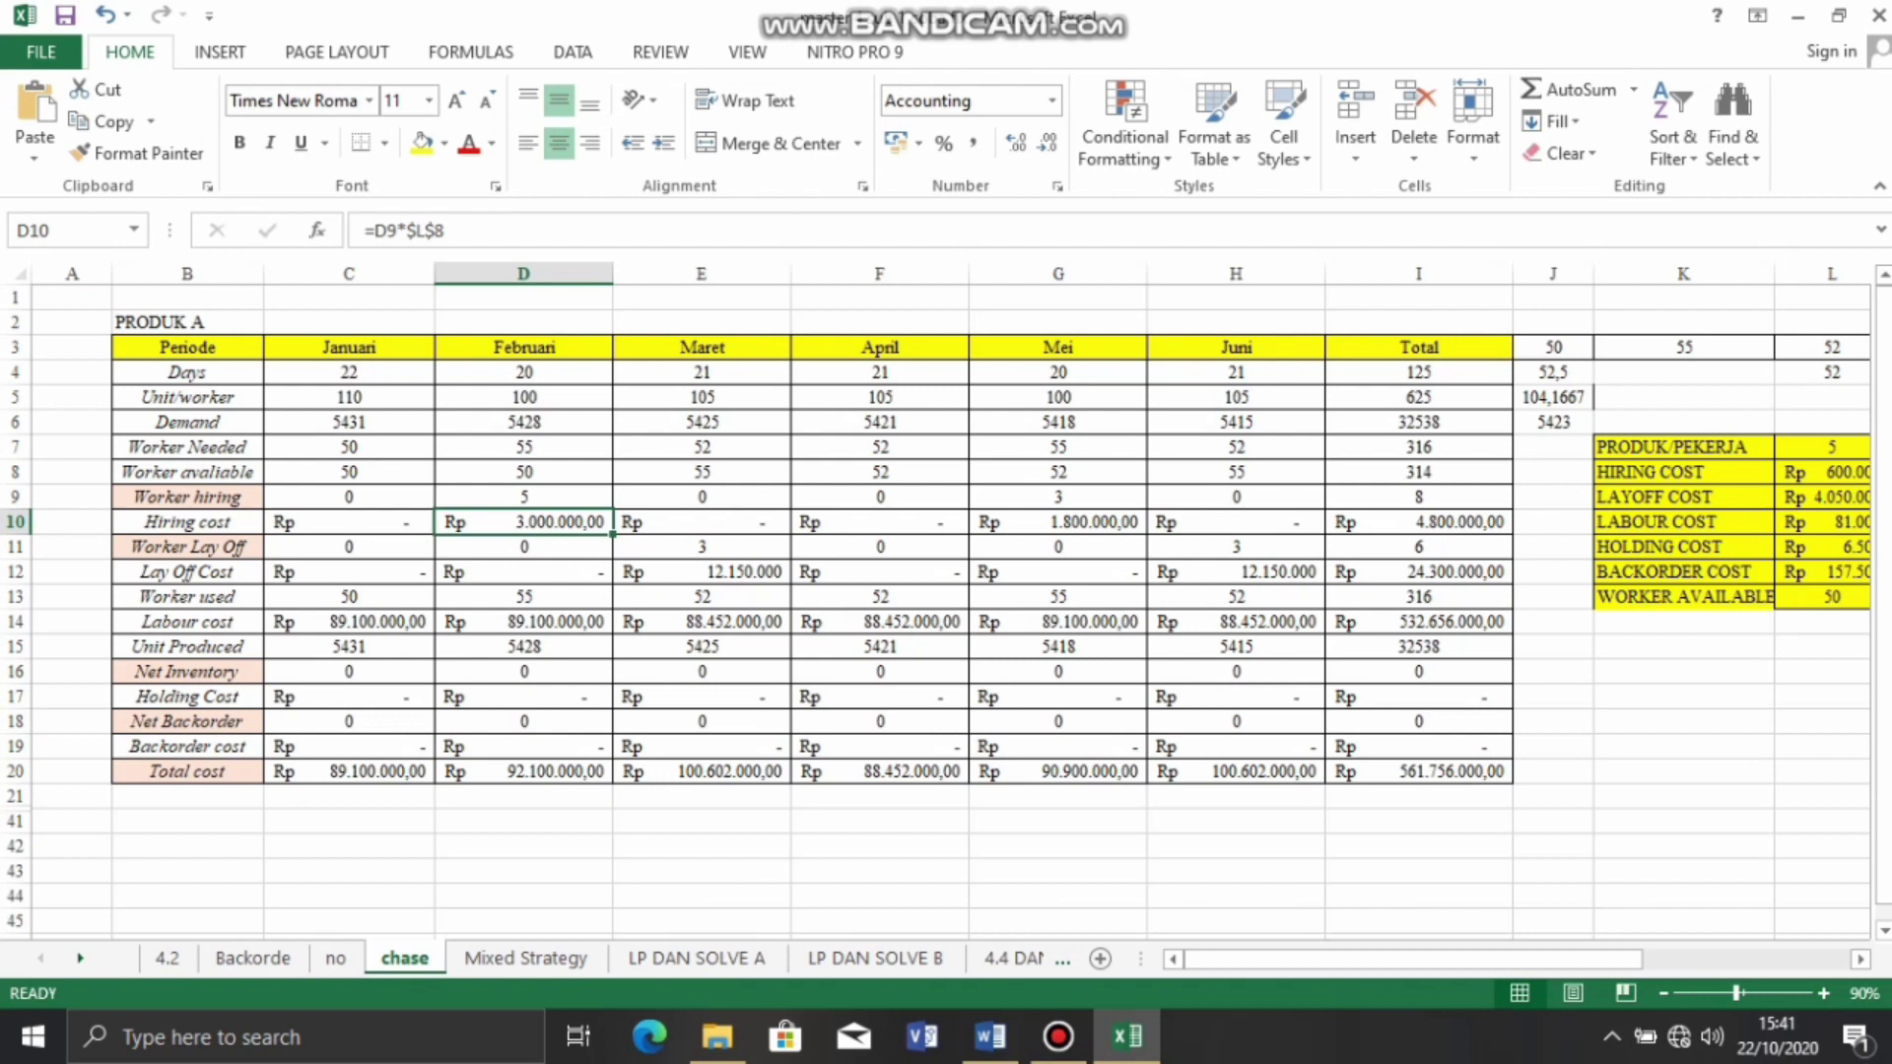
# Trace the Maret Lay Off Cost through the E7 and E8 worker formulas, Worker Lay Off in E11 and the cost formula in E12.
pyautogui.click(523, 473)
pyautogui.click(701, 473)
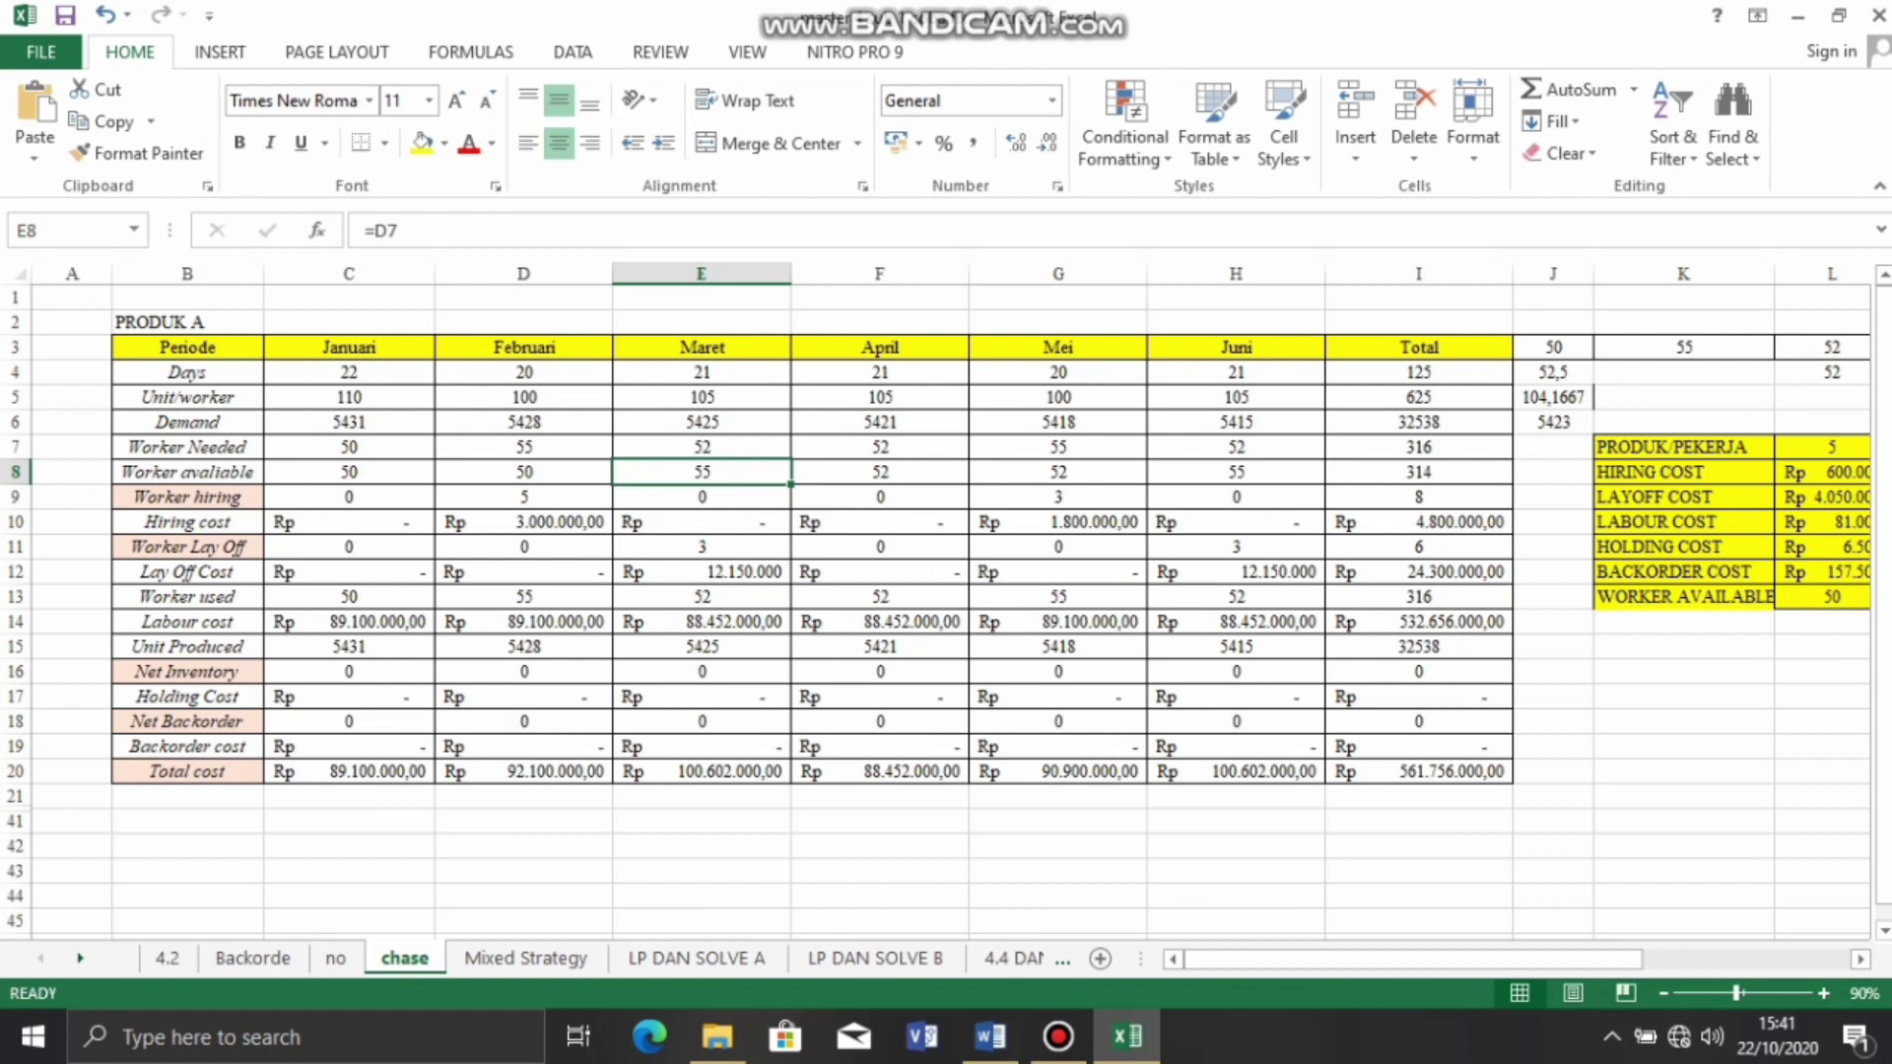
pyautogui.click(702, 448)
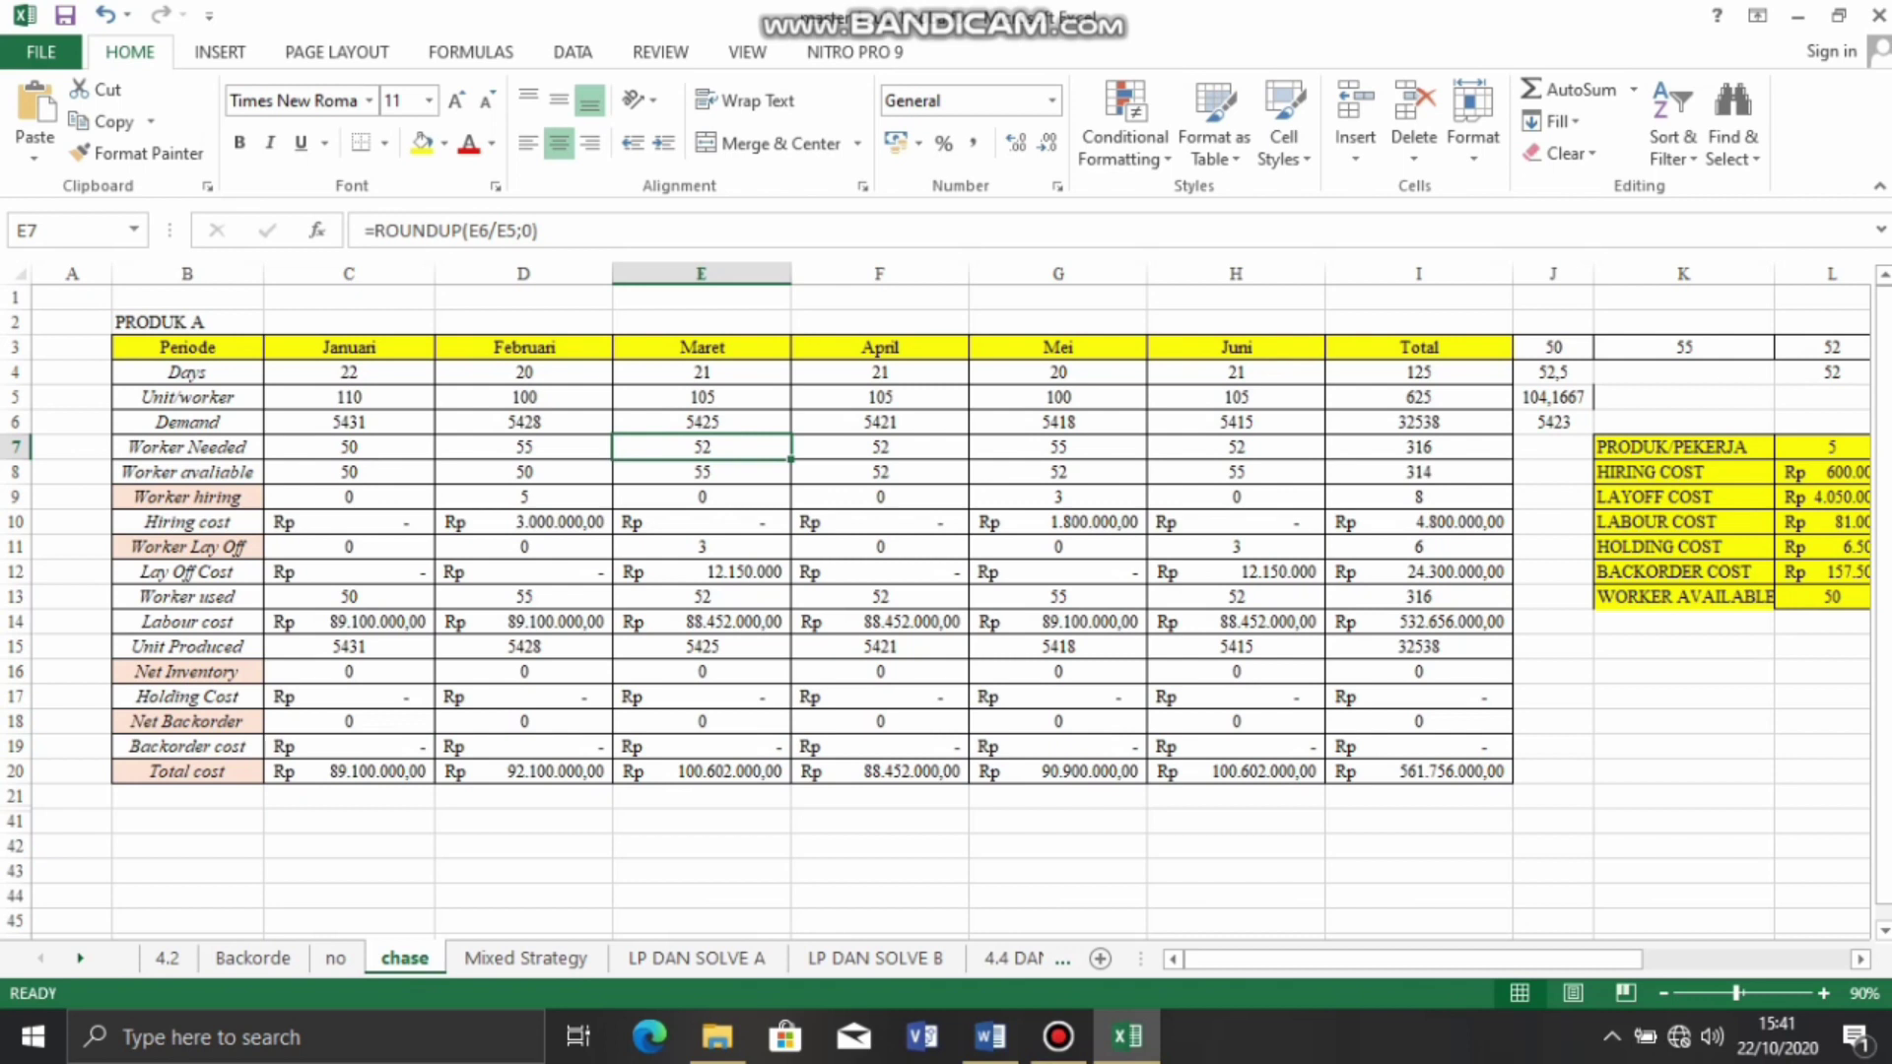
pyautogui.click(701, 472)
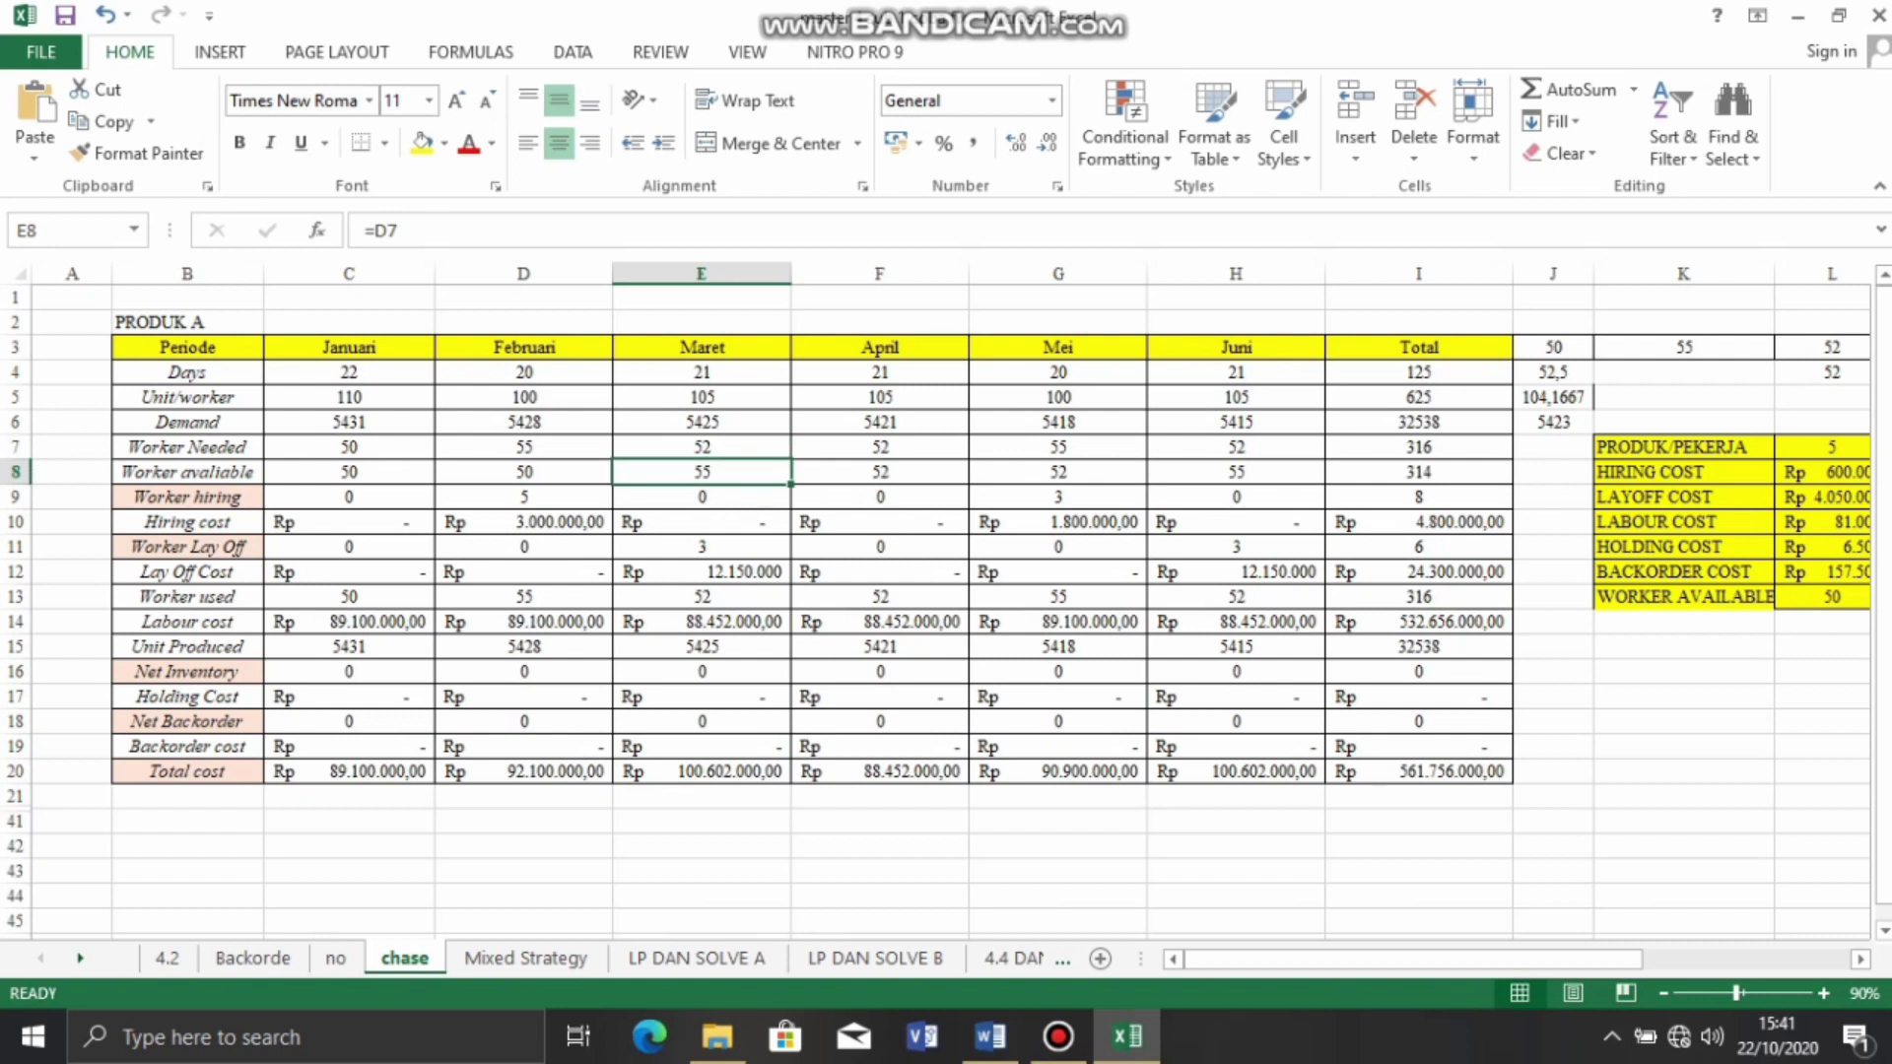
pyautogui.click(702, 547)
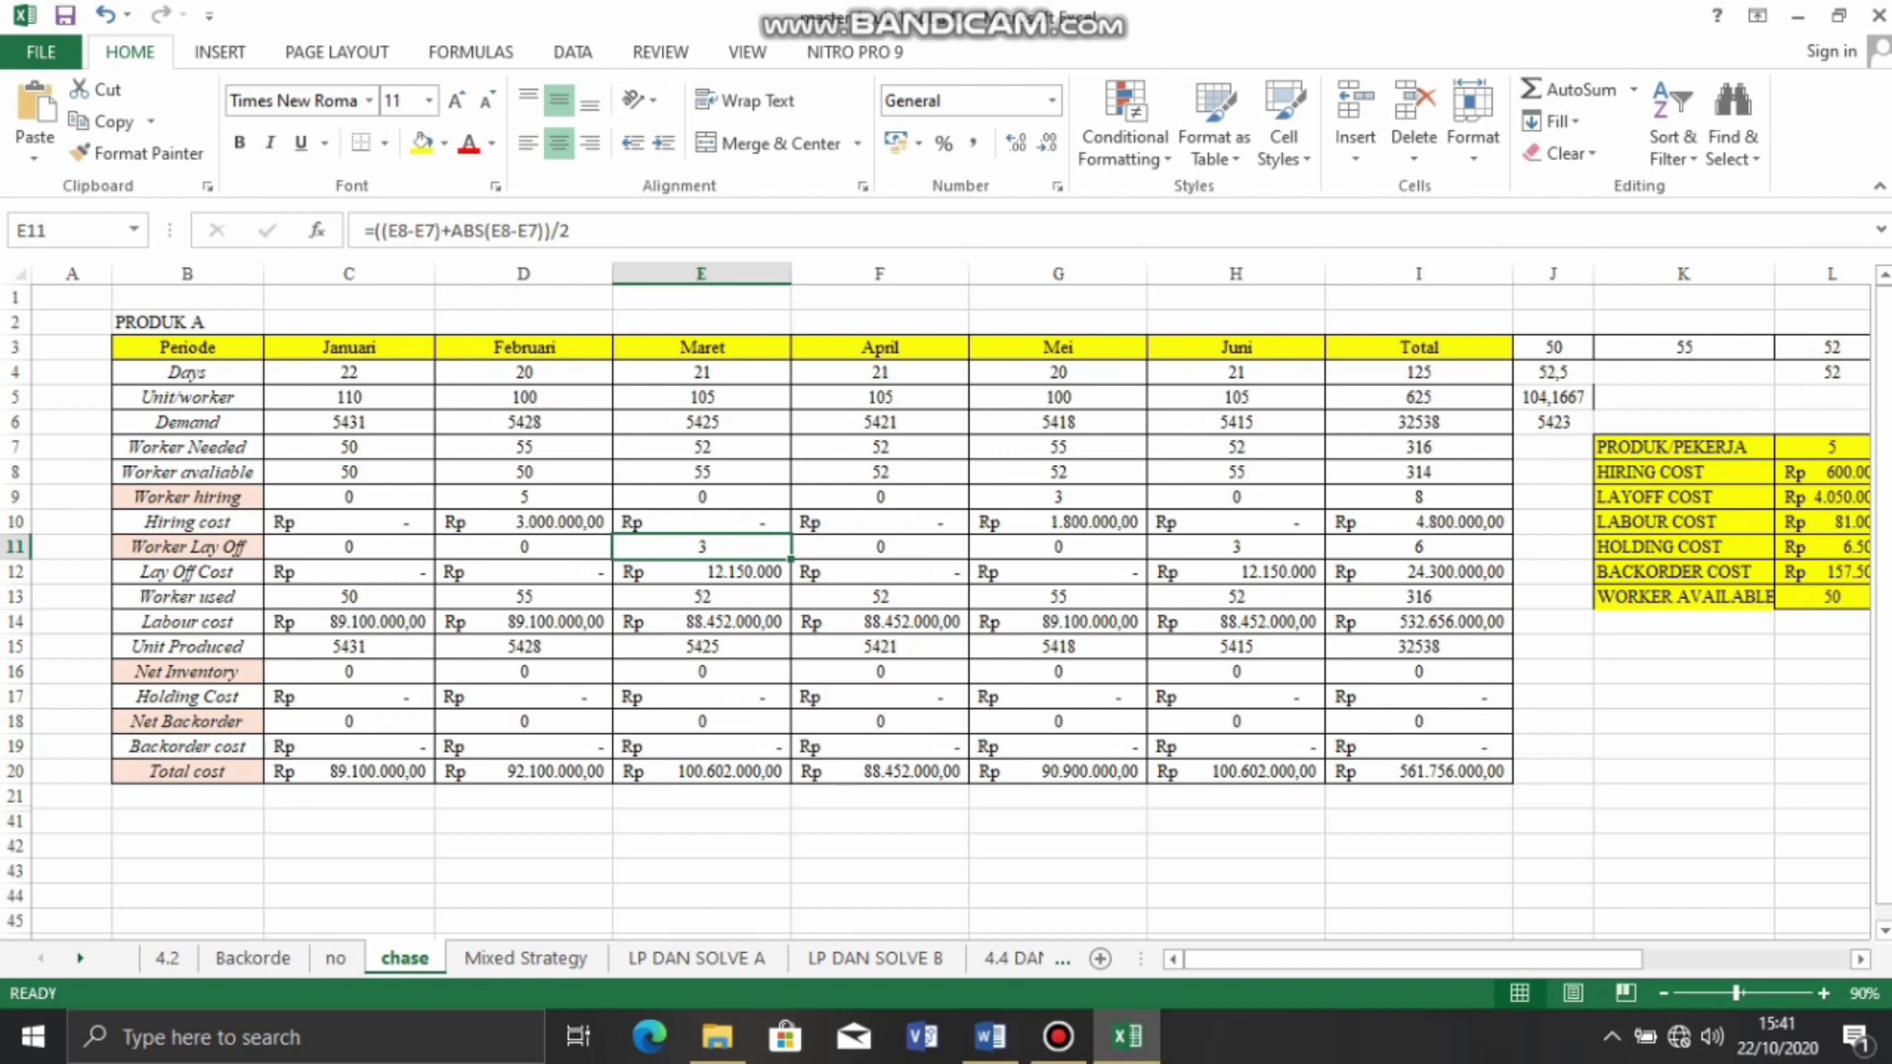
pyautogui.click(702, 572)
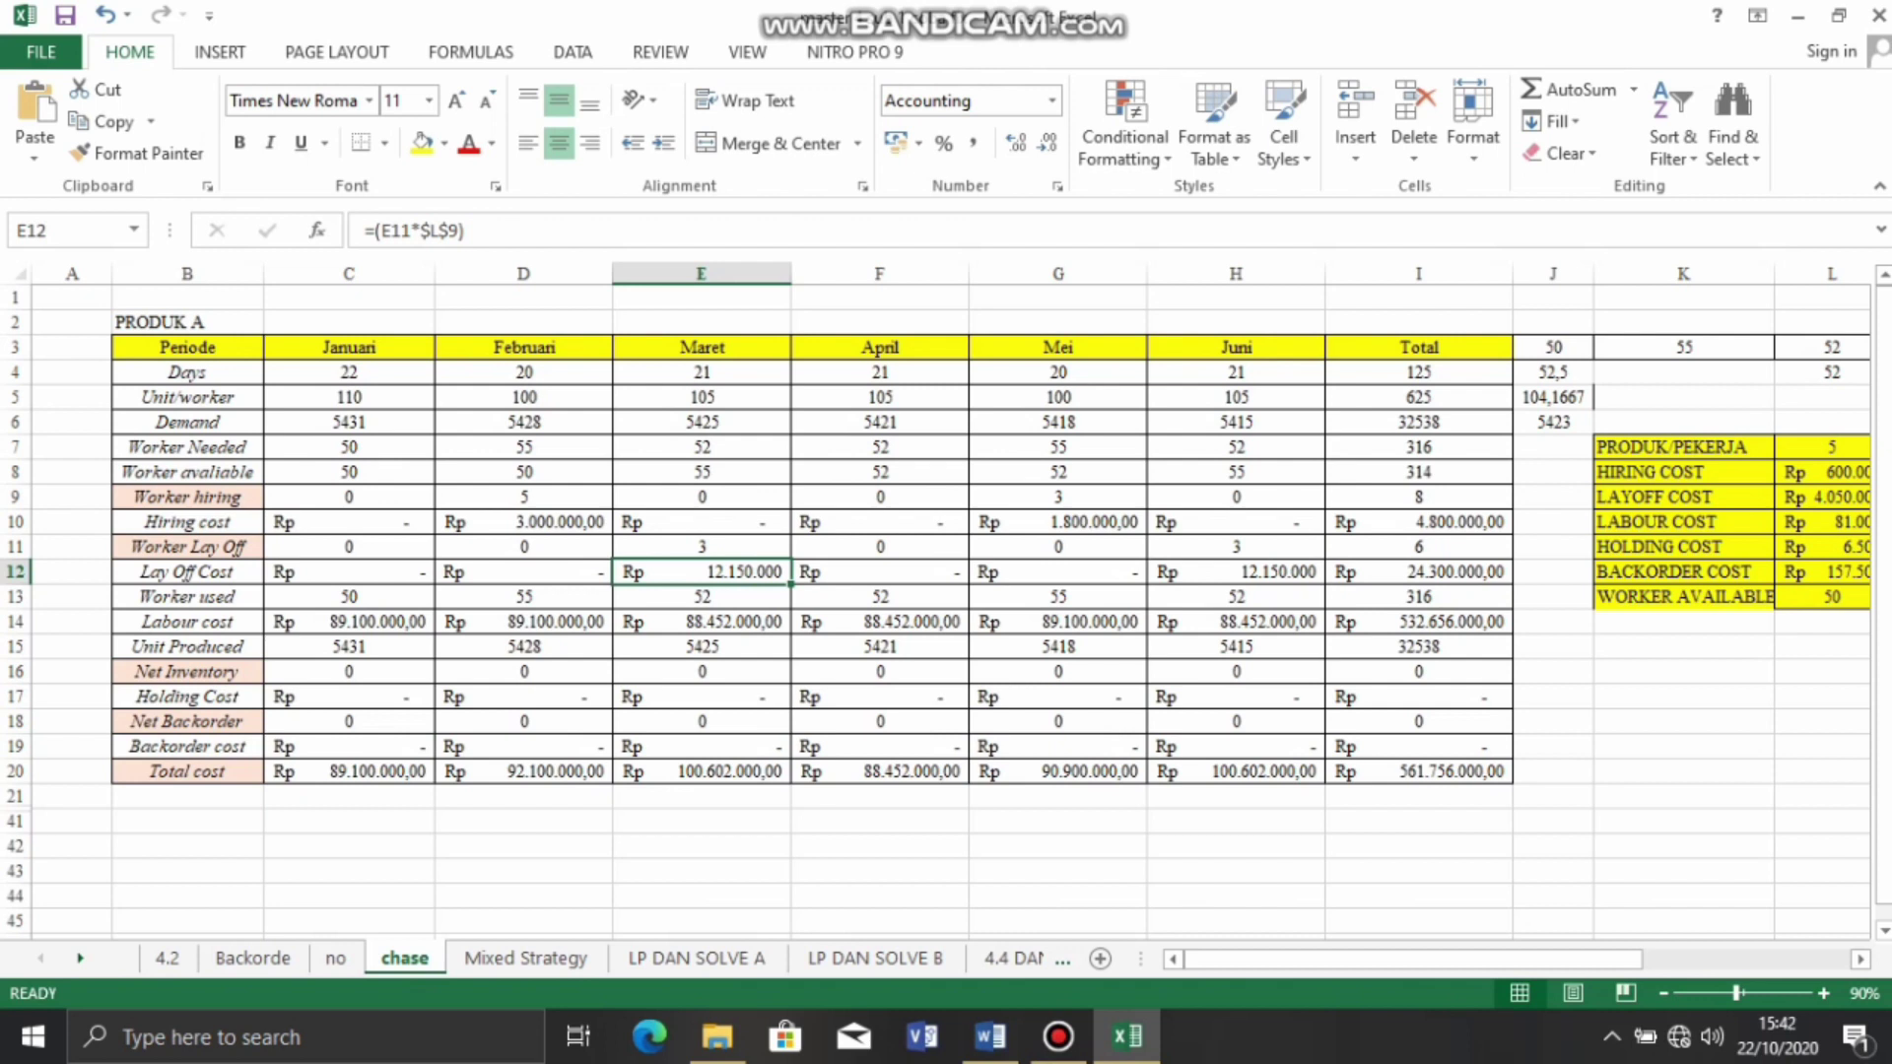
# Examine the Januari Worker used, Labour cost and Unit Produced formulas in C13 to C15, checking the Demand source in C6.
pyautogui.click(349, 597)
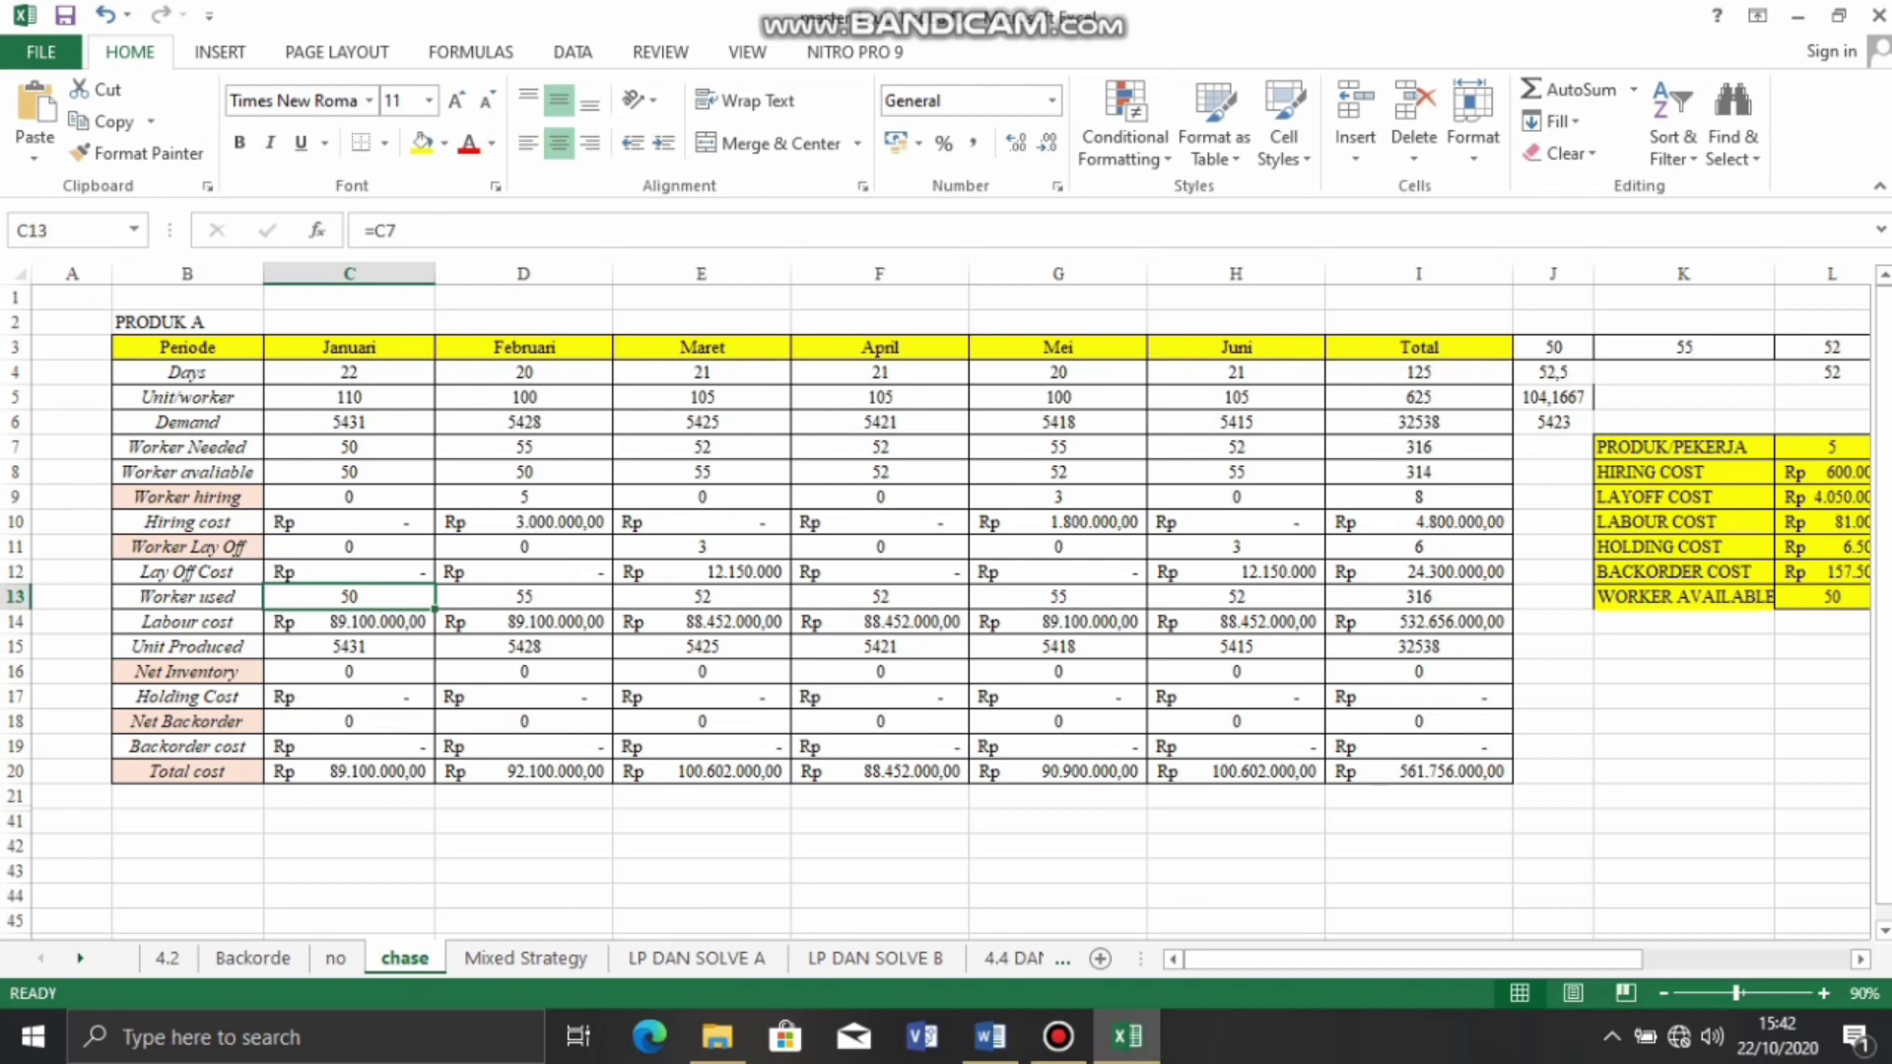
pyautogui.click(349, 622)
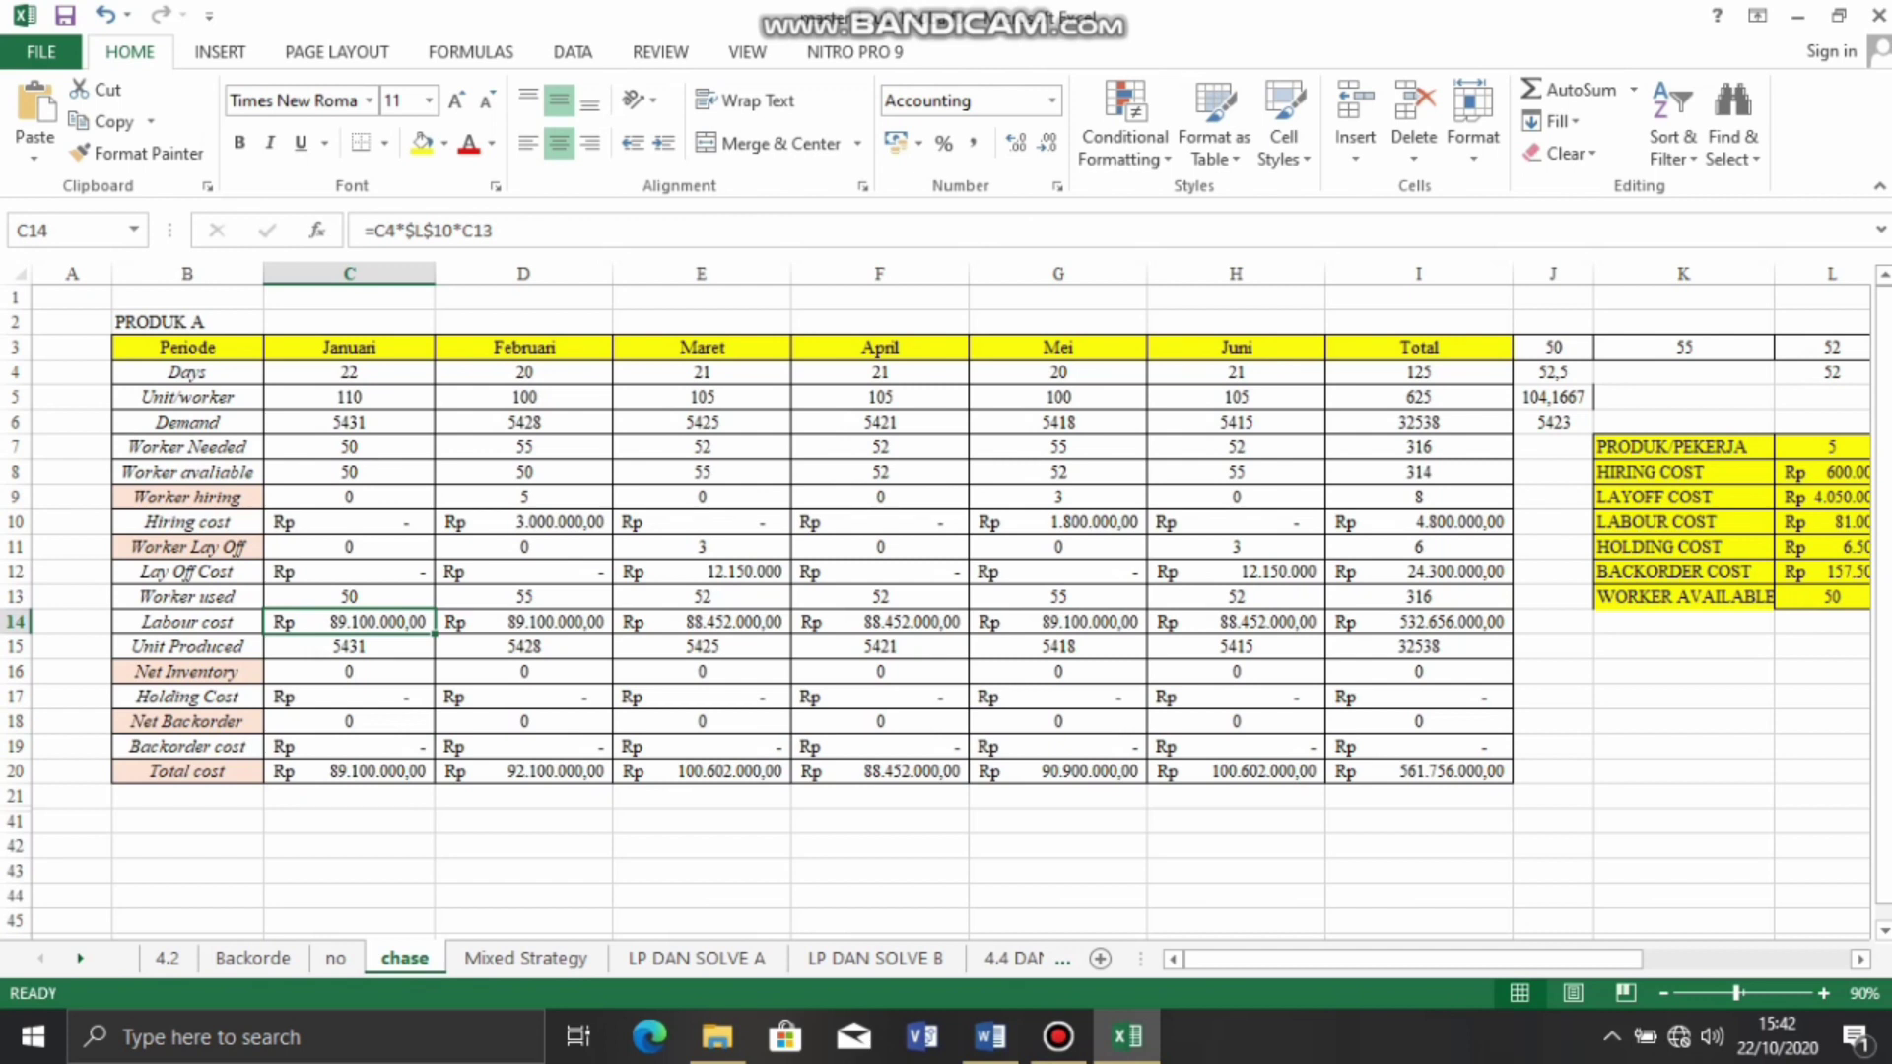
pyautogui.click(349, 647)
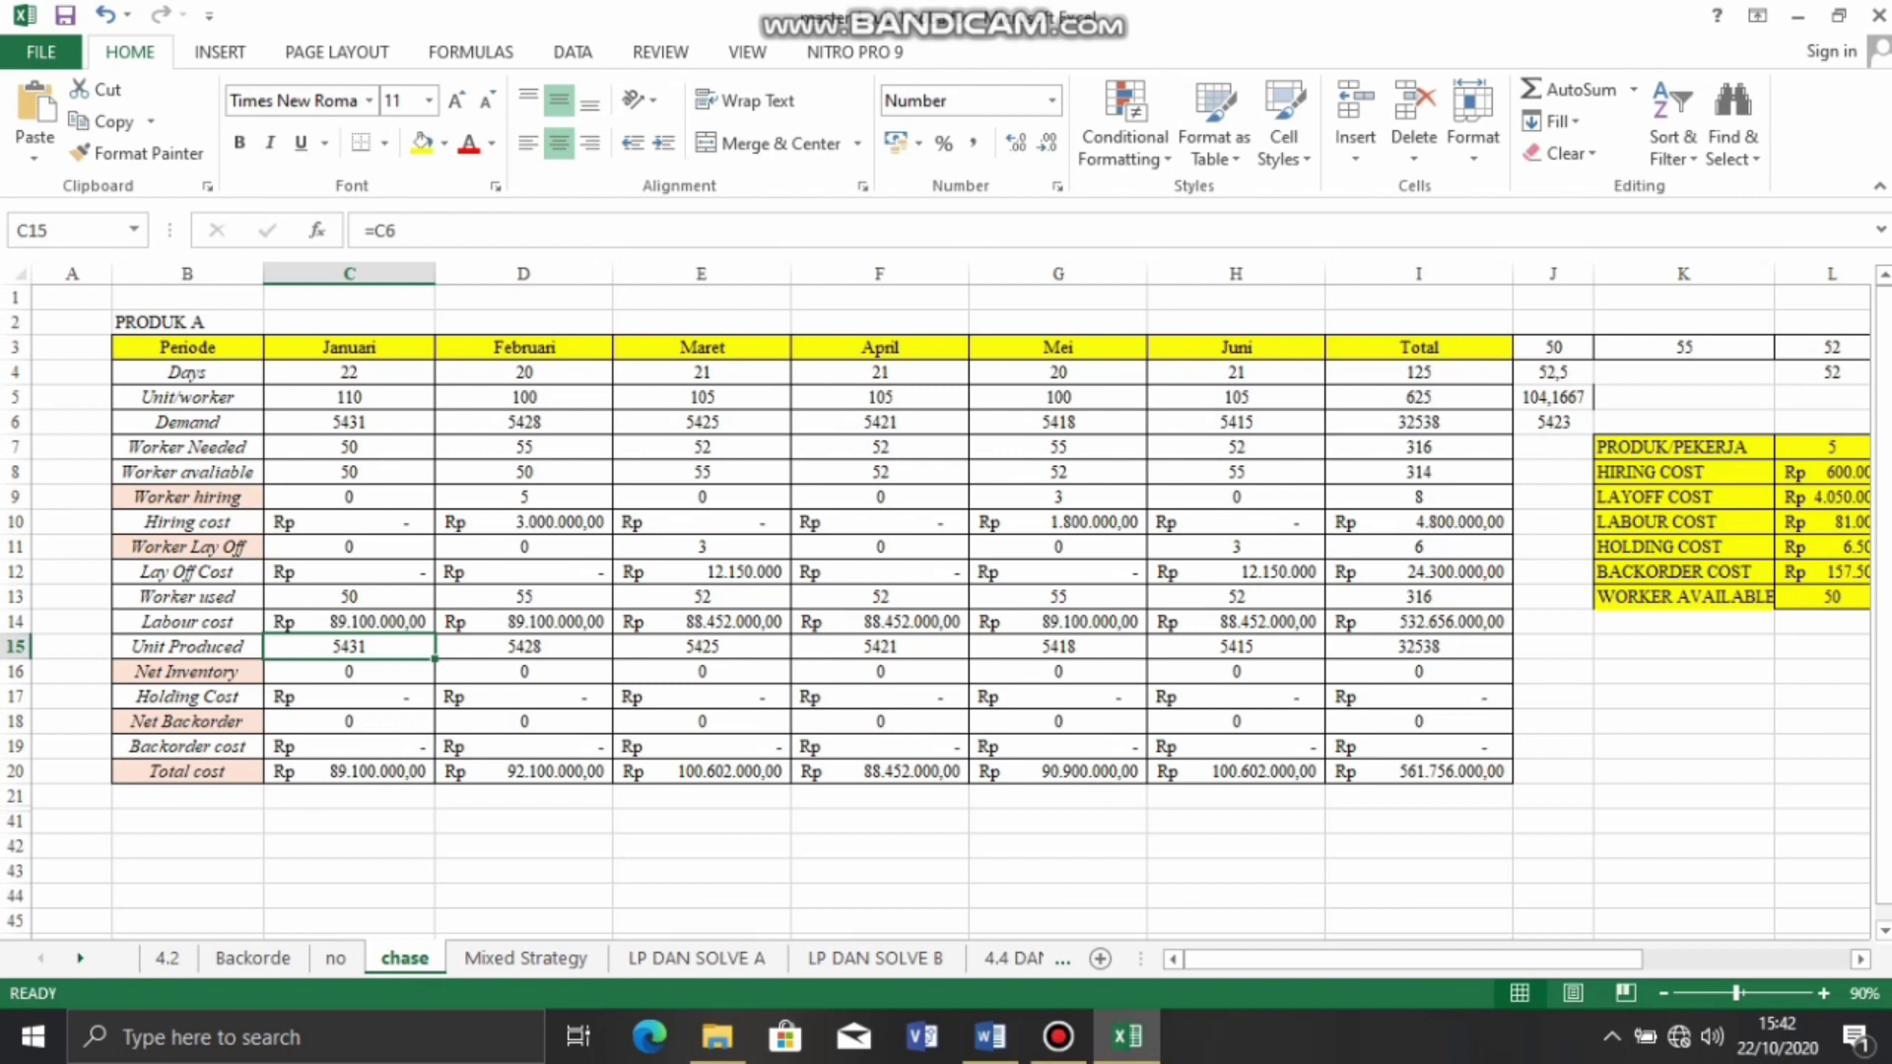
pyautogui.click(348, 422)
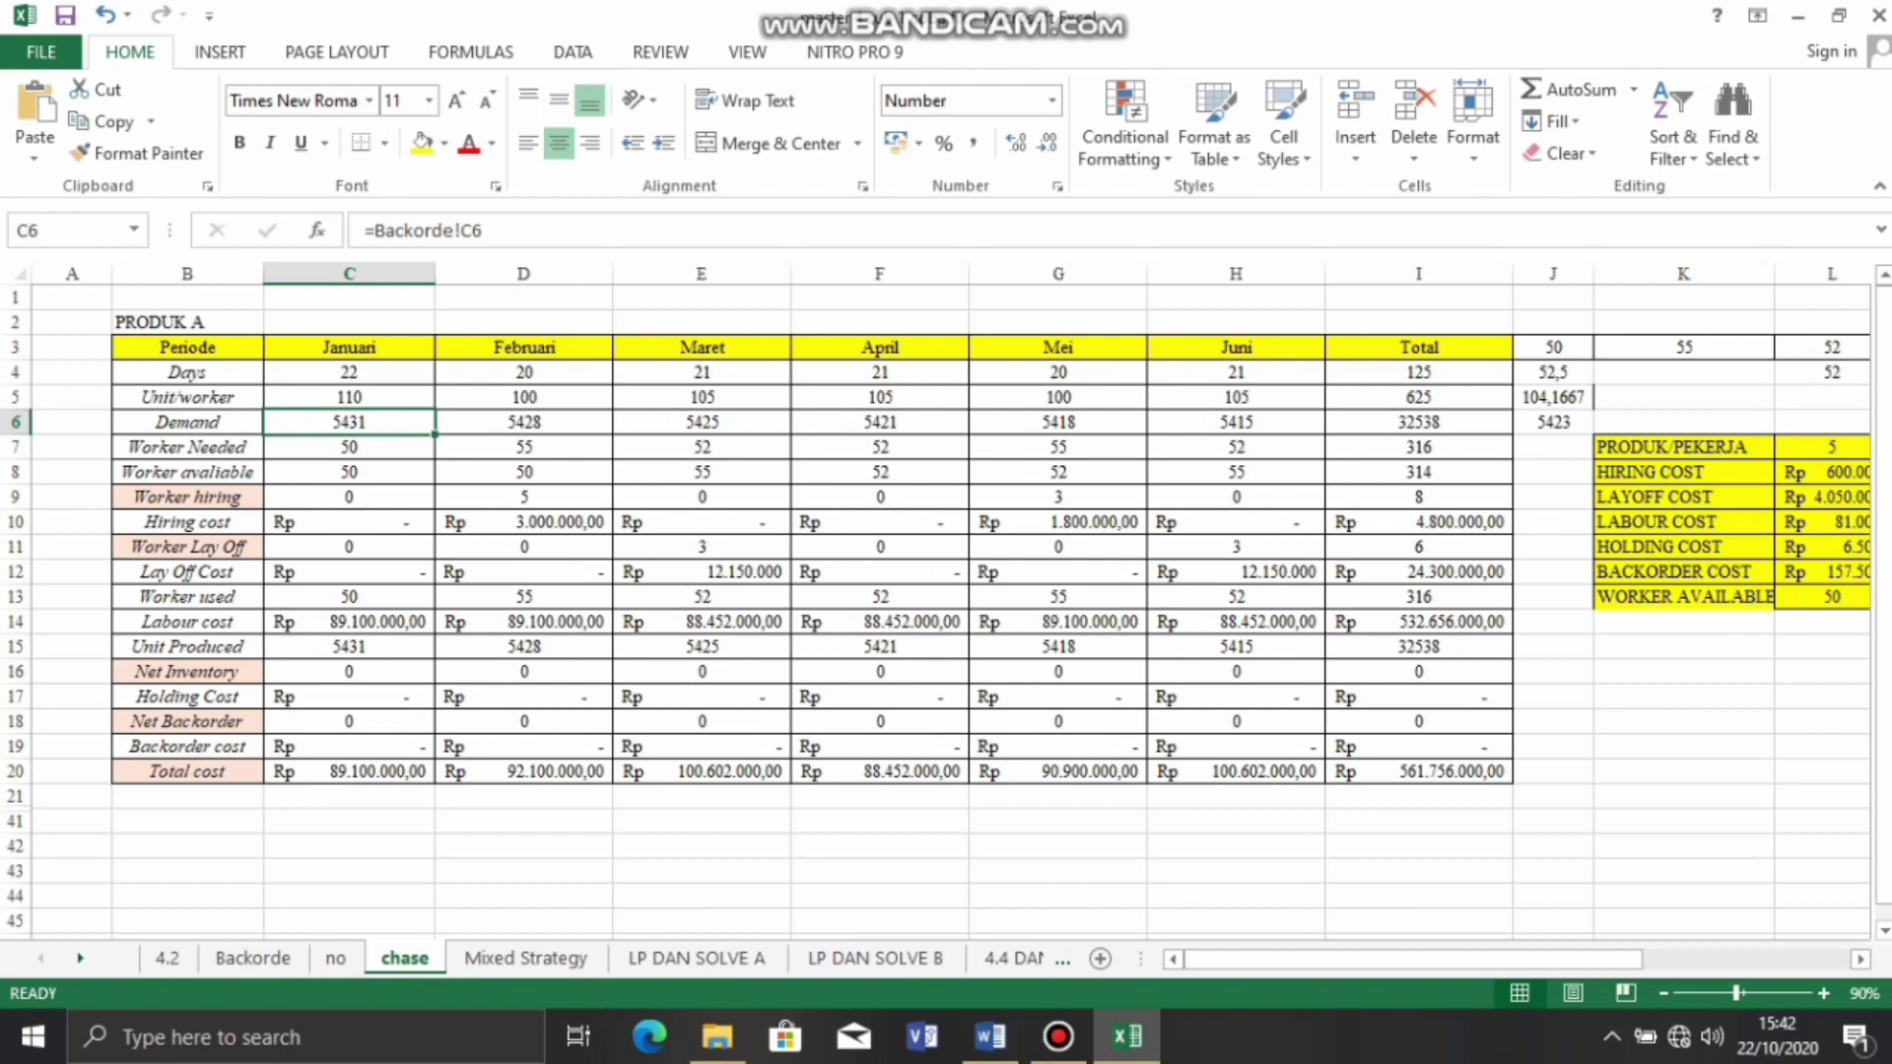
pyautogui.click(349, 648)
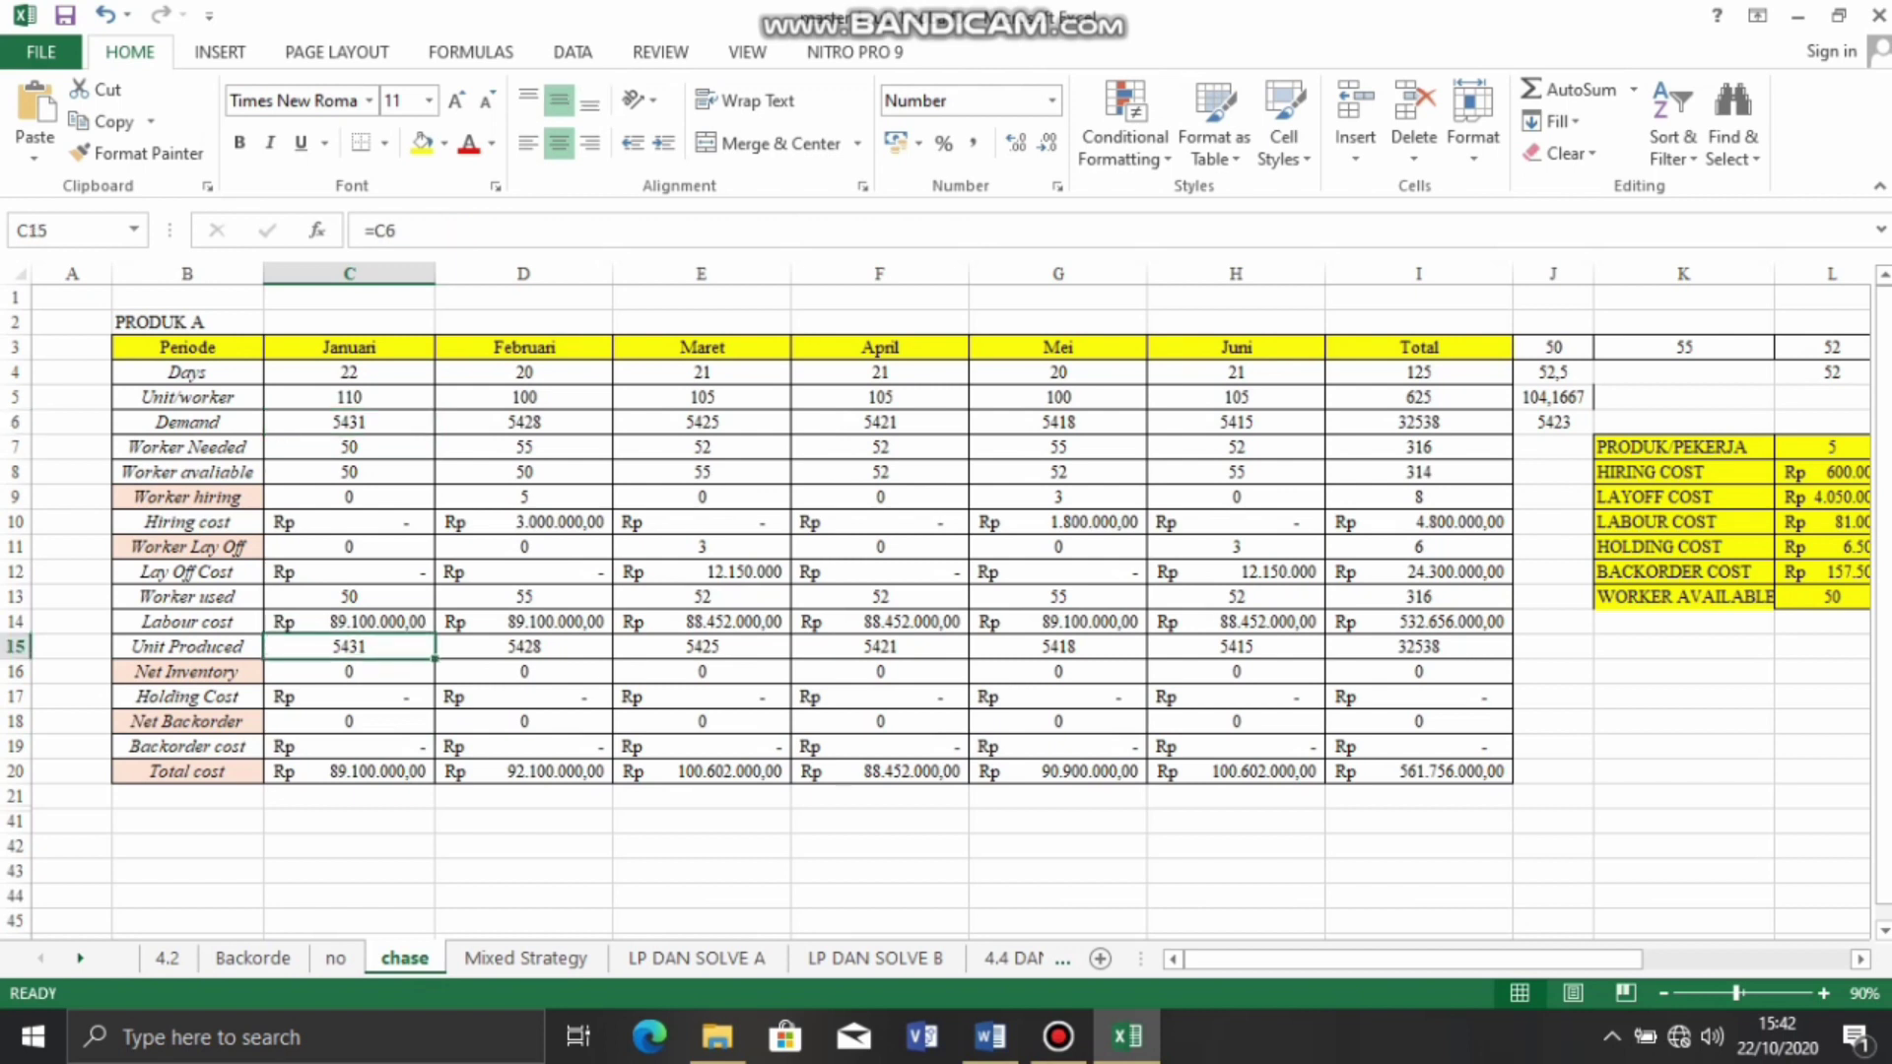
# Compare the Unit Produced formulas across row 15 from Januari to Mei.
pyautogui.press('Right')
pyautogui.press('Right')
pyautogui.press('Right')
pyautogui.press('Right')
pyautogui.press('Left')
pyautogui.press('Left')
pyautogui.press('Left')
pyautogui.press('Left')
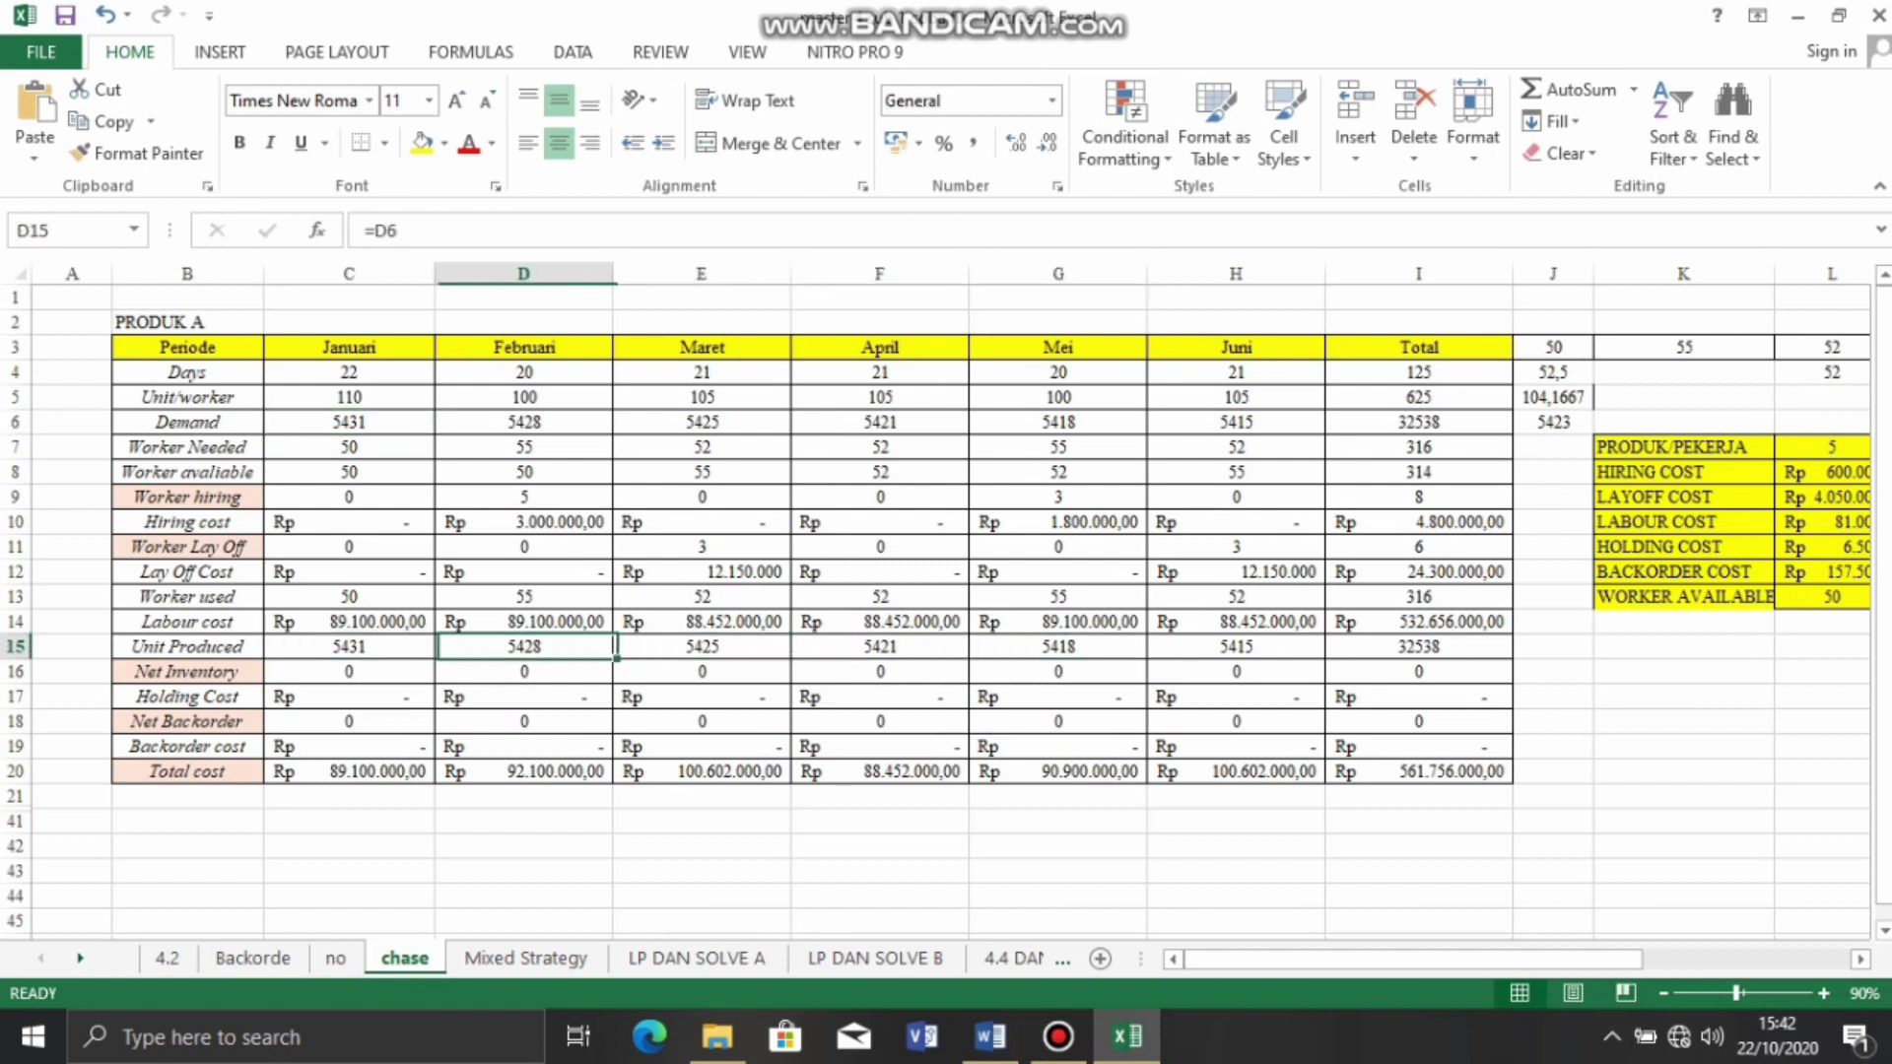
# Compare the Net Inventory formulas across row 16 of the chase sheet from Januari to Juni.
pyautogui.press('Down')
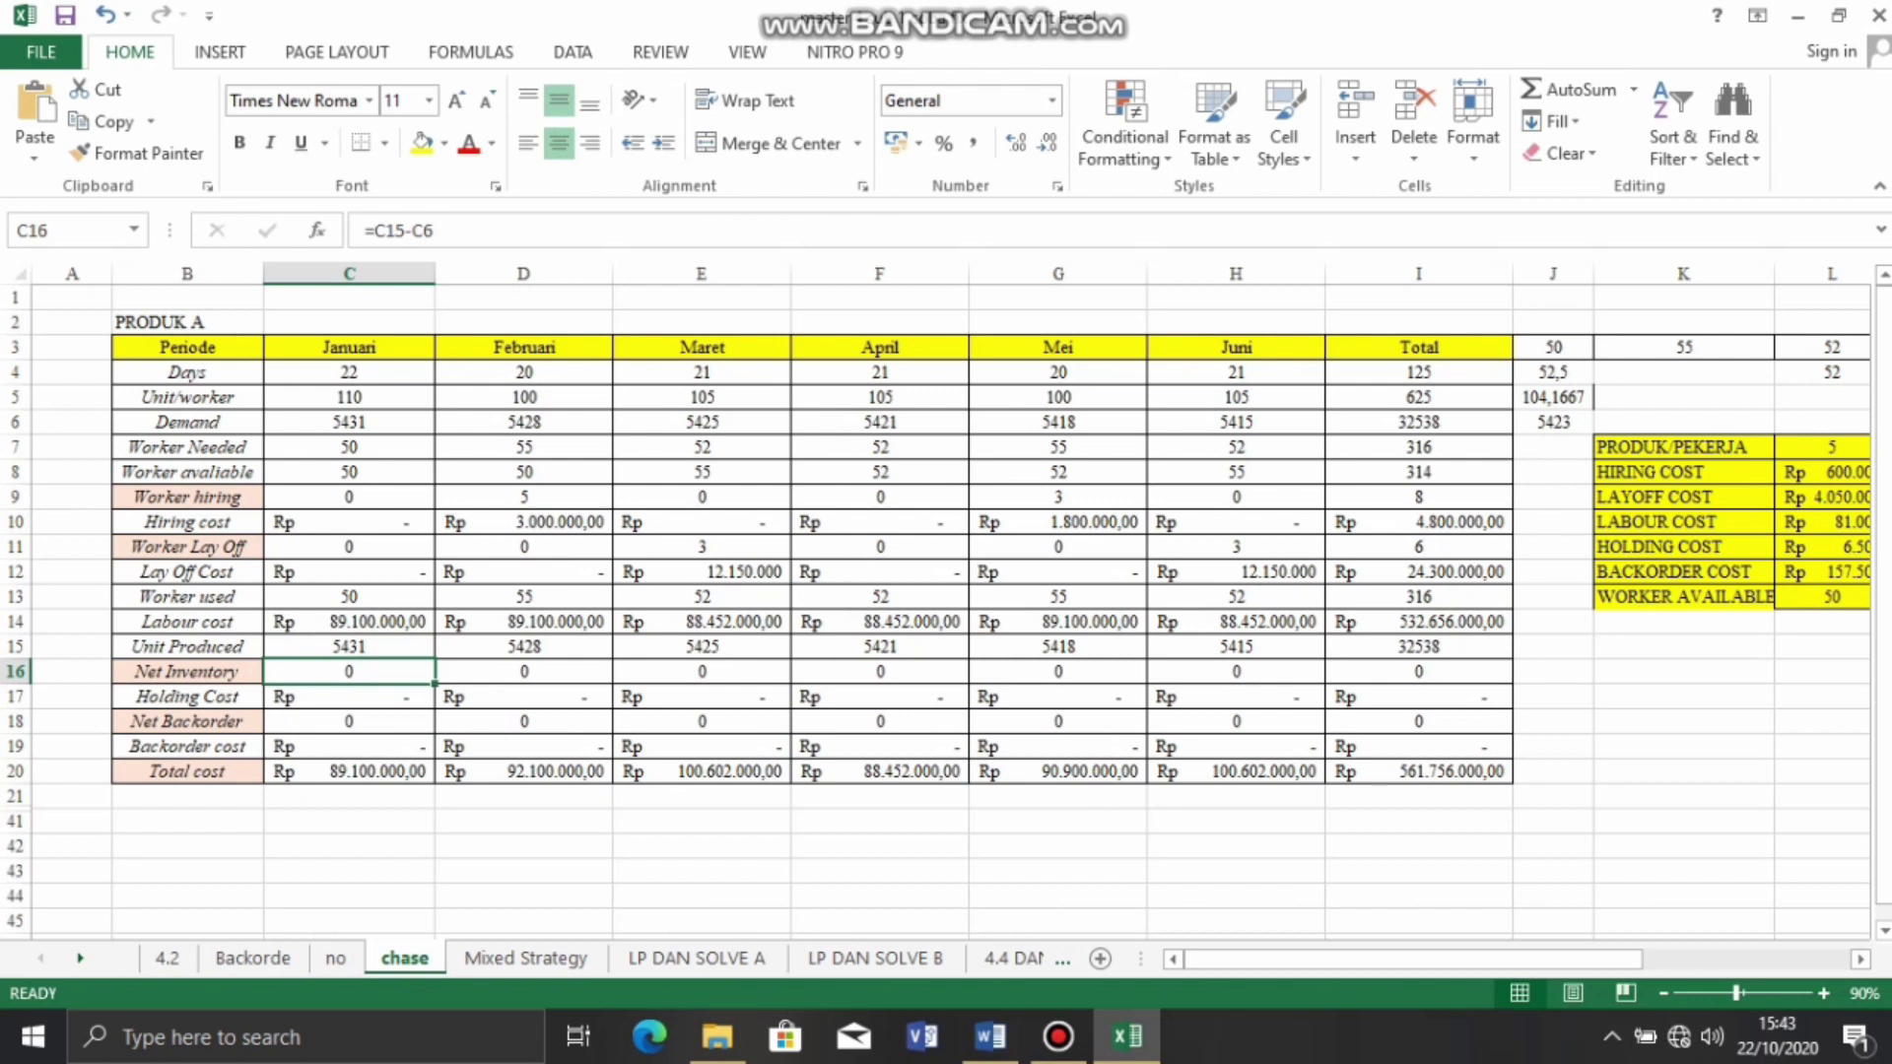
pyautogui.press('Right')
pyautogui.press('Right')
pyautogui.press('Right')
pyautogui.press('Right')
pyautogui.press('Right')
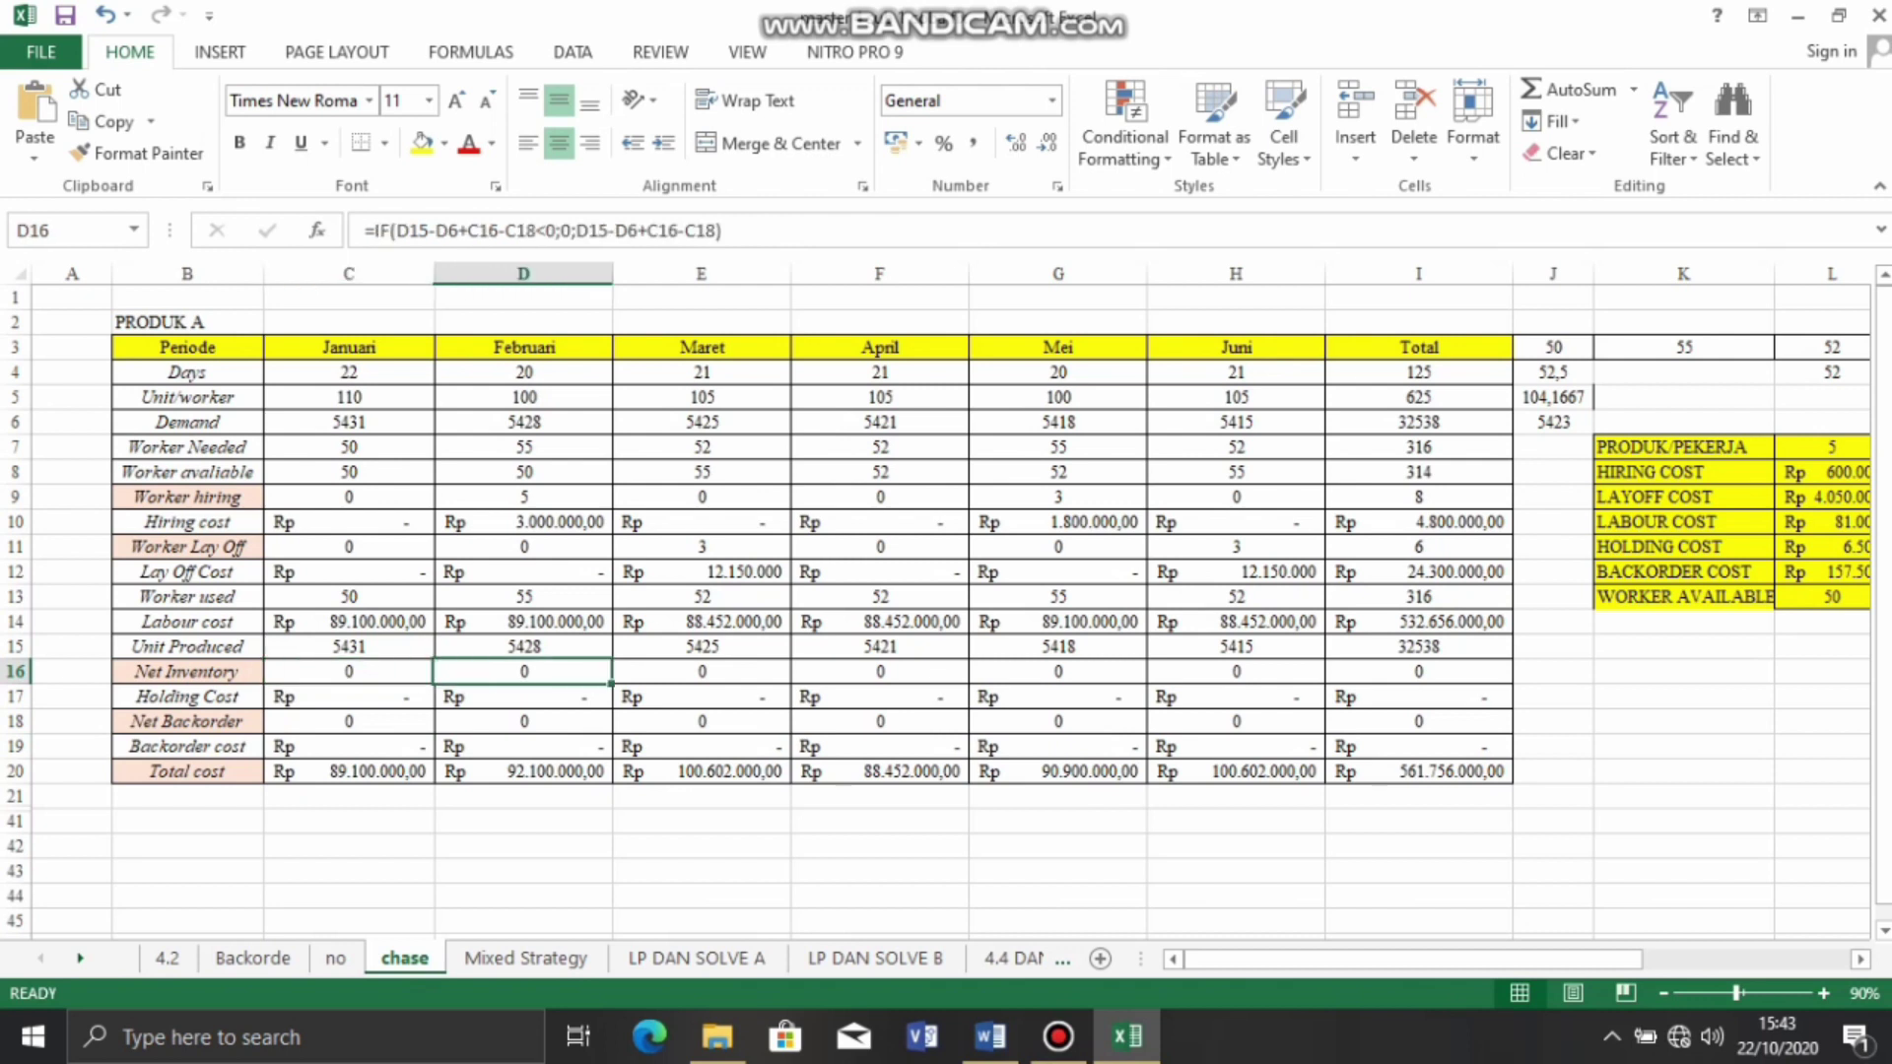
pyautogui.press('Left')
pyautogui.press('Left')
pyautogui.press('Left')
pyautogui.press('Left')
pyautogui.press('Left')
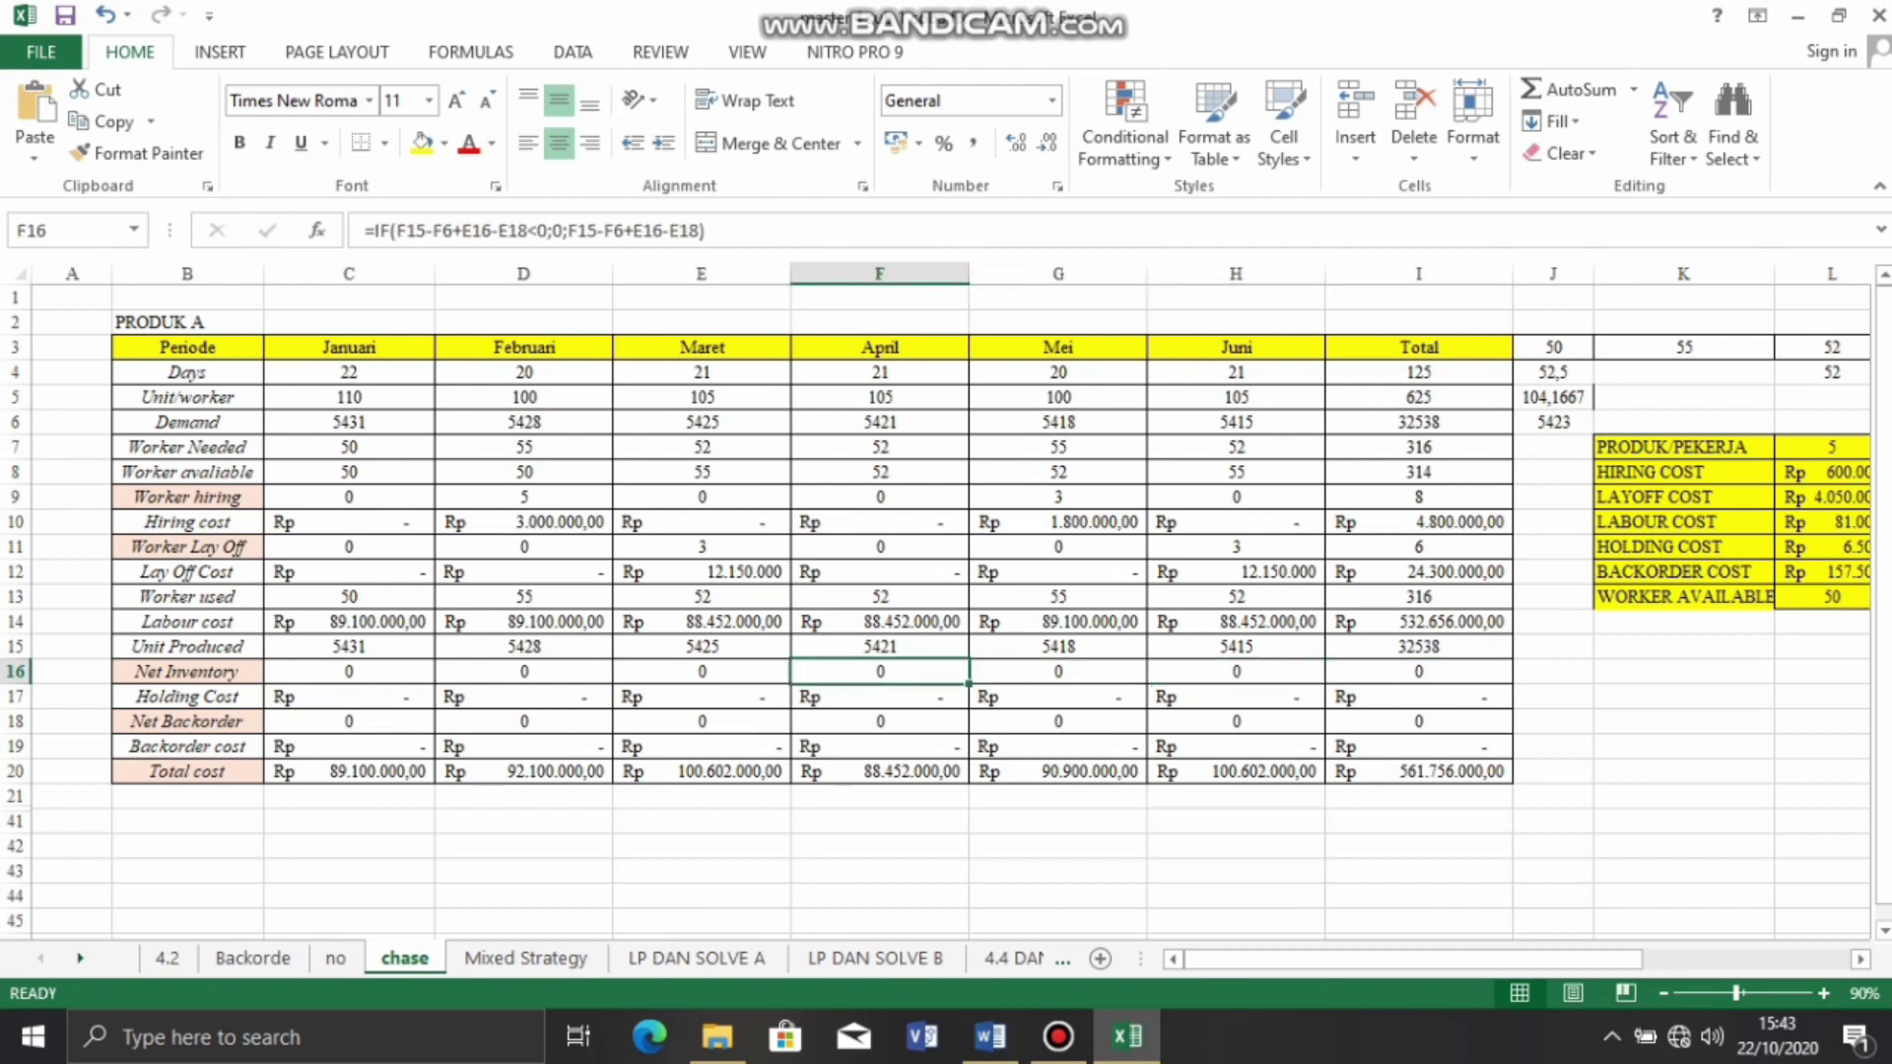
# Examine the Januari Holding Cost formula in C17 and the Total cost formulas in C20 and I20 of the chase sheet.
pyautogui.press('Down')
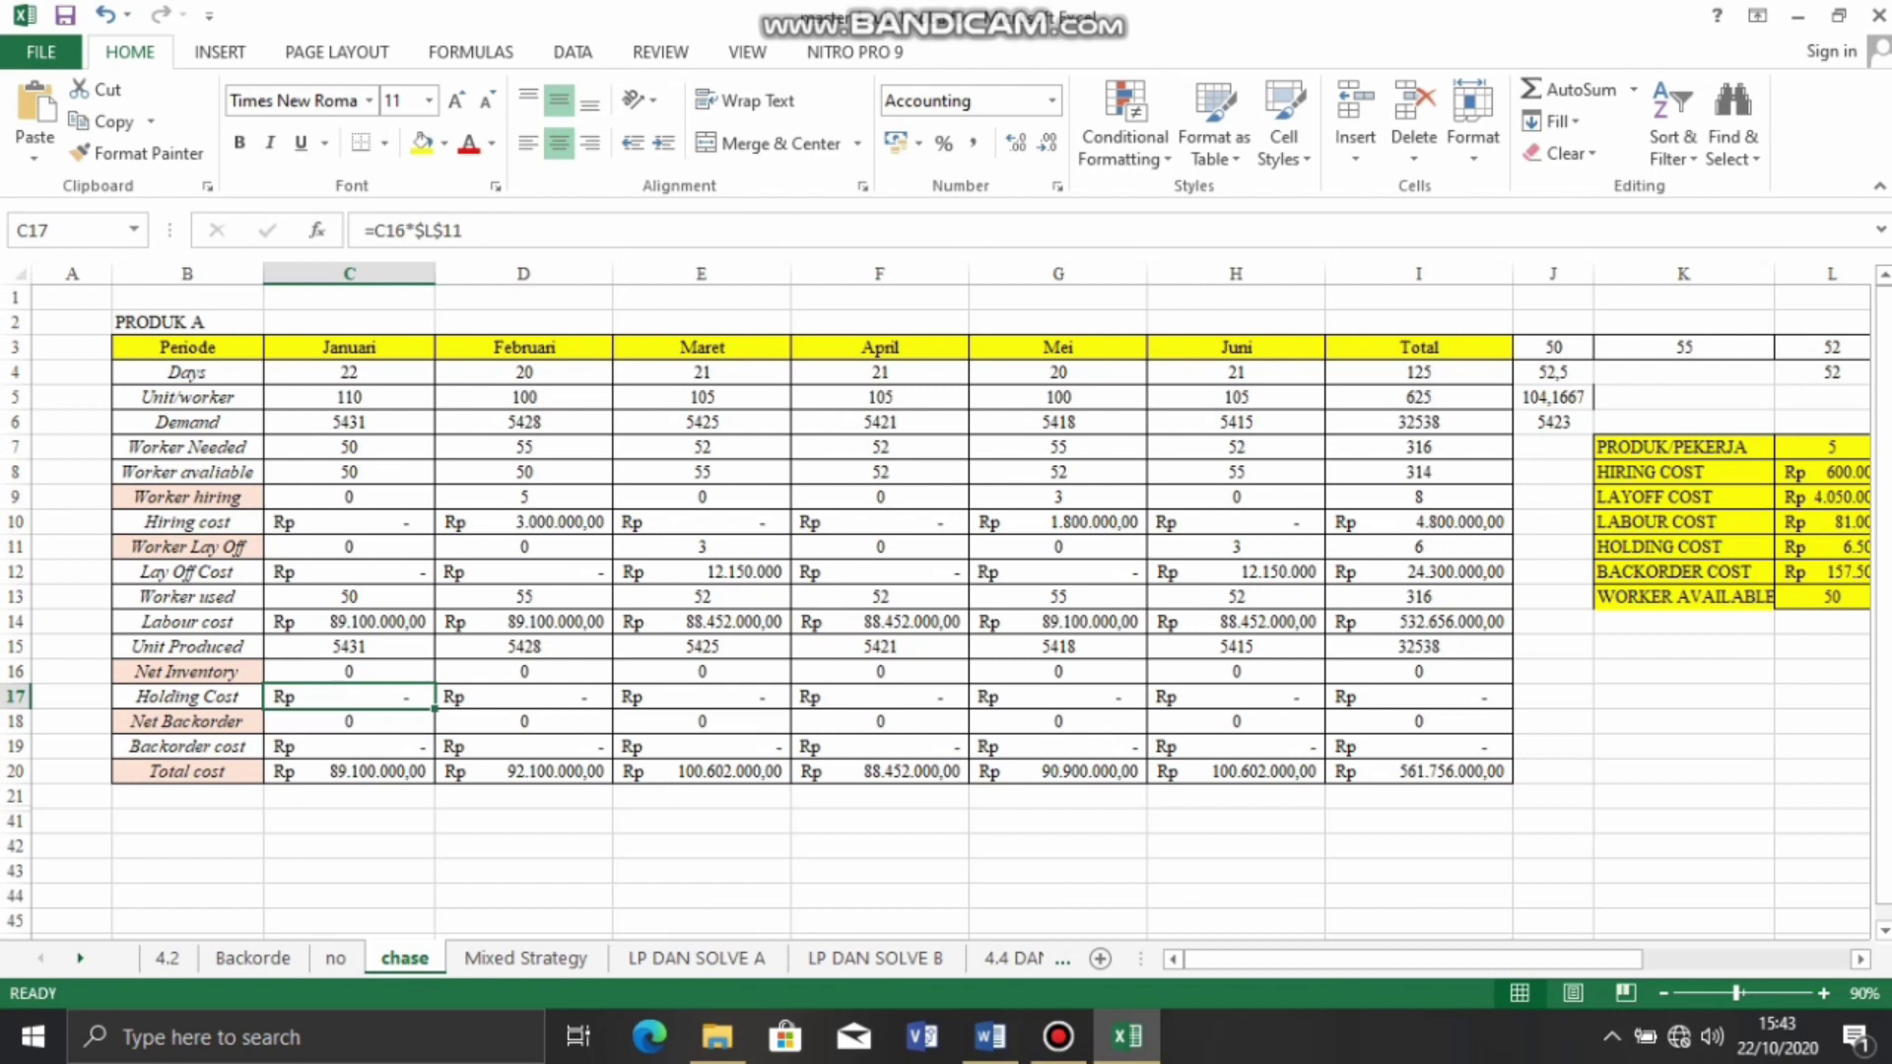
pyautogui.click(348, 771)
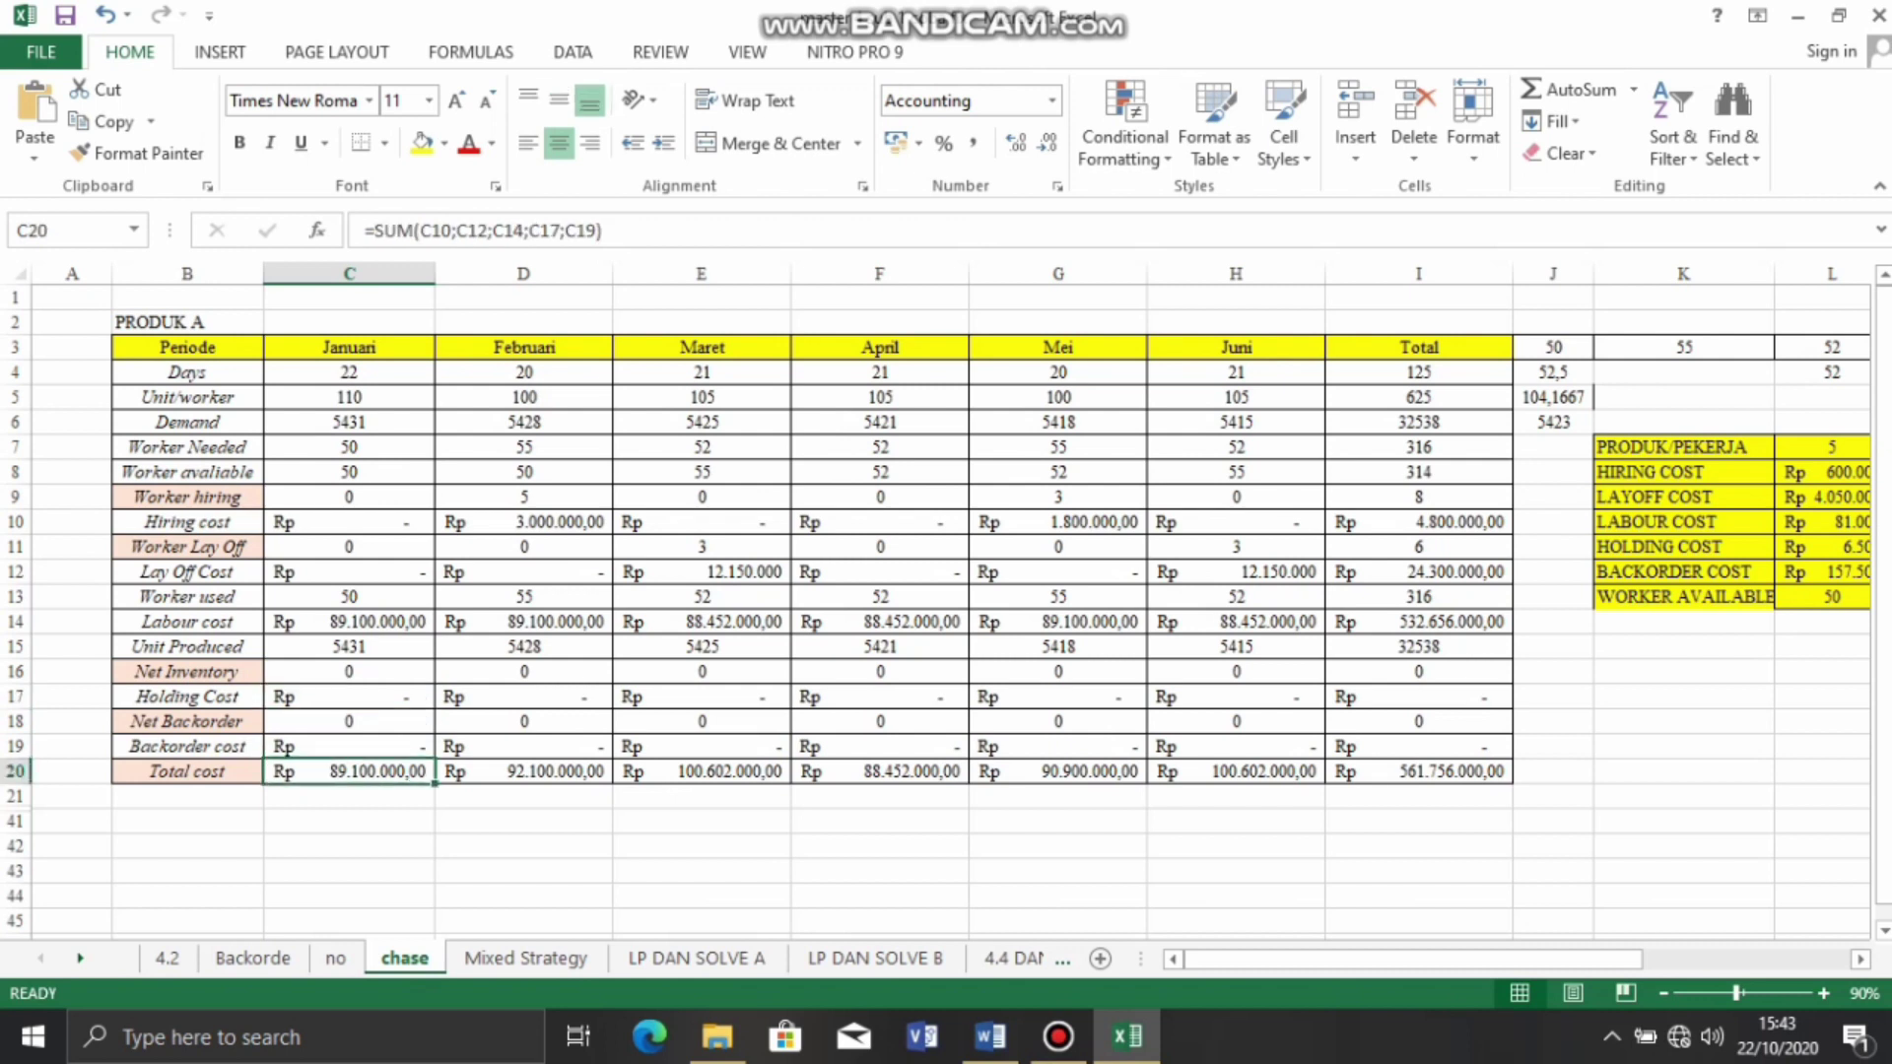
pyautogui.click(1419, 771)
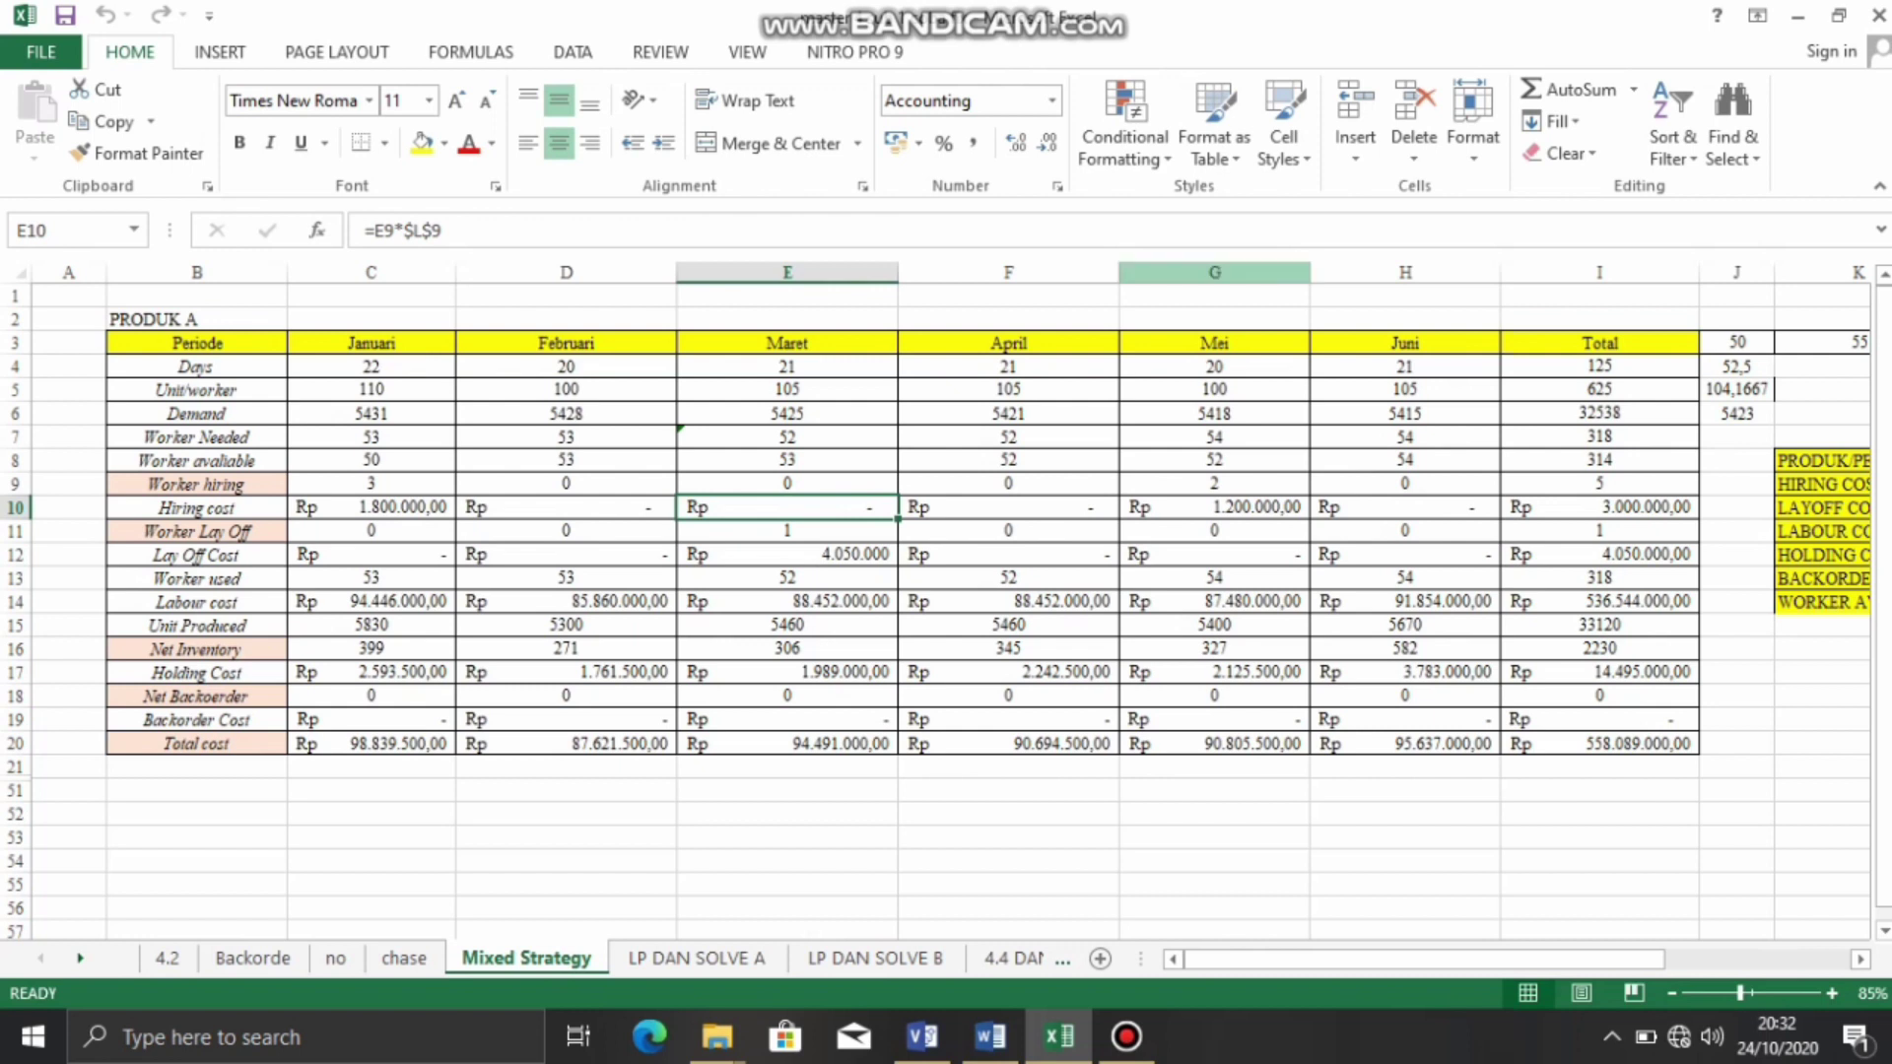
# Look over the Mixed Strategy table, checking the Days and Demand references in D4, C6 and F6 and the cost parameters beside it.
pyautogui.click(565, 367)
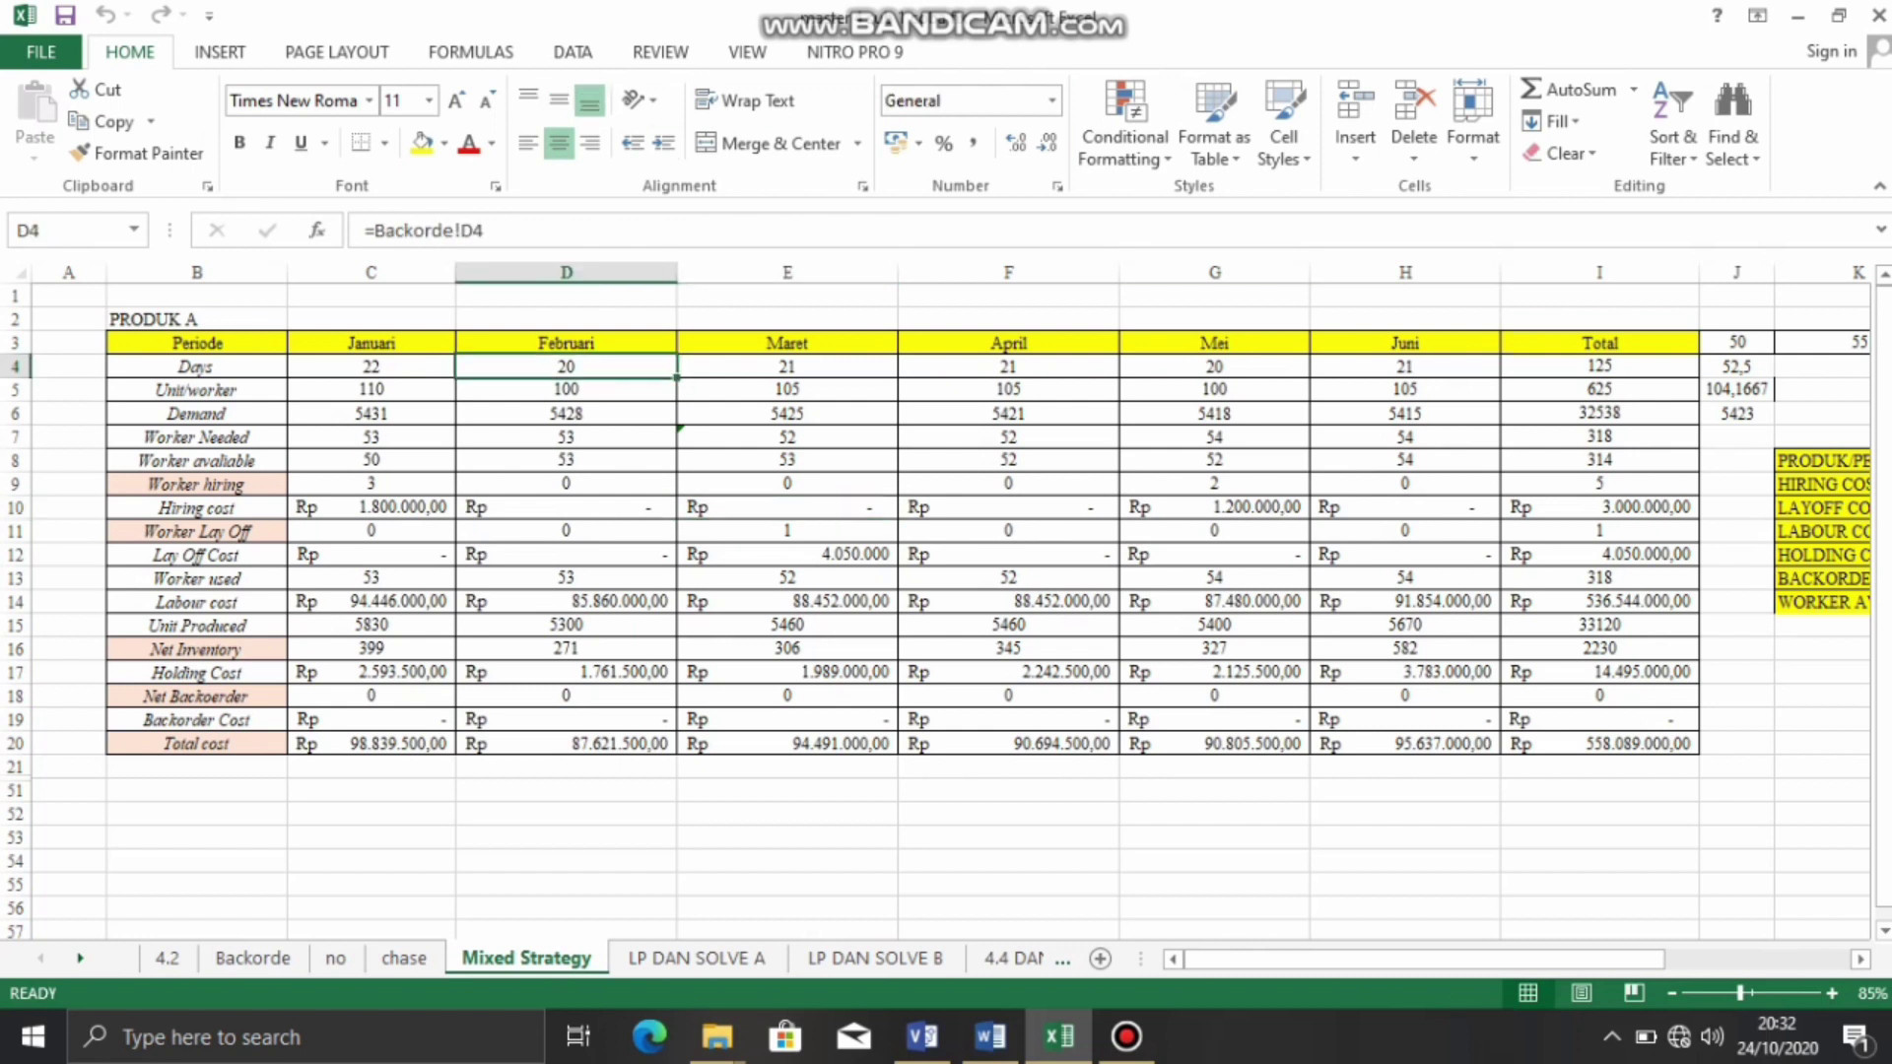
pyautogui.click(372, 414)
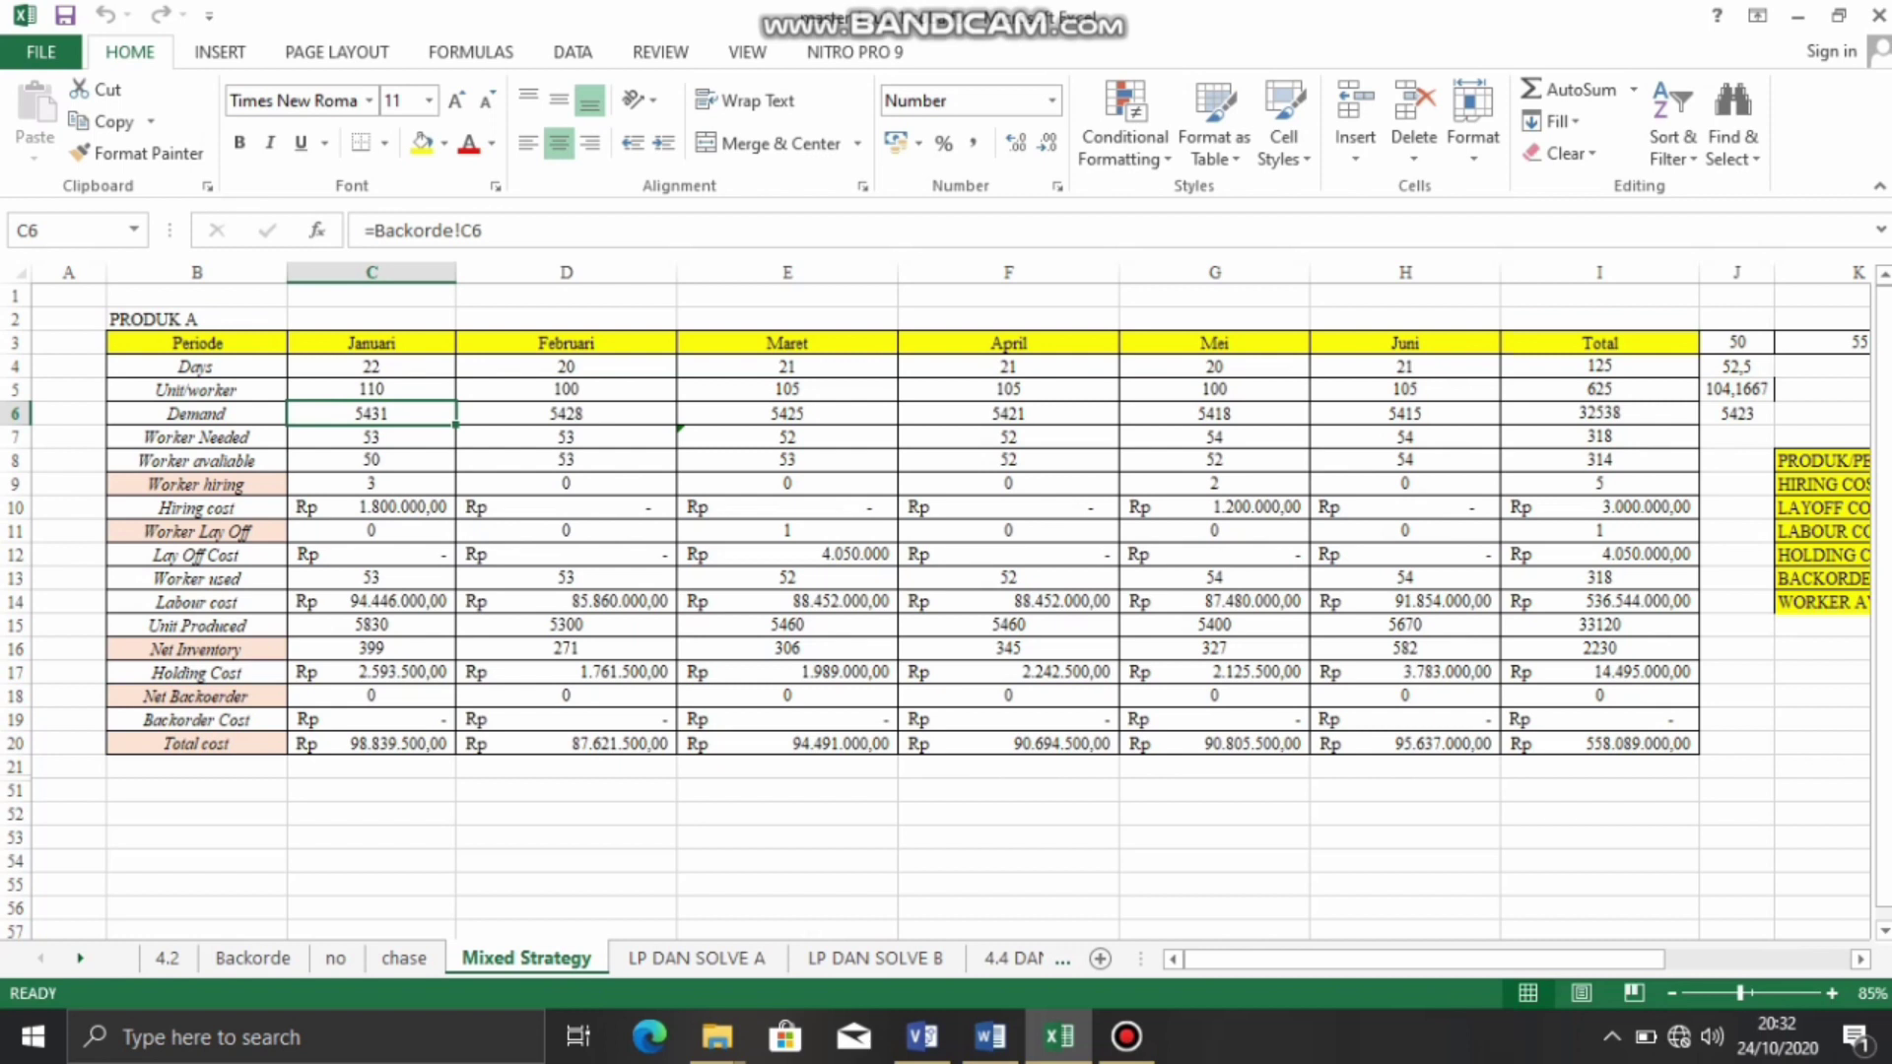
pyautogui.click(566, 767)
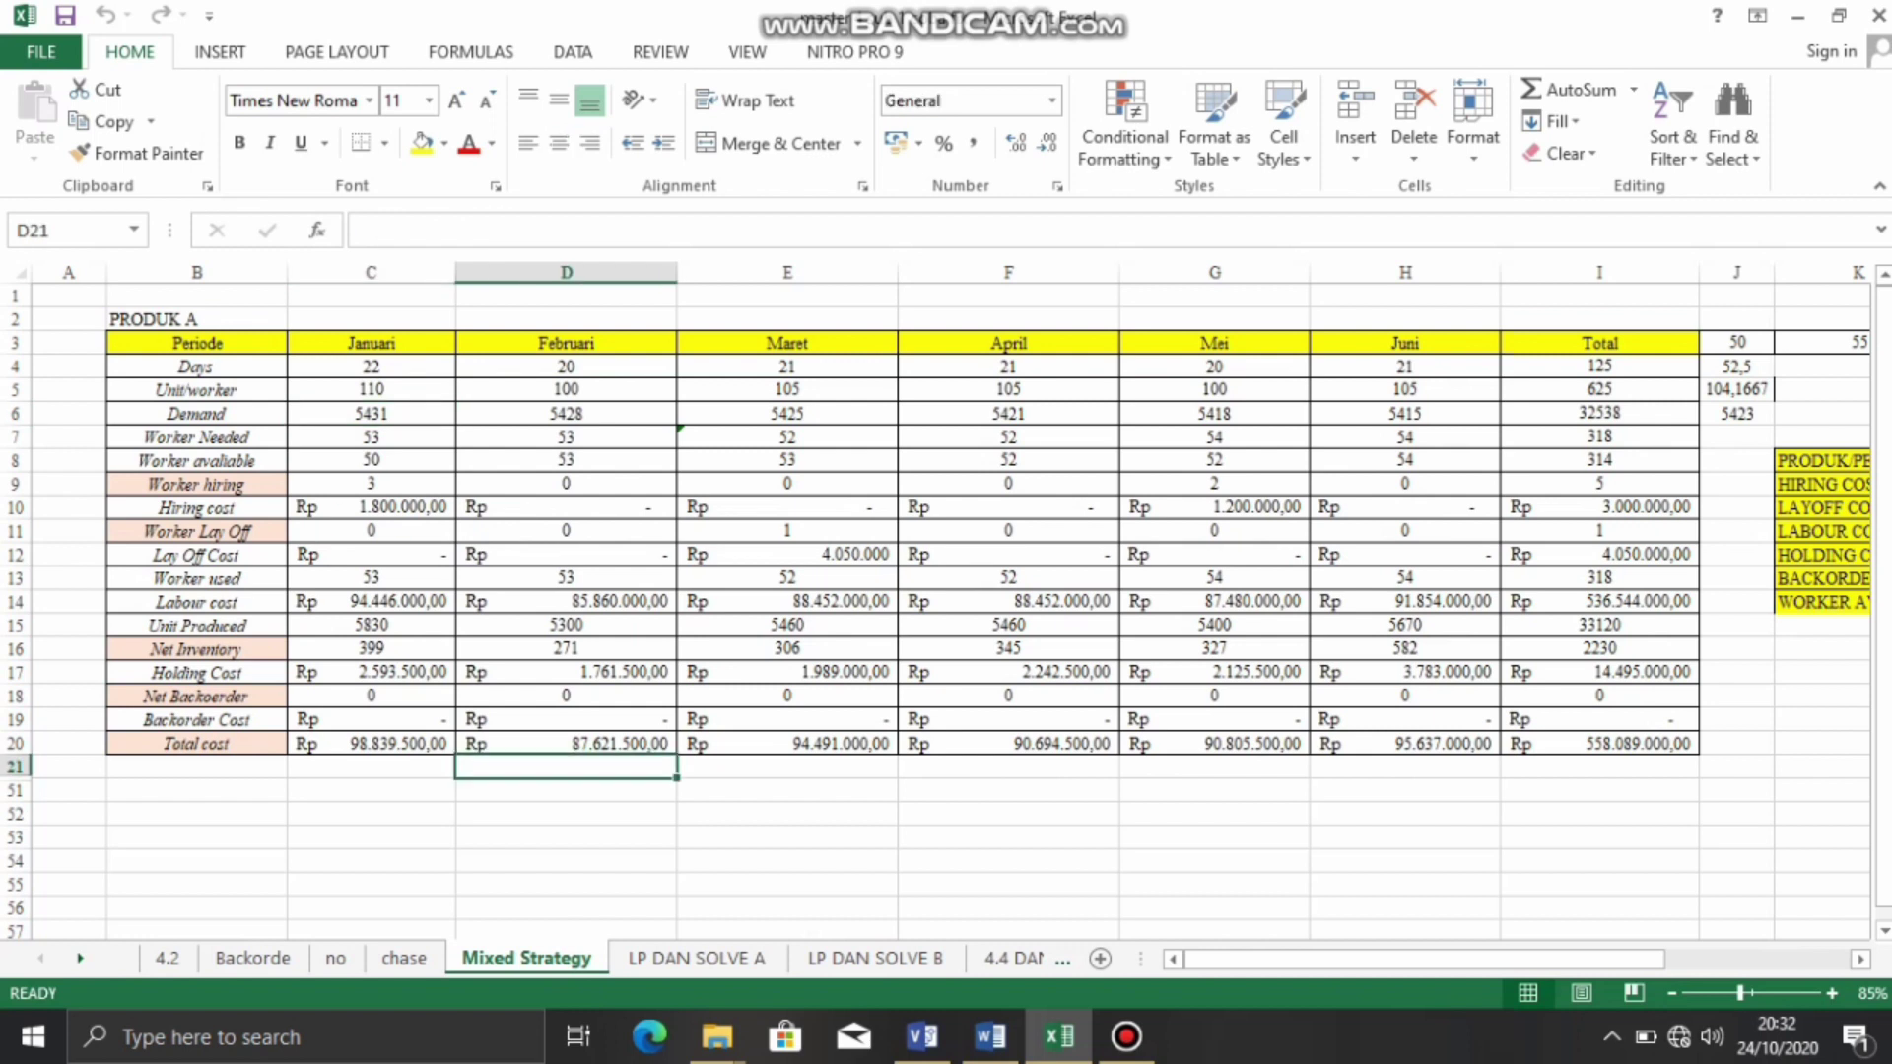
pyautogui.click(566, 885)
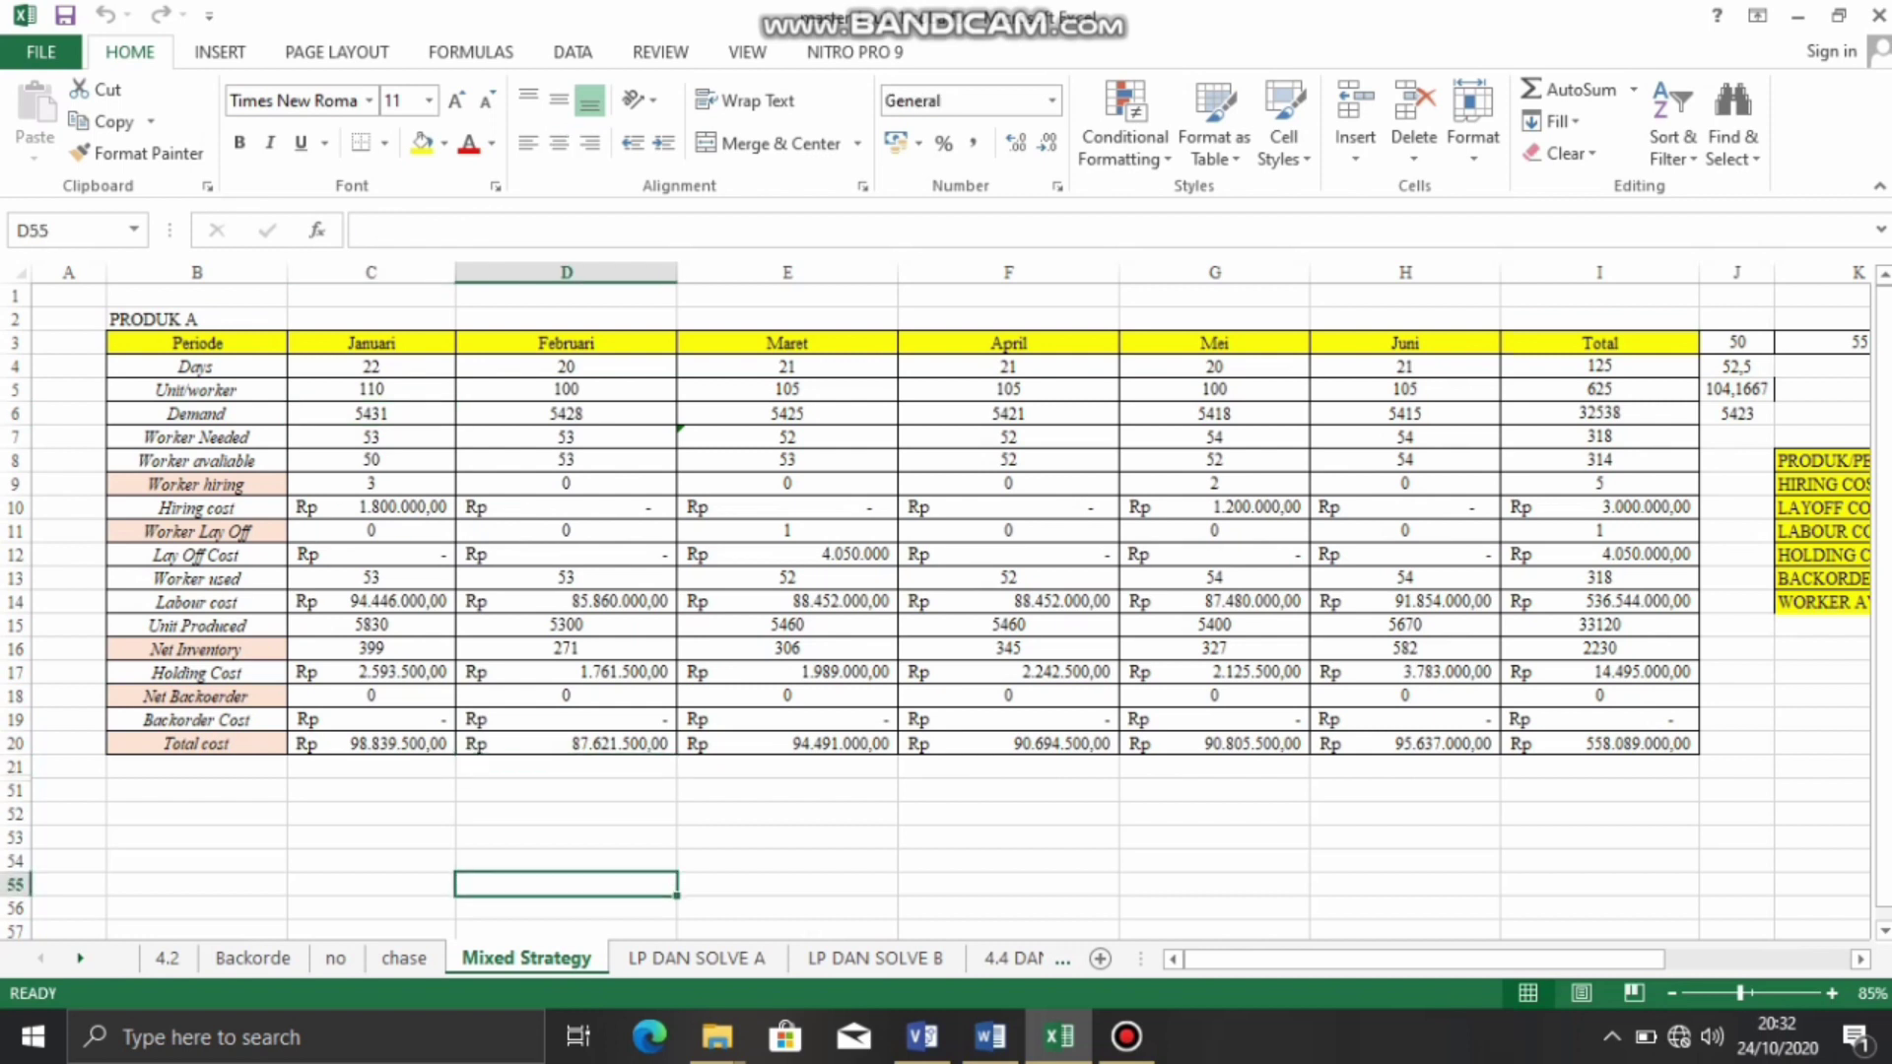
pyautogui.click(1008, 413)
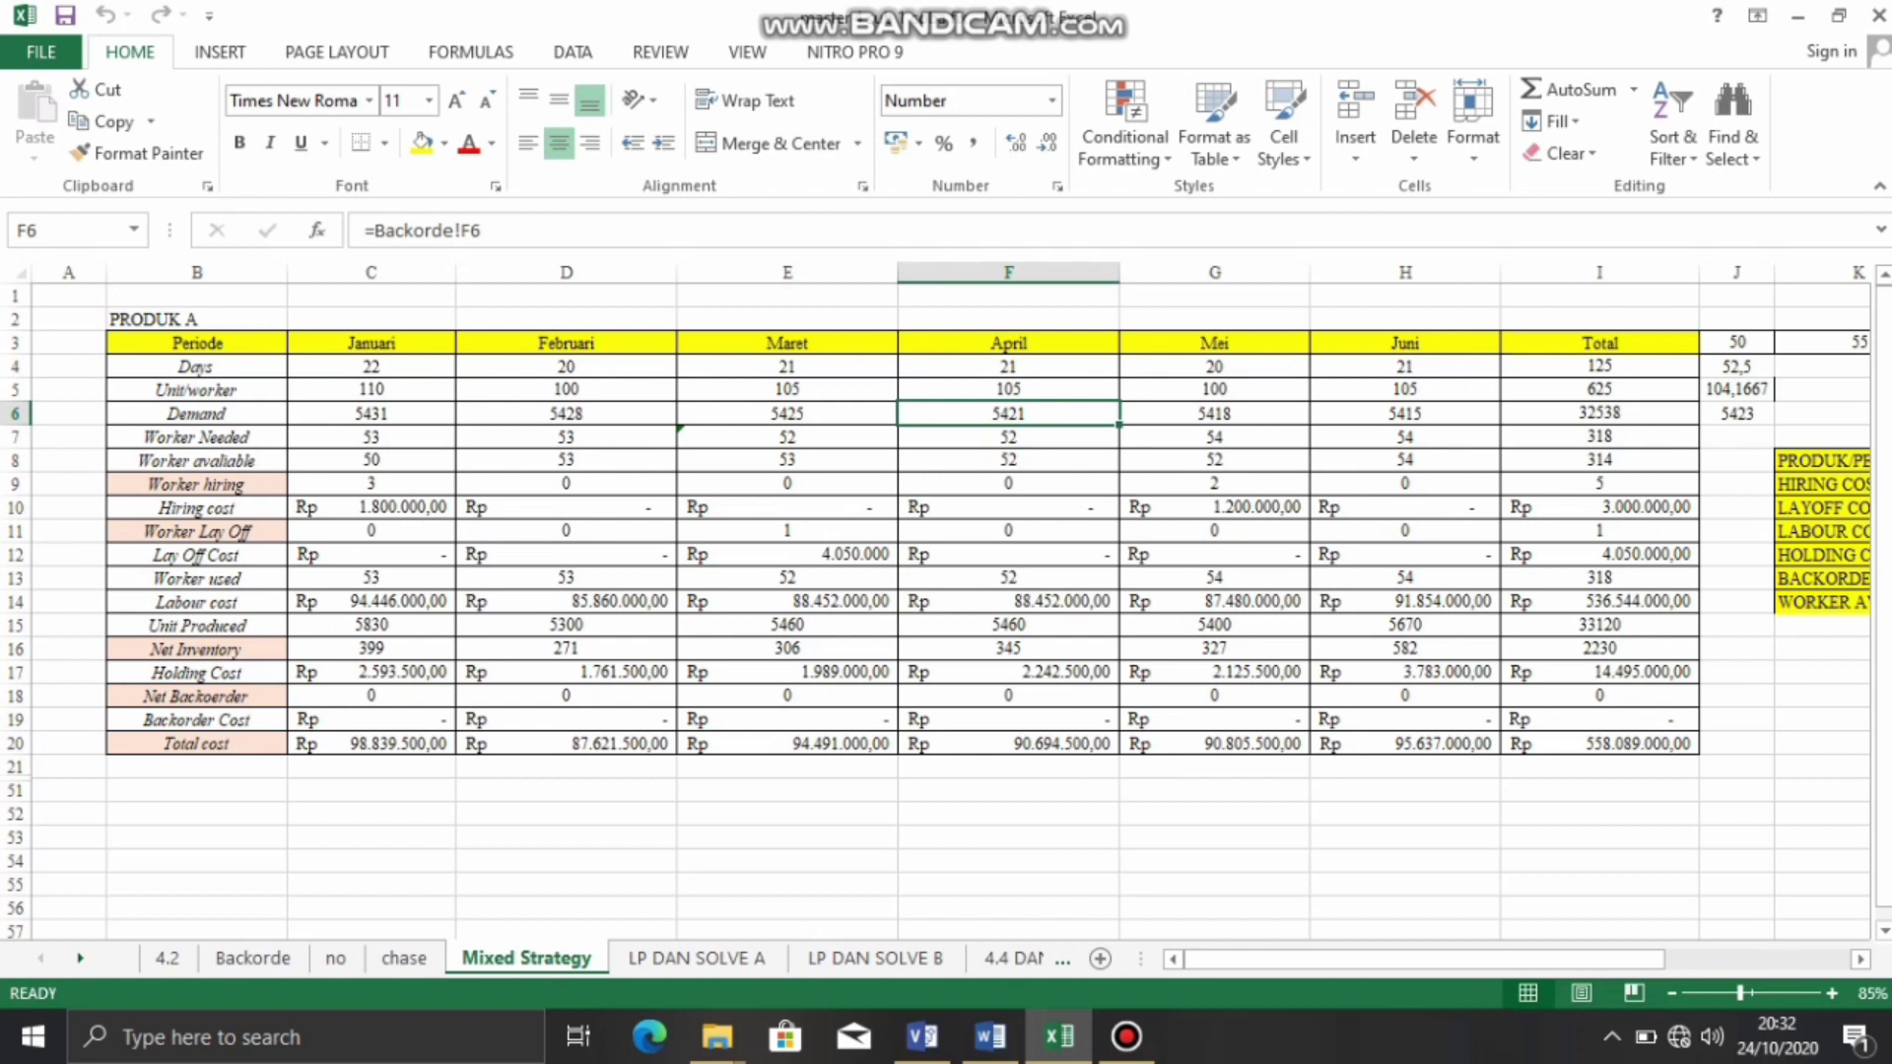
pyautogui.moveTo(1308, 958); pyautogui.dragTo(1354, 959)
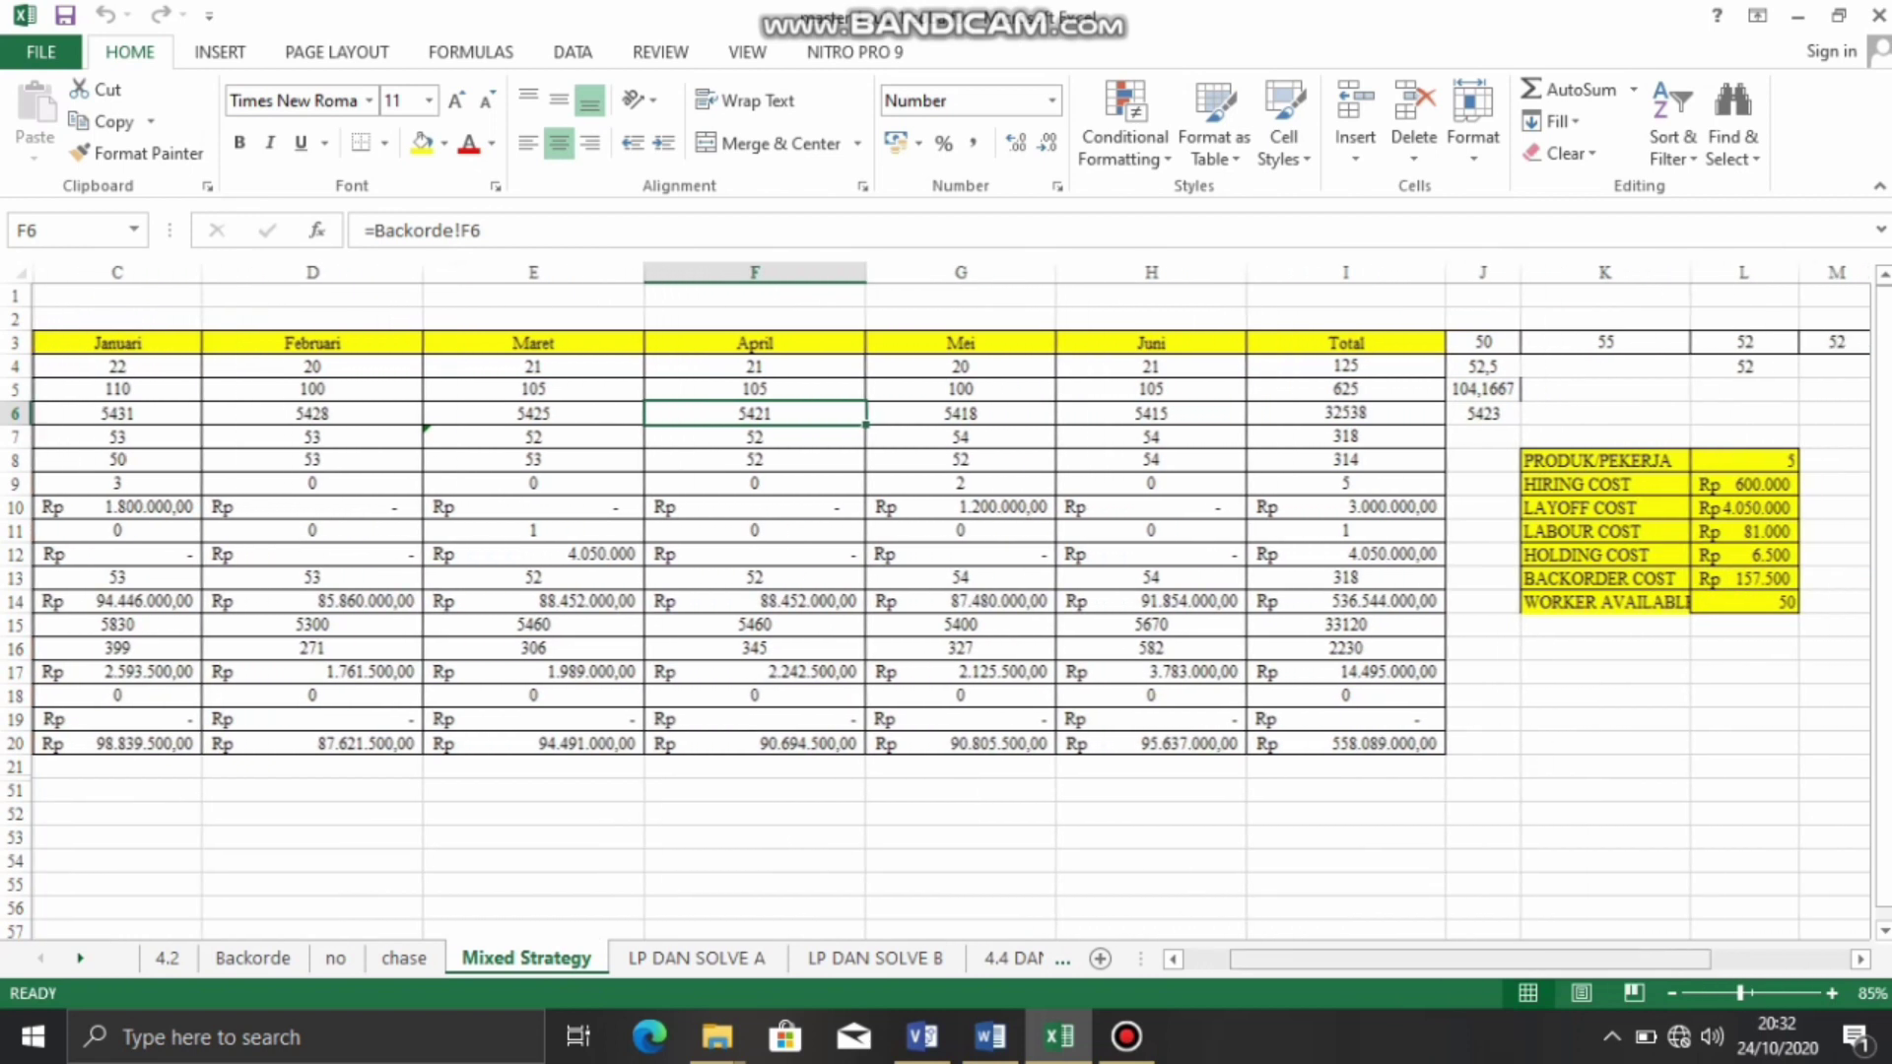
pyautogui.click(1604, 368)
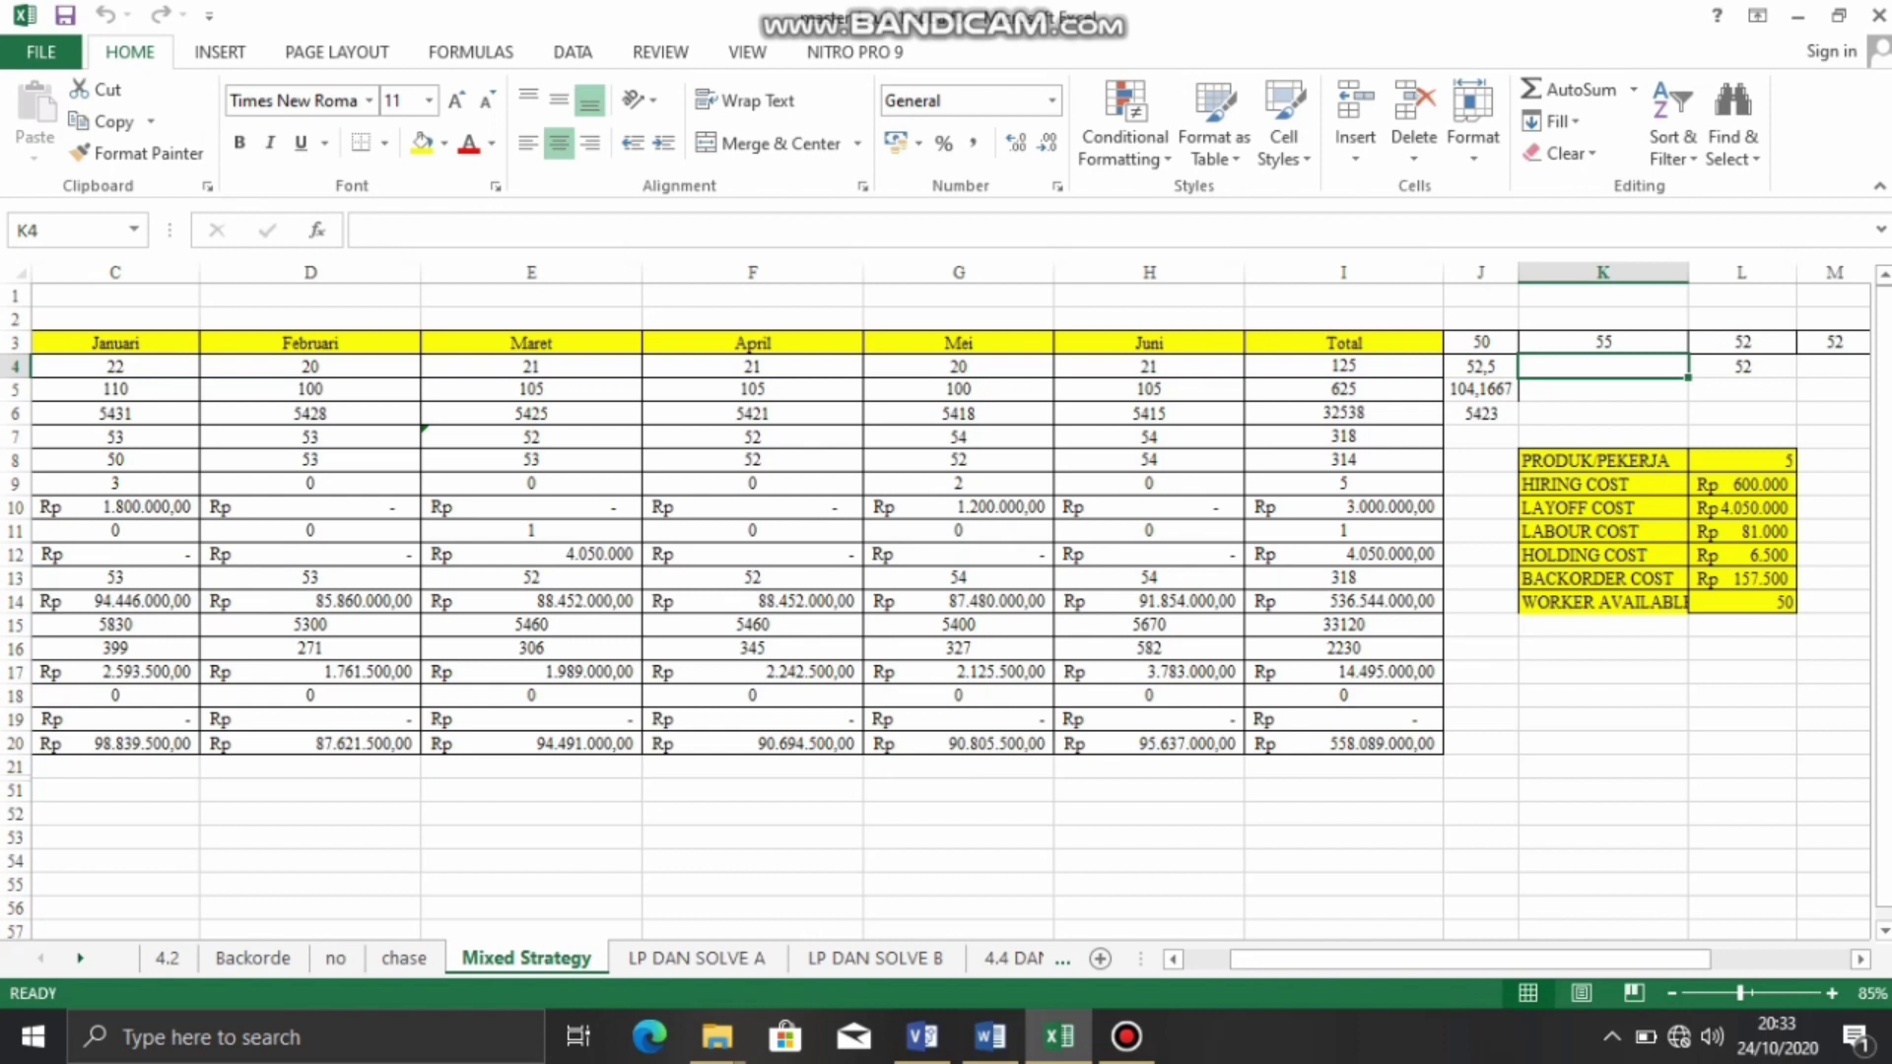
pyautogui.moveTo(1549, 958); pyautogui.dragTo(1498, 959)
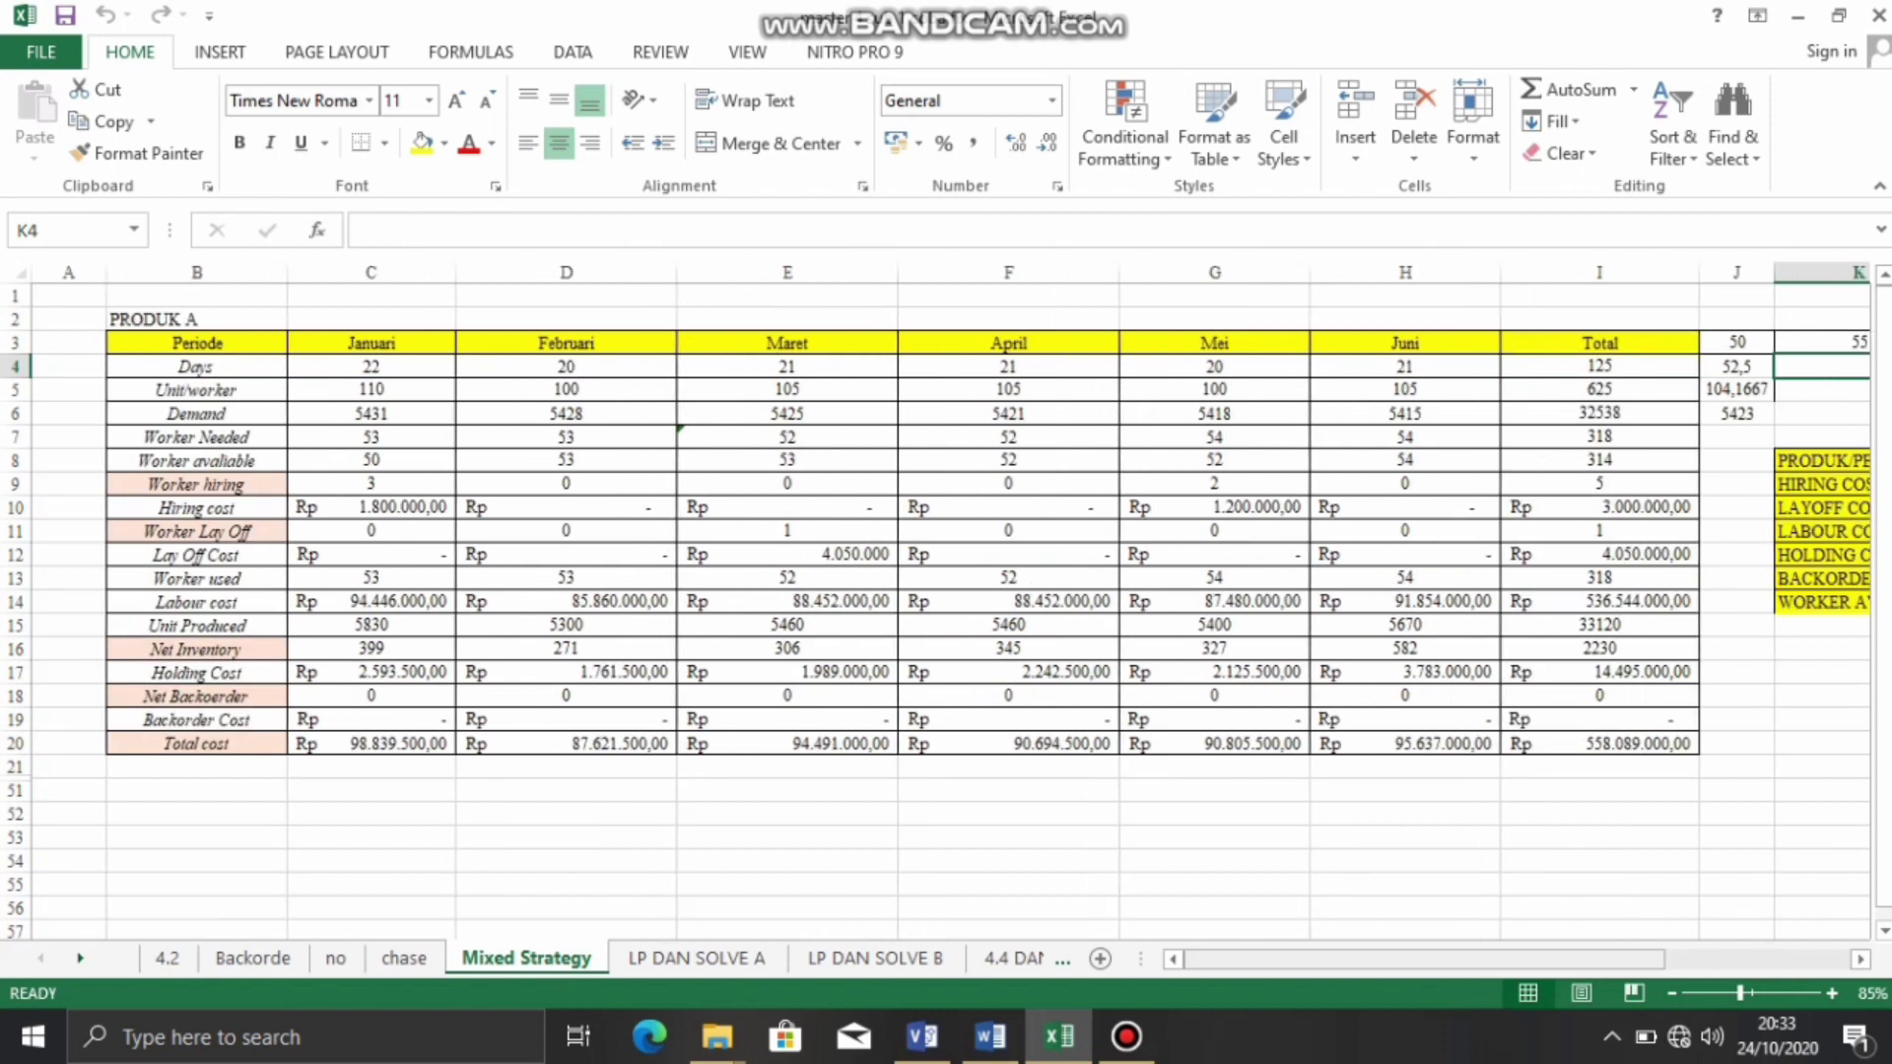
# Examine the Januari Days, Unit/worker, Demand and Worker Needed formulas in C4 to C7 of the Mixed Strategy sheet.
pyautogui.click(371, 367)
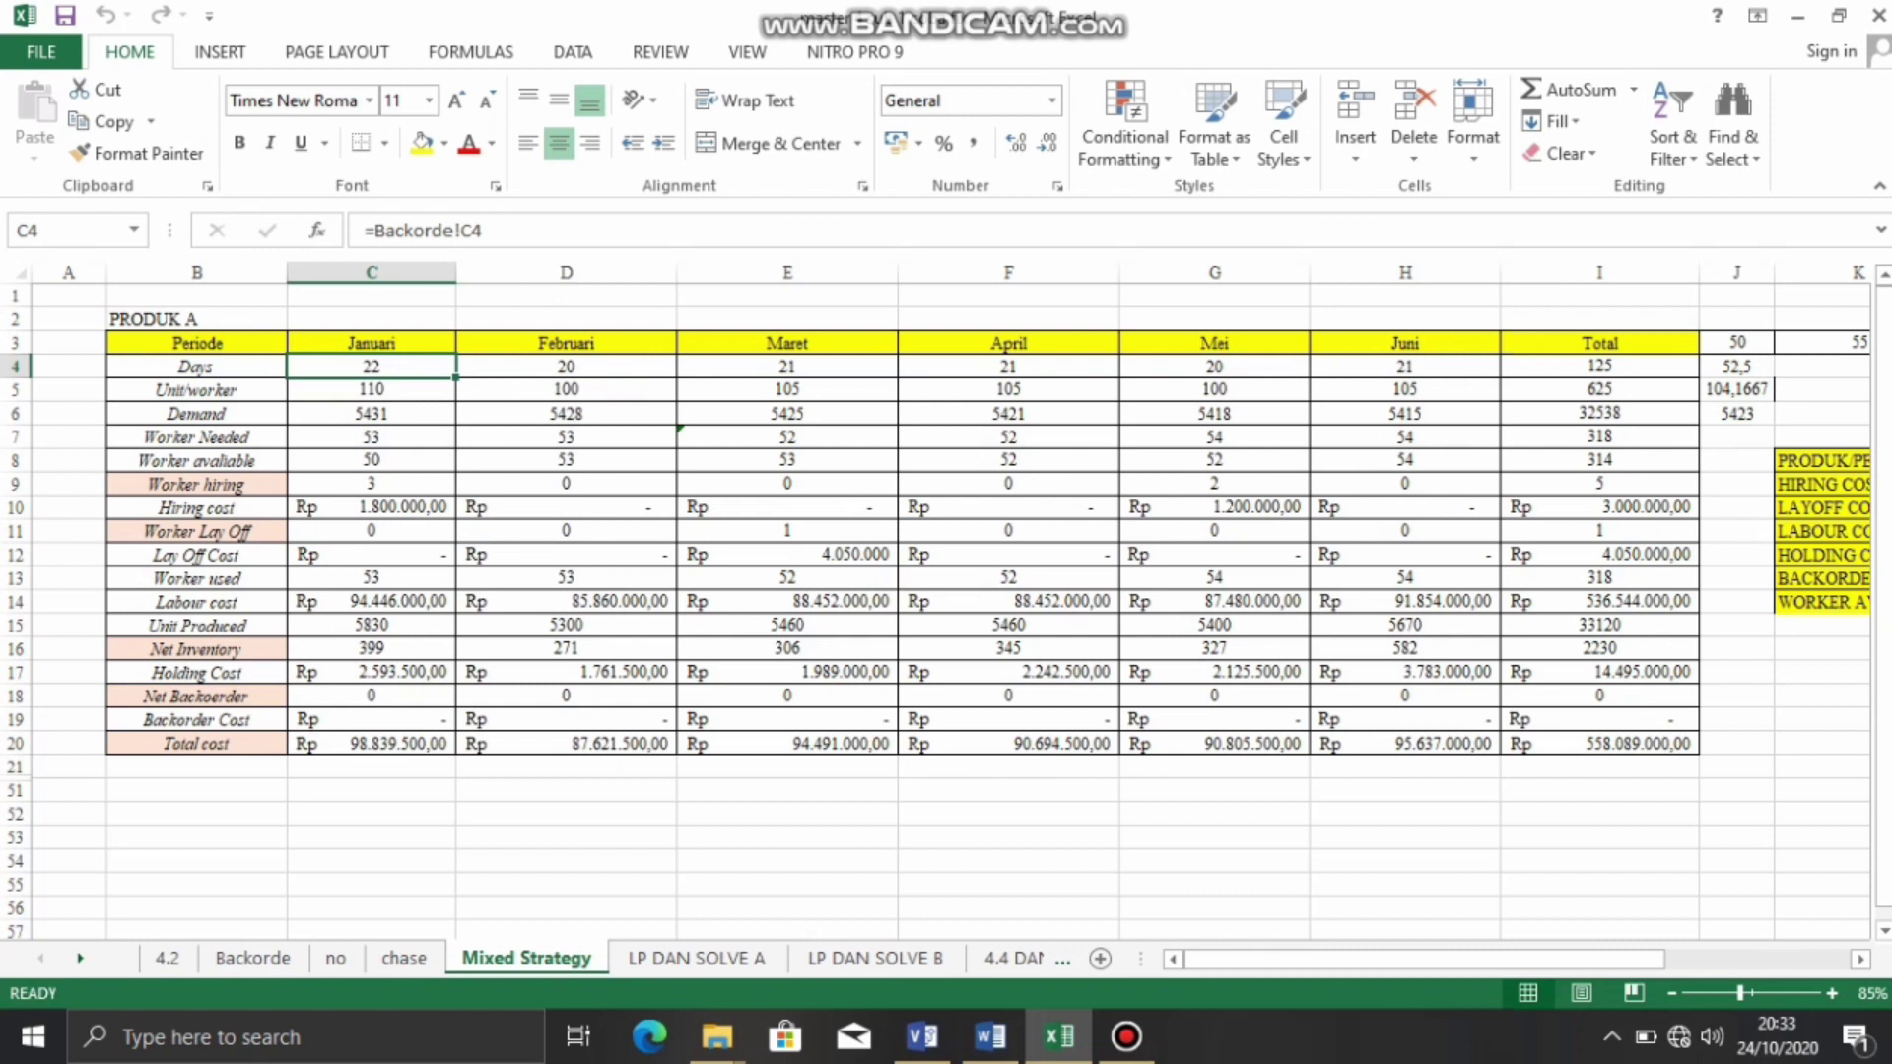
pyautogui.click(371, 390)
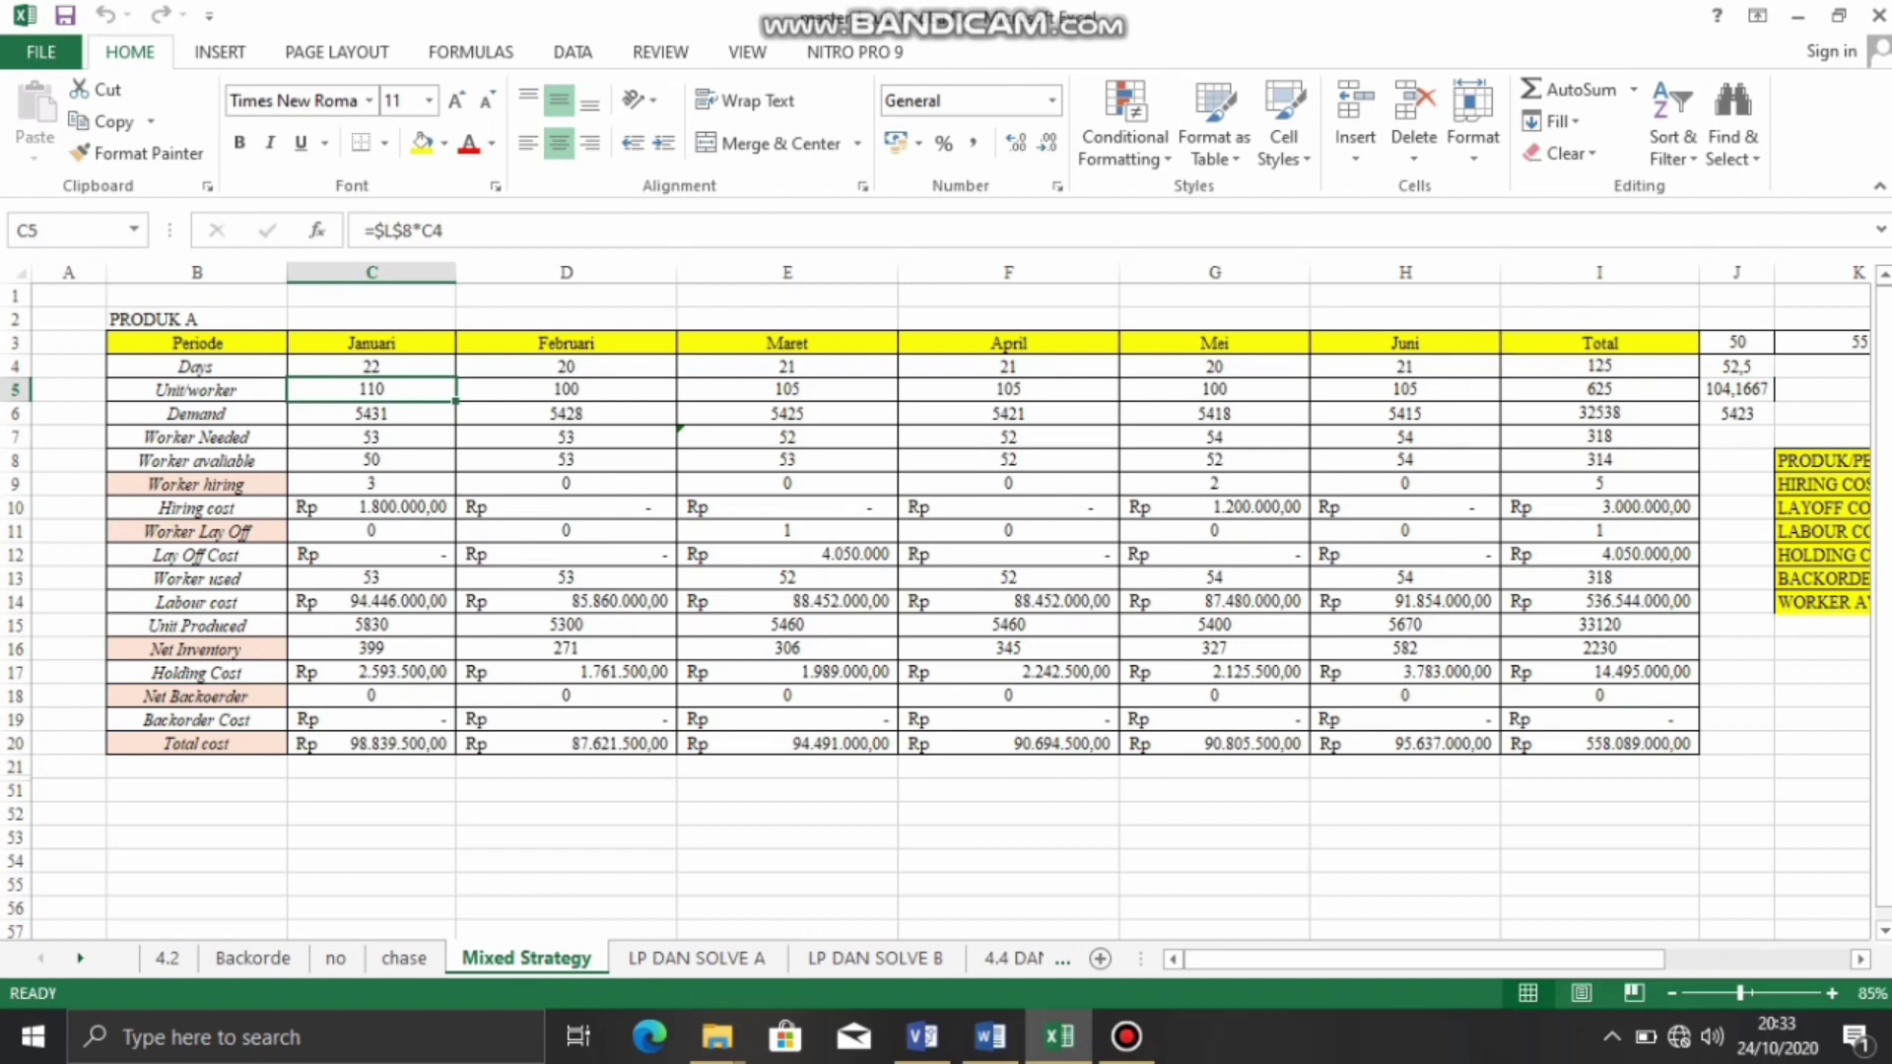
pyautogui.click(372, 414)
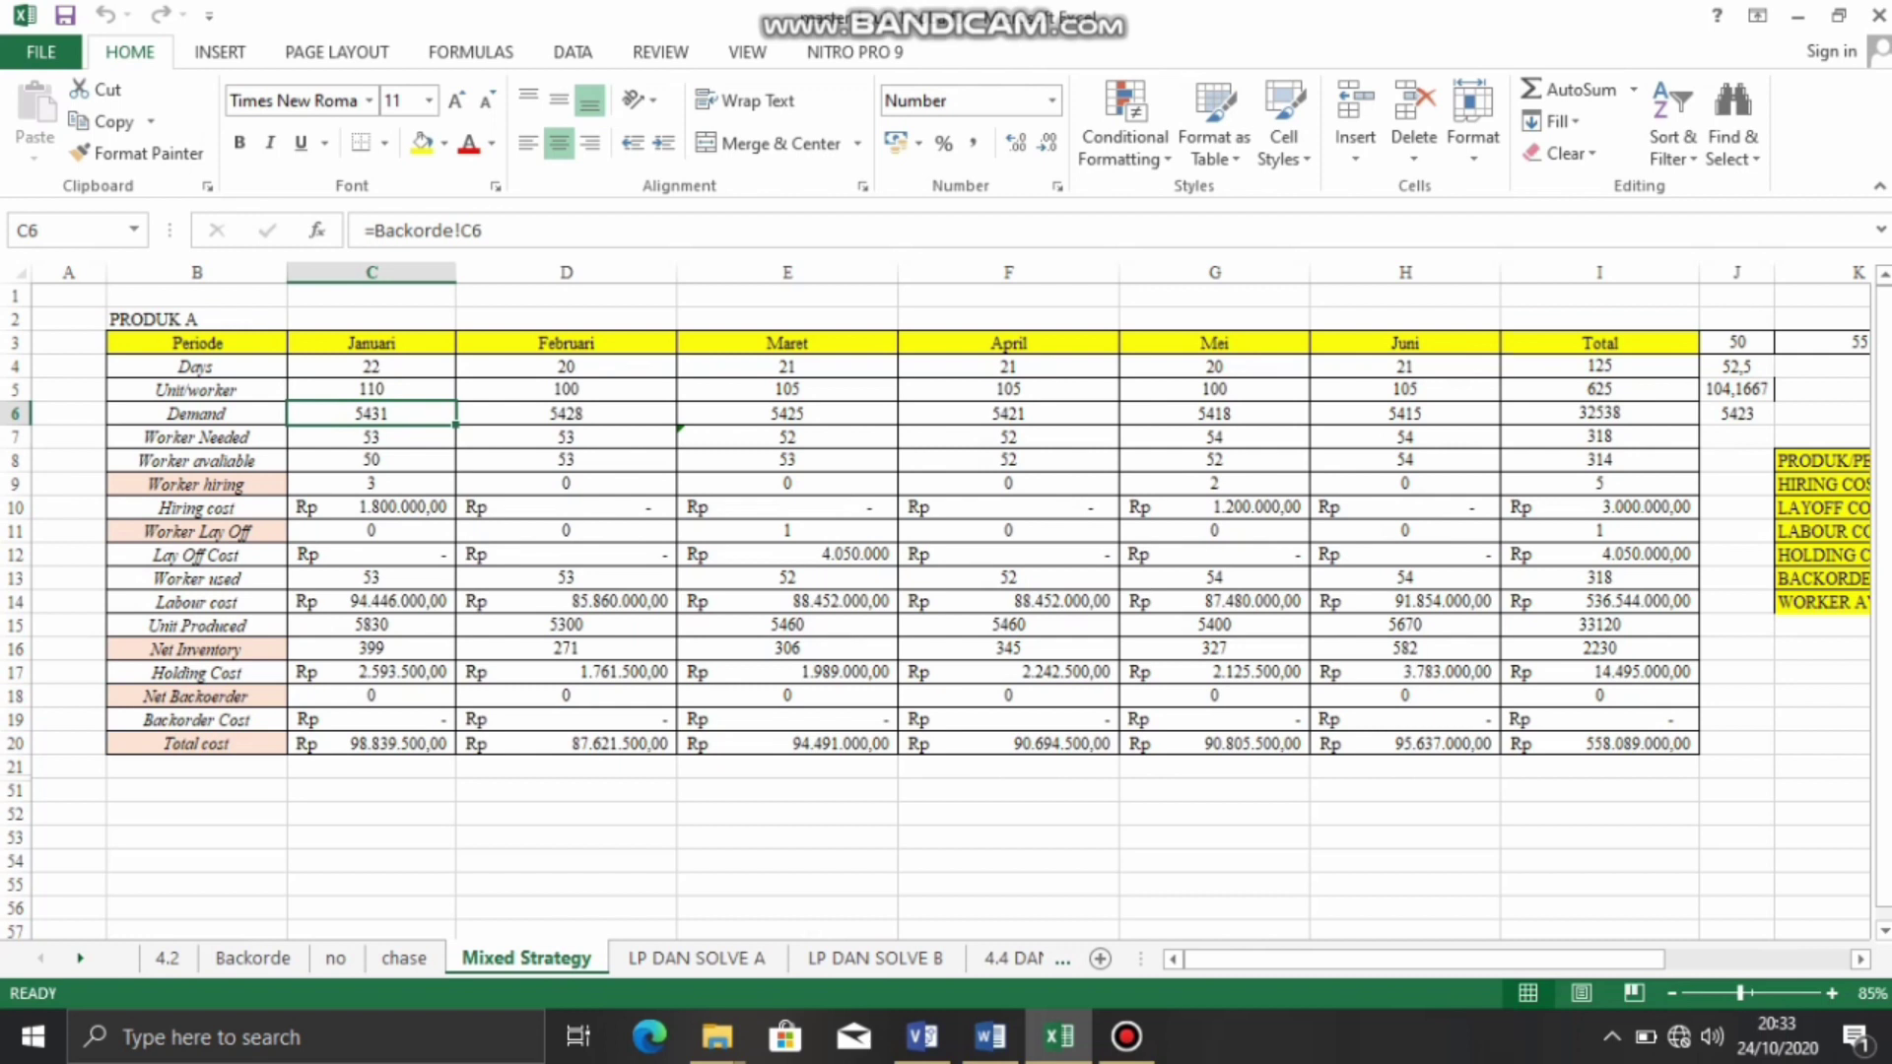
pyautogui.click(372, 438)
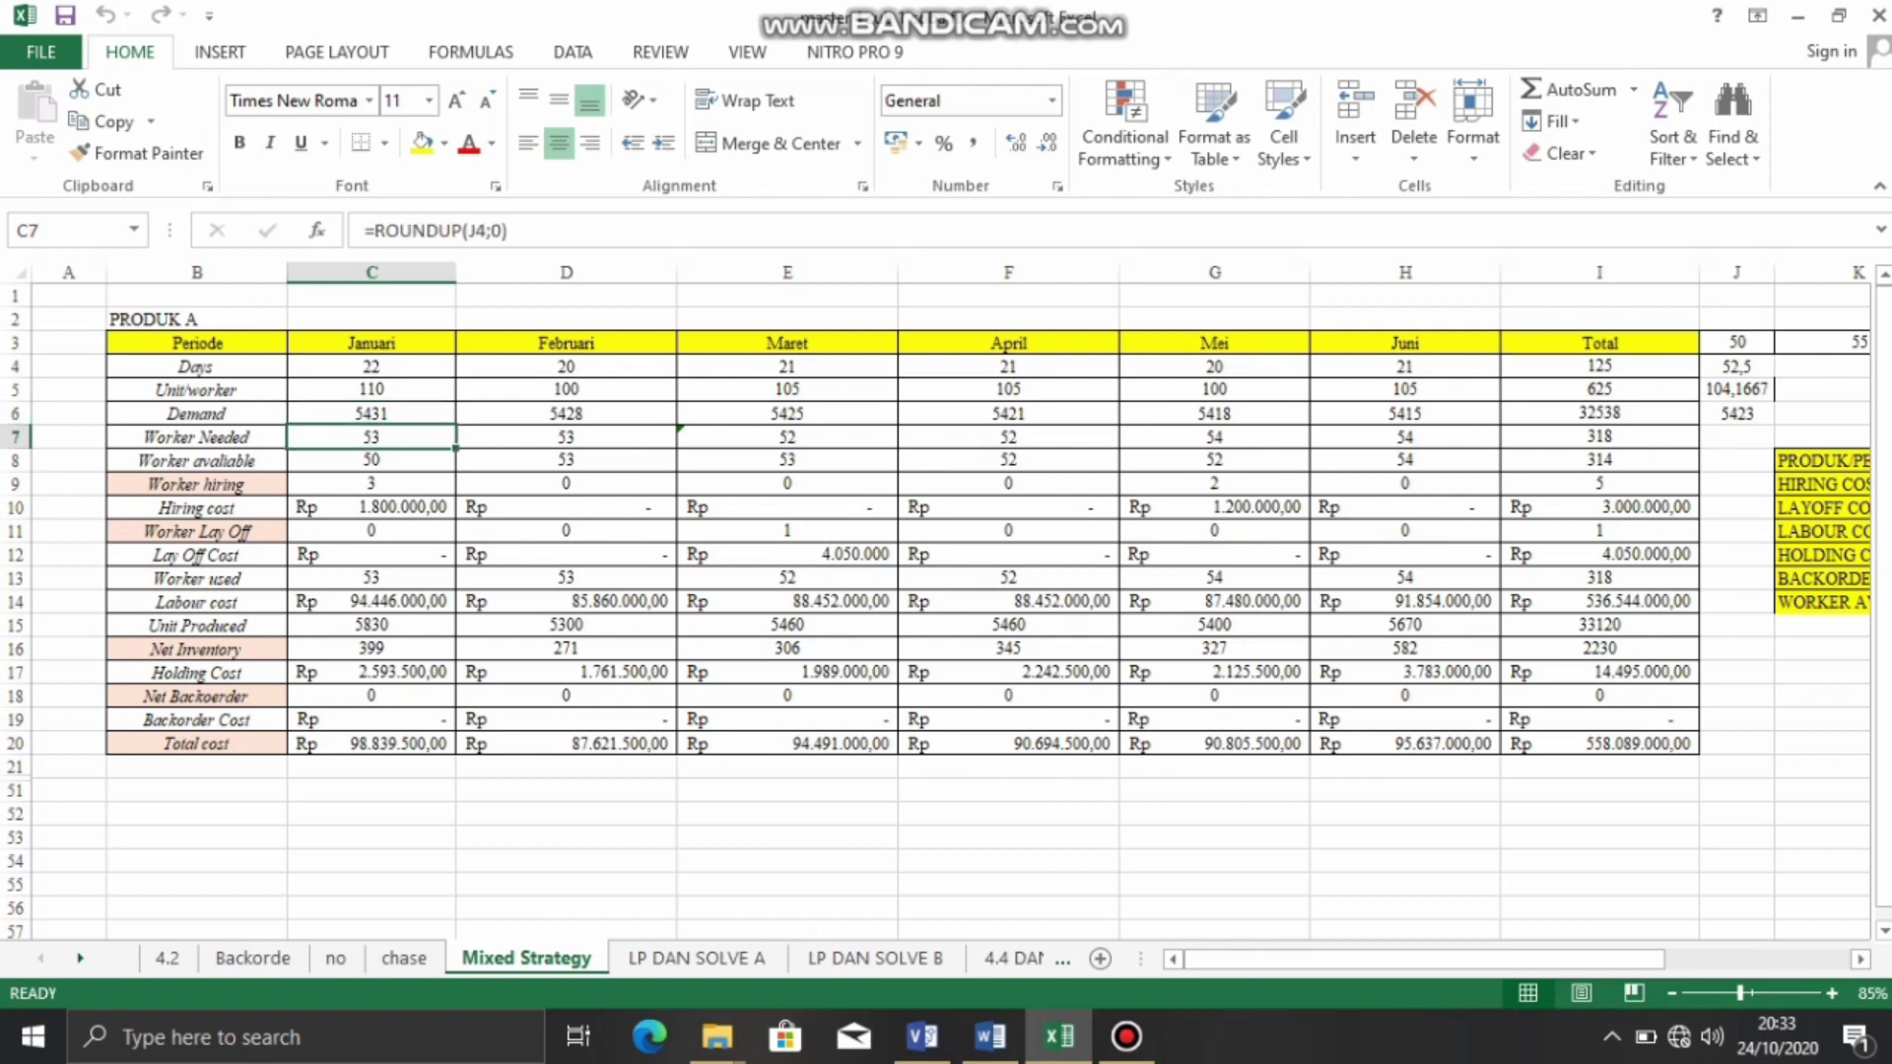
# Compare the monthly ROUNDUP worker formulas in row 3 from J3 to N3, returning to J3 and K3.
pyautogui.moveTo(1293, 959); pyautogui.dragTo(1304, 958)
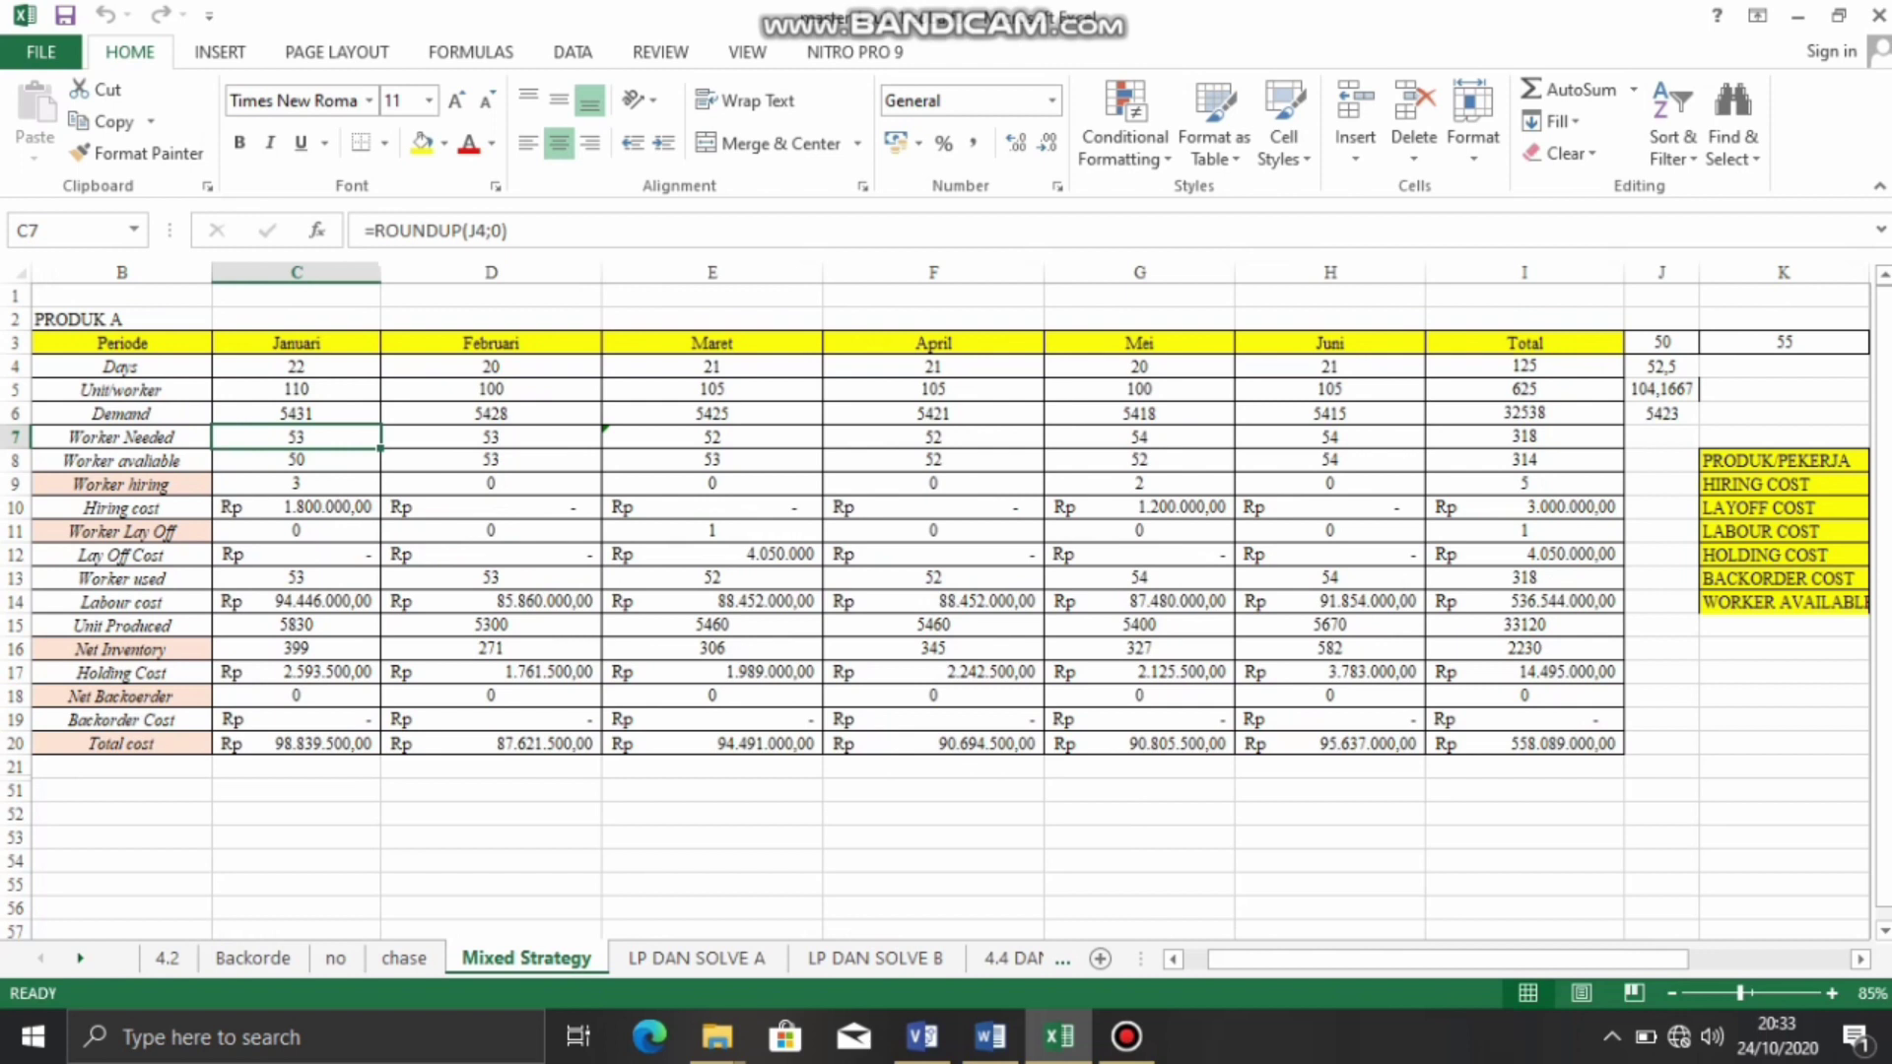
pyautogui.click(1661, 343)
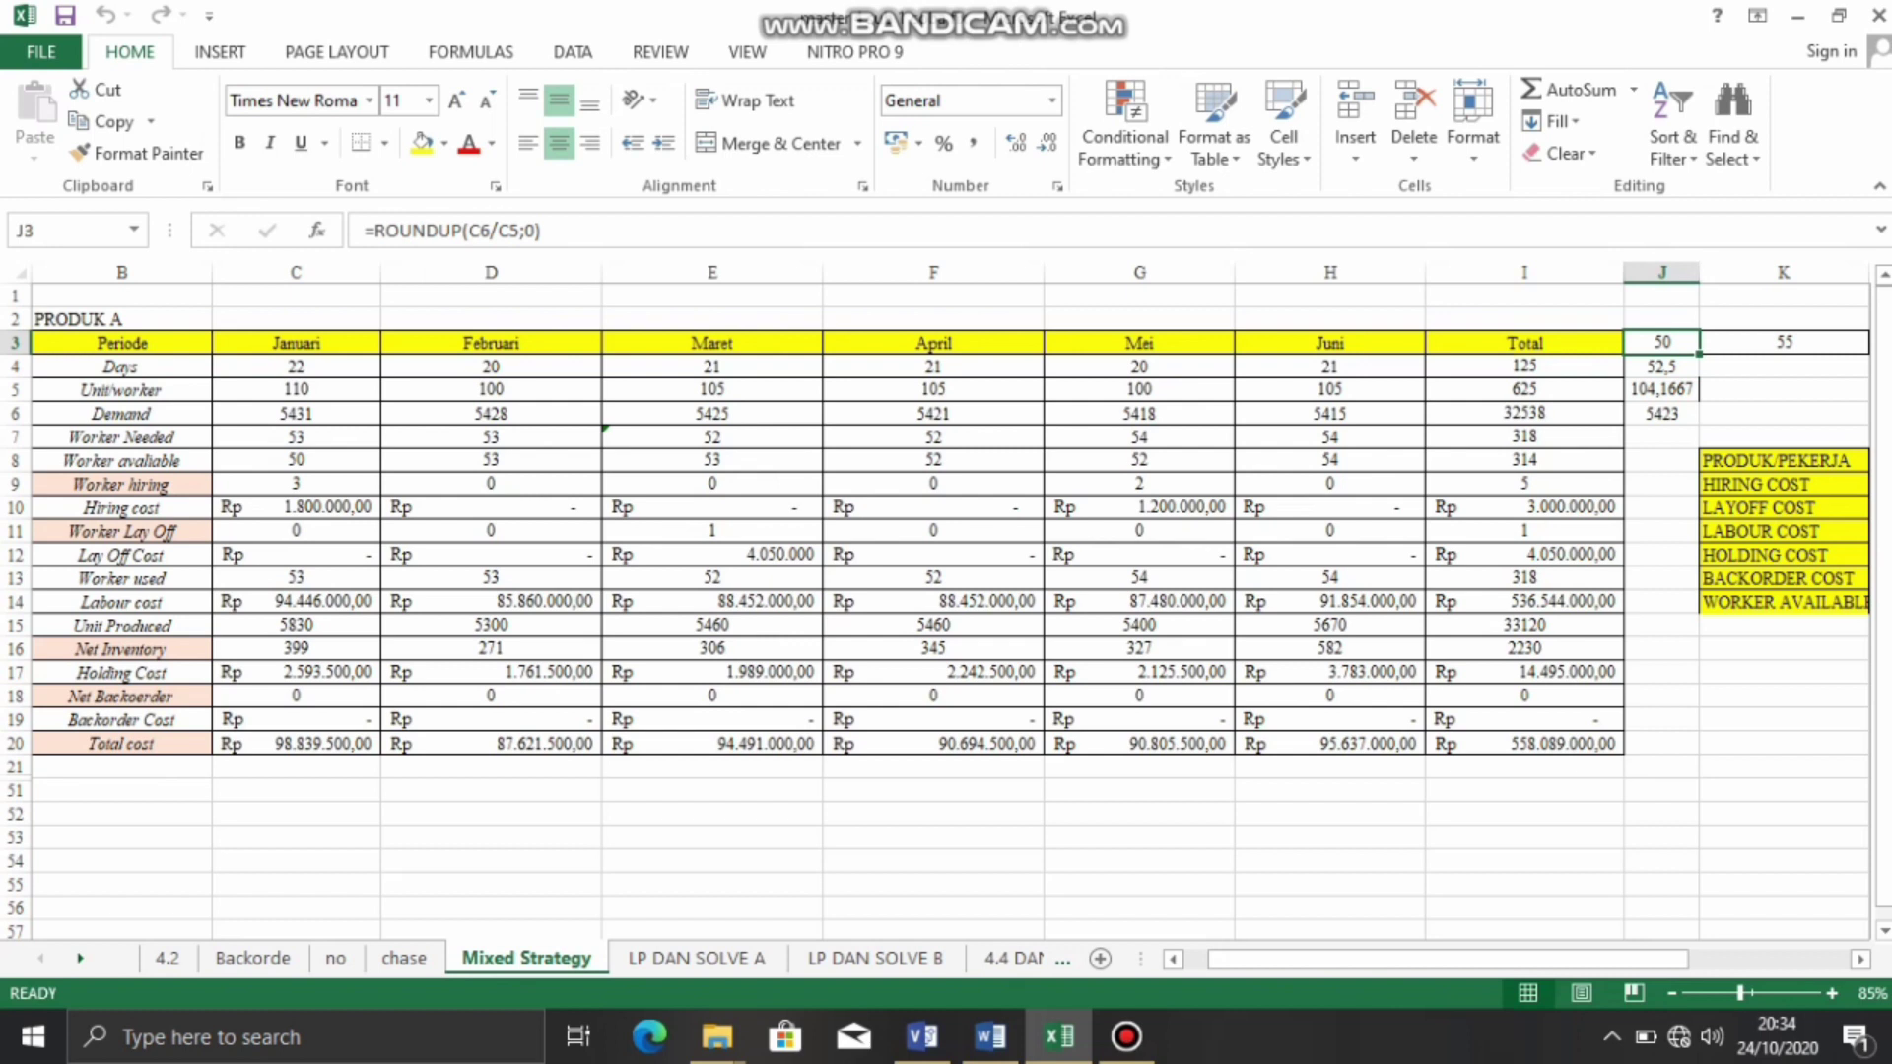
pyautogui.press('Right')
pyautogui.press('Right')
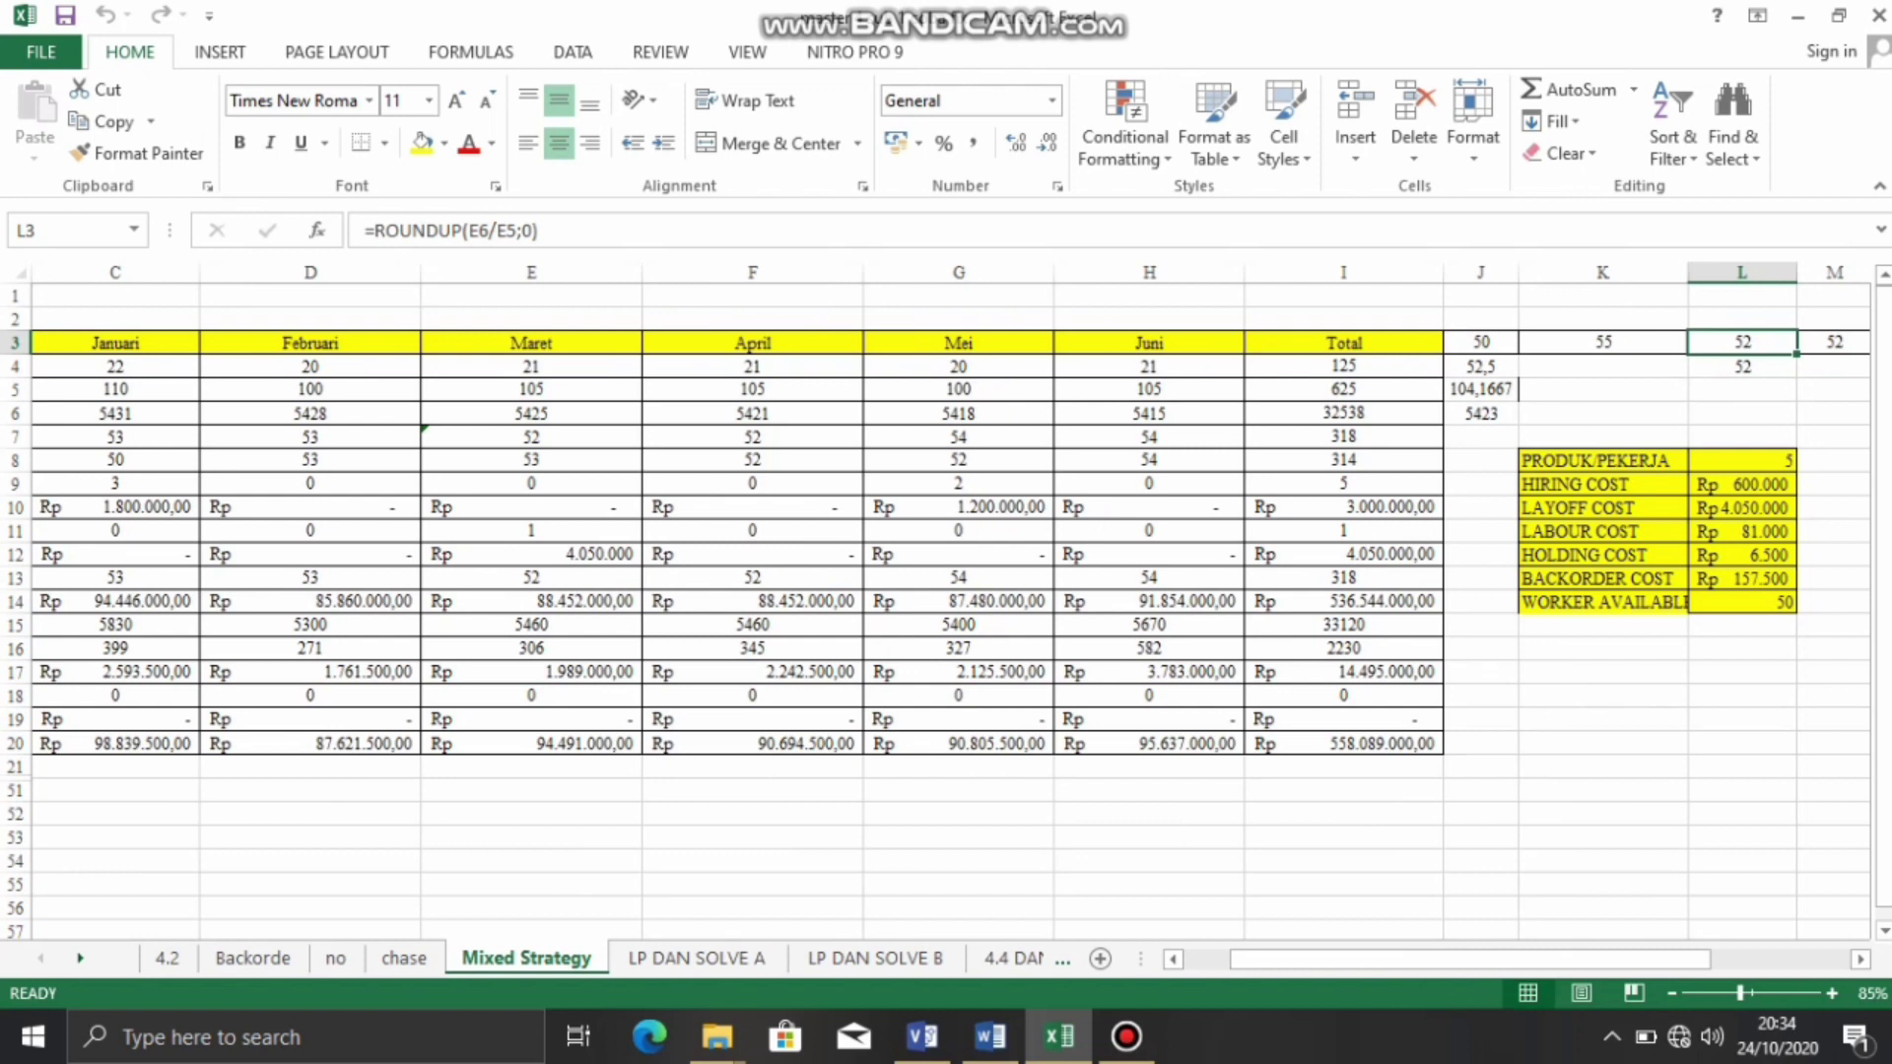
pyautogui.press('Right')
pyautogui.press('Right')
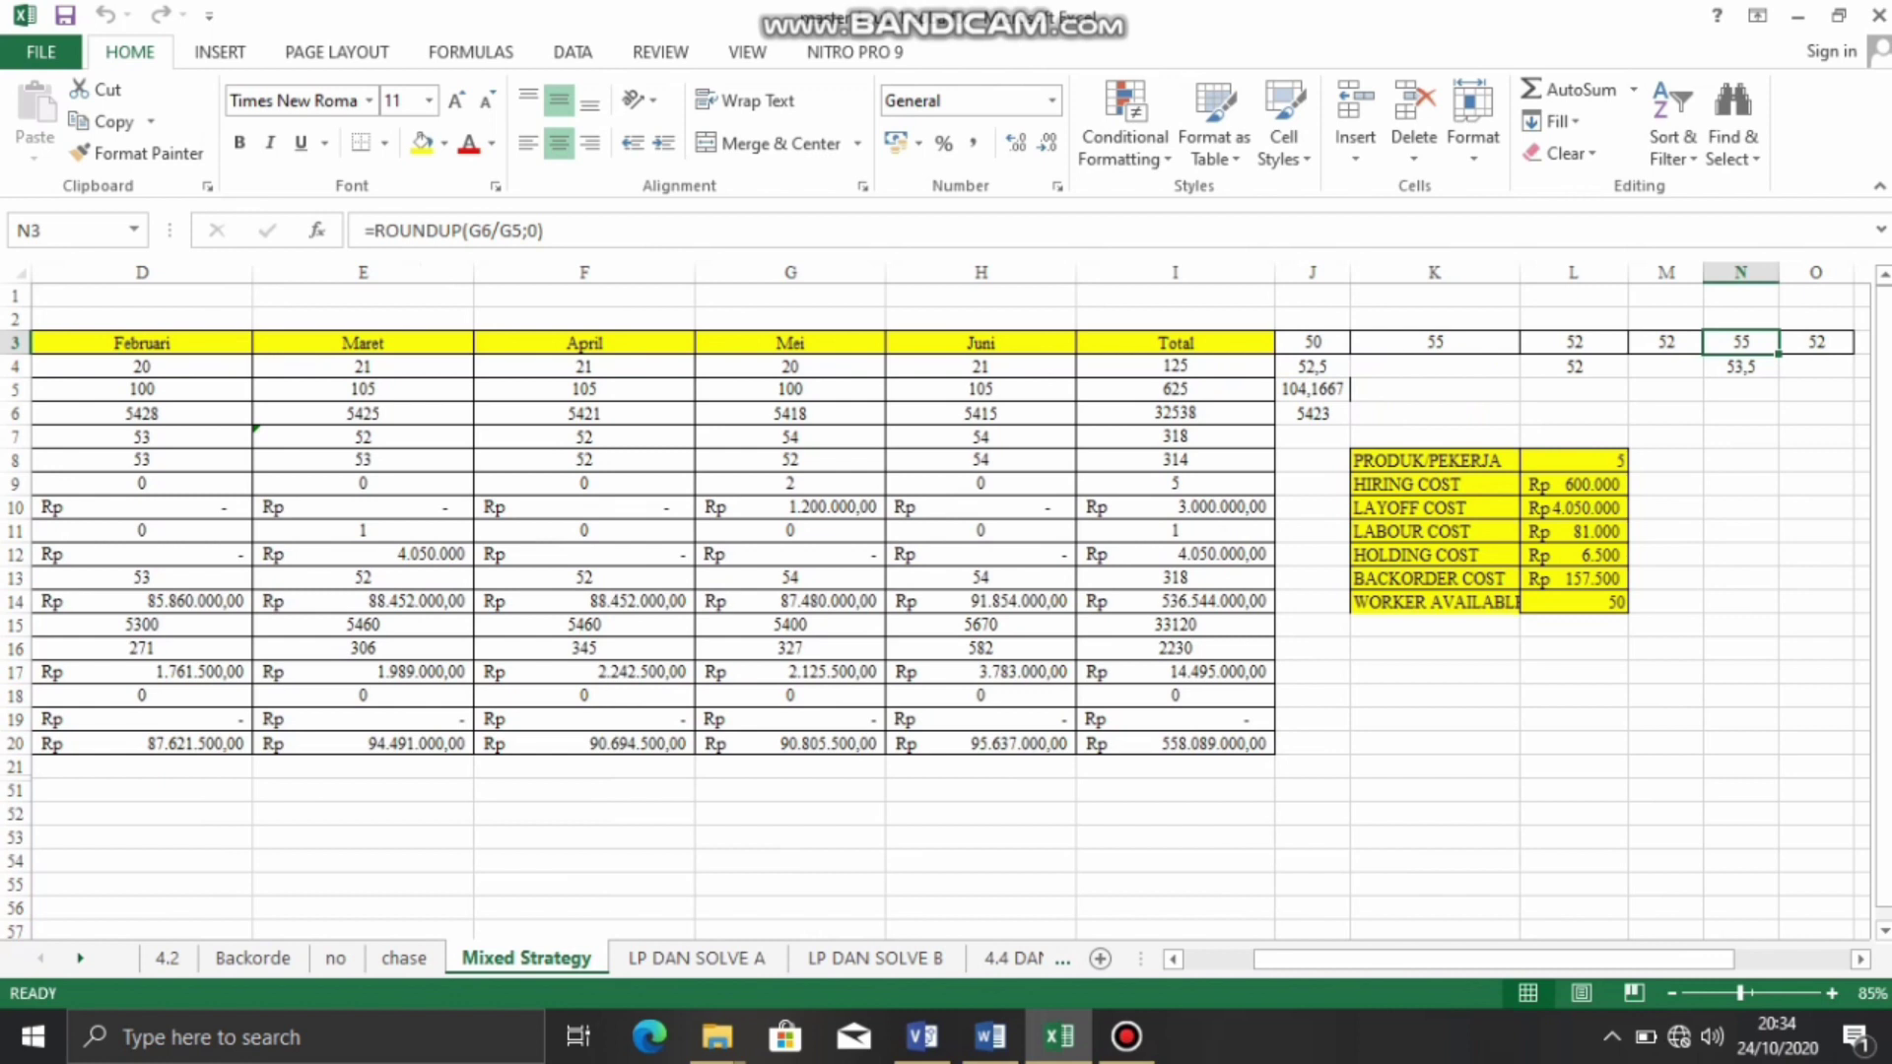
pyautogui.press('Left')
pyautogui.press('Left')
pyautogui.press('Left')
pyautogui.press('Left')
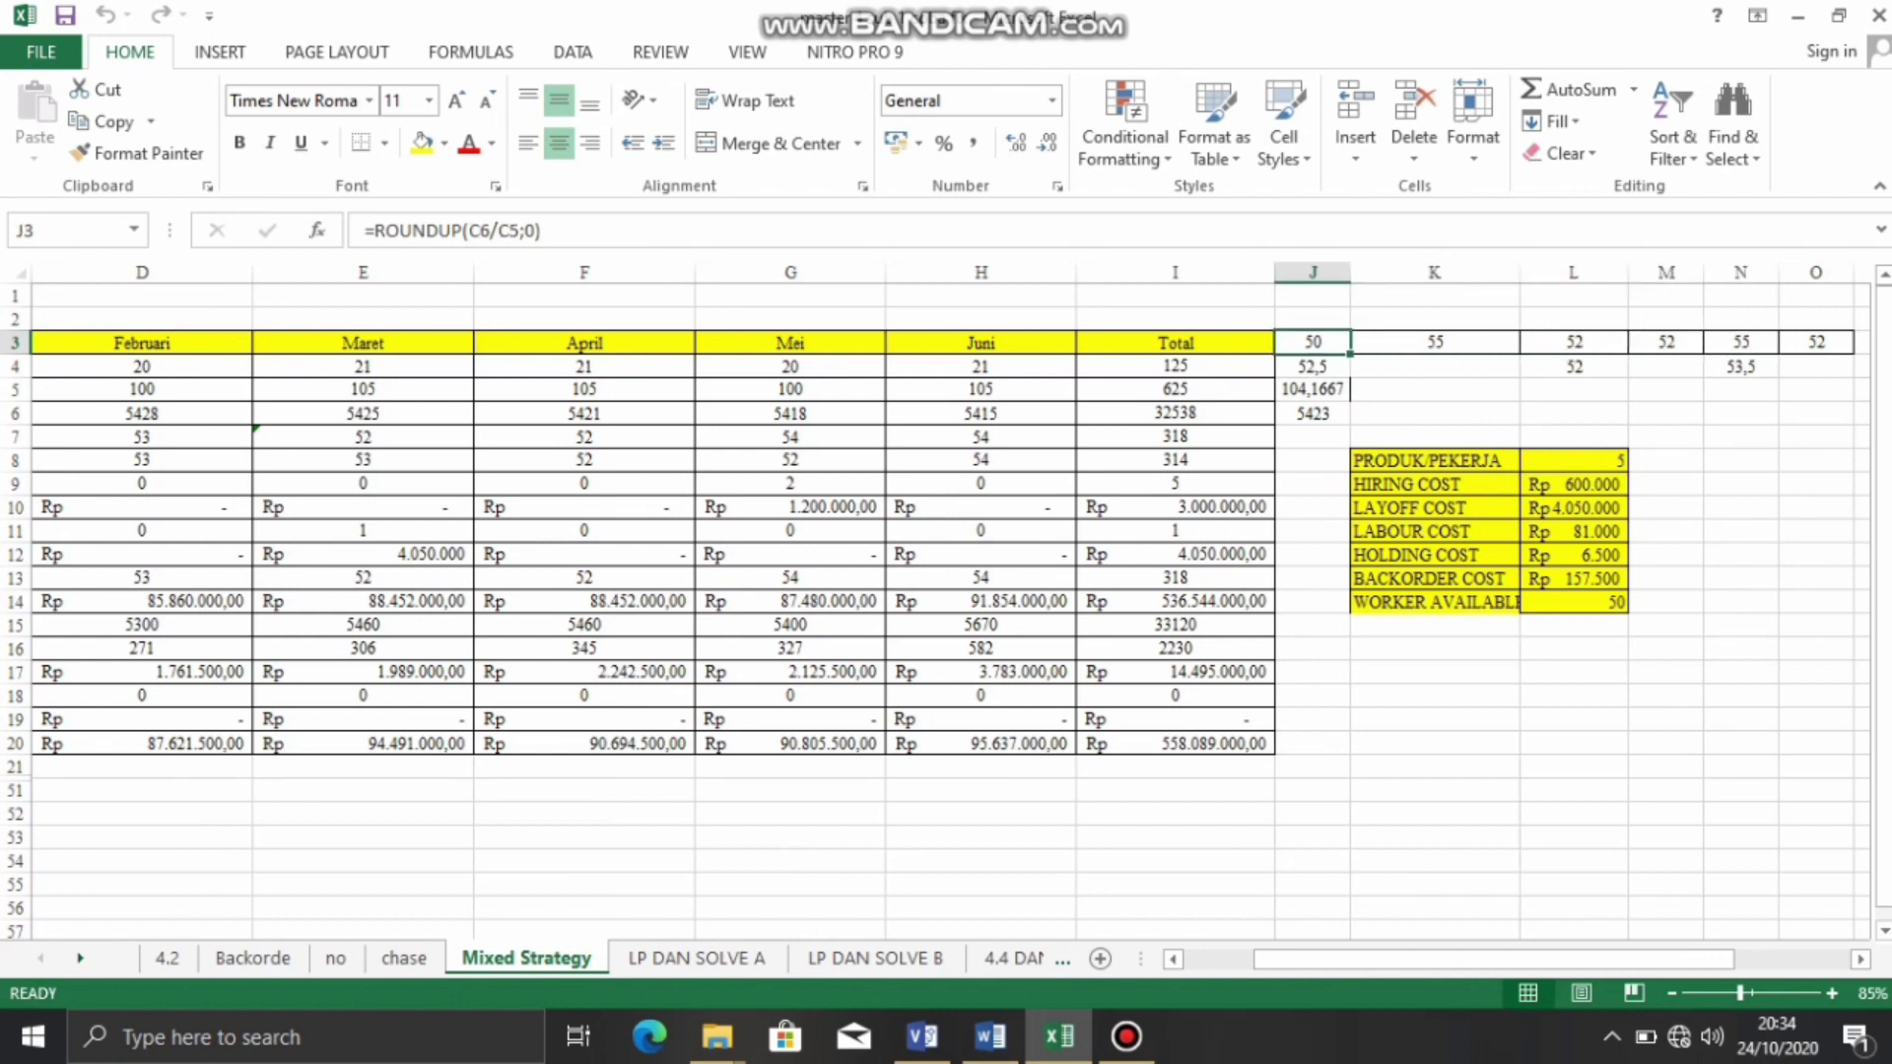
pyautogui.press('Right')
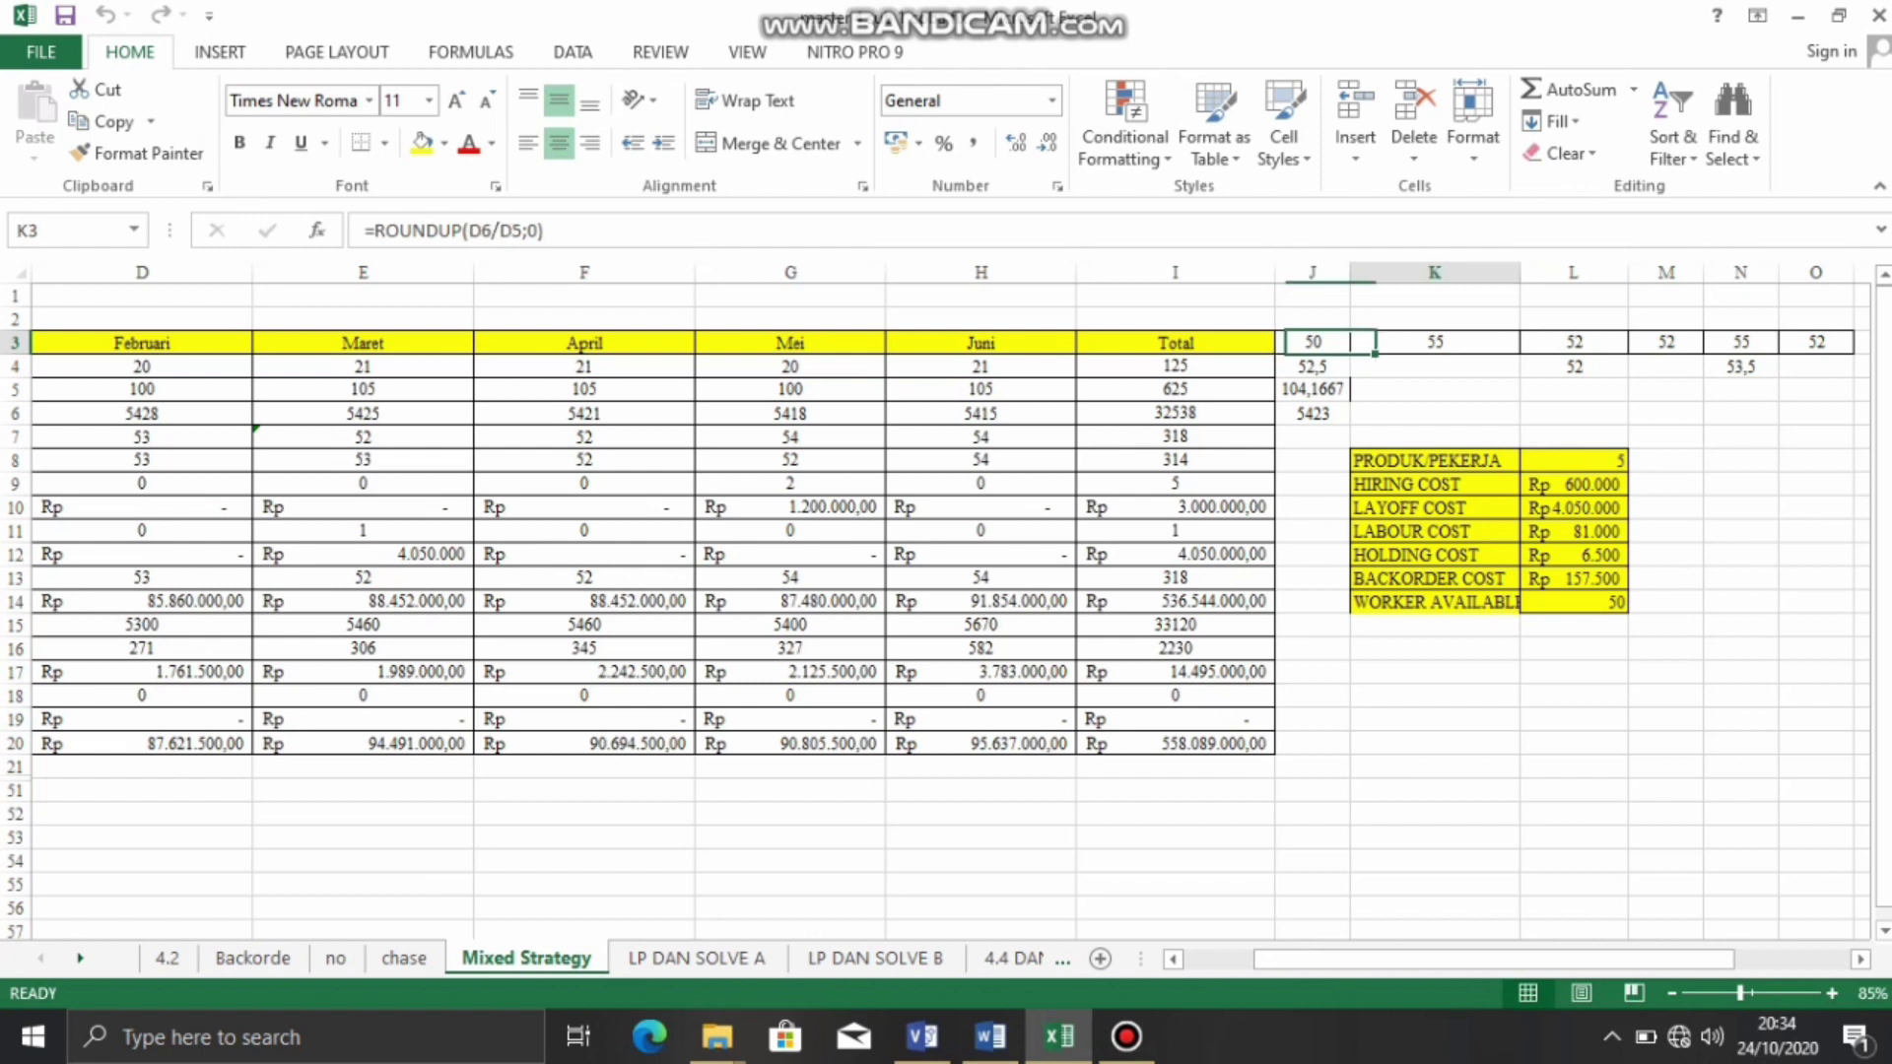
# Examine the AVERAGE formula in J4 that combines the Januari and Februari worker figures.
pyautogui.press('Down')
pyautogui.press('Left')
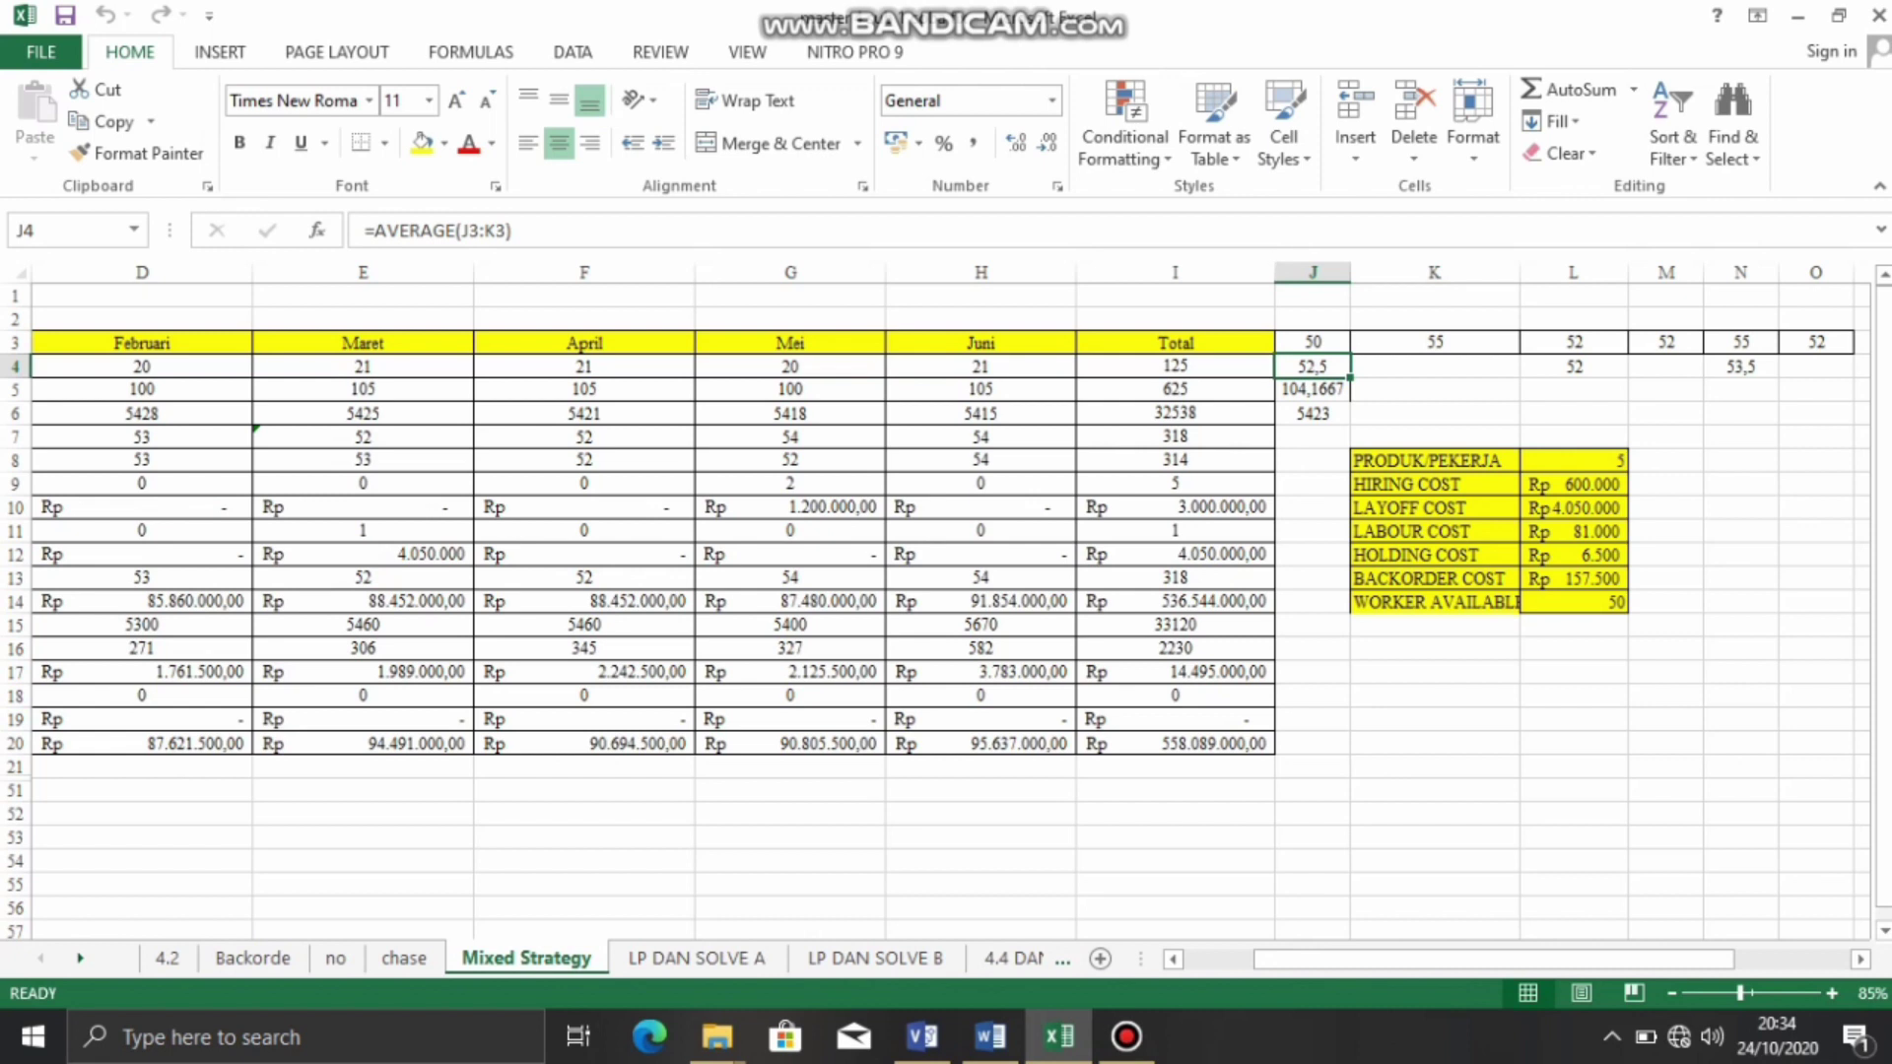
pyautogui.click(1434, 390)
pyautogui.click(1312, 367)
pyautogui.hscroll(-3, 951, 601)
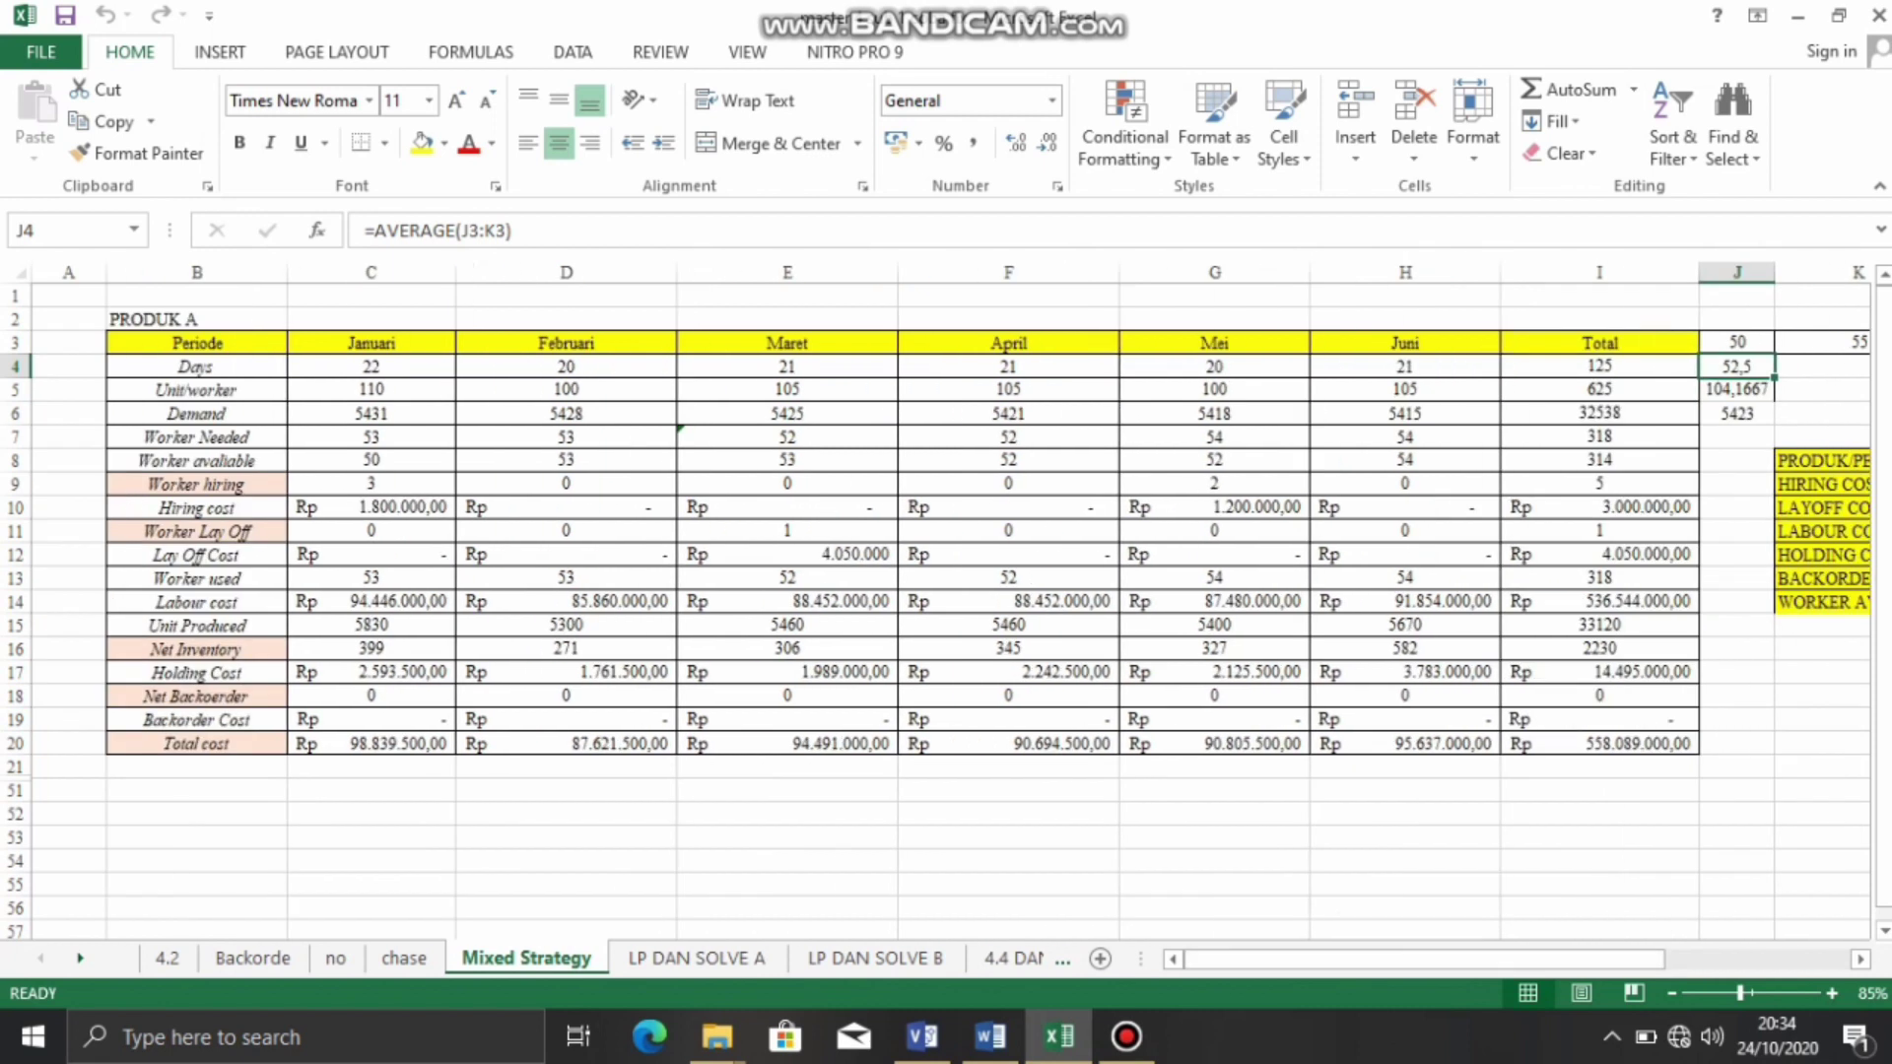
# Compare the Worker Needed formulas in C7, D7 and E7, checking the averages in row 4 that they draw on.
pyautogui.click(371, 437)
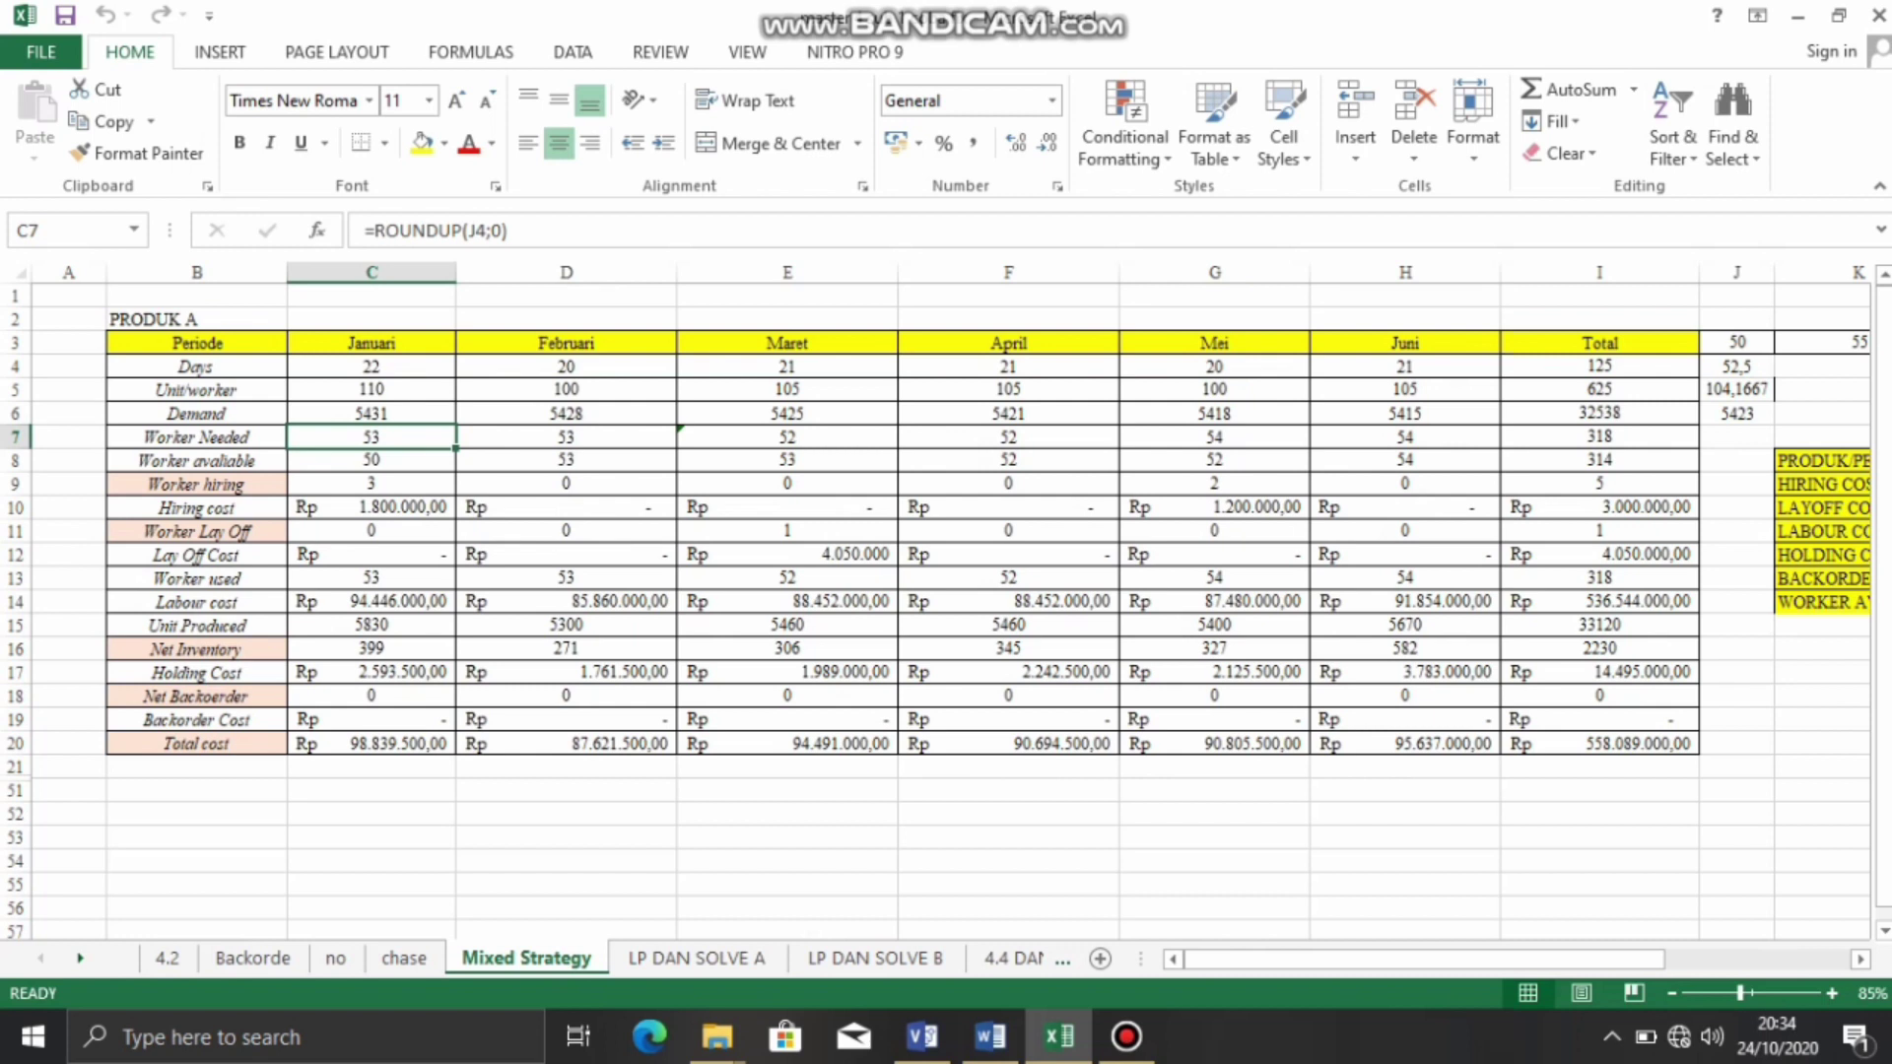
pyautogui.click(567, 437)
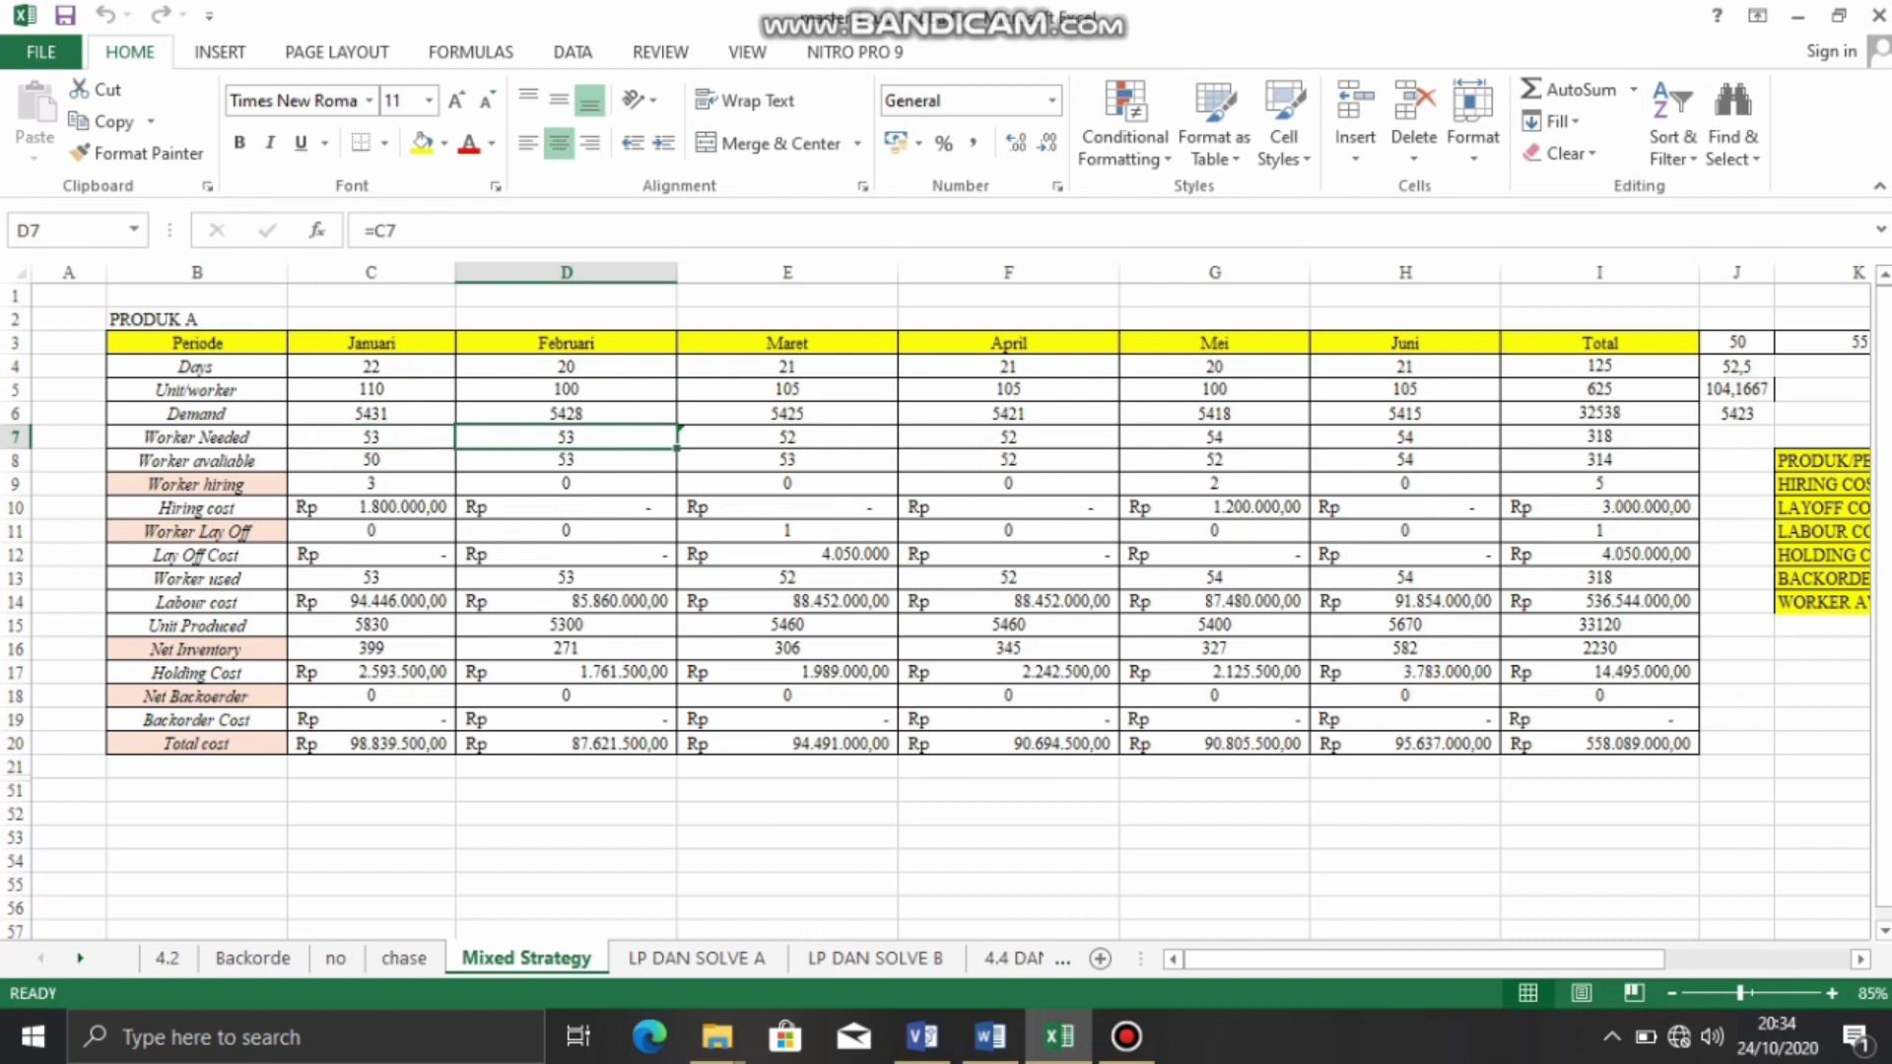
pyautogui.click(787, 438)
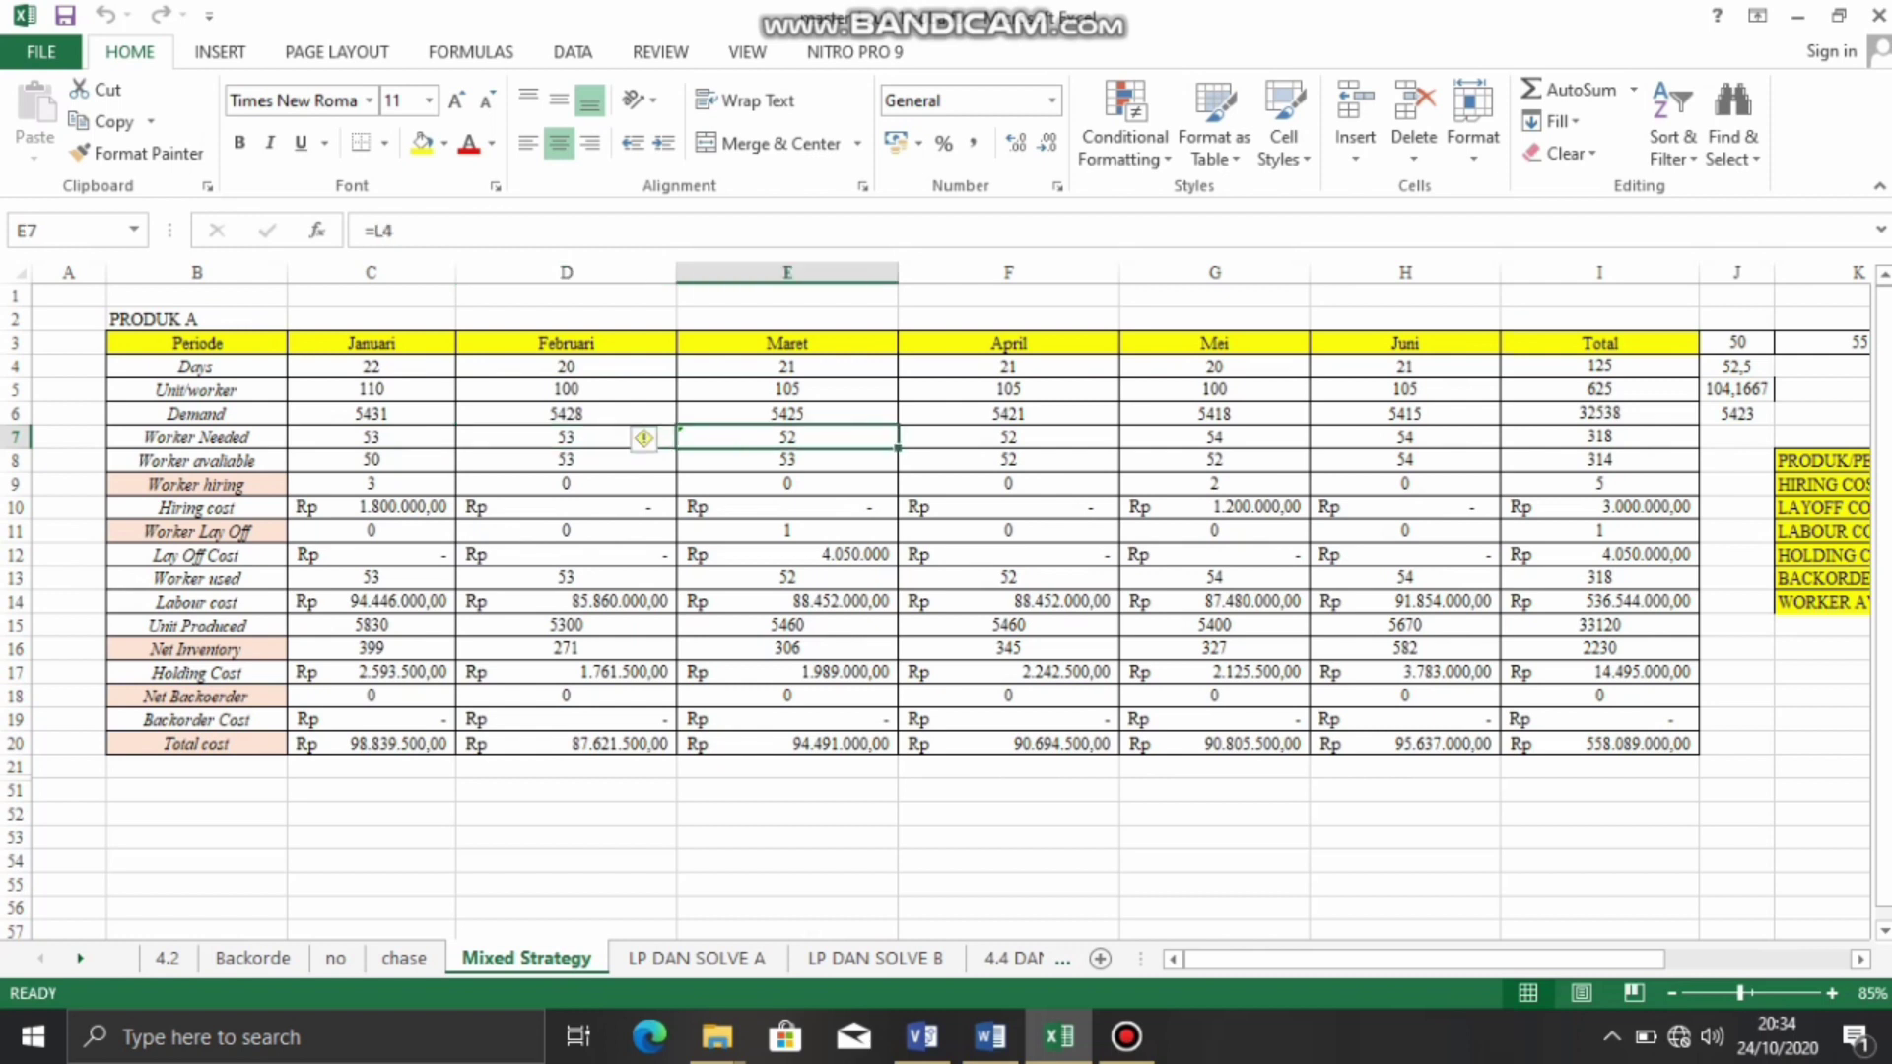
pyautogui.moveTo(1423, 959); pyautogui.dragTo(1517, 959)
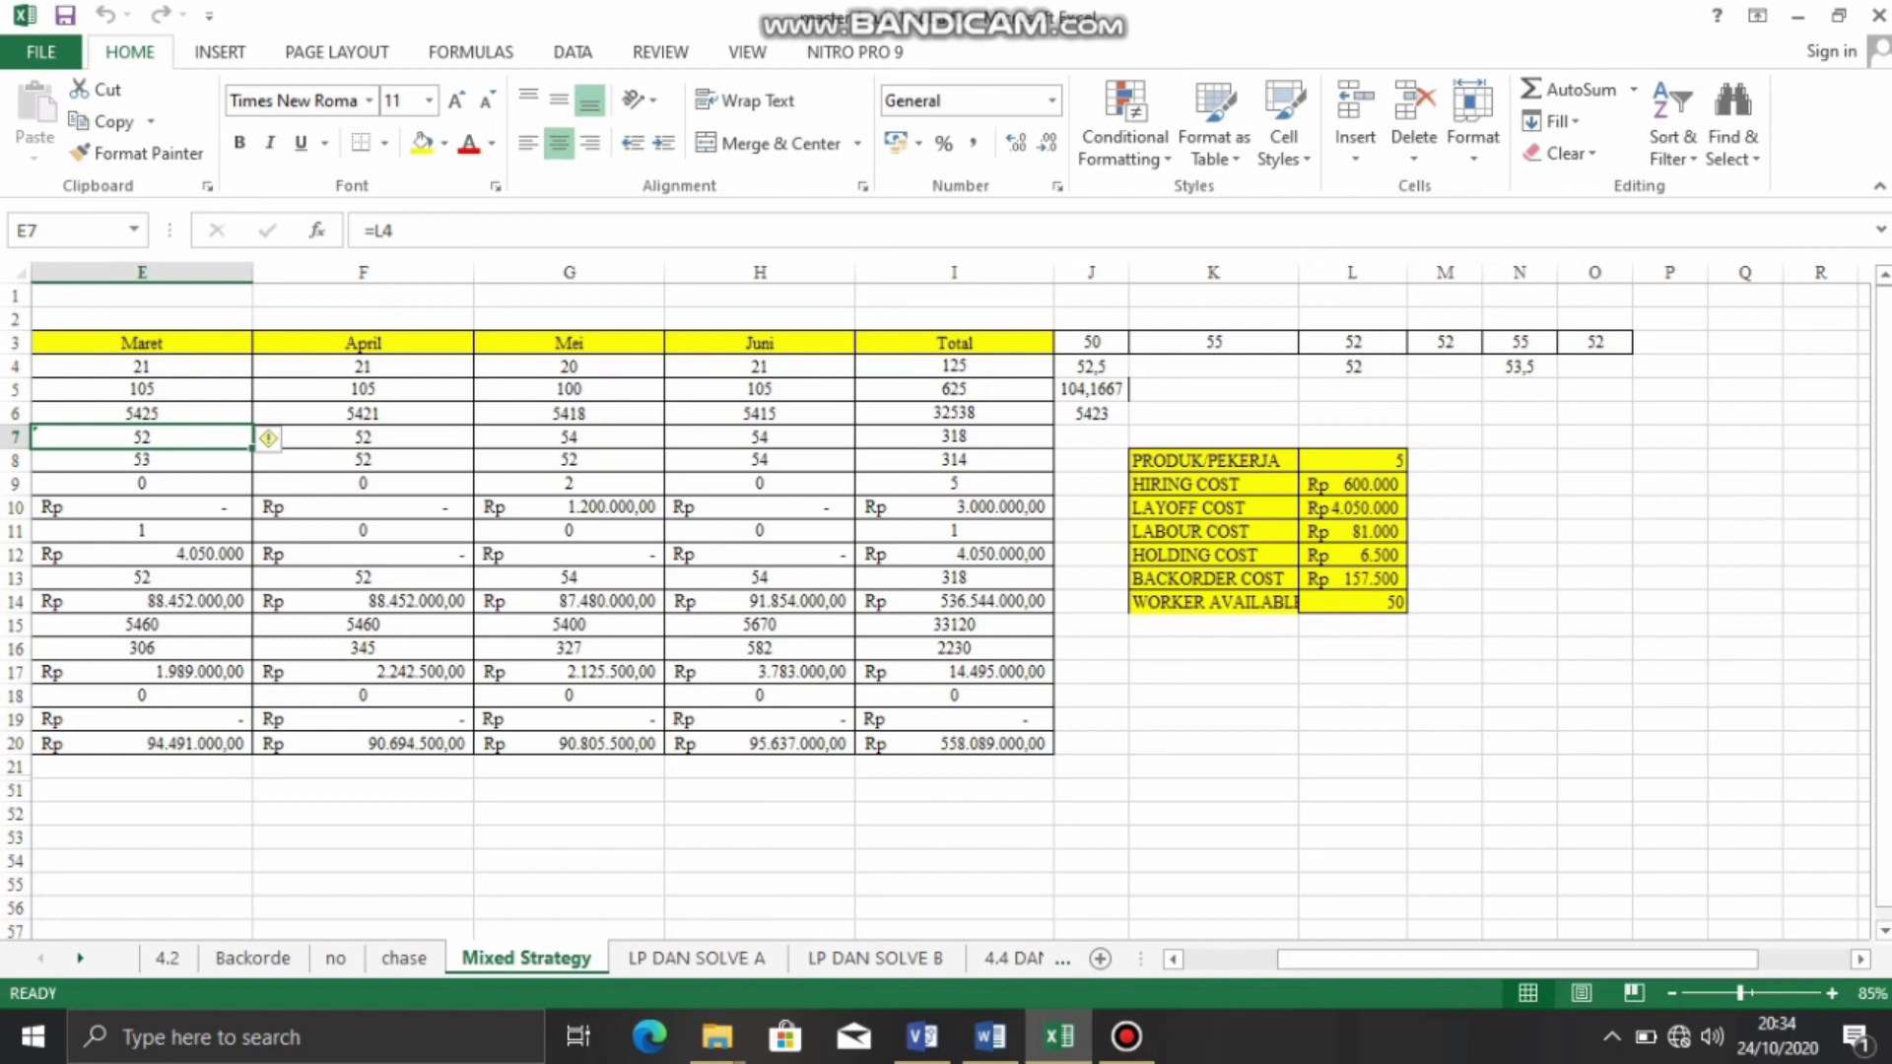
pyautogui.moveTo(1517, 959); pyautogui.dragTo(1419, 959)
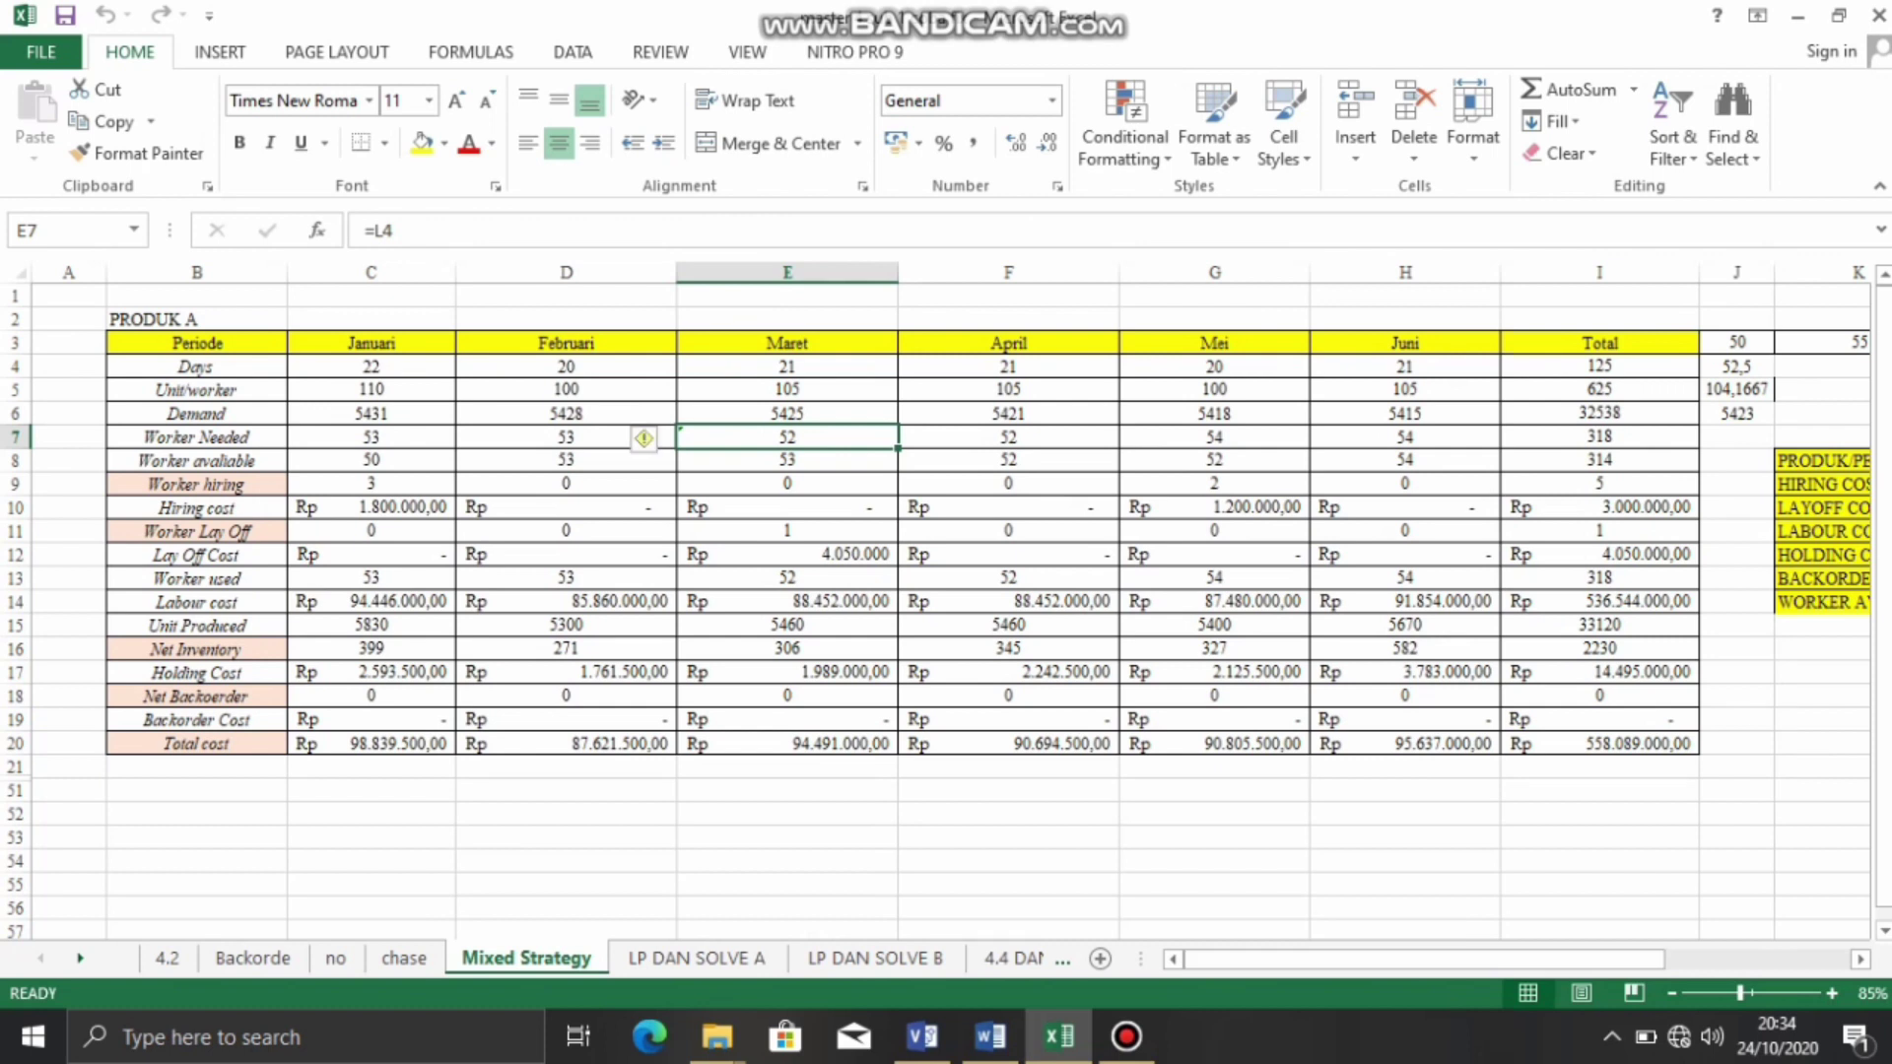
# Examine the Januari Worker available, Worker hiring and Hiring cost formulas in C8 to C10, plus the Februari Worker hiring formula in D9.
pyautogui.click(371, 461)
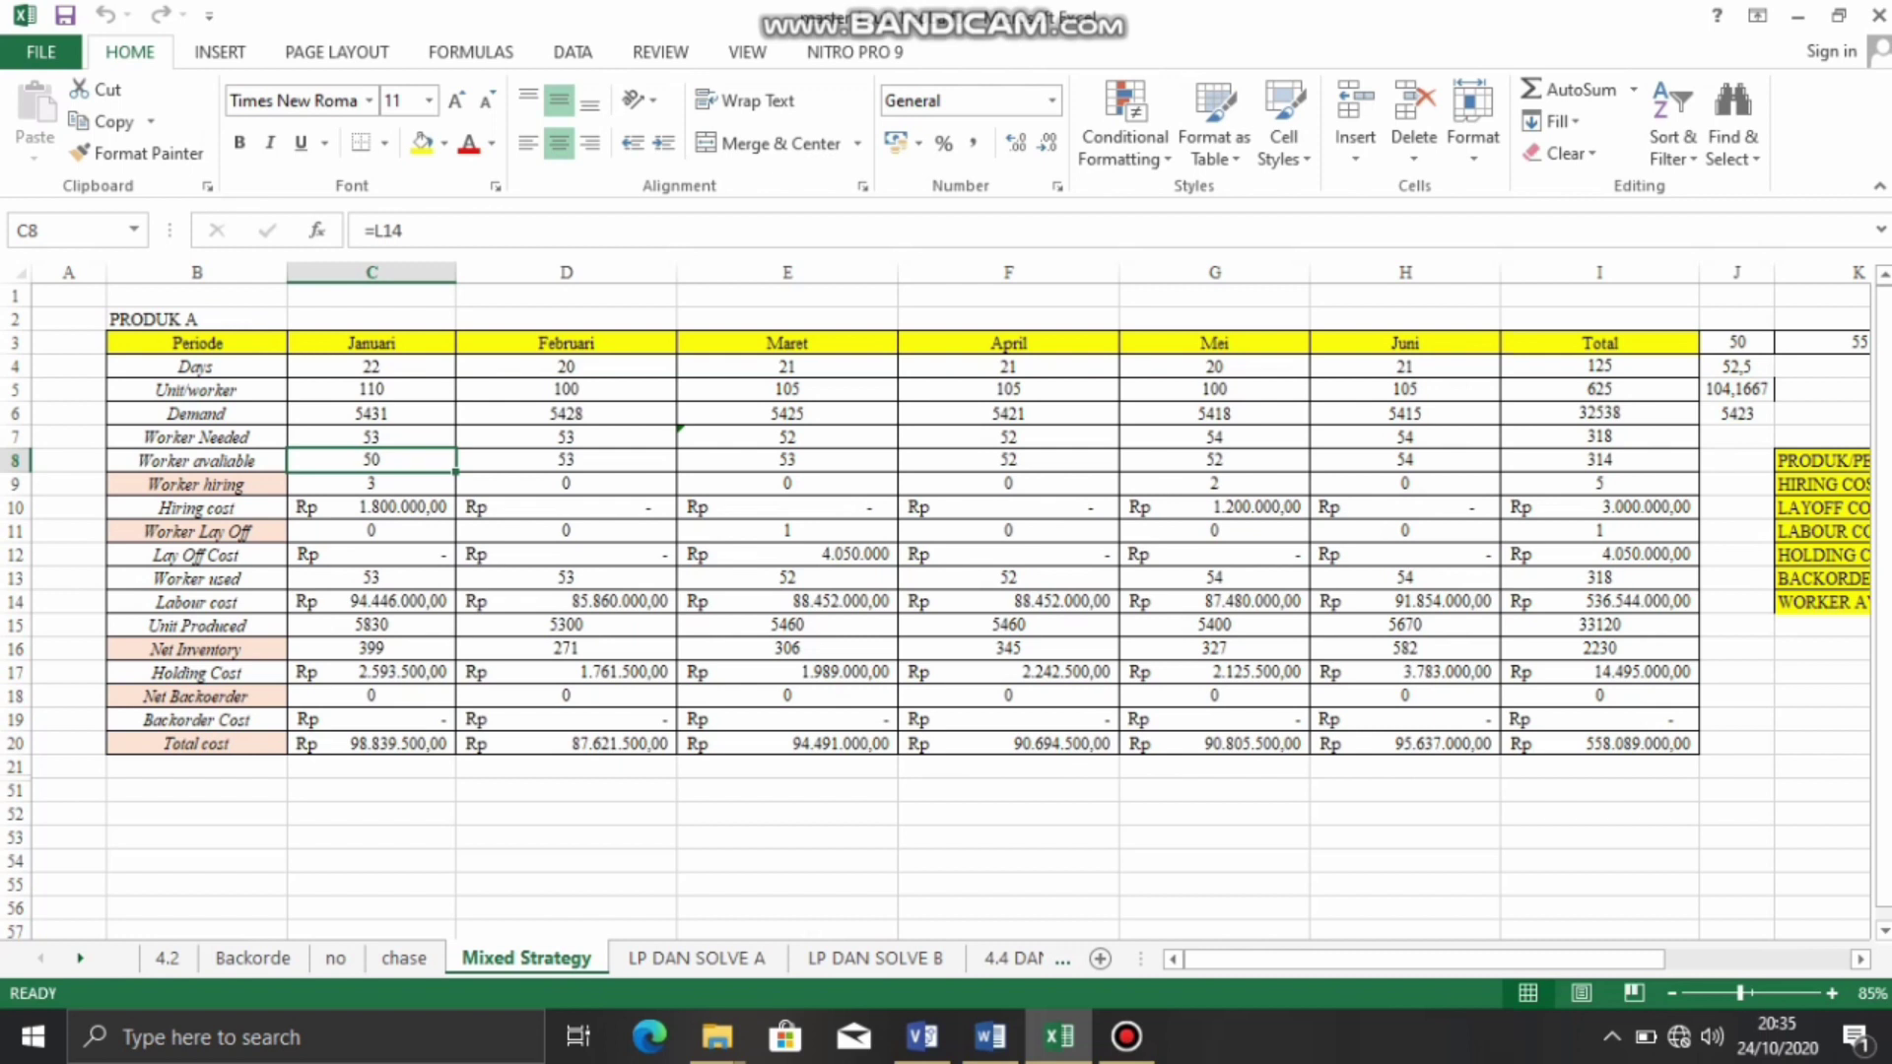
pyautogui.click(371, 484)
pyautogui.click(372, 508)
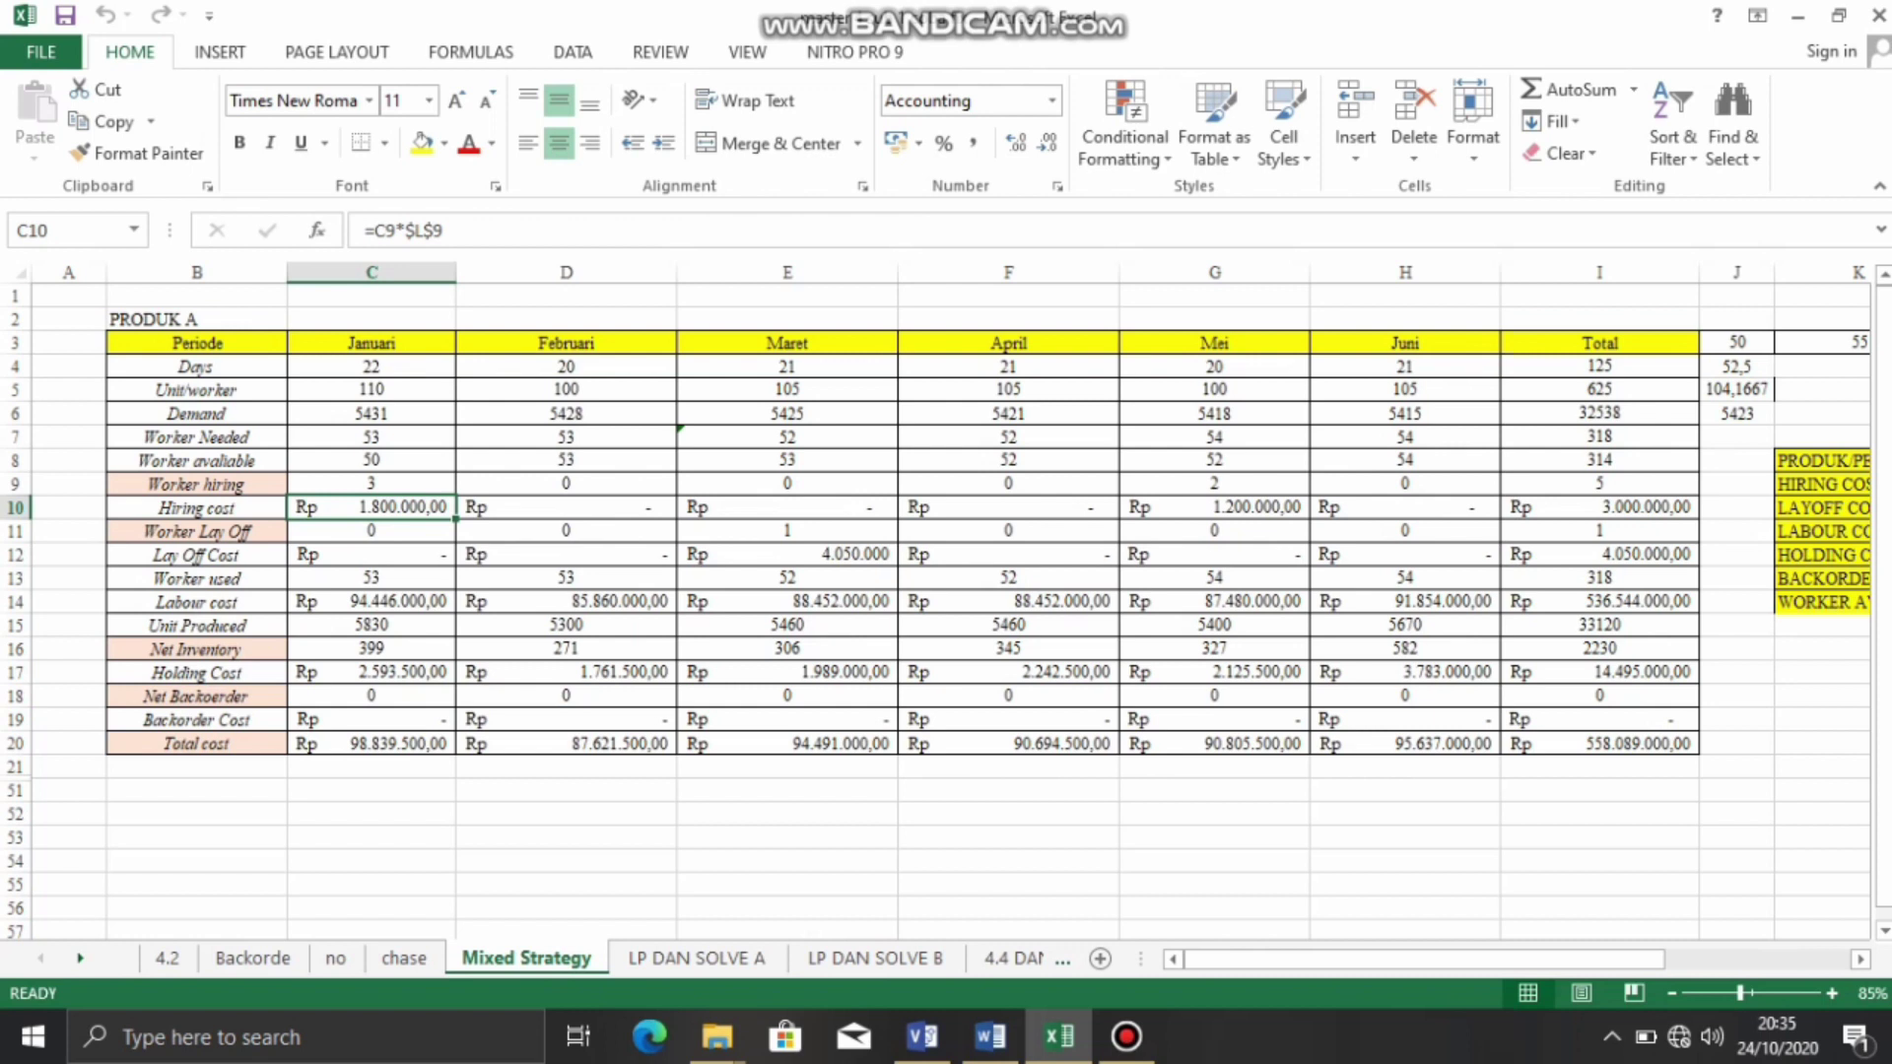
pyautogui.click(566, 483)
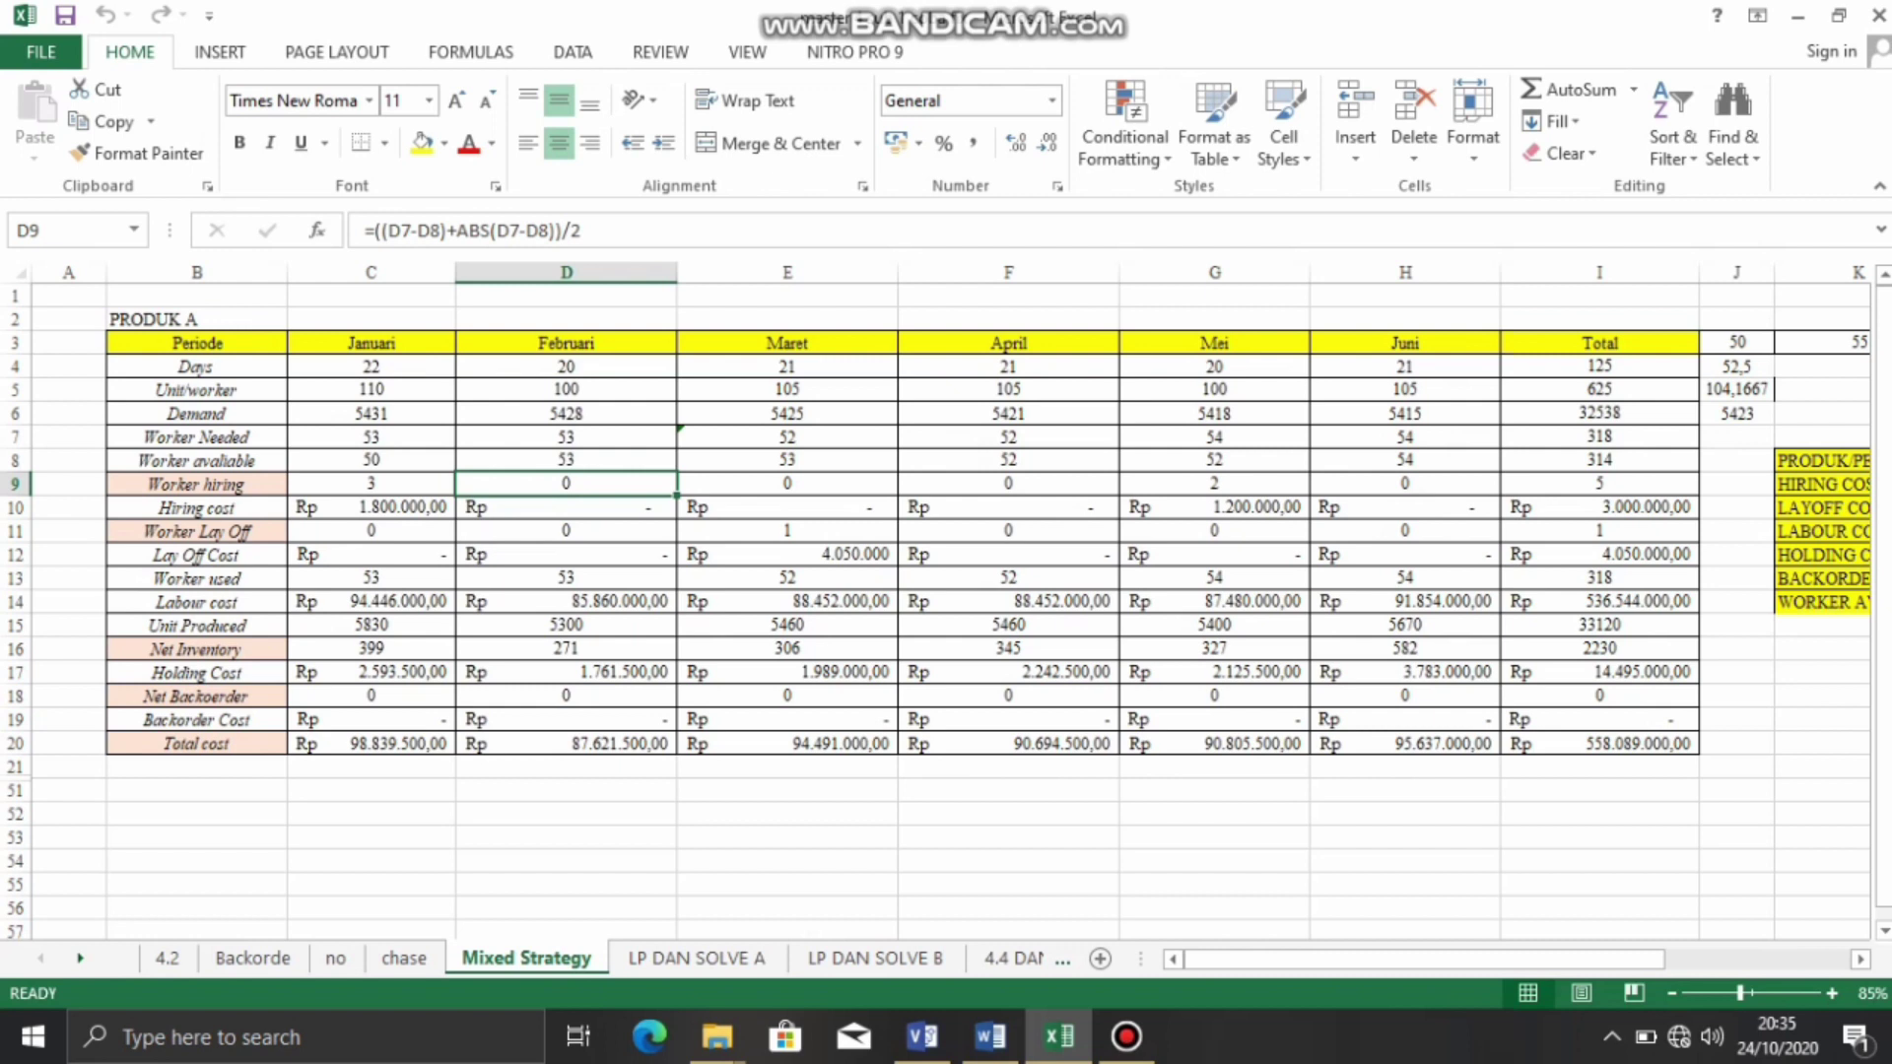
# Trace the Maret Worker Needed, Worker Lay Off and Lay Off Cost formulas in E7, E11 and E12, plus Worker hiring in E9.
pyautogui.click(786, 438)
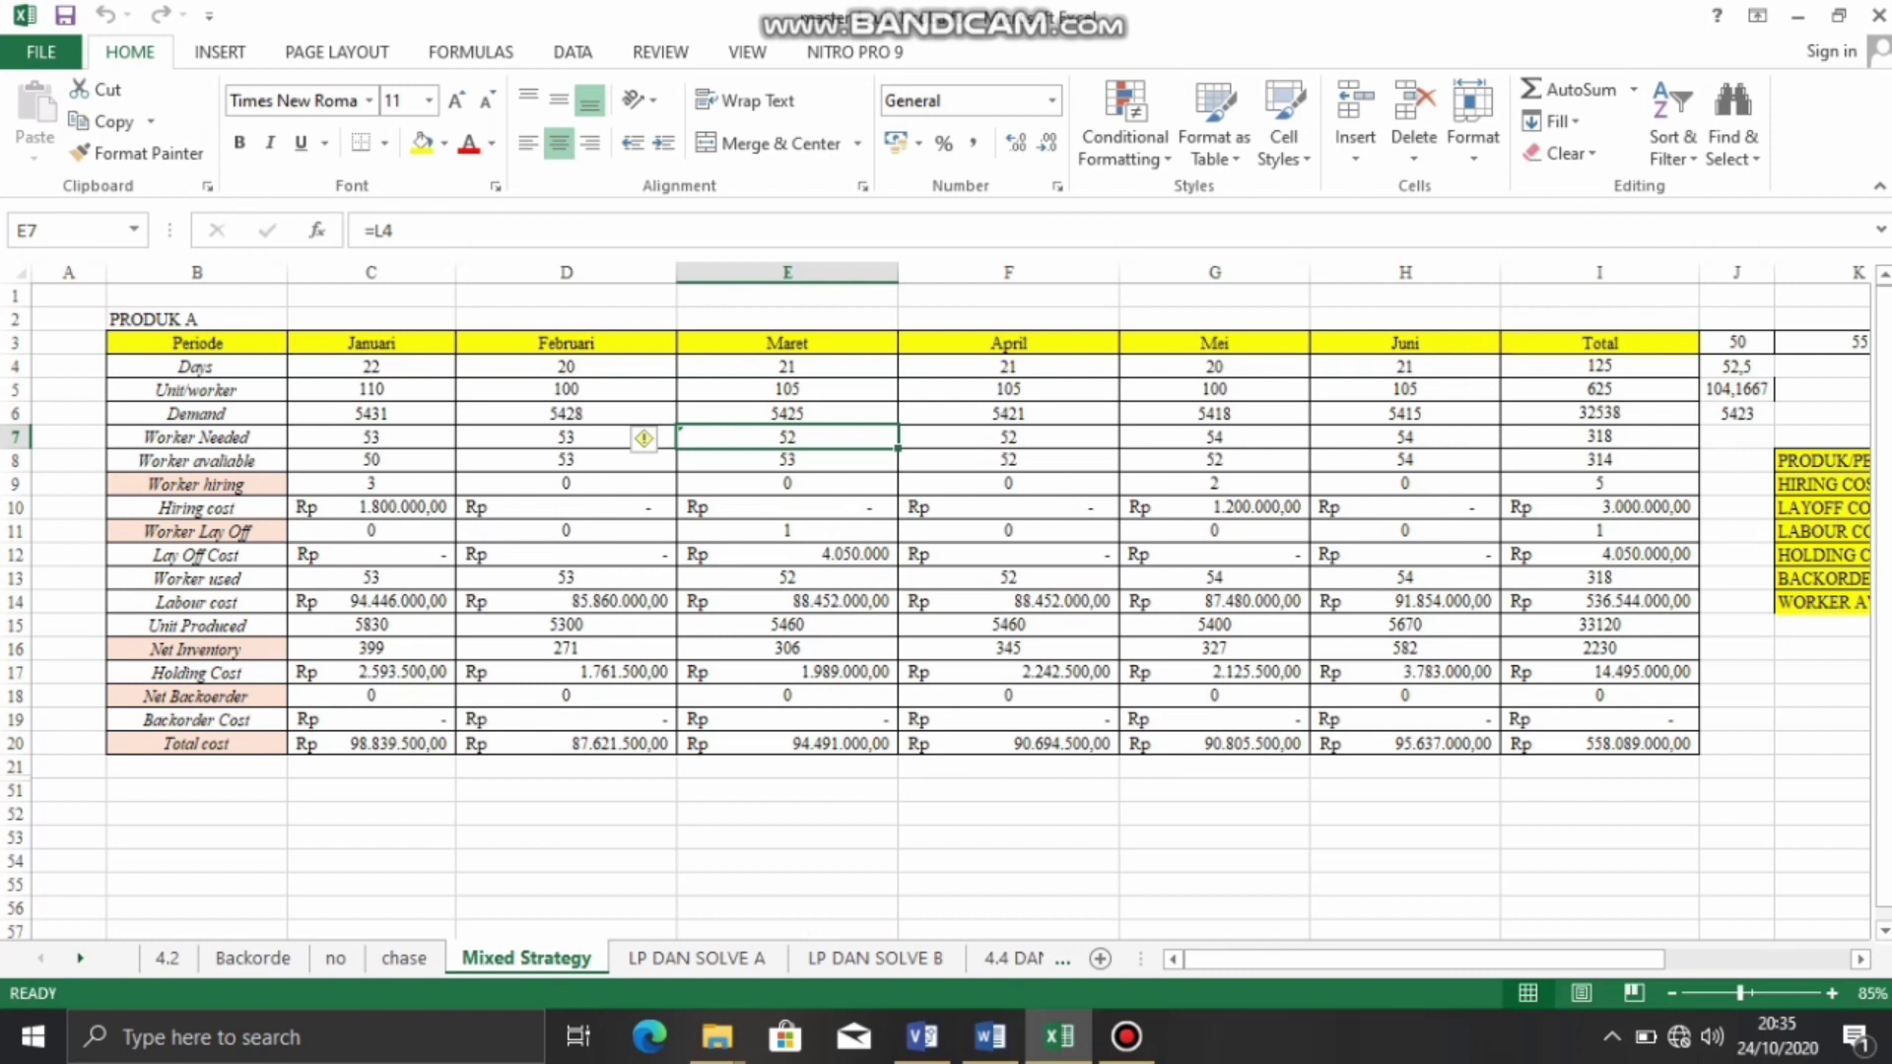
pyautogui.click(787, 531)
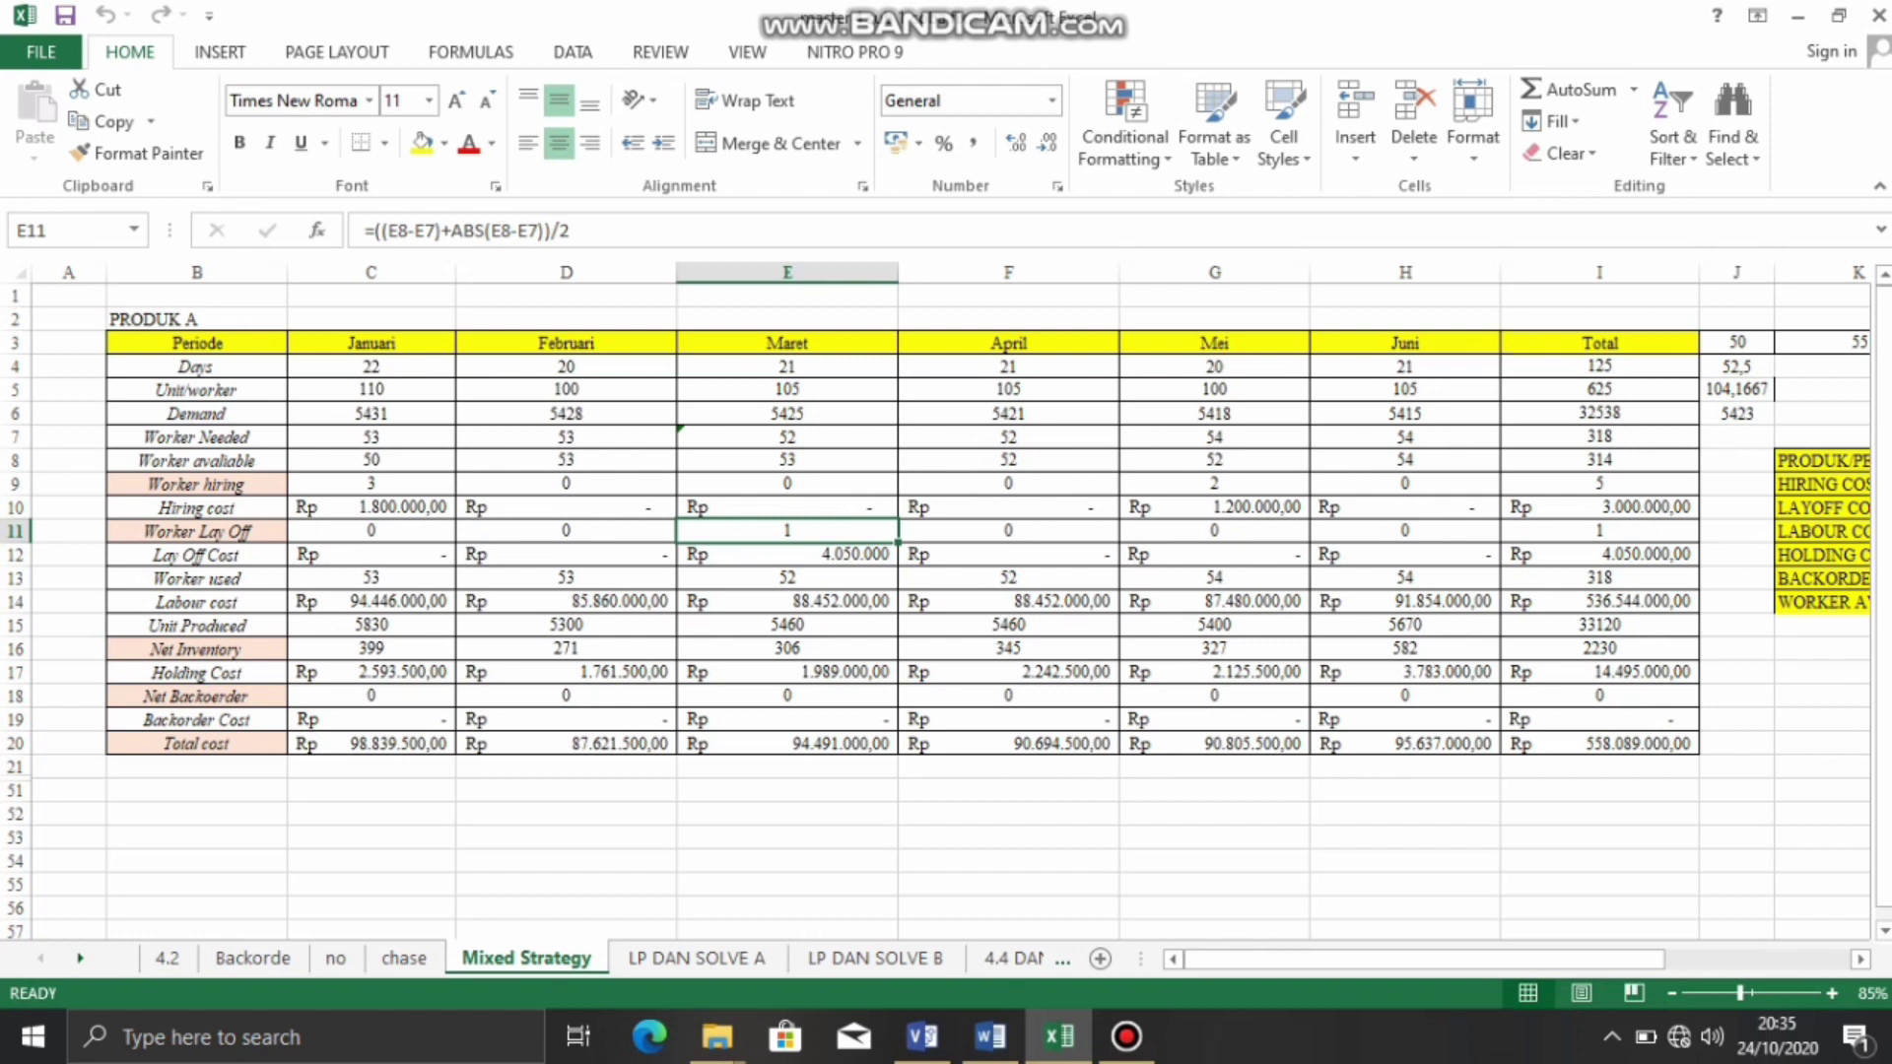
pyautogui.click(787, 555)
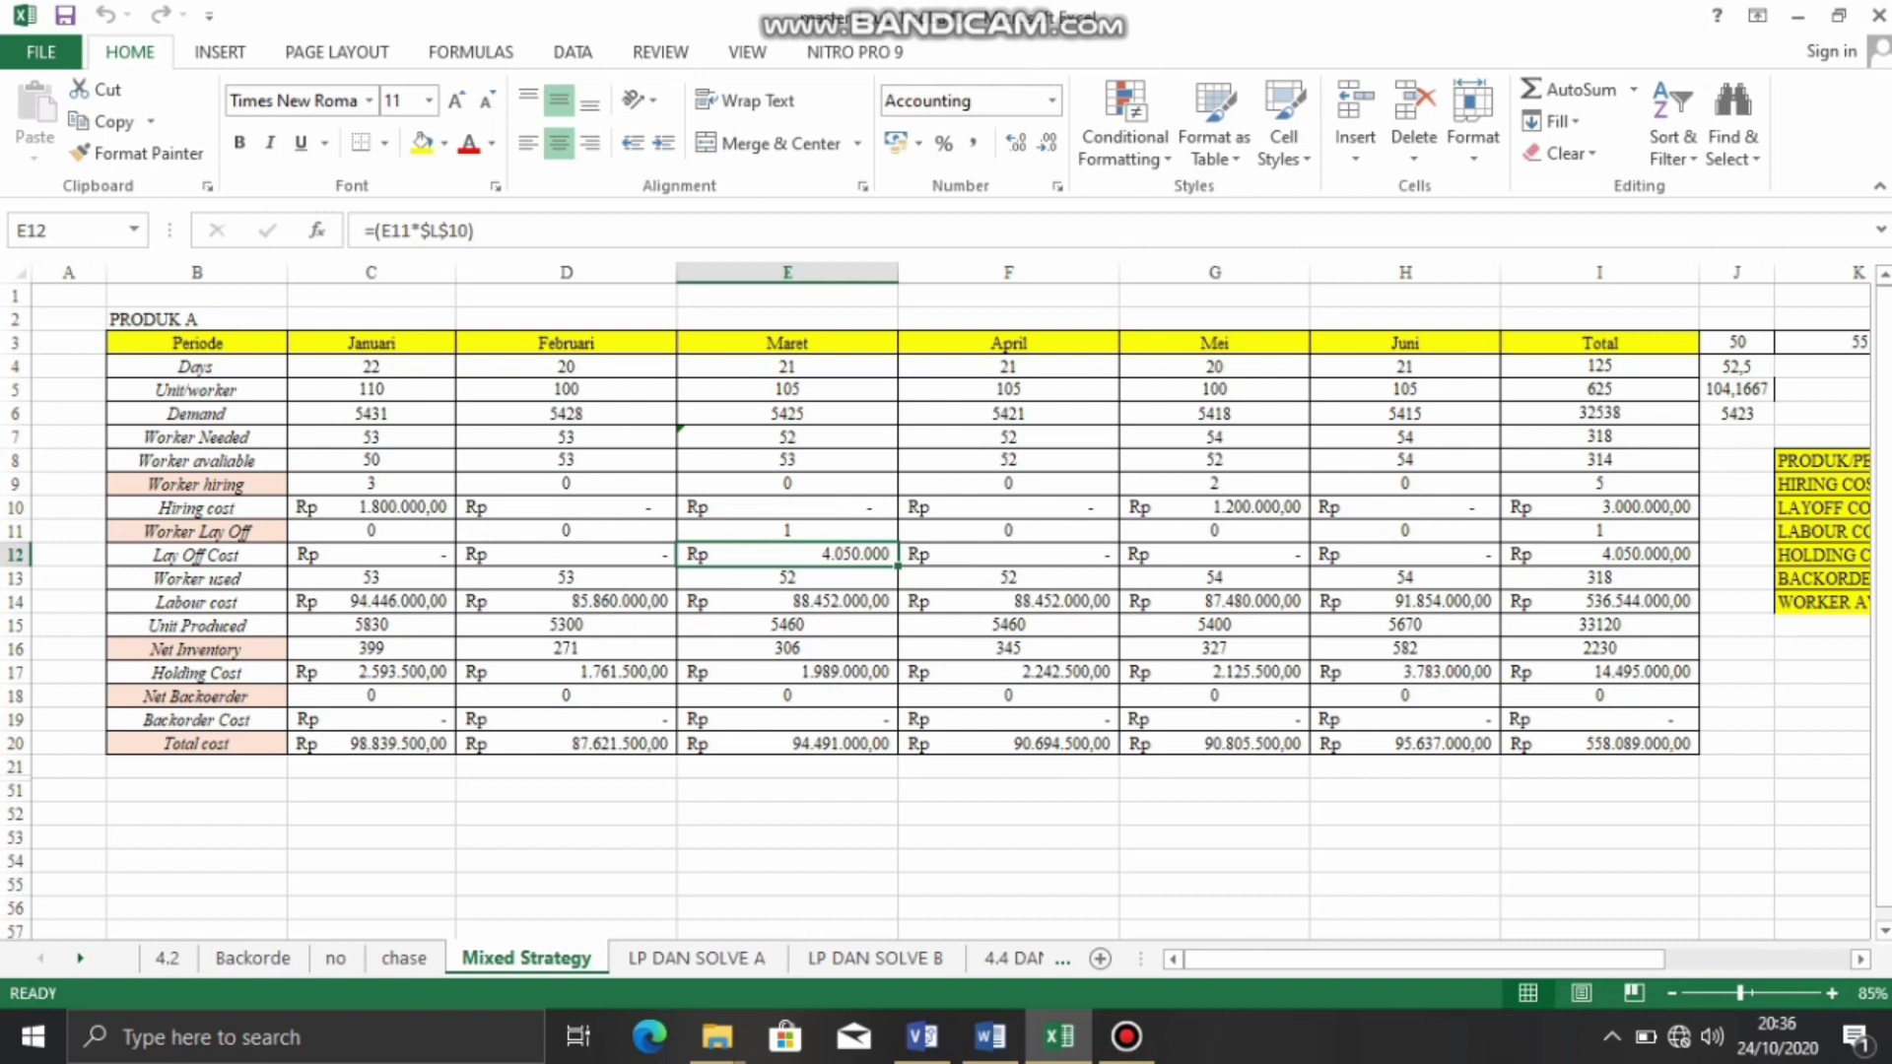
pyautogui.press('Up')
pyautogui.press('Up')
pyautogui.press('Up')
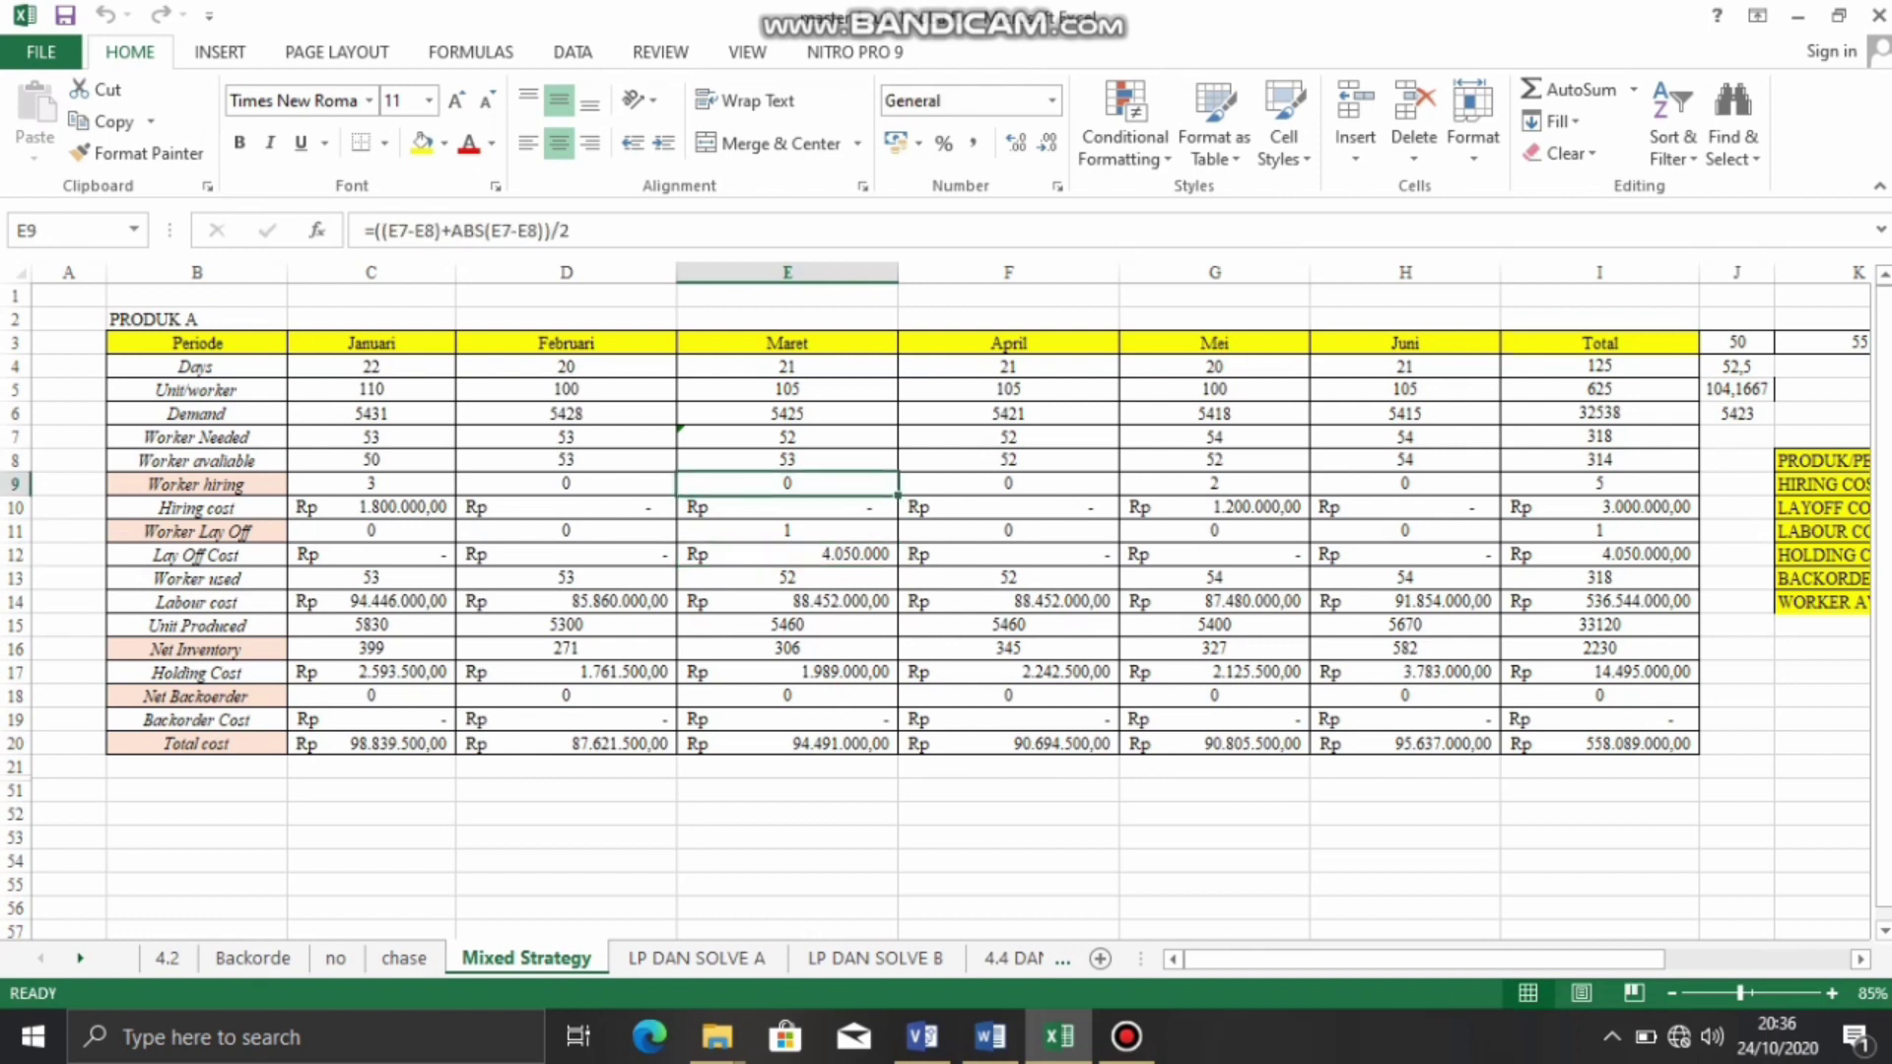
# Examine the Mei Worker hiring formula in G9 and the Januari Worker used formula in C13, tracing it to Worker Needed in C7.
pyautogui.press('Right')
pyautogui.press('Right')
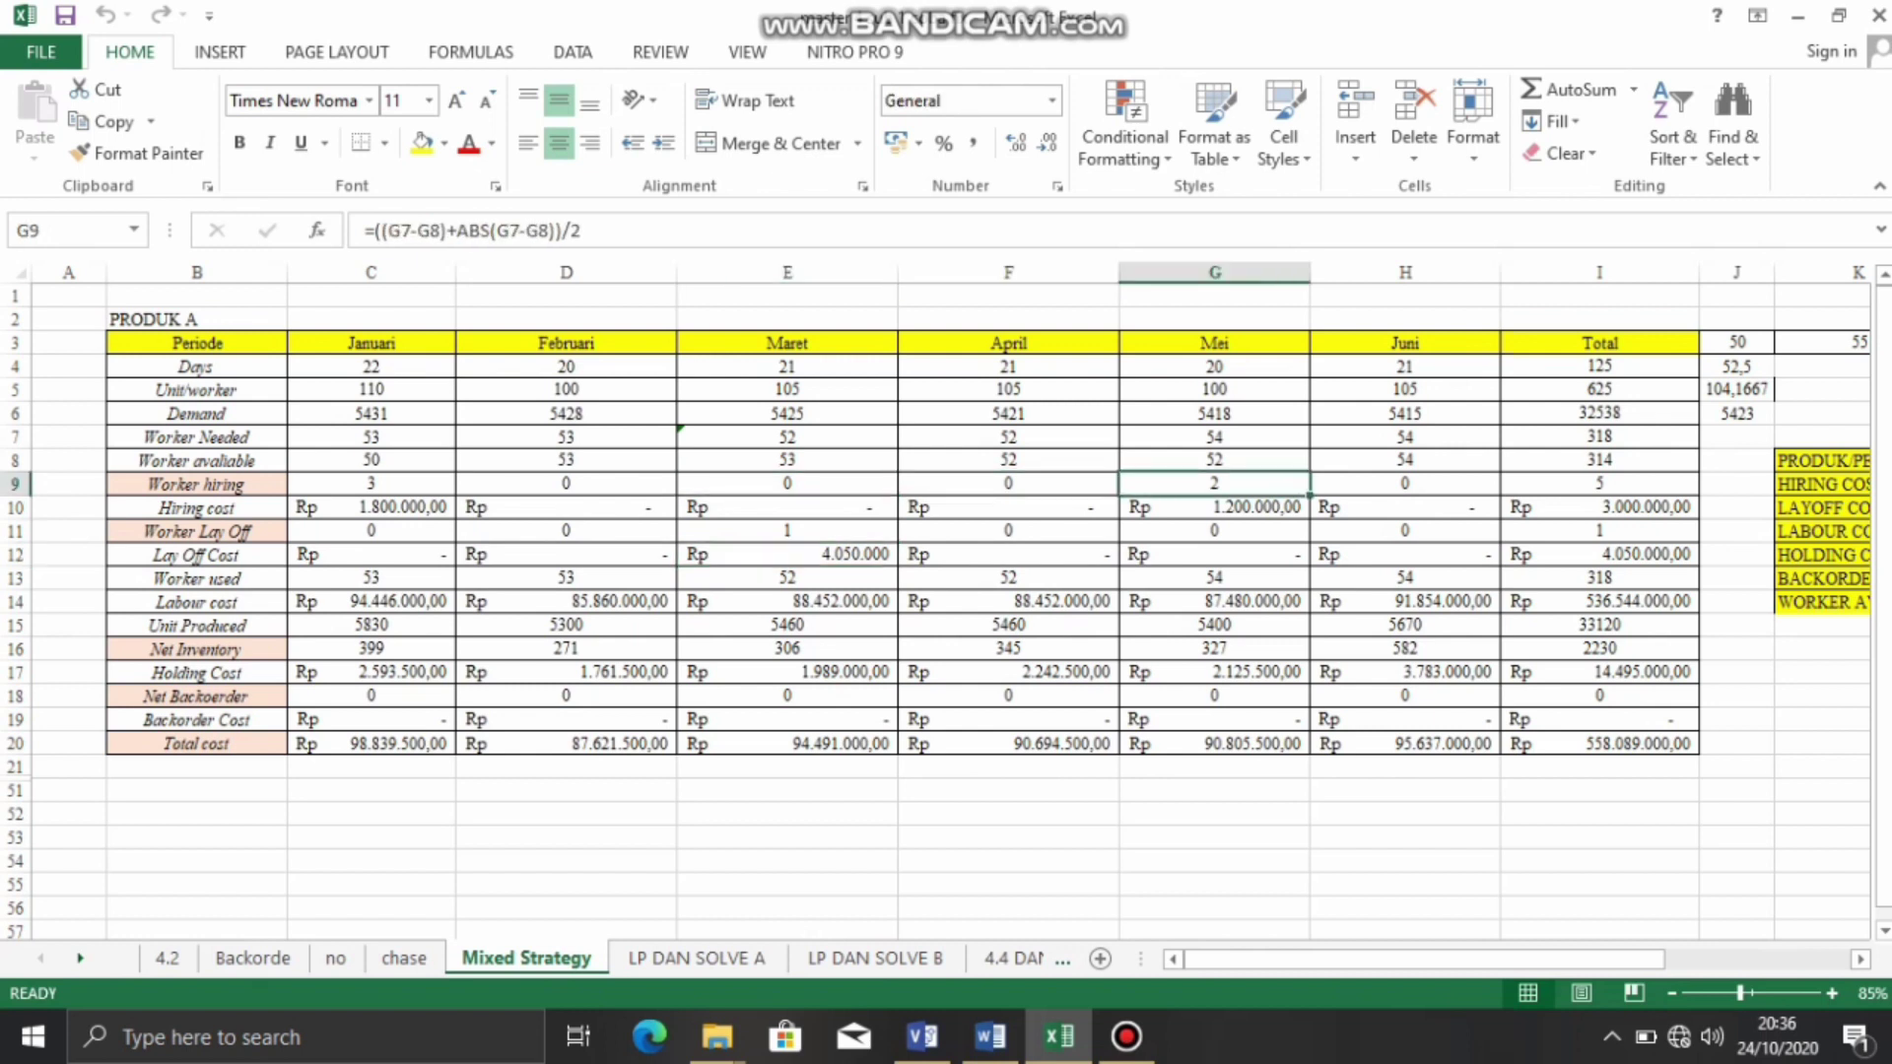
pyautogui.click(371, 578)
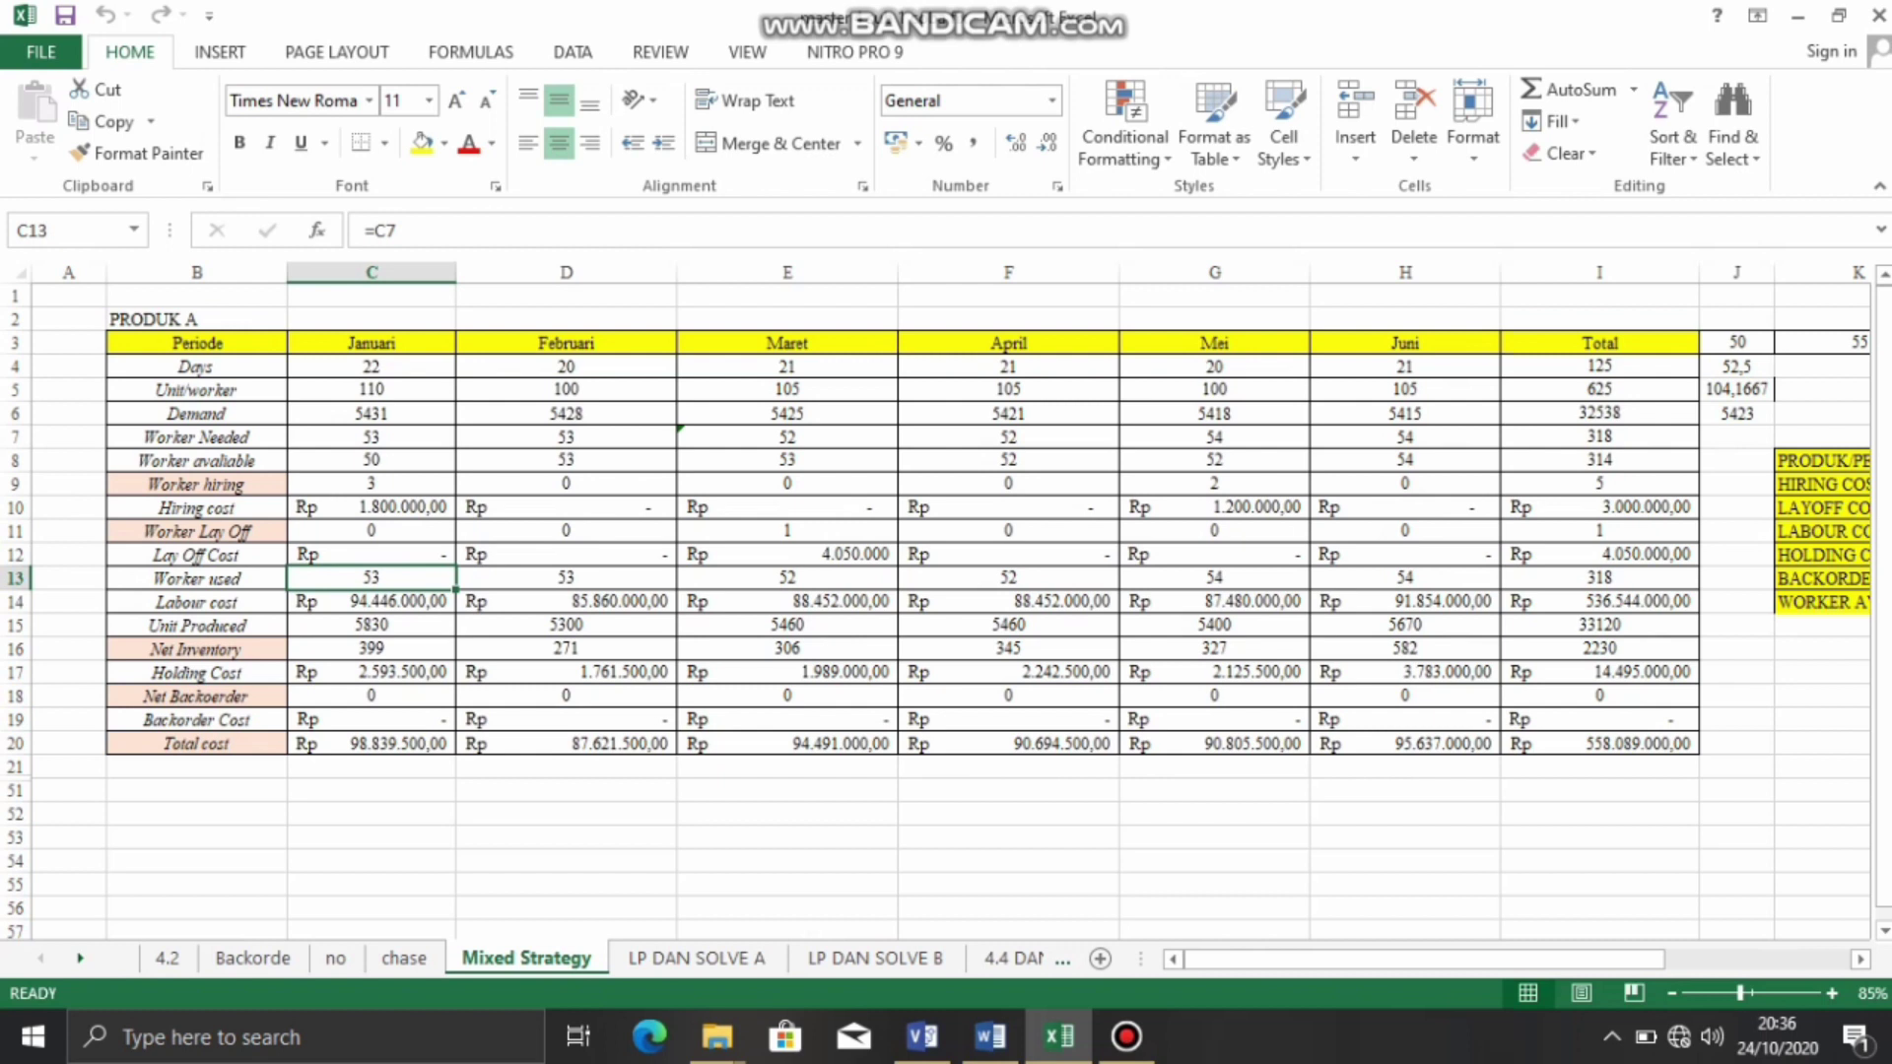
pyautogui.click(372, 437)
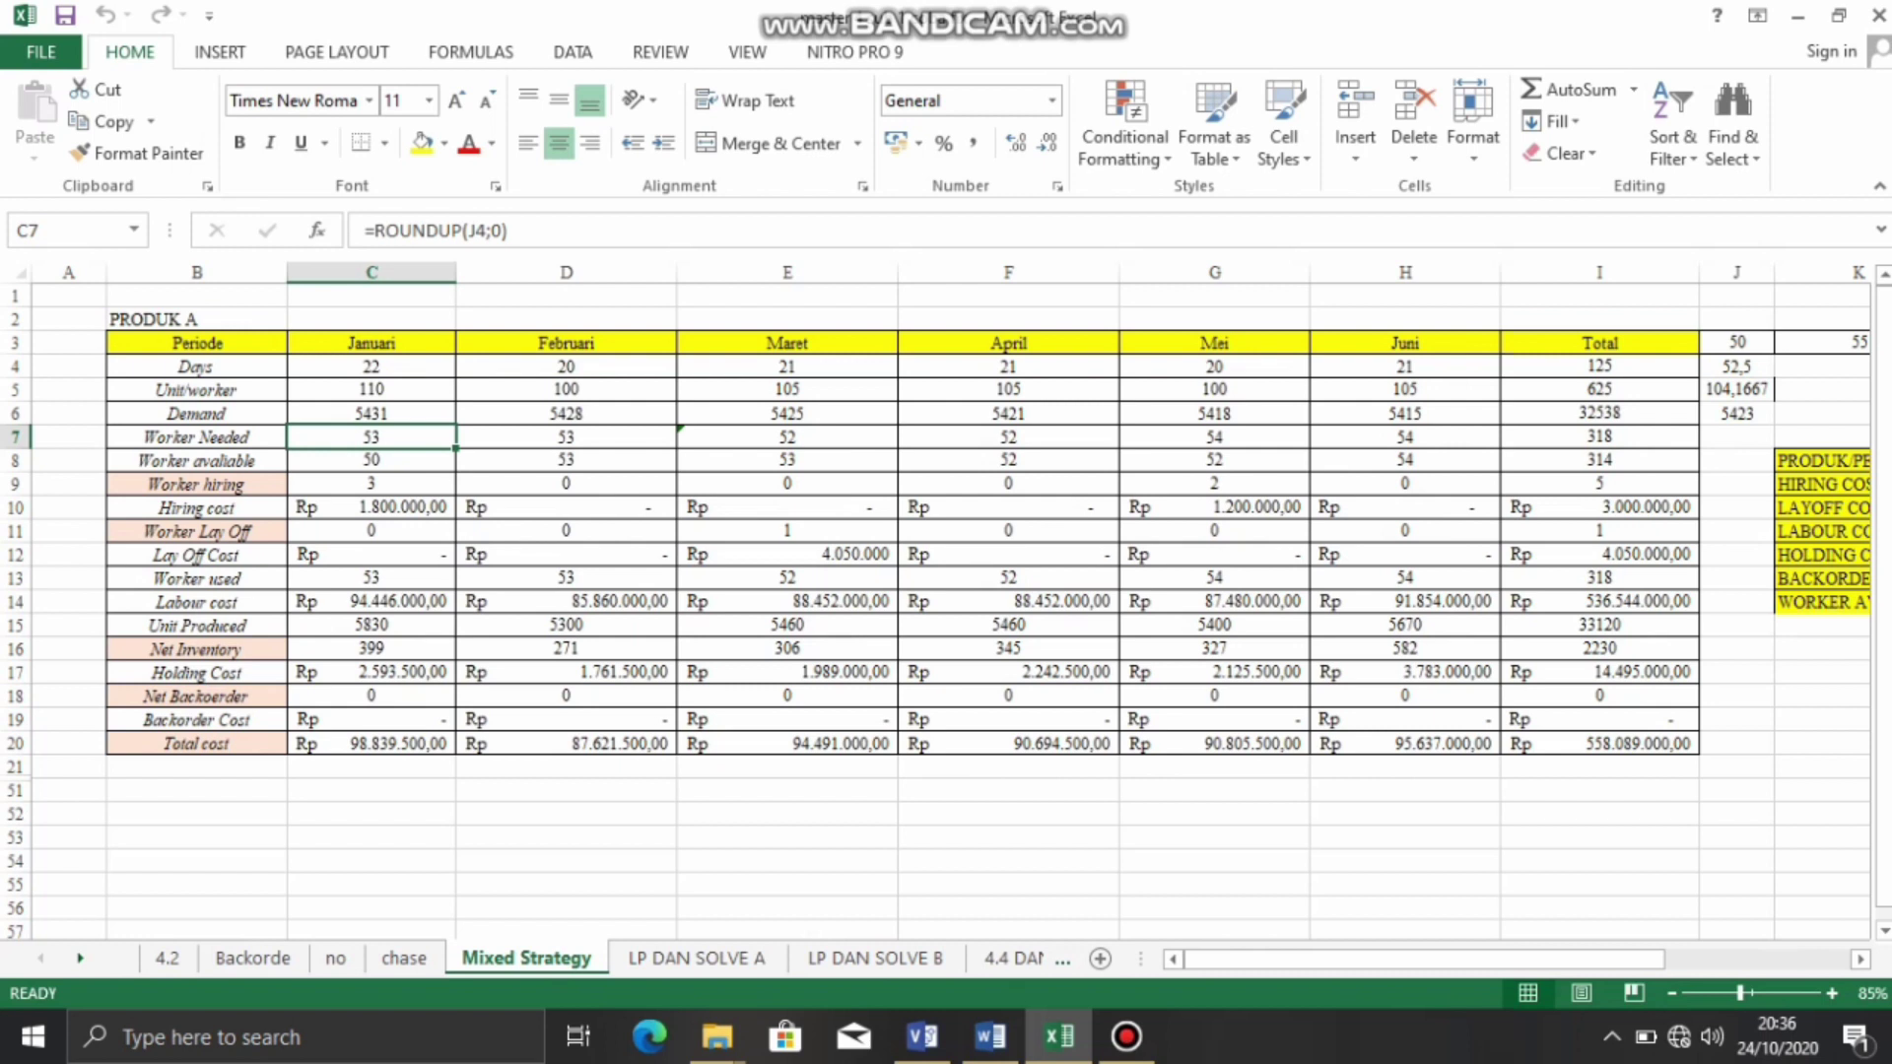
pyautogui.click(372, 579)
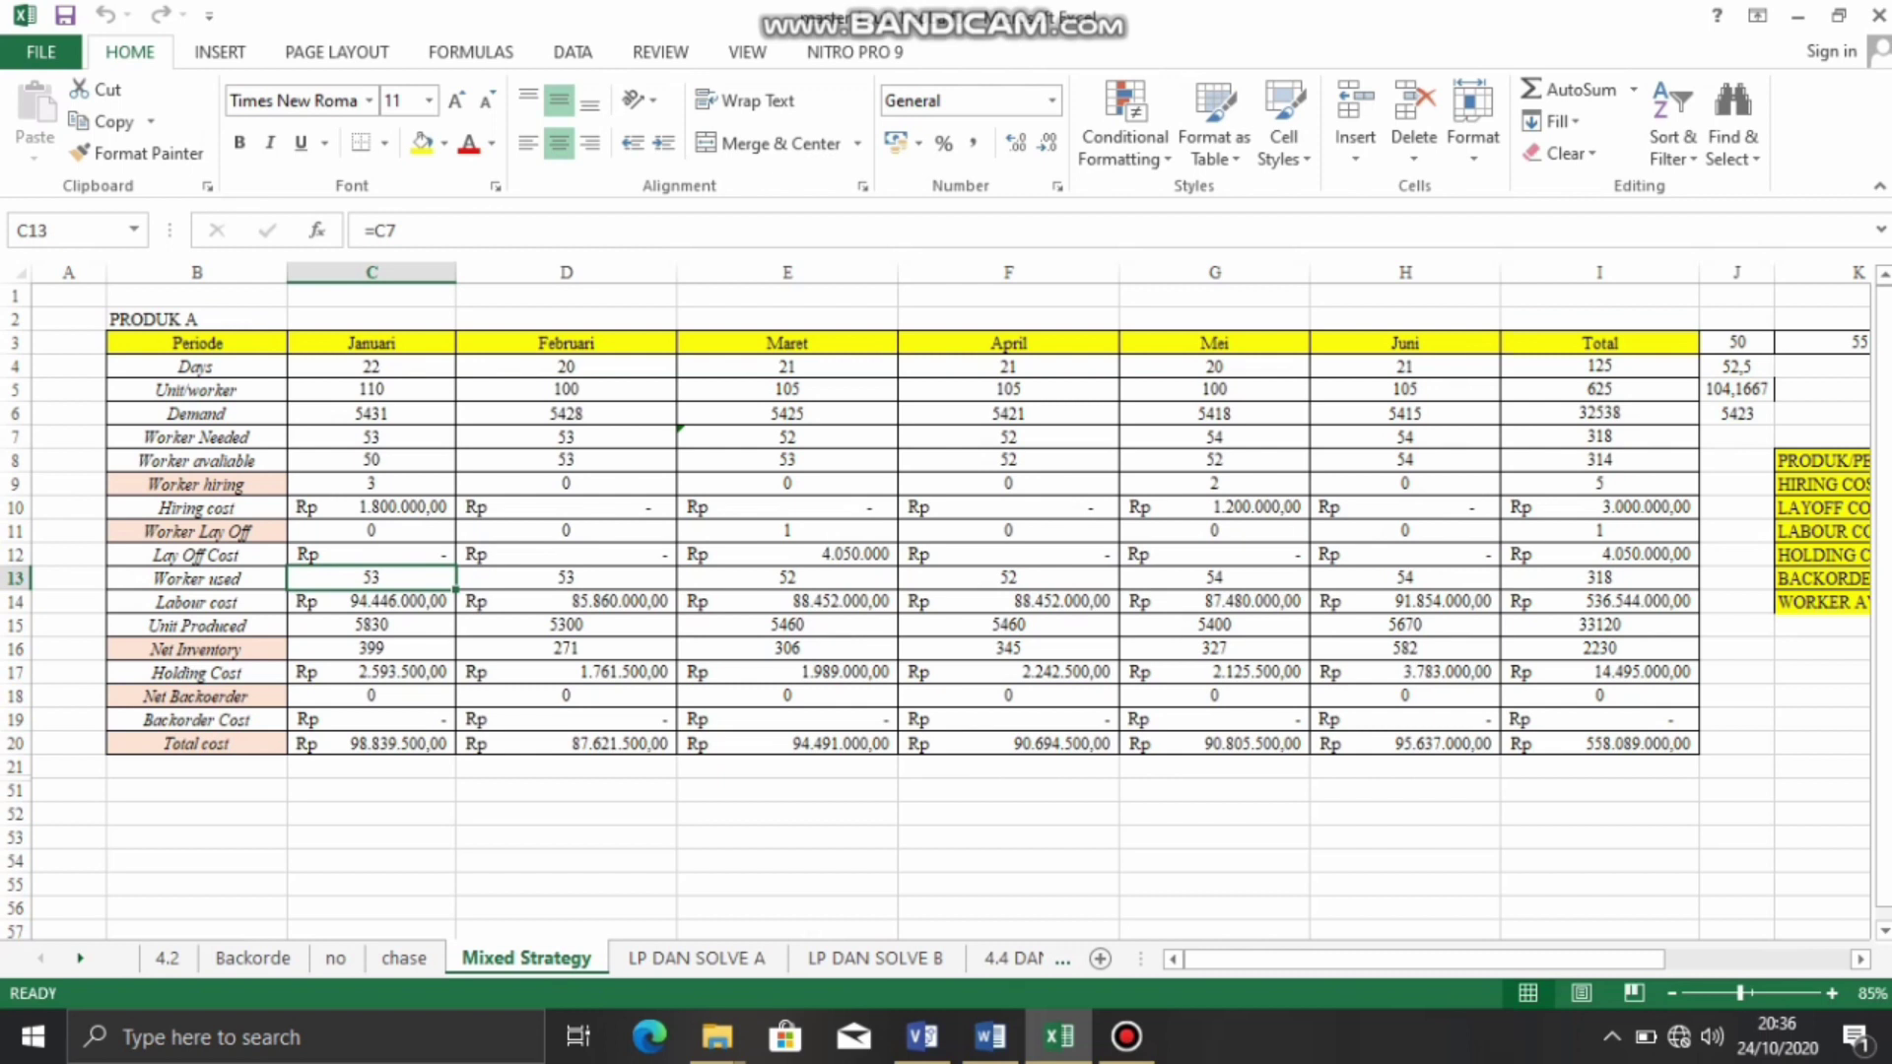
# Examine the Januari Labour cost, Unit Produced and Net Inventory formulas in C14 to C16.
pyautogui.click(371, 602)
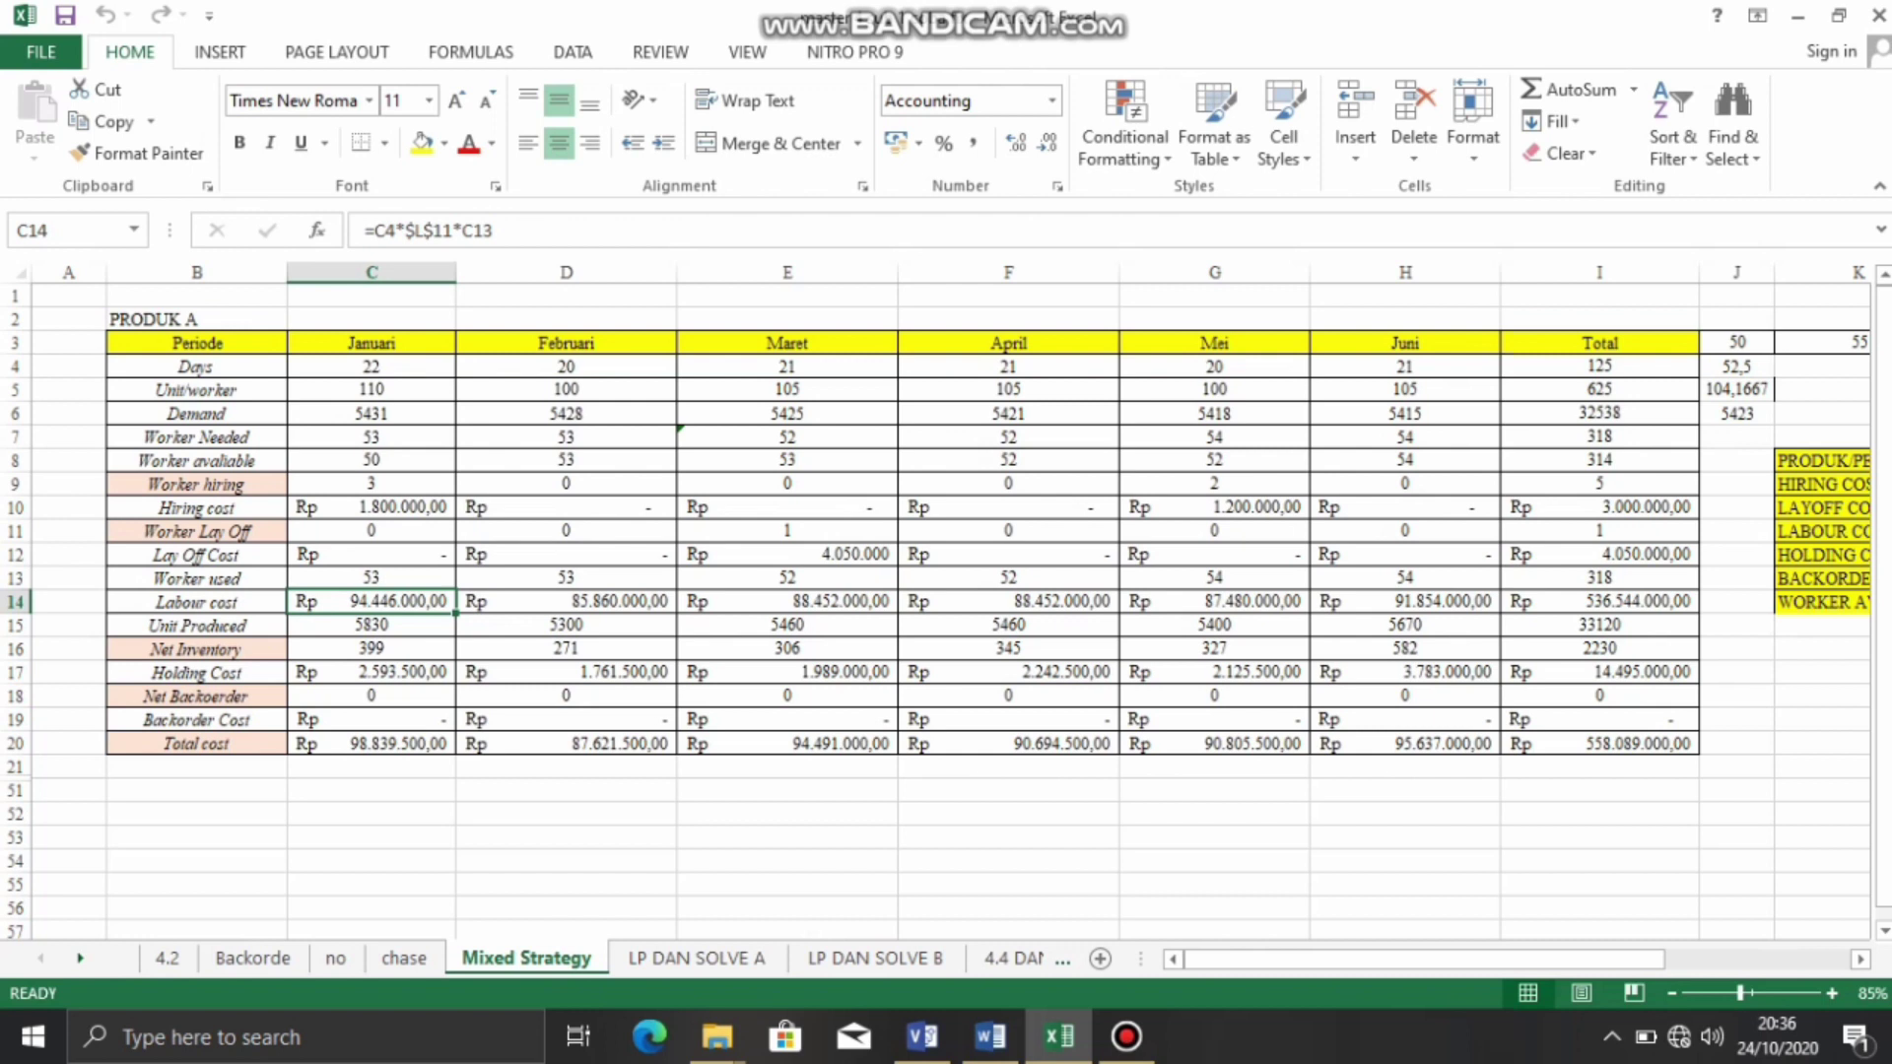
pyautogui.moveTo(1424, 959)
pyautogui.mouseDown()
pyautogui.moveTo(1494, 959)
pyautogui.moveTo(1389, 959)
pyautogui.mouseUp()
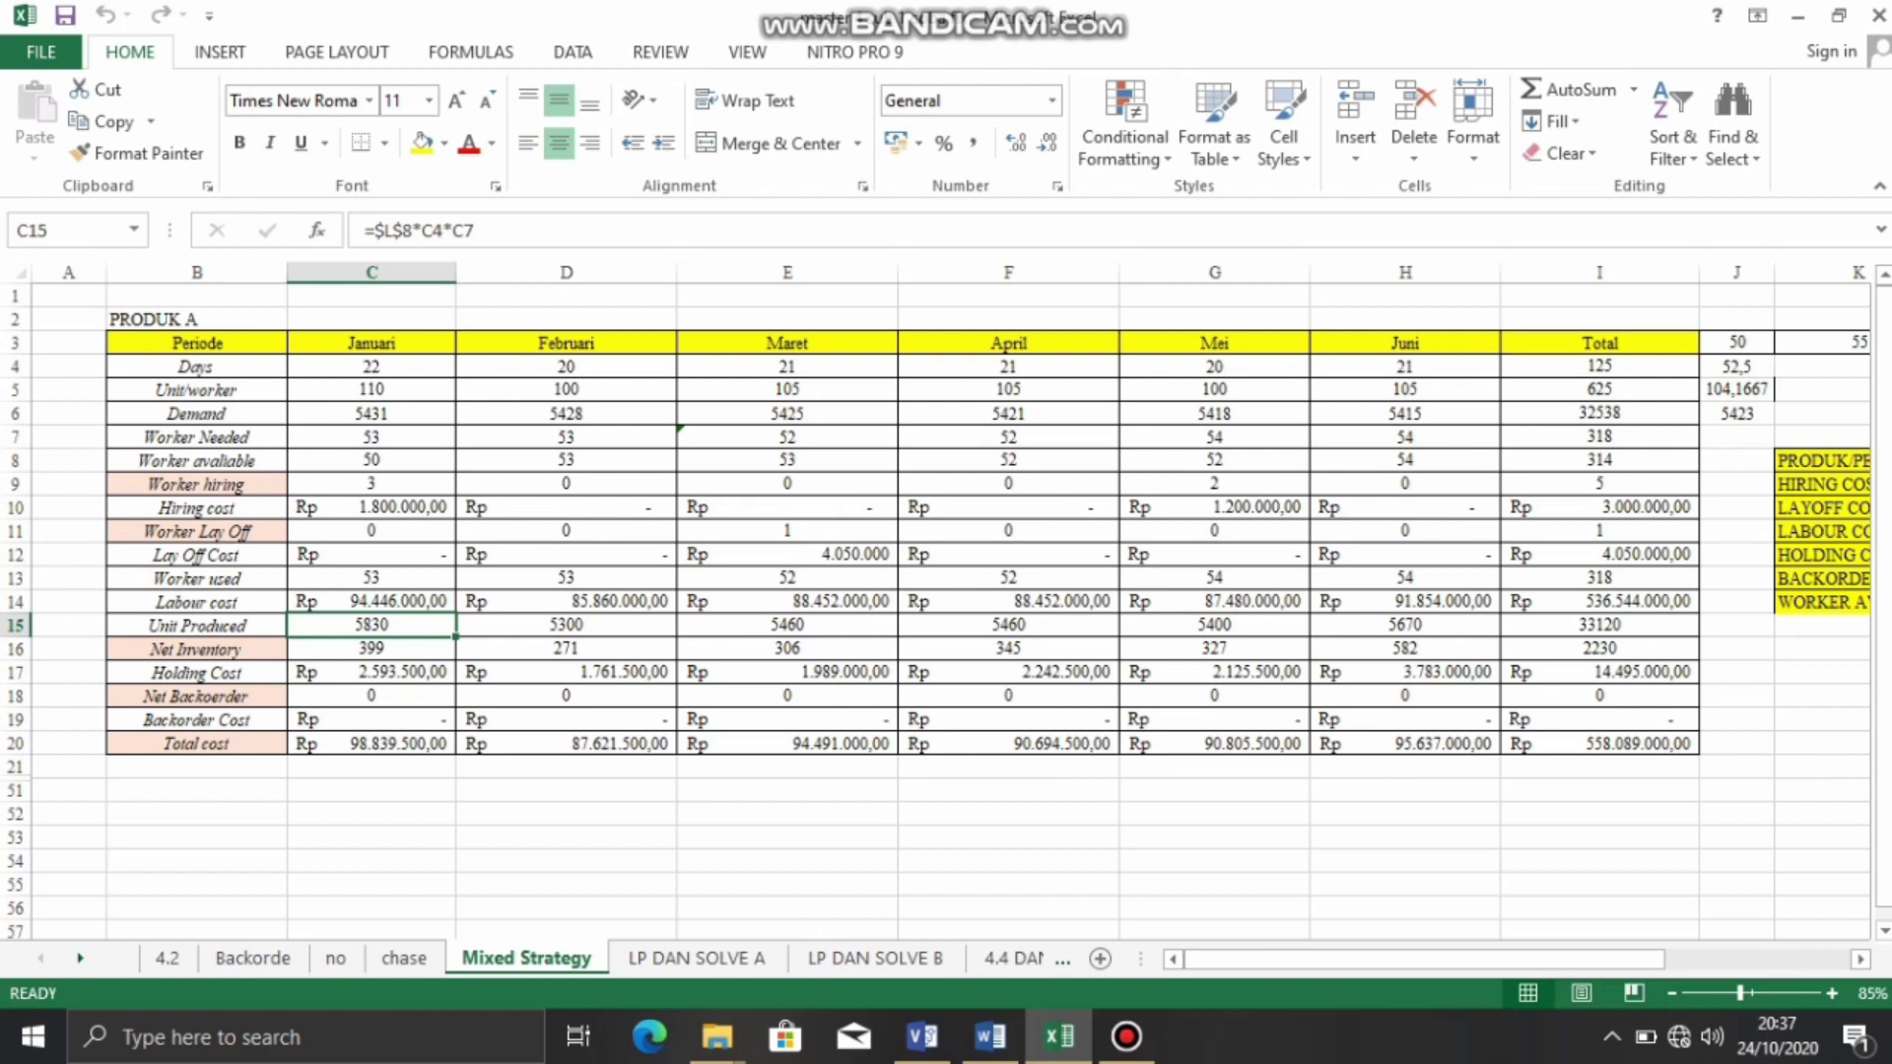
pyautogui.moveTo(1271, 959)
pyautogui.mouseDown()
pyautogui.moveTo(1320, 959)
pyautogui.moveTo(1270, 964)
pyautogui.mouseUp()
pyautogui.press('Down')
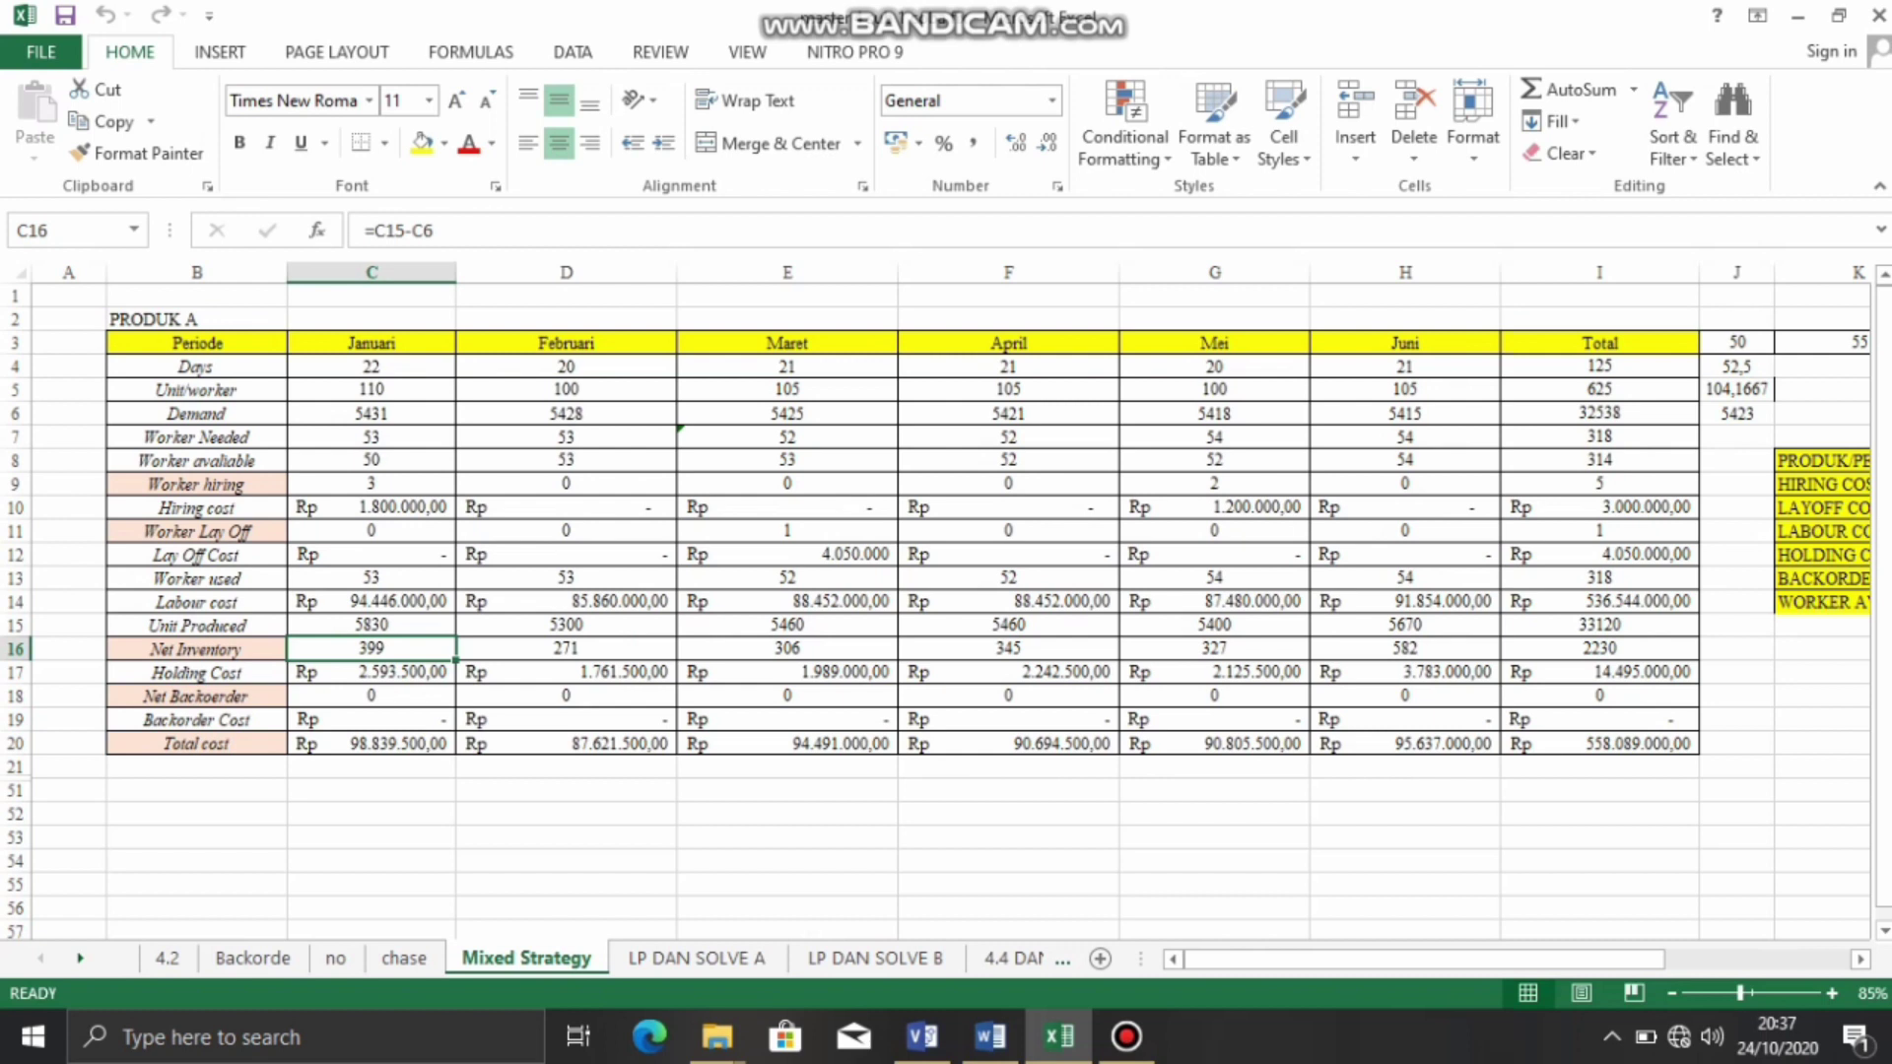
# Examine the Januari Holding Cost formula in C17 and trace its rate to the HOLDING COST cell L12.
pyautogui.click(372, 673)
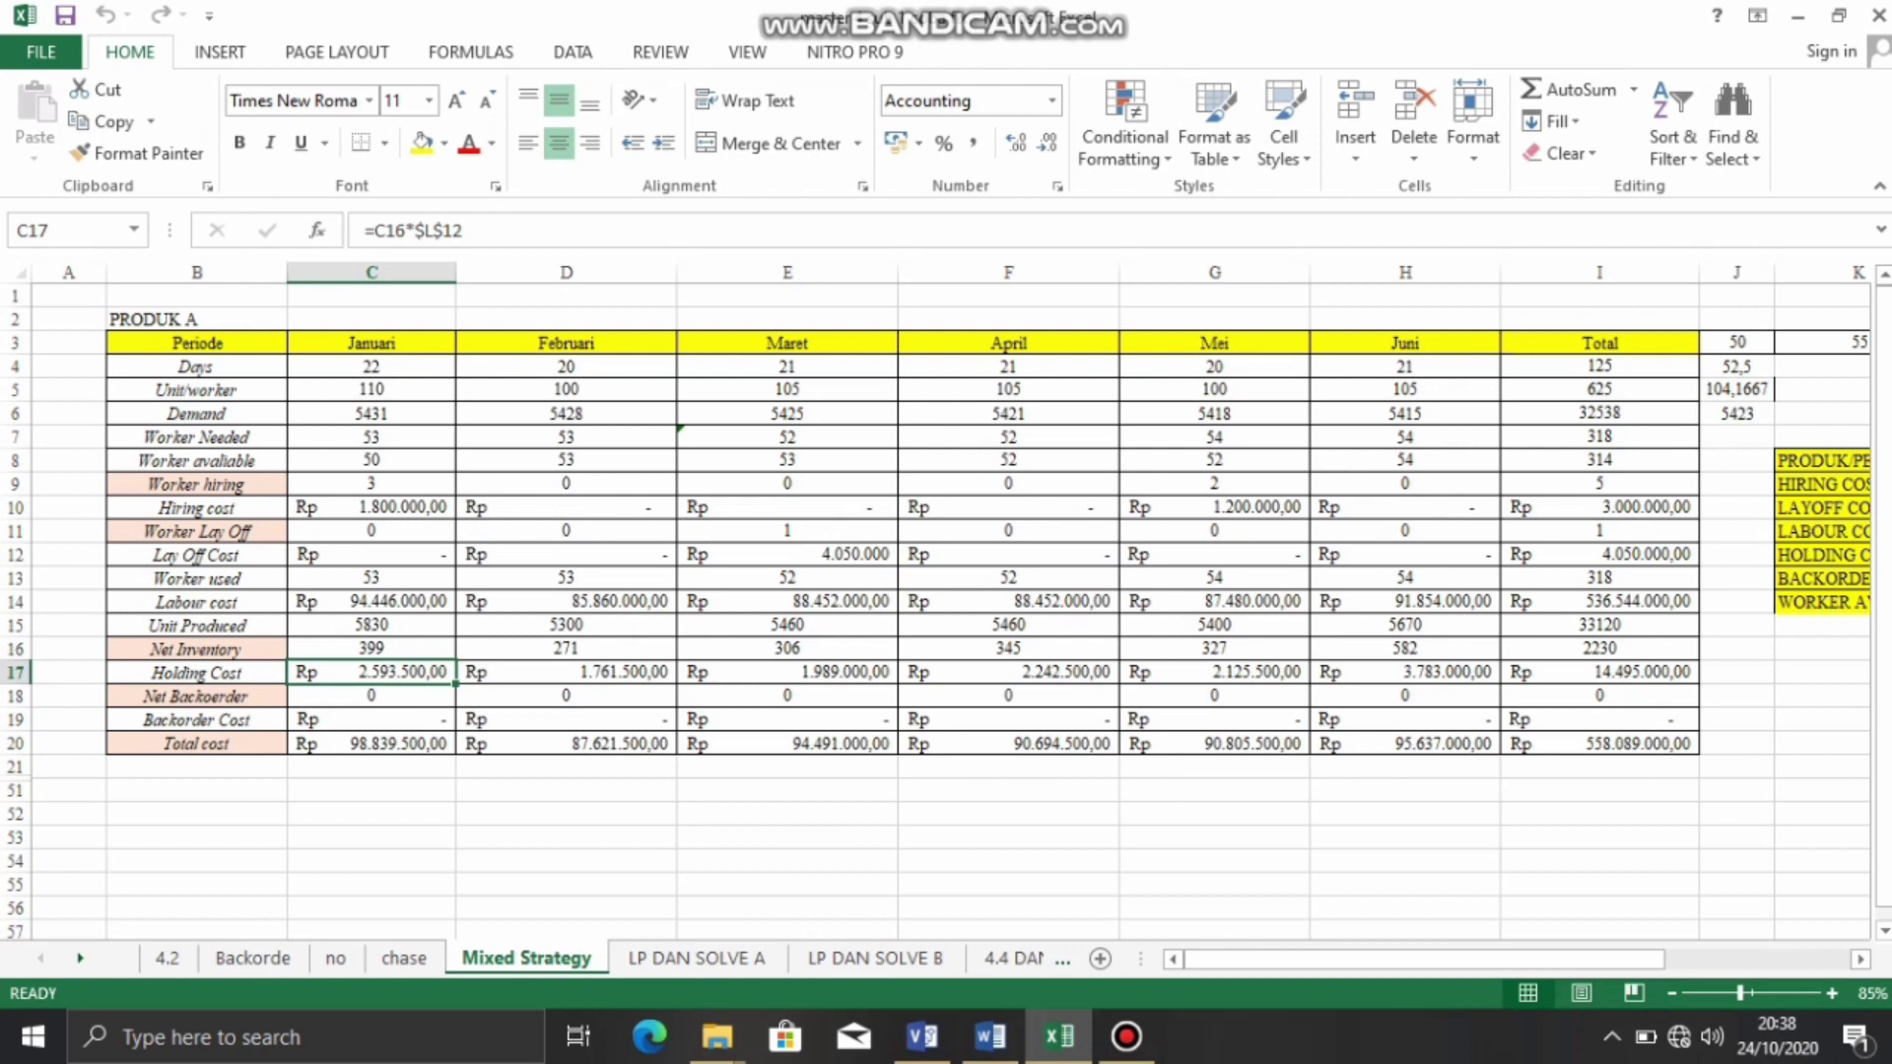
pyautogui.moveTo(1429, 959); pyautogui.dragTo(1544, 959)
pyautogui.click(1131, 556)
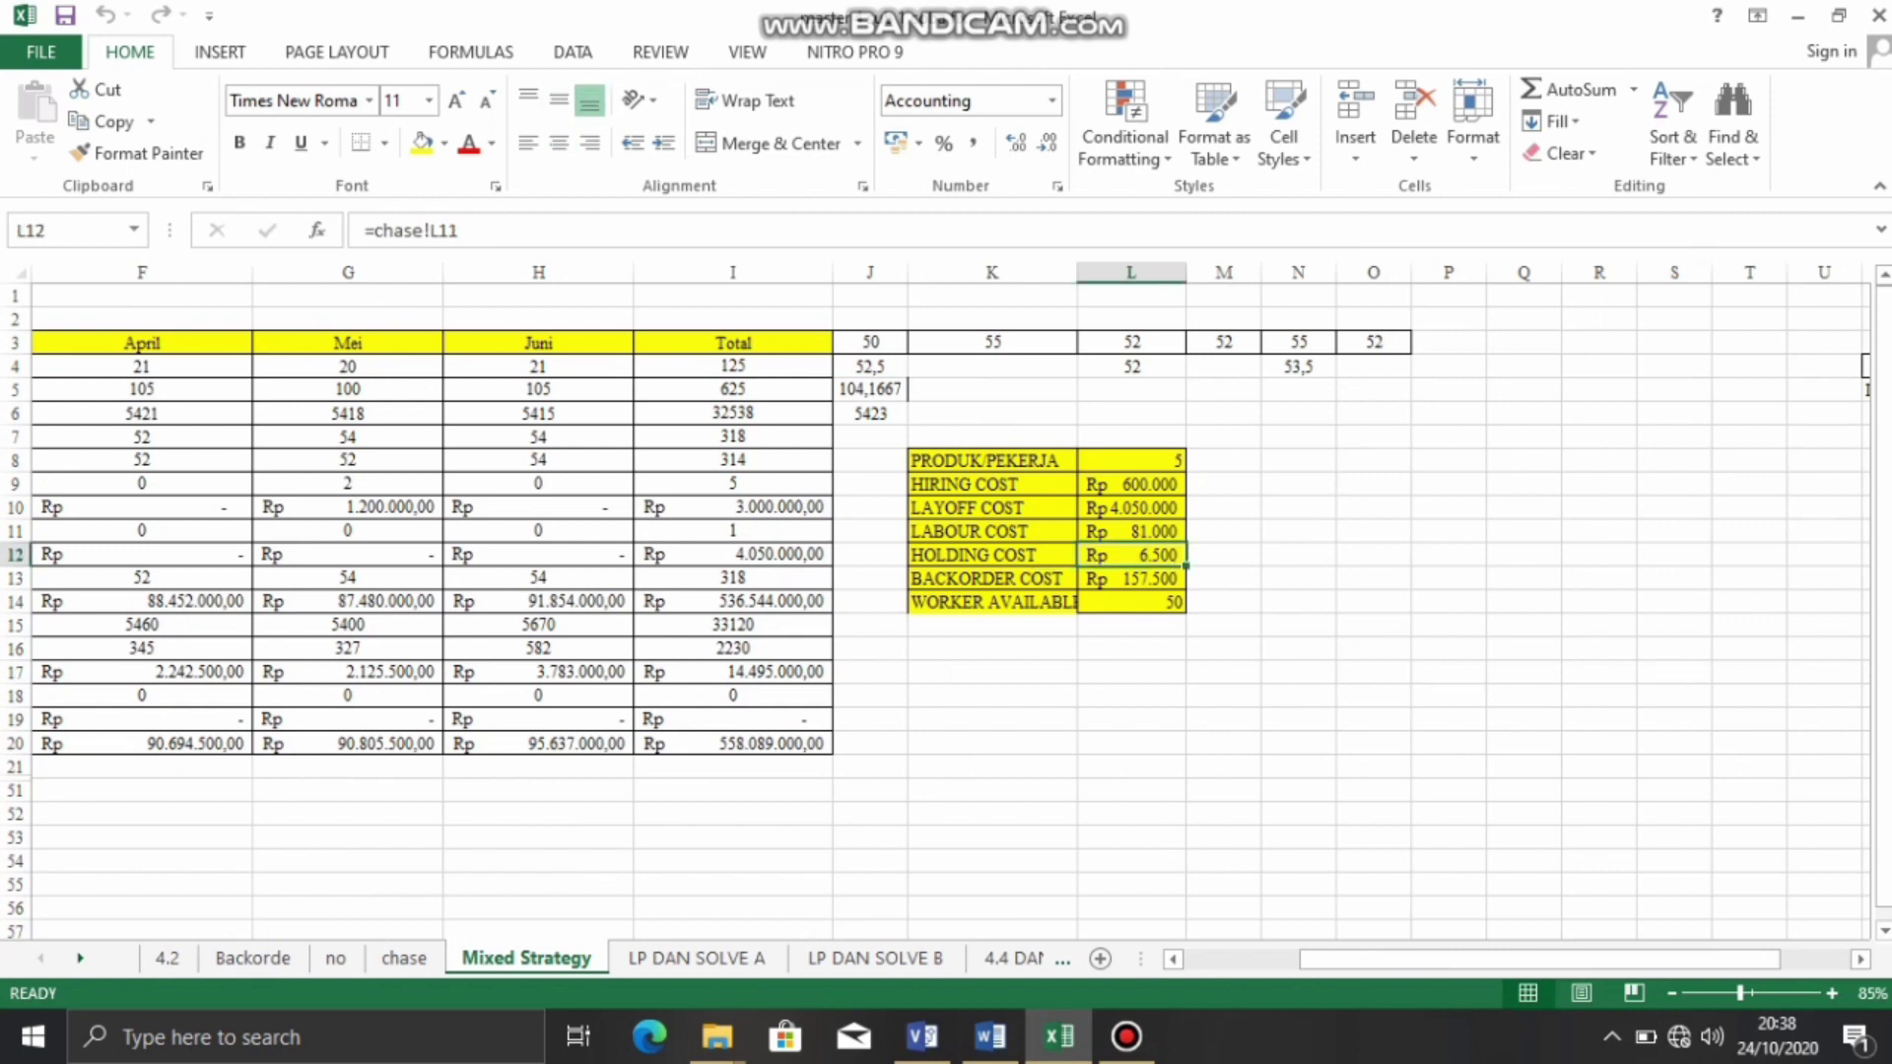
pyautogui.moveTo(1540, 959); pyautogui.dragTo(1424, 958)
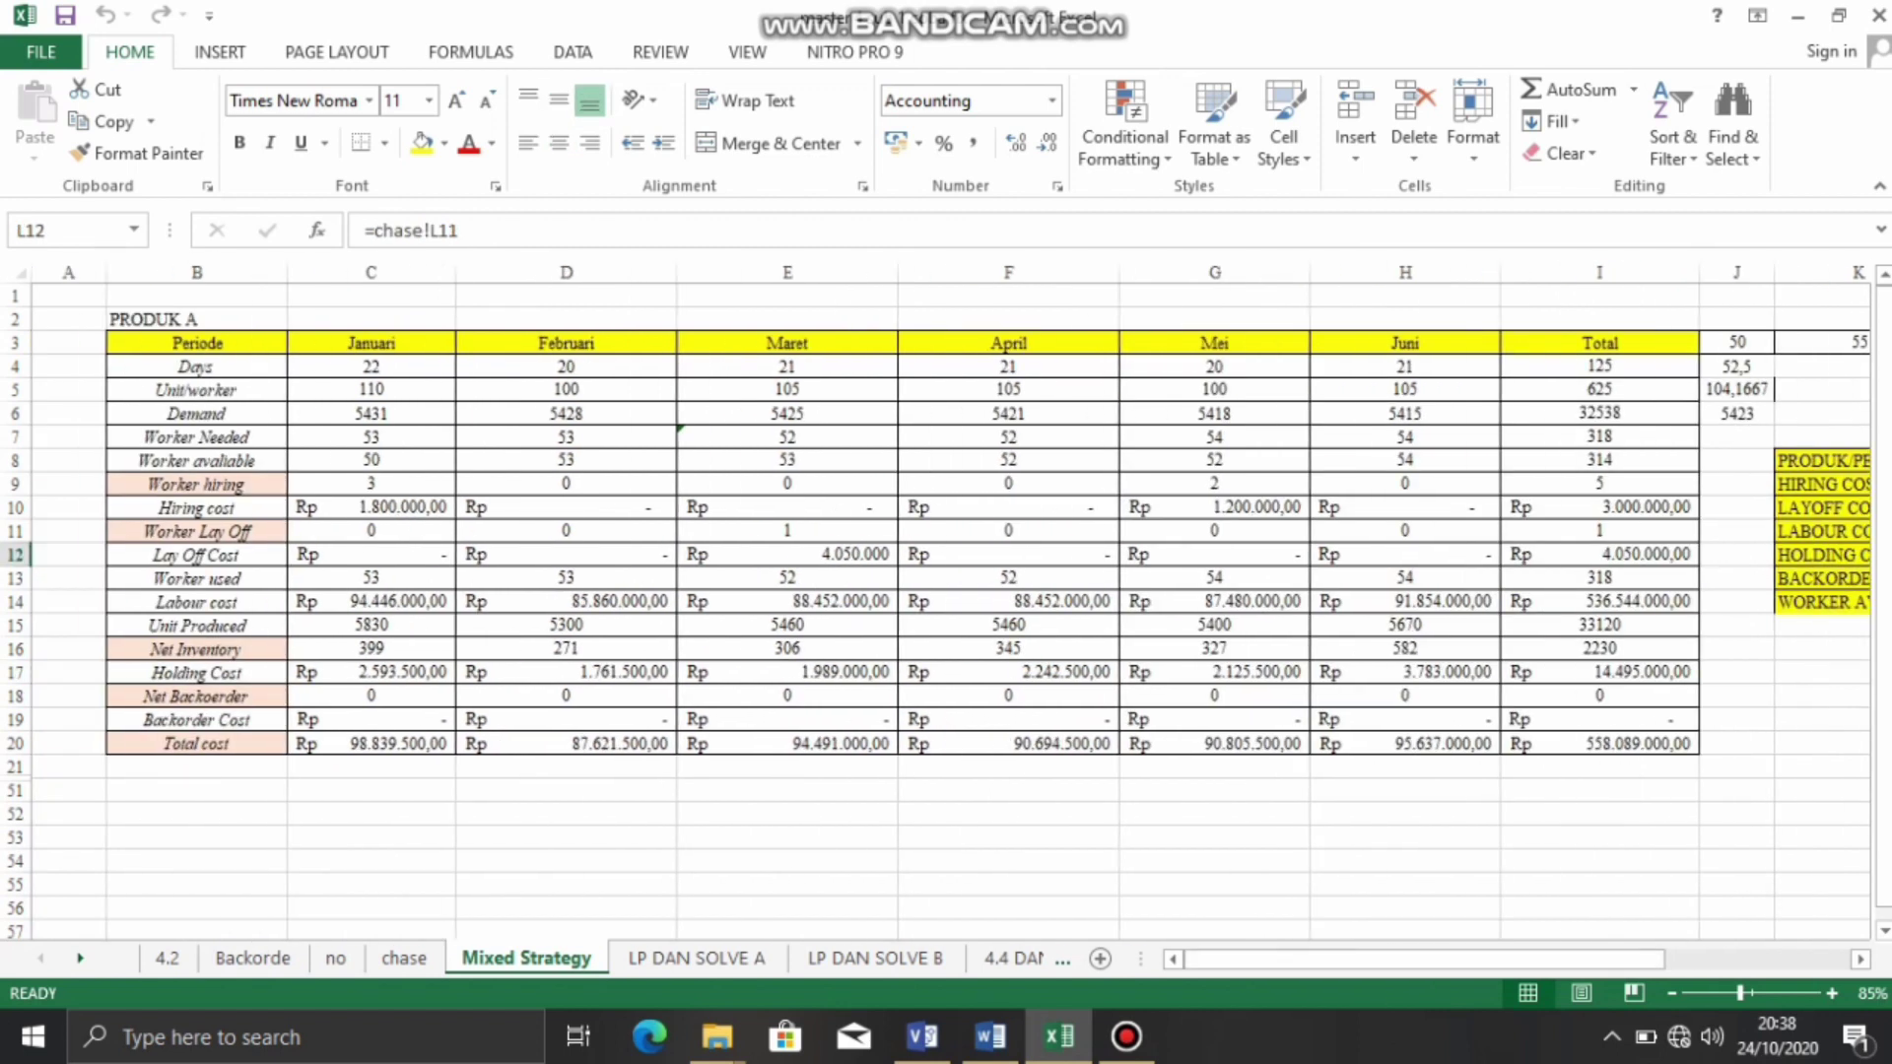
# Compare the Net Backorder formulas for Januari, Februari and Maret in C18, D18 and E18.
pyautogui.click(371, 696)
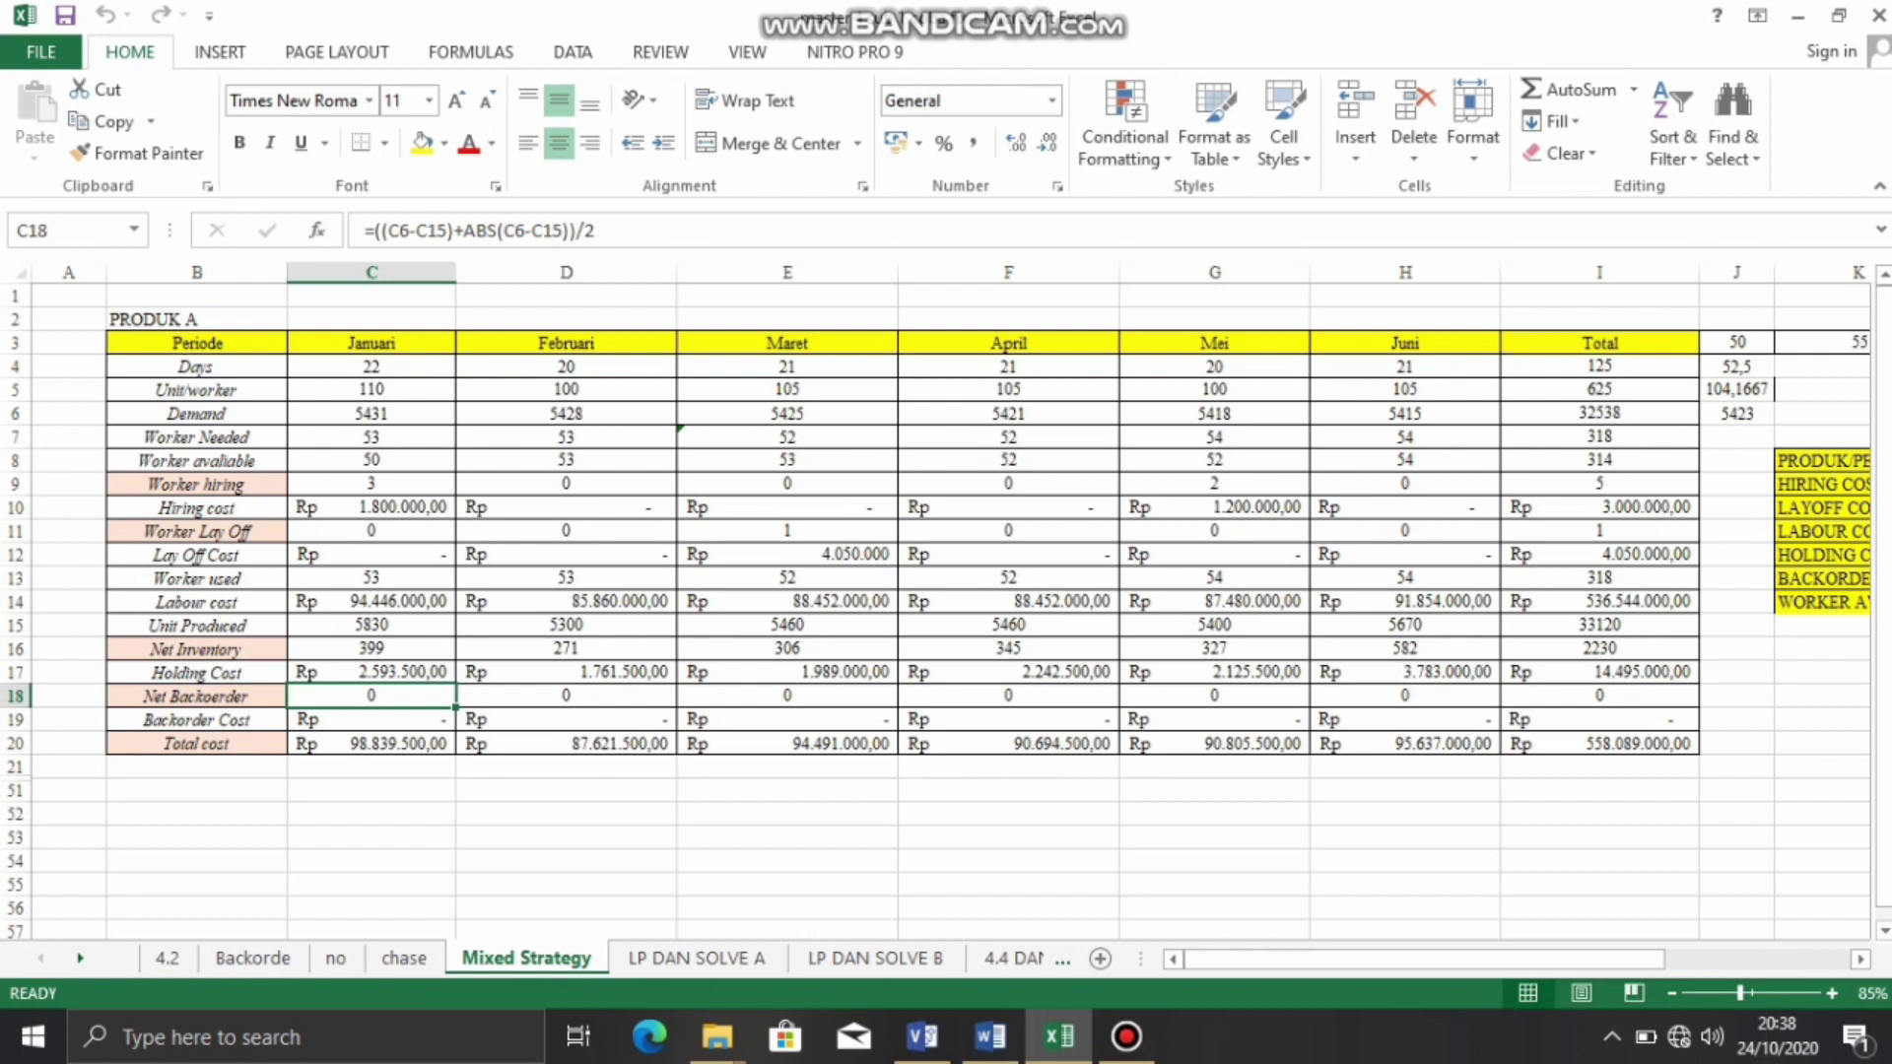
pyautogui.click(565, 695)
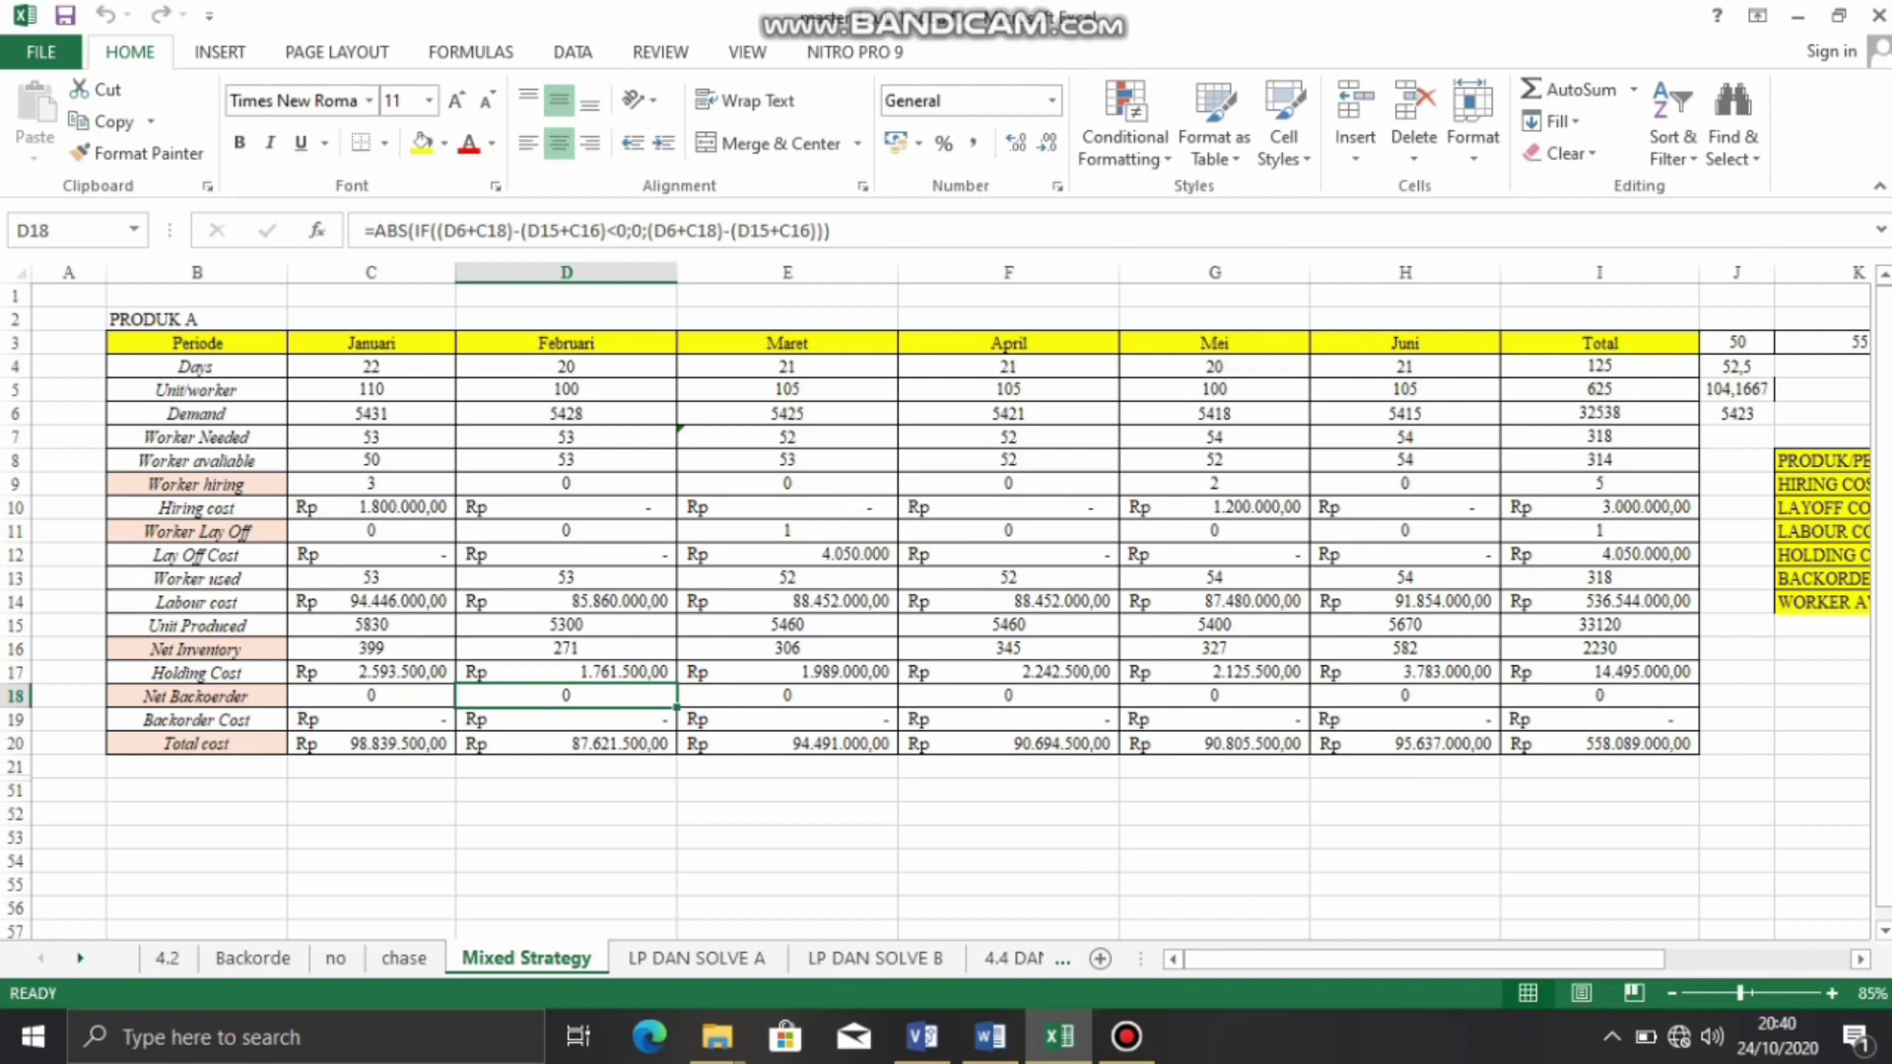
pyautogui.click(788, 695)
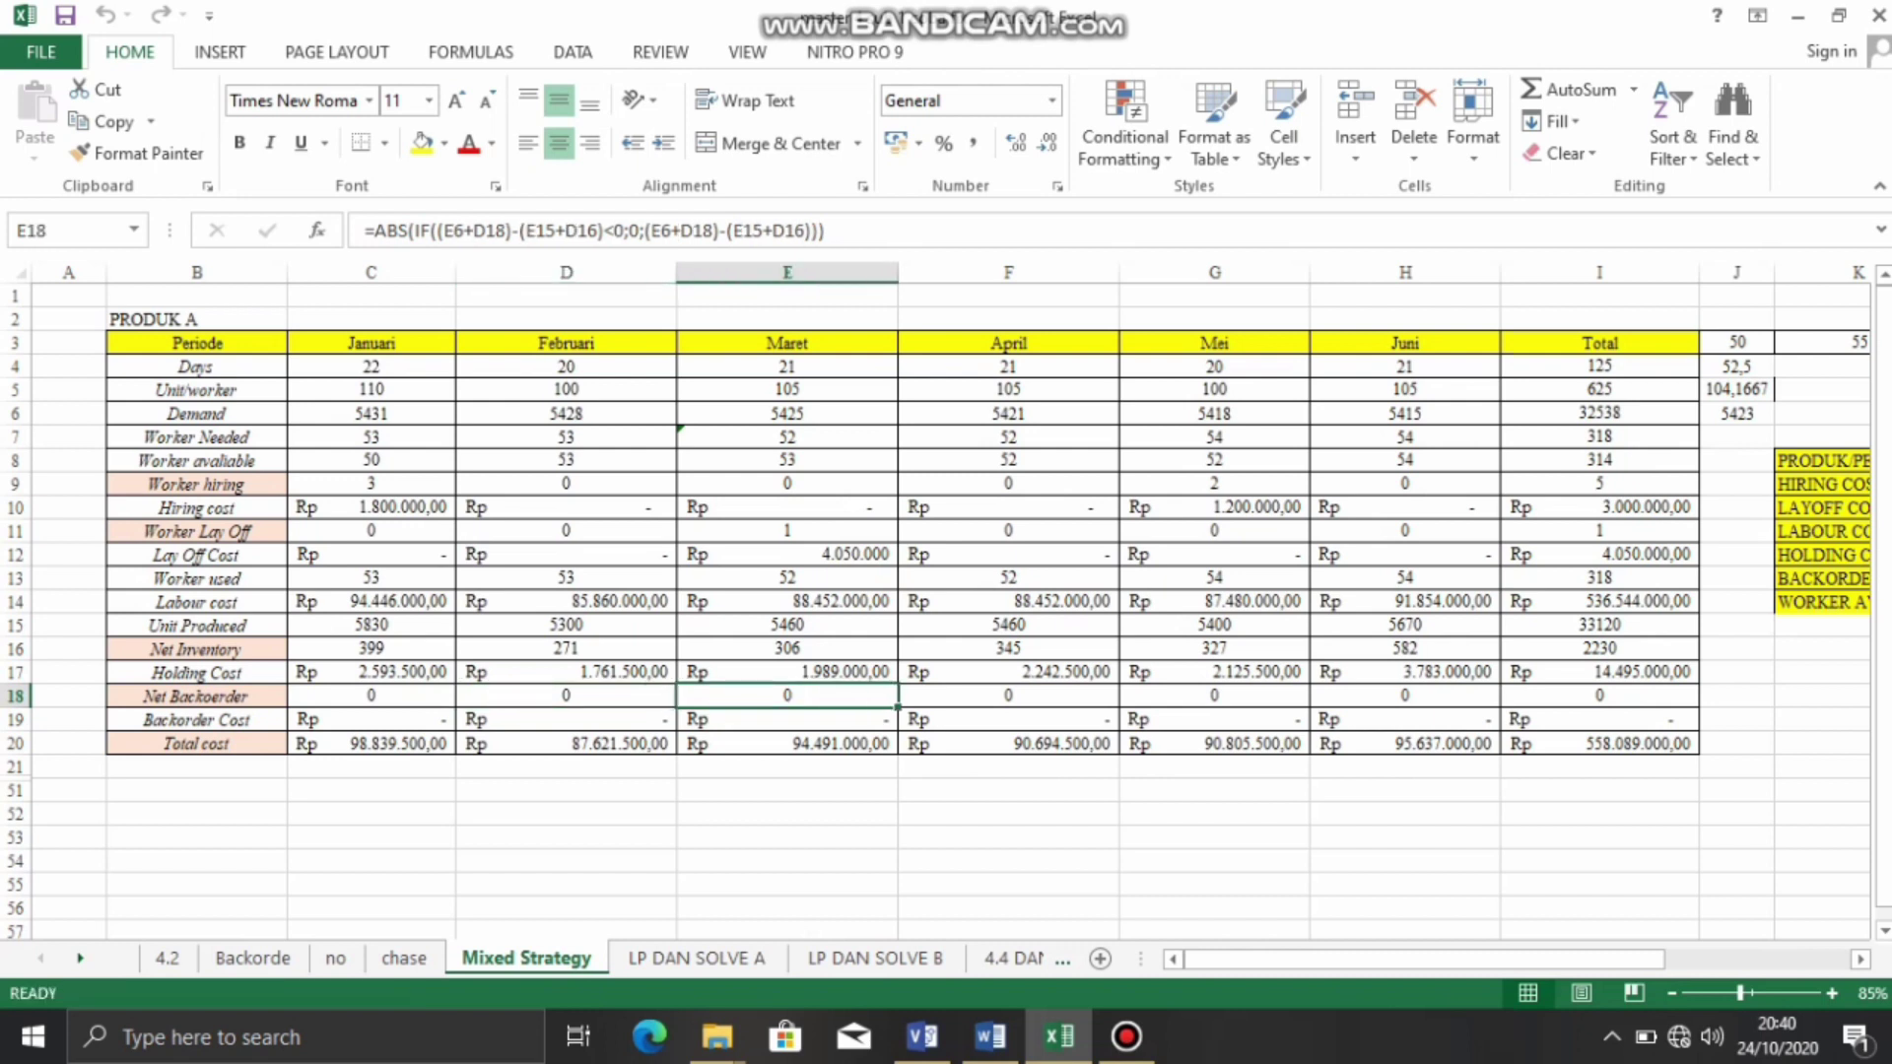
# Examine the Januari Backorder Cost formula in C19 and trace its rate to the BACKORDER COST cell L13.
pyautogui.click(372, 721)
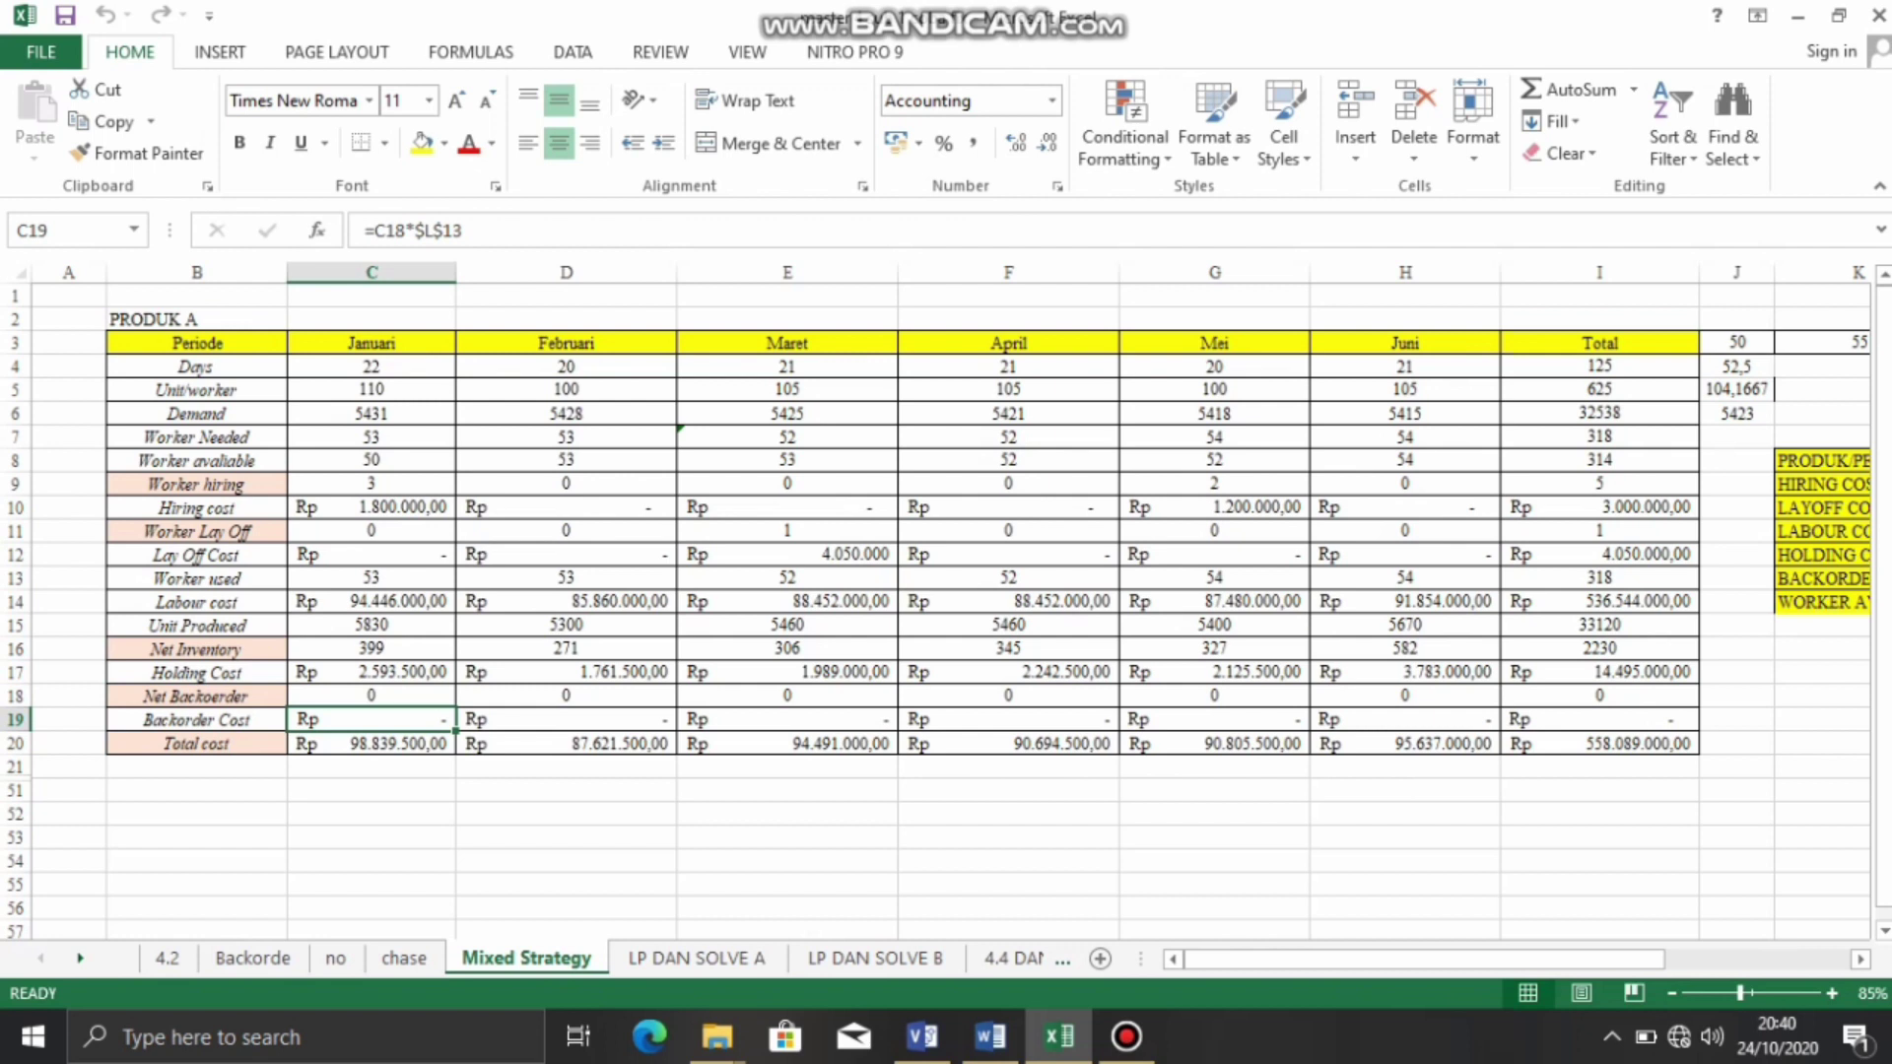
pyautogui.moveTo(1390, 958); pyautogui.dragTo(1462, 959)
pyautogui.click(1574, 578)
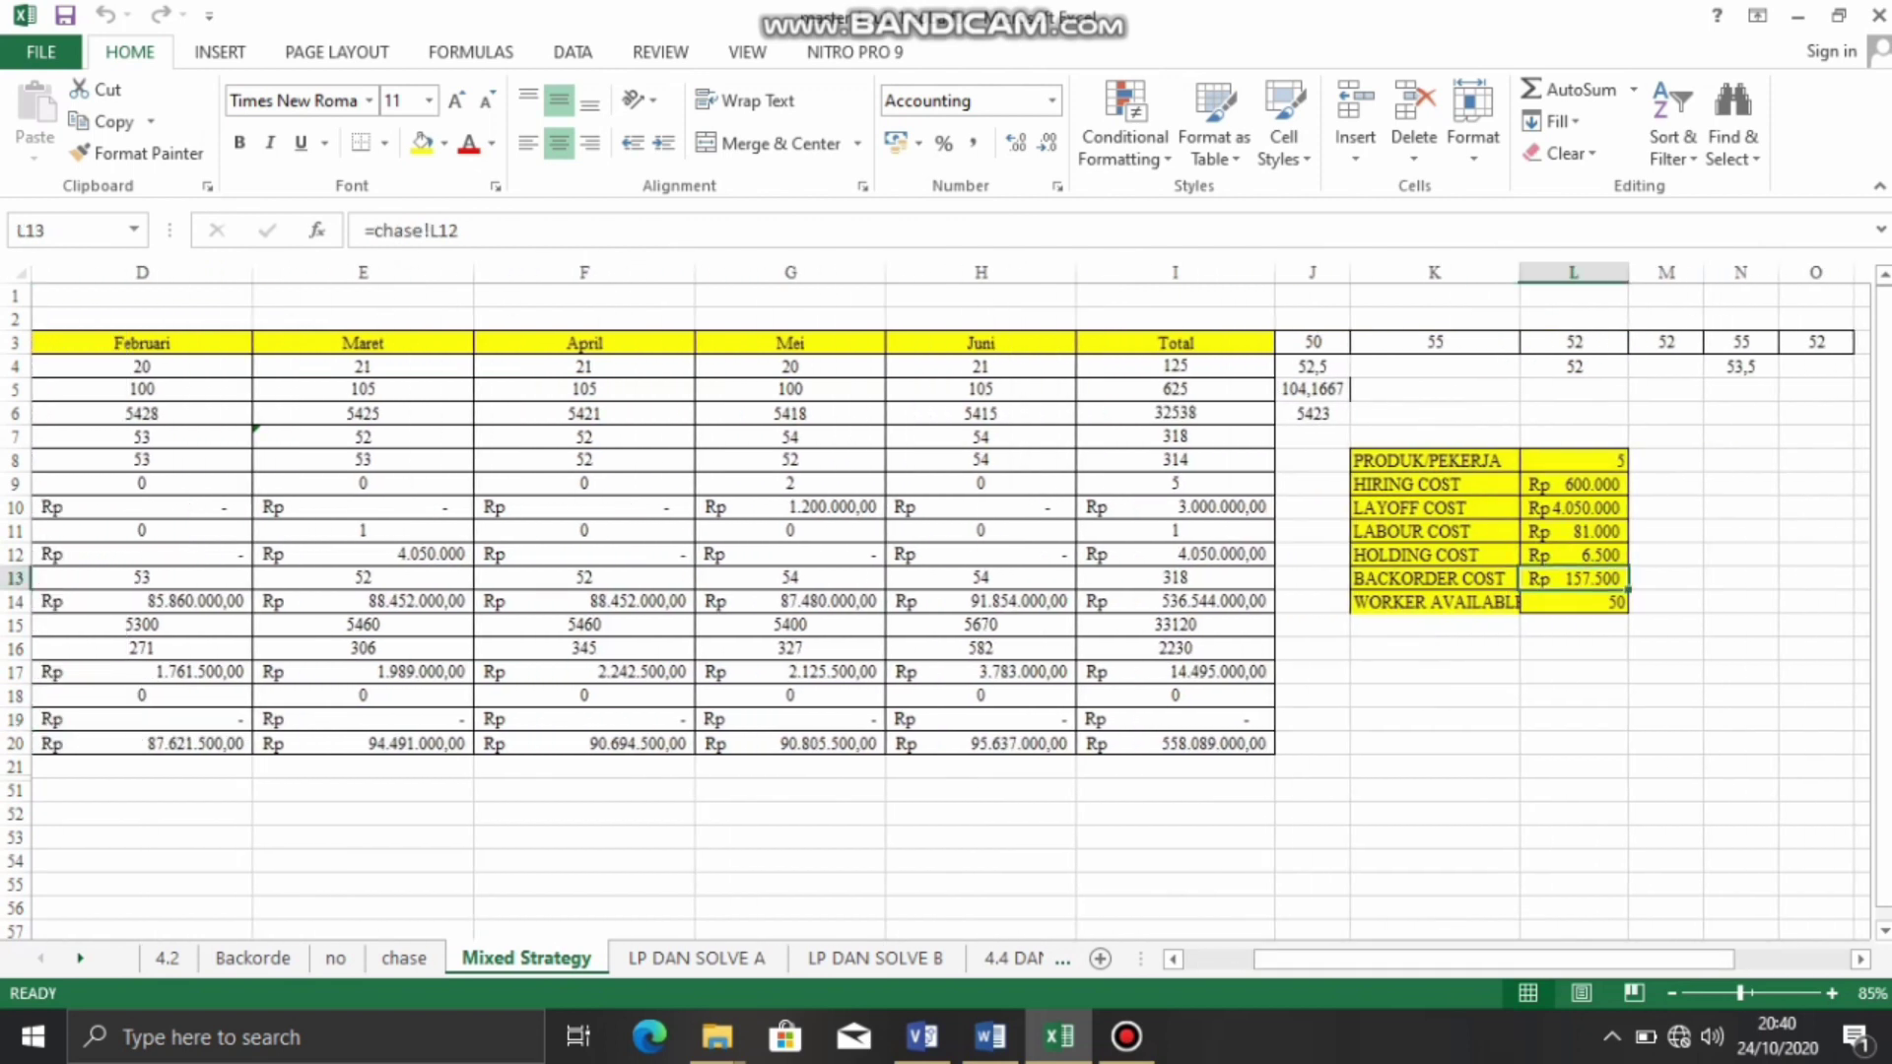
pyautogui.moveTo(1492, 958); pyautogui.dragTo(1421, 958)
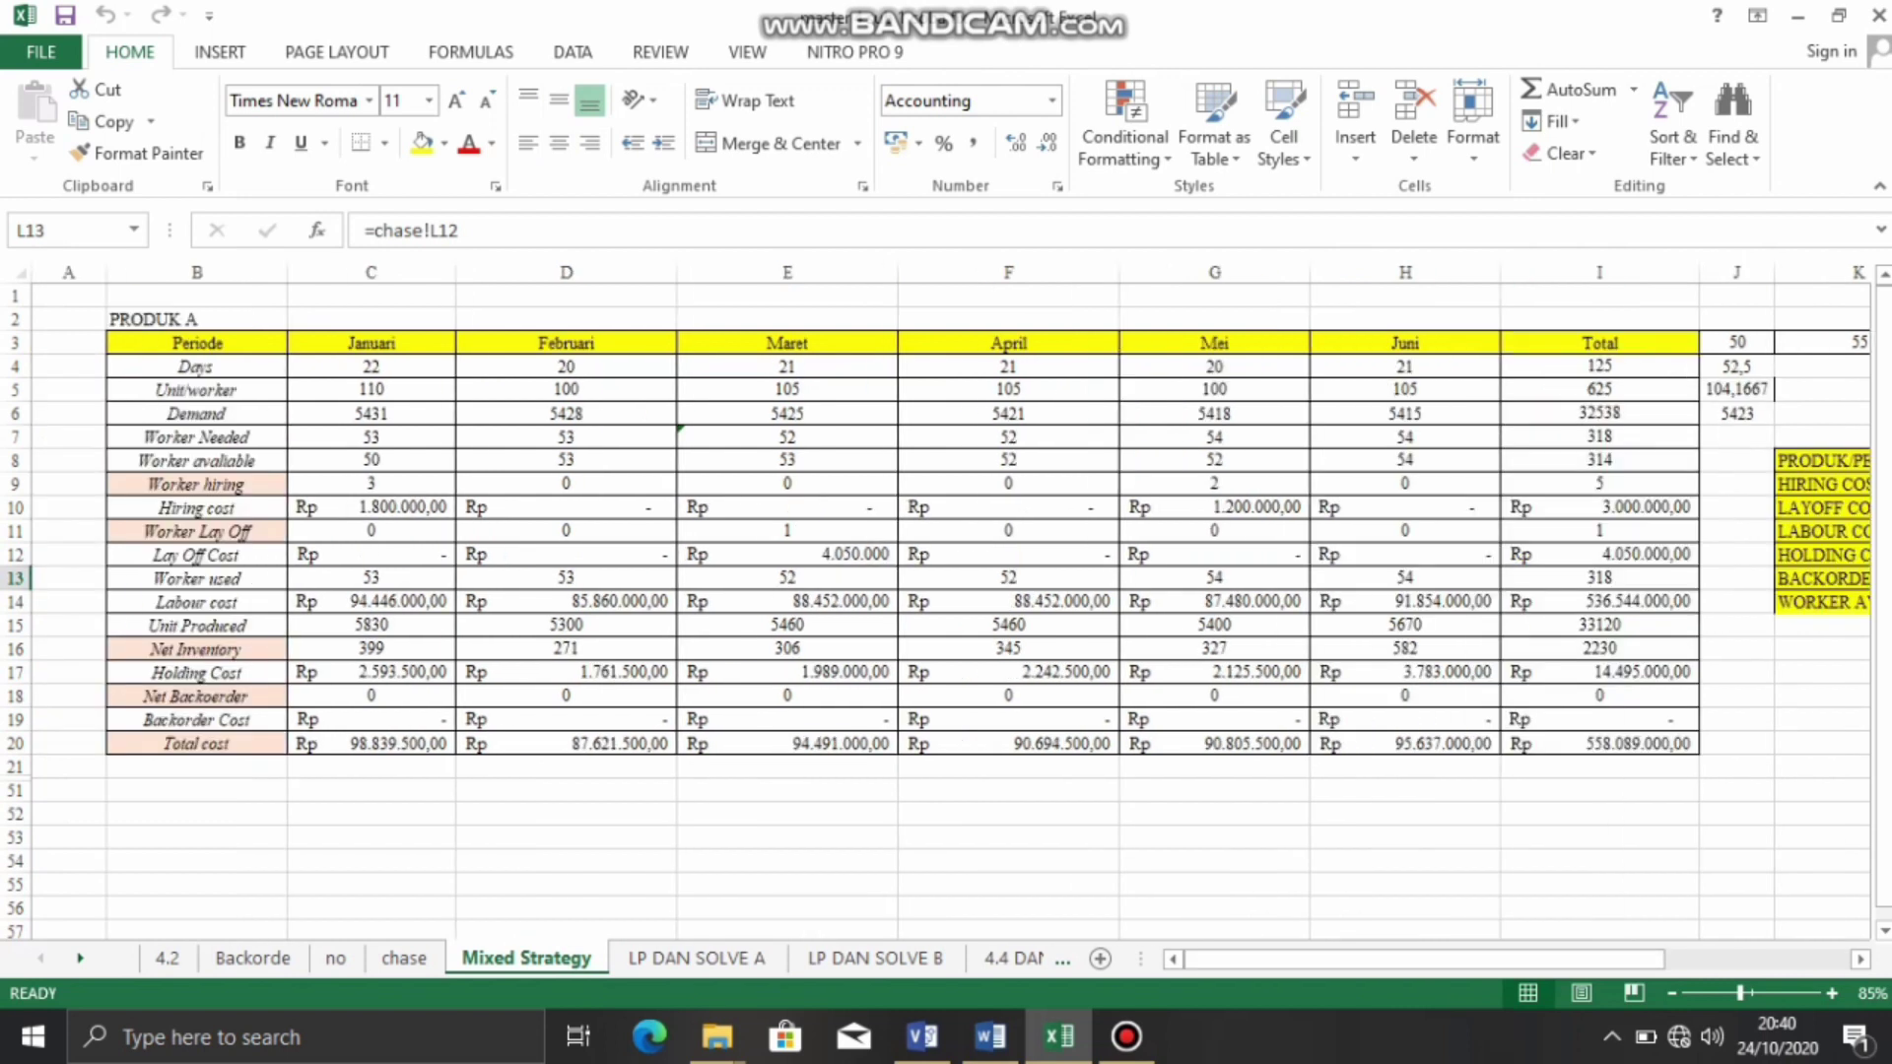
# Examine the SUM formulas of the Total cost row for Januari in C20 and for the overall total in I20.
pyautogui.click(372, 744)
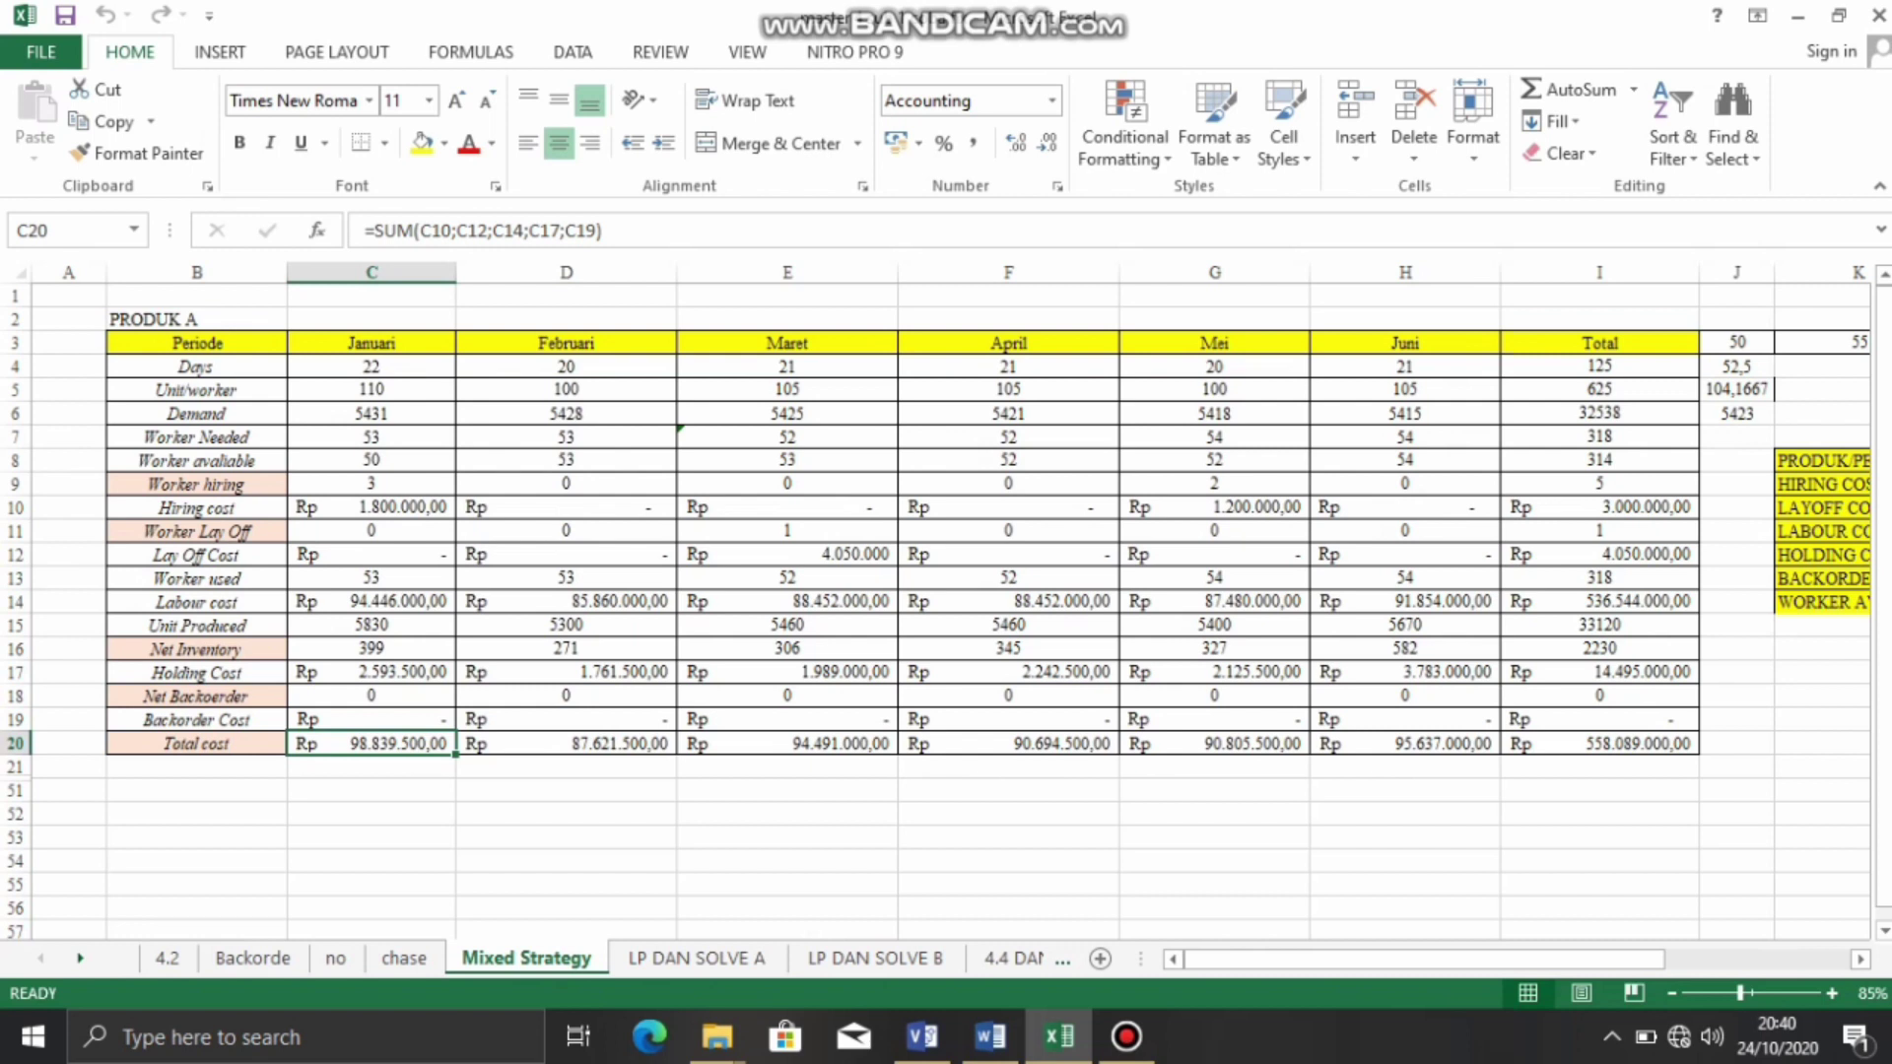
pyautogui.click(1599, 744)
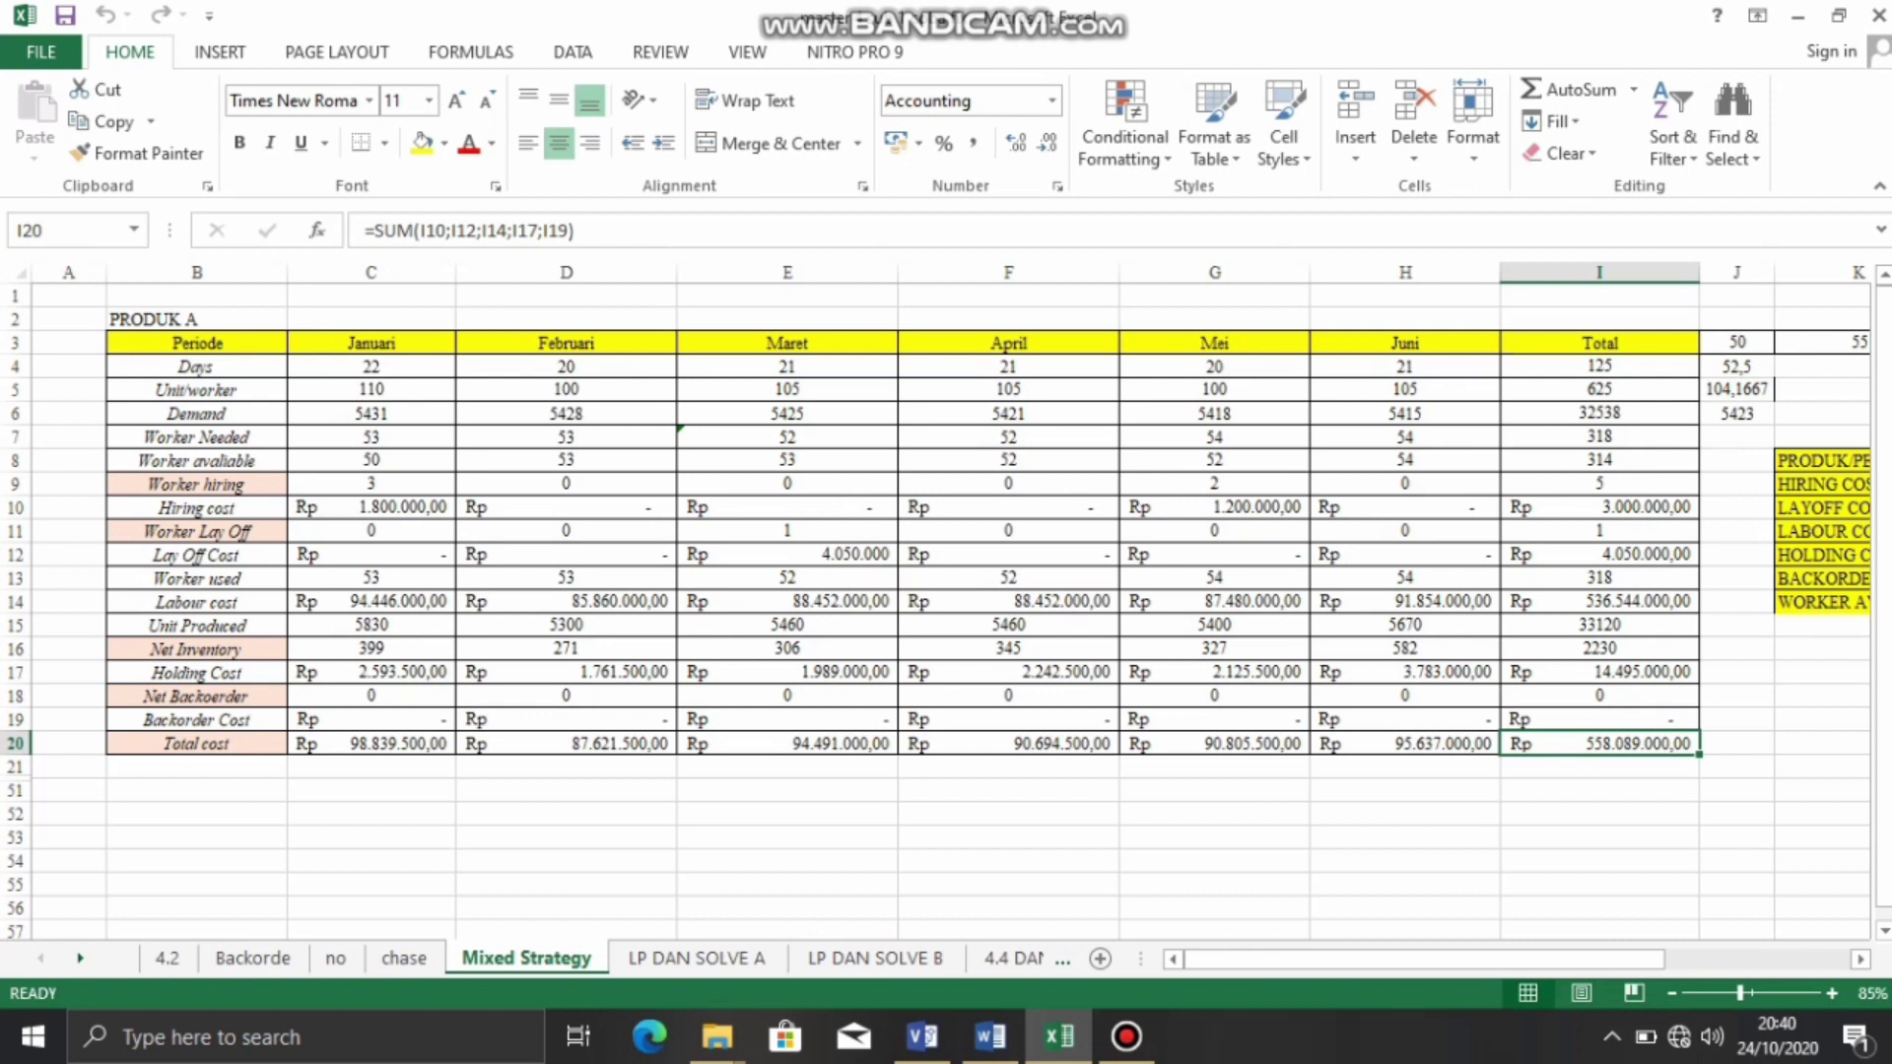
pyautogui.click(1214, 862)
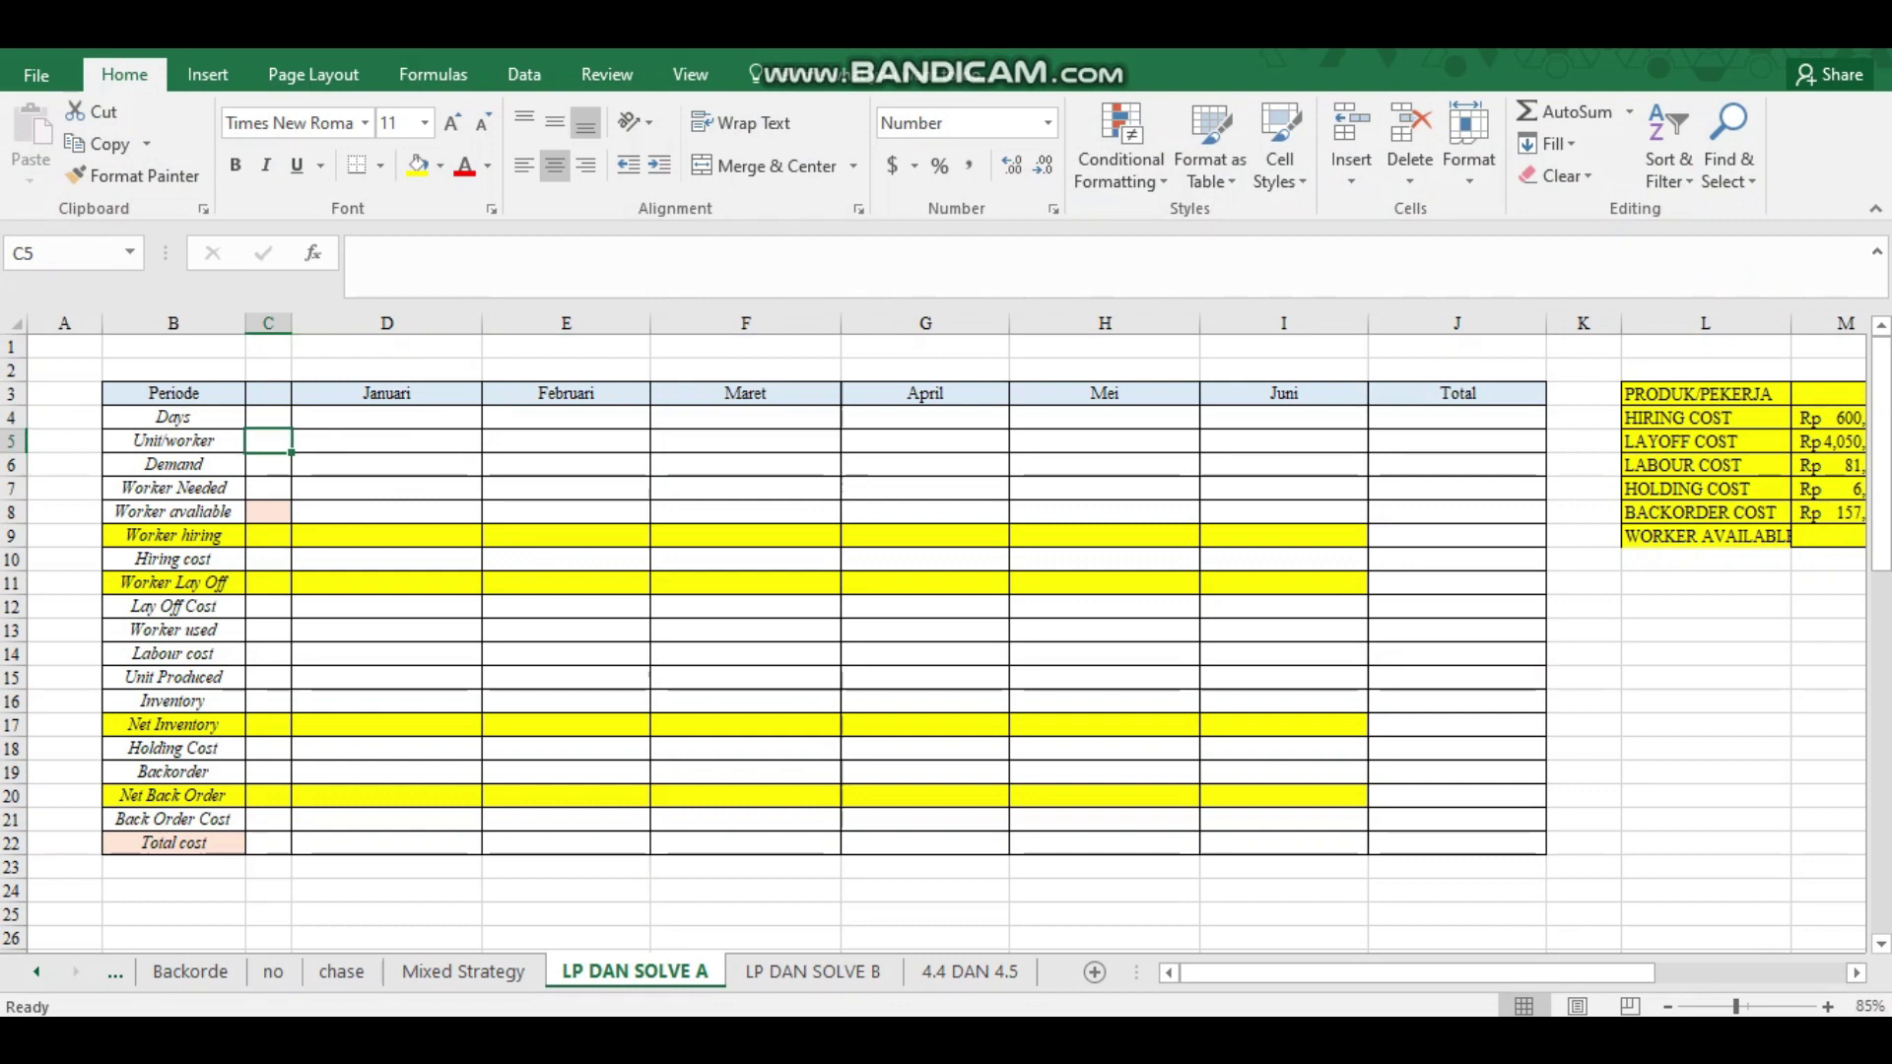
# Enter the bold title "Linear Programming" in B2 above the empty table on the LP DAN SOLVE A sheet.
pyautogui.click(173, 370)
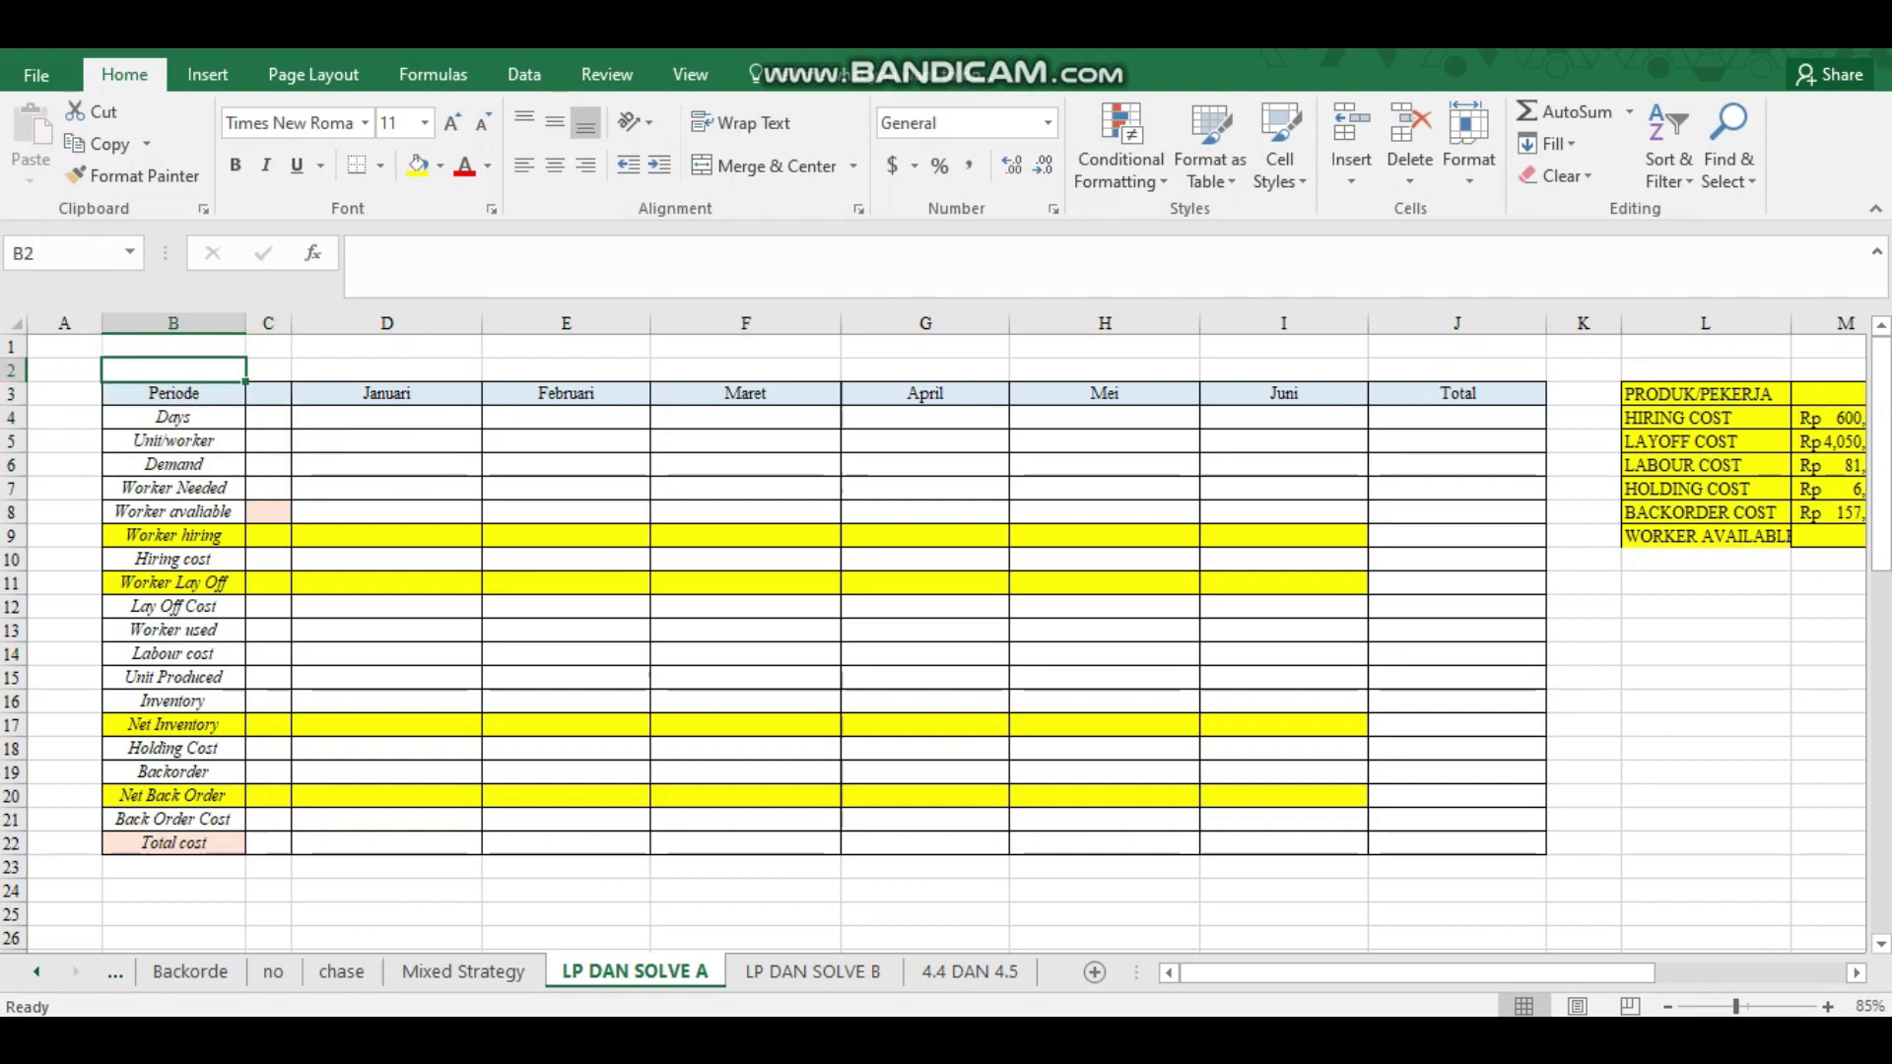
pyautogui.write('Lin')
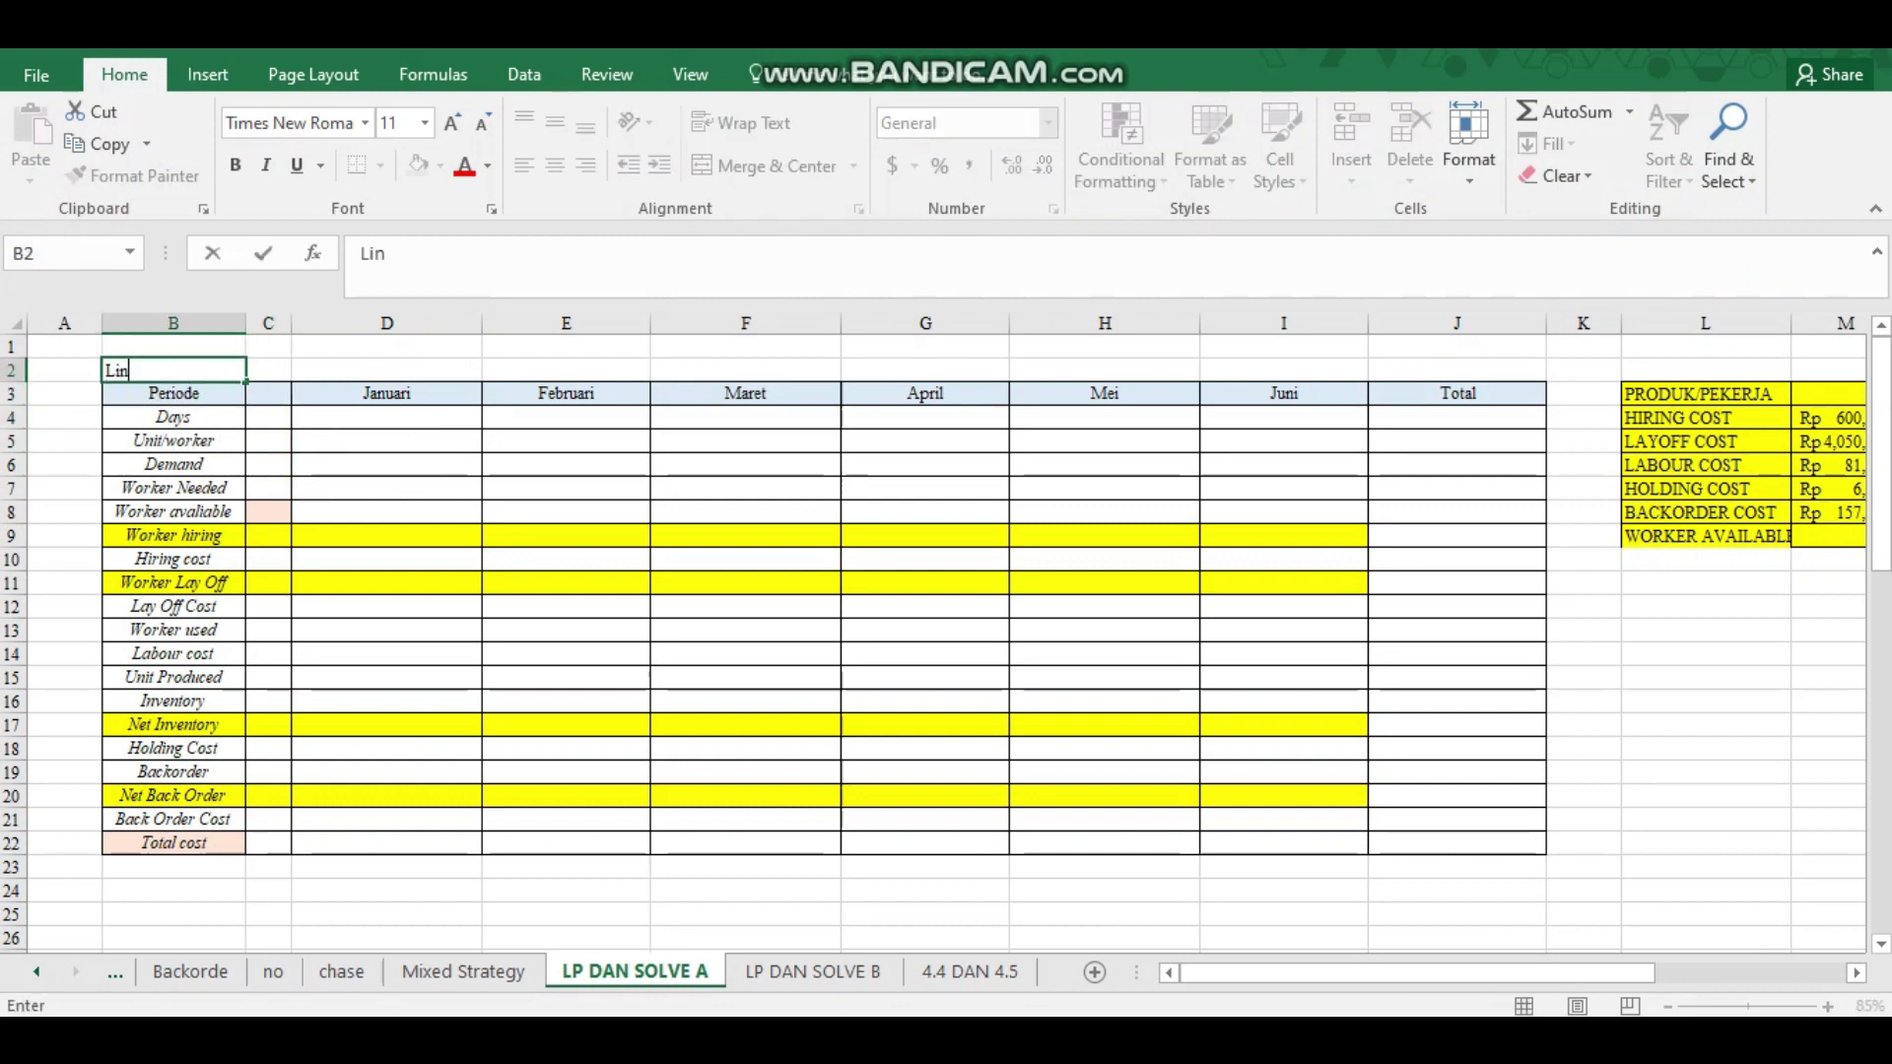
pyautogui.write('ear Prog')
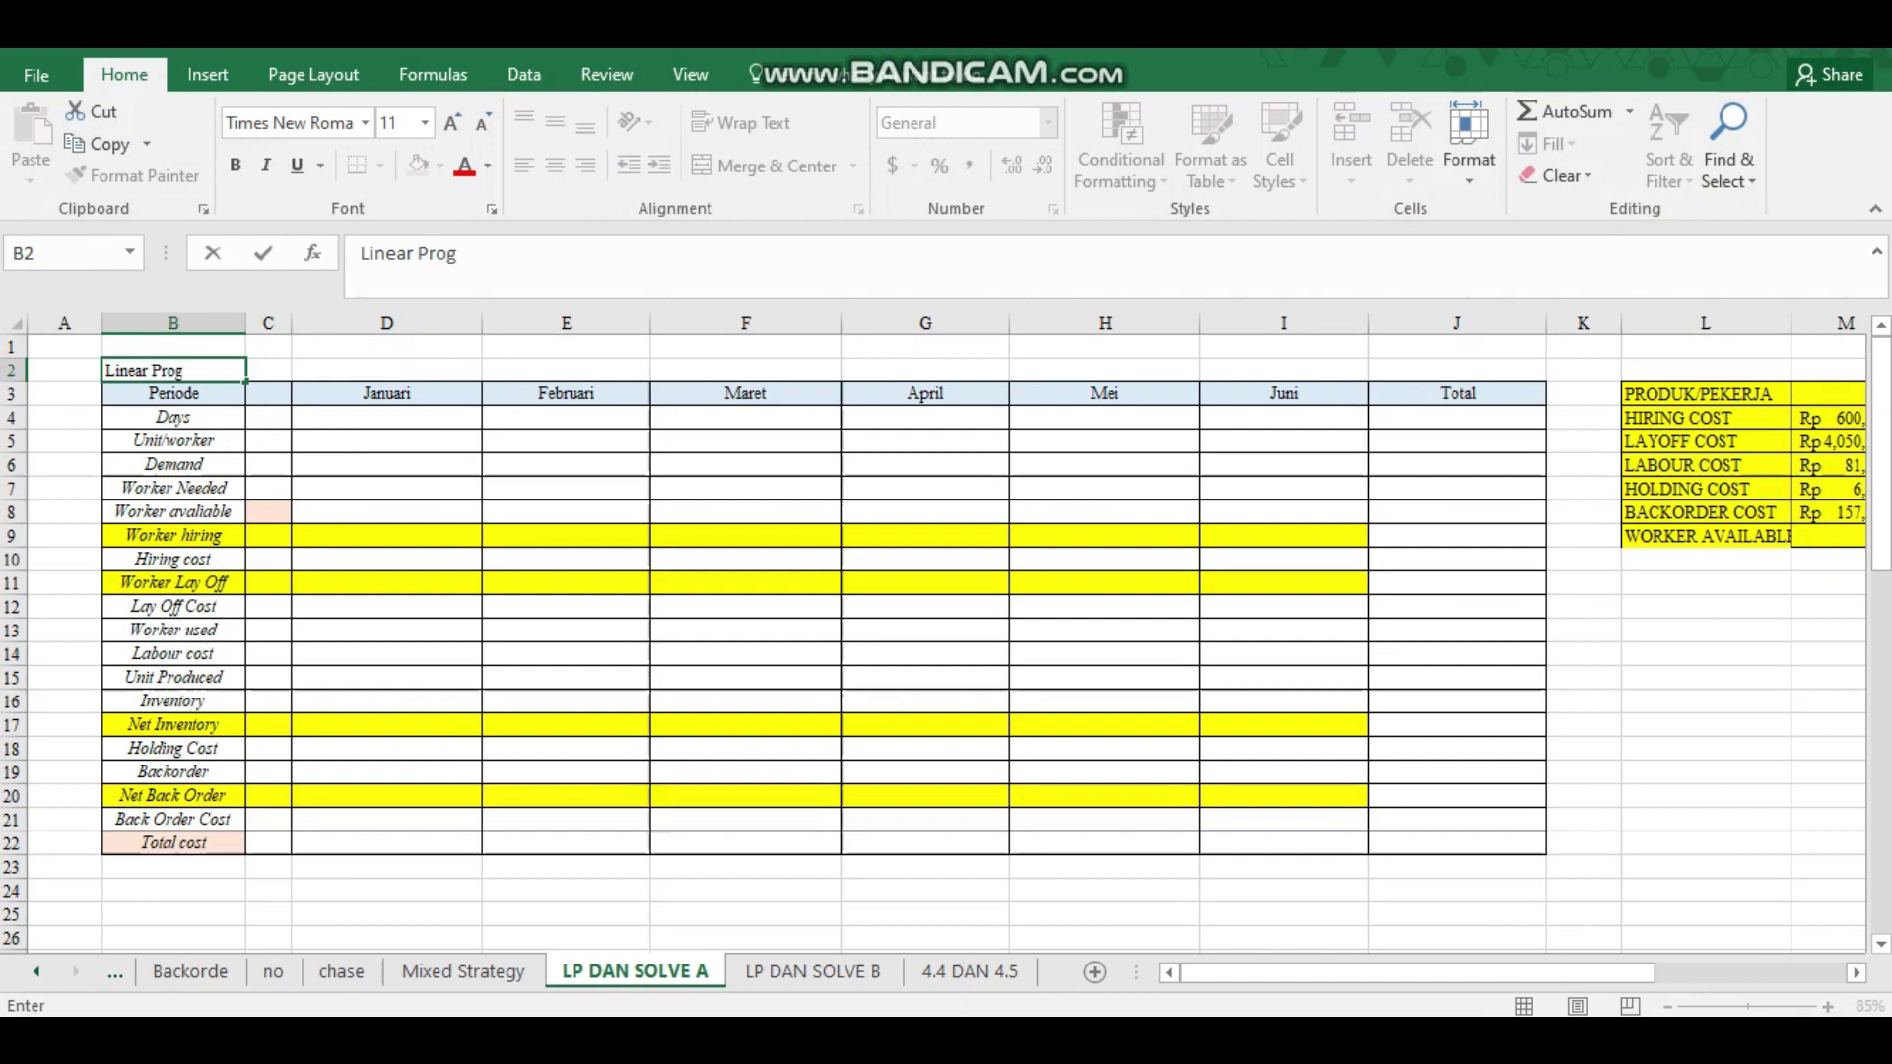
pyautogui.write('ramming')
pyautogui.hotkey('ctrl', 'Return')
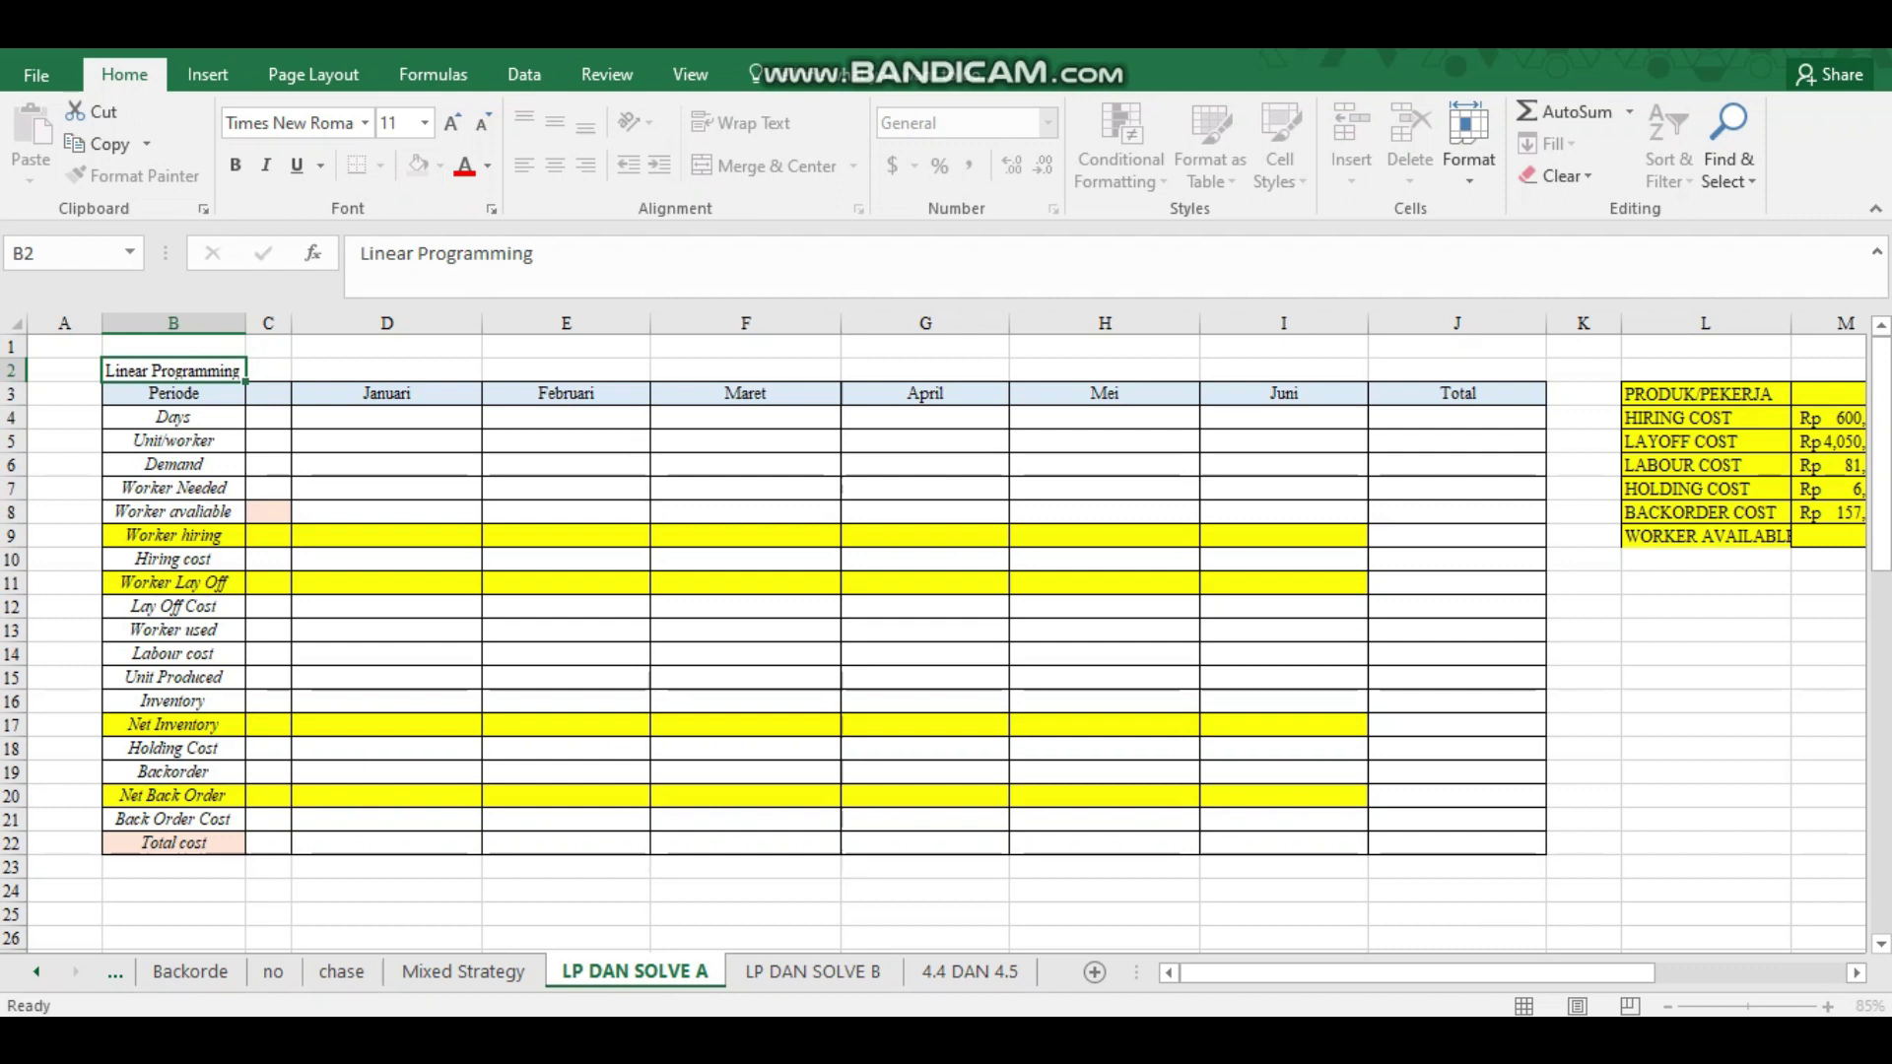
pyautogui.hotkey('ctrl', 'b')
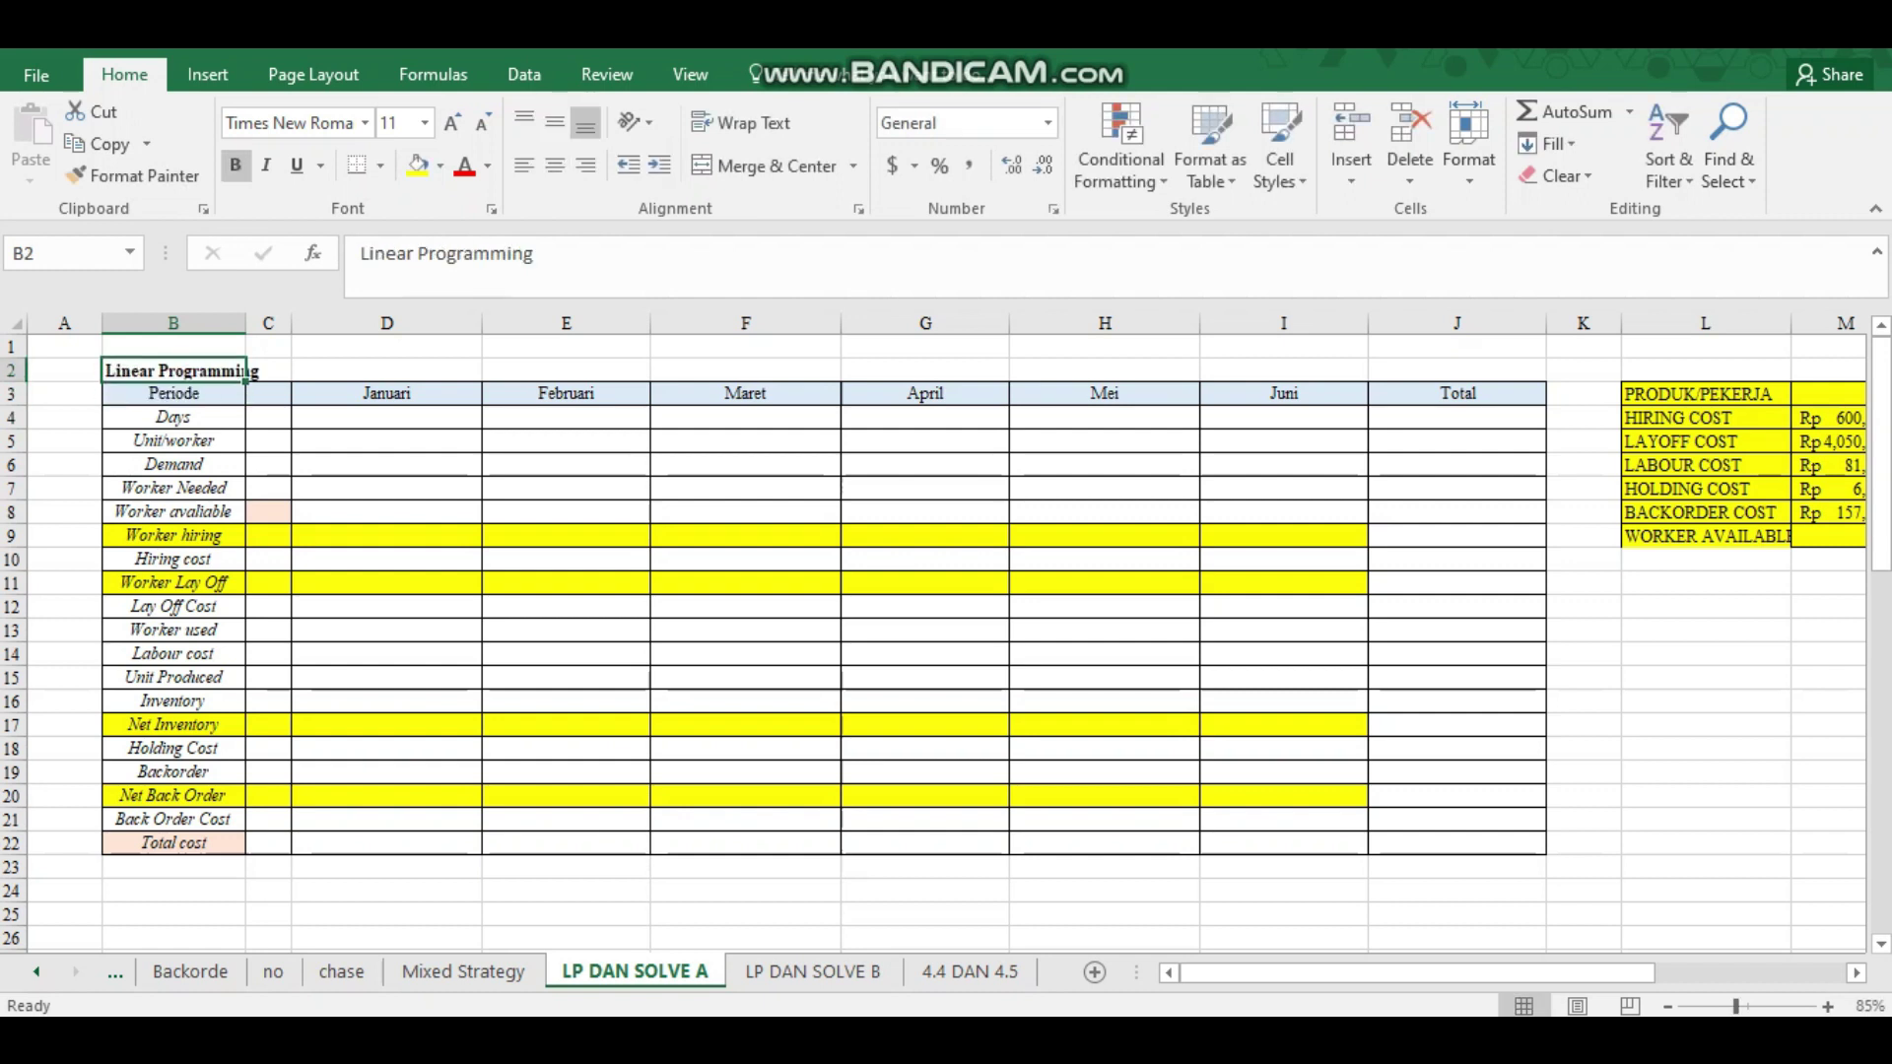
# Look over the month headings in row 3 and the empty Days row B4:I4 of the Linear Programming table.
pyautogui.press('Down')
pyautogui.press('Right')
pyautogui.press('Right')
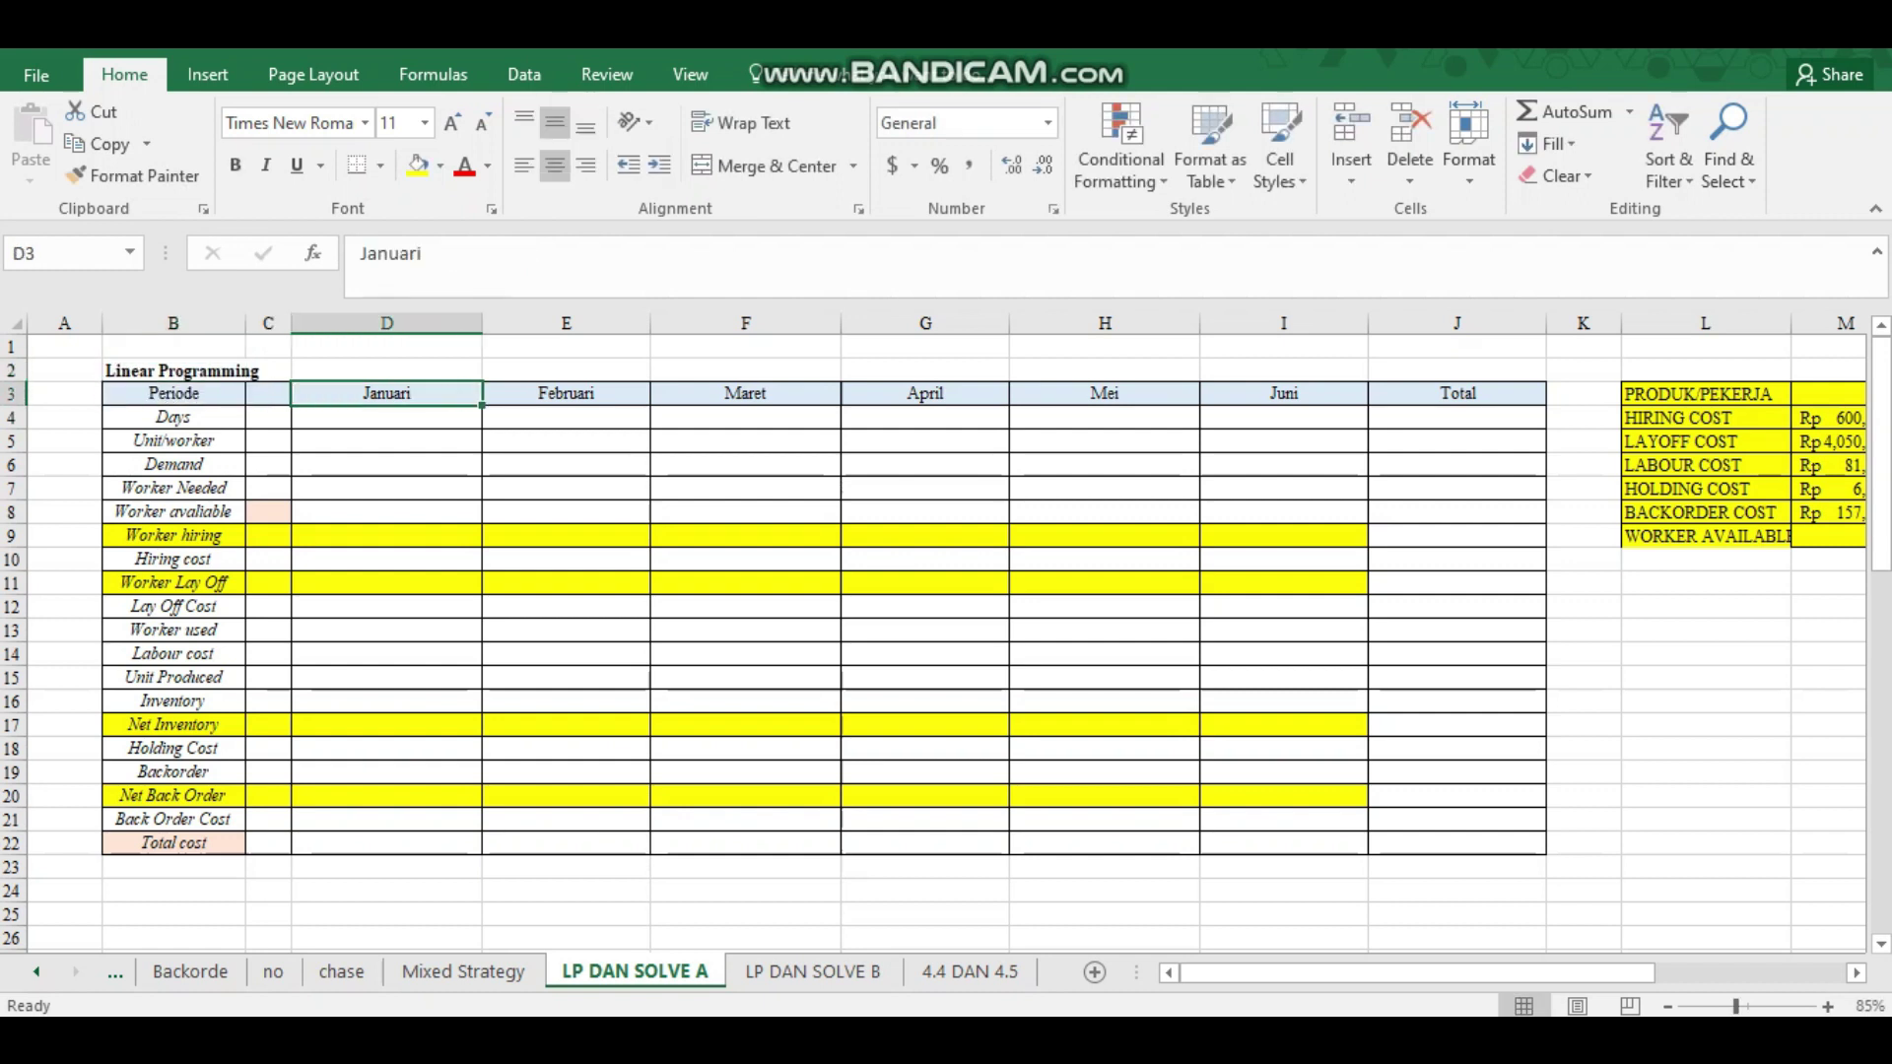
pyautogui.press('Right')
pyautogui.press('Down')
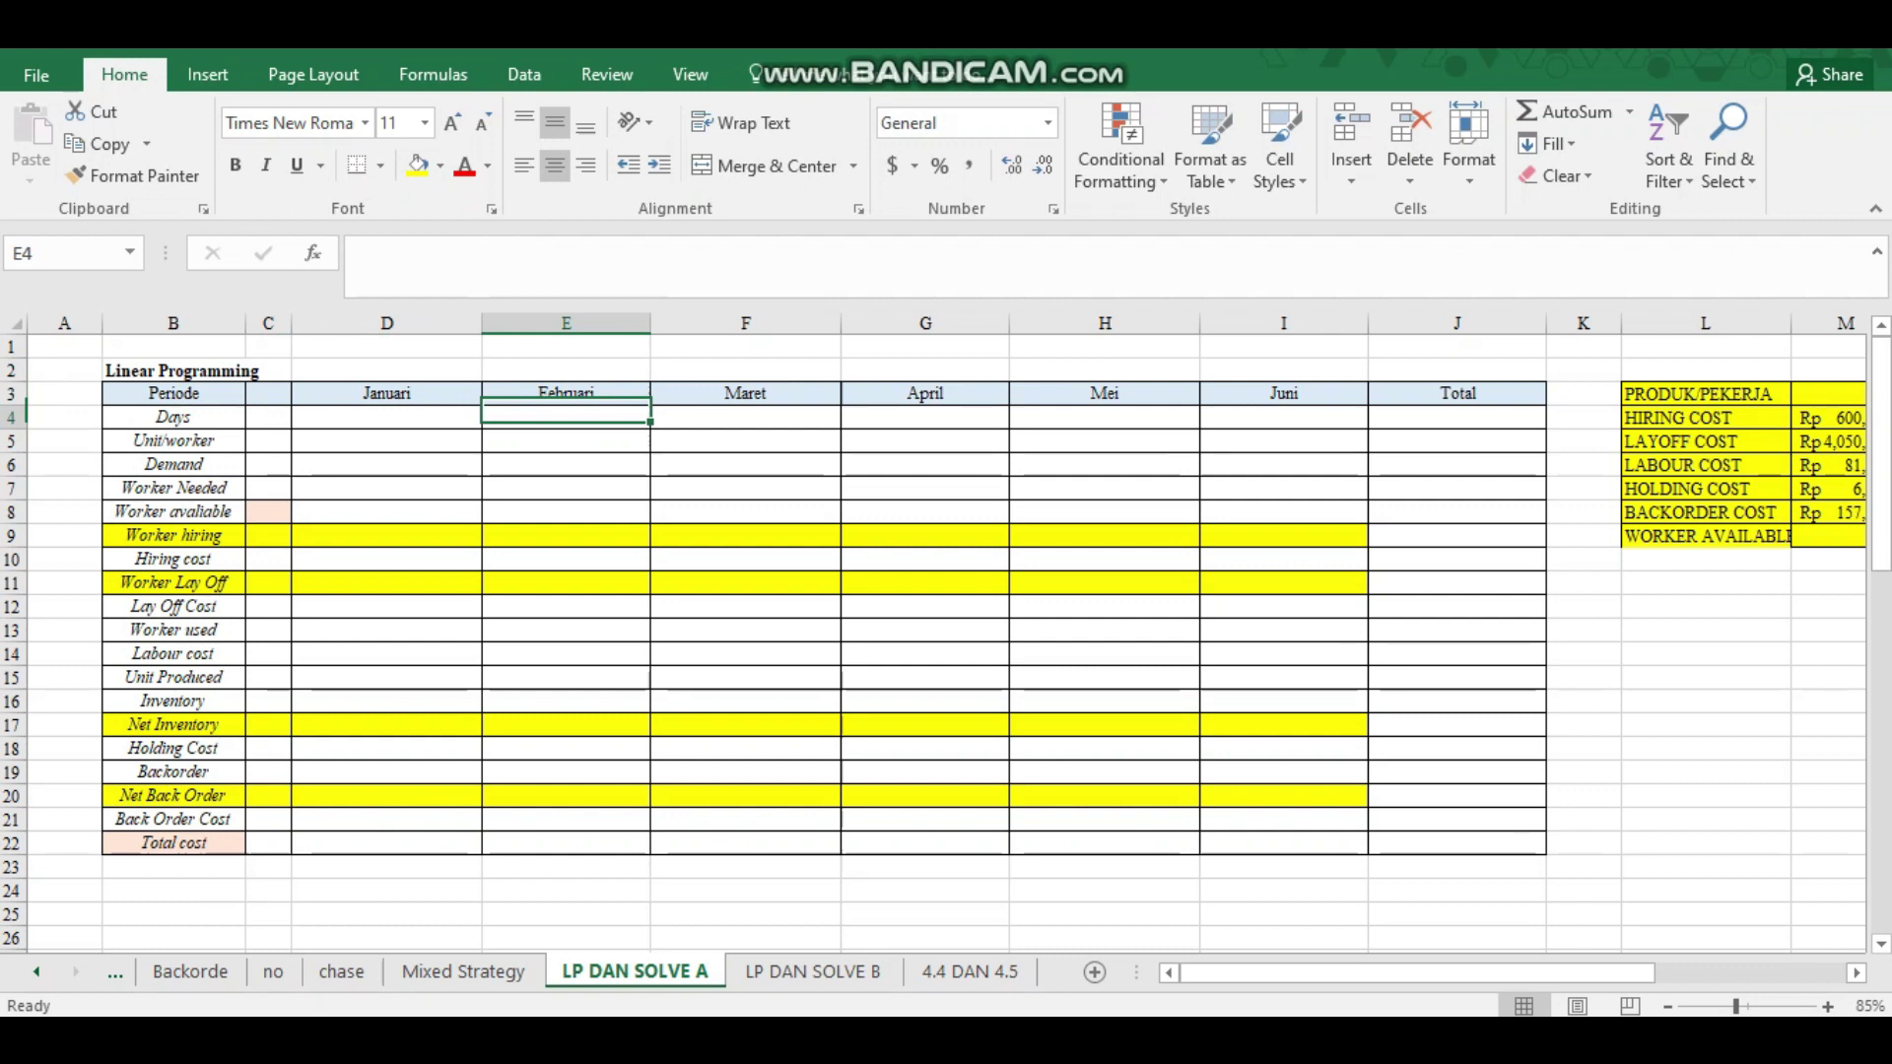
pyautogui.press('Left')
pyautogui.press('Left')
pyautogui.press('Left')
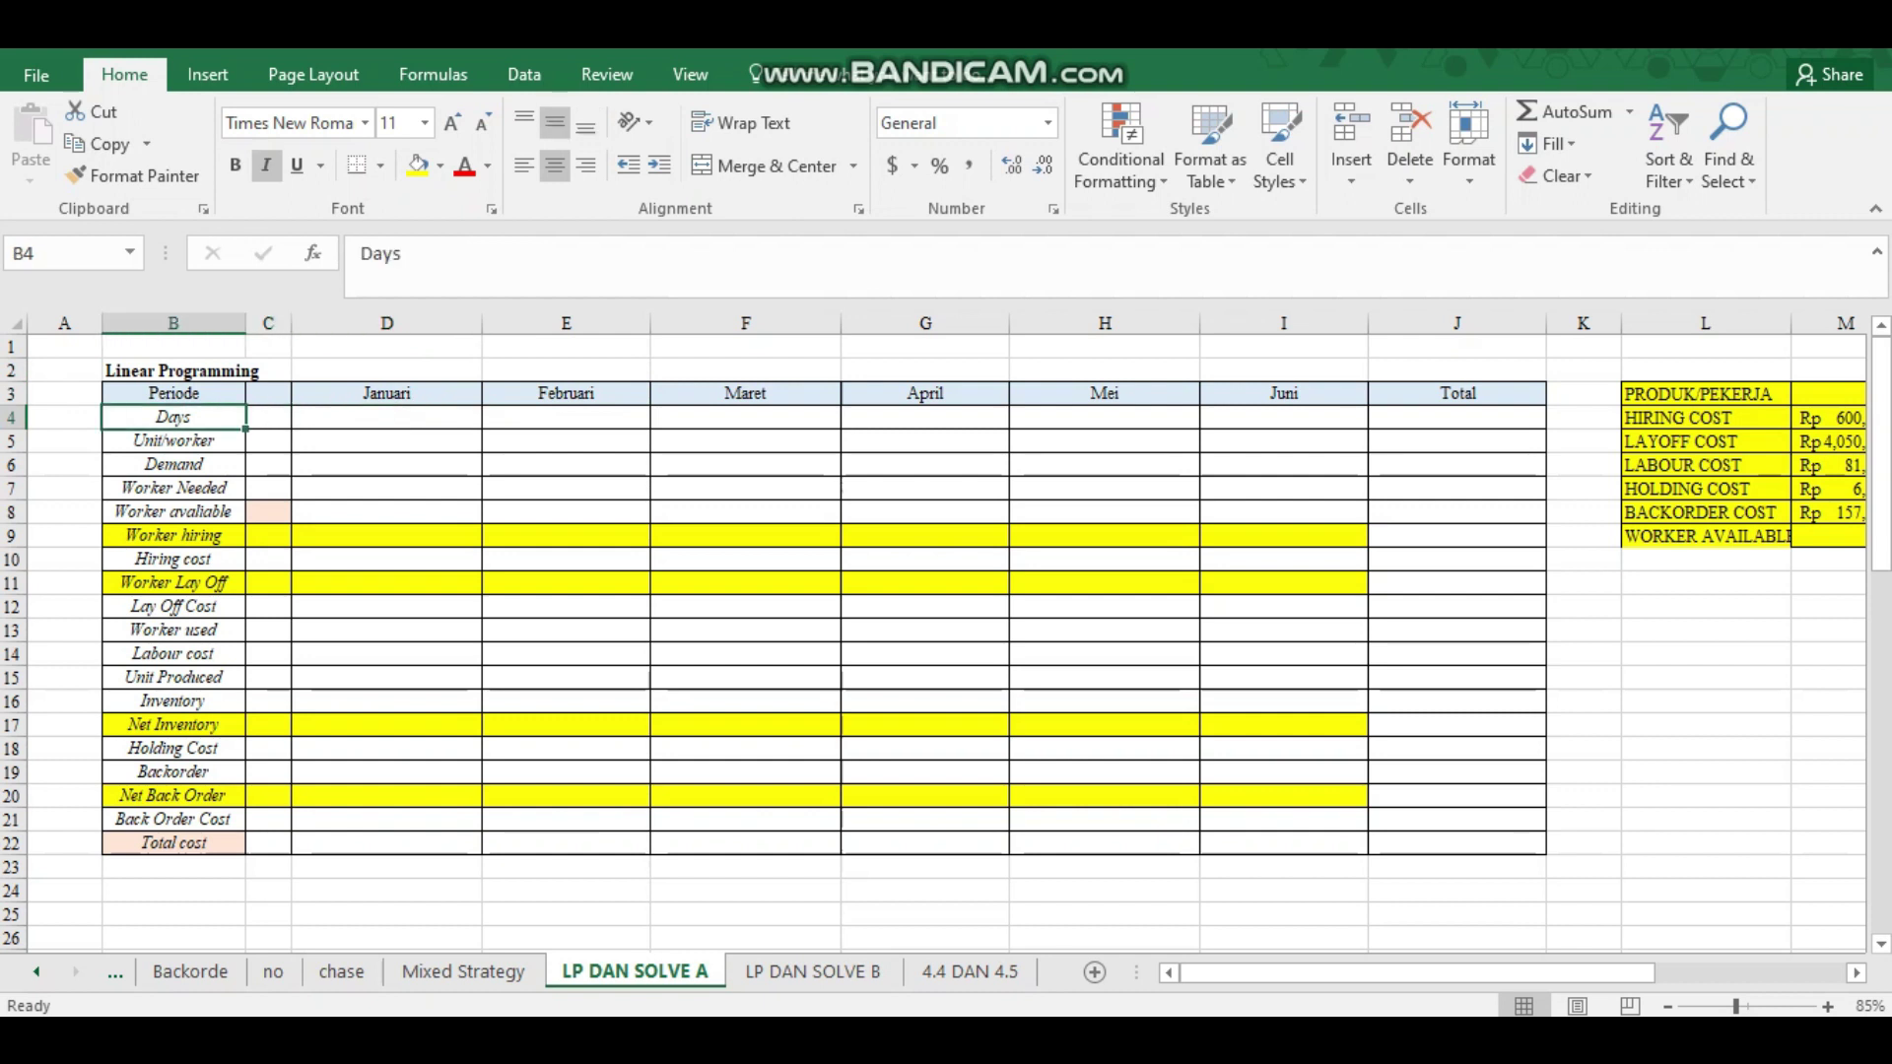
pyautogui.hotkey('shift', 'Right')
pyautogui.hotkey('shift', 'Right')
pyautogui.hotkey('shift', 'Right')
pyautogui.hotkey('shift', 'Right')
pyautogui.hotkey('shift', 'Right')
pyautogui.hotkey('shift', 'Right')
pyautogui.hotkey('shift', 'Right')
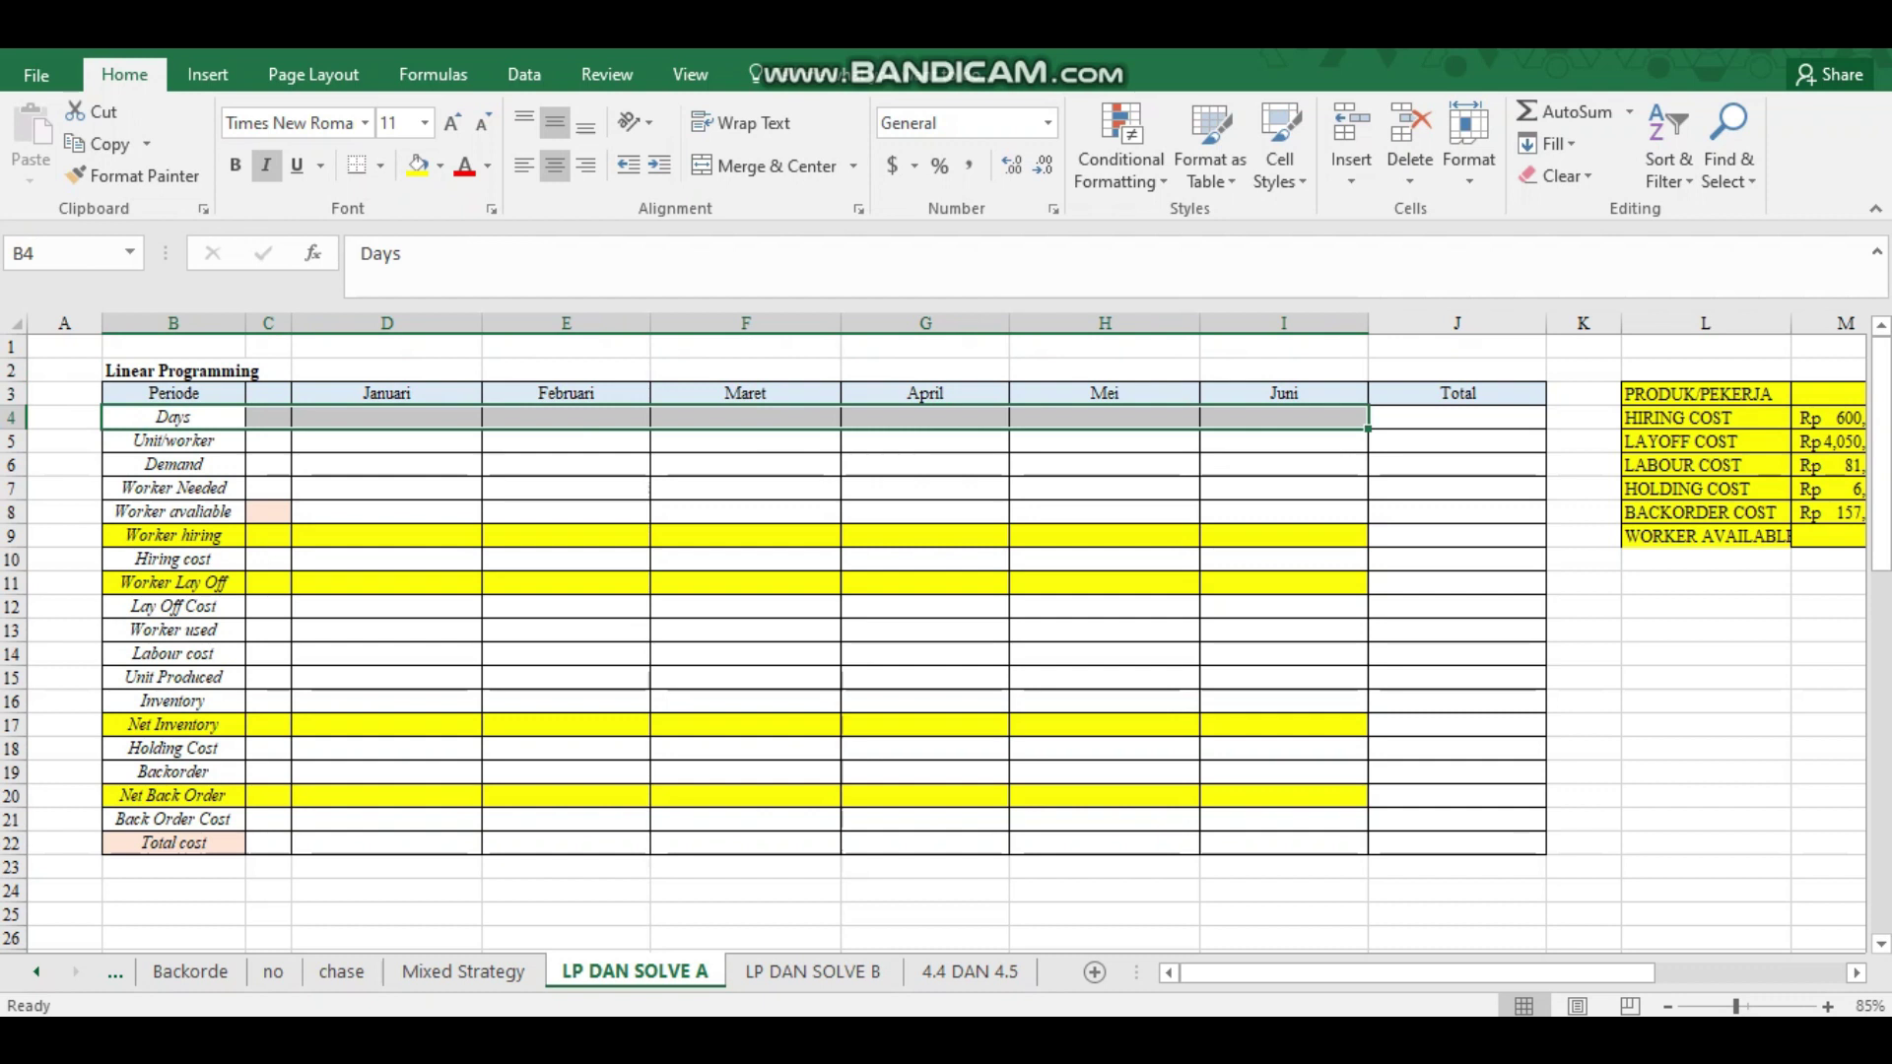
# Copy the Januari to Juni Days values of Produk A, C4:H4, from the Backorde sheet.
pyautogui.click(190, 972)
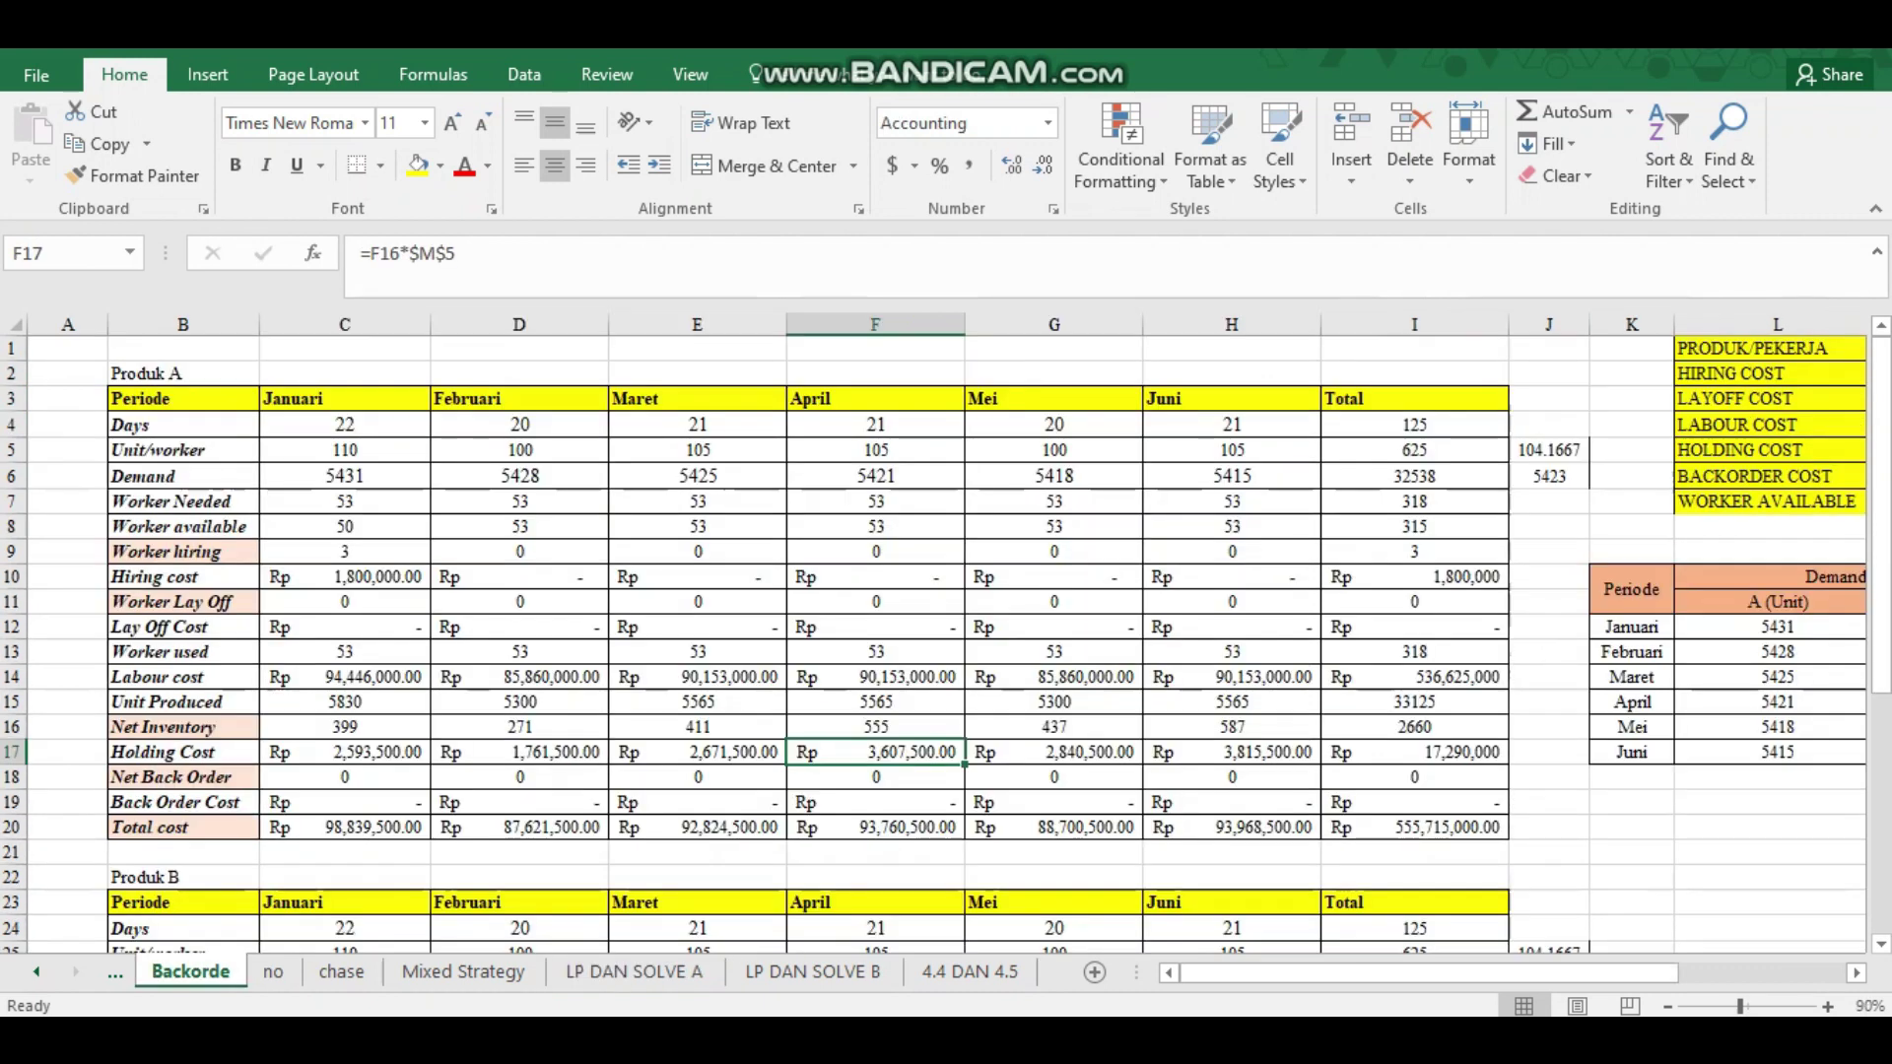
pyautogui.hotkey('shift', 'Right')
pyautogui.hotkey('shift', 'Right')
pyautogui.hotkey('shift', 'Right')
pyautogui.hotkey('shift', 'Right')
pyautogui.hotkey('shift', 'Right')
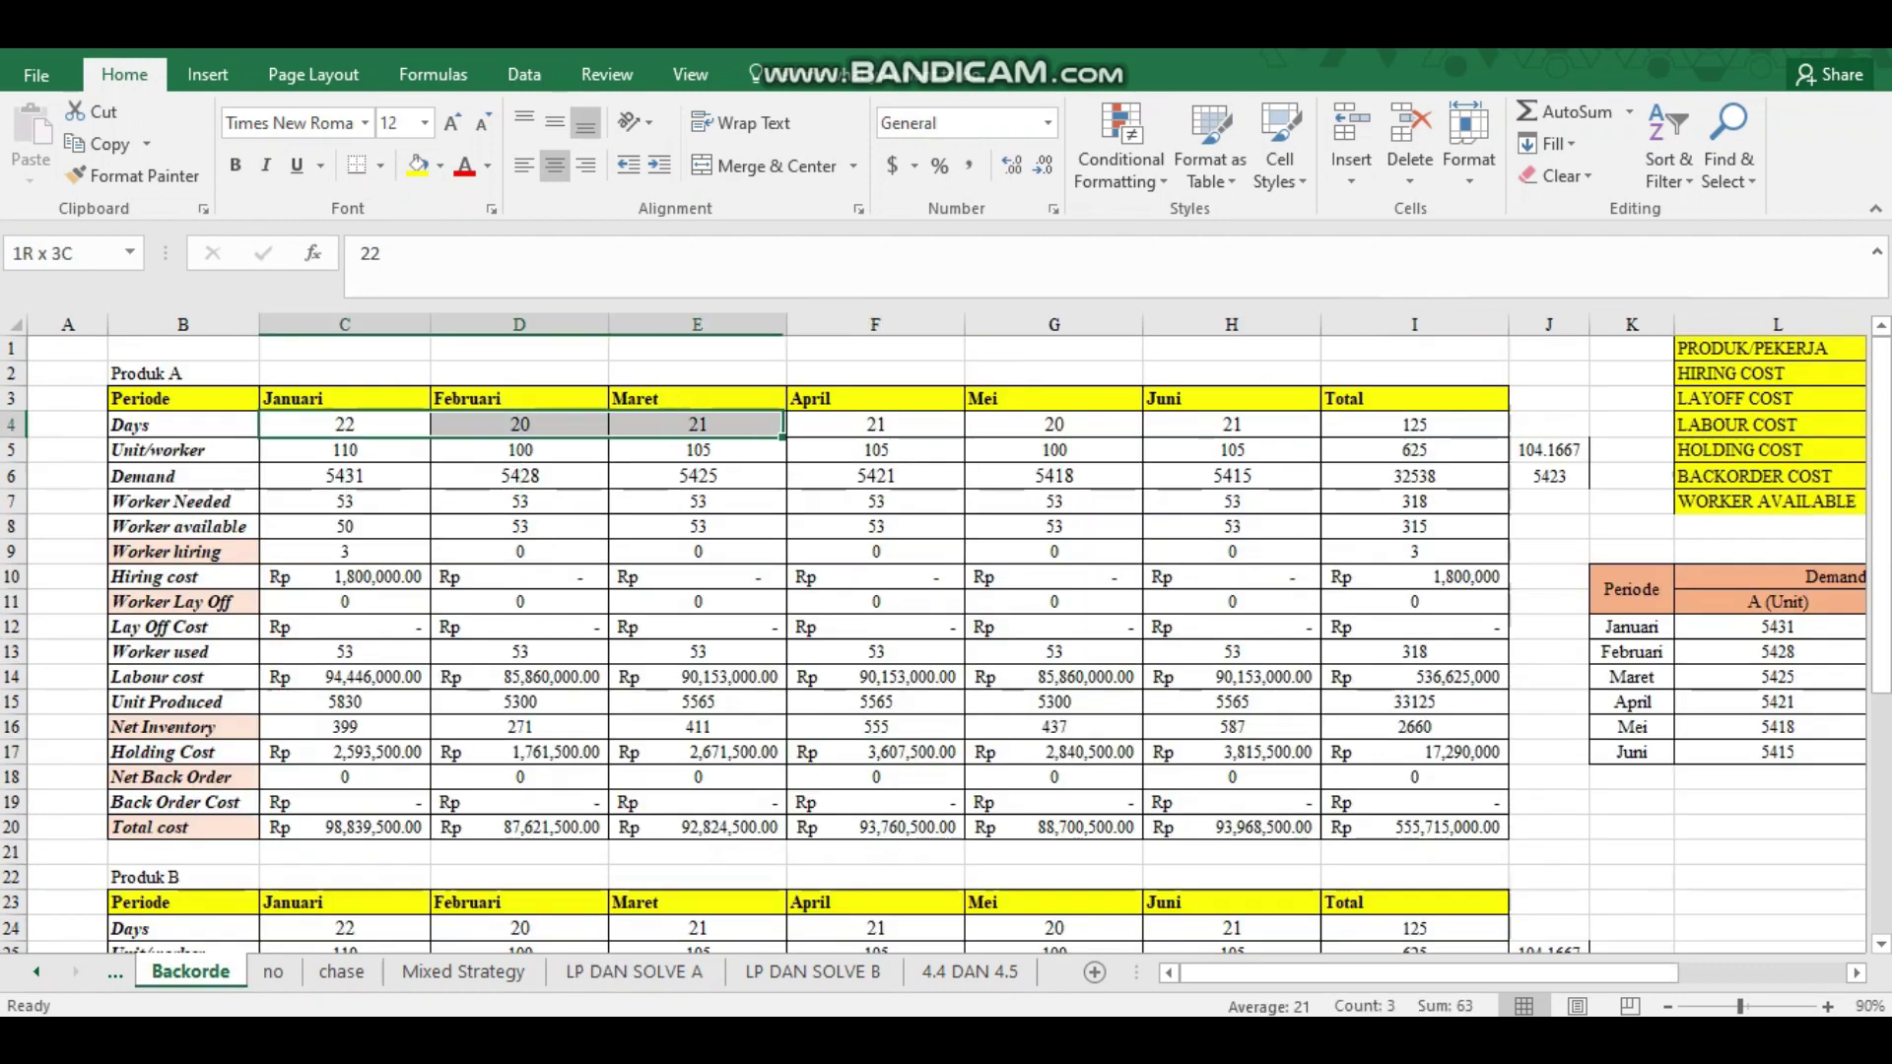
pyautogui.hotkey('ctrl', 'c')
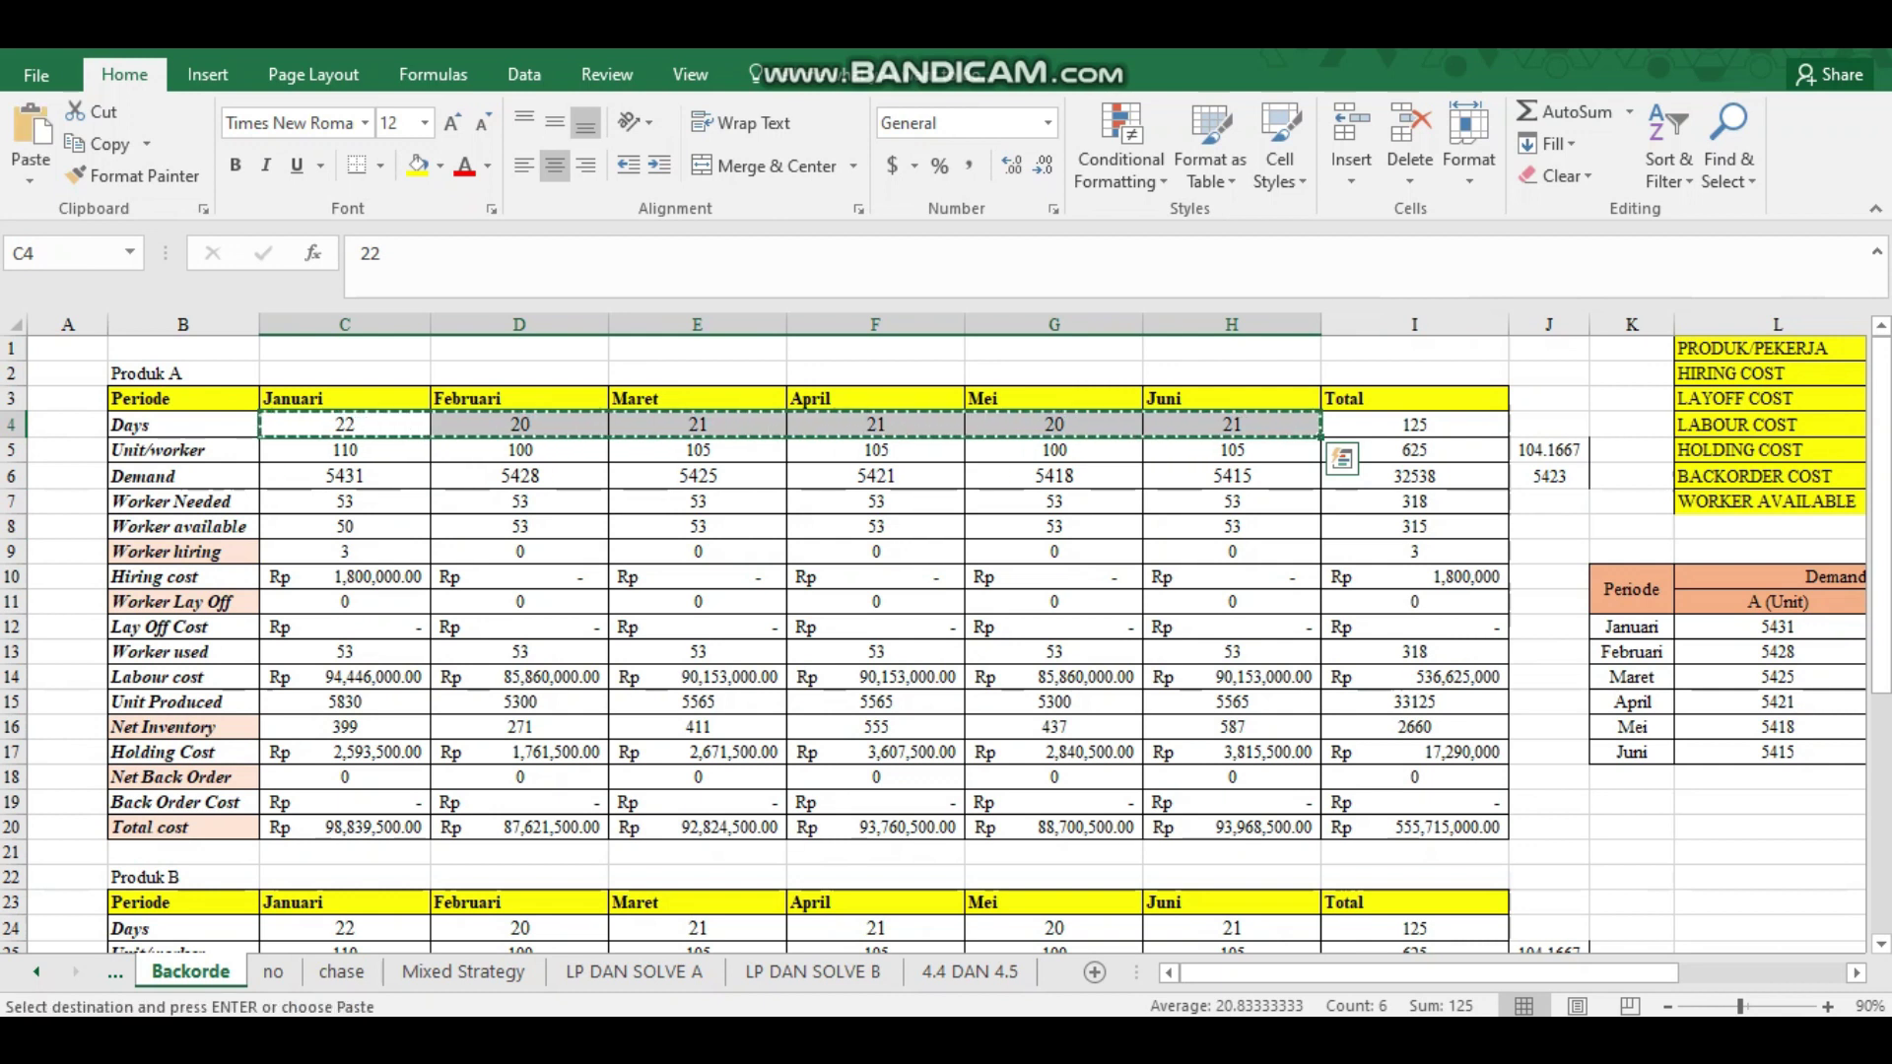
# Paste the copied Days values with Paste Special into the LP DAN SOLVE A table from D4, covering Januari to Juni.
pyautogui.click(635, 973)
pyautogui.click(387, 418)
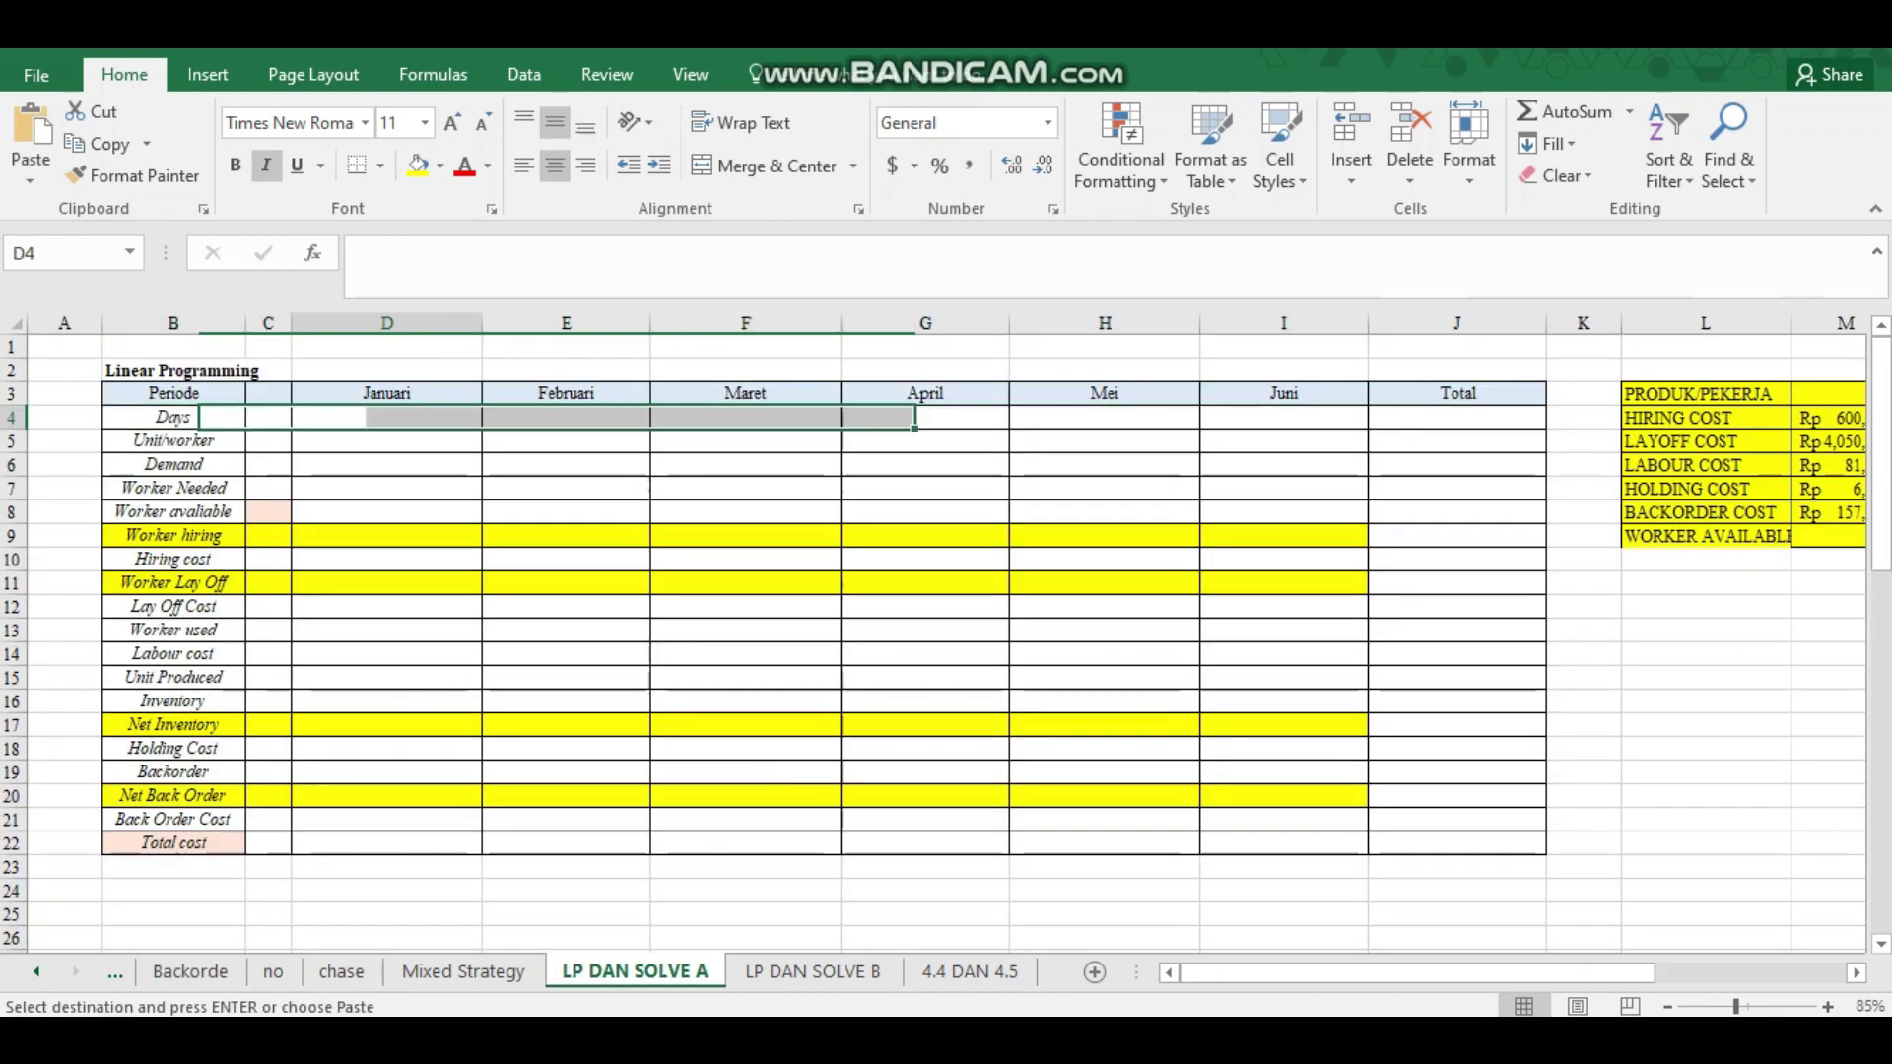
pyautogui.hotkey('shift', 'Left')
pyautogui.hotkey('shift', 'Left')
pyautogui.hotkey('shift', 'Left')
pyautogui.hotkey('ctrl', 'alt', 'v')
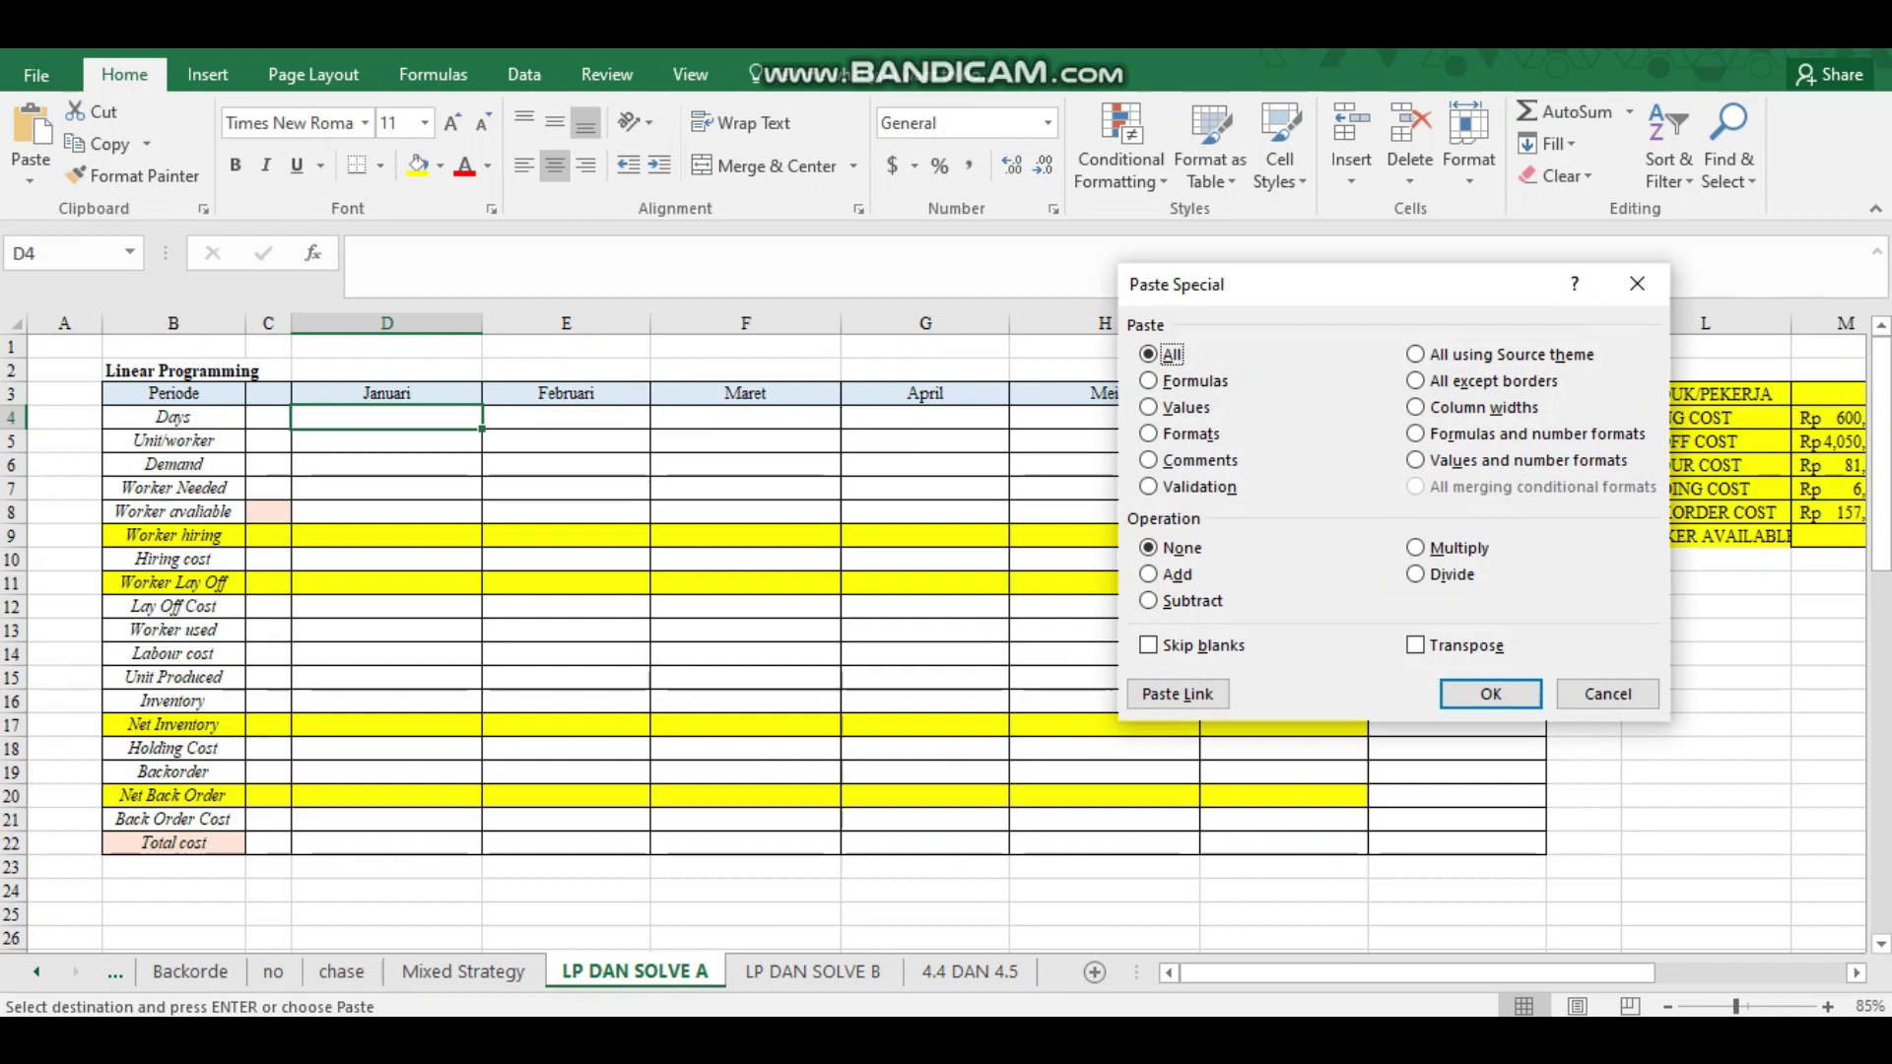
pyautogui.press('Return')
pyautogui.press('Down')
pyautogui.click(566, 417)
pyautogui.click(386, 442)
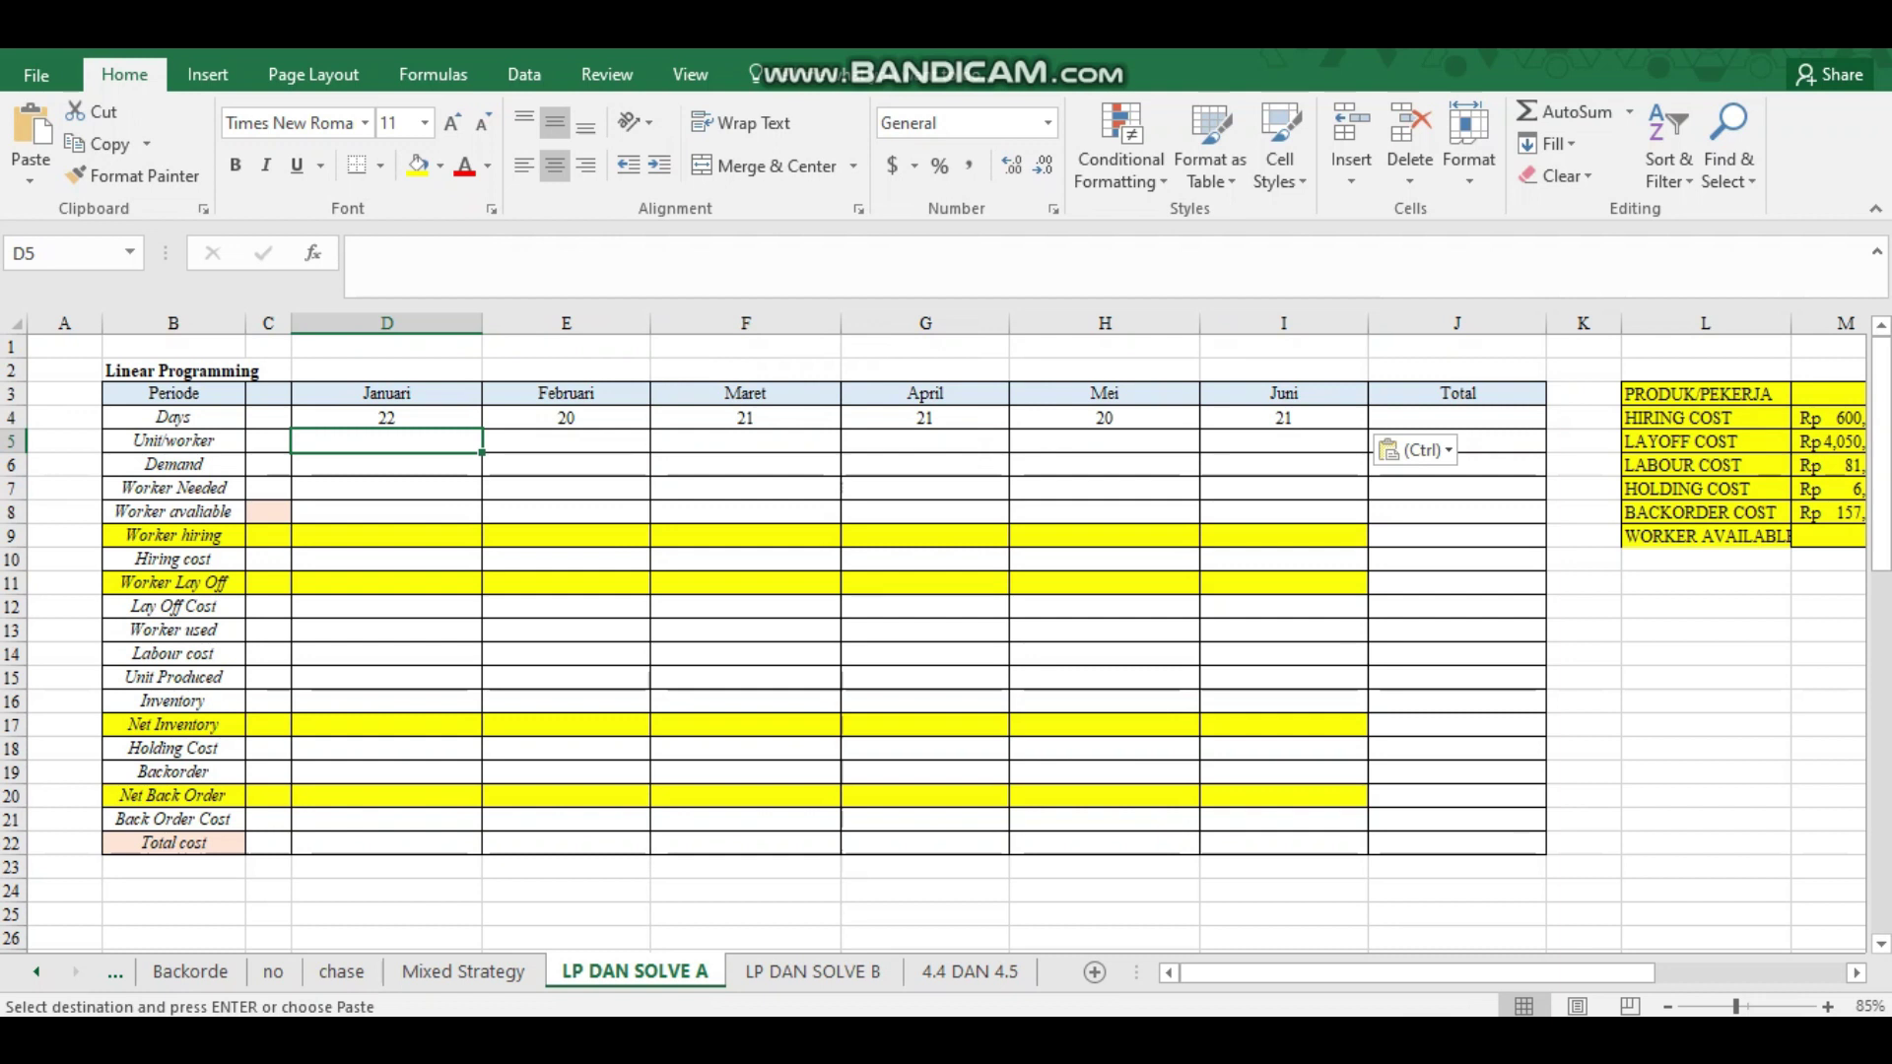
pyautogui.press('Escape')
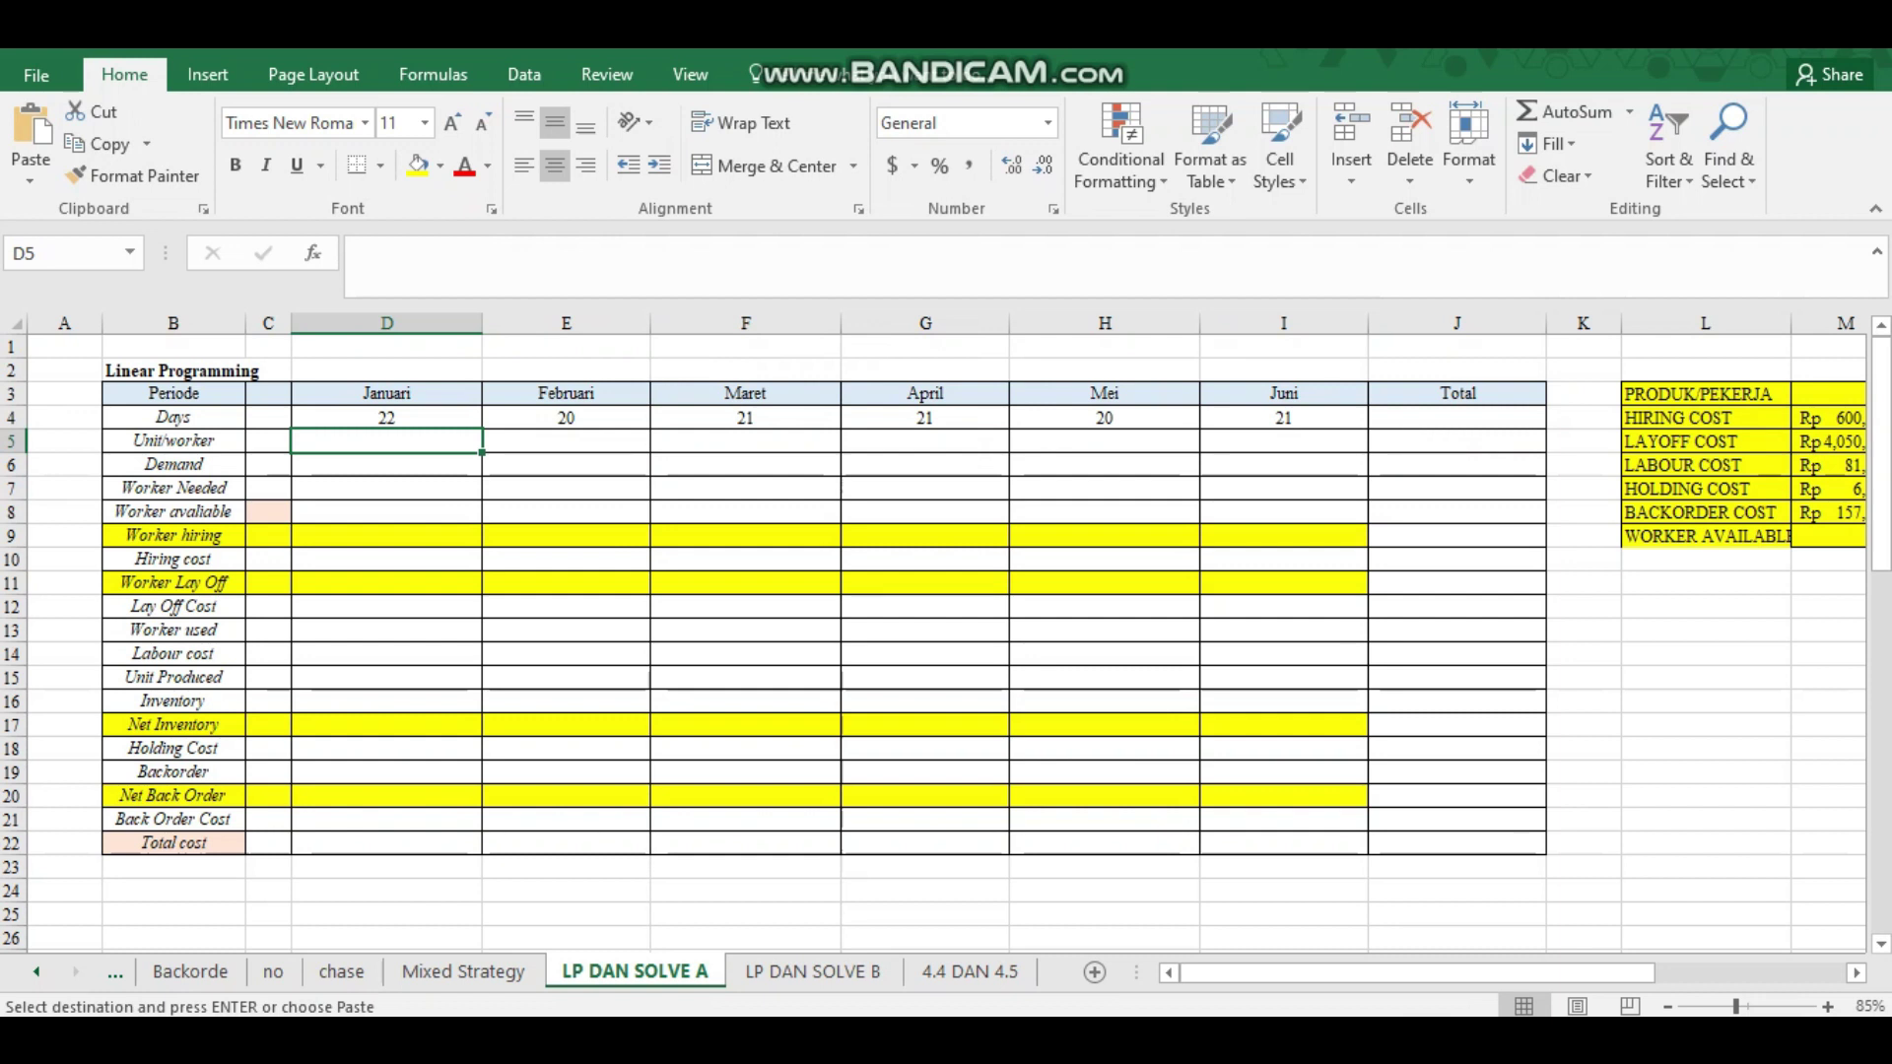
# Enter the Januari Unit/worker formula =D4*$M$3 in D5 and fill it across to Juni in I5.
pyautogui.write('=')
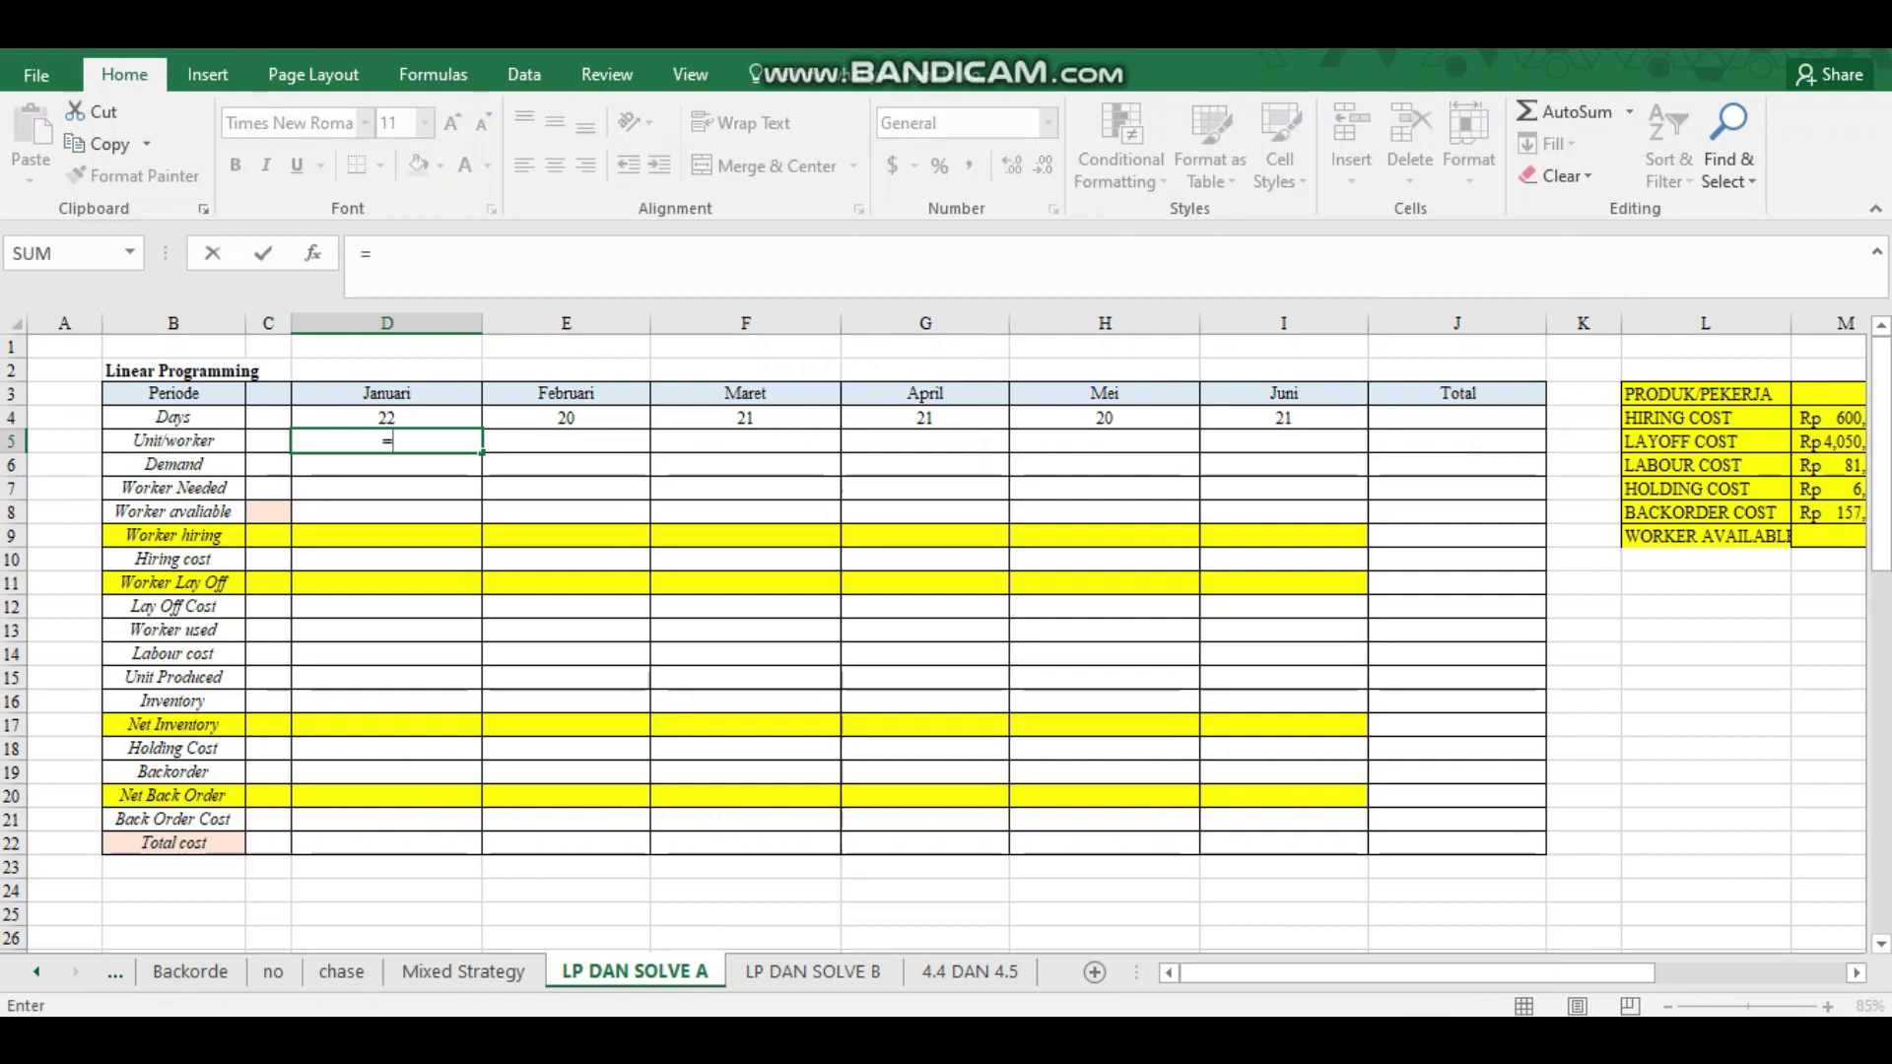
pyautogui.press('Up')
pyautogui.write('*')
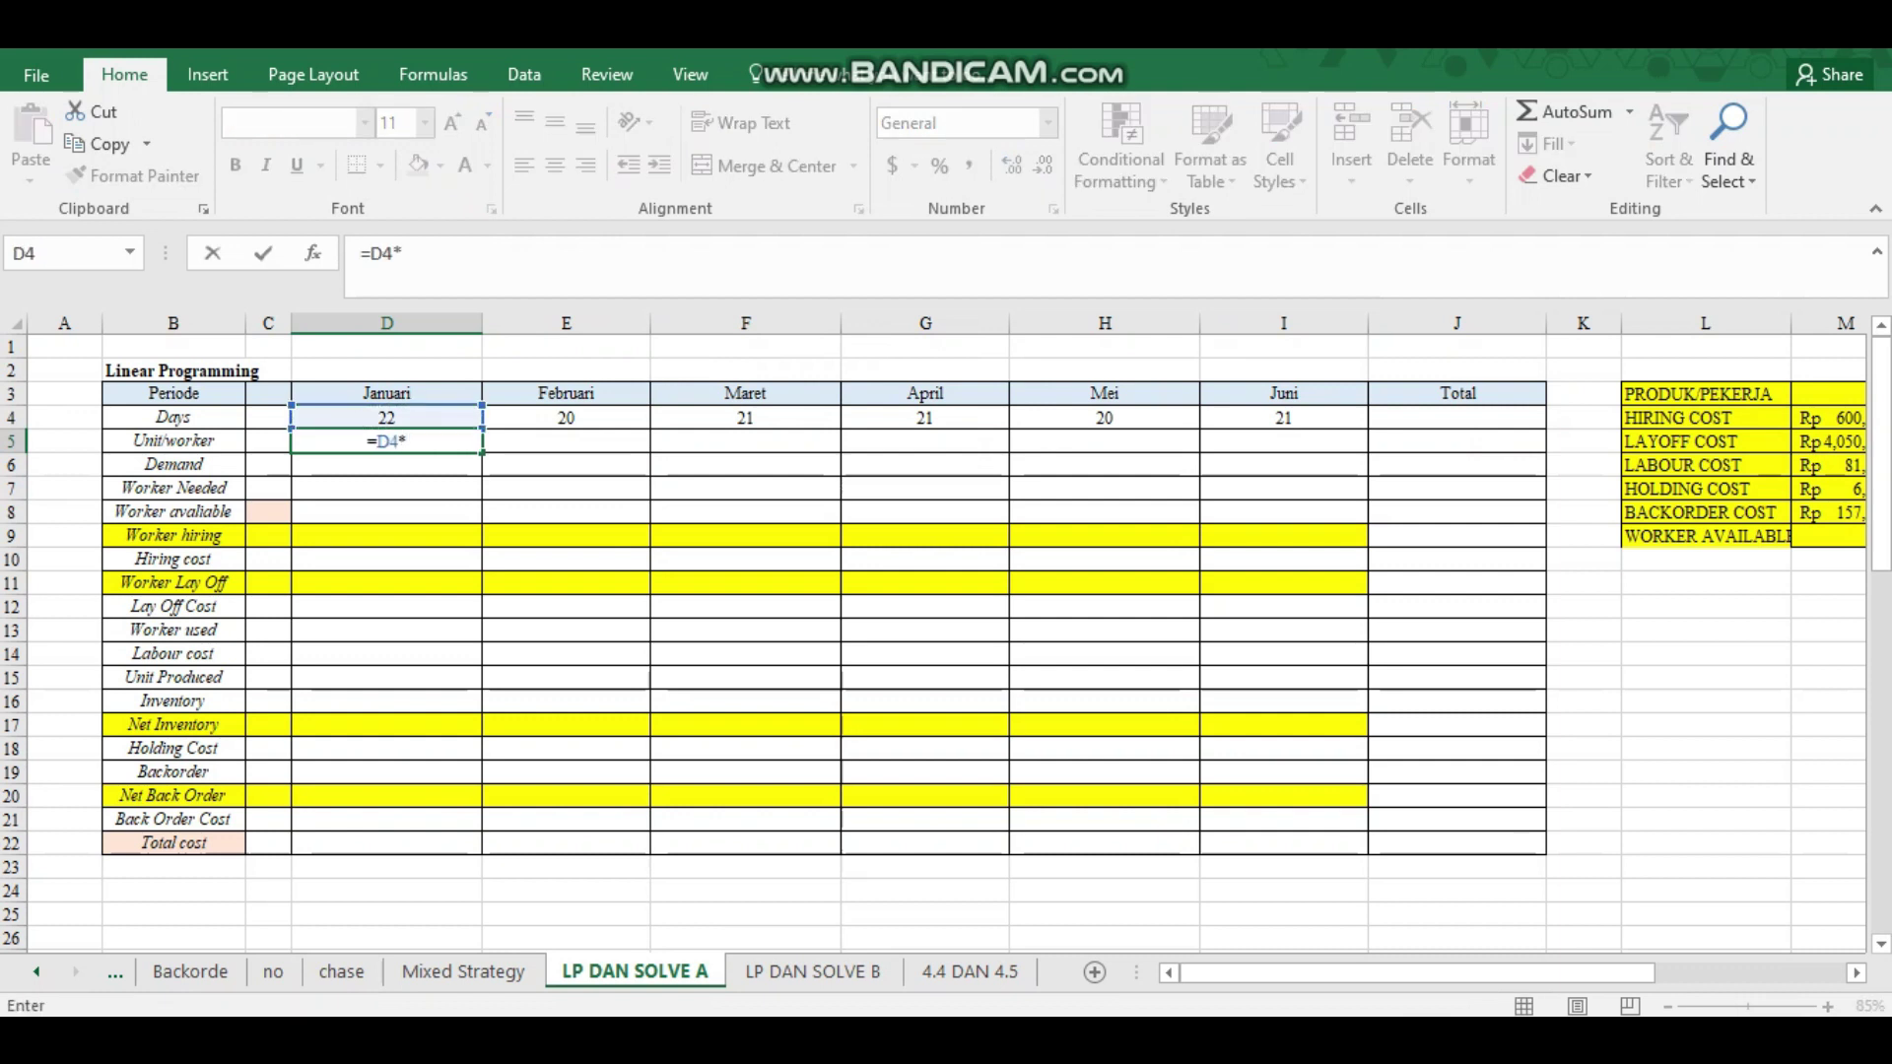
pyautogui.click(1828, 394)
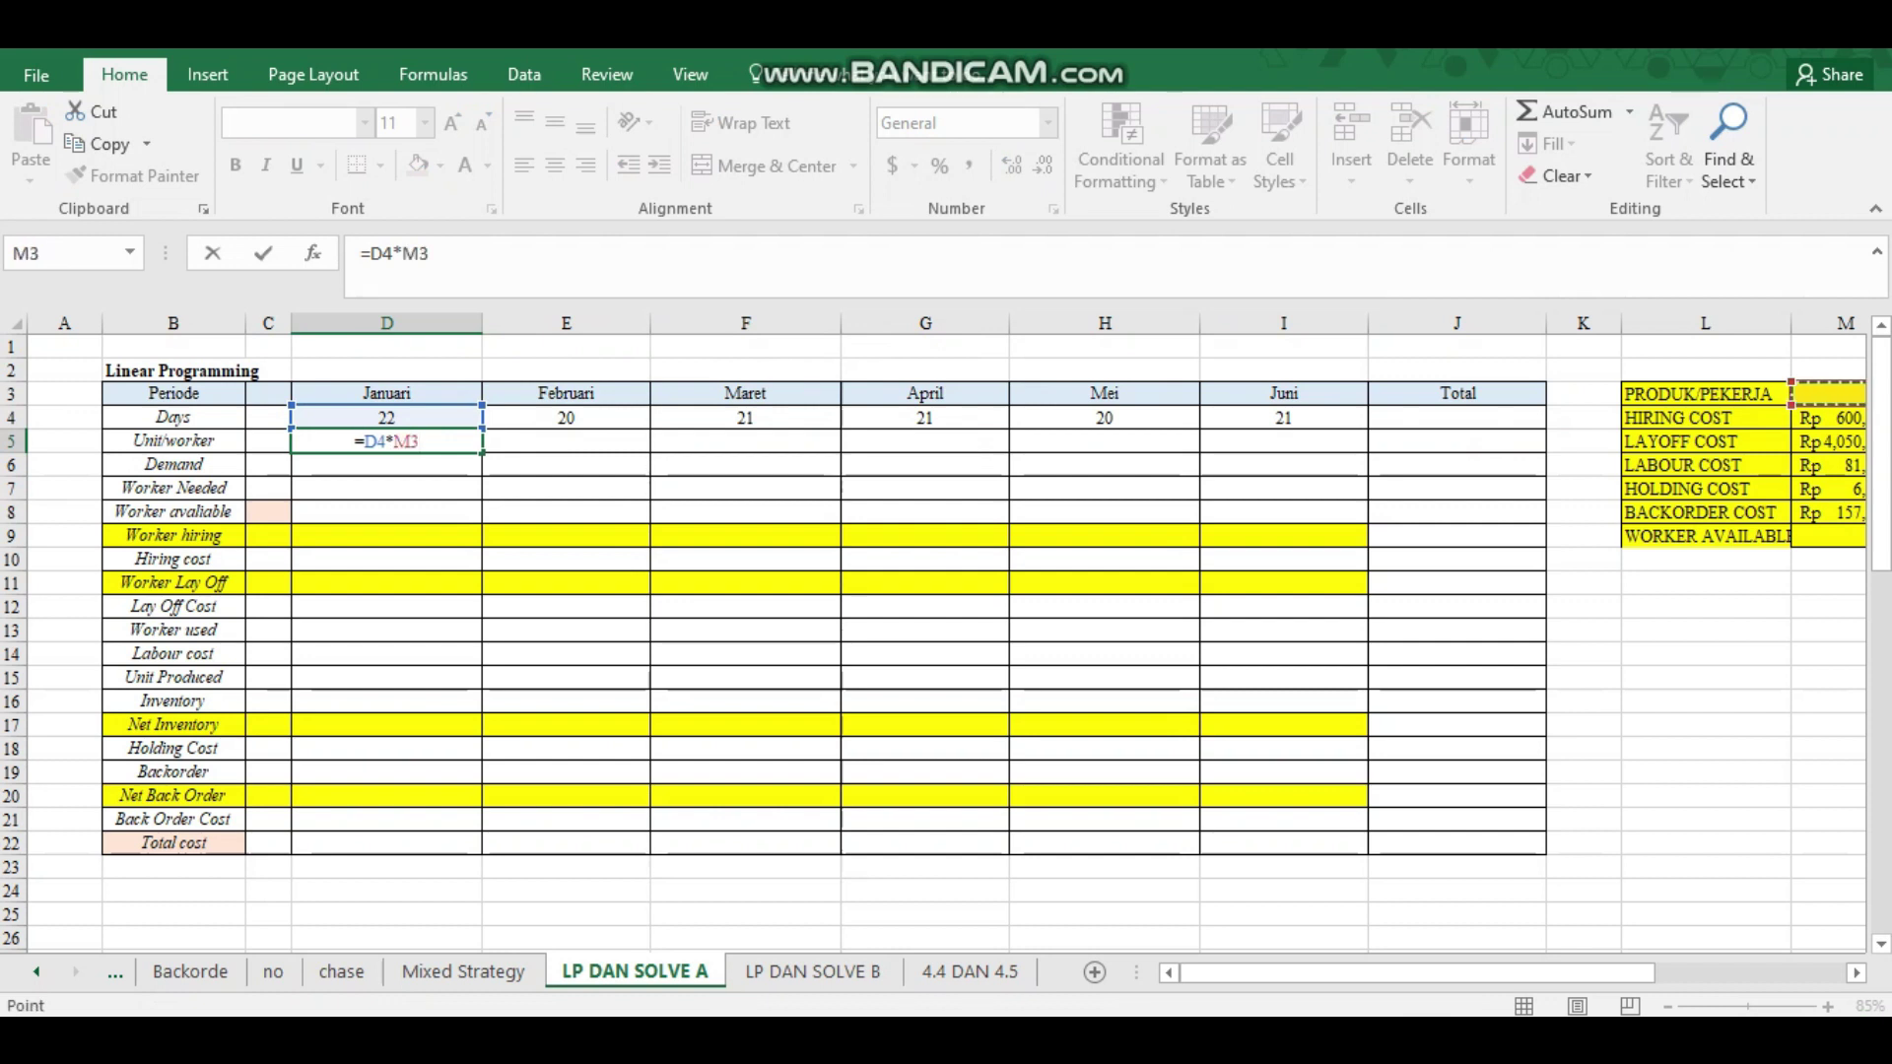
pyautogui.press('Right')
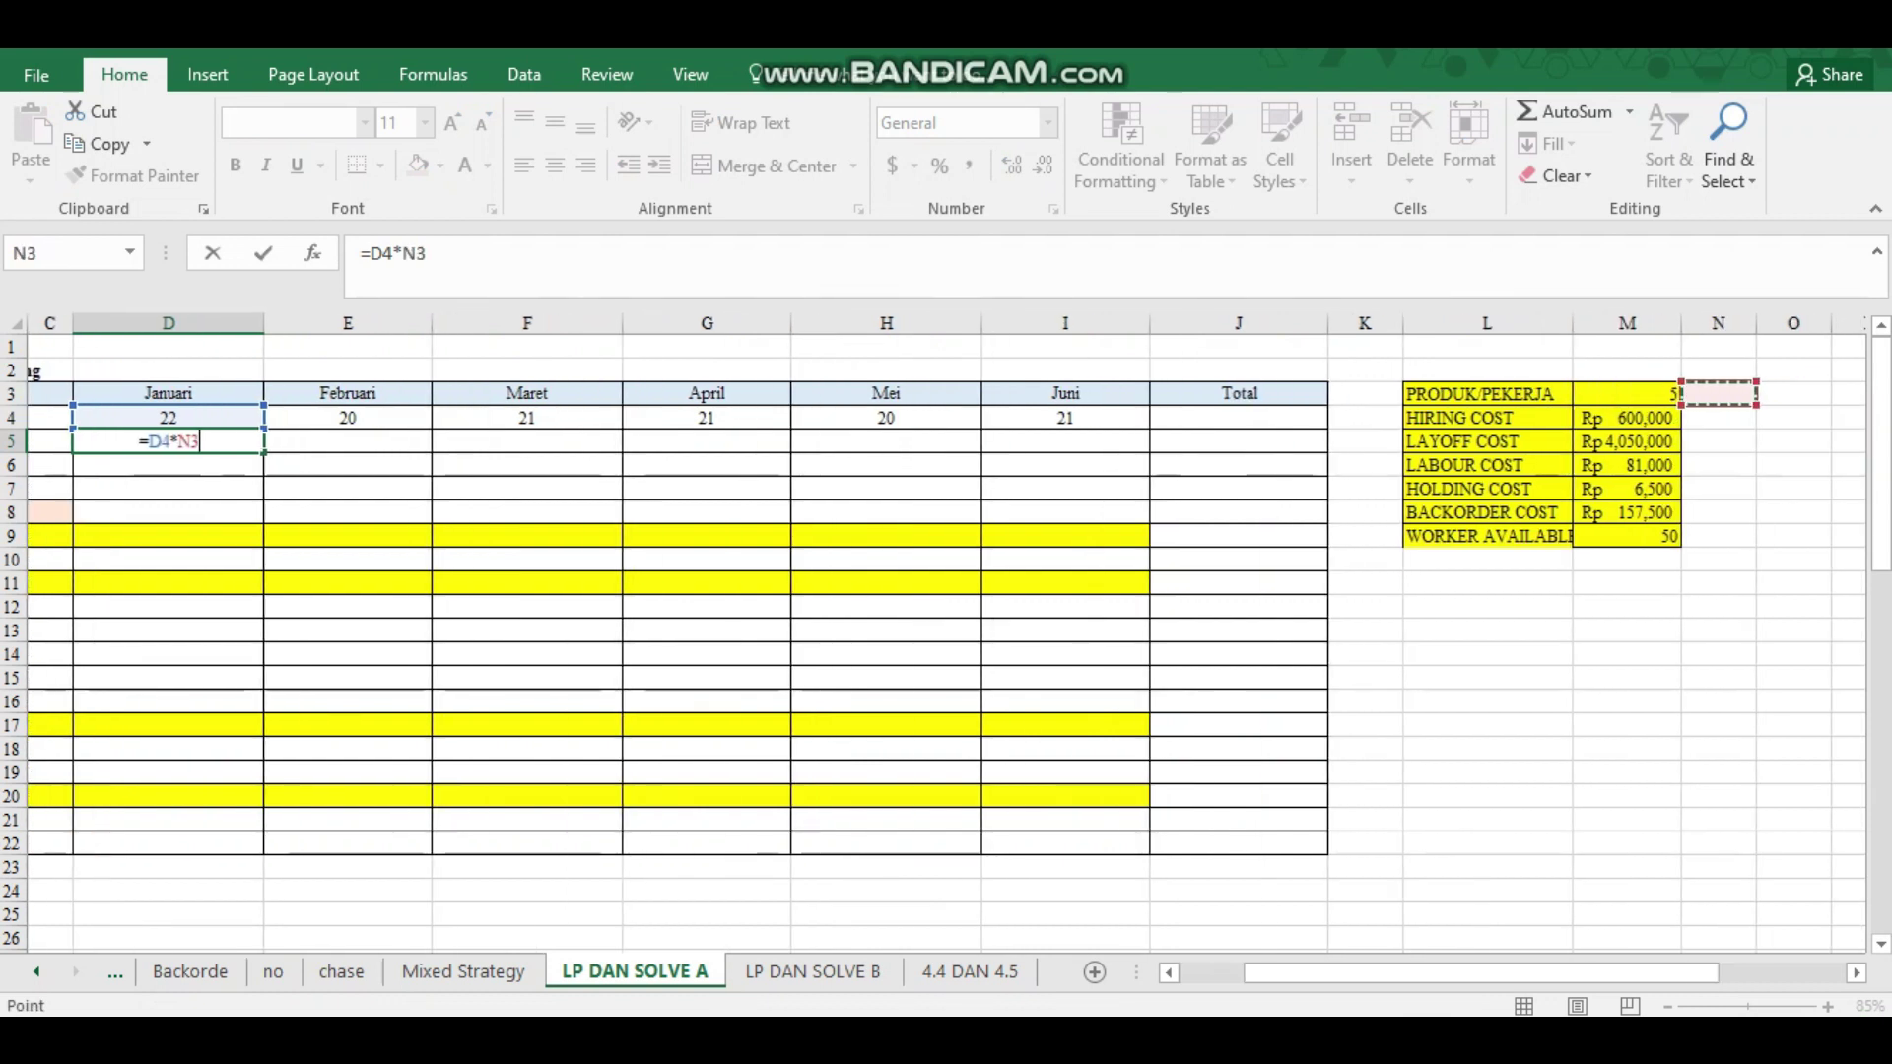
pyautogui.press('Left')
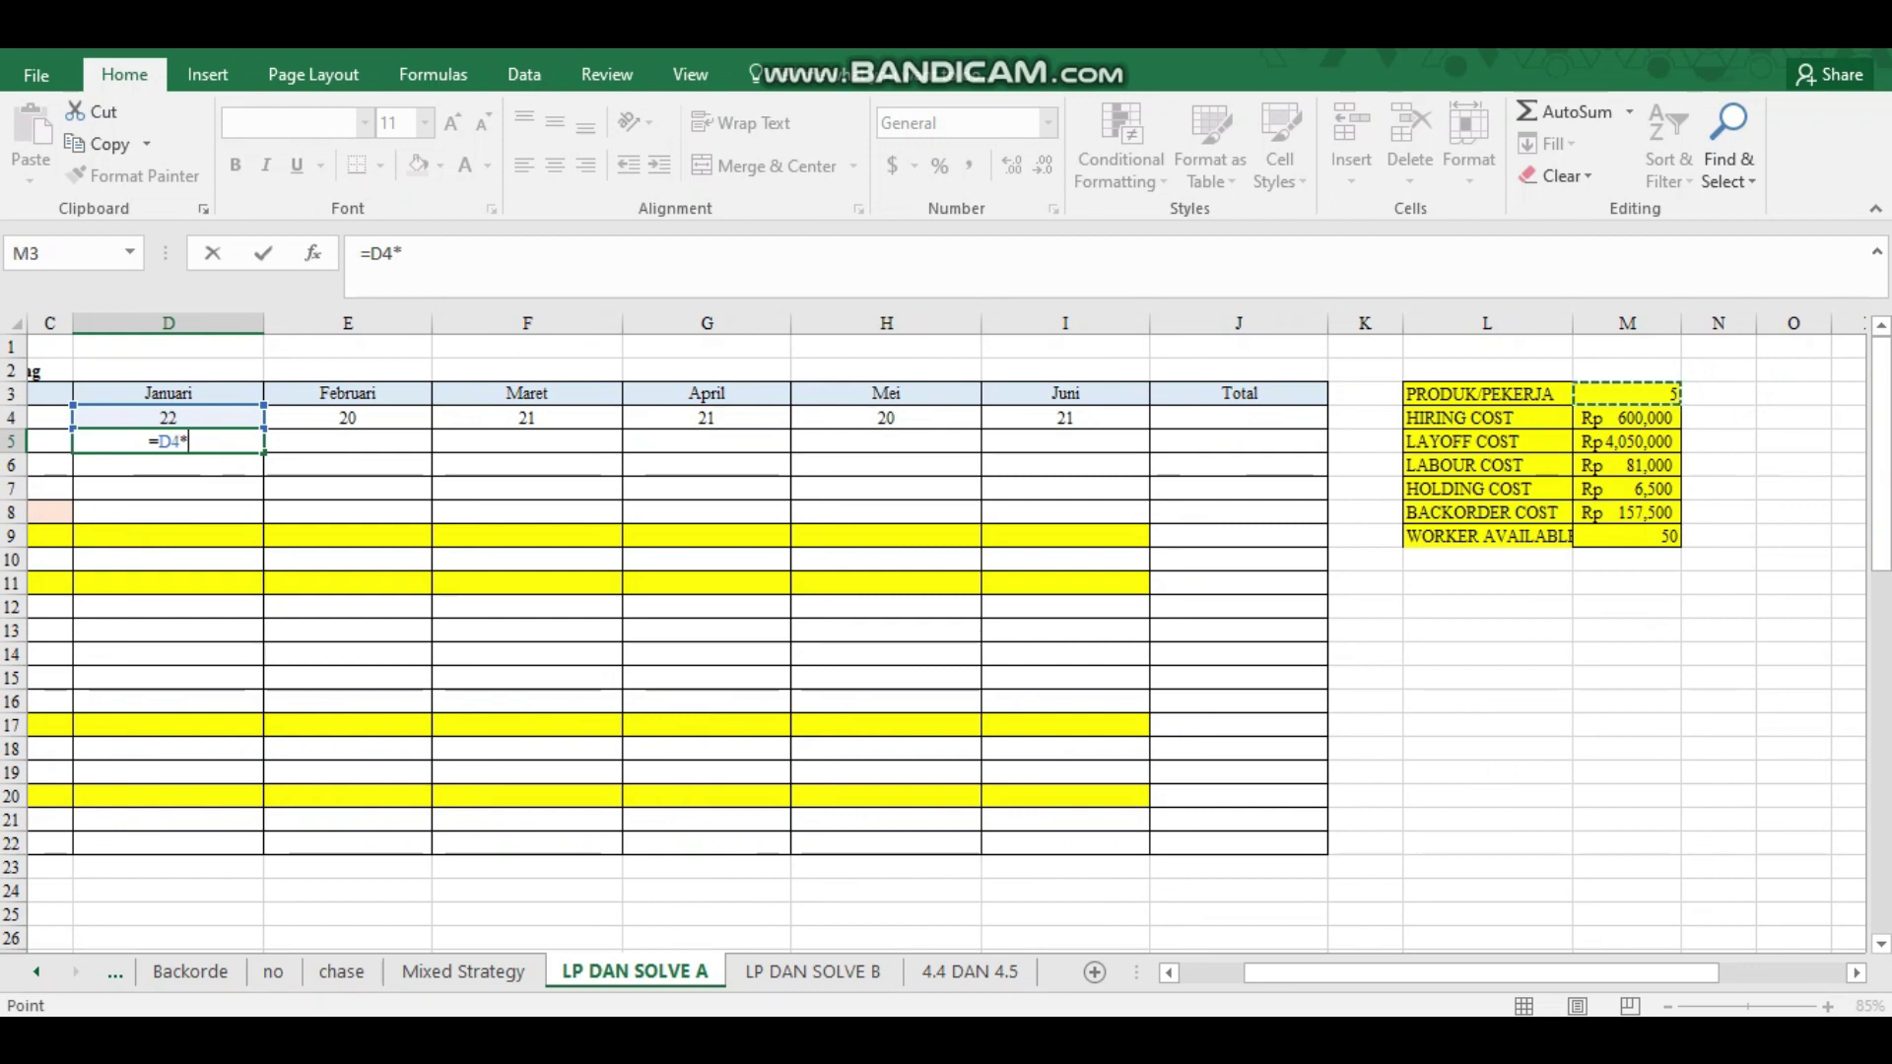
pyautogui.click(404, 253)
pyautogui.click(1627, 394)
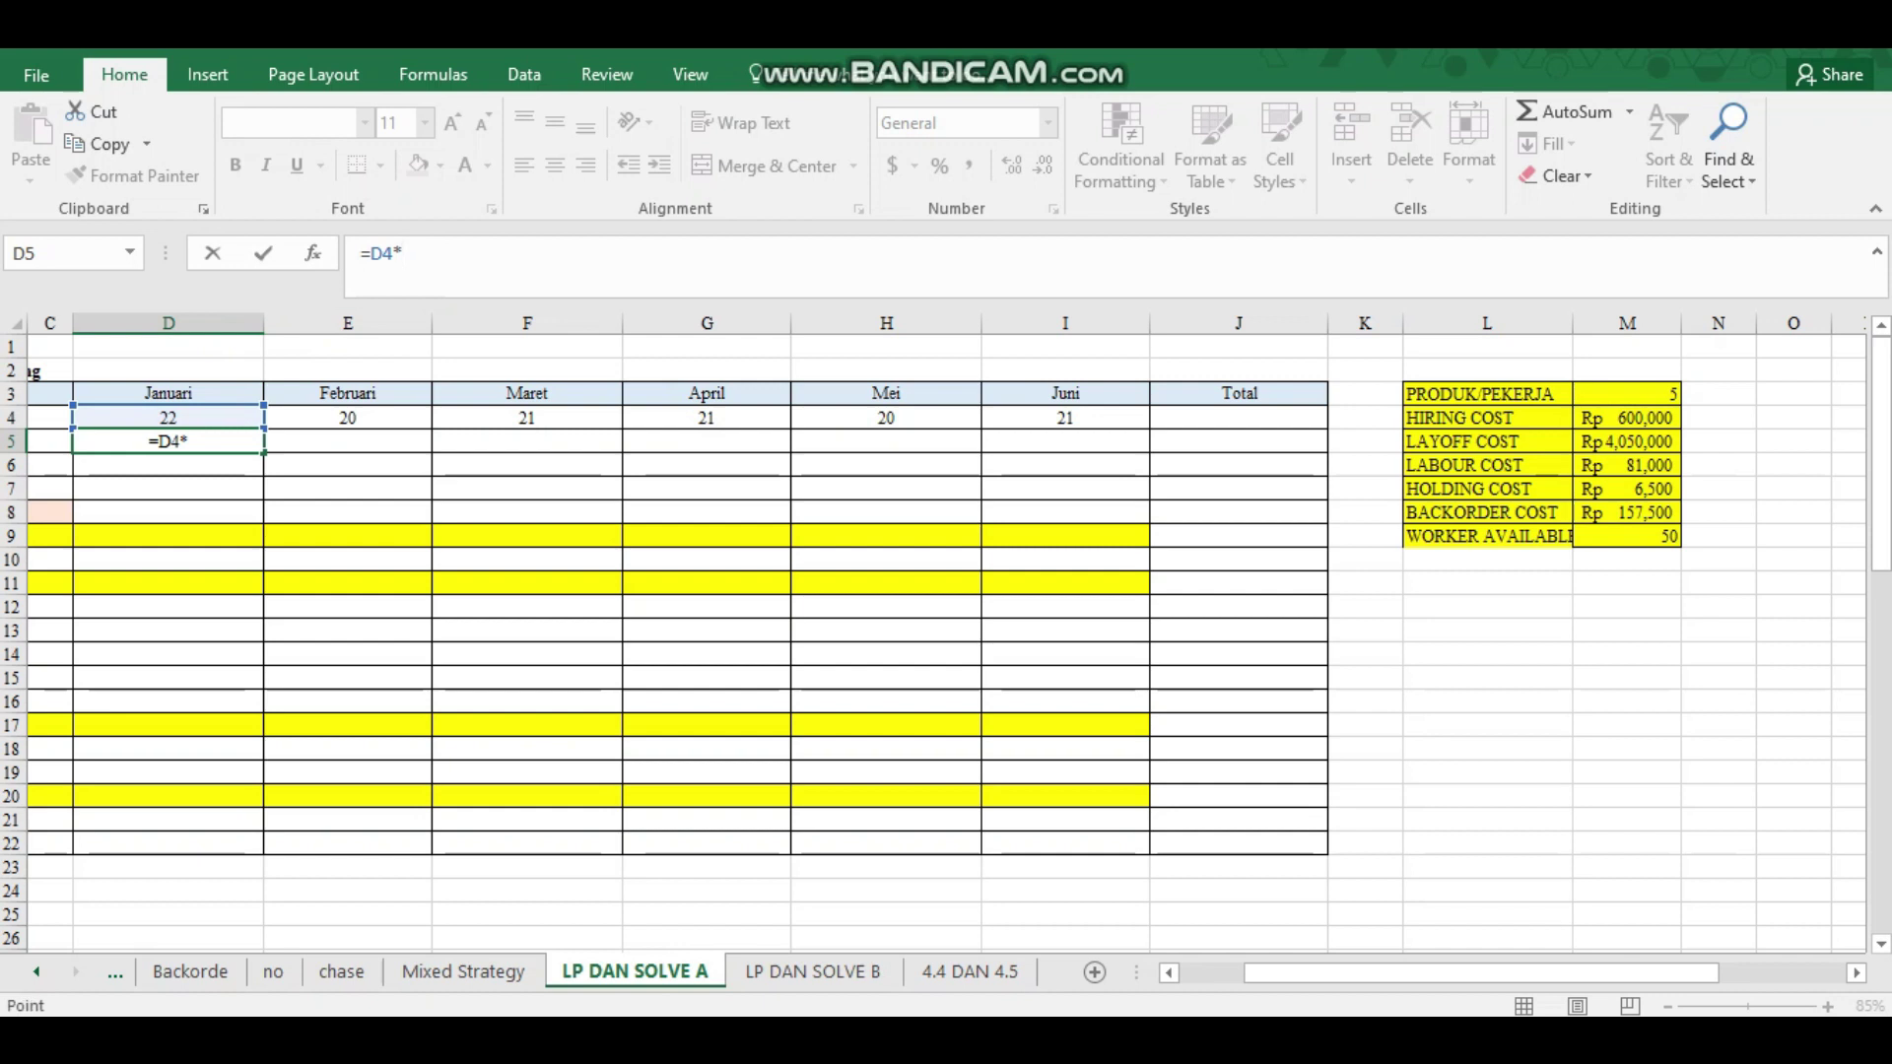
pyautogui.click(402, 253)
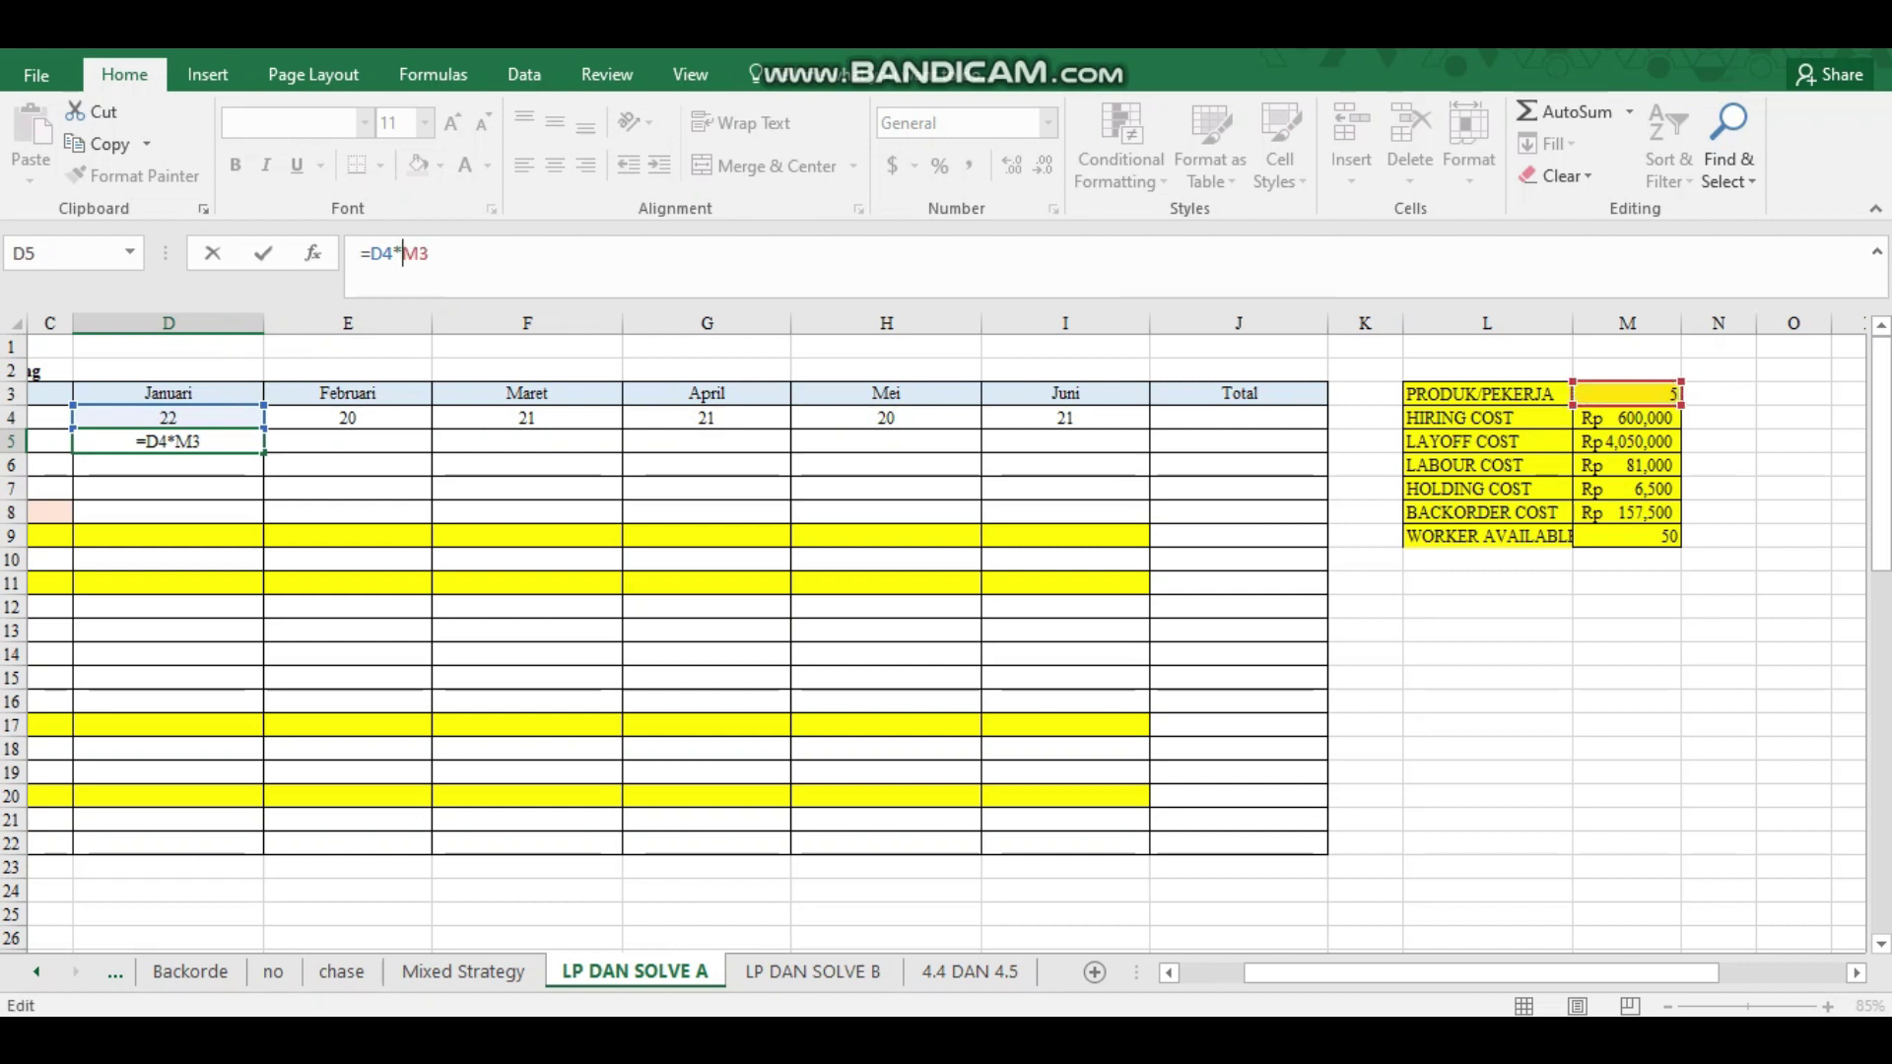
pyautogui.write('$')
pyautogui.press('Right')
pyautogui.write('$')
pyautogui.hotkey('ctrl', 'Return')
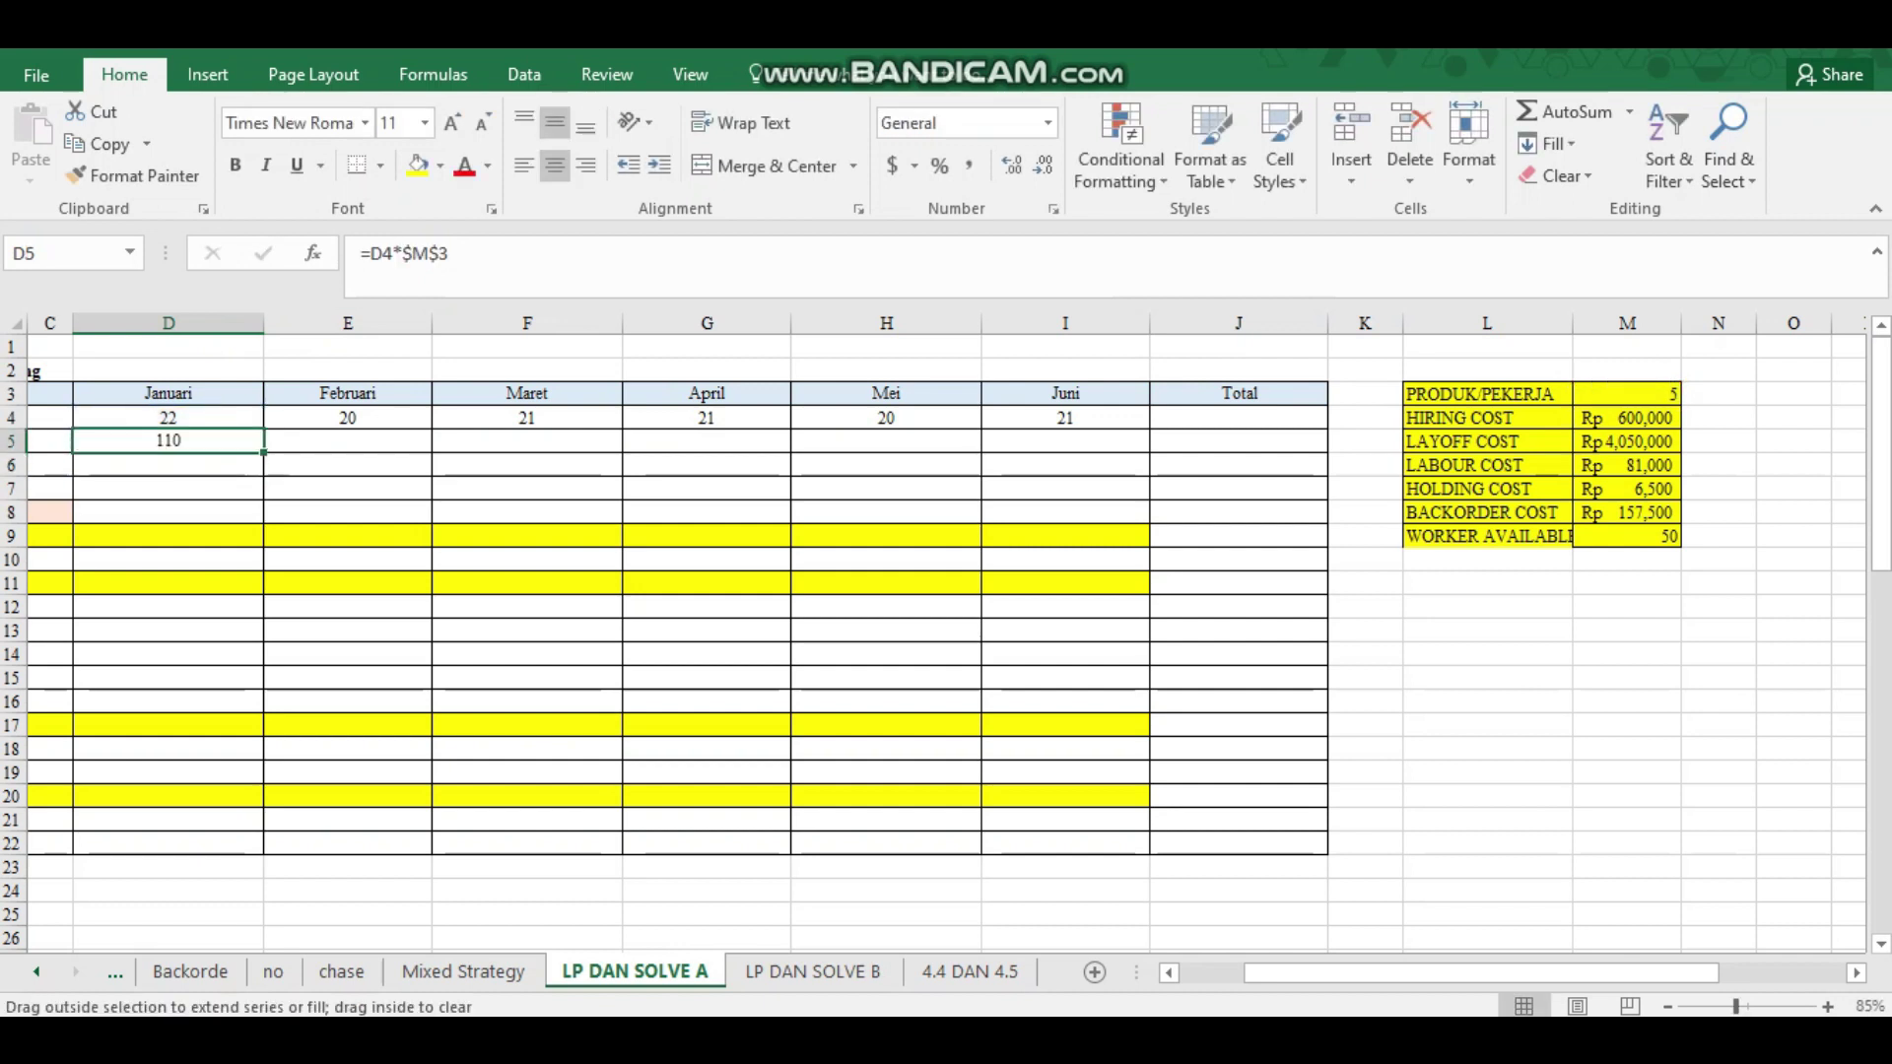
pyautogui.moveTo(264, 452); pyautogui.dragTo(1147, 453)
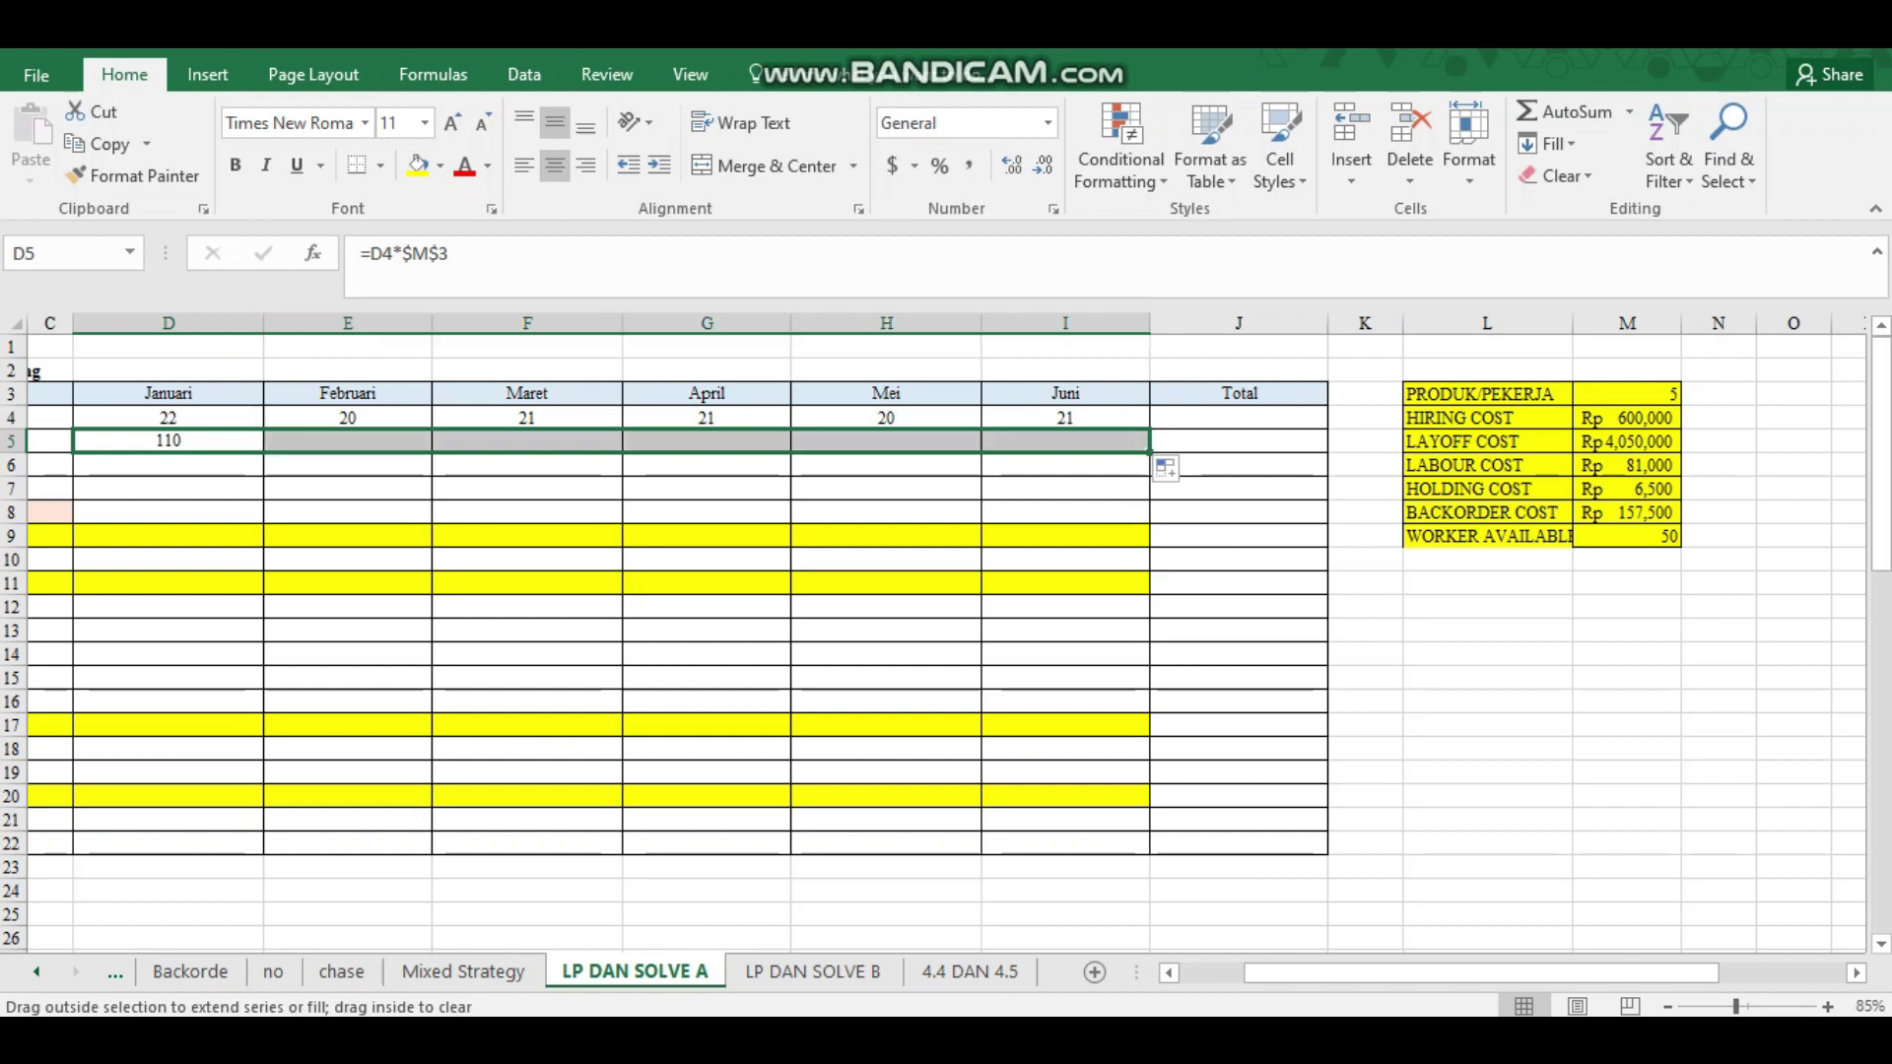
# Copy the Januari to Juni Demand values of Produk A, C6:H6, from the Backorde sheet.
pyautogui.click(886, 489)
pyautogui.press('Left')
pyautogui.press('Left')
pyautogui.press('Left')
pyautogui.press('Left')
pyautogui.press('Left')
pyautogui.press('Left')
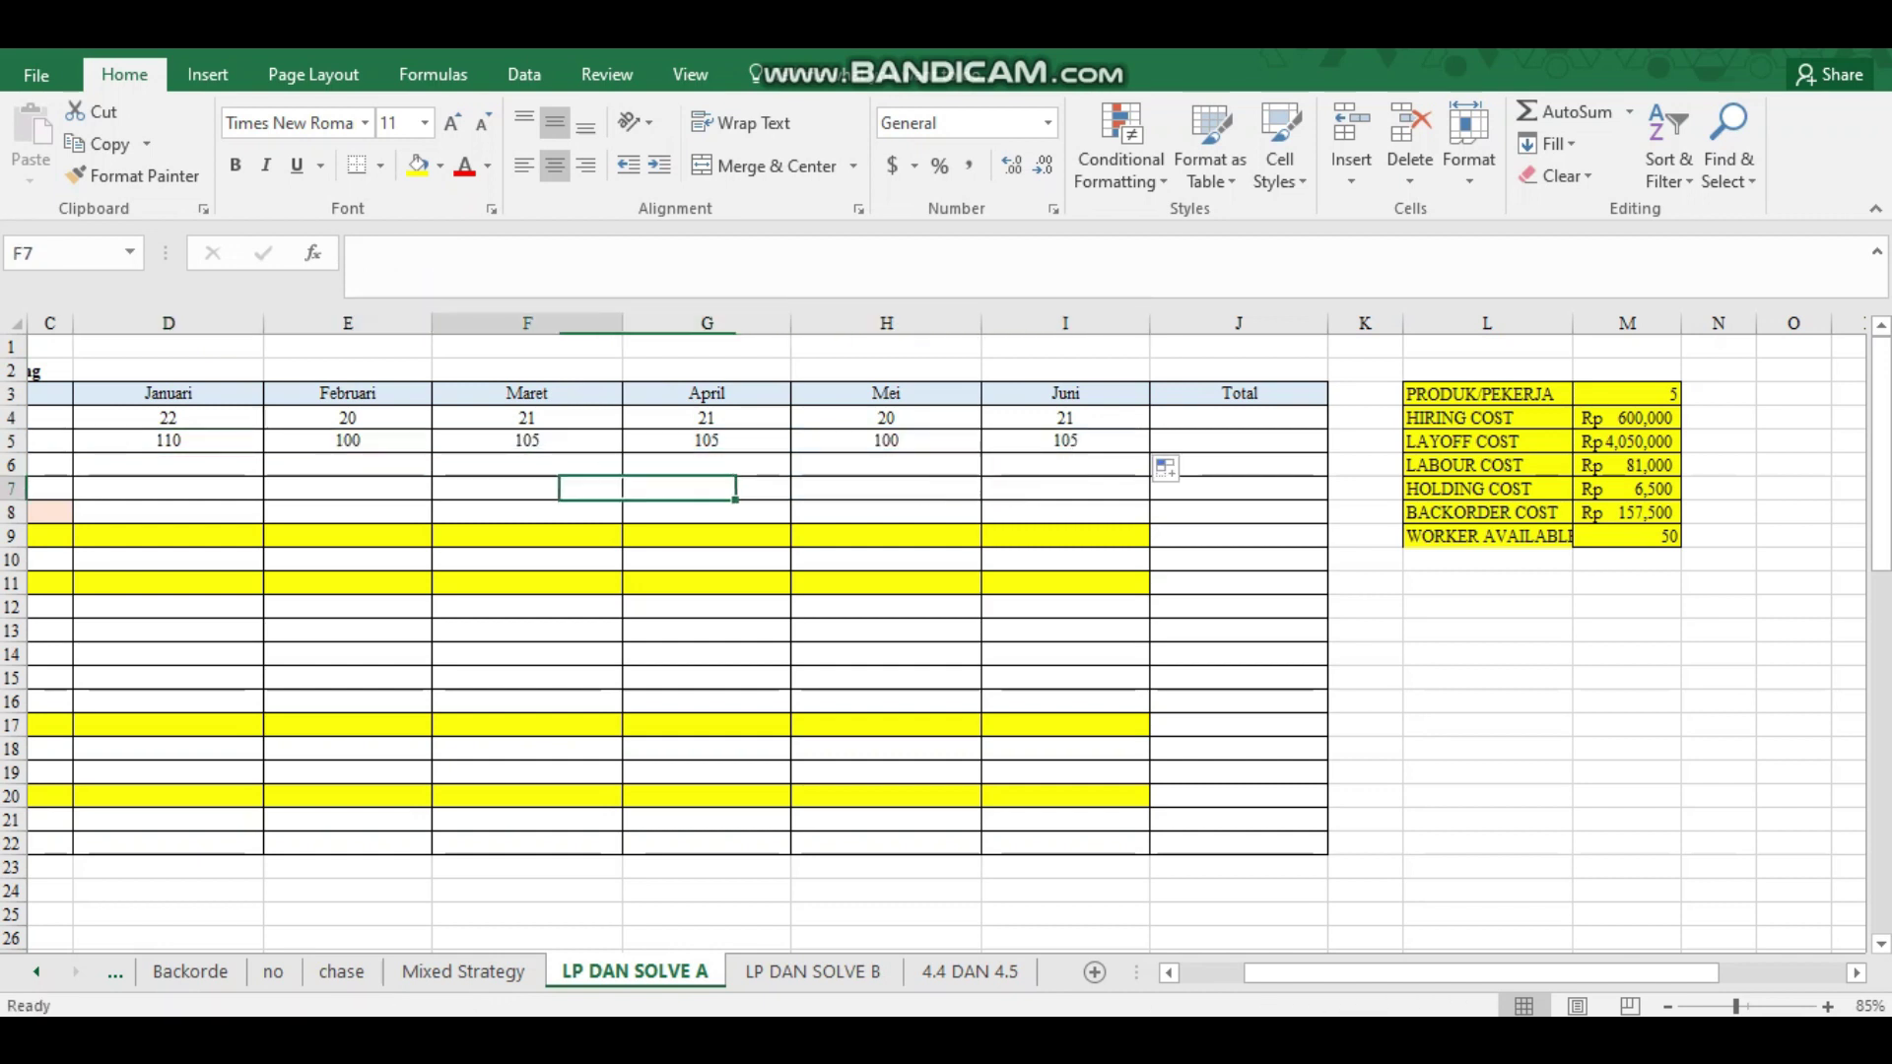
pyautogui.press('Left')
pyautogui.press('Right')
pyautogui.press('Right')
pyautogui.press('Up')
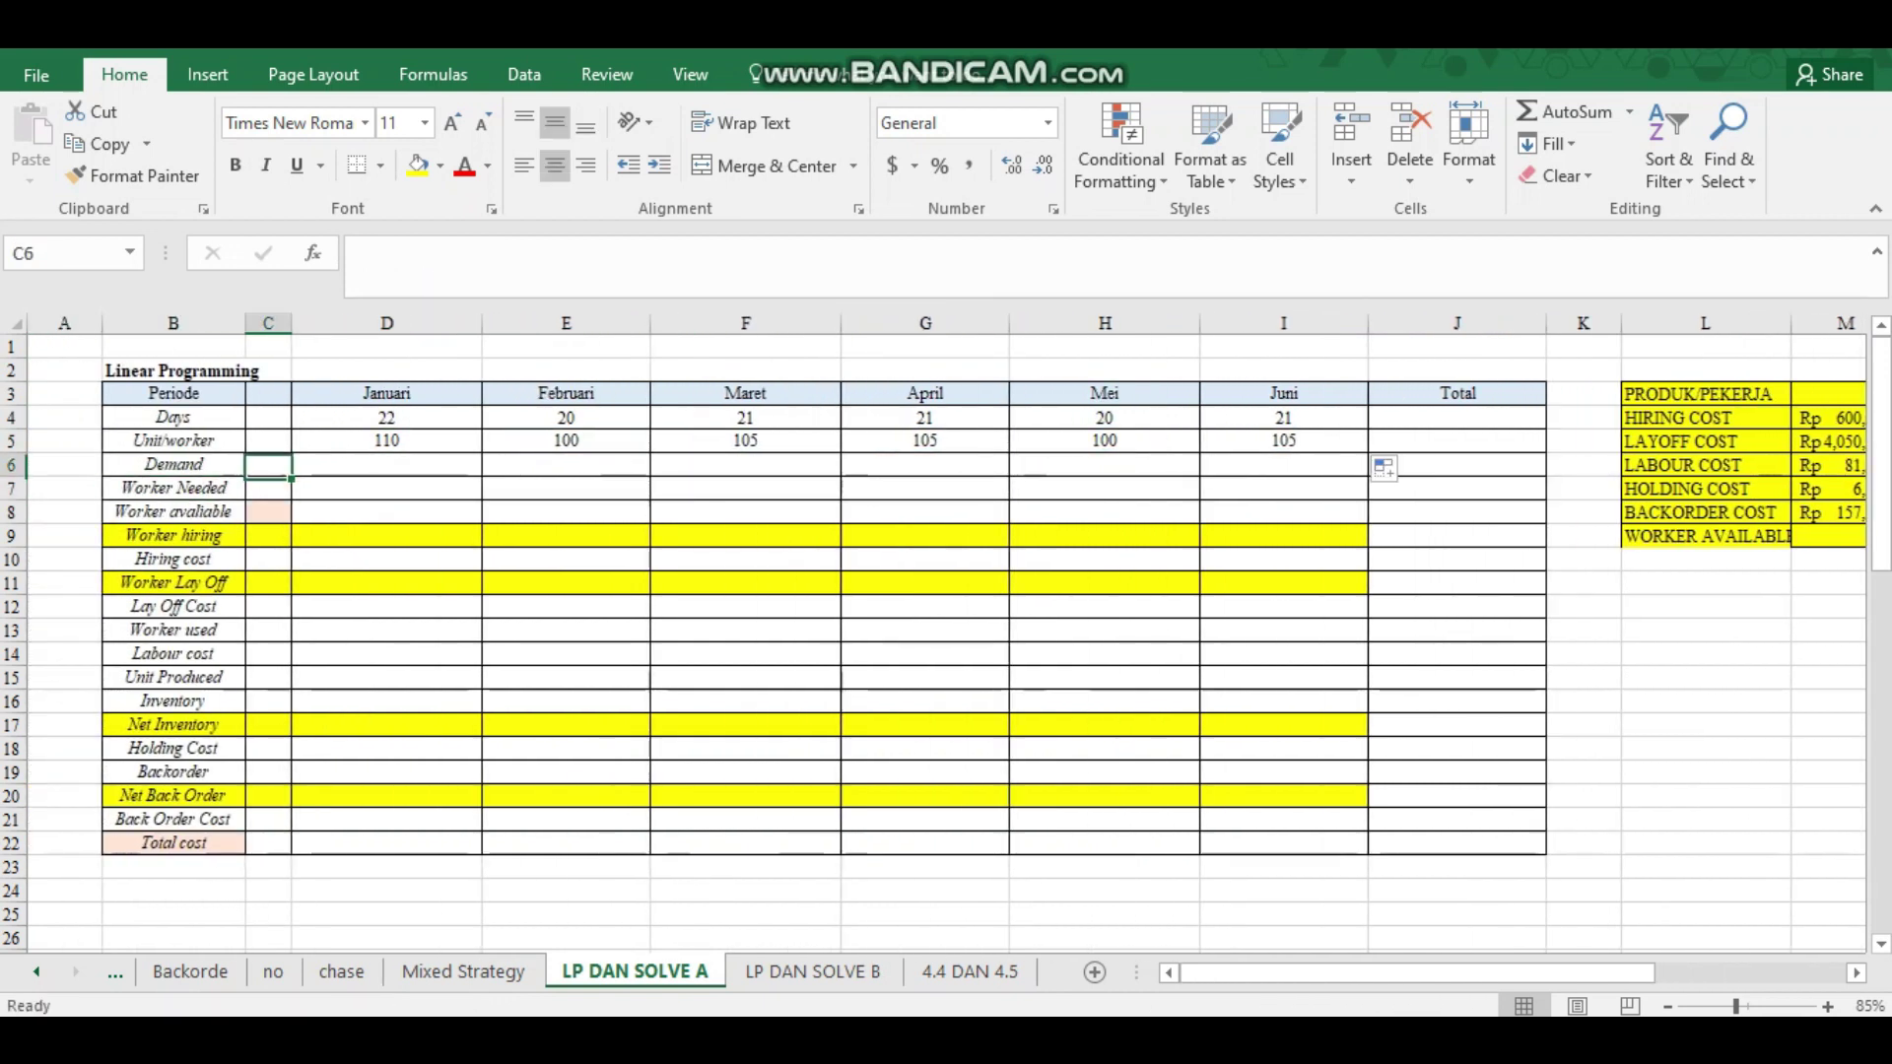
pyautogui.press('Right')
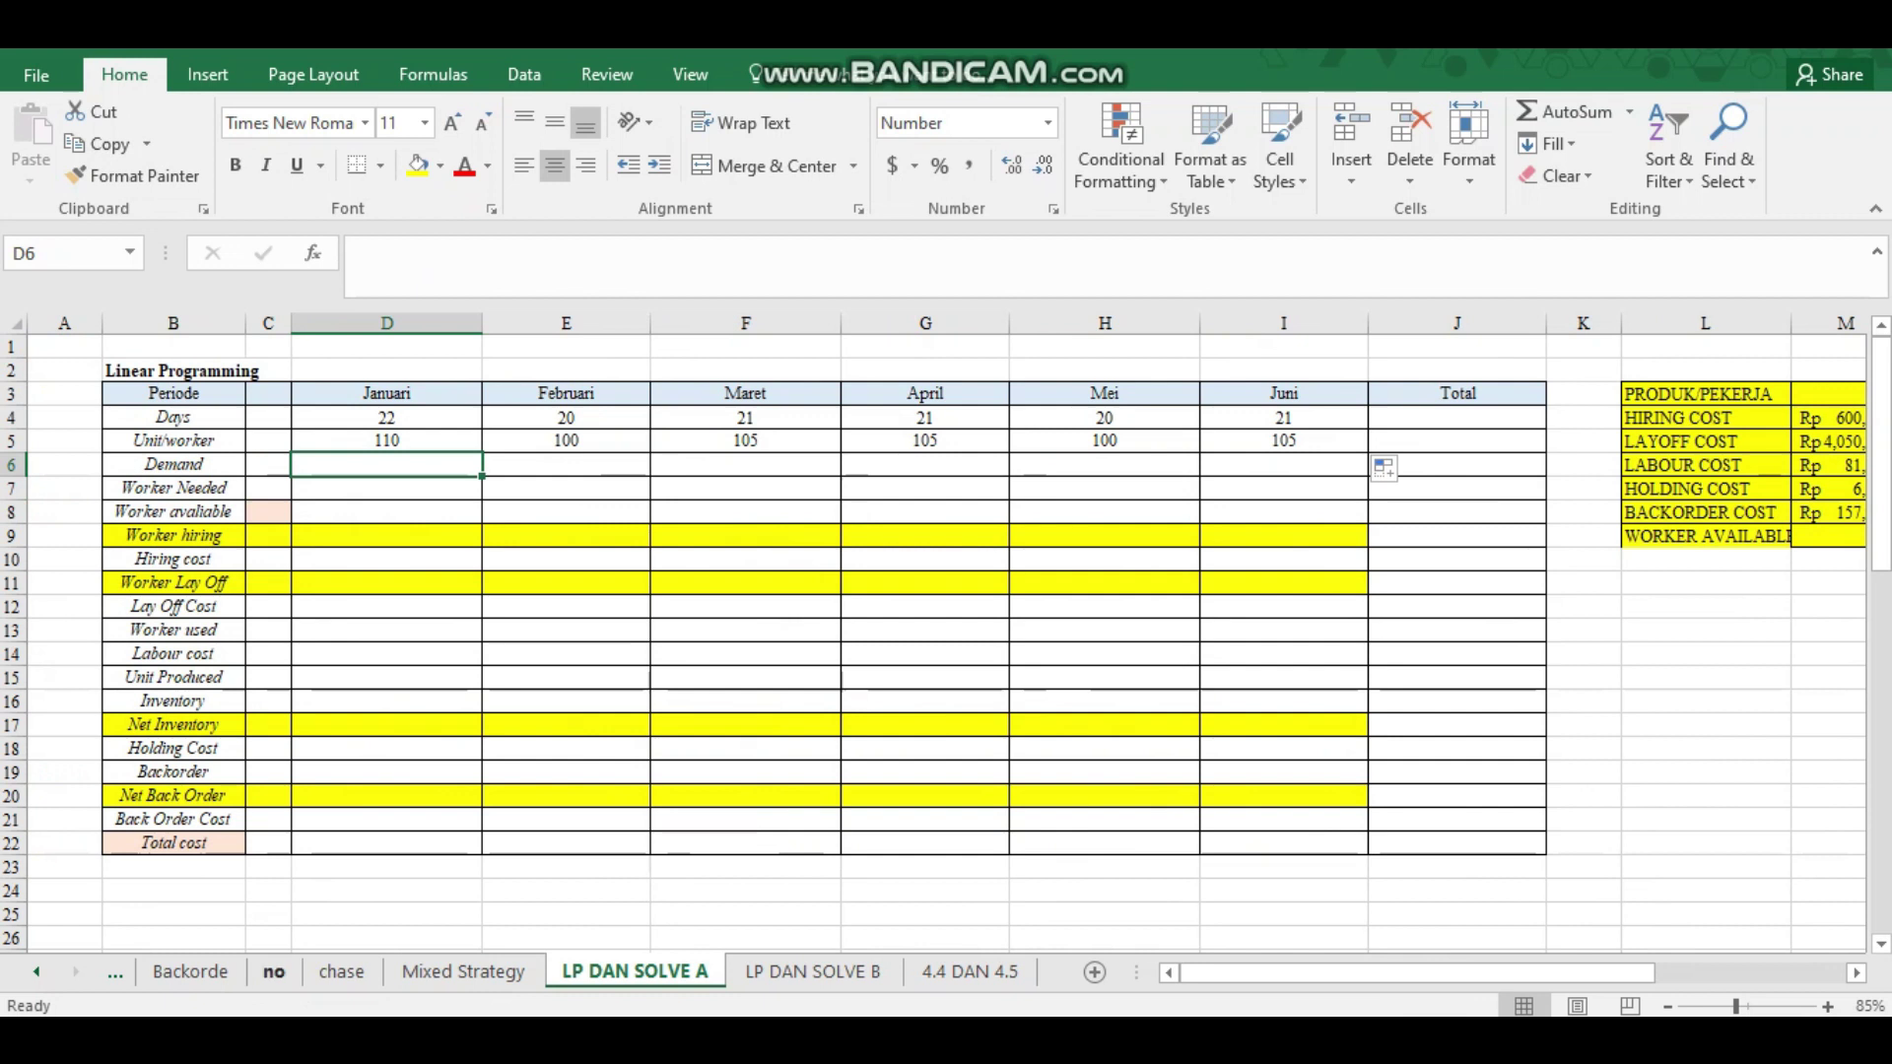
pyautogui.click(190, 971)
pyautogui.moveTo(345, 476); pyautogui.dragTo(1231, 481)
pyautogui.hotkey('ctrl', 'c')
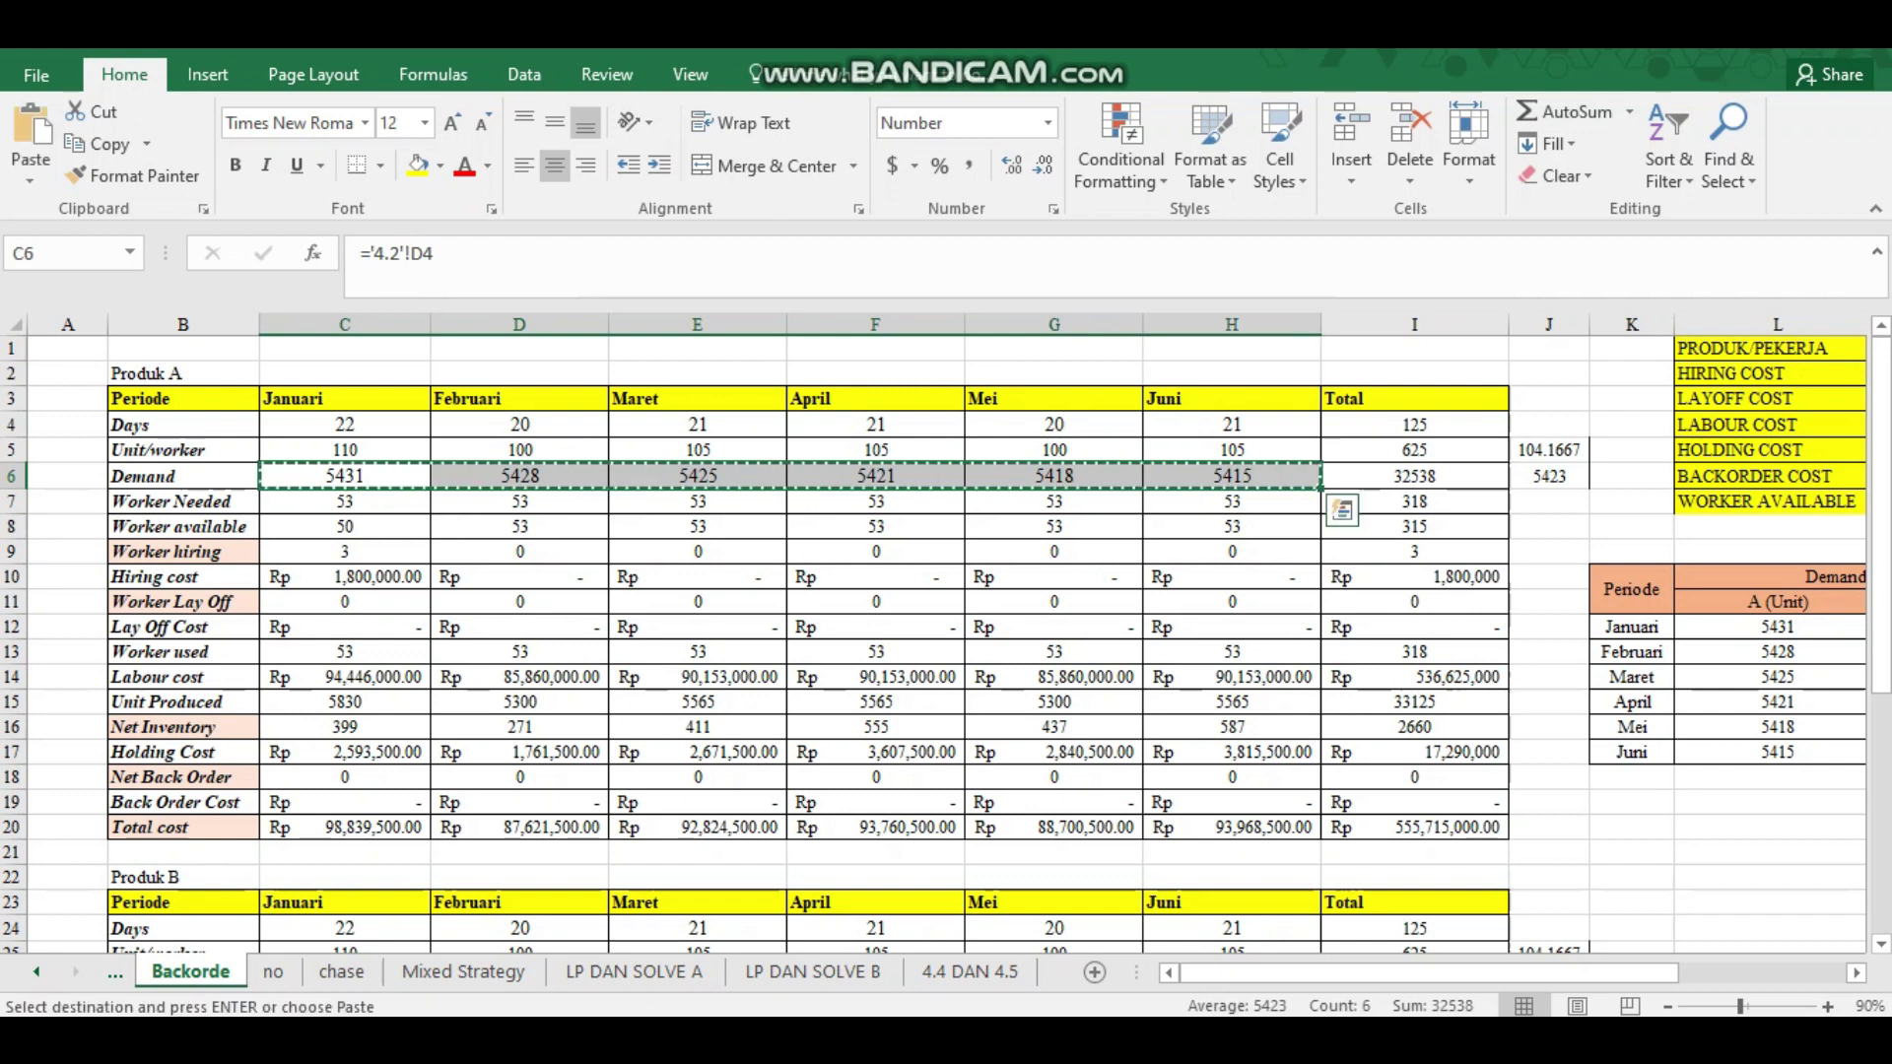
# Paste the copied Demand values as links into the LP DAN SOLVE A table from D6, covering Januari to Juni.
pyautogui.click(634, 972)
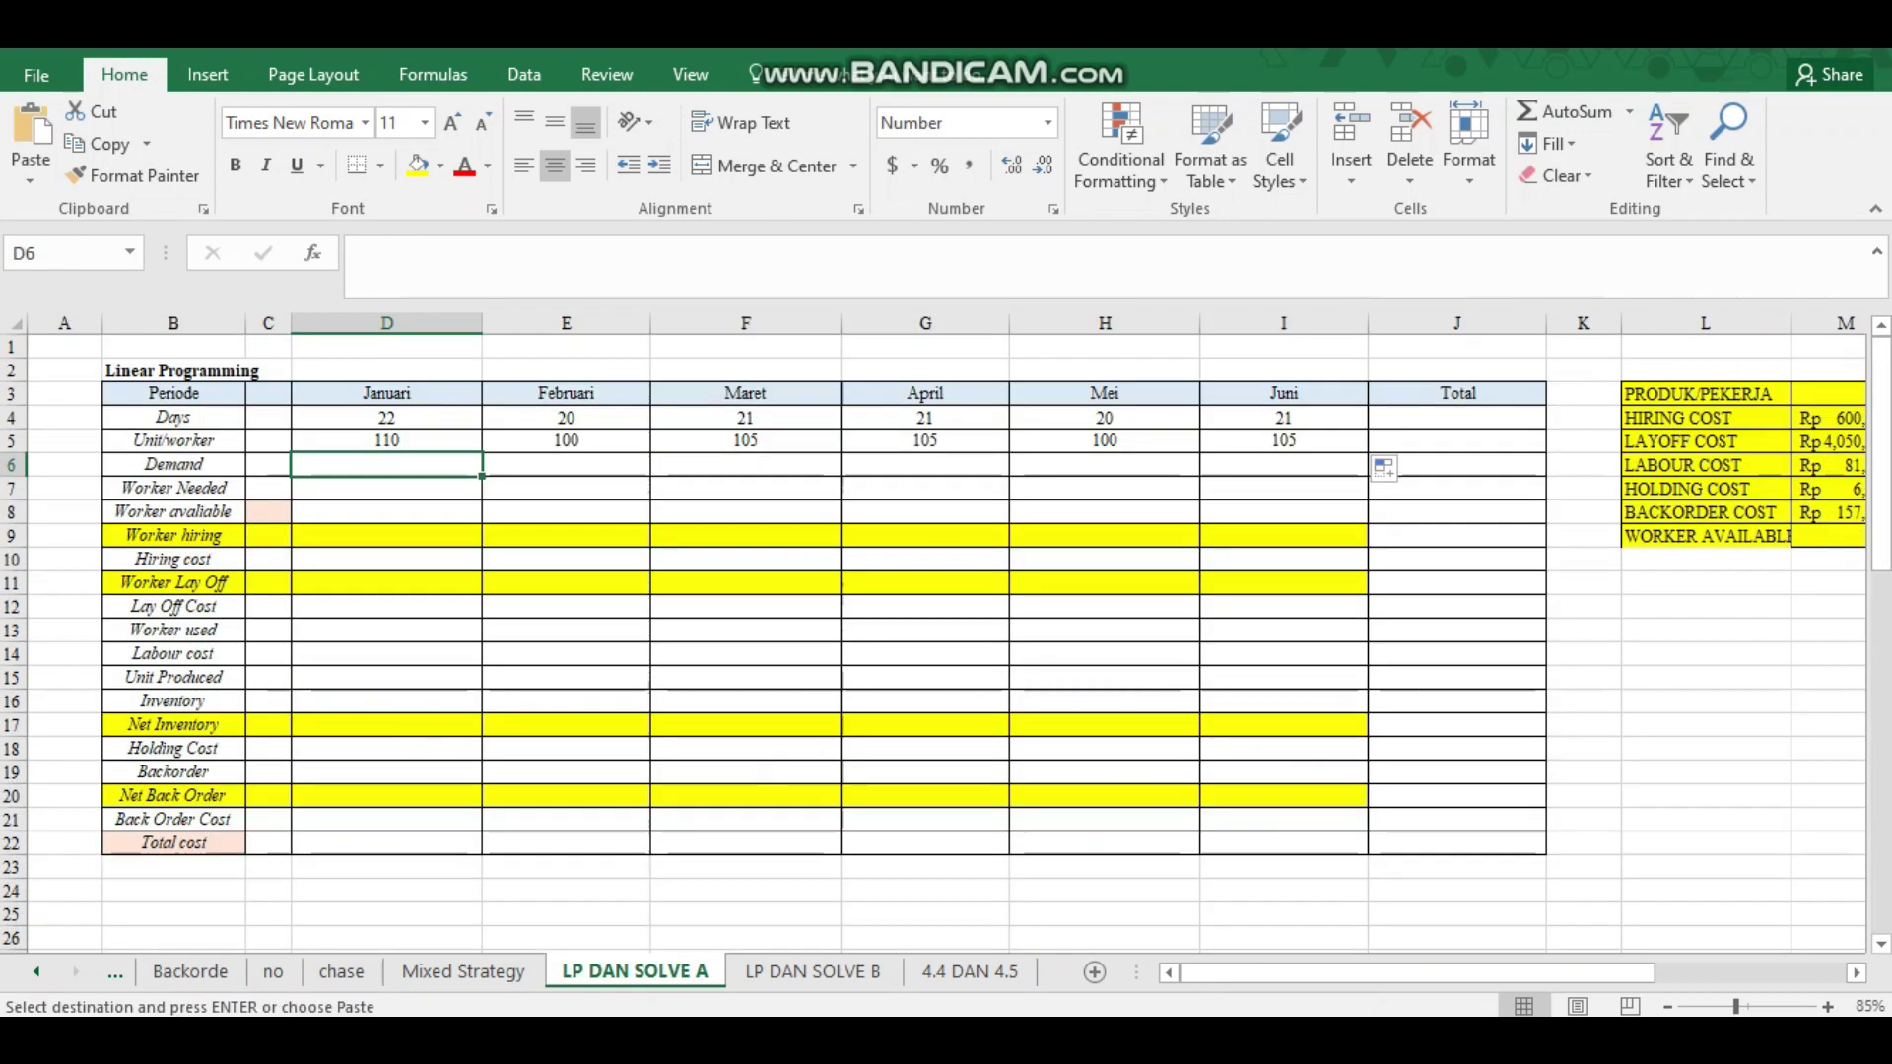
pyautogui.hotkey('ctrl', 'alt', 'v')
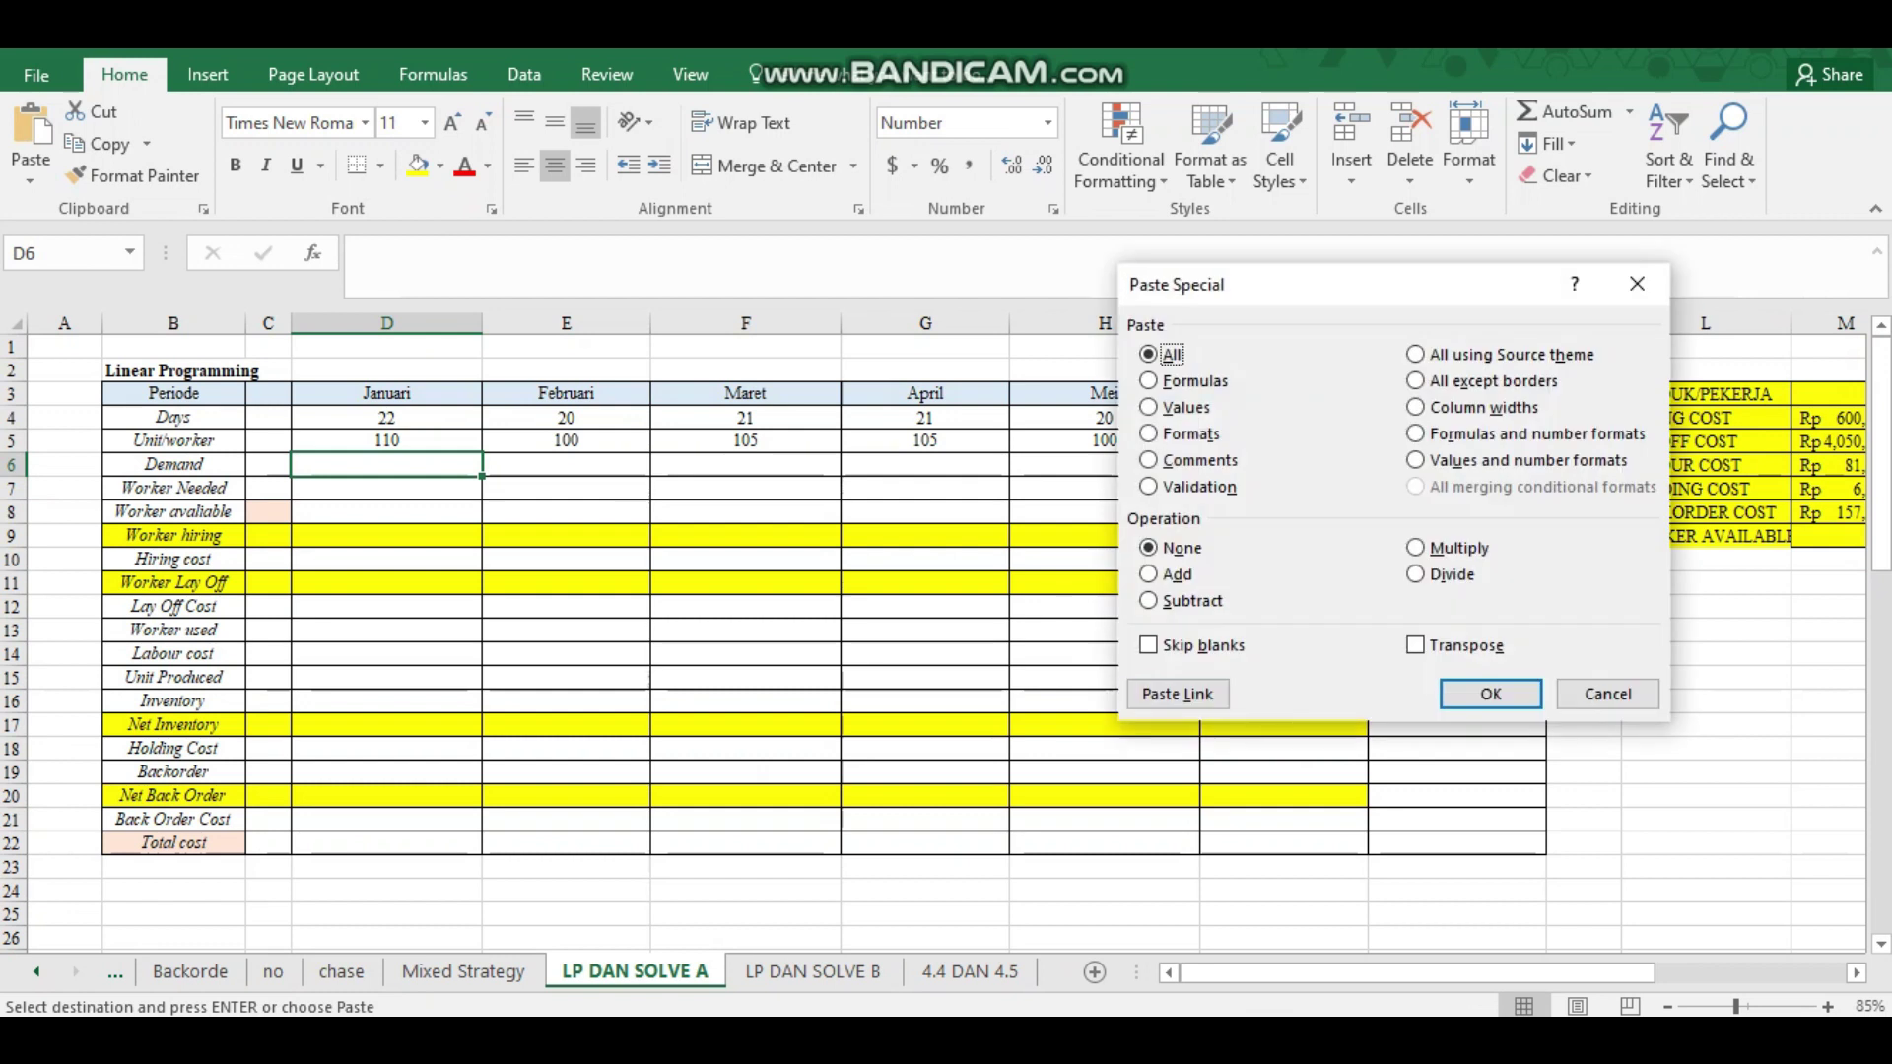
pyautogui.click(1178, 694)
pyautogui.click(566, 489)
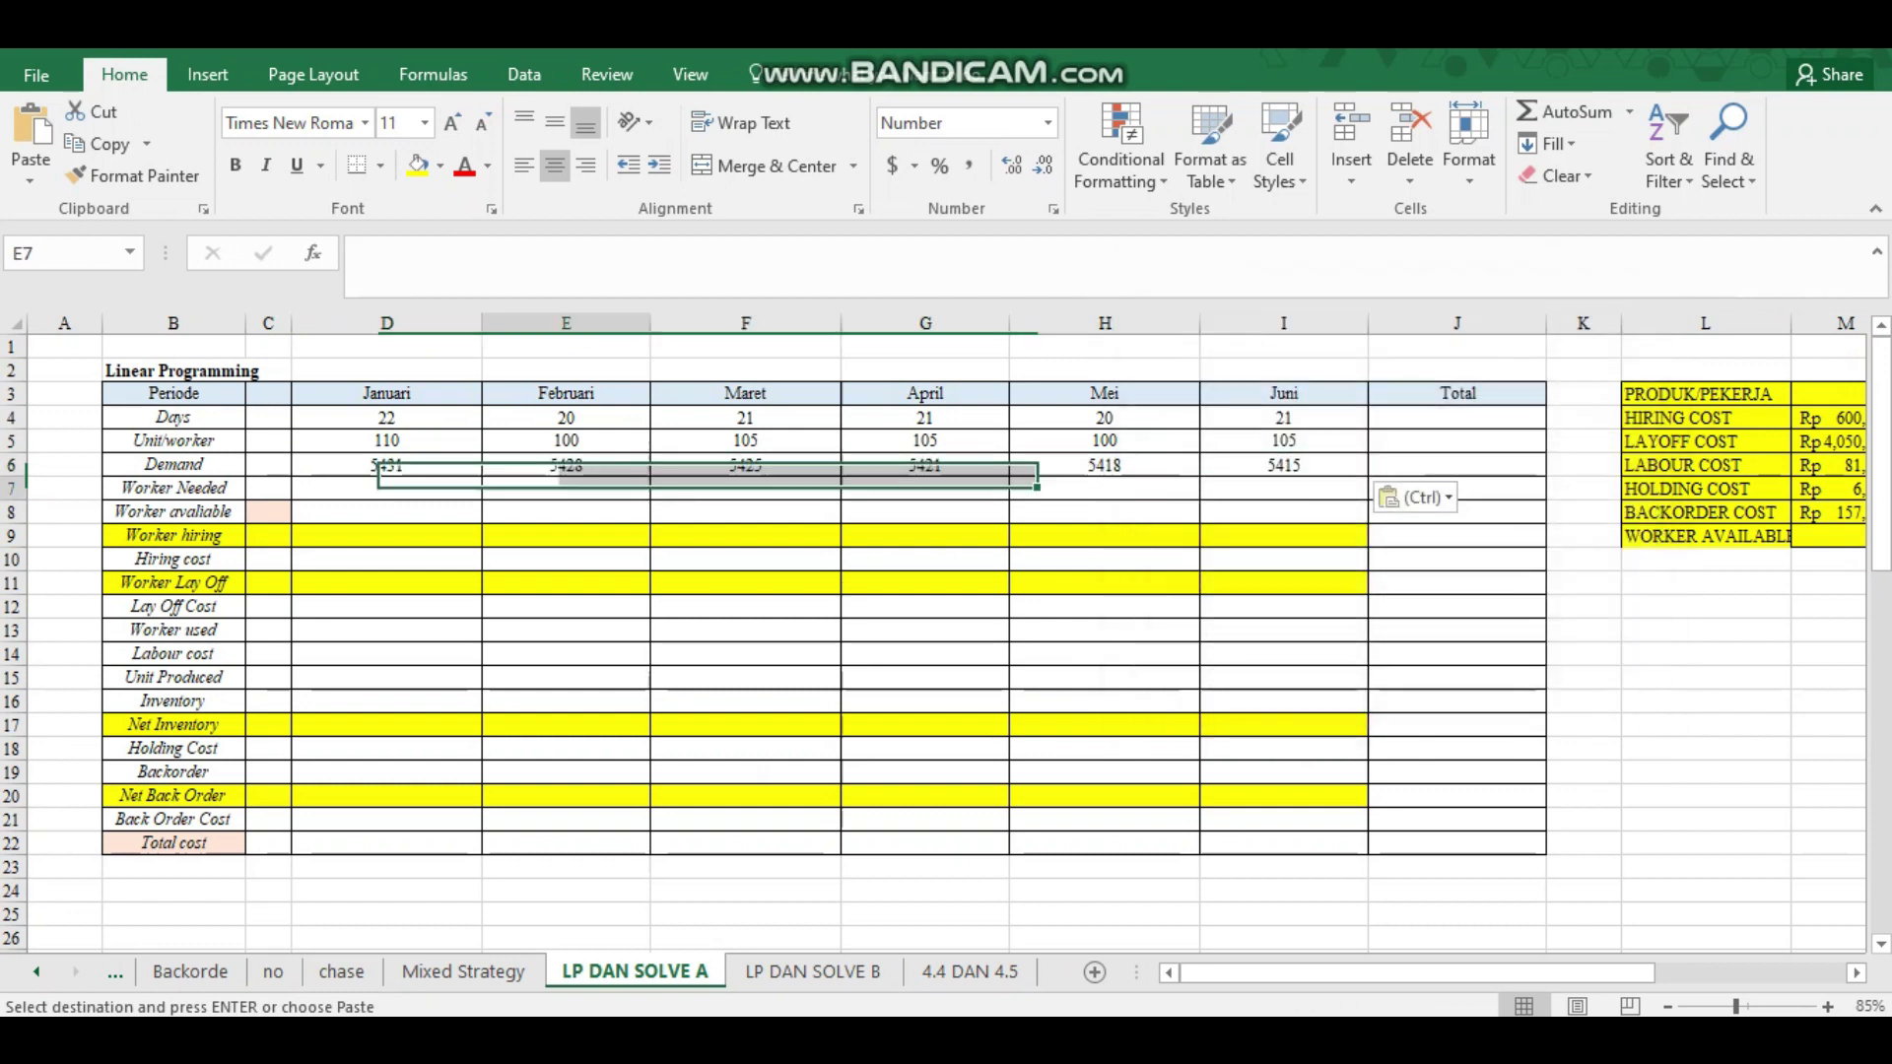
# Set the Januari Worker Needed cell D7 to =D8 and fill the formula across to Juni in I7.
pyautogui.click(387, 488)
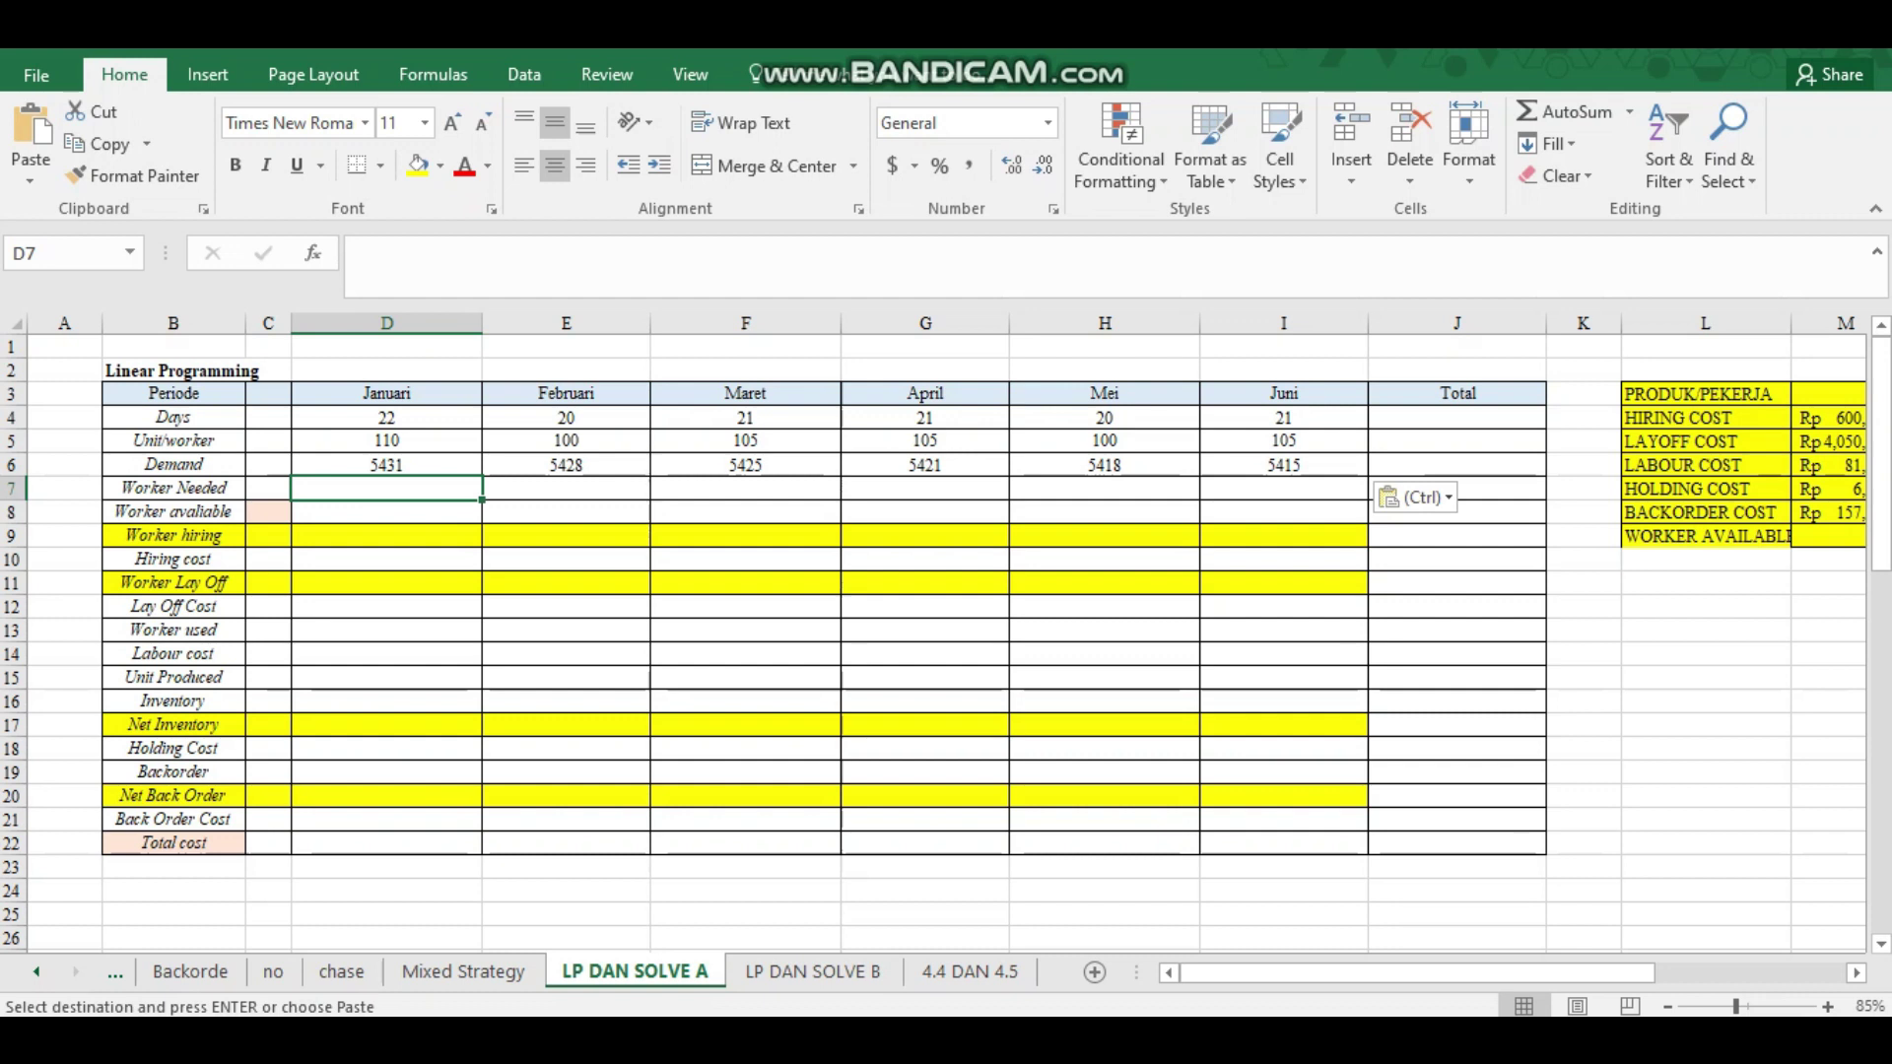
pyautogui.write('=')
pyautogui.press('Down')
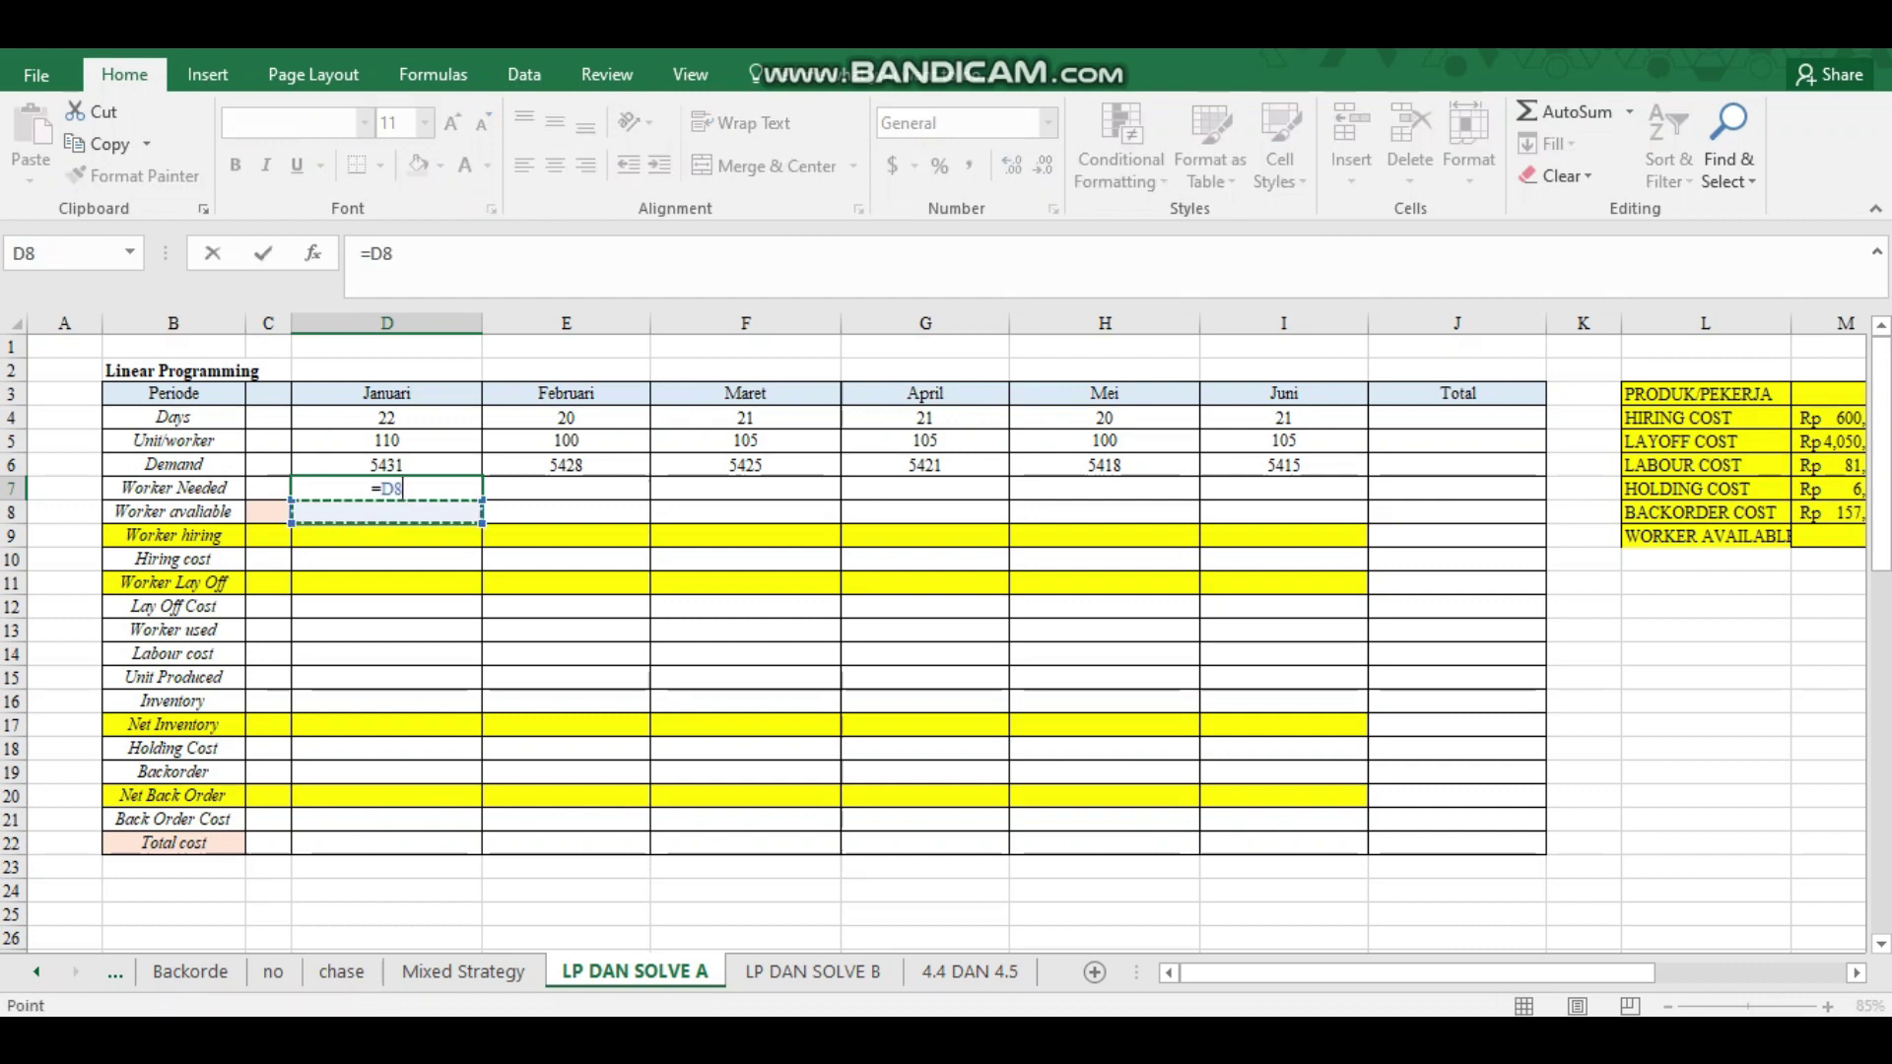
pyautogui.press('Return')
pyautogui.click(386, 488)
pyautogui.moveTo(482, 500); pyautogui.dragTo(1368, 500)
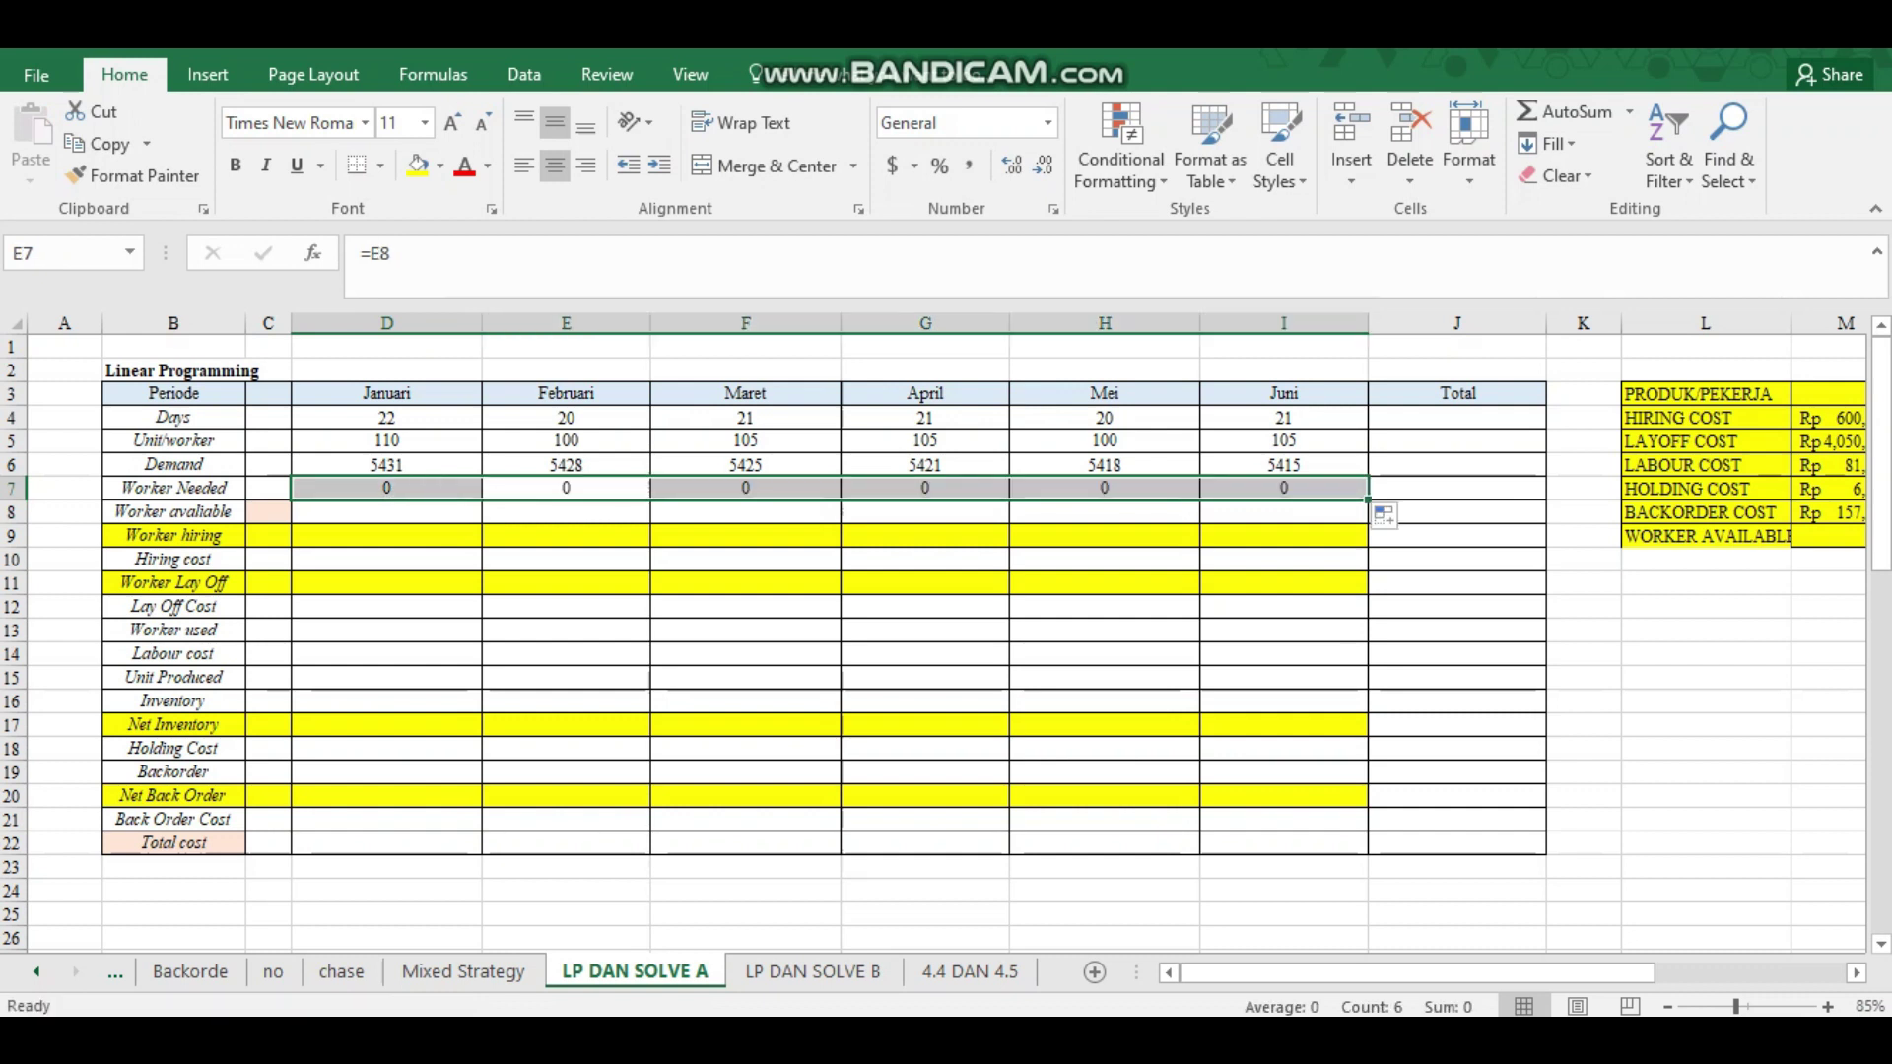
# Enter 50 as the initial number of available workers in C8.
pyautogui.press('Down')
pyautogui.press('Left')
pyautogui.press('Left')
pyautogui.write('50')
pyautogui.press('Return')
# Shade the initial worker available cell C8 with a light green fill.
pyautogui.press('Right')
pyautogui.press('Up')
pyautogui.press('Left')
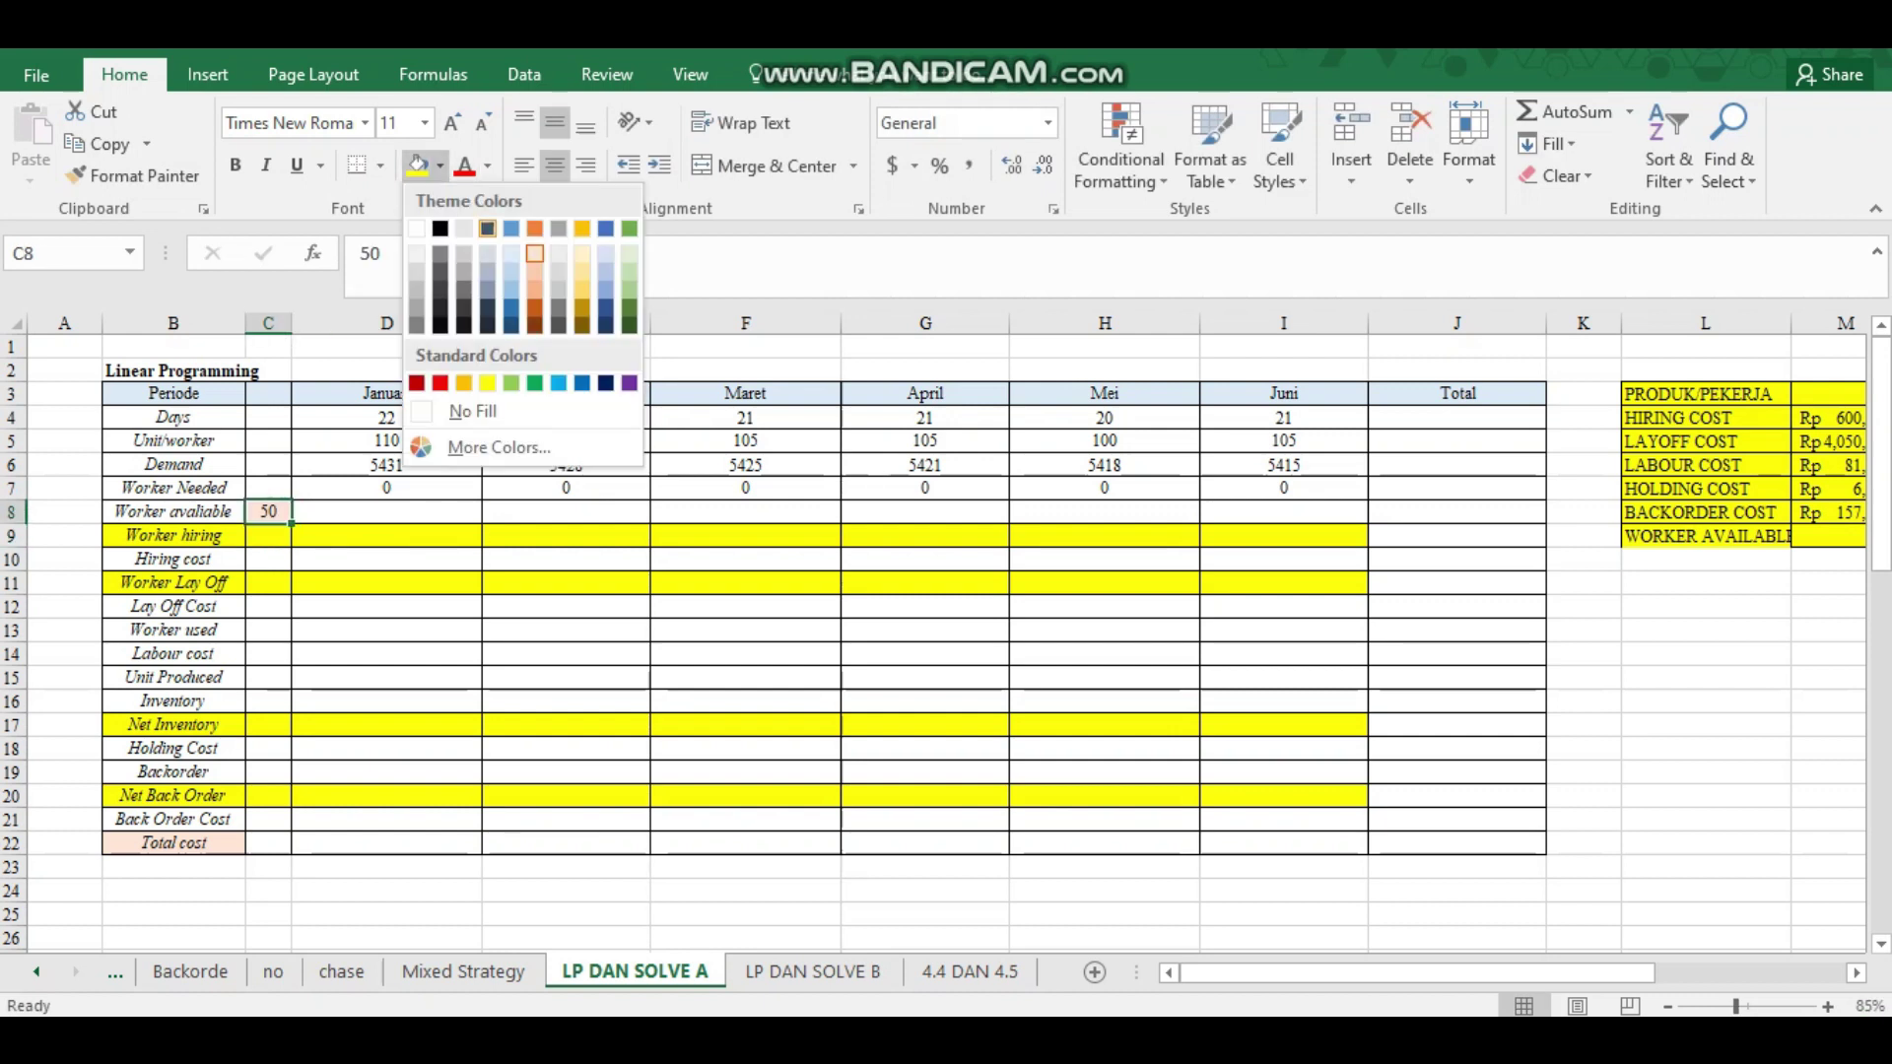
pyautogui.click(439, 166)
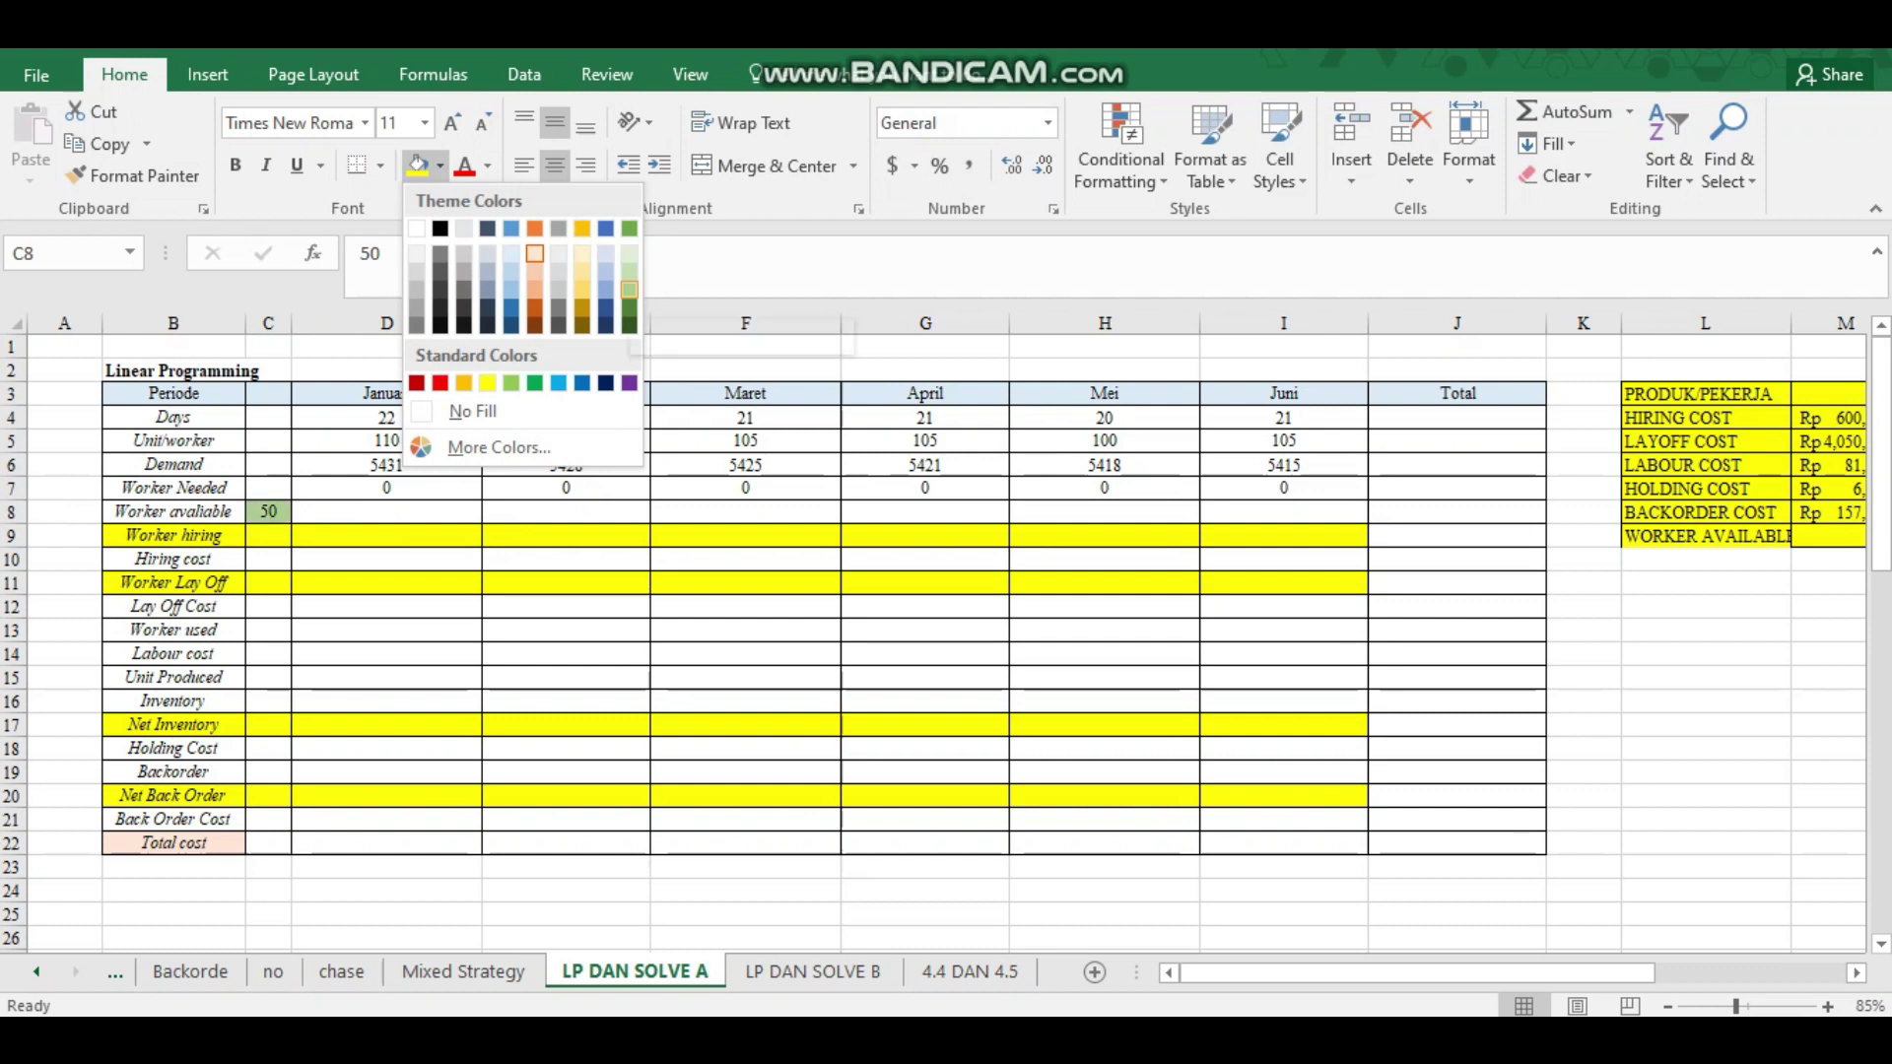
pyautogui.click(628, 288)
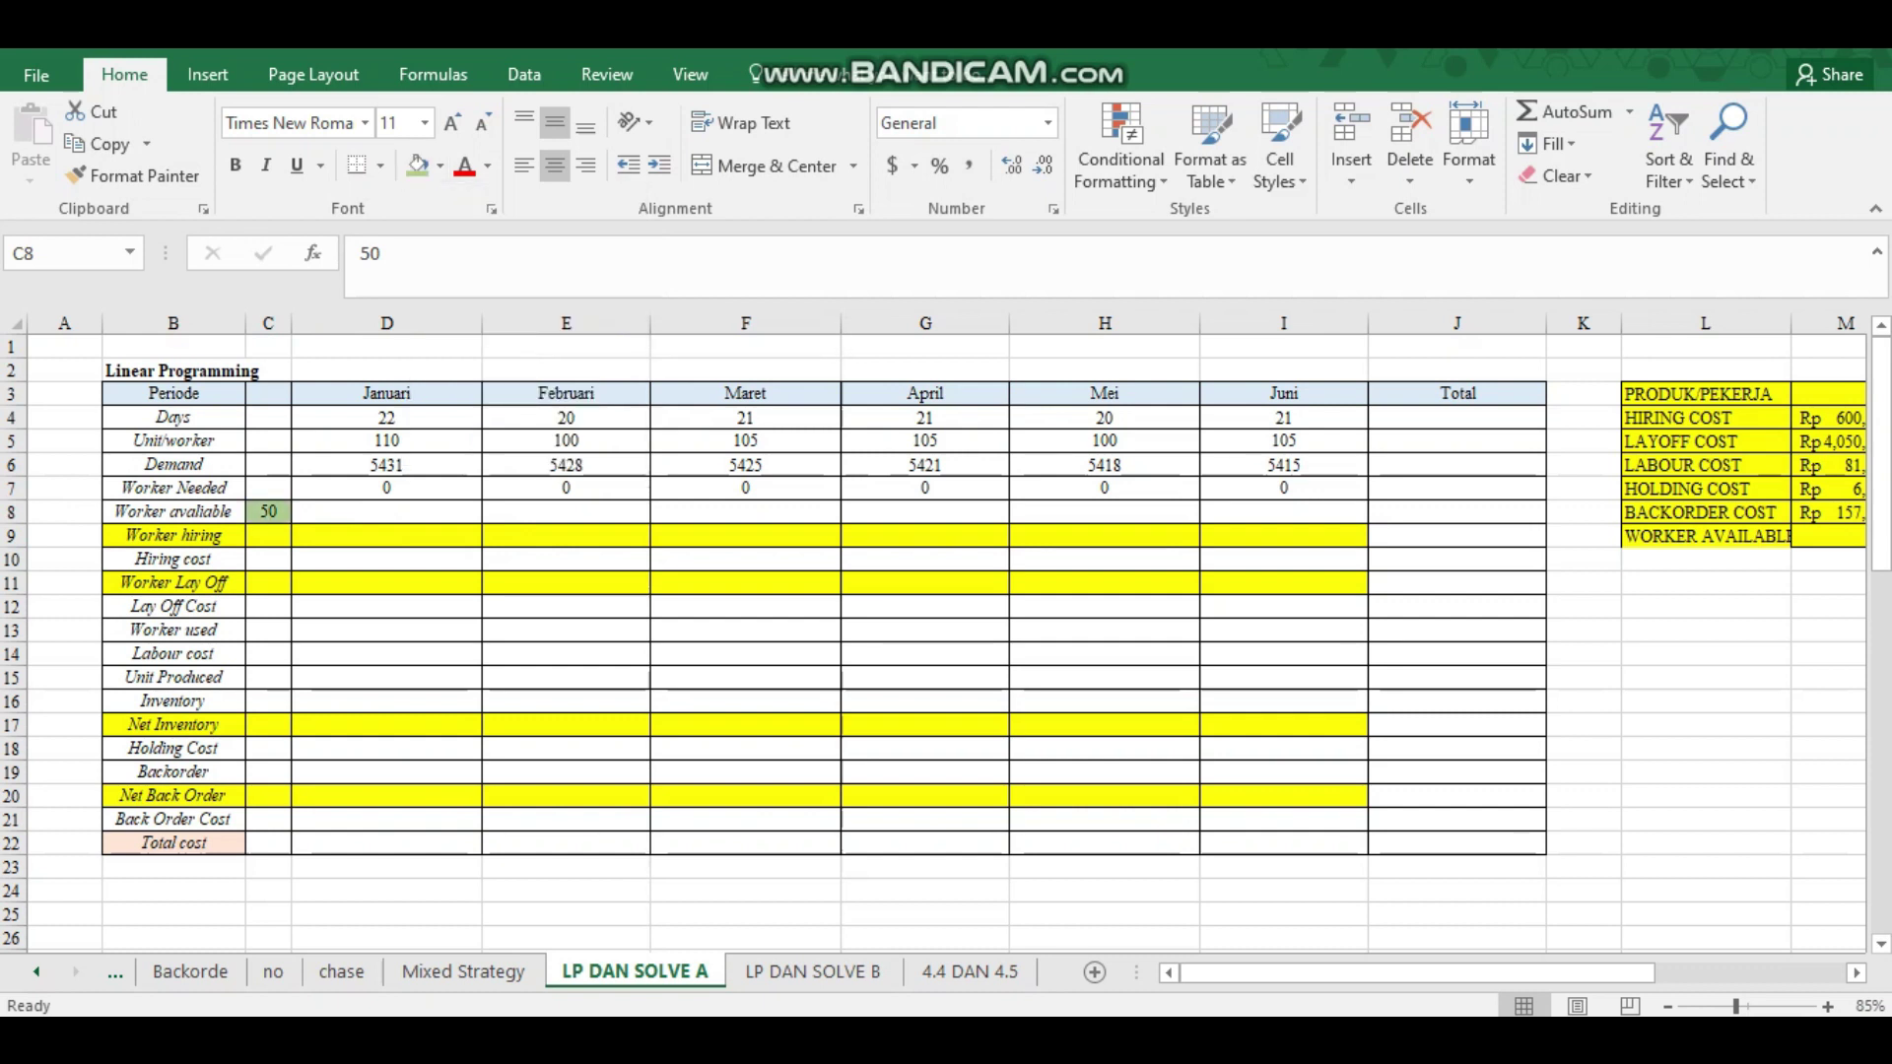
# Enter the Januari Worker available formula =$C$8+D9-D11 in D8, adding hired workers and subtracting laid-off workers.
pyautogui.press('Right')
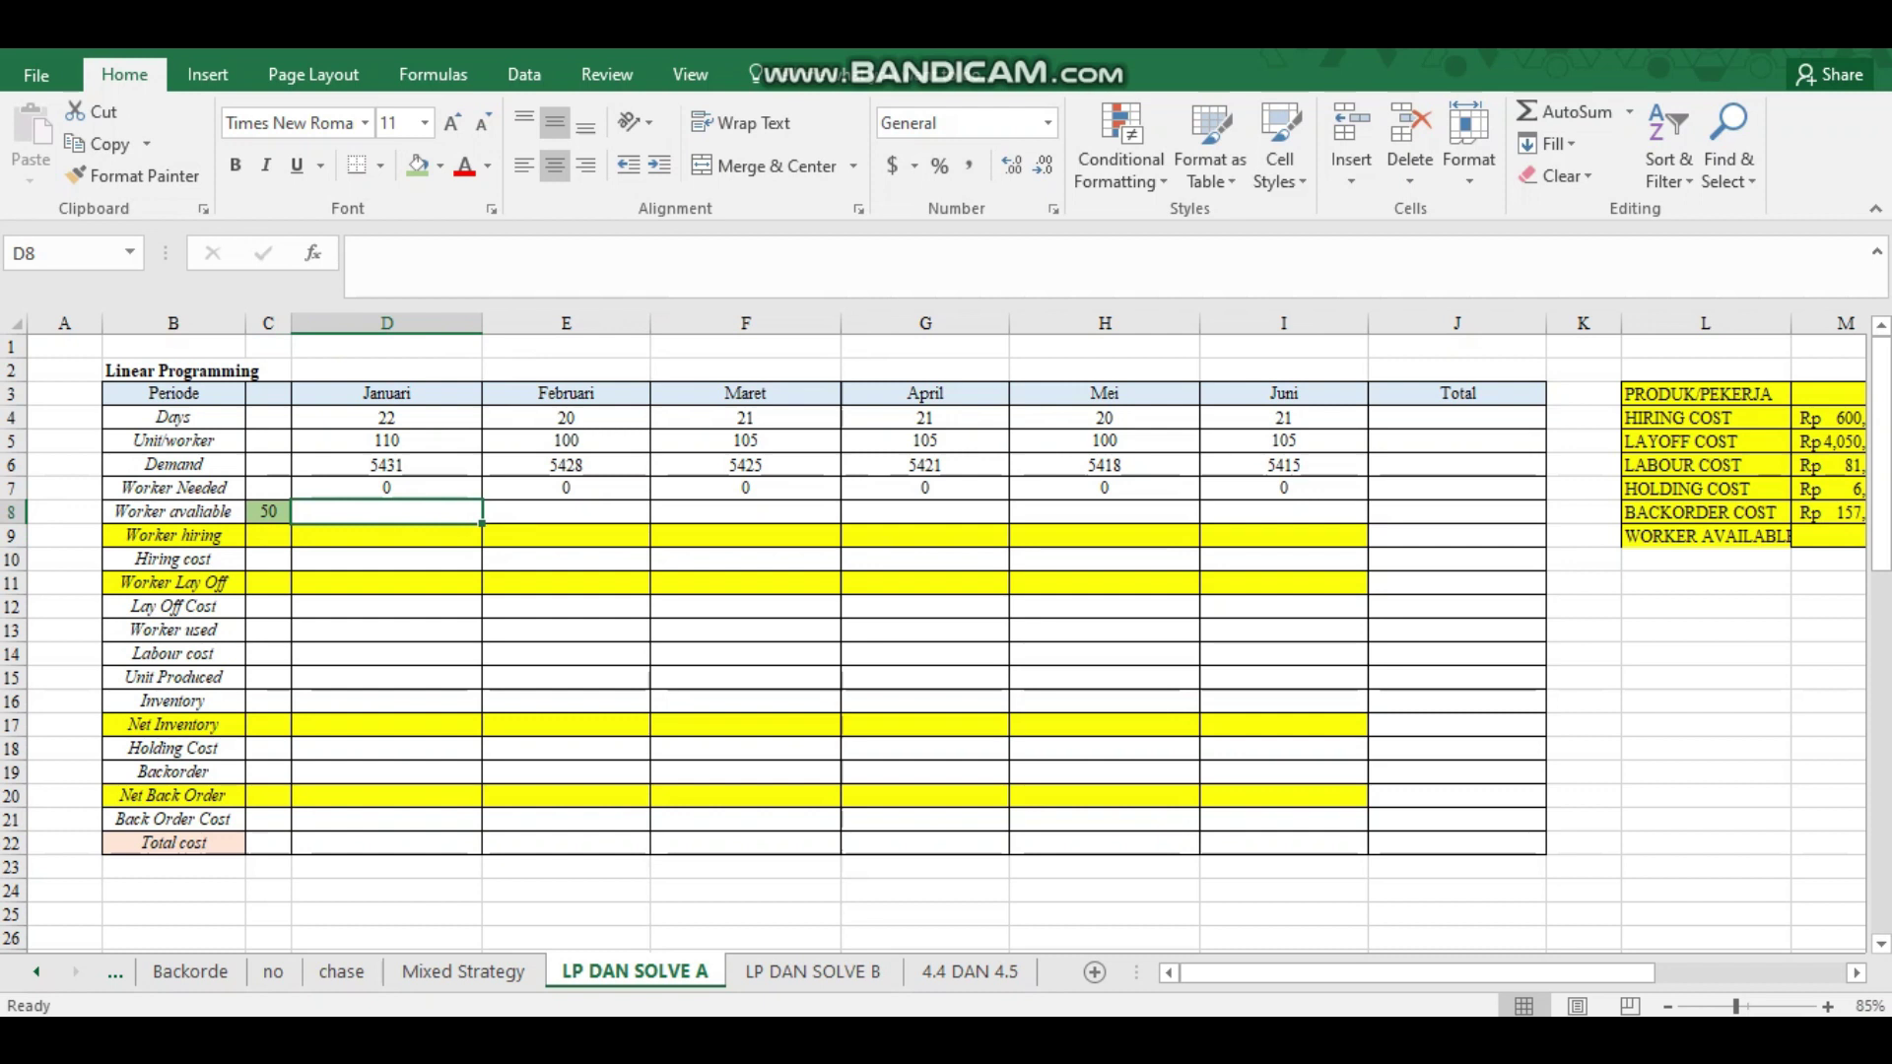
pyautogui.write('=')
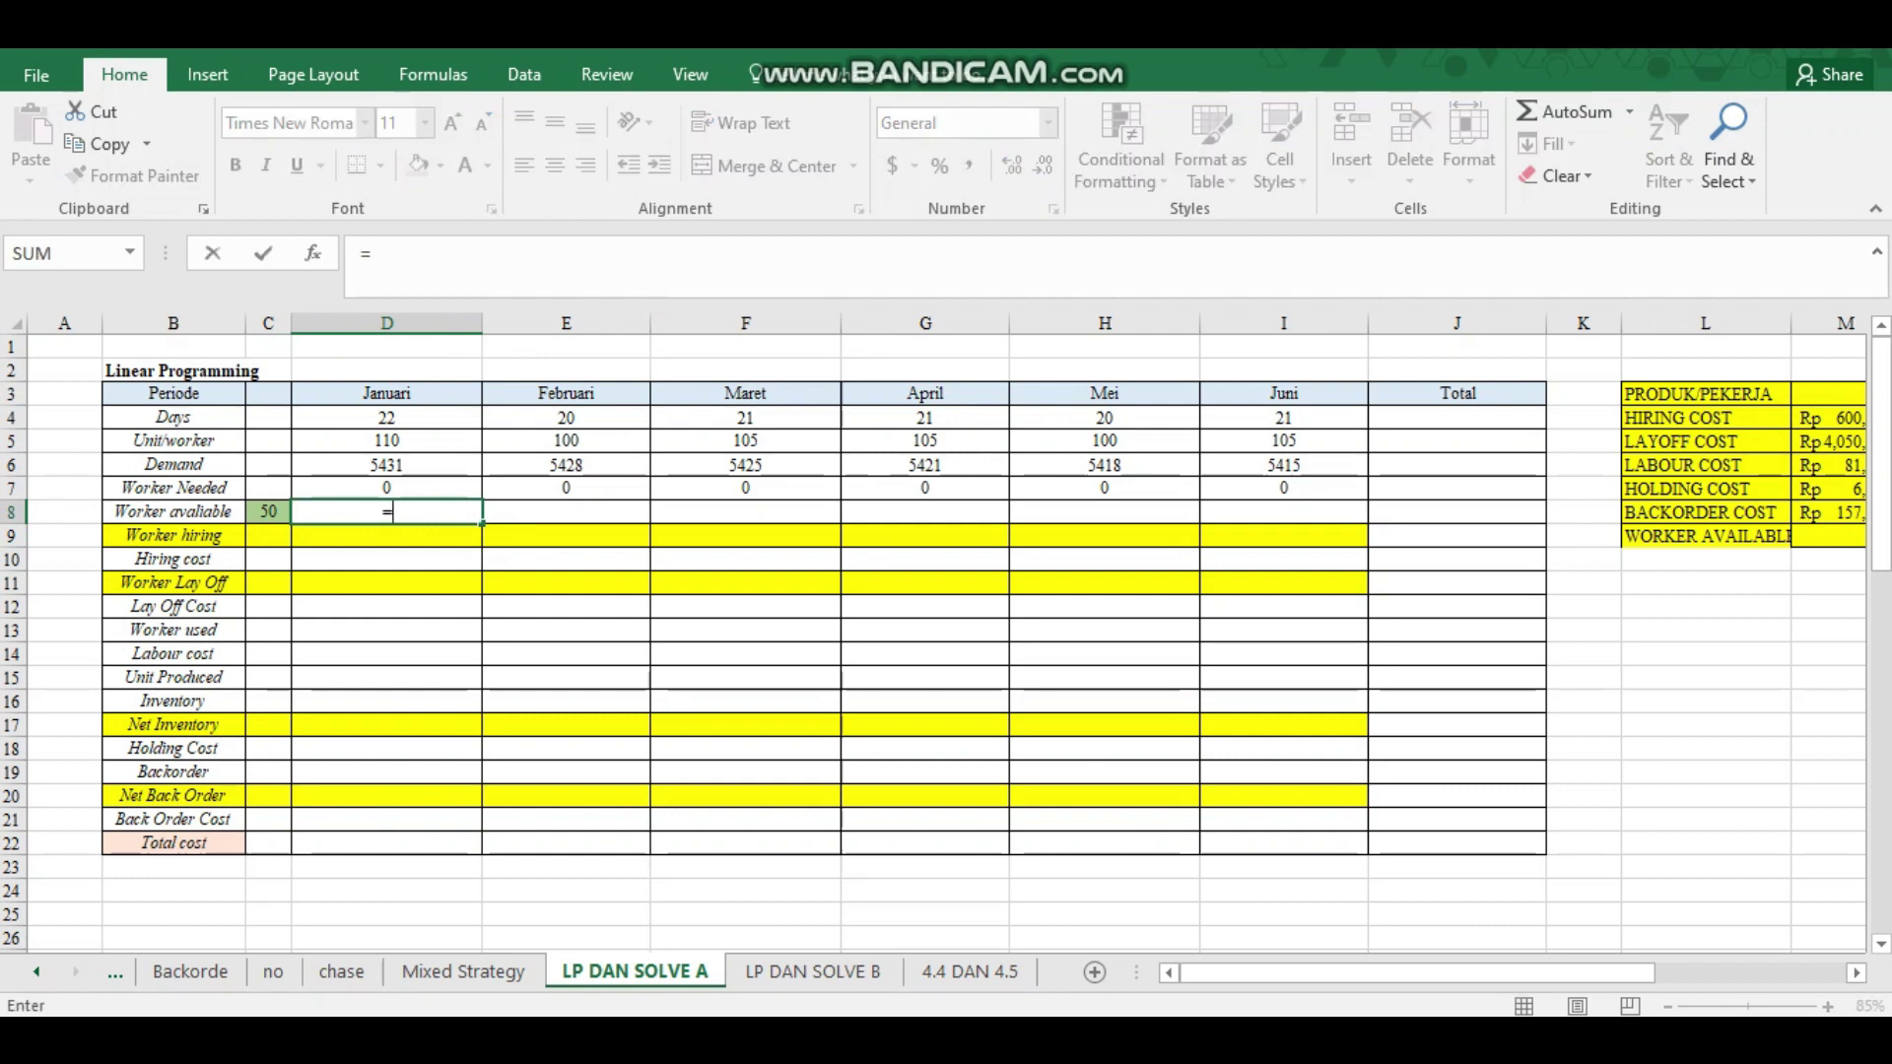
pyautogui.press('Left')
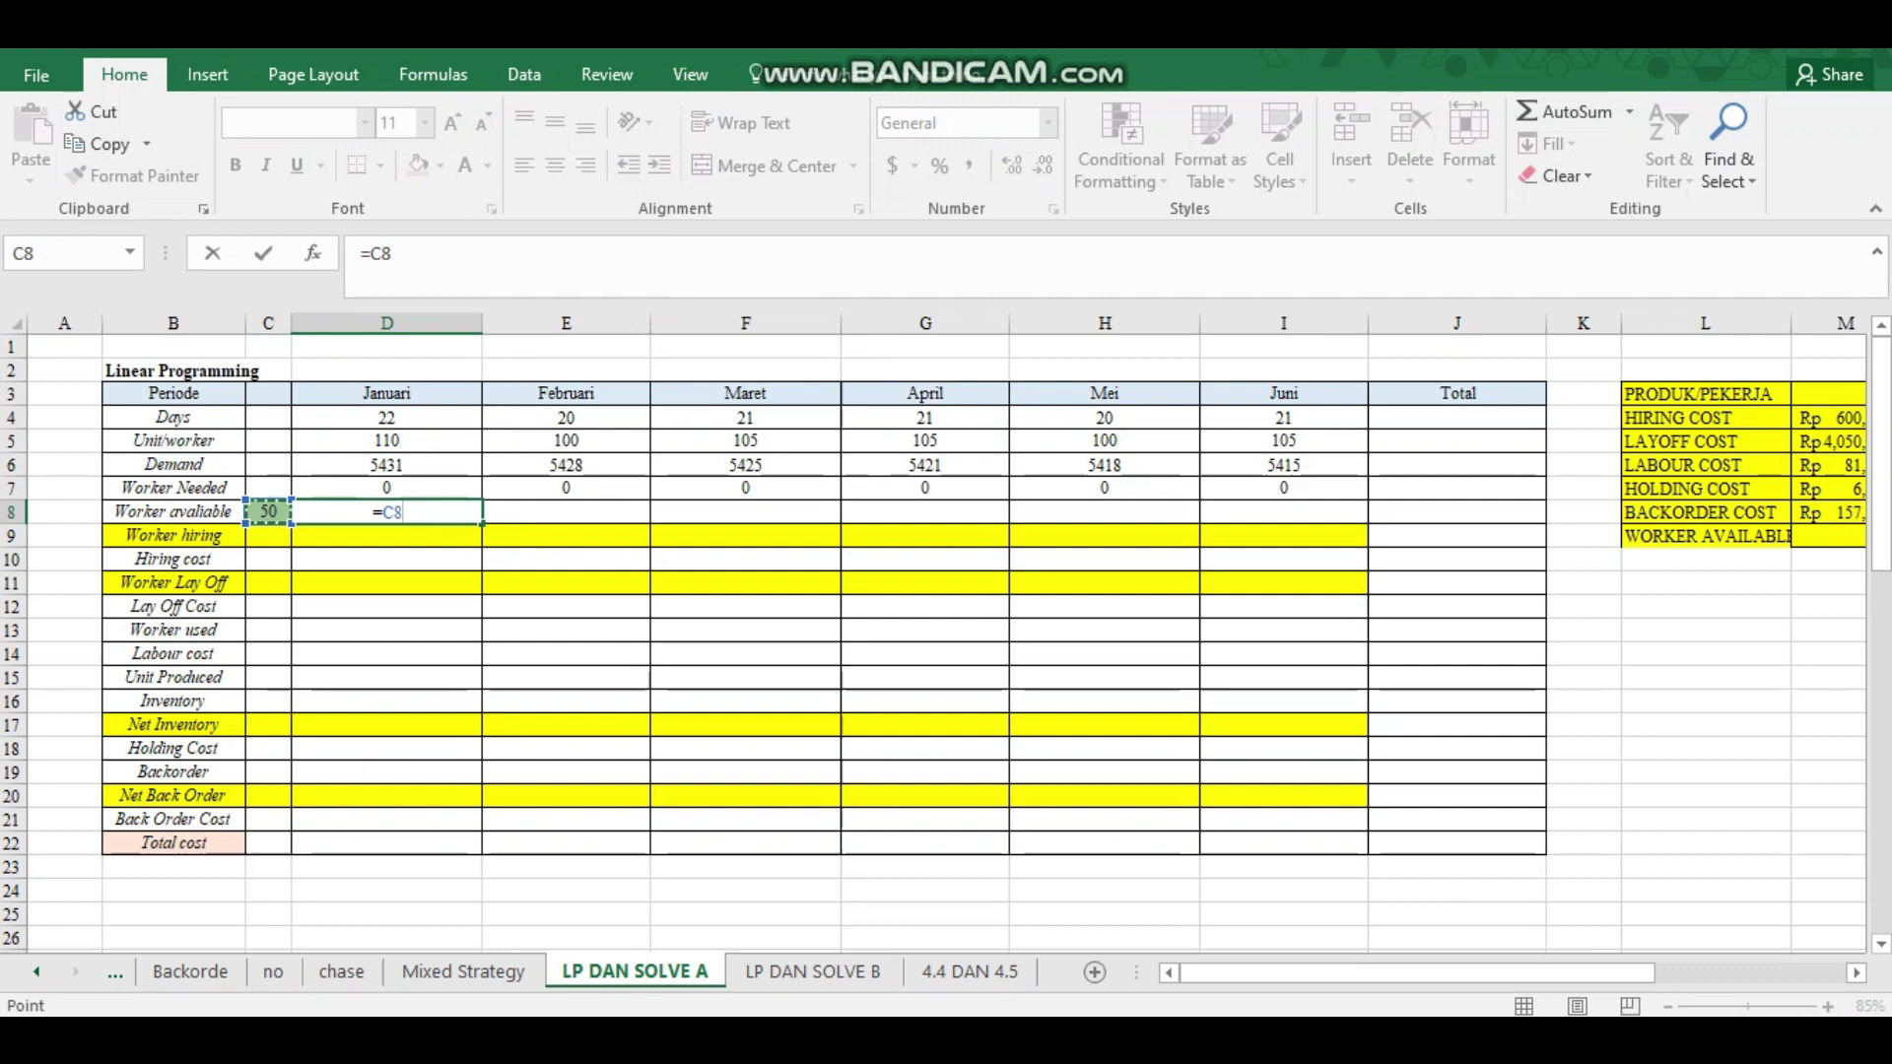
pyautogui.click(379, 254)
pyautogui.write('$')
pyautogui.press('Right')
pyautogui.write('$8+')
pyautogui.press('F2')
pyautogui.press('Down')
pyautogui.write('-')
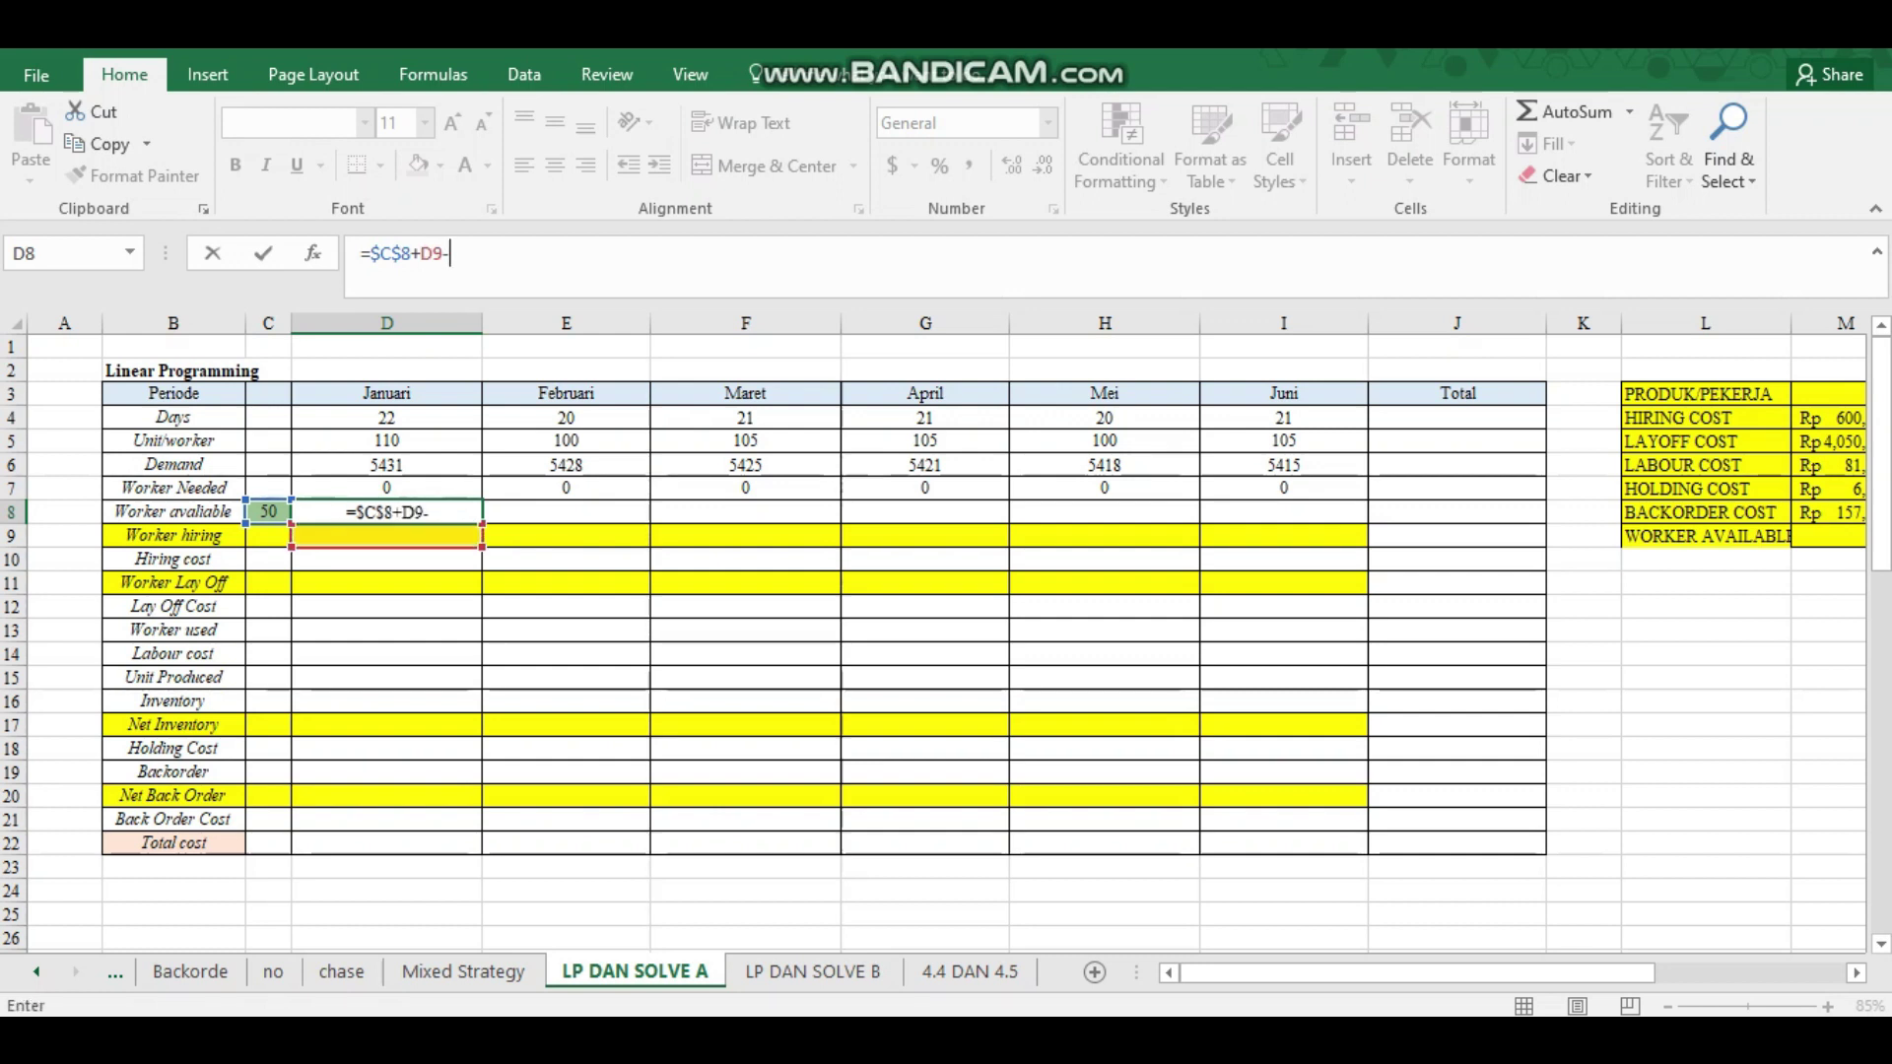
pyautogui.press('Down')
pyautogui.press('Down')
pyautogui.press('Down')
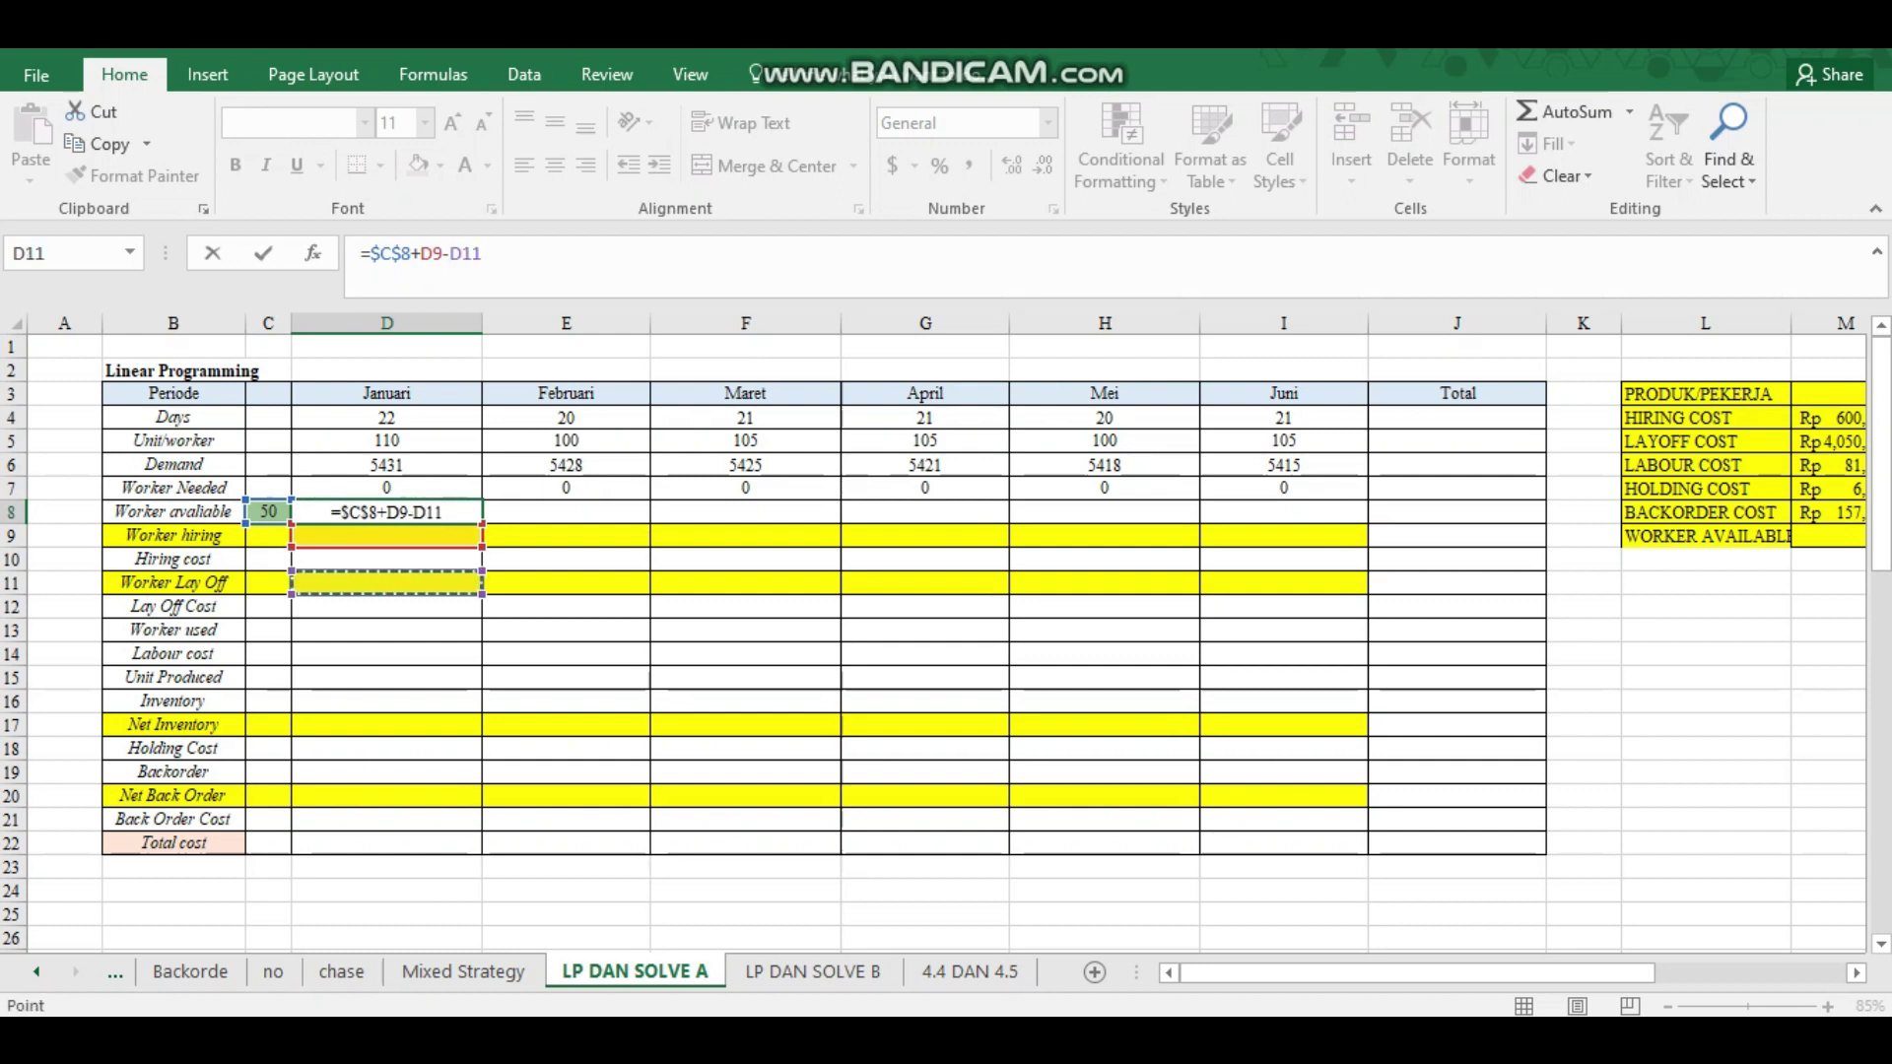
pyautogui.press('Return')
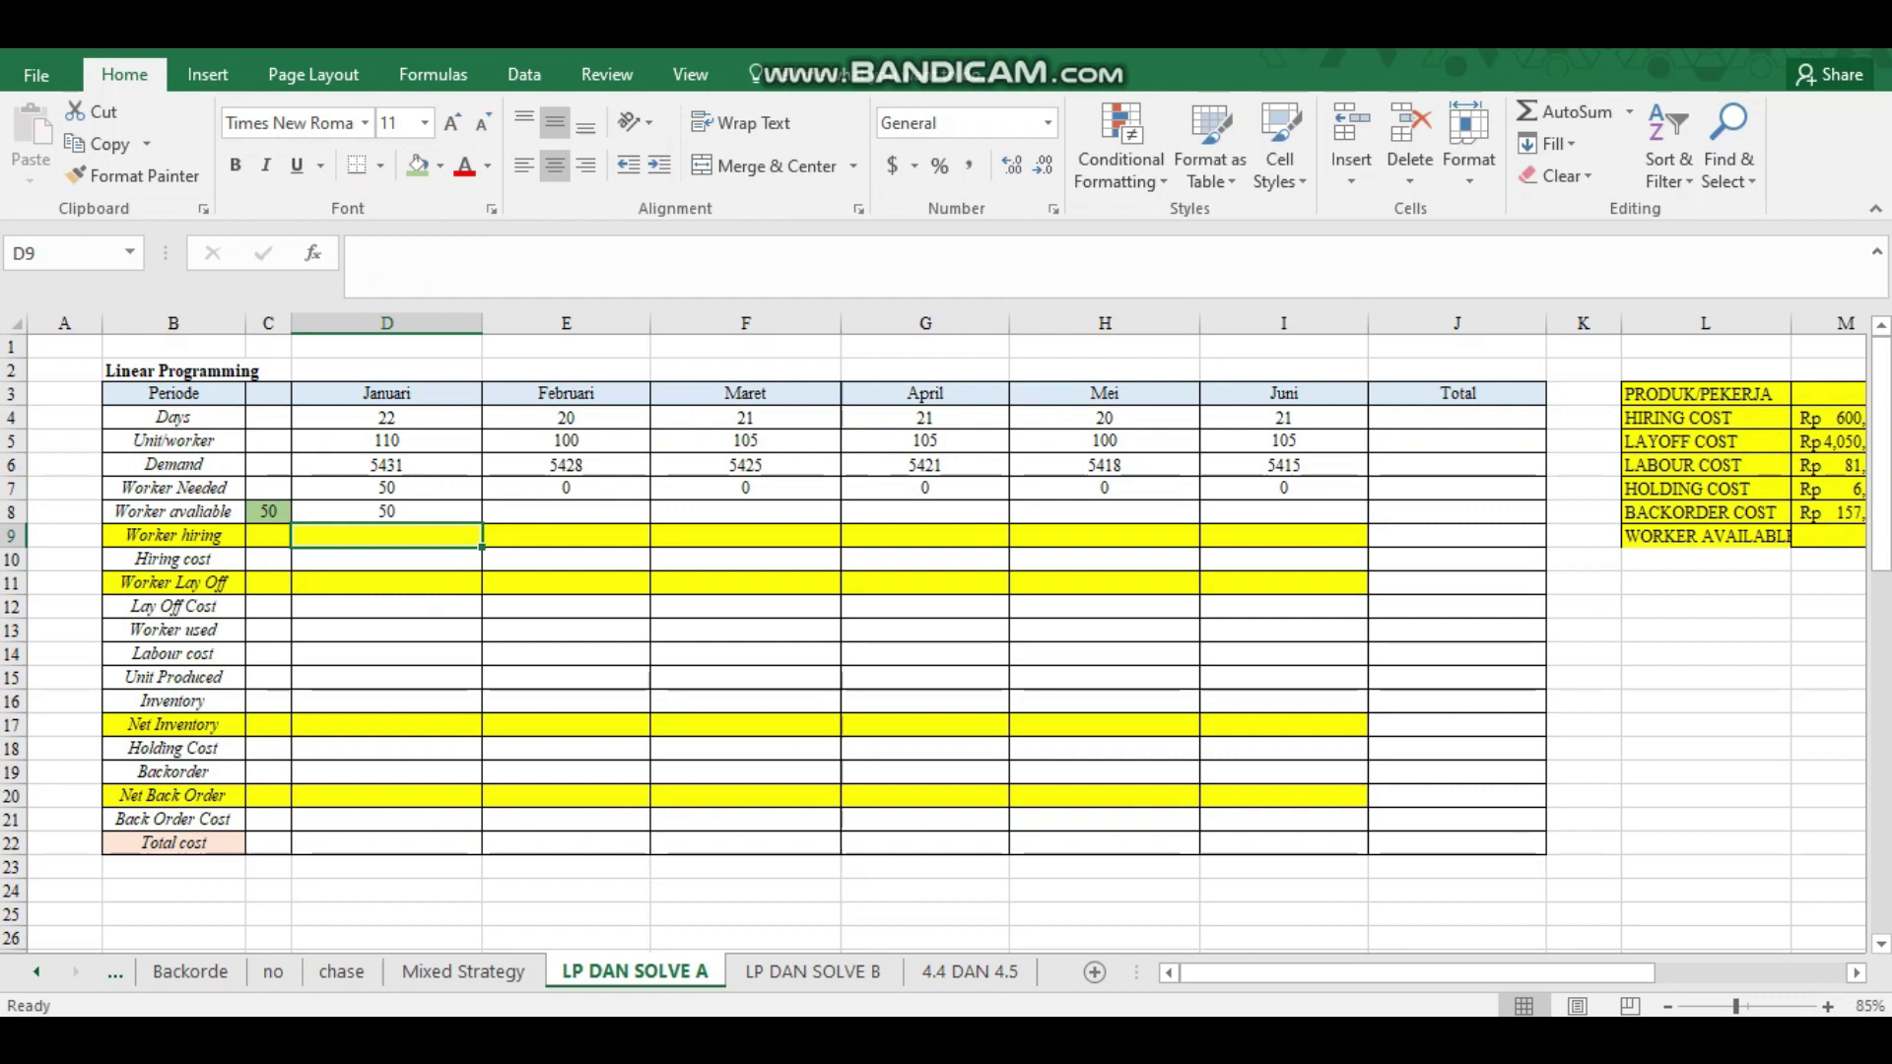
# Fill the Worker available formula from D8 across to Juni in I8.
pyautogui.press('Down')
pyautogui.press('Down')
pyautogui.press('Up')
pyautogui.press('Up')
pyautogui.press('Up')
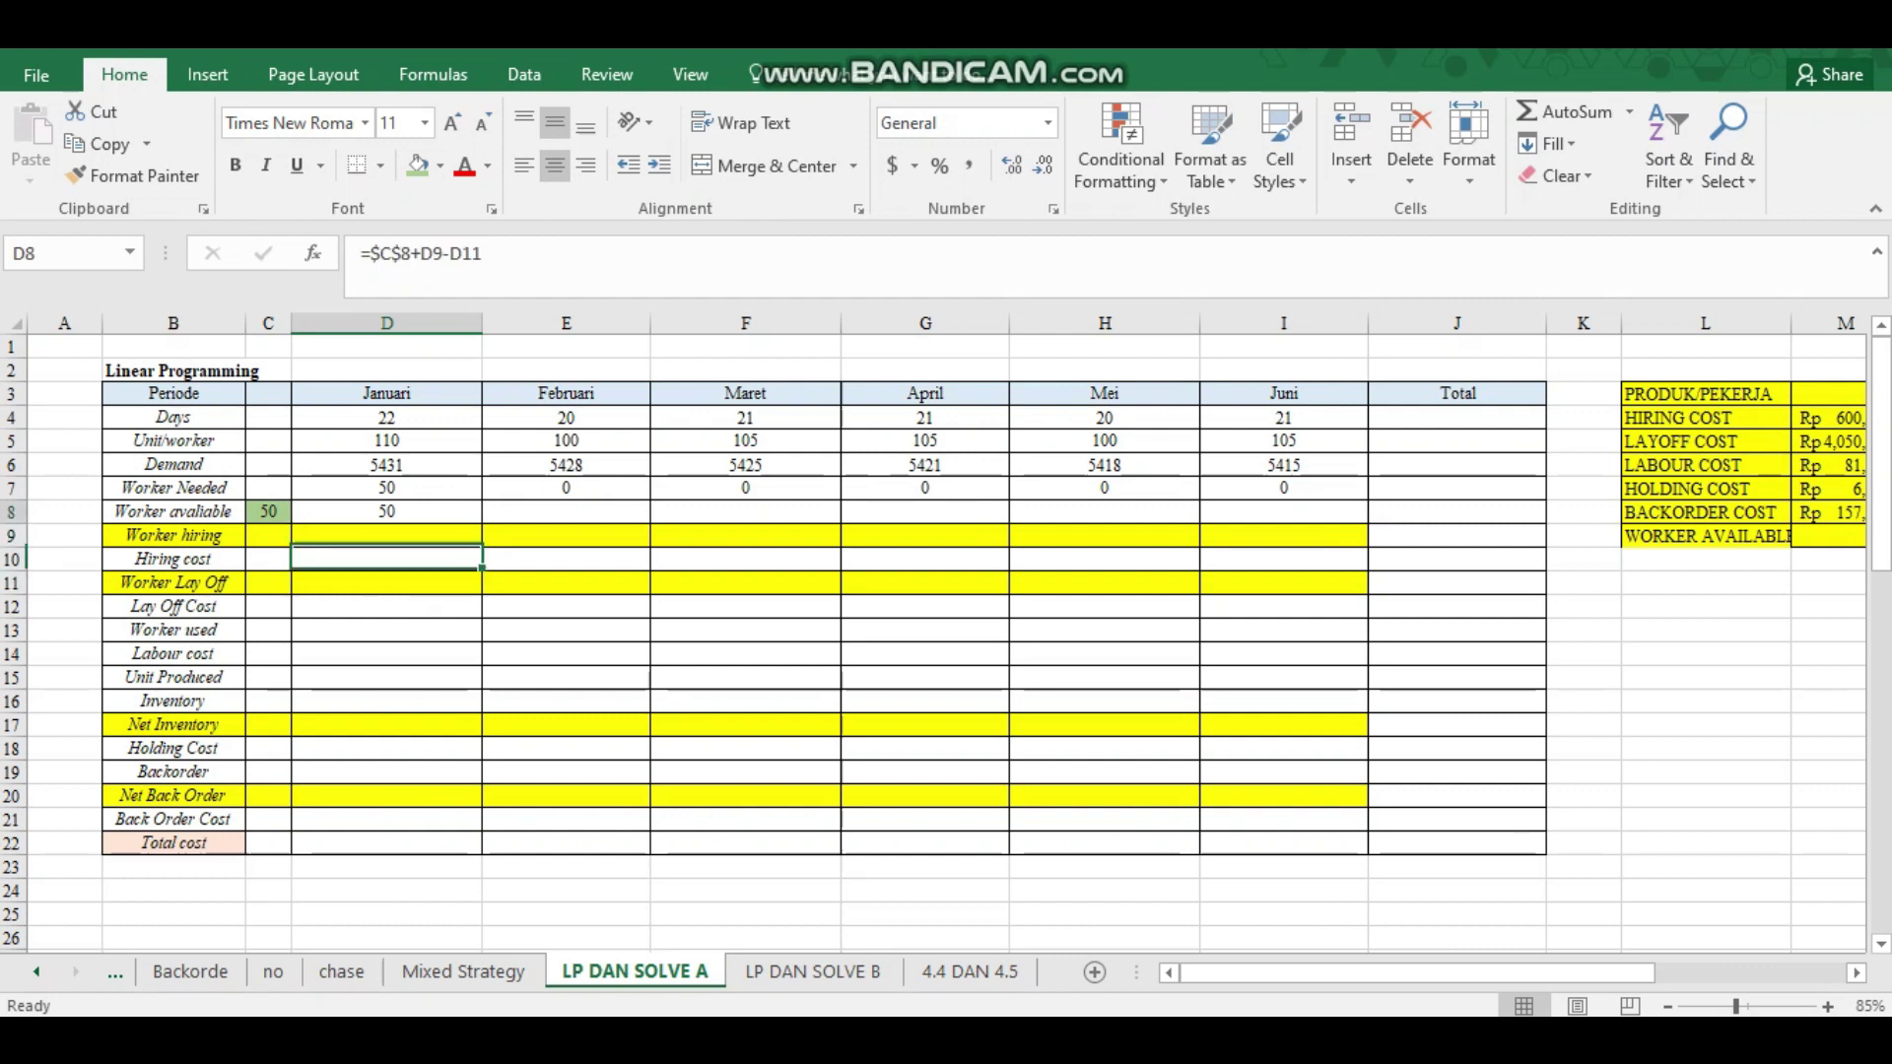
pyautogui.moveTo(483, 524); pyautogui.dragTo(1367, 514)
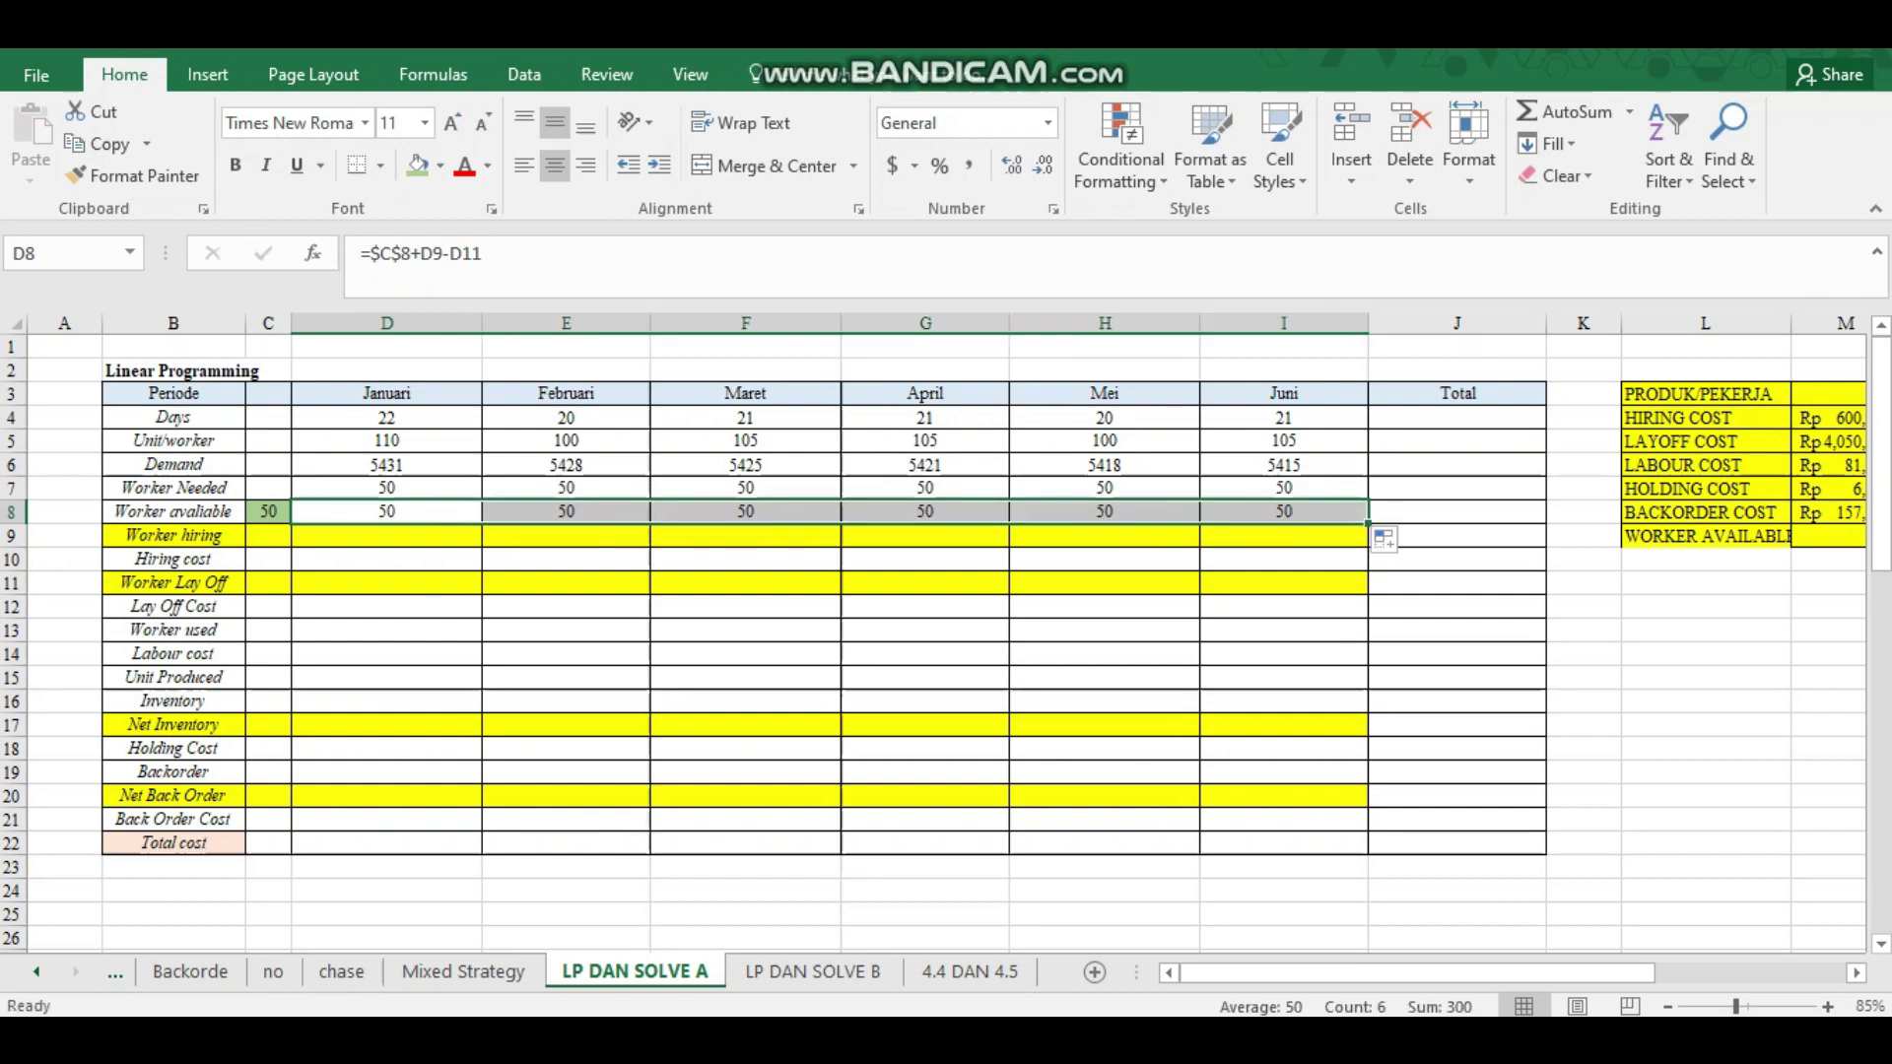
pyautogui.click(386, 536)
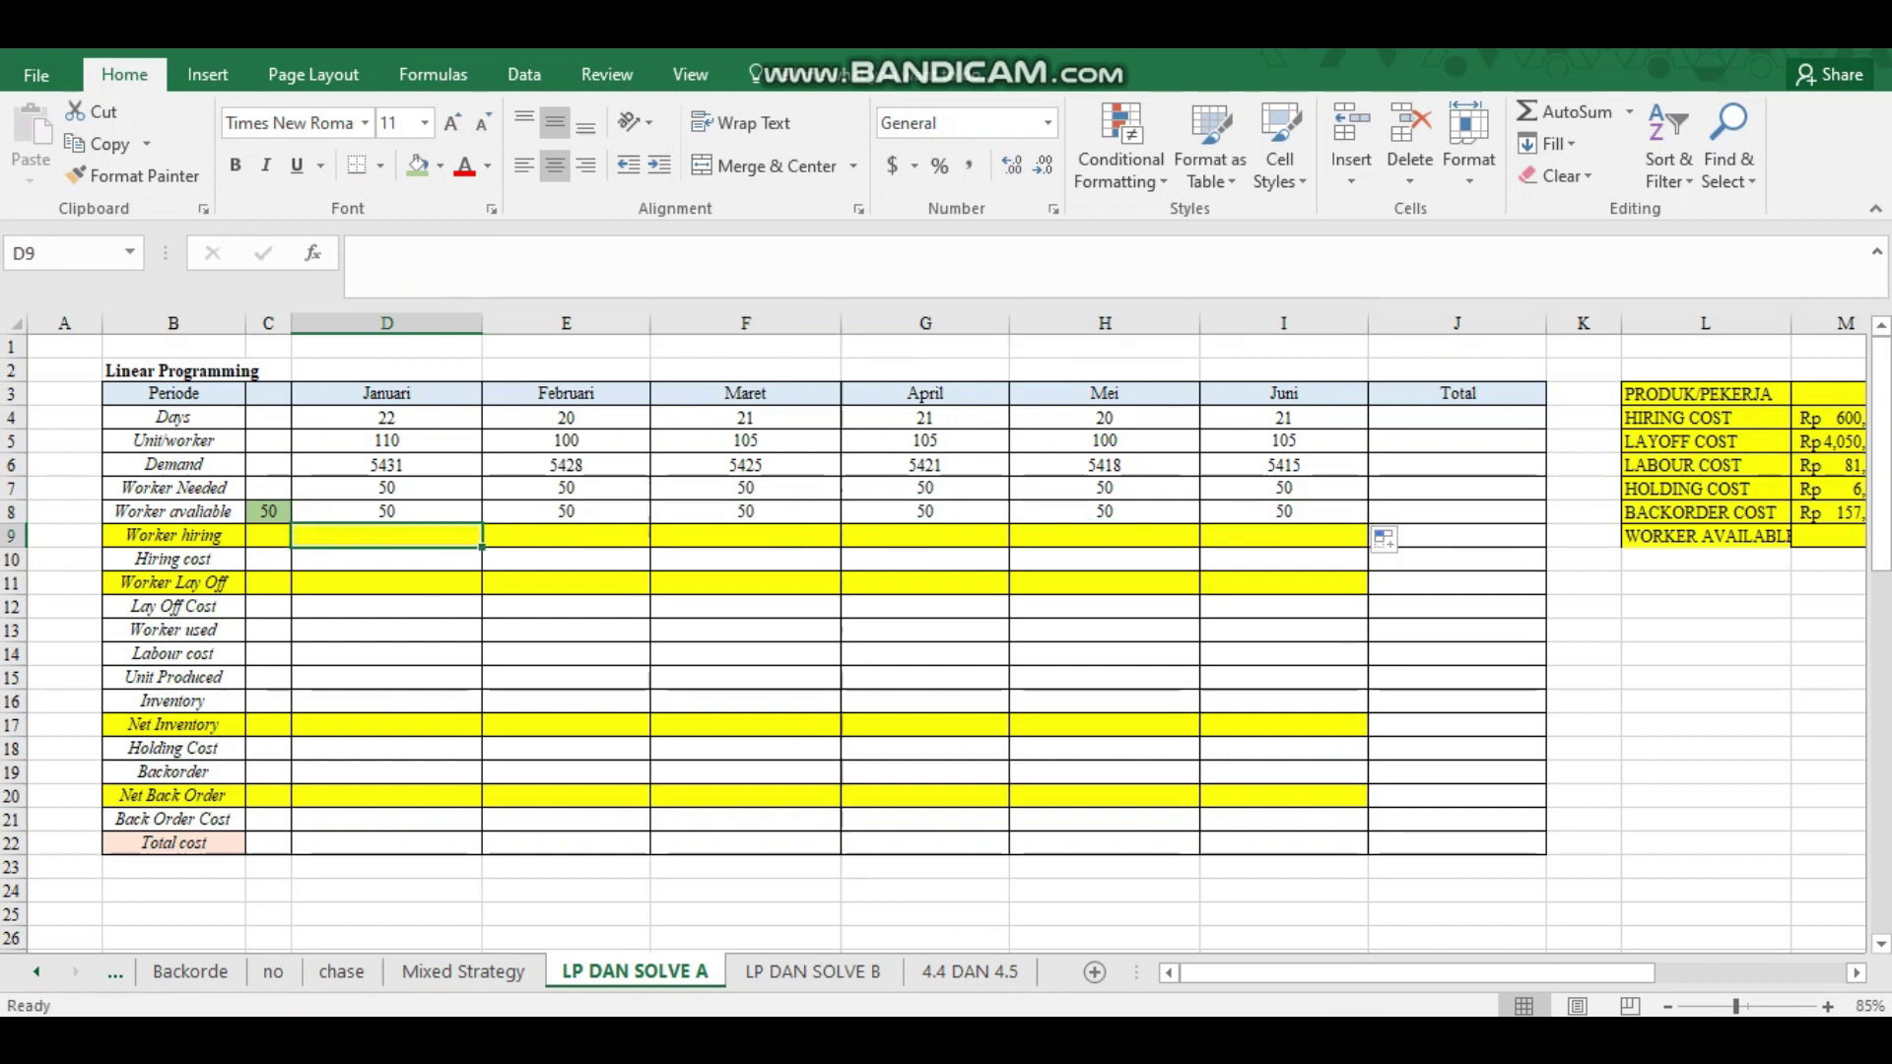
pyautogui.moveTo(386, 535); pyautogui.dragTo(1284, 535)
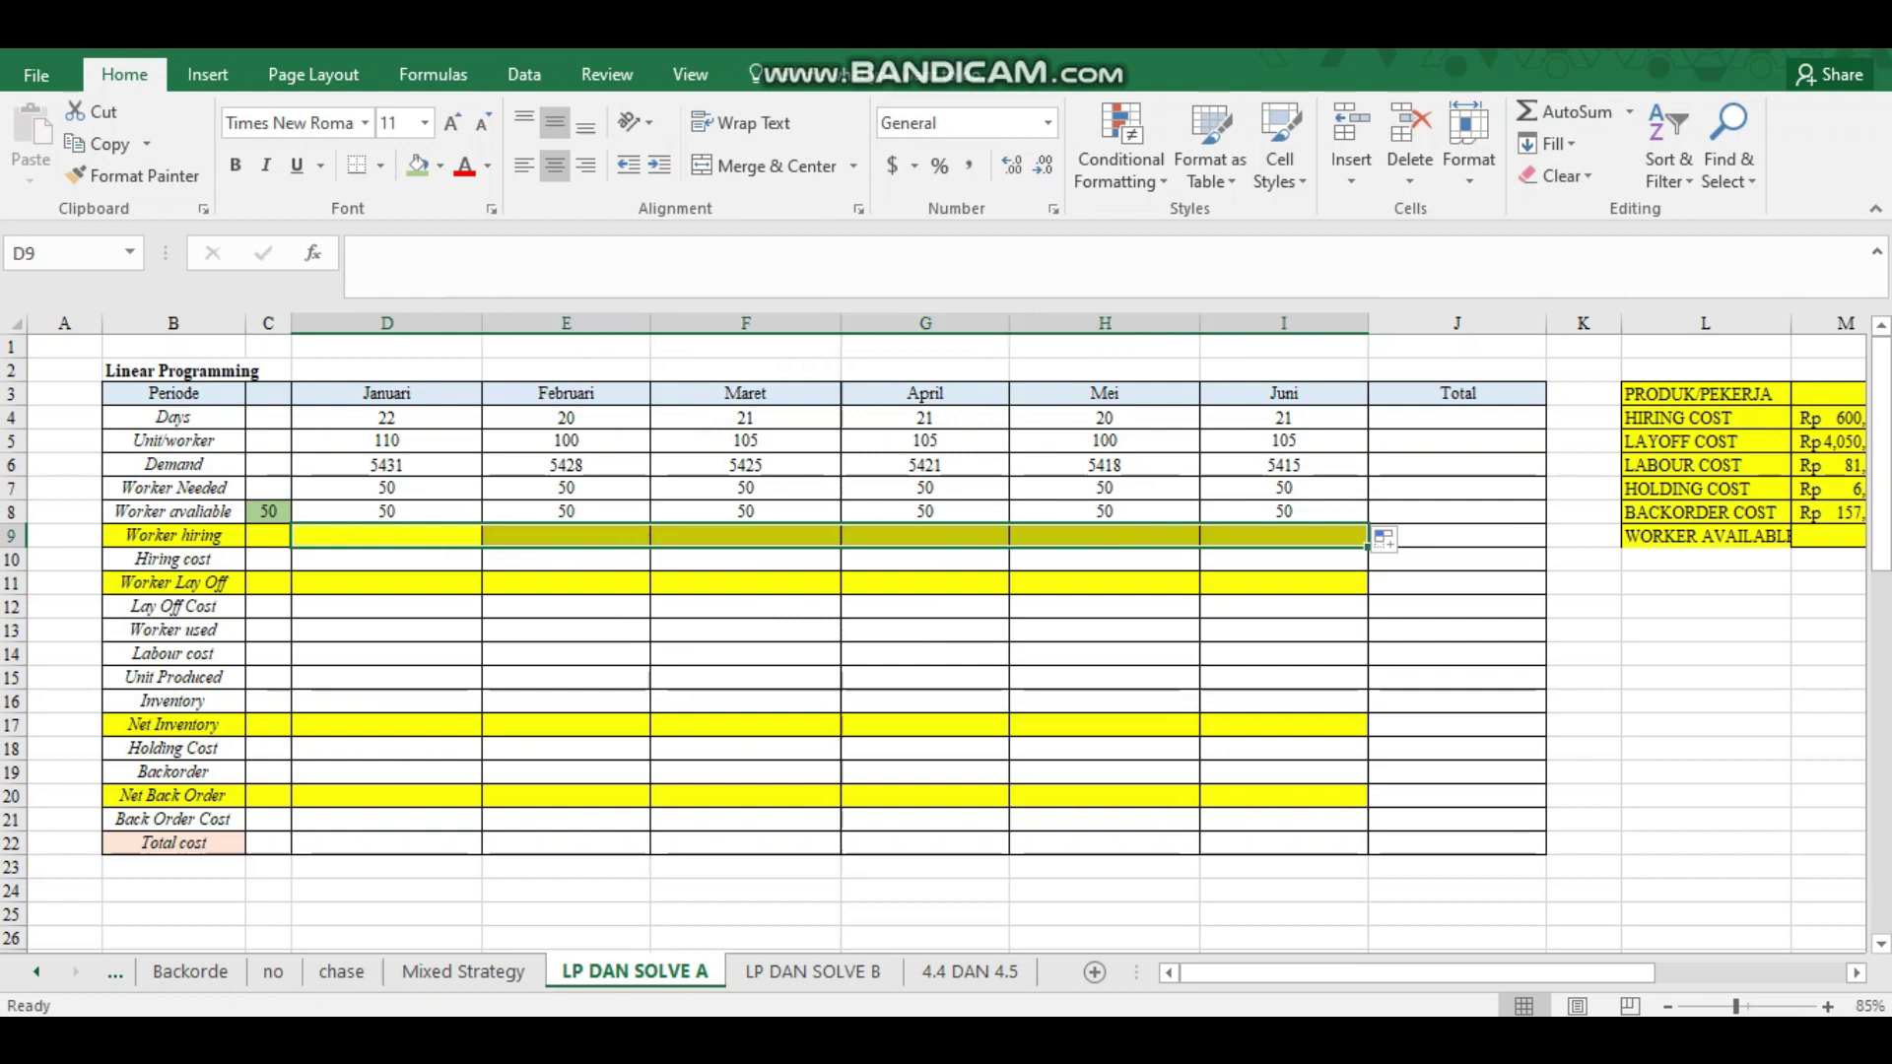
# Enter the Januari Hiring cost formula =D9*$M$4 in D10 and fill it across to Juni in I10.
pyautogui.click(387, 559)
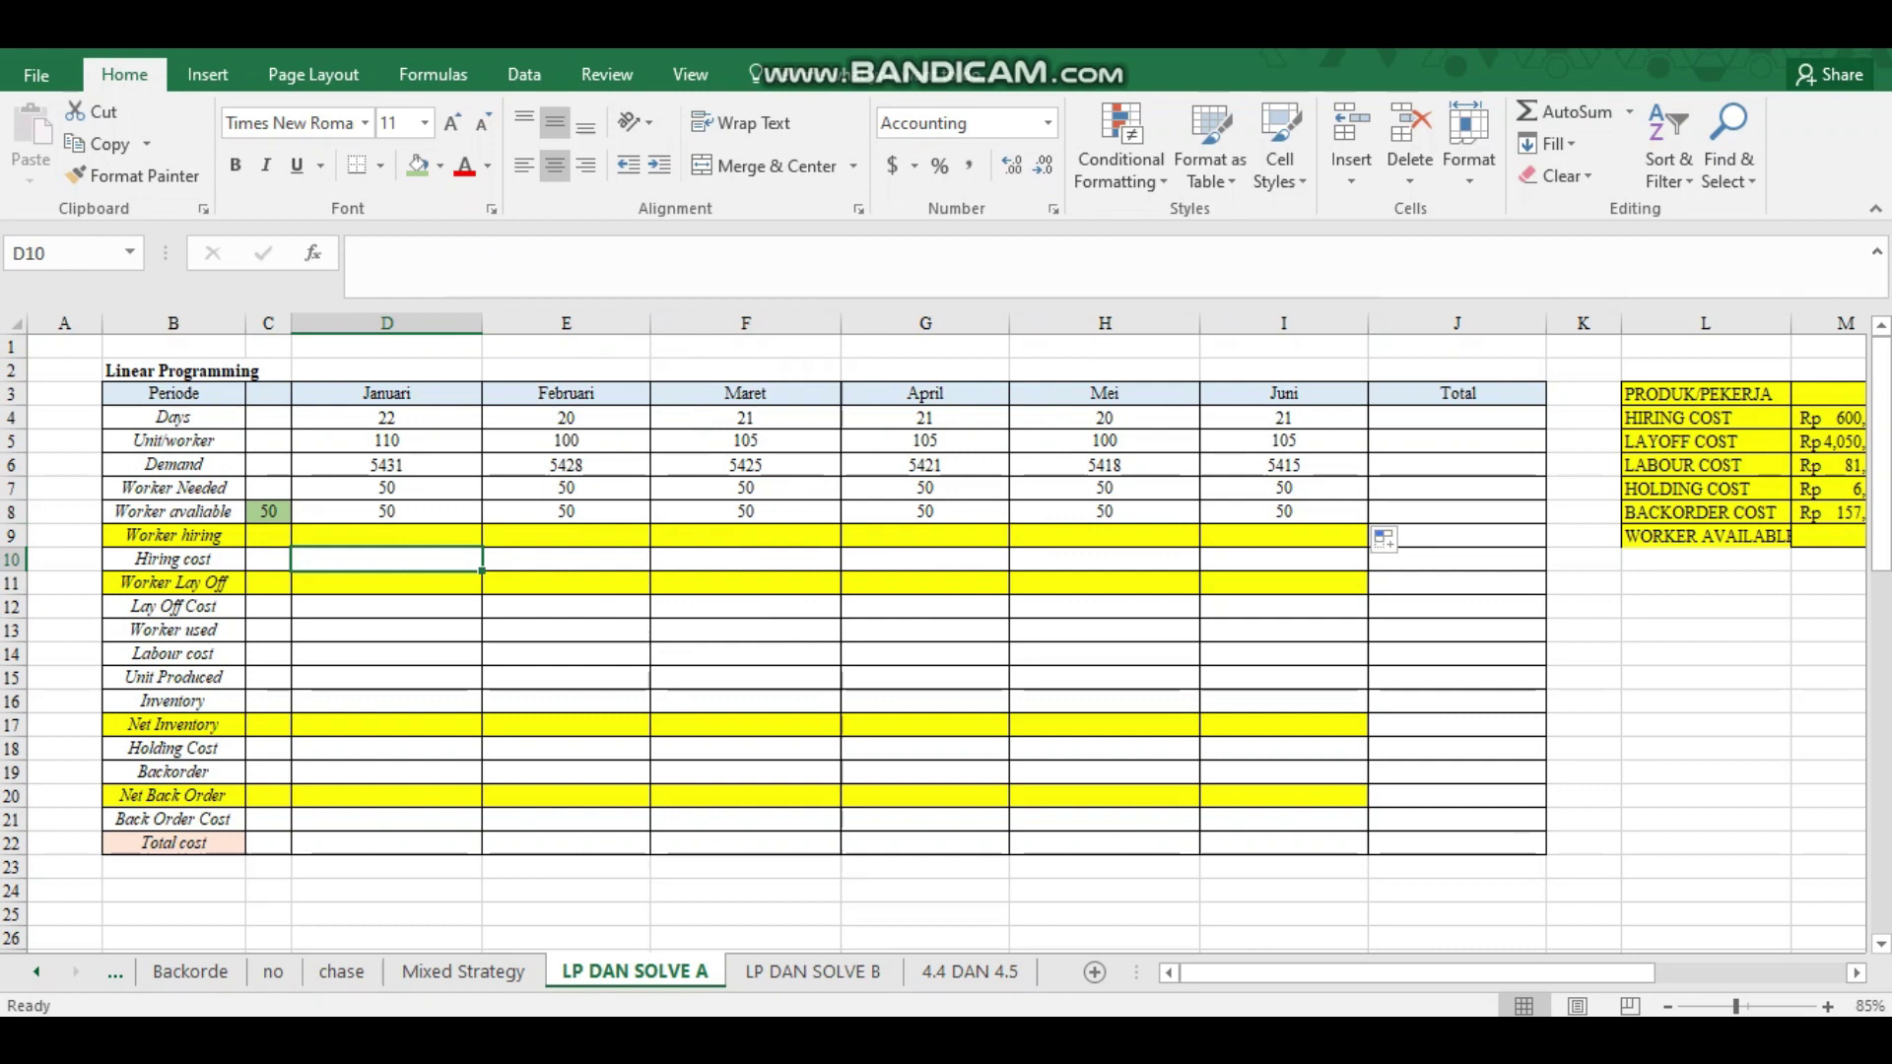
pyautogui.write('=')
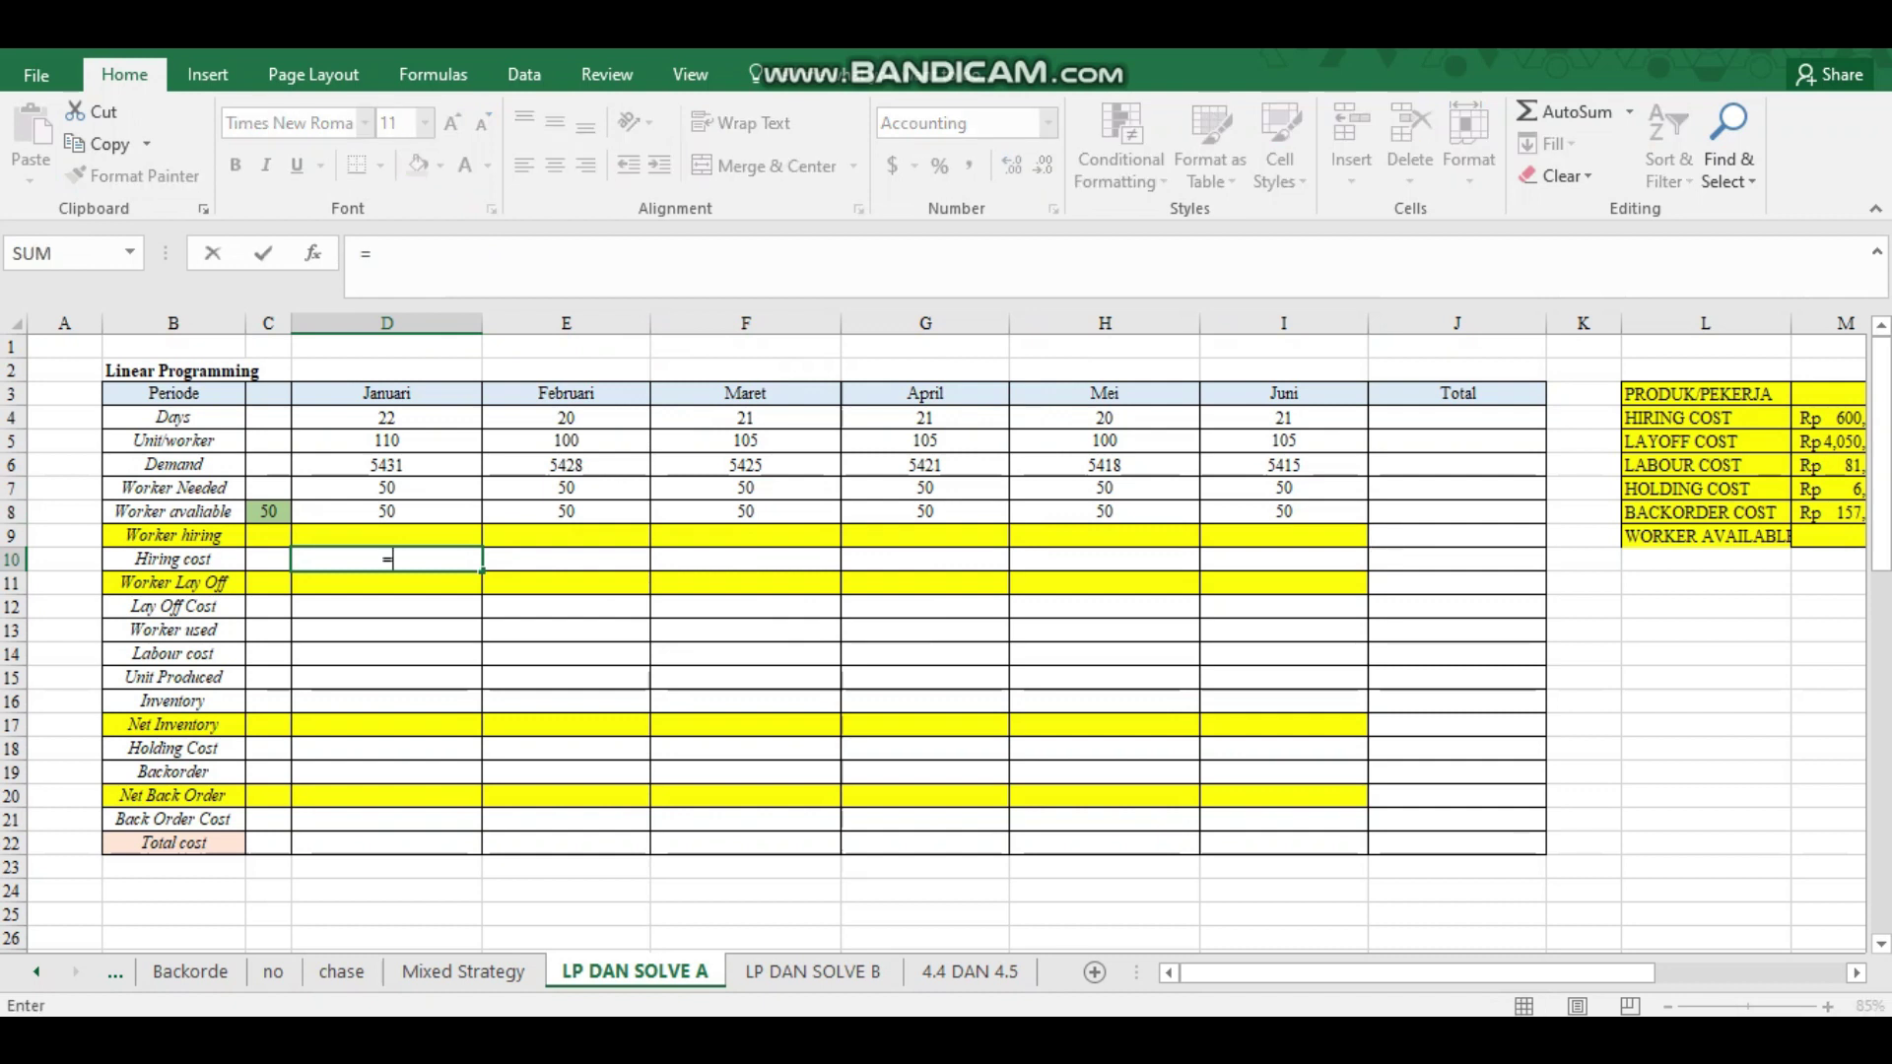
pyautogui.press('Up')
pyautogui.write('*')
pyautogui.click(1706, 417)
pyautogui.press('Right')
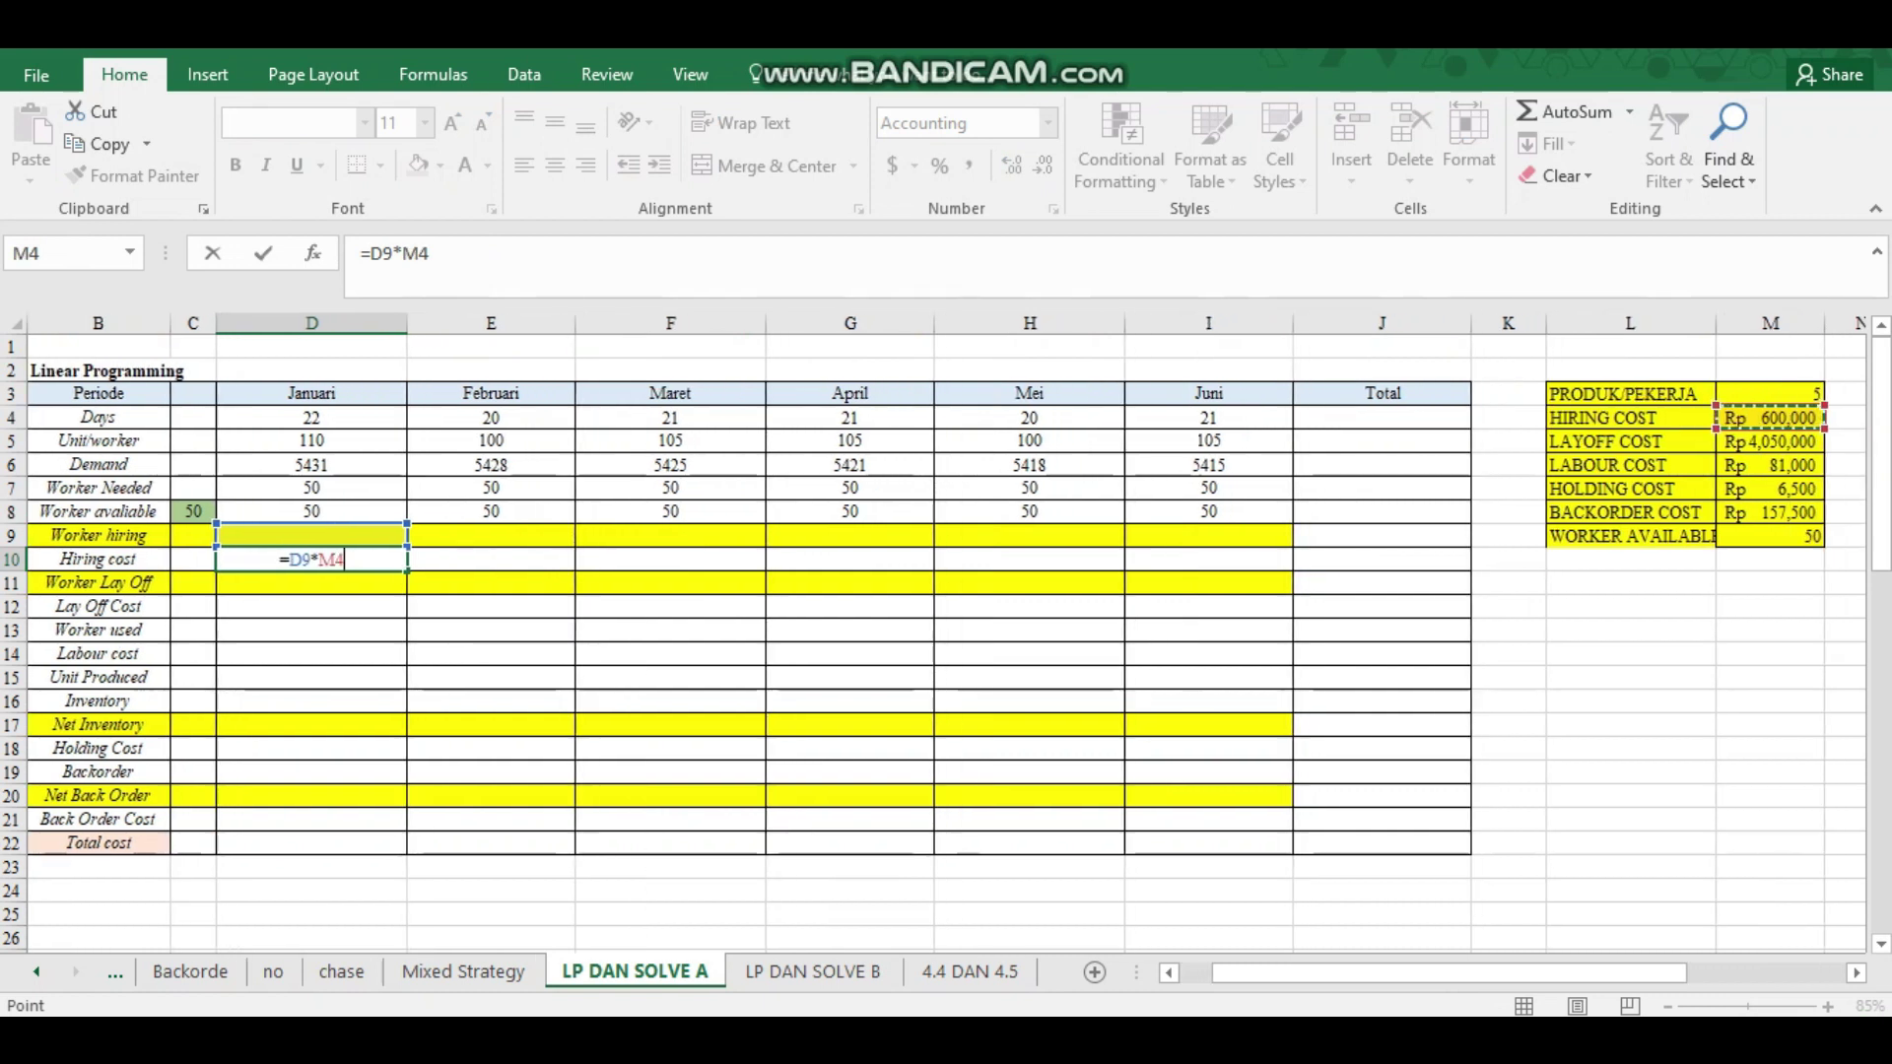
pyautogui.click(410, 253)
pyautogui.write('$')
pyautogui.click(430, 253)
pyautogui.write('$')
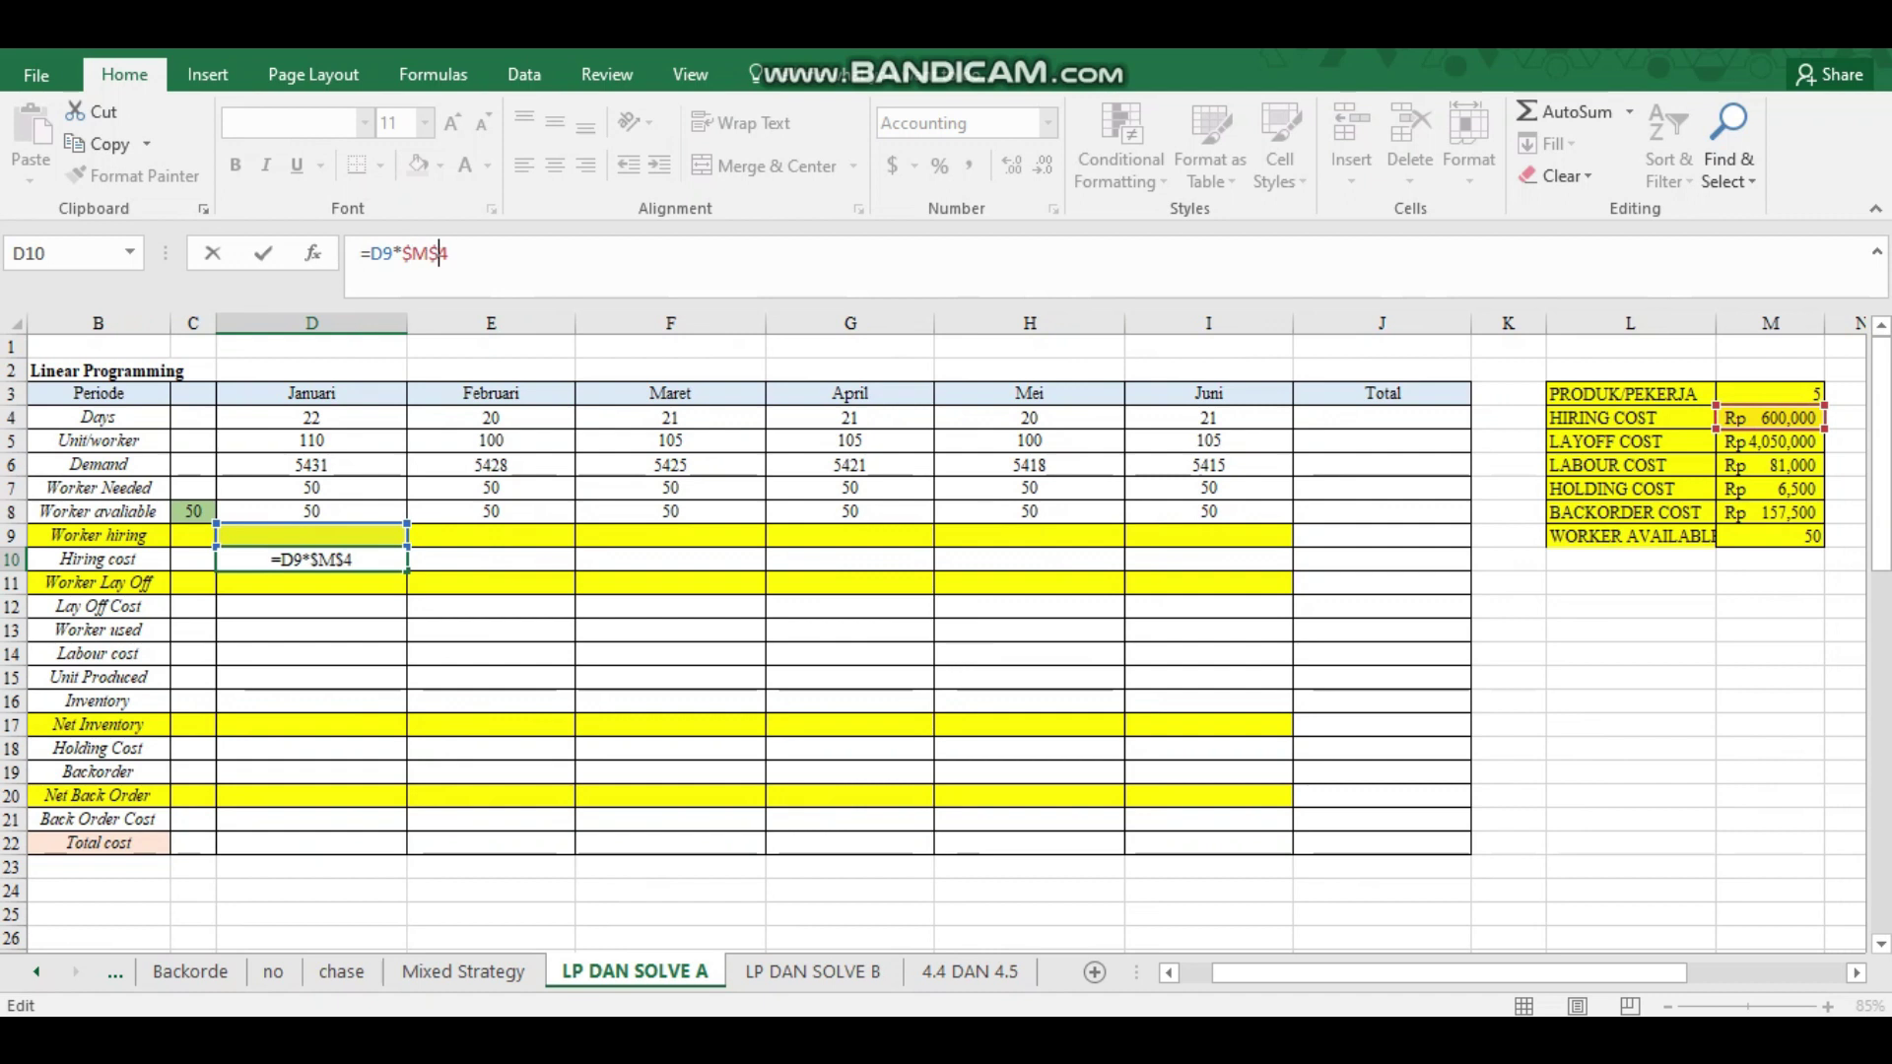
pyautogui.press('Return')
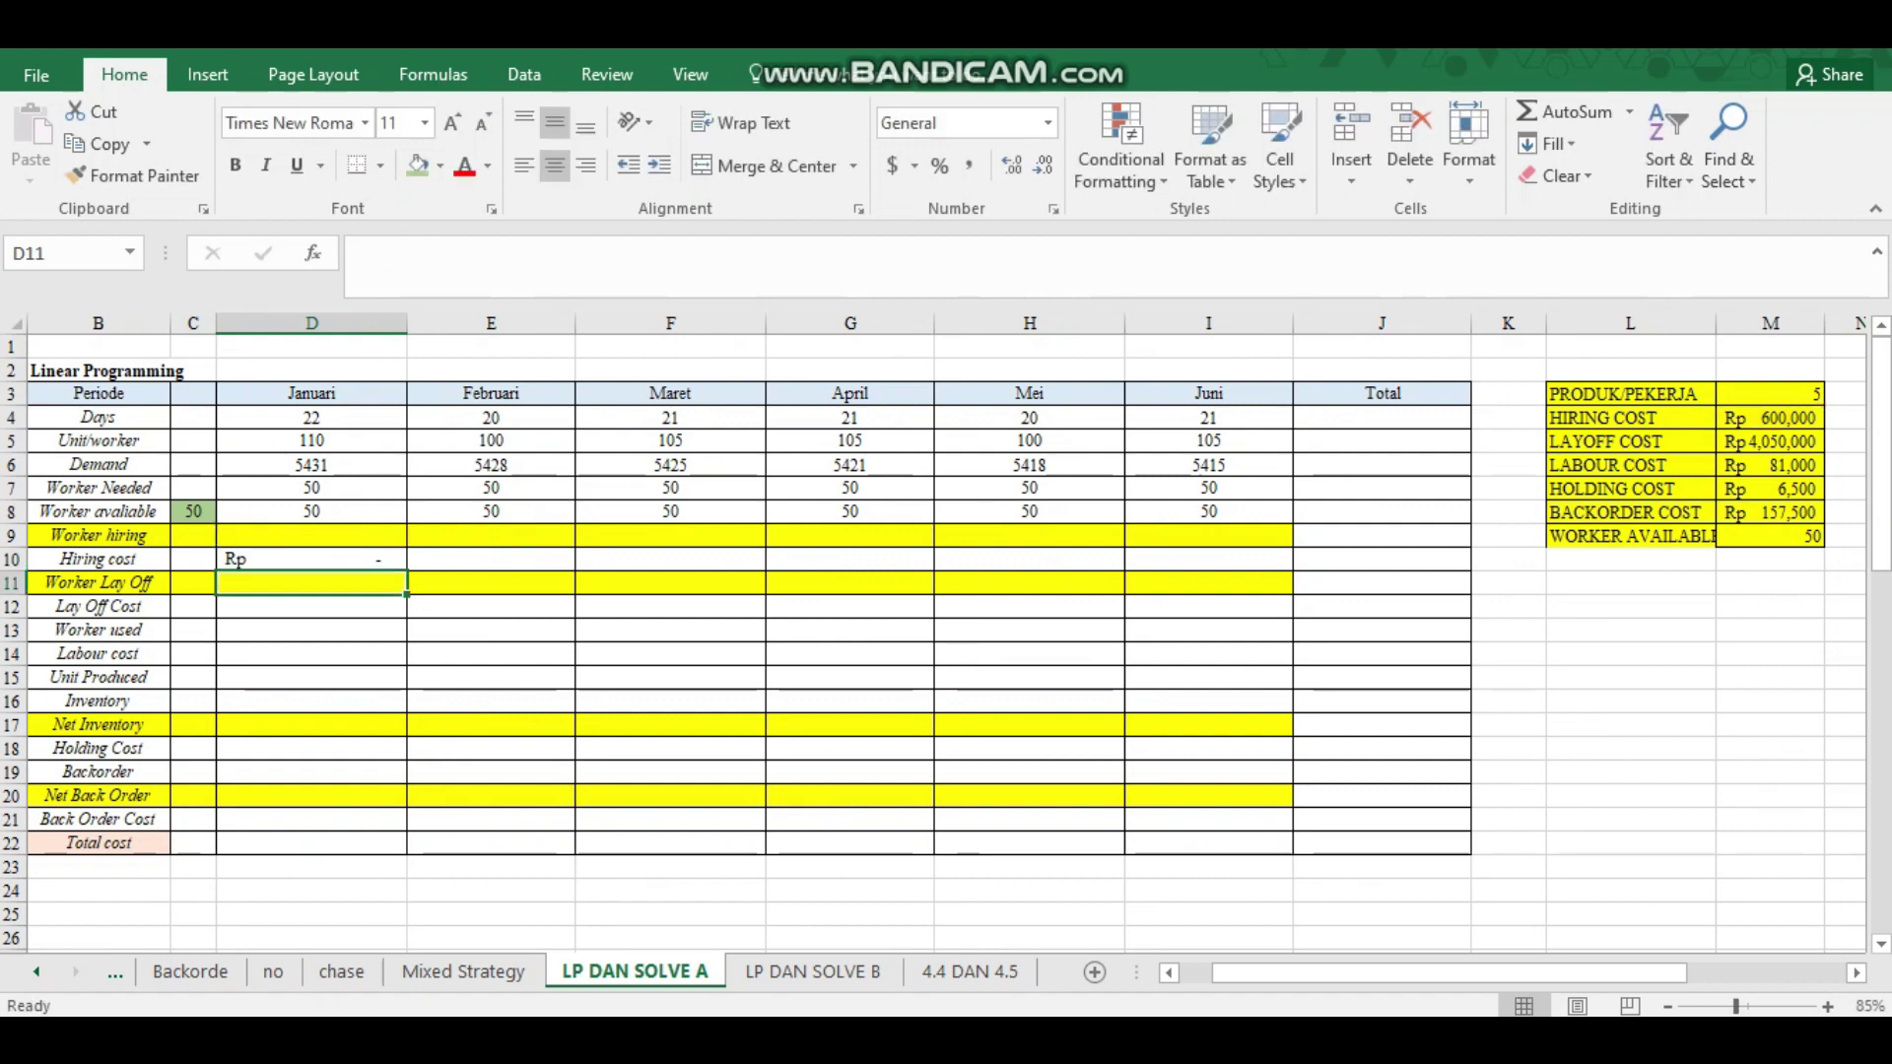
pyautogui.click(355, 560)
pyautogui.moveTo(407, 570); pyautogui.dragTo(1233, 563)
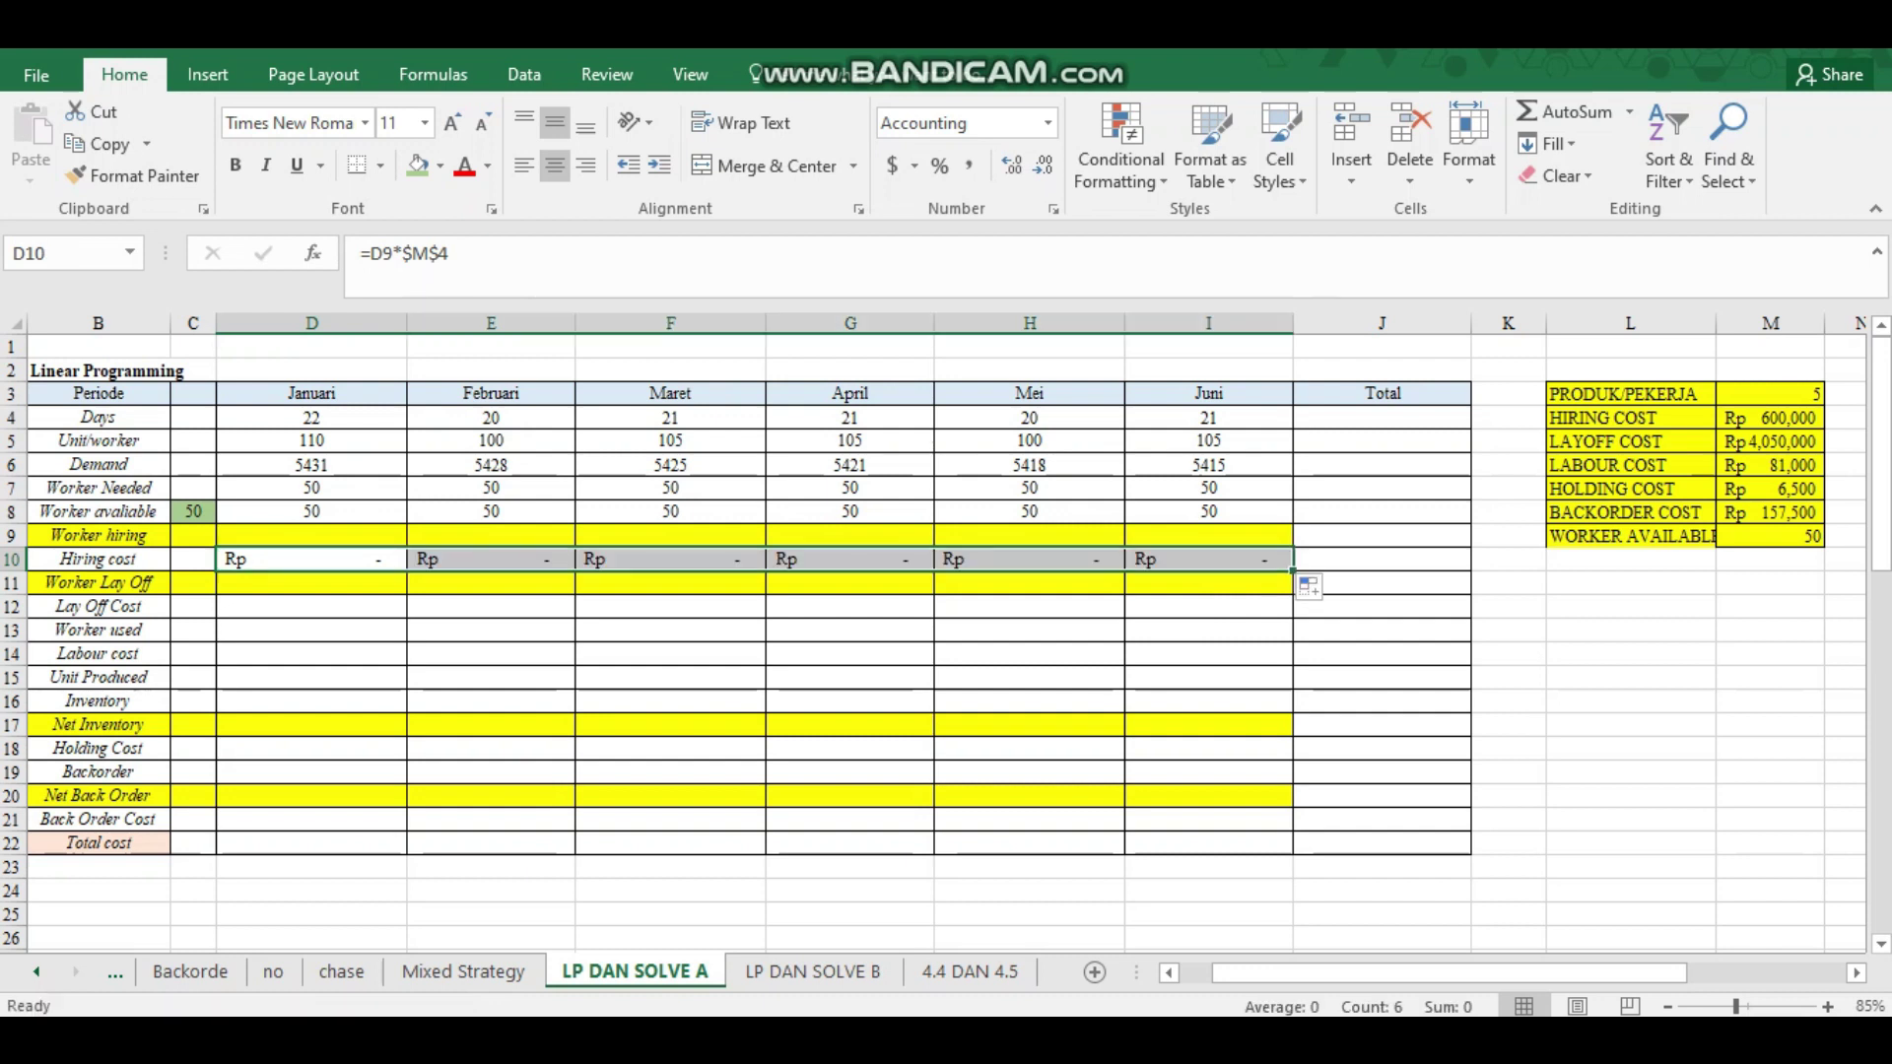
pyautogui.click(1381, 560)
pyautogui.click(1380, 559)
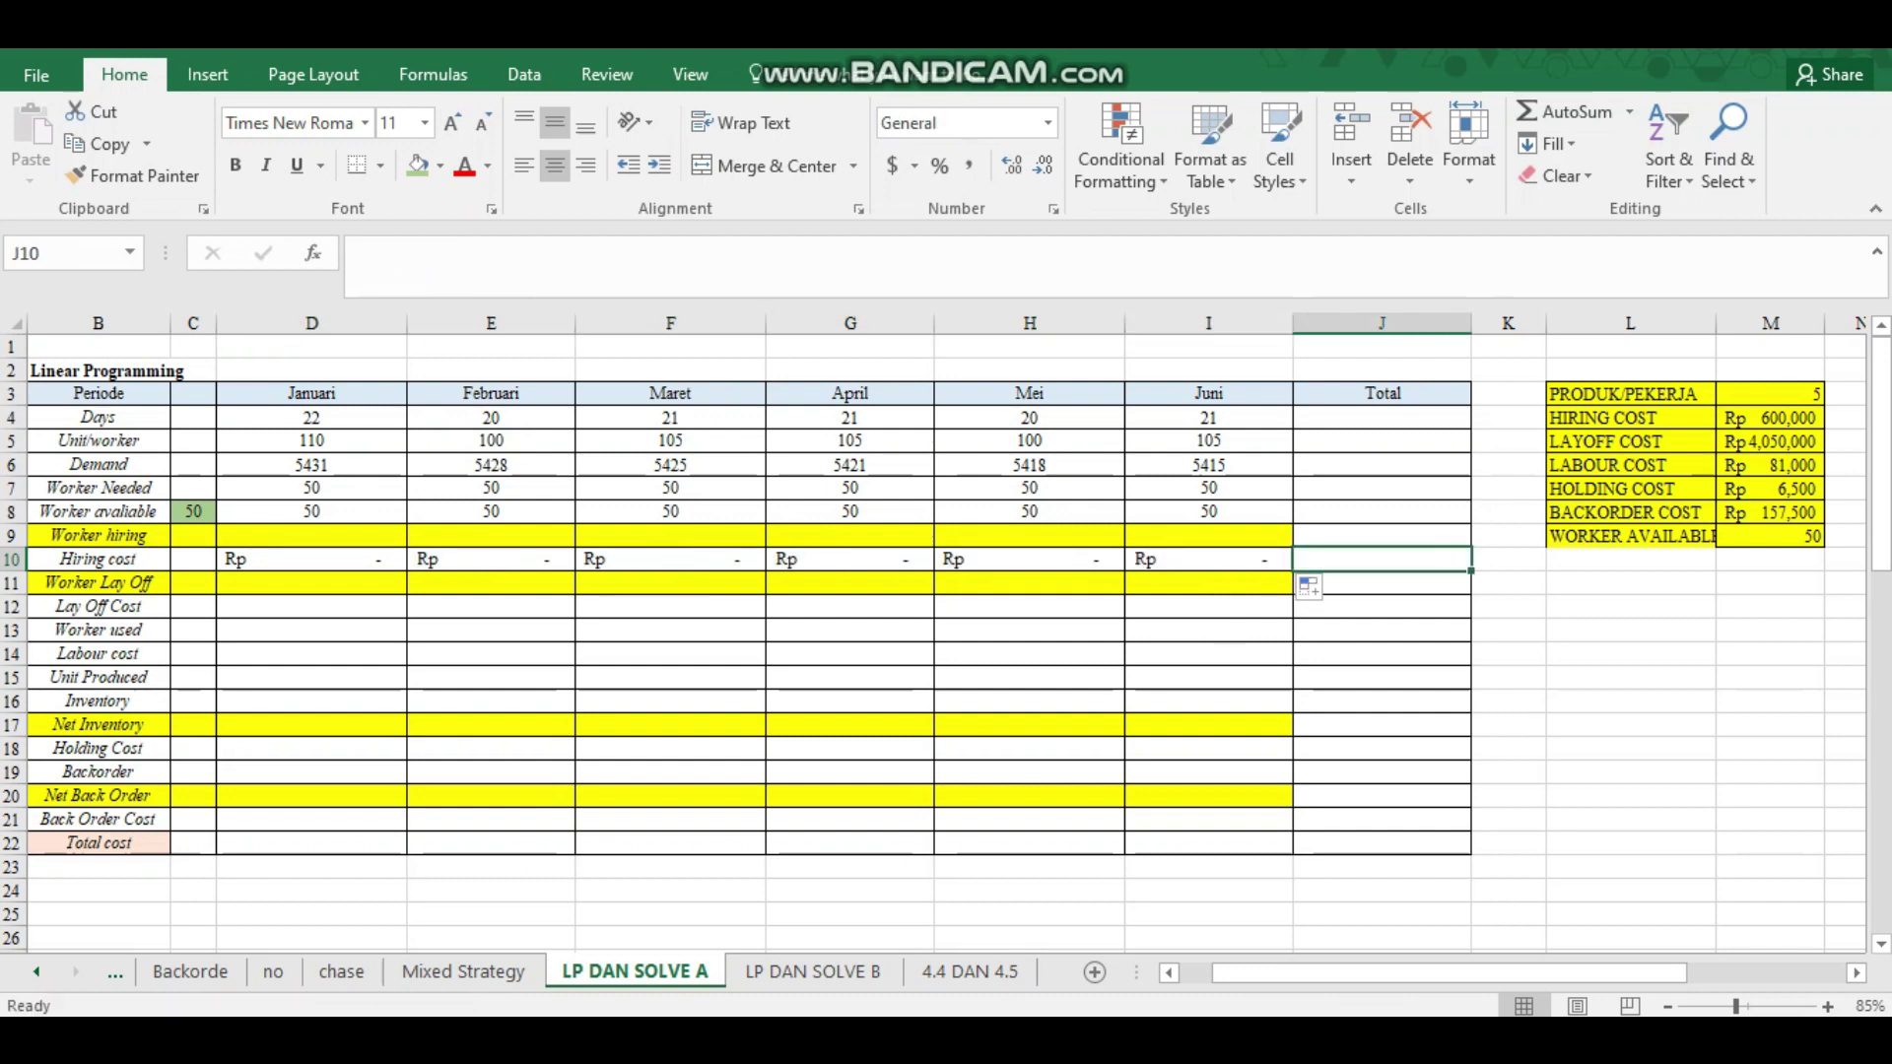
pyautogui.click(312, 584)
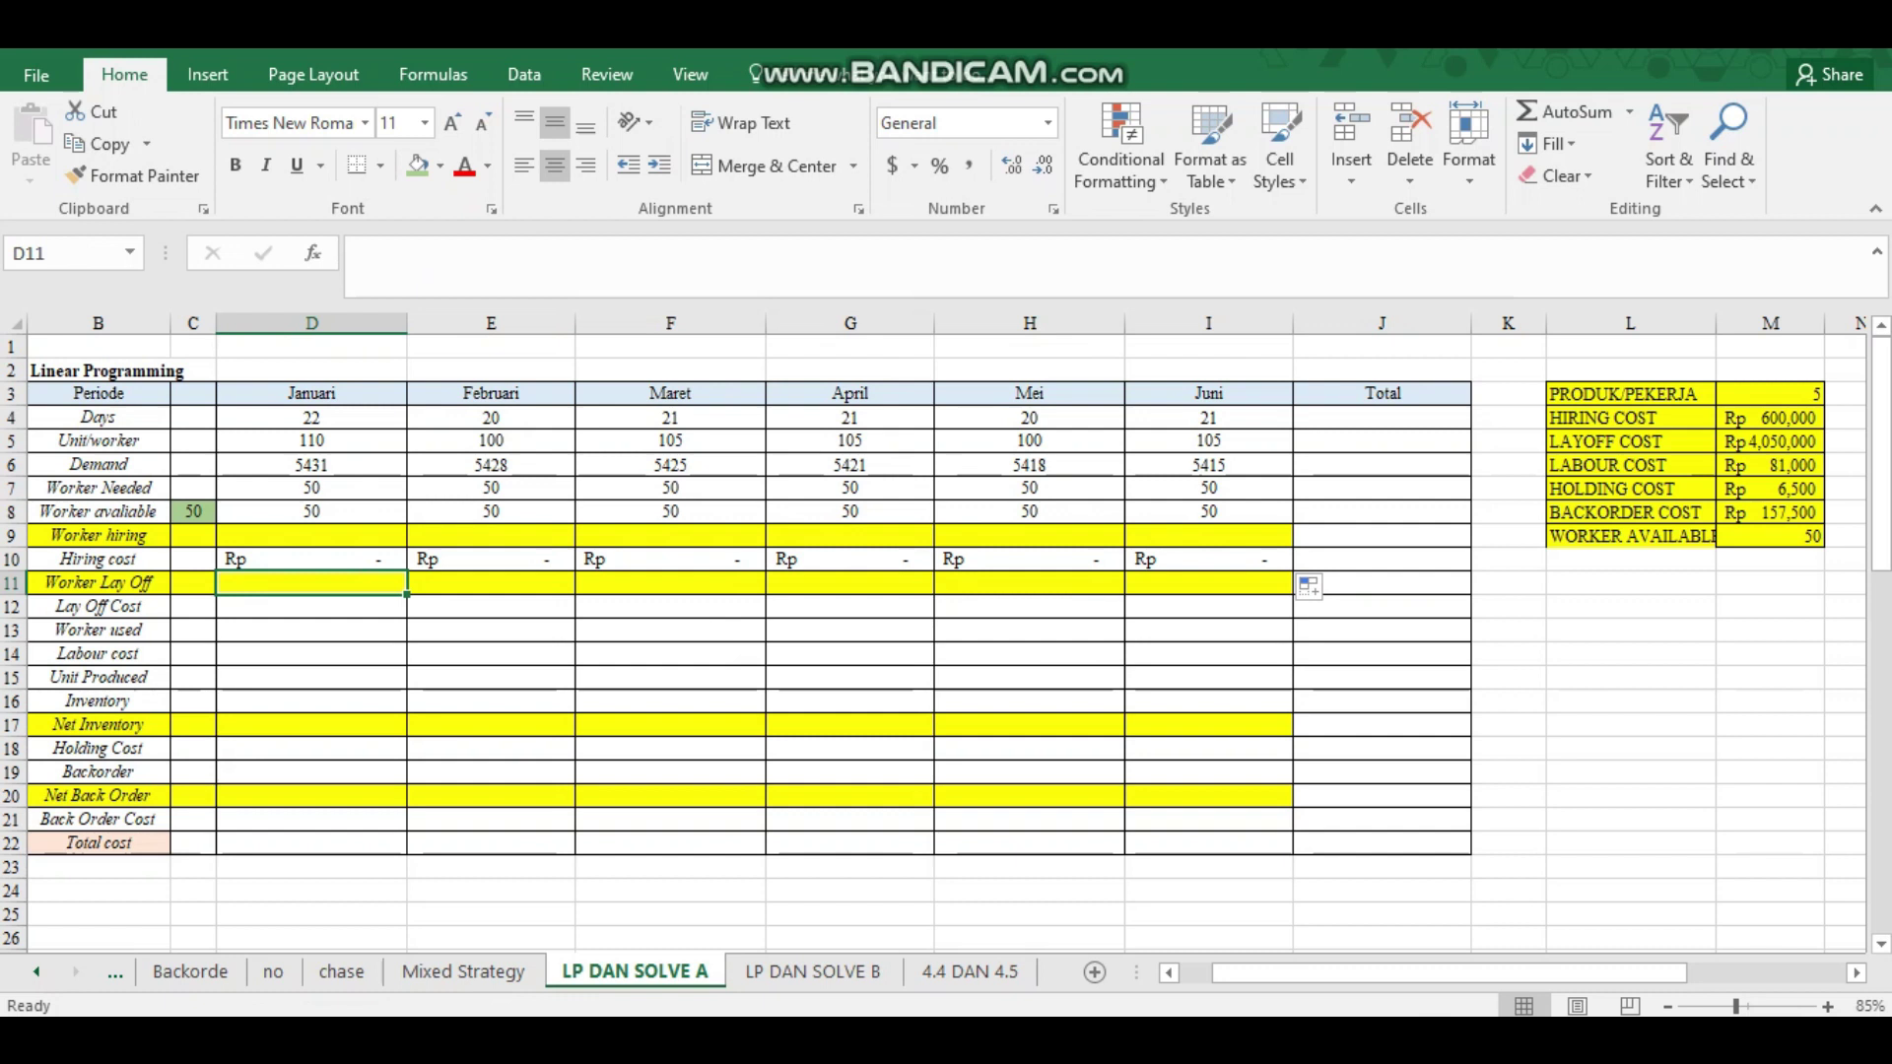
pyautogui.moveTo(407, 594); pyautogui.dragTo(1281, 588)
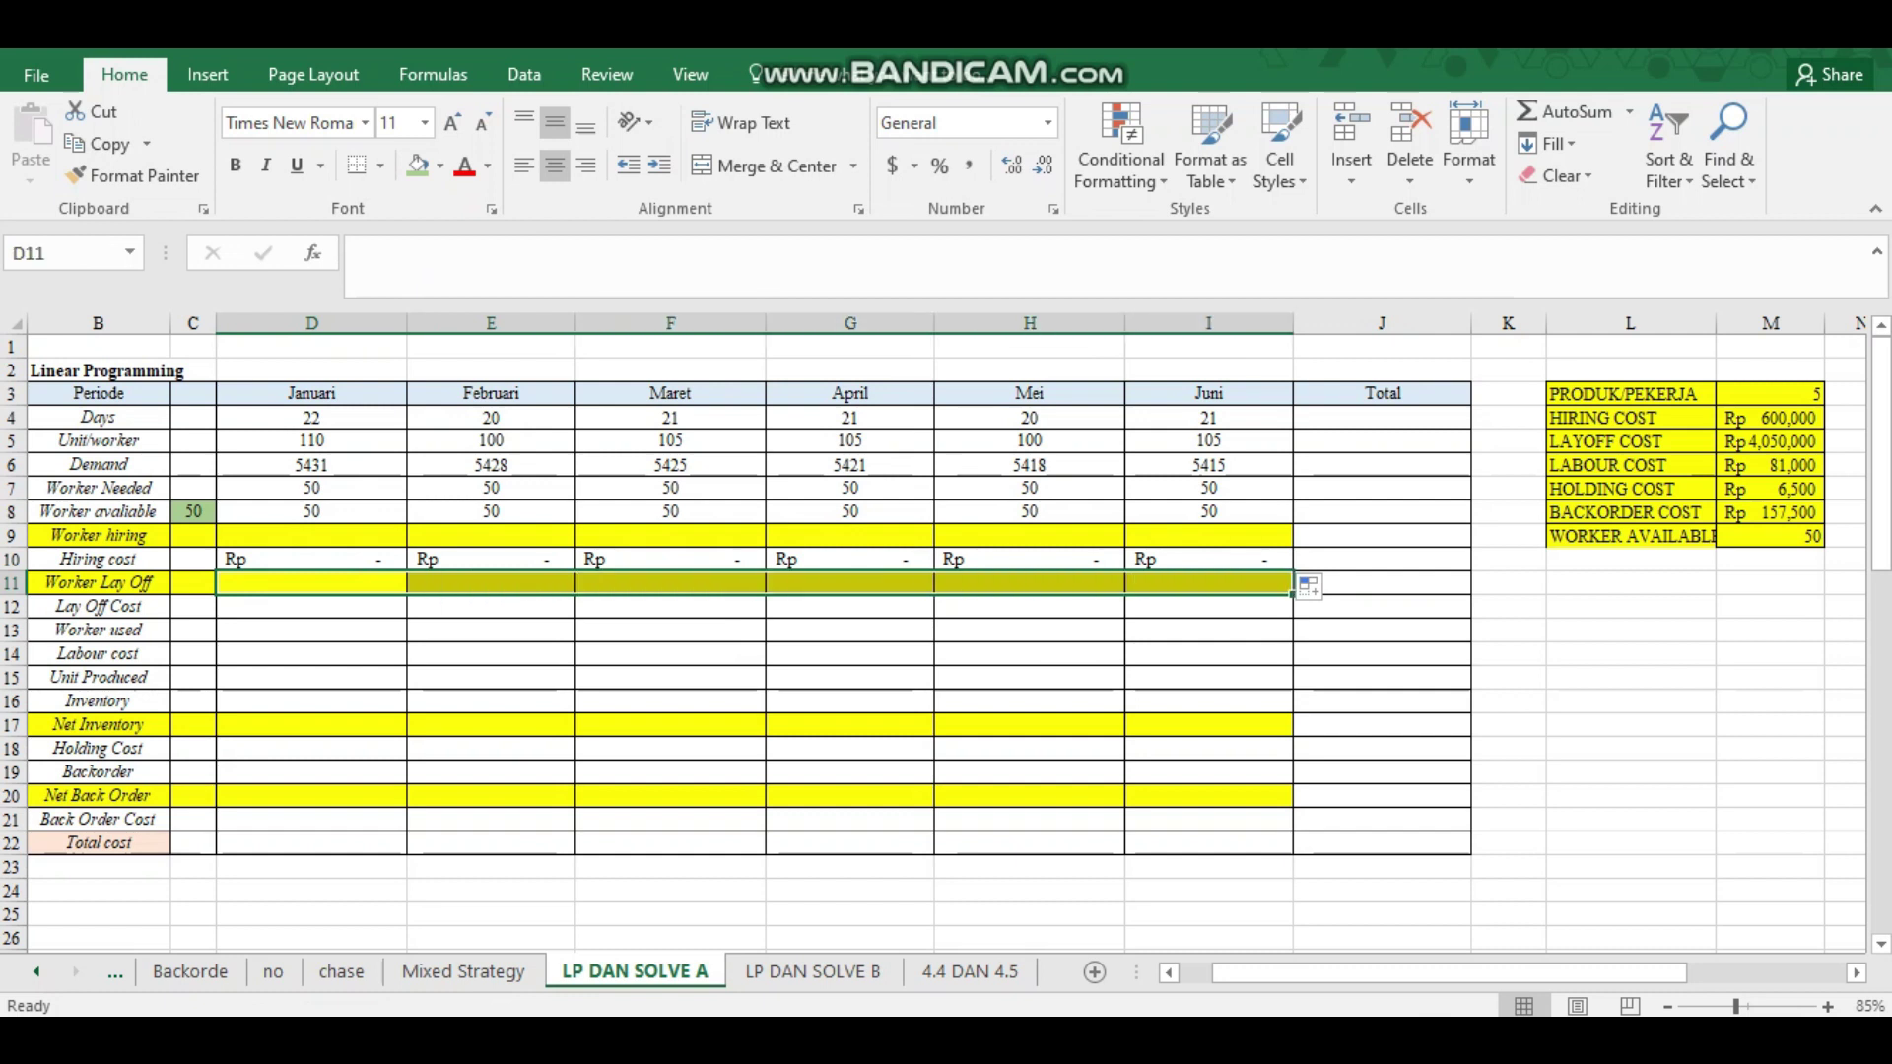
# Enter the Januari Lay Off Cost formula =D11*$M$5 in D12, multiplying laid-off workers by the fixed layoff cost.
pyautogui.press('Down')
pyautogui.press('Left')
pyautogui.press('Right')
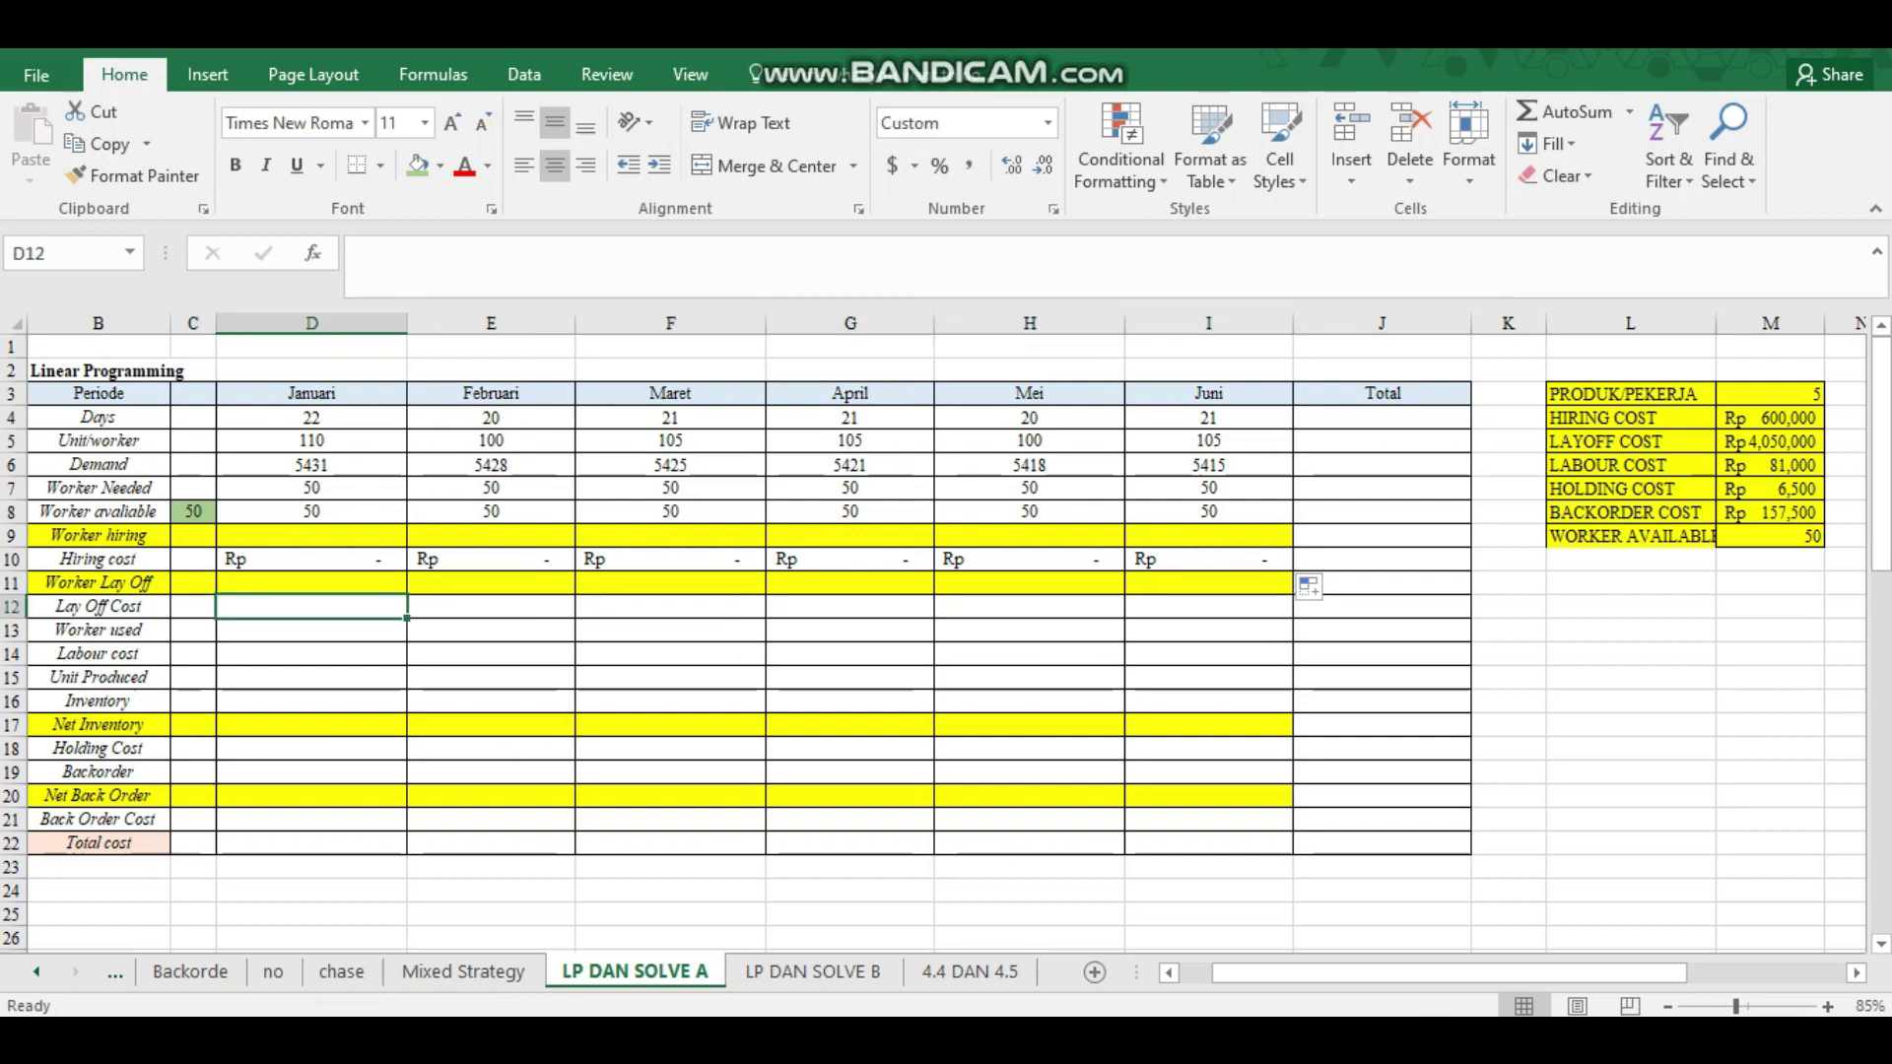
pyautogui.write('=')
pyautogui.press('Up')
pyautogui.write('*')
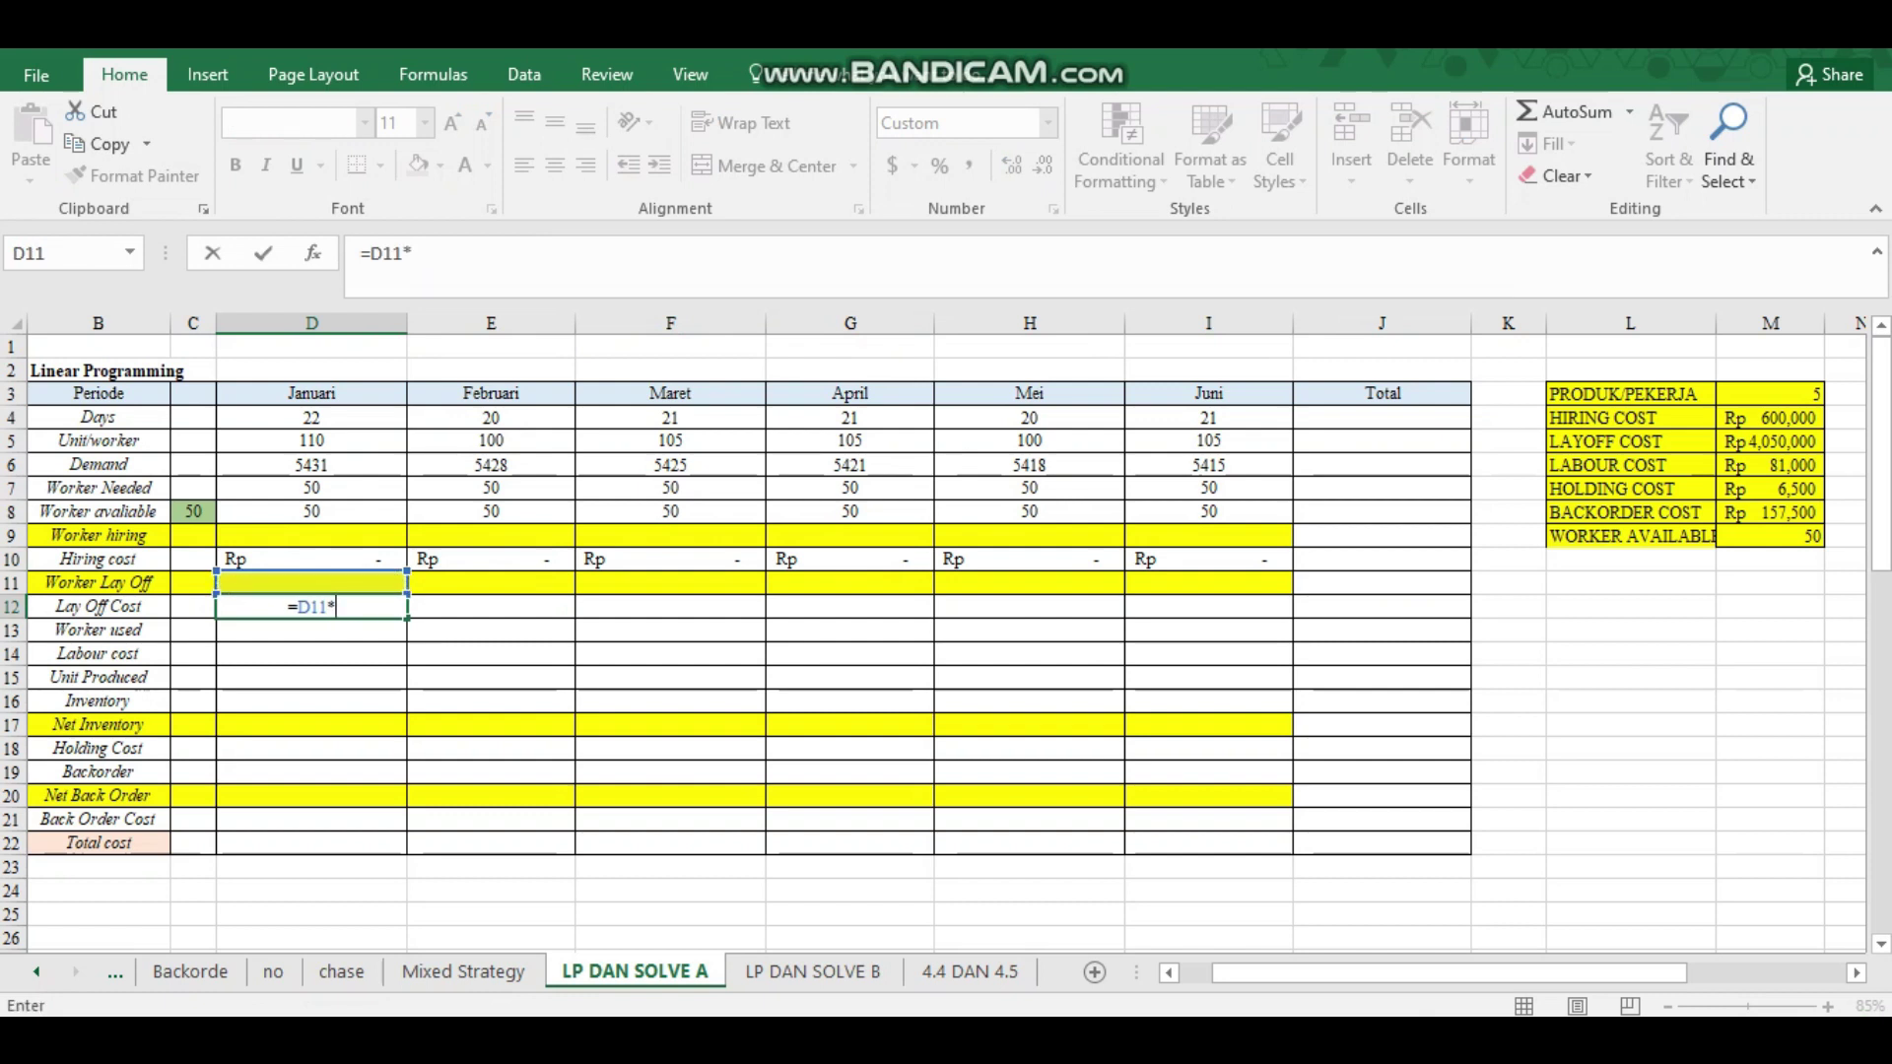
pyautogui.click(1630, 442)
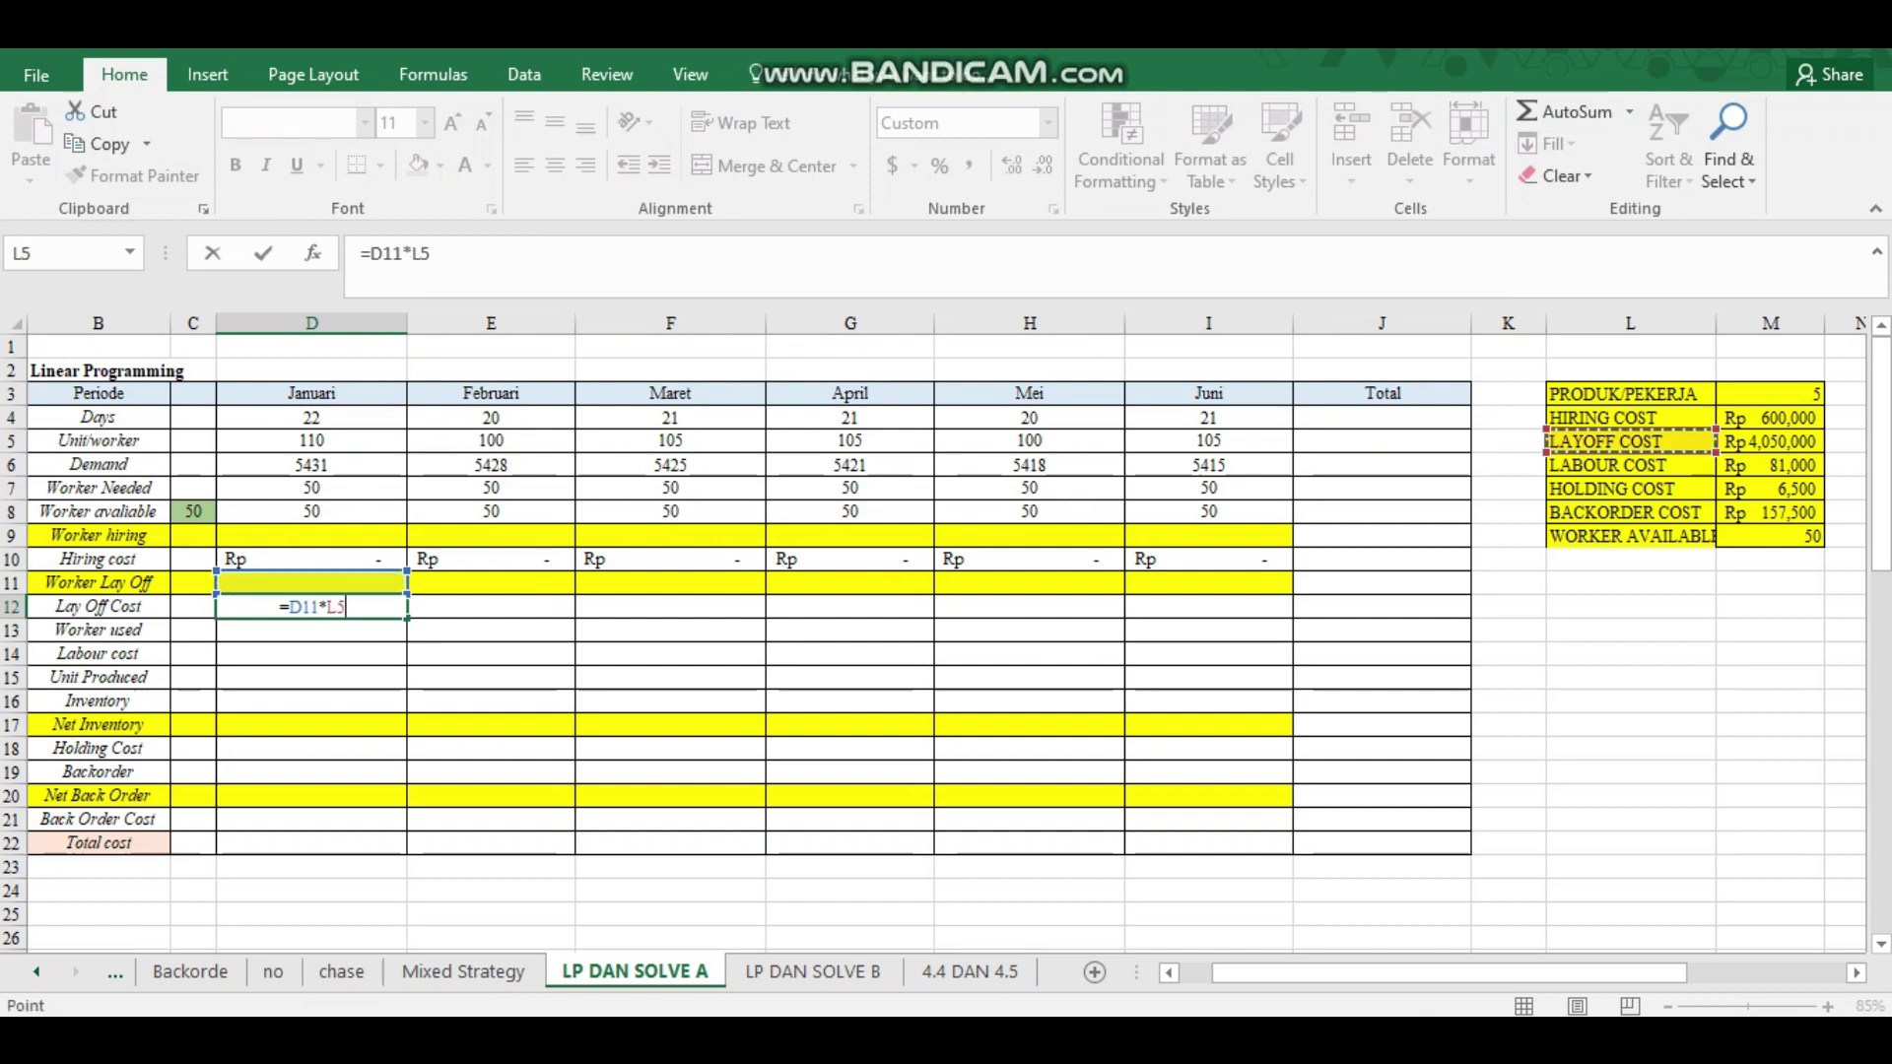
pyautogui.press('Right')
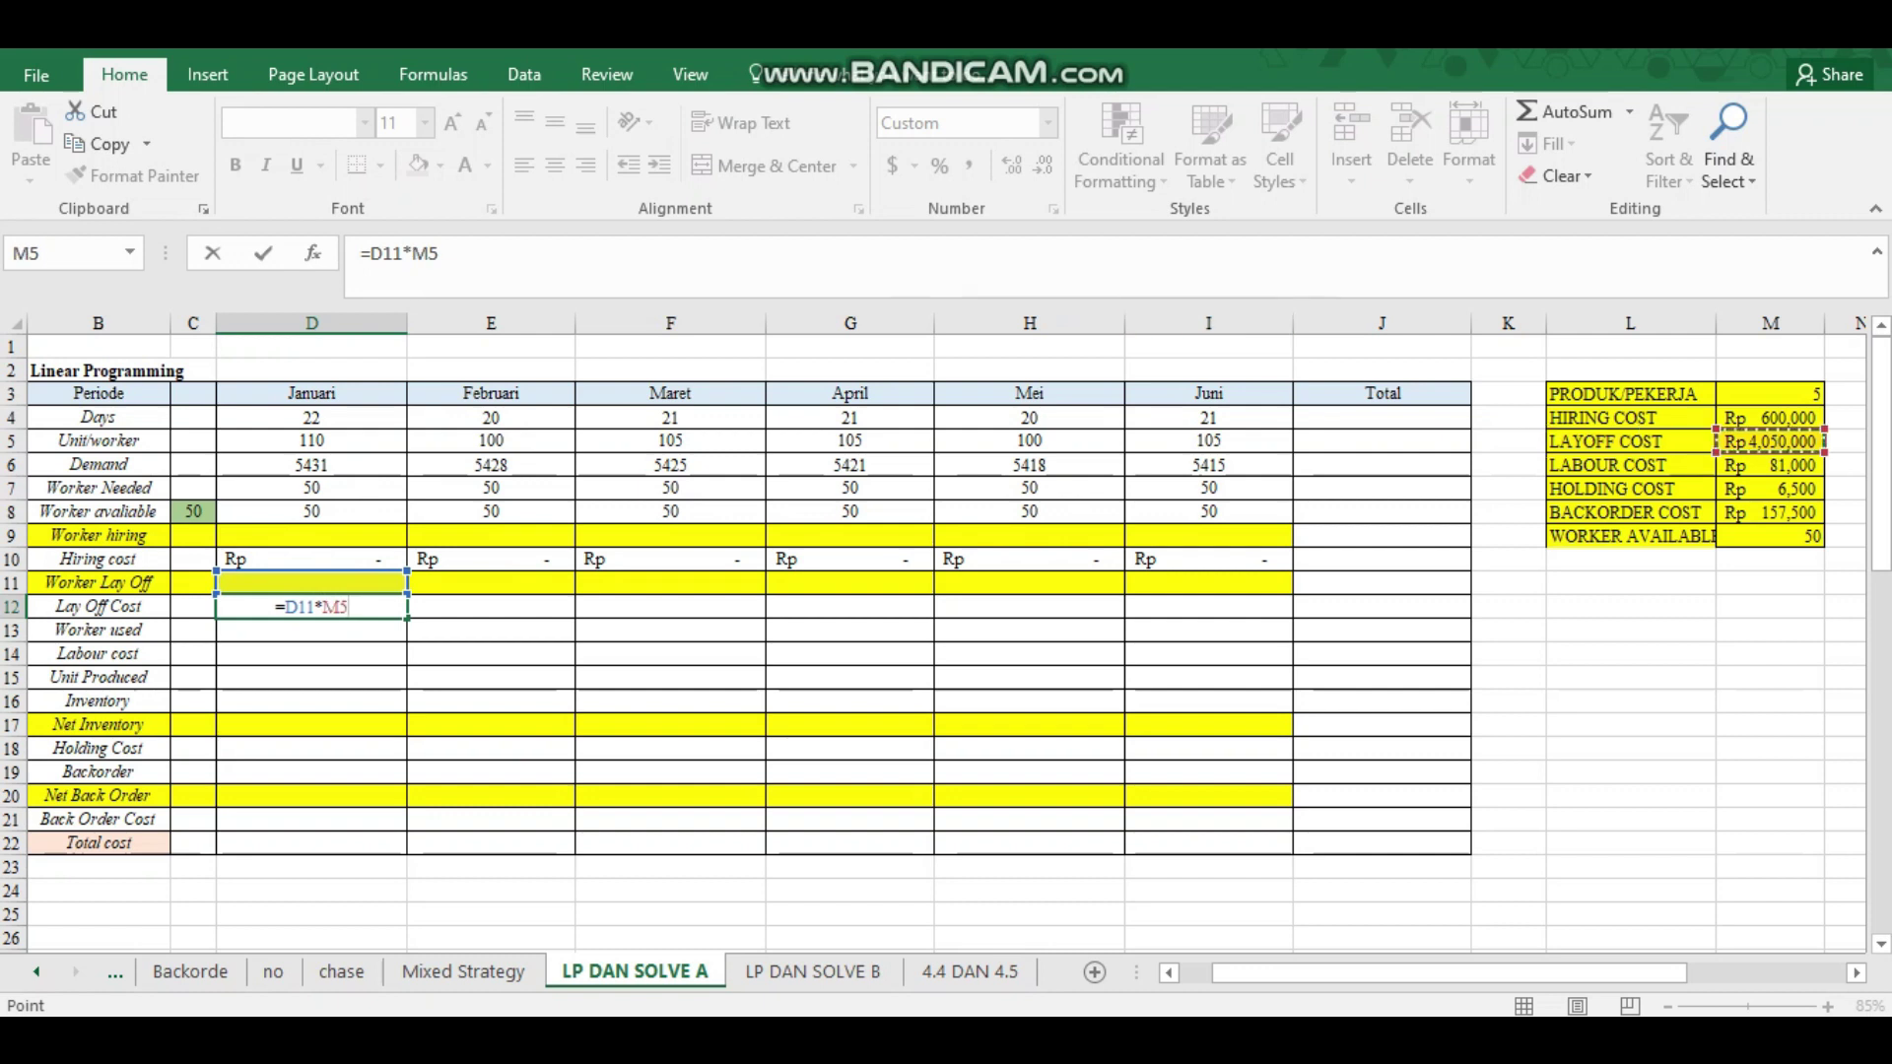
pyautogui.click(412, 253)
pyautogui.press('F4')
pyautogui.press('Return')
# Fill the Lay Off Cost formula from D12 across to Juni in I12.
pyautogui.click(238, 608)
pyautogui.moveTo(238, 618)
pyautogui.mouseDown()
pyautogui.moveTo(774, 622)
pyautogui.moveTo(789, 642)
pyautogui.moveTo(237, 615)
pyautogui.mouseUp()
pyautogui.moveTo(406, 618); pyautogui.dragTo(1291, 619)
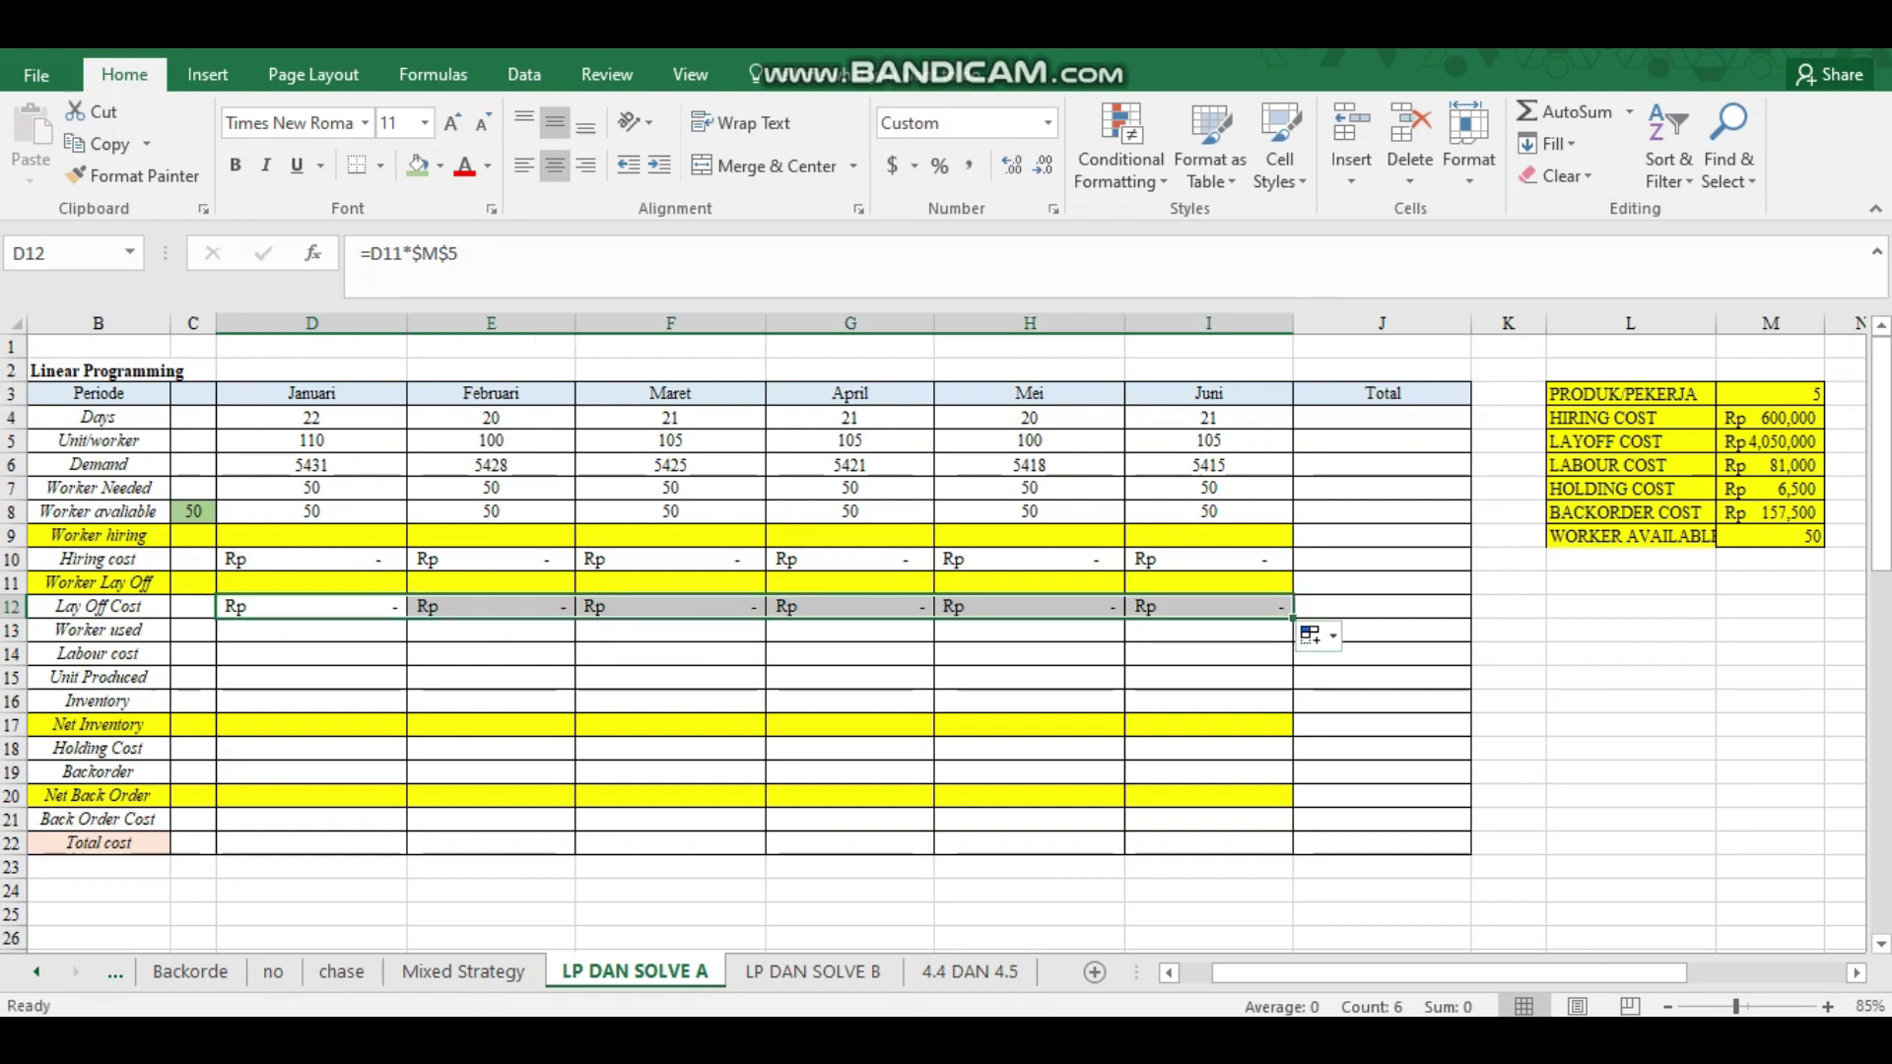
# Link Januari Worker used in D13 to the available workers with =D8 and fill it across to Juni in I13.
pyautogui.click(311, 631)
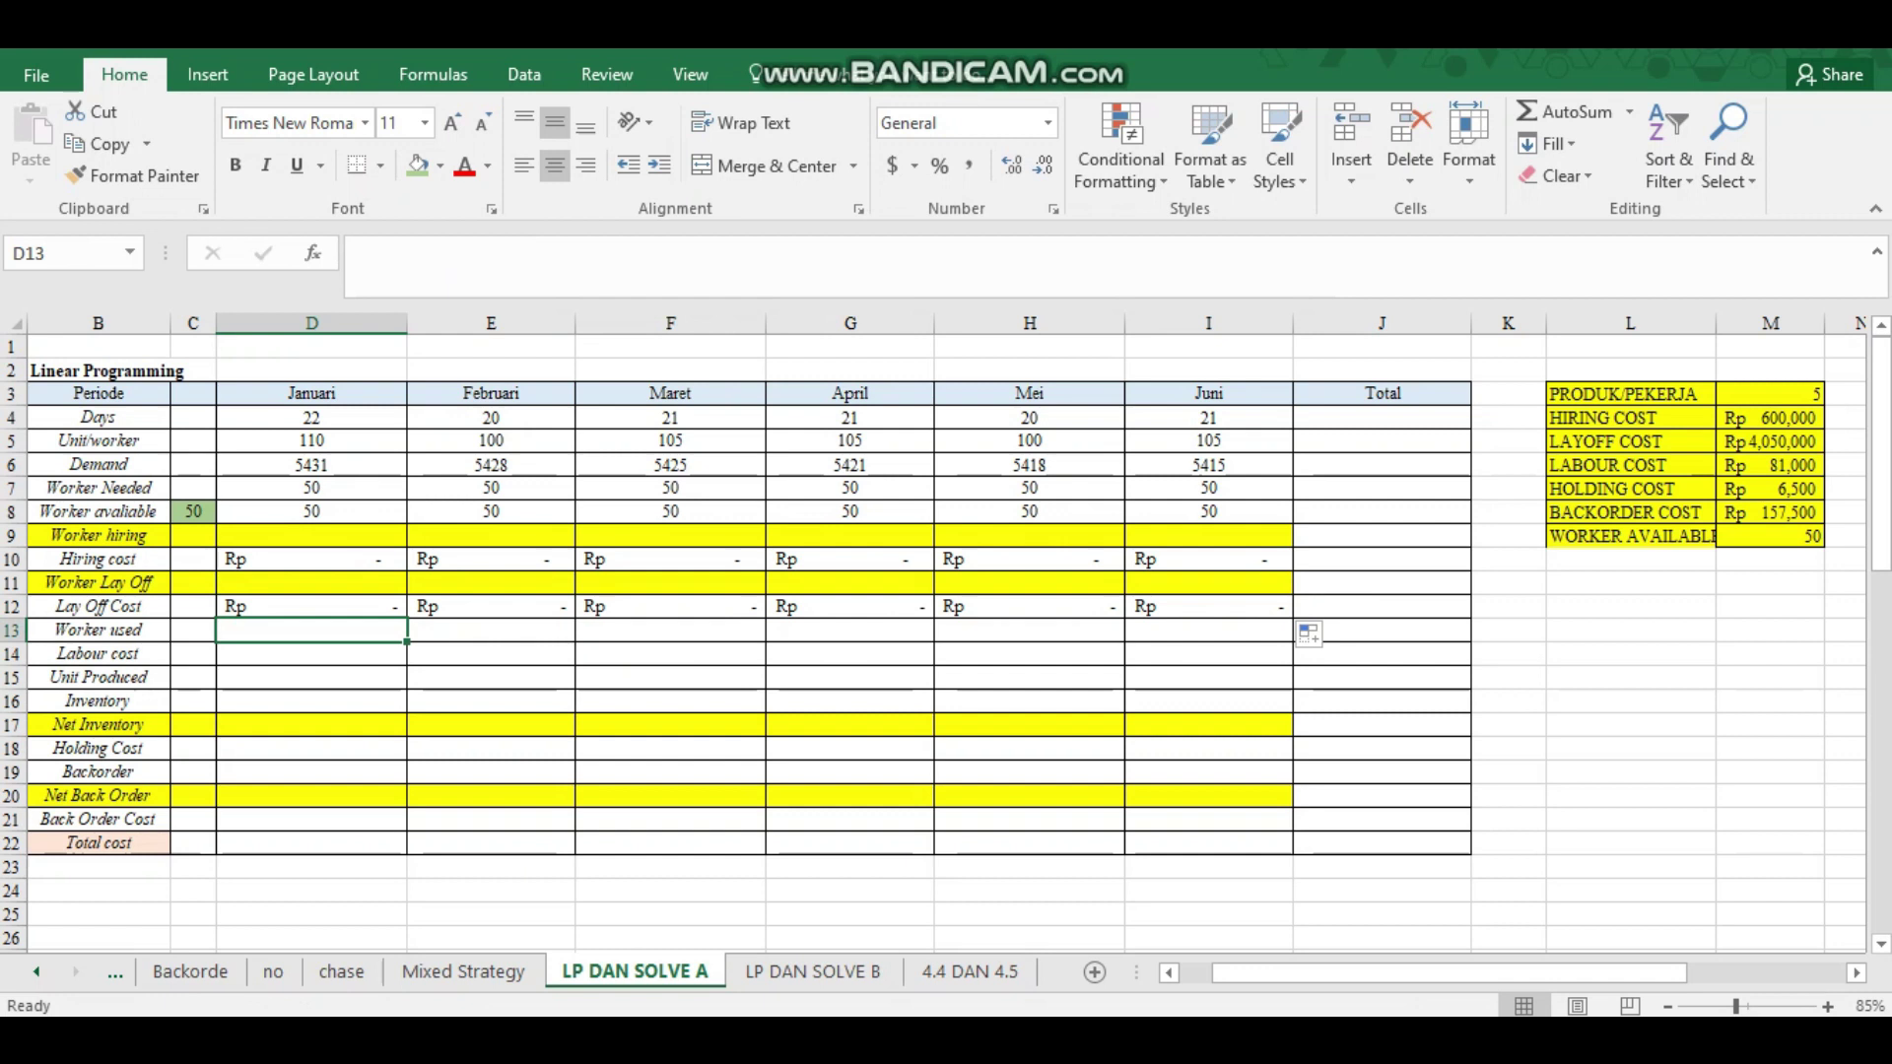
pyautogui.write('=')
pyautogui.press('Up')
pyautogui.press('Up')
pyautogui.press('Up')
pyautogui.press('Up')
pyautogui.press('Up')
pyautogui.press('Return')
pyautogui.click(311, 630)
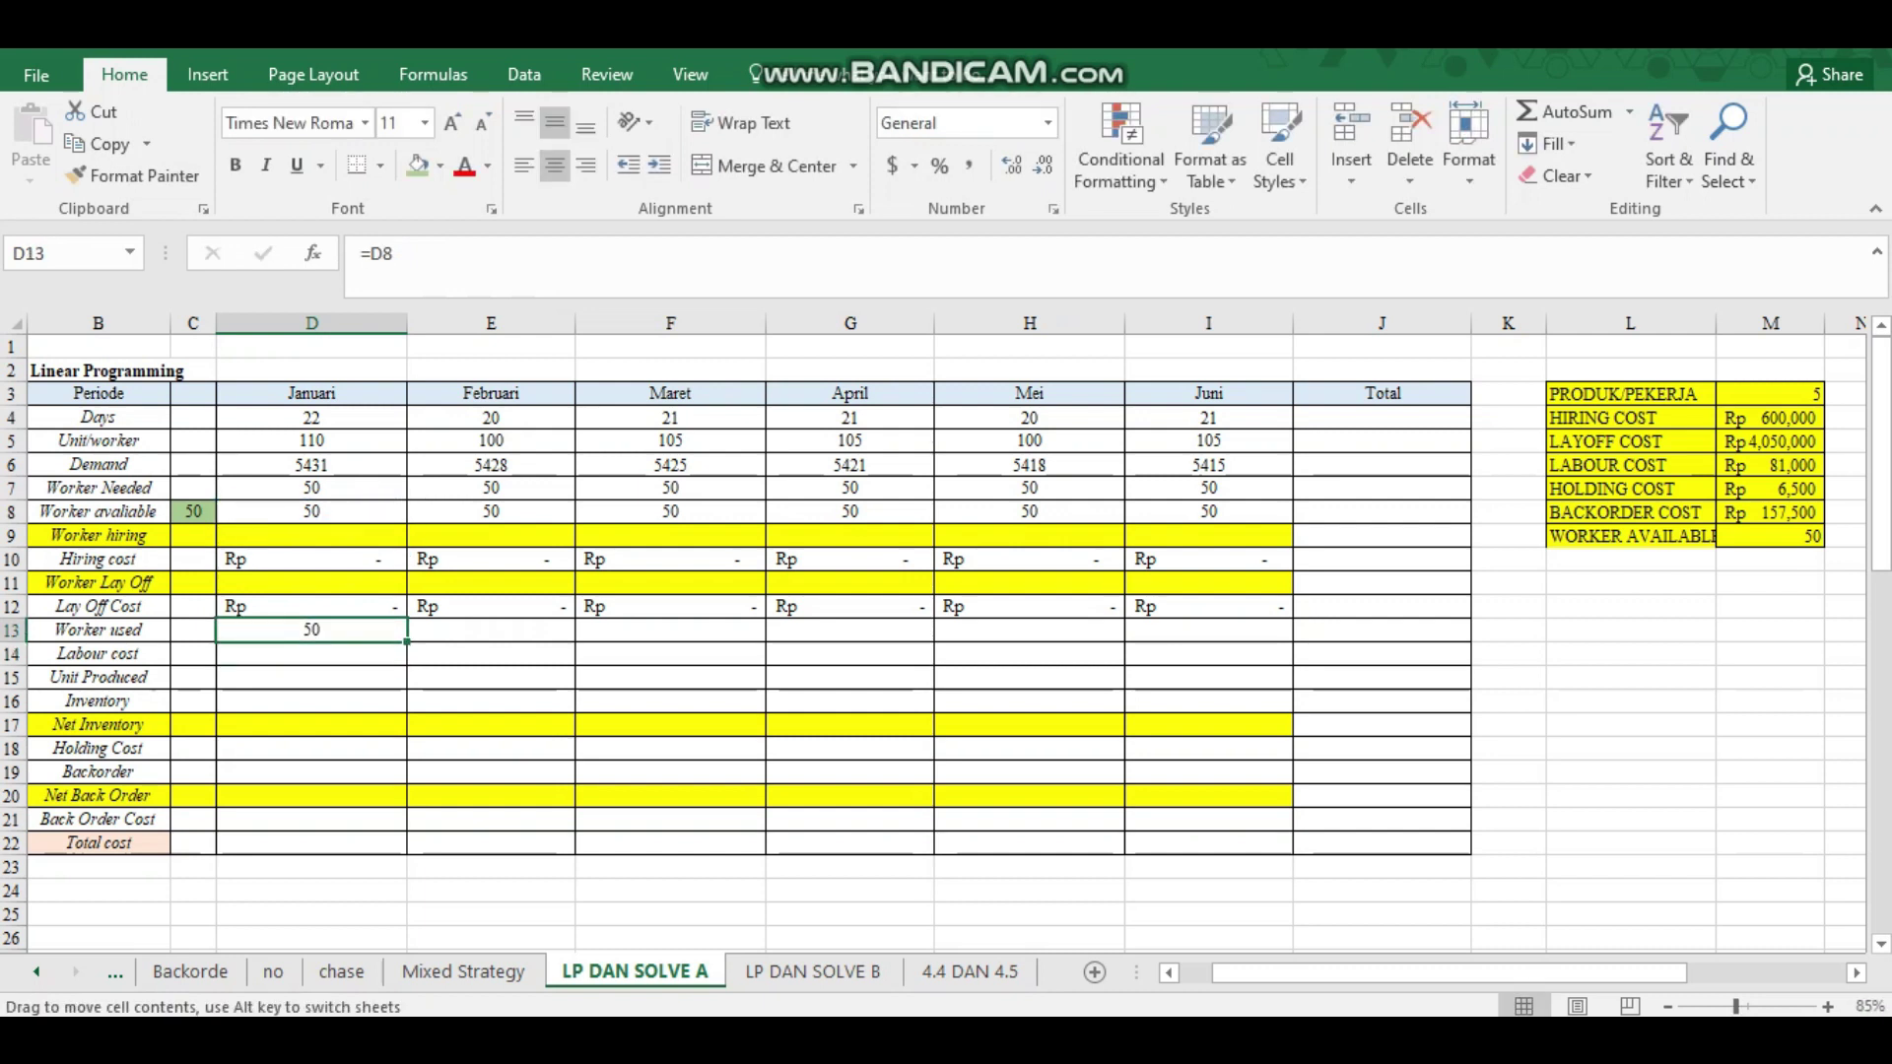
pyautogui.moveTo(407, 642); pyautogui.dragTo(1263, 635)
# Enter the Januari Labour cost formula =D4*D13*$M$6 in D14 and fill it across to Juni in I14.
pyautogui.click(311, 654)
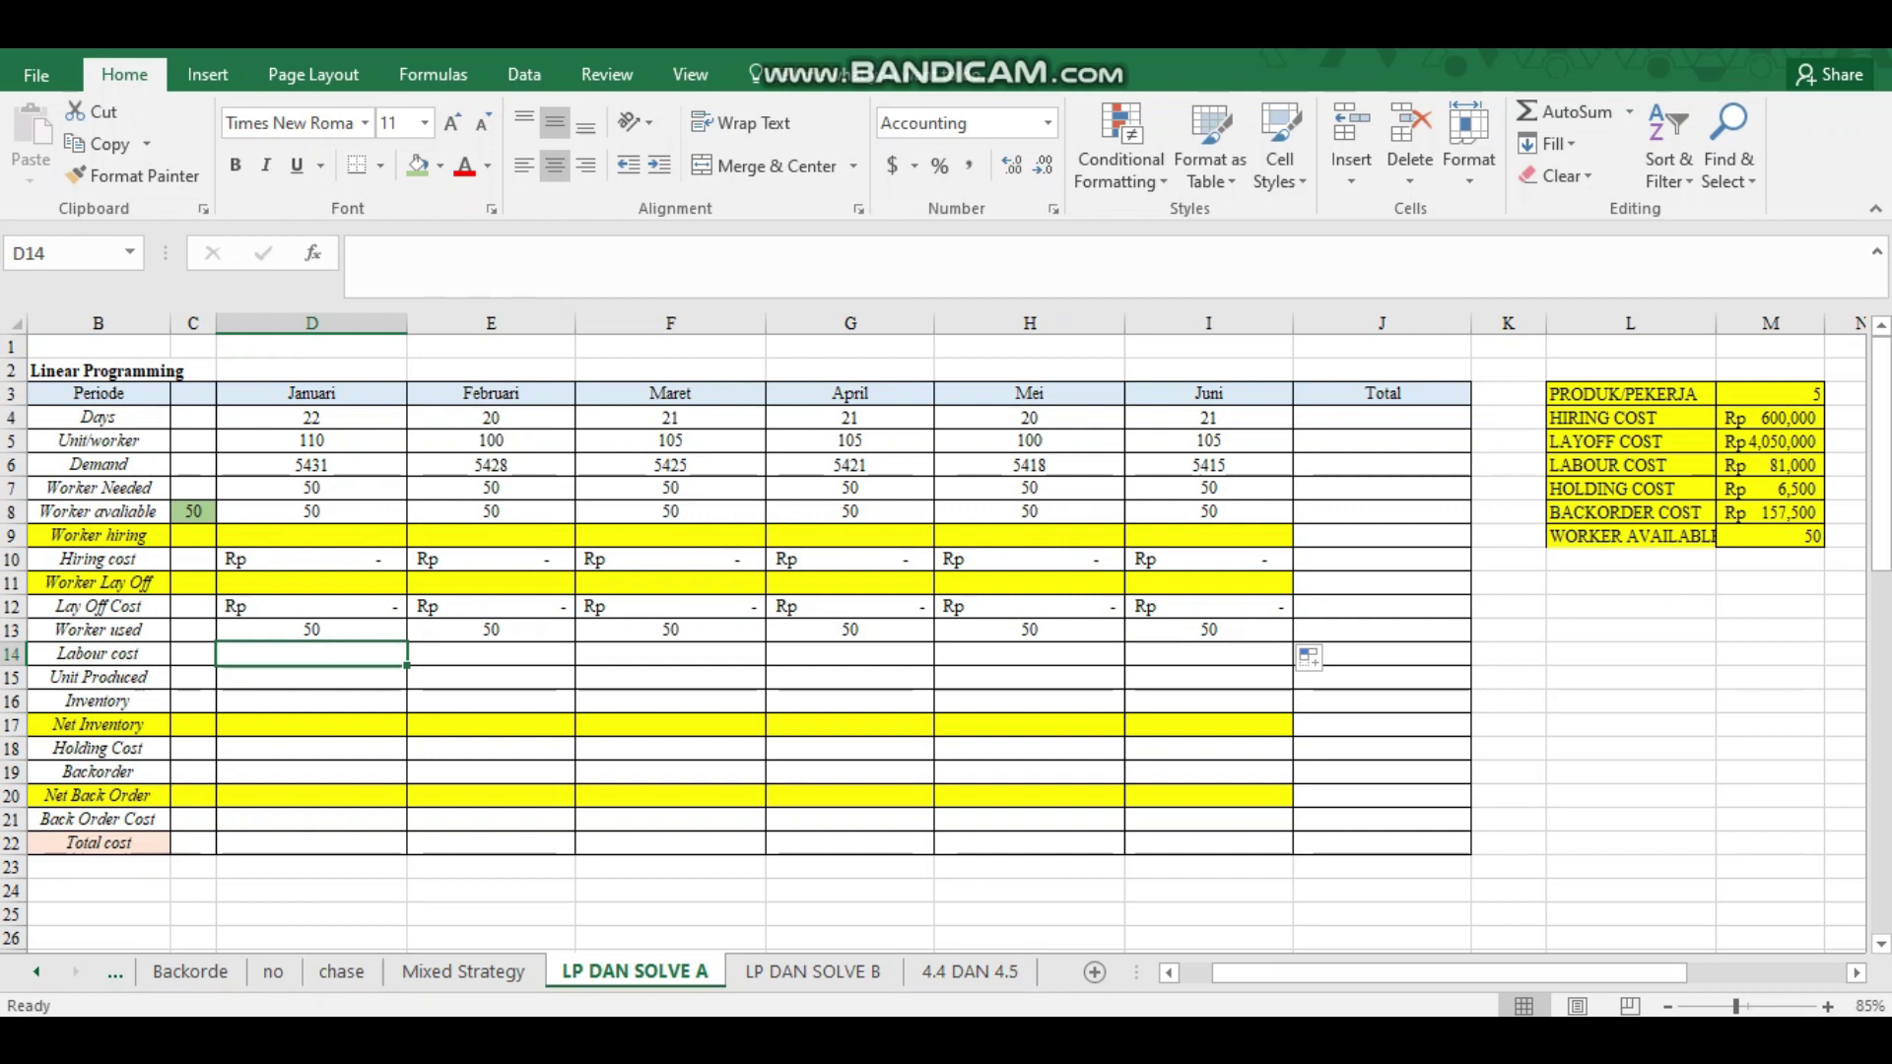
pyautogui.write('=')
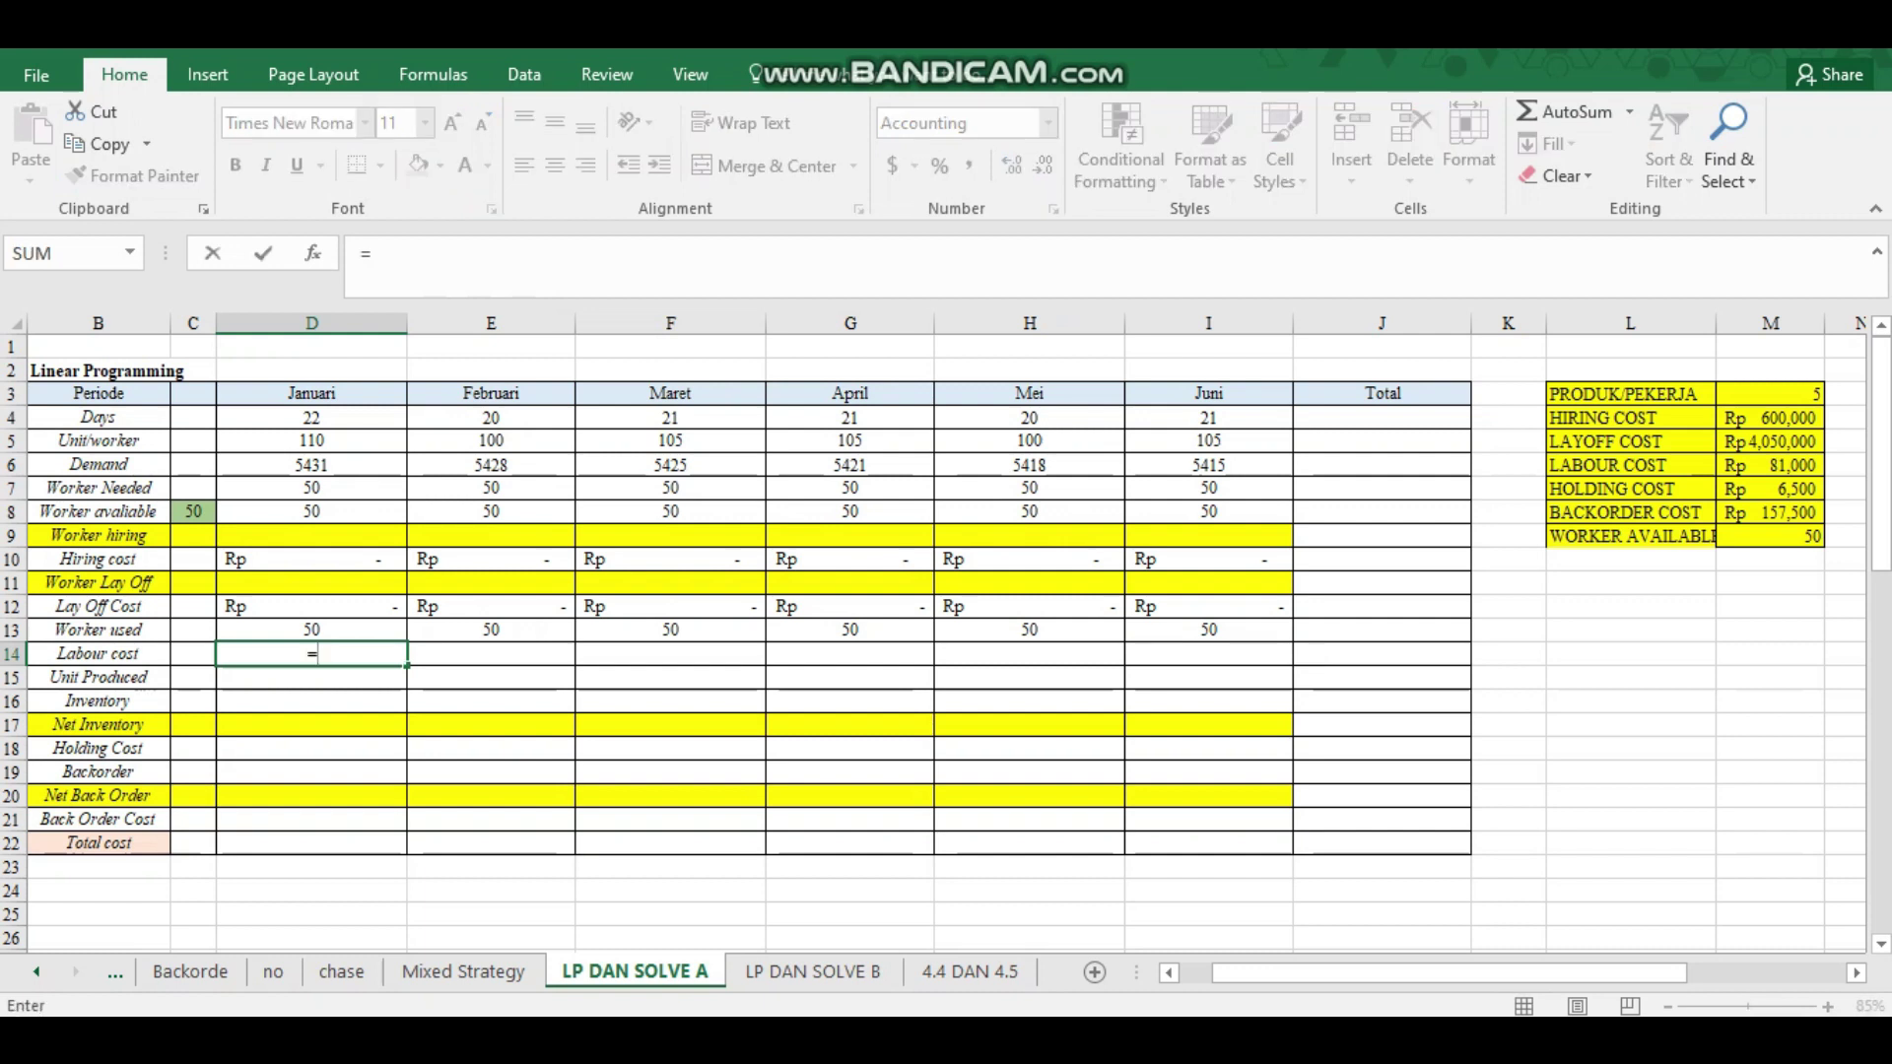
pyautogui.click(312, 418)
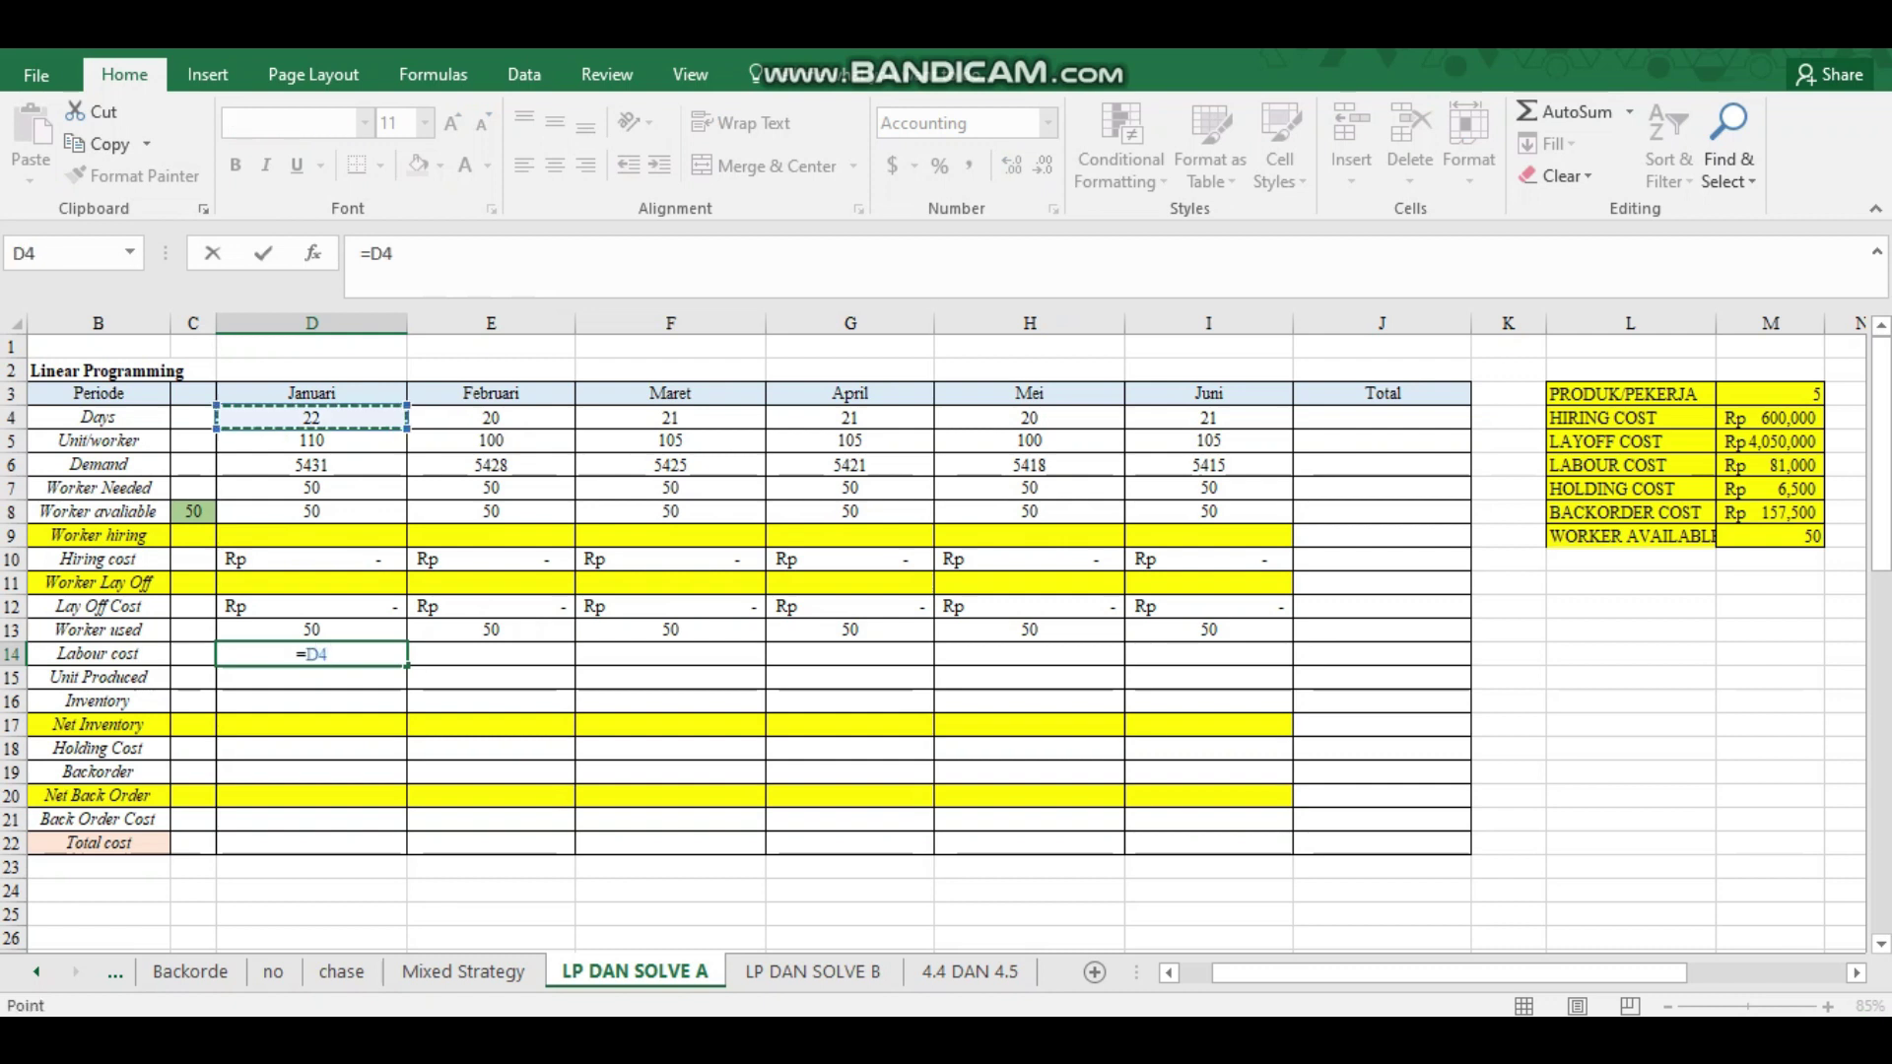
pyautogui.write('*')
pyautogui.click(311, 630)
pyautogui.write('*')
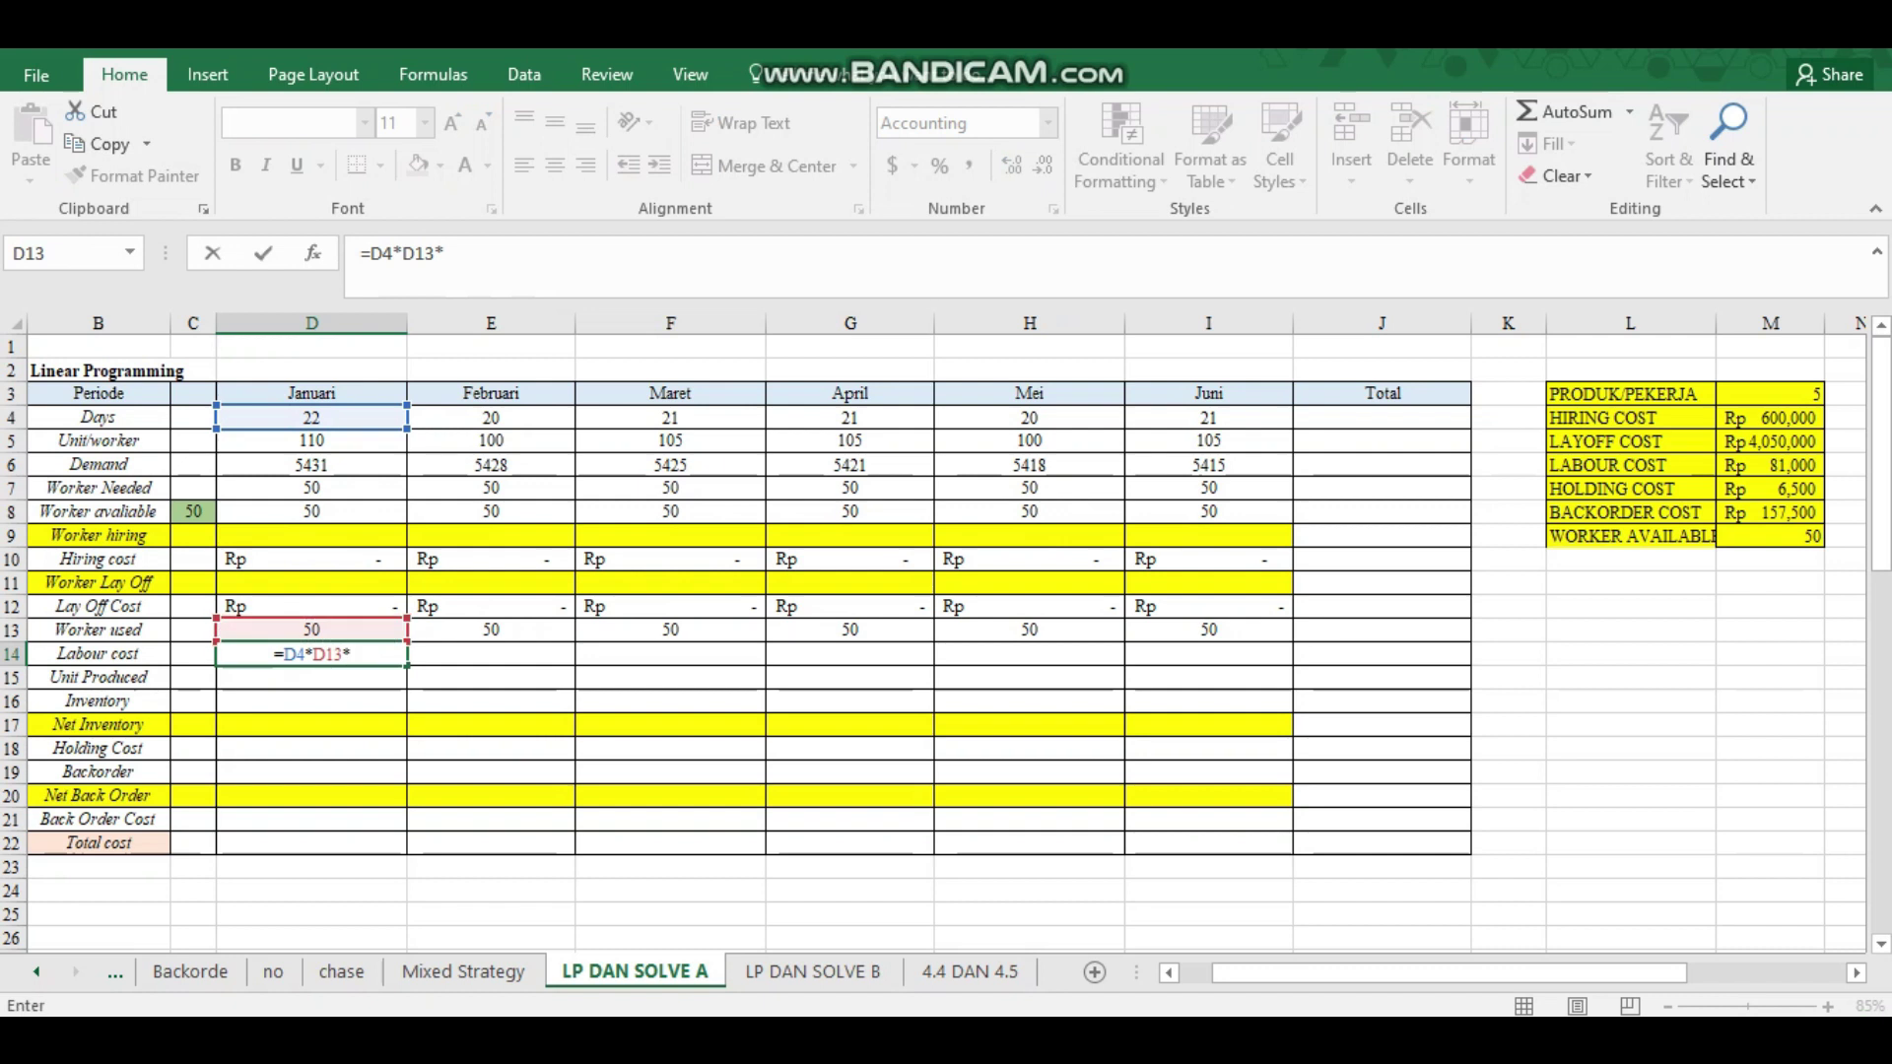
pyautogui.click(1630, 465)
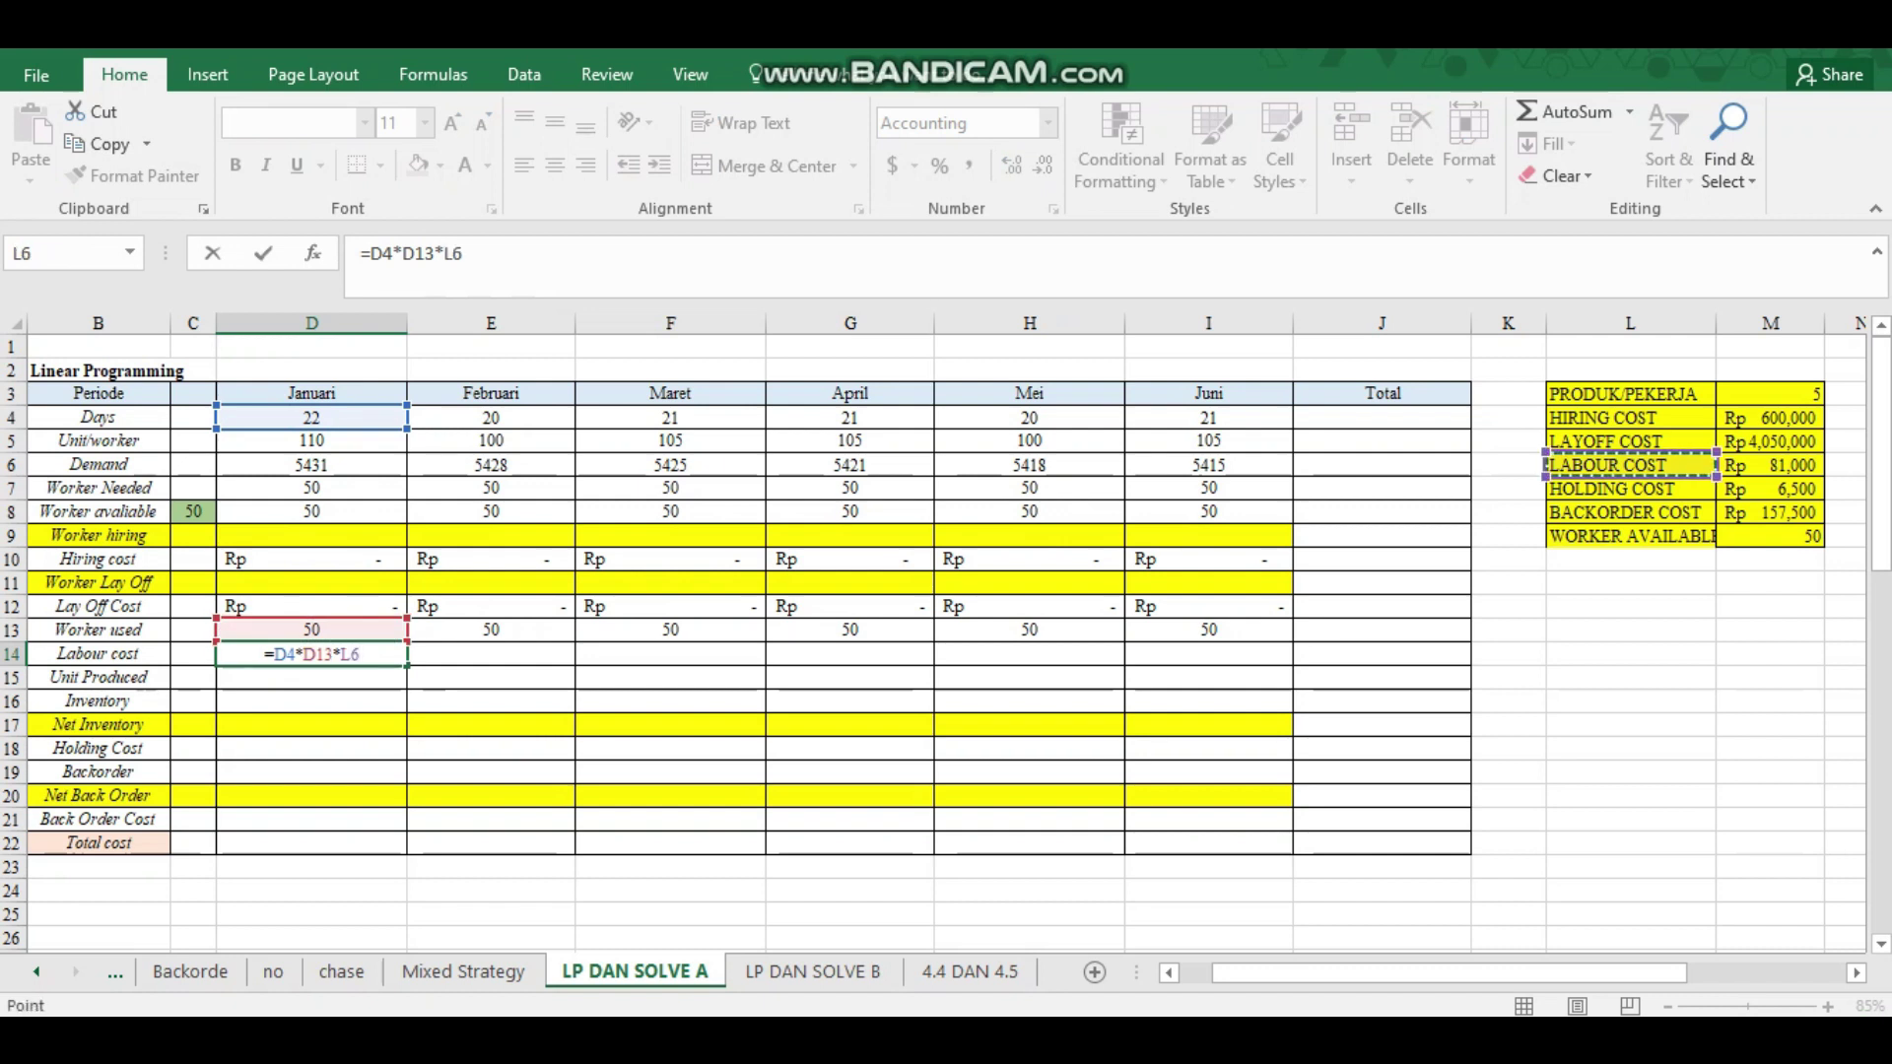
pyautogui.click(1771, 465)
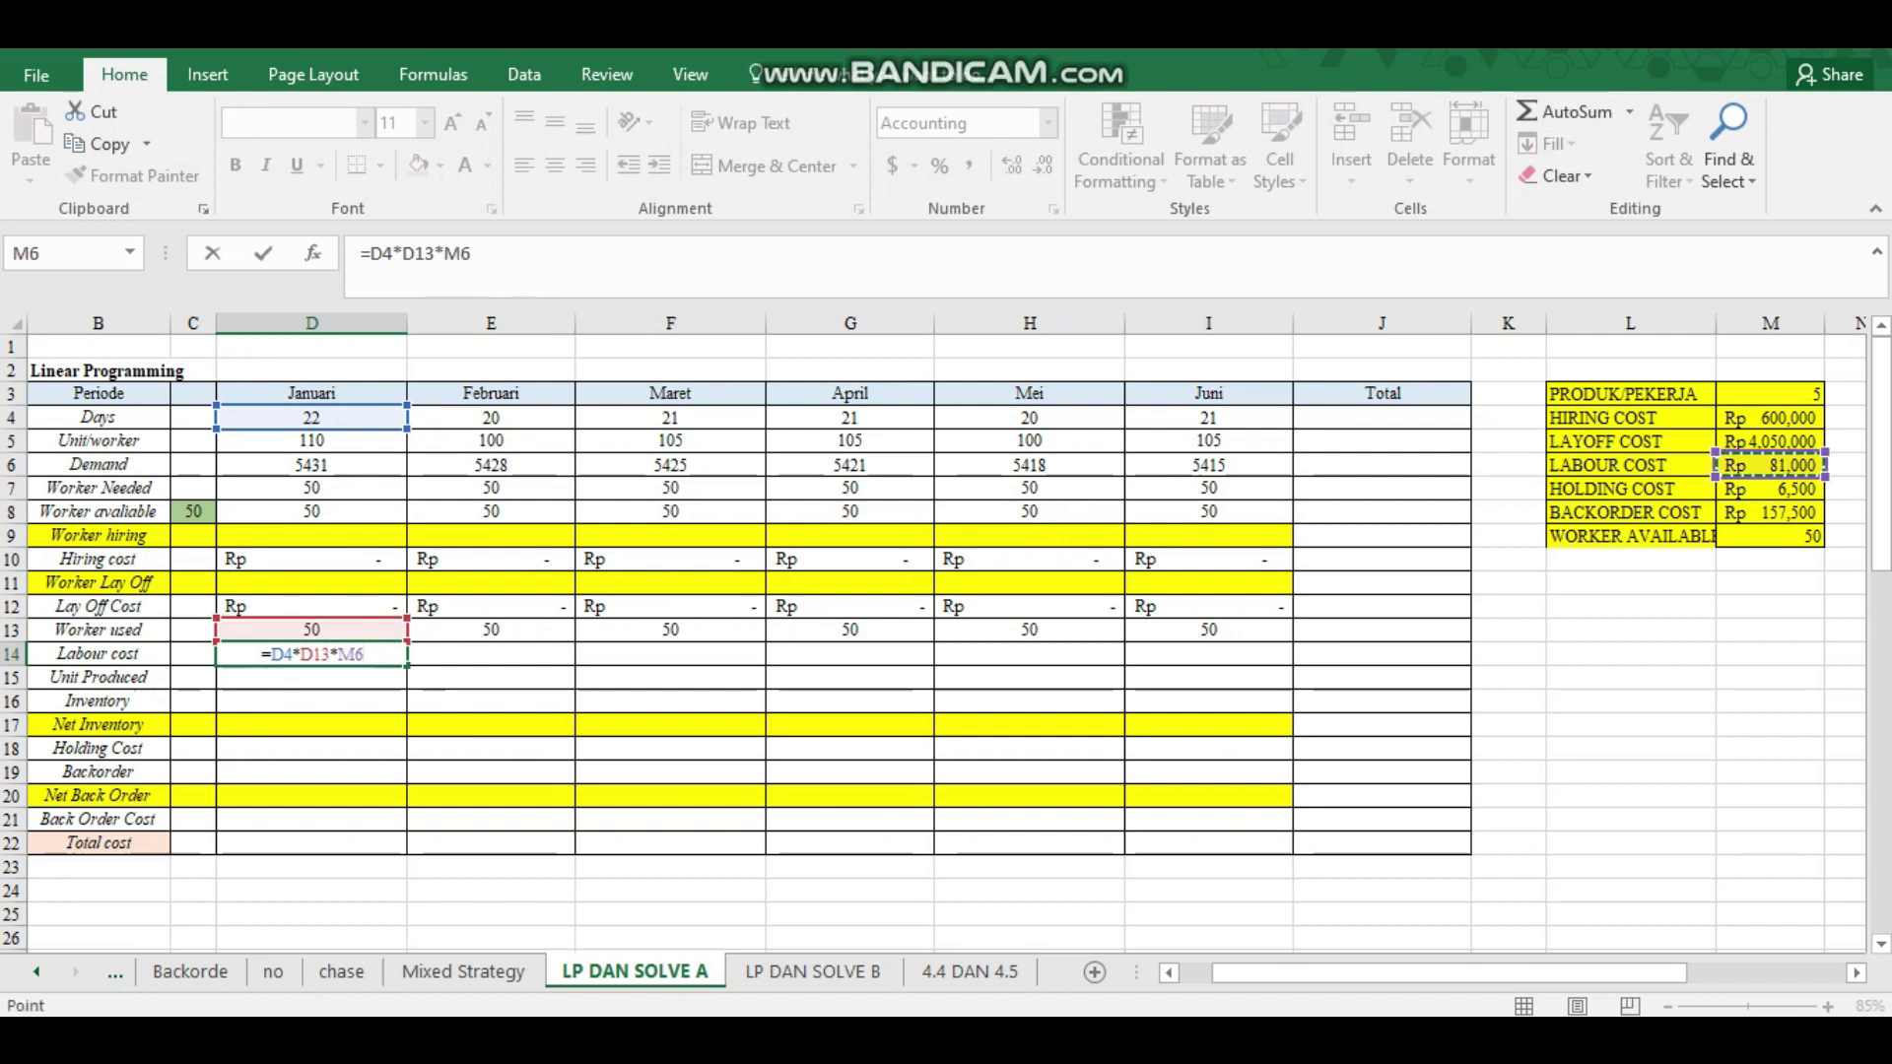
pyautogui.click(445, 254)
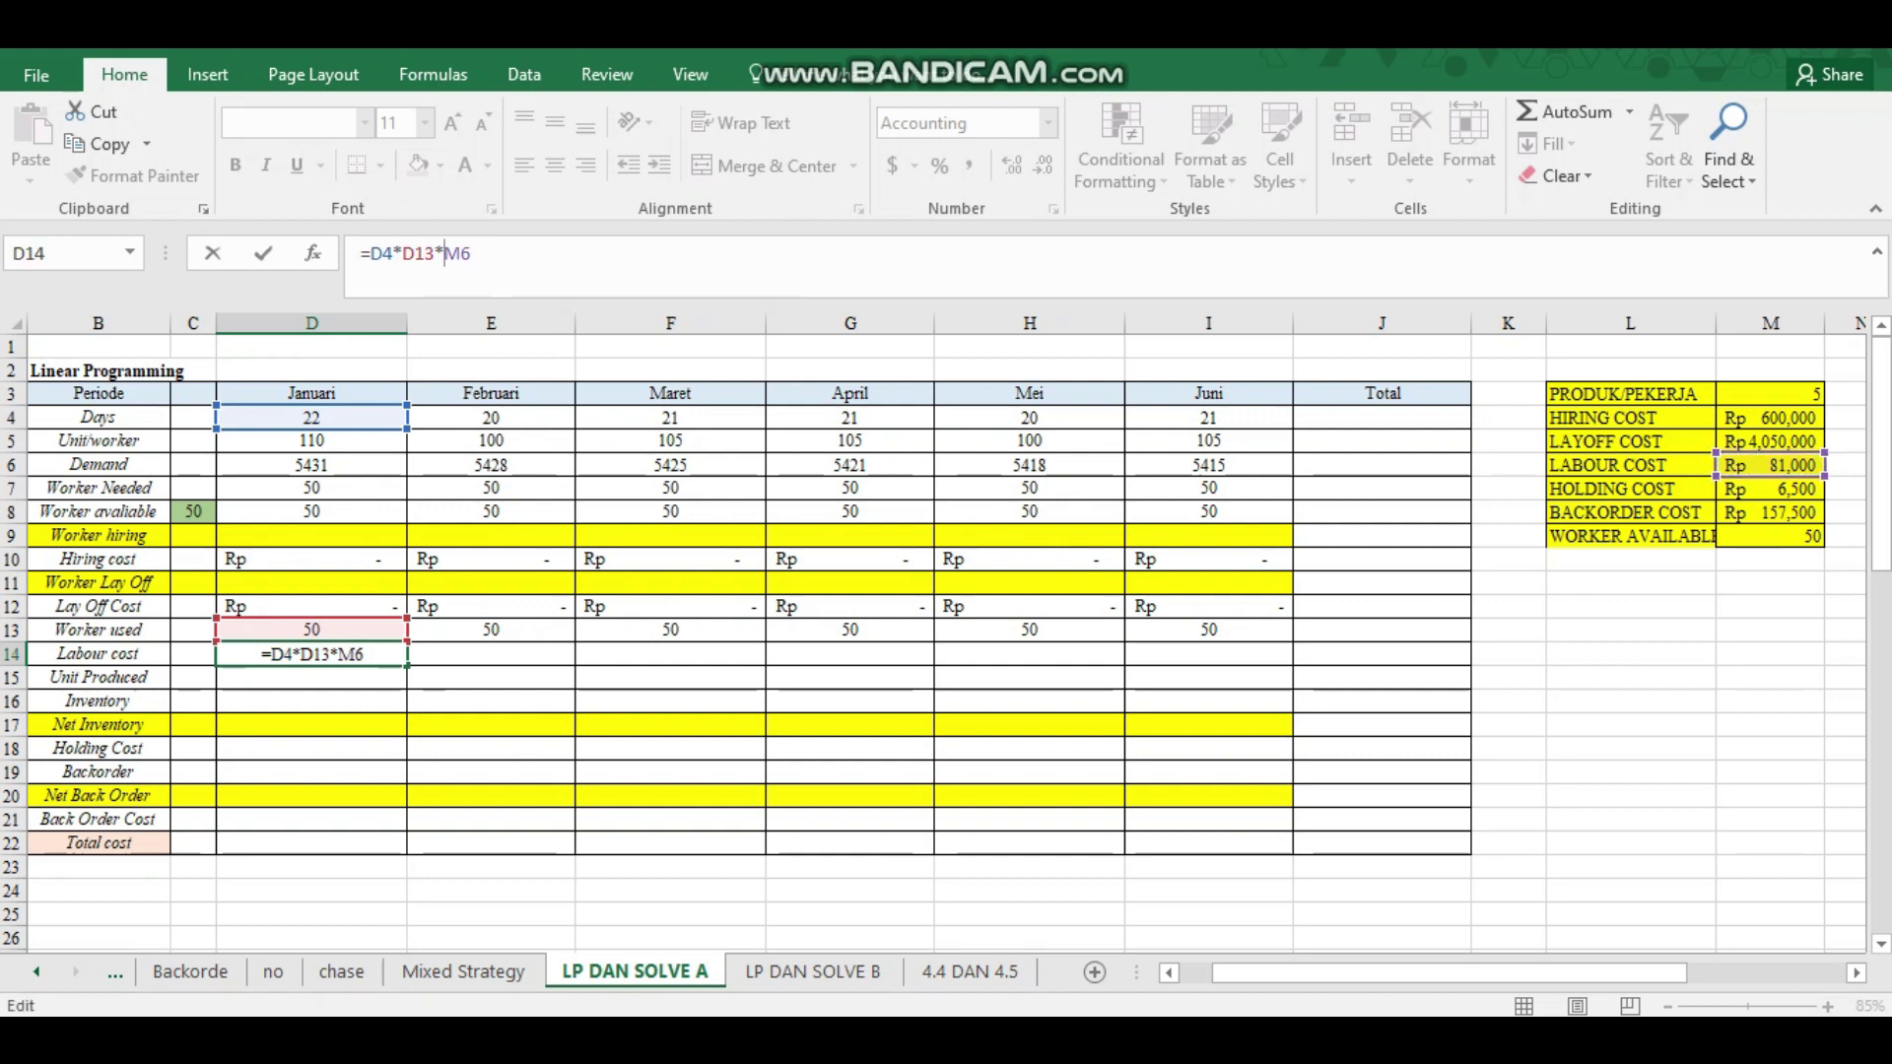
pyautogui.write('$')
pyautogui.press('Right')
pyautogui.write('$')
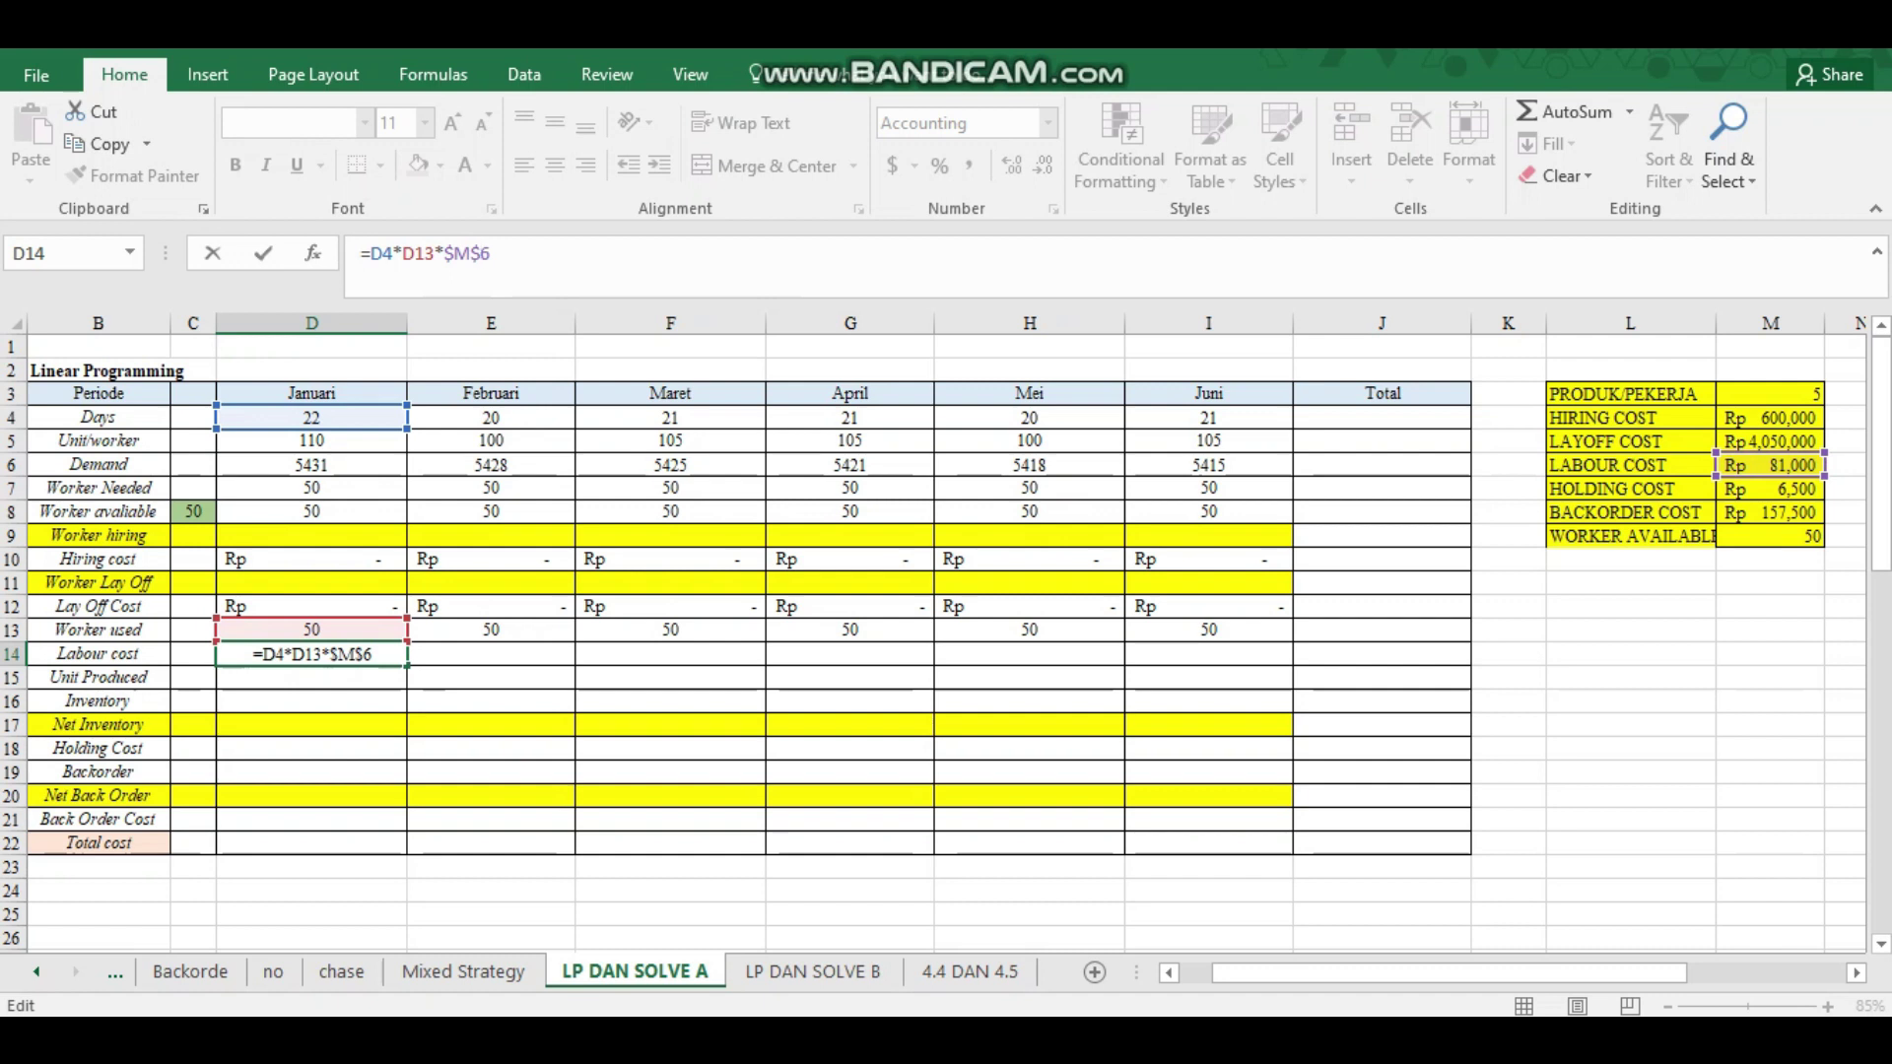
pyautogui.press('Return')
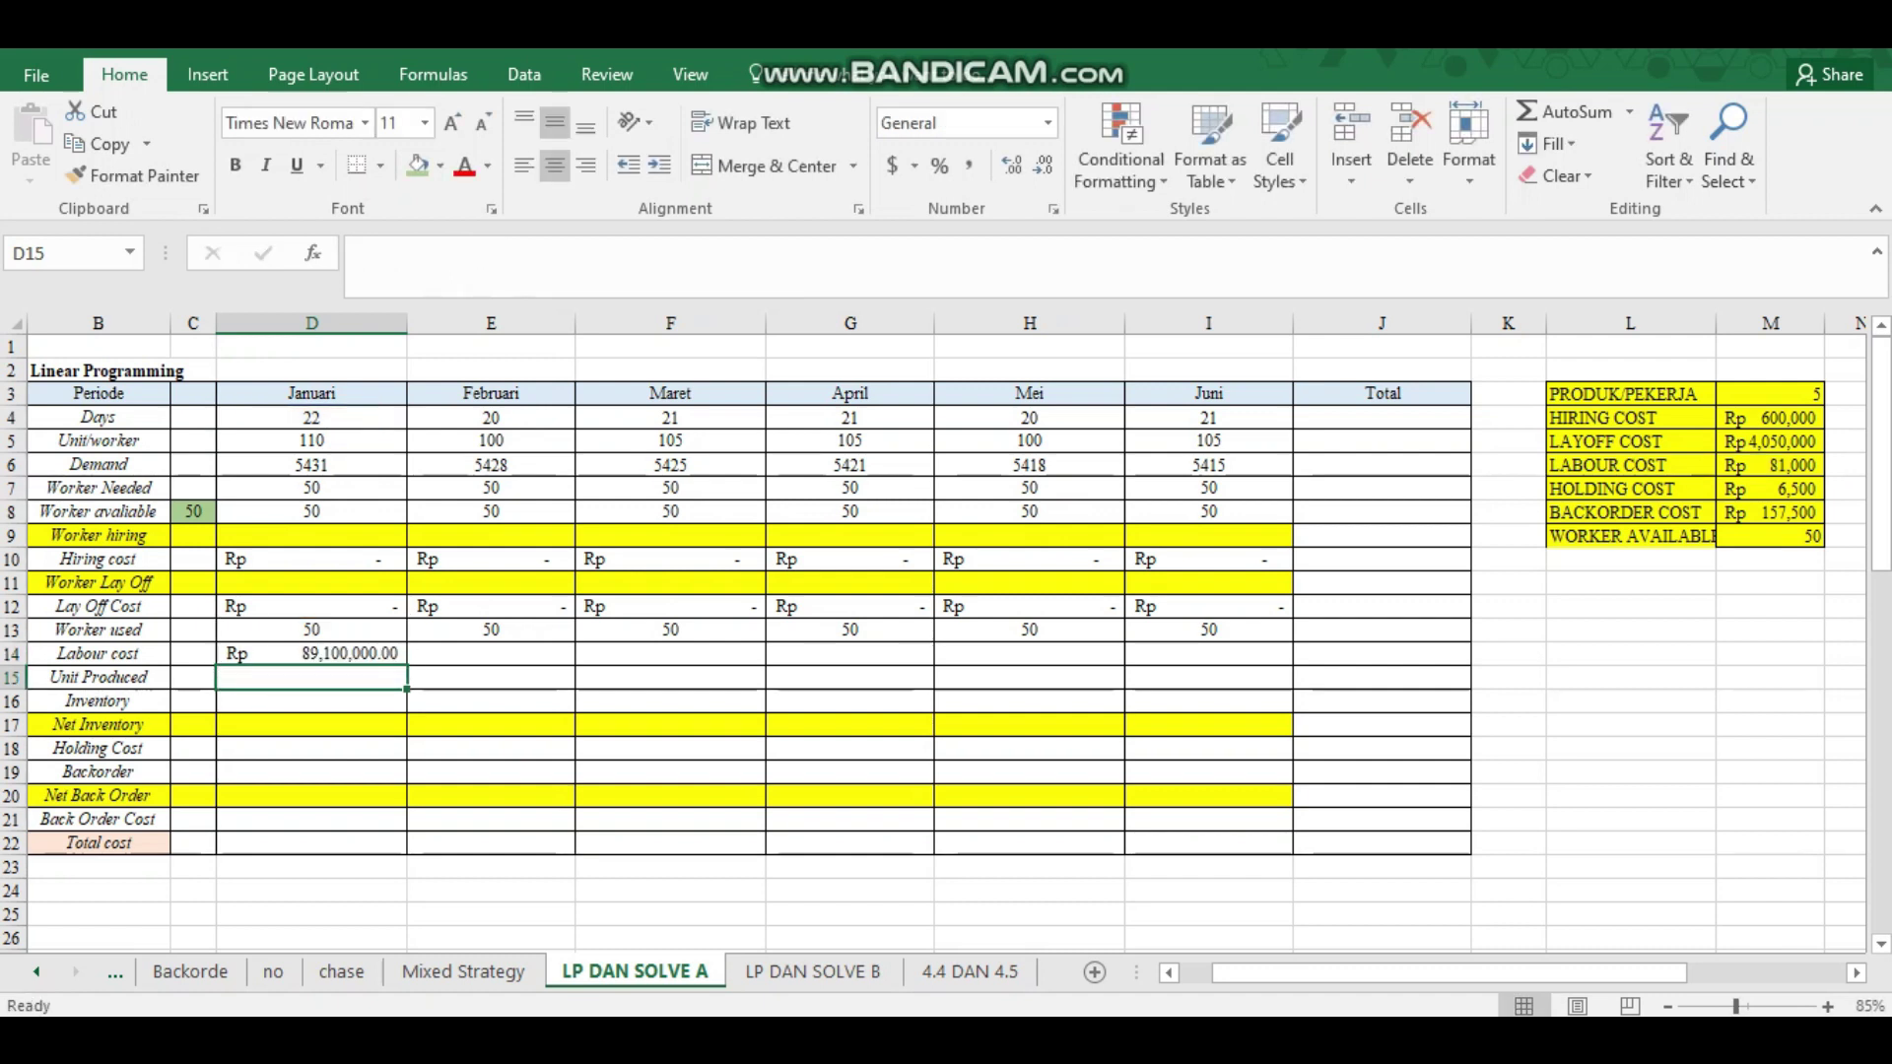
pyautogui.click(312, 654)
pyautogui.moveTo(407, 666); pyautogui.dragTo(1286, 661)
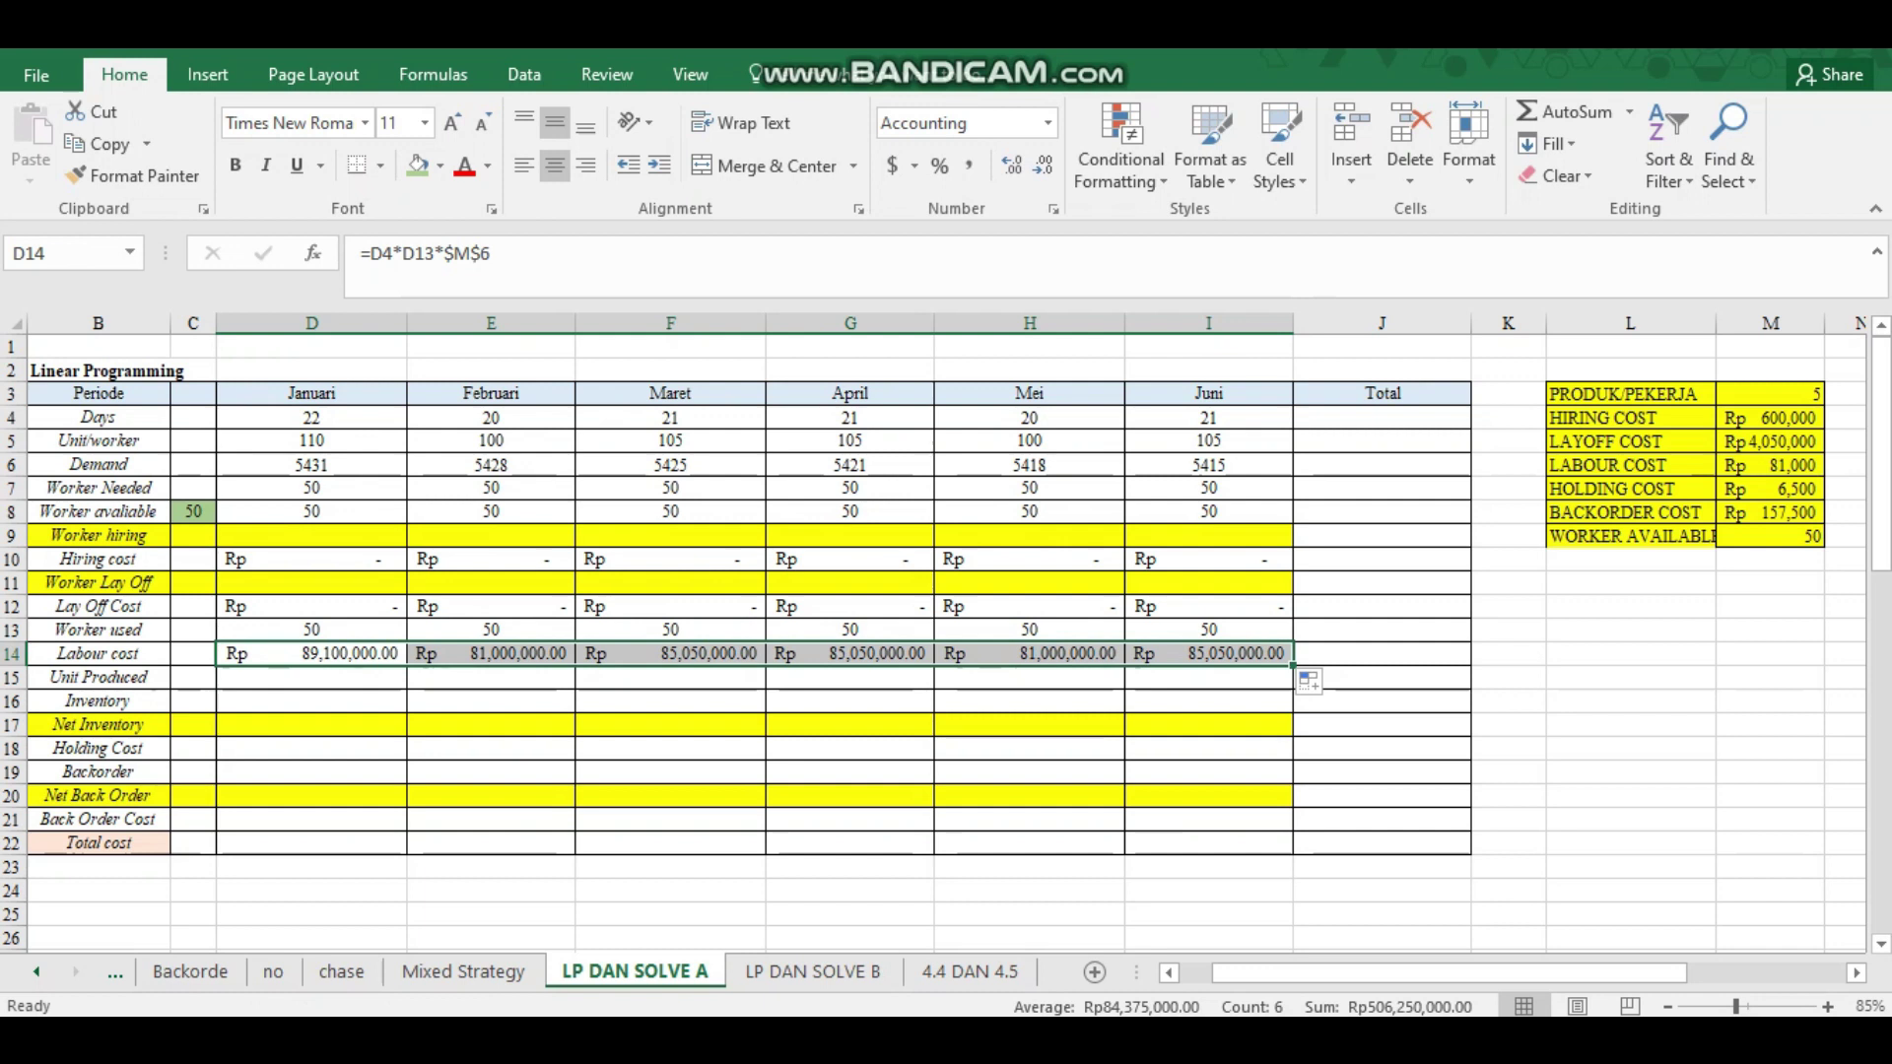
# Enter the Januari Unit Produced formula =D4*D13*$M$3 in D15 and fill it across to Juni in I15.
pyautogui.press('Down')
pyautogui.press('Left')
pyautogui.press('Right')
pyautogui.write('=')
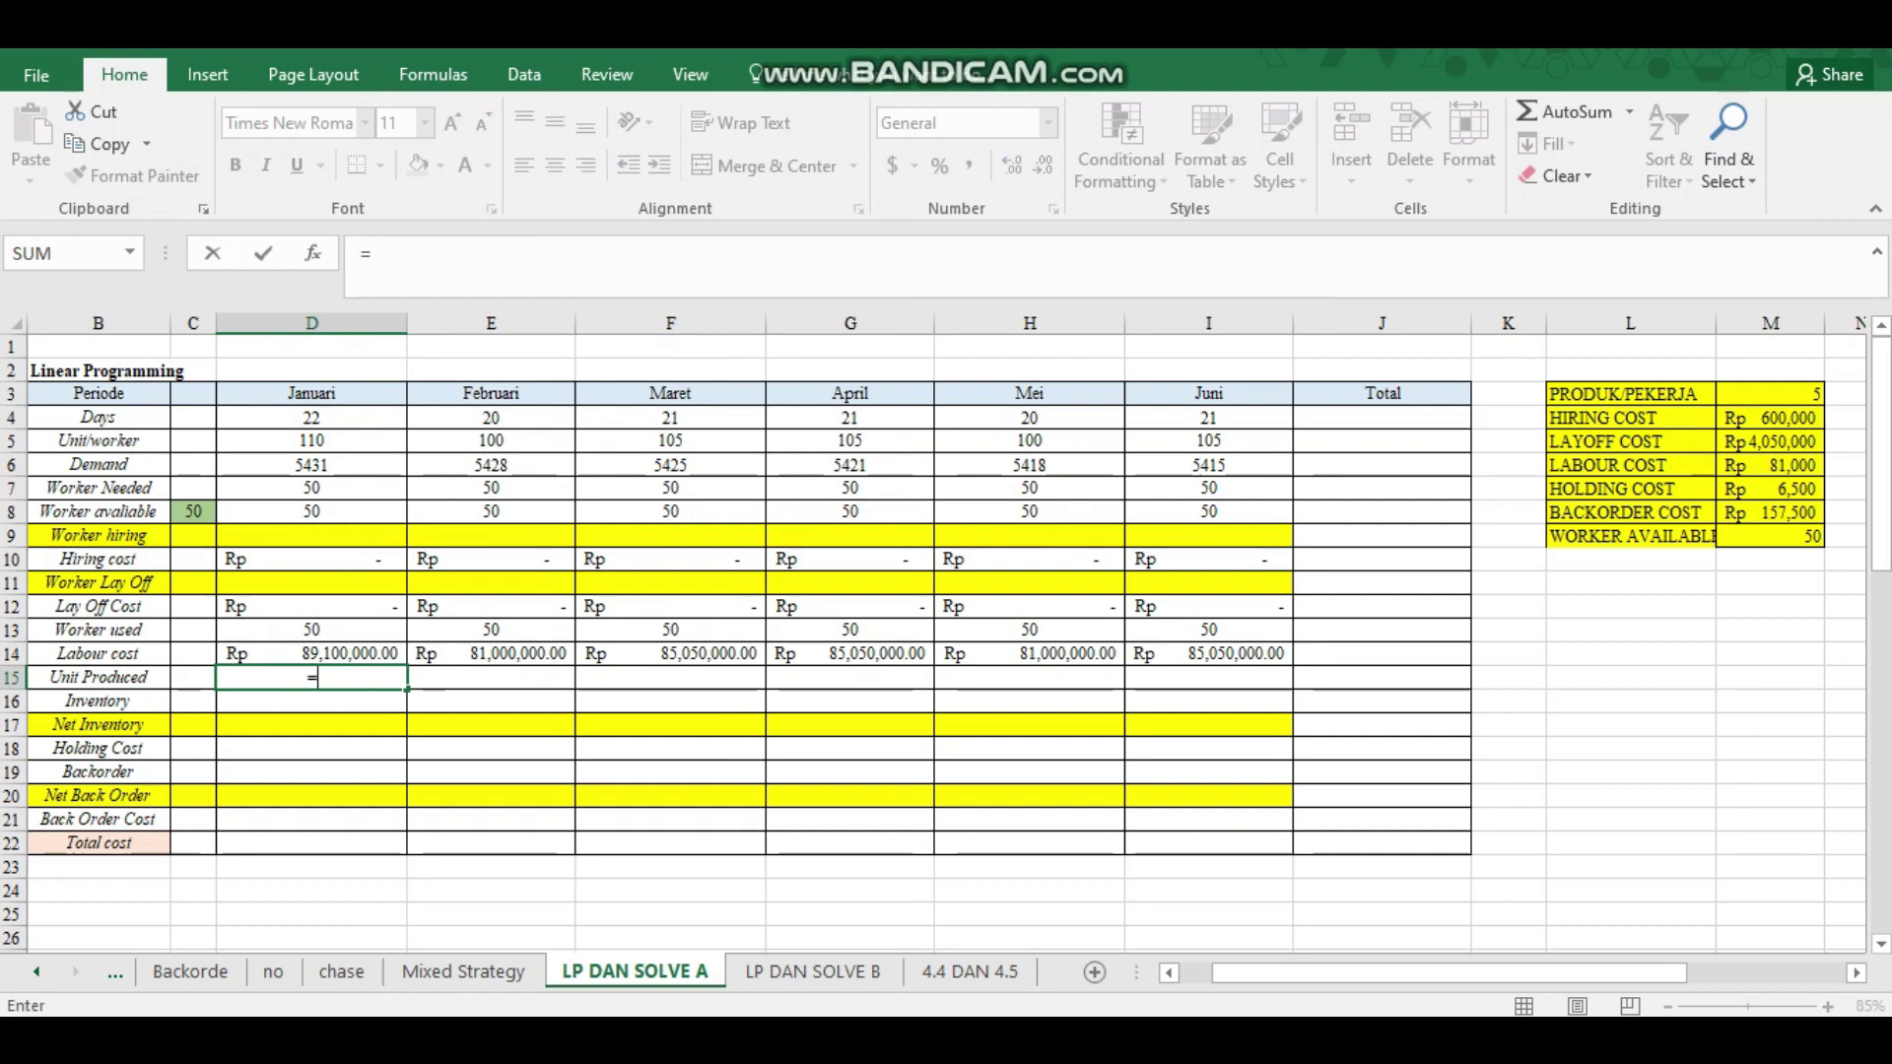
pyautogui.click(312, 417)
pyautogui.write('*')
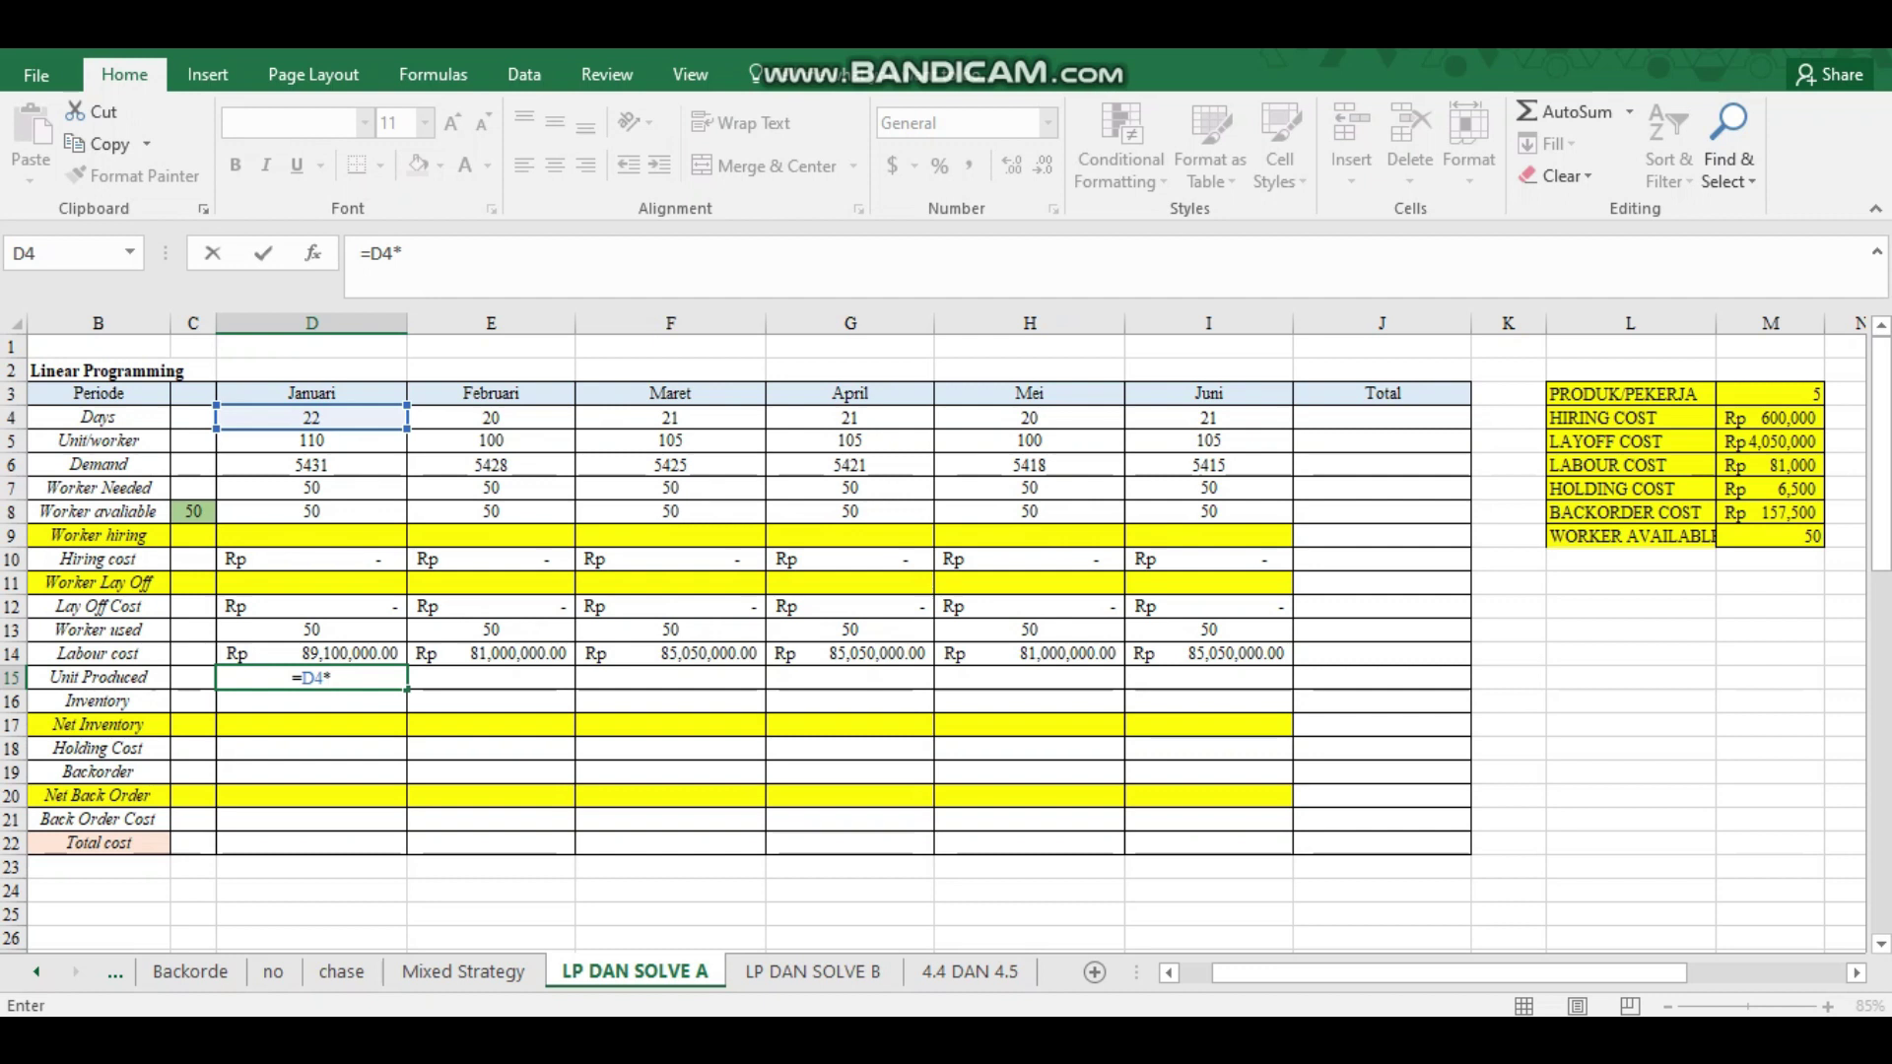
pyautogui.click(311, 630)
pyautogui.write('*')
pyautogui.click(1771, 394)
pyautogui.click(444, 254)
pyautogui.write('$M$3')
pyautogui.press('Right')
pyautogui.write('$')
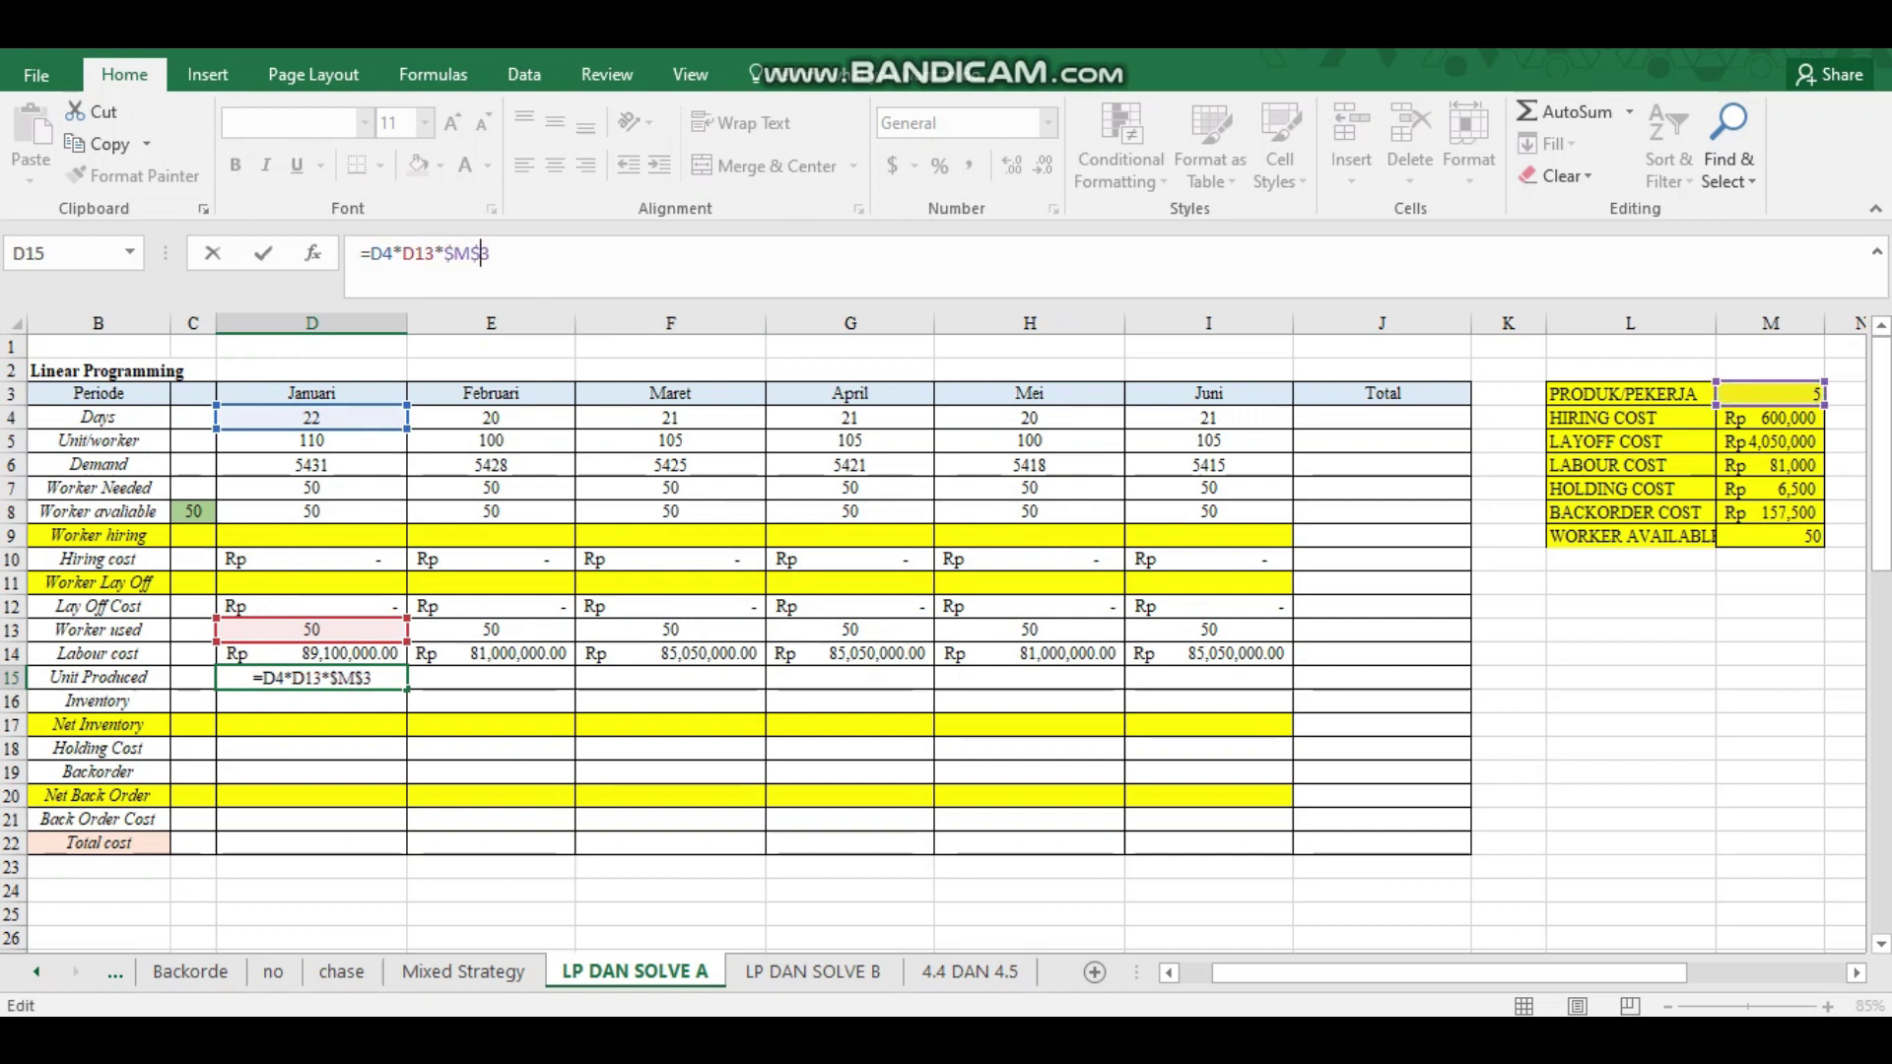
pyautogui.press('Return')
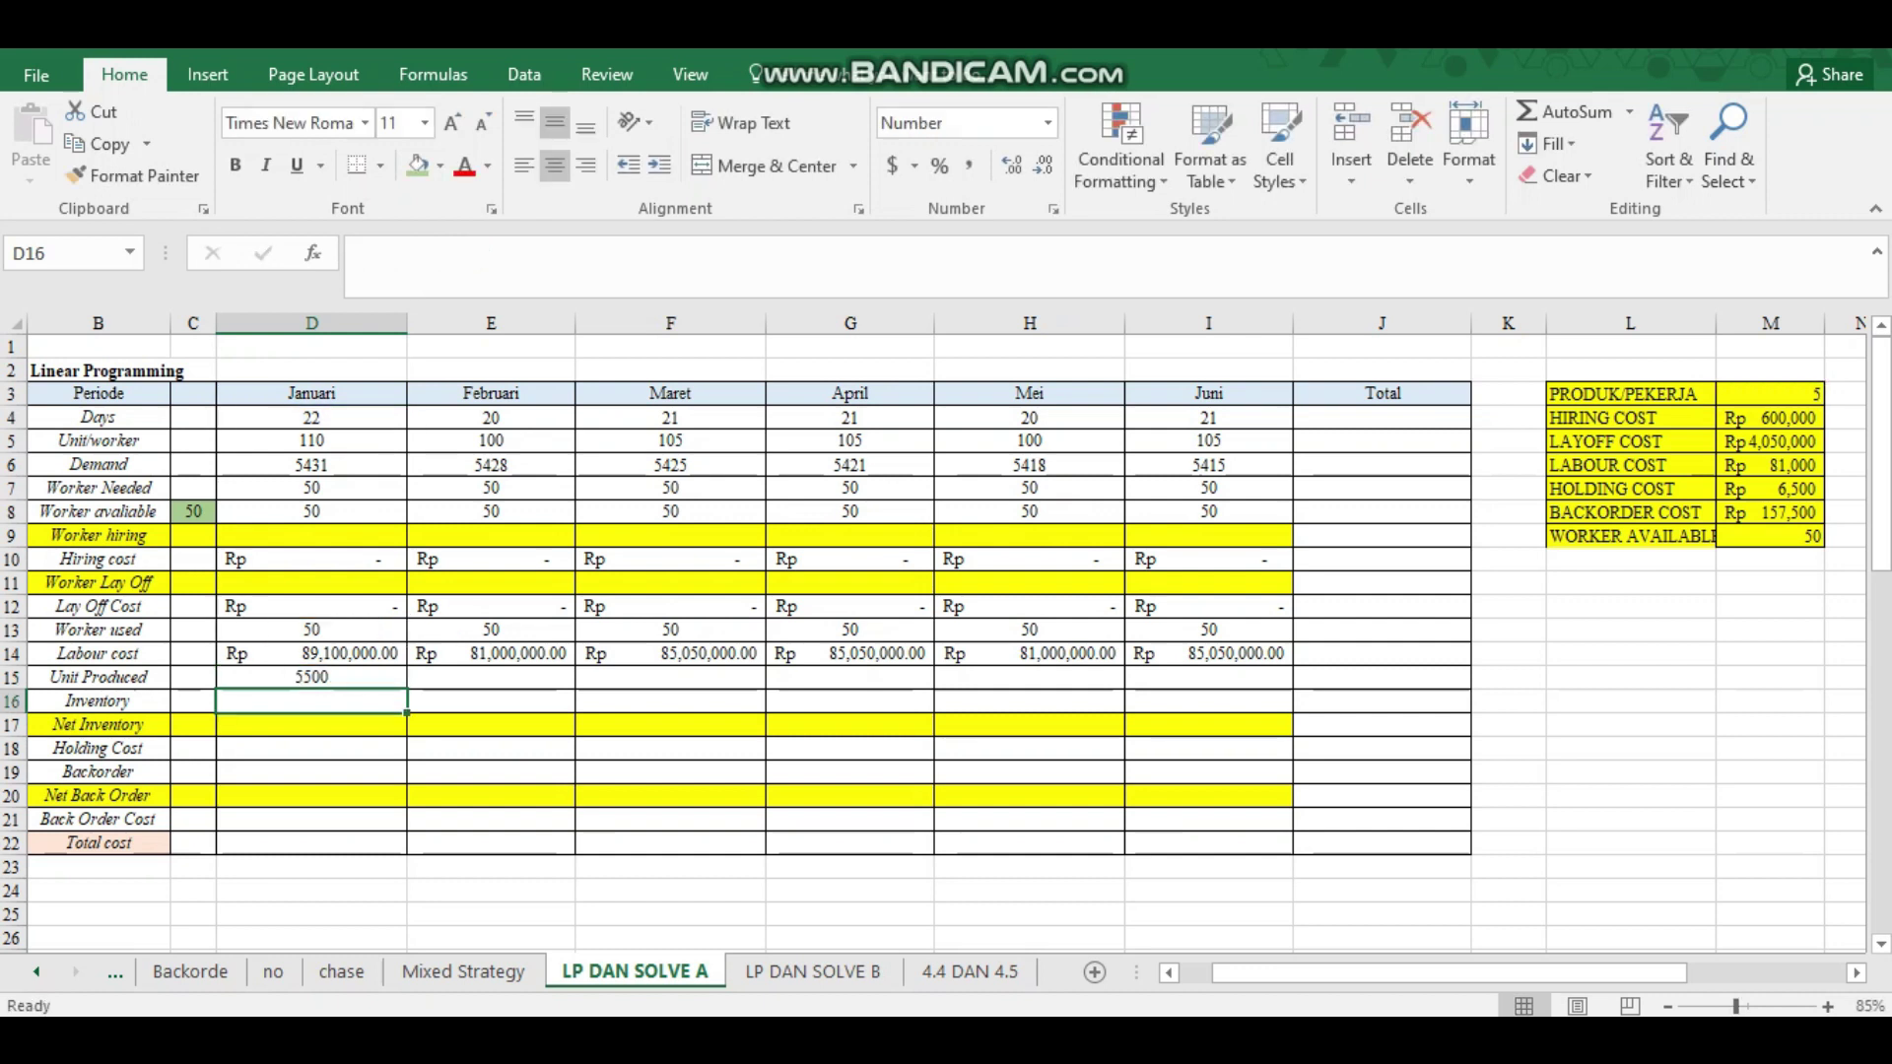
pyautogui.click(312, 678)
pyautogui.moveTo(407, 689); pyautogui.dragTo(1262, 684)
# Enter the Januari Inventory formula =D15-D6 in D16.
pyautogui.click(311, 702)
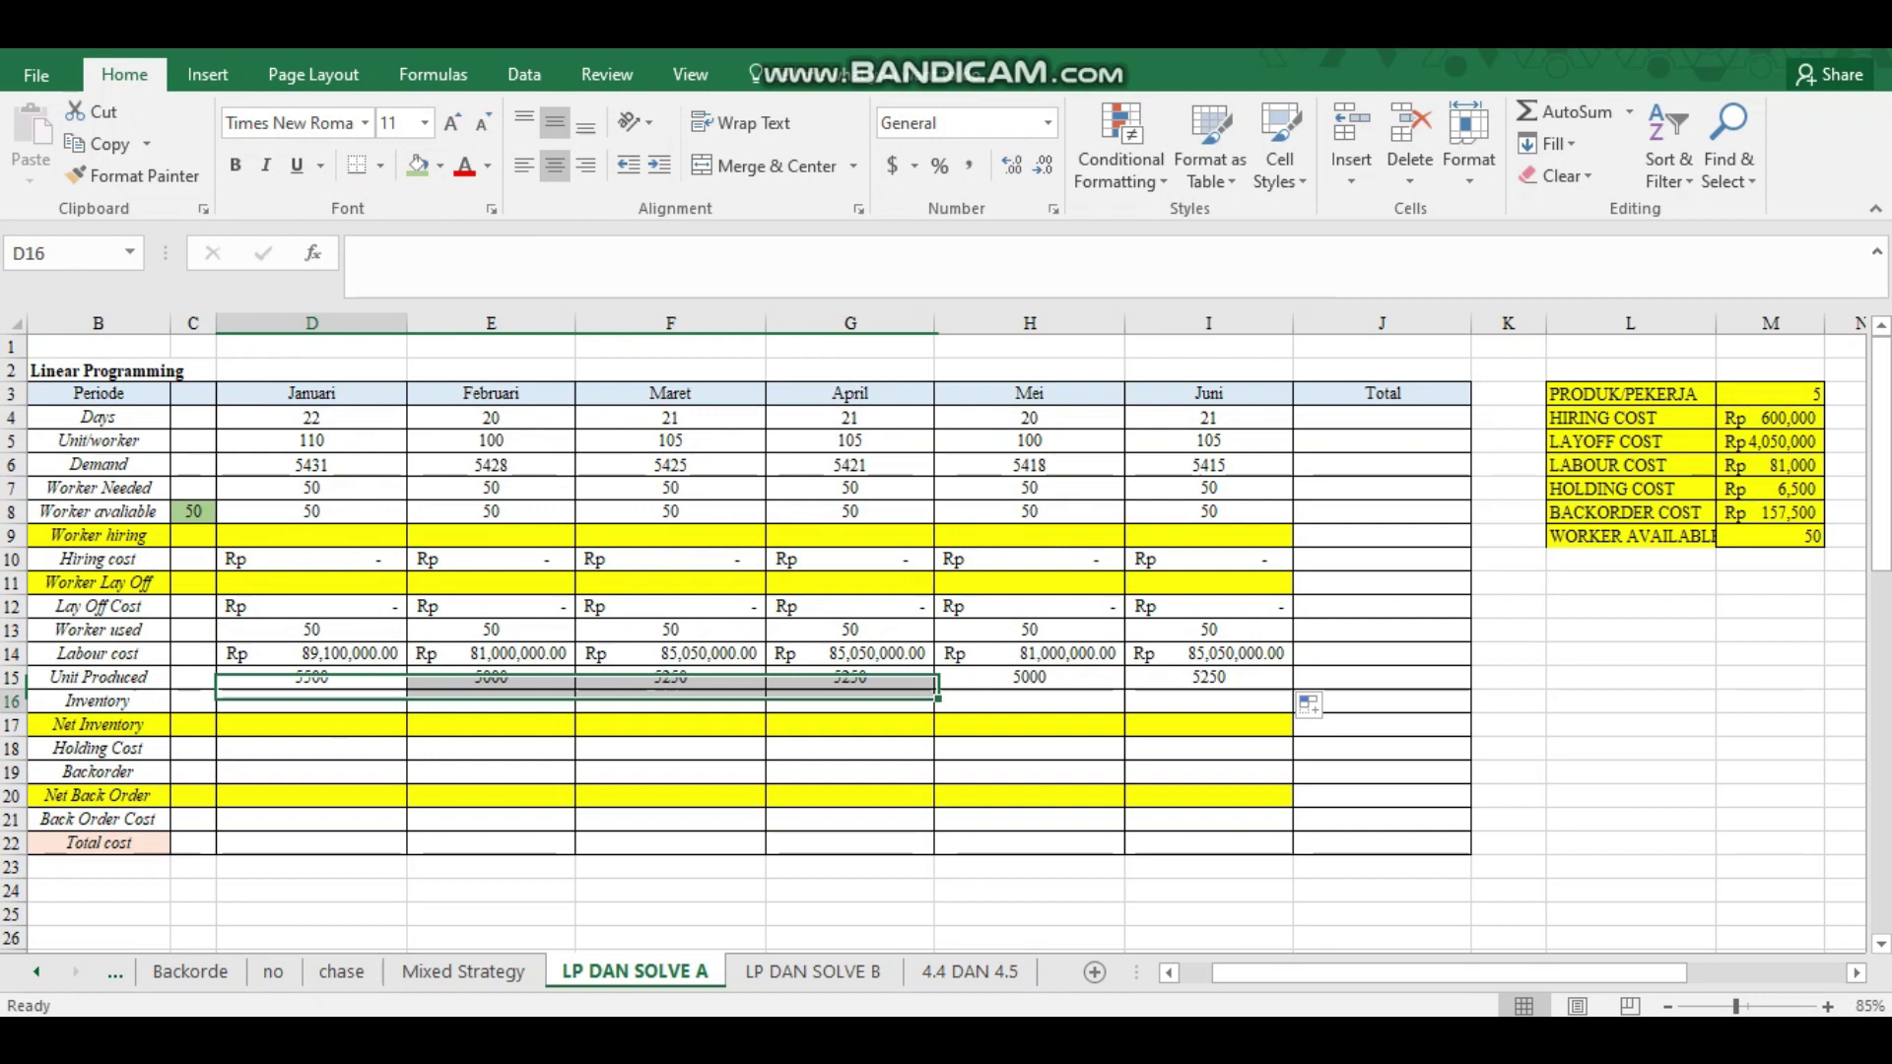
pyautogui.click(312, 700)
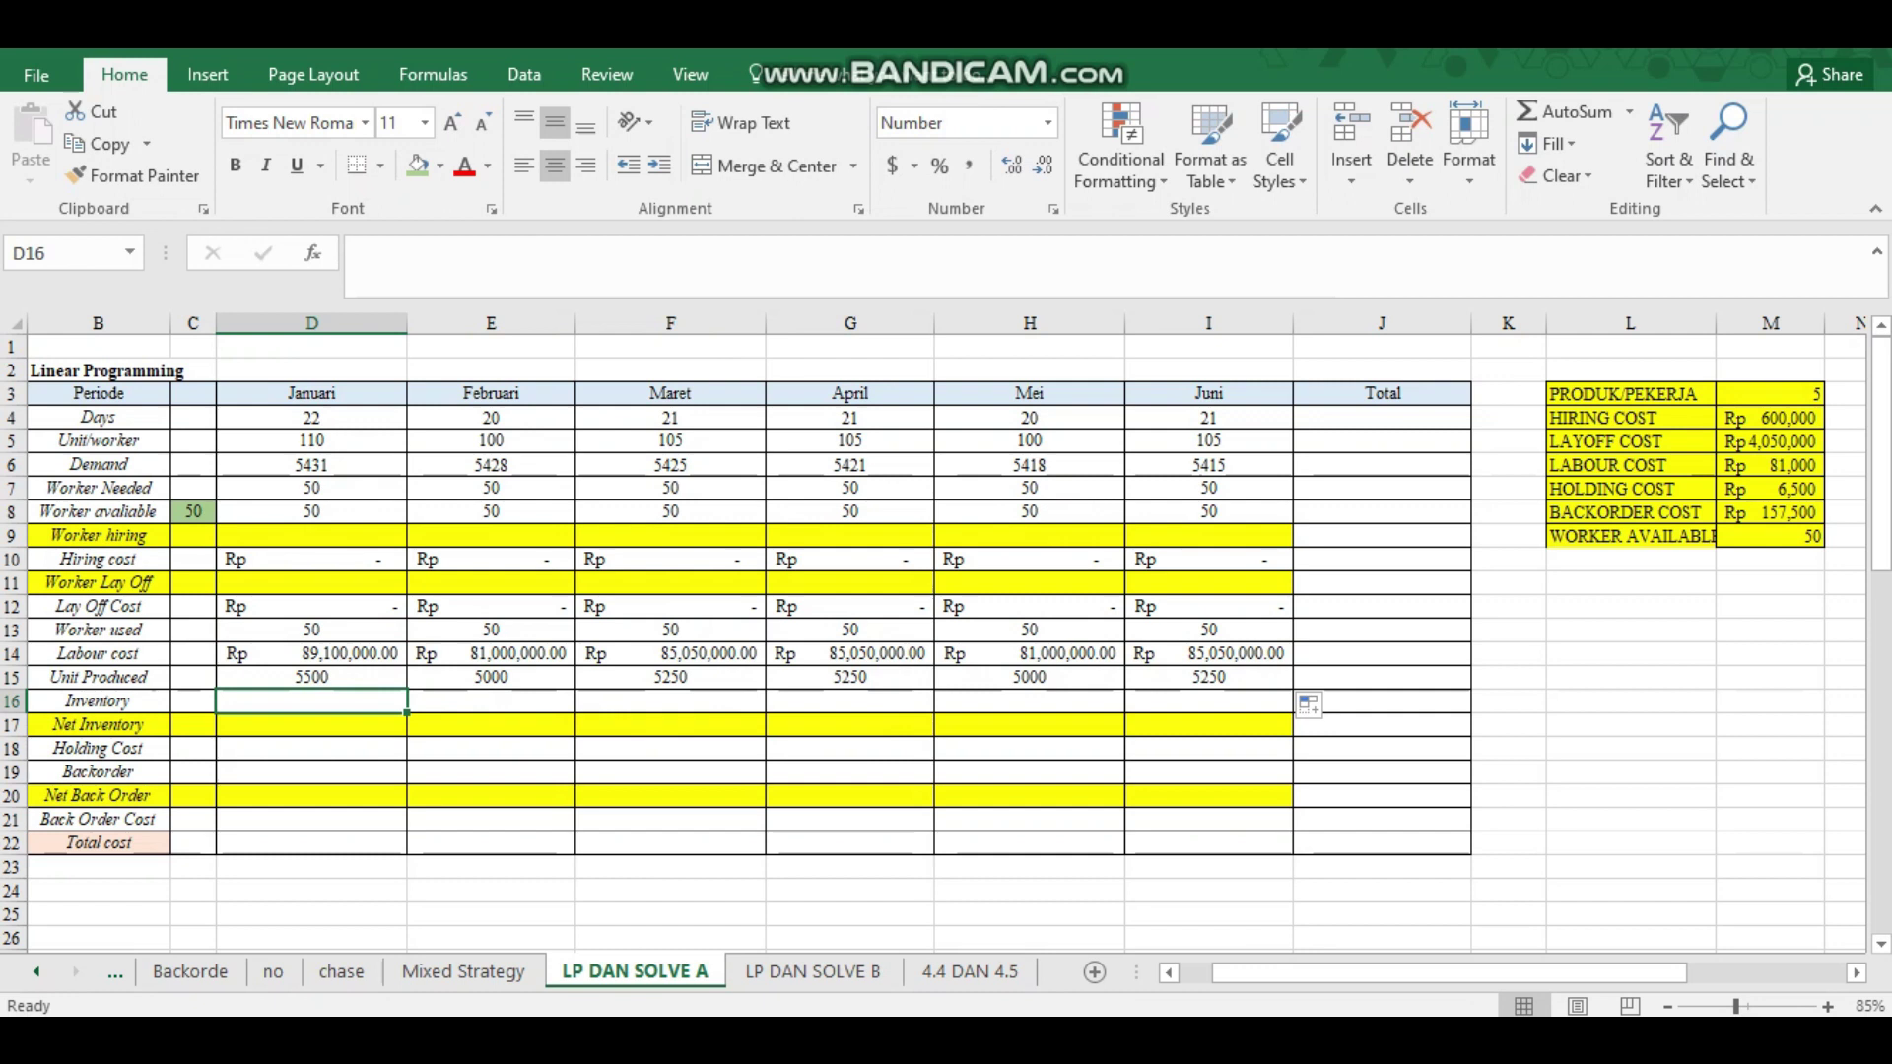
pyautogui.write('=')
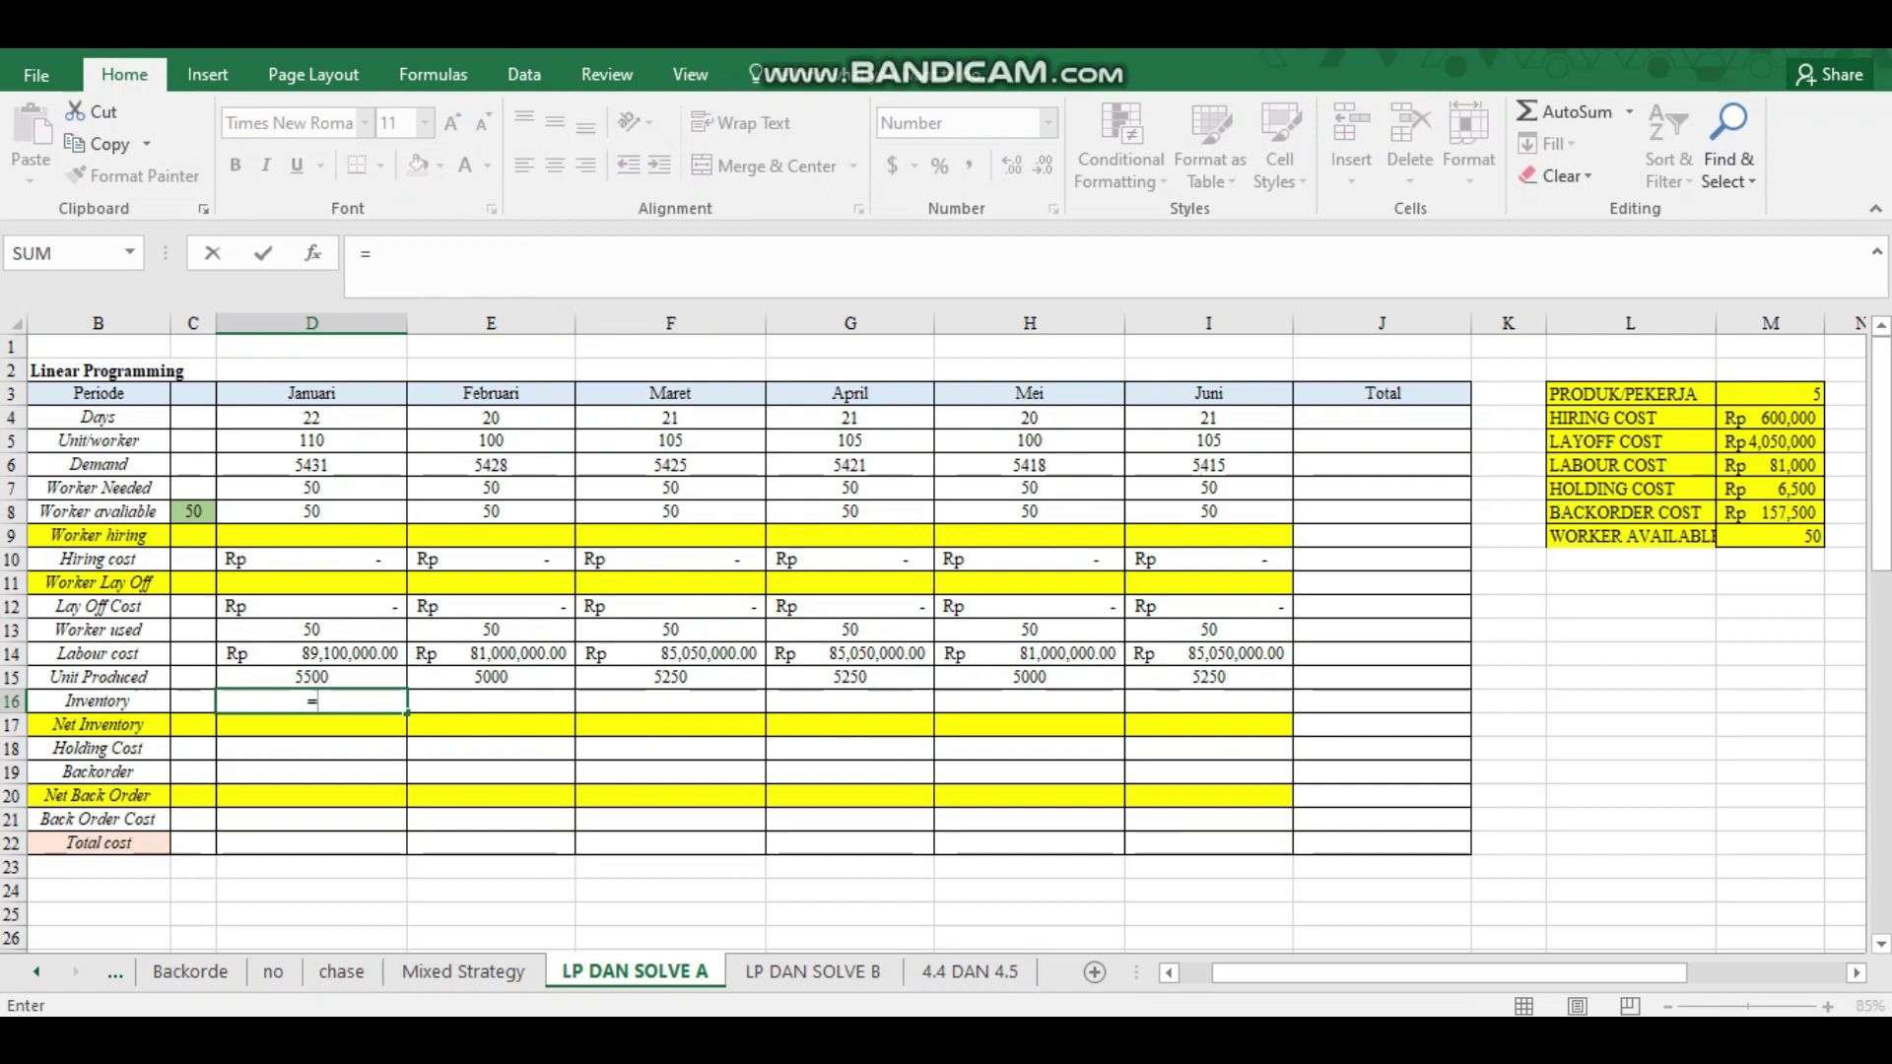
pyautogui.press('Up')
pyautogui.write('-')
pyautogui.click(311, 465)
pyautogui.press('Return')
pyautogui.click(311, 701)
# Try filling the Inventory formula from D16 across to Juni in I16, and clear the copies from E16:I16.
pyautogui.moveTo(407, 712); pyautogui.dragTo(1286, 706)
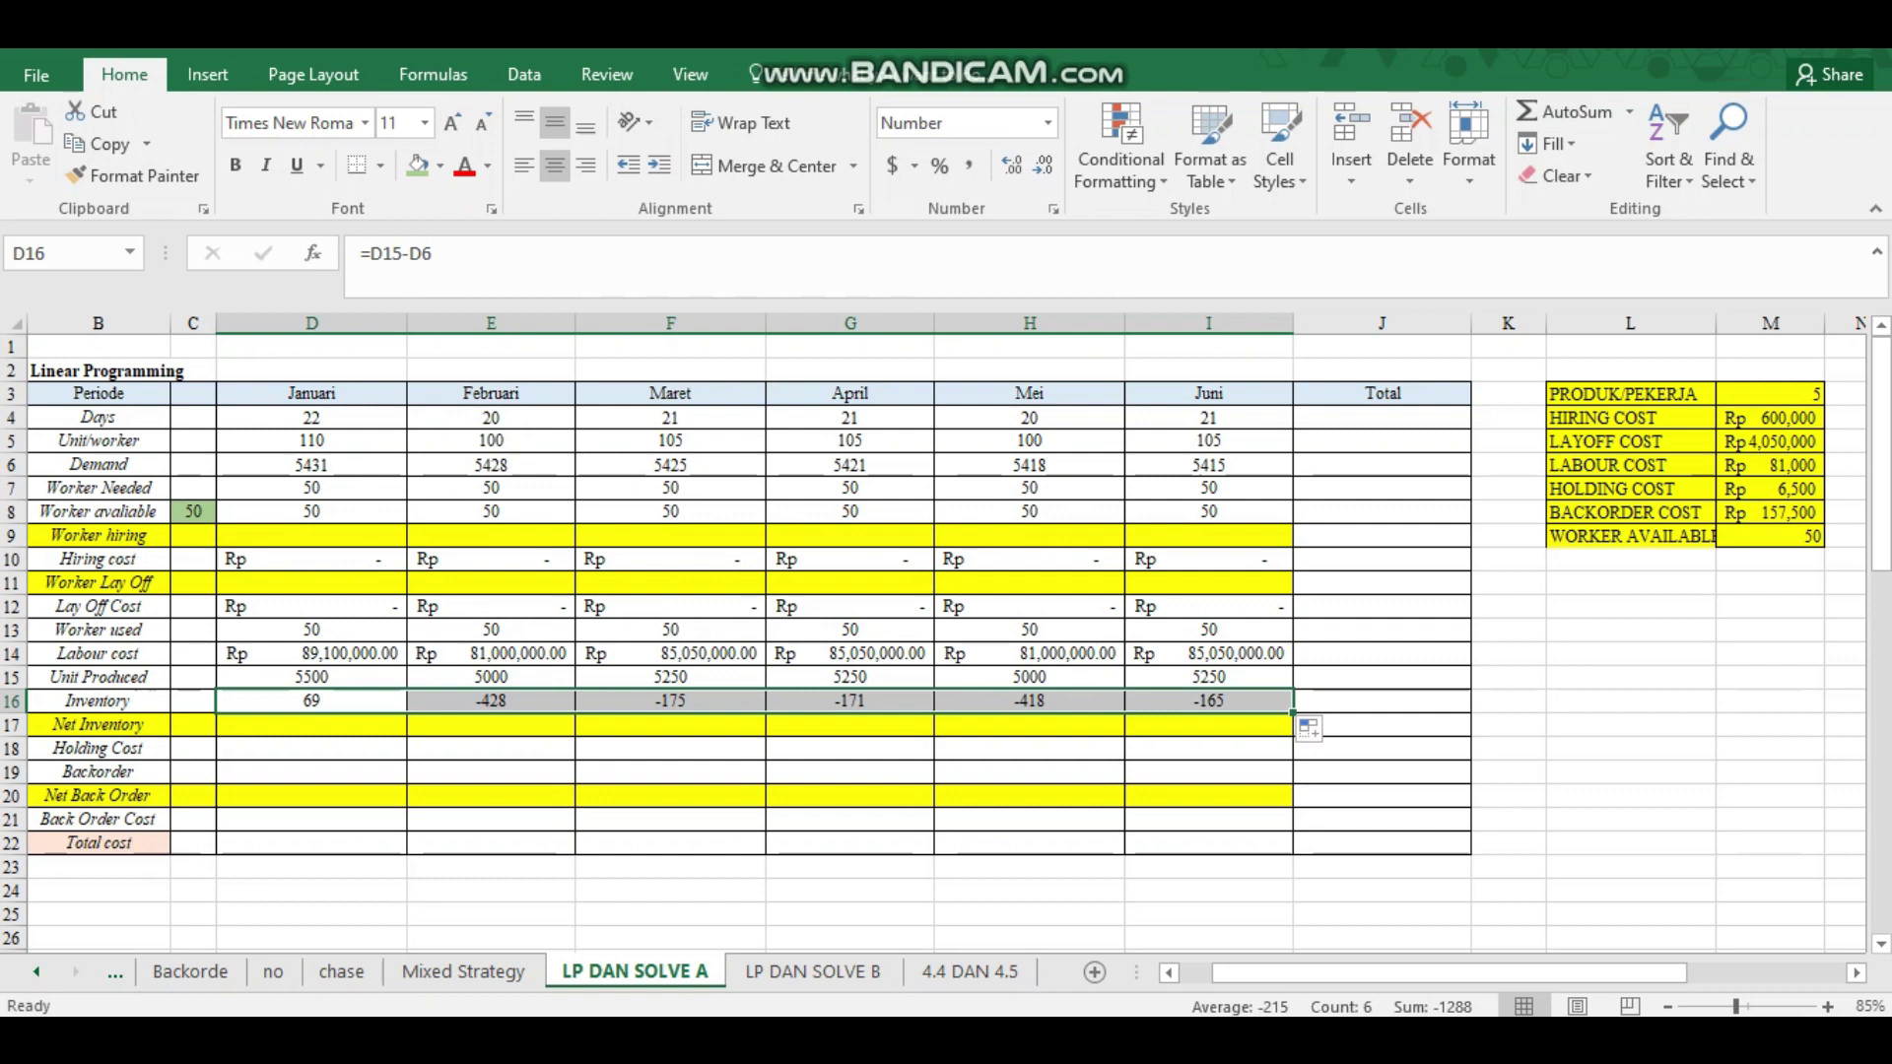
pyautogui.click(491, 701)
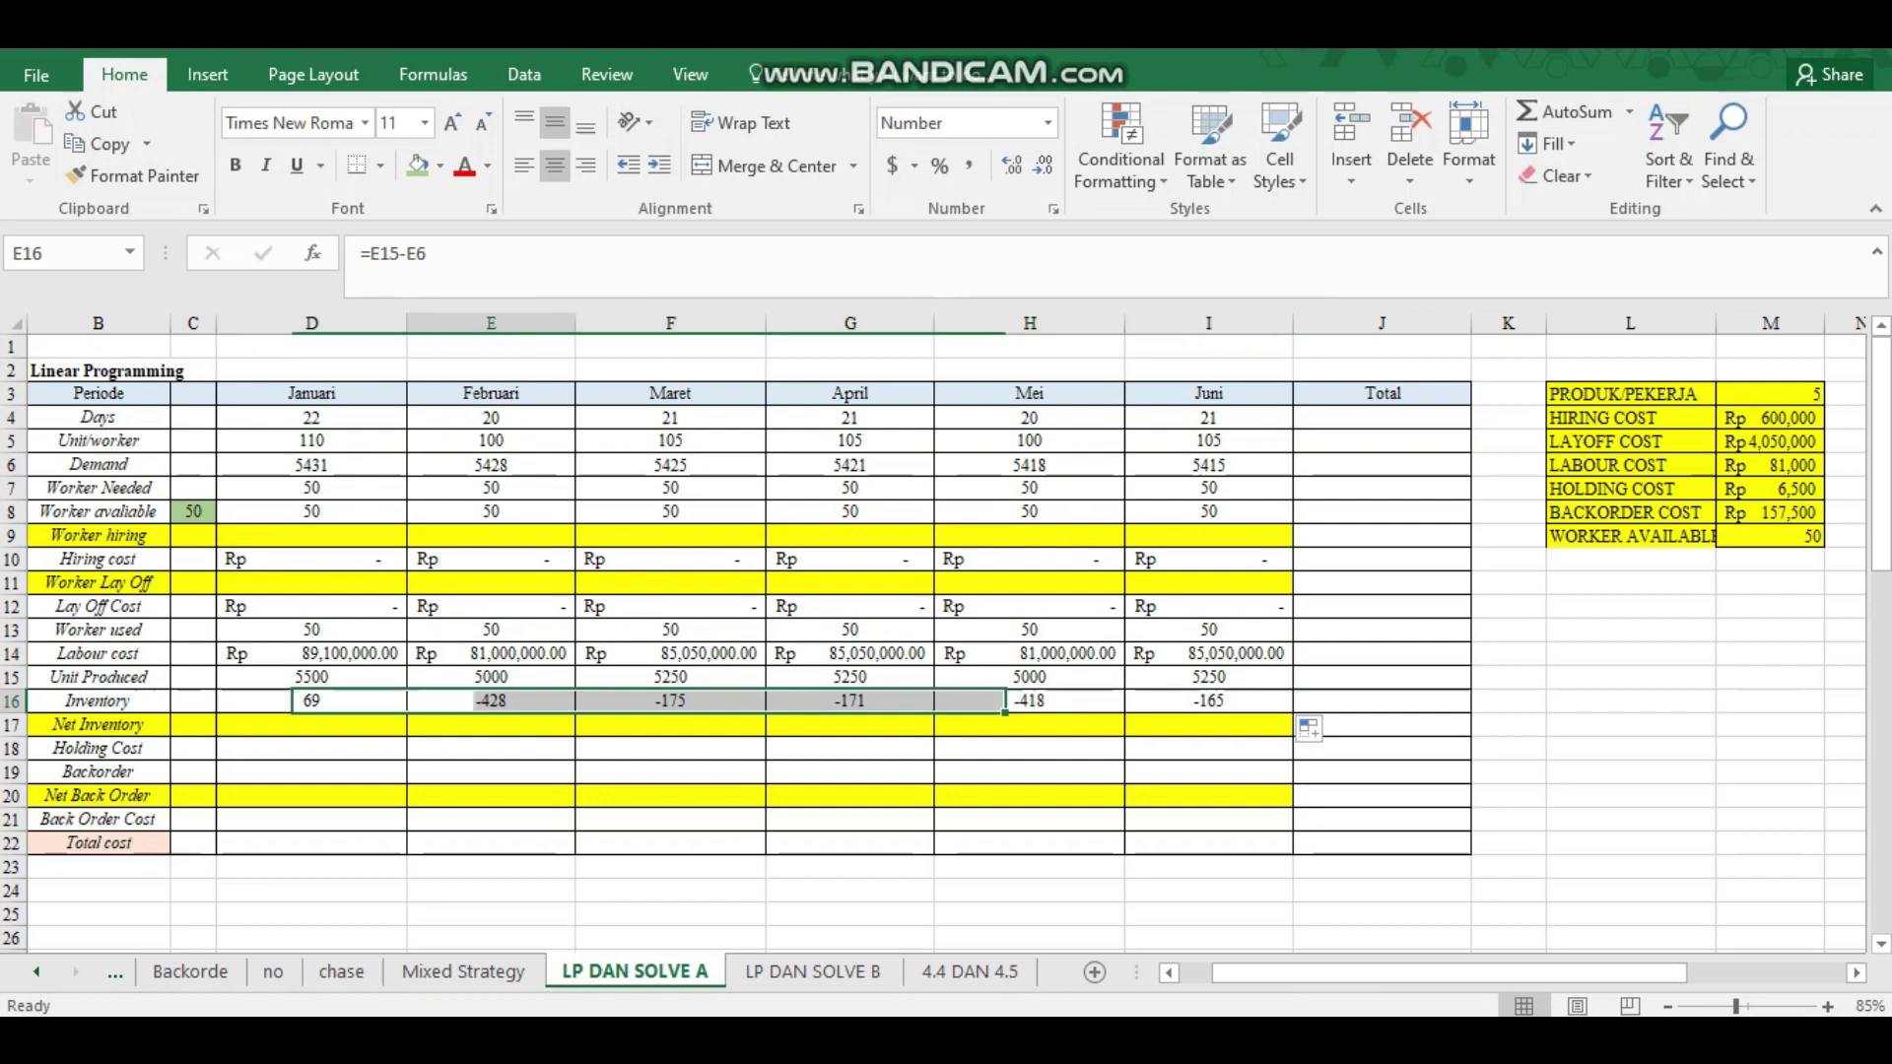
pyautogui.moveTo(491, 701); pyautogui.dragTo(1209, 700)
pyautogui.press('Delete')
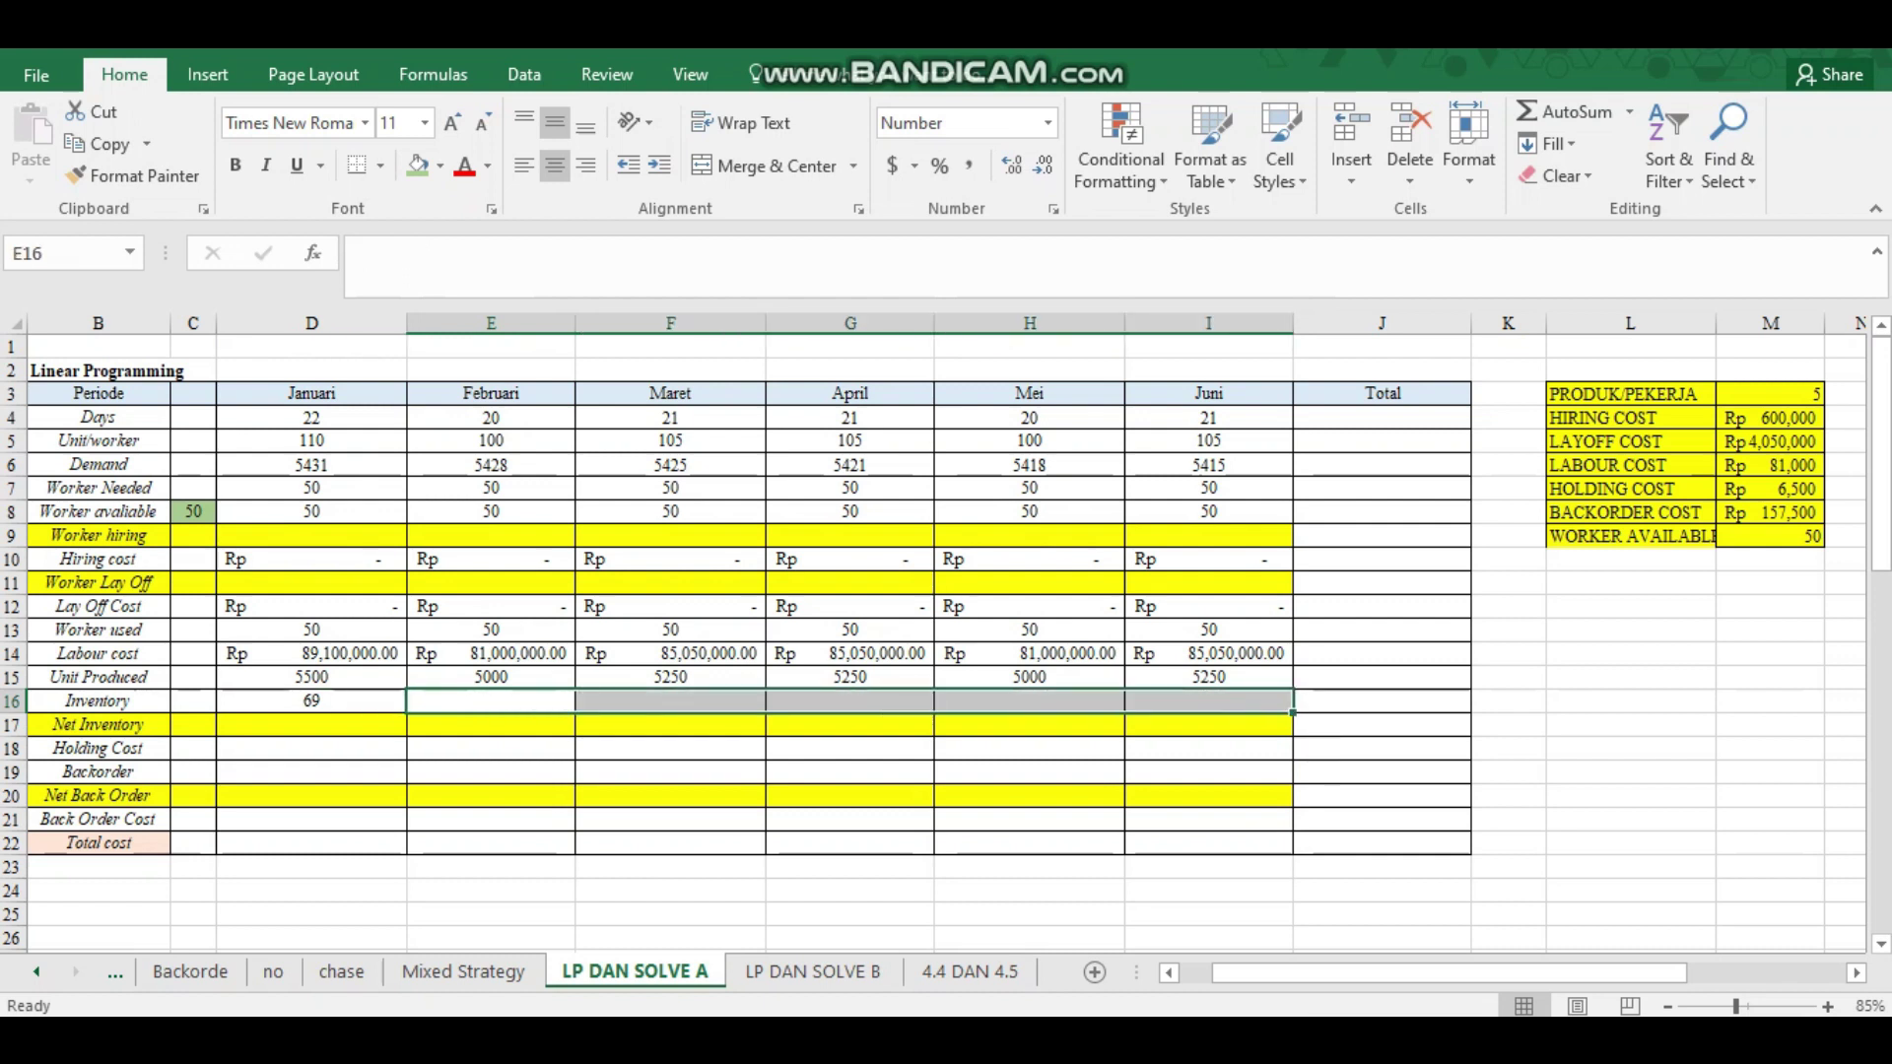
# Enter the Februari Inventory formula =((E15-E6)+ABS(E15-E6))/2 in E16.
pyautogui.hotkey('shift', 'Left')
pyautogui.hotkey('shift', 'Left')
pyautogui.hotkey('shift', 'Left')
pyautogui.hotkey('shift', 'Left')
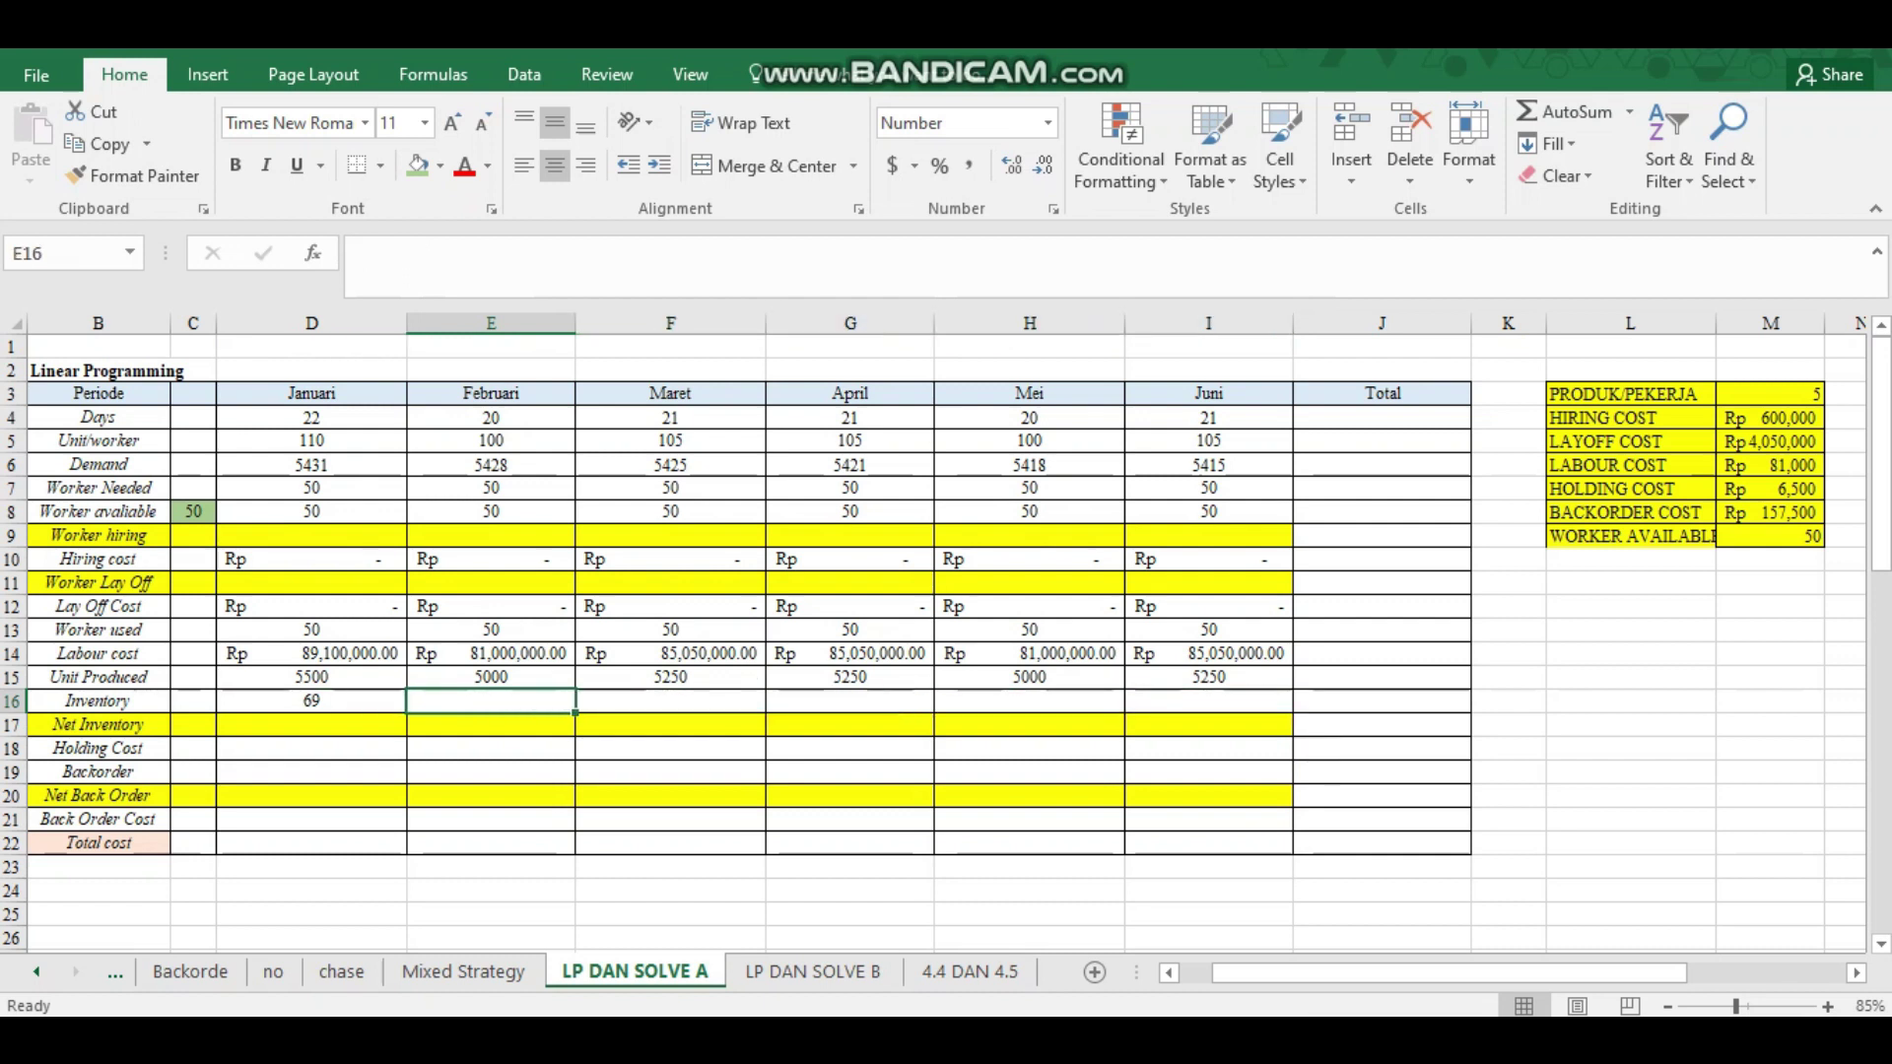
pyautogui.write('=')
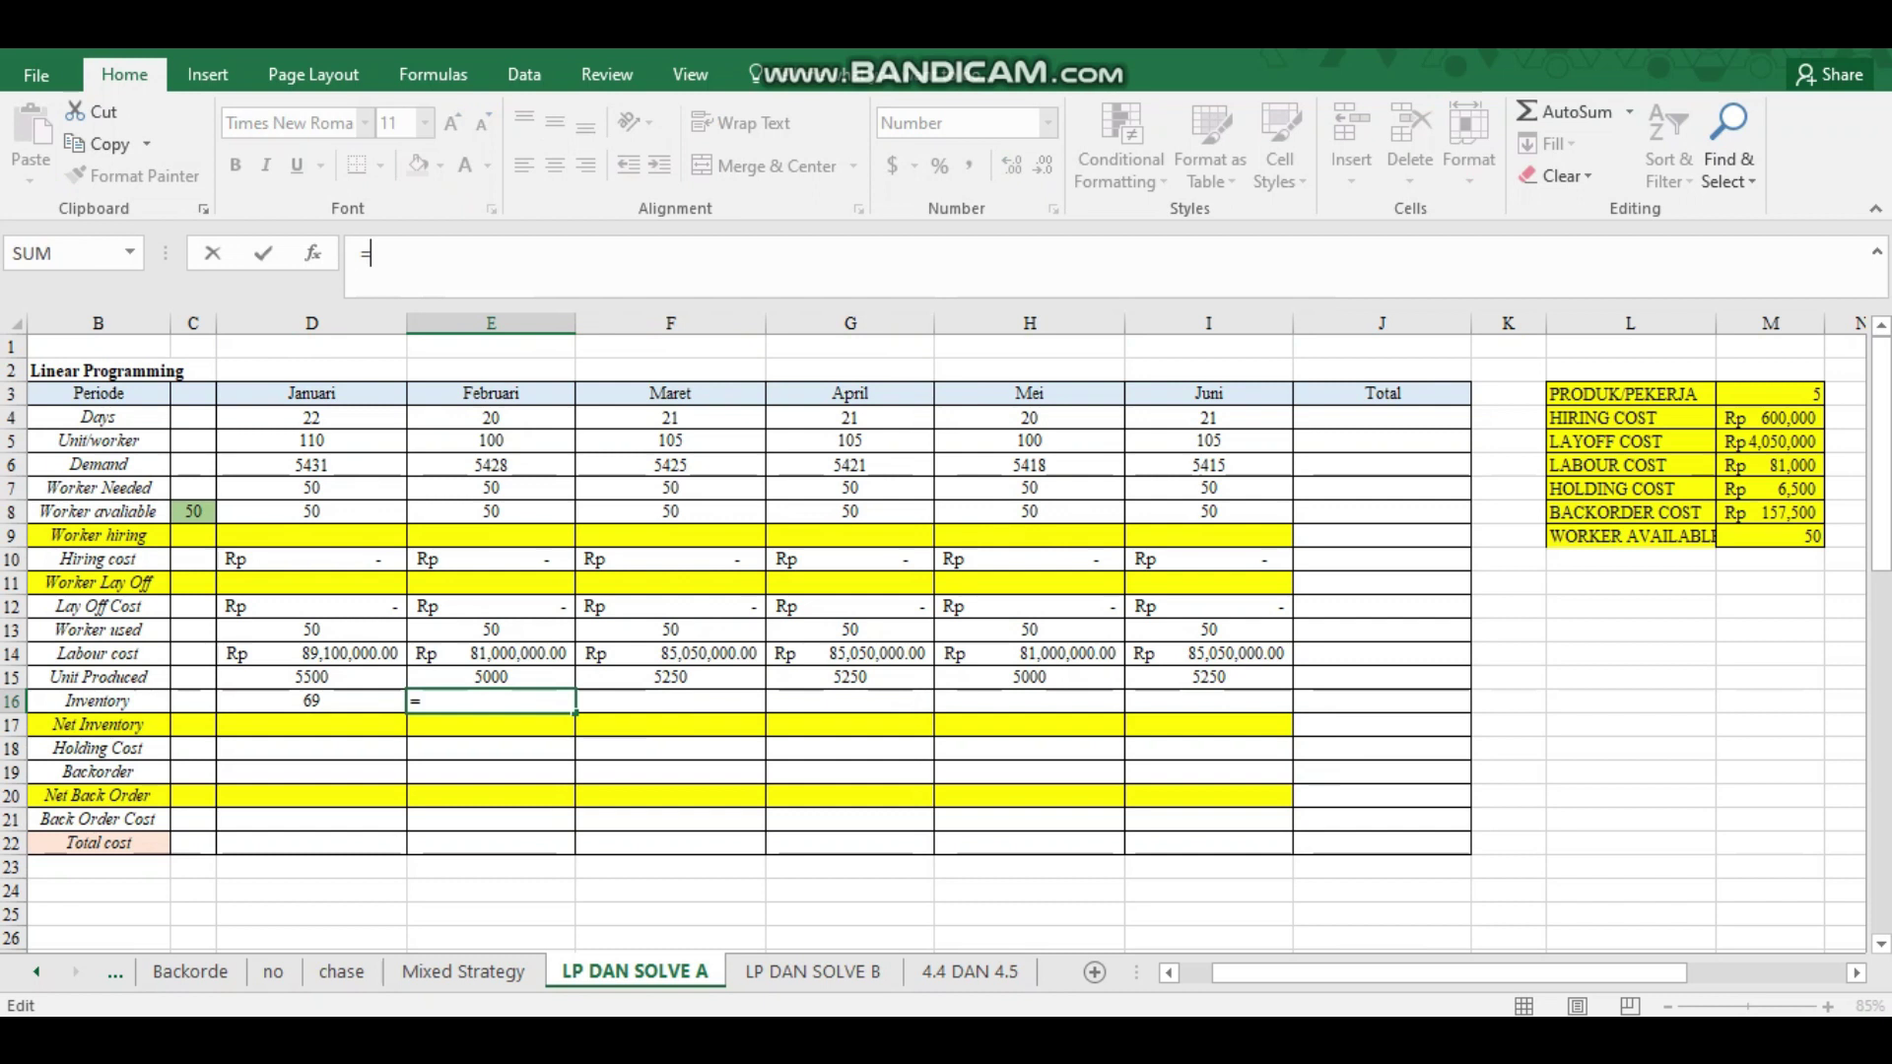
pyautogui.write('((')
pyautogui.press('Up')
pyautogui.write('-')
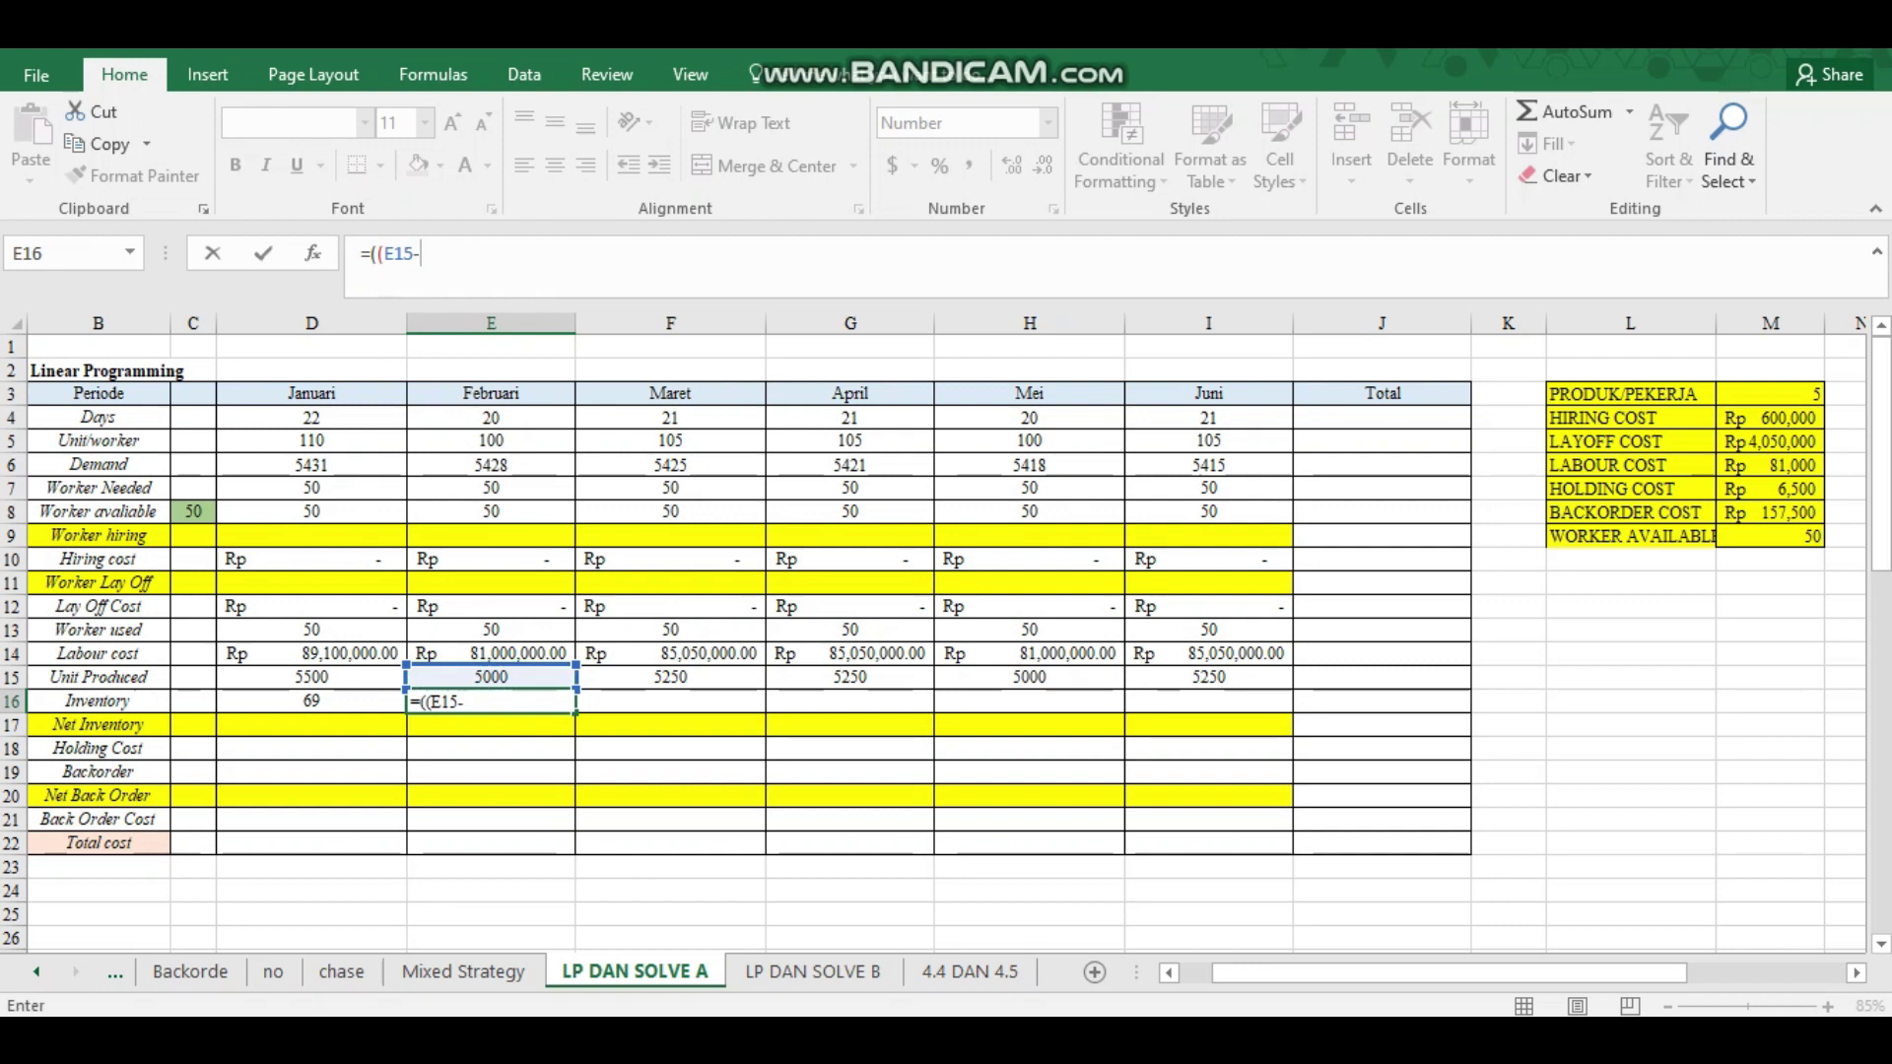
pyautogui.click(491, 465)
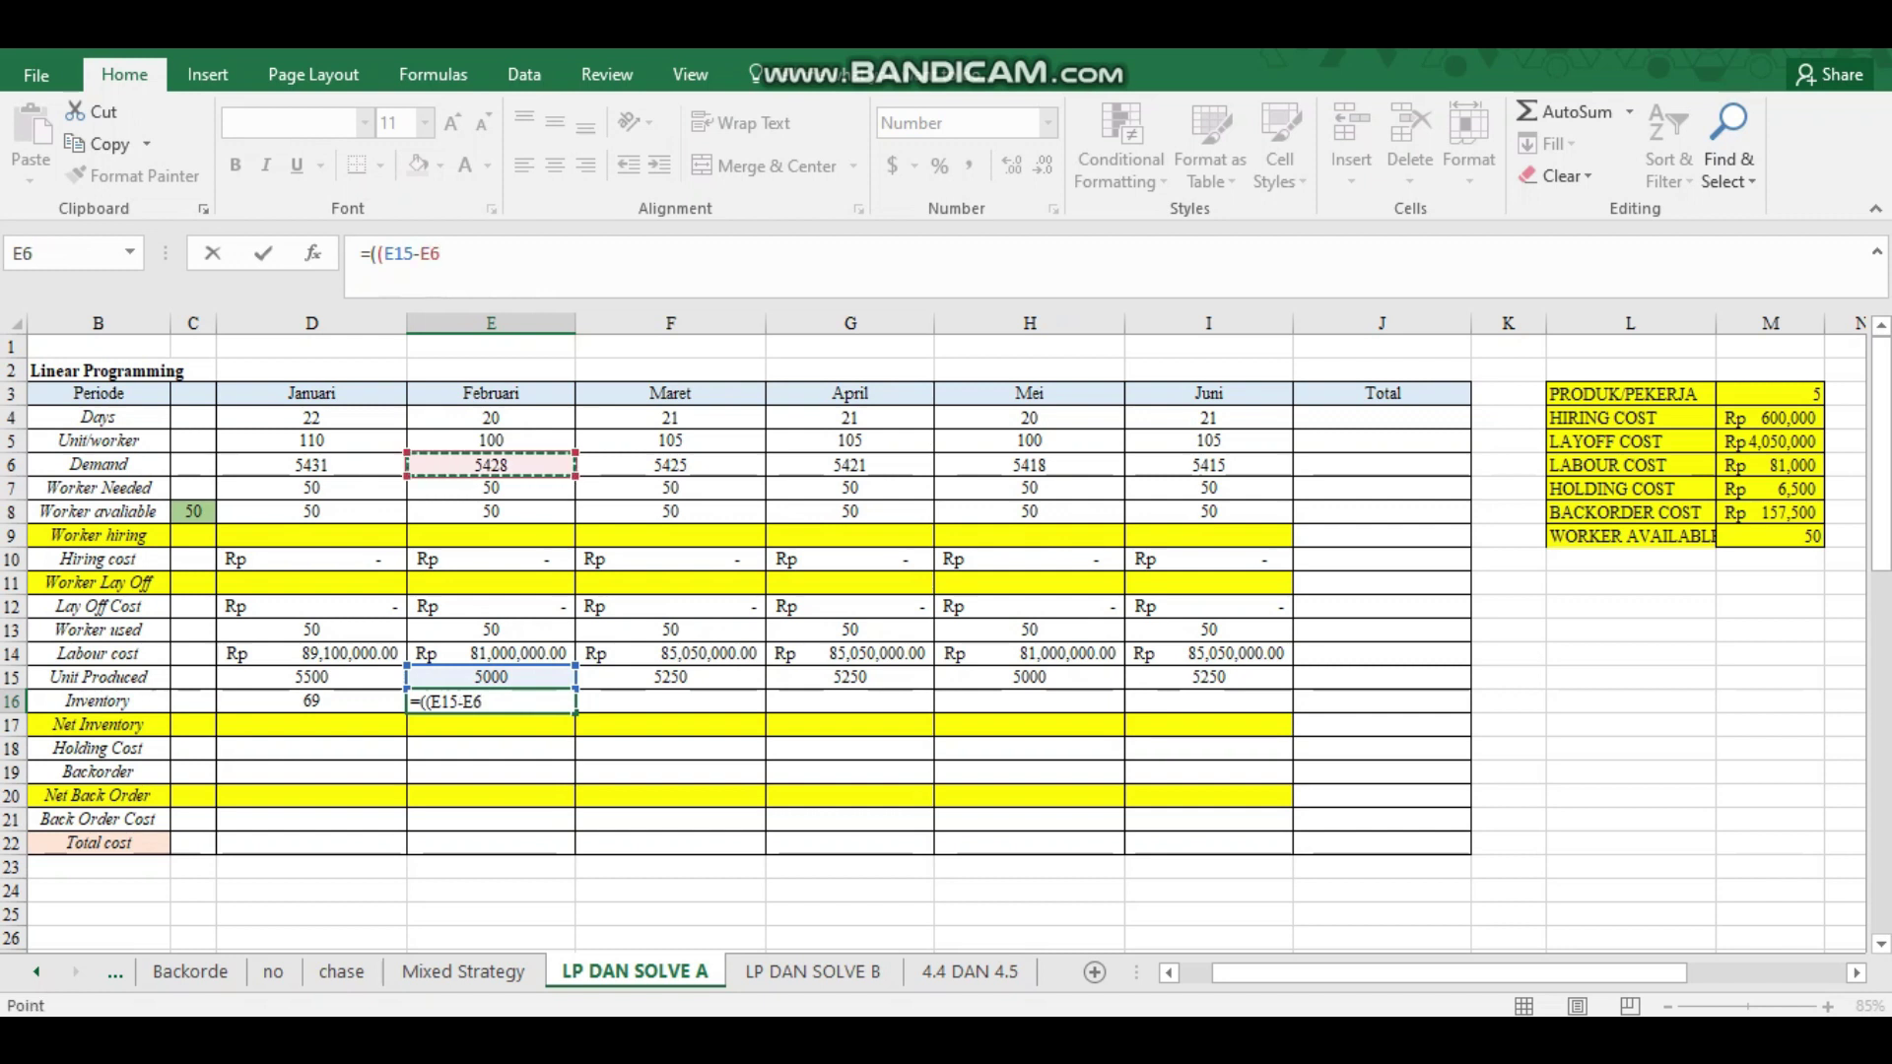
pyautogui.write(')+abs')
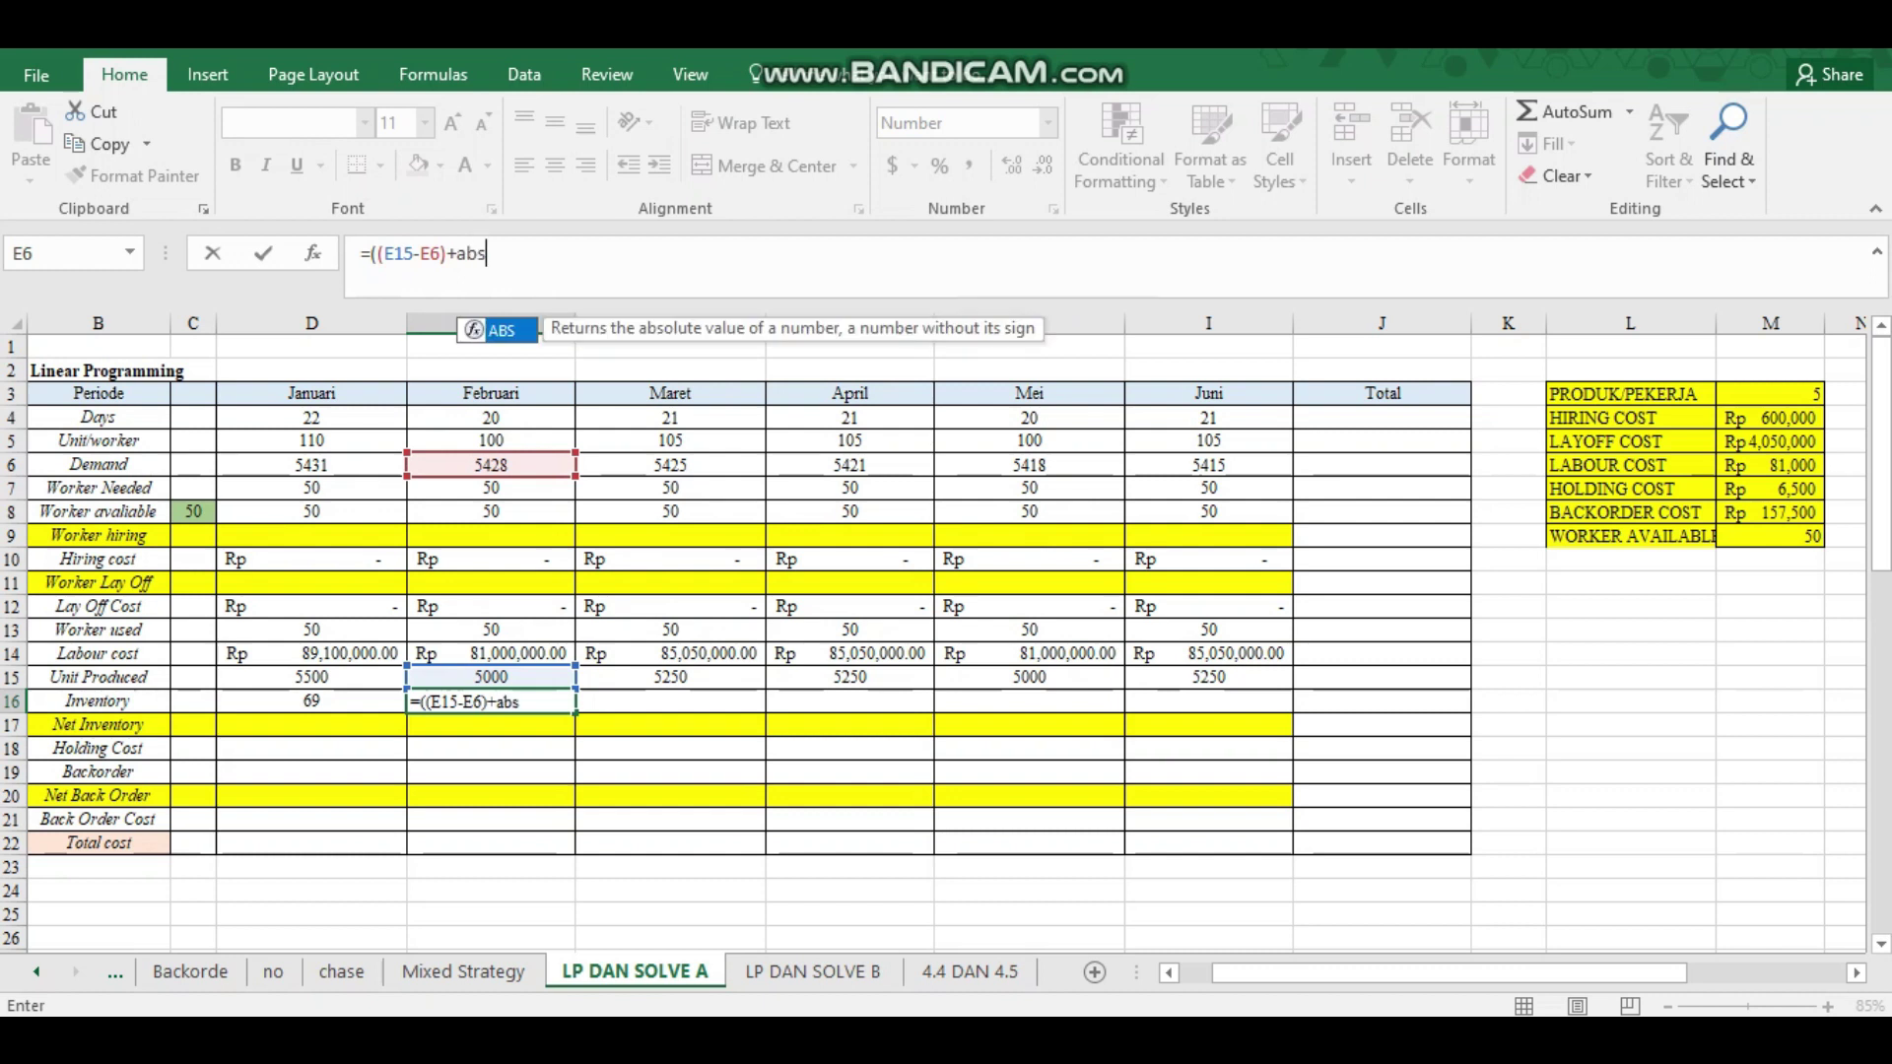
pyautogui.press('BackSpace')
pyautogui.press('BackSpace')
pyautogui.press('BackSpace')
pyautogui.write('abs')
pyautogui.press('Tab')
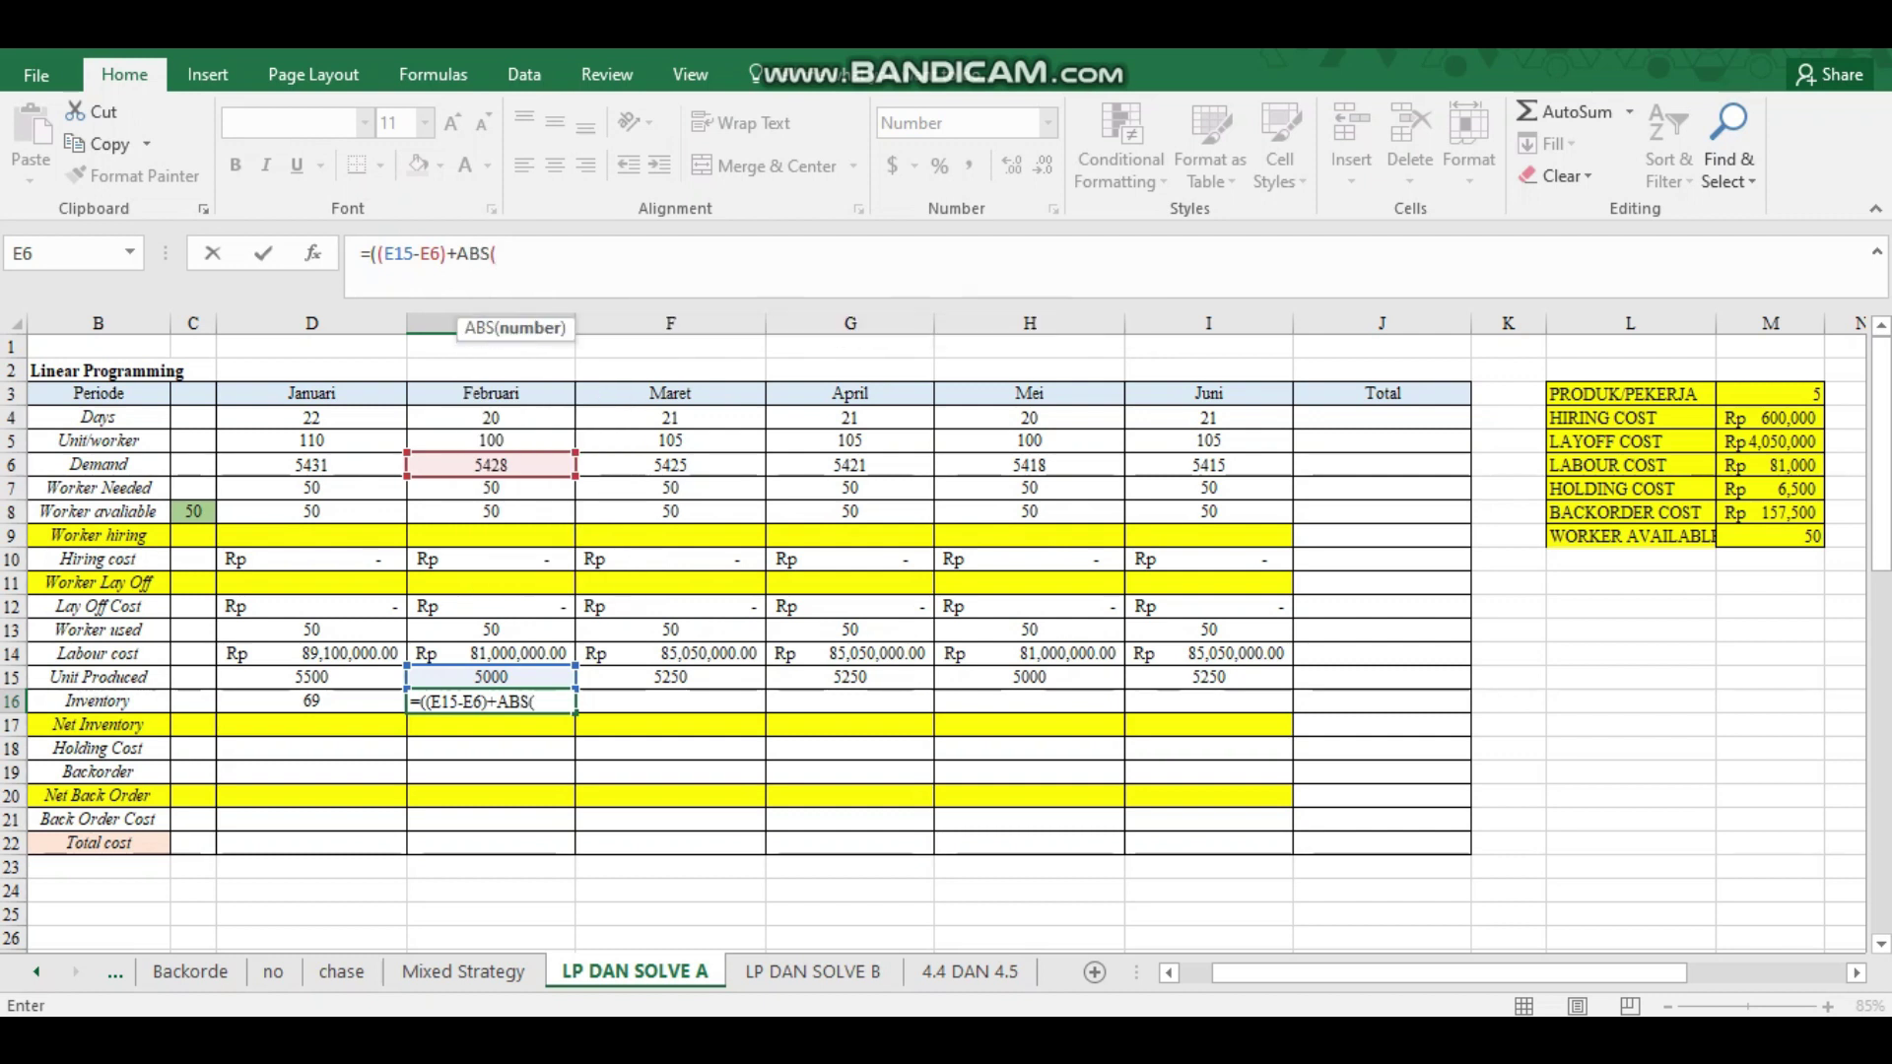
pyautogui.press('Up')
pyautogui.write('-')
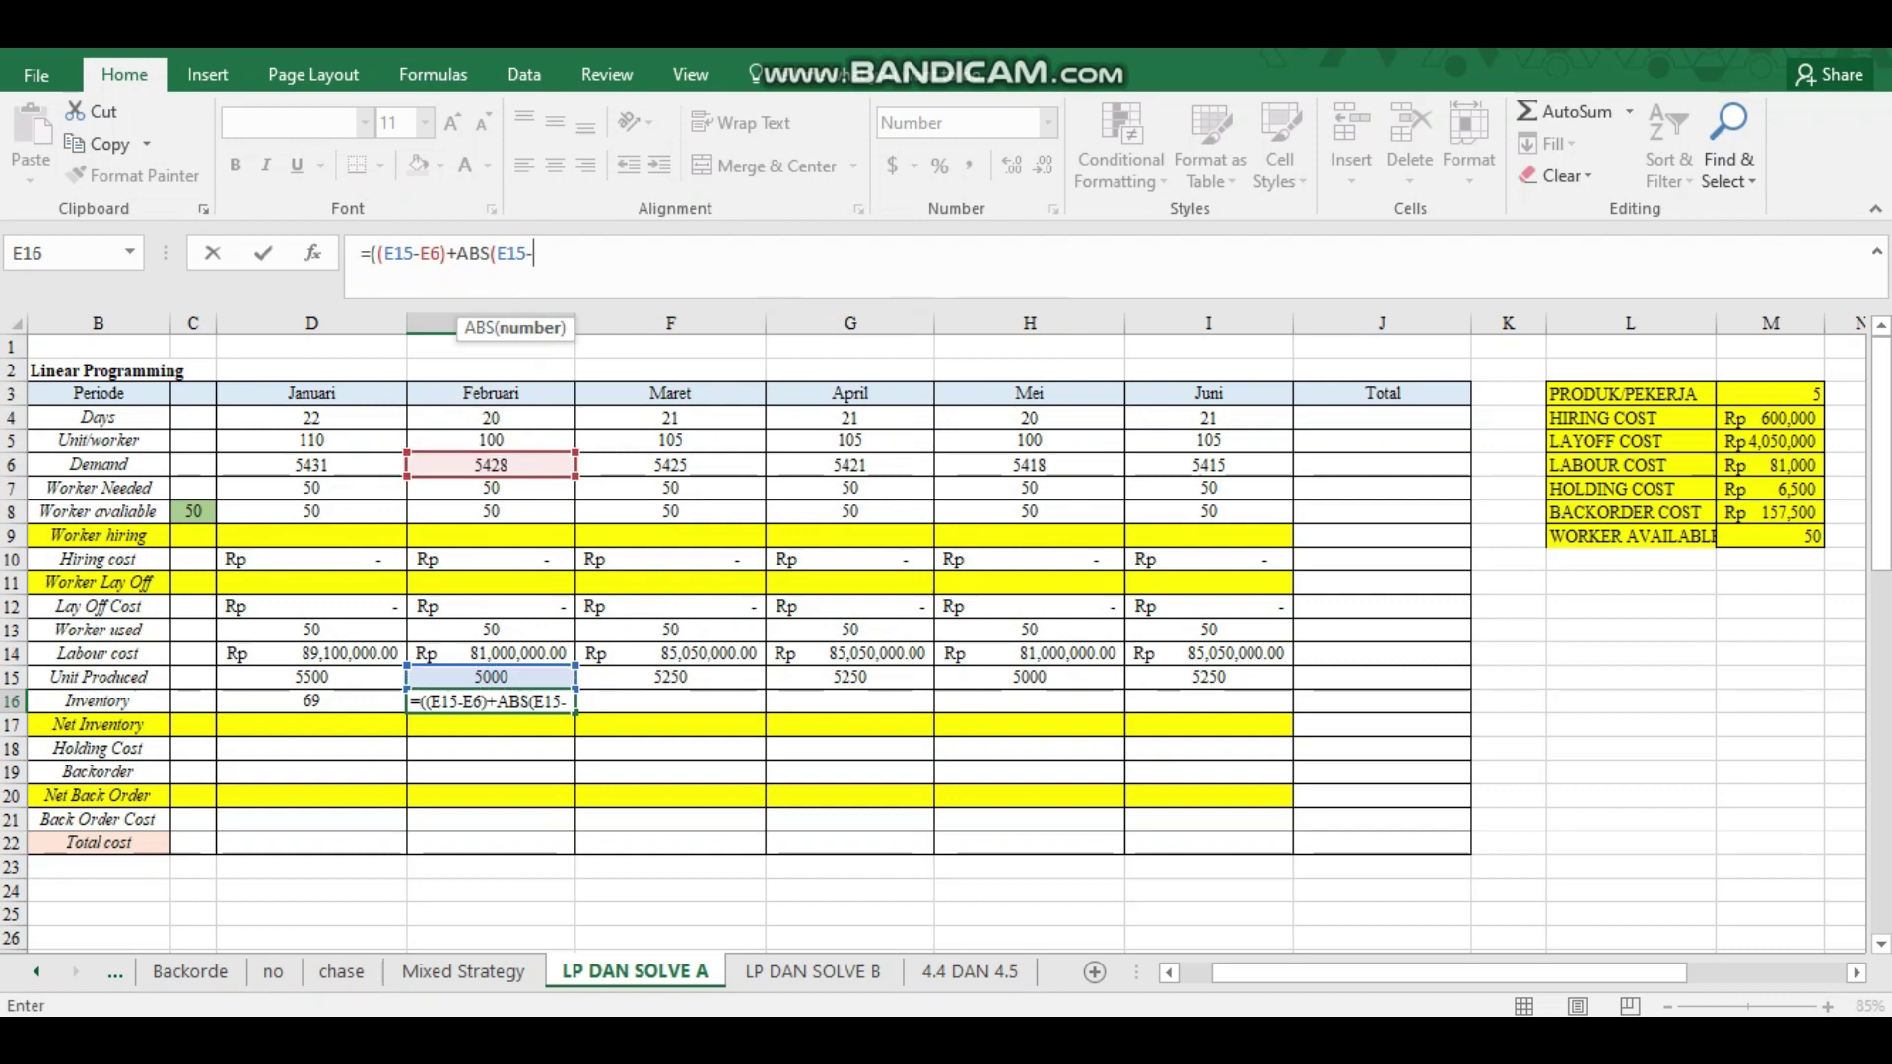
pyautogui.click(491, 465)
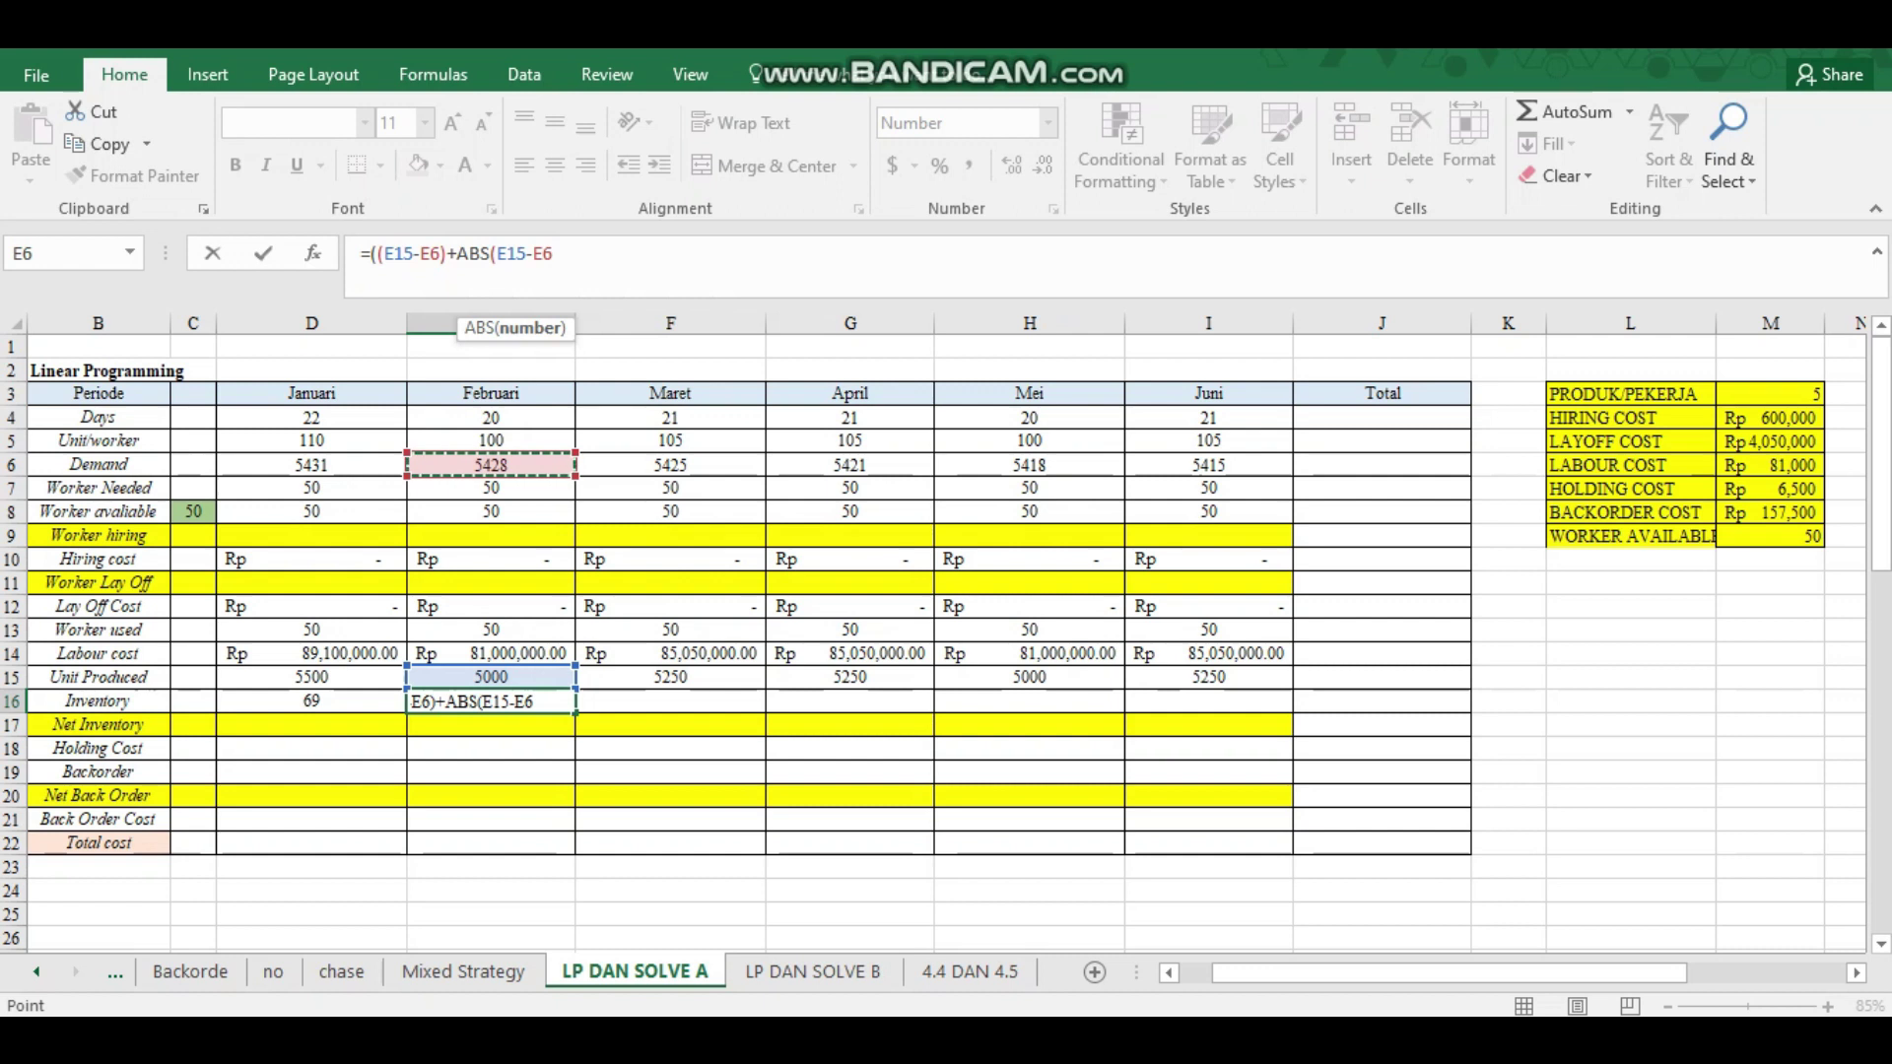
pyautogui.write('))')
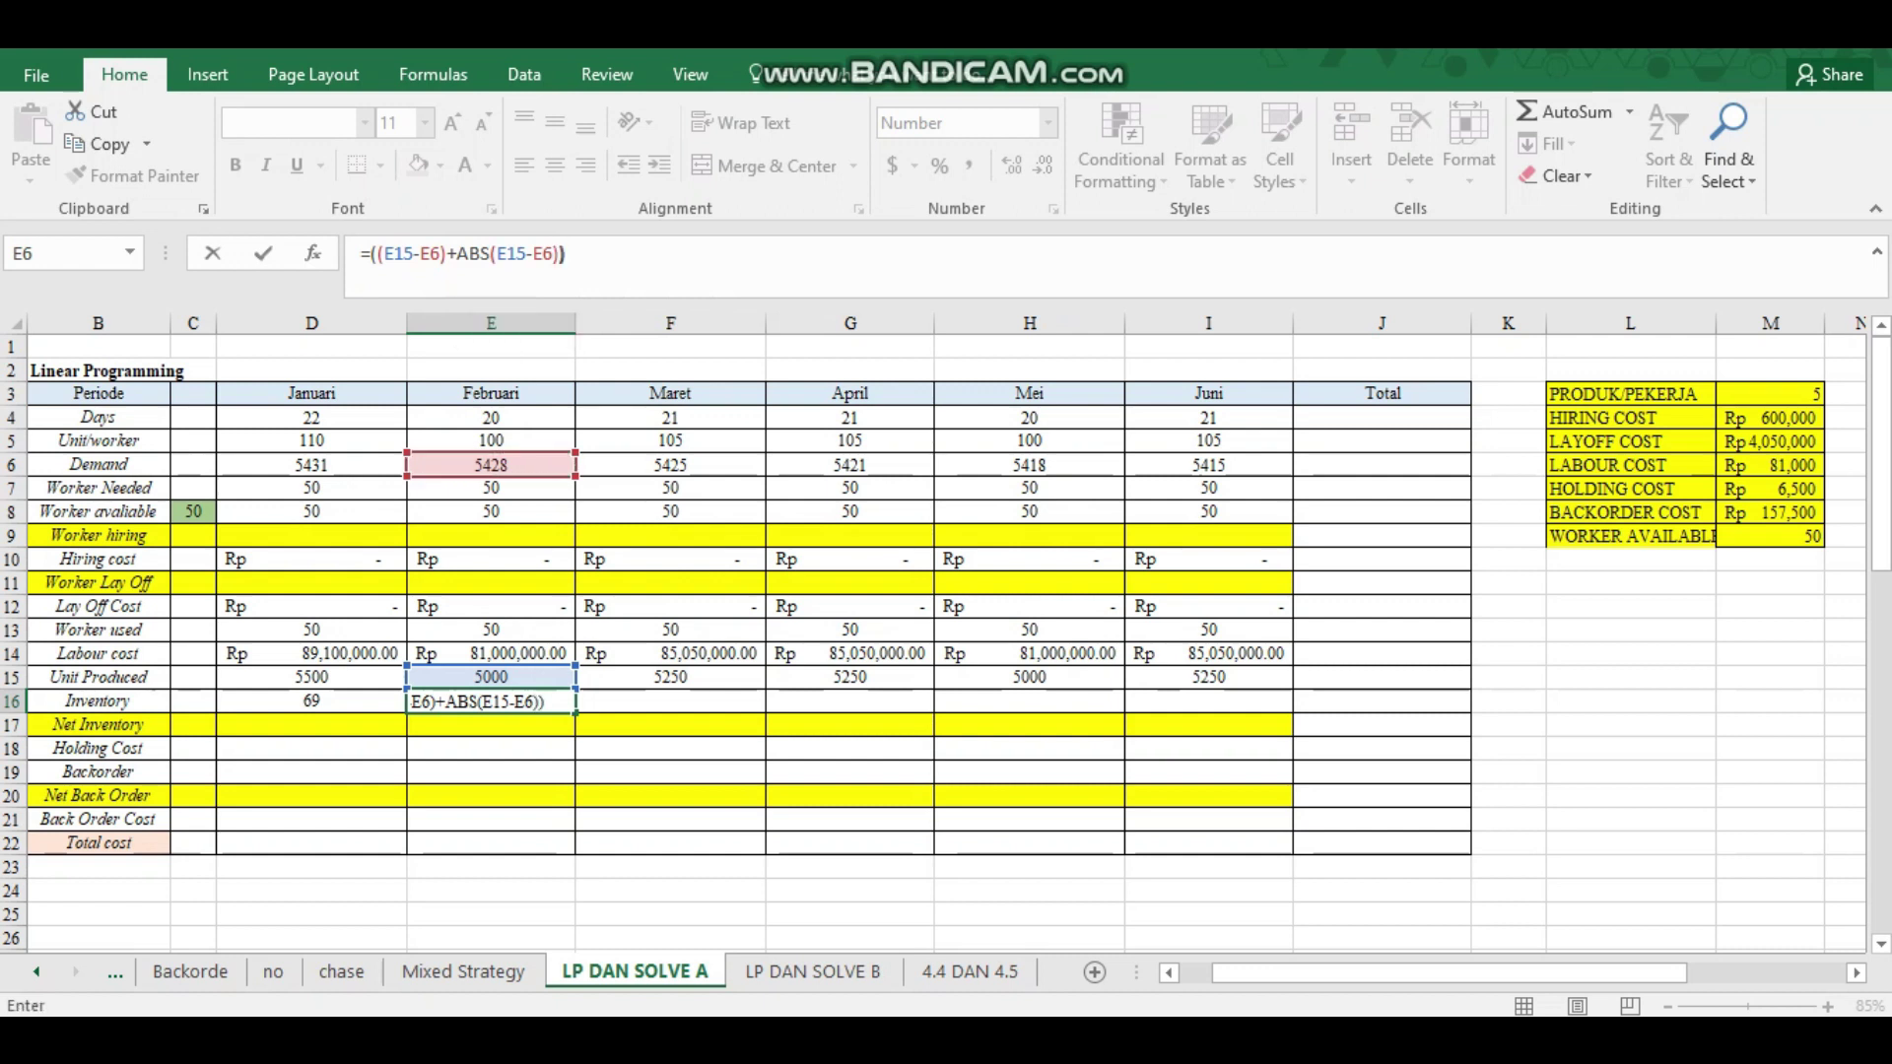
pyautogui.write('/2')
pyautogui.press('Return')
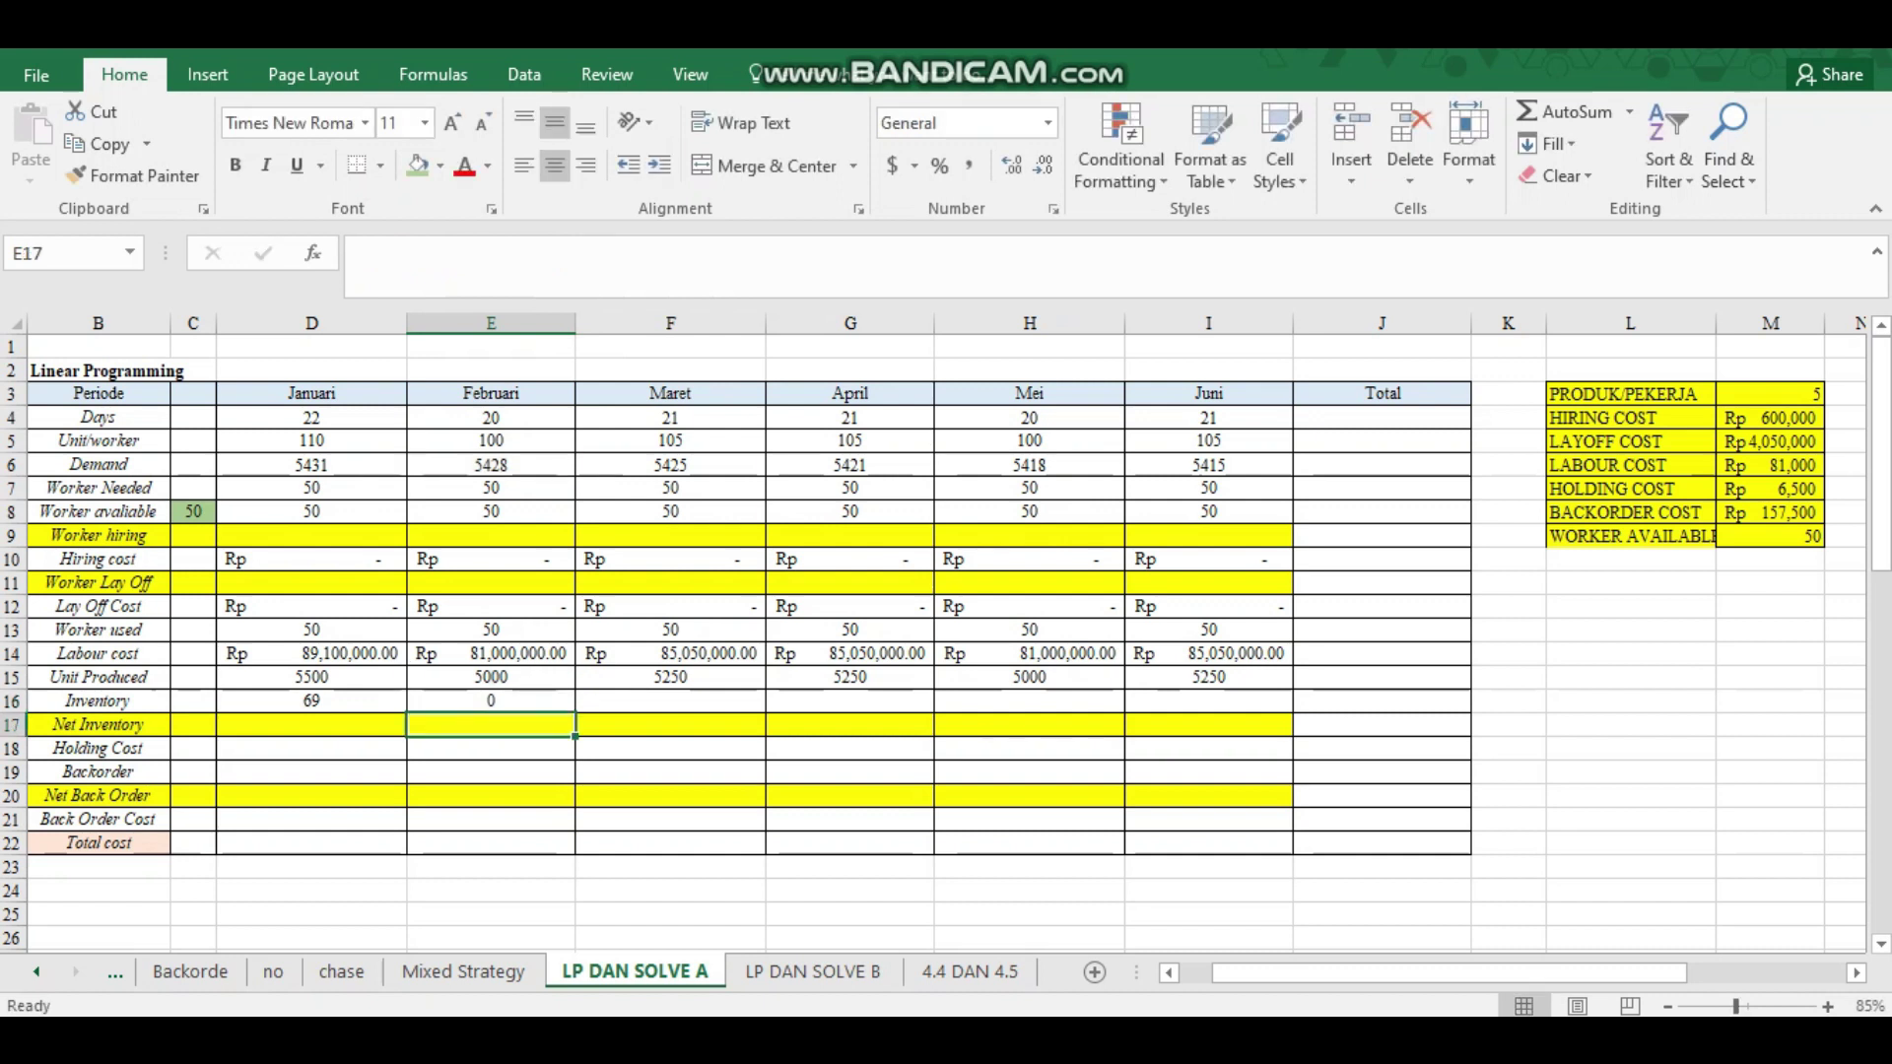
# Review the Februari Inventory formula in E16 and fill it across to Juni in I16.
pyautogui.click(491, 701)
pyautogui.click(533, 253)
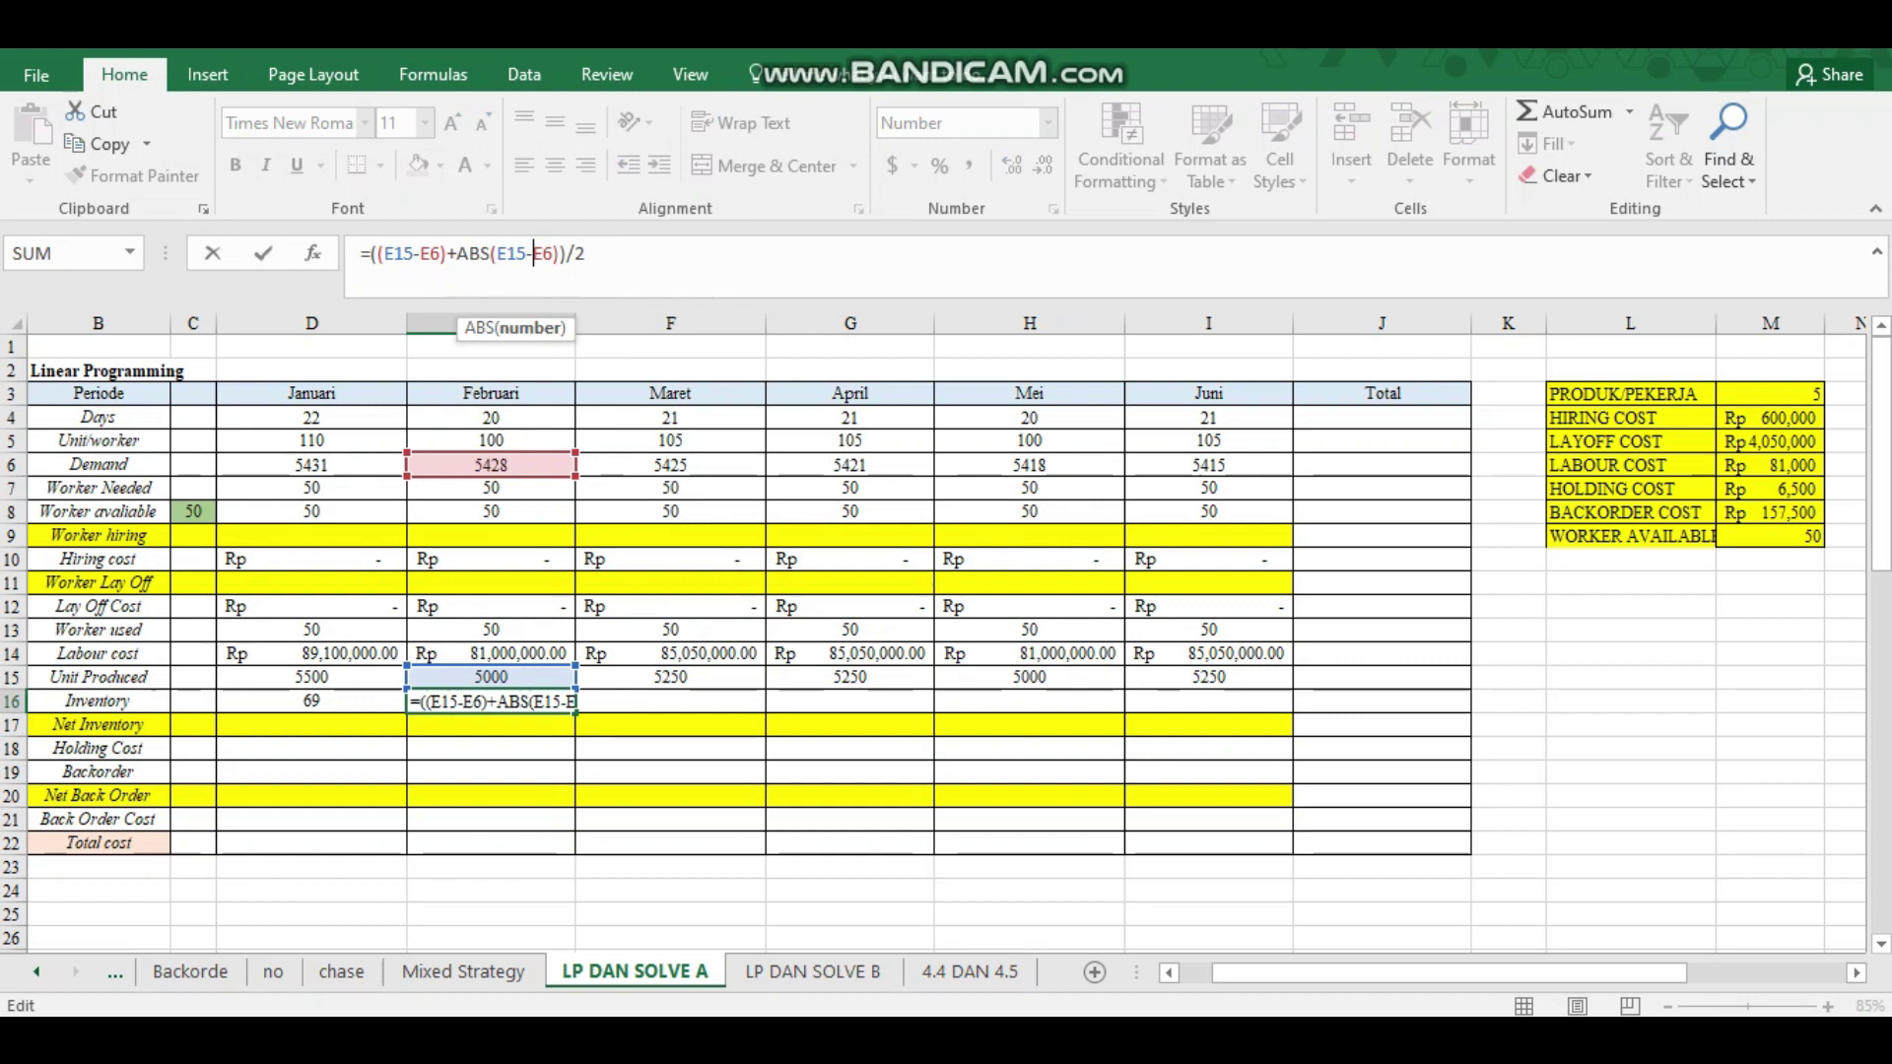
pyautogui.press('Return')
pyautogui.click(491, 702)
pyautogui.moveTo(575, 712); pyautogui.dragTo(1294, 711)
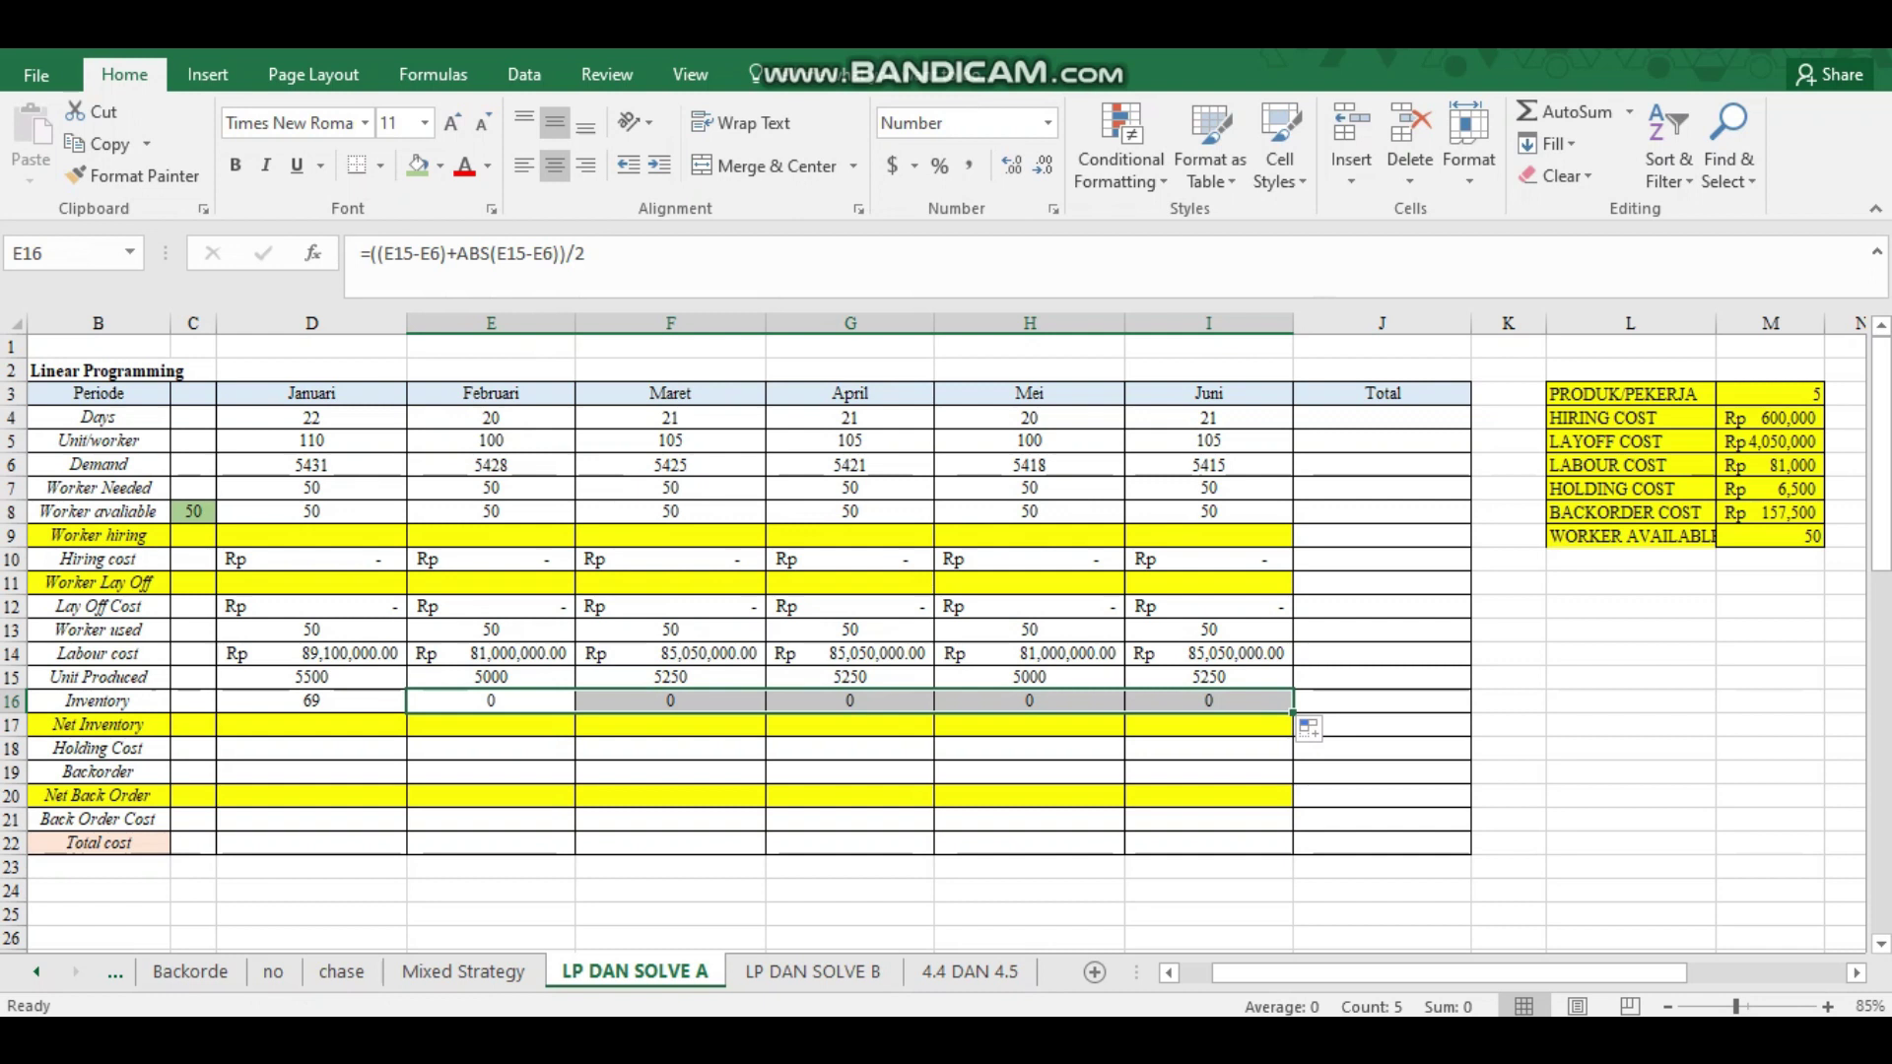
# Enter the Januari Holding Cost formula =D17*$M$7 in D18 and fill it across to Juni in I18.
pyautogui.moveTo(296, 725); pyautogui.dragTo(1207, 727)
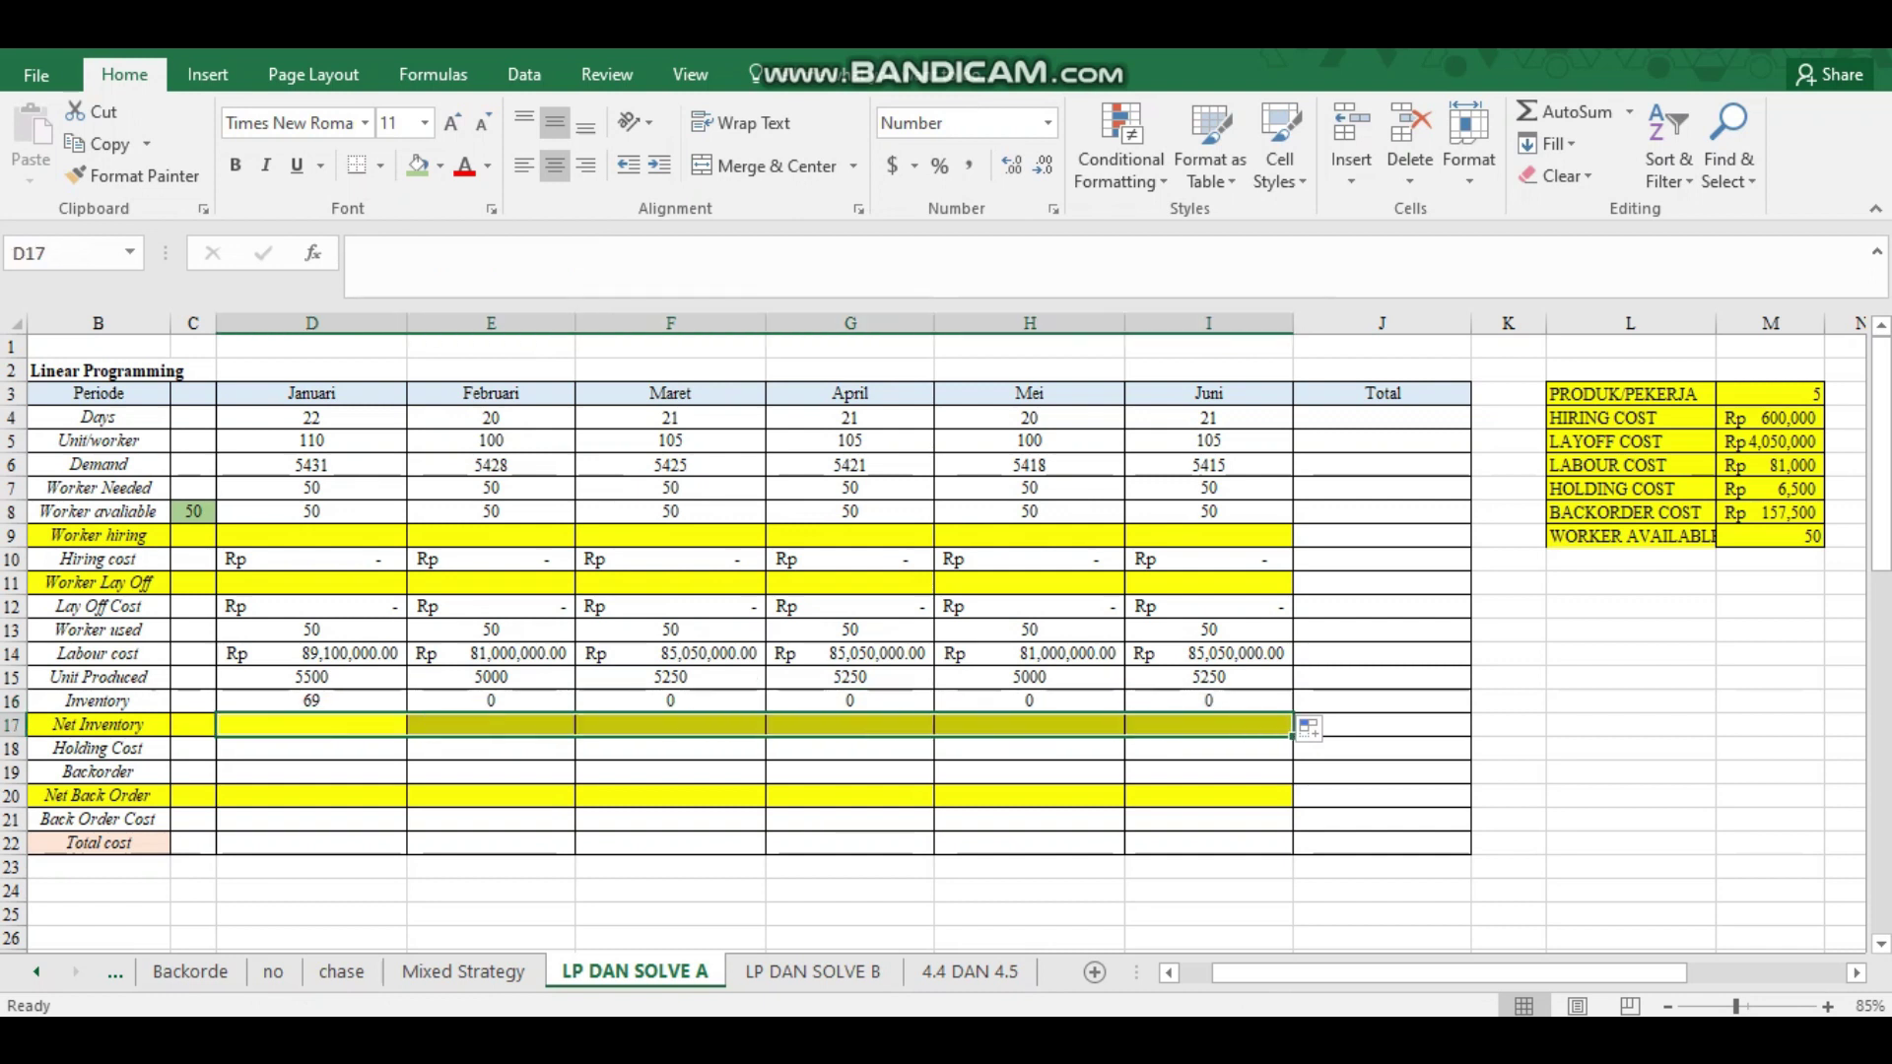
pyautogui.click(312, 749)
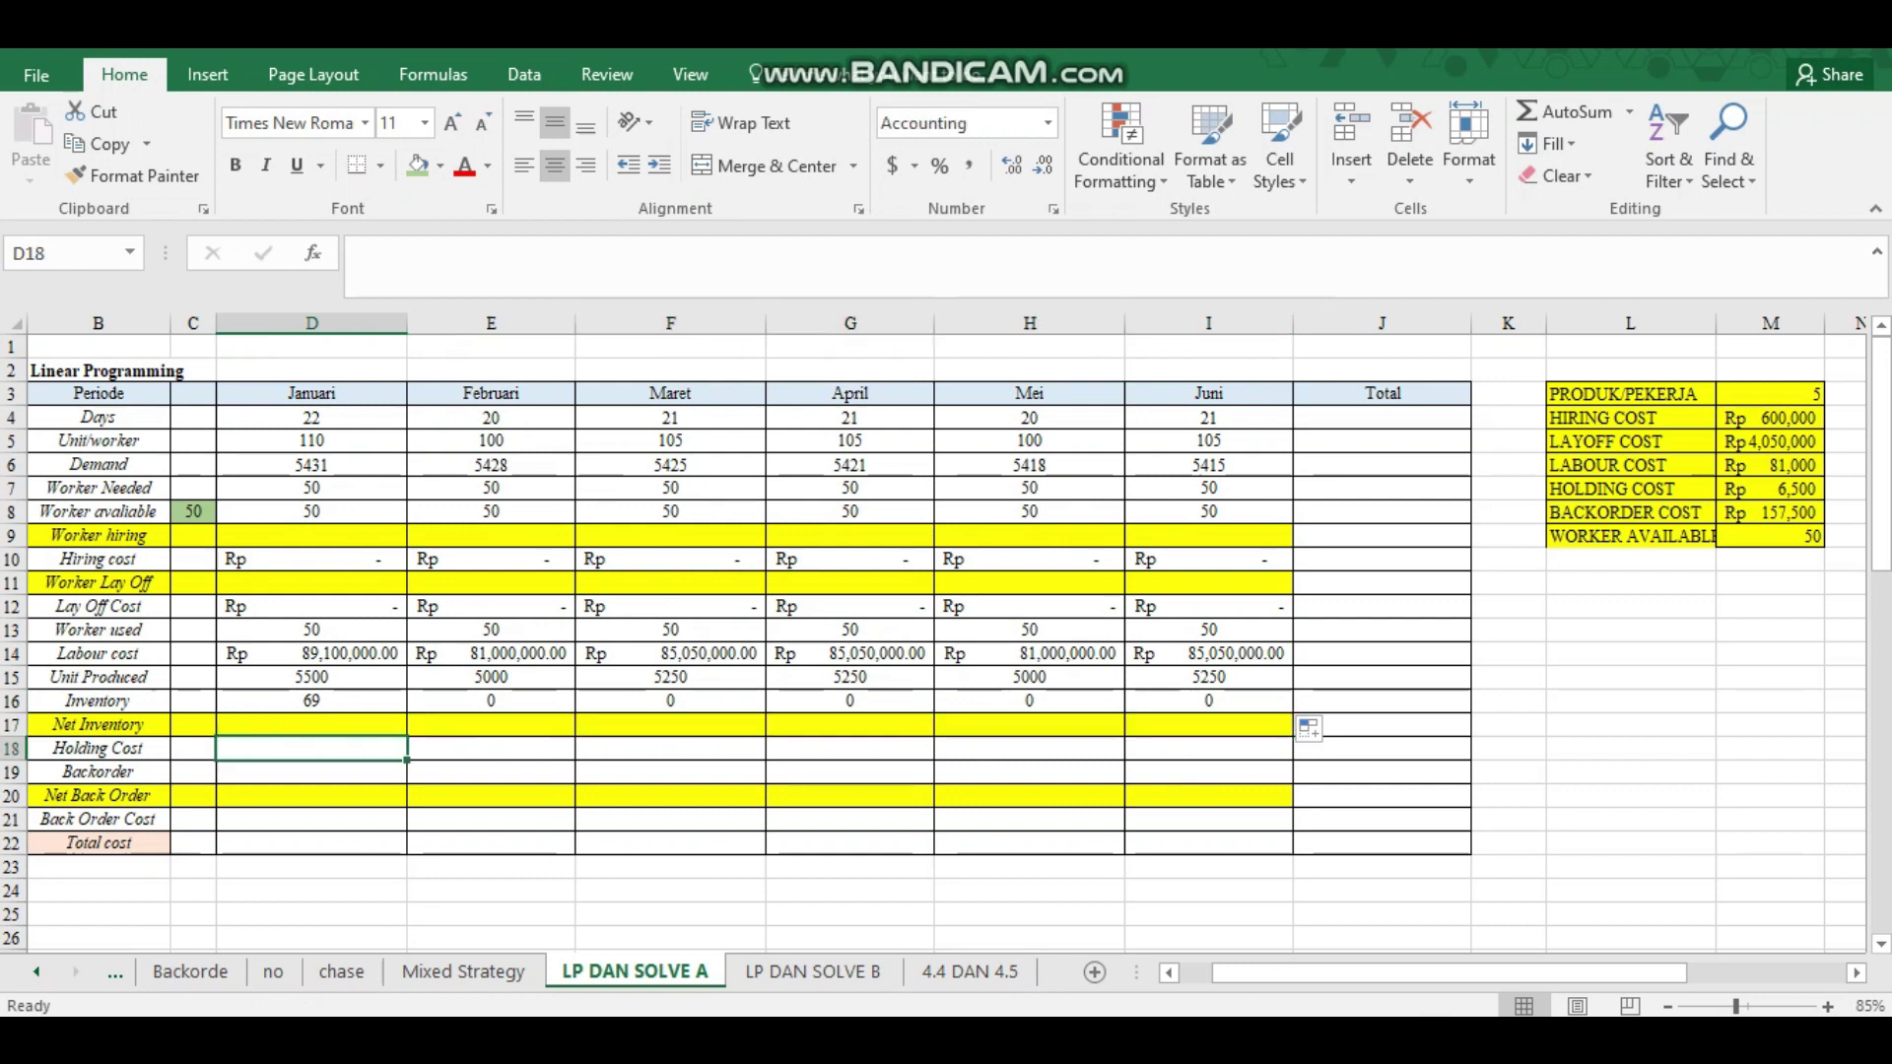
pyautogui.write('=')
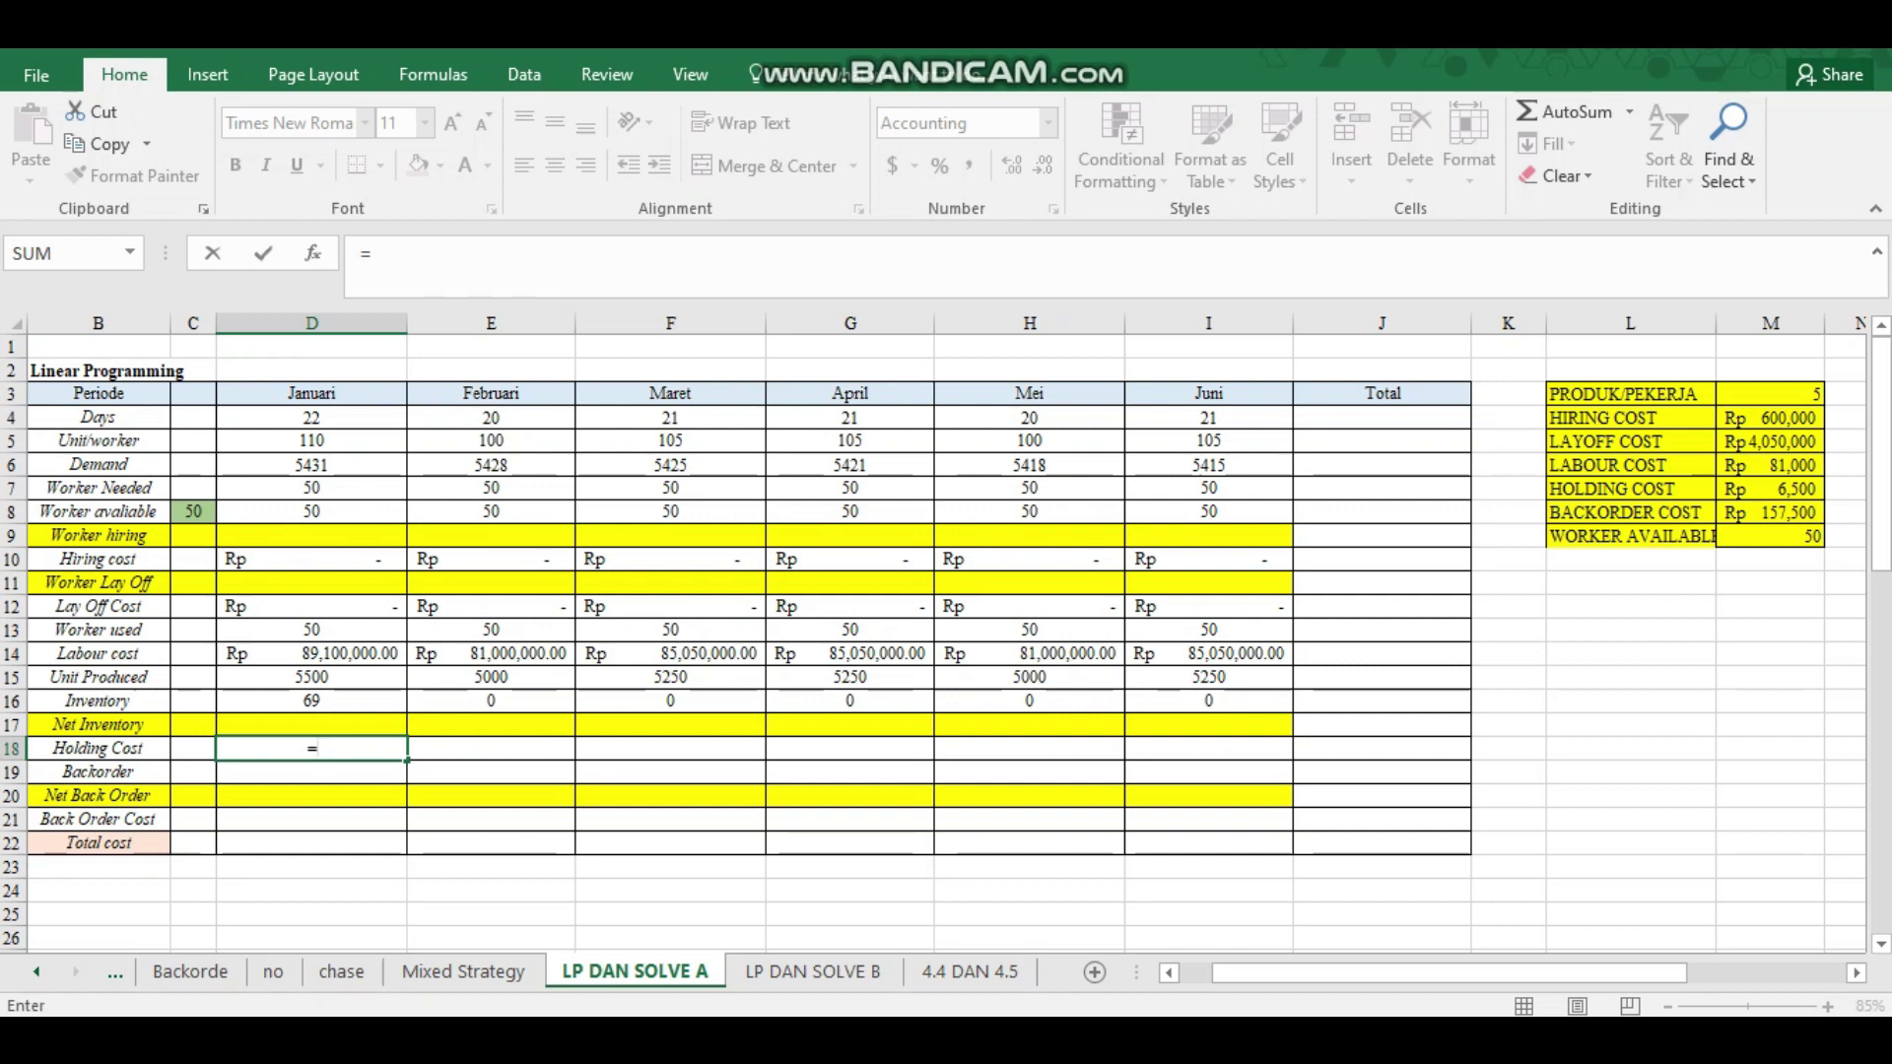
pyautogui.write('=')
pyautogui.press('Up')
pyautogui.write('*')
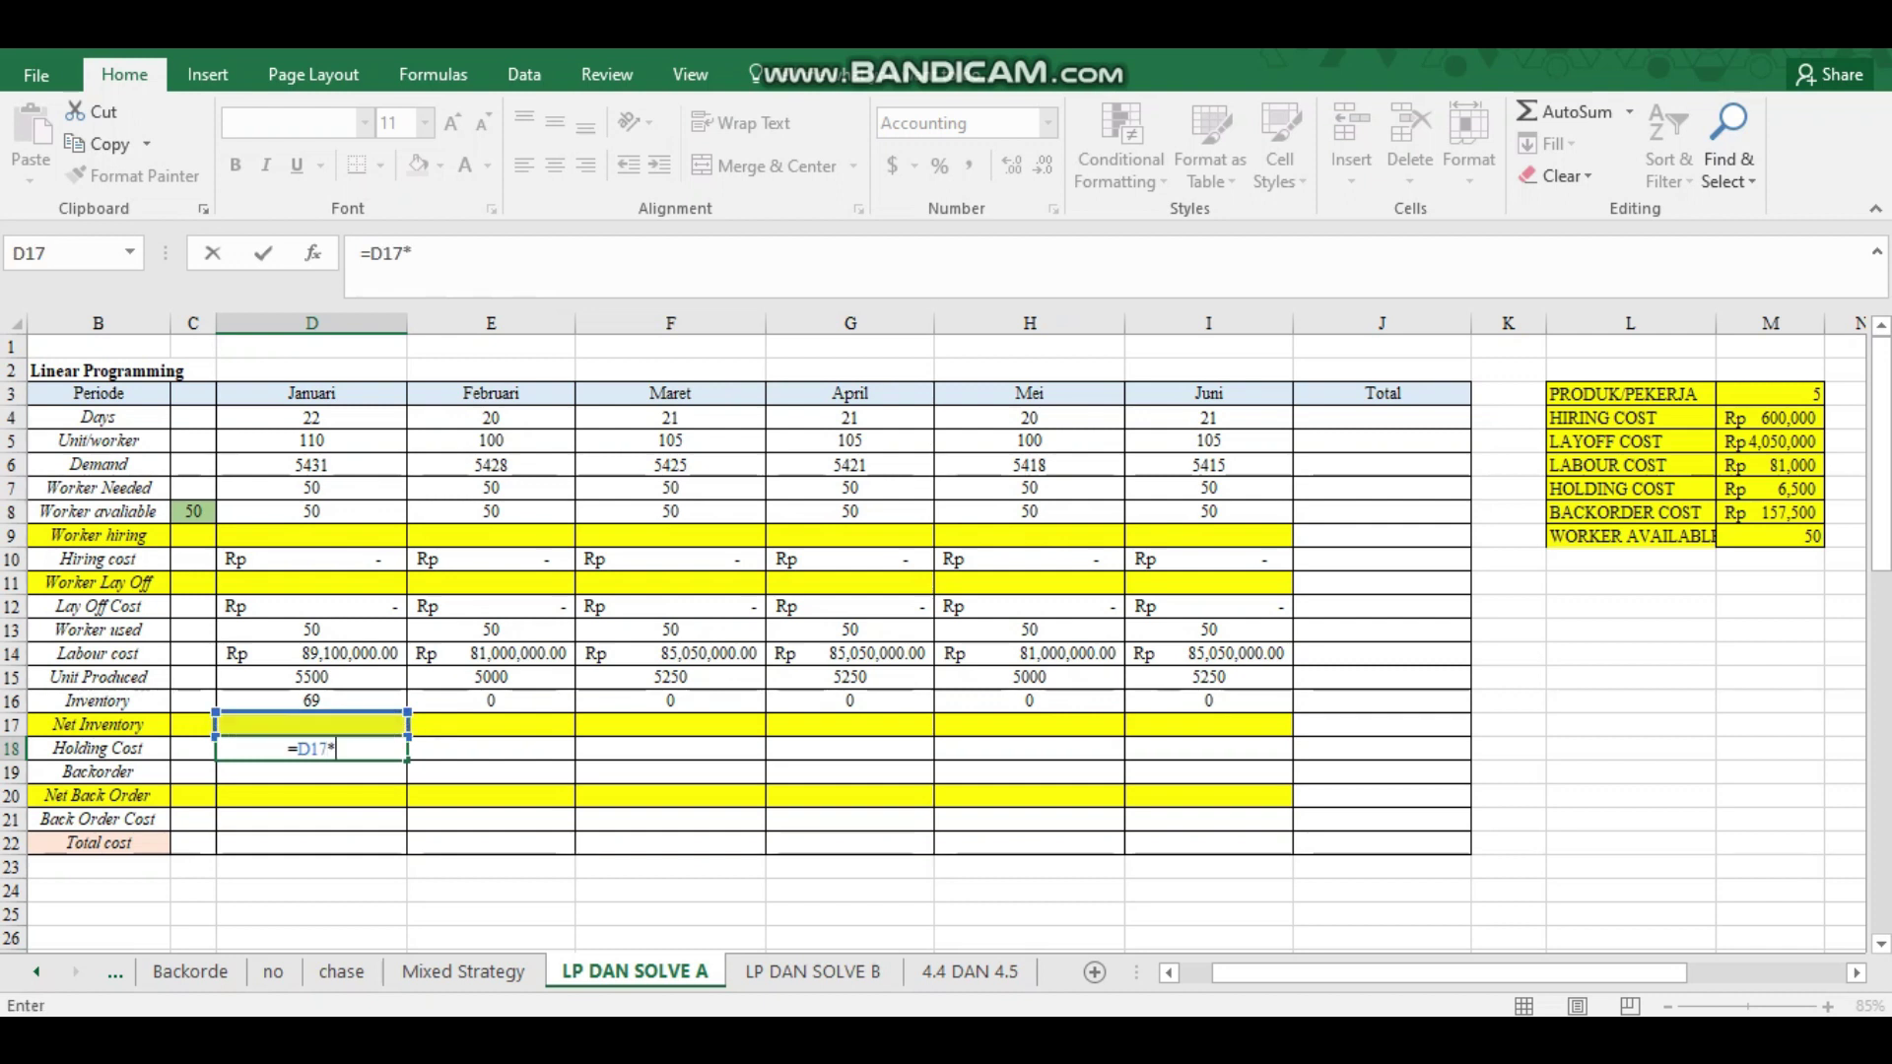
pyautogui.click(1770, 489)
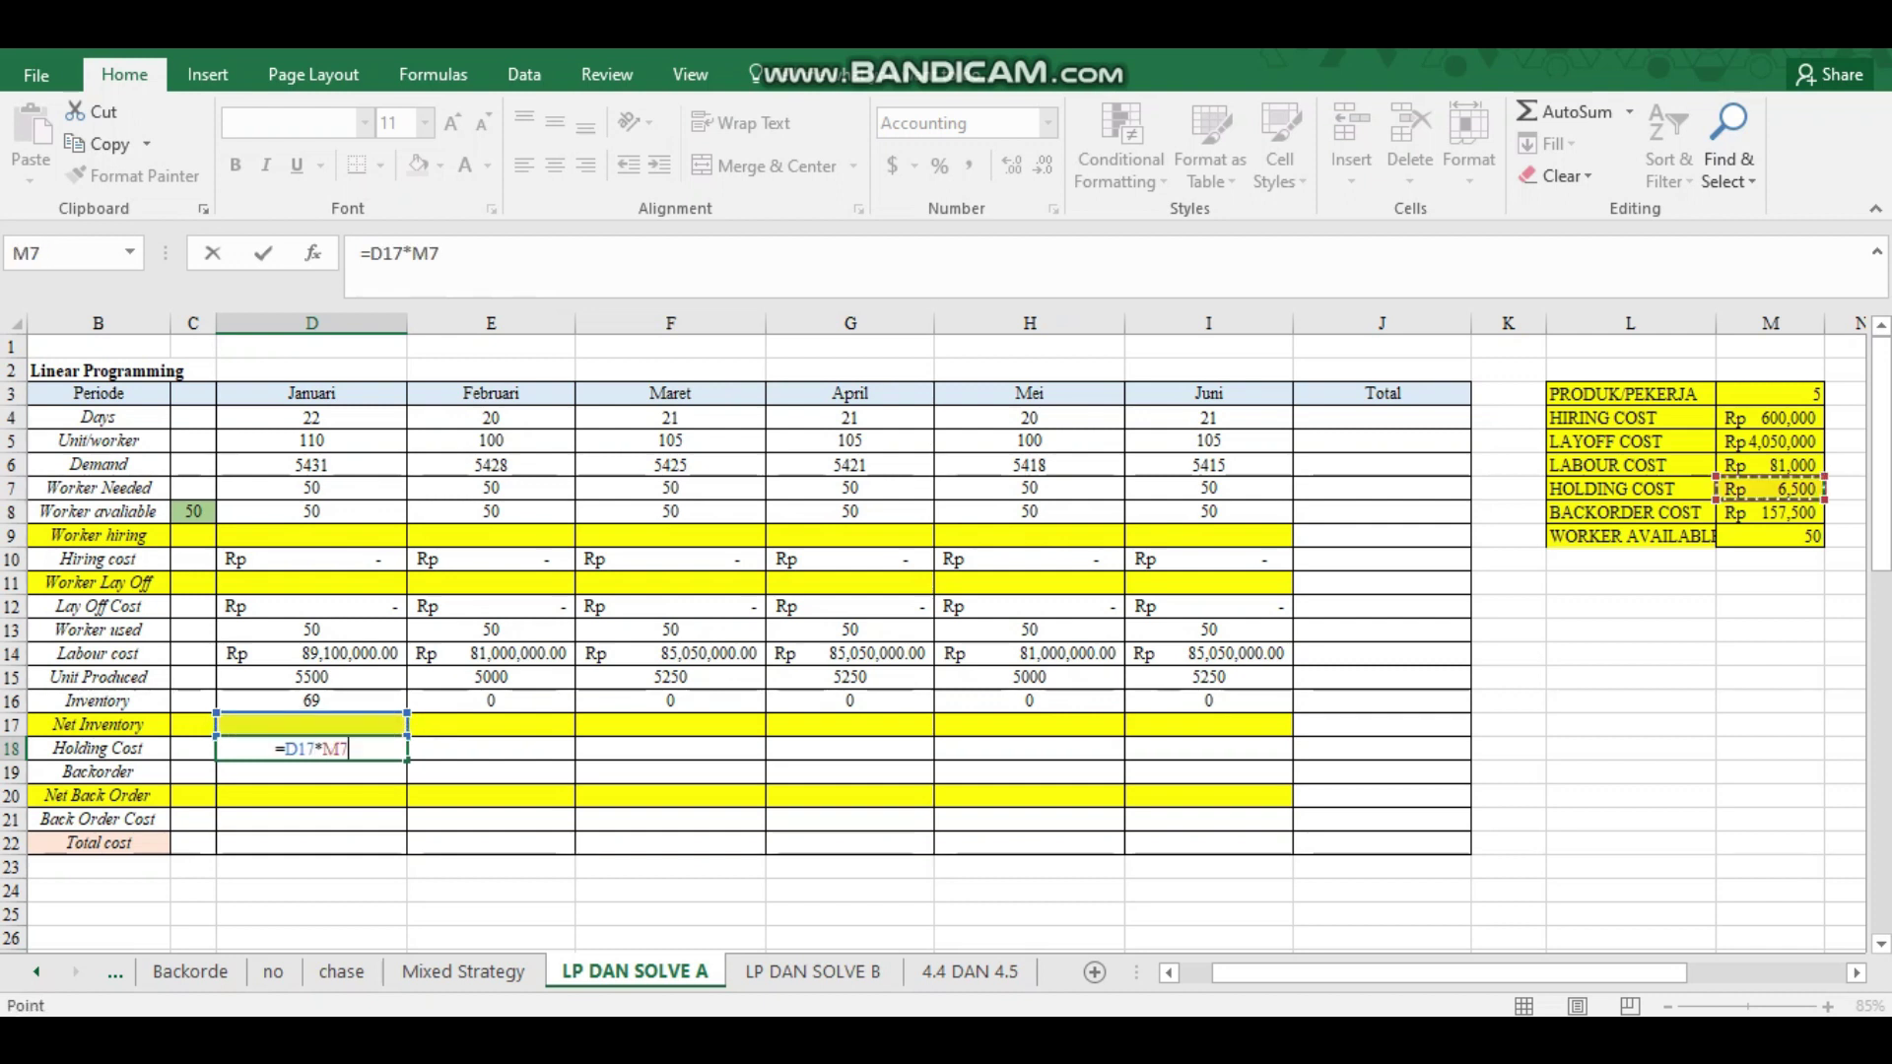
pyautogui.click(1591, 489)
pyautogui.press('Right')
pyautogui.click(413, 253)
pyautogui.press('F4')
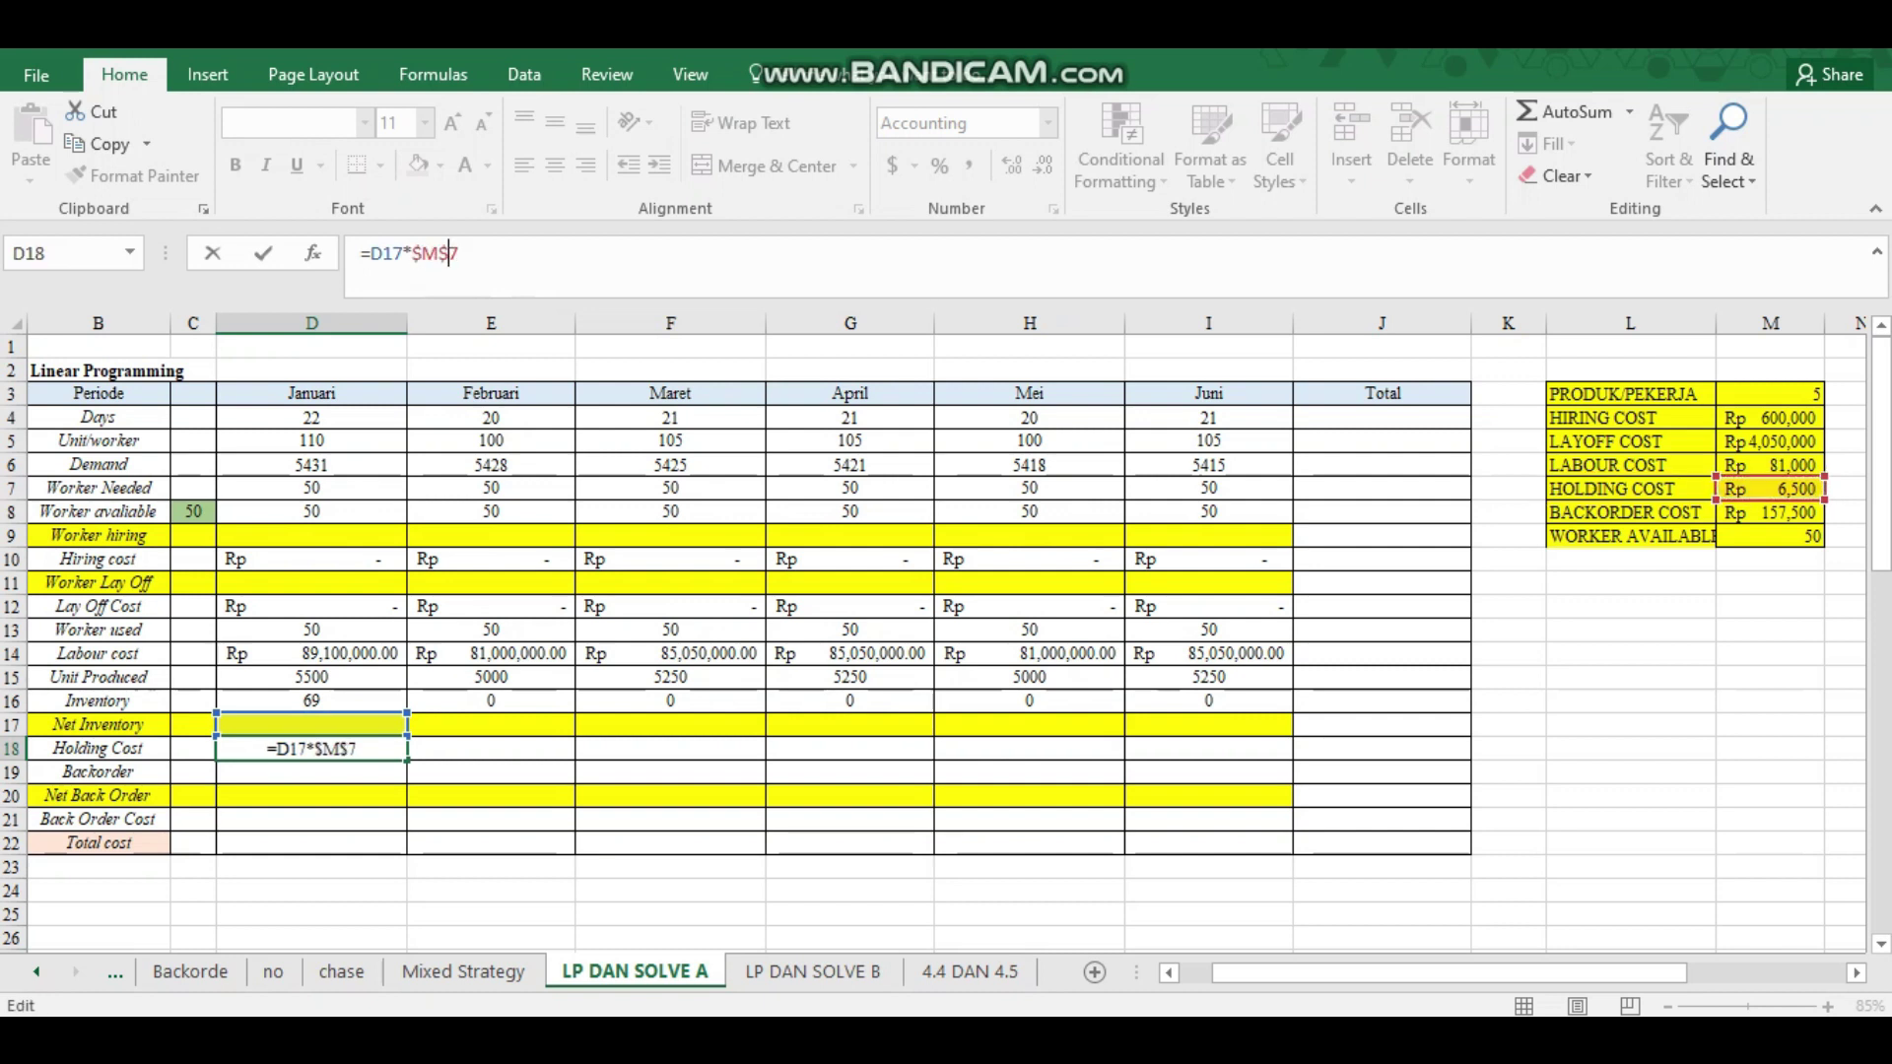
pyautogui.press('Return')
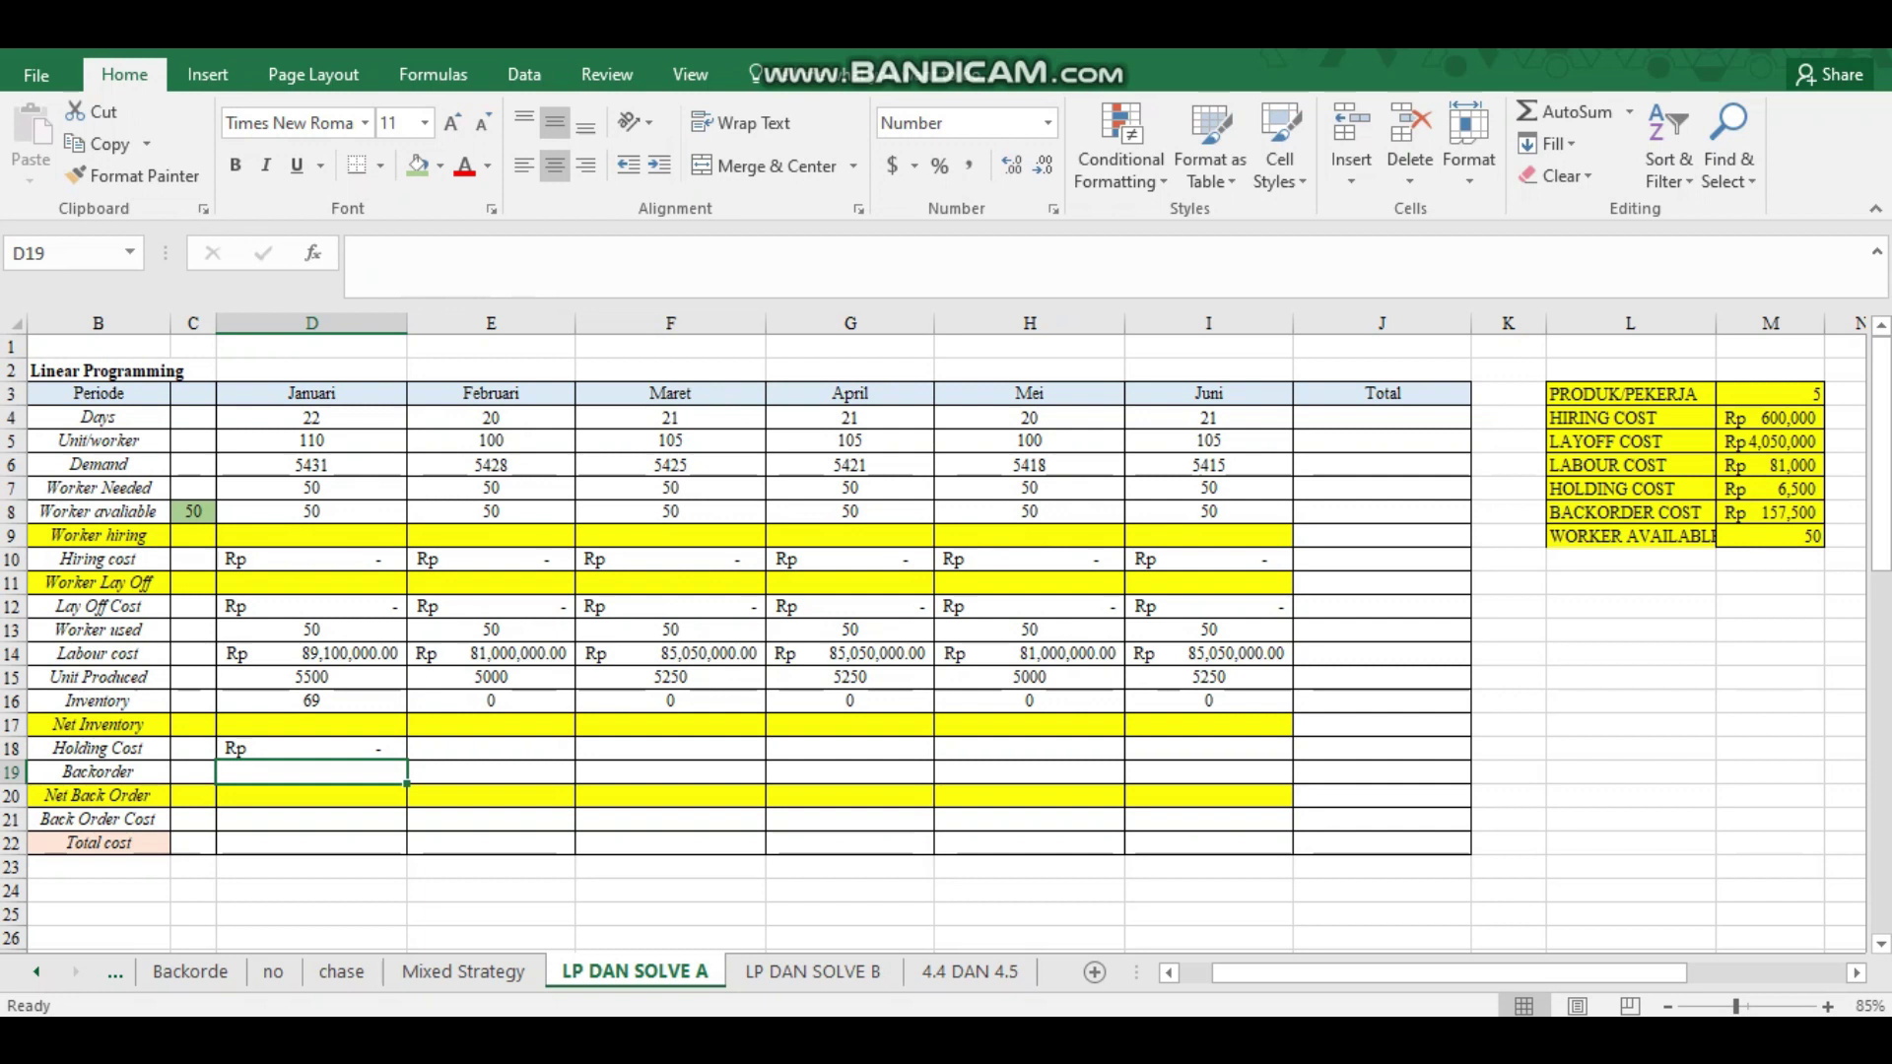
pyautogui.click(311, 749)
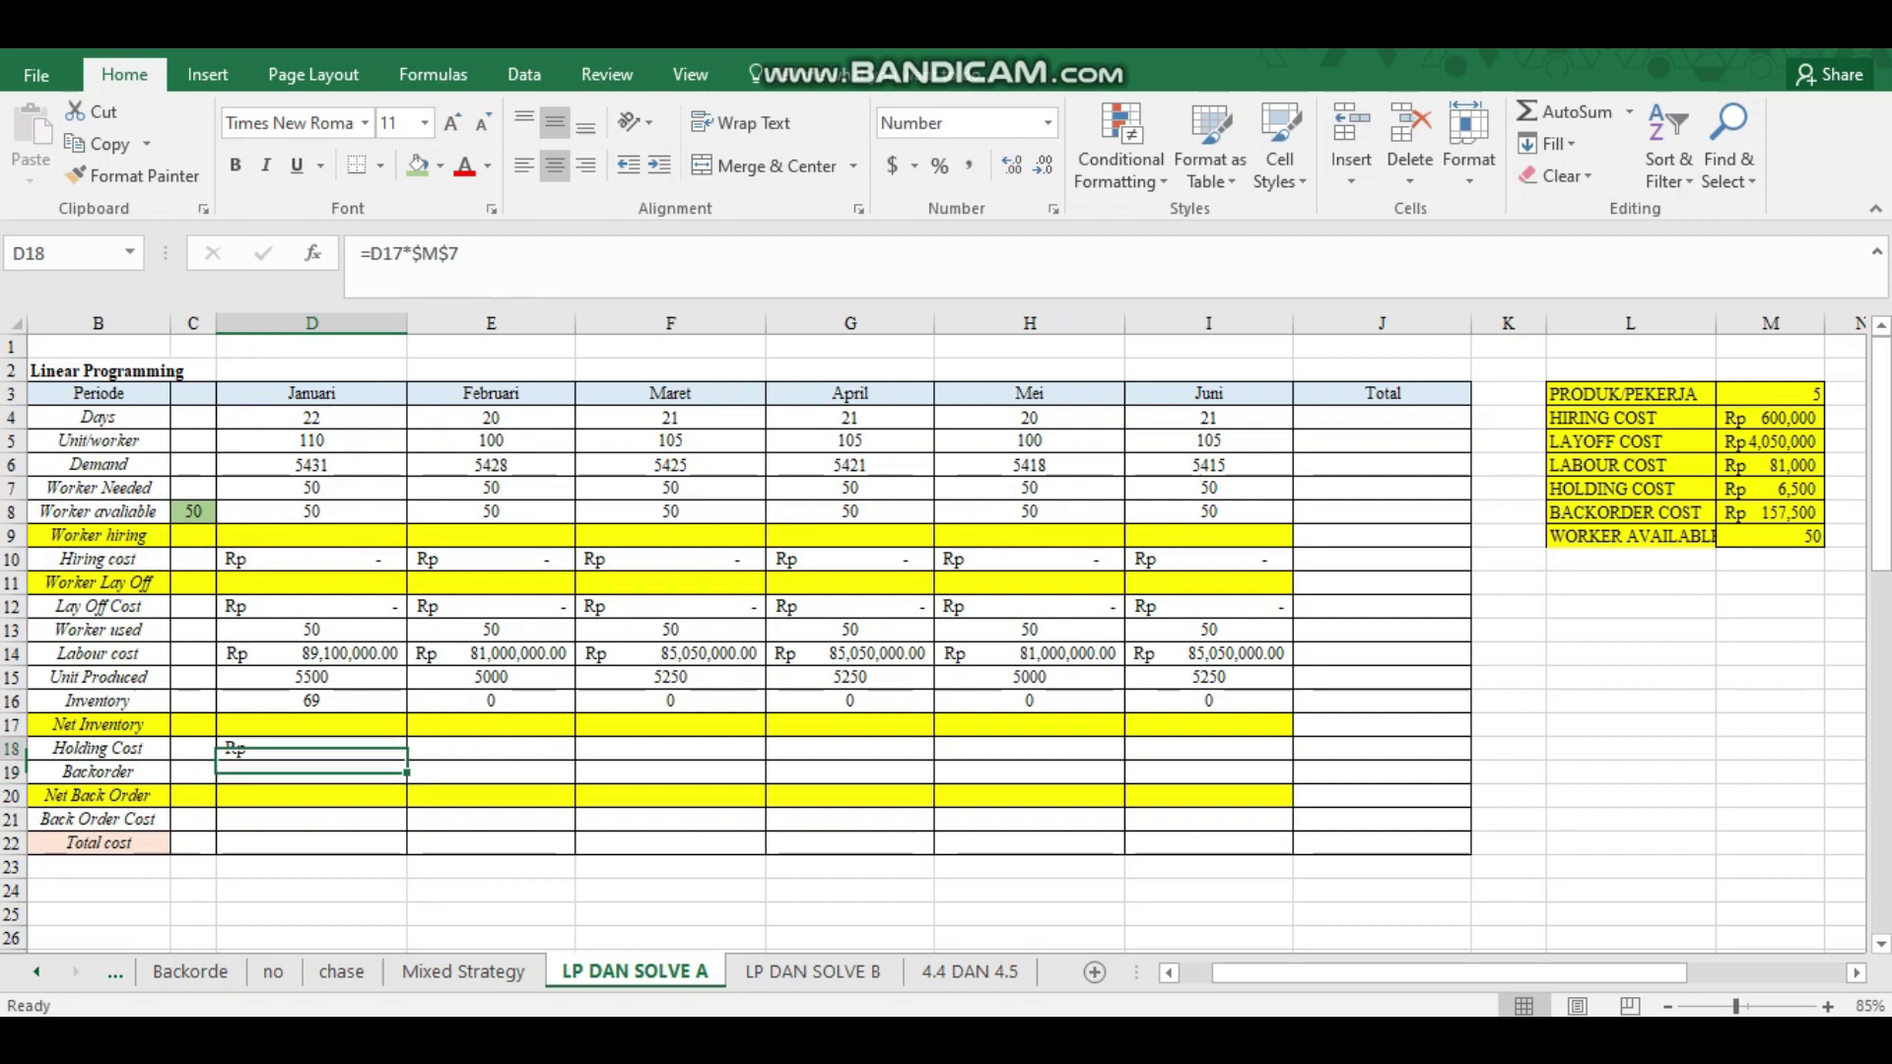
pyautogui.moveTo(407, 759); pyautogui.dragTo(1286, 751)
# Enter the Januari Backorder formula =IF((D6-D15)<0,0,D6-D15) in D19.
pyautogui.click(311, 772)
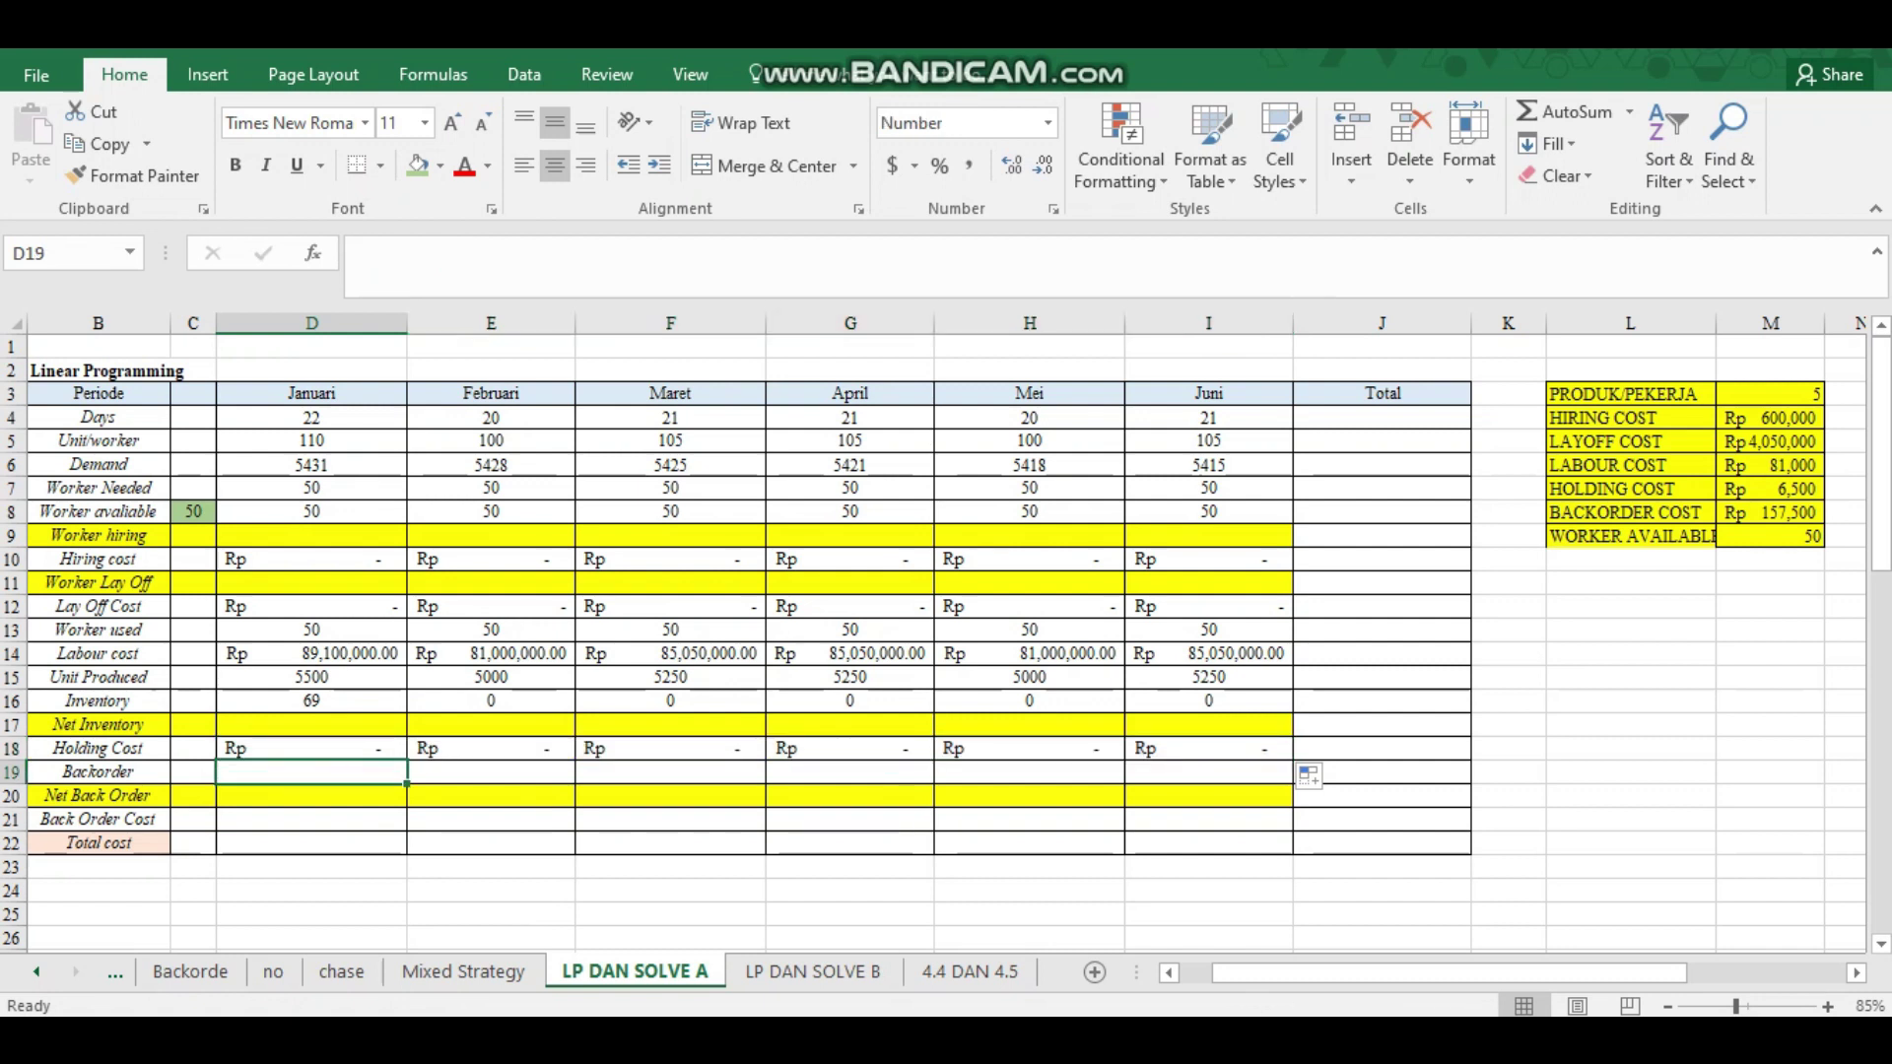
pyautogui.write('=IF((D6-D15)<0,)*0')
pyautogui.write('=')
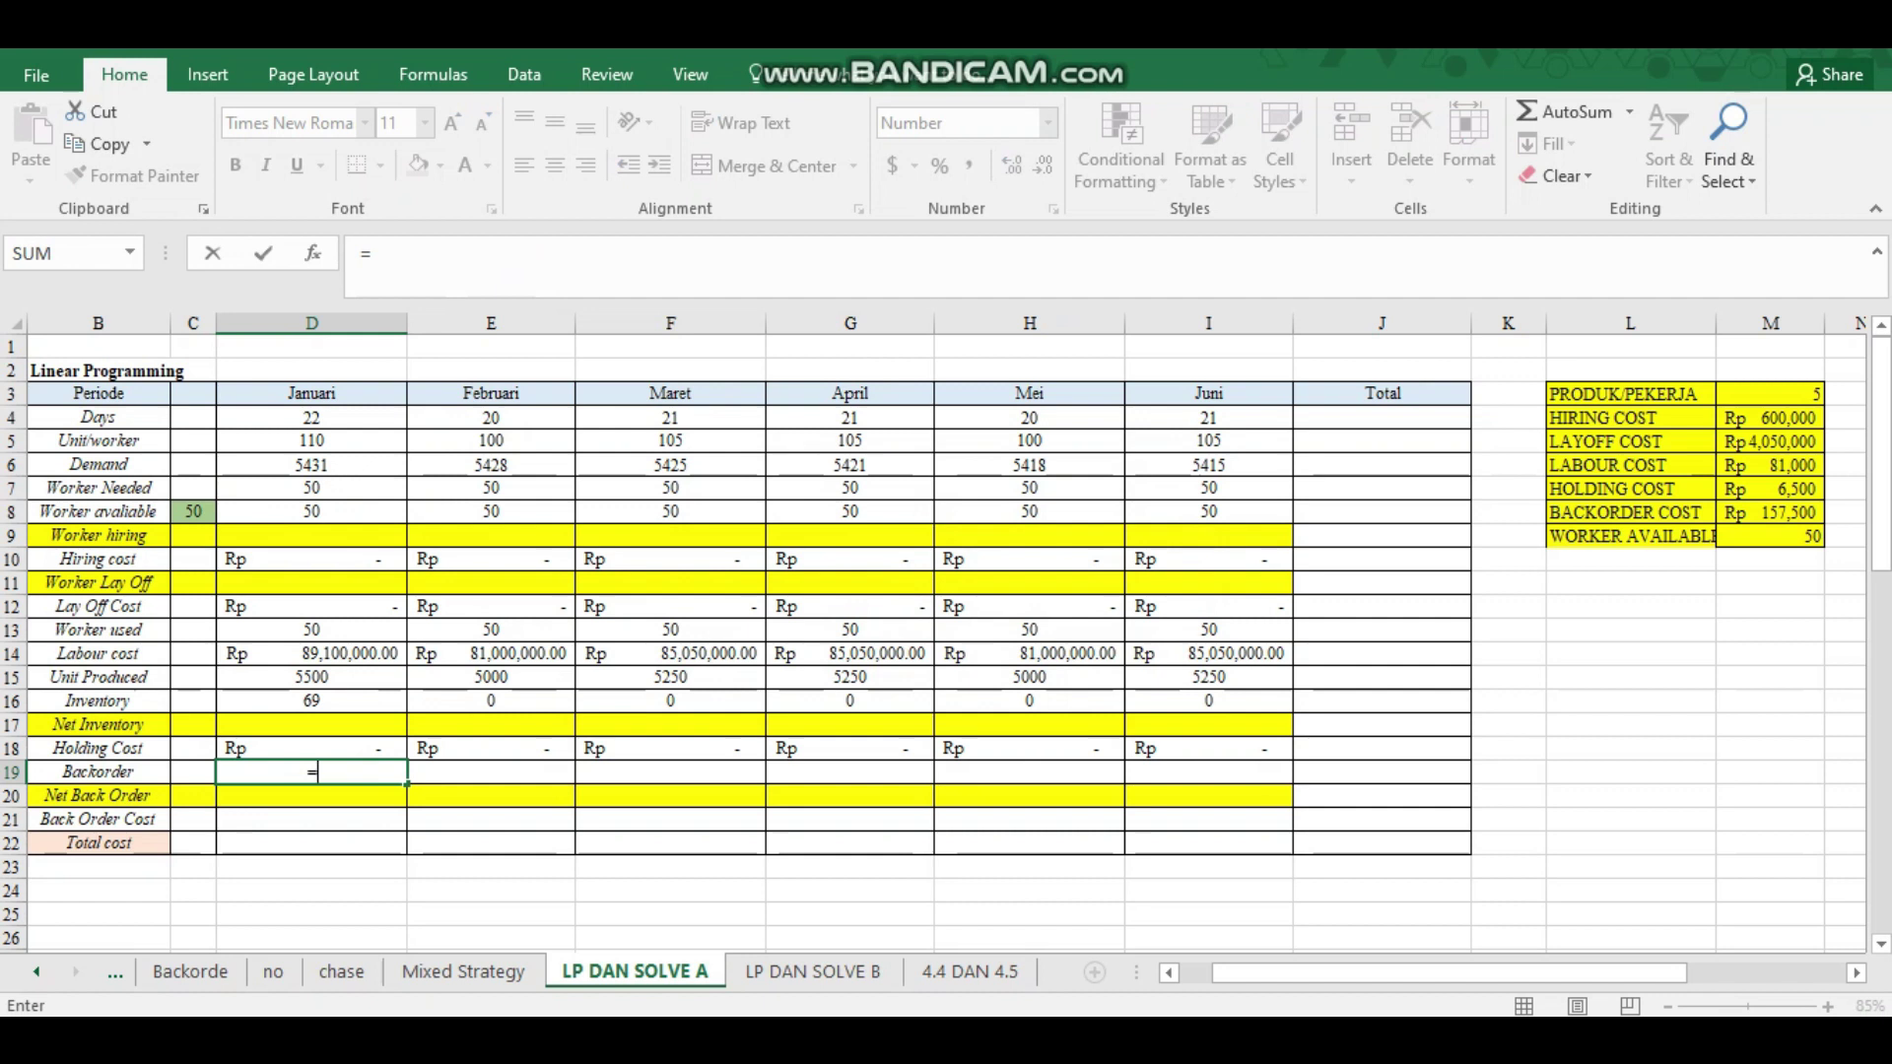
pyautogui.press('Escape')
pyautogui.press('F2')
pyautogui.press('Left')
pyautogui.press('BackSpace')
pyautogui.press('BackSpace')
pyautogui.press('Right')
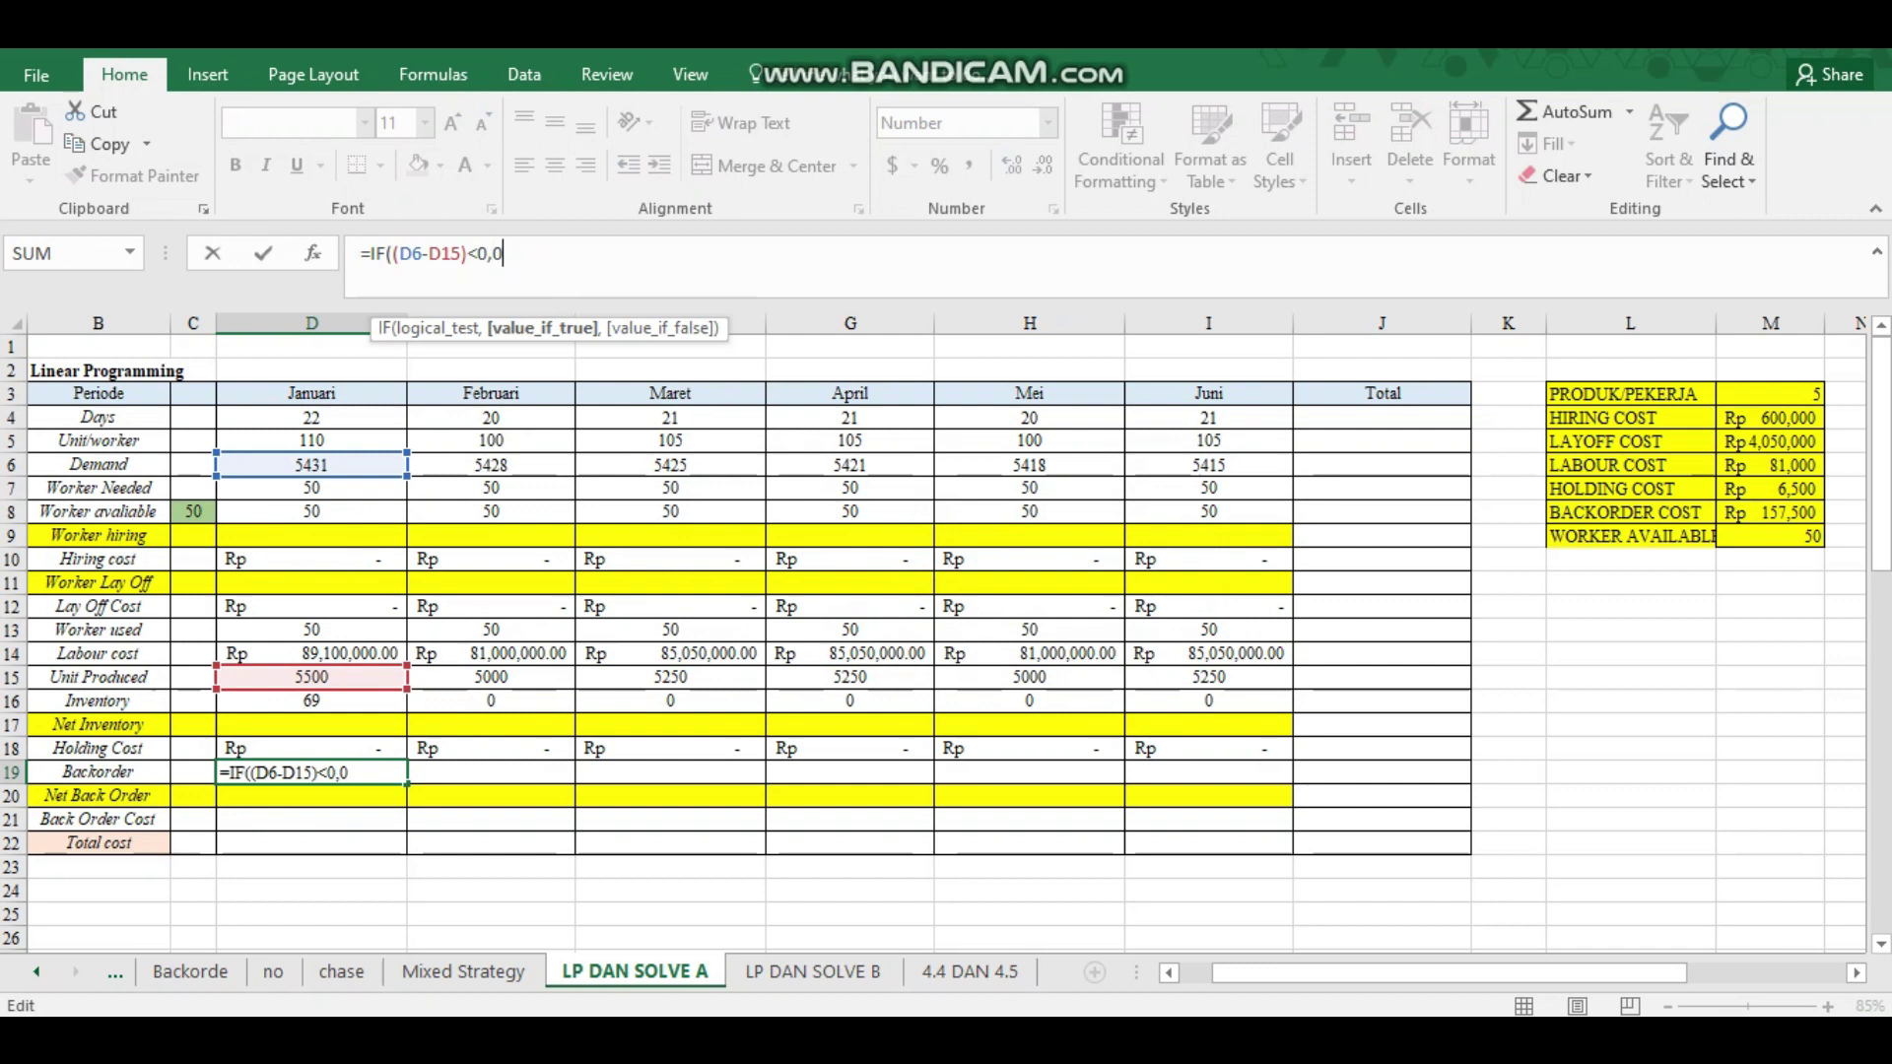
pyautogui.write(',')
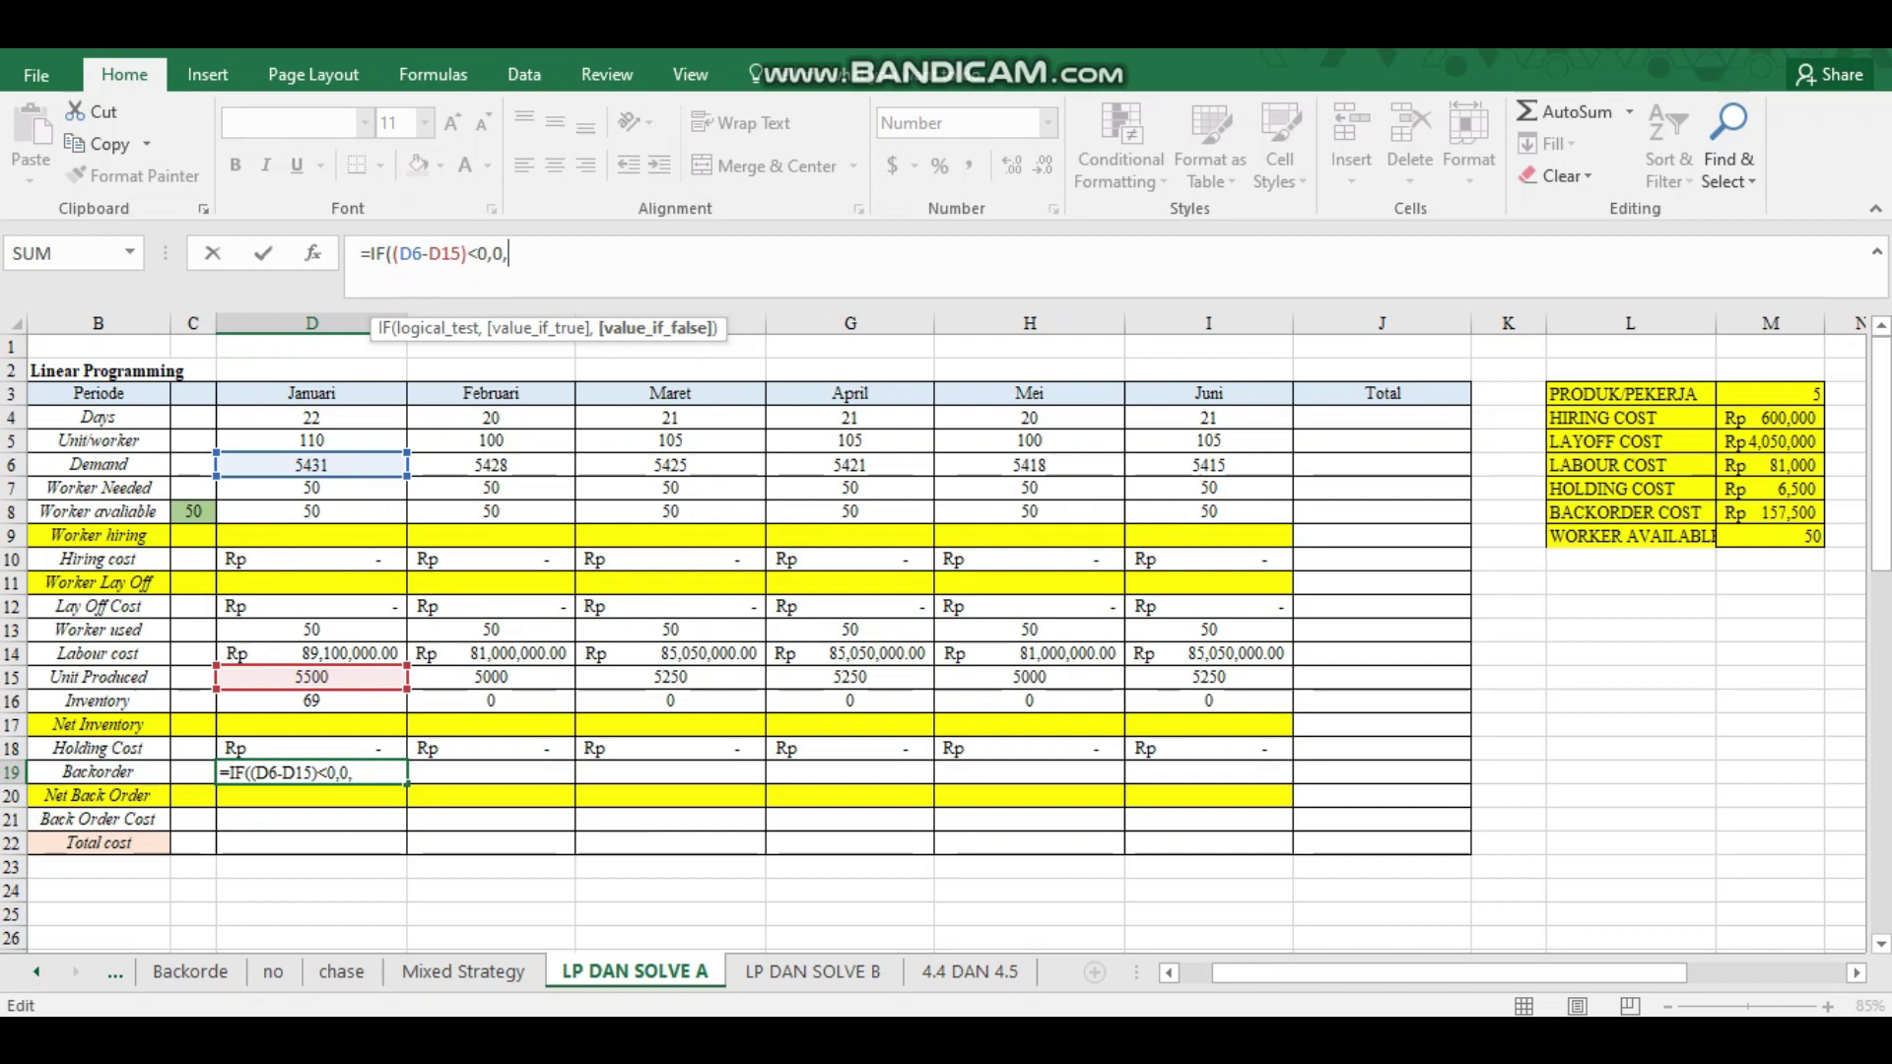
pyautogui.click(312, 465)
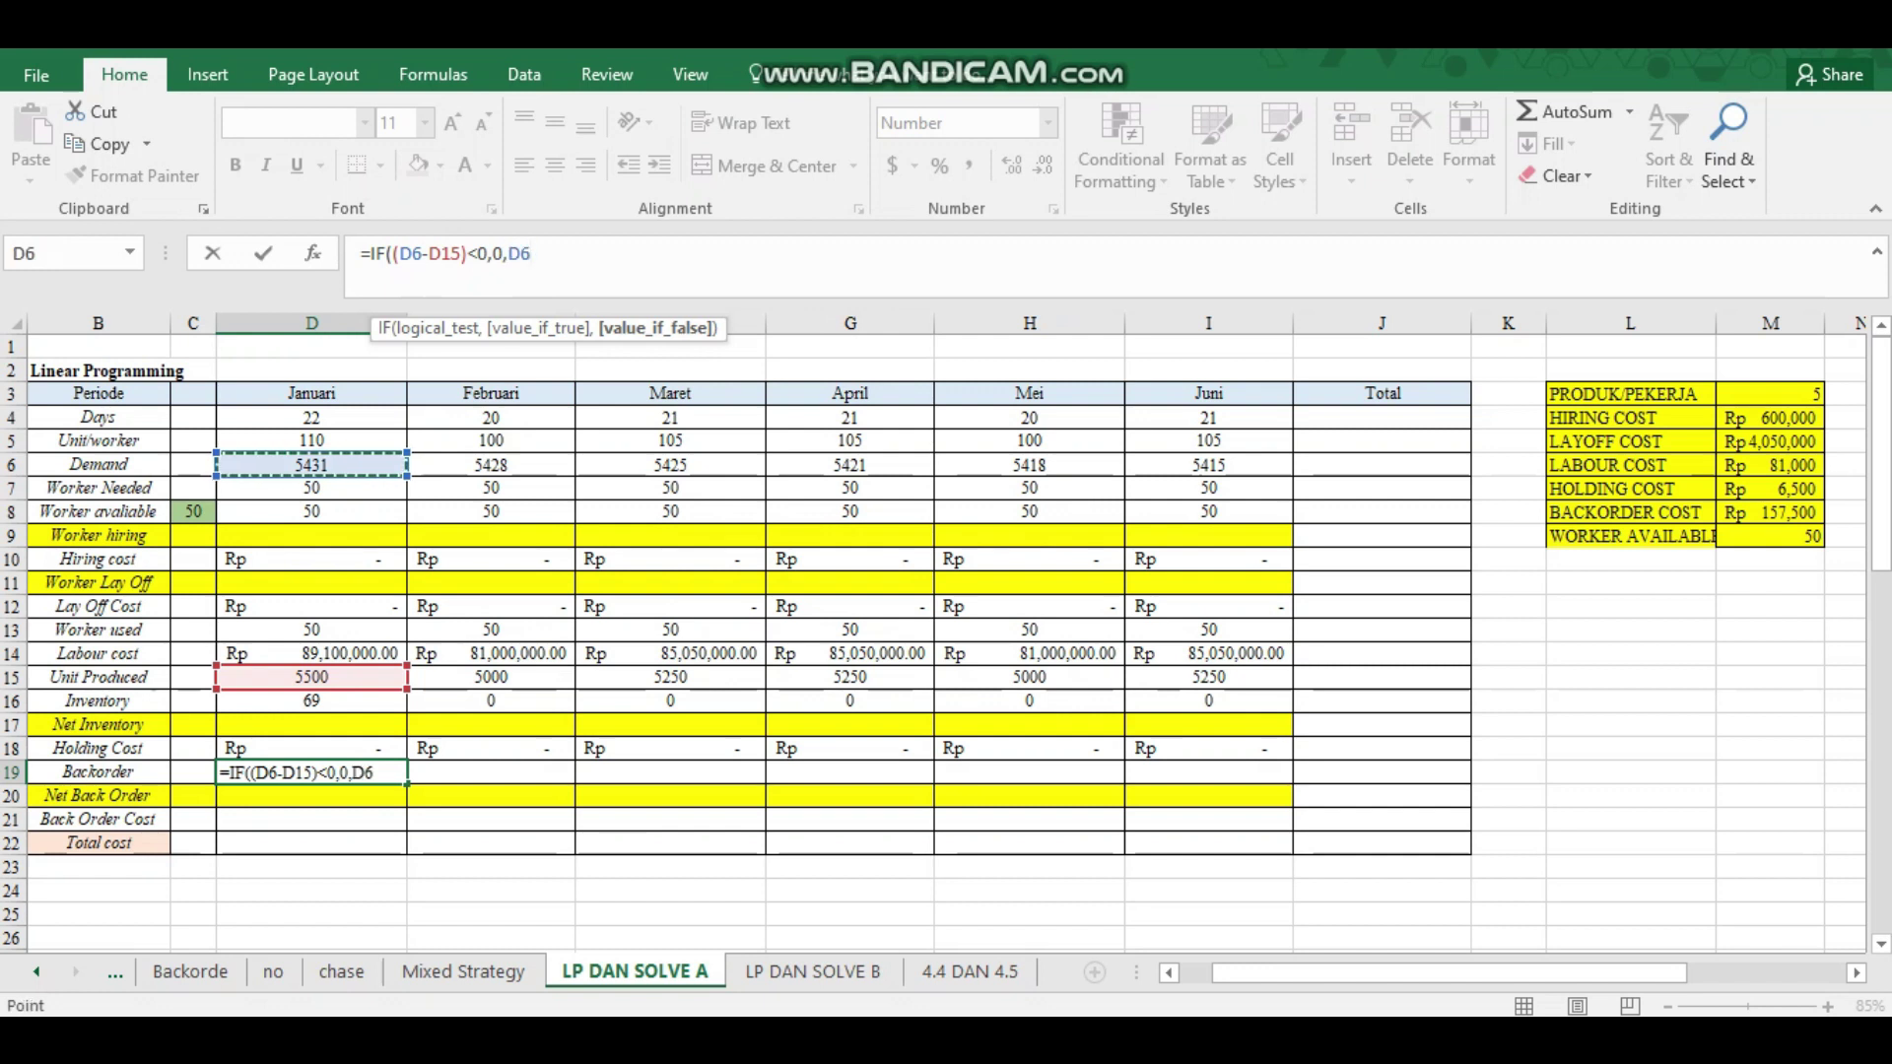
pyautogui.write('-')
pyautogui.click(312, 677)
pyautogui.write(')')
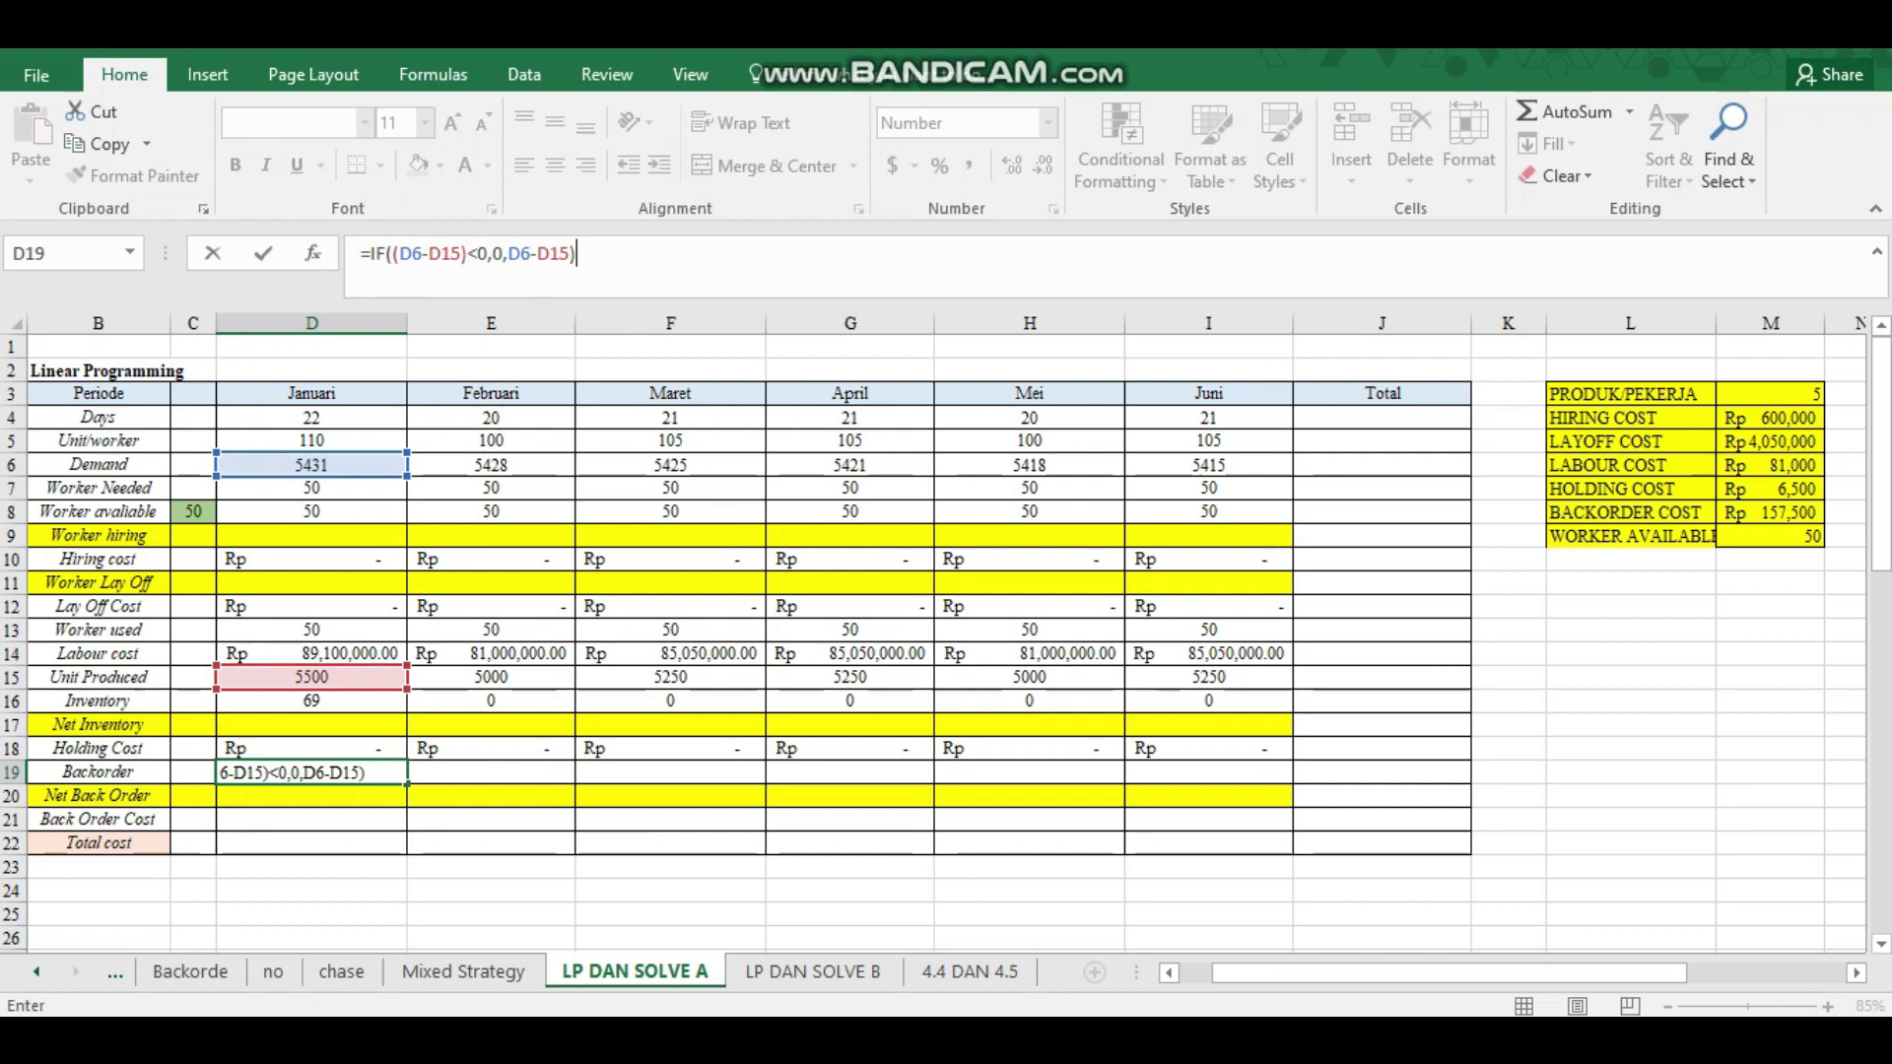
pyautogui.press('Return')
pyautogui.click(311, 771)
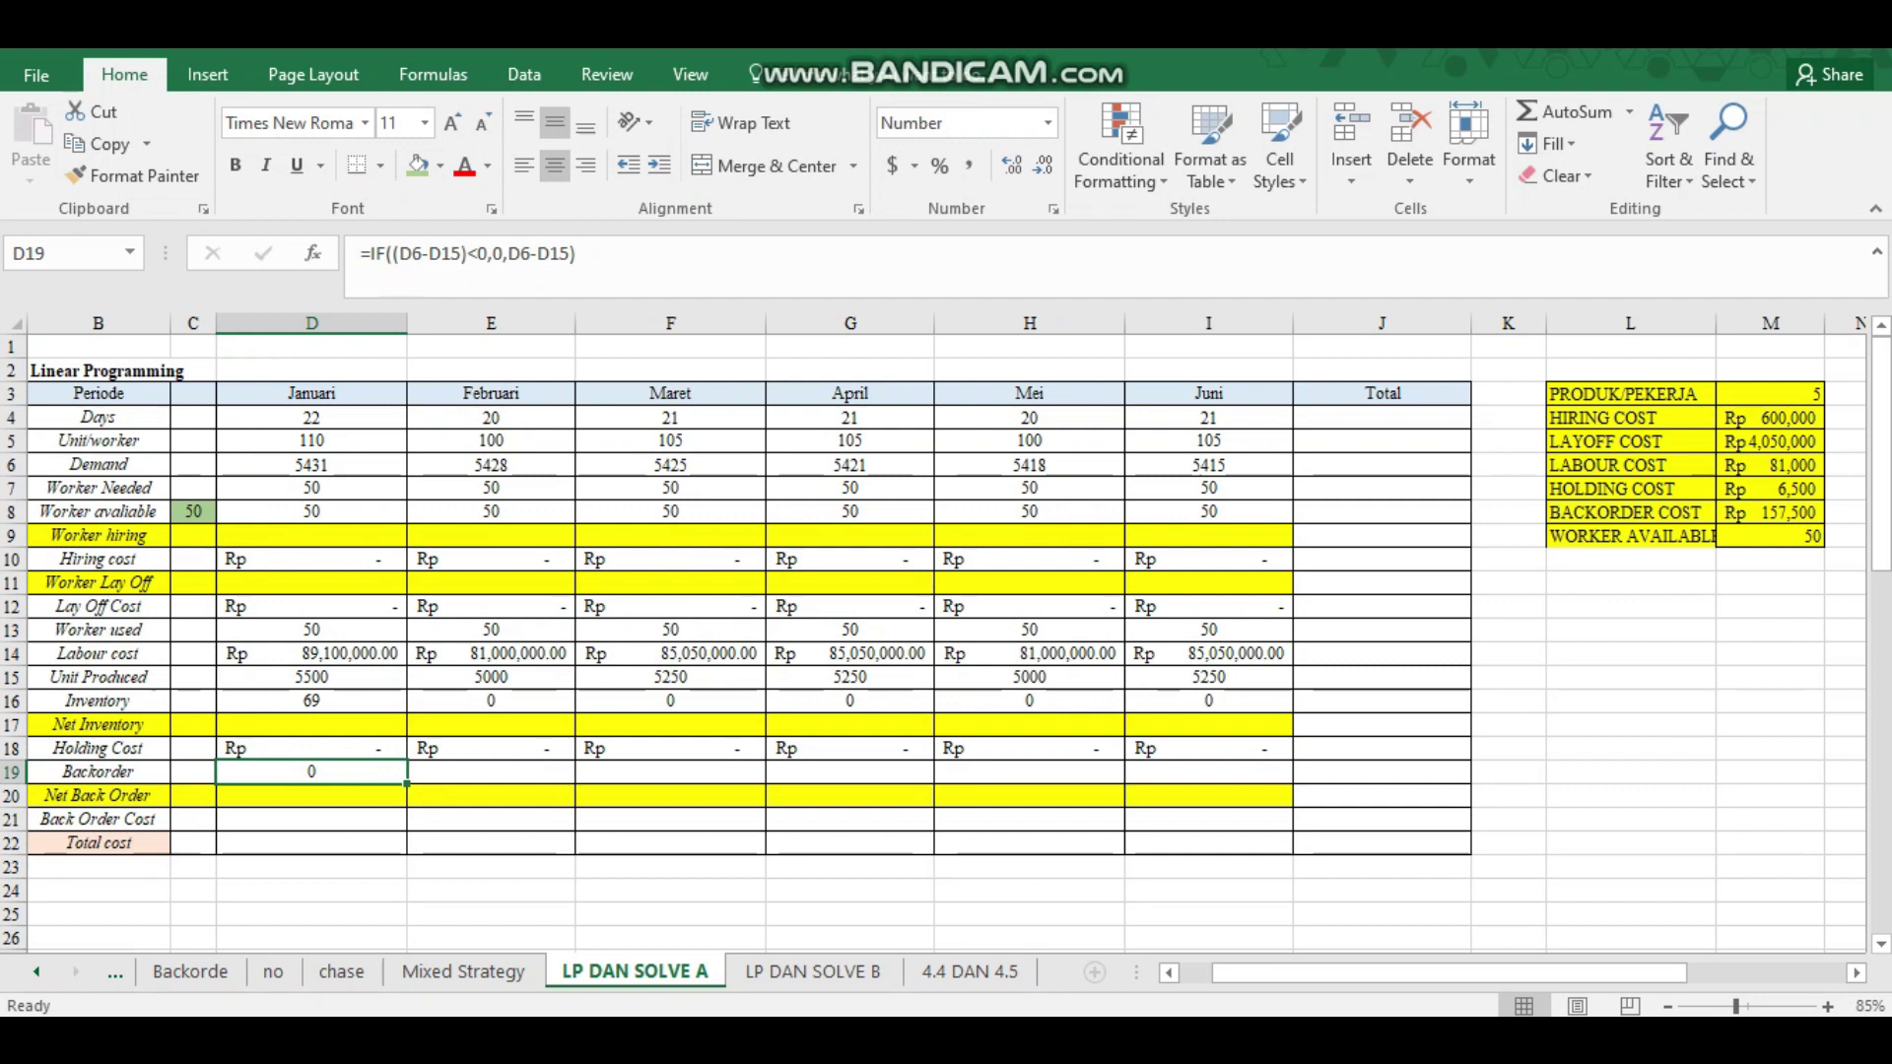
# Start the Februari Backorder IF formula in E19 with the test (E6-E15-D16+D19)<0 and 0 as the value if true.
pyautogui.click(491, 772)
pyautogui.doubleClick(491, 772)
pyautogui.press('Escape')
pyautogui.write('=if')
pyautogui.press('BackSpace')
pyautogui.press('BackSpace')
pyautogui.write('9')
pyautogui.press('BackSpace')
pyautogui.write('if')
pyautogui.press('Tab')
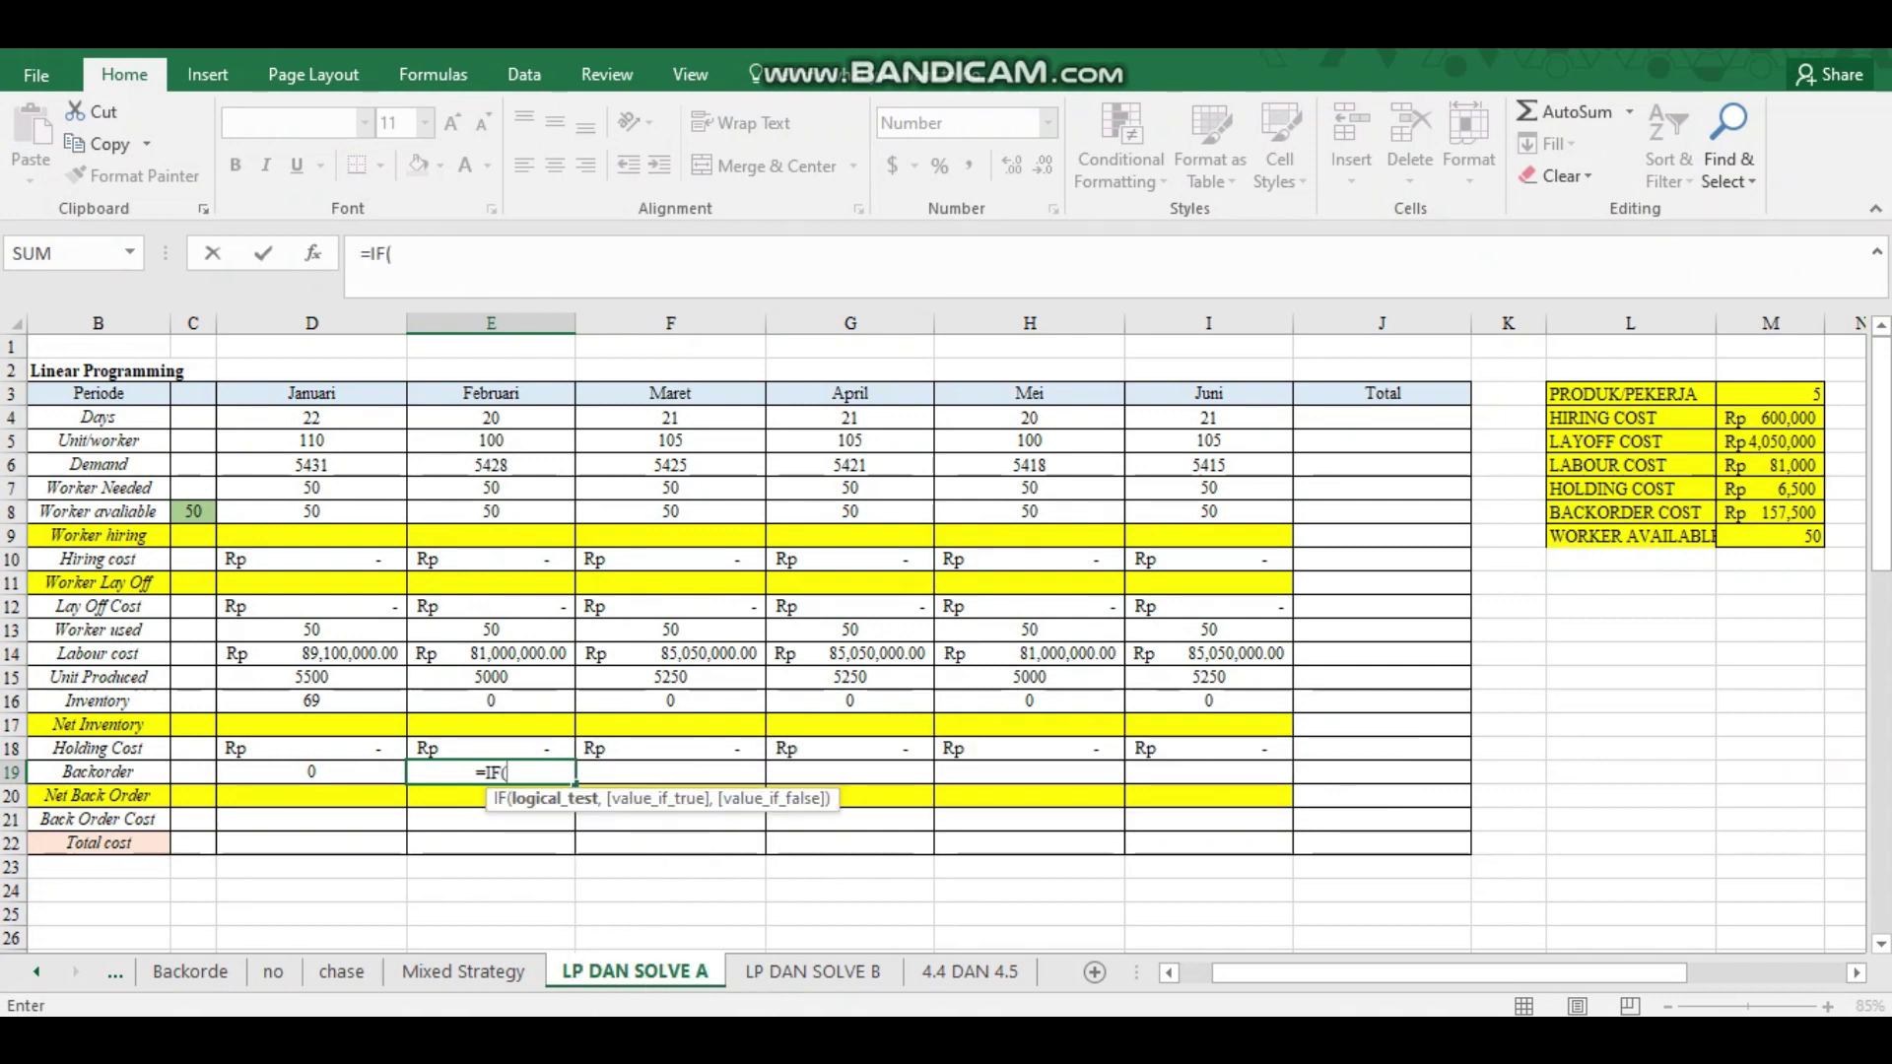
pyautogui.write('(')
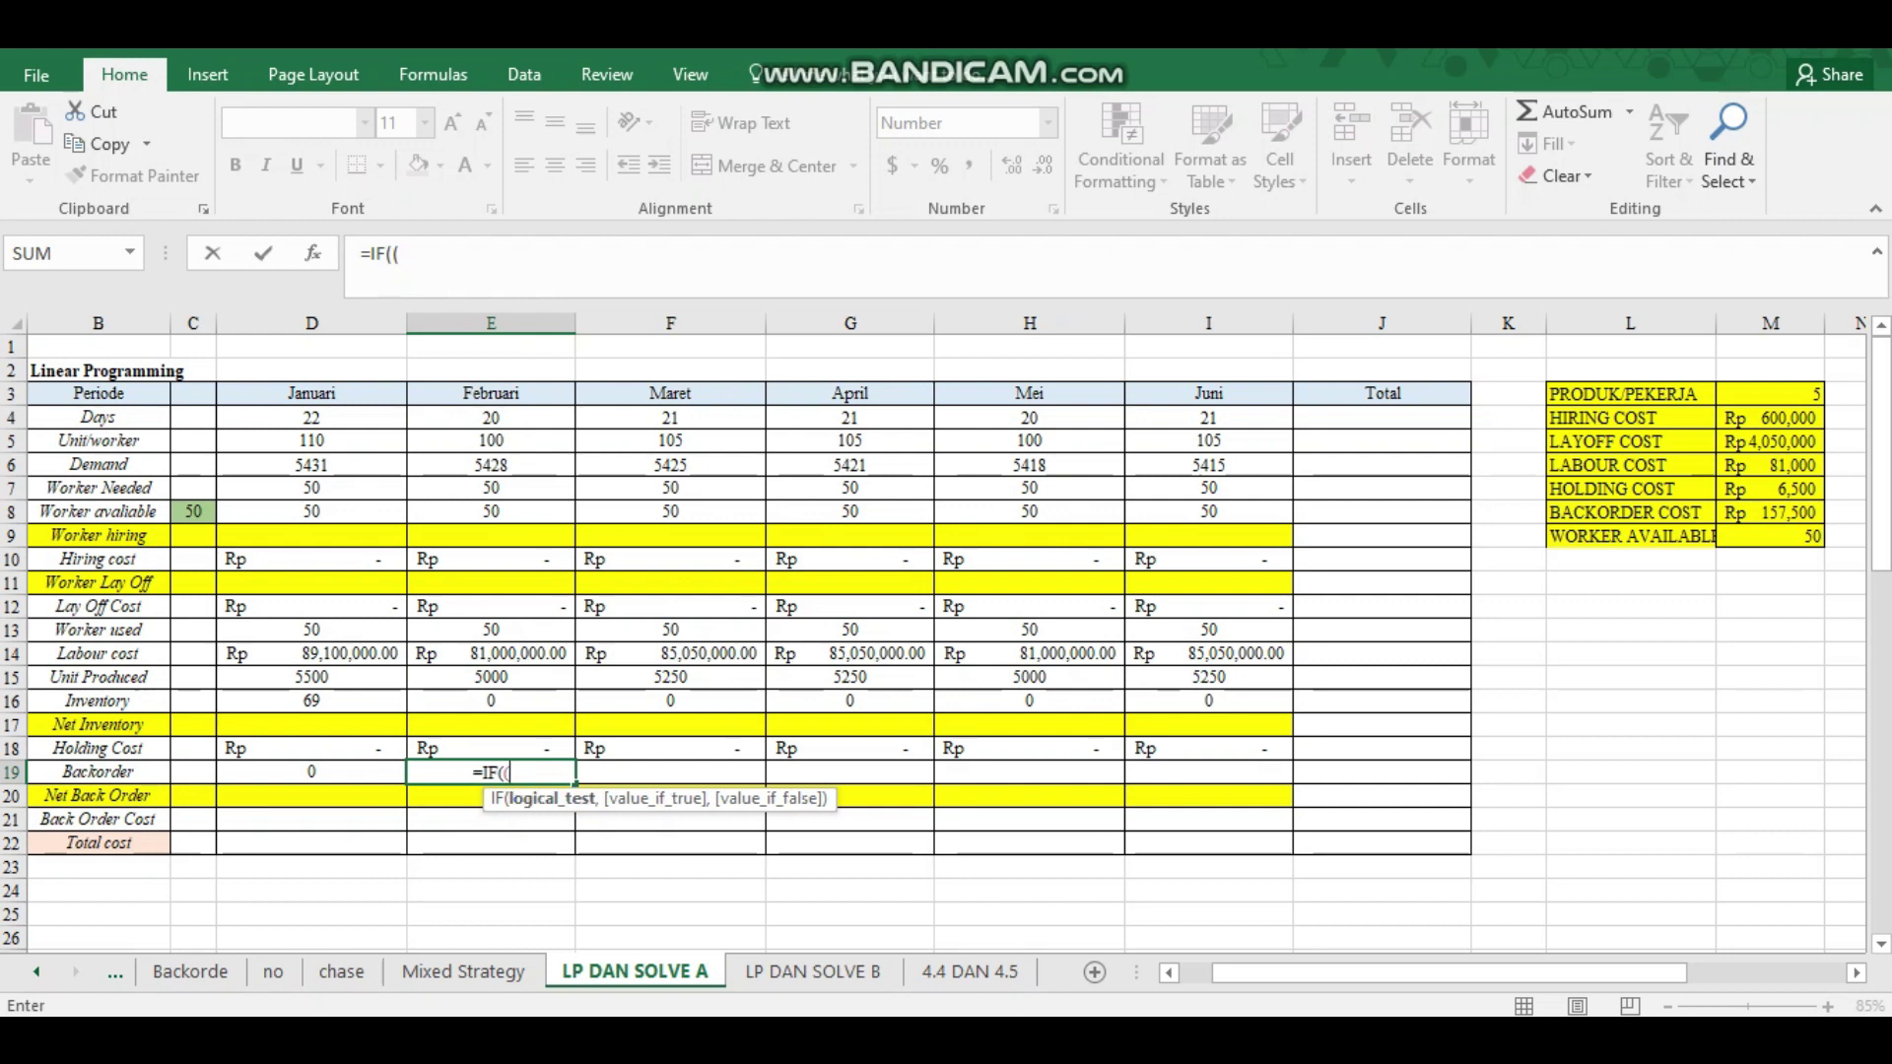
pyautogui.click(491, 465)
pyautogui.write('-')
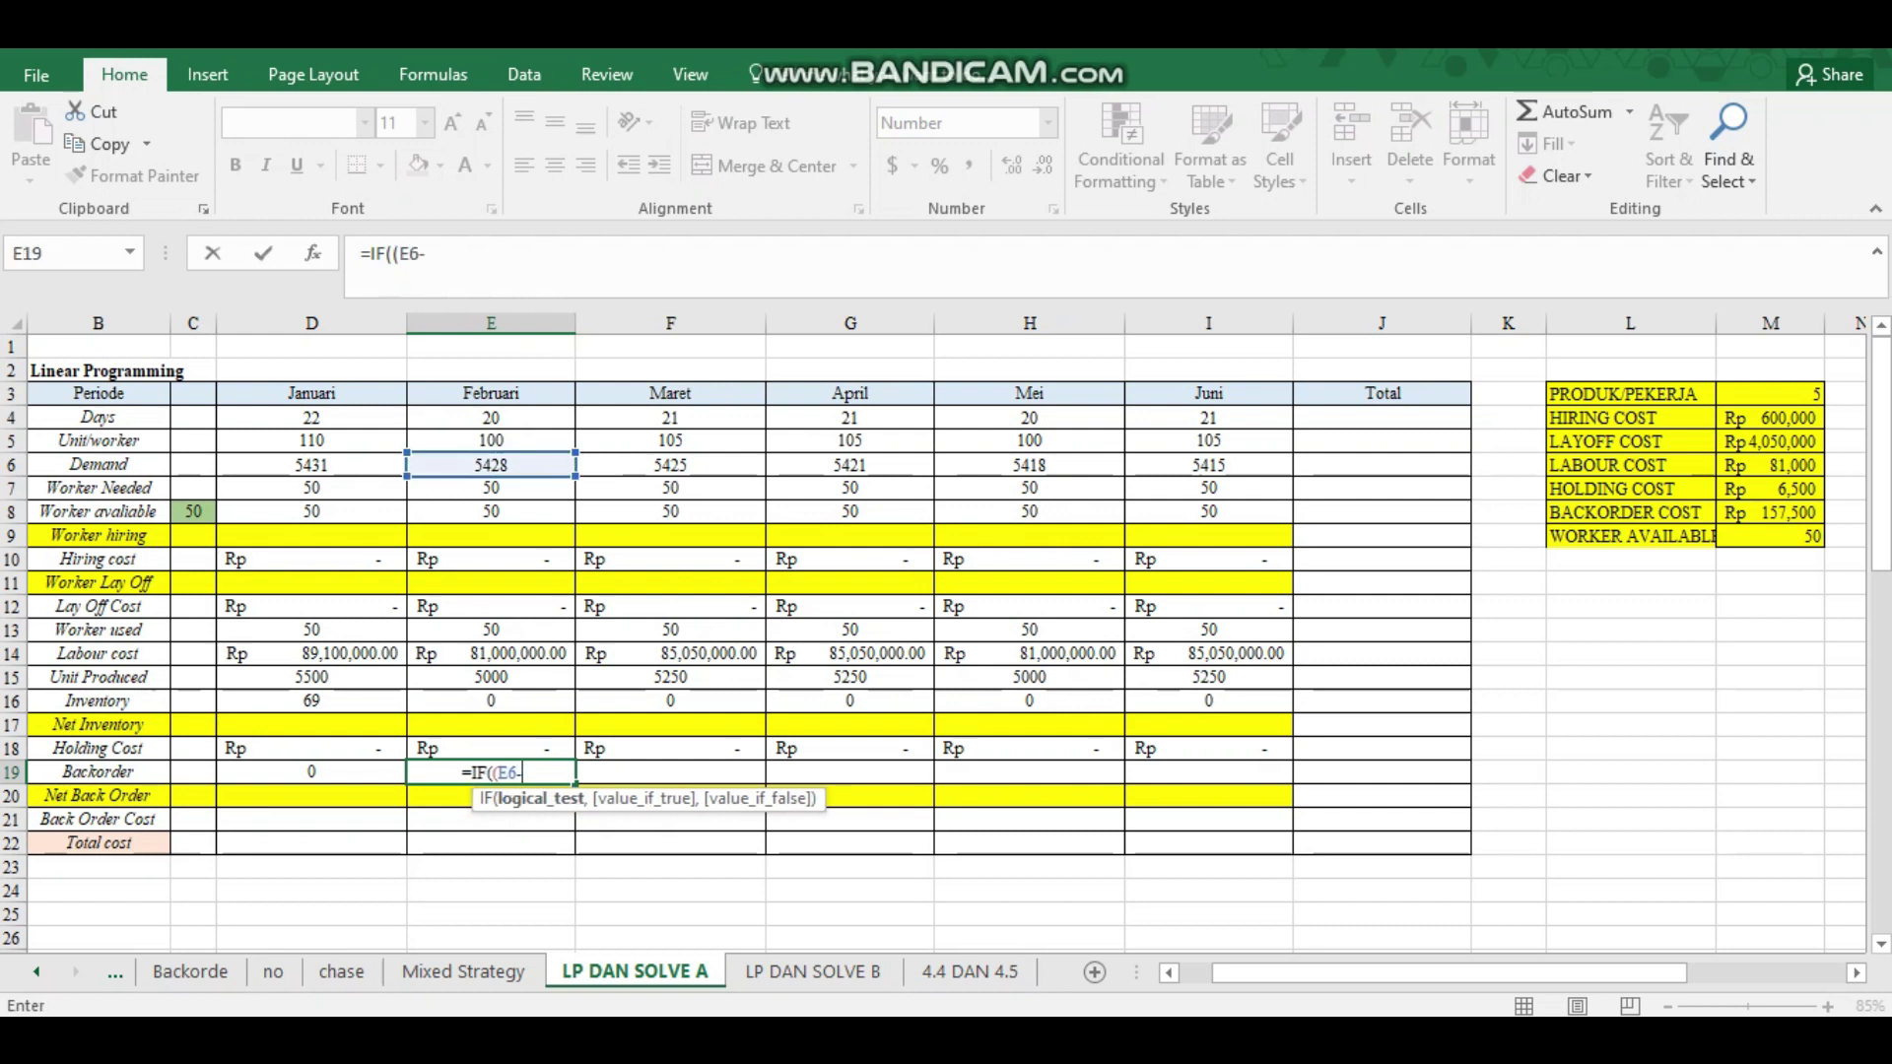
pyautogui.click(491, 676)
pyautogui.write('-')
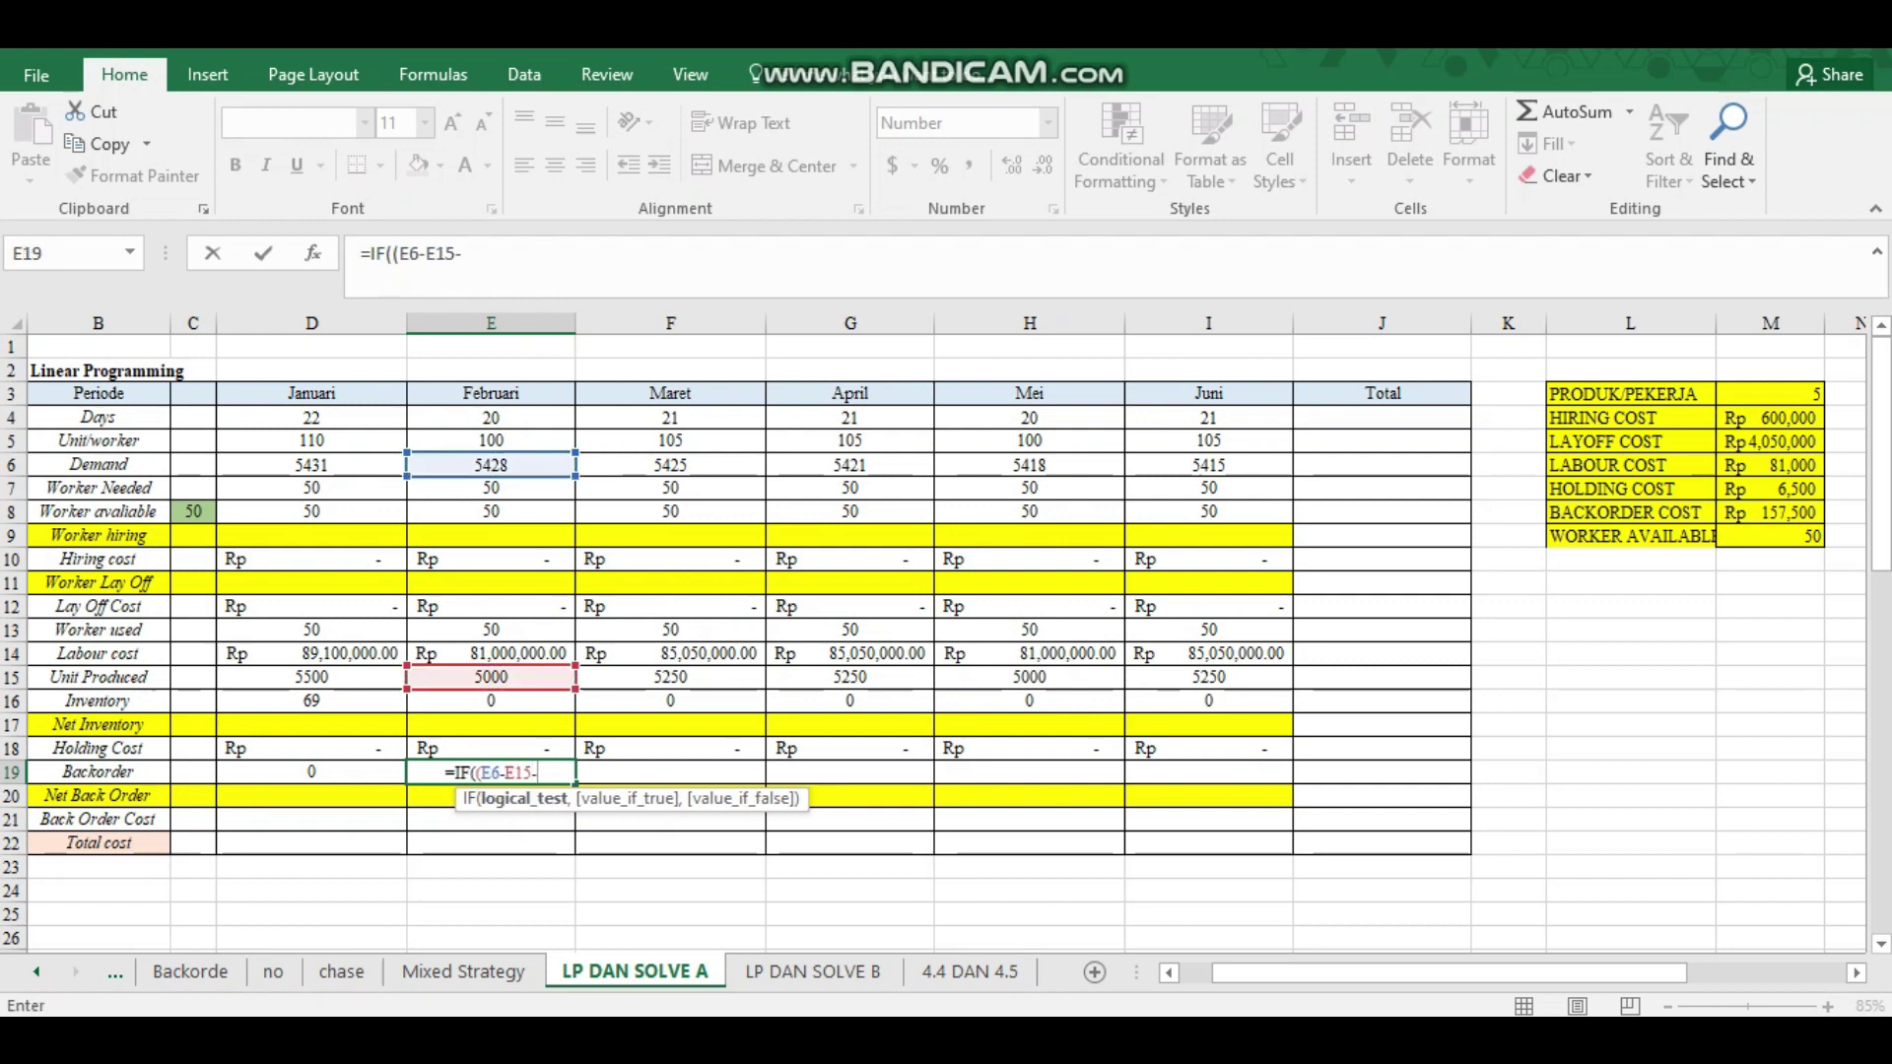
pyautogui.click(311, 700)
pyautogui.write('+')
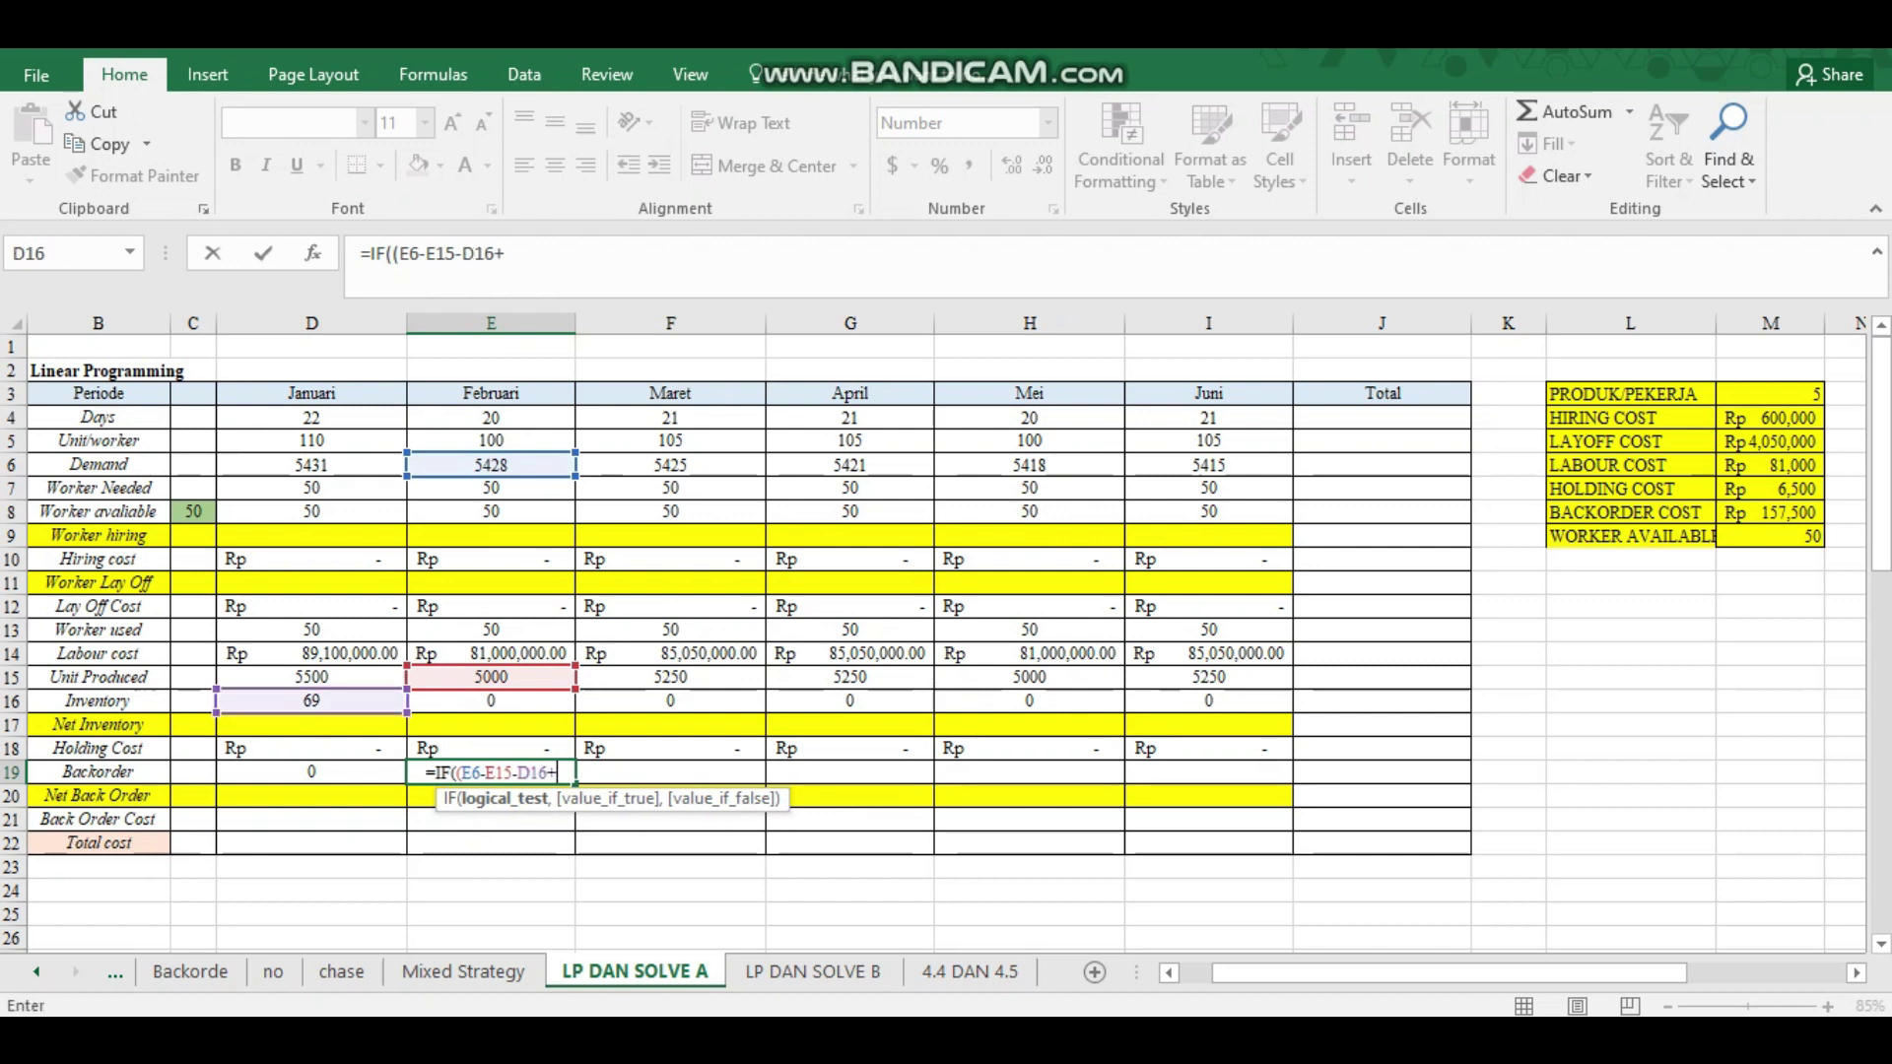
pyautogui.click(311, 772)
pyautogui.write(')')
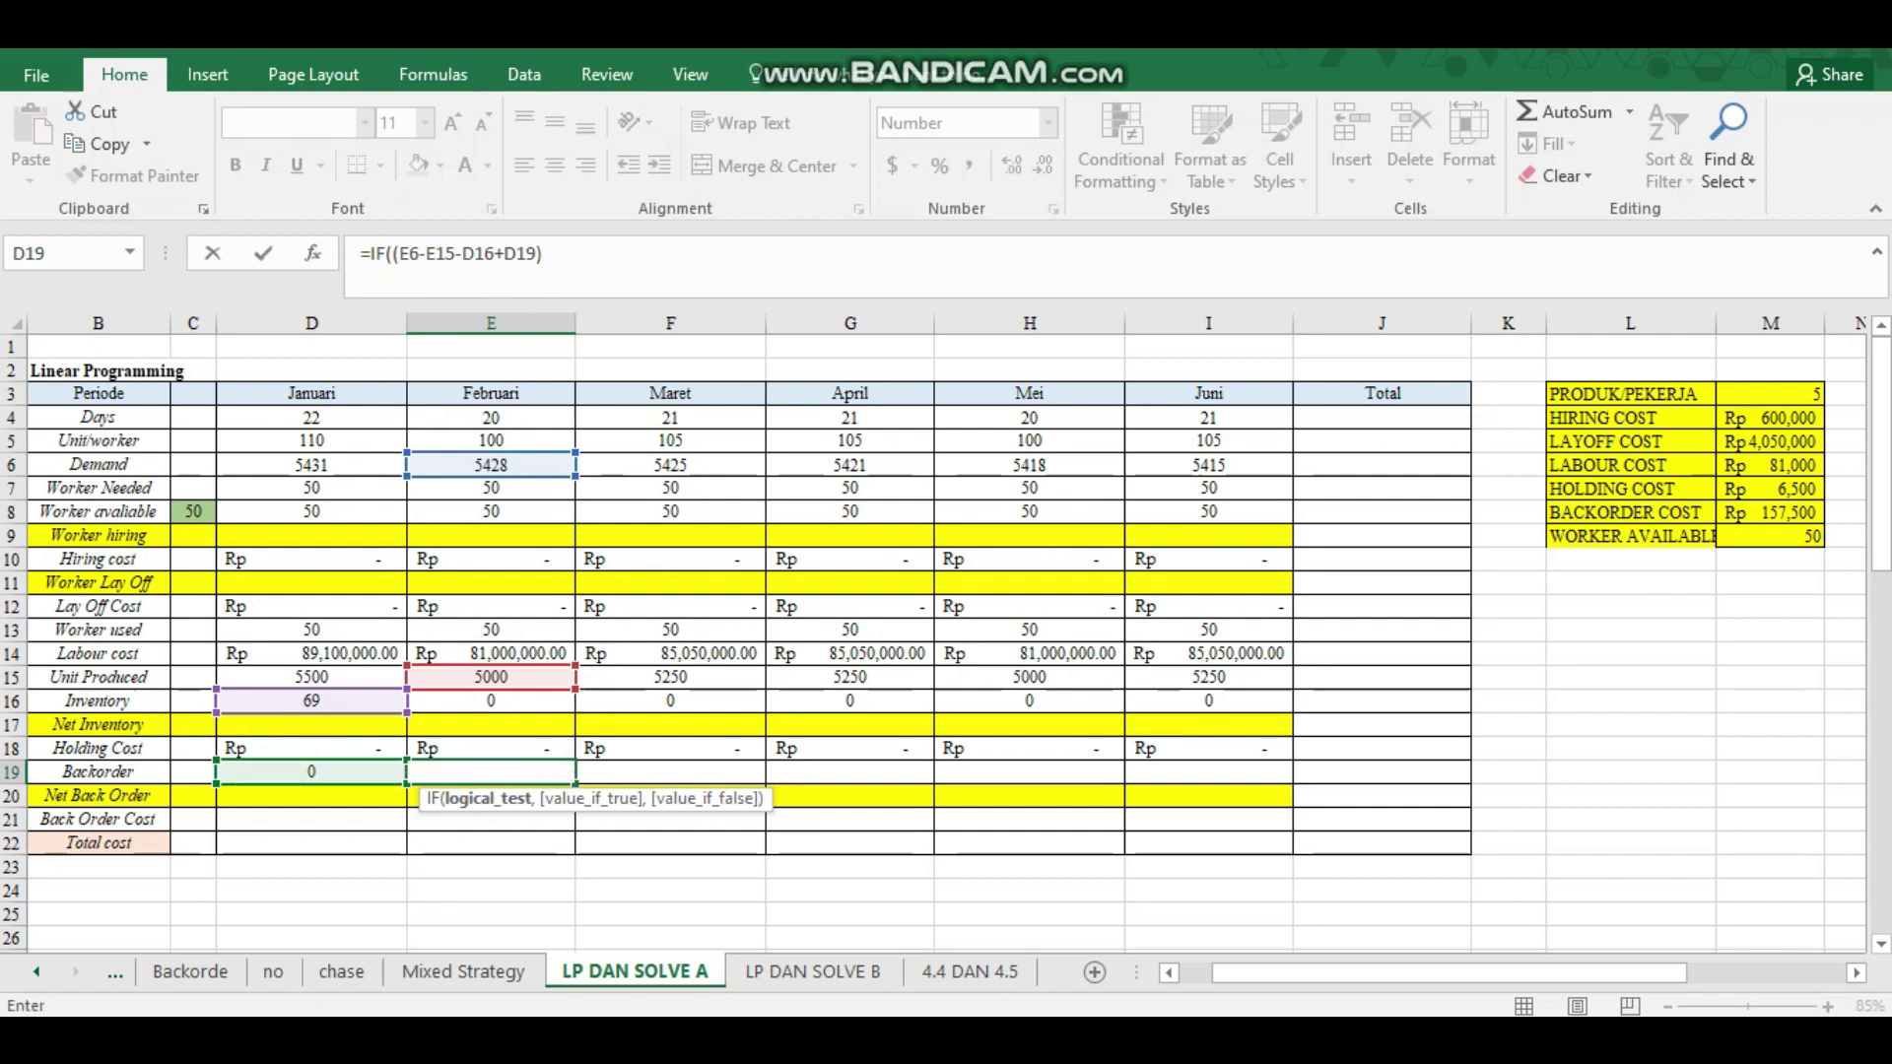
pyautogui.write('<0,0,')
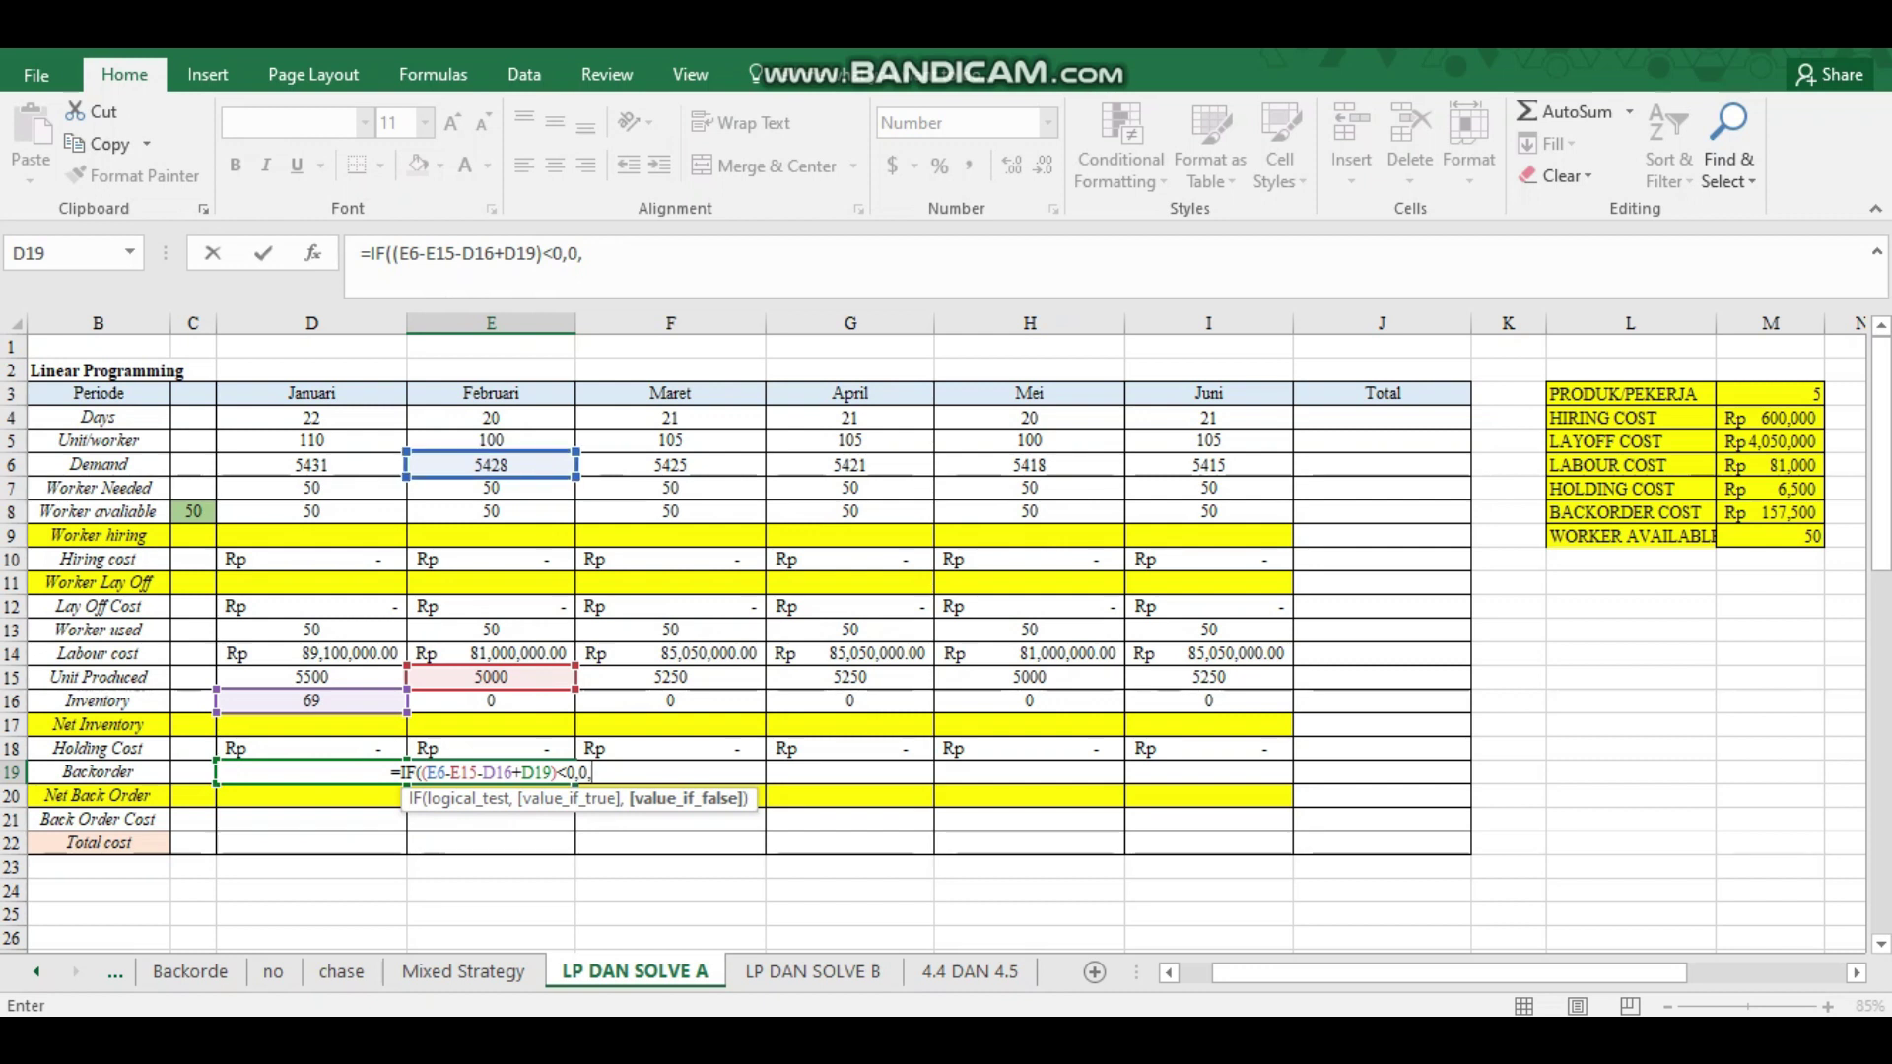
# Complete the E19 Backorder formula with (E6-E15-D16+D19) as the value if false, accepting the closing-parenthesis correction.
pyautogui.write('(')
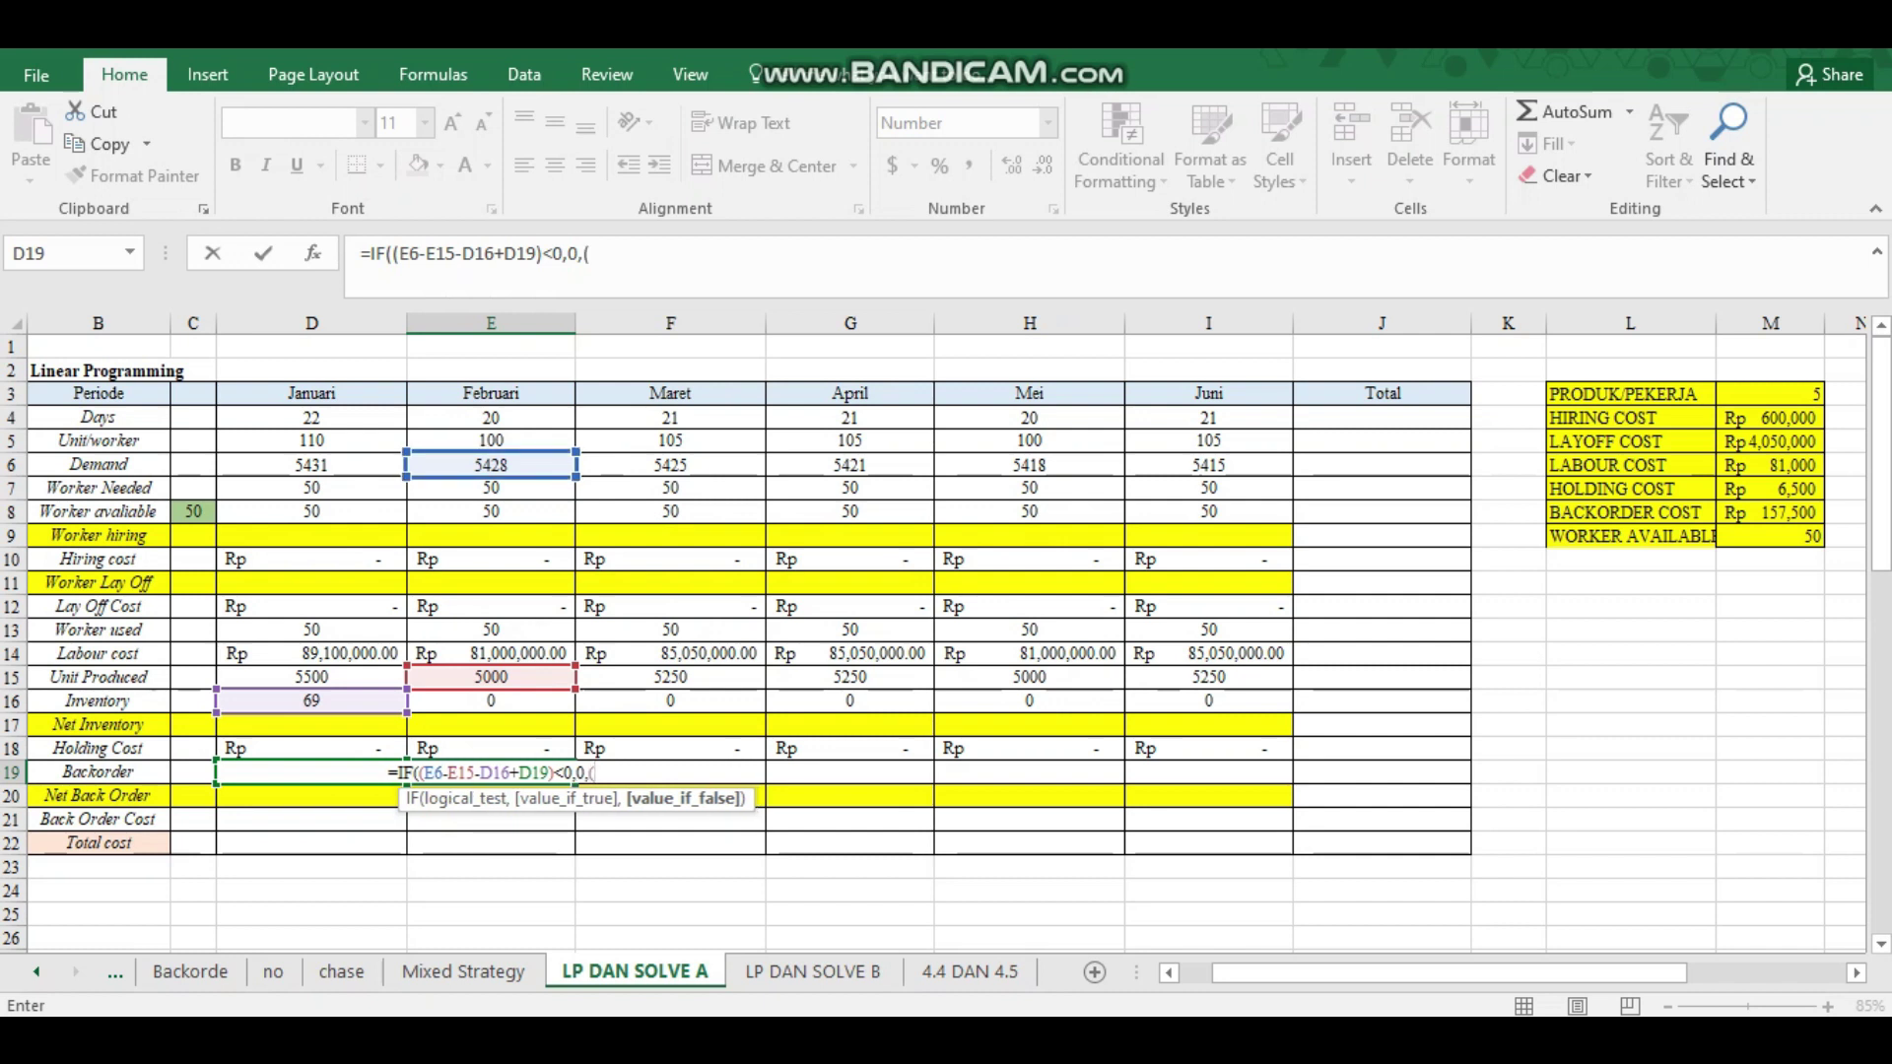
pyautogui.click(491, 465)
pyautogui.write('-')
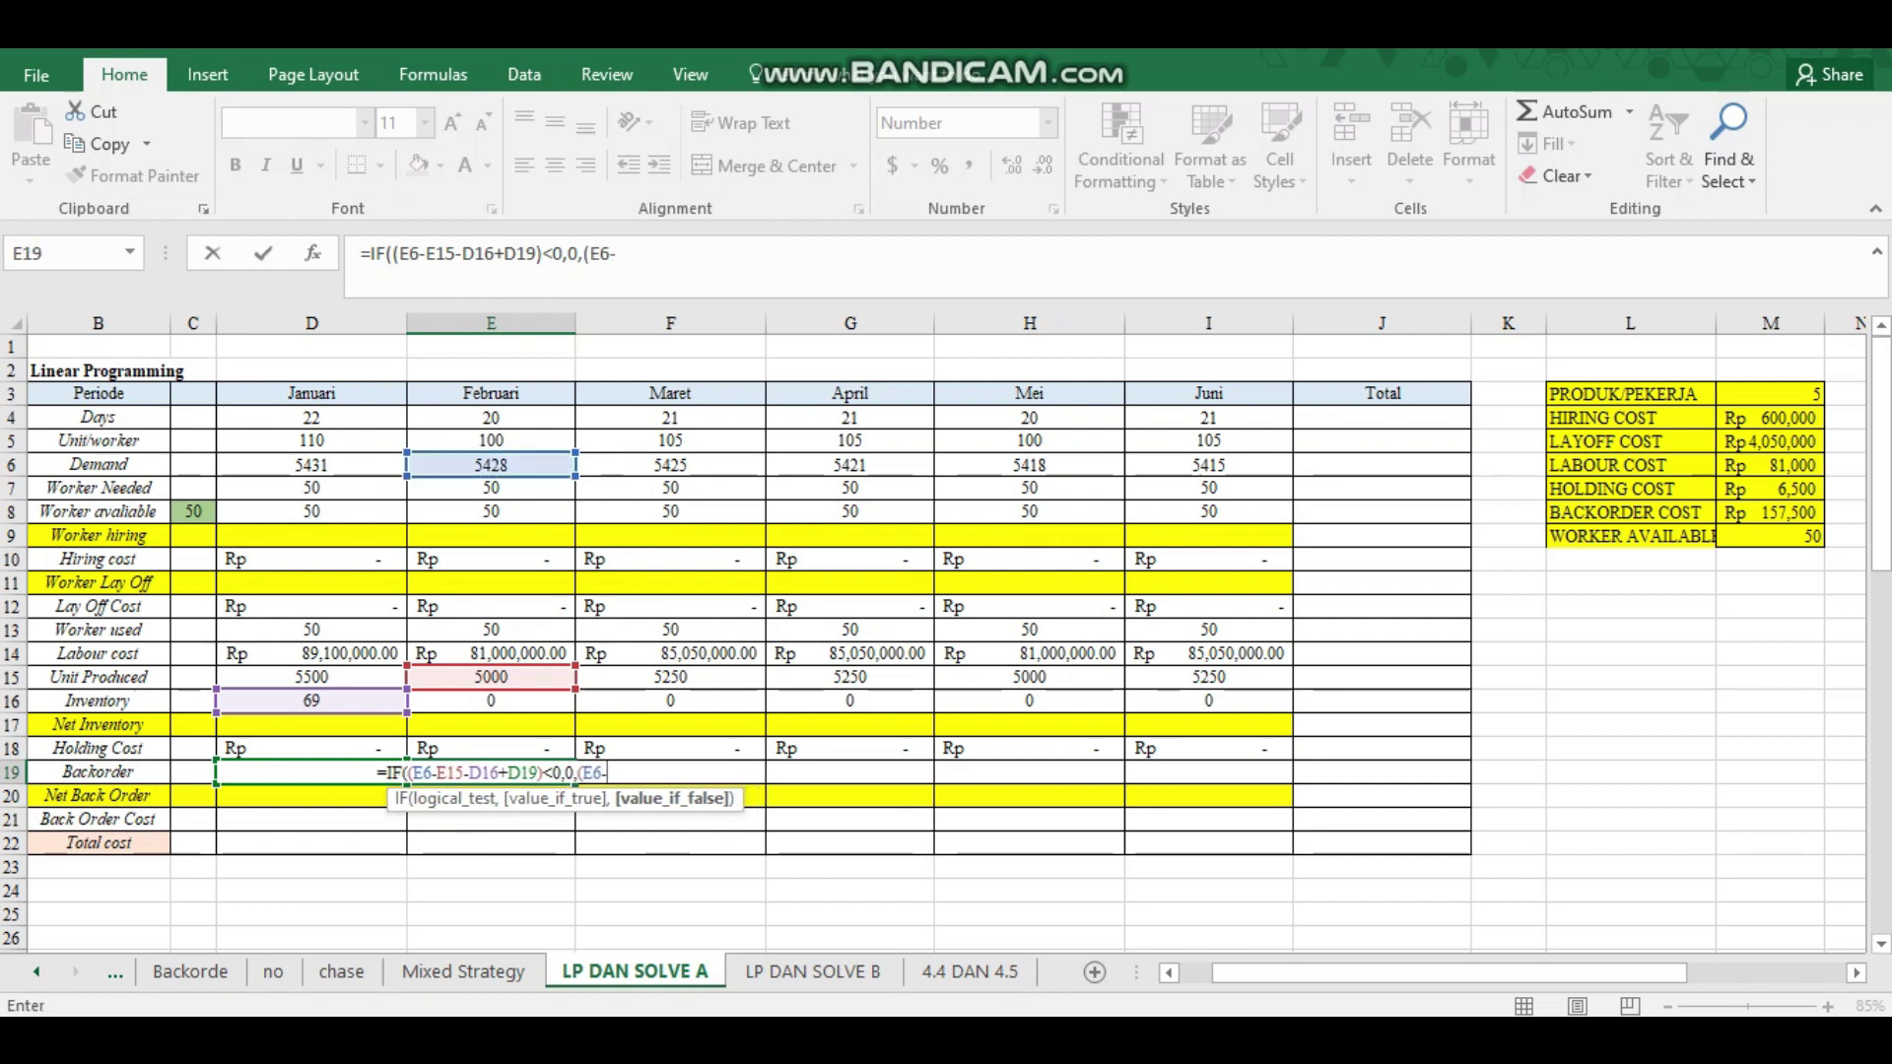
pyautogui.click(491, 677)
pyautogui.write('-')
pyautogui.click(312, 701)
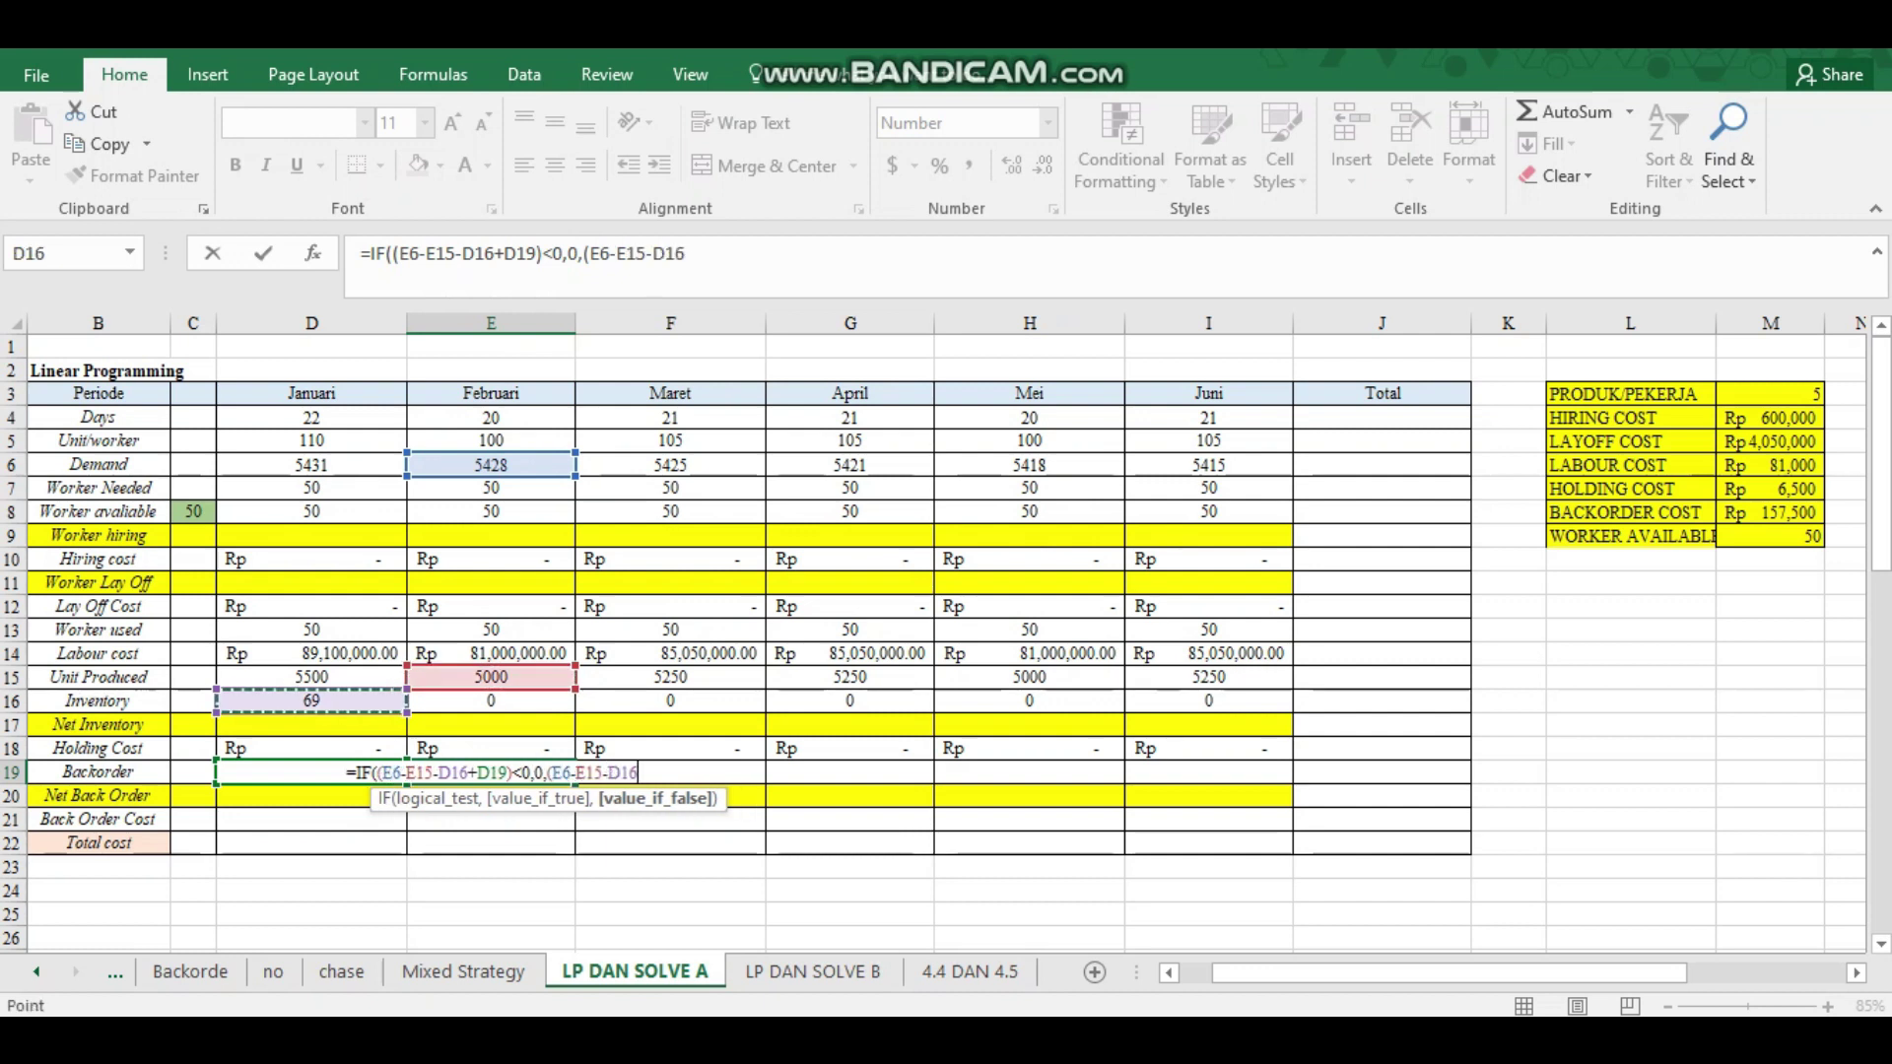
pyautogui.write('+')
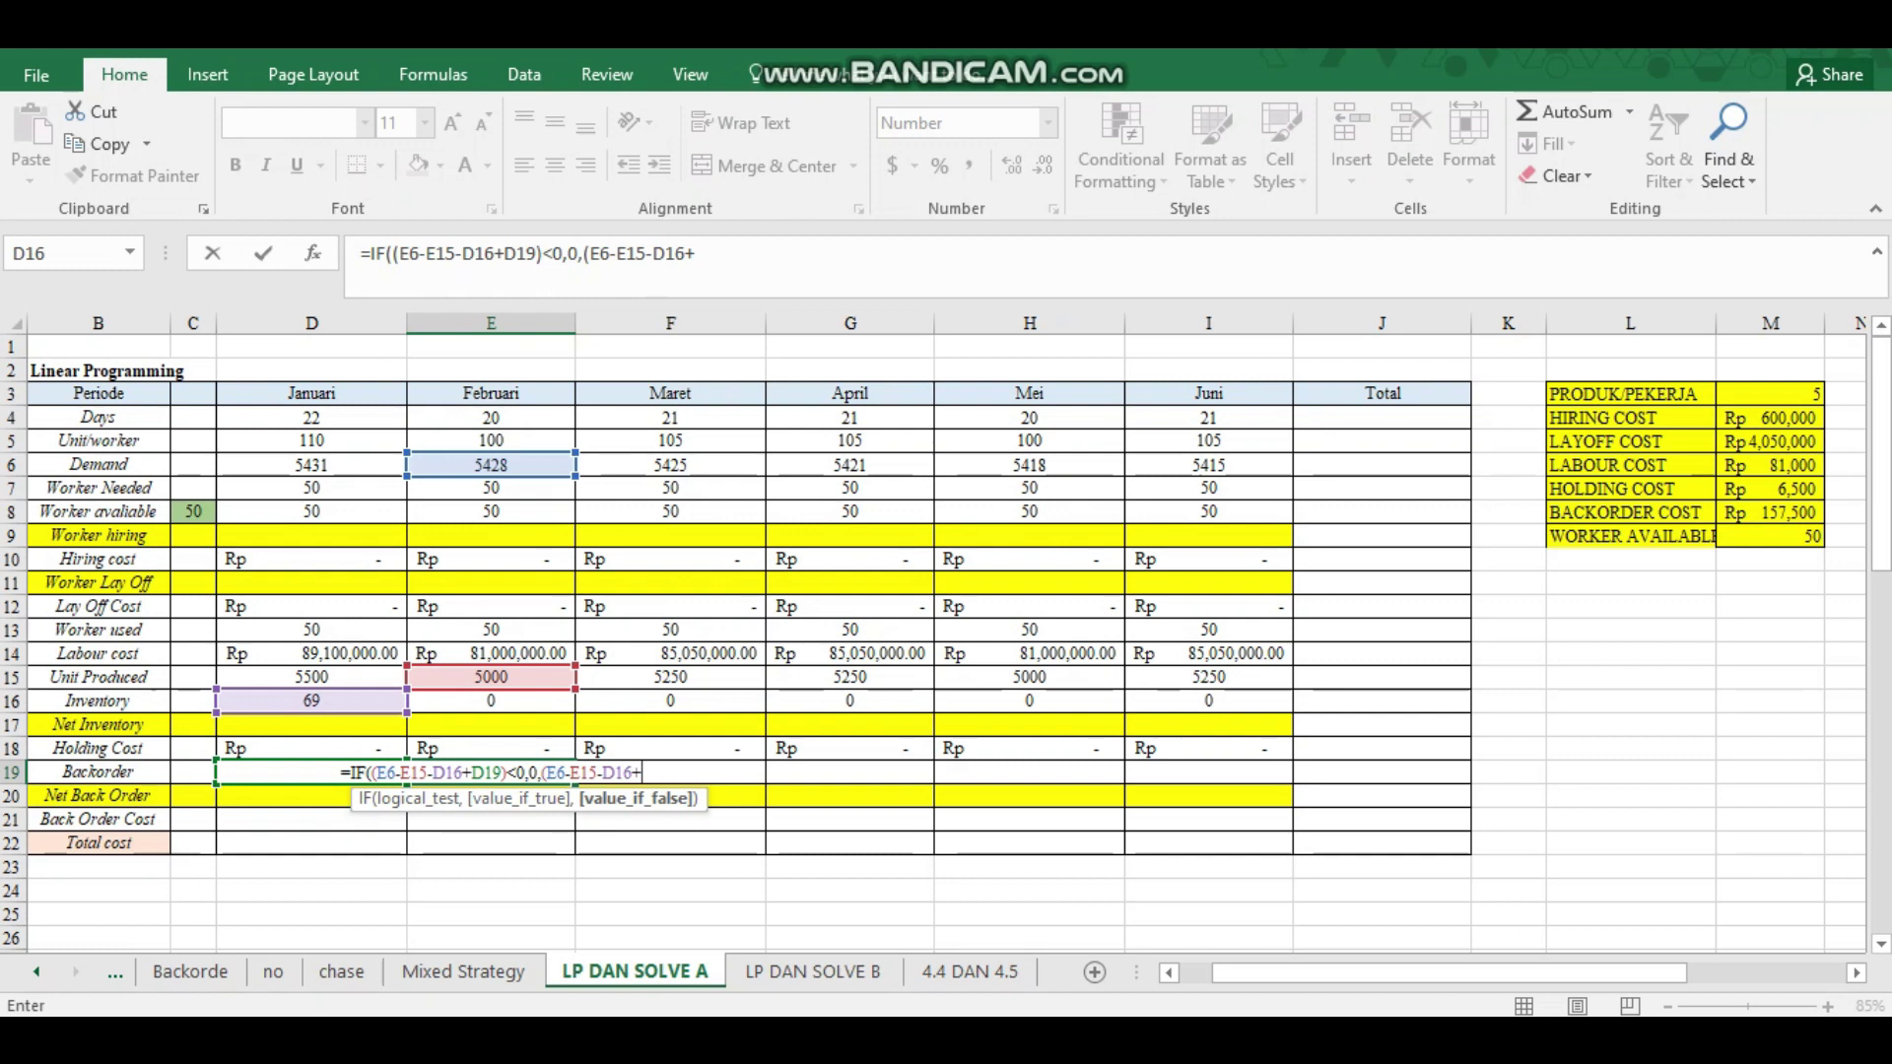
pyautogui.click(311, 749)
pyautogui.press('Down')
pyautogui.write(')')
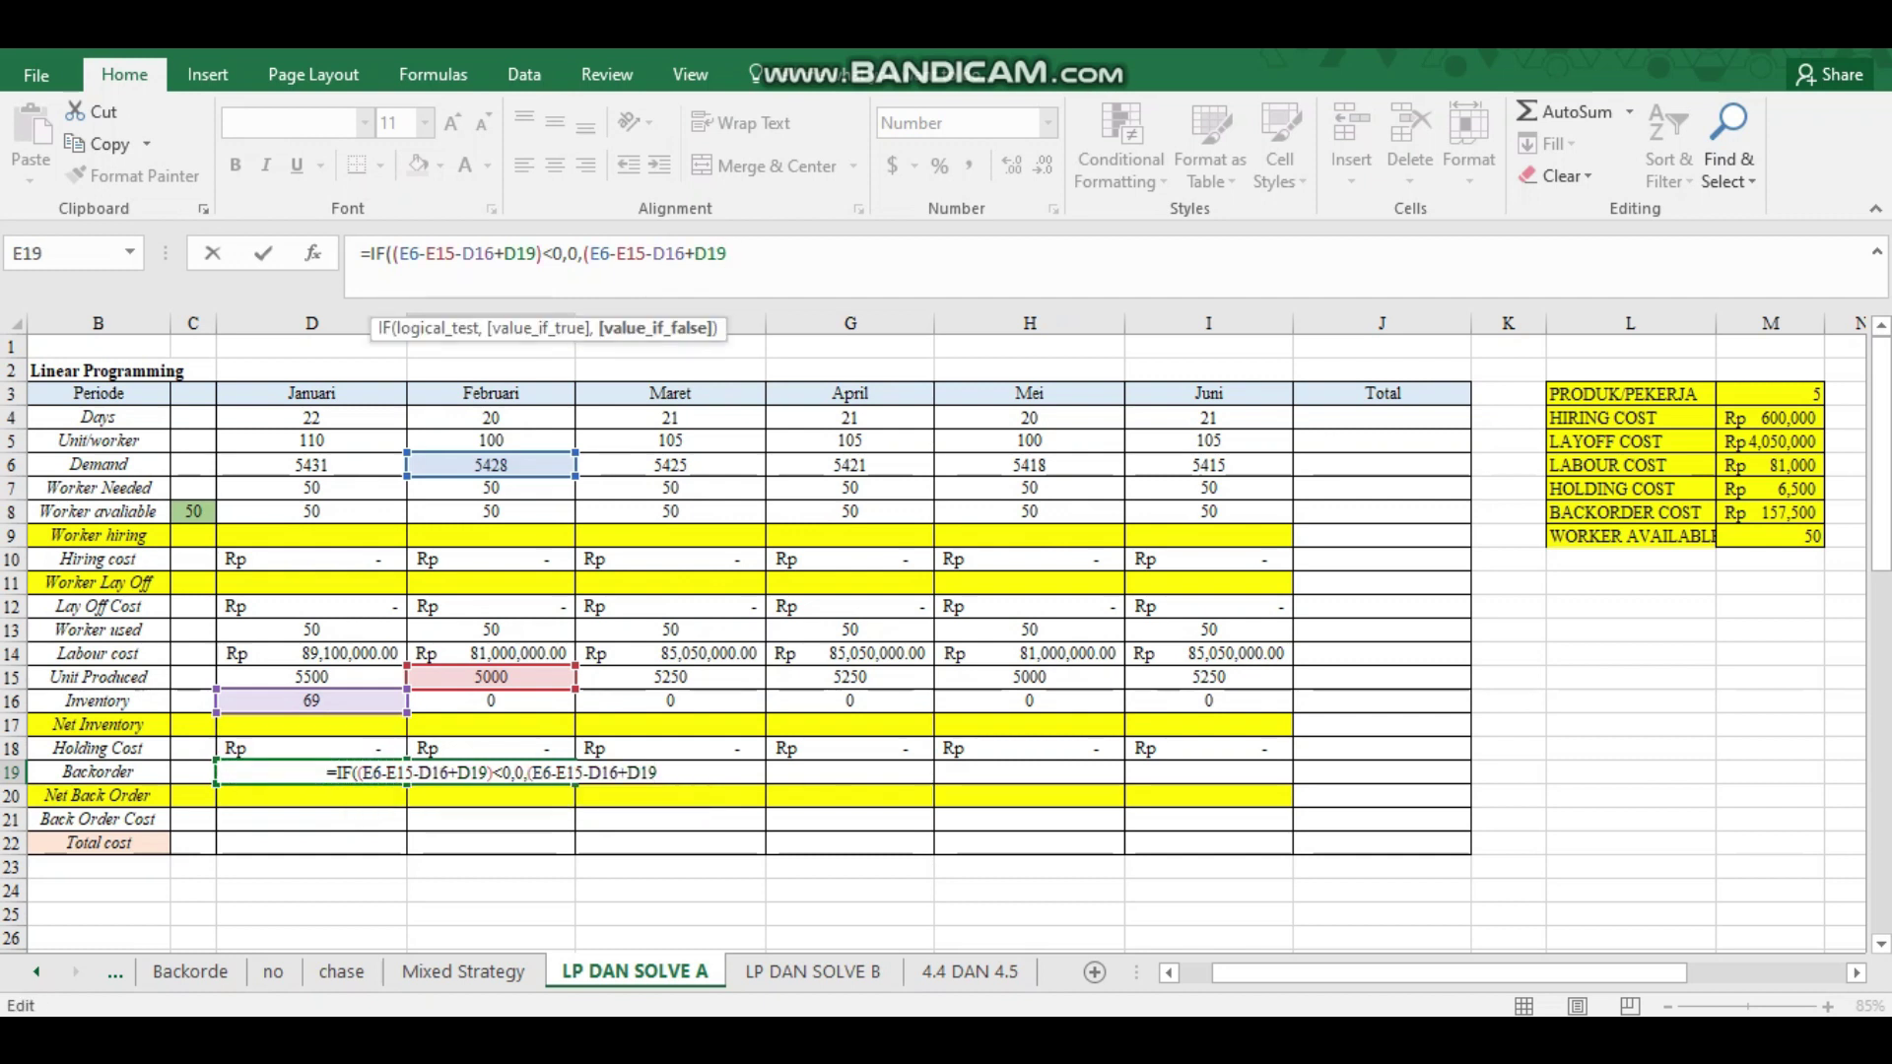
pyautogui.press('Return')
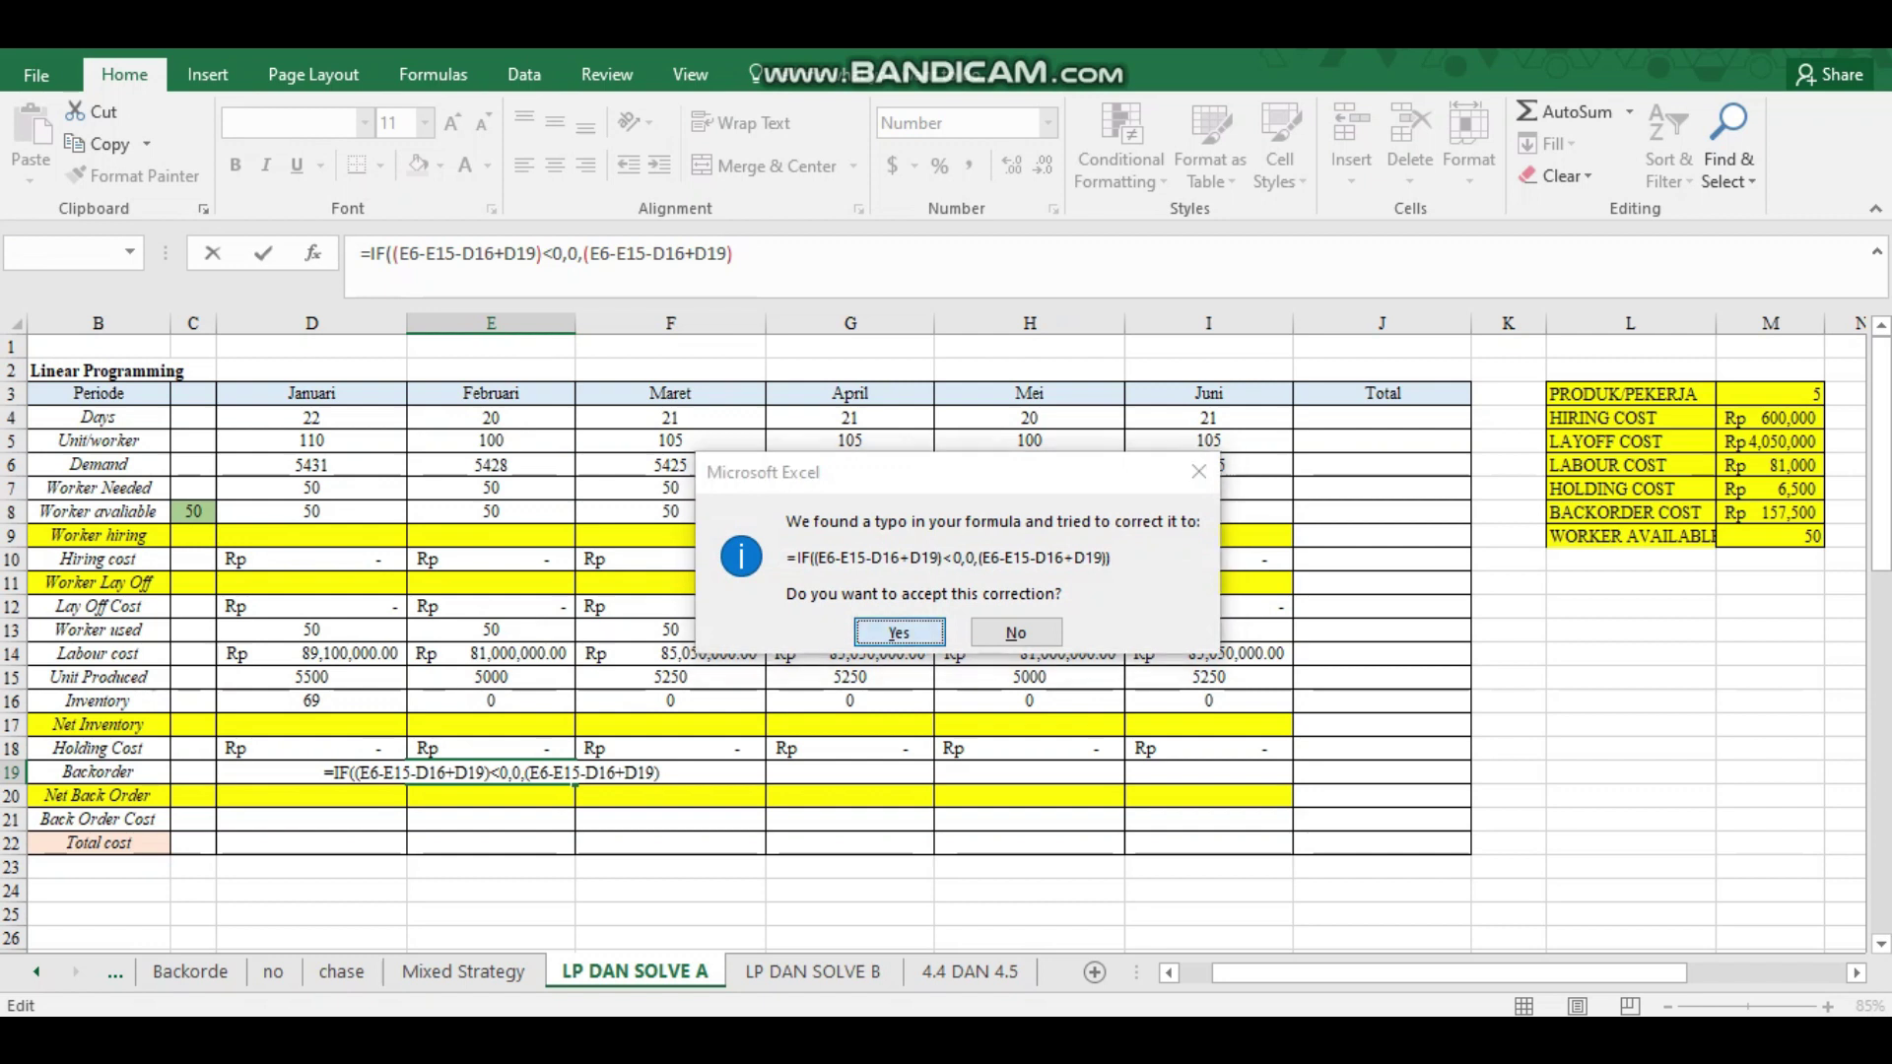
pyautogui.press('Return')
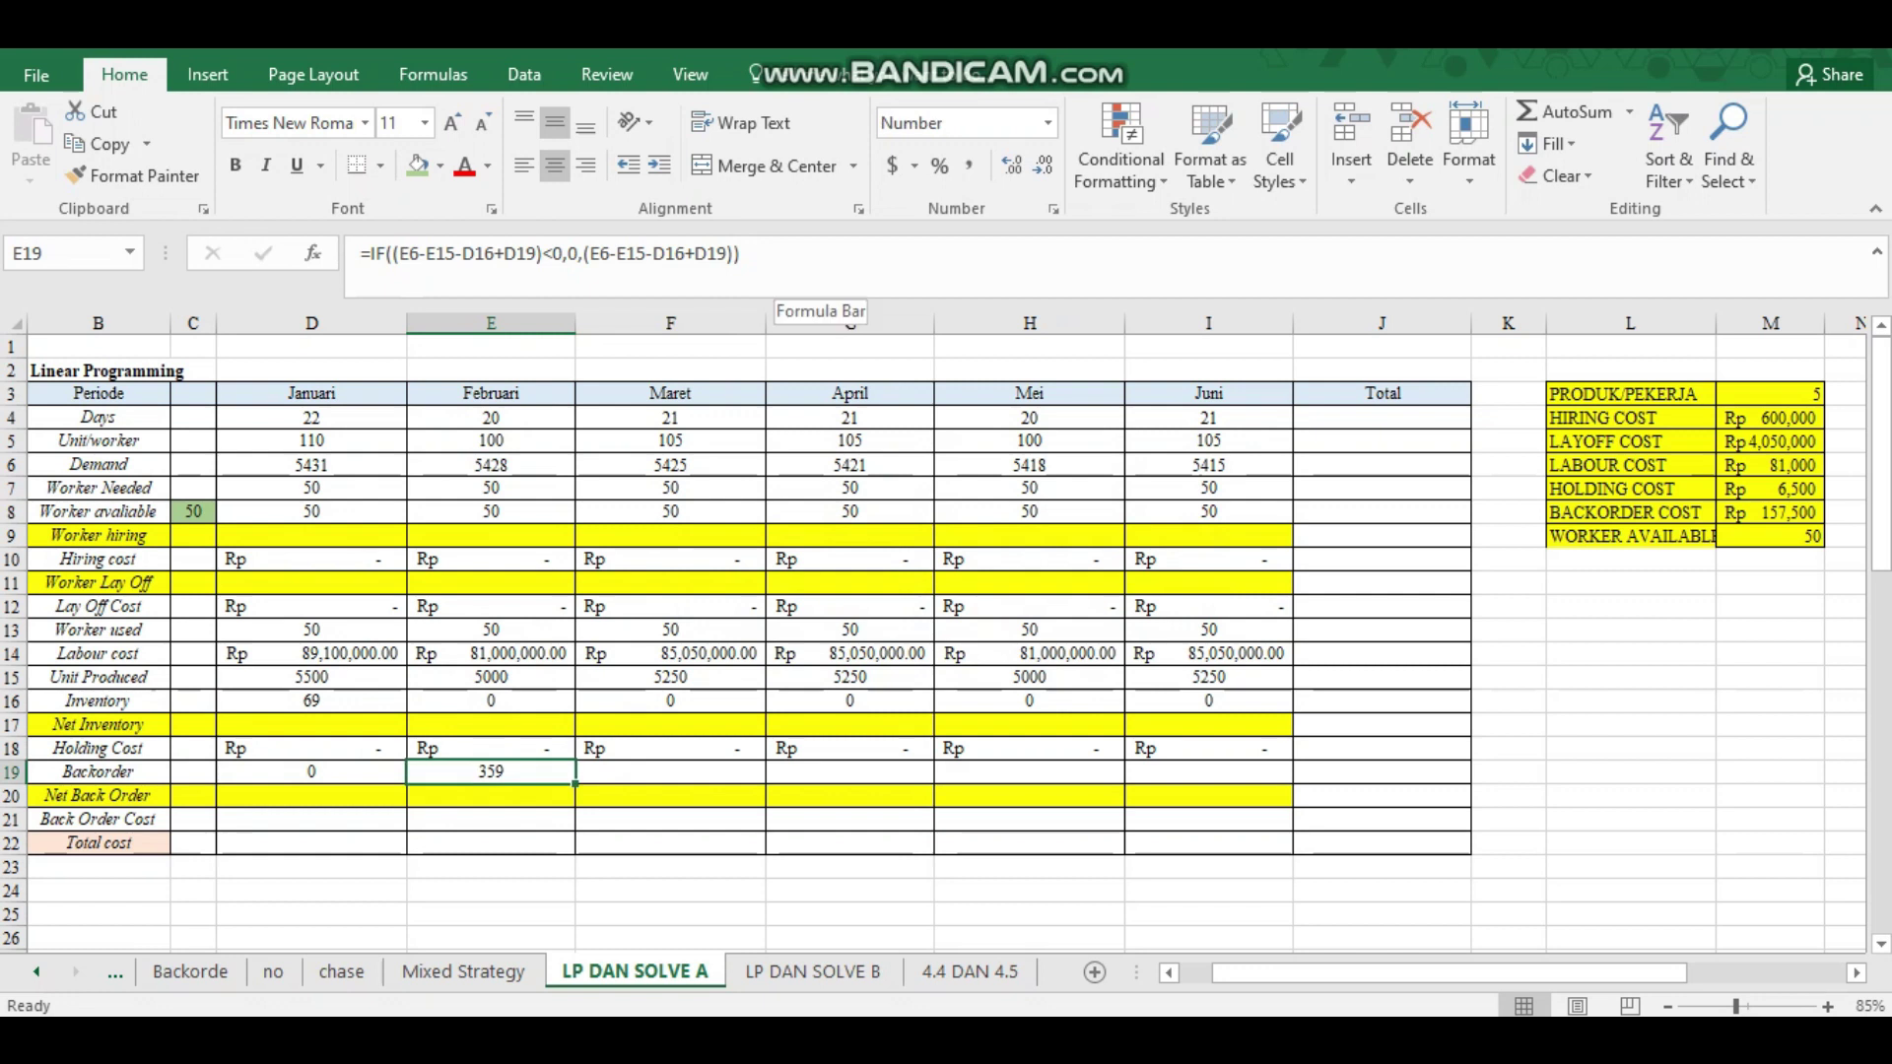
# Review the Februari Backorder formula in E19 and fill it across to Juni in I19.
pyautogui.click(768, 261)
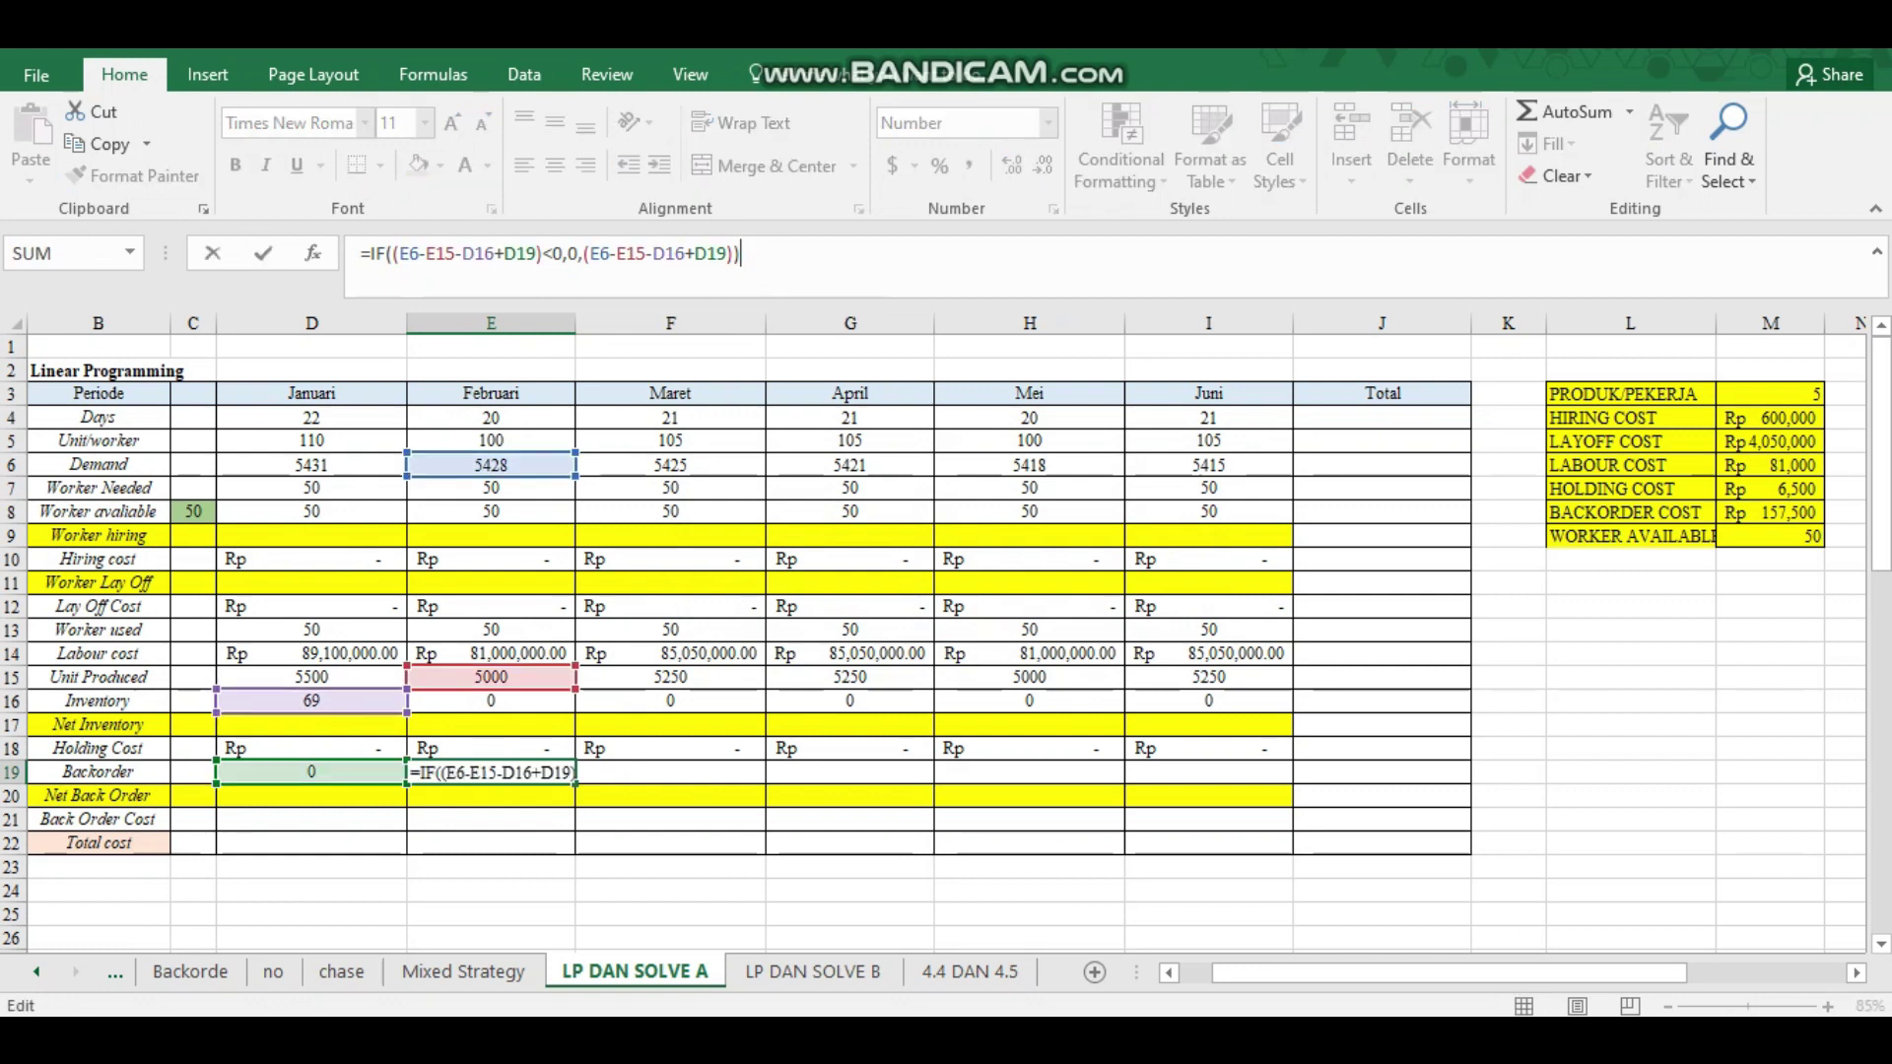
pyautogui.press('Return')
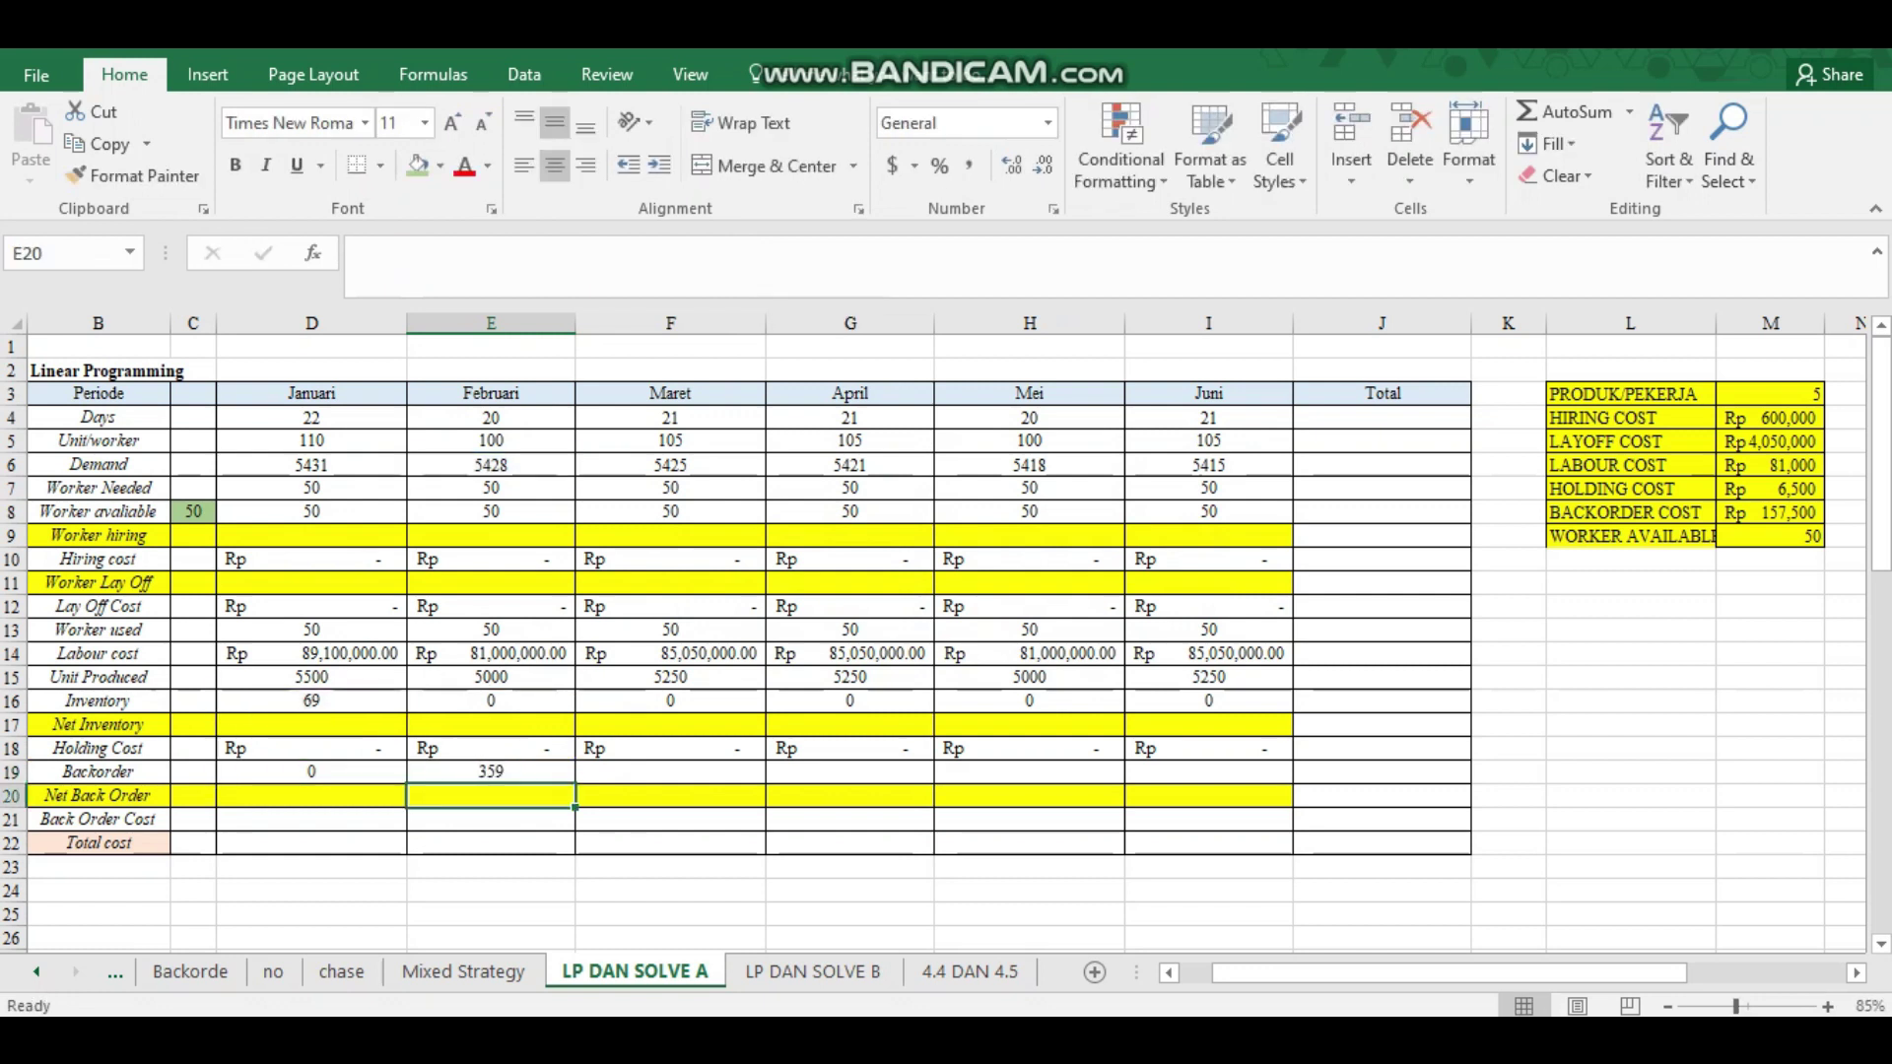
pyautogui.click(490, 772)
pyautogui.moveTo(576, 785); pyautogui.dragTo(1281, 779)
pyautogui.click(311, 795)
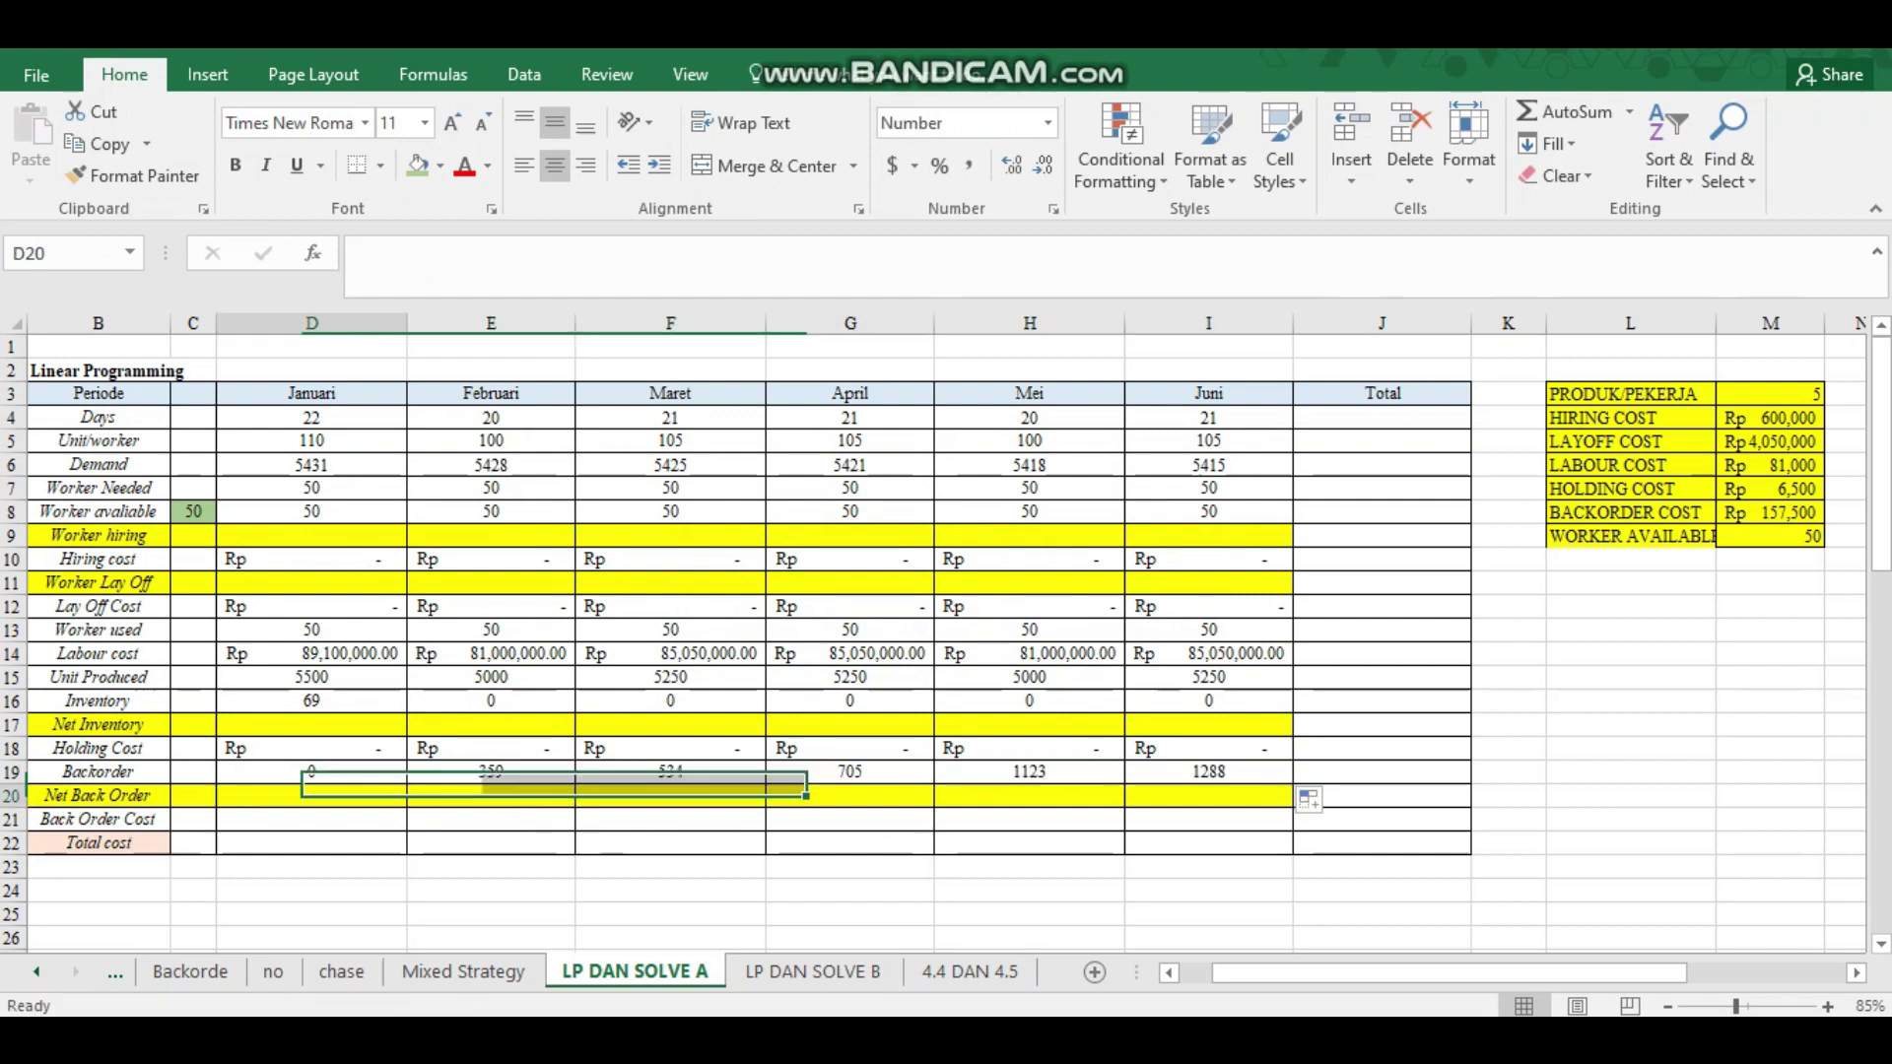
pyautogui.moveTo(310, 795); pyautogui.dragTo(1212, 798)
# Enter the Januari Back Order Cost formula =D20*$M$8 in D21 and fill it across to Juni in I21.
pyautogui.click(312, 820)
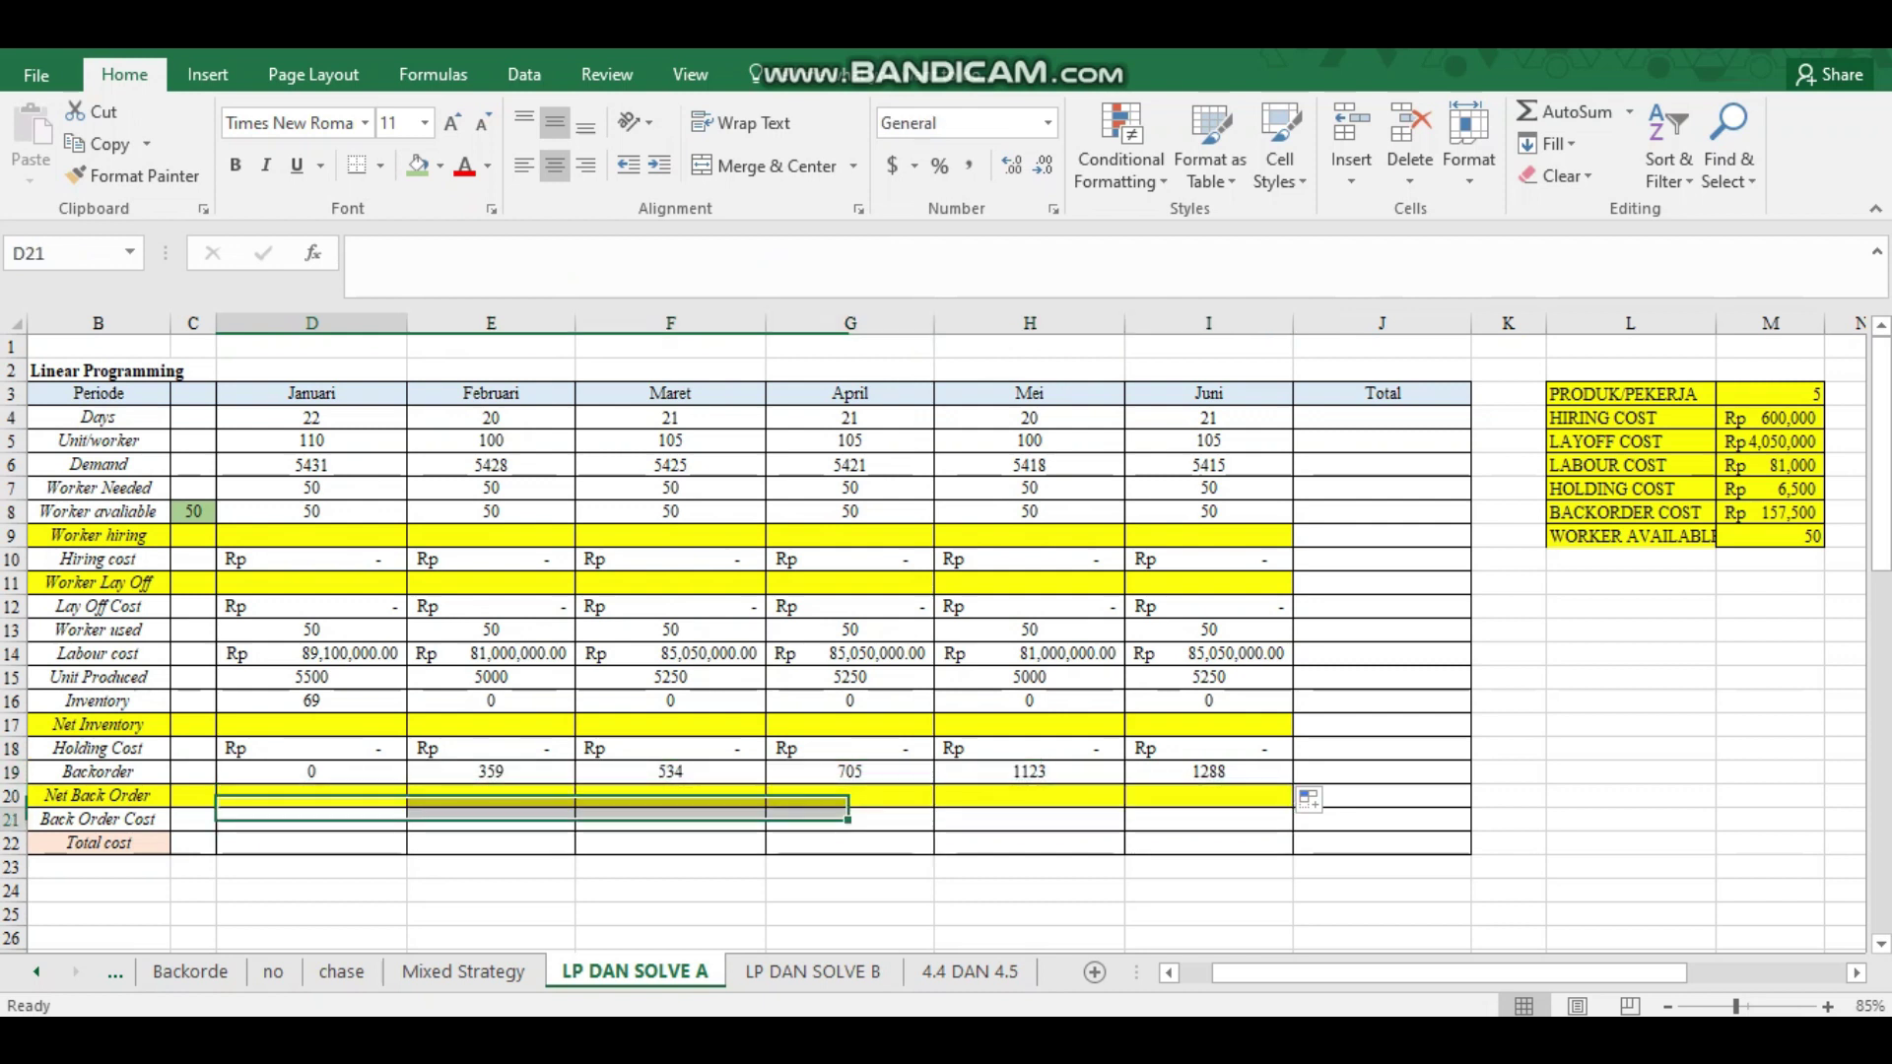
pyautogui.moveTo(847, 818); pyautogui.dragTo(310, 818)
pyautogui.write('=')
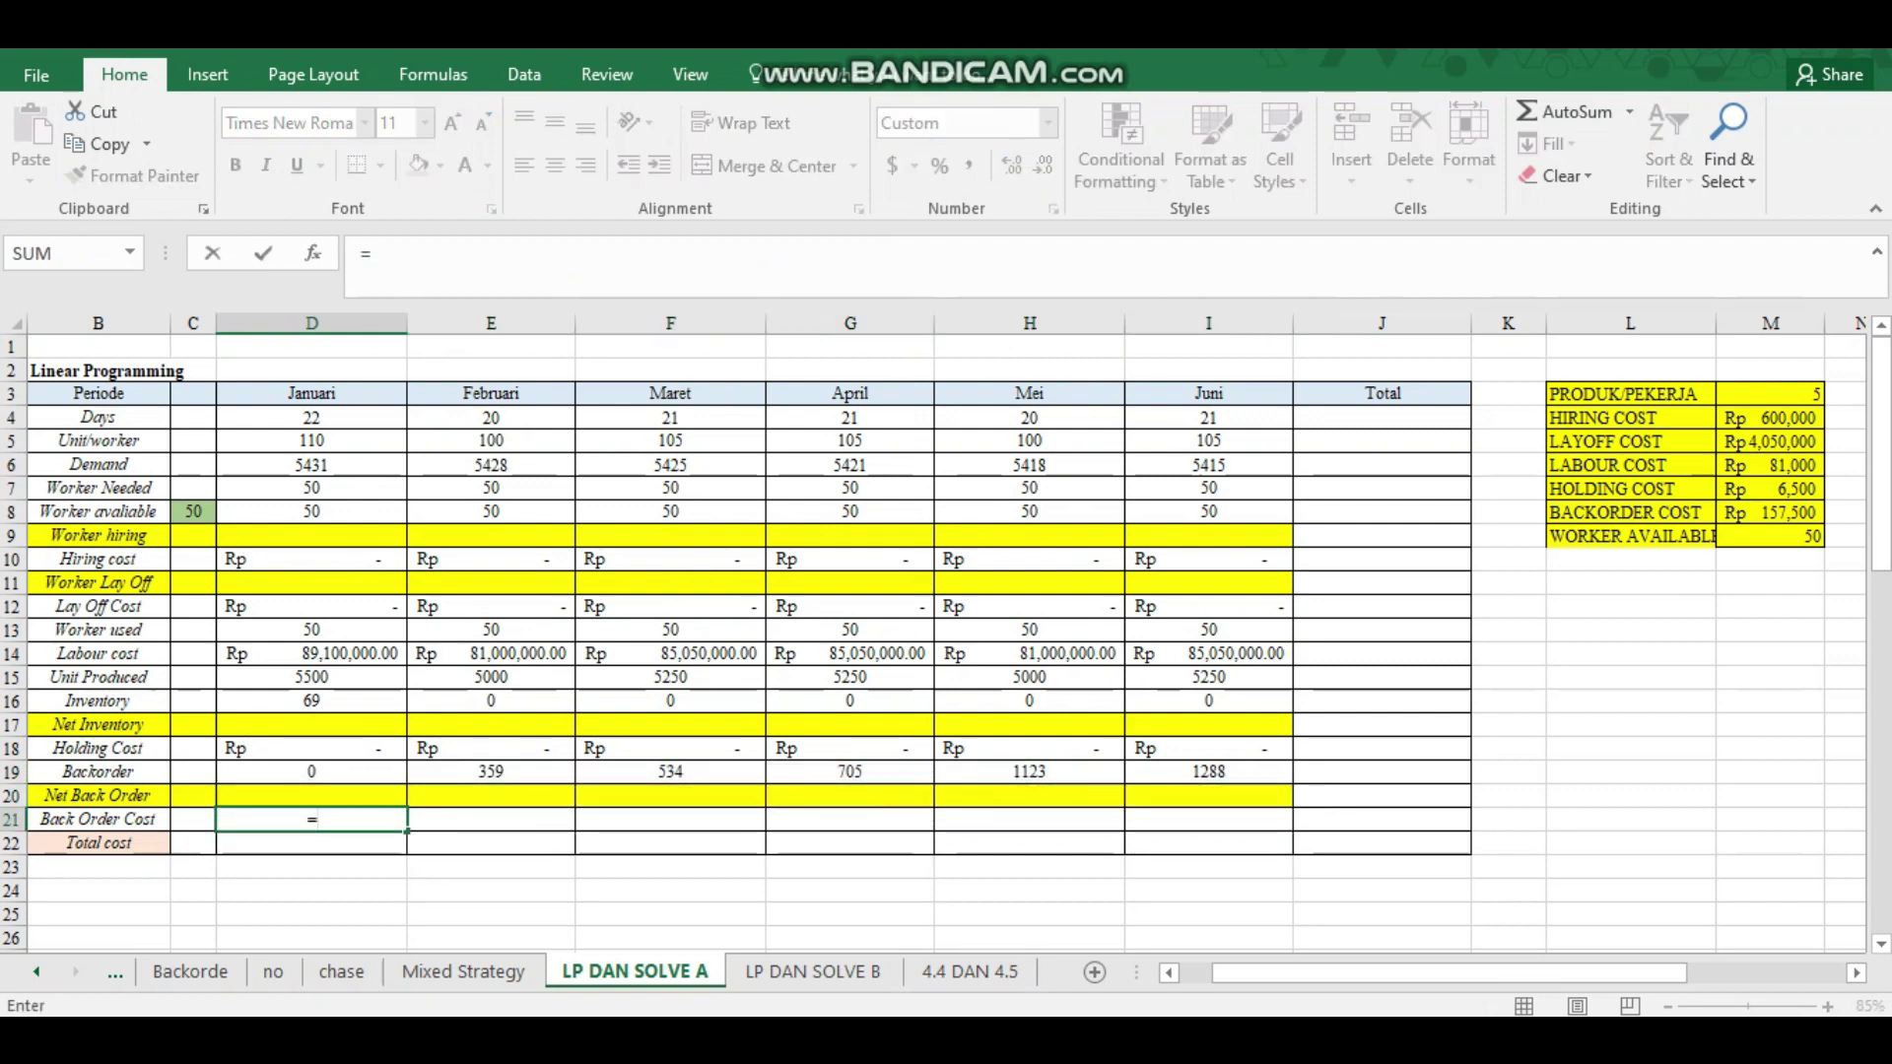
pyautogui.press('Up')
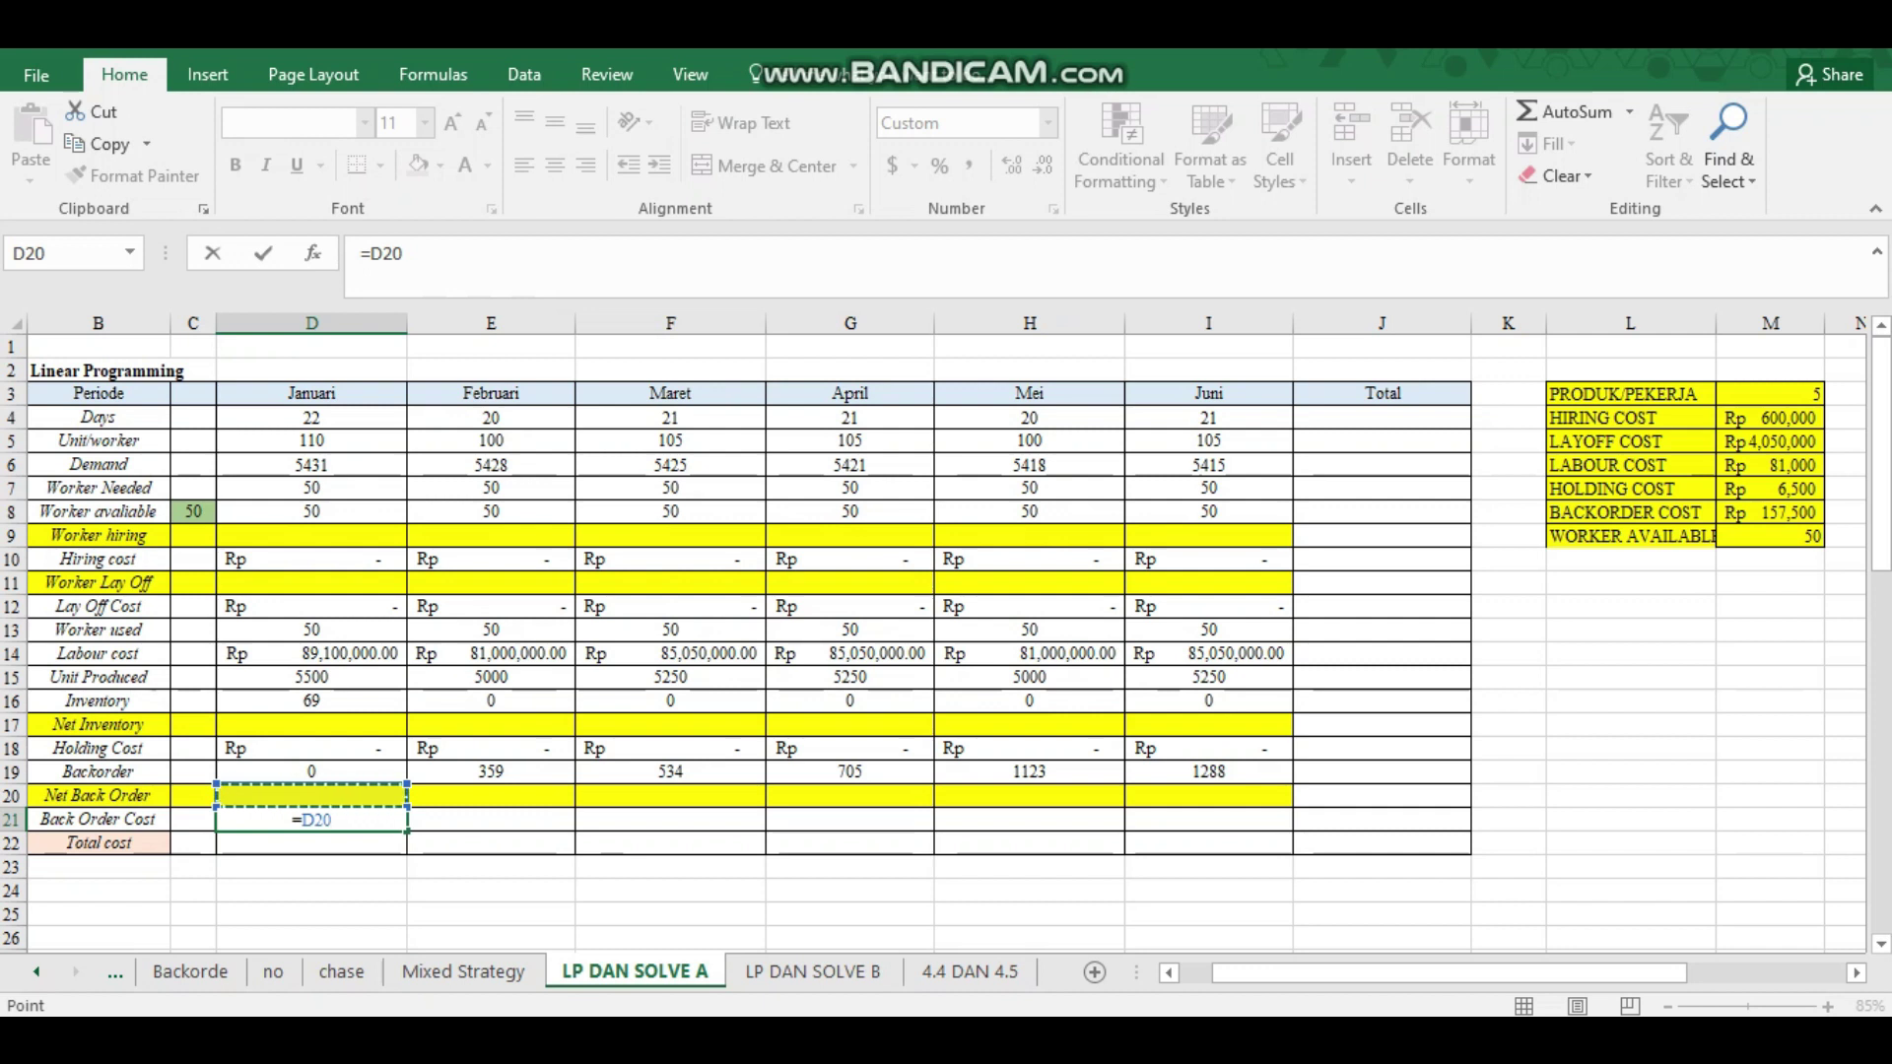
pyautogui.write('*')
pyautogui.click(1770, 512)
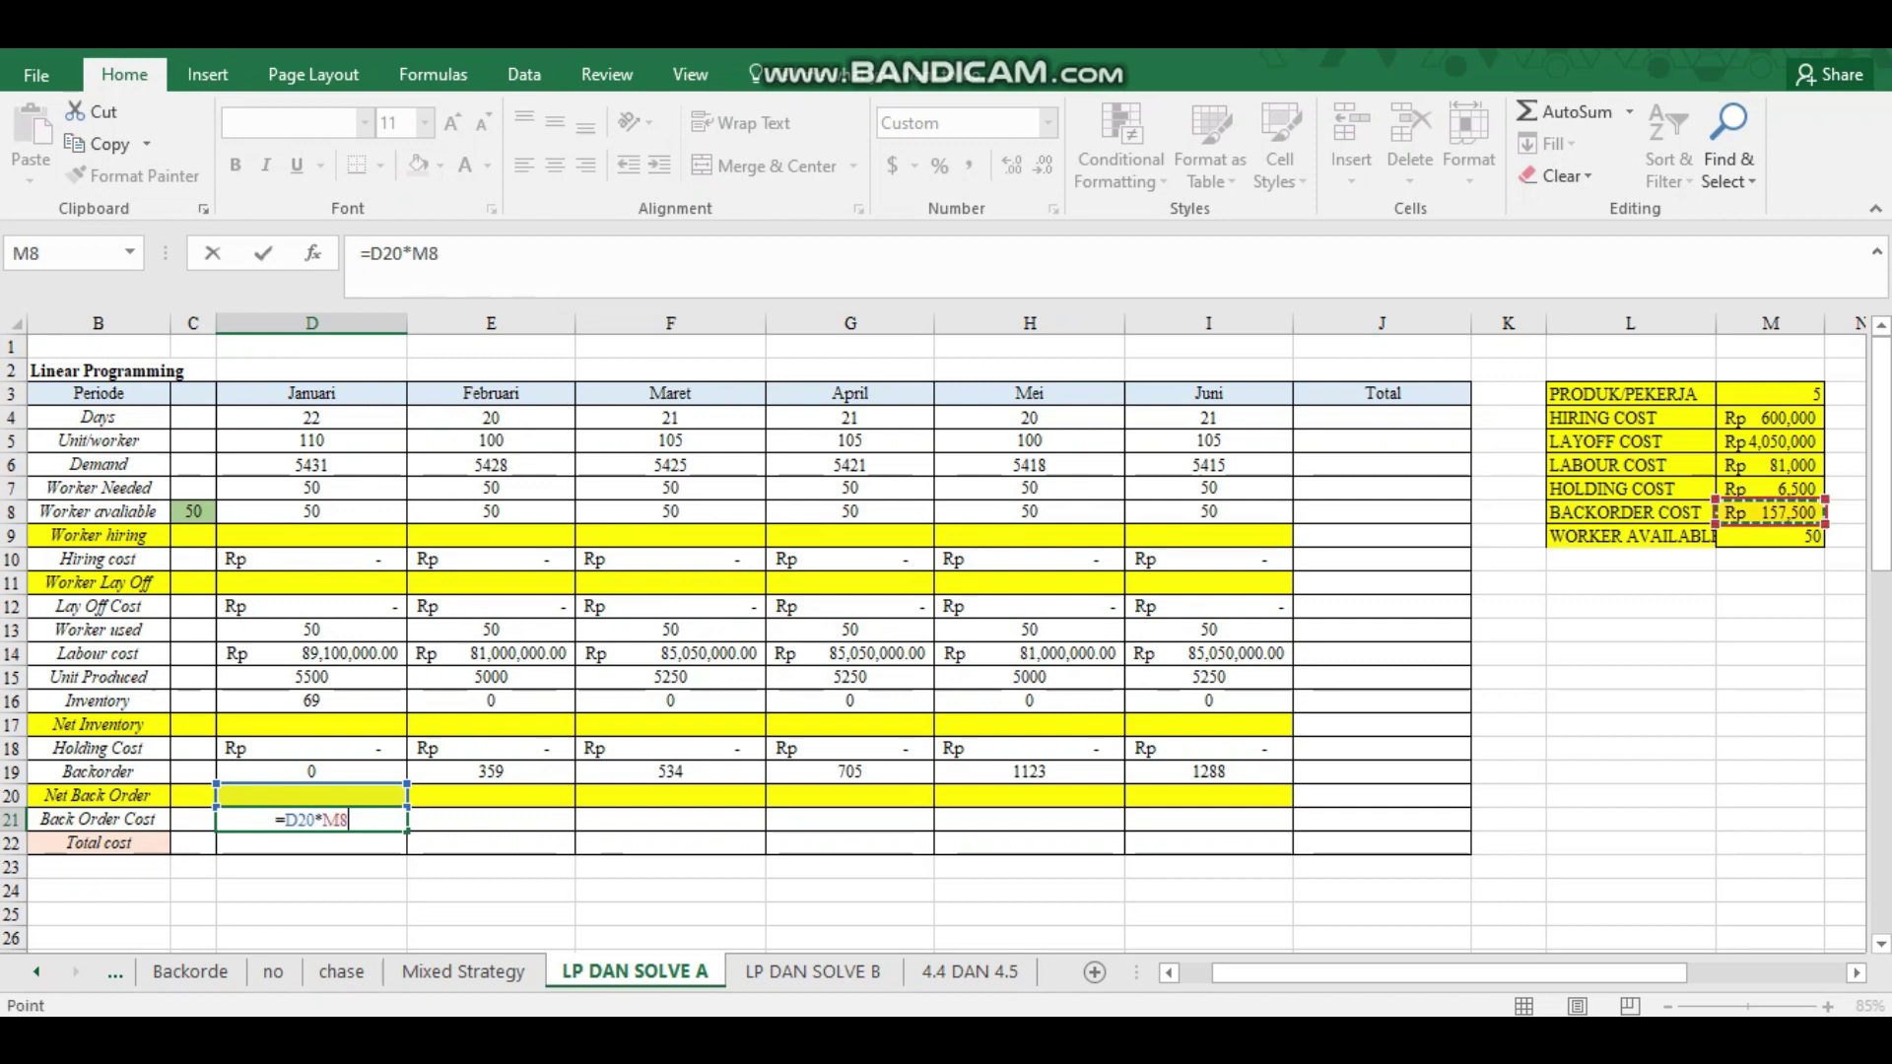
pyautogui.click(412, 253)
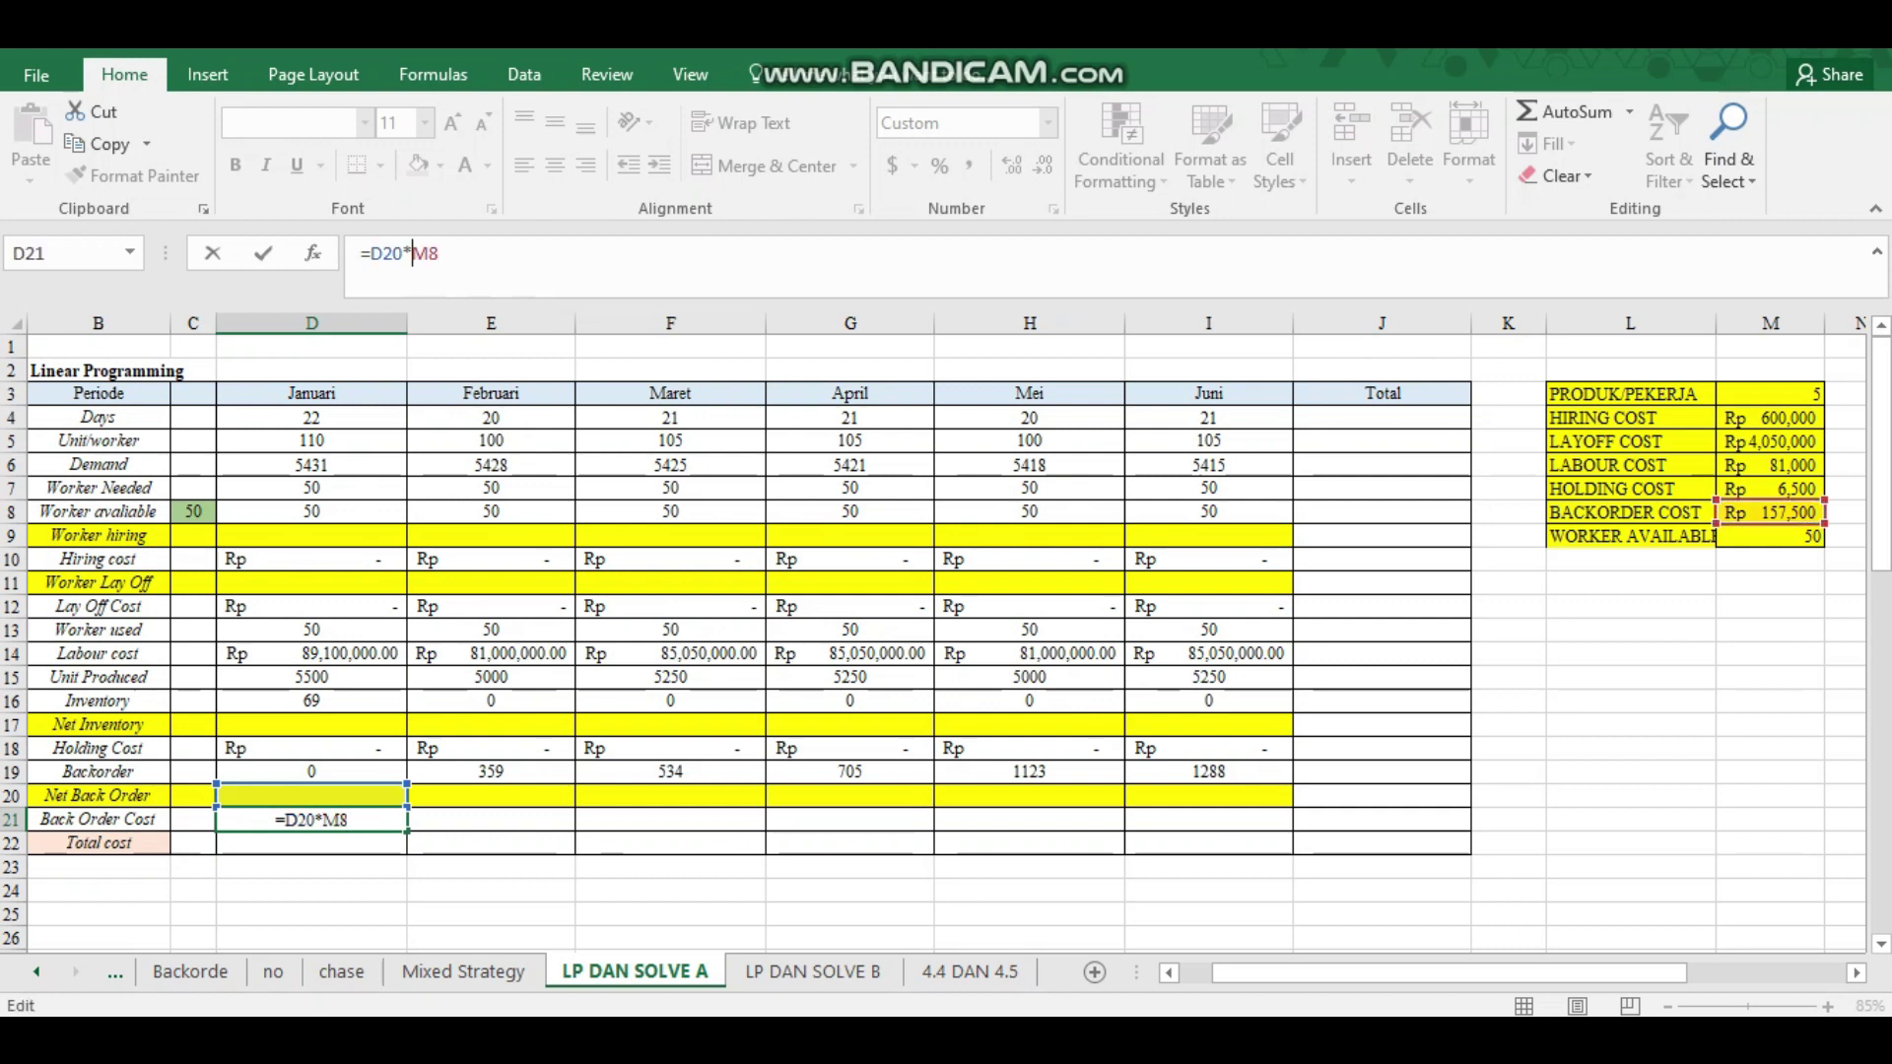
pyautogui.write('$')
pyautogui.press('Right')
pyautogui.write('$')
pyautogui.press('Return')
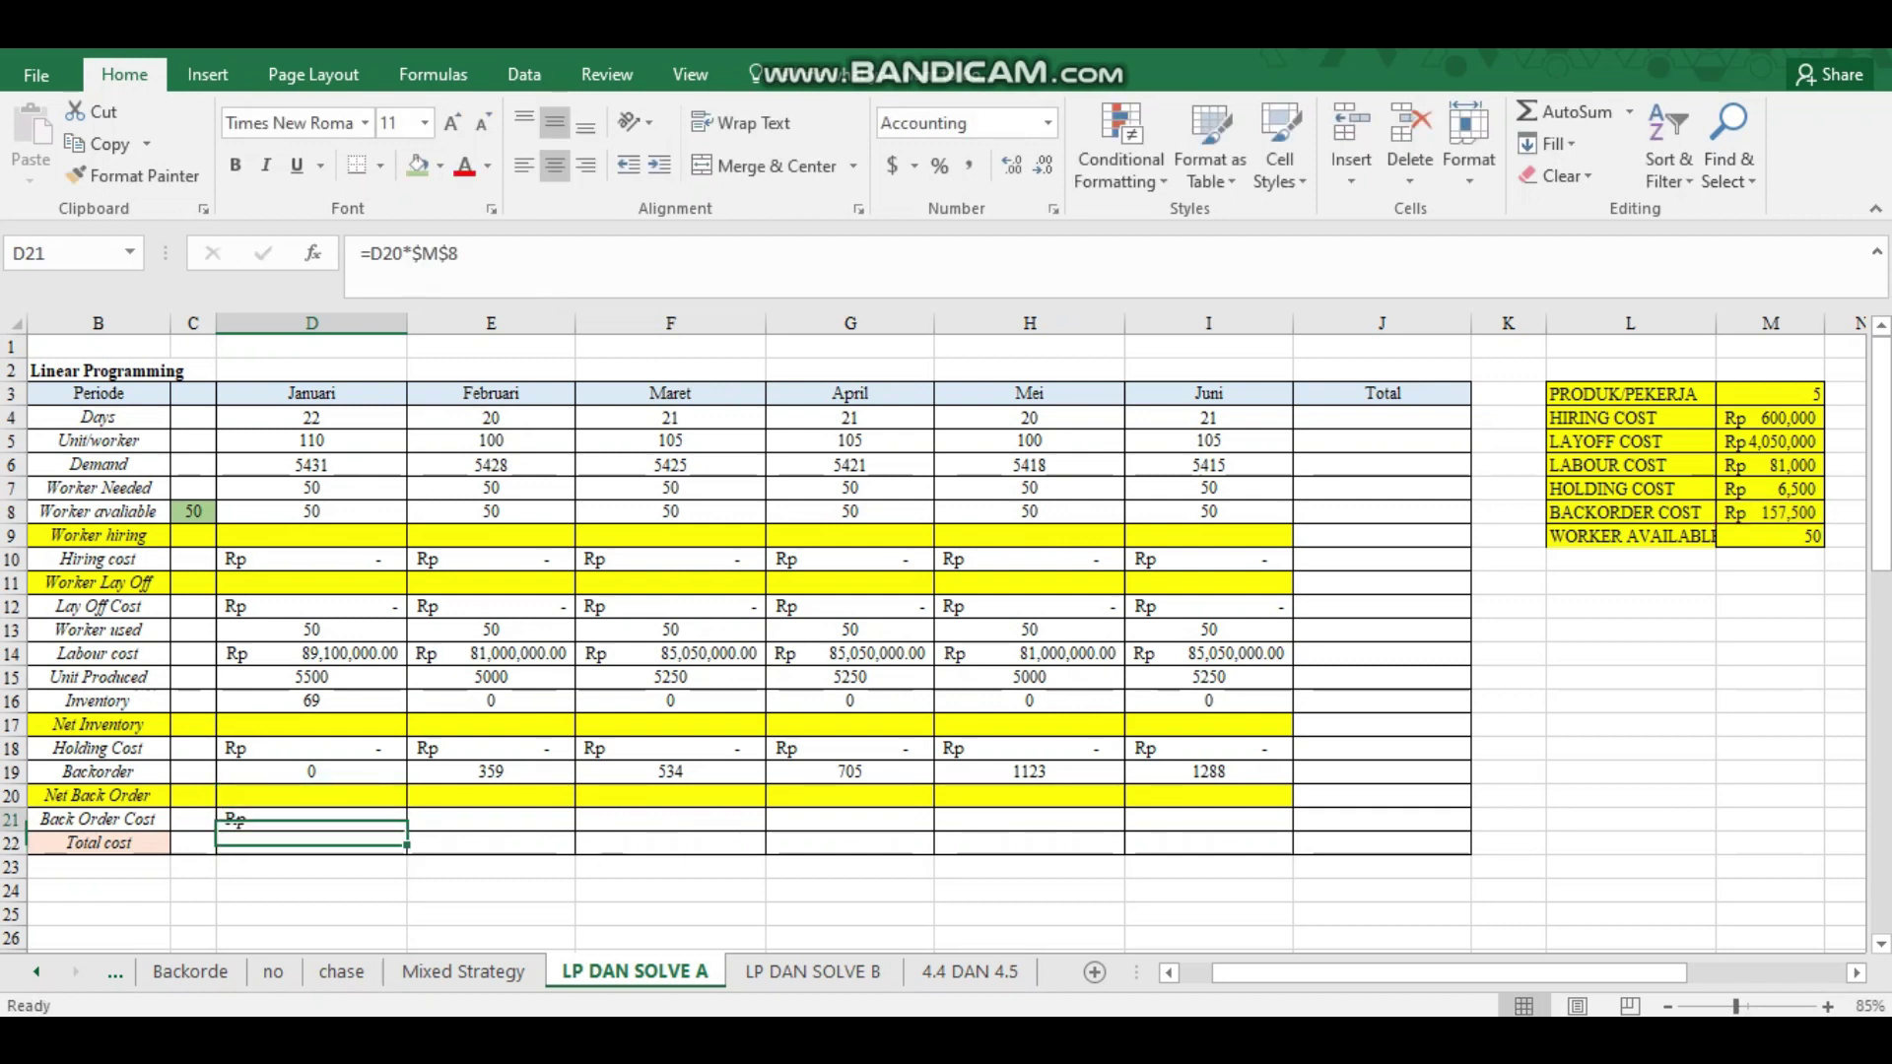
pyautogui.moveTo(407, 830); pyautogui.dragTo(1271, 828)
# Enter the Januari Total cost formula =SUM(D10,D12,D14,D18,D21) in D22 and fill it across to Juni in I22.
pyautogui.click(311, 843)
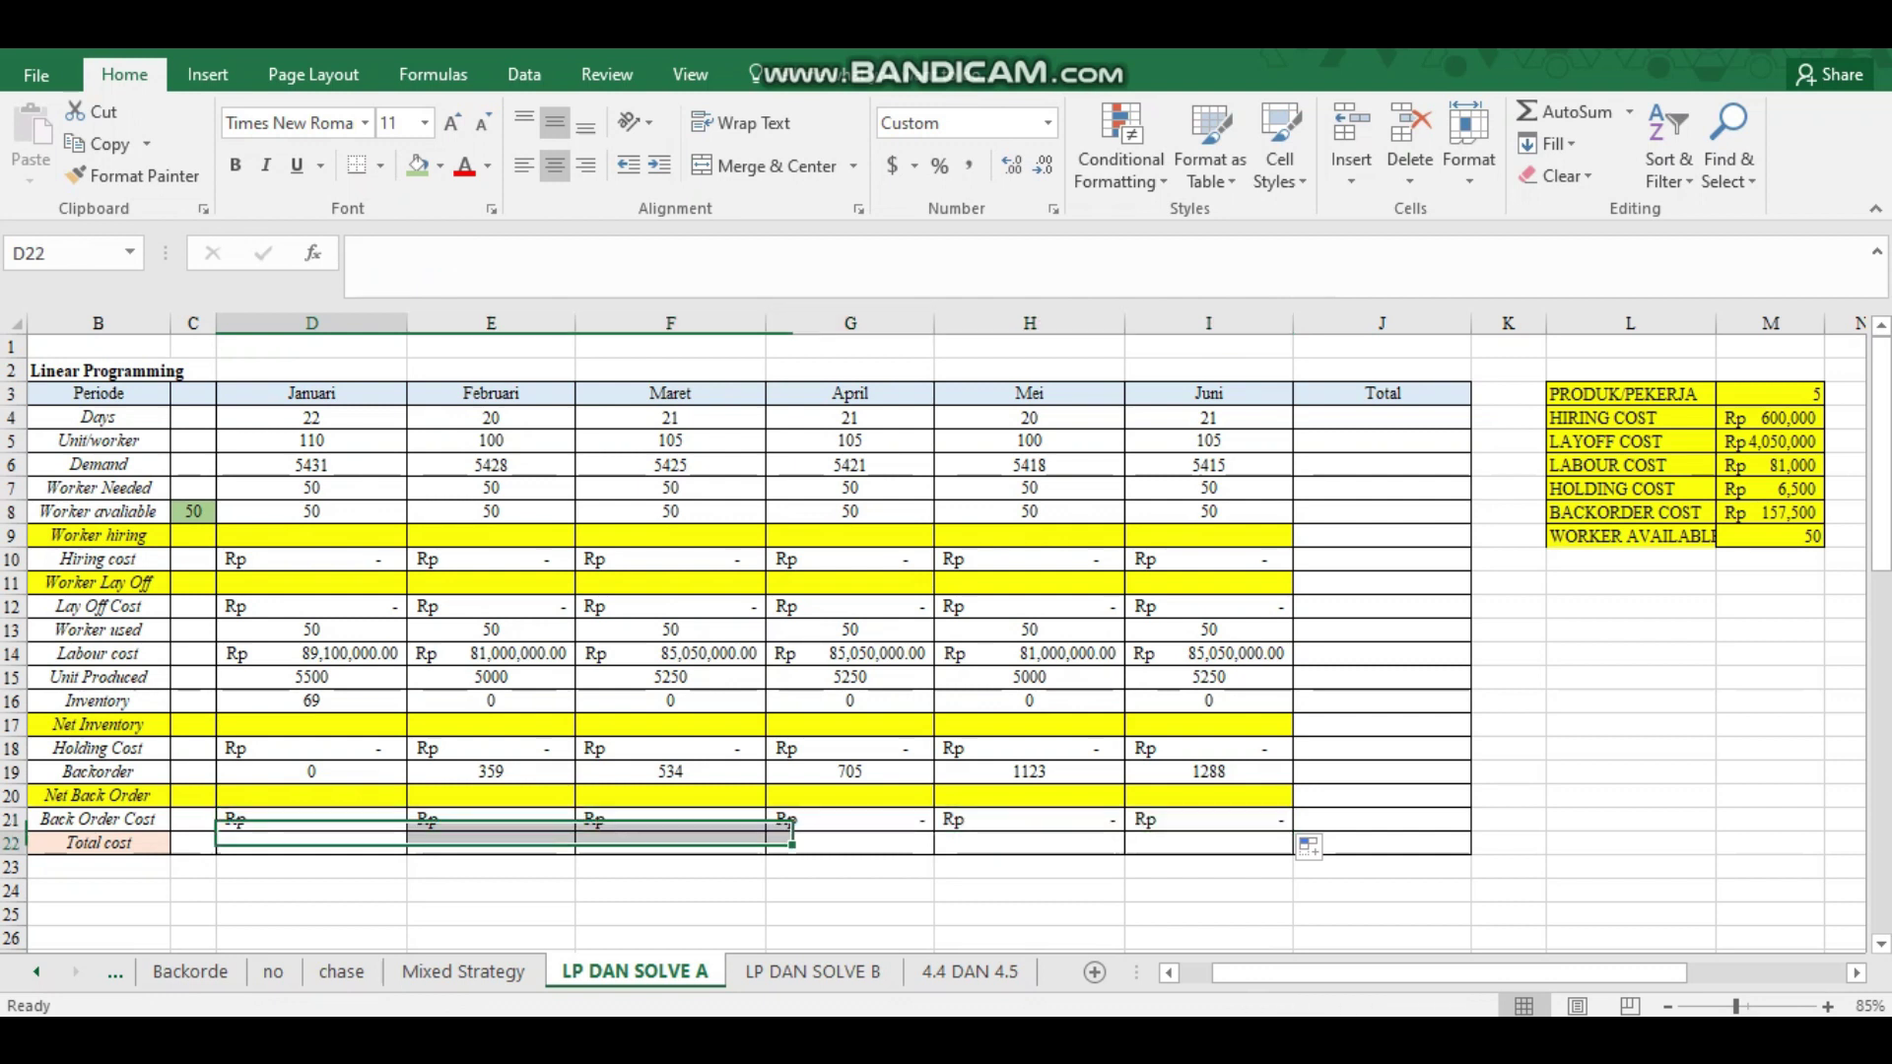
pyautogui.moveTo(792, 836); pyautogui.dragTo(311, 842)
pyautogui.write('=')
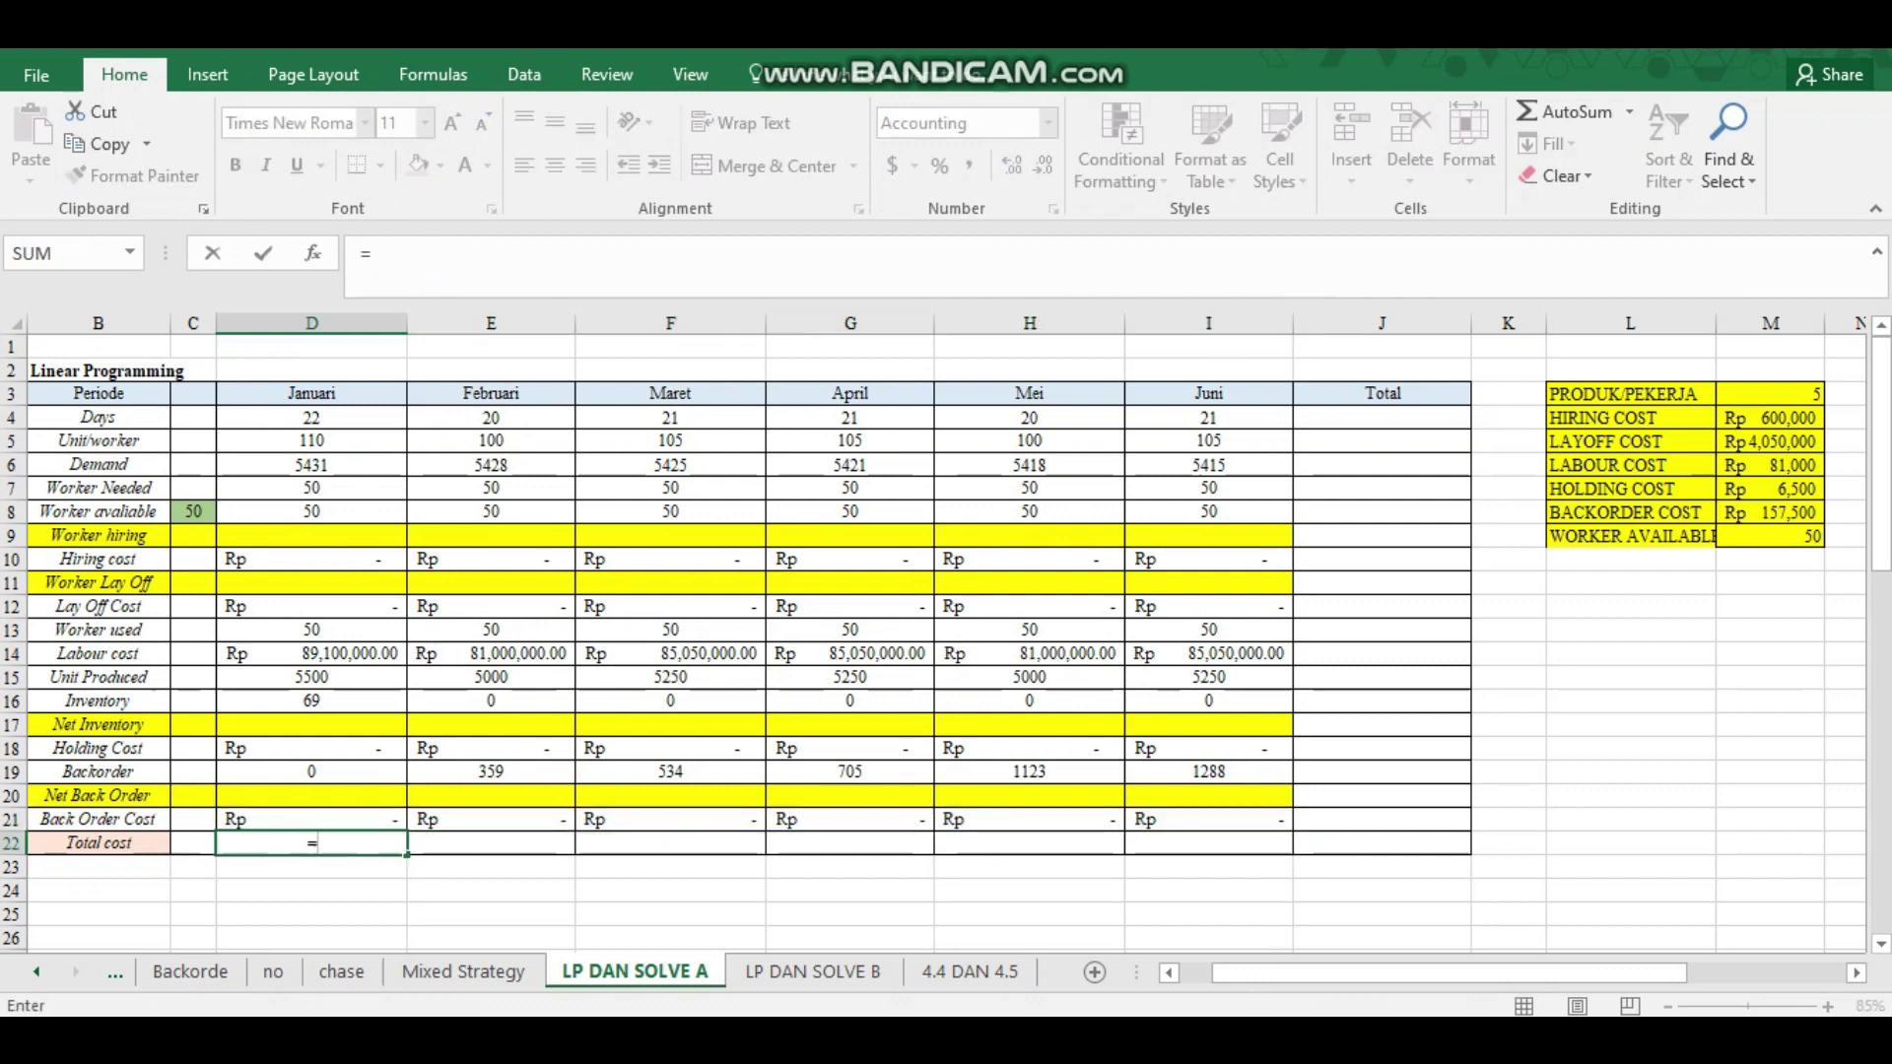
pyautogui.write('SUM(')
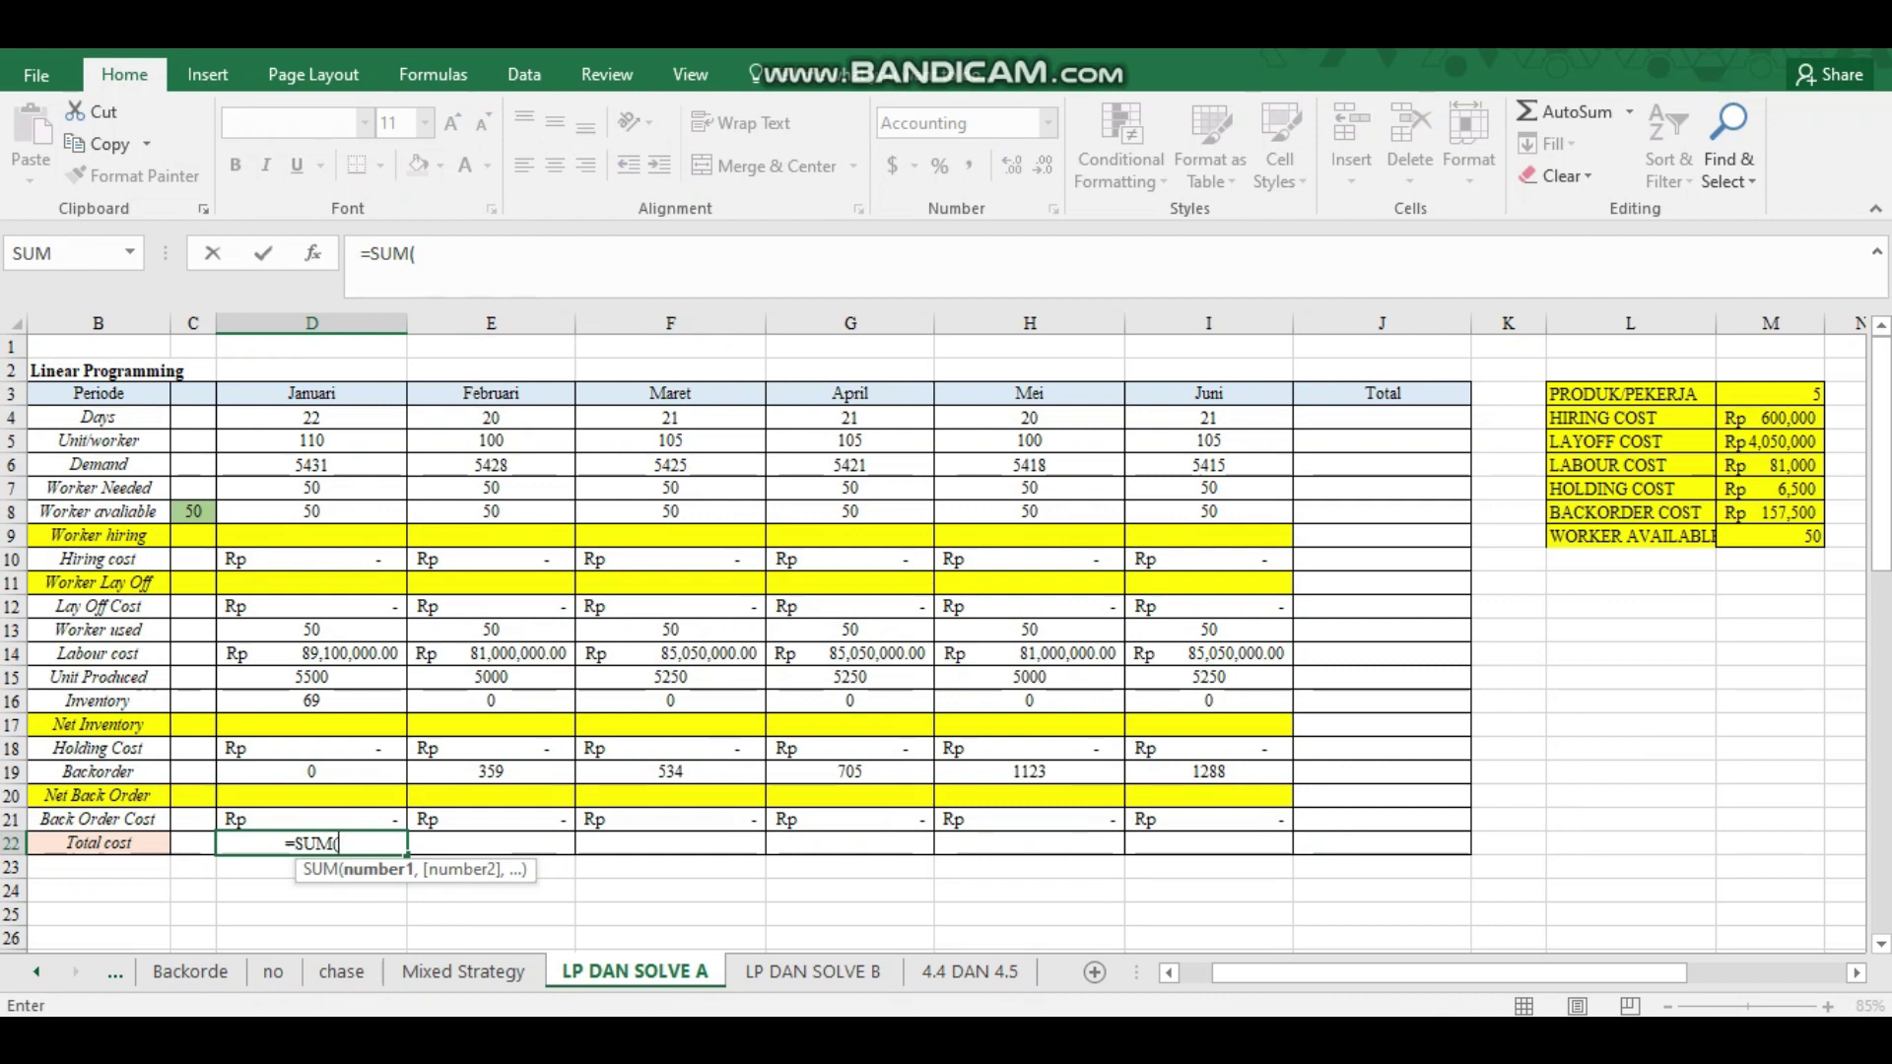
pyautogui.click(312, 560)
pyautogui.keyDown('ctrl'); pyautogui.click(311, 607); pyautogui.keyUp('ctrl')
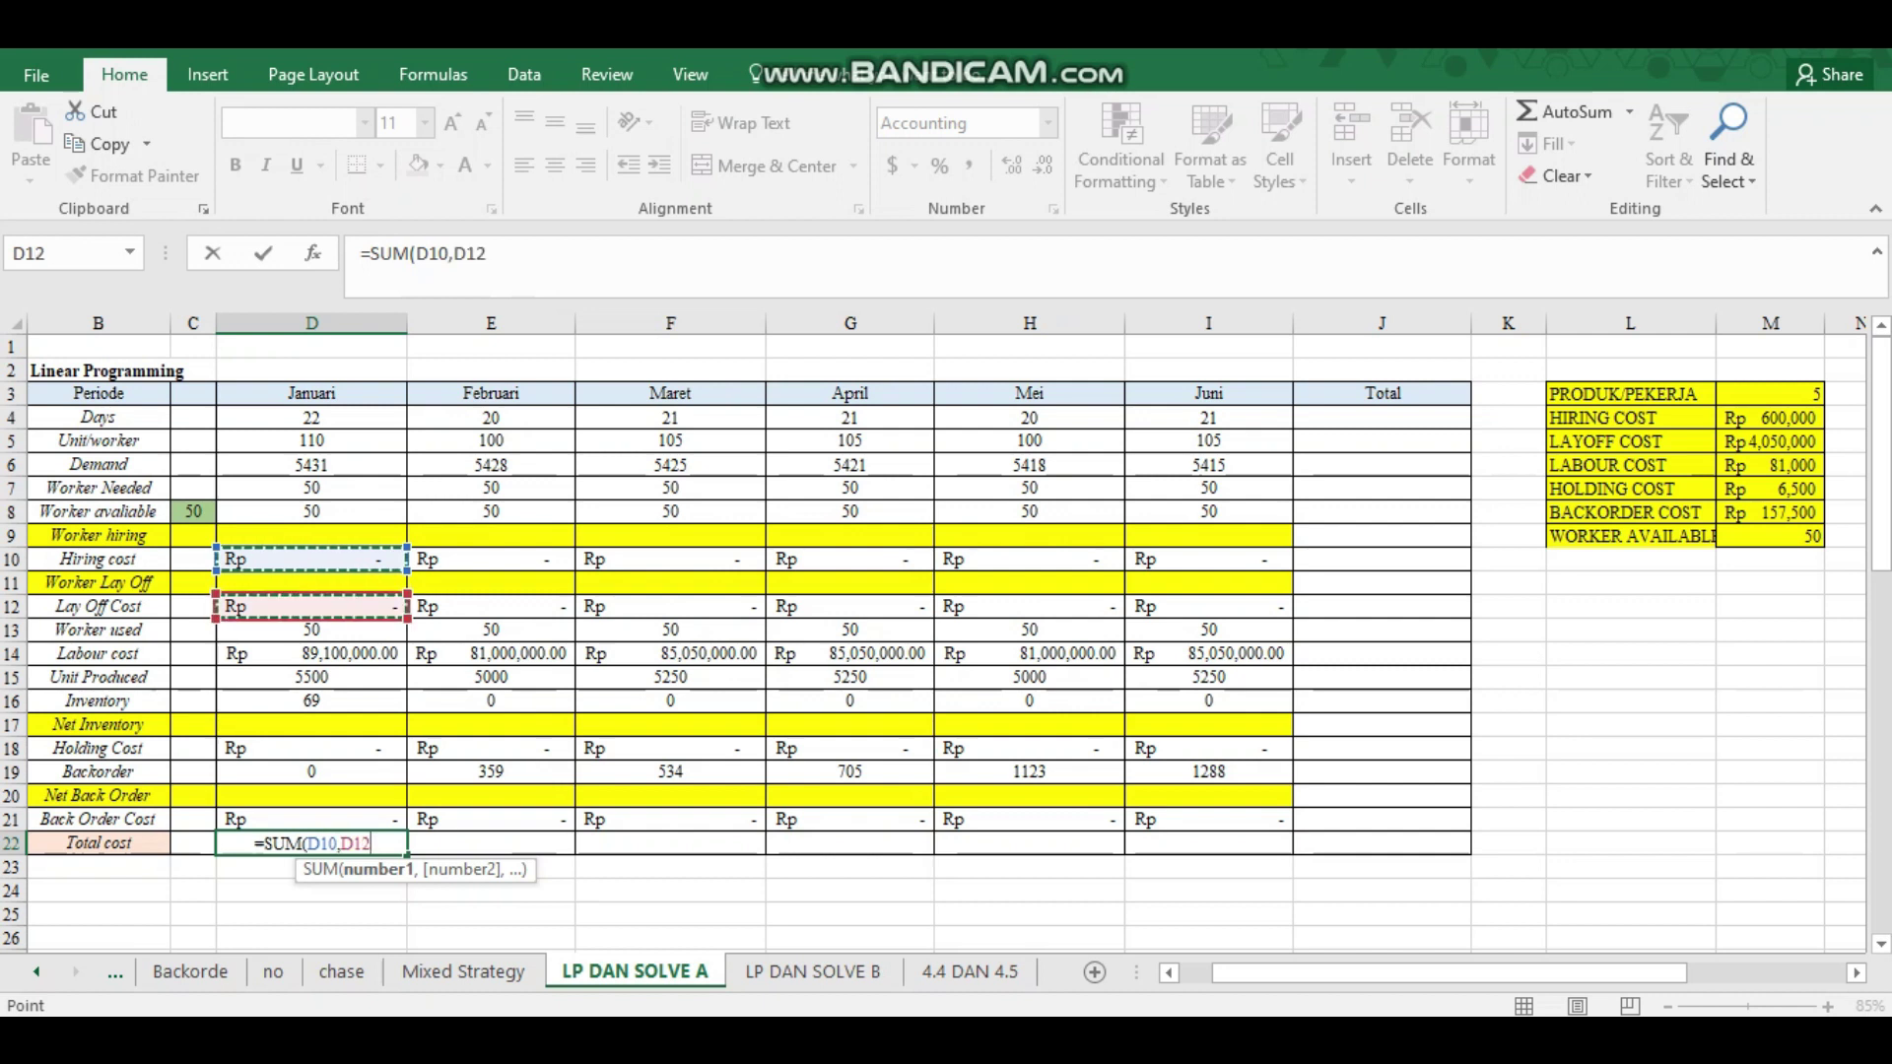
pyautogui.keyDown('ctrl'); pyautogui.click(312, 654); pyautogui.keyUp('ctrl')
pyautogui.keyDown('ctrl'); pyautogui.click(311, 749); pyautogui.keyUp('ctrl')
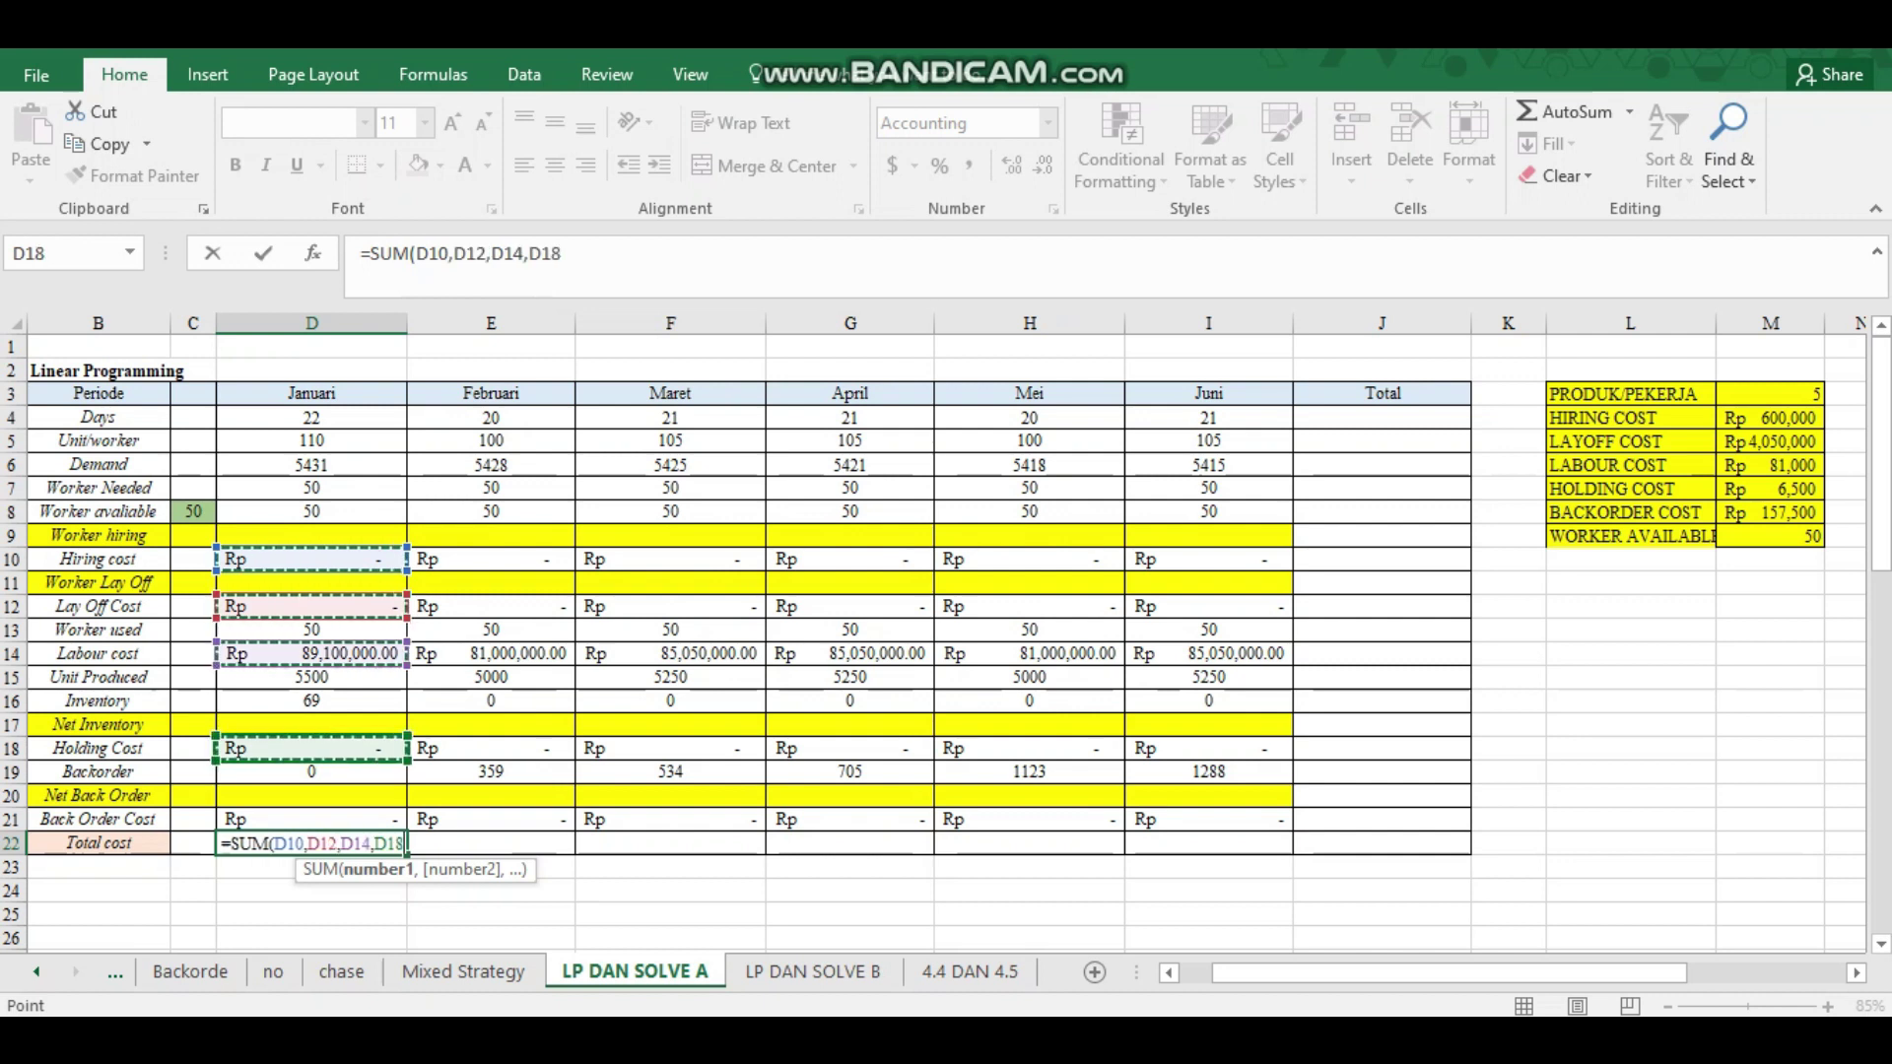
pyautogui.write(',')
pyautogui.click(312, 819)
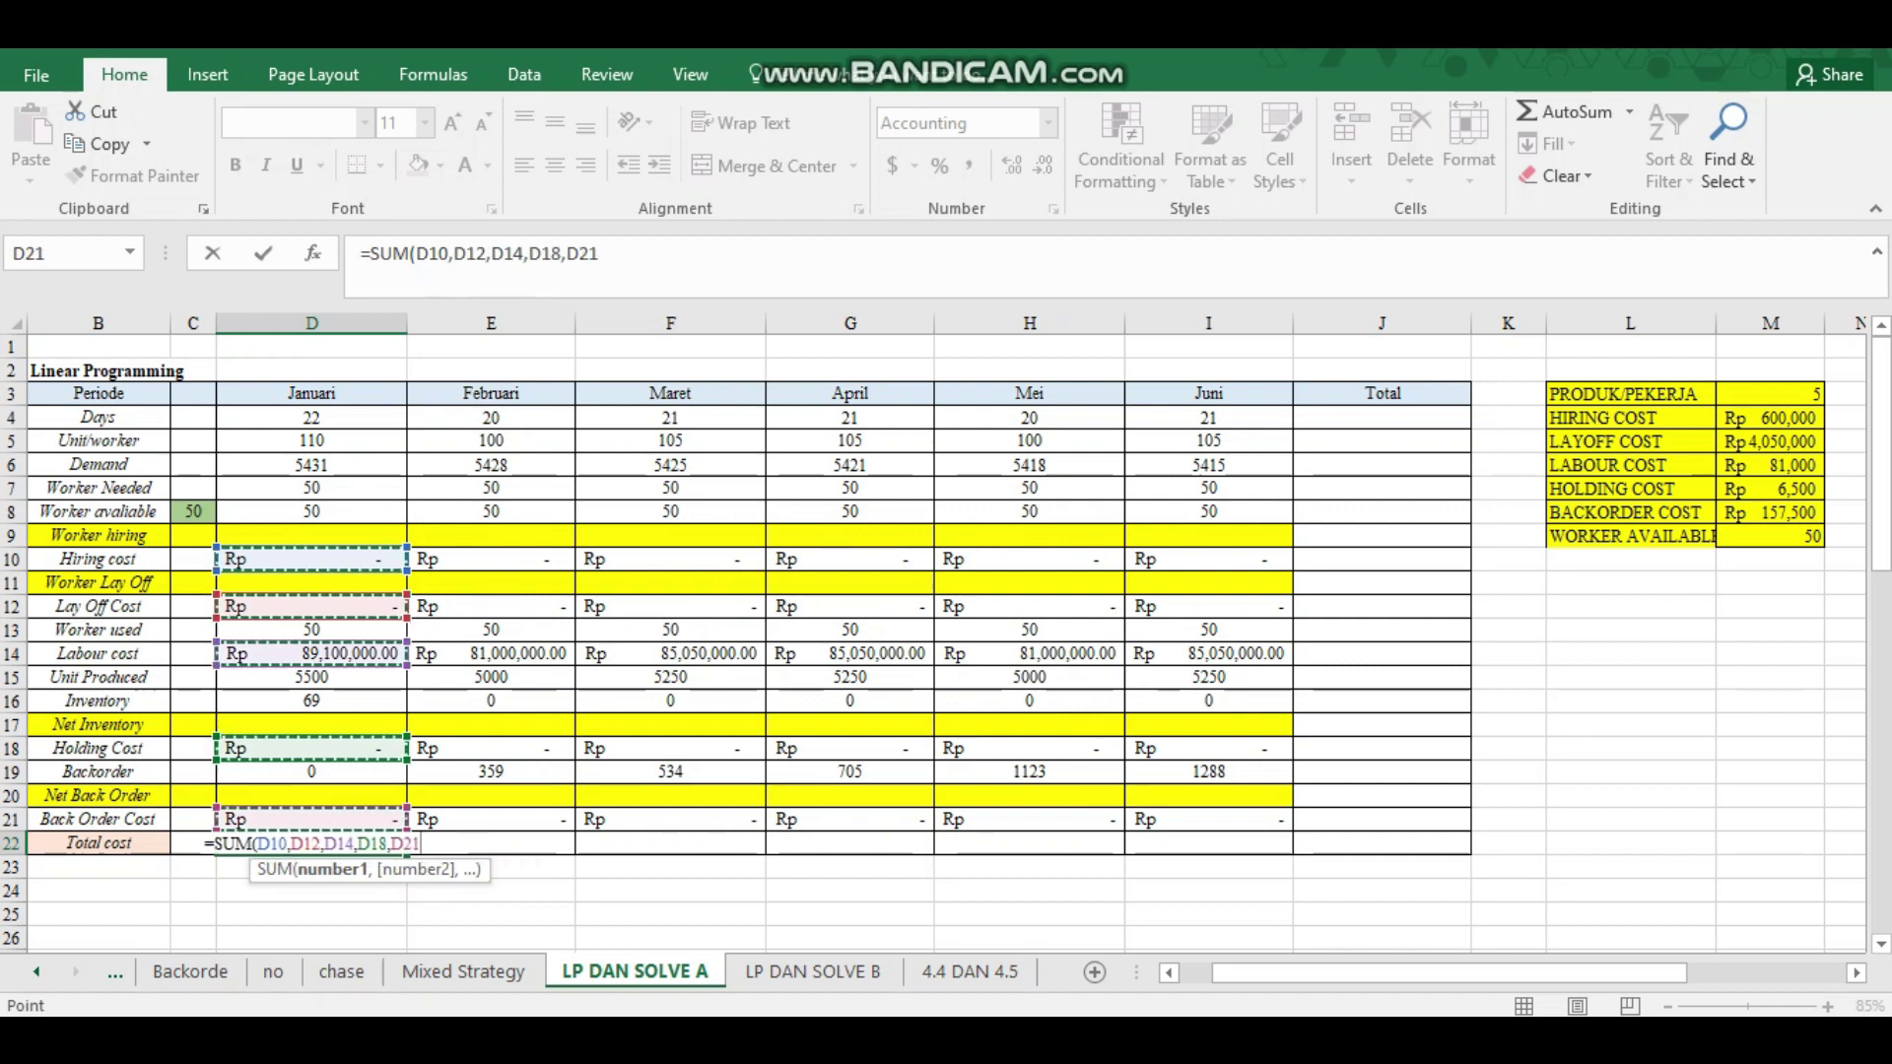
pyautogui.press('Return')
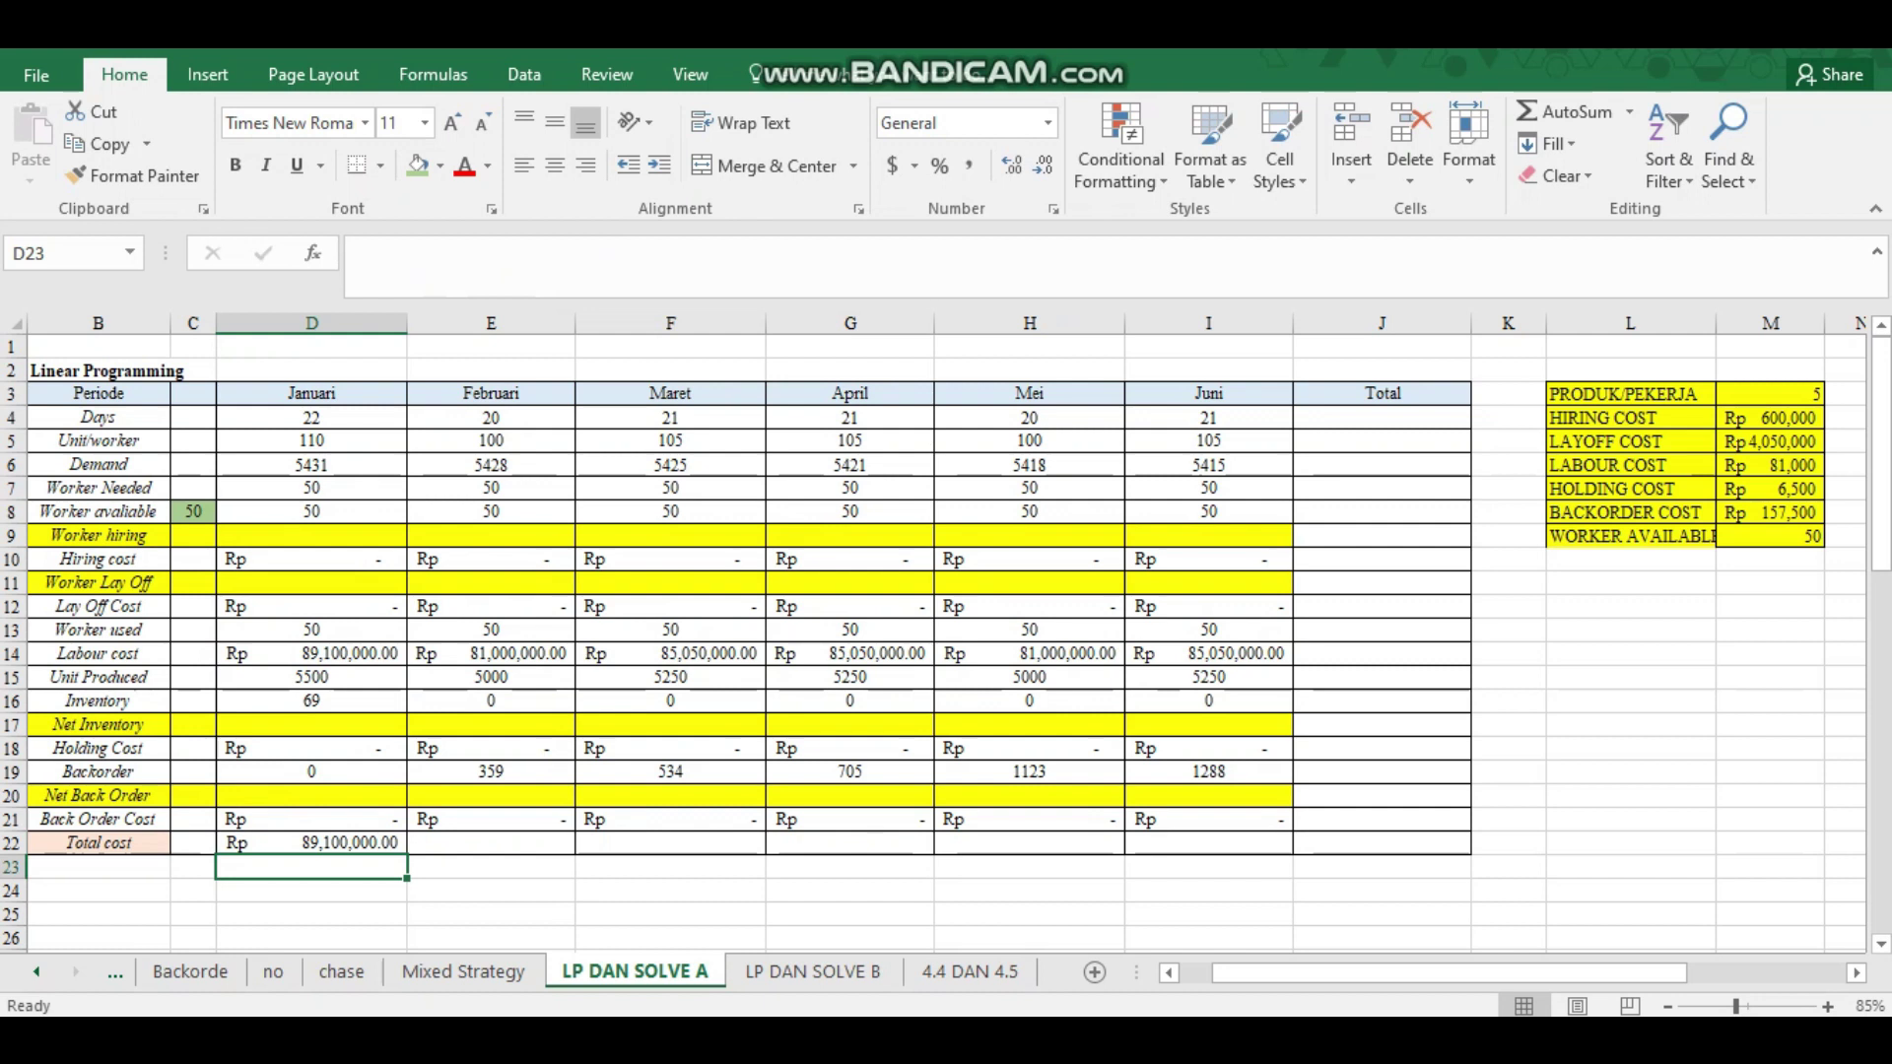
pyautogui.click(311, 844)
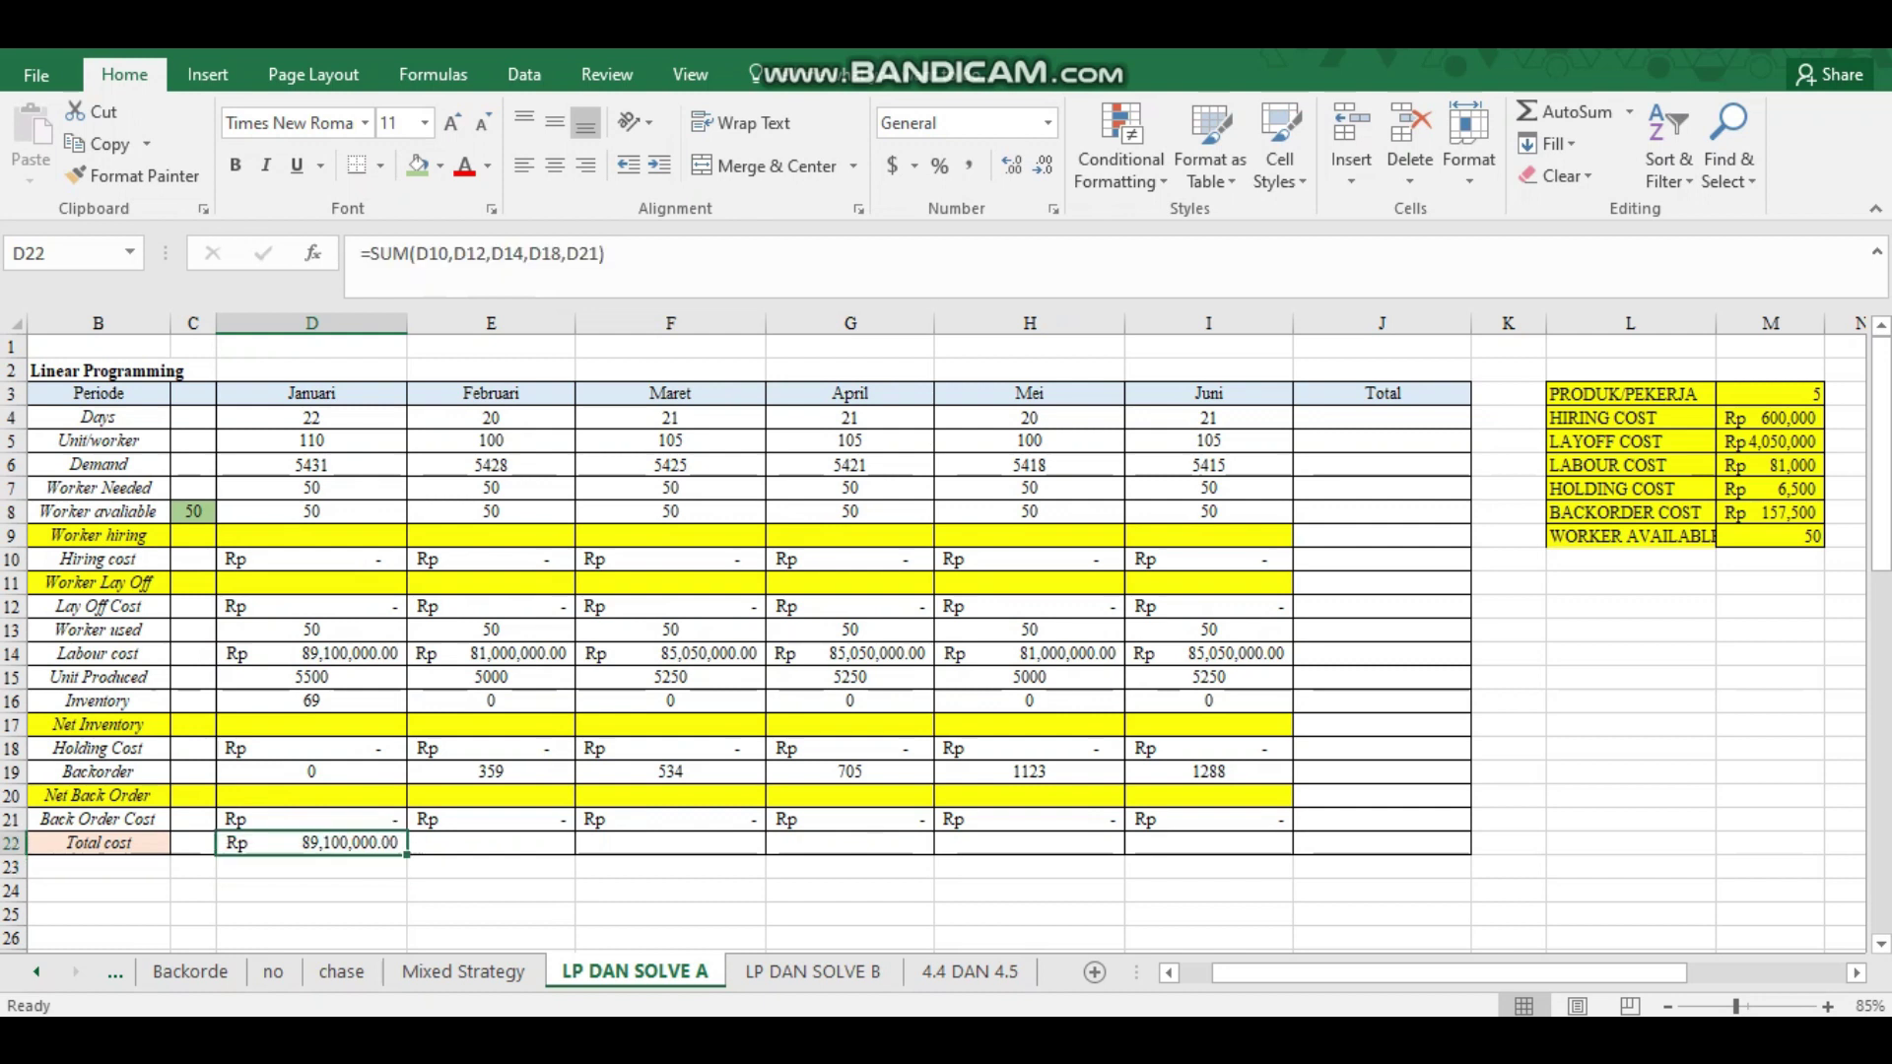
pyautogui.moveTo(407, 855); pyautogui.dragTo(1237, 847)
# Enter the Days total formula =SUM(D4:I4) in J4 and fill it down the Total column to J22.
pyautogui.click(1382, 418)
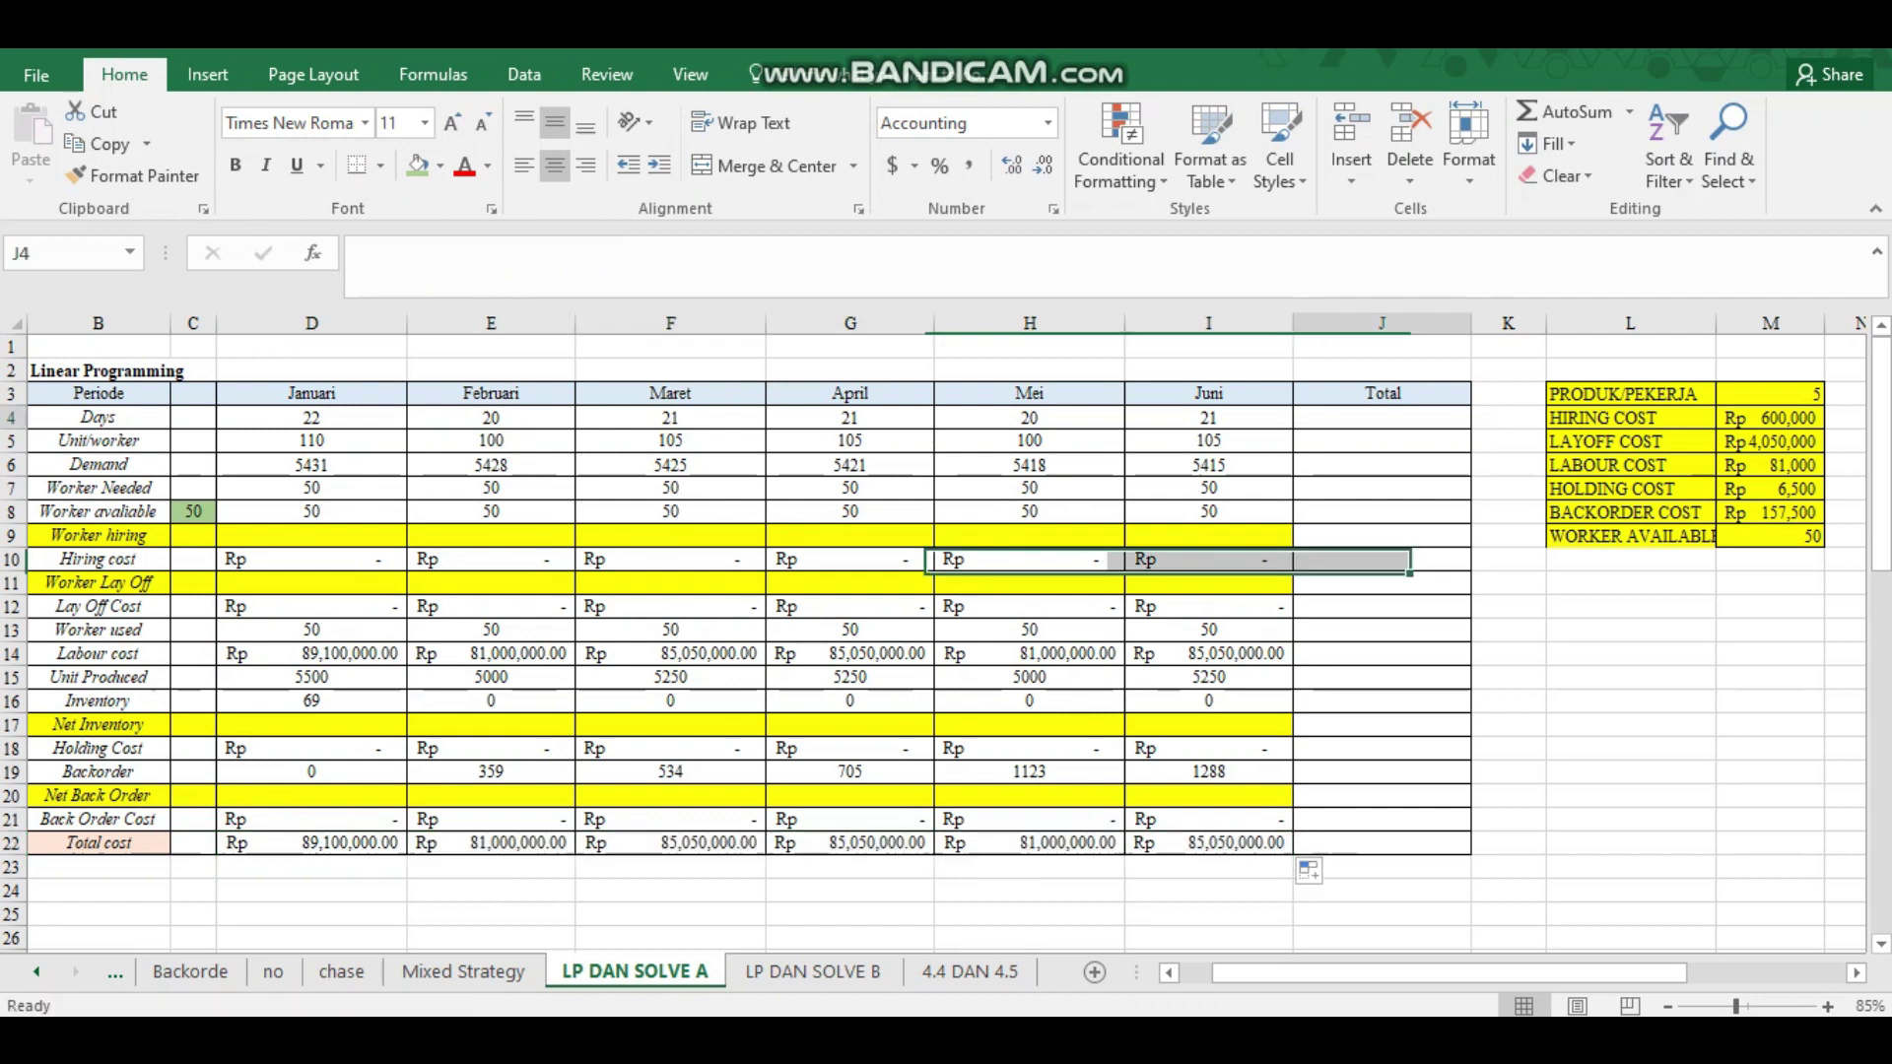
pyautogui.write('=')
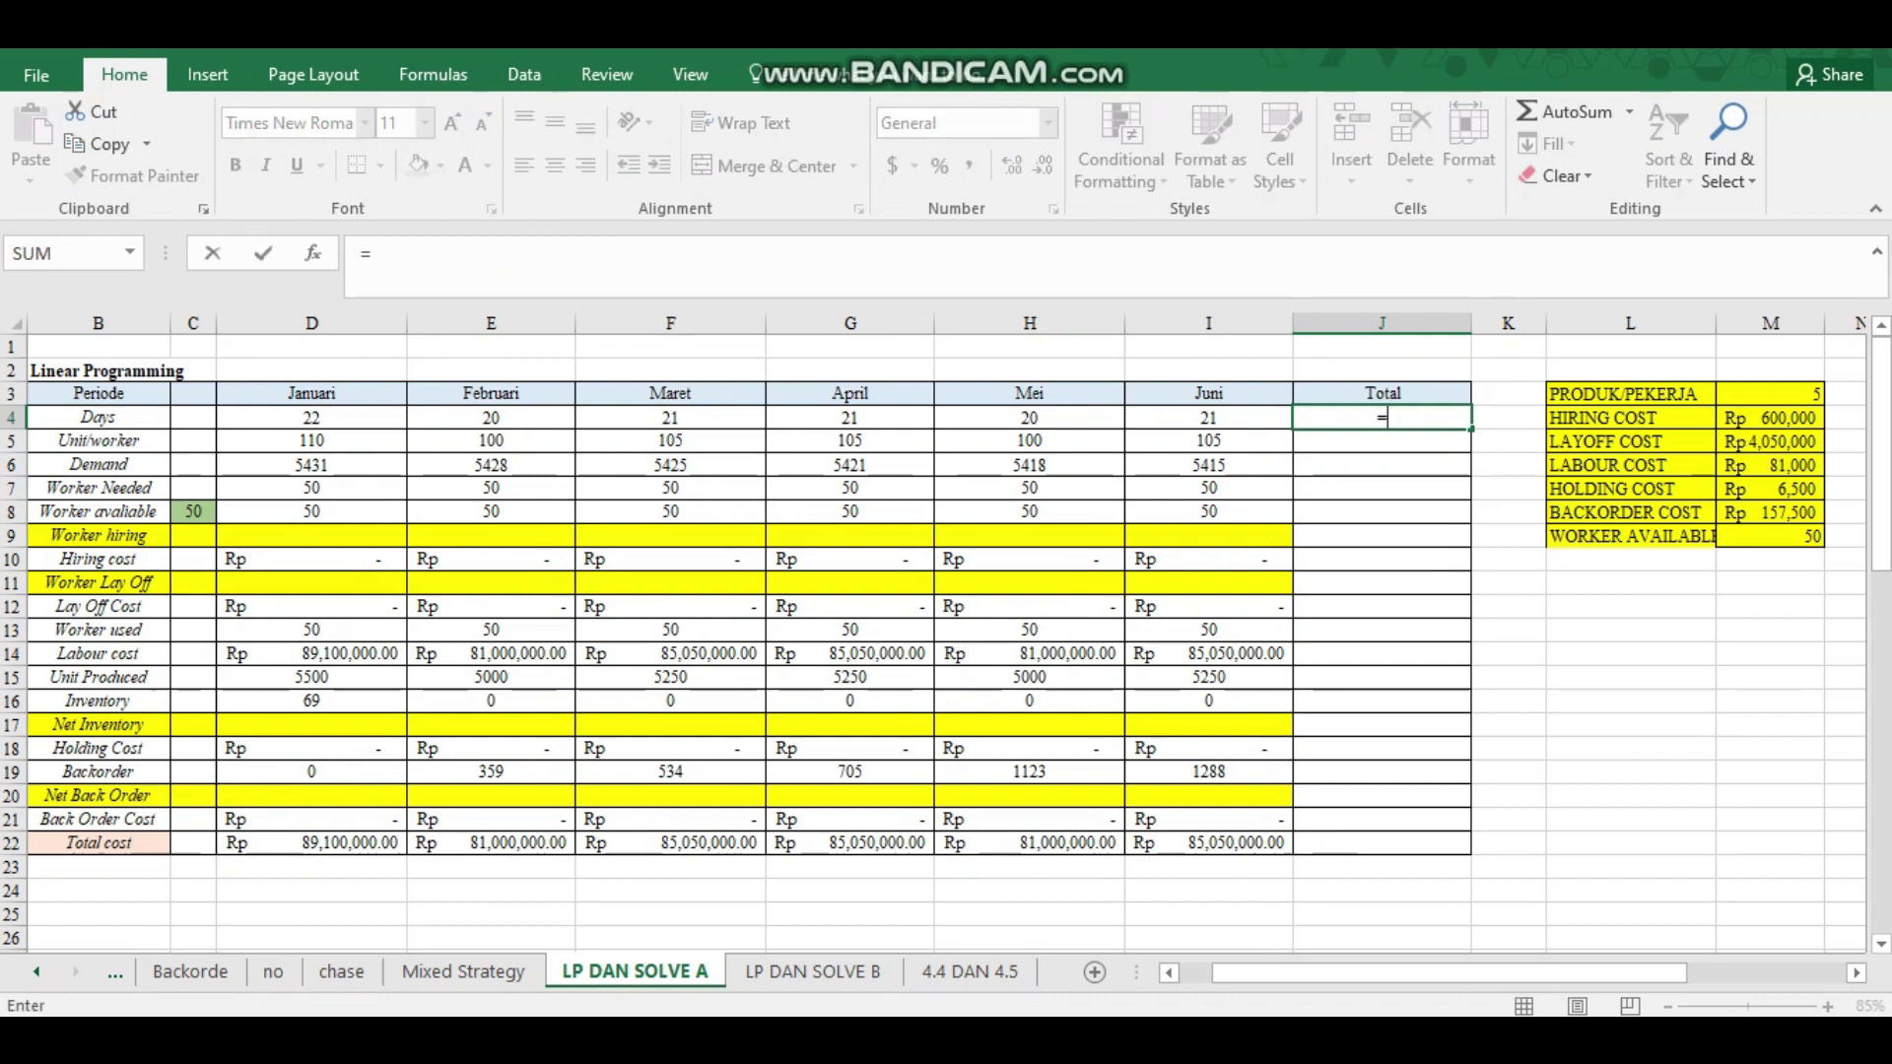
pyautogui.write('SUM(')
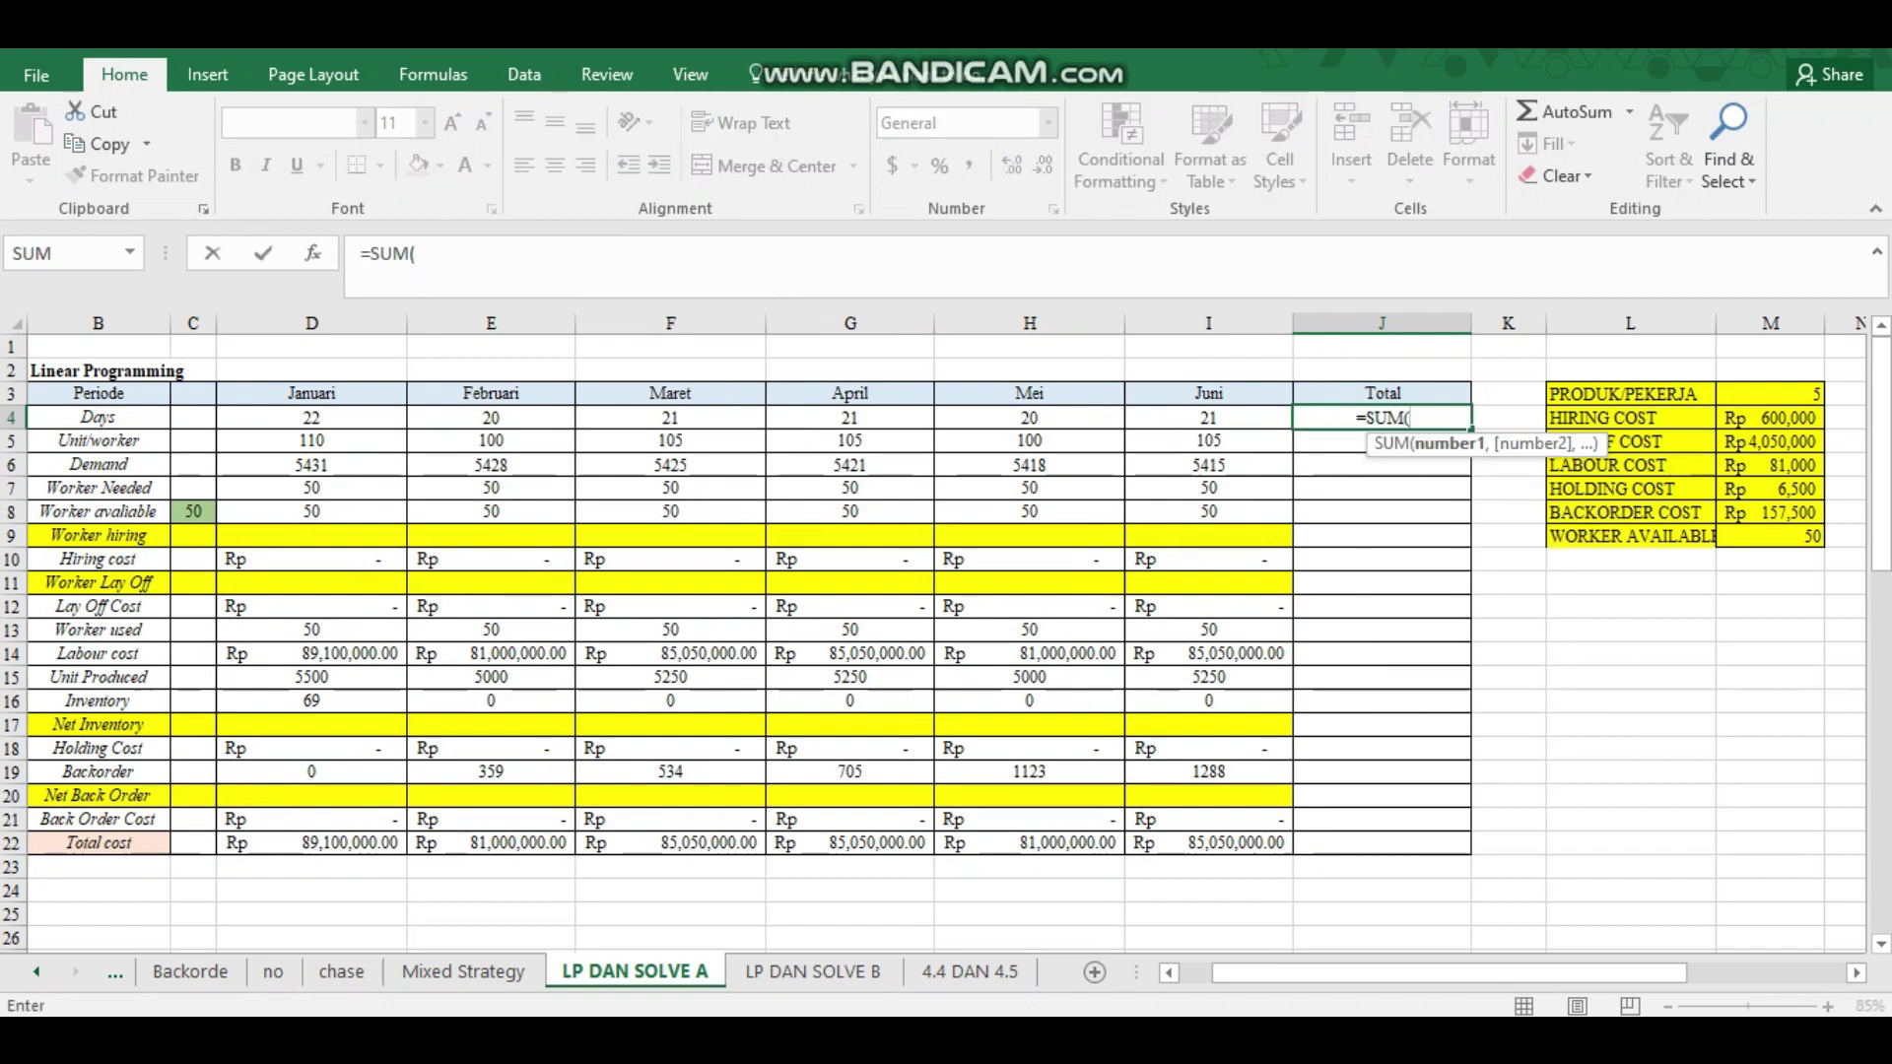
pyautogui.moveTo(311, 417); pyautogui.dragTo(1208, 417)
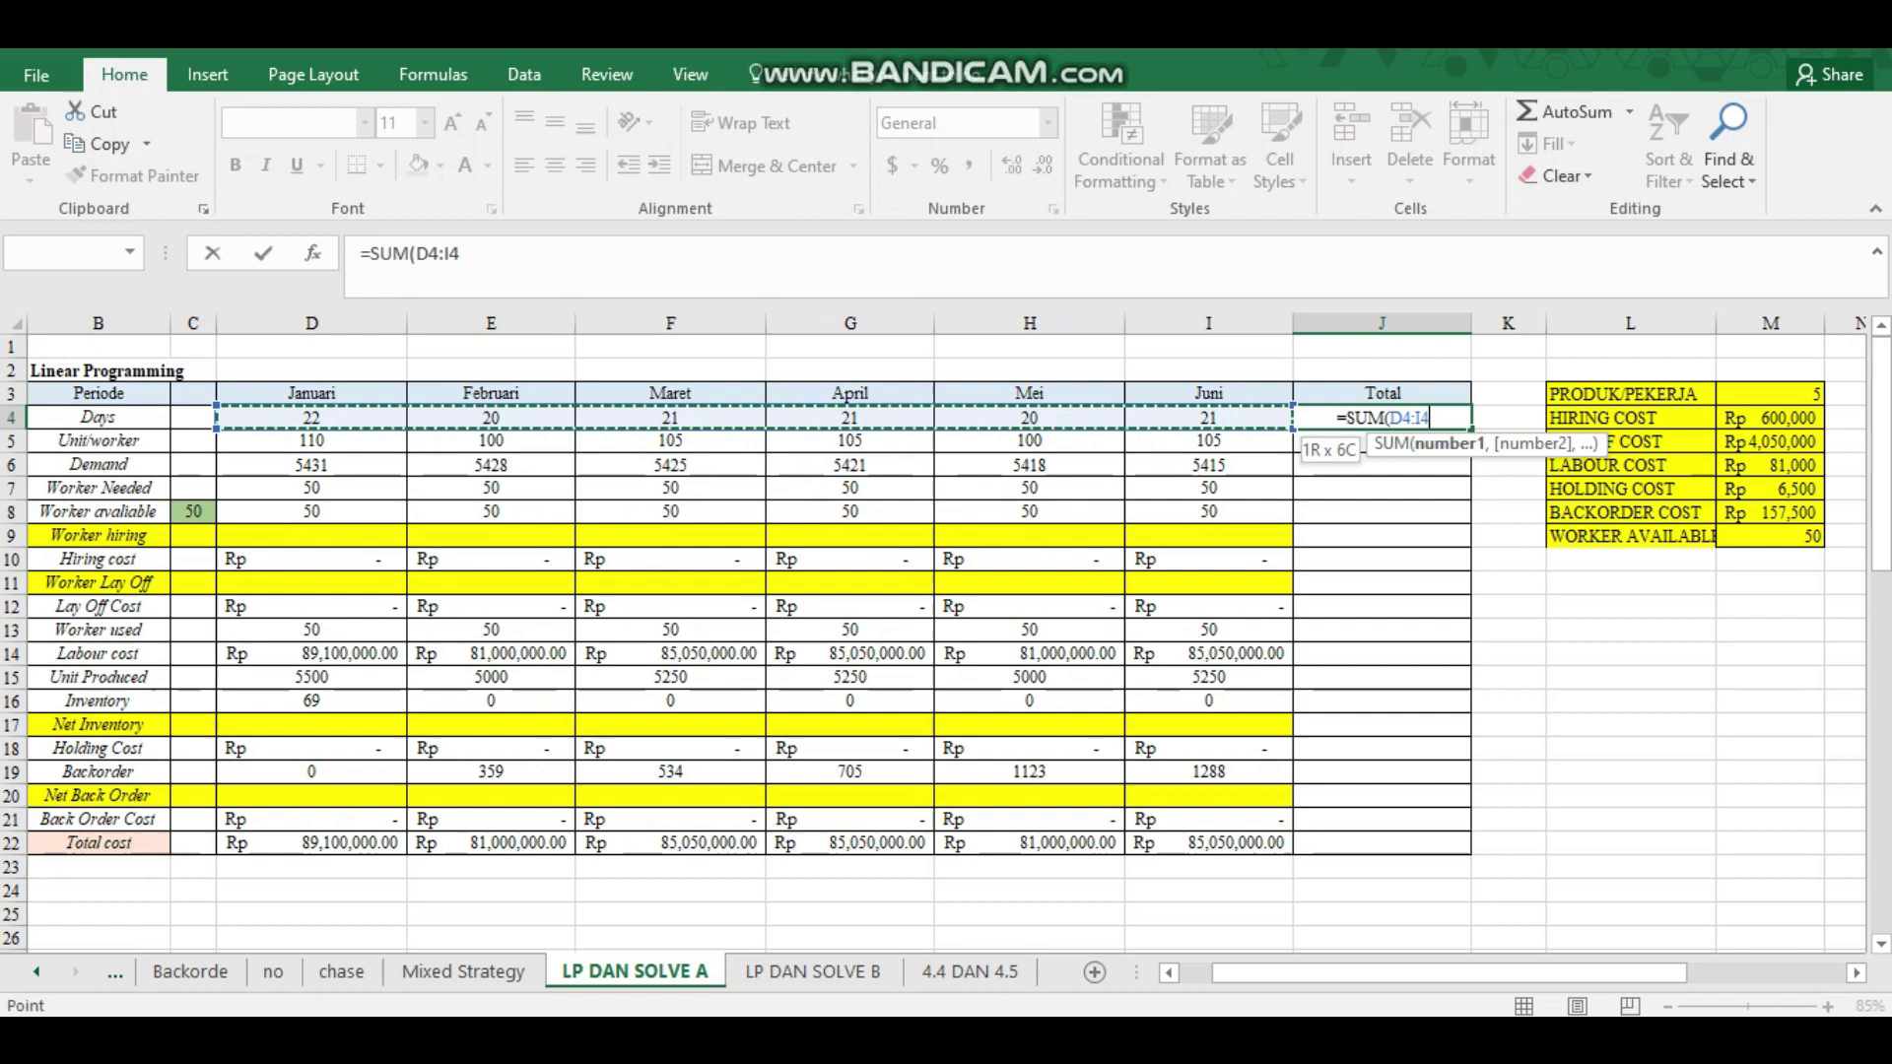
pyautogui.press('Return')
pyautogui.click(1383, 418)
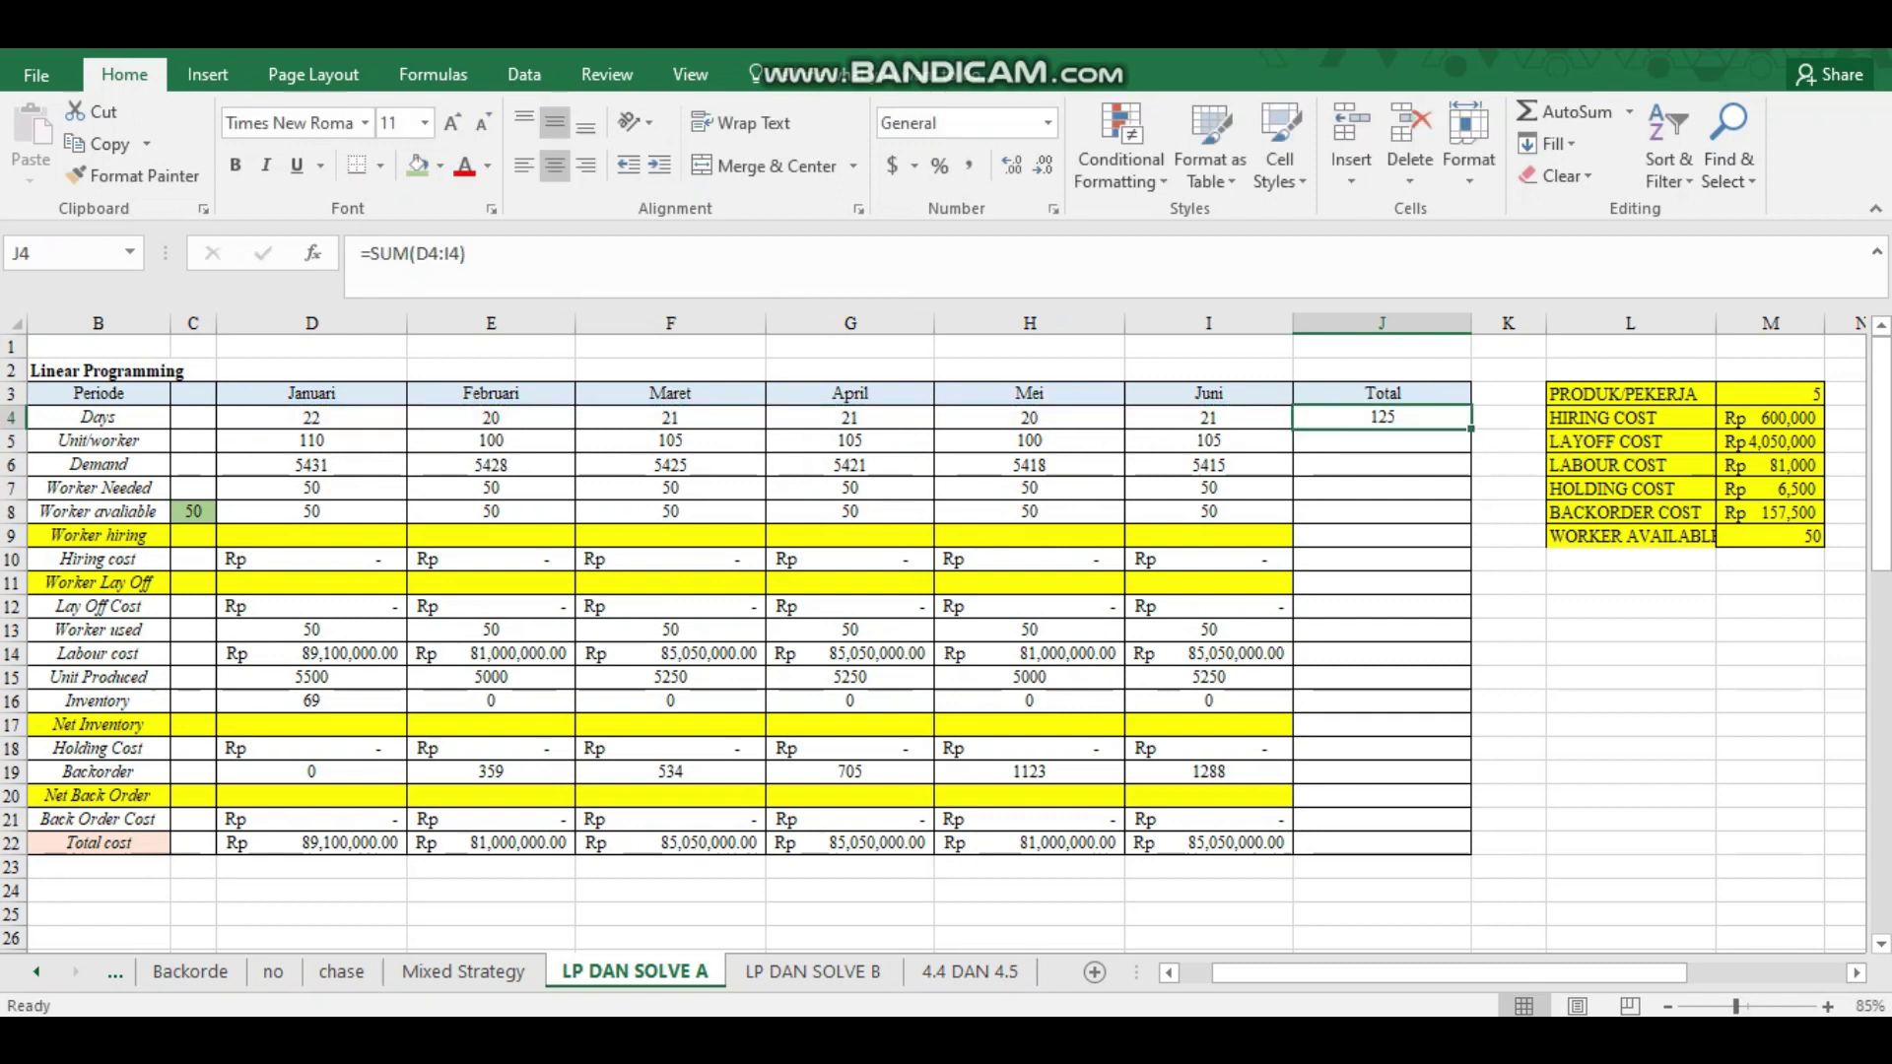
pyautogui.moveTo(1471, 427); pyautogui.dragTo(1463, 849)
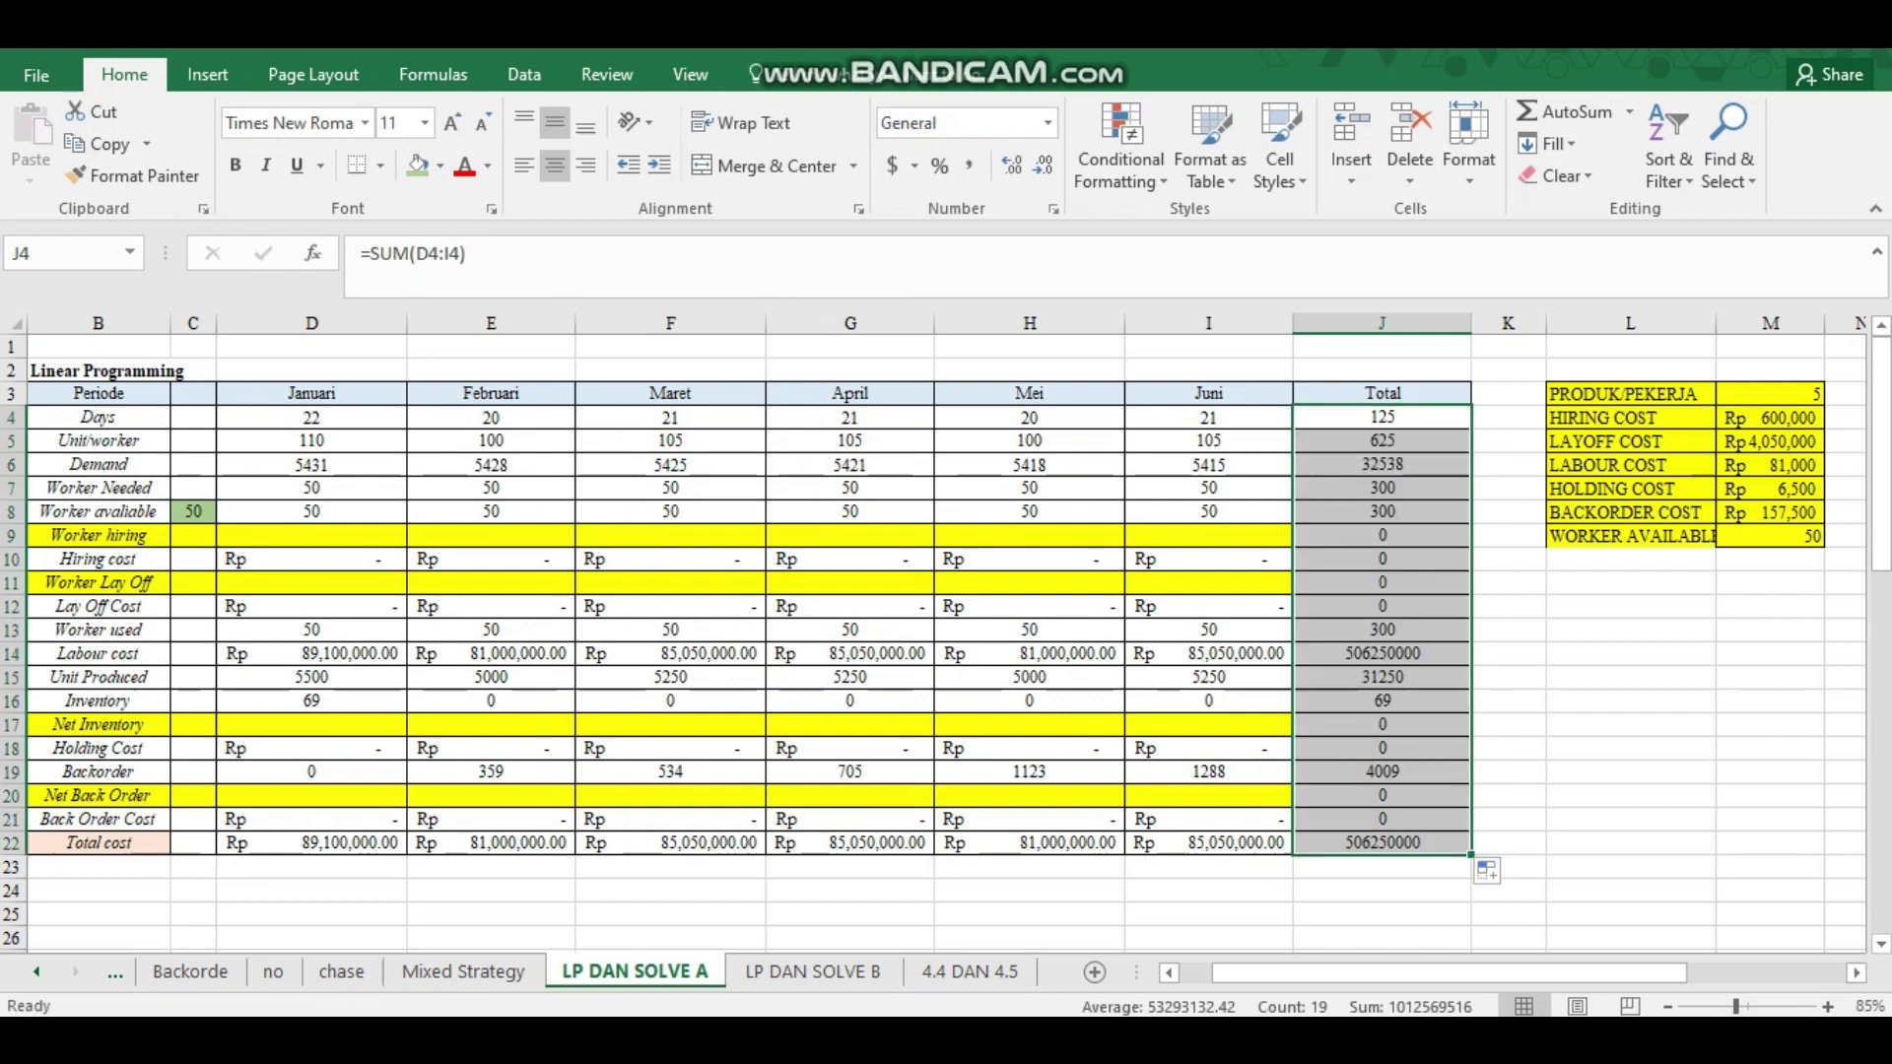
# Format the cost totals in J10, J12, J14, J18, J21 and J22 with the Rp Indonesian accounting format.
pyautogui.click(1382, 559)
pyautogui.click(1383, 558)
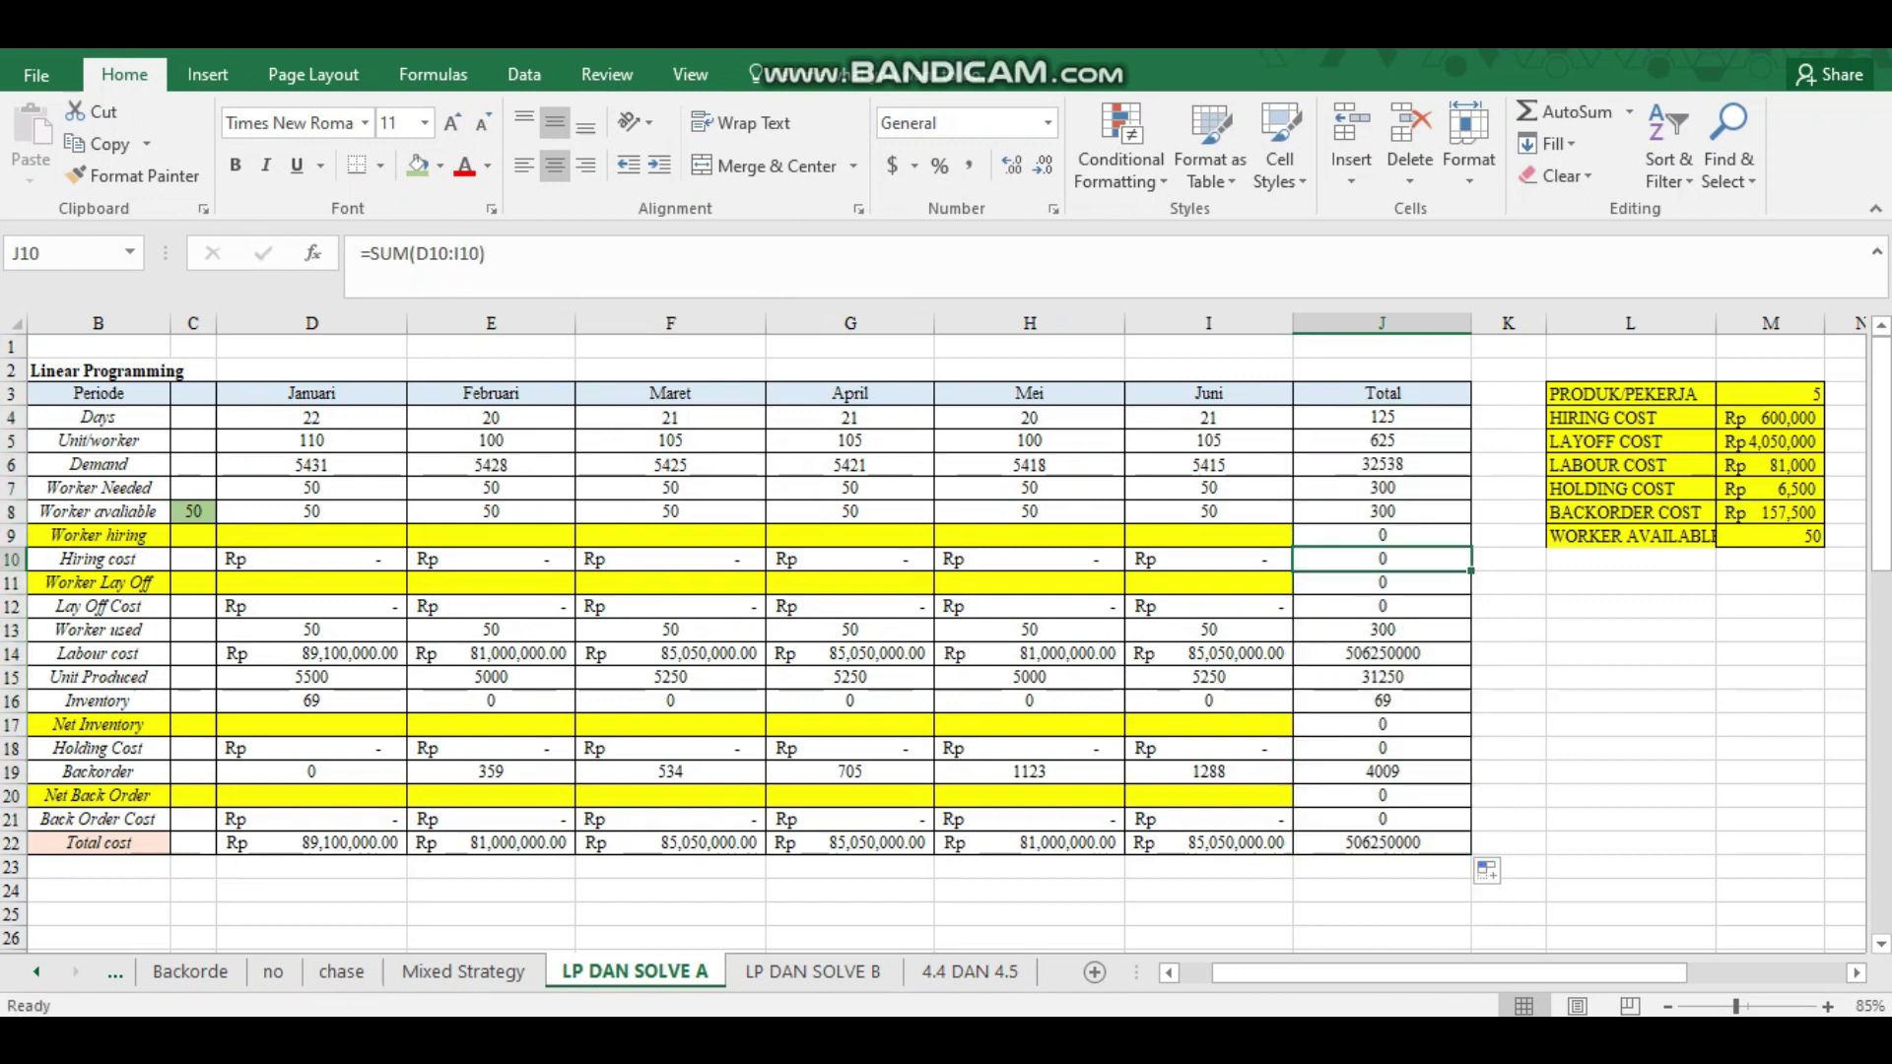
pyautogui.keyDown('ctrl'); pyautogui.click(1382, 606); pyautogui.keyUp('ctrl')
pyautogui.keyDown('ctrl'); pyautogui.click(1382, 653); pyautogui.keyUp('ctrl')
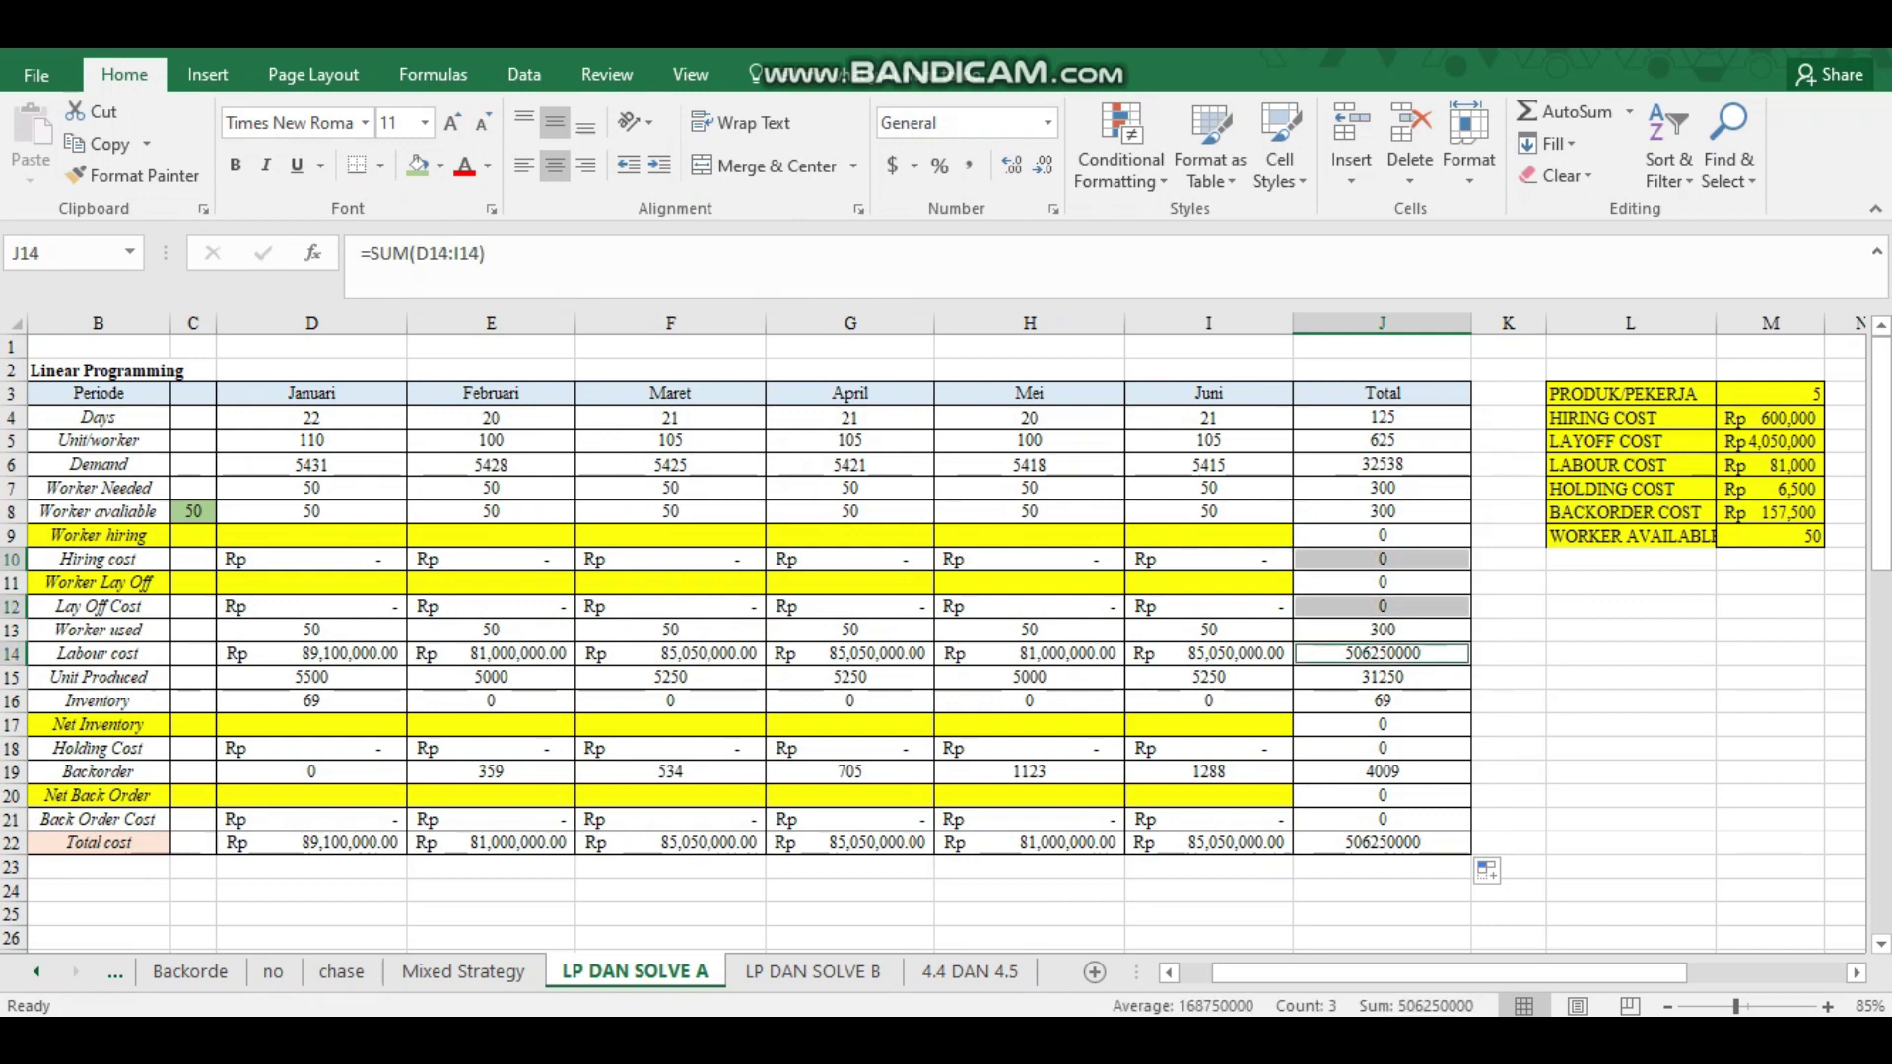
pyautogui.keyDown('ctrl'); pyautogui.click(1382, 748); pyautogui.keyUp('ctrl')
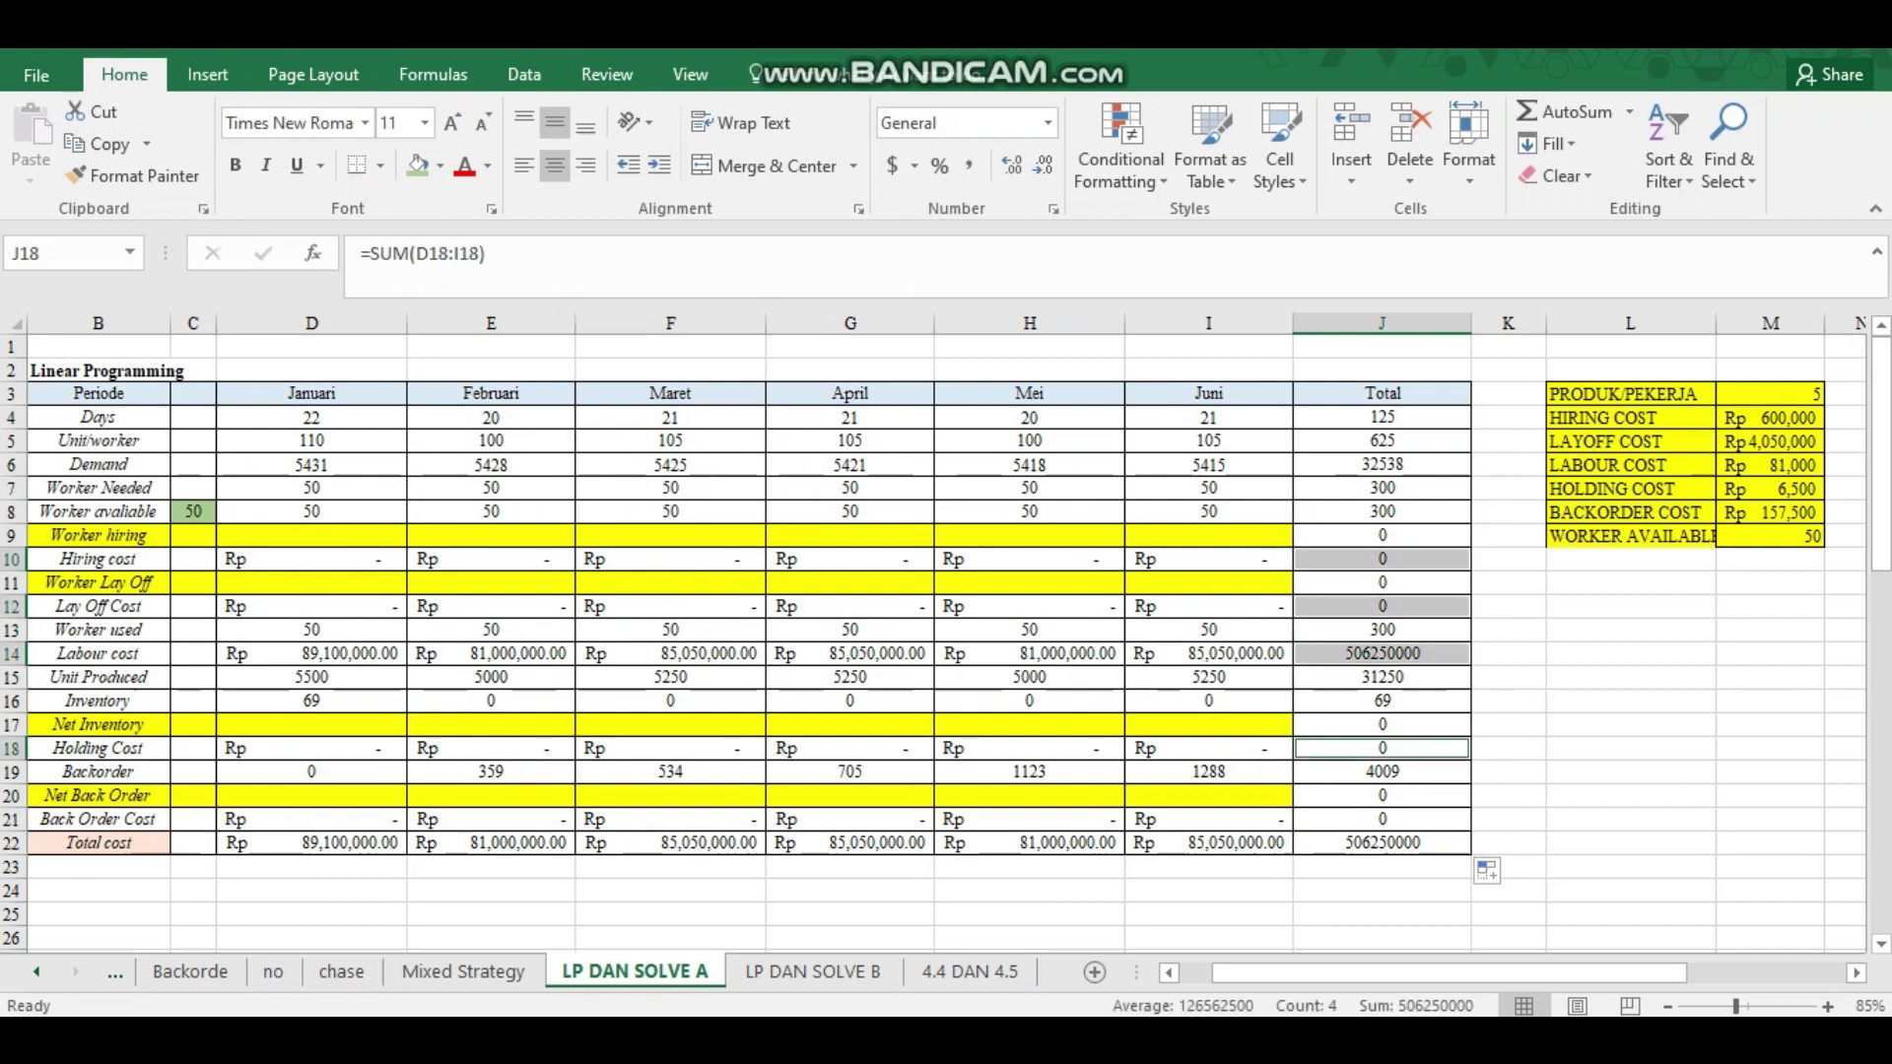
pyautogui.keyDown('ctrl'); pyautogui.click(1382, 819); pyautogui.keyUp('ctrl')
pyautogui.keyDown('ctrl'); pyautogui.click(1382, 843); pyautogui.keyUp('ctrl')
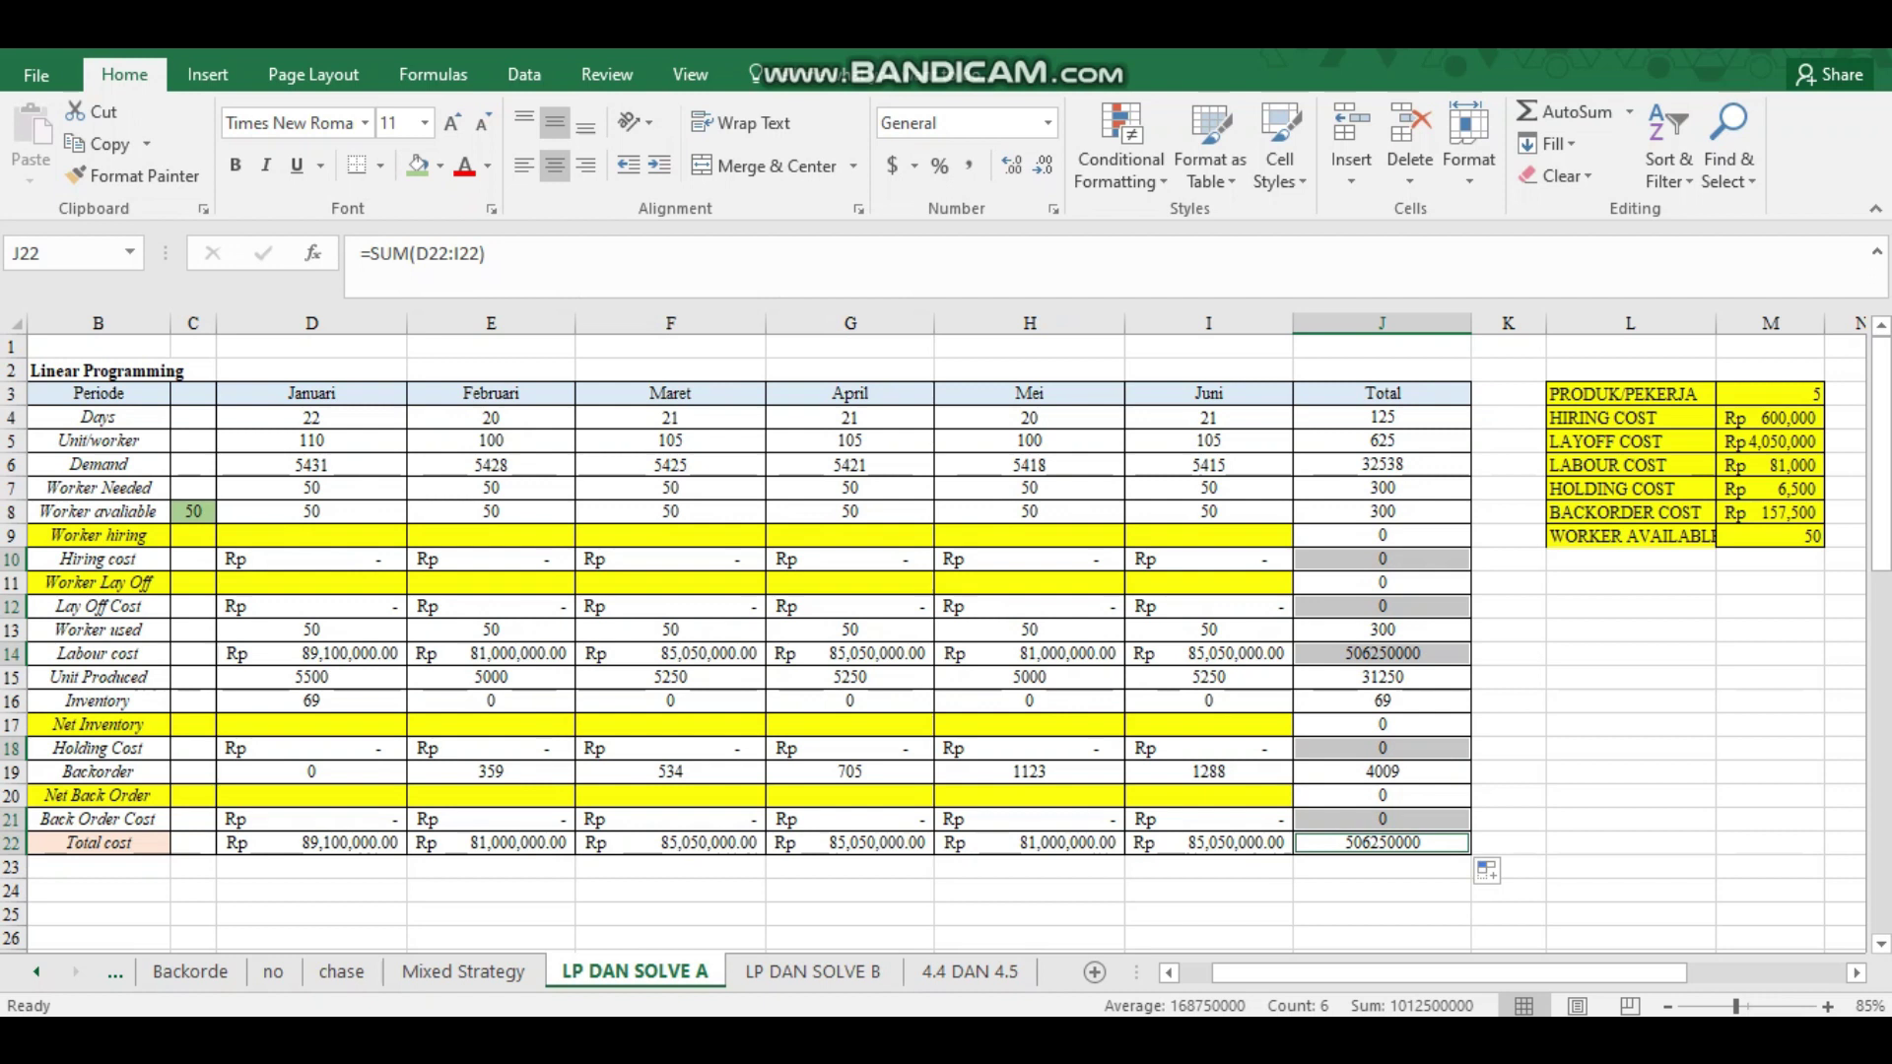
pyautogui.click(914, 166)
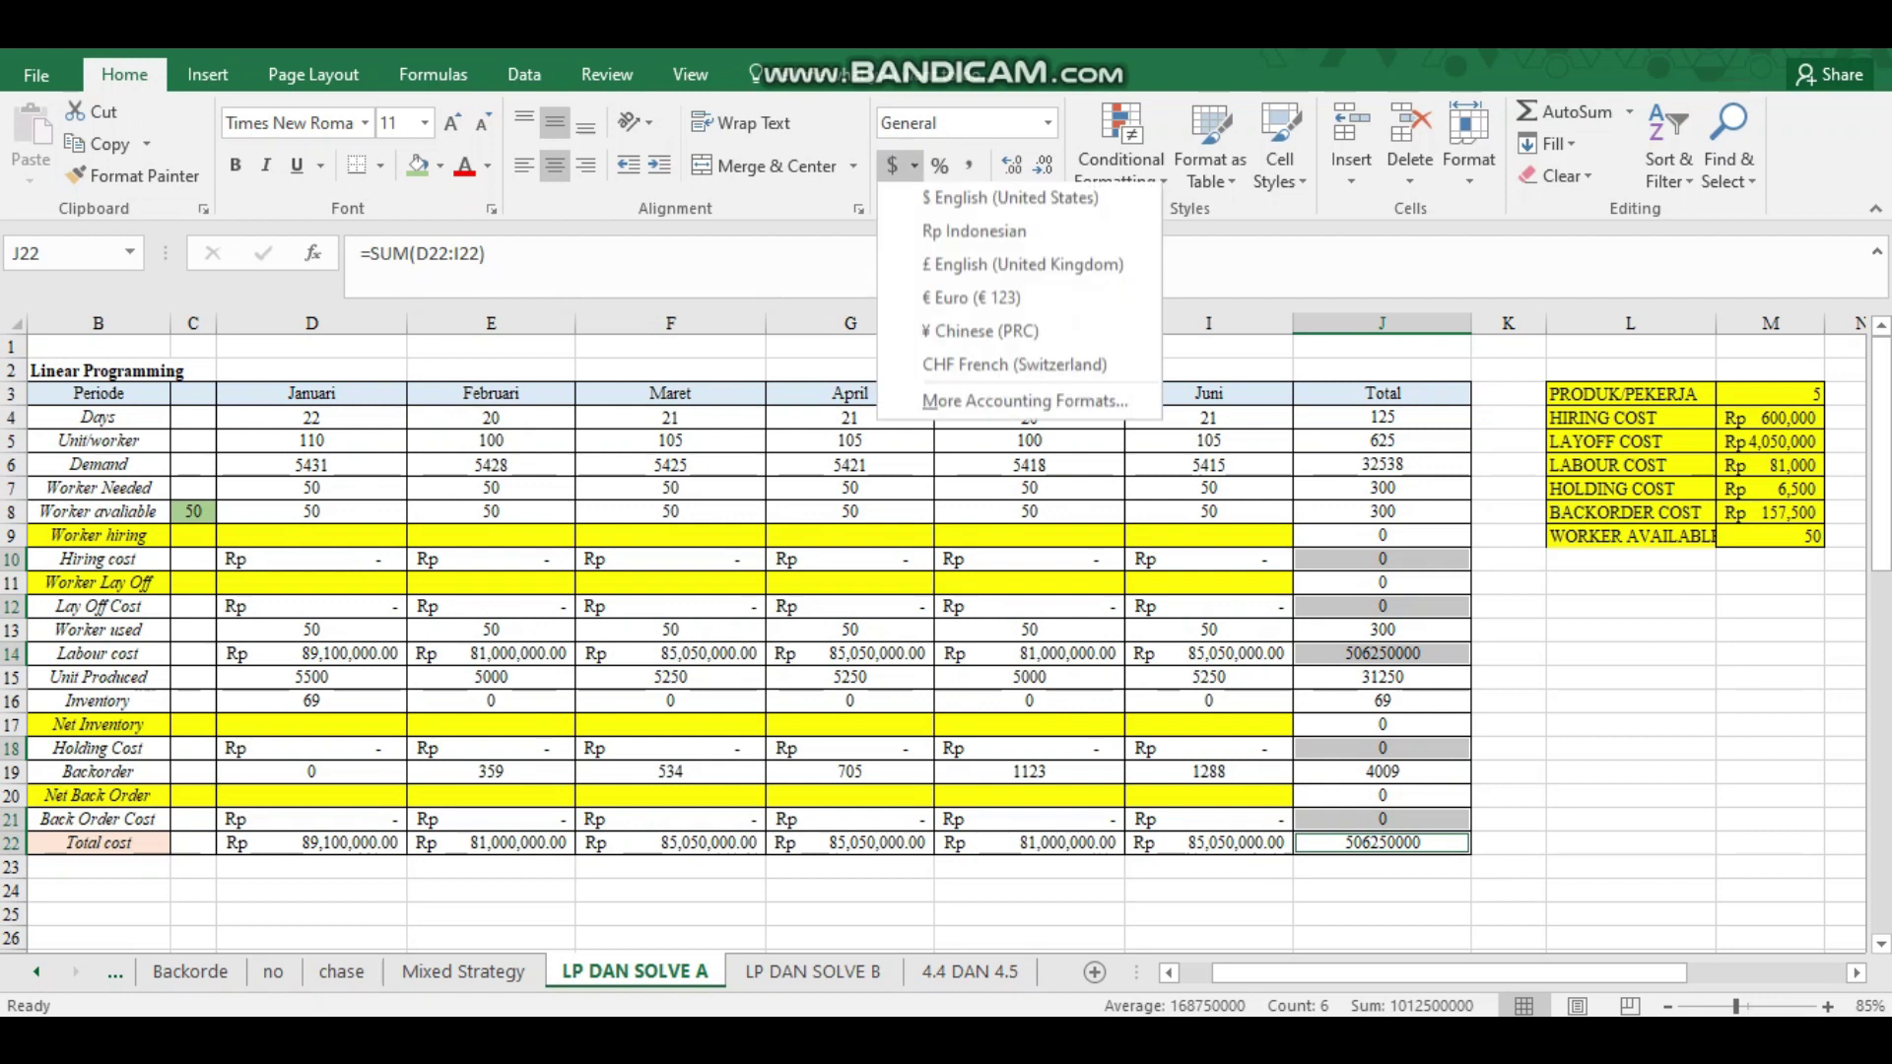
pyautogui.click(974, 234)
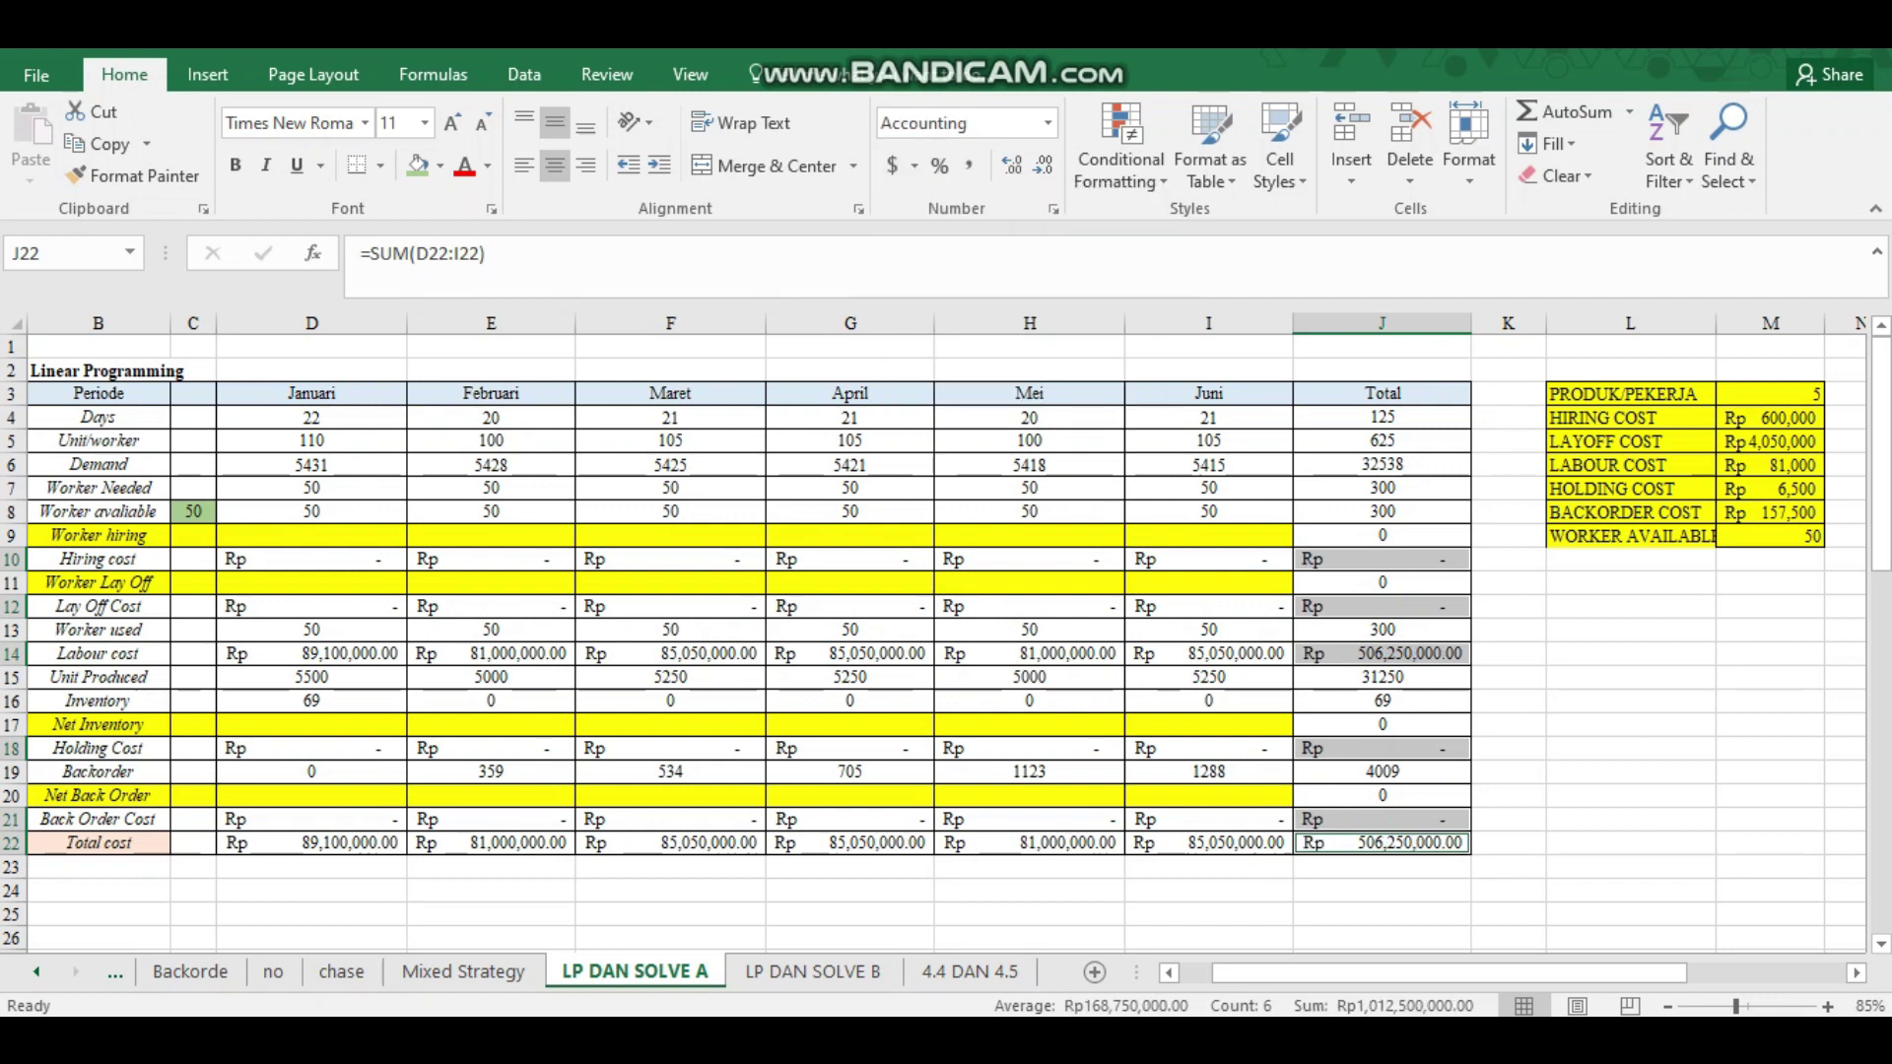
# Review the cost totals and the yellow Worker hiring, Worker Lay Off, Net Inventory and Net Back Order rows from Januari to Juni.
pyautogui.click(1383, 749)
pyautogui.click(1382, 819)
pyautogui.click(1382, 607)
pyautogui.click(312, 749)
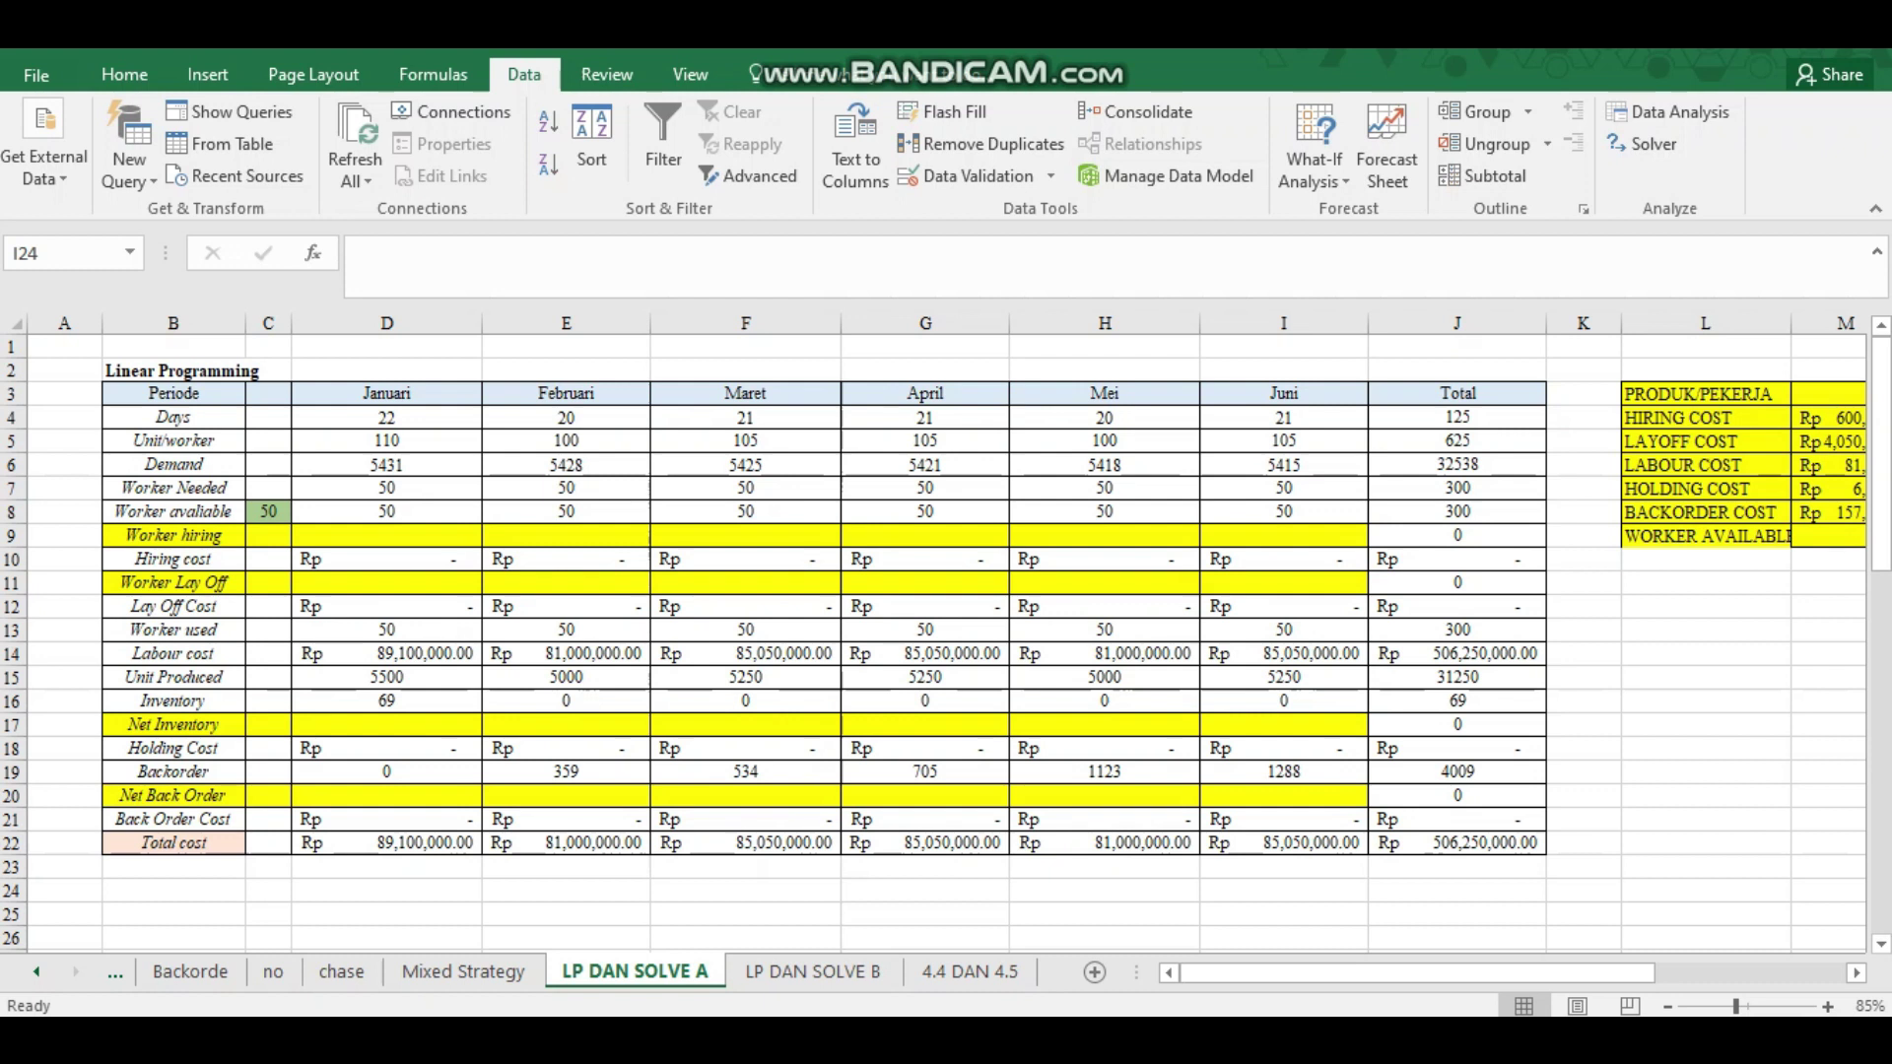
pyautogui.click(386, 465)
pyautogui.moveTo(386, 536); pyautogui.dragTo(1284, 538)
pyautogui.click(387, 583)
pyautogui.moveTo(387, 583); pyautogui.dragTo(1284, 583)
pyautogui.moveTo(387, 725); pyautogui.dragTo(1284, 727)
pyautogui.moveTo(386, 797); pyautogui.dragTo(1284, 816)
pyautogui.click(1104, 796)
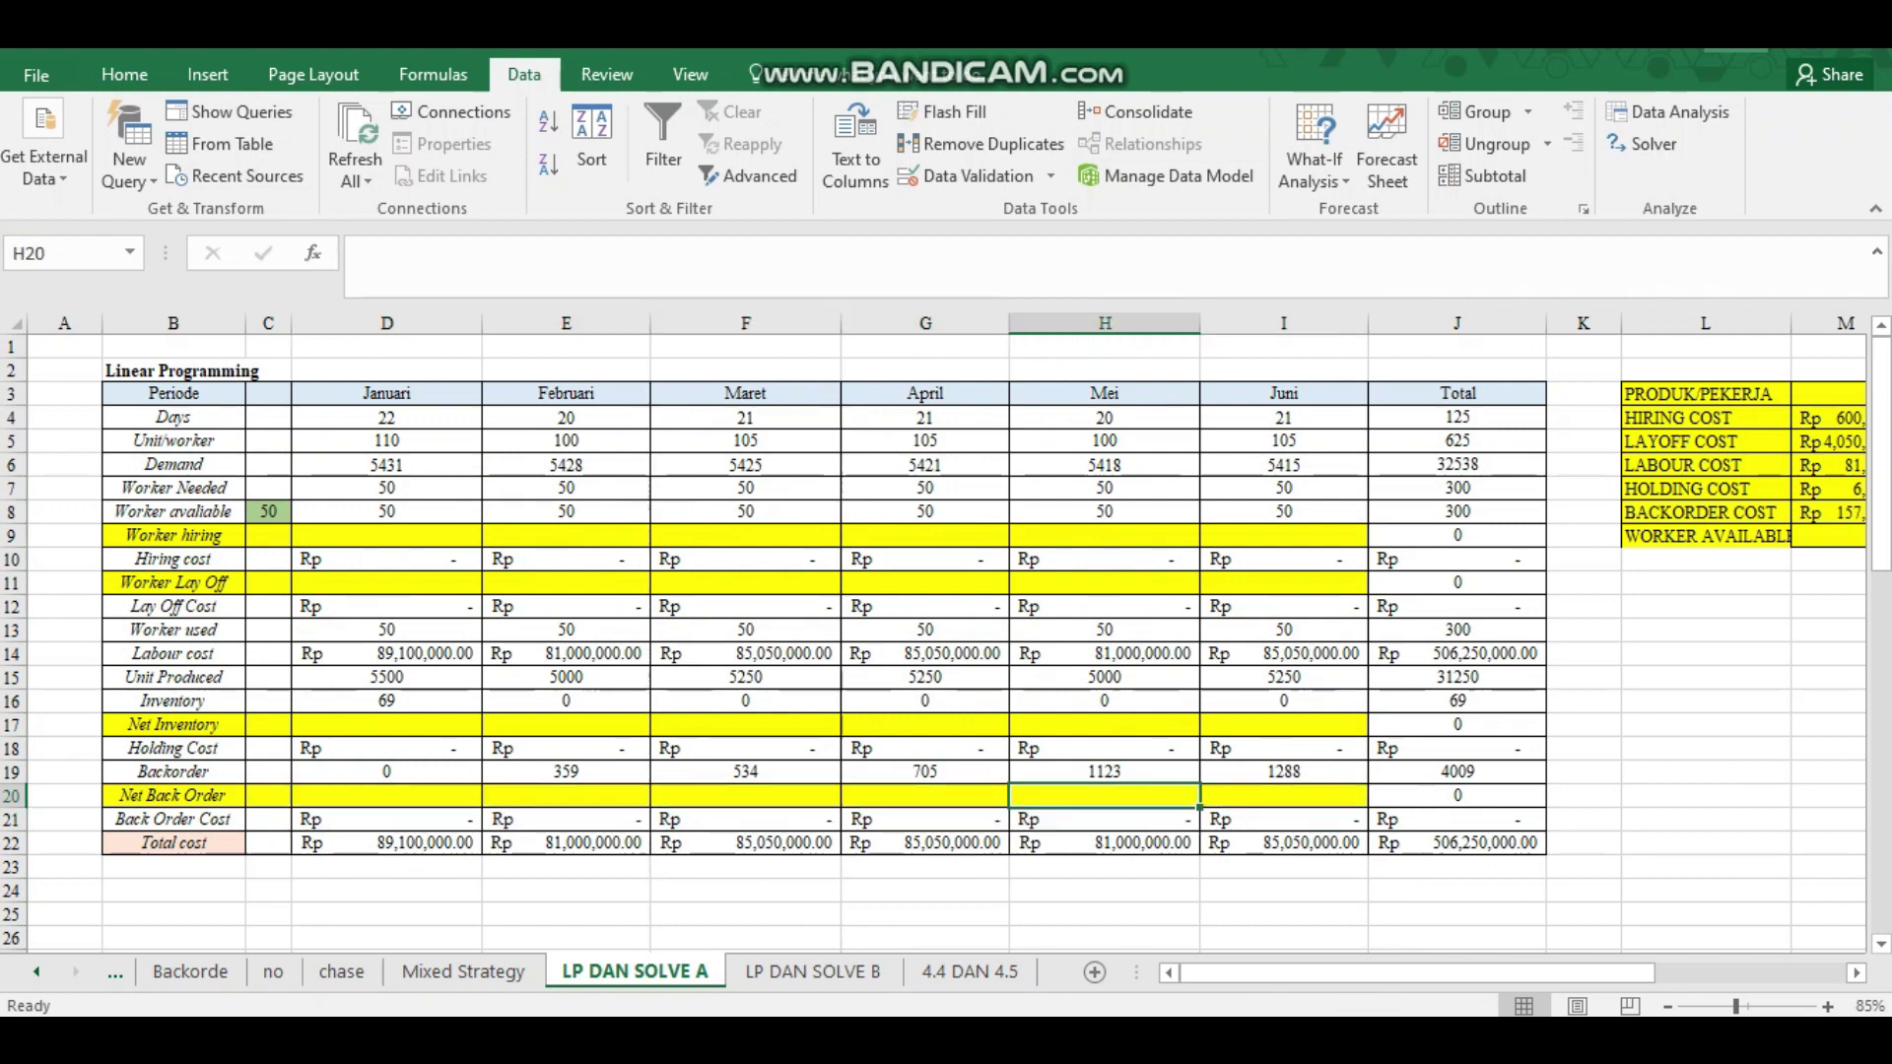
pyautogui.click(386, 442)
pyautogui.click(174, 394)
pyautogui.click(386, 394)
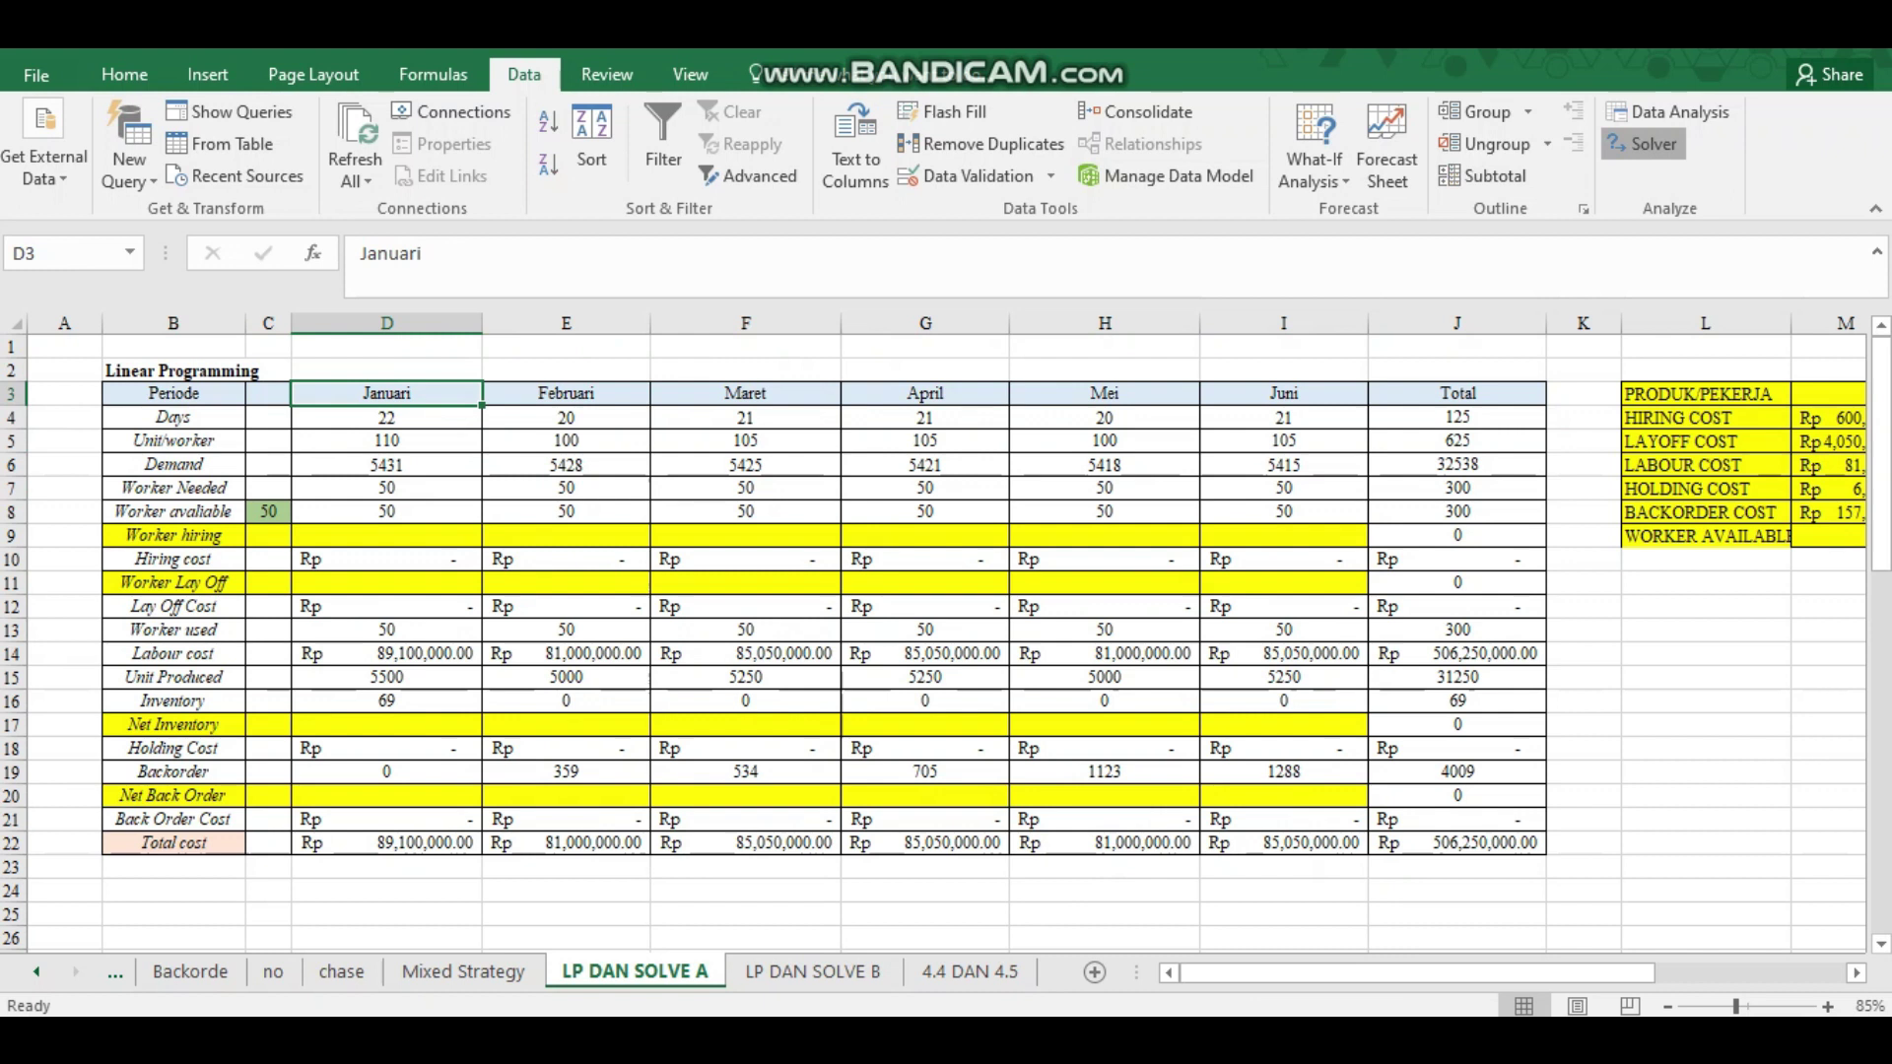
# Open Solver and set the objective to $D$9 with the Min goal.
pyautogui.click(1642, 143)
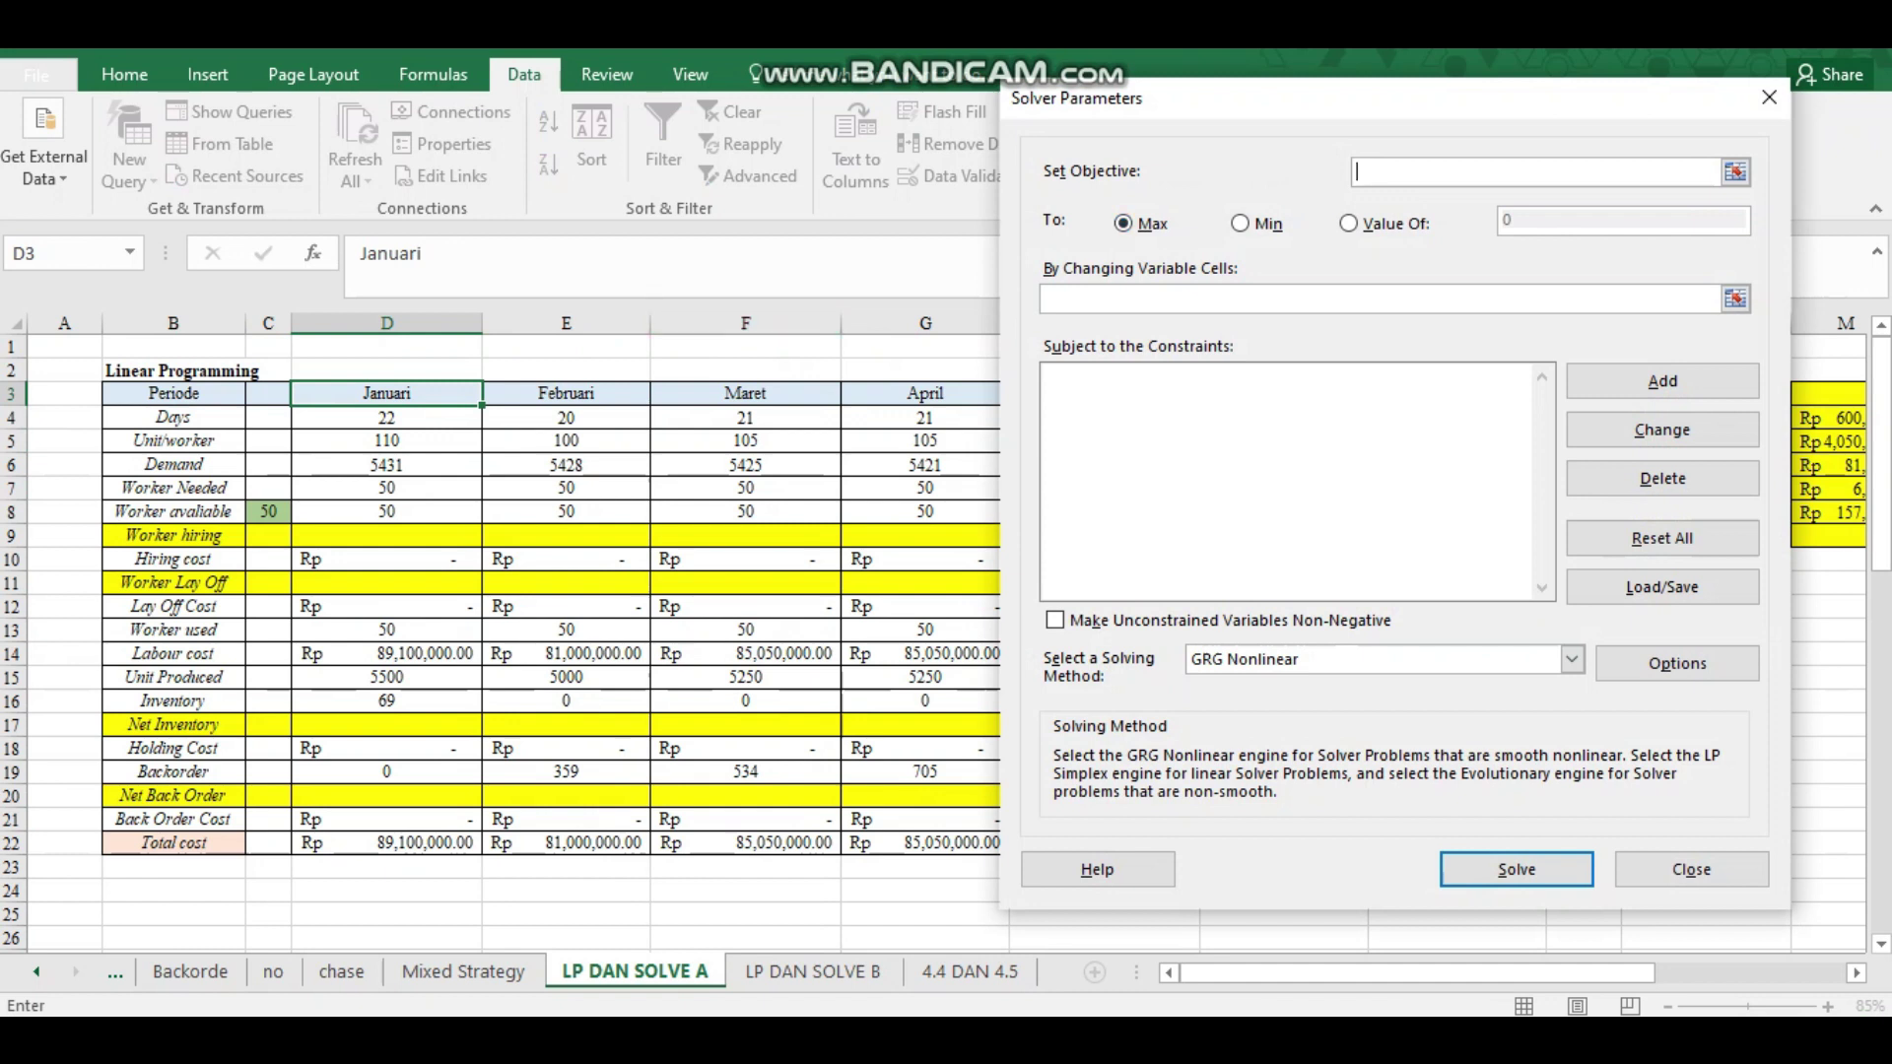
pyautogui.click(386, 536)
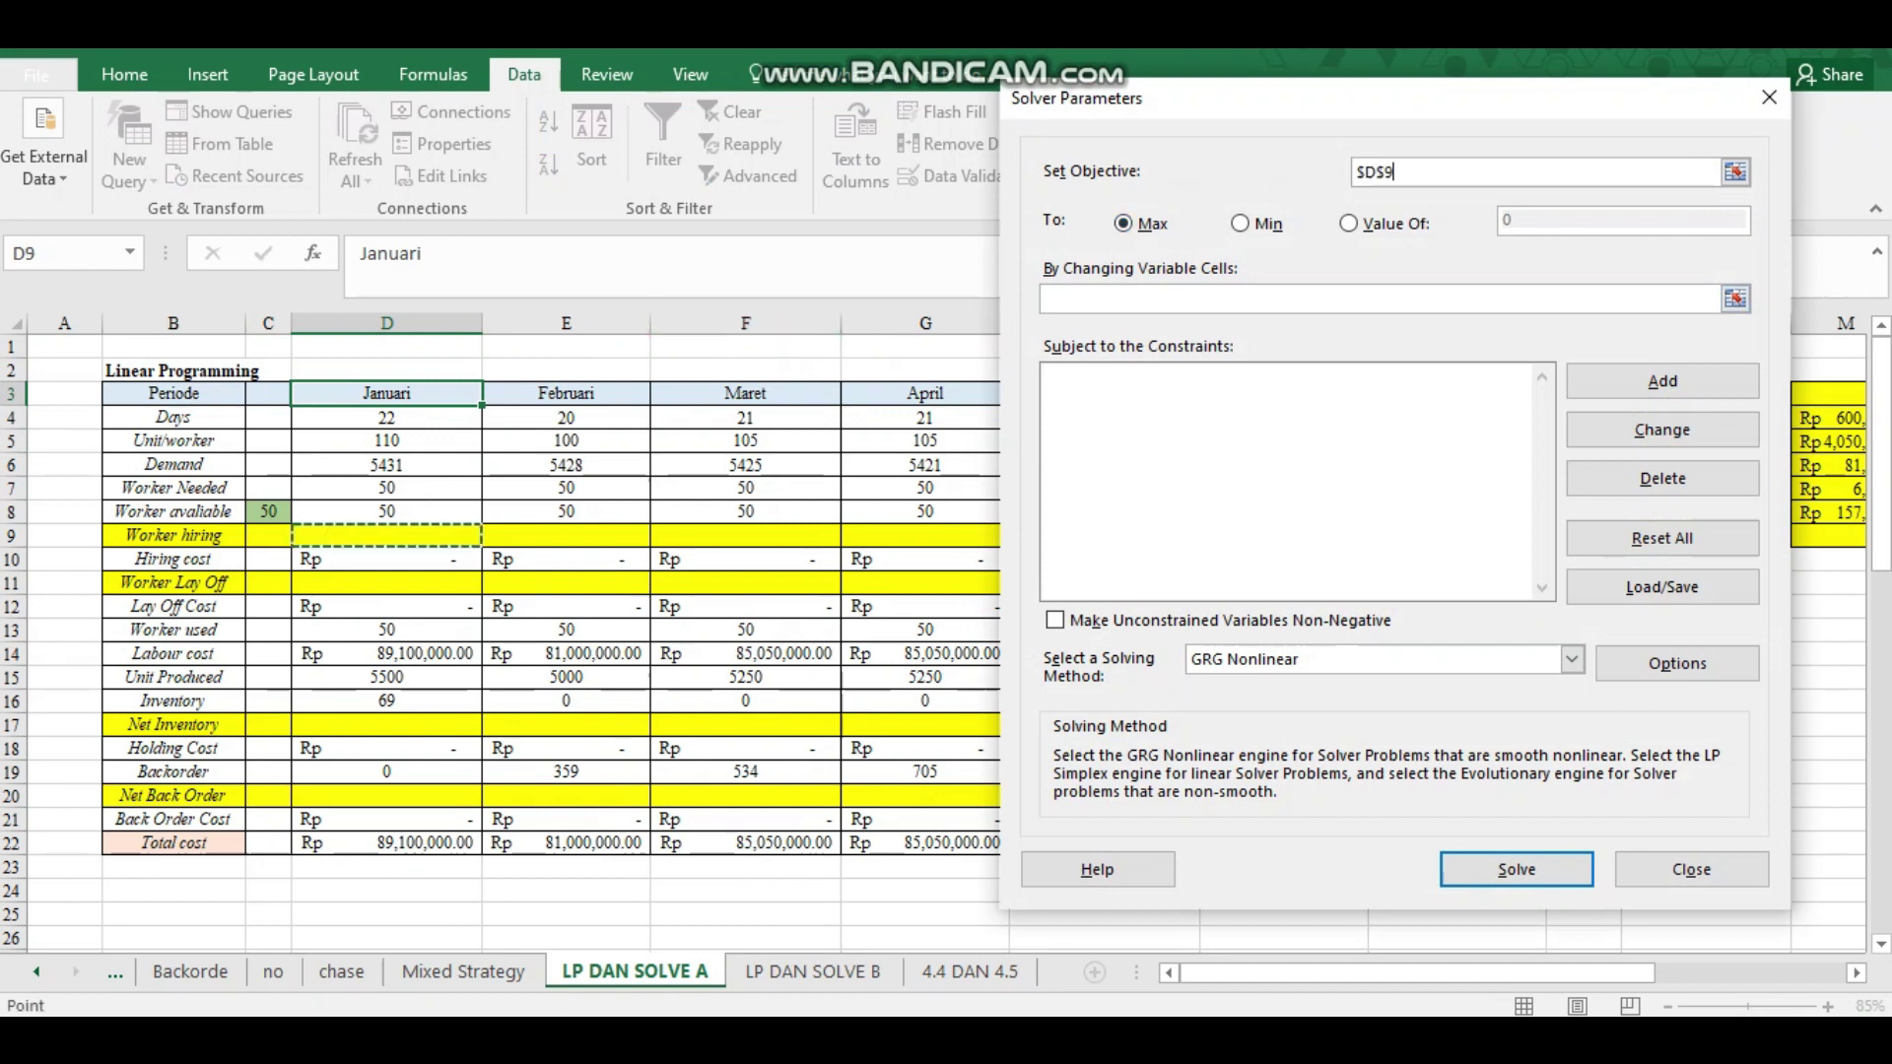
pyautogui.click(1258, 224)
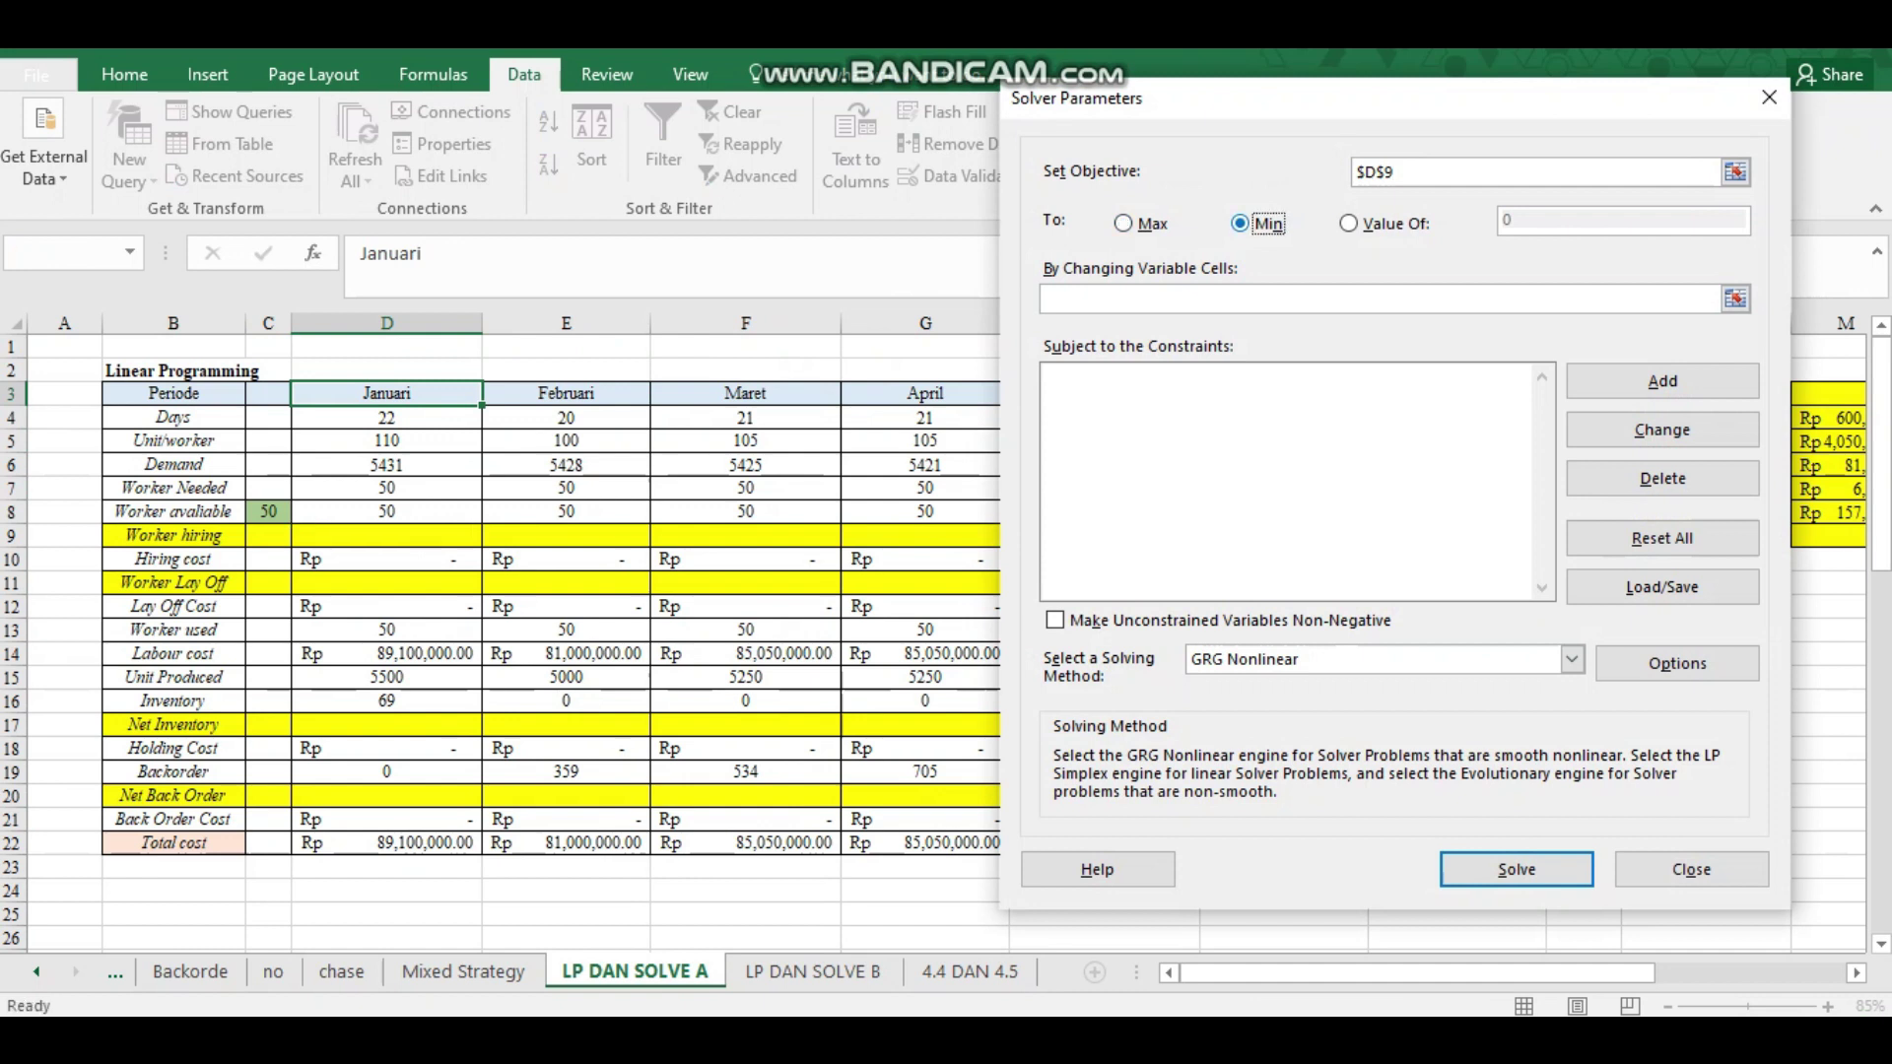
# Set Solver's changing variable cells to $D$9:$I$9,$D$11:$I$11,$D$17:$I$17,$D$20:$I$20.
pyautogui.click(1310, 299)
pyautogui.click(1736, 299)
pyautogui.moveTo(386, 535); pyautogui.dragTo(1282, 535)
pyautogui.write(',')
pyautogui.moveTo(386, 583); pyautogui.dragTo(1283, 583)
pyautogui.write(',')
pyautogui.moveTo(386, 724); pyautogui.dragTo(1283, 724)
pyautogui.write(',')
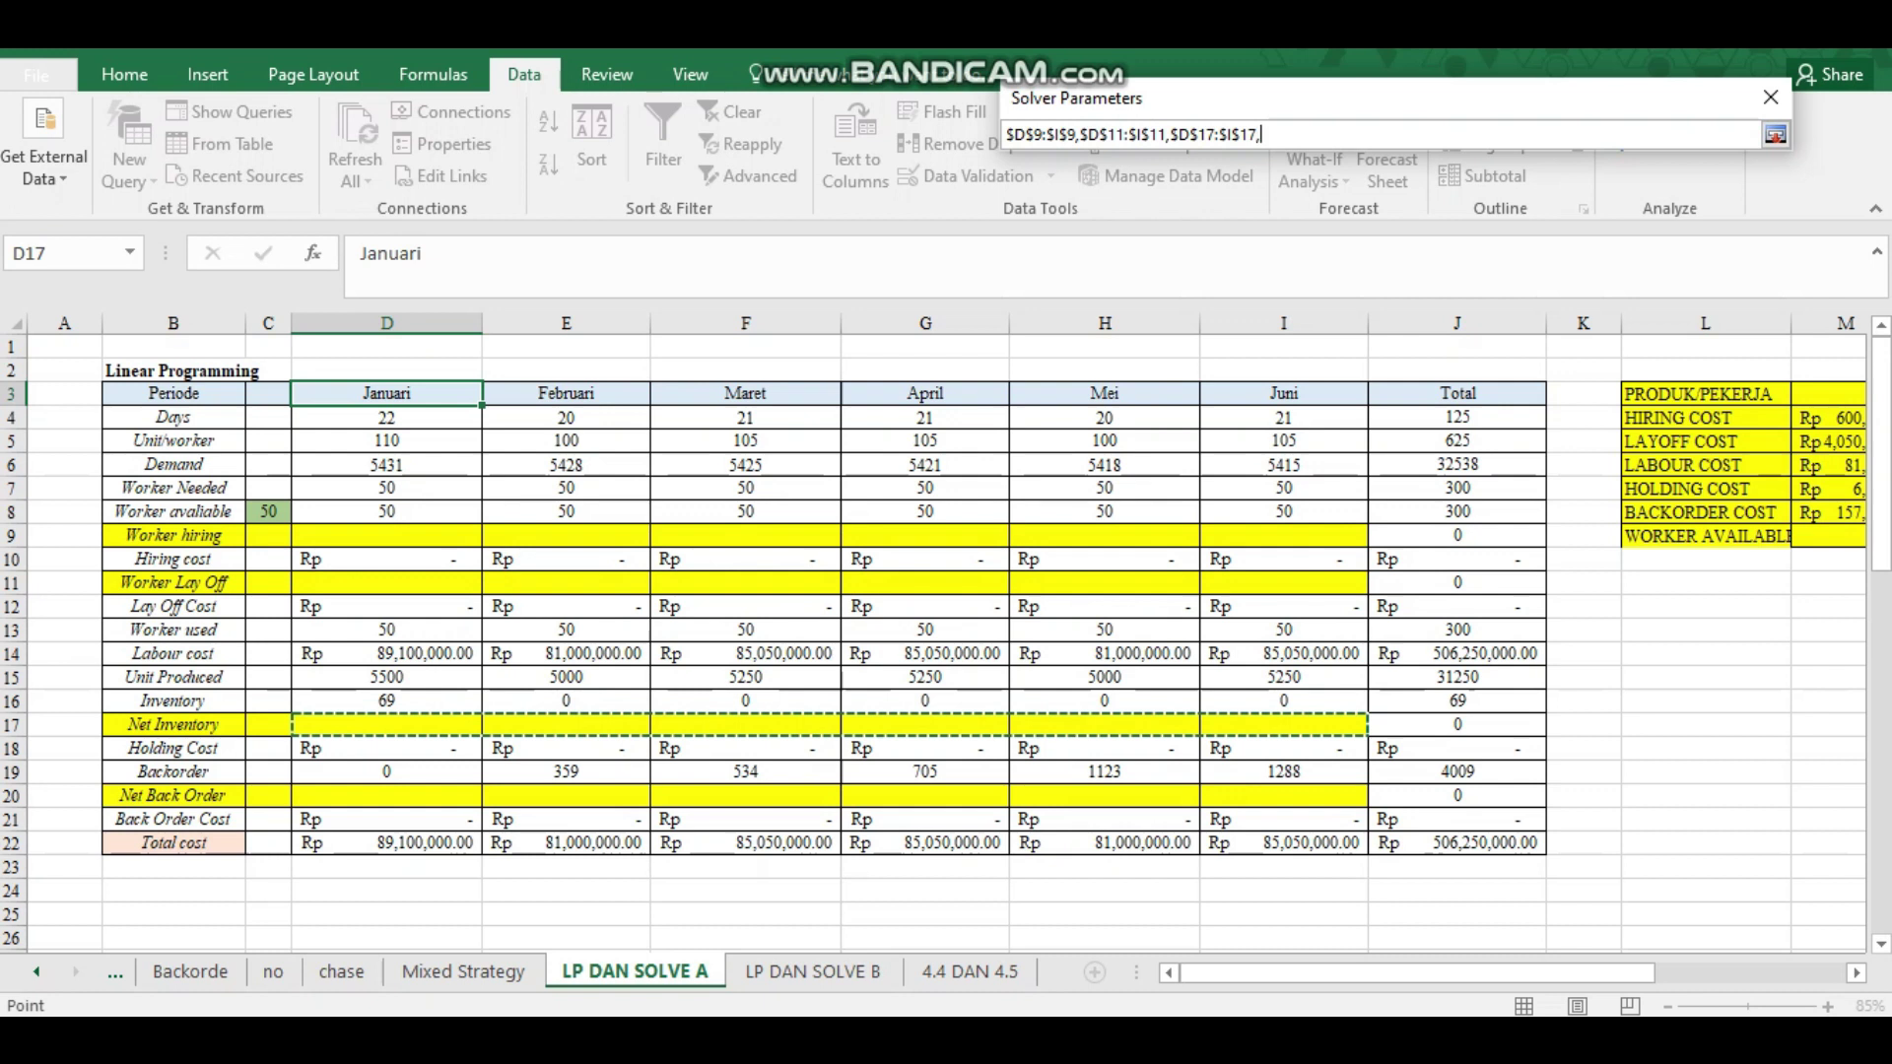
pyautogui.moveTo(386, 795); pyautogui.dragTo(1283, 795)
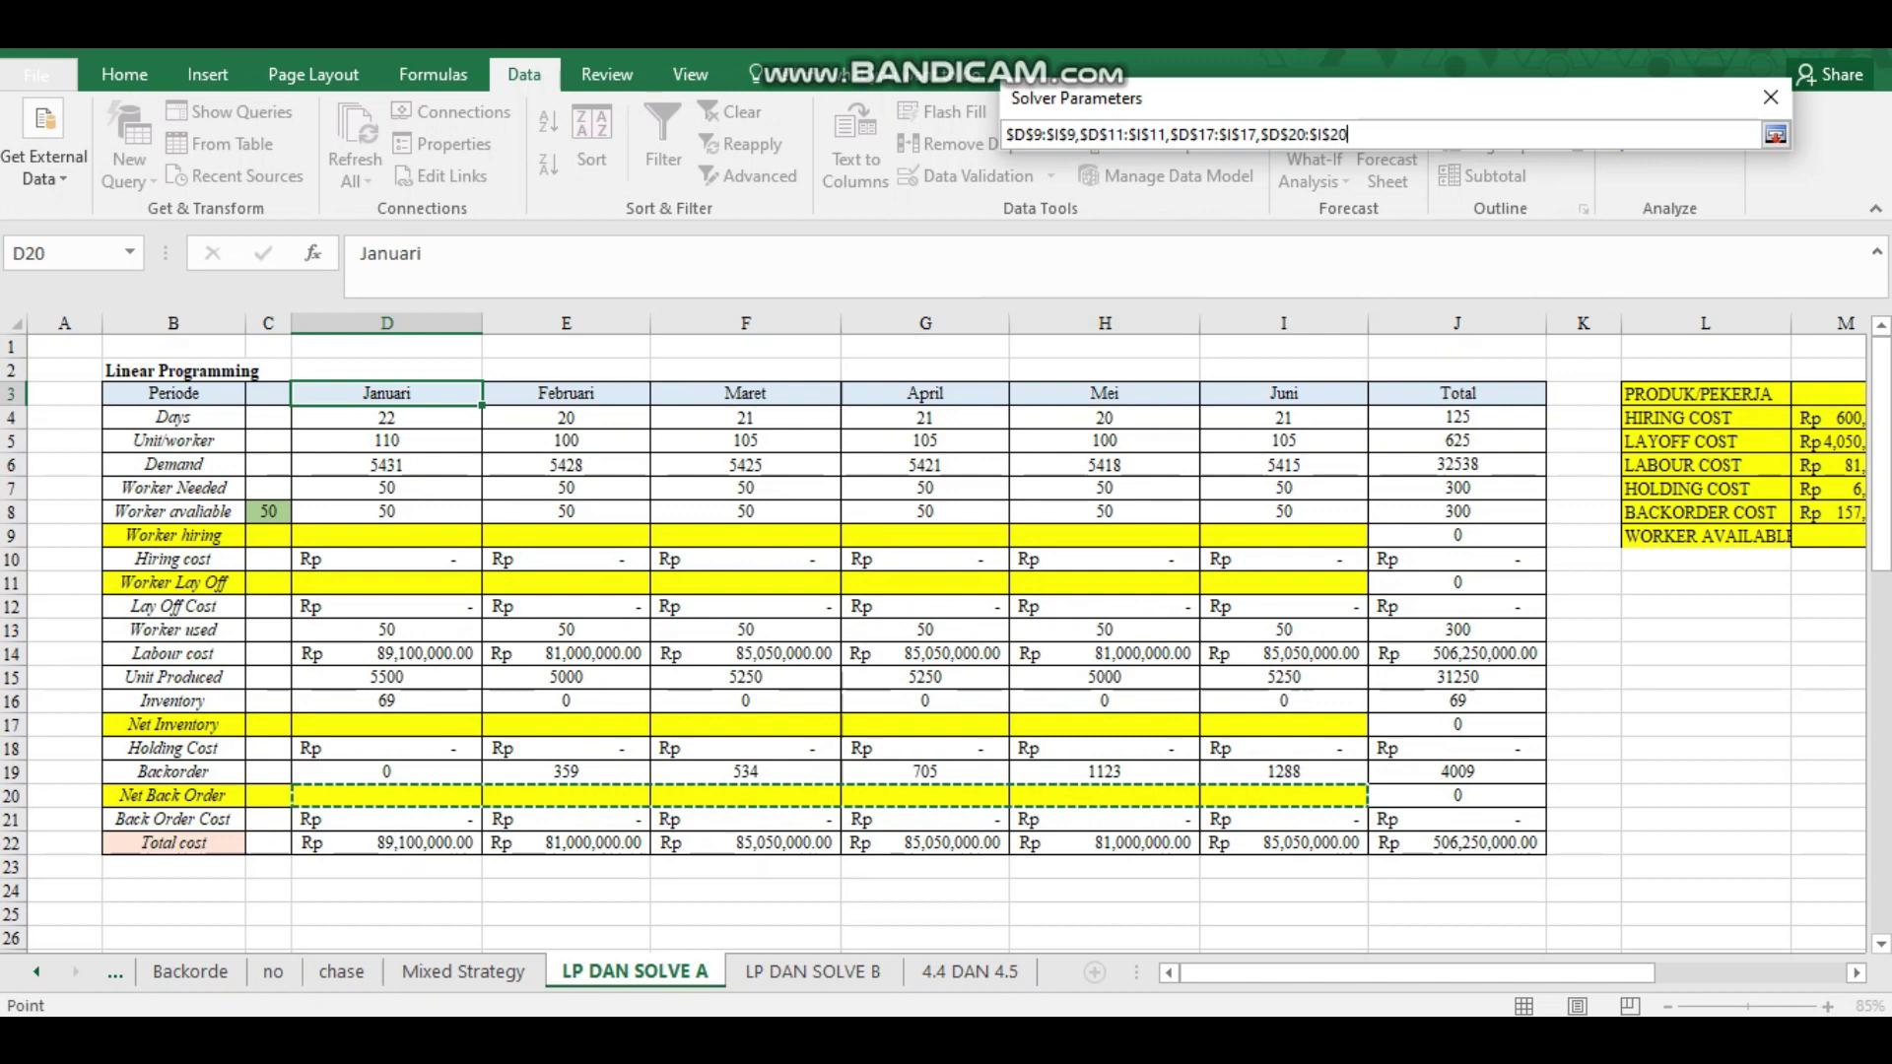
pyautogui.click(1774, 134)
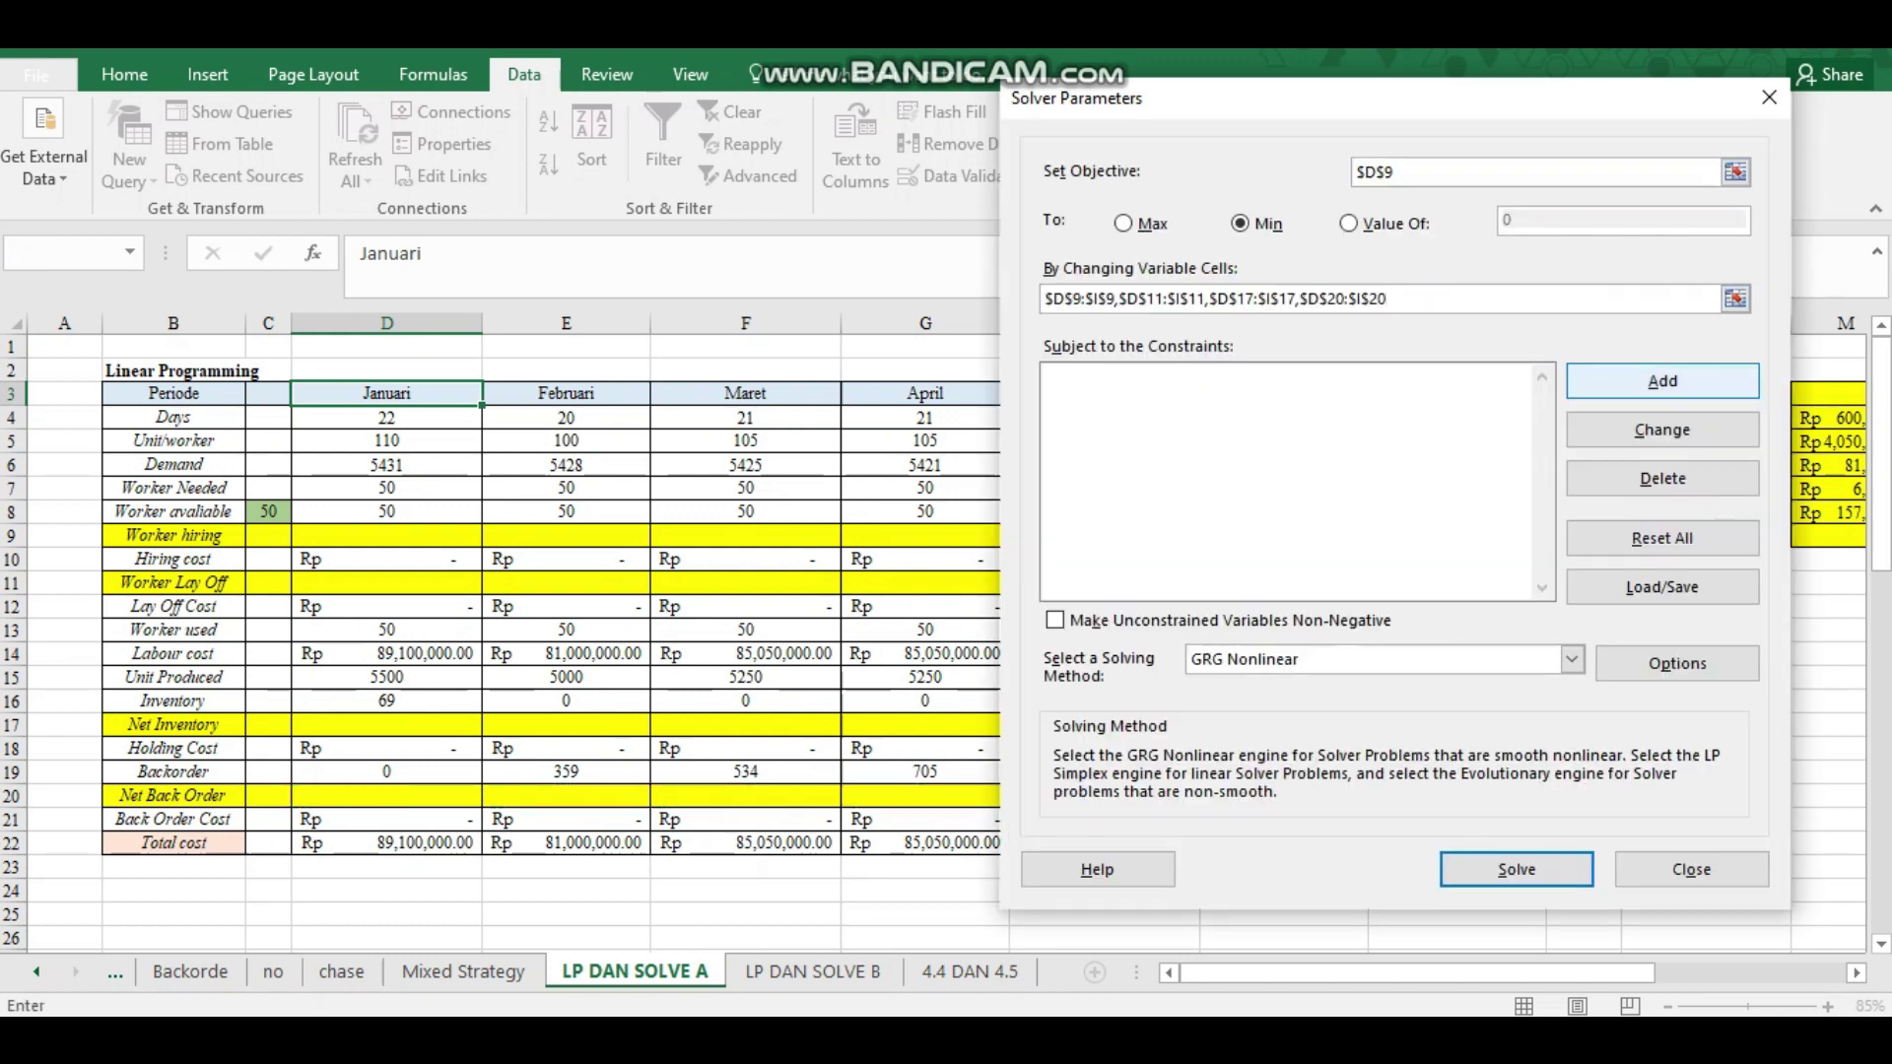
# Add a Solver constraint requiring the Worker hiring cells $D$9:$I$9 to be integer.
pyautogui.click(1662, 380)
pyautogui.click(387, 535)
pyautogui.moveTo(387, 535); pyautogui.dragTo(1282, 535)
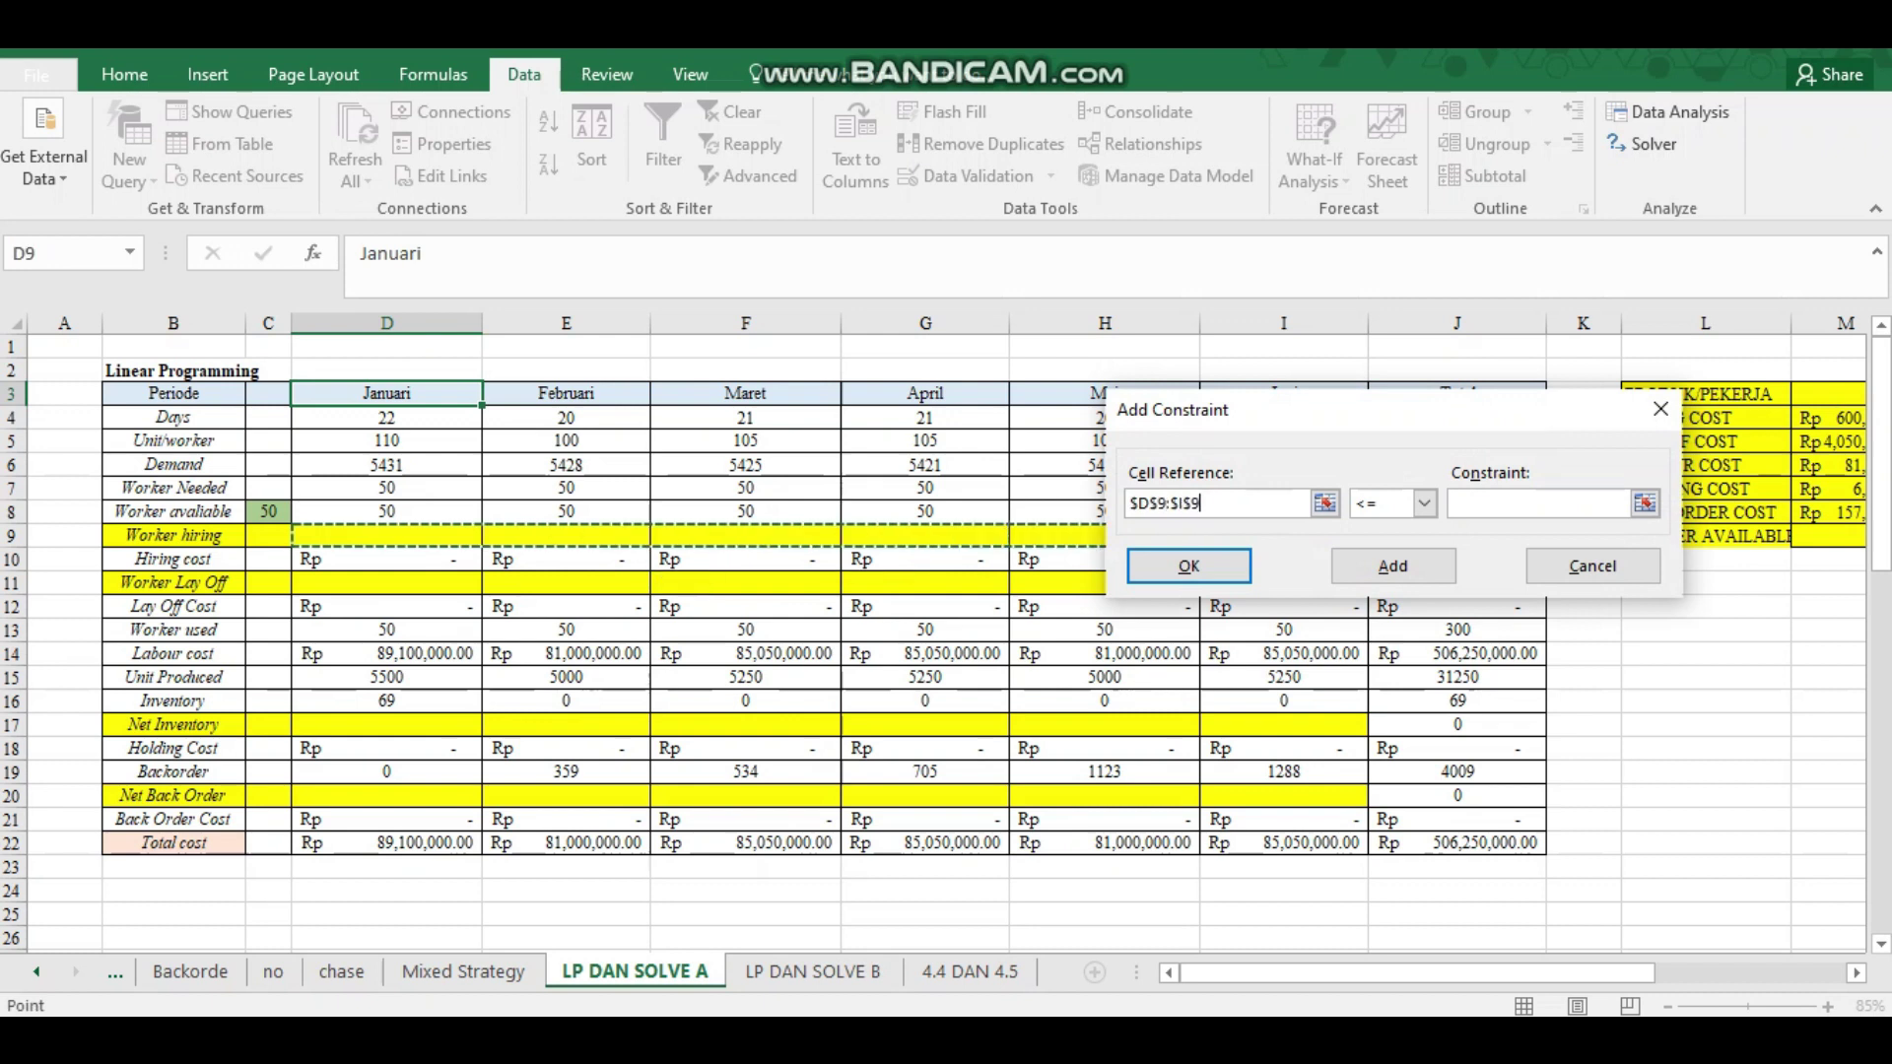
pyautogui.moveTo(1165, 421); pyautogui.dragTo(800, 156)
pyautogui.click(1059, 238)
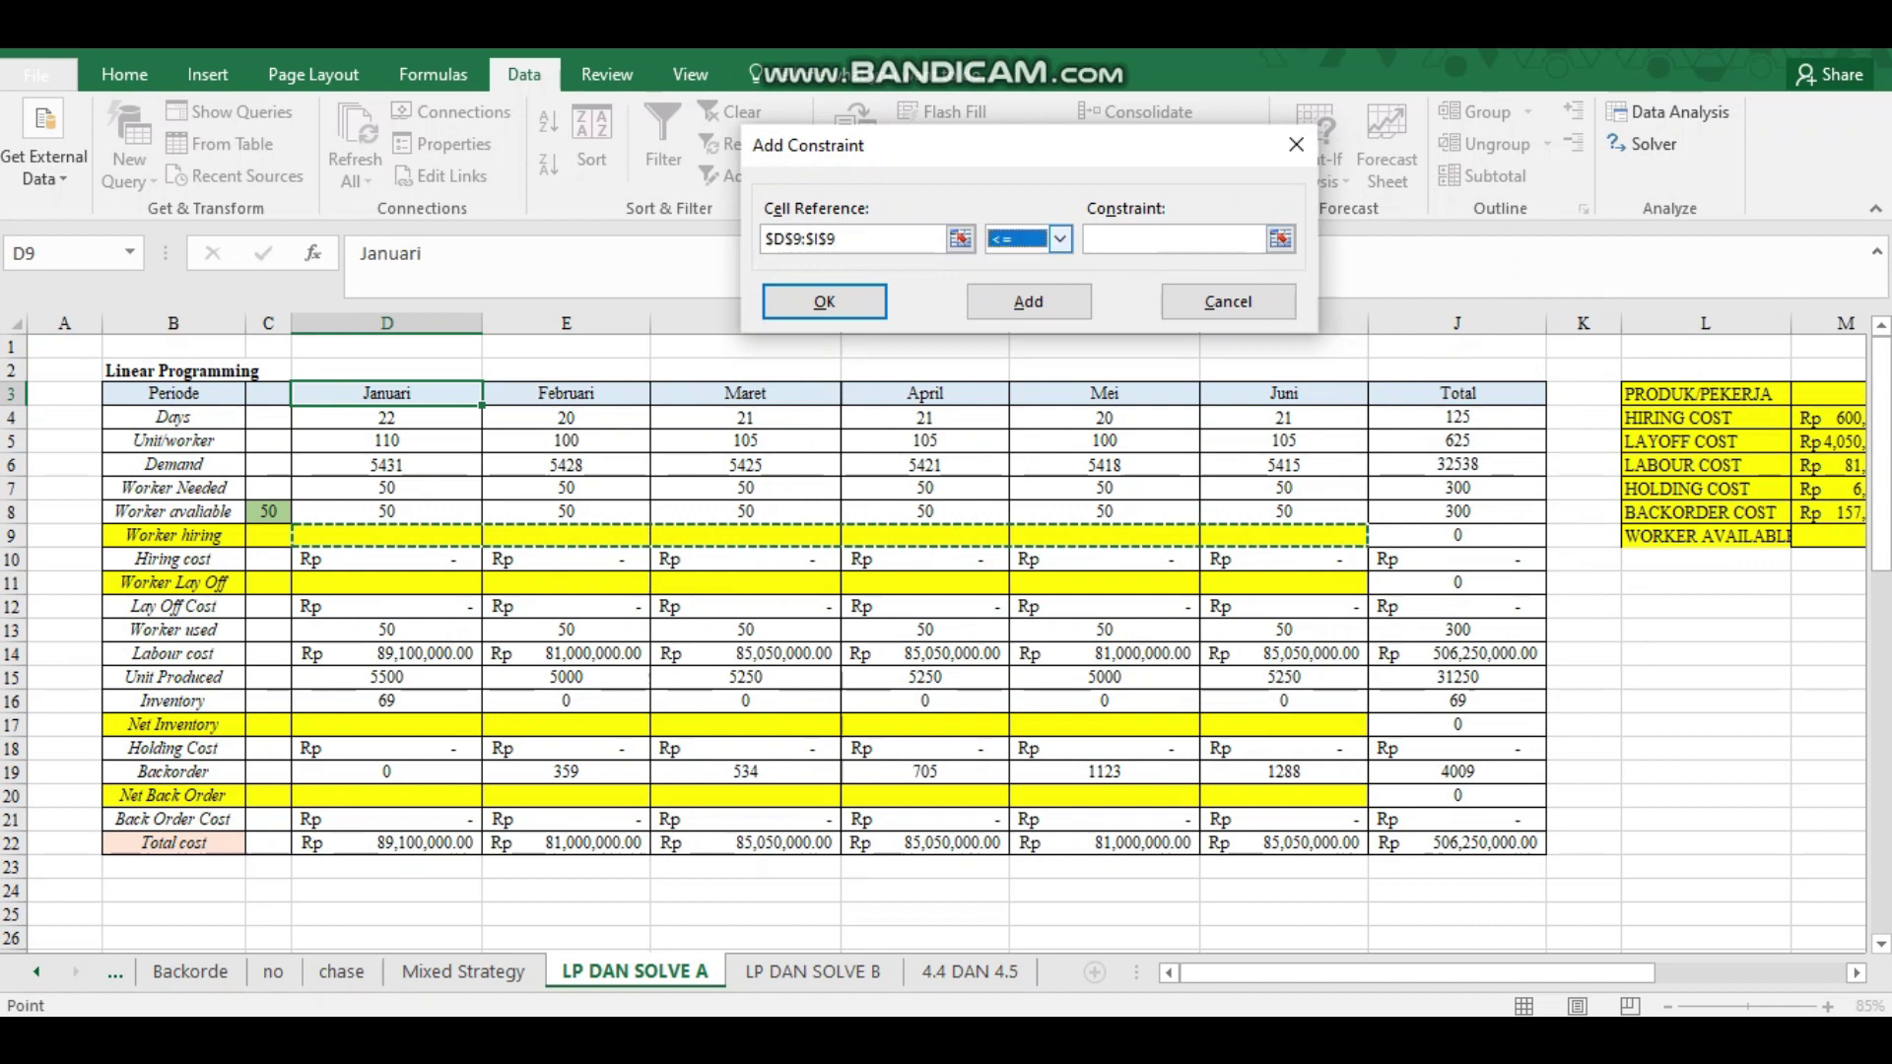
pyautogui.click(1014, 325)
pyautogui.click(824, 301)
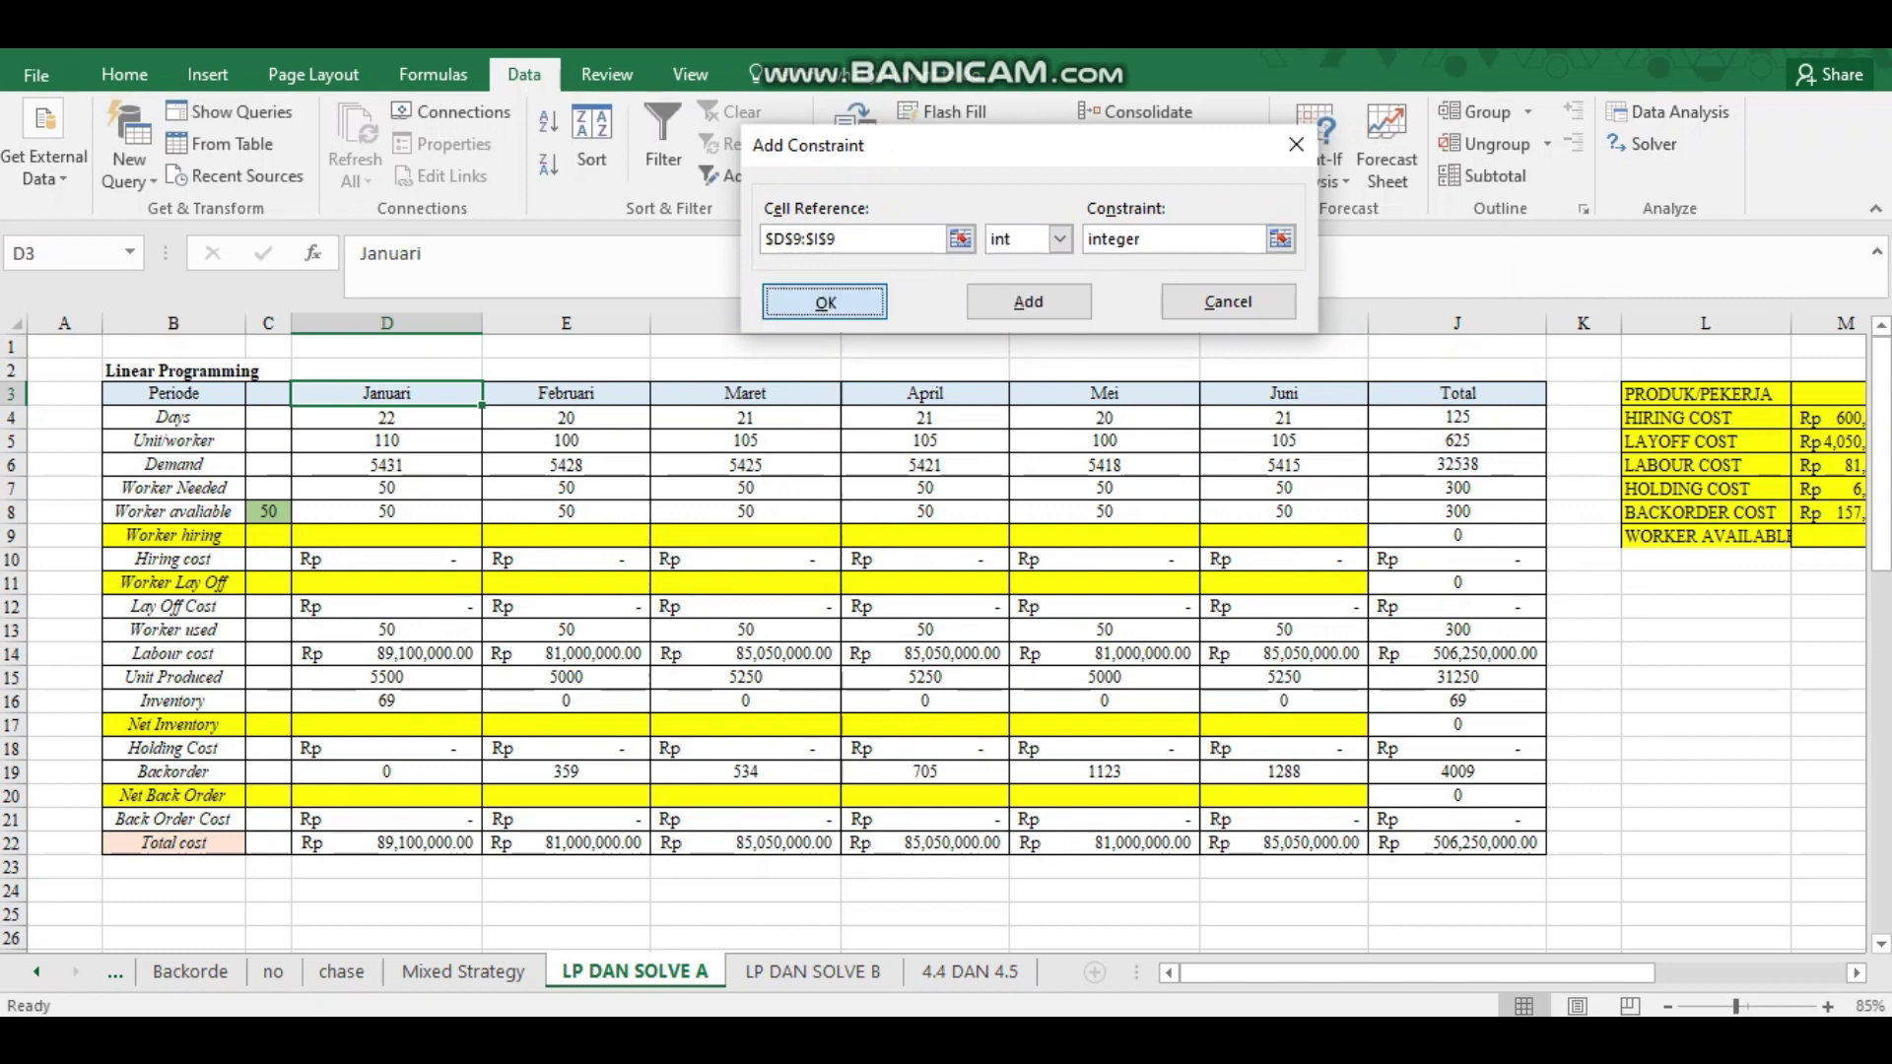
# Add a Solver constraint requiring the Worker Lay Off cells $D$11:$I$11 to be integer.
pyautogui.click(1298, 314)
pyautogui.moveTo(386, 582); pyautogui.dragTo(1284, 583)
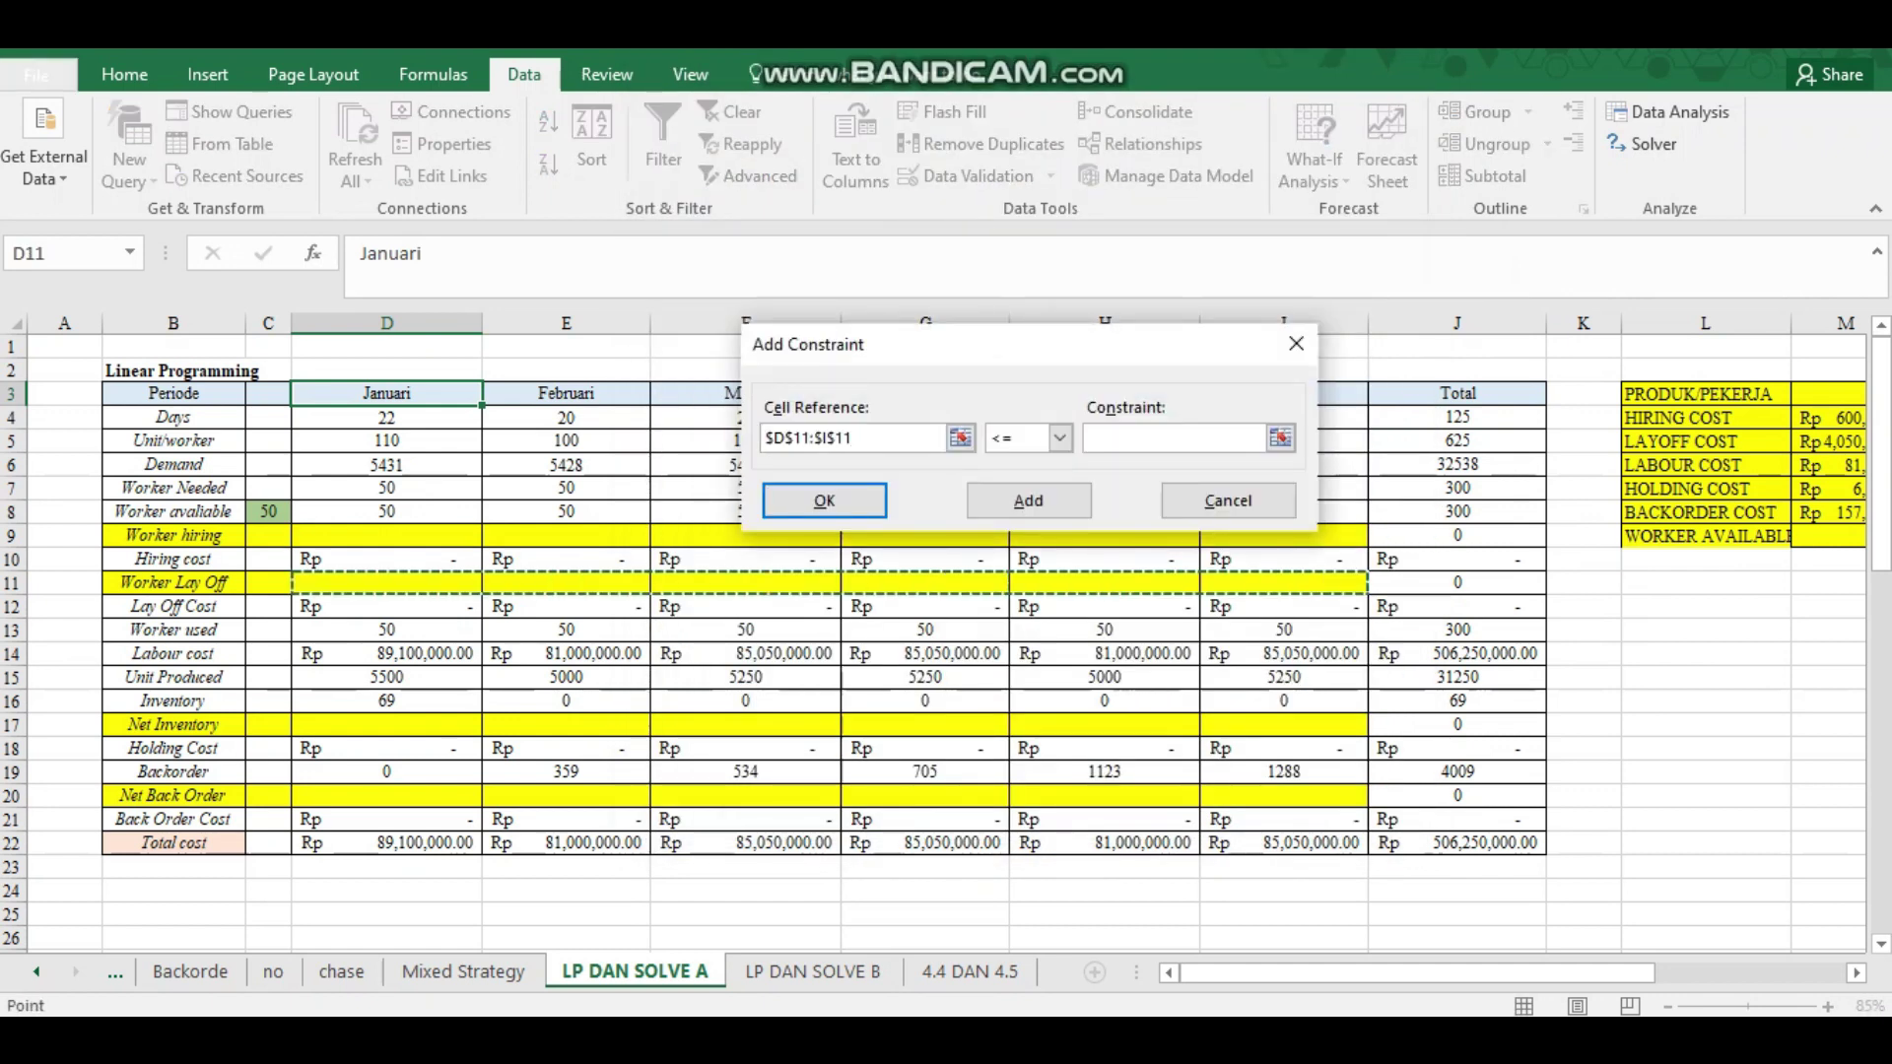
pyautogui.click(1059, 437)
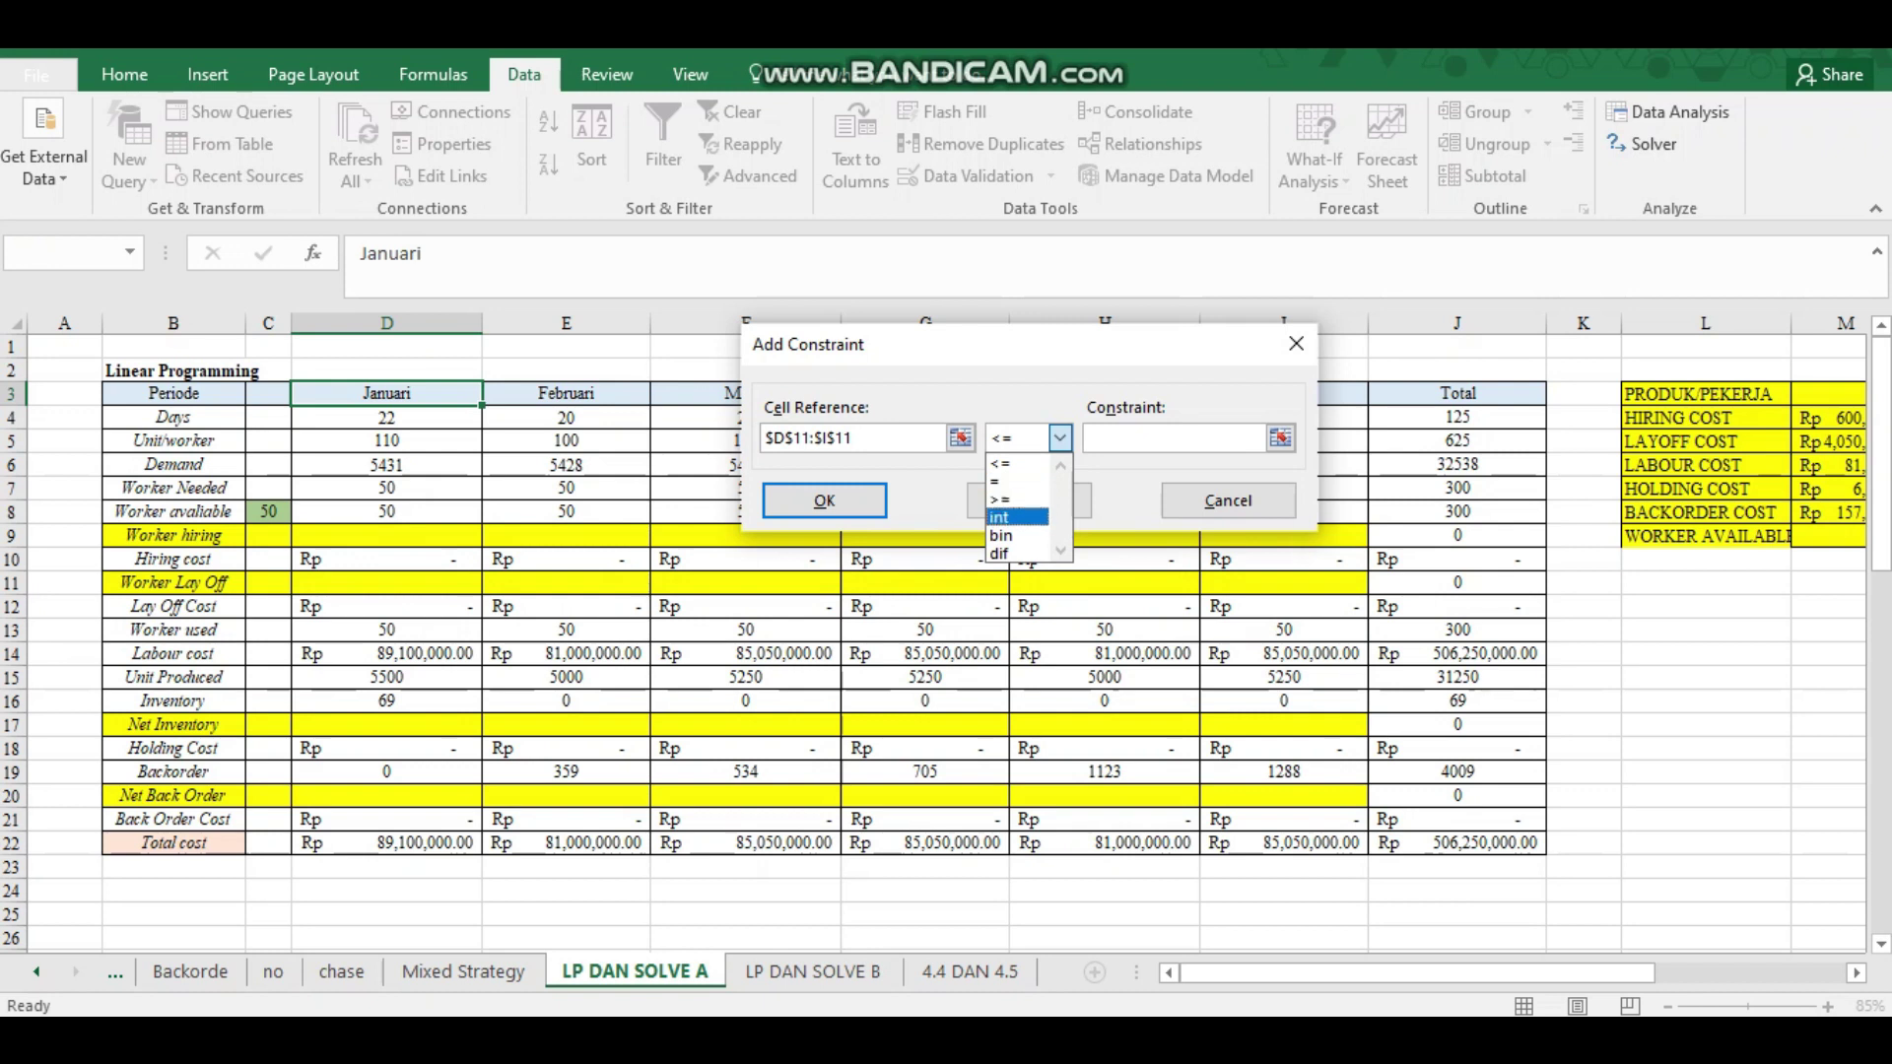
pyautogui.click(1018, 516)
pyautogui.click(824, 501)
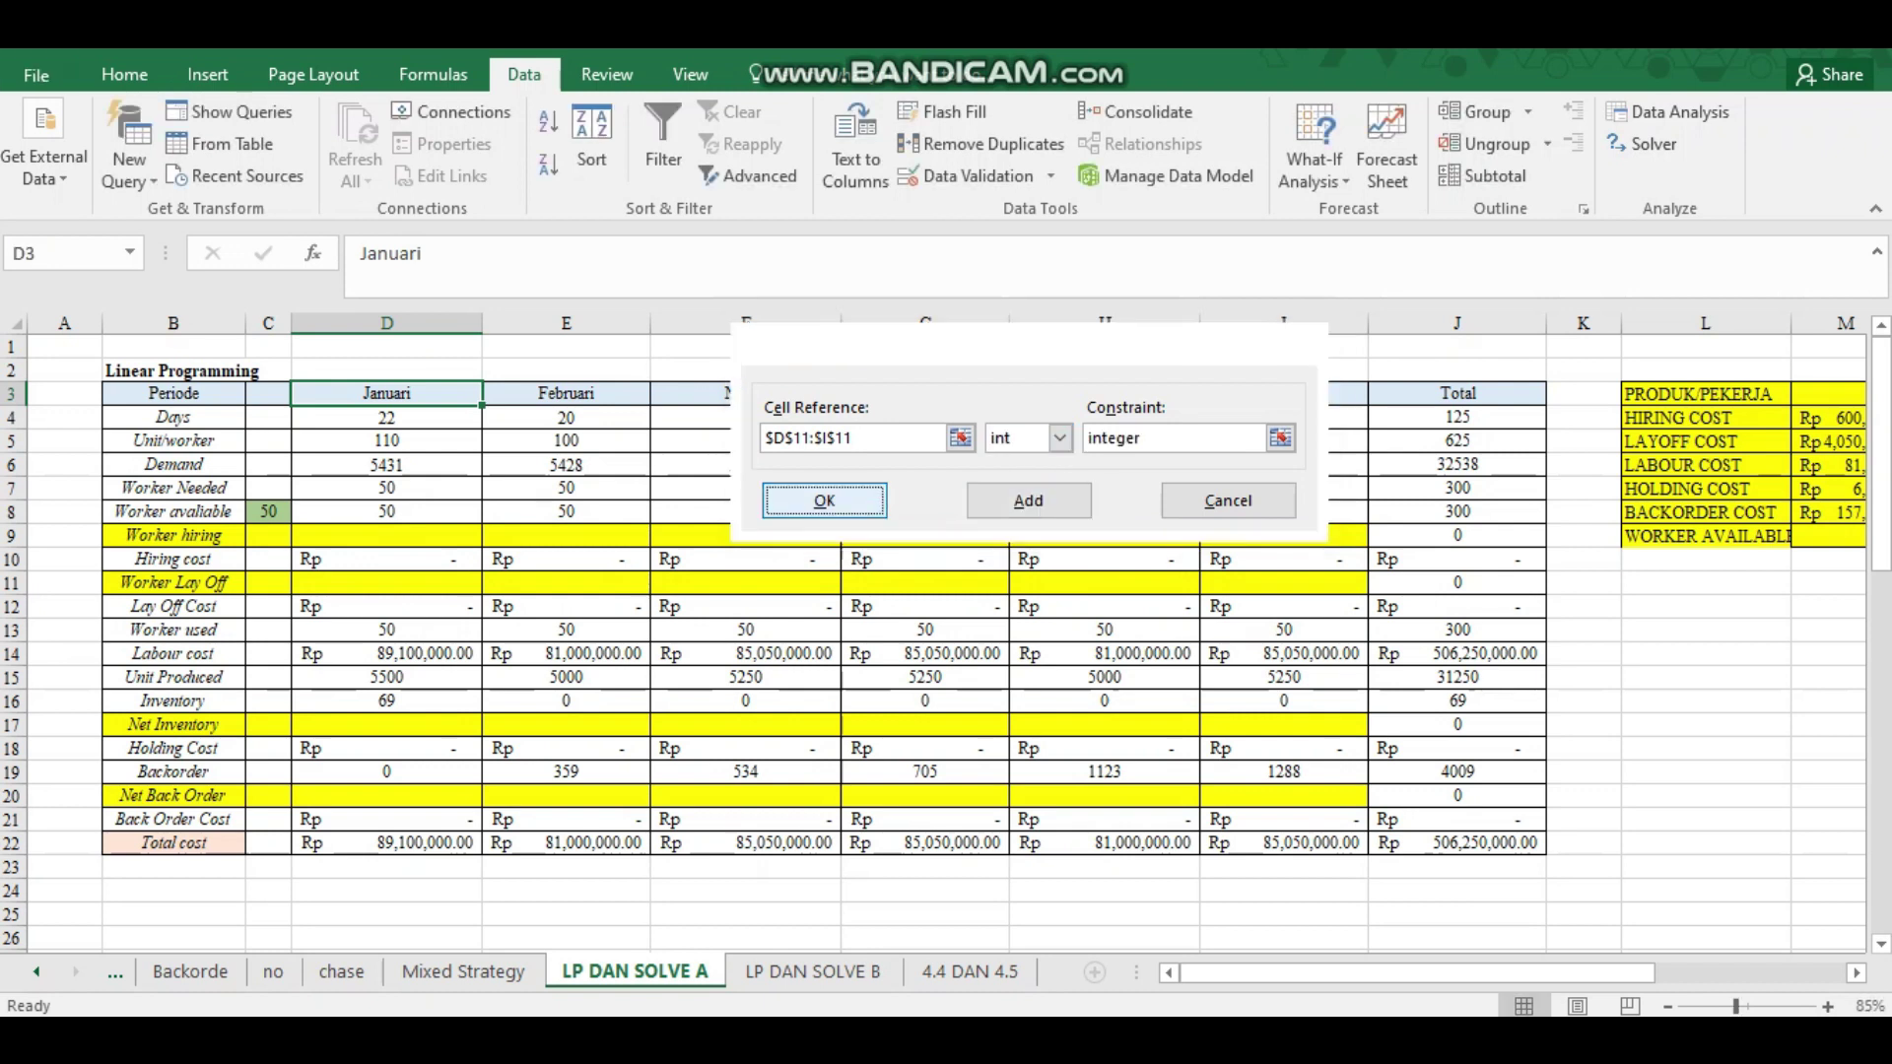
# Add a Solver constraint limiting Worker Lay Off $D$11:$I$11 to <= Worker available $D$8:$I$8.
pyautogui.click(1297, 315)
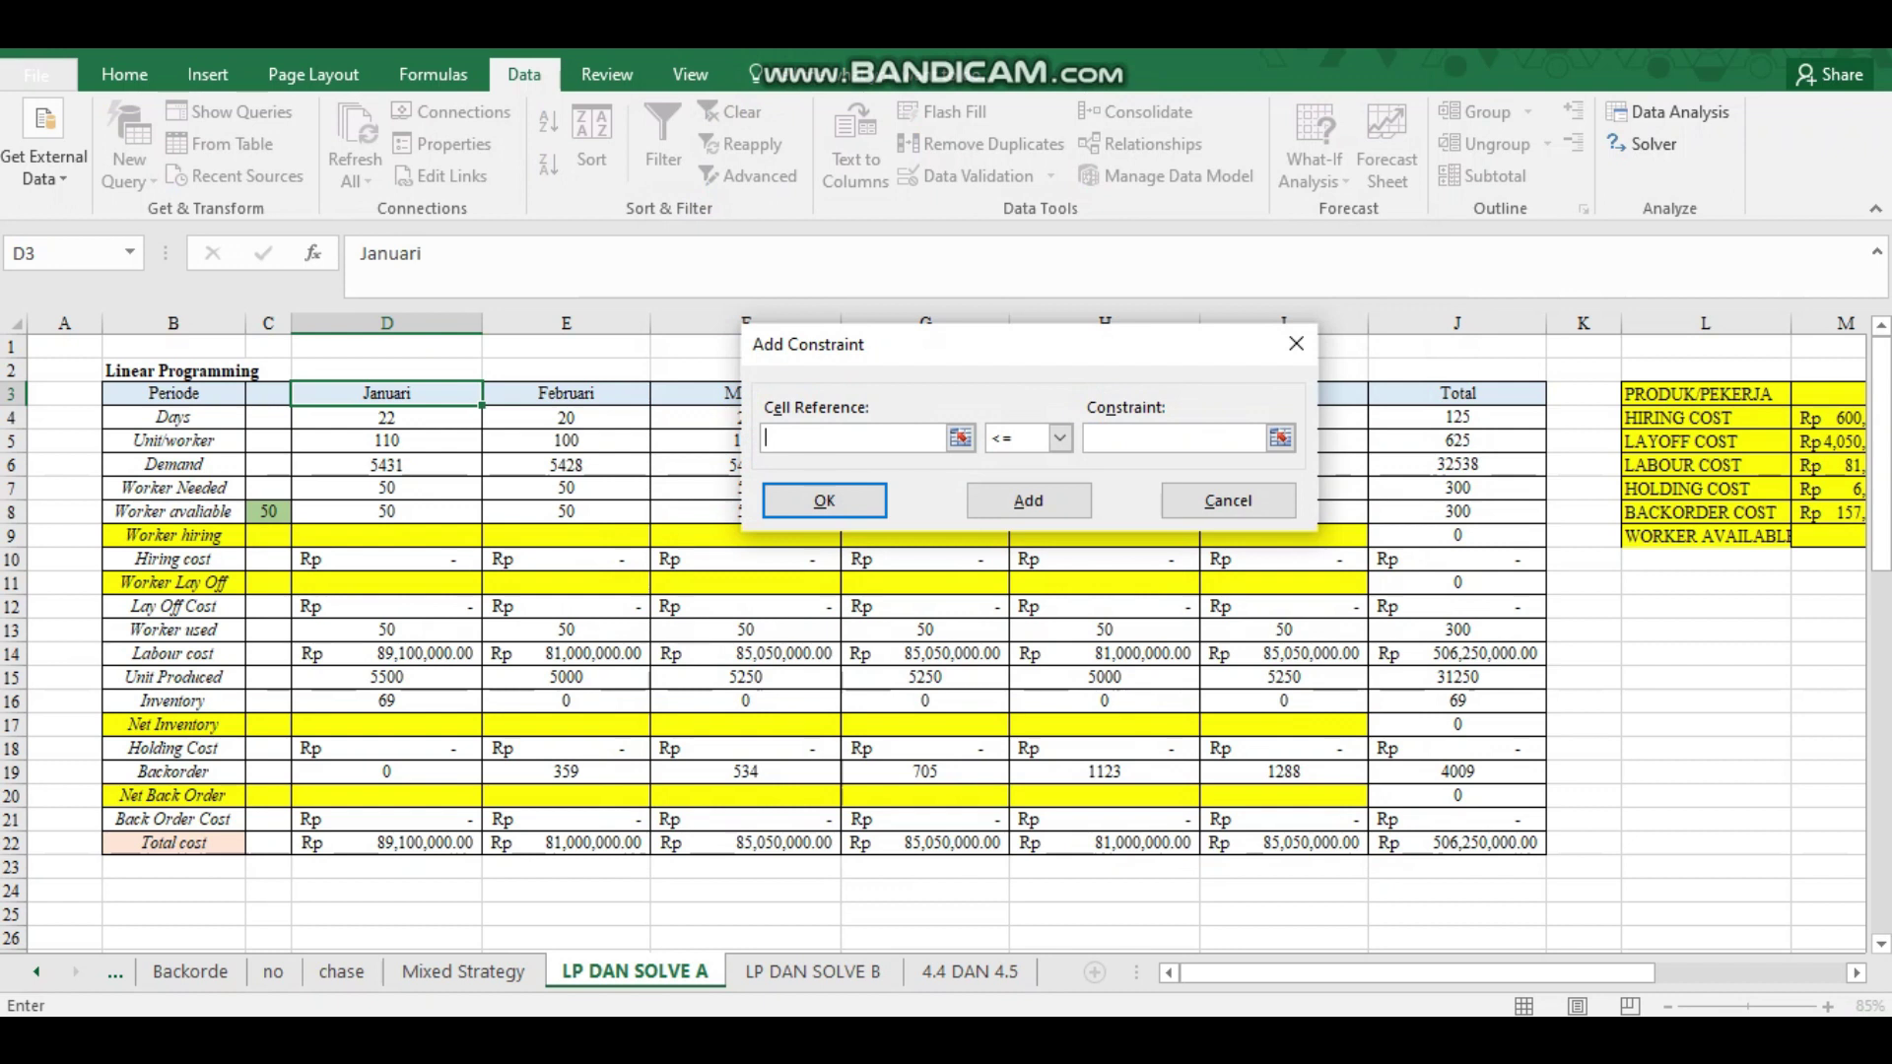
pyautogui.click(386, 583)
pyautogui.moveTo(387, 582); pyautogui.dragTo(1283, 582)
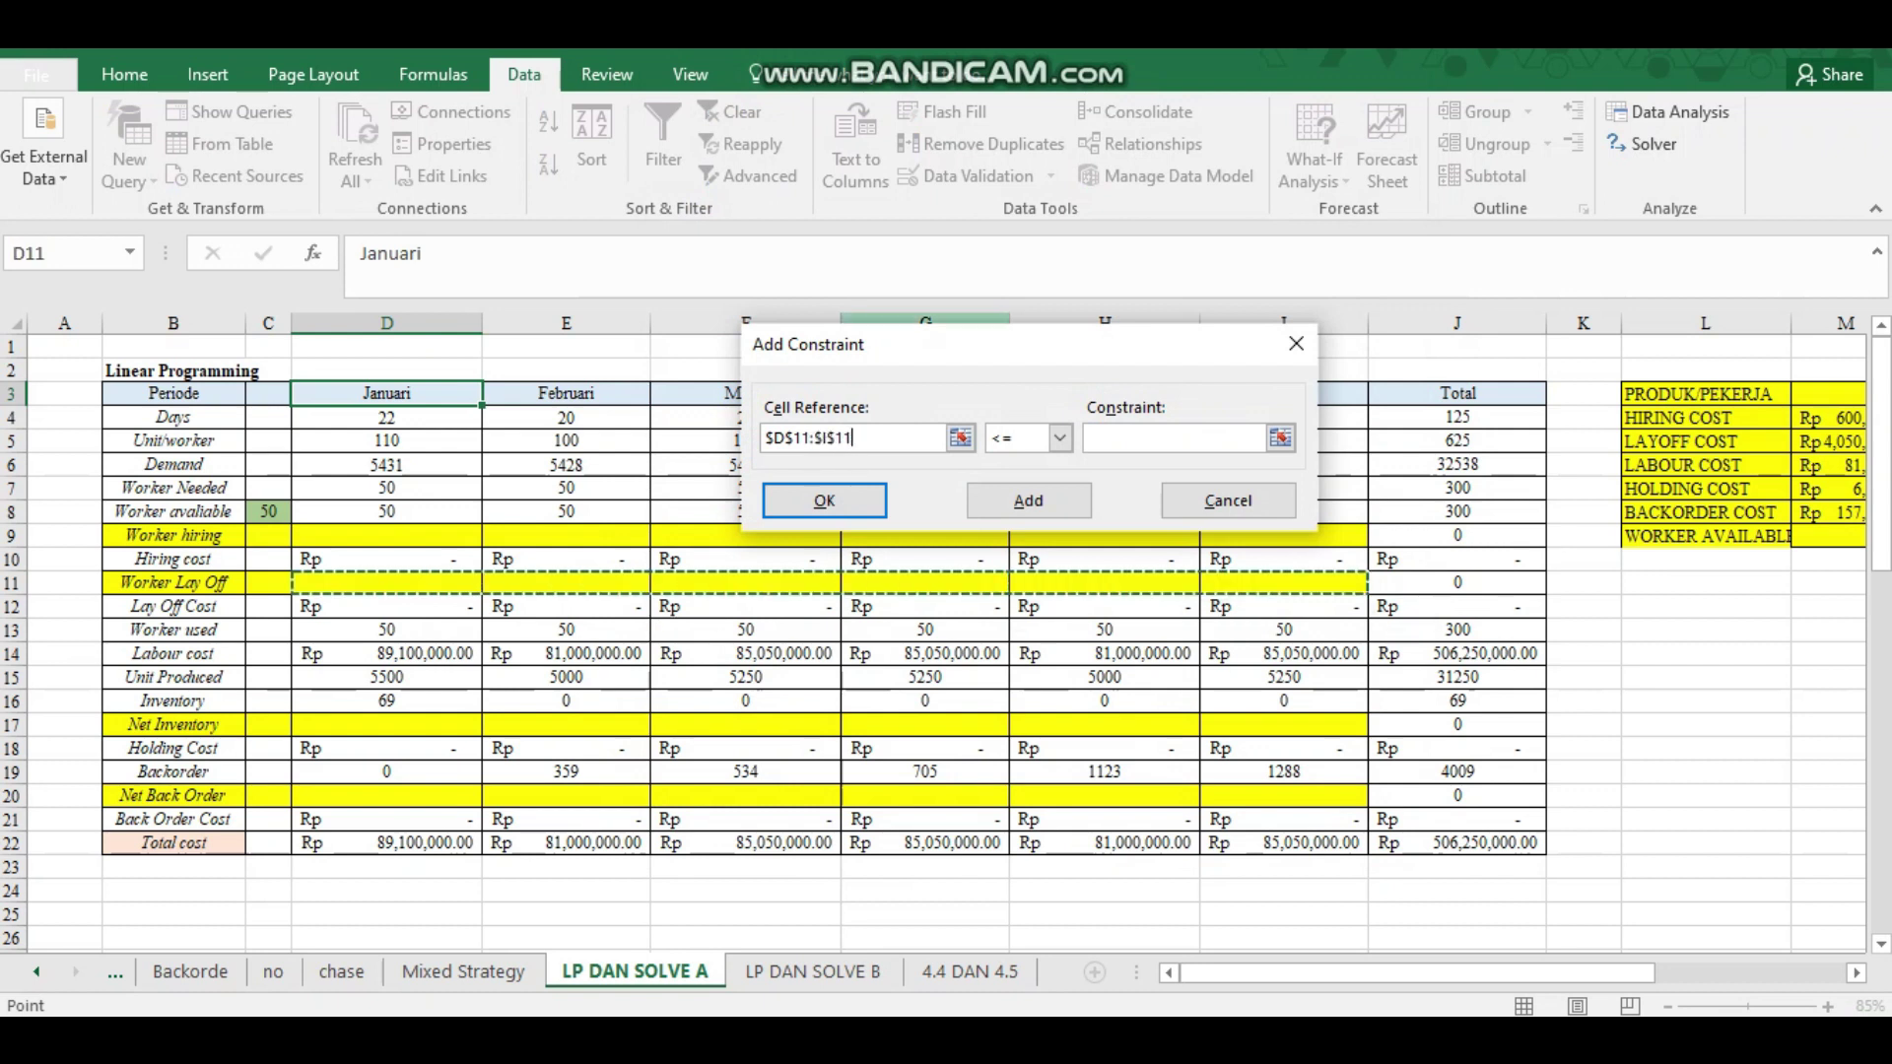
pyautogui.click(1280, 438)
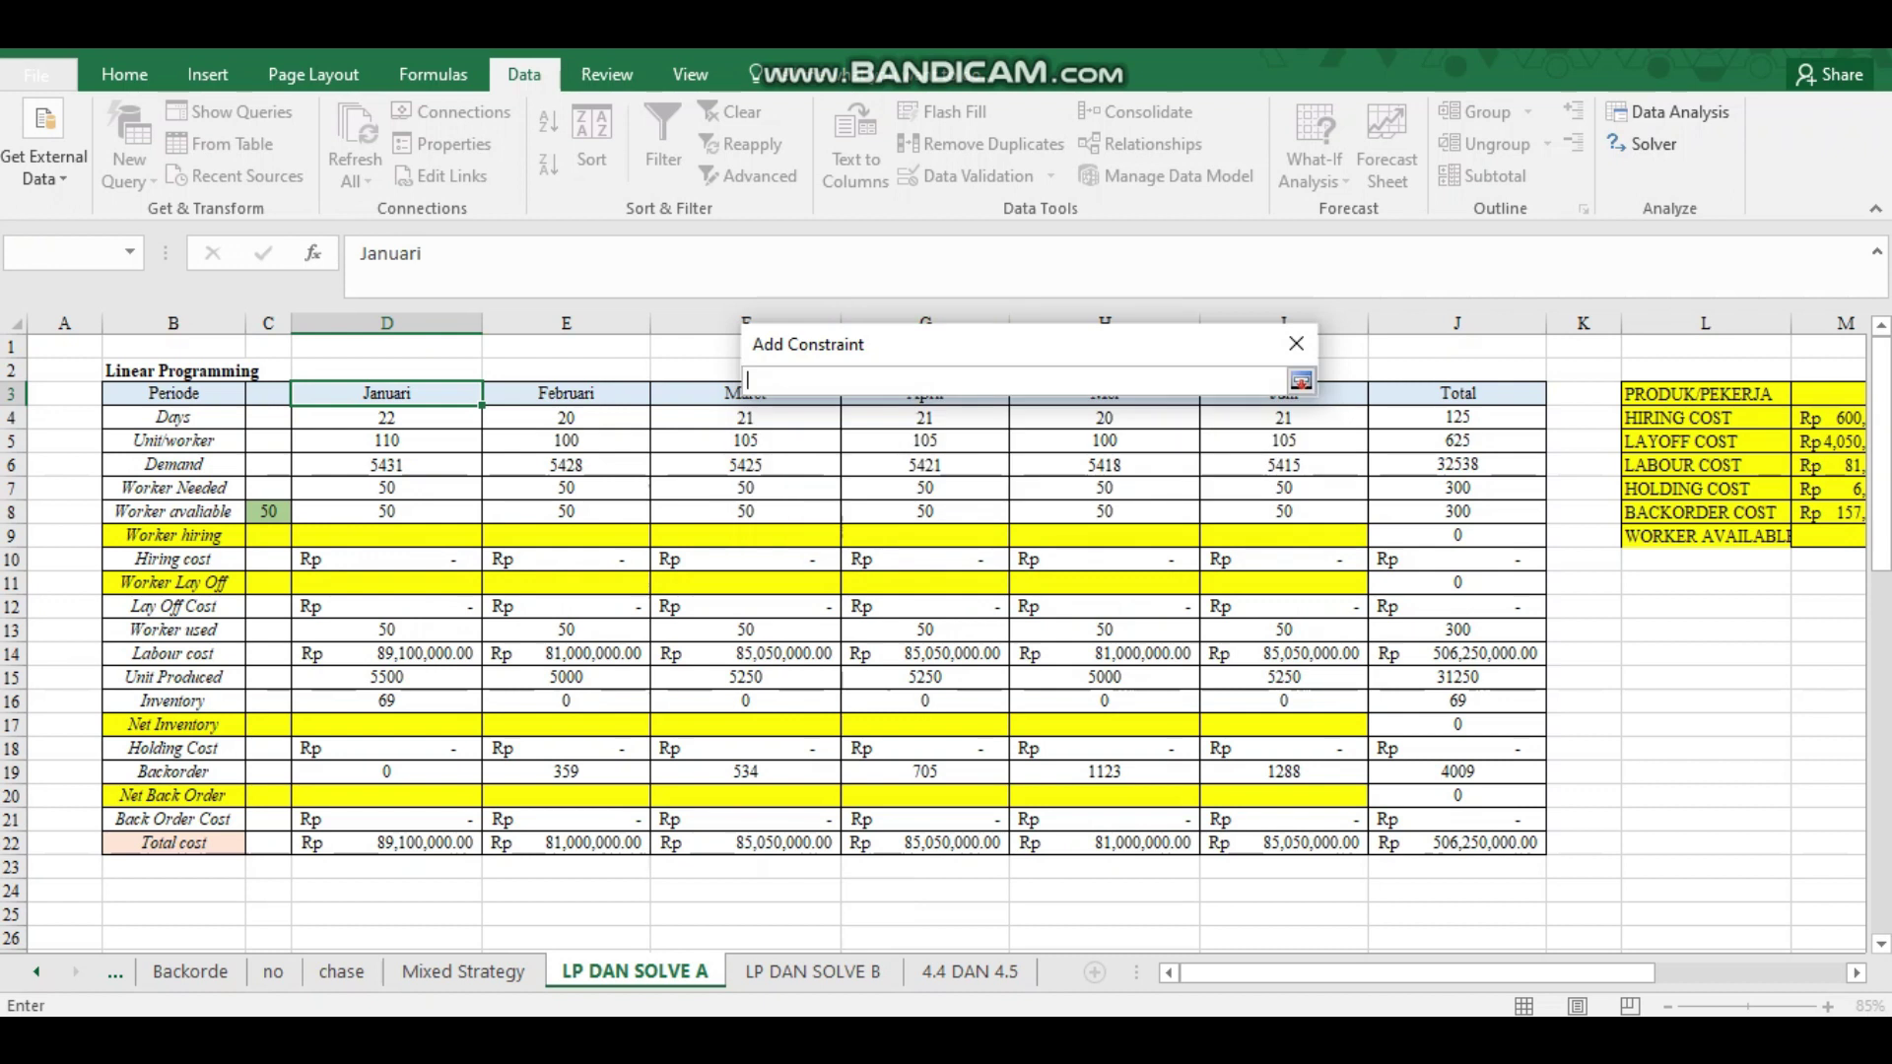
pyautogui.moveTo(386, 512); pyautogui.dragTo(1283, 511)
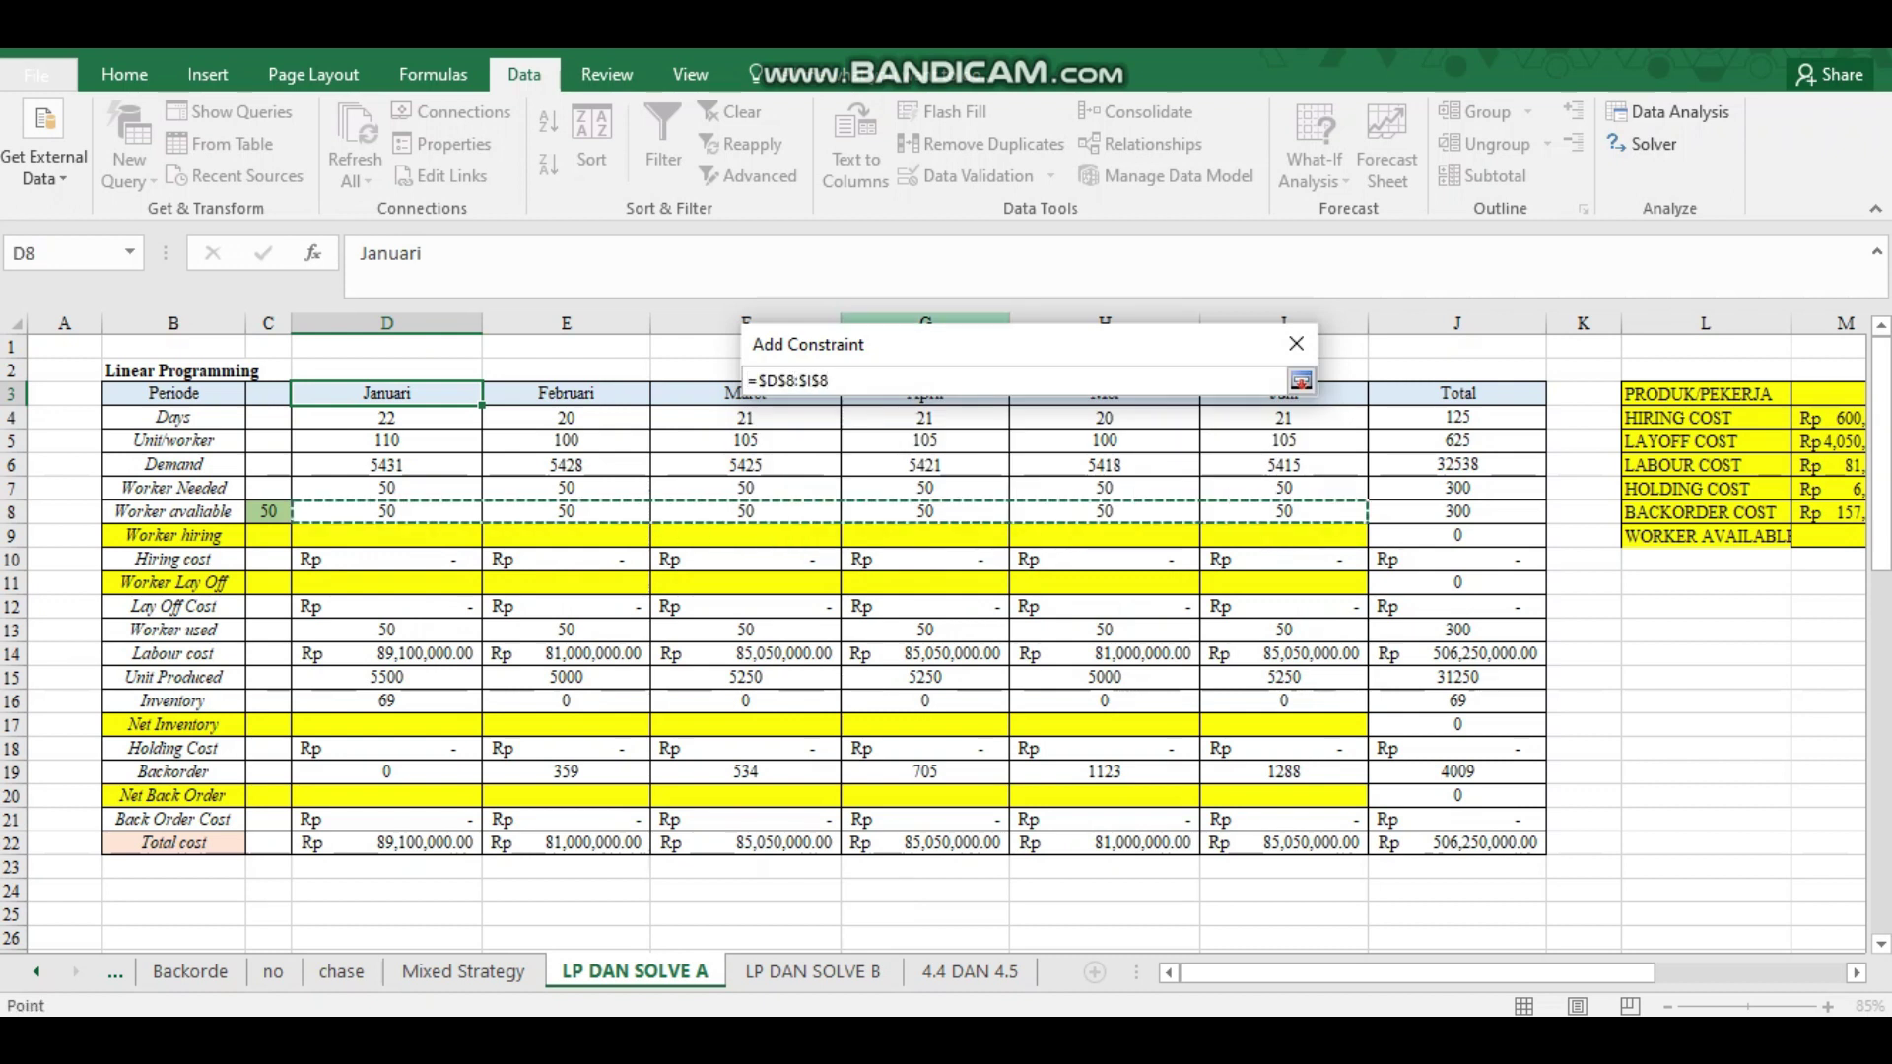
pyautogui.click(1300, 380)
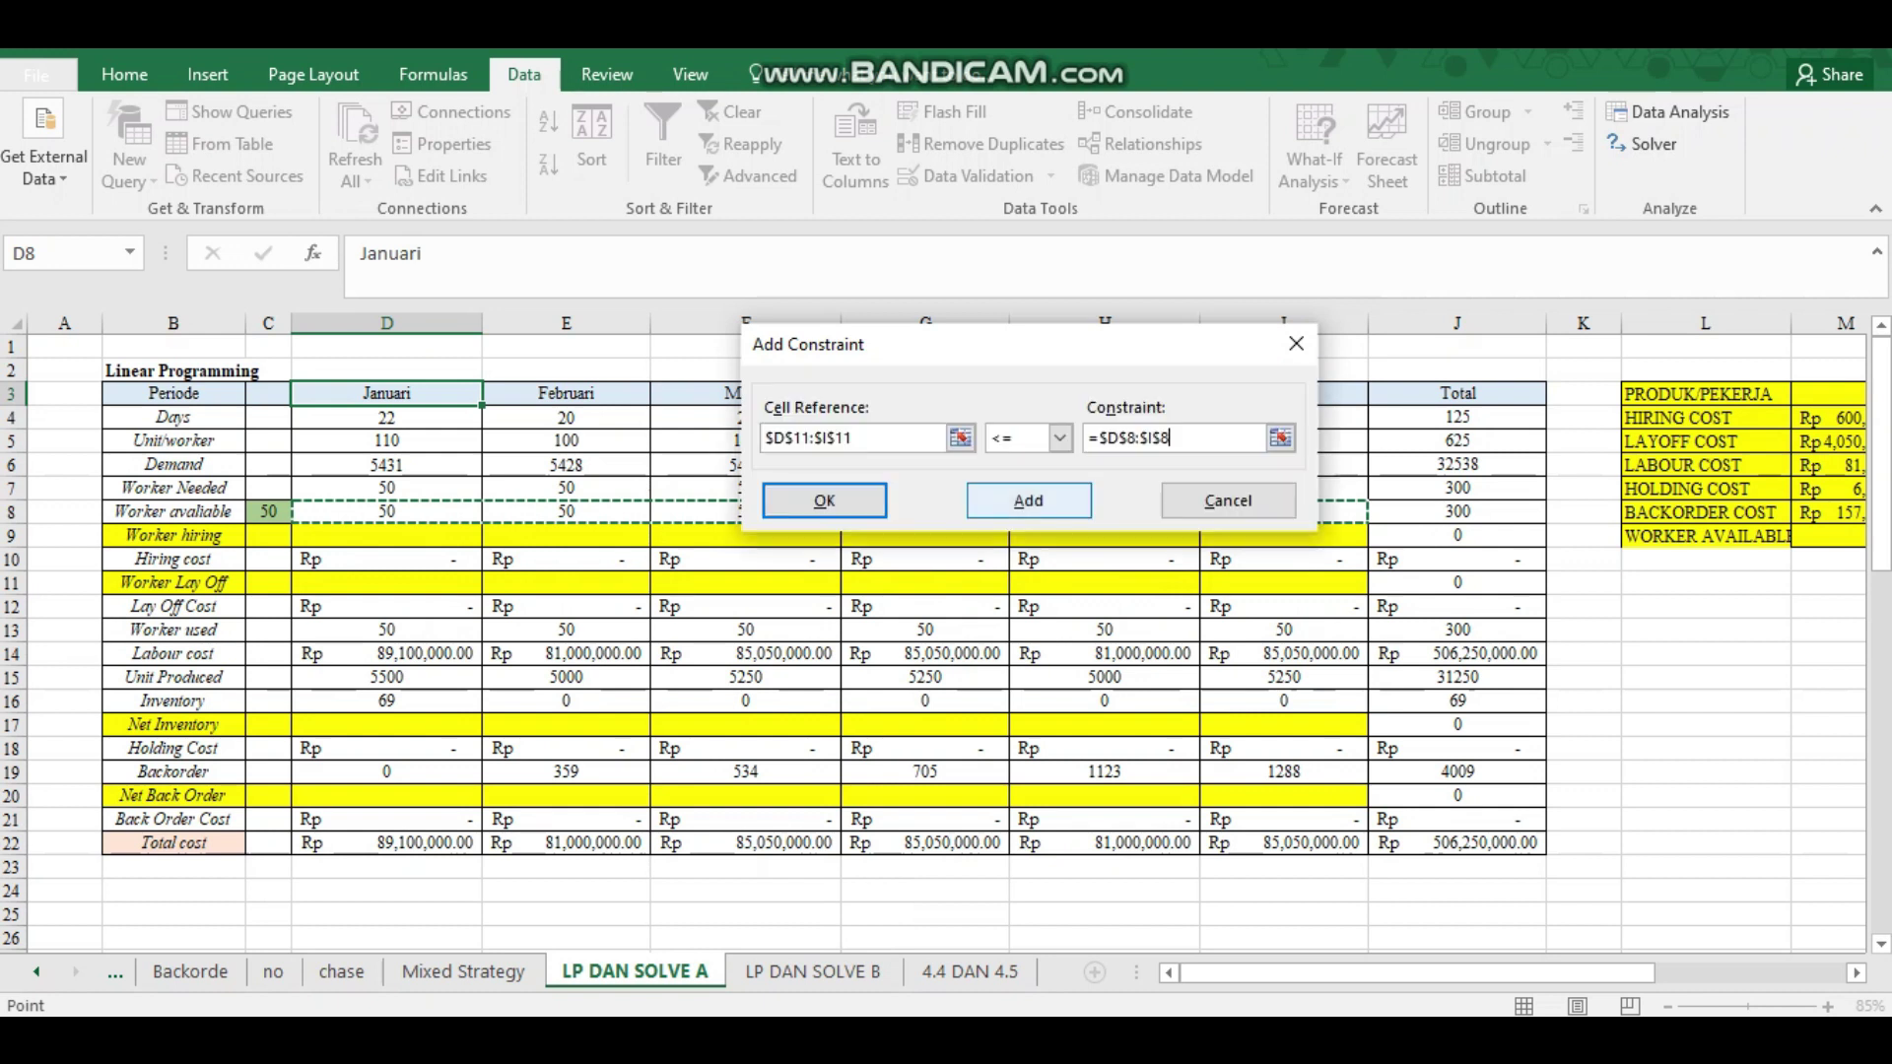
pyautogui.click(824, 500)
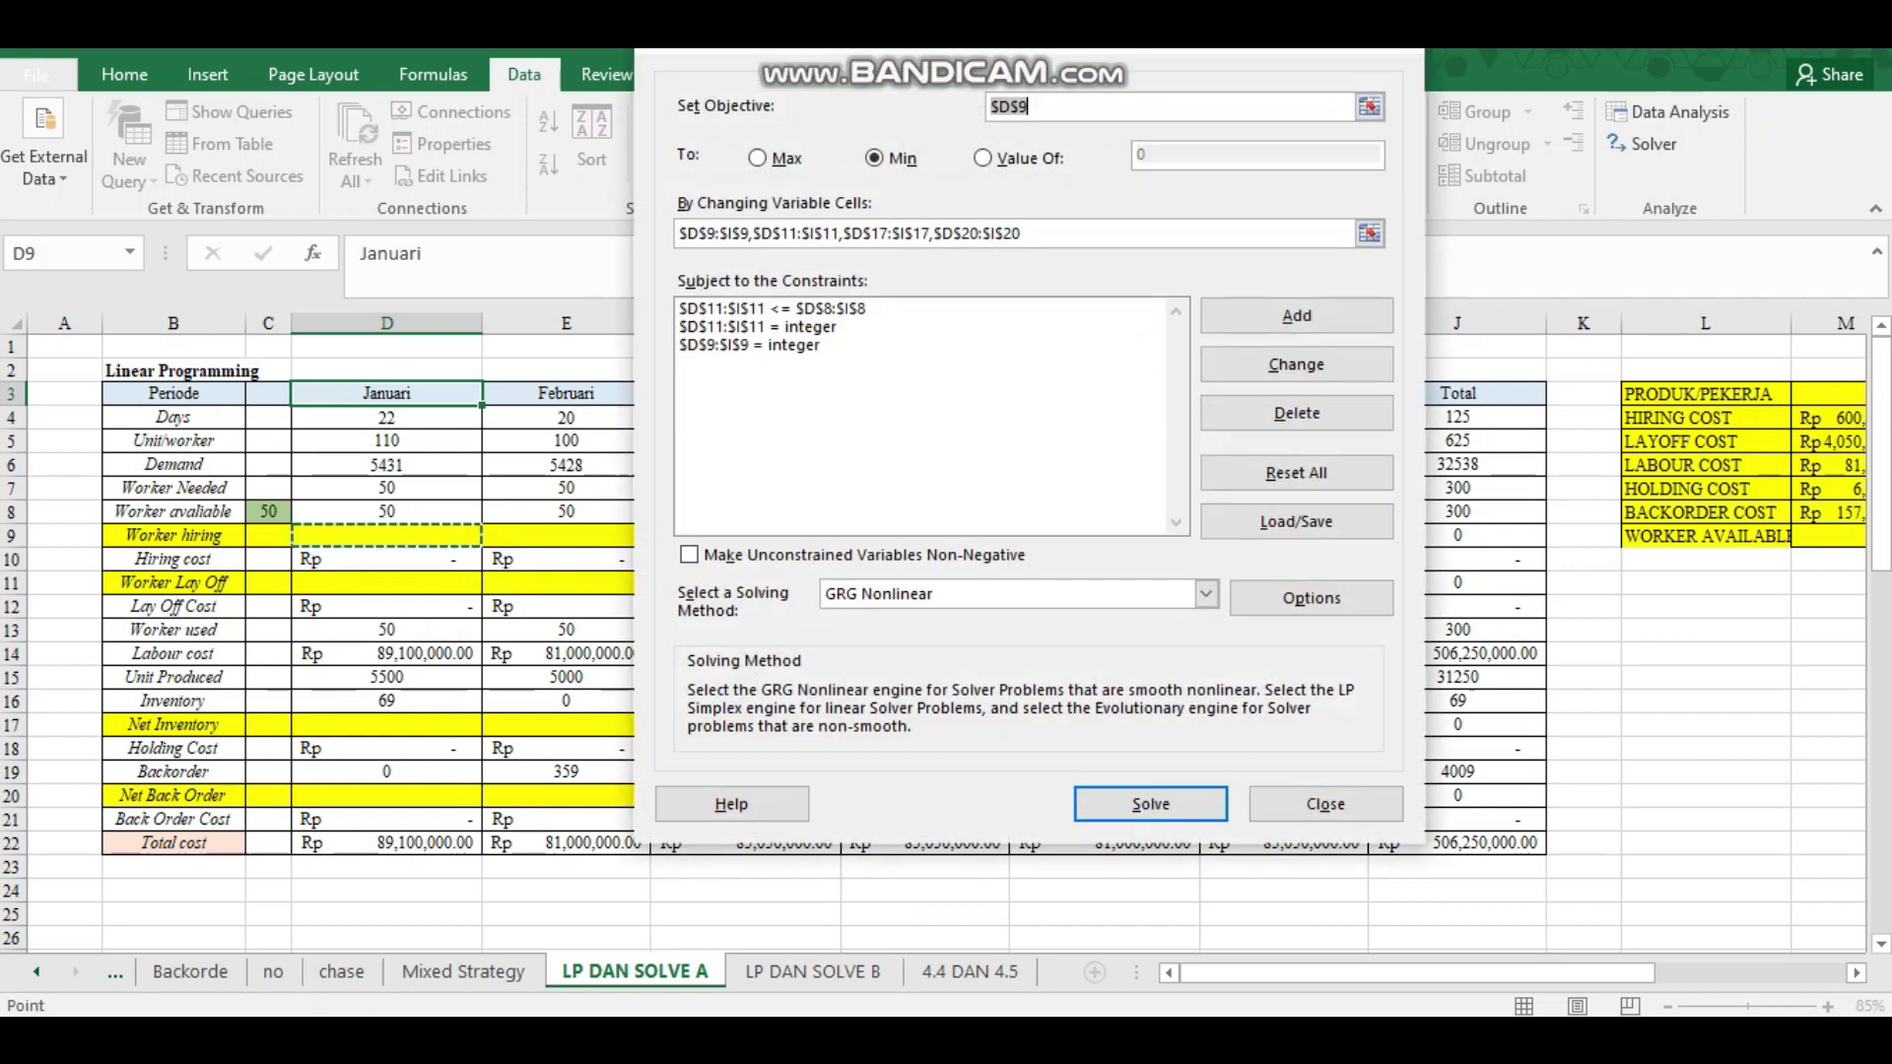
# Add a Solver constraint requiring Unit Produced $D$15:$I$15 to be >= Demand $D$6:$I$6.
pyautogui.click(1297, 316)
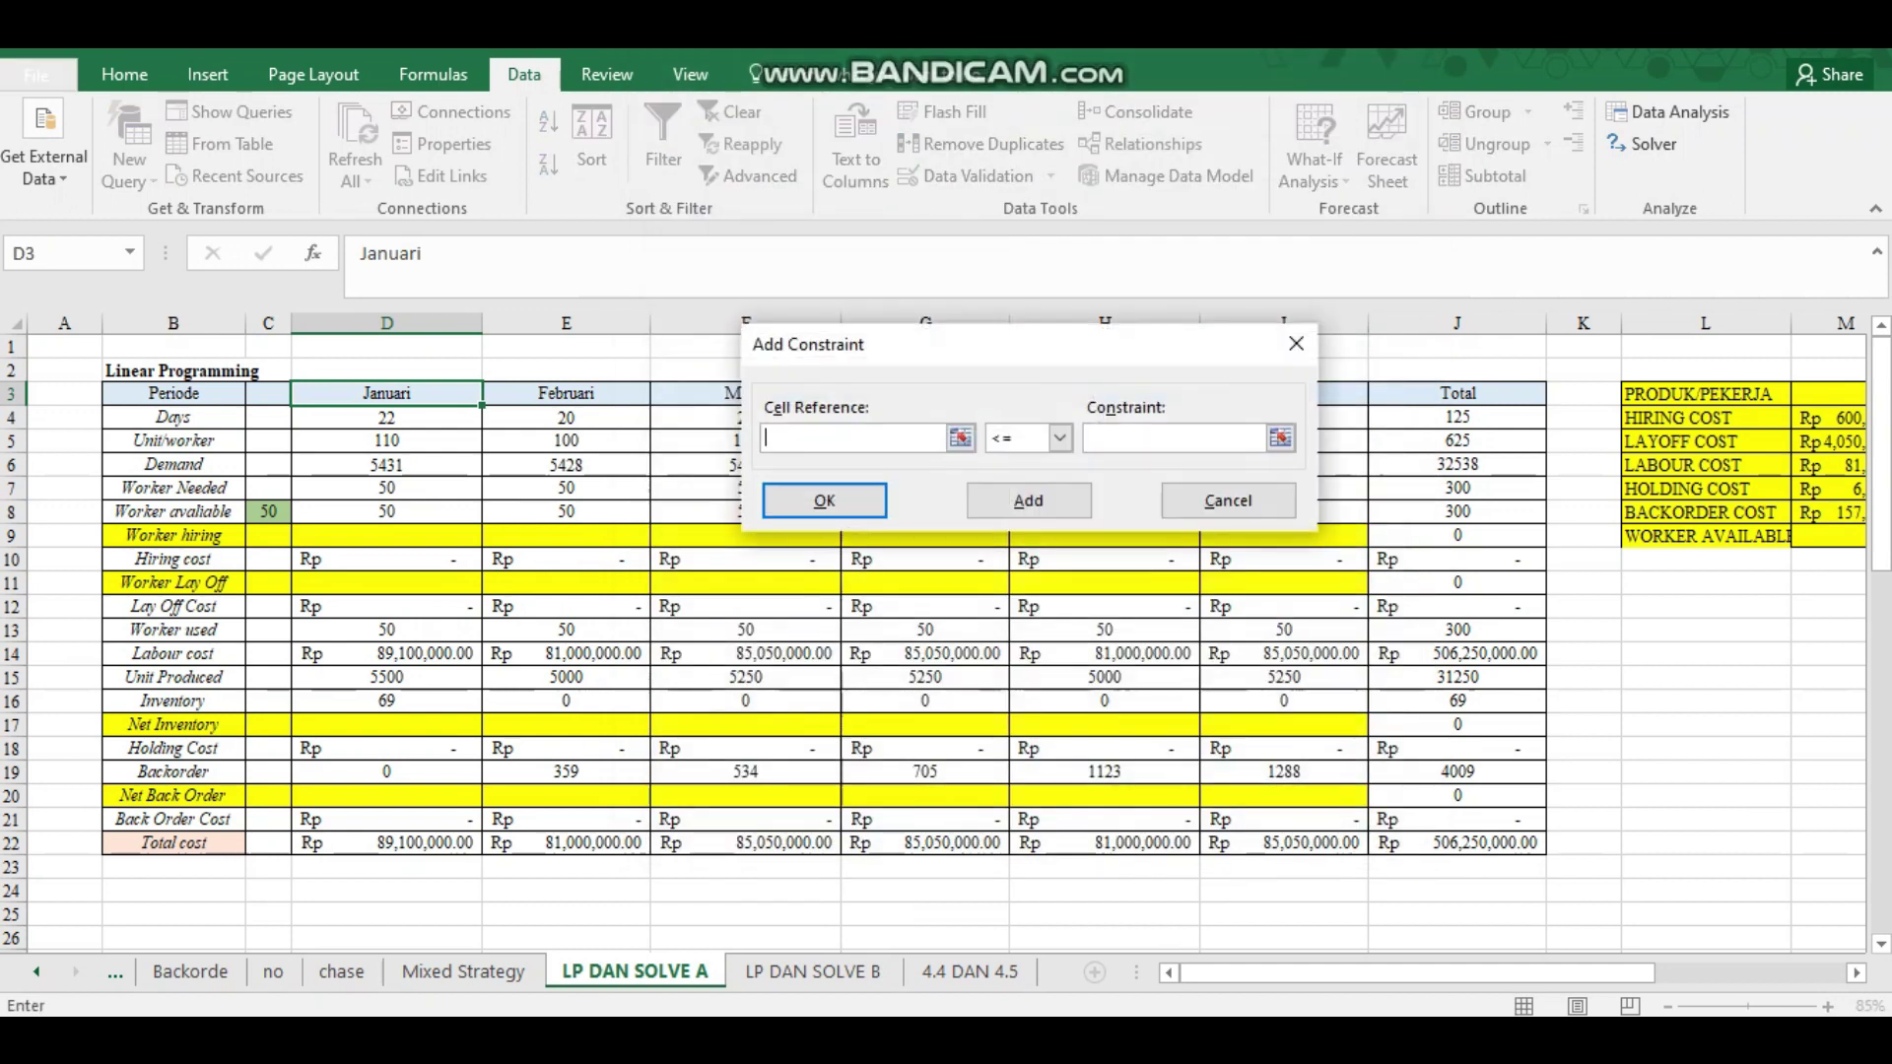
pyautogui.moveTo(387, 677); pyautogui.dragTo(1283, 679)
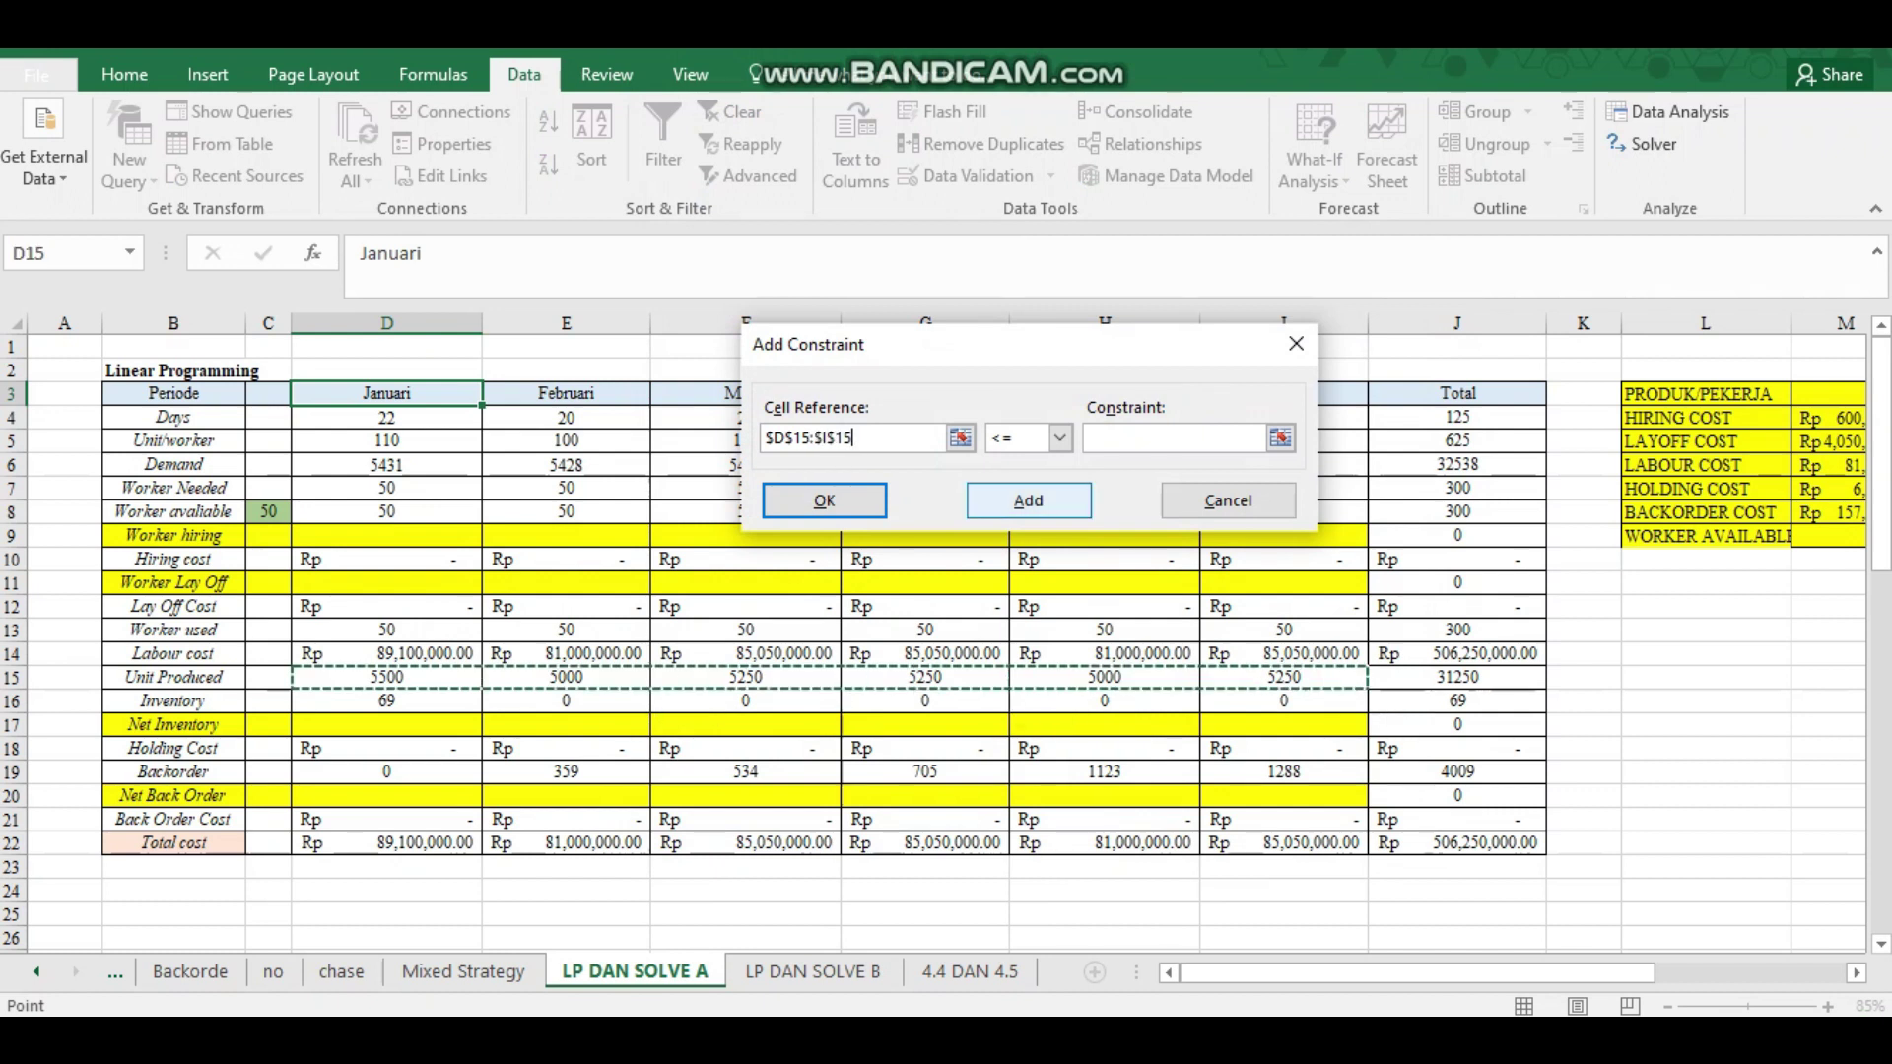
pyautogui.click(1059, 437)
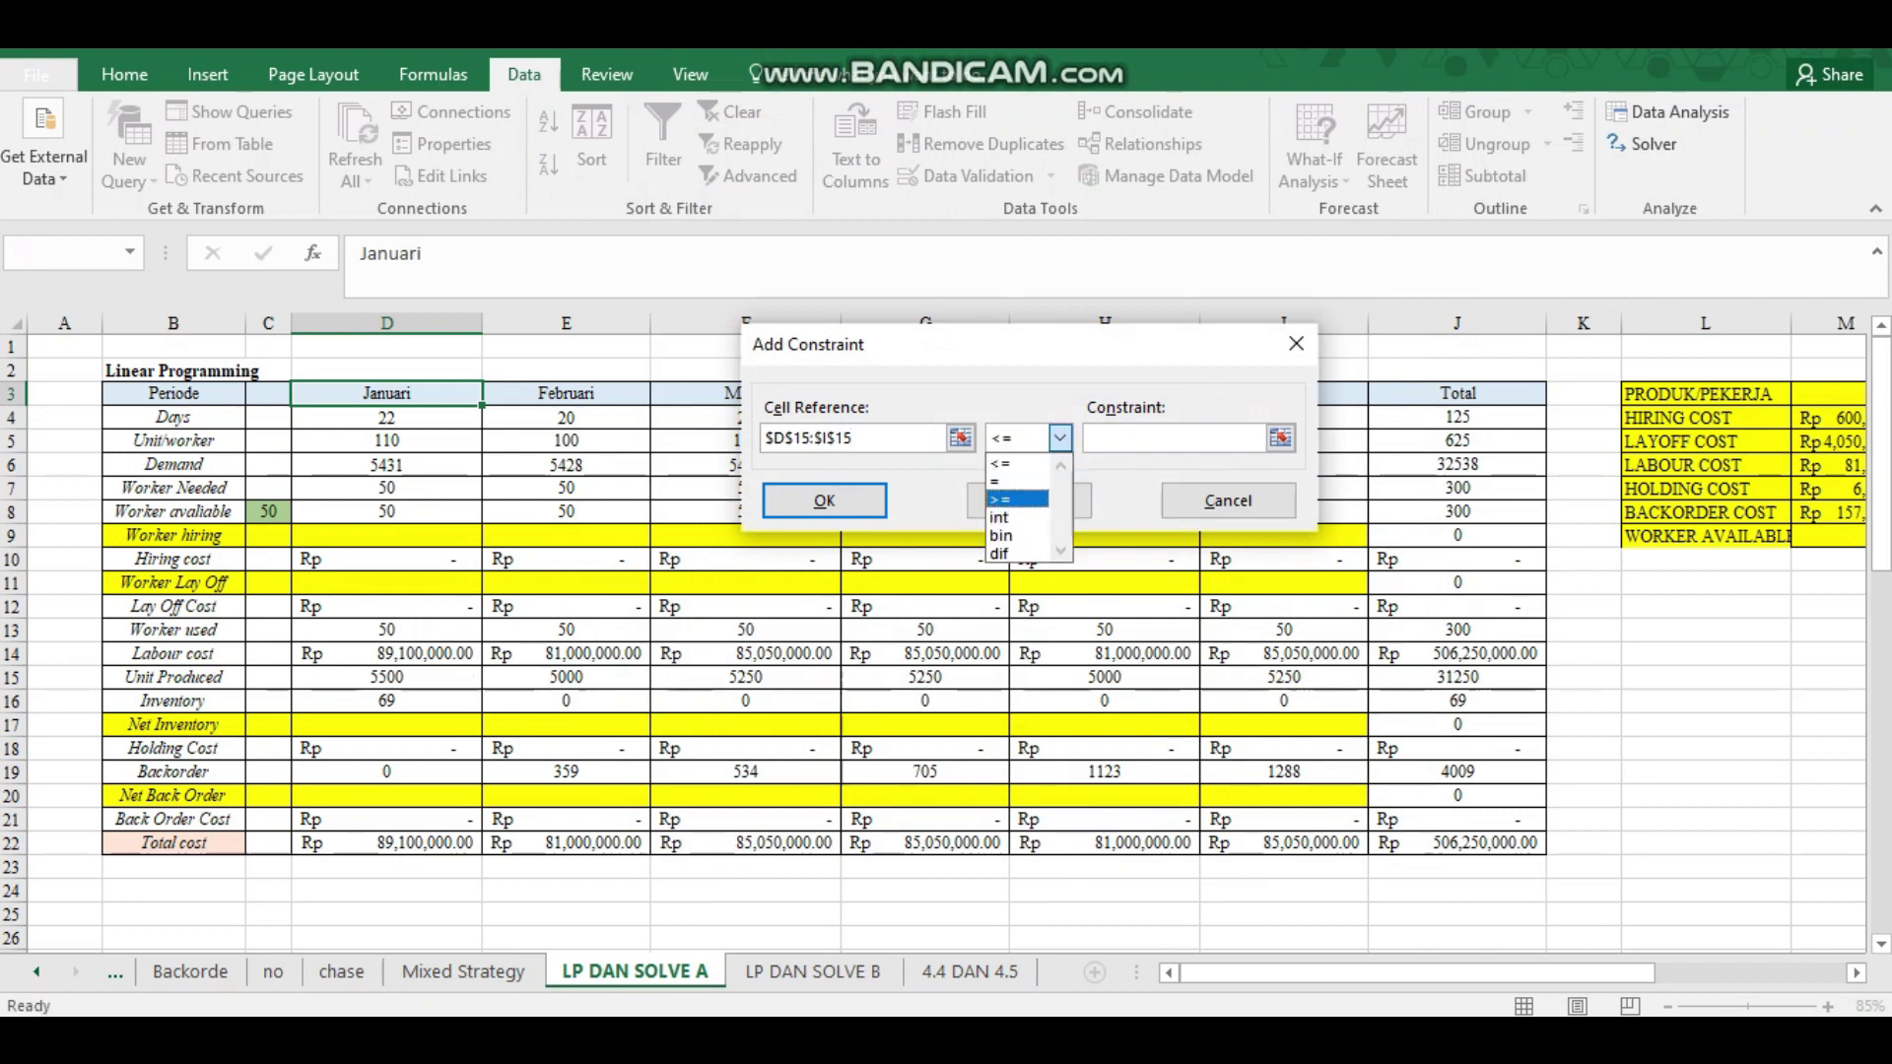
pyautogui.click(1017, 498)
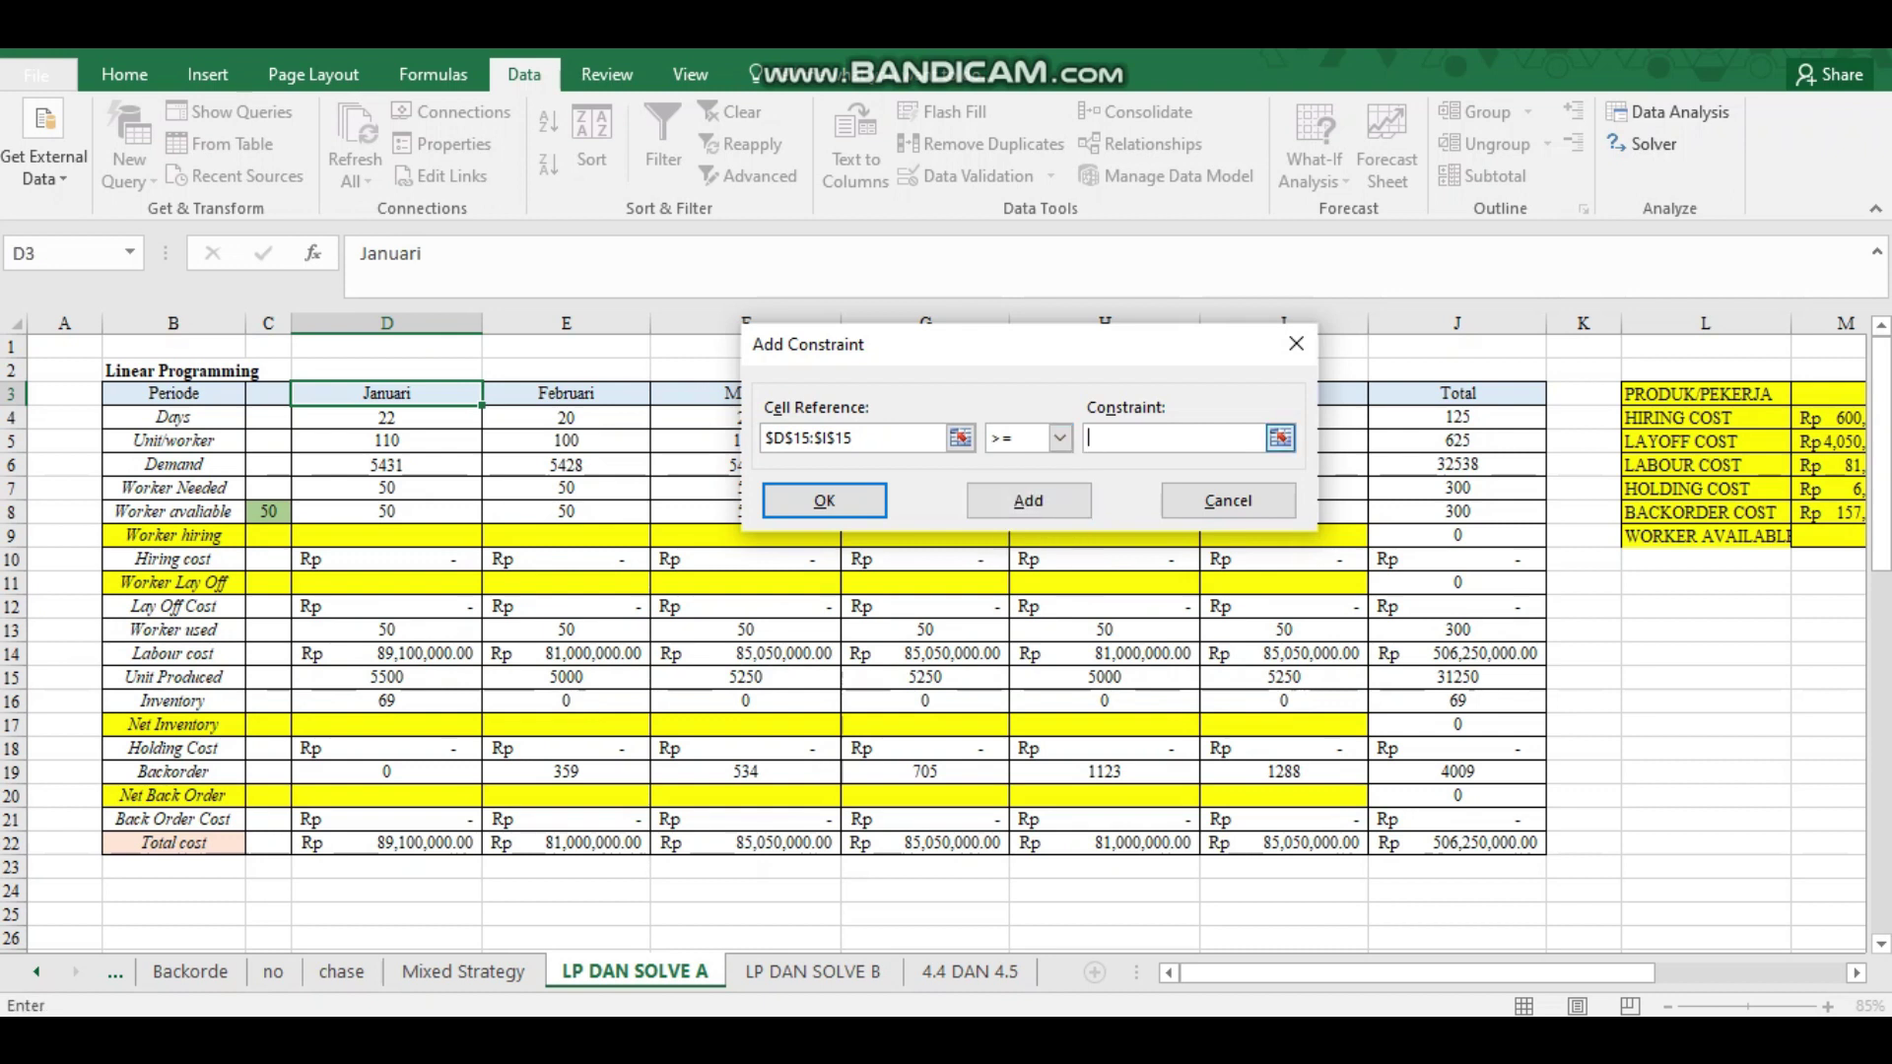
pyautogui.click(1280, 438)
pyautogui.moveTo(386, 464); pyautogui.dragTo(1284, 464)
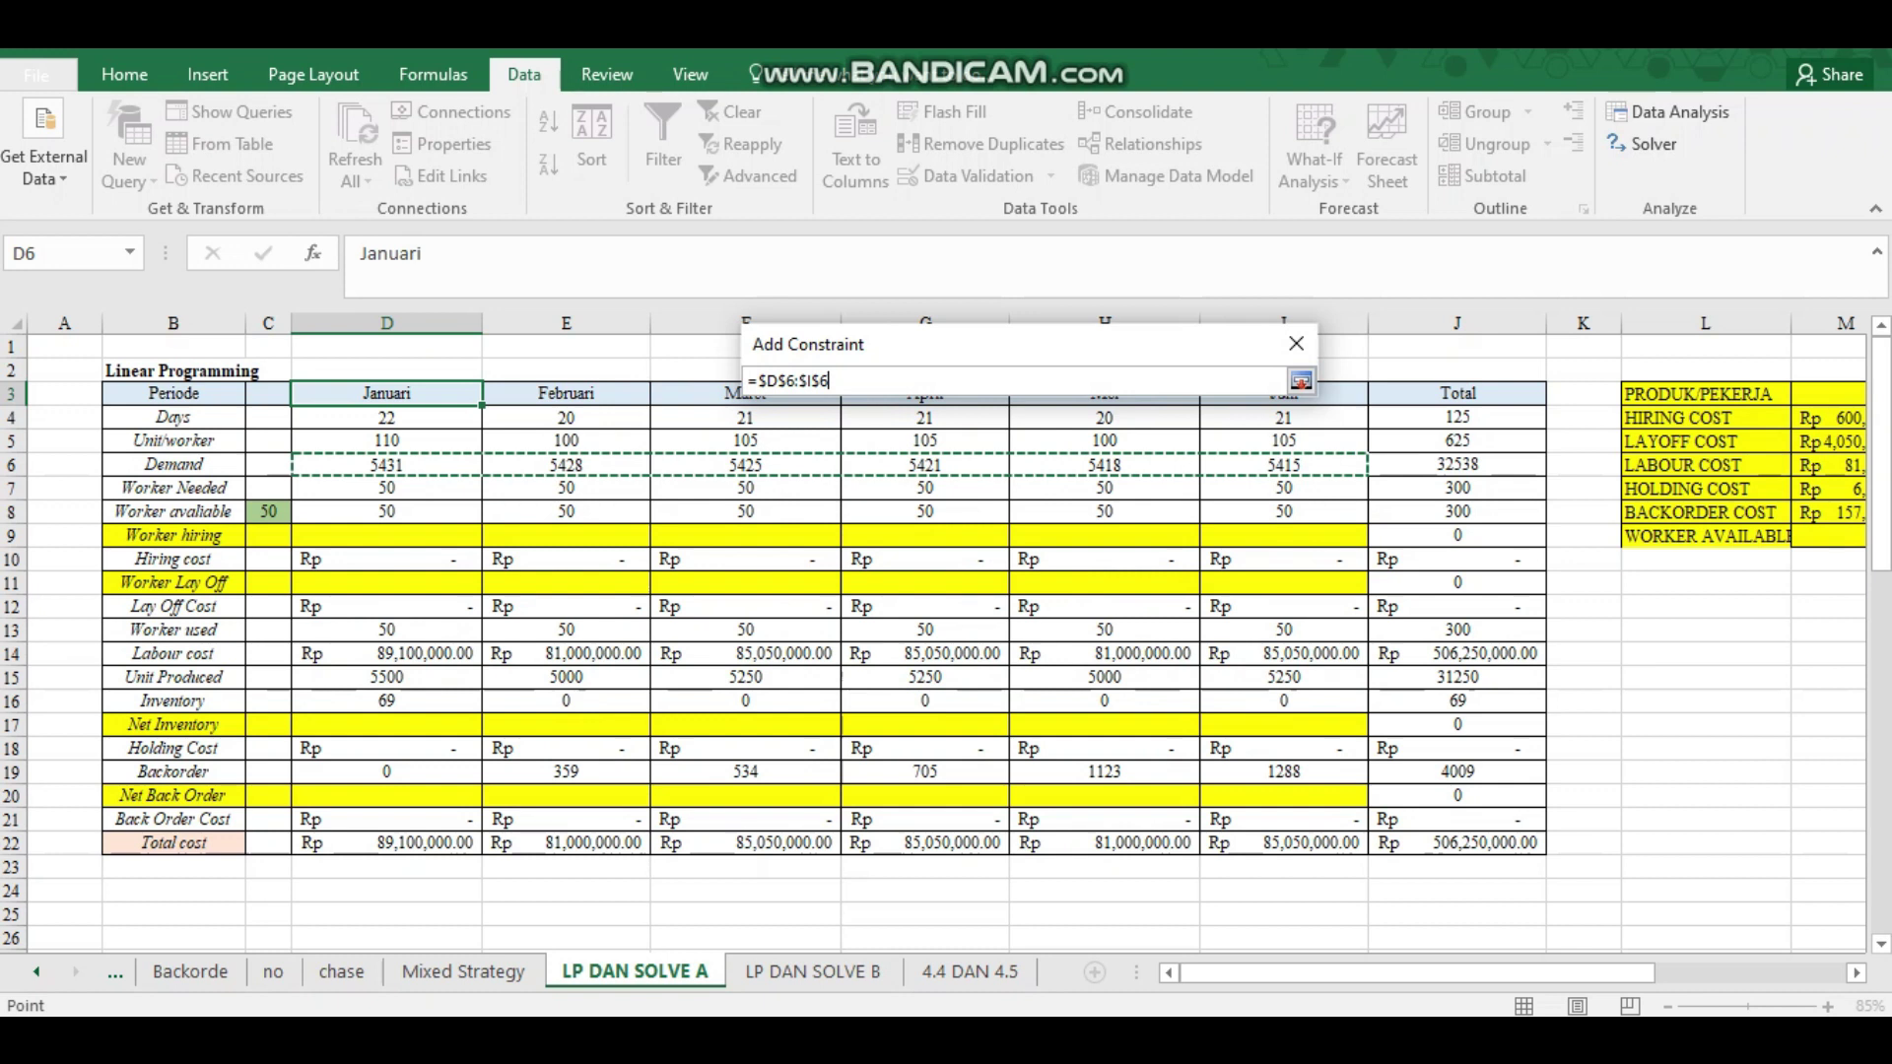
pyautogui.click(1301, 381)
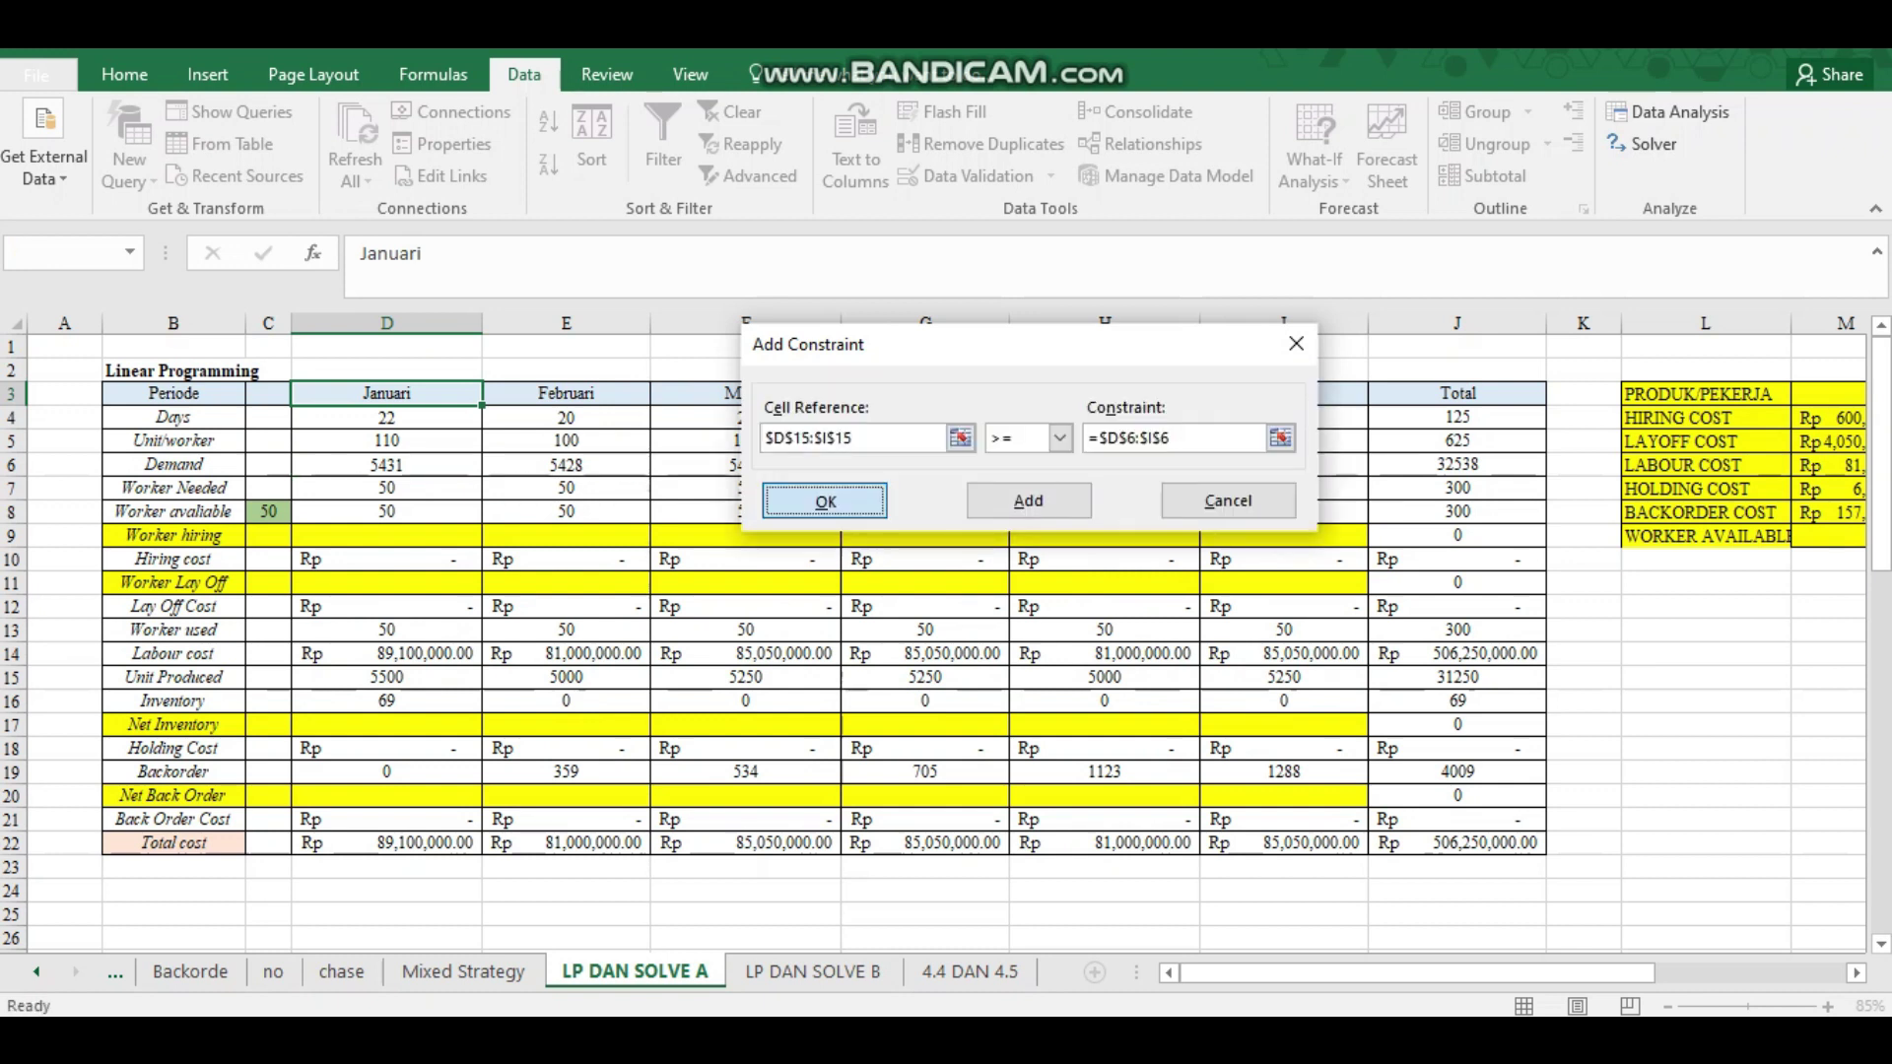
pyautogui.click(826, 500)
# Add a Solver constraint requiring Net Inventory $D$17:$I$17 to be >= Inventory $D$16:$I$16.
pyautogui.click(1296, 315)
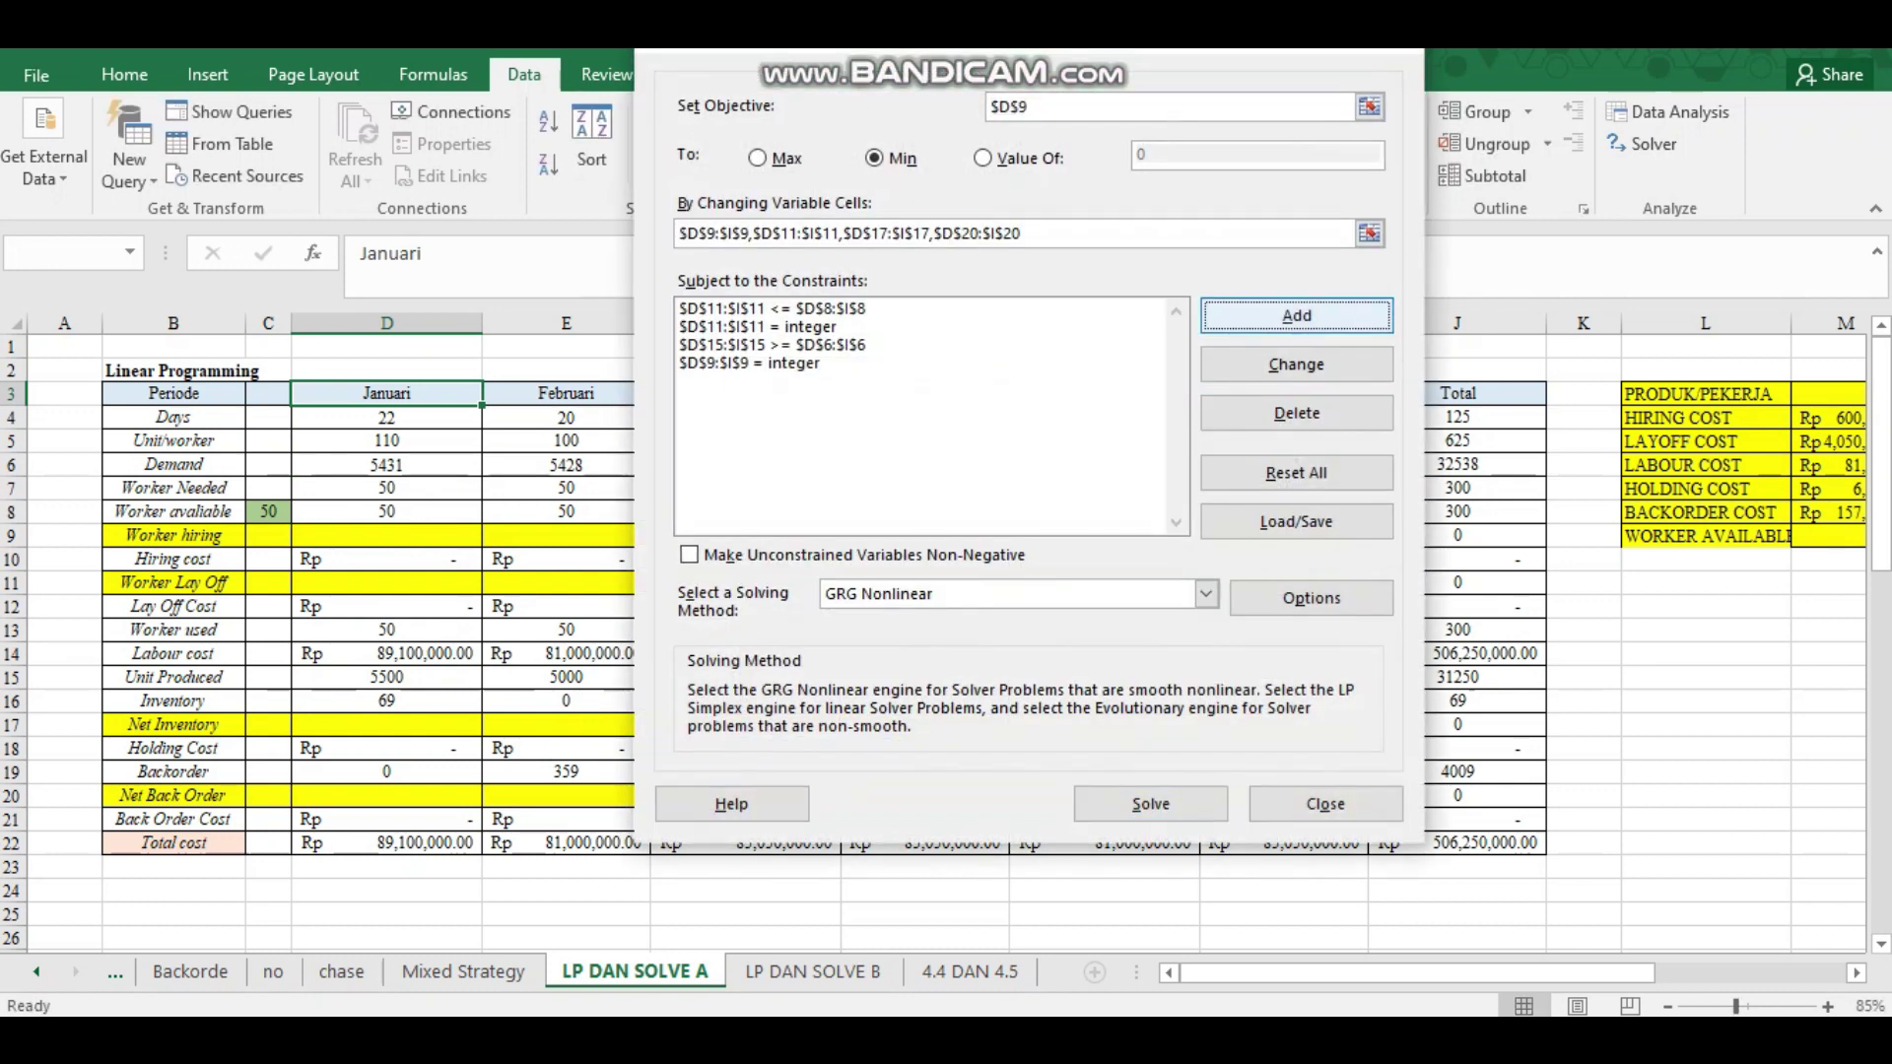
pyautogui.click(387, 724)
pyautogui.moveTo(386, 724); pyautogui.dragTo(1284, 724)
pyautogui.click(1061, 438)
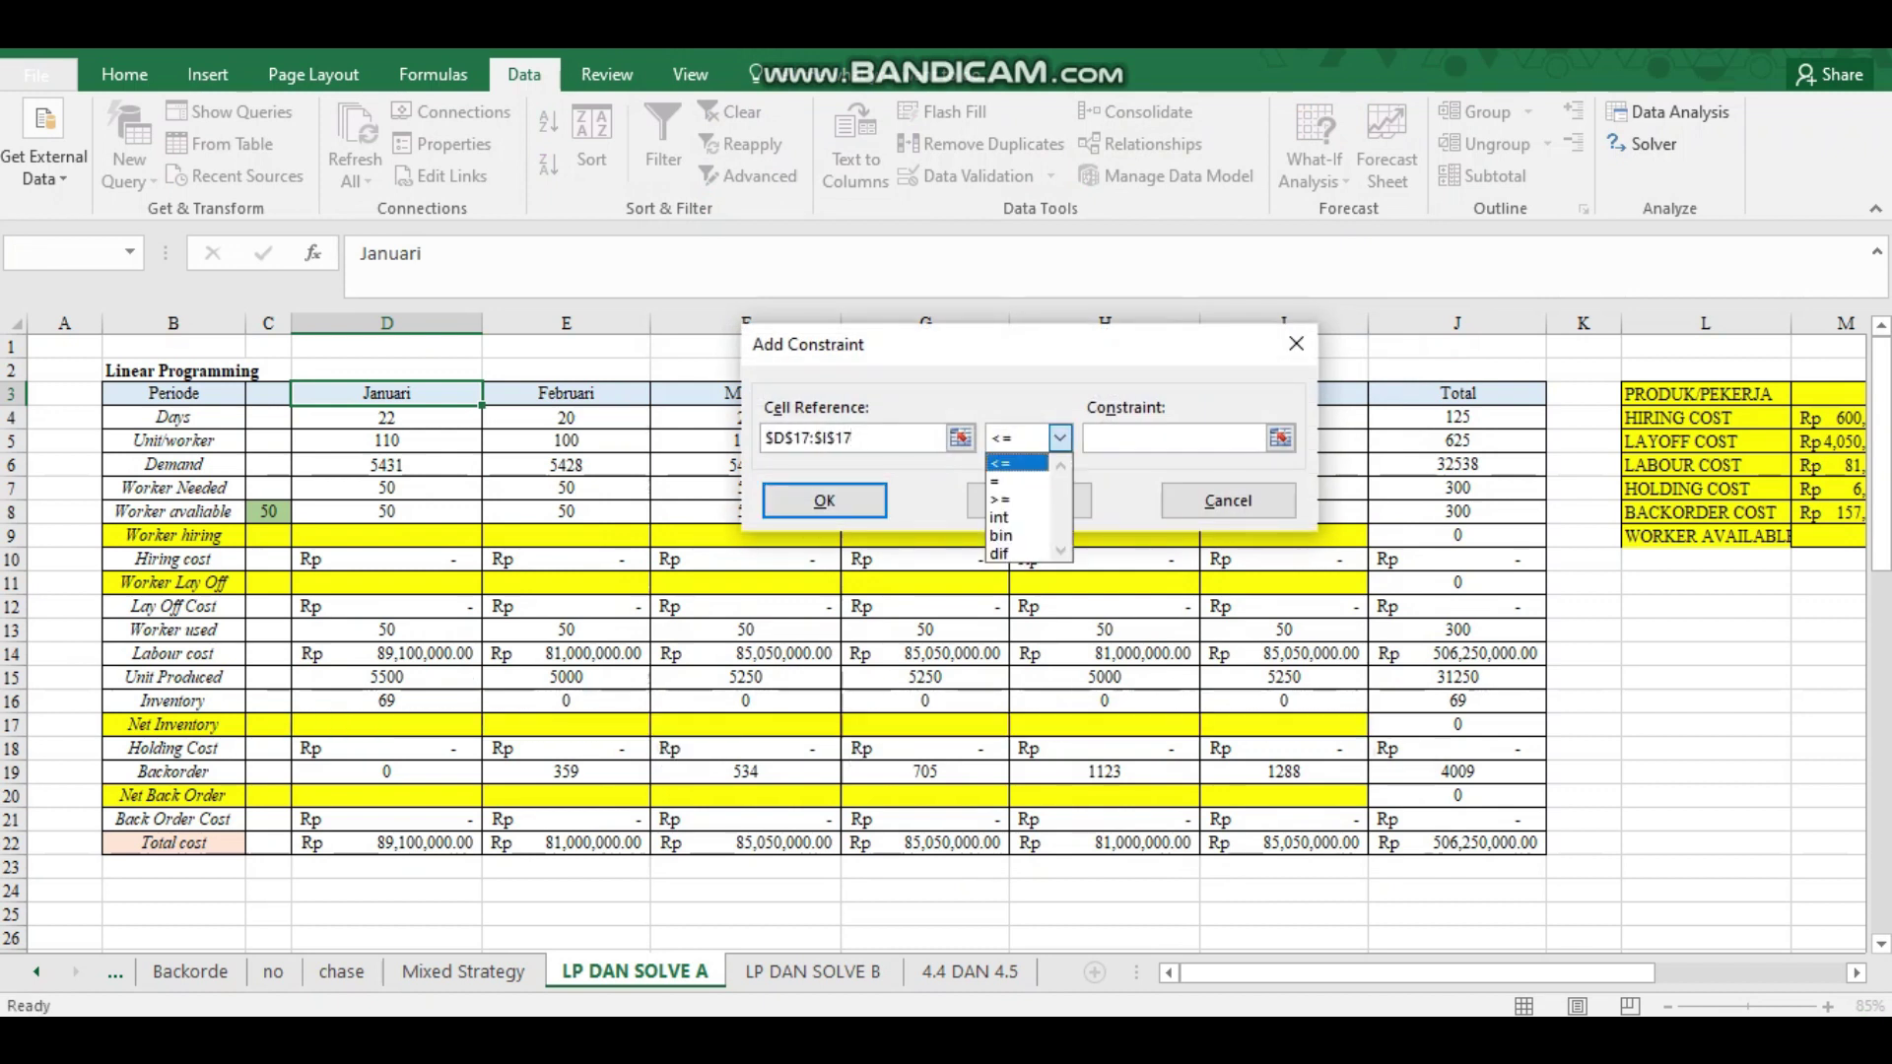
pyautogui.press('Tab')
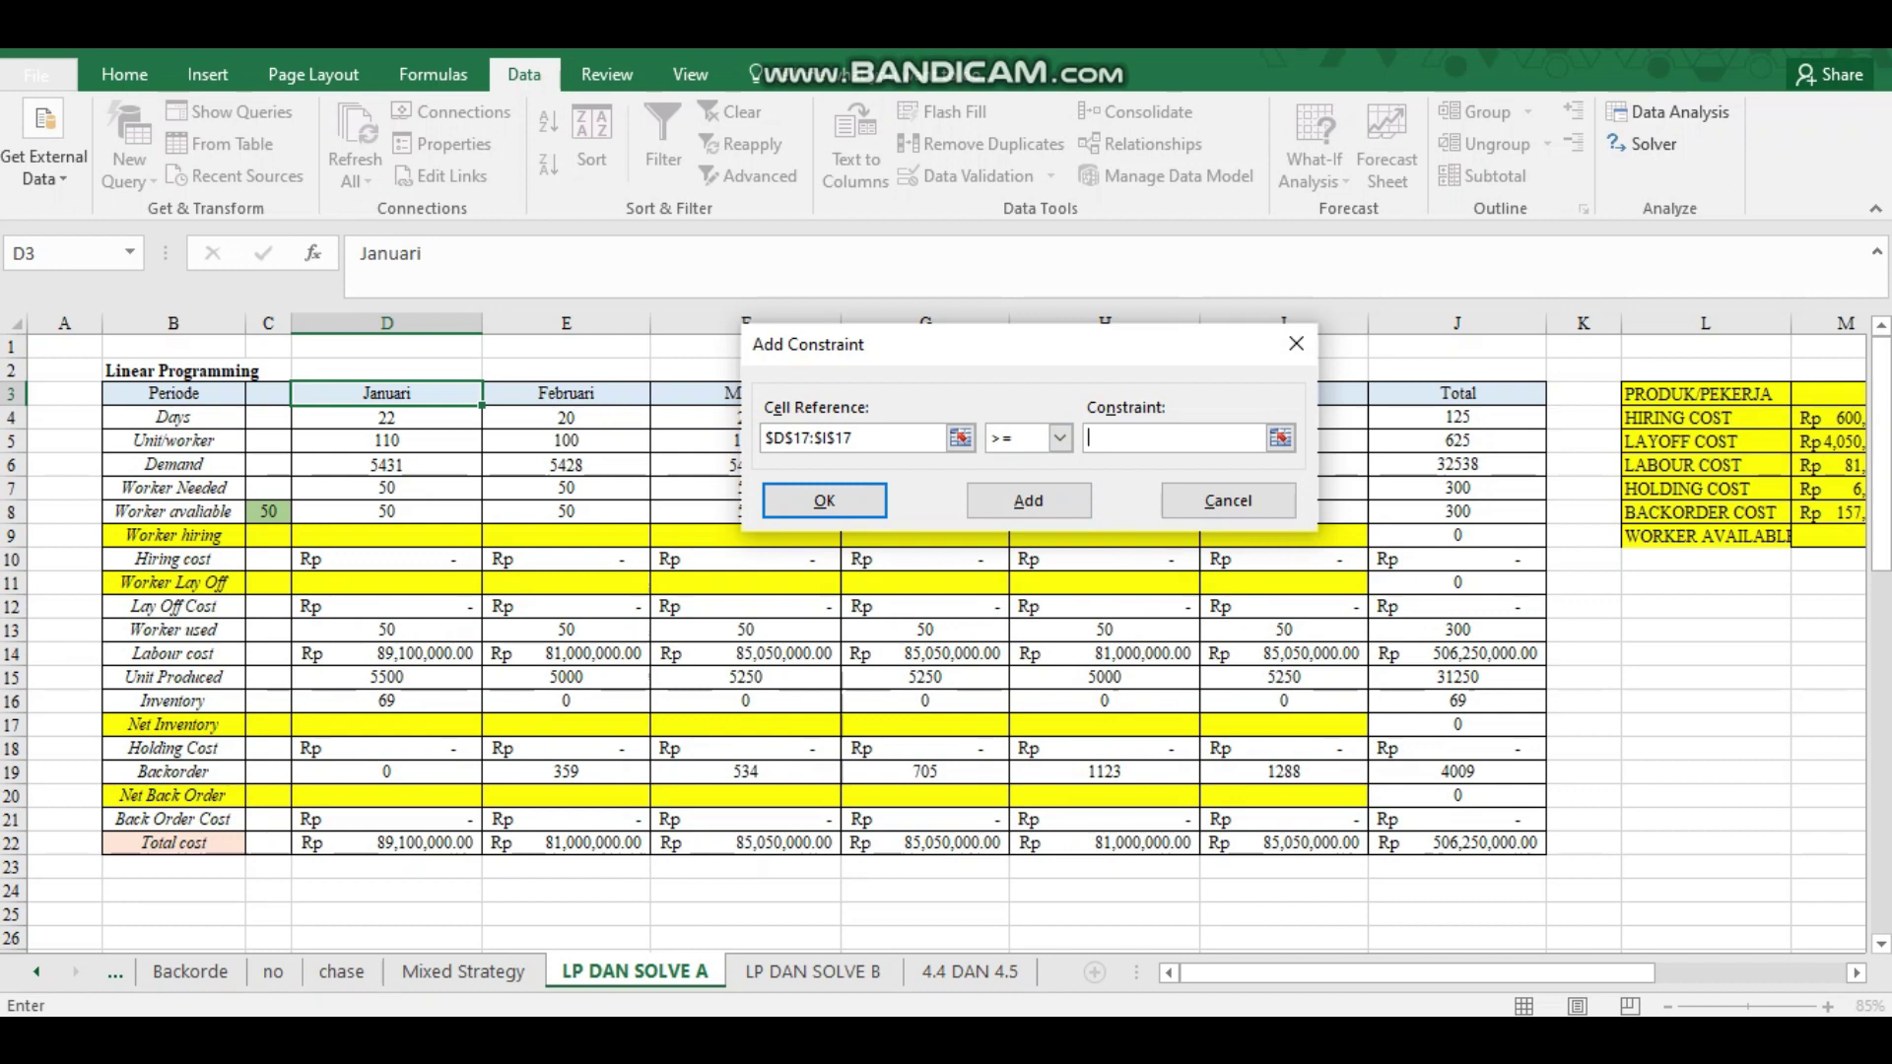
pyautogui.click(1280, 437)
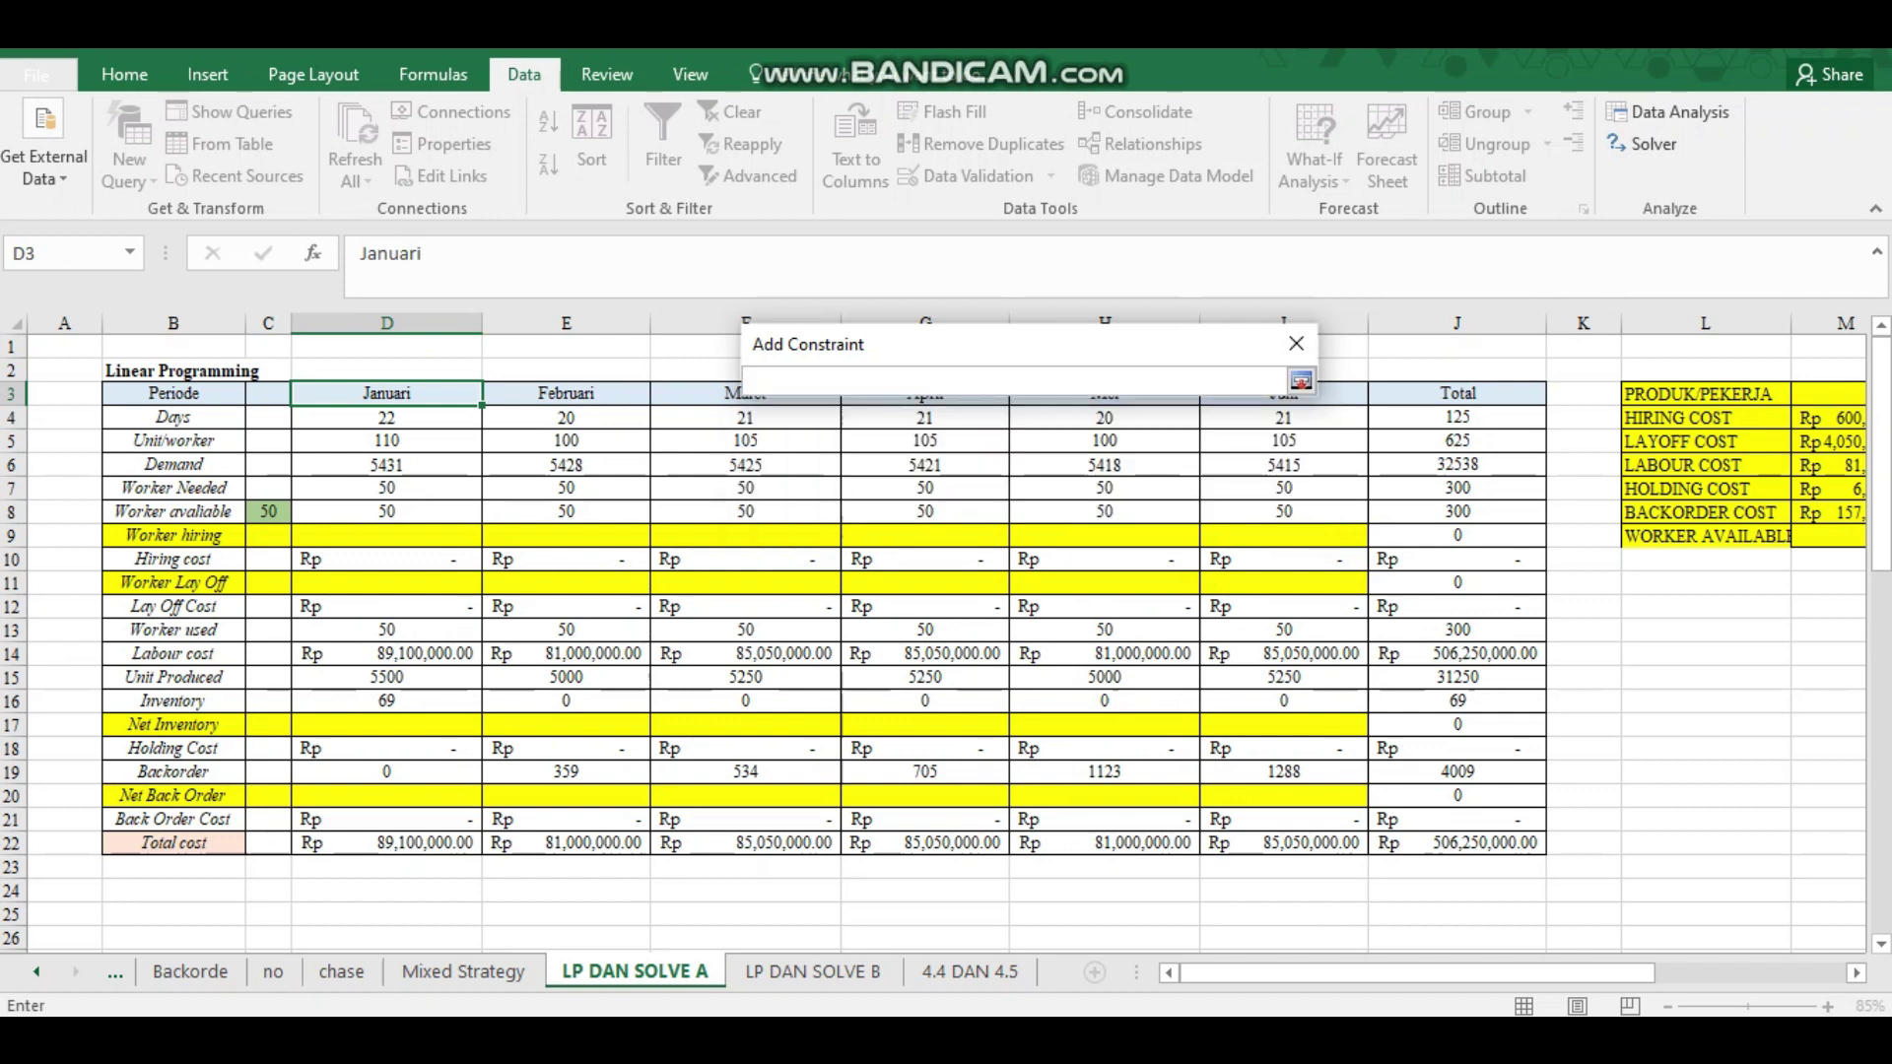
pyautogui.moveTo(386, 702); pyautogui.dragTo(1457, 714)
pyautogui.hotkey('shift', 'Left')
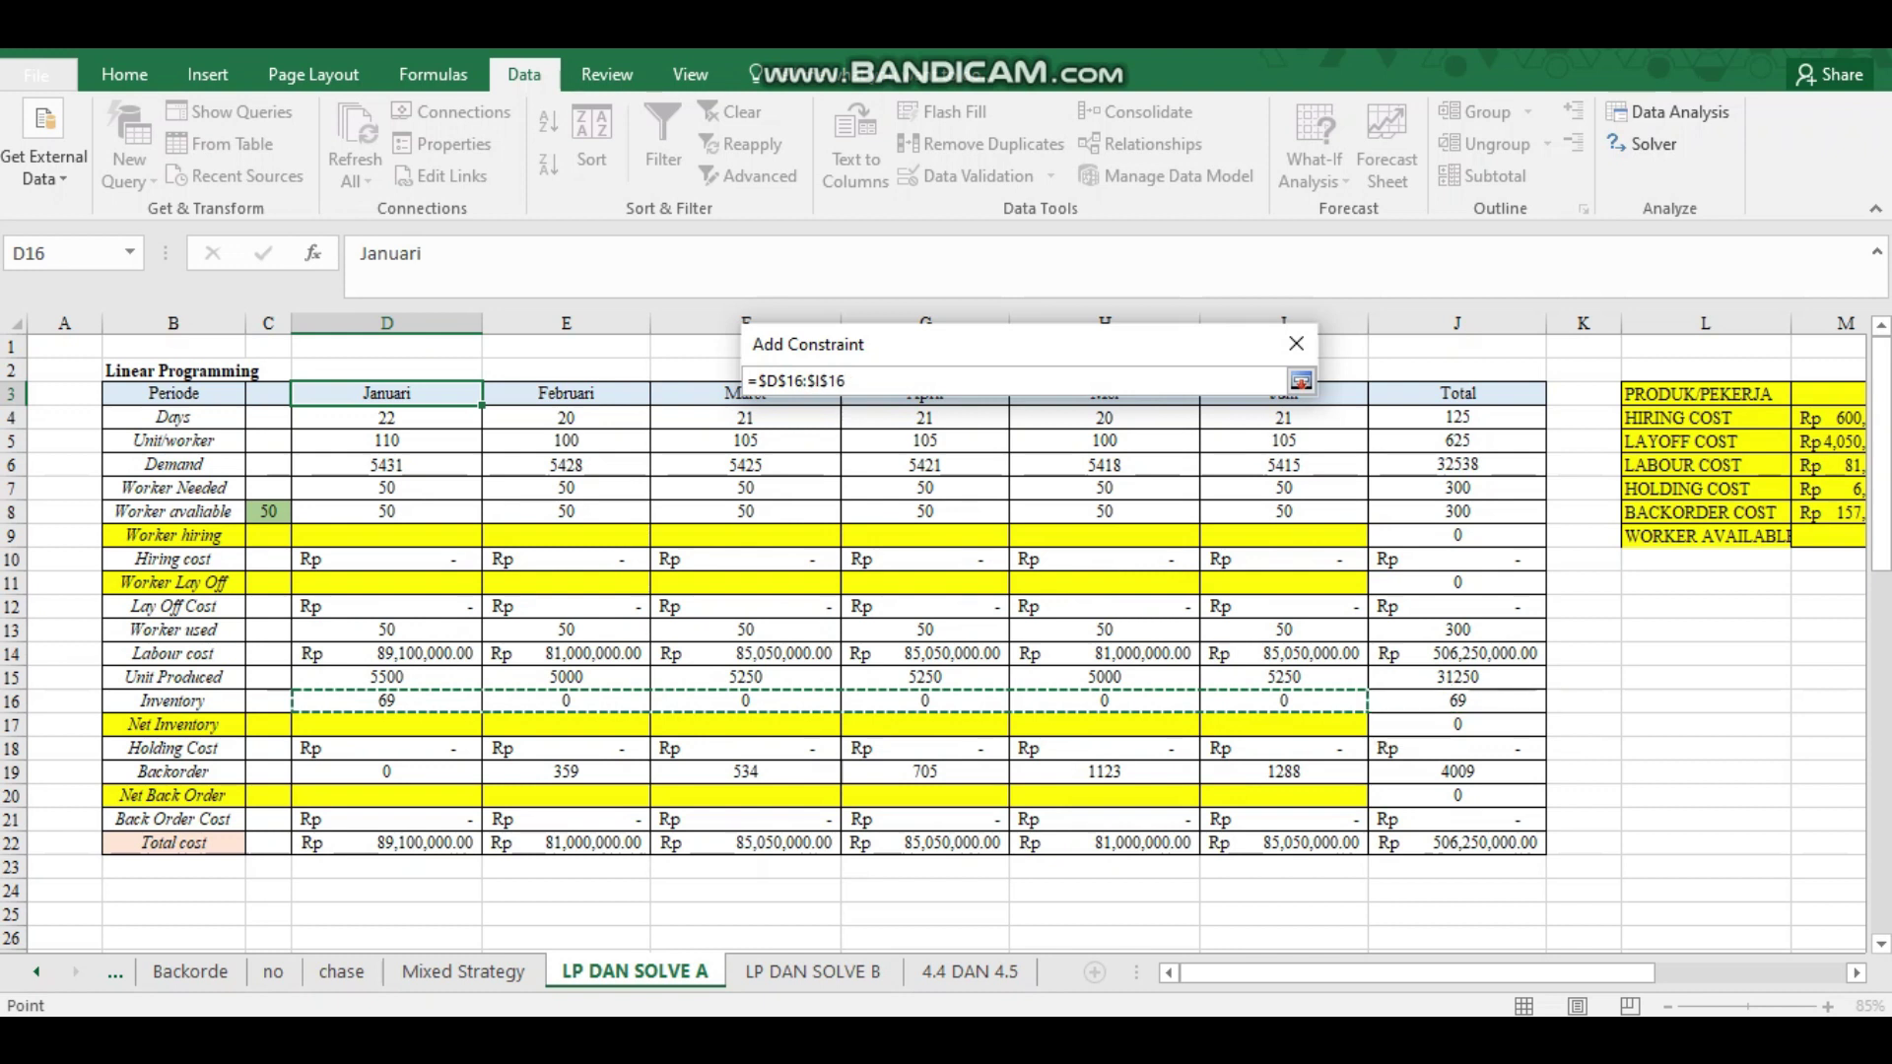
pyautogui.click(1300, 380)
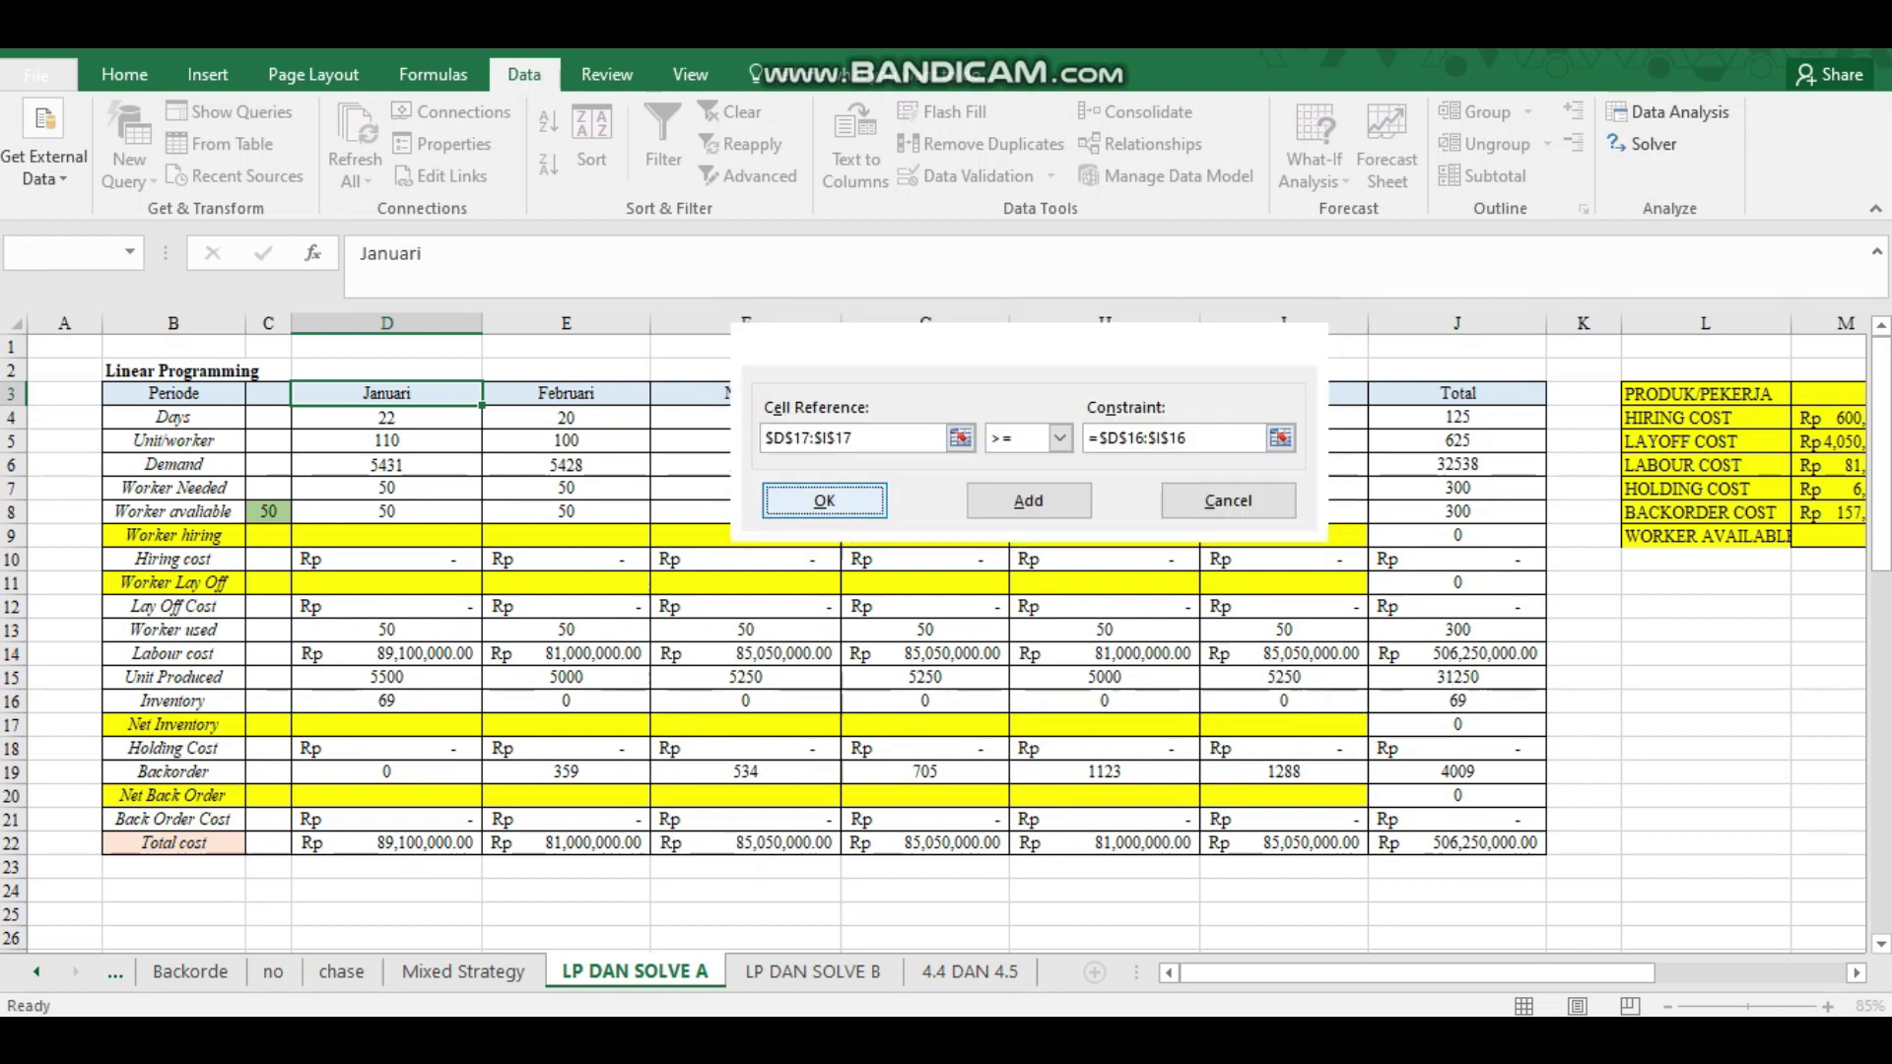
pyautogui.press('Return')
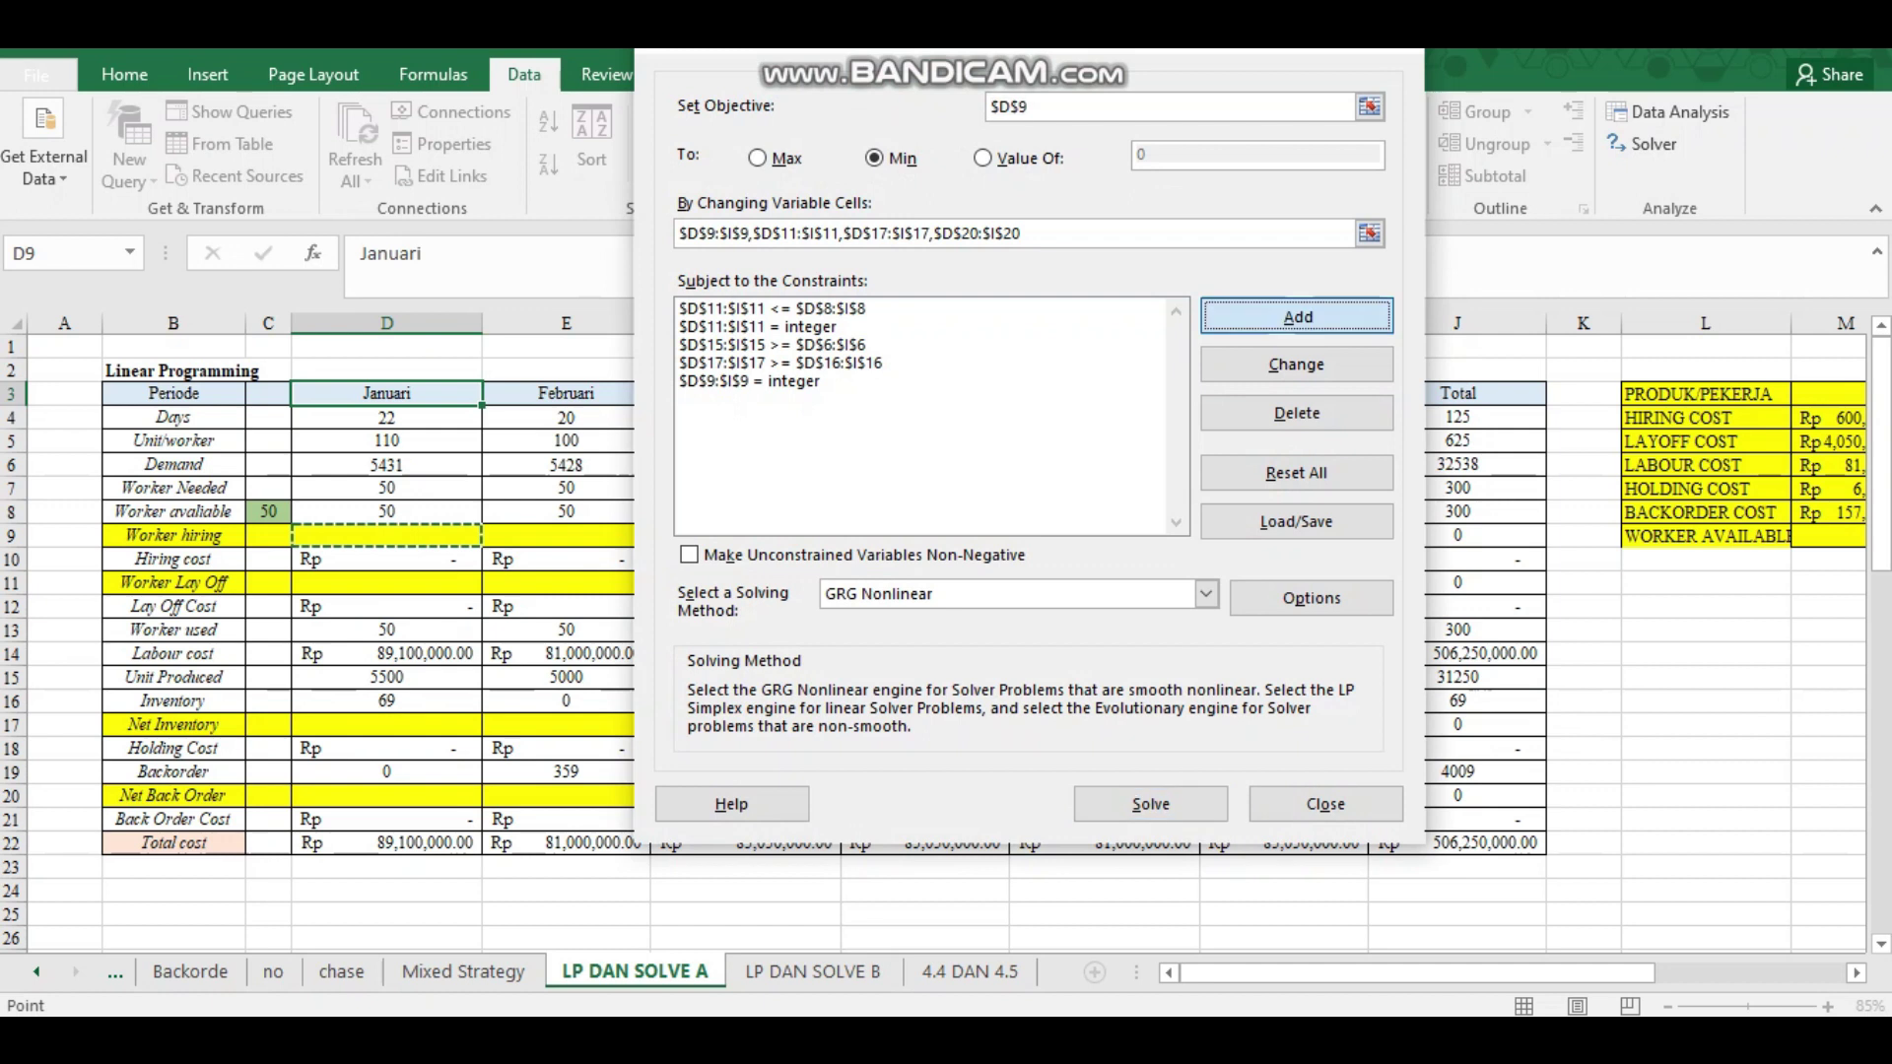
# Add a Solver constraint requiring Net Back Order $D$20:$I$20 to be >= Backorder $D$19:$I$19.
pyautogui.click(1296, 316)
pyautogui.click(387, 796)
pyautogui.moveTo(387, 796); pyautogui.dragTo(1284, 795)
pyautogui.click(1060, 439)
pyautogui.click(1017, 499)
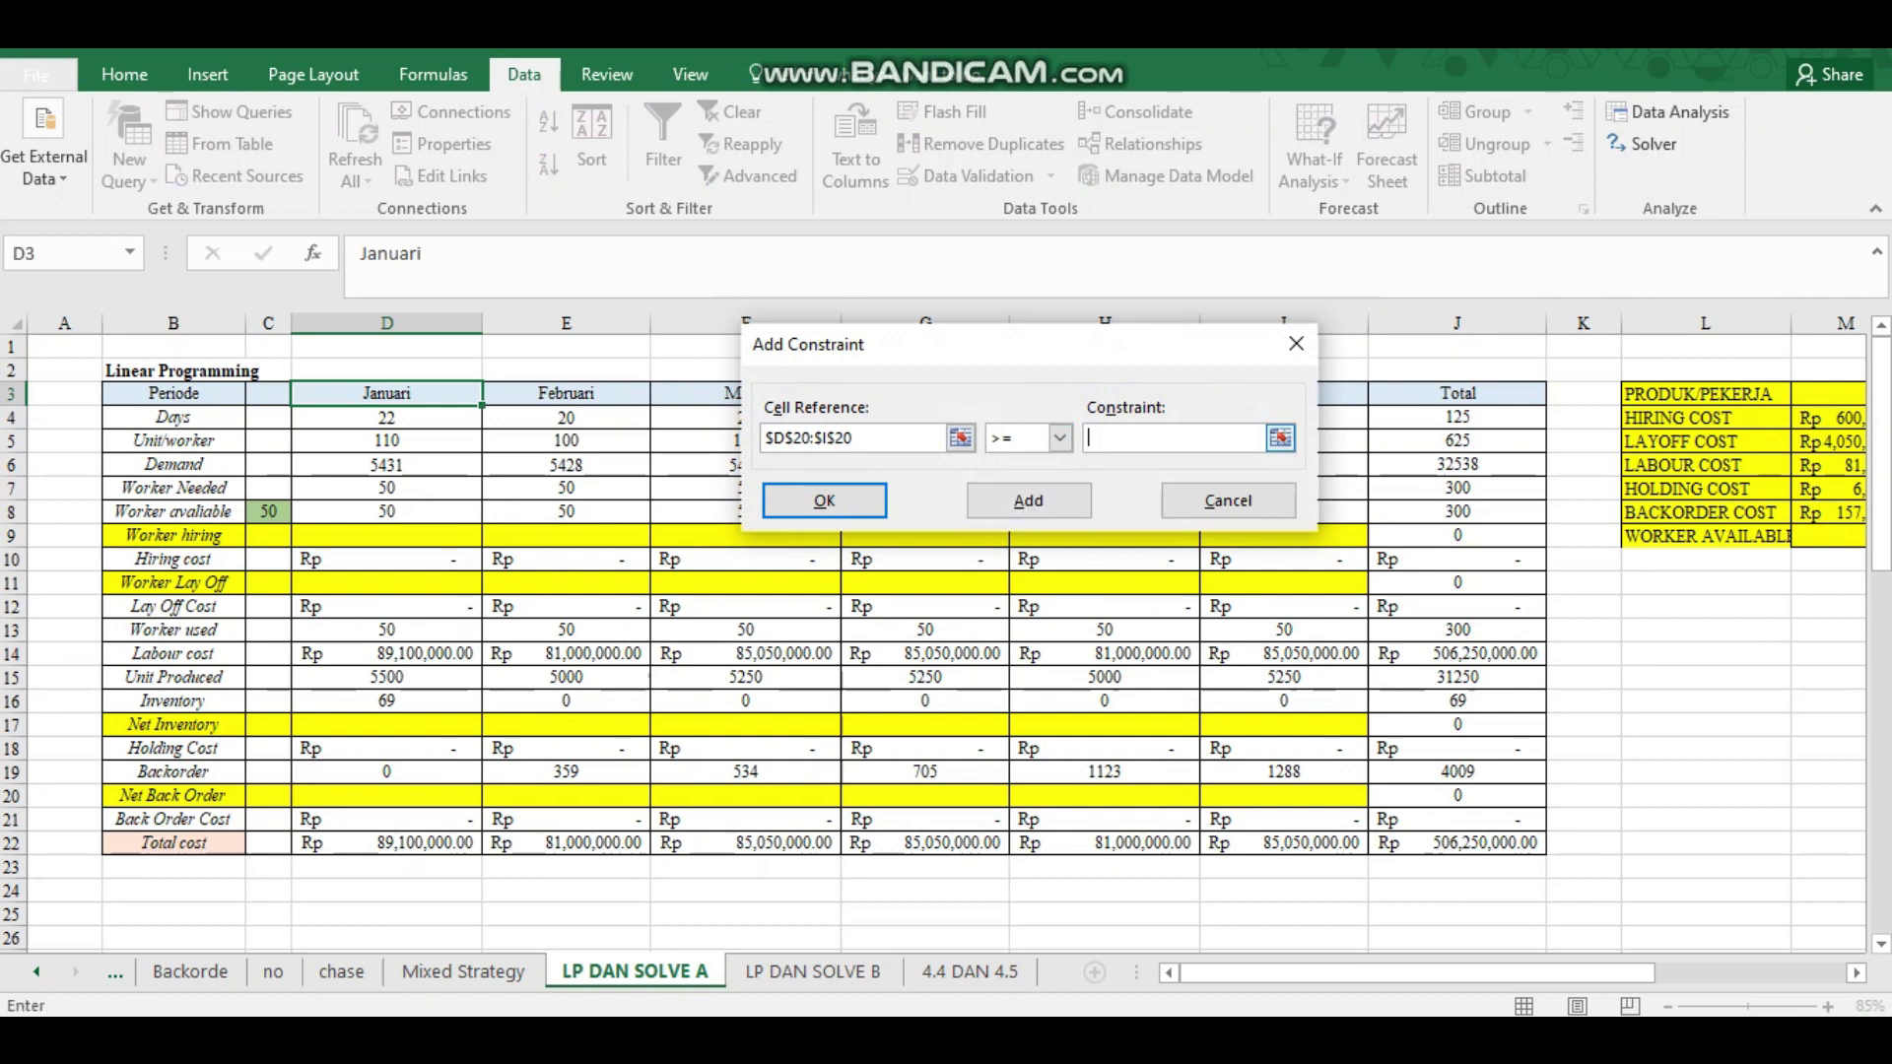
pyautogui.click(1280, 438)
pyautogui.moveTo(386, 771); pyautogui.dragTo(1284, 772)
pyautogui.click(1300, 381)
pyautogui.press('Return')
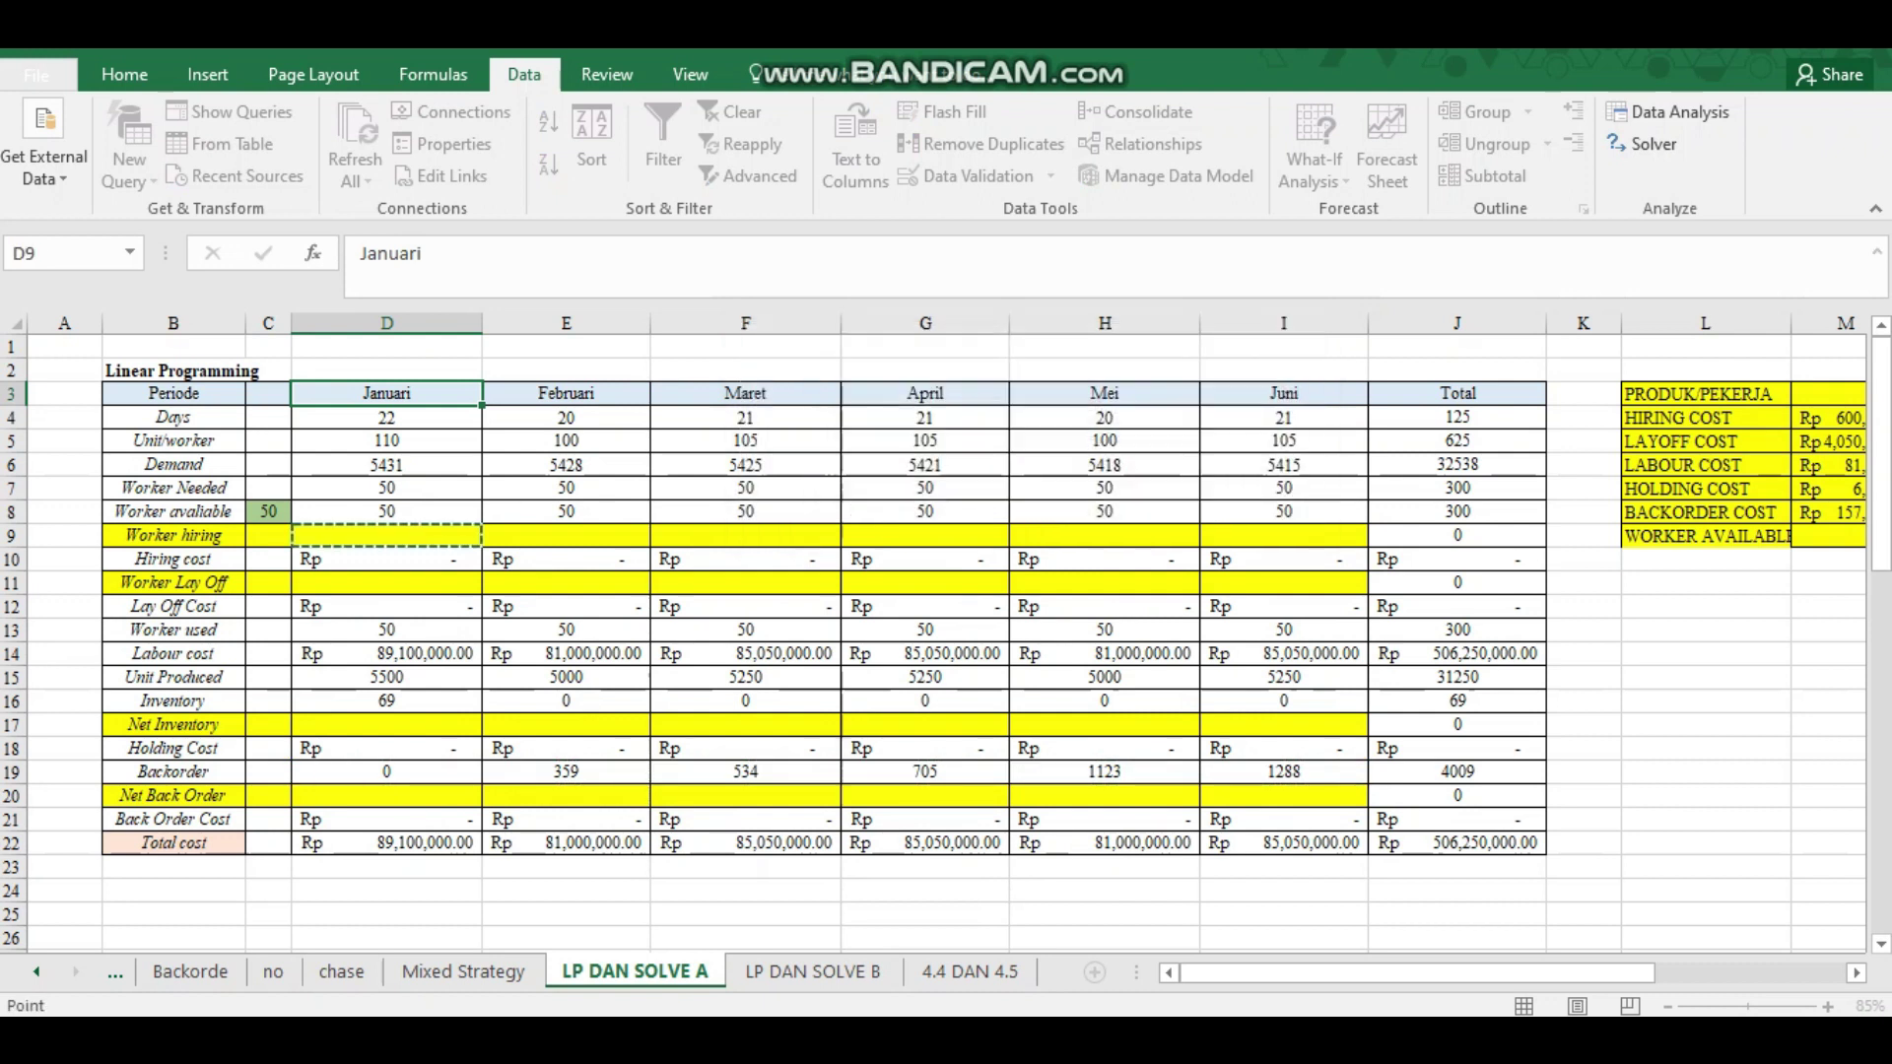
# Solve the model using Simplex LP with unconstrained variables made non-negative, and keep the Solver solution.
pyautogui.click(689, 554)
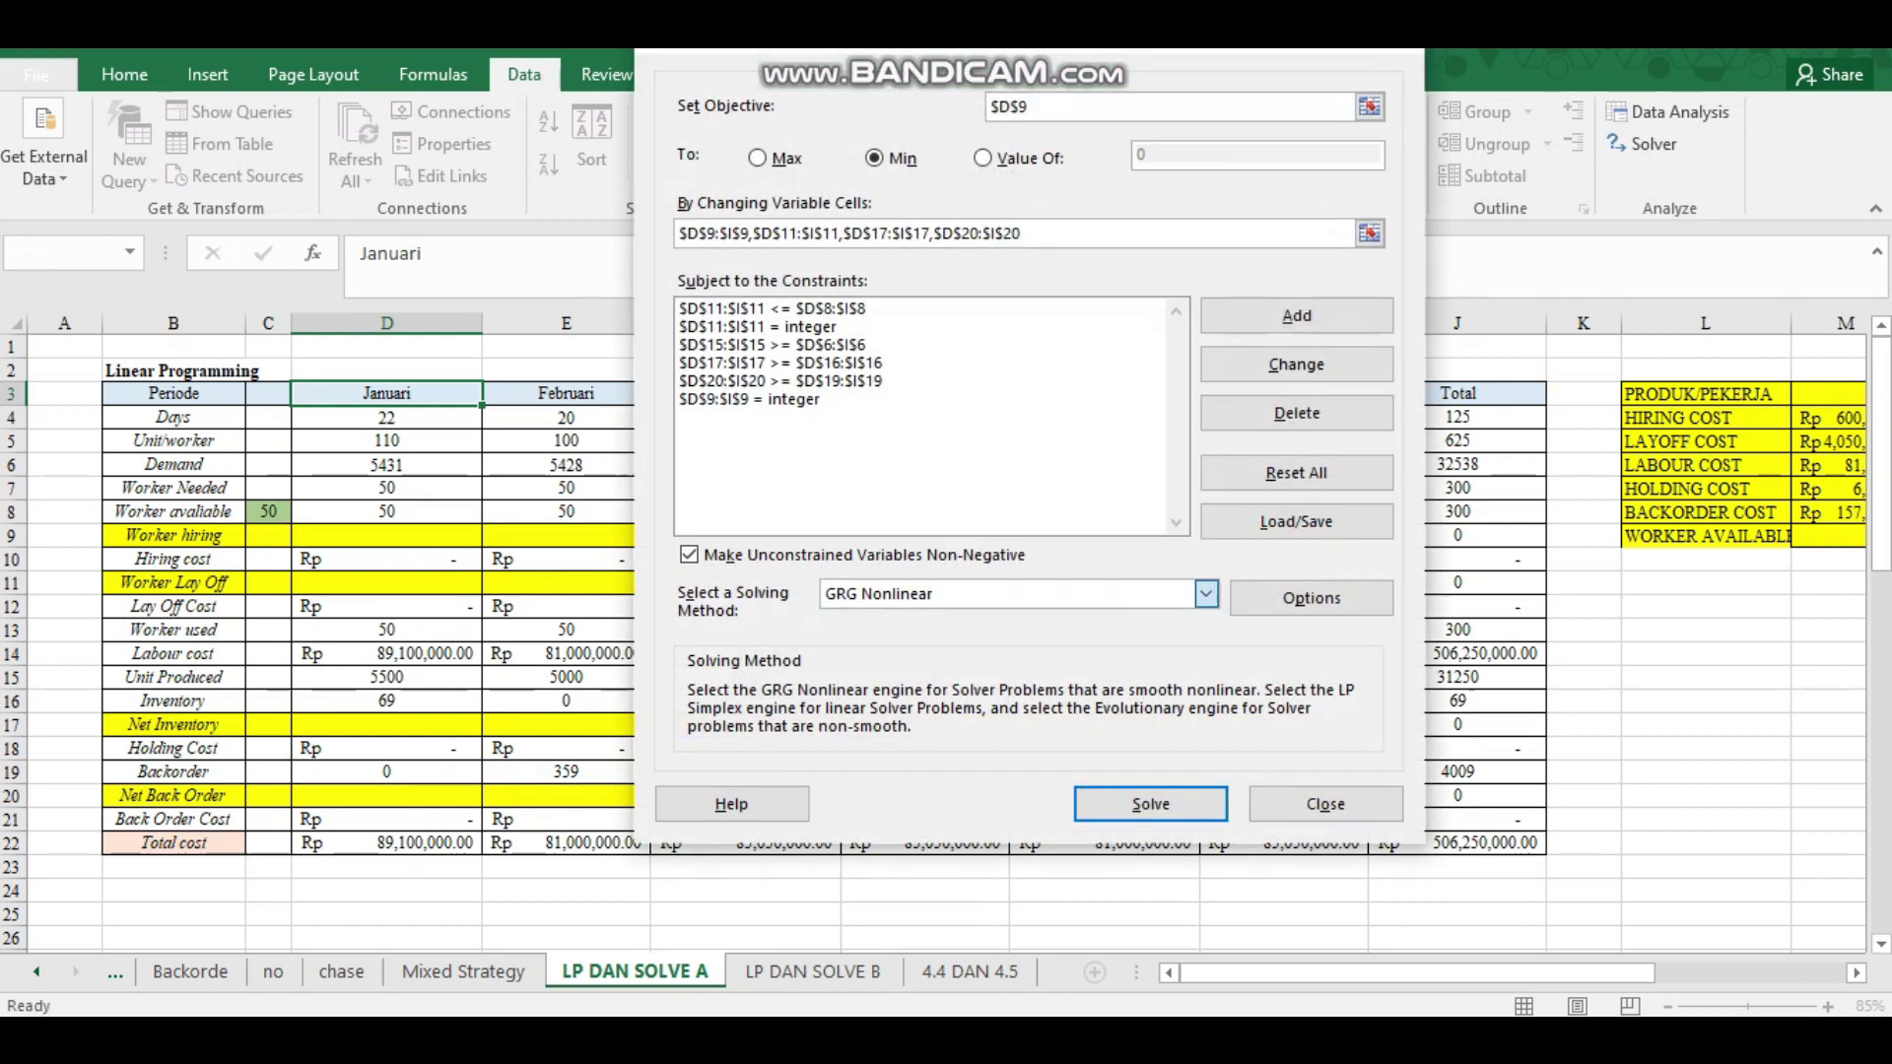
pyautogui.click(1205, 593)
pyautogui.click(860, 636)
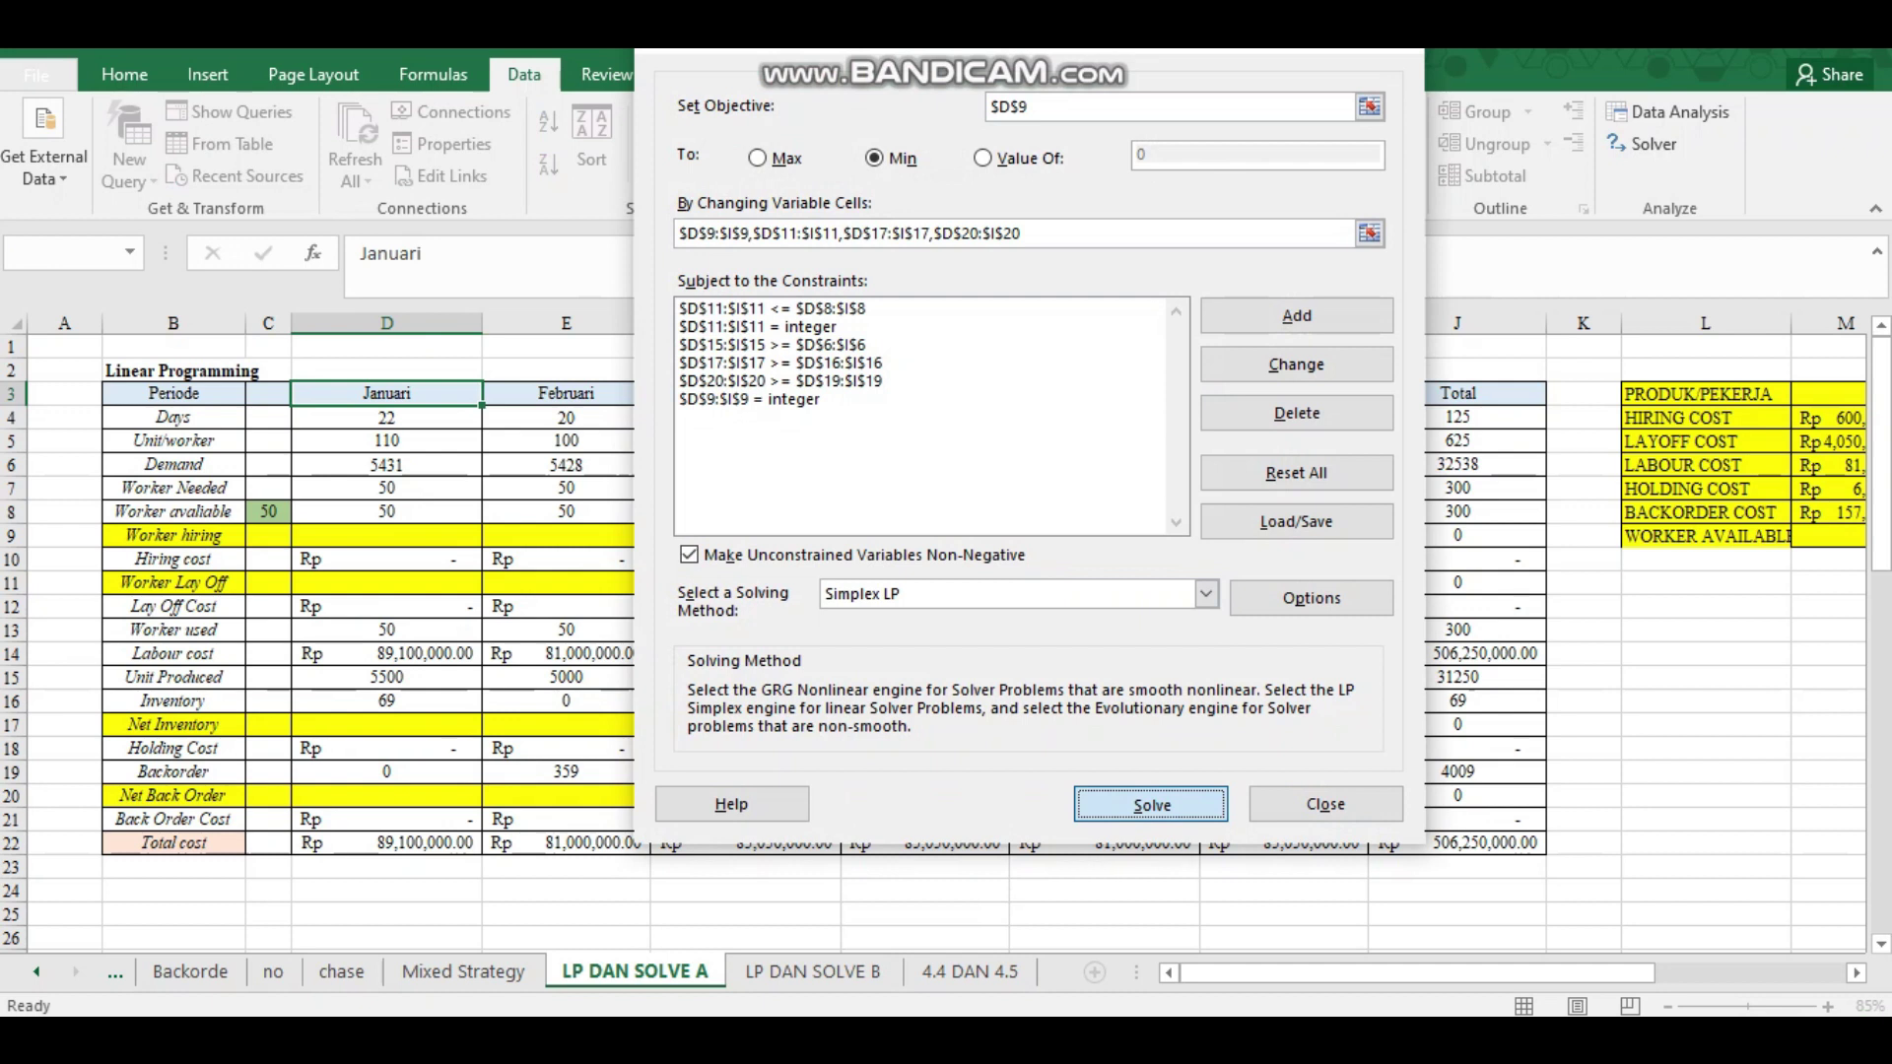
pyautogui.press('Return')
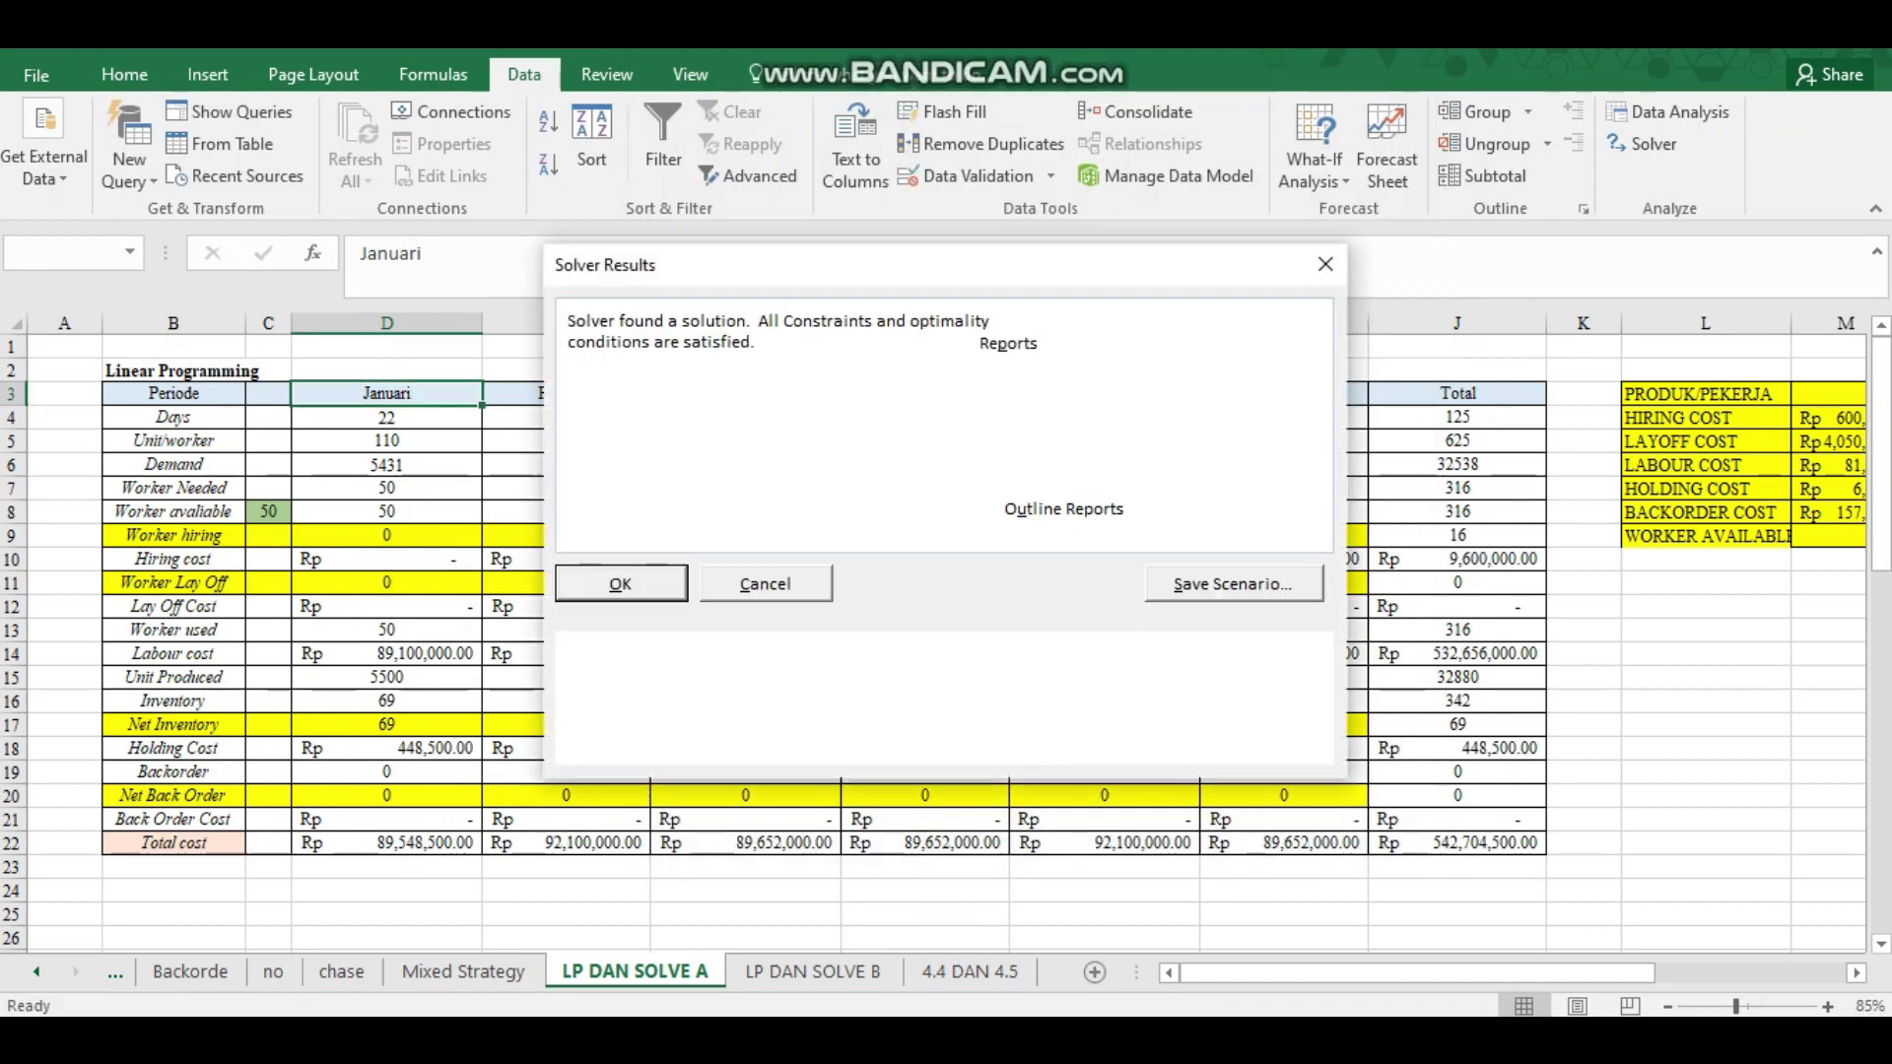
pyautogui.press('Return')
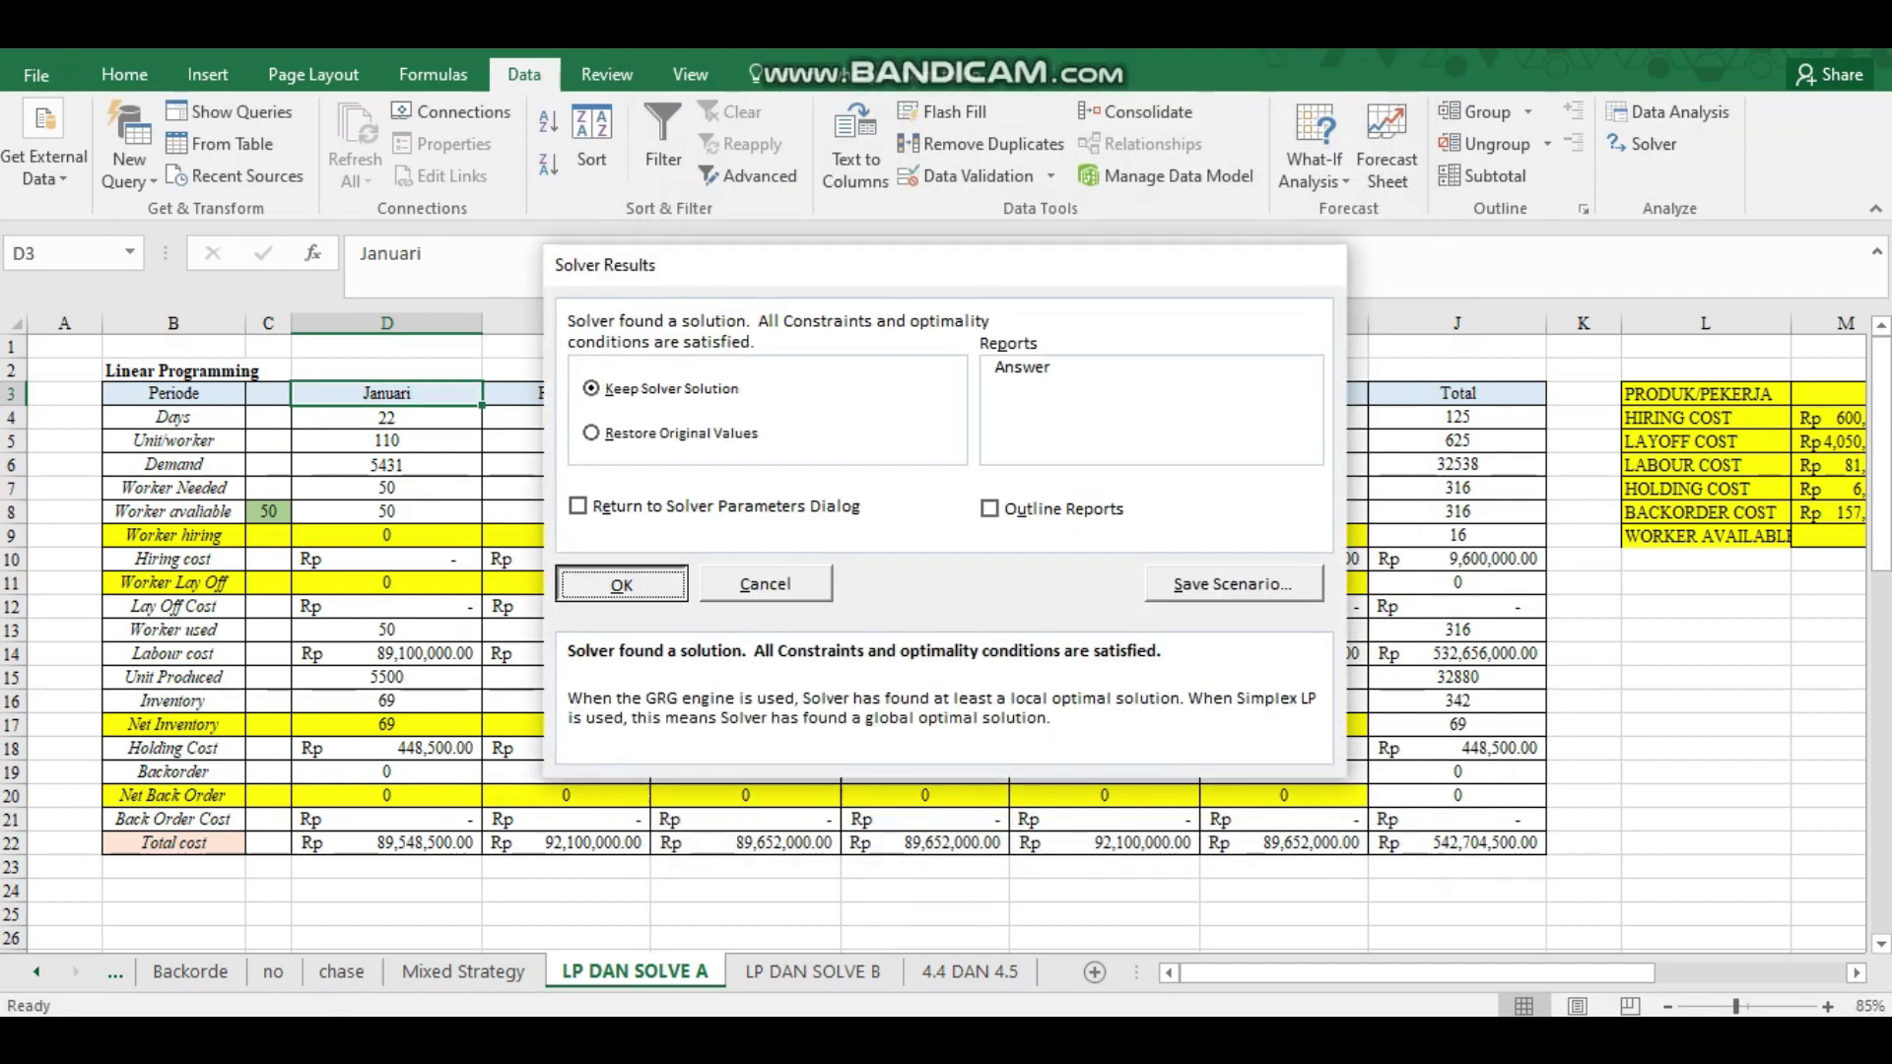
# Fill the overall Total cost cell J22 with yellow and save the workbook.
pyautogui.press('Down')
pyautogui.press('Down')
pyautogui.press('Down')
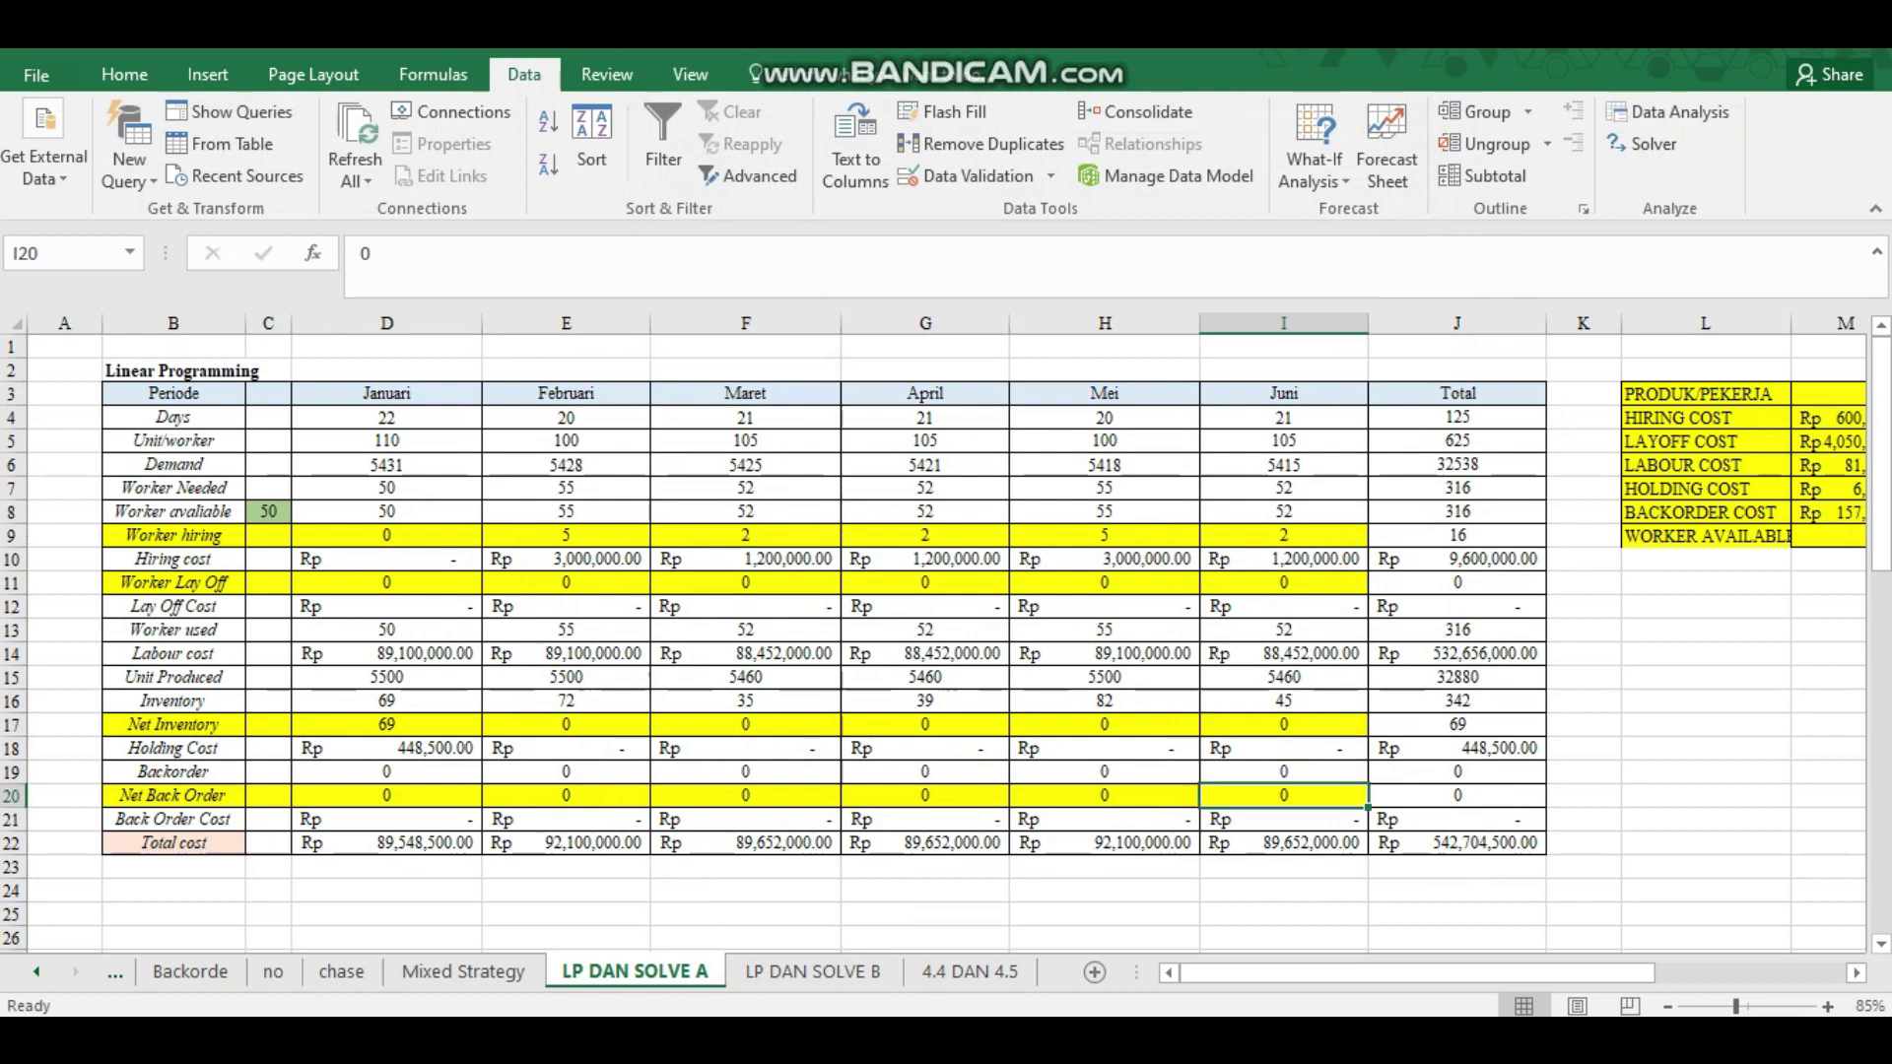
pyautogui.press('Down')
pyautogui.press('Down')
pyautogui.press('Right')
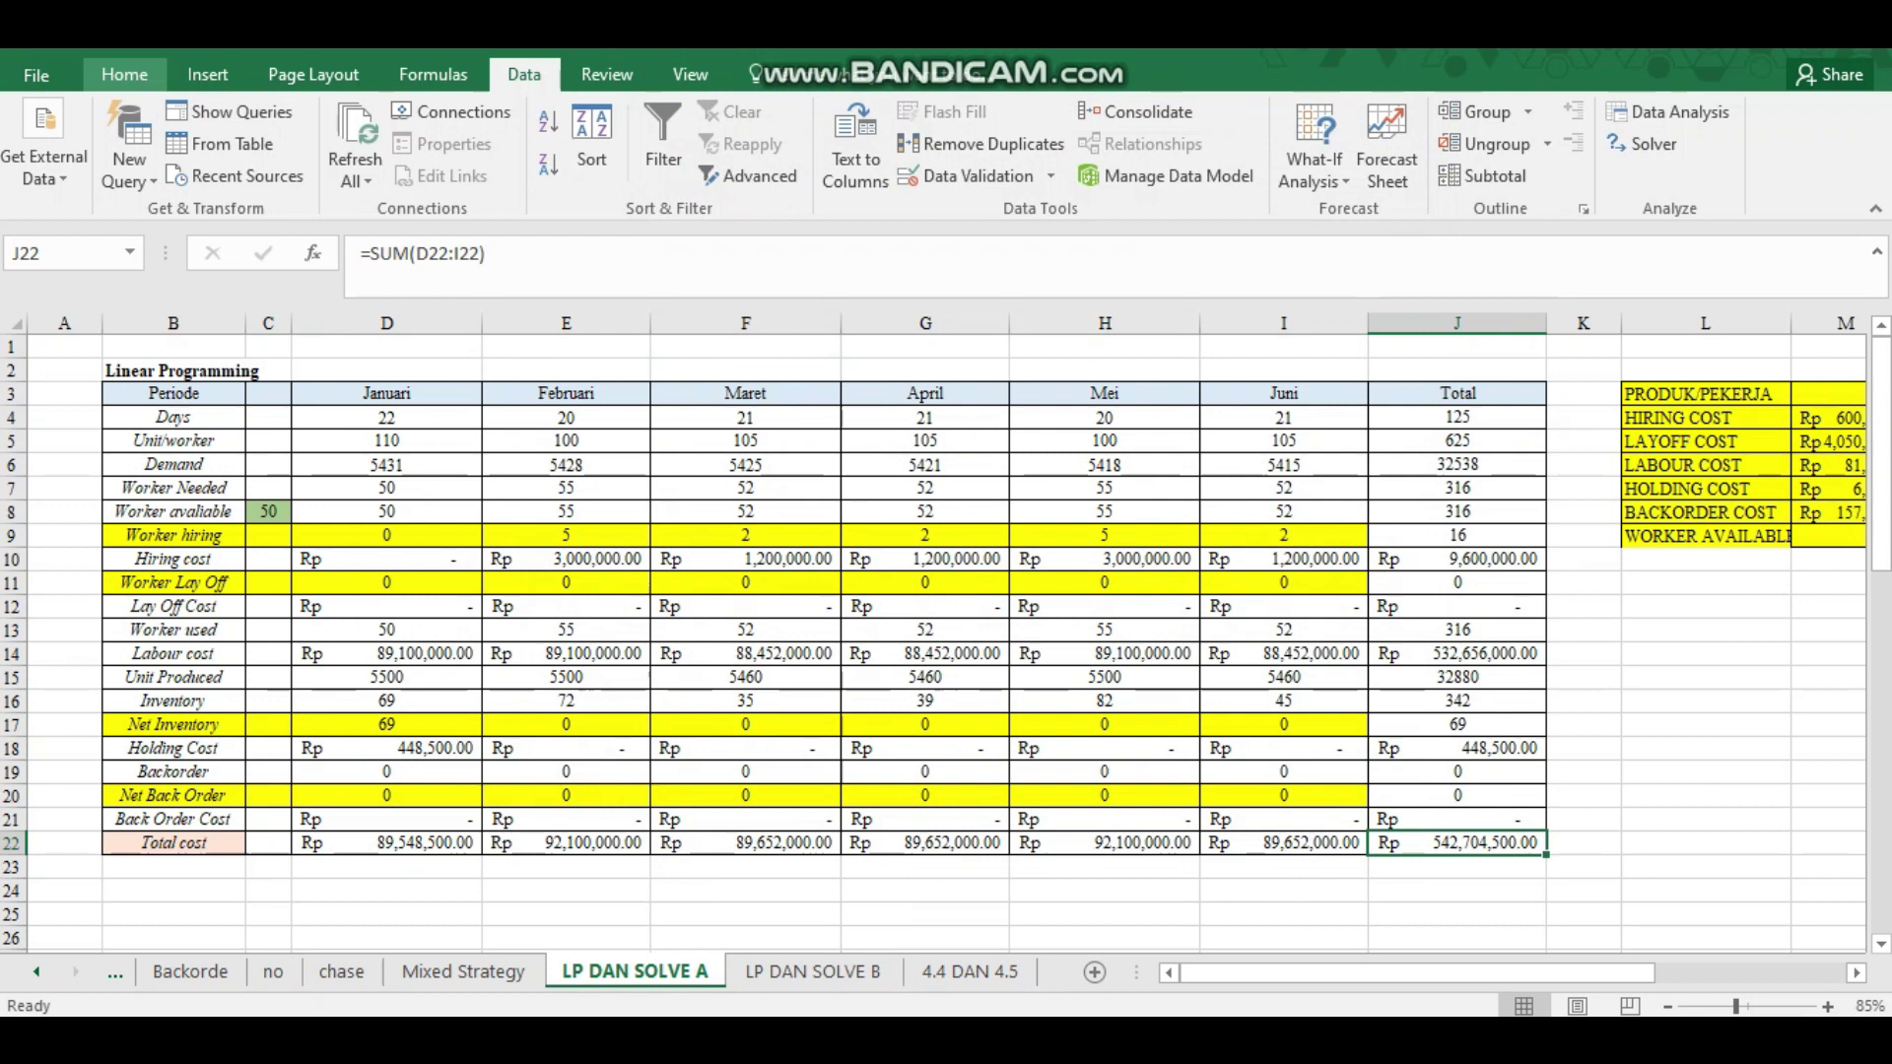
pyautogui.click(125, 75)
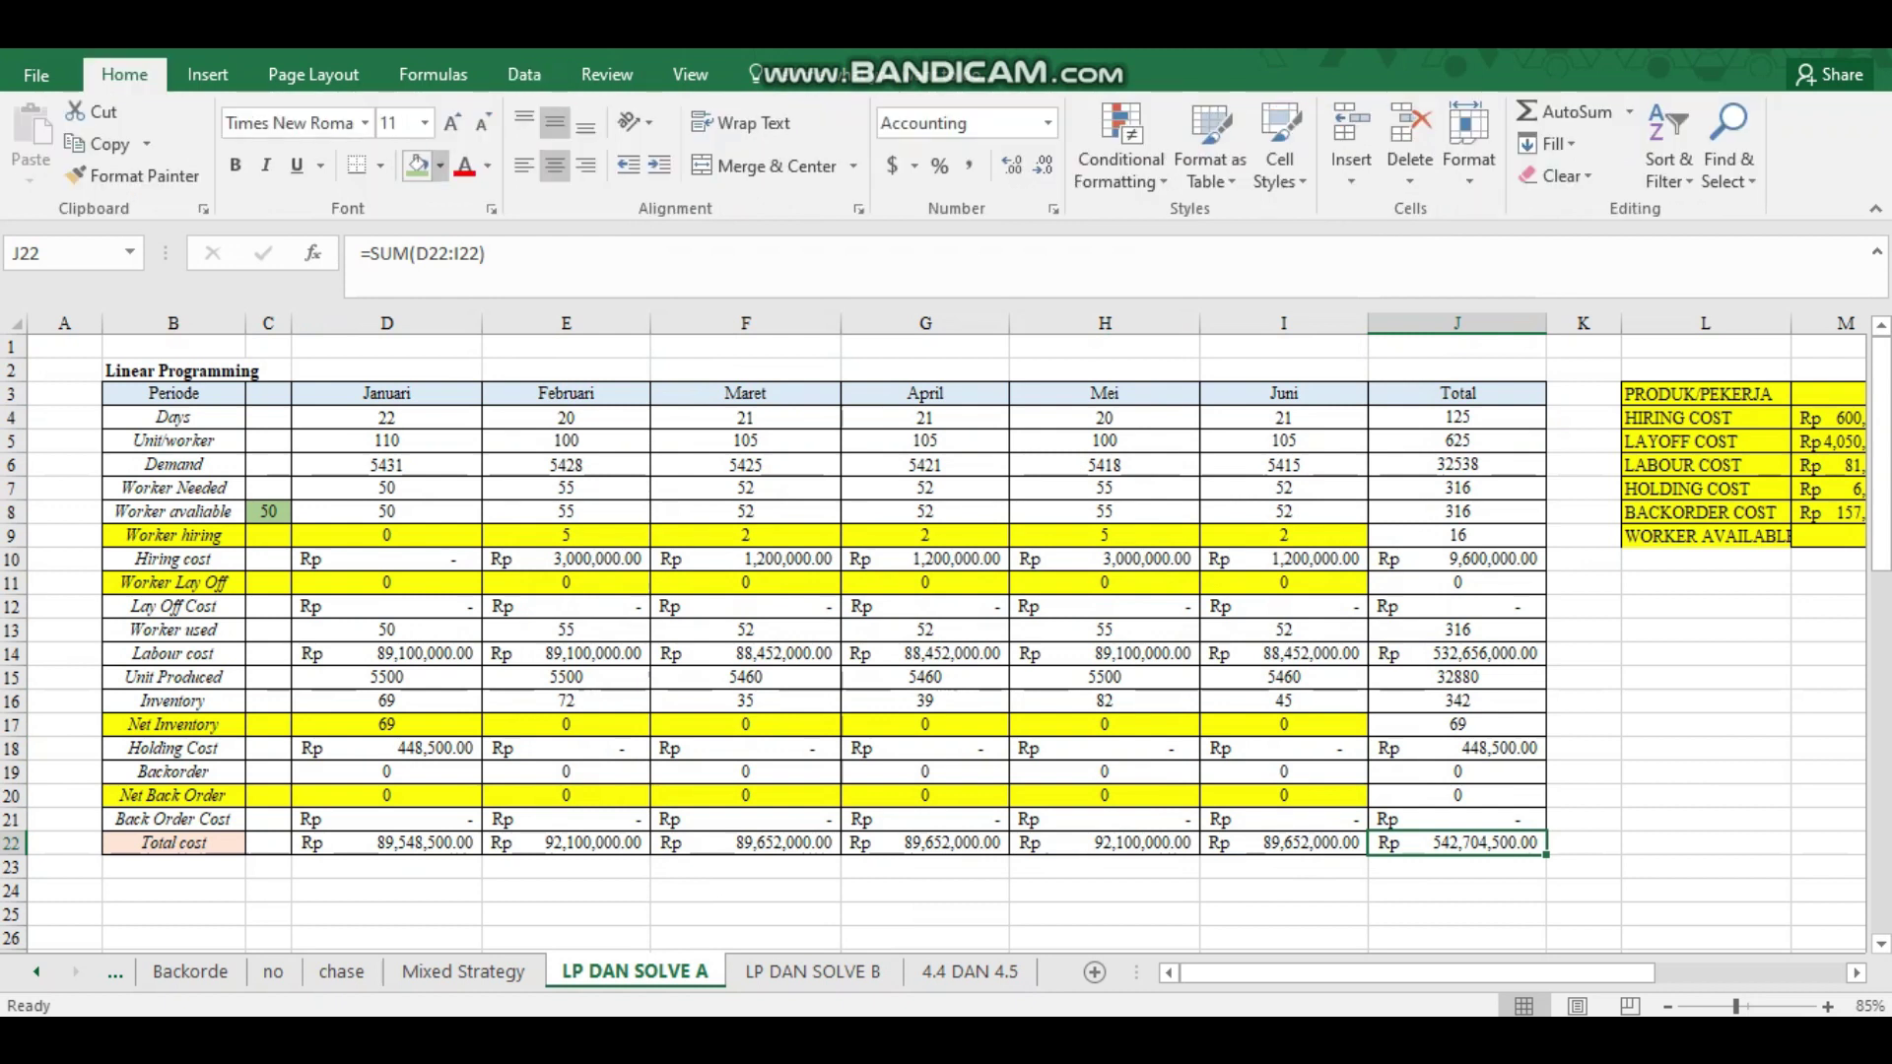
pyautogui.click(440, 165)
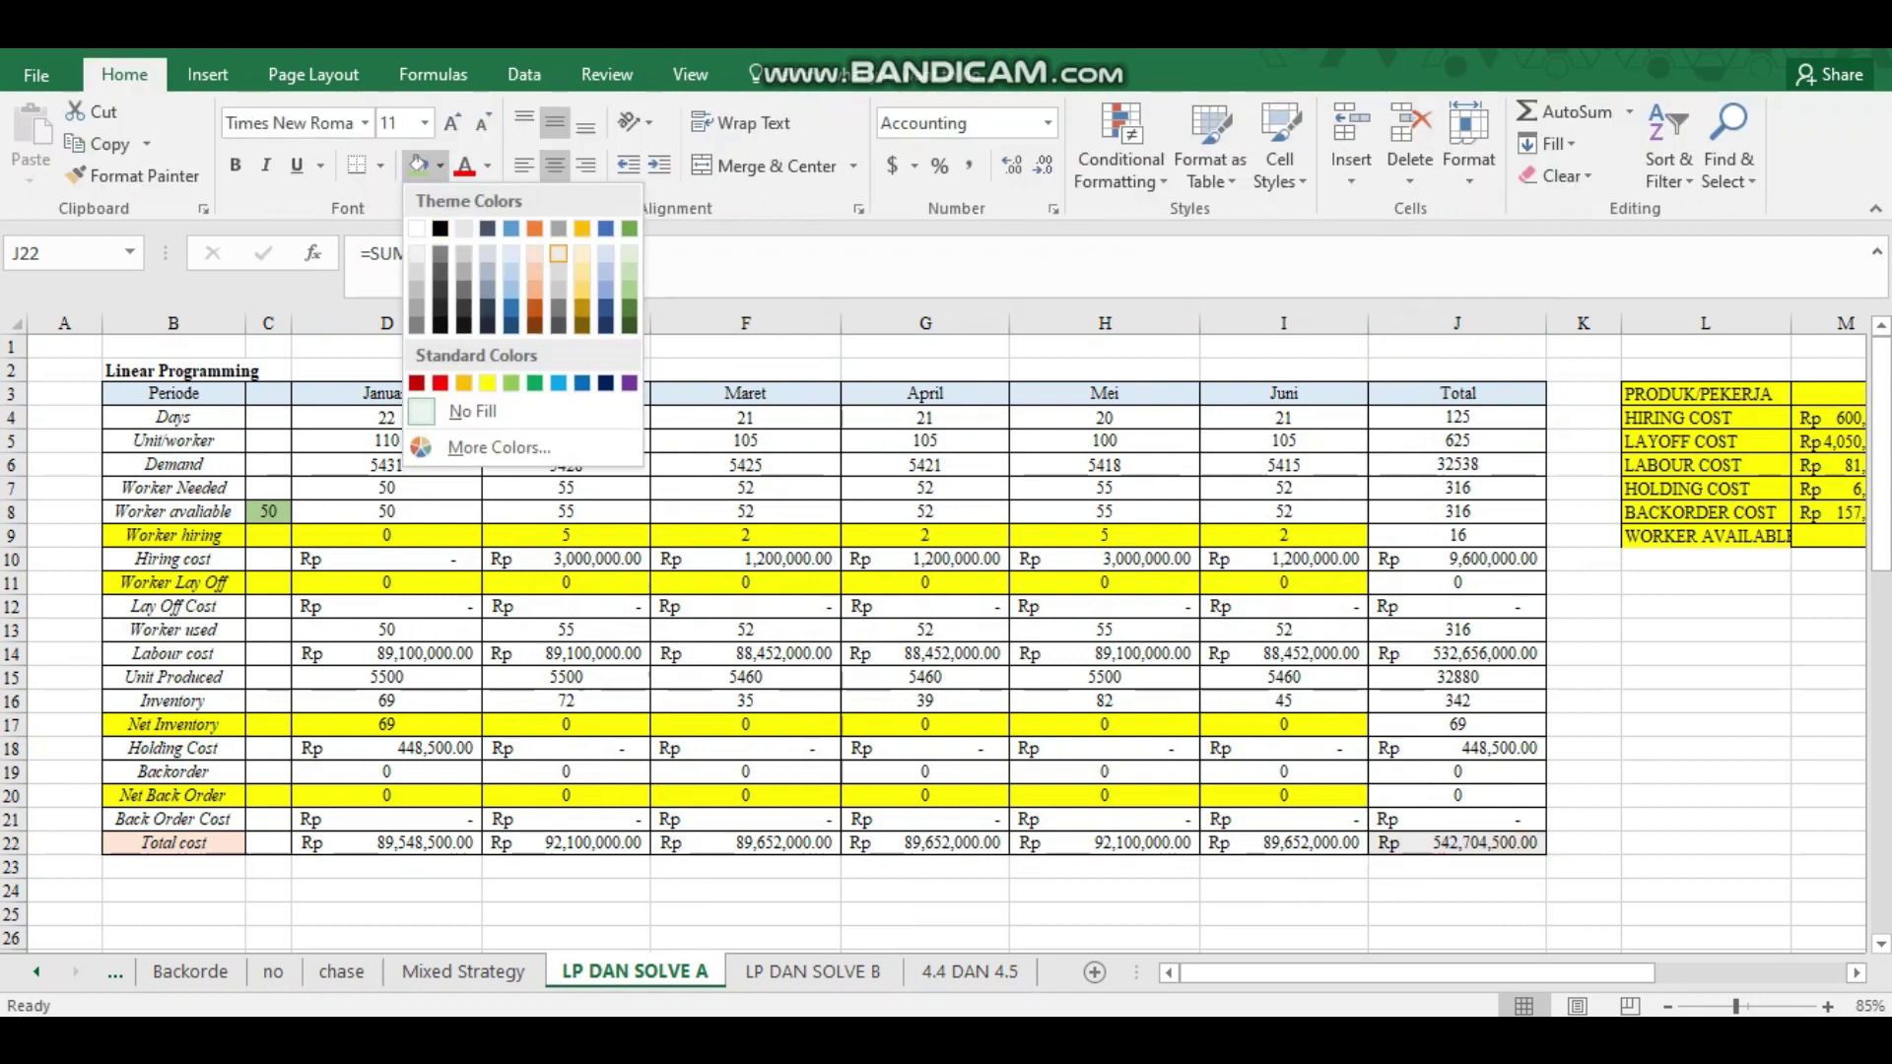
pyautogui.click(487, 383)
pyautogui.click(925, 607)
pyautogui.hotkey('ctrl', 's')
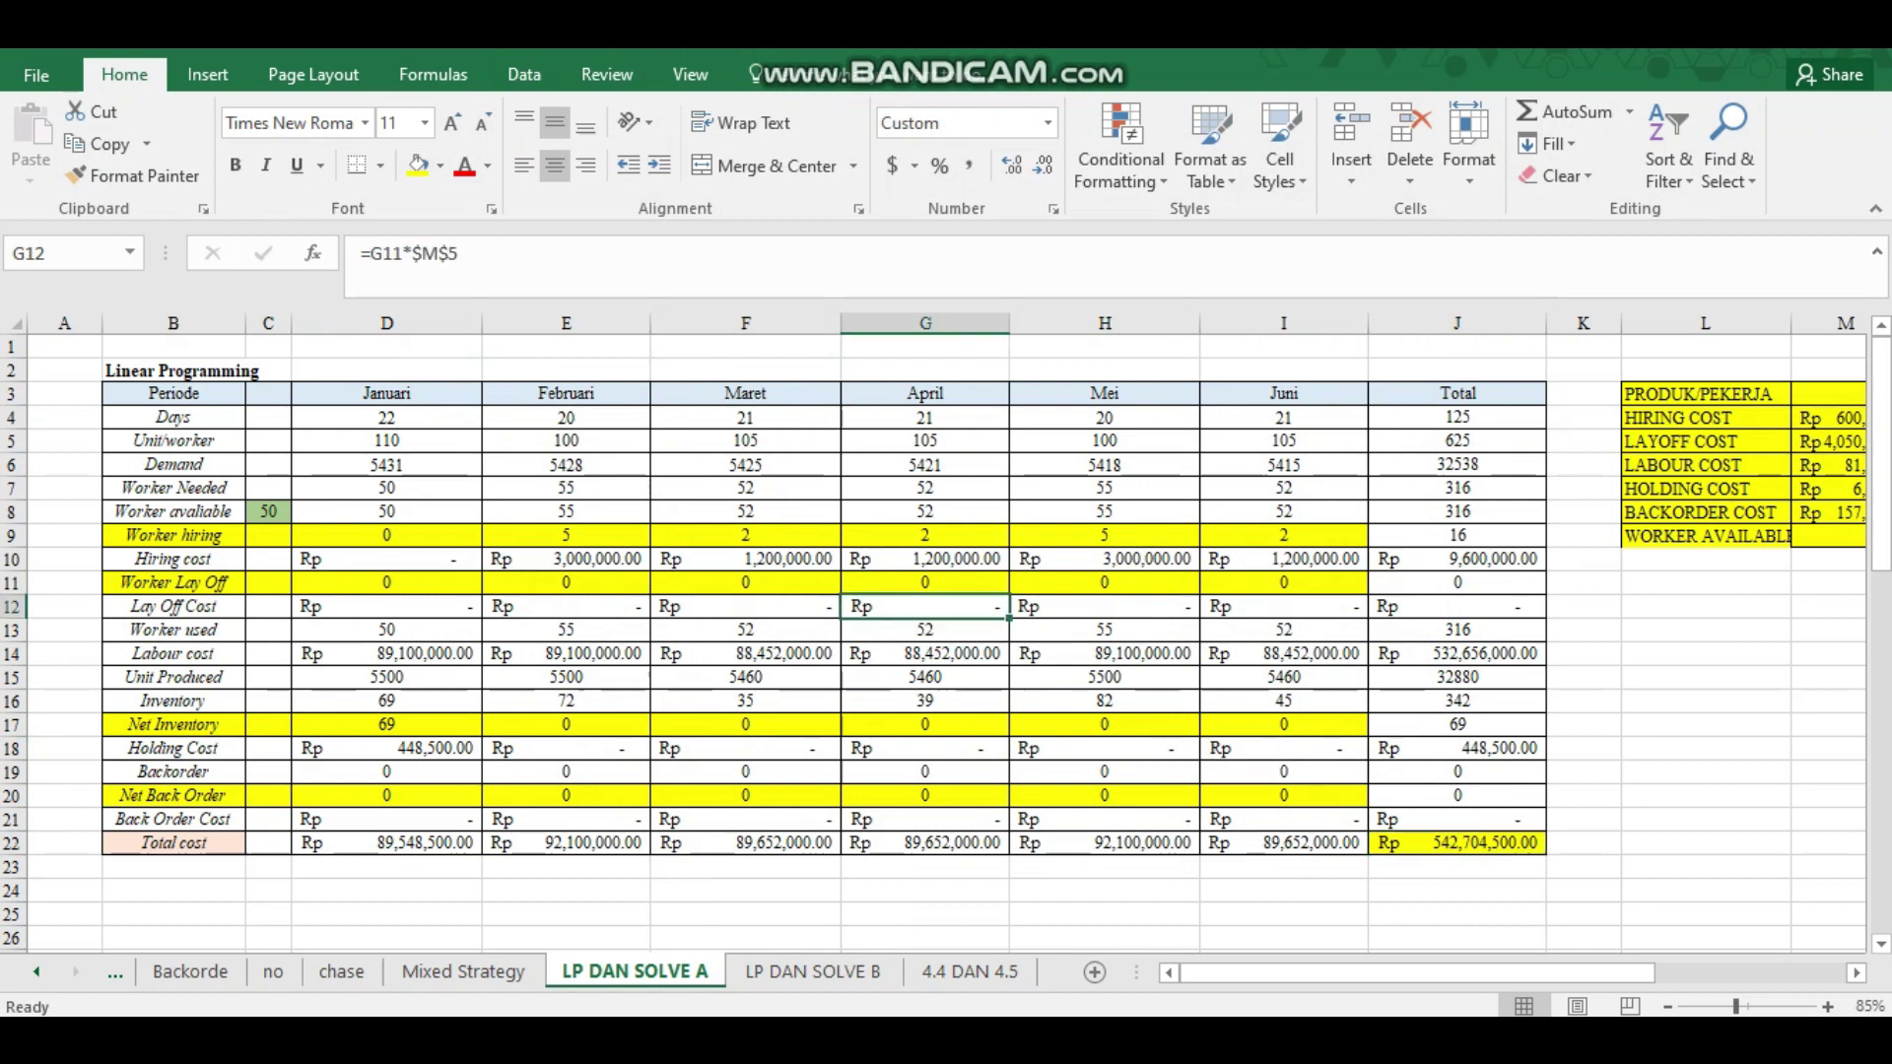